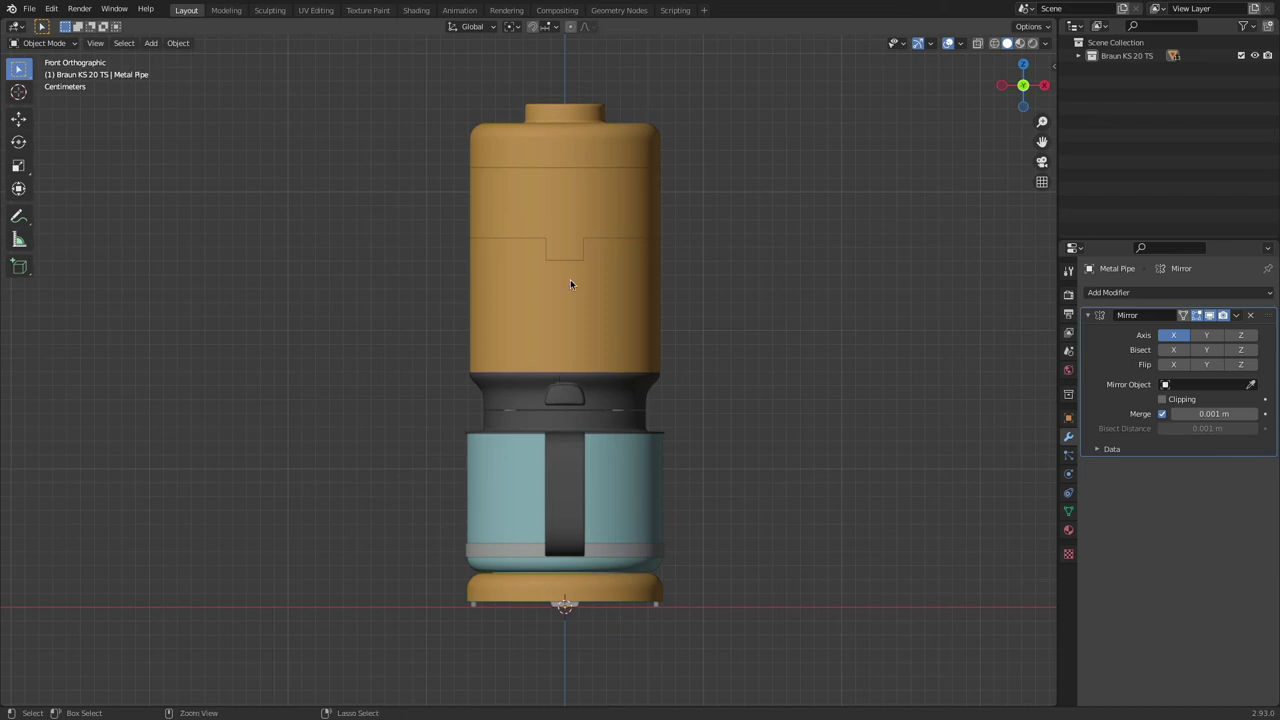
Step: Switch from Blender to Finder to view the Render Target.jpg reference renders in Quick Look
{"action": "key", "text": "super+Tab"}
{"action": "key", "text": "super+Tab"}
{"action": "left_click", "coordinate": [497, 352]}
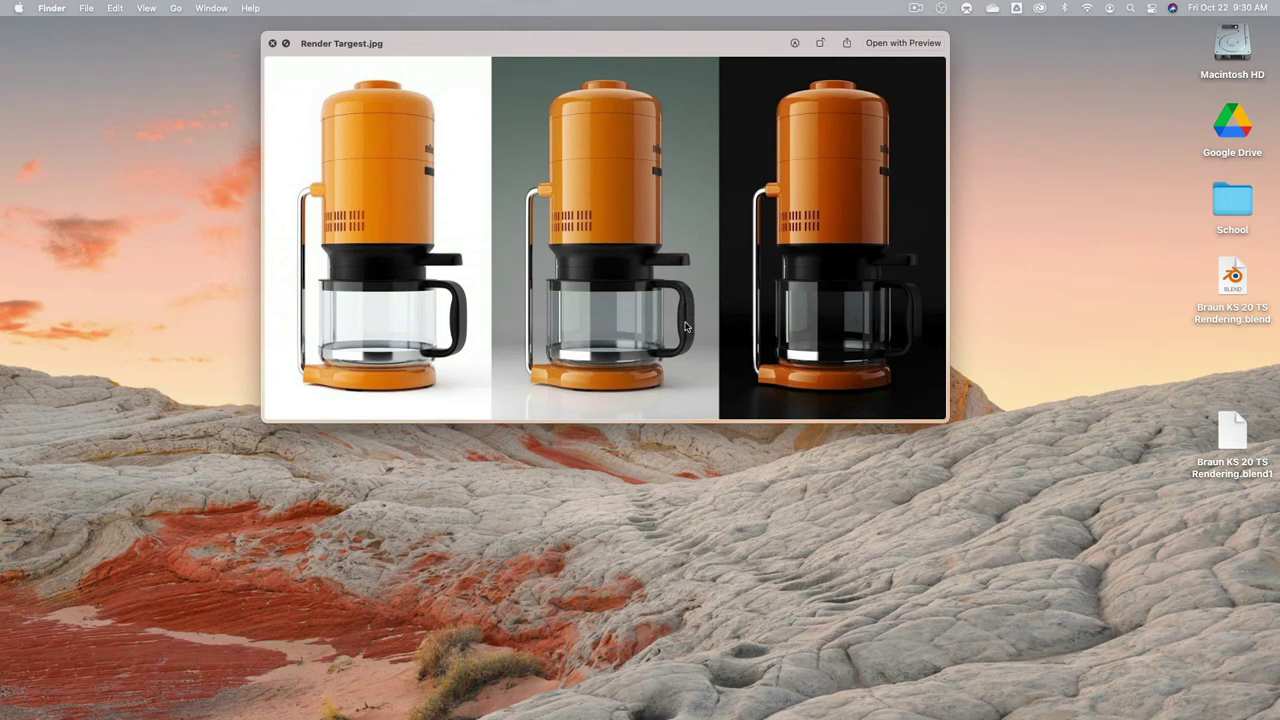
Step: Leave the Quick Look reference preview and return to the Blender coffee maker scene
{"action": "key", "text": "super+Tab"}
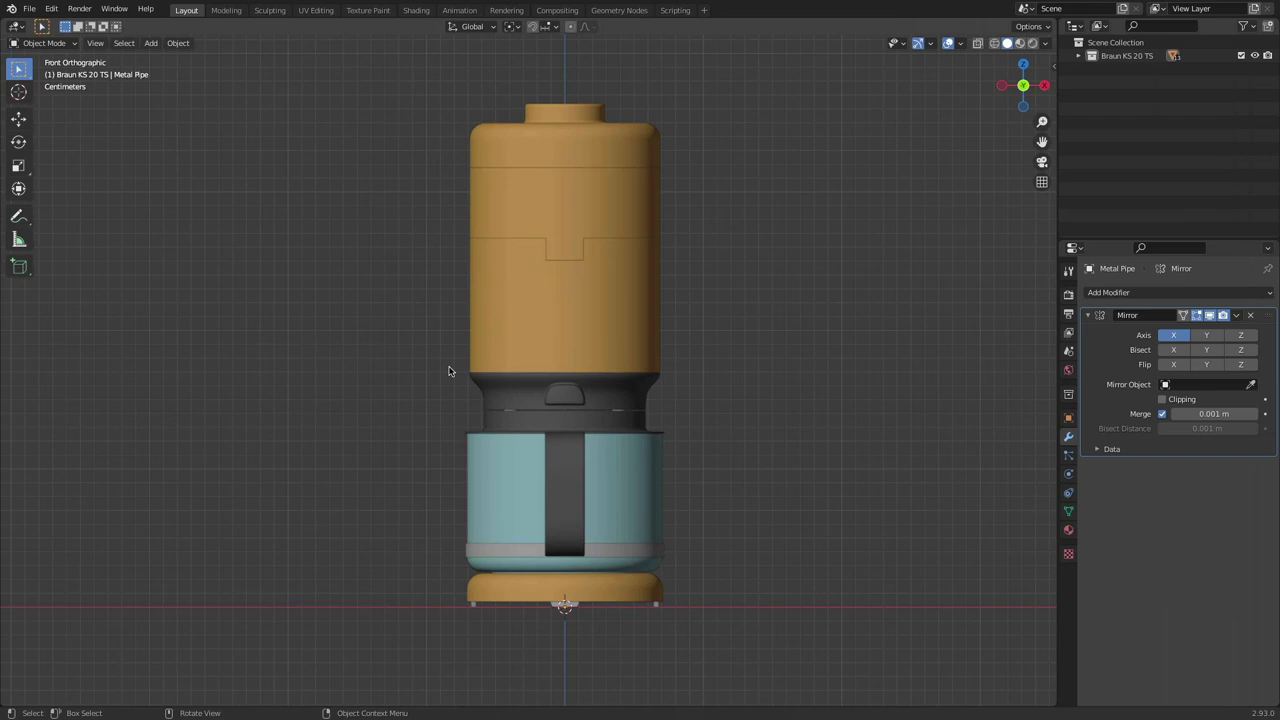
Step: Review the coffee maker collection's parts and try a box selection of the model
{"action": "left_click", "coordinate": [1079, 56]}
{"action": "scroll", "coordinate": [1110, 150], "scroll_direction": "down", "scroll_amount": 1}
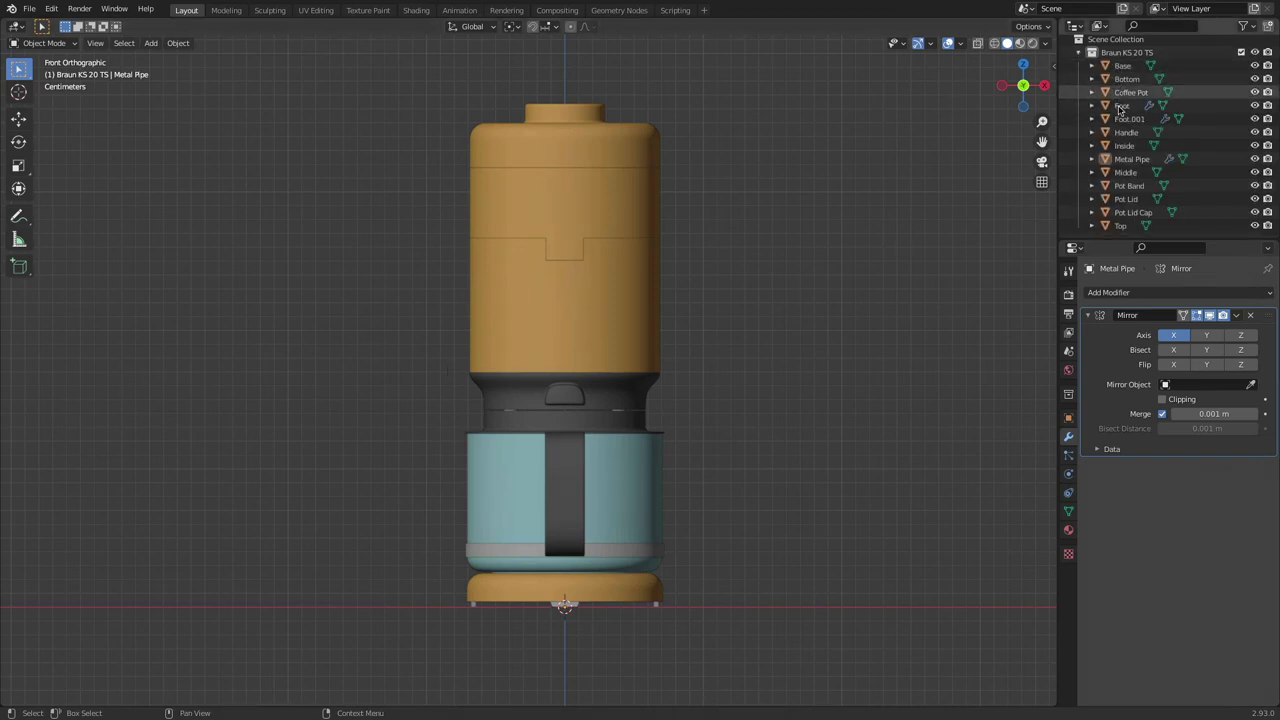
{"action": "left_click", "coordinate": [1079, 54]}
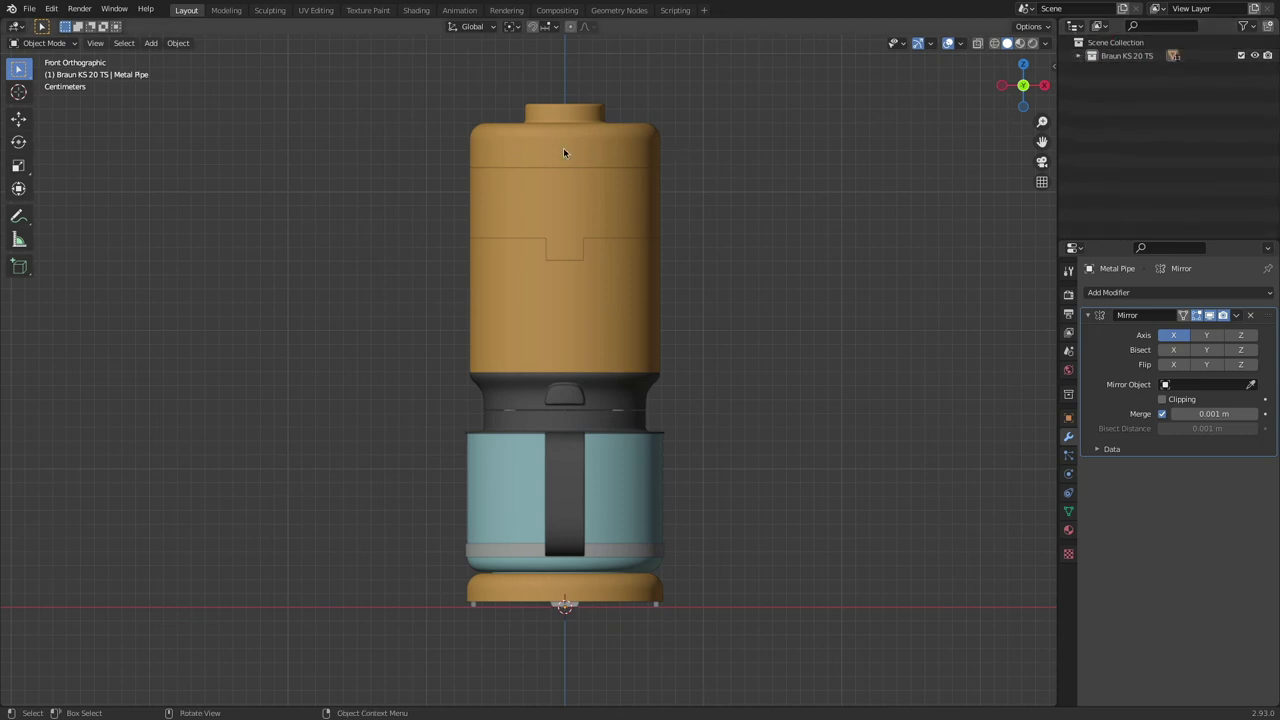
{"action": "left_click_drag", "start_coordinate": [409, 74], "coordinate": [754, 606]}
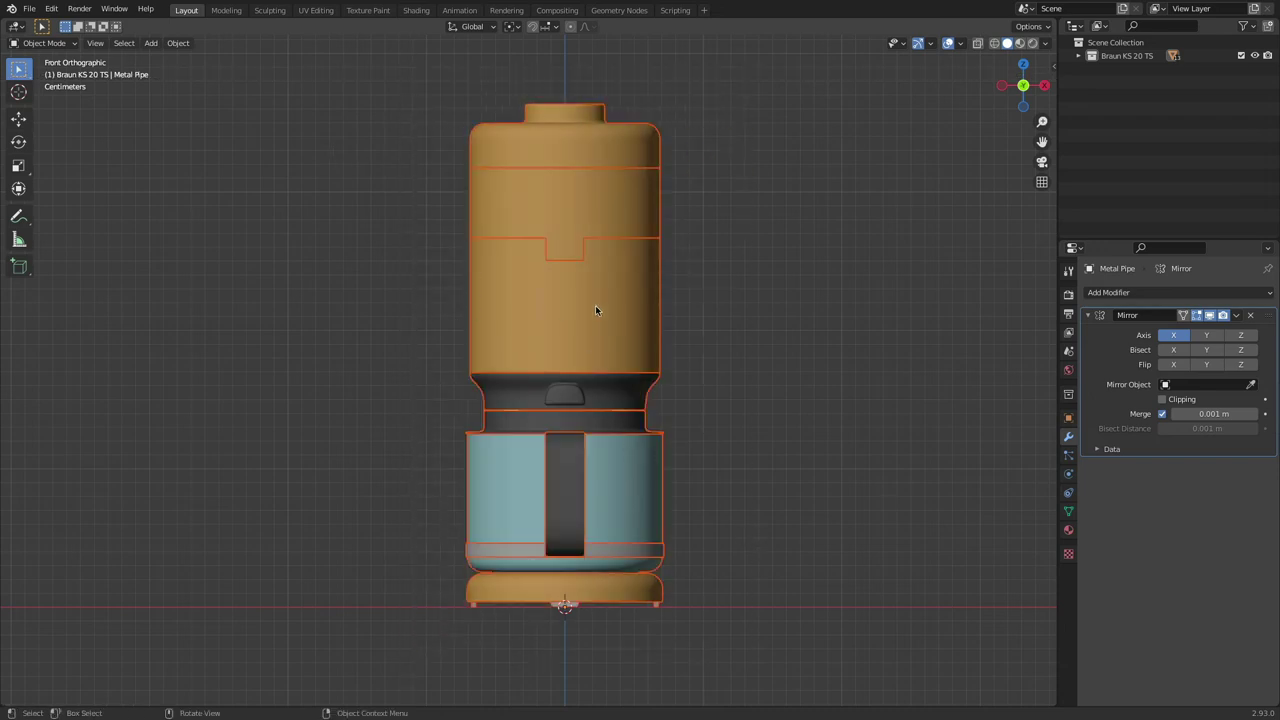
{"action": "left_click", "coordinate": [784, 237]}
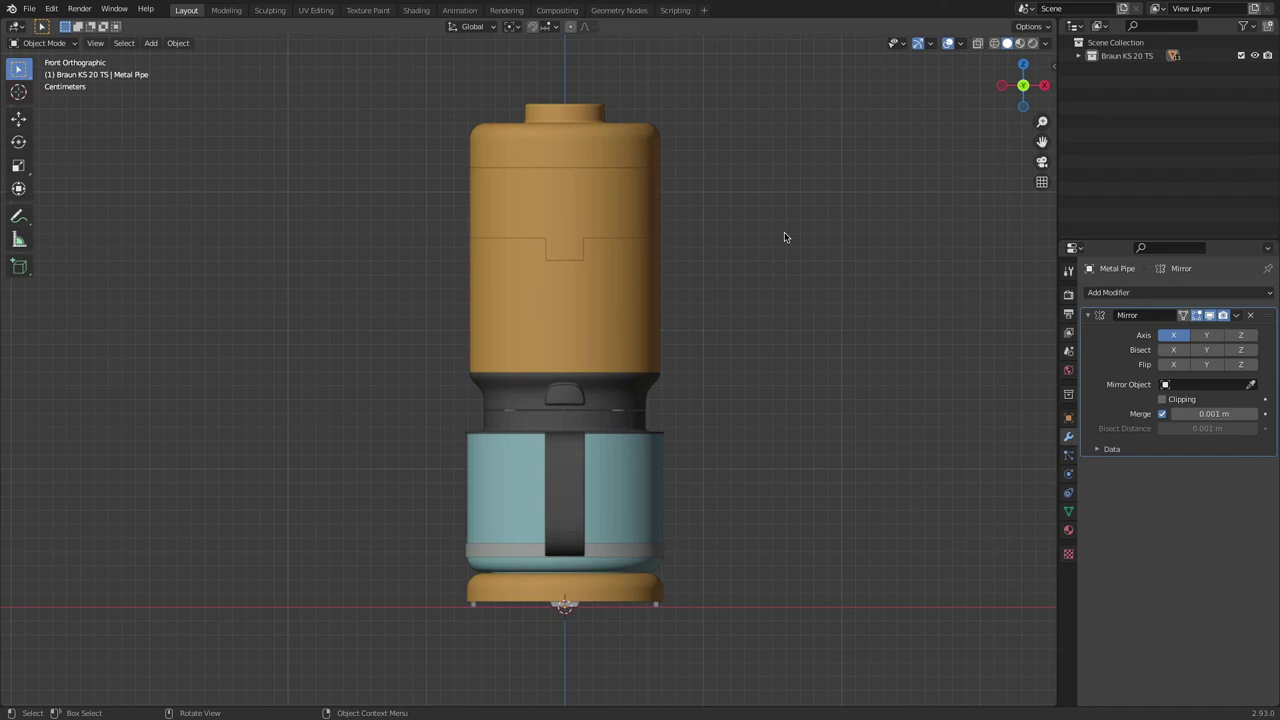
Step: Parent all objects to the active Top object via Object > Parent > Object, then select Top alone
{"action": "key", "text": "a"}
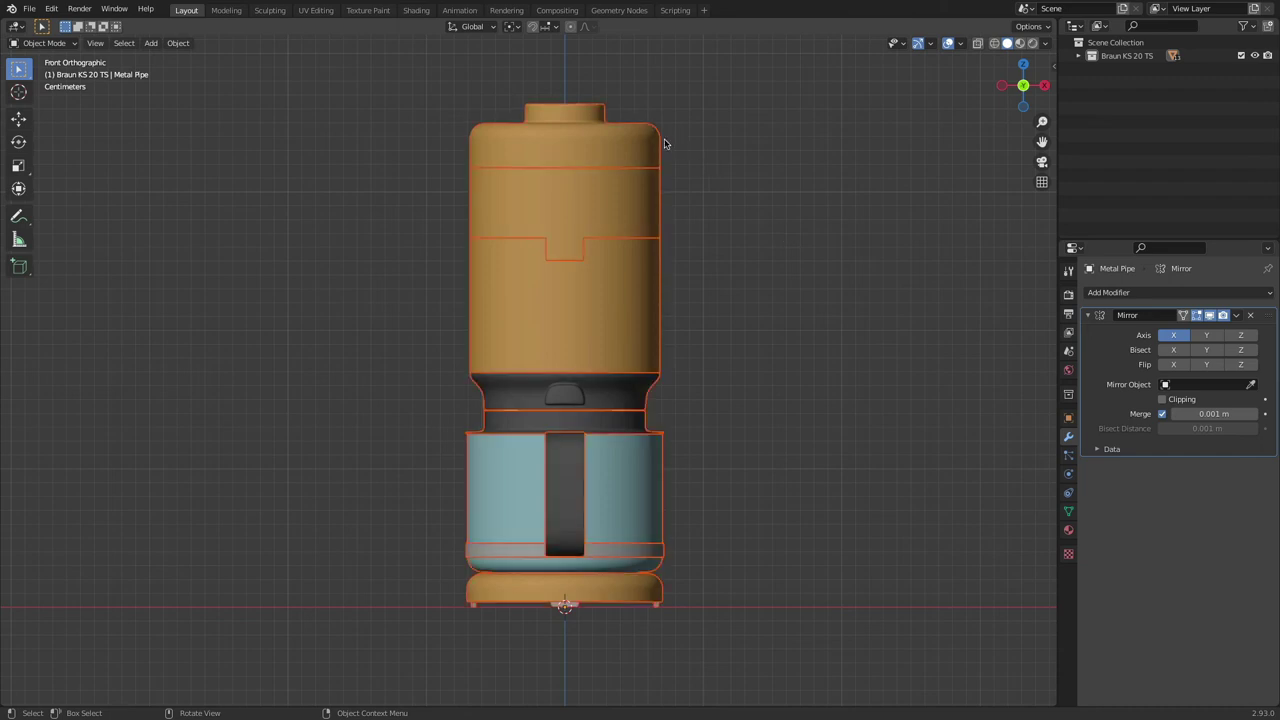
{"action": "key", "text": "shift"}
{"action": "left_click", "coordinate": [633, 137], "text": "shift"}
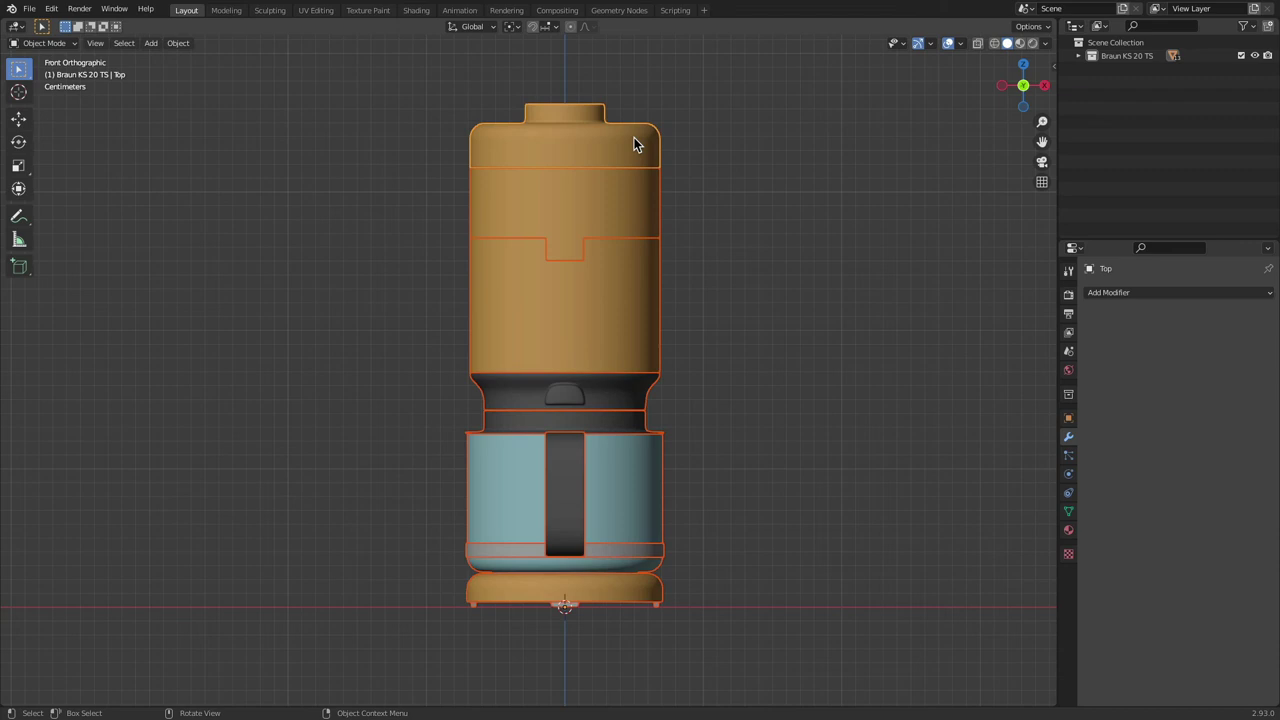
{"action": "left_click", "coordinate": [179, 43]}
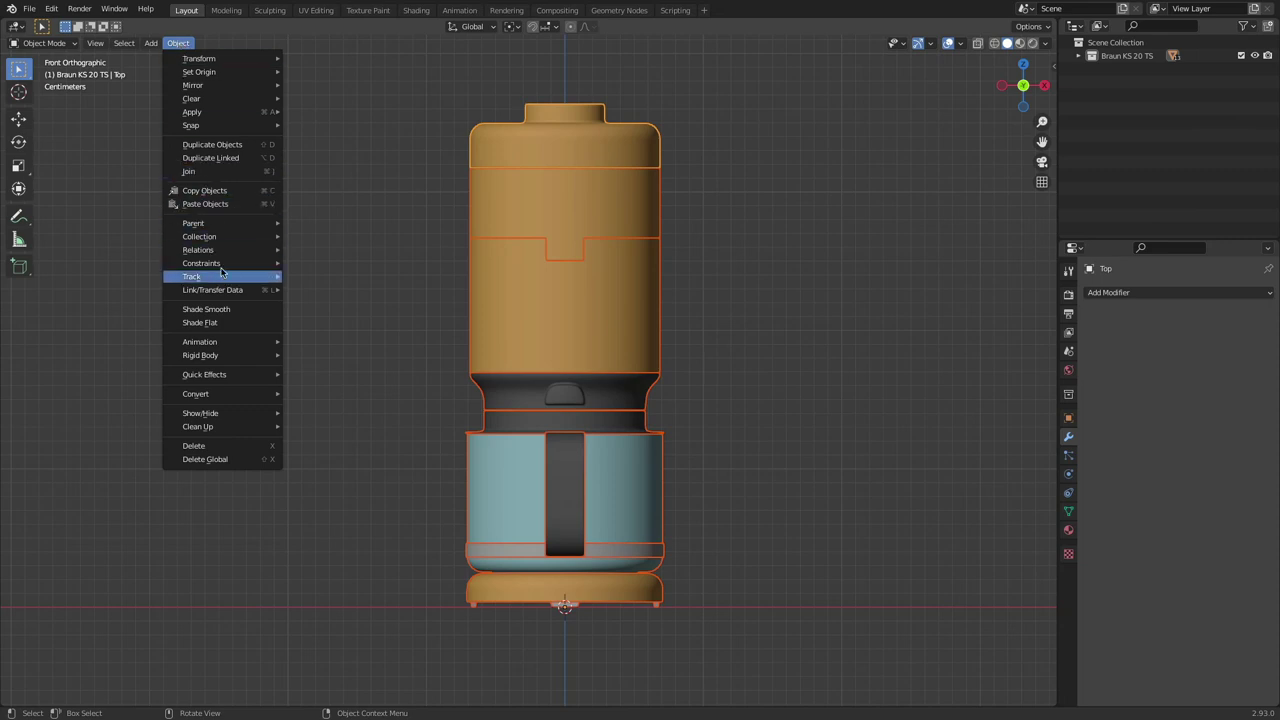
{"action": "mouse_move", "coordinate": [220, 224]}
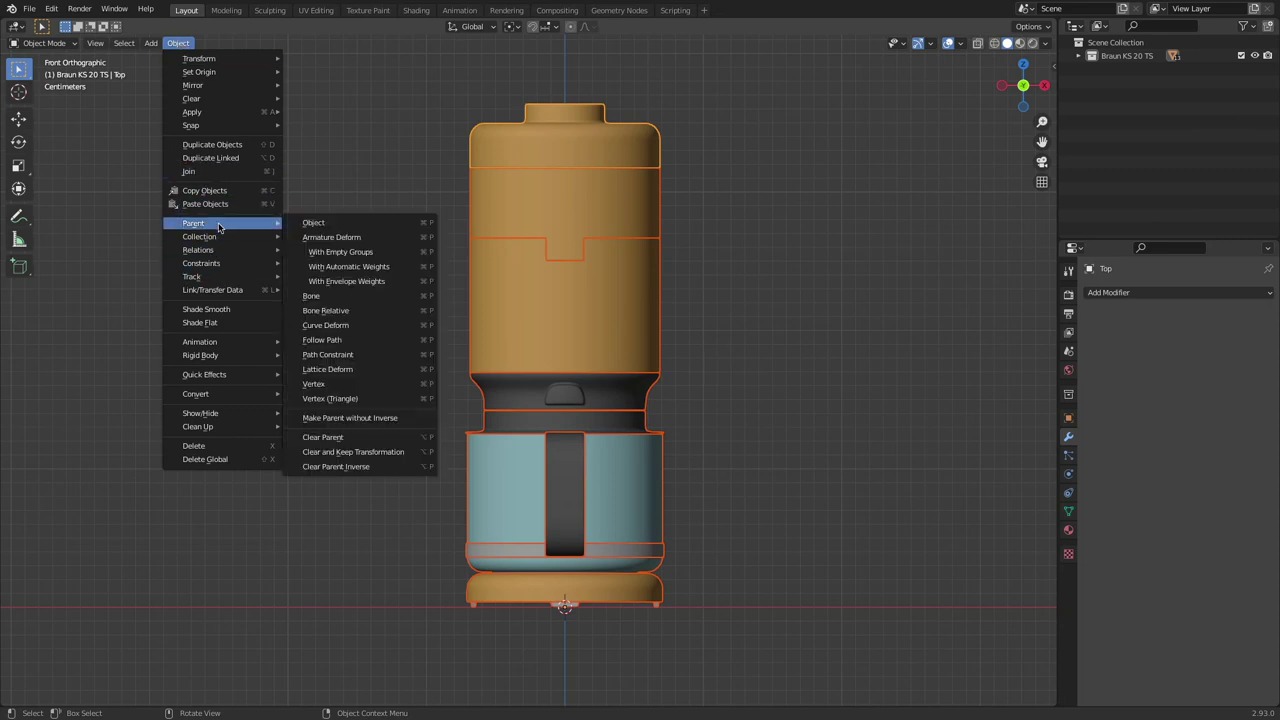
{"action": "left_click", "coordinate": [336, 228]}
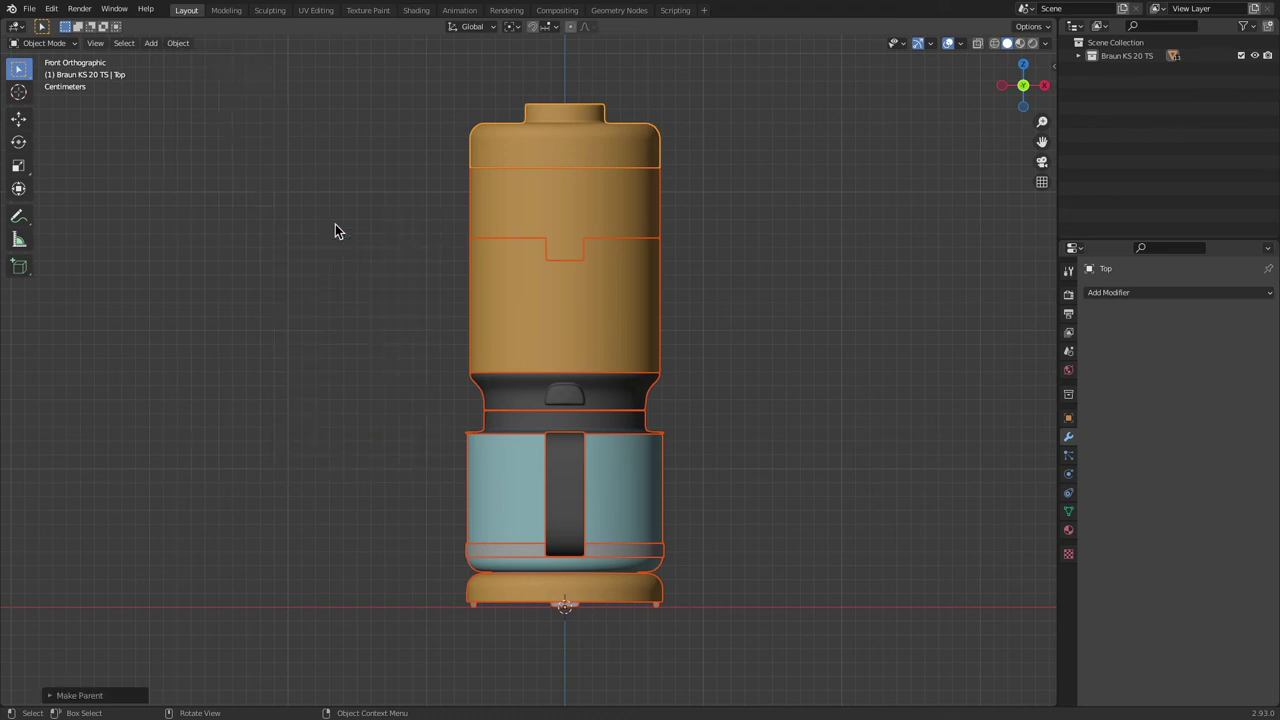
{"action": "left_click", "coordinate": [546, 130]}
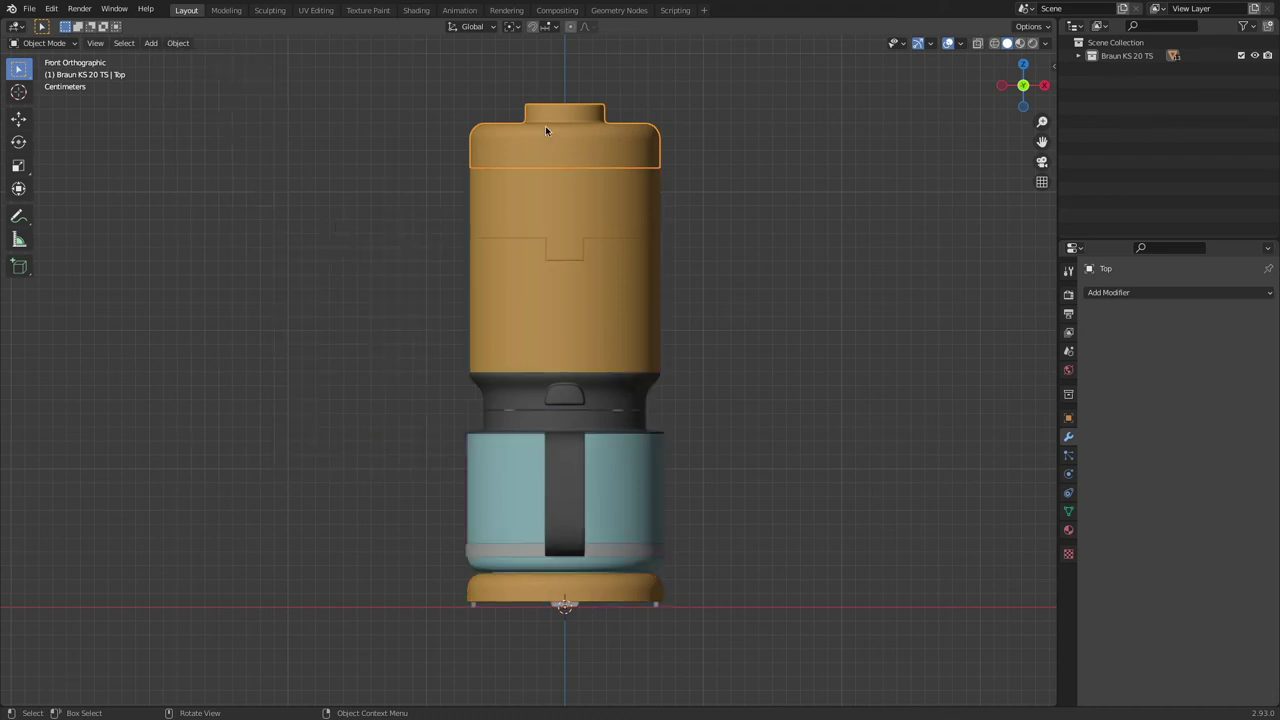
Step: Open the sidebar, roughly spin the Top object, and check the Pot Lid Cap and Coffee Pot
{"action": "key", "text": "n"}
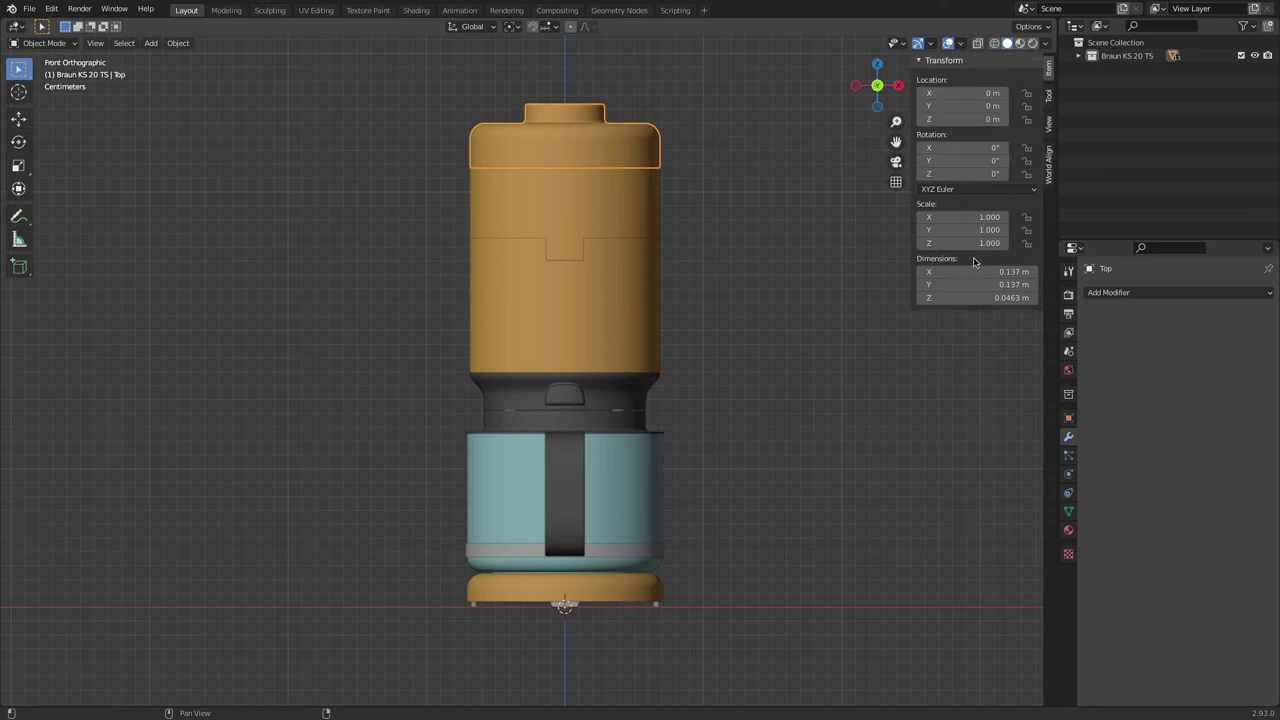
{"action": "left_click_drag", "start_coordinate": [985, 173], "coordinate": [1128, 173]}
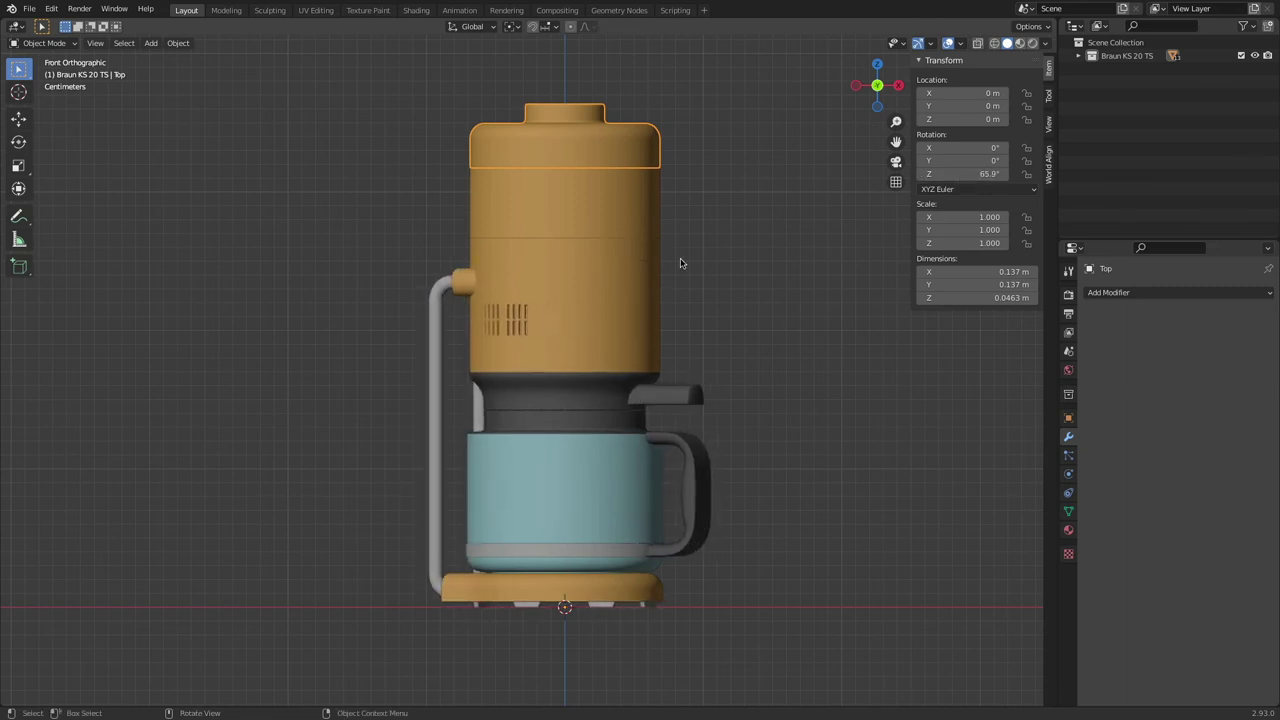
{"action": "left_click", "coordinate": [680, 390]}
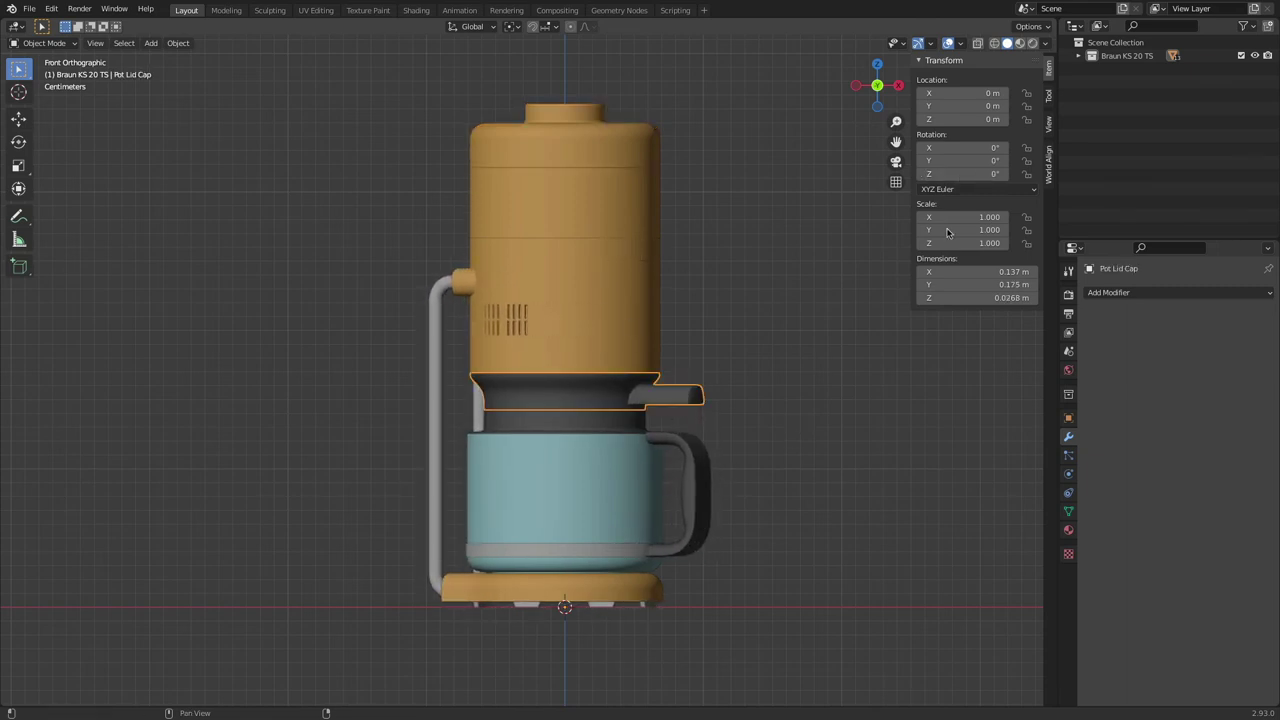
{"action": "left_click", "coordinate": [589, 495]}
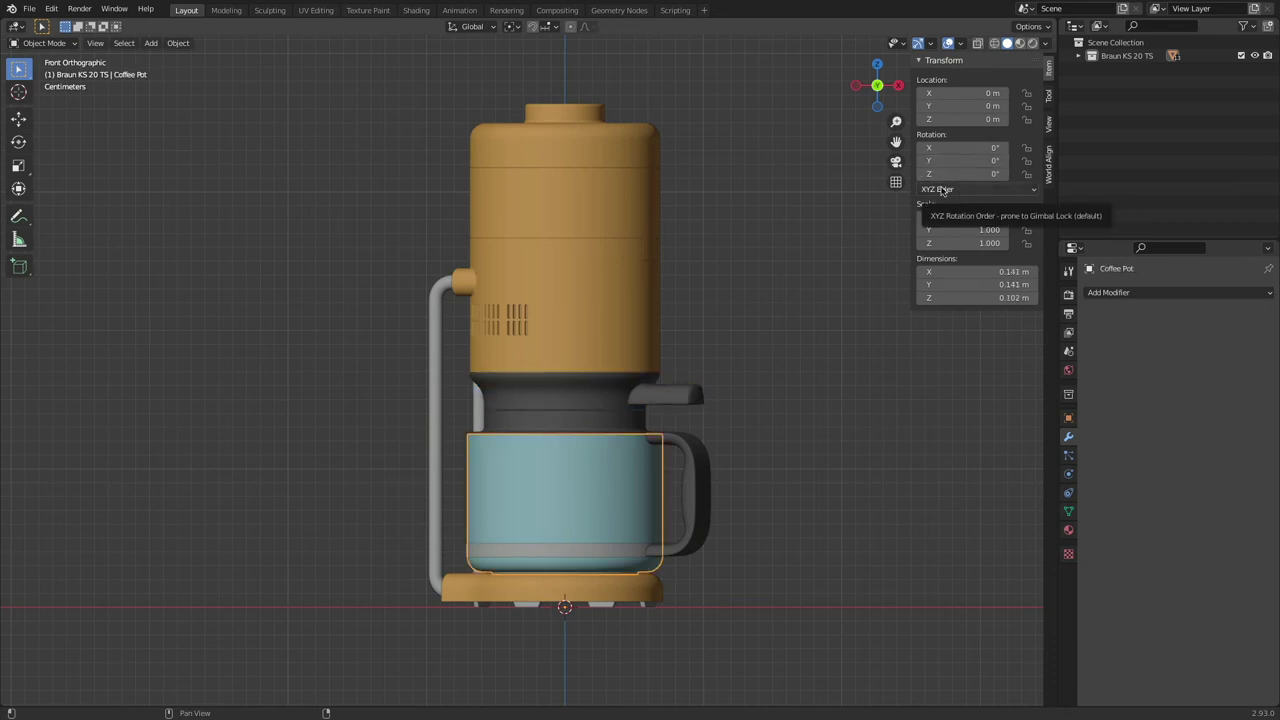
{"action": "left_click", "coordinate": [603, 153]}
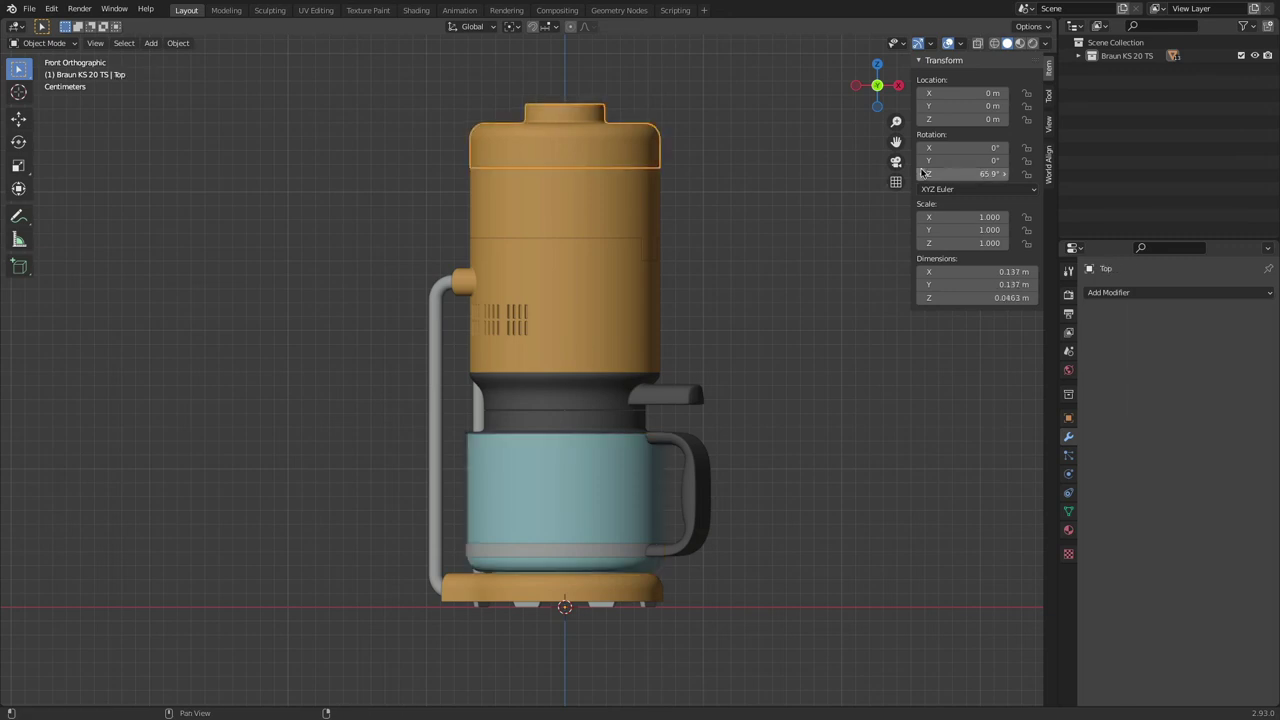
Step: Set the Top object's Z rotation to exactly 60° in Item > Transform
{"action": "left_click_drag", "start_coordinate": [975, 173], "coordinate": [1012, 173]}
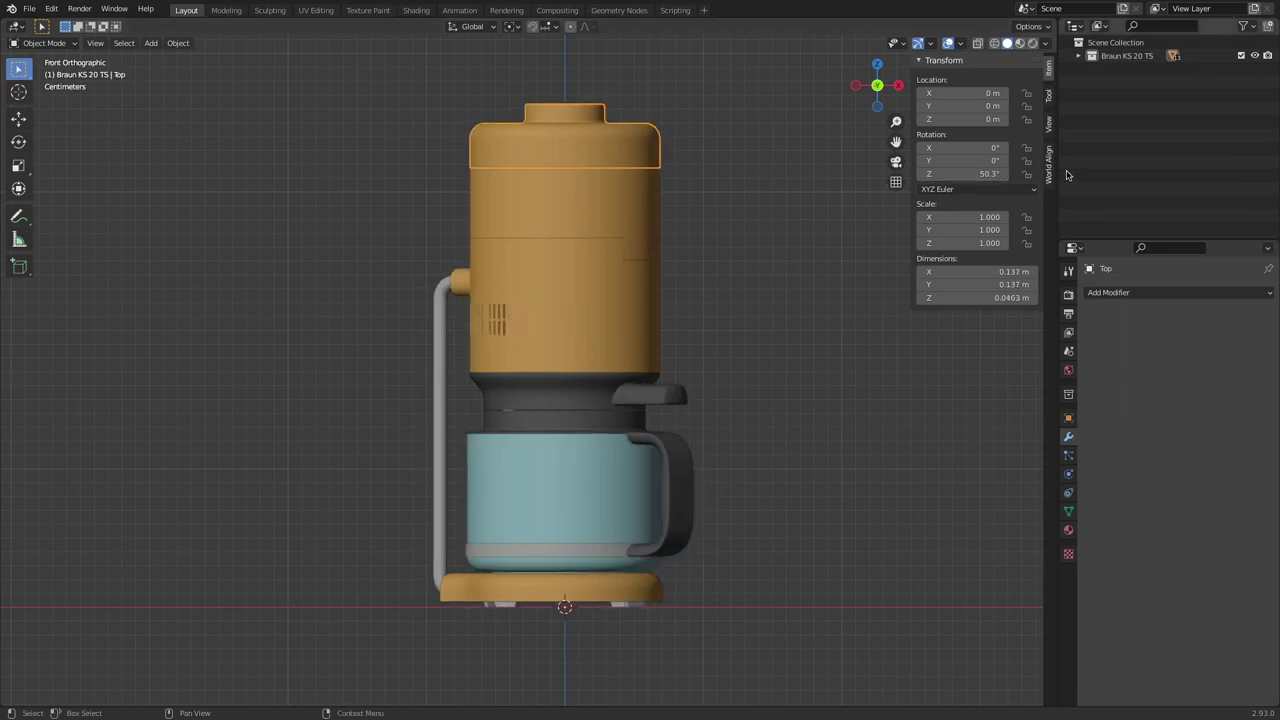
{"action": "left_click", "coordinate": [975, 173]}
{"action": "type", "text": "0"}
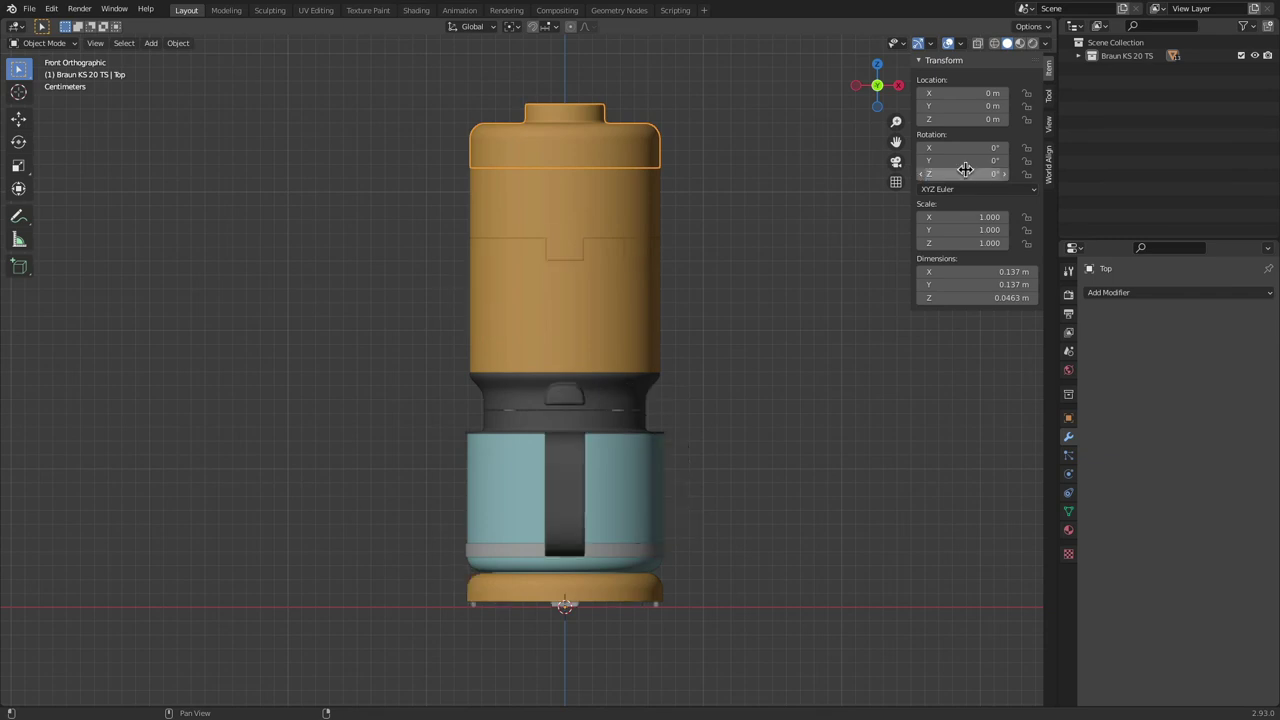
{"action": "type", "text": "d"}
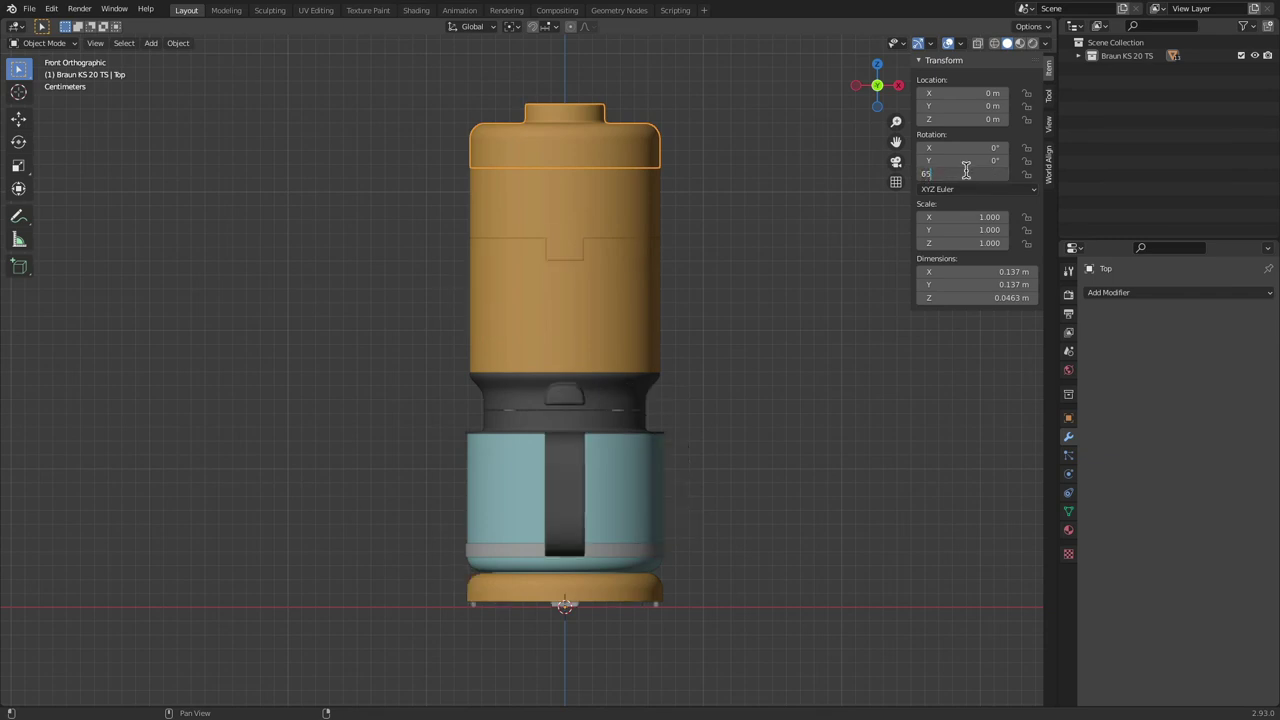
{"action": "key", "text": "Return"}
{"action": "left_click", "coordinate": [965, 173]}
{"action": "type", "text": "d"}
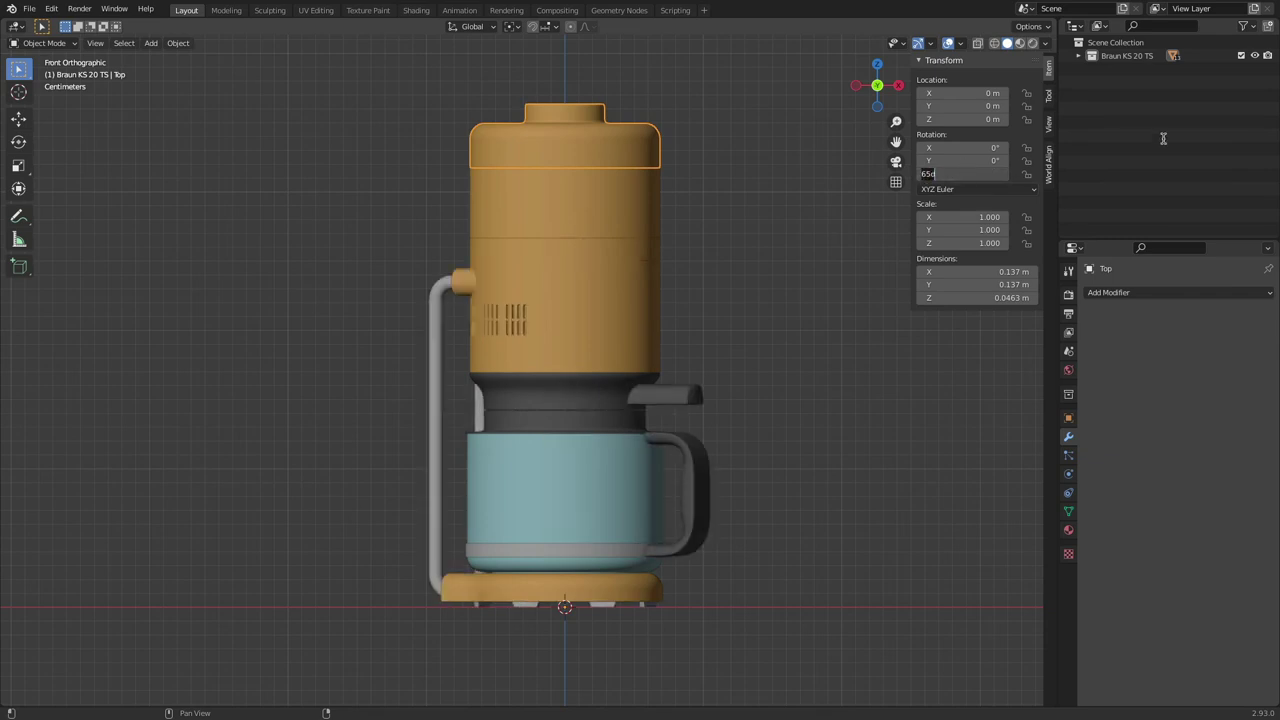
{"action": "key", "text": "BackSpace"}
{"action": "key", "text": "BackSpace"}
{"action": "type", "text": "0"}
{"action": "key", "text": "Return"}
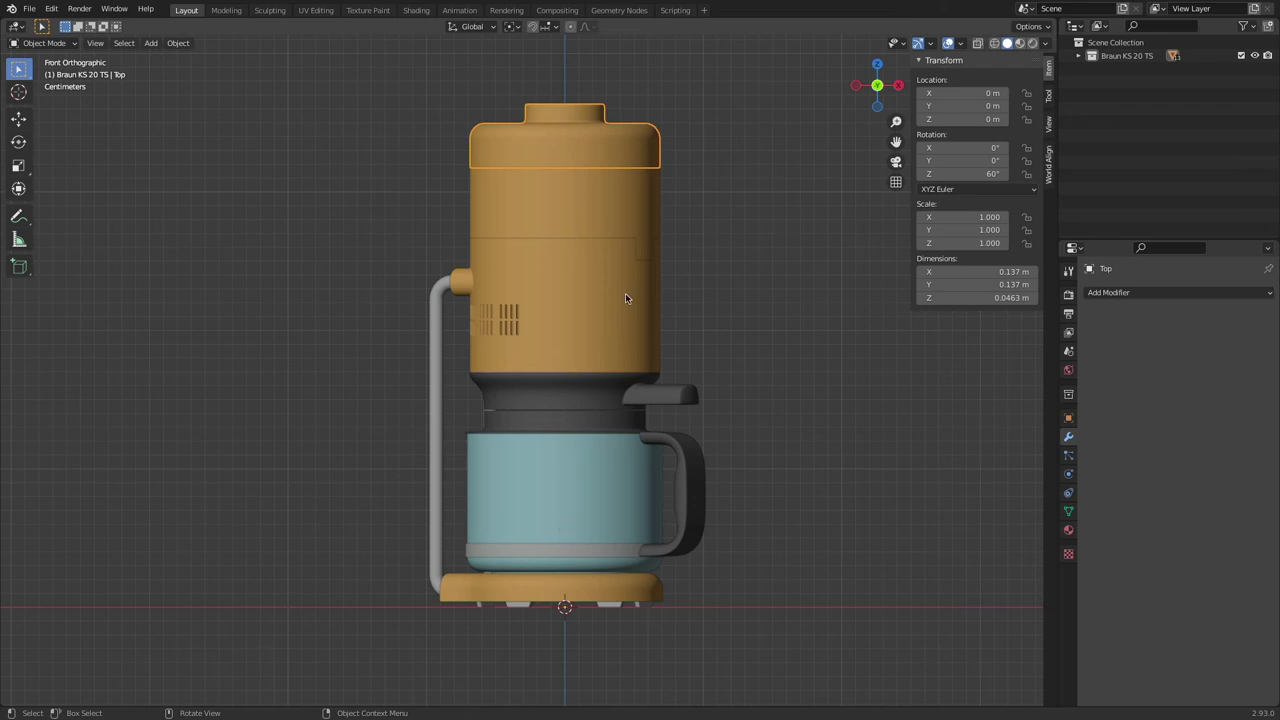
{"action": "scroll", "coordinate": [762, 243], "scroll_direction": "down", "scroll_amount": 6}
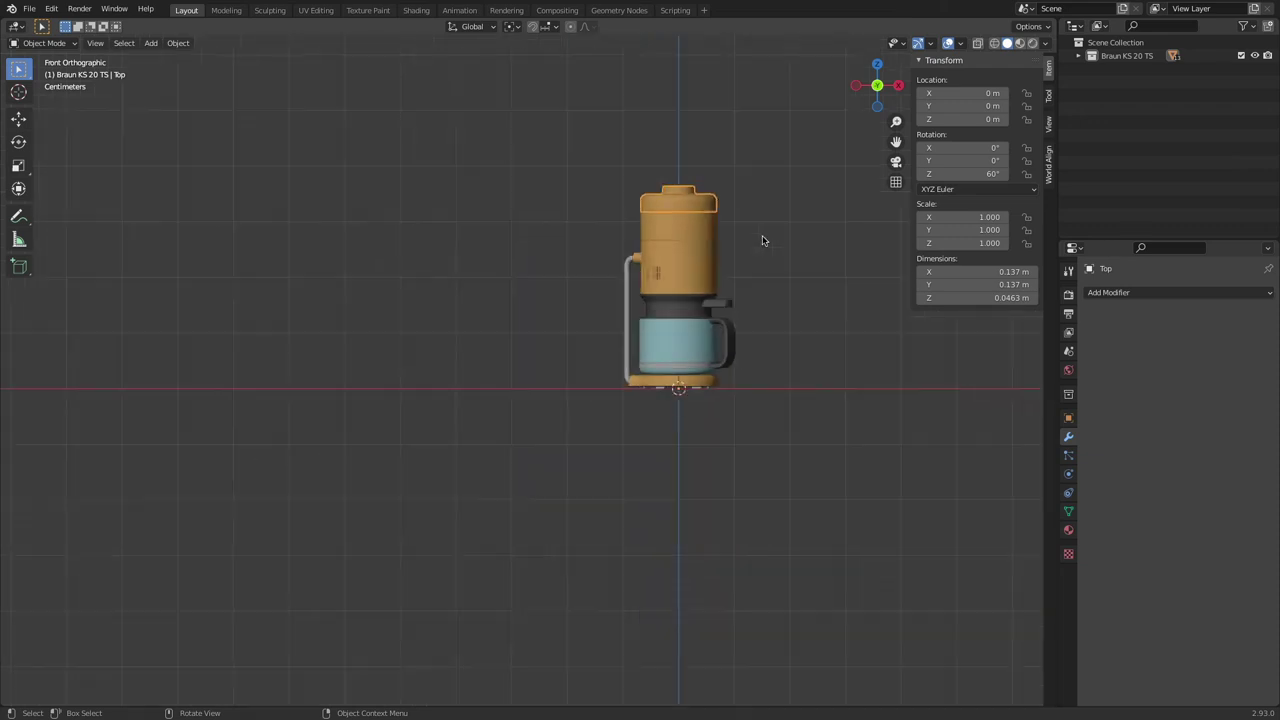
Step: Switch to Top Orthographic view and pan and zoom to frame the coffee maker
{"action": "middle_click_drag", "start_coordinate": [778, 237], "coordinate": [604, 280]}
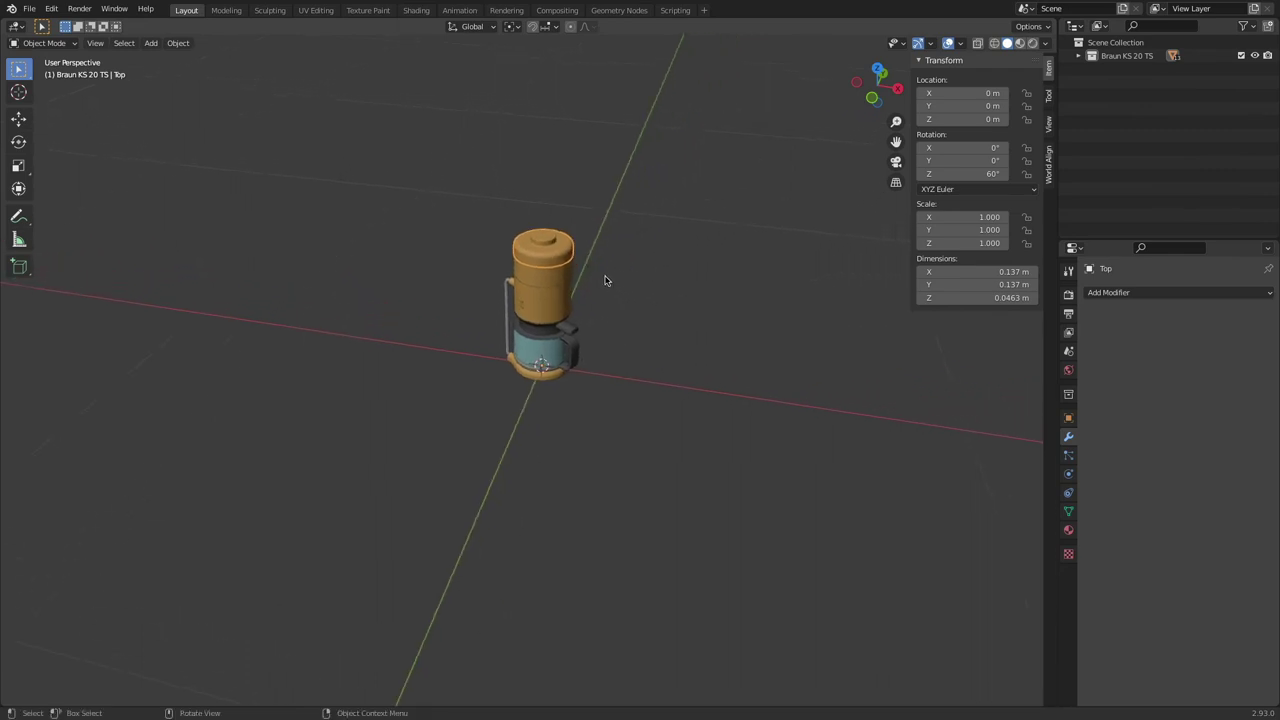
{"action": "left_click", "coordinate": [878, 70]}
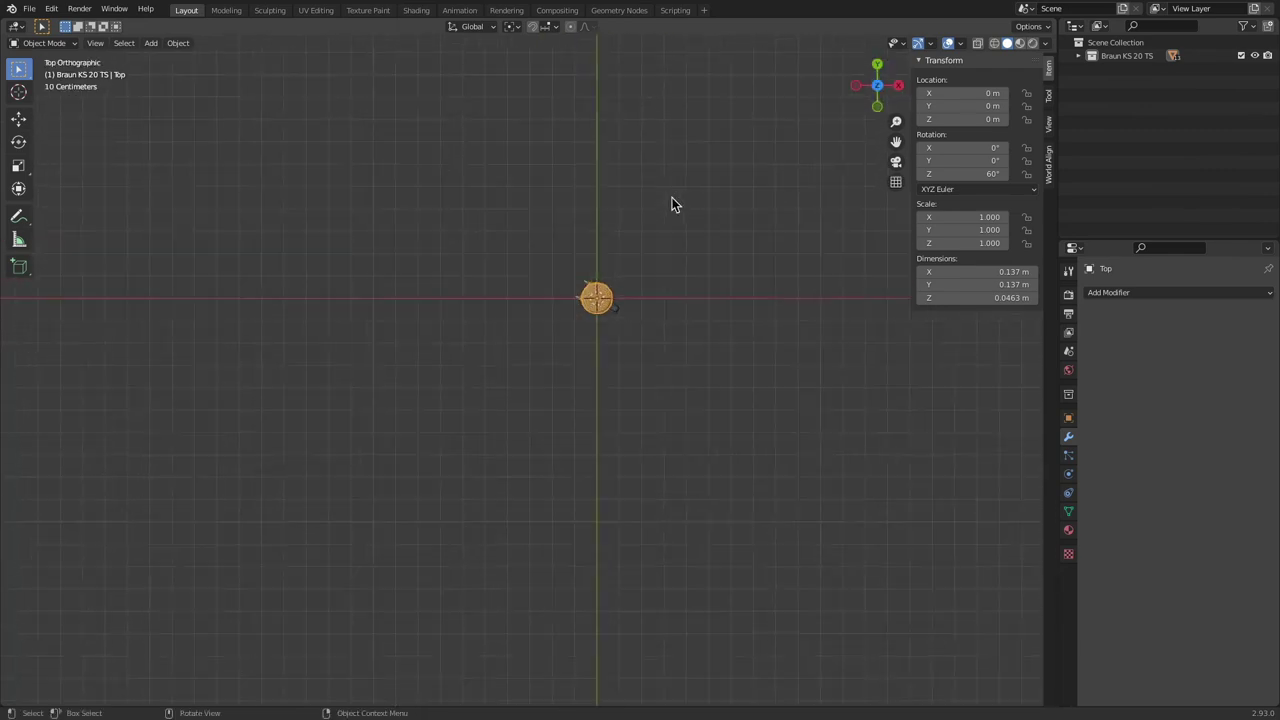
{"action": "scroll", "coordinate": [673, 203], "scroll_direction": "up", "scroll_amount": 6}
{"action": "scroll", "coordinate": [604, 311], "scroll_direction": "down", "scroll_amount": 10}
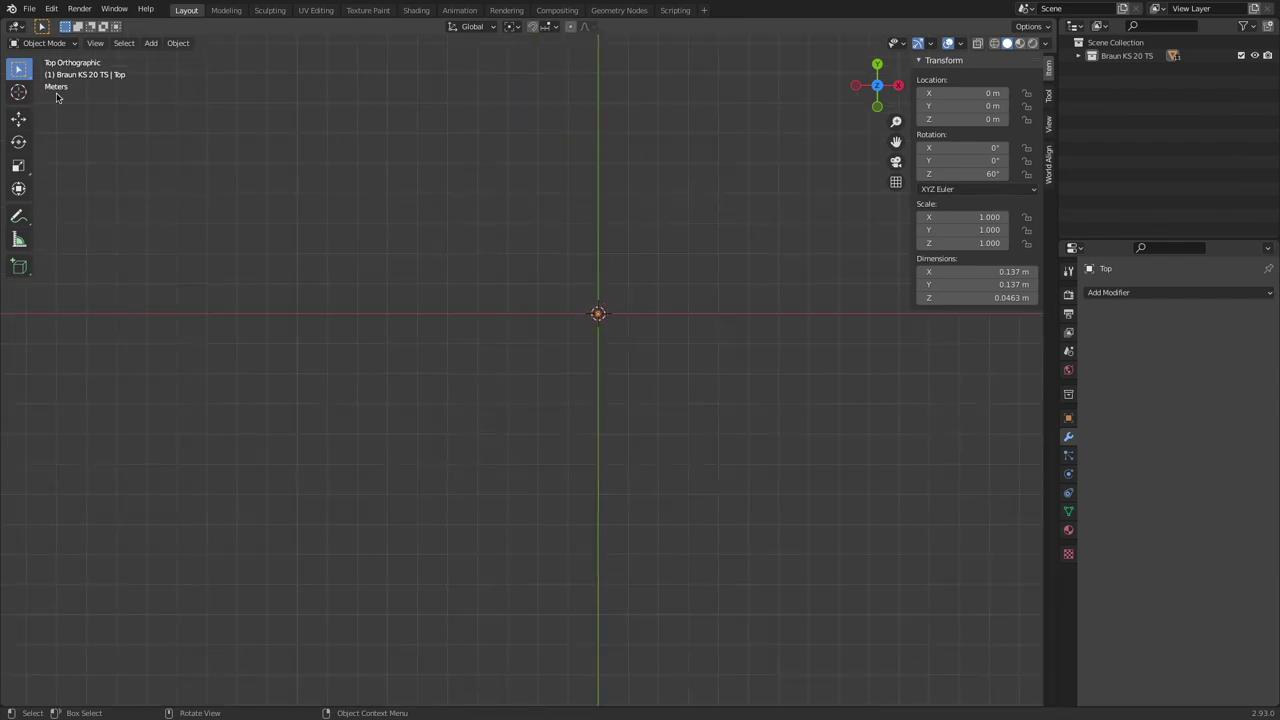
{"action": "scroll", "coordinate": [140, 140], "scroll_direction": "up", "scroll_amount": 3}
{"action": "scroll", "coordinate": [830, 372], "scroll_direction": "up", "scroll_amount": 8}
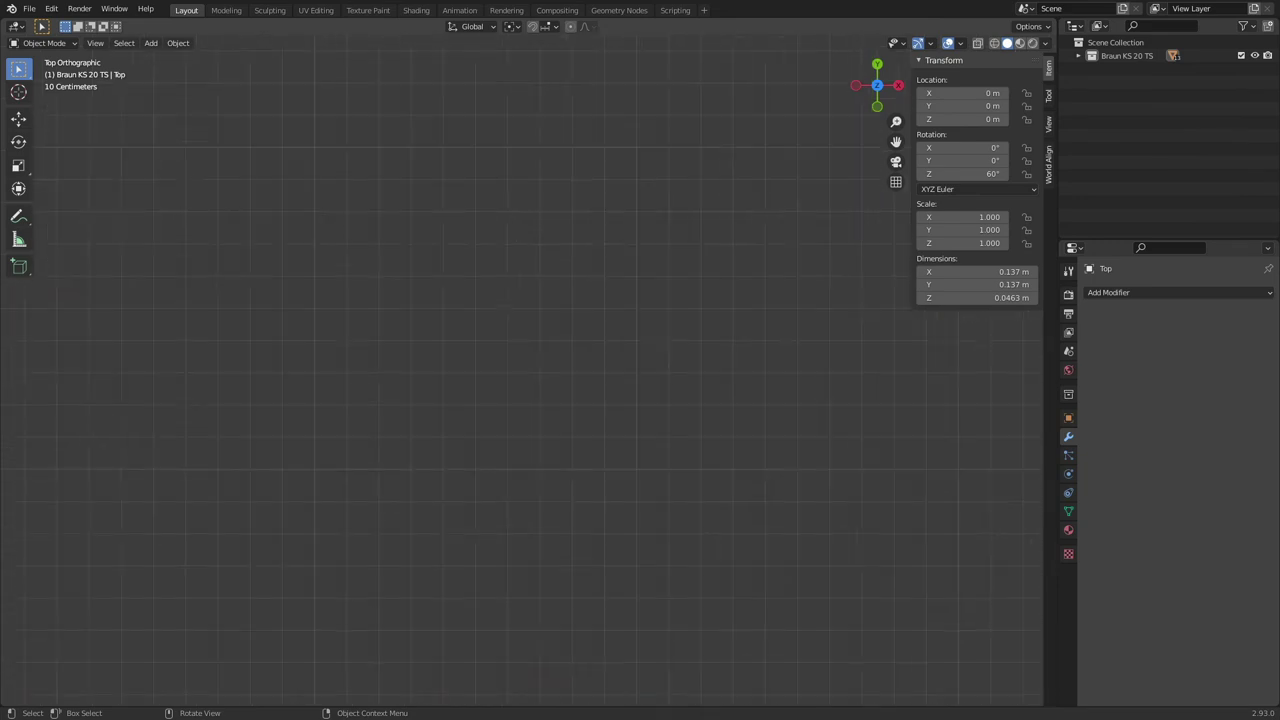
{"action": "scroll", "coordinate": [830, 377], "scroll_direction": "up", "scroll_amount": 5}
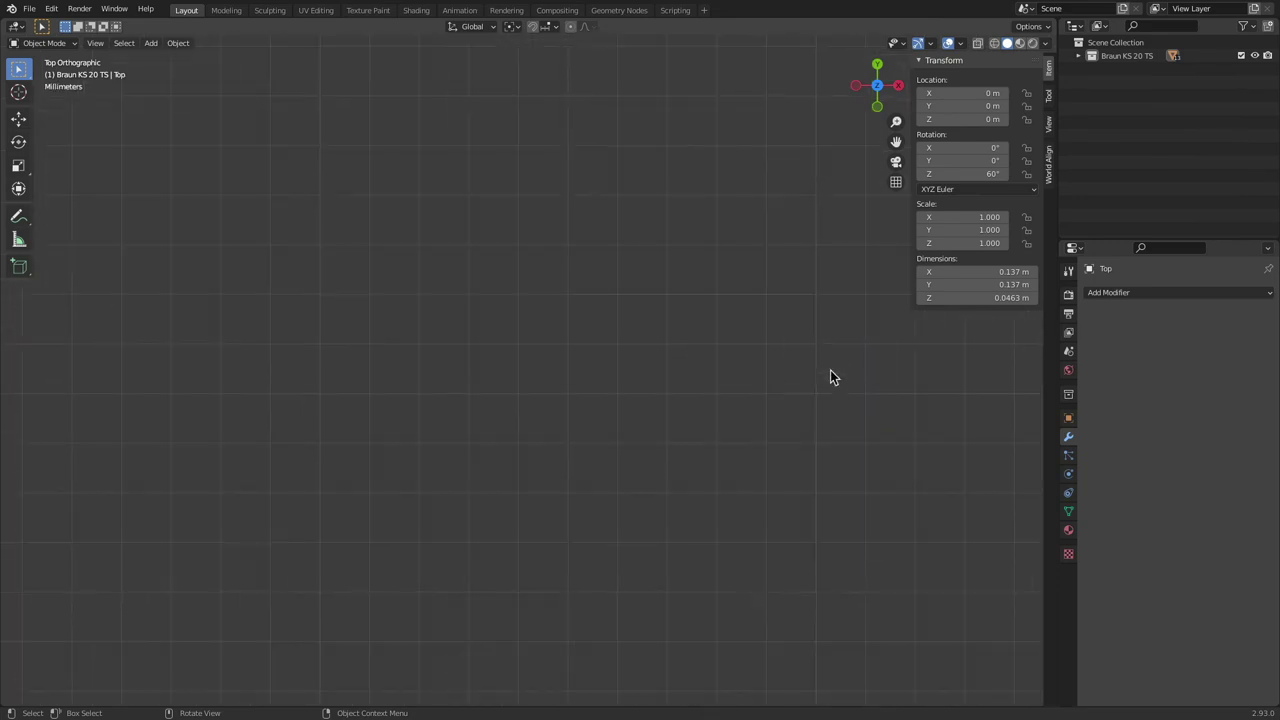
{"action": "scroll", "coordinate": [830, 375], "scroll_direction": "down", "scroll_amount": 12}
{"action": "middle_click_drag", "start_coordinate": [994, 421], "coordinate": [594, 378], "text": "shift"}
{"action": "scroll", "coordinate": [580, 373], "scroll_direction": "up", "scroll_amount": 10}
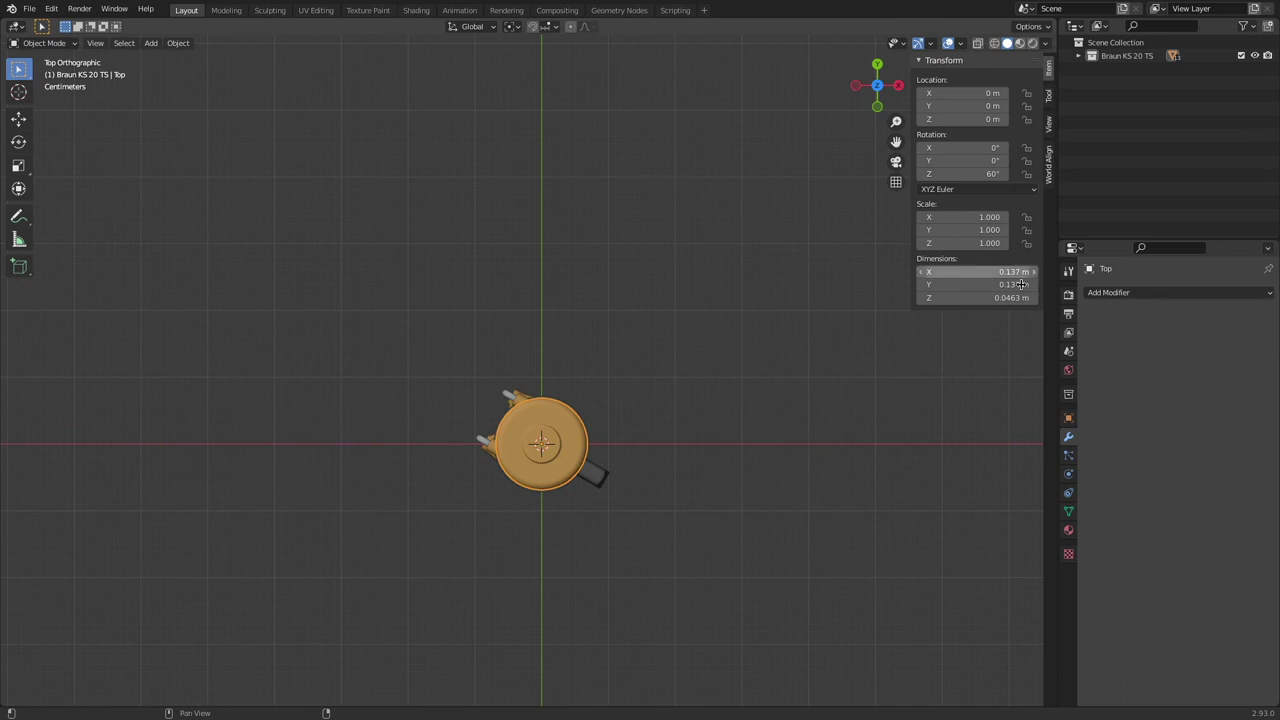
Step: Set the scene's length unit to Centimeters
{"action": "left_click", "coordinate": [1068, 351]}
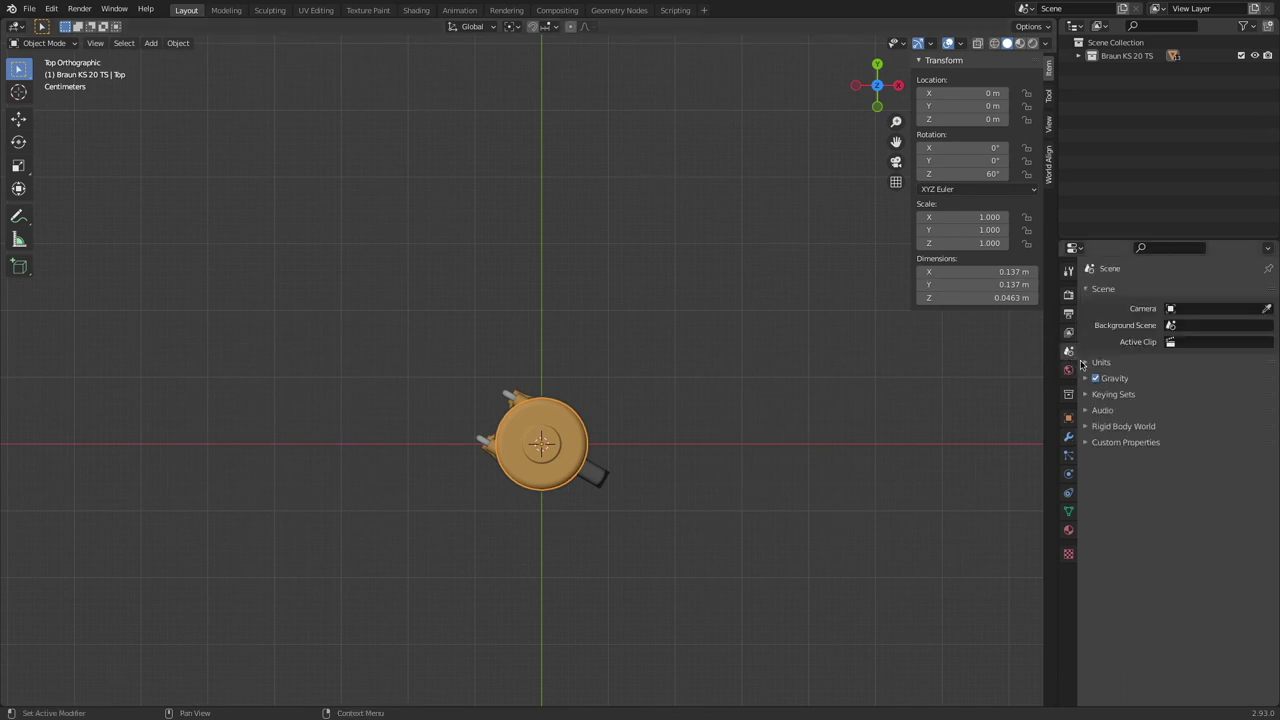
{"action": "left_click", "coordinate": [1094, 362]}
{"action": "left_click", "coordinate": [1244, 450]}
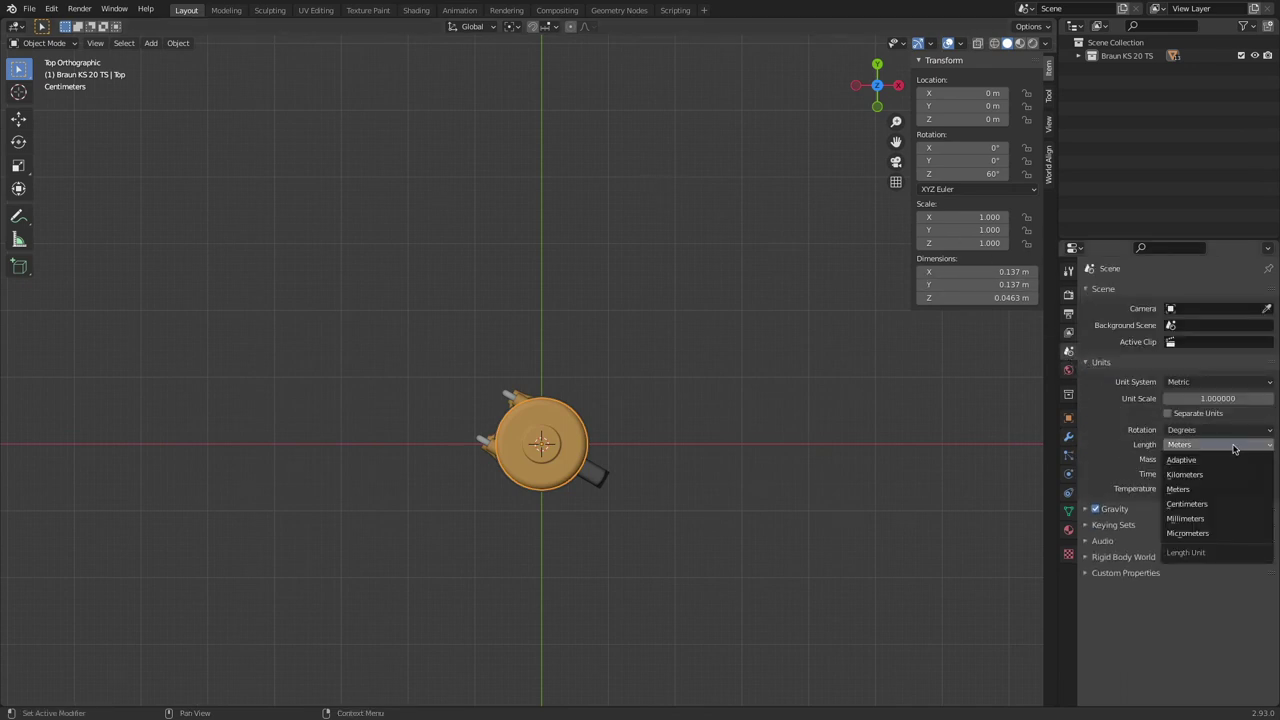
{"action": "left_click", "coordinate": [1226, 503]}
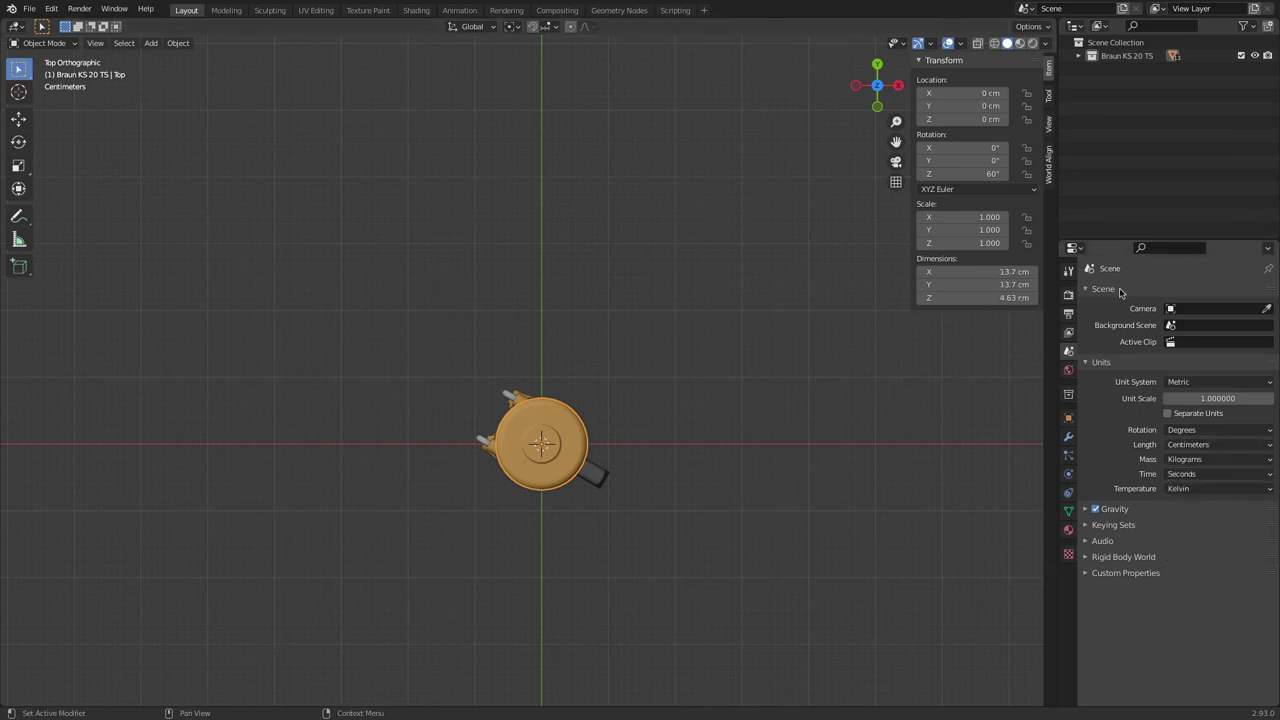
Step: Make the World background colour white and set its strength to 0
{"action": "left_click", "coordinate": [1068, 370]}
{"action": "left_click", "coordinate": [1234, 380]}
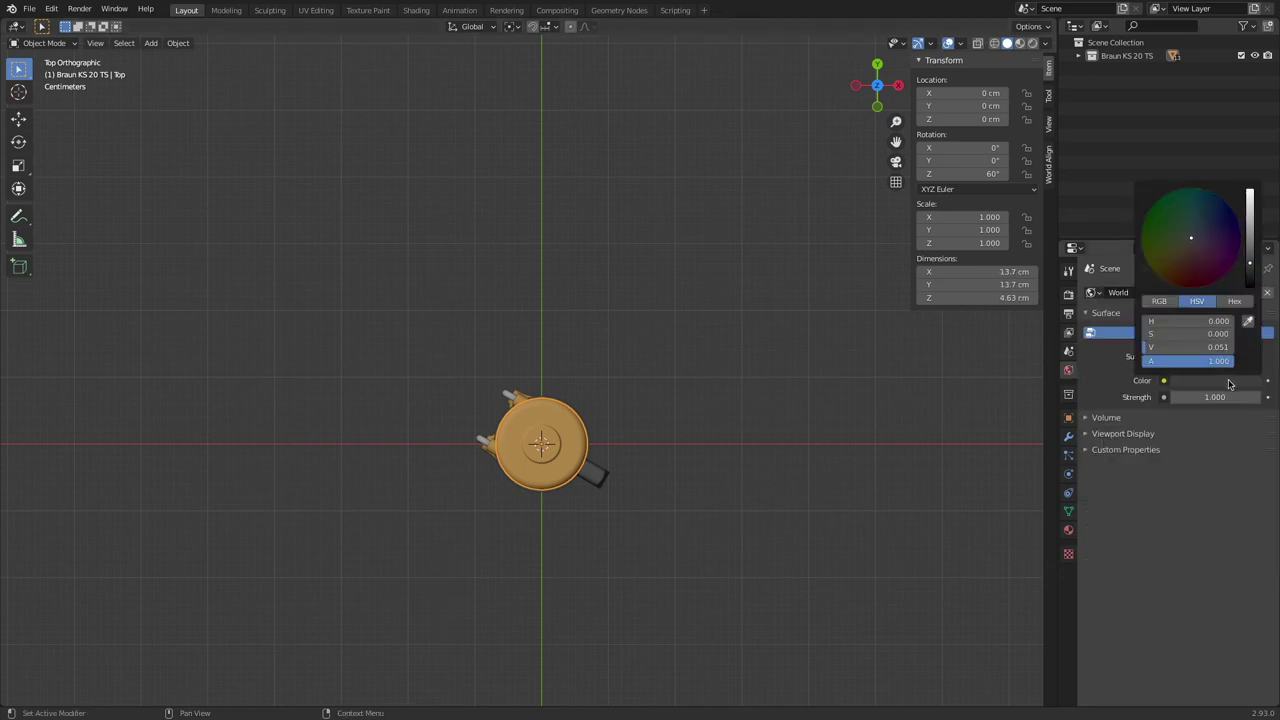
{"action": "left_click", "coordinate": [1252, 195]}
{"action": "left_click", "coordinate": [1217, 396]}
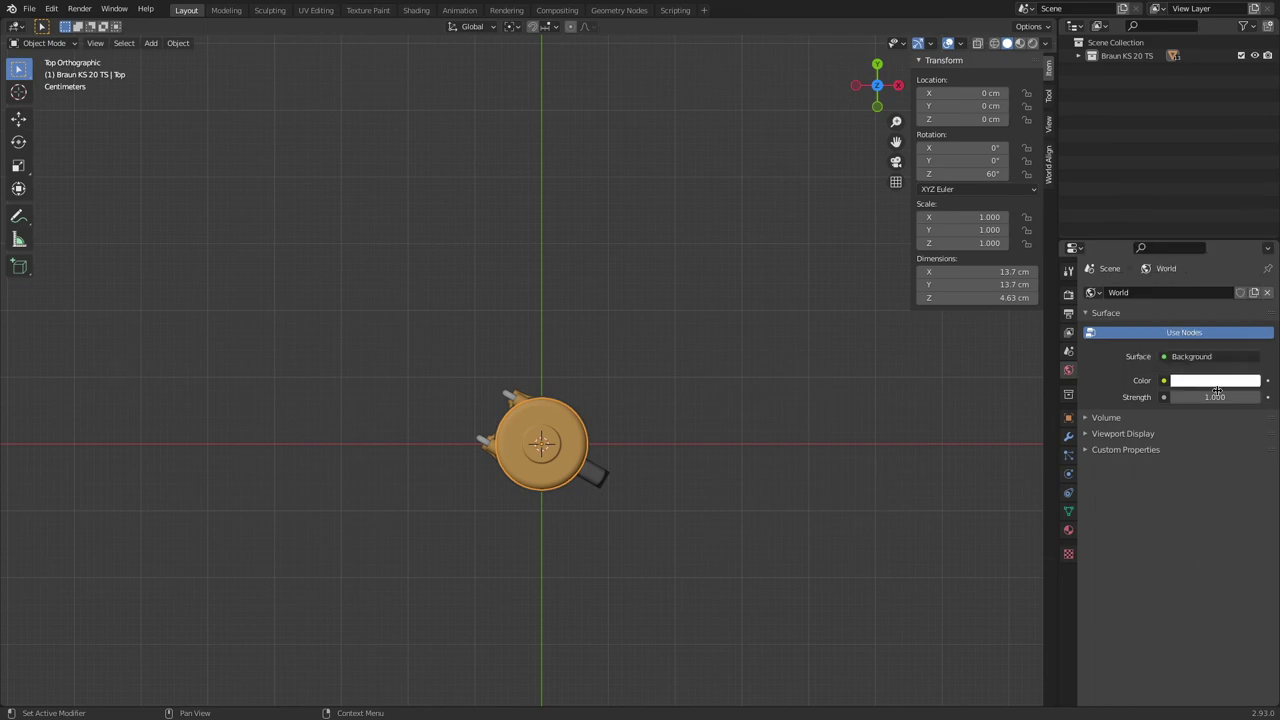
{"action": "type", "text": "1.0"}
{"action": "key", "text": "Return"}
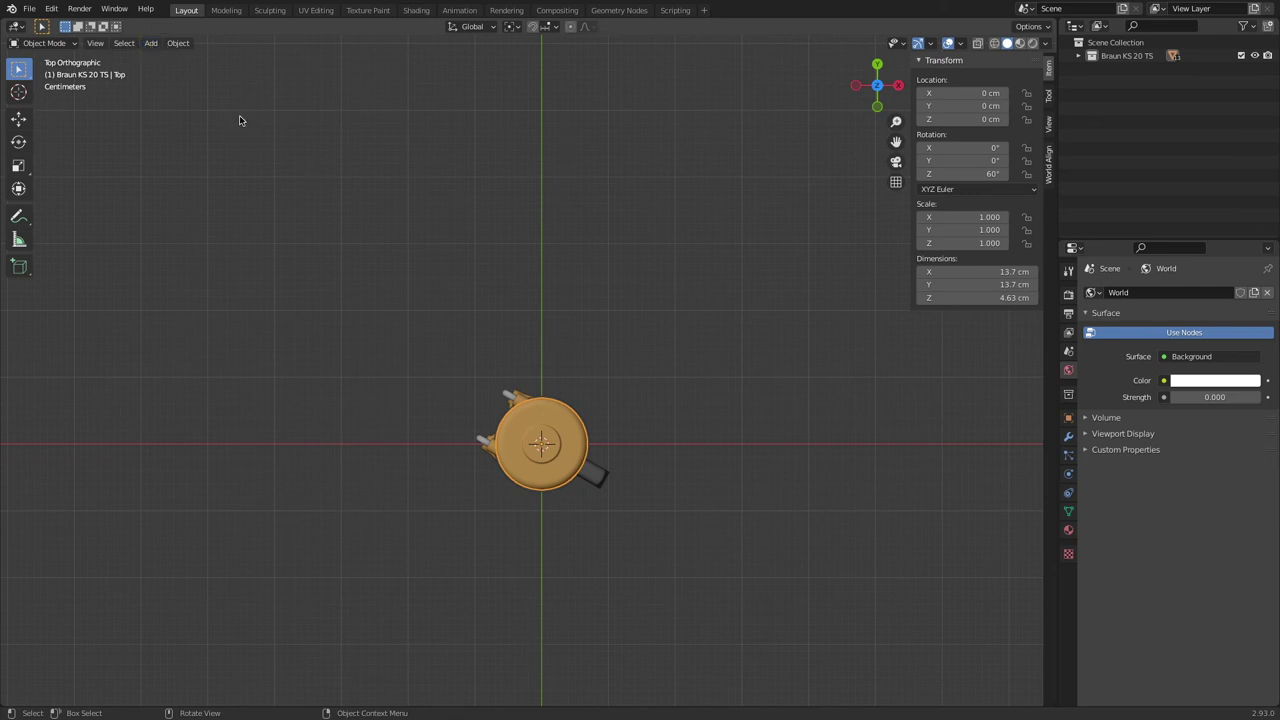
Step: Snap the 3D cursor to the world origin using Shift+S
{"action": "left_click", "coordinate": [18, 92]}
{"action": "left_click", "coordinate": [316, 154]}
{"action": "left_click", "coordinate": [777, 234]}
{"action": "left_click", "coordinate": [800, 440]}
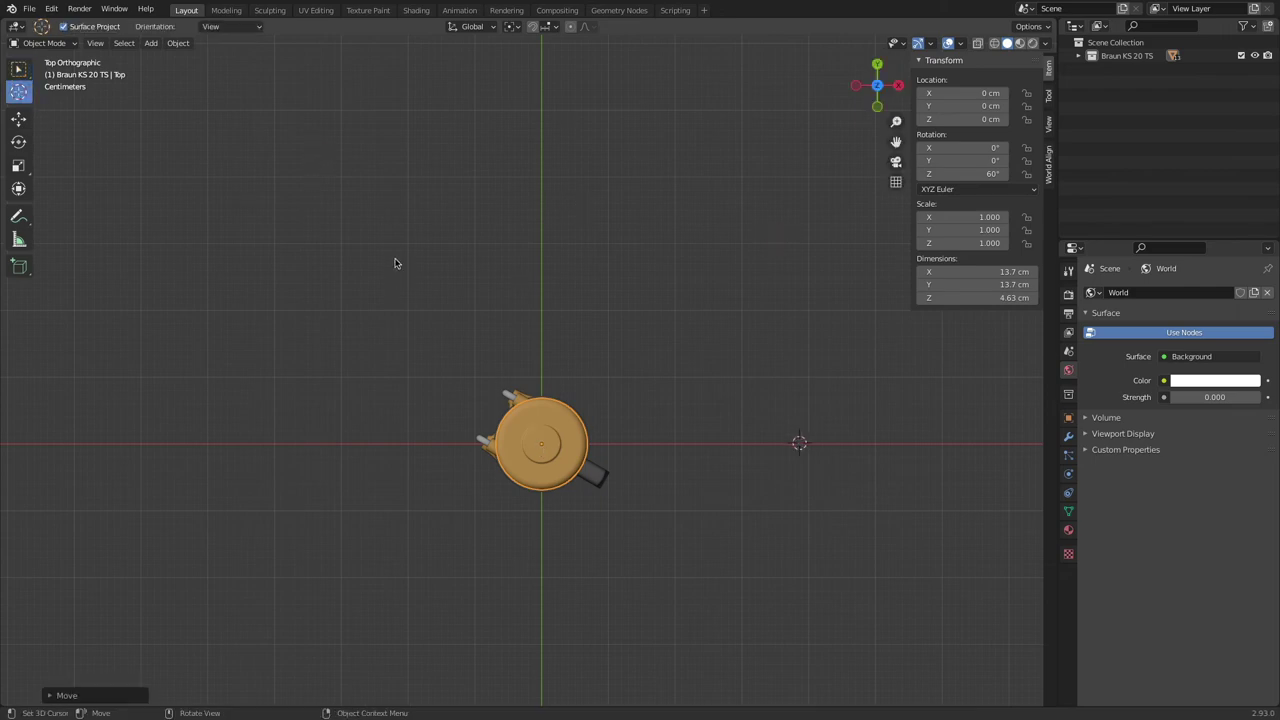
{"action": "left_click", "coordinate": [398, 222]}
{"action": "key", "text": "shift+s"}
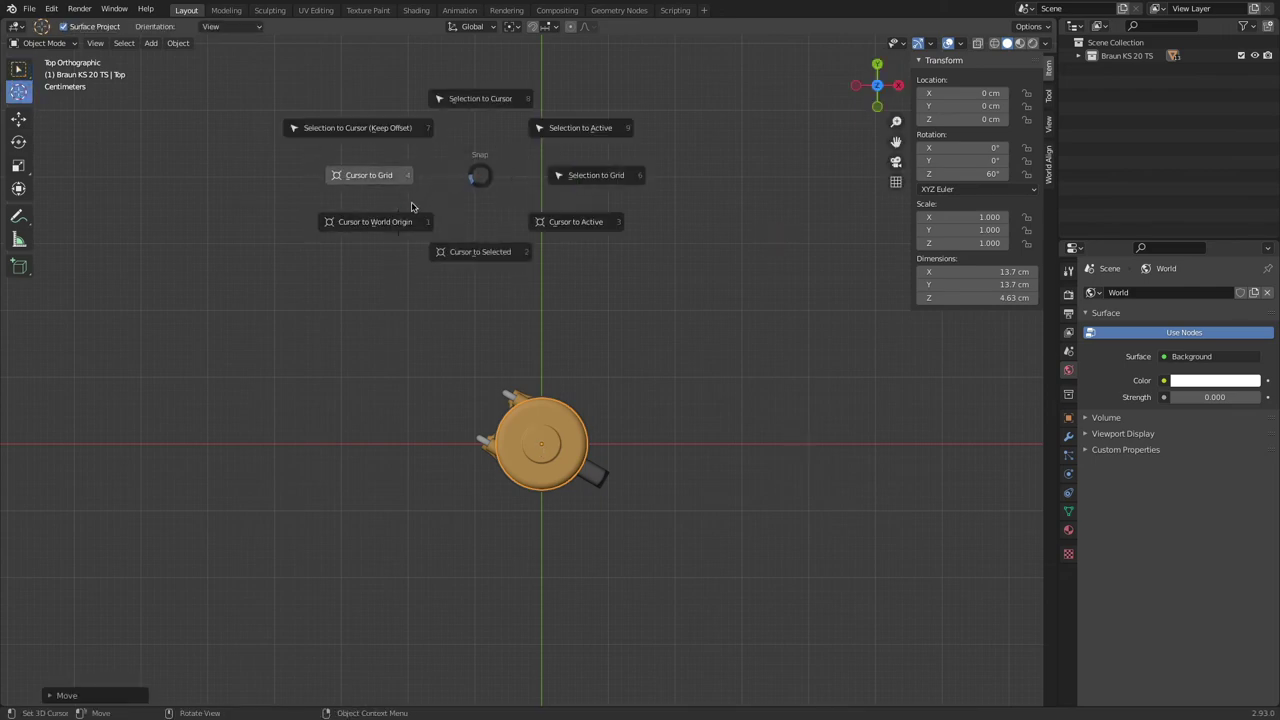
{"action": "left_click", "coordinate": [360, 226]}
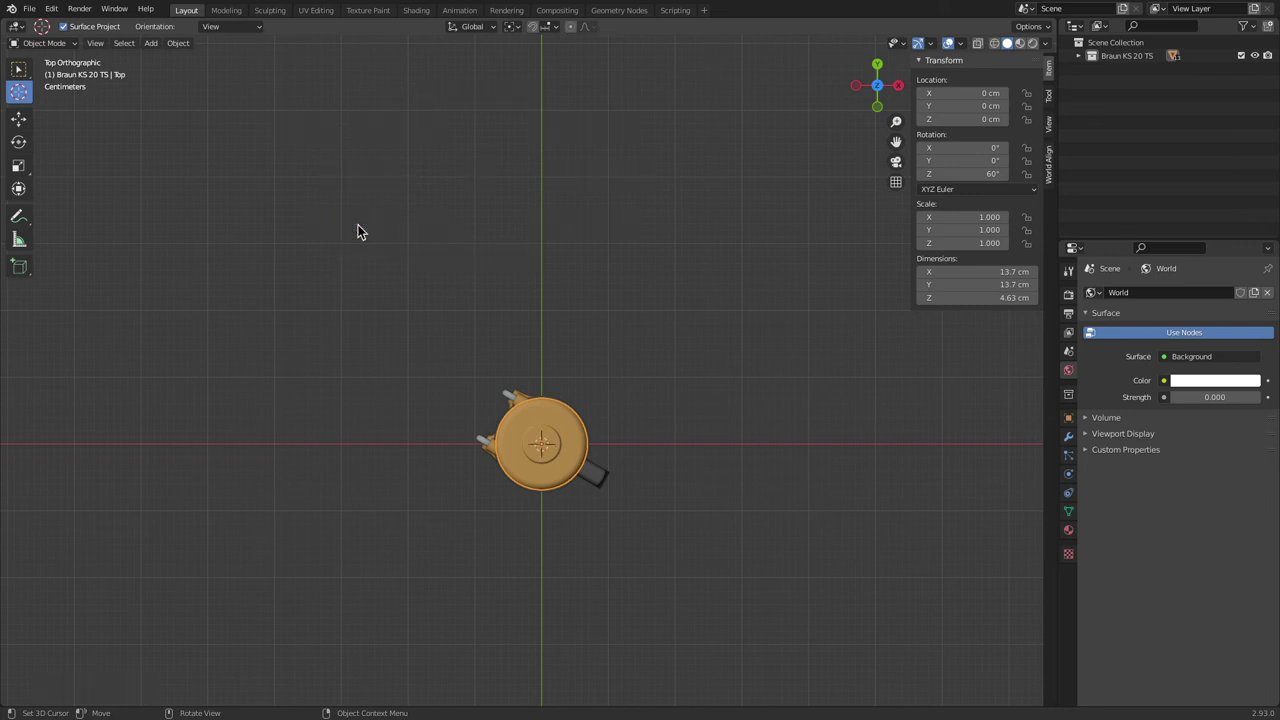
Step: Add a mesh plane sized 100 cm at the origin and orbit to see it
{"action": "left_click", "coordinate": [20, 118]}
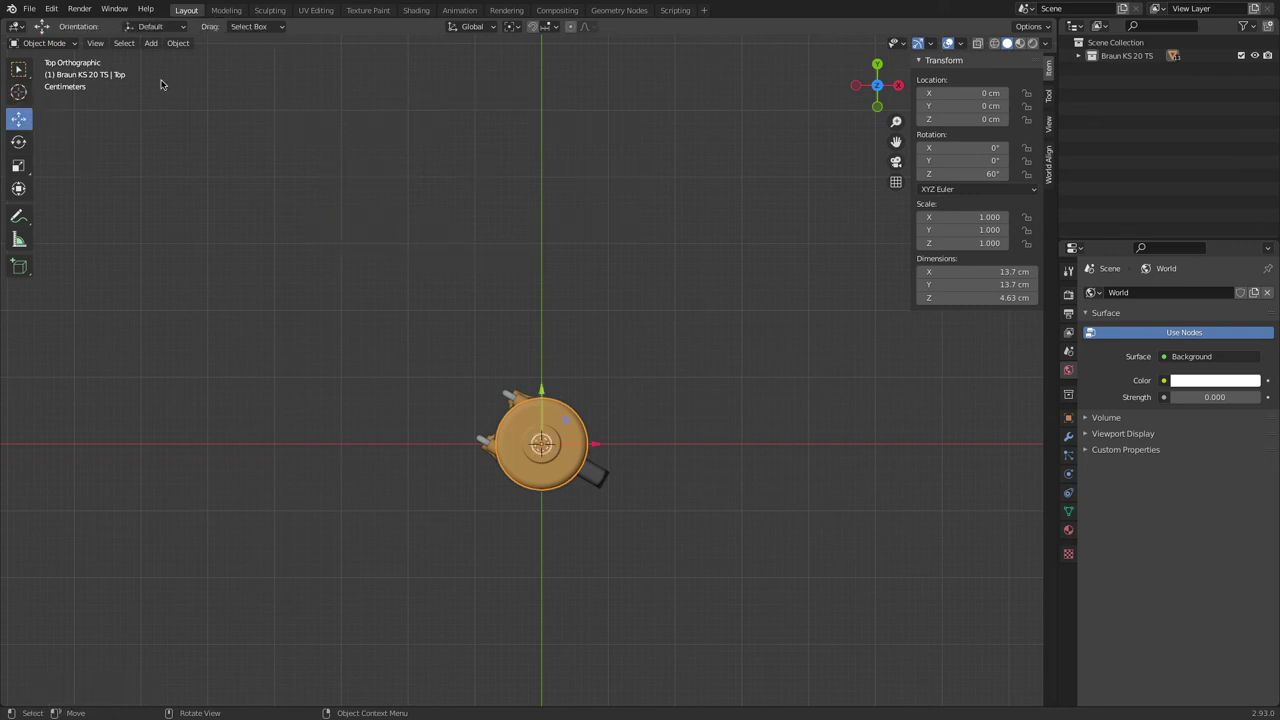
{"action": "left_click", "coordinate": [152, 44]}
{"action": "mouse_move", "coordinate": [164, 62]}
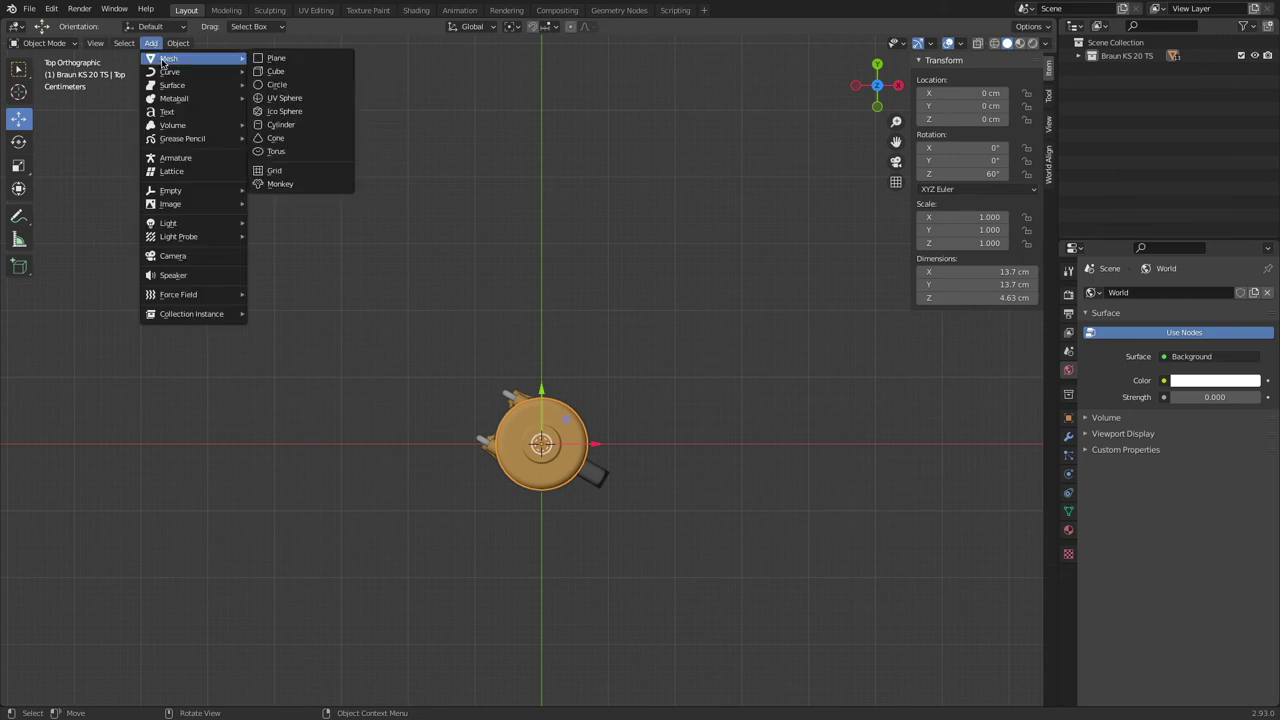
{"action": "left_click", "coordinate": [305, 61]}
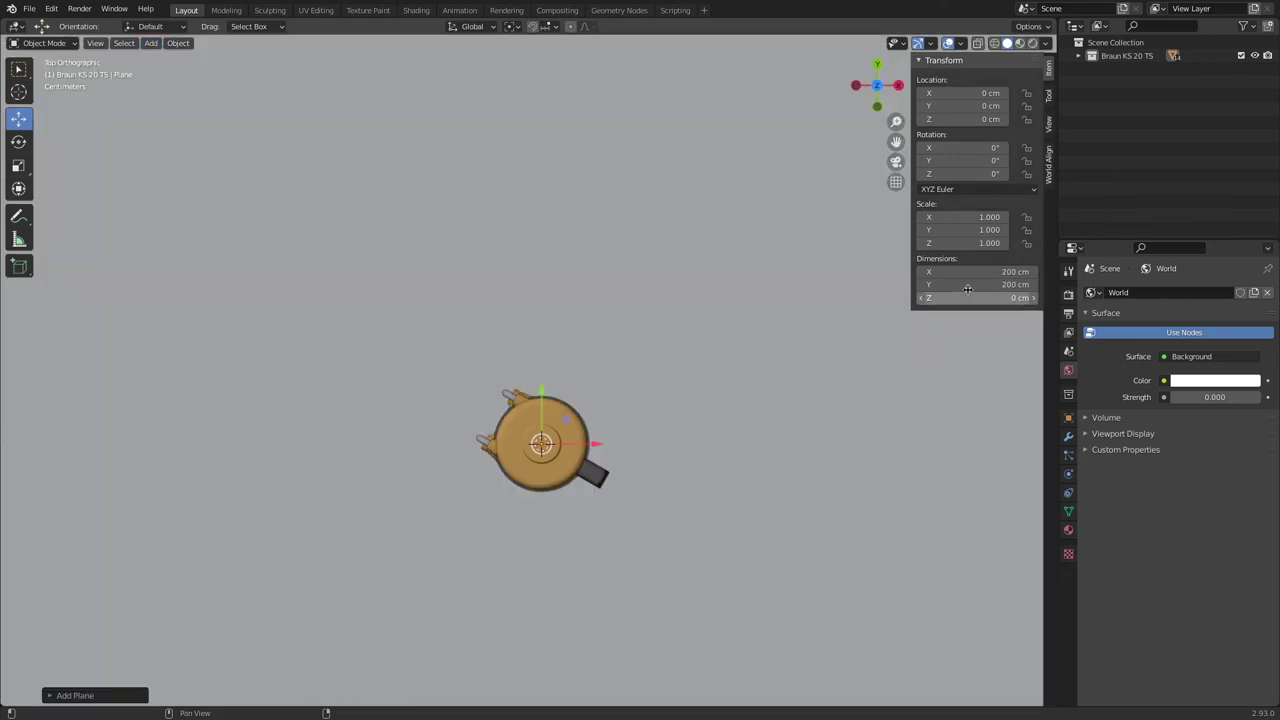
{"action": "left_click", "coordinate": [50, 695]}
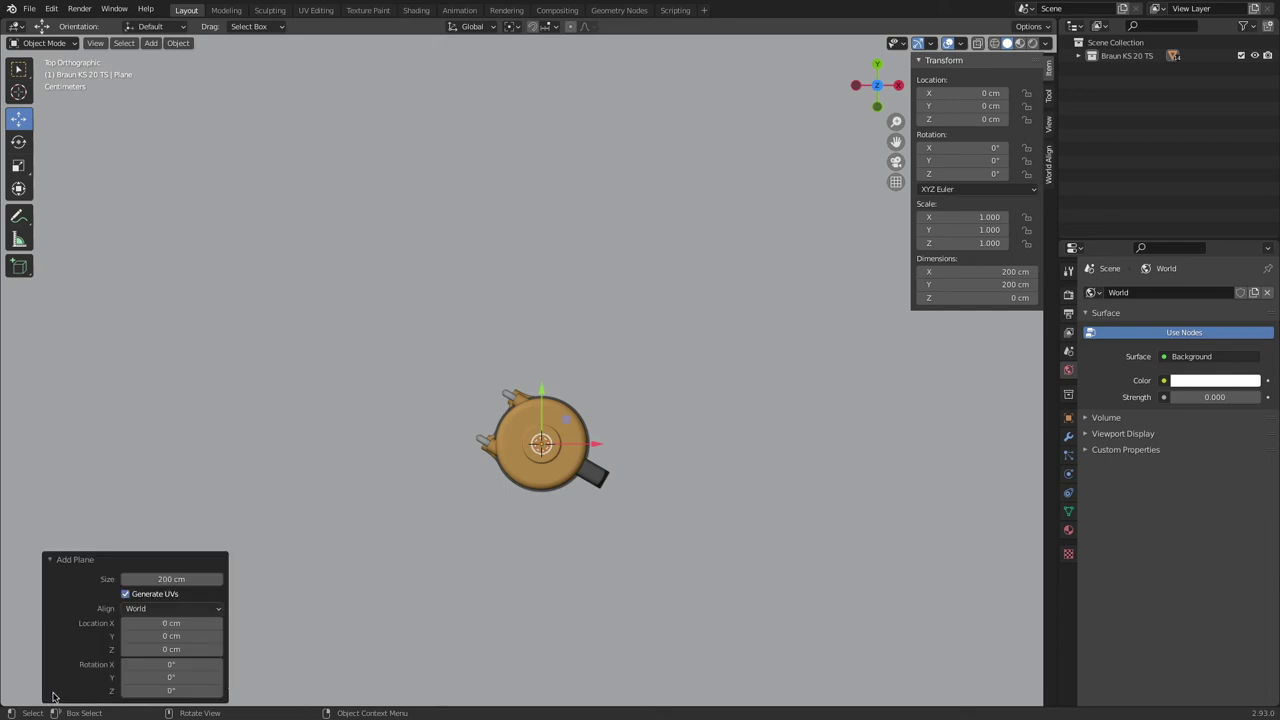
{"action": "left_click", "coordinate": [173, 578]}
{"action": "type", "text": "10"}
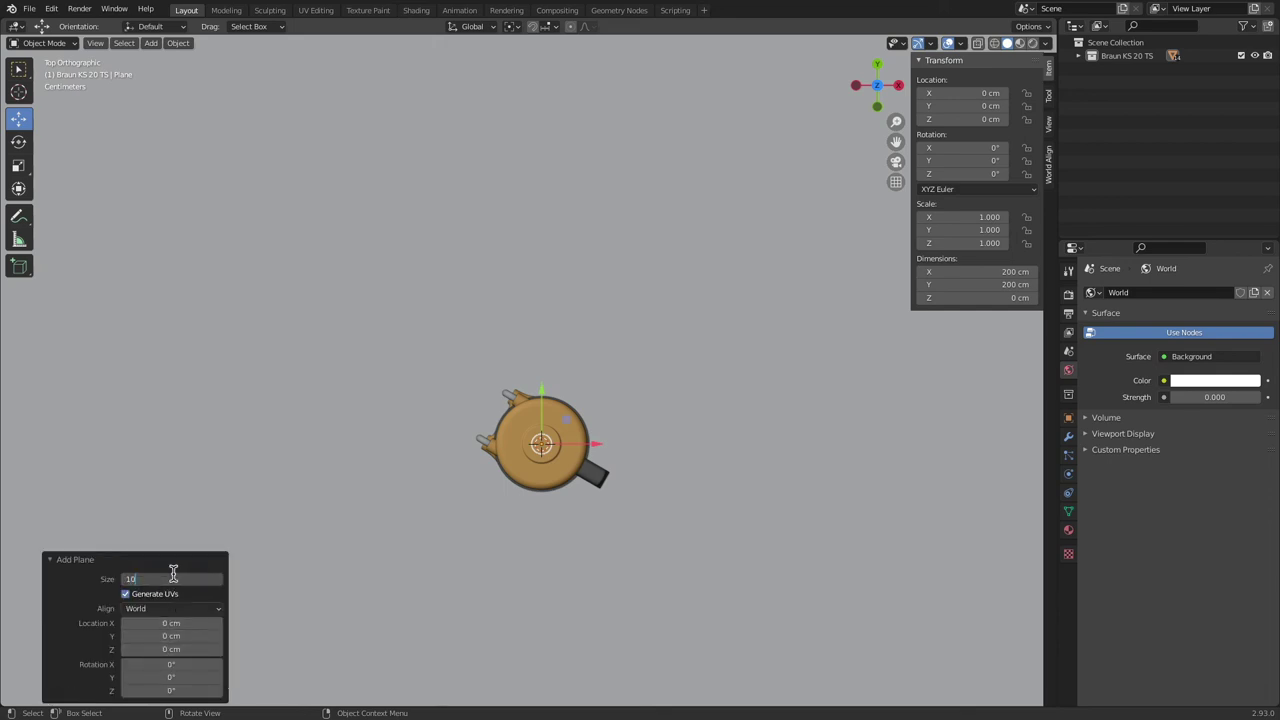
{"action": "type", "text": "0"}
{"action": "key", "text": "Return"}
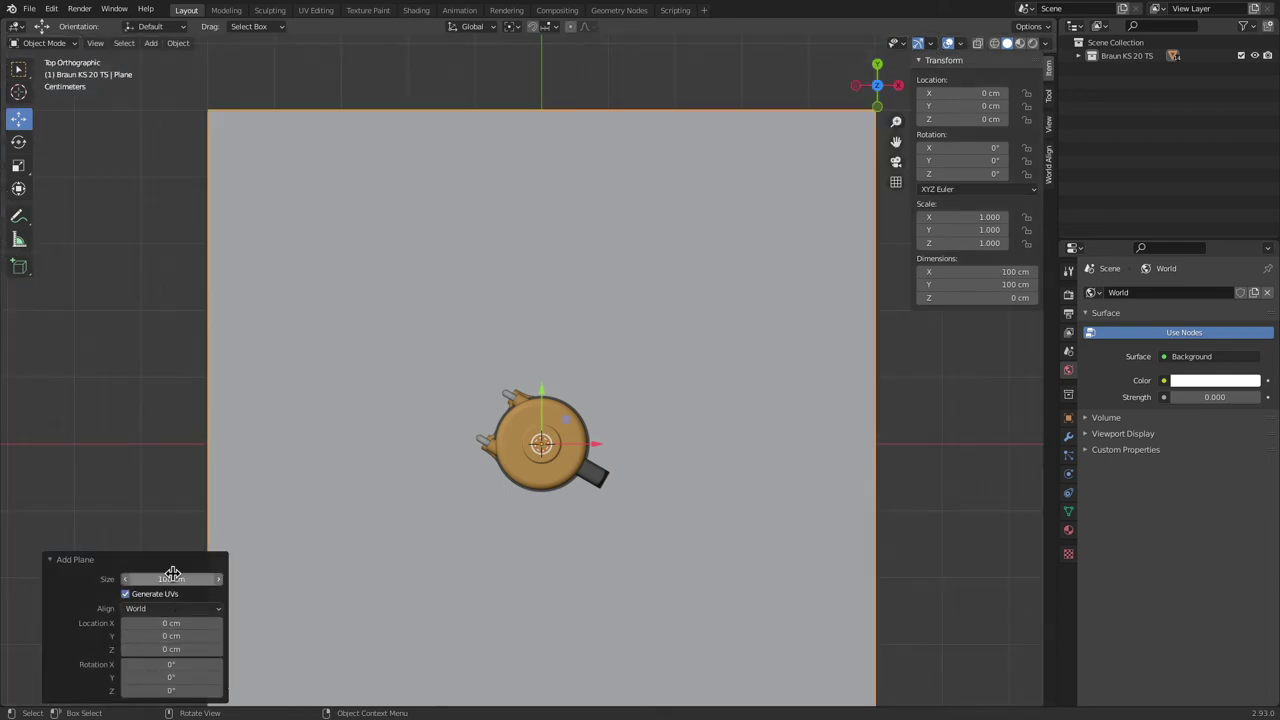
{"action": "scroll", "coordinate": [343, 456], "scroll_direction": "down", "scroll_amount": 3}
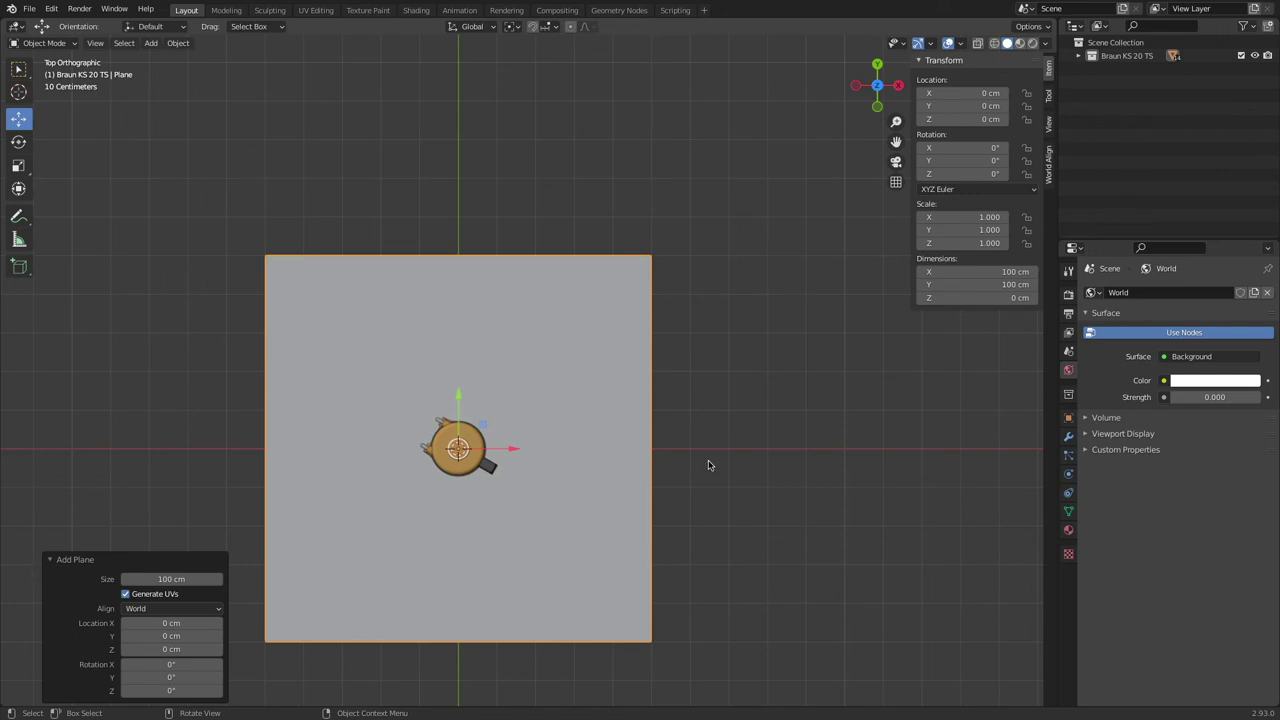
{"action": "middle_click_drag", "start_coordinate": [708, 464], "coordinate": [632, 480]}
Step: Put the floor plane into Edit Mode and select its far back edge
{"action": "left_click", "coordinate": [47, 43]}
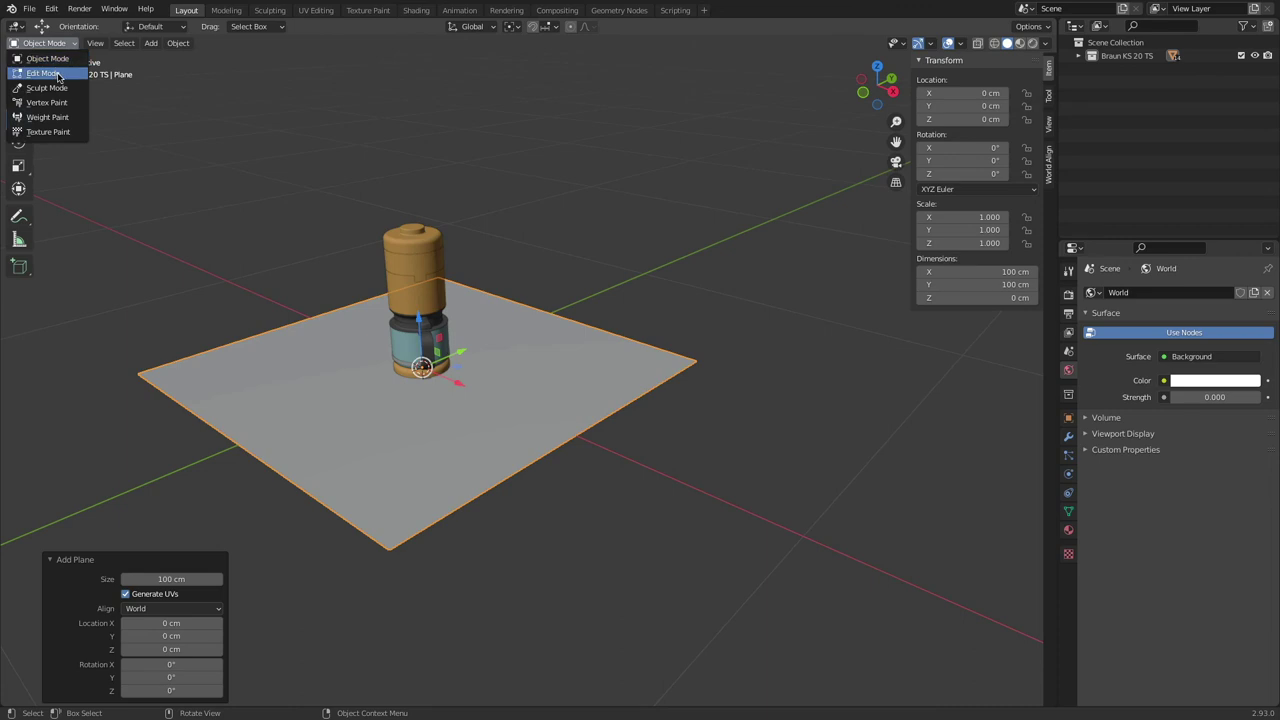
{"action": "left_click", "coordinate": [43, 73]}
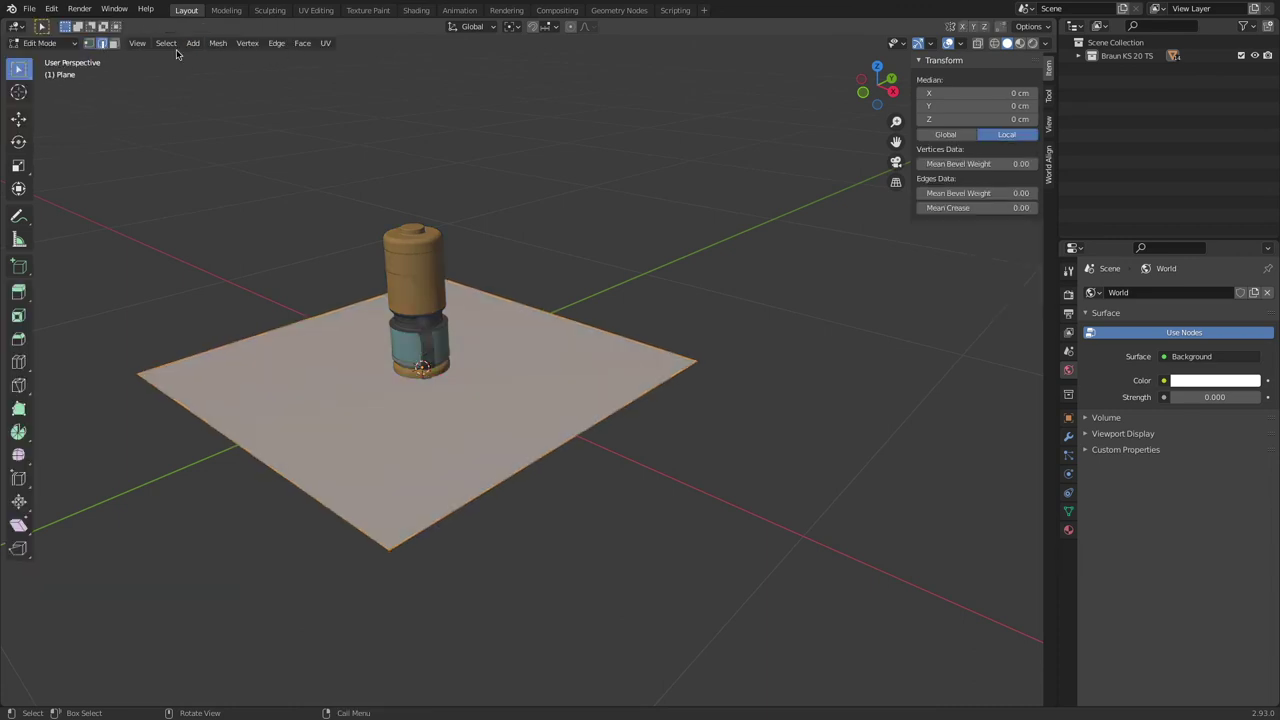
{"action": "left_click", "coordinate": [591, 320]}
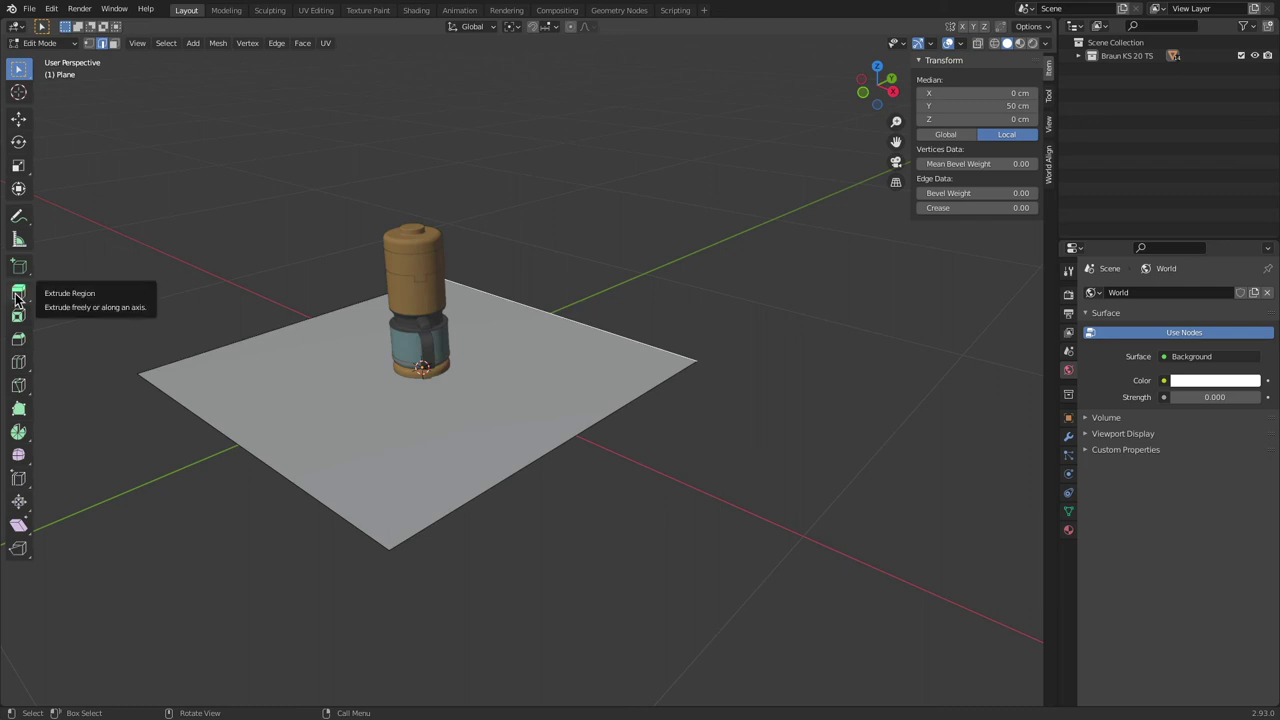
{"action": "key", "text": "e"}
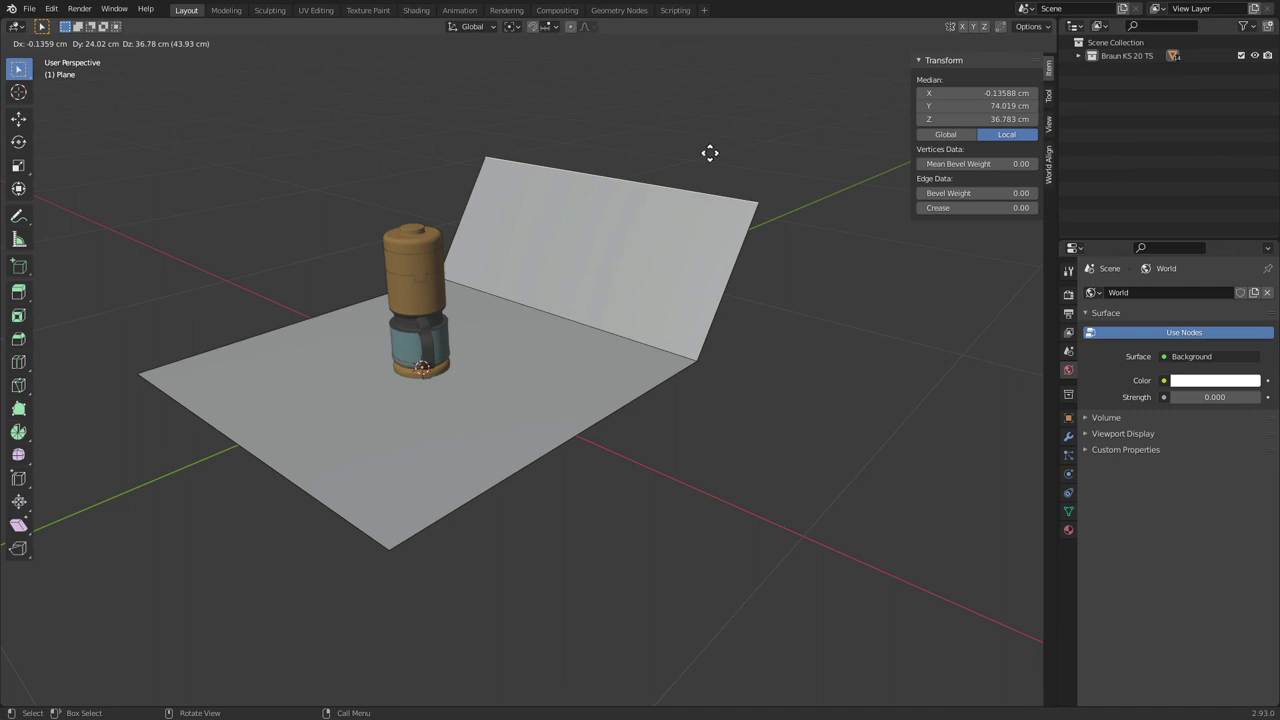
{"action": "key", "text": "z"}
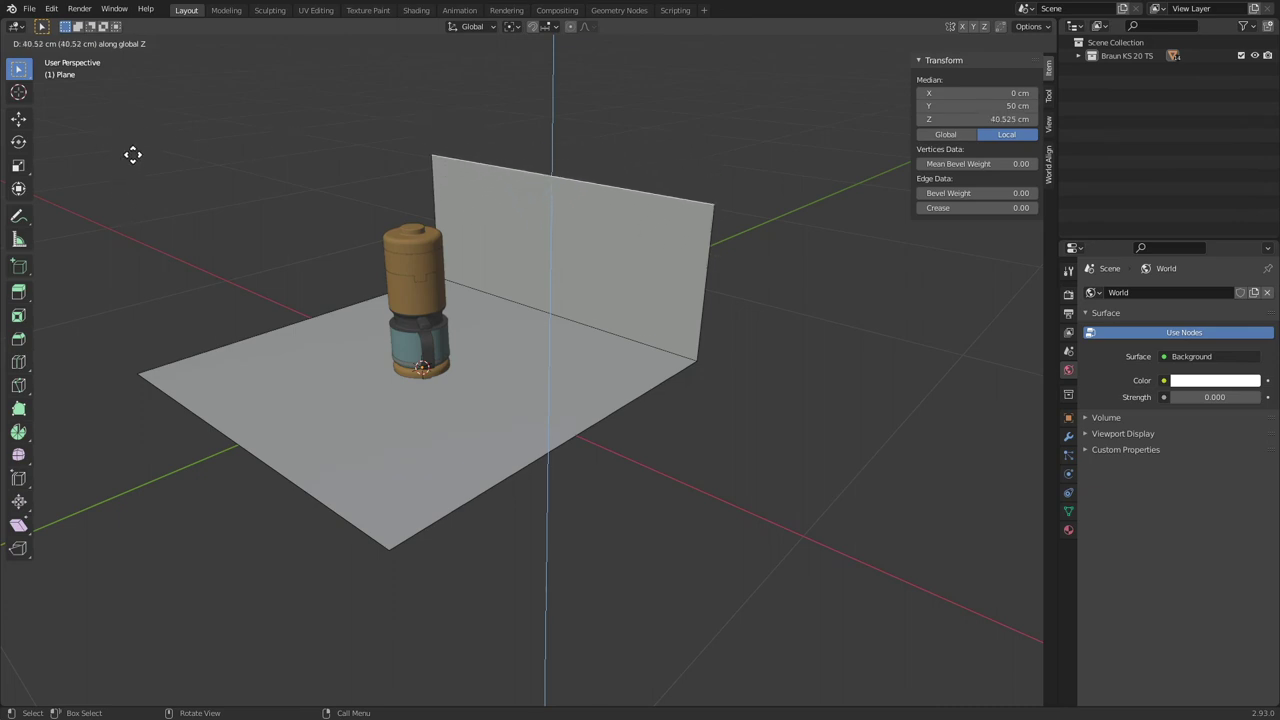
{"action": "type", "text": "50"}
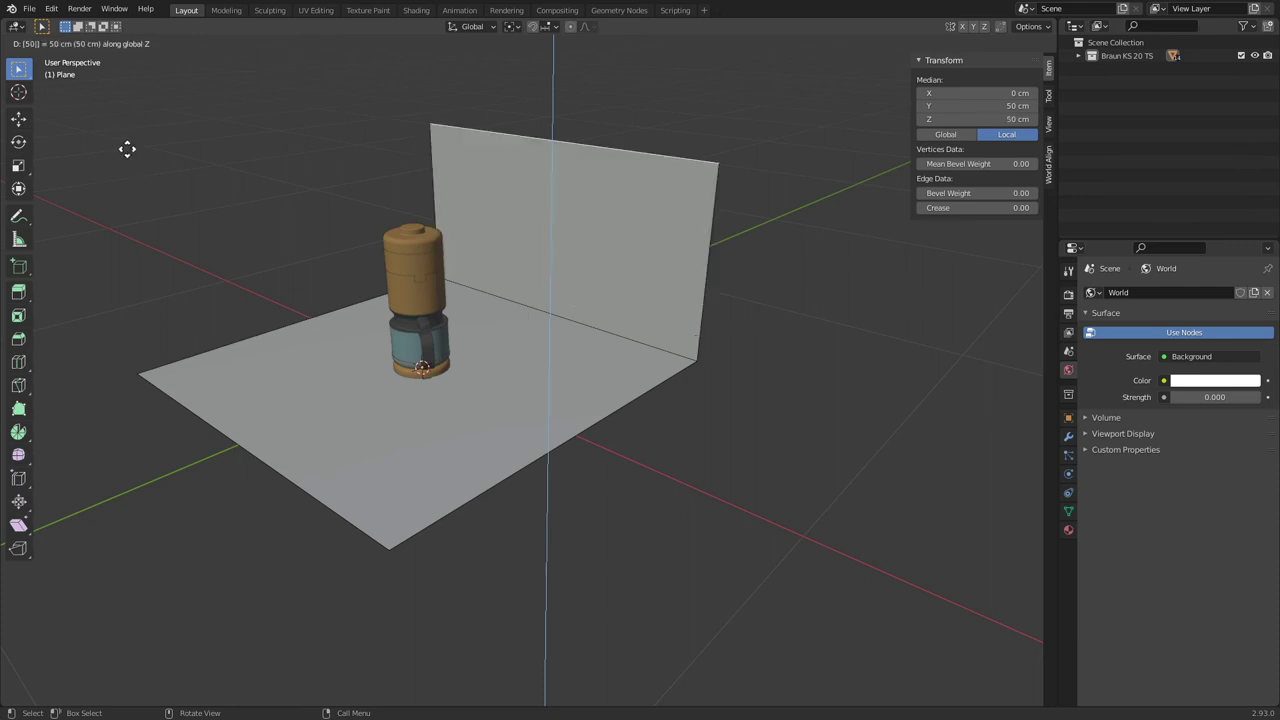
{"action": "key", "text": "Return"}
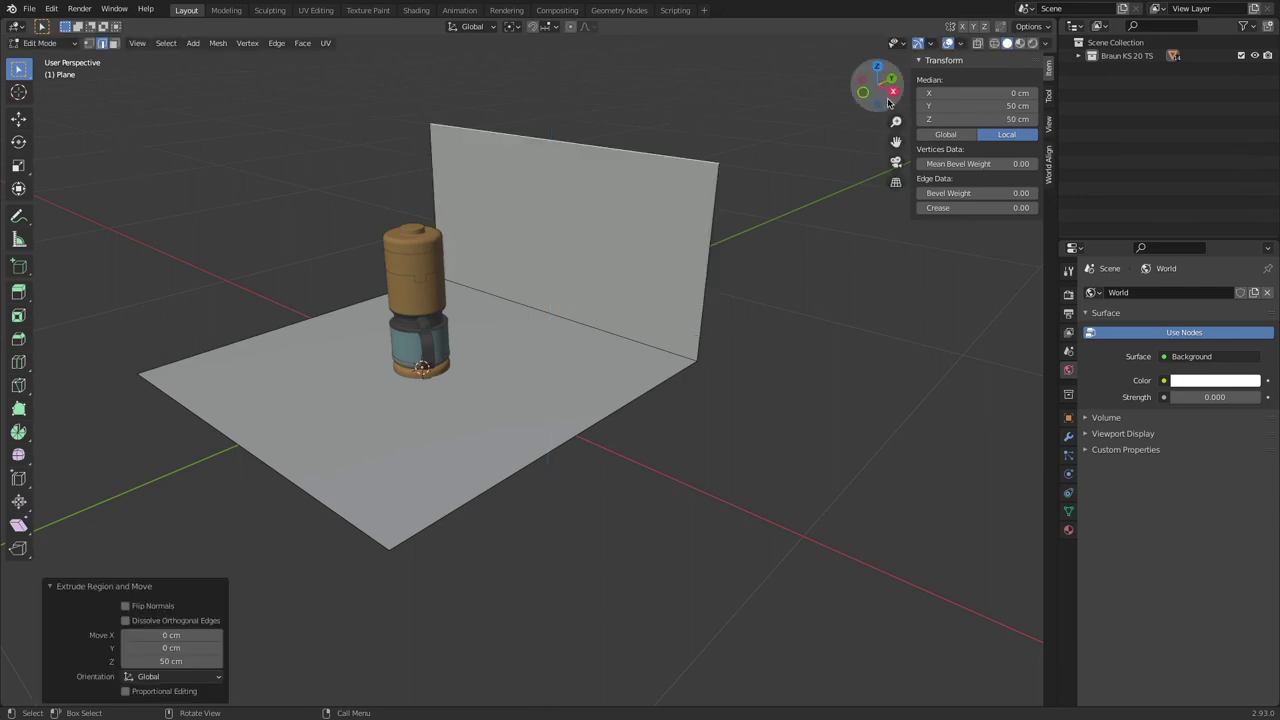
{"action": "key", "text": "x"}
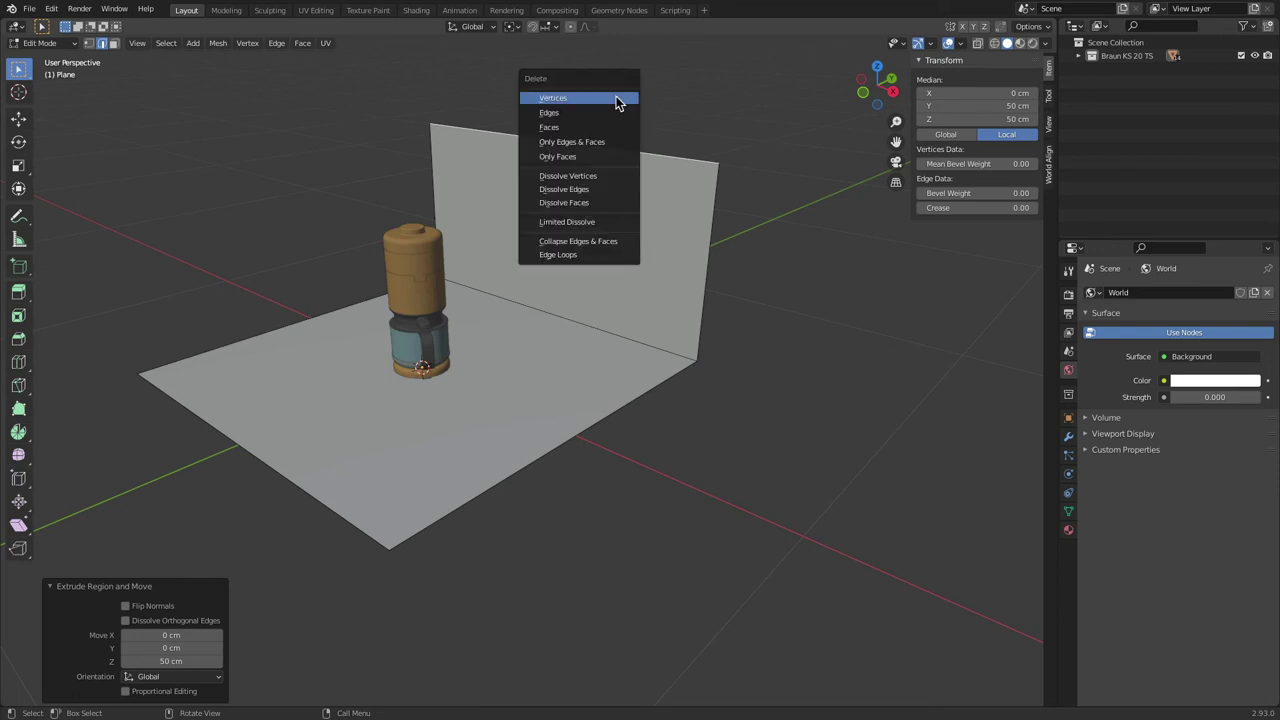
{"action": "left_click", "coordinate": [616, 96]}
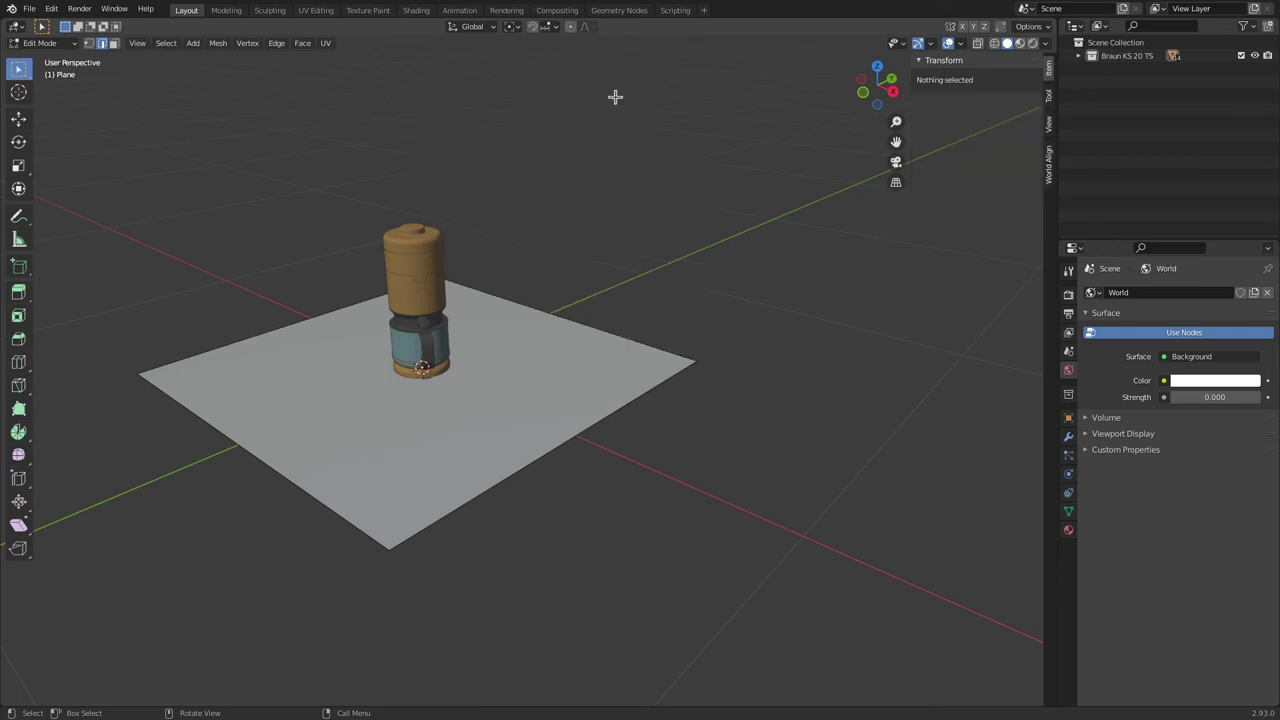
{"action": "left_click", "coordinate": [600, 326]}
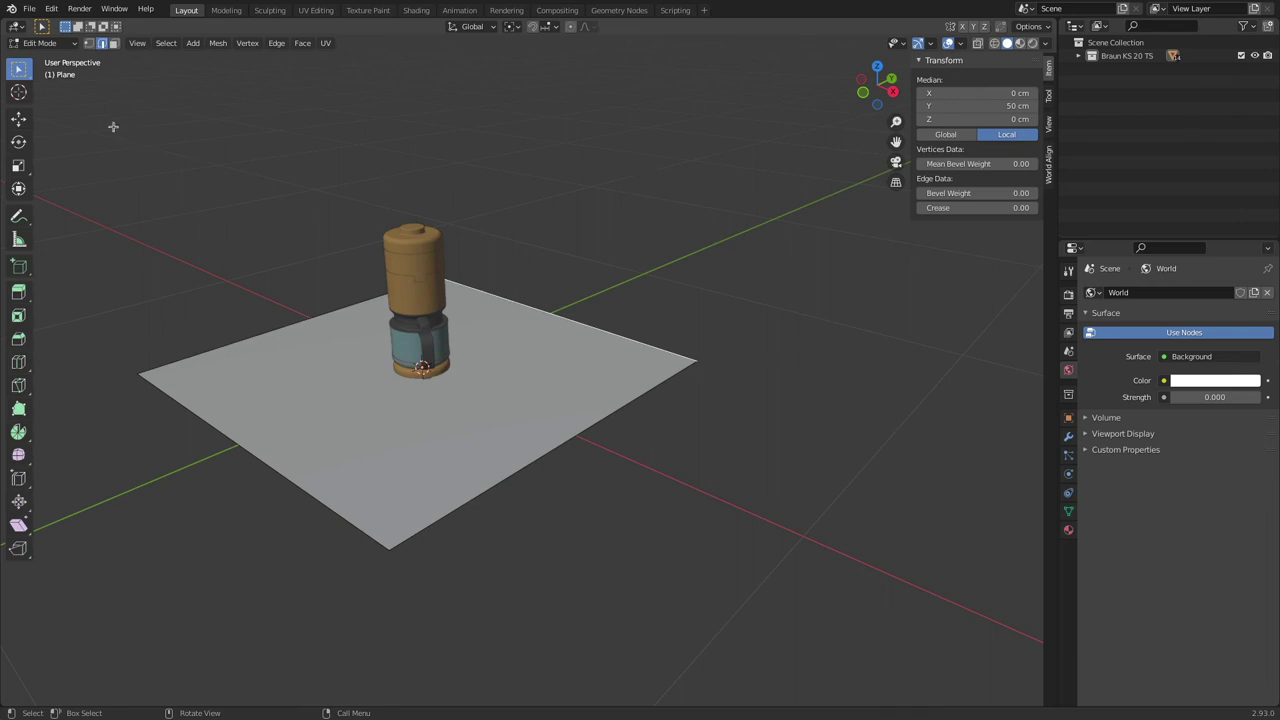
Step: Extrude the plane's back edge 60 cm straight up along Z into a backdrop wall
{"action": "left_click", "coordinate": [14, 122]}
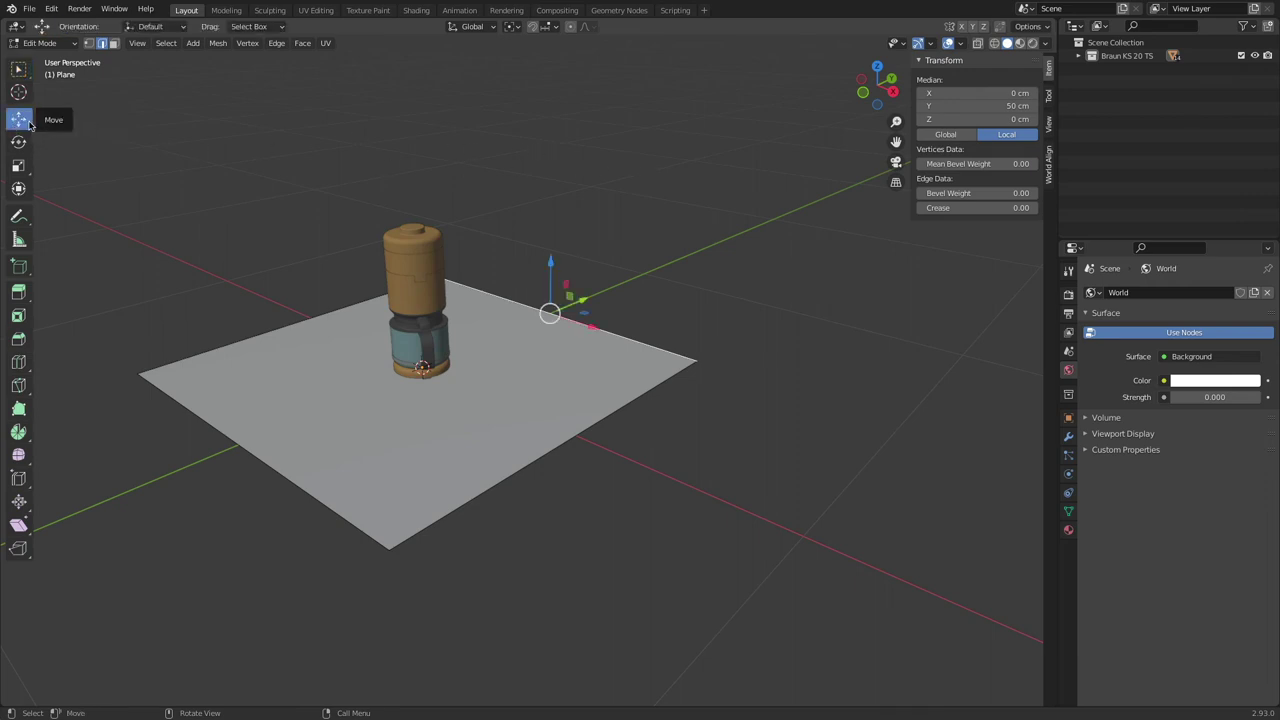
{"action": "key", "text": "g"}
{"action": "right_click", "coordinate": [518, 153]}
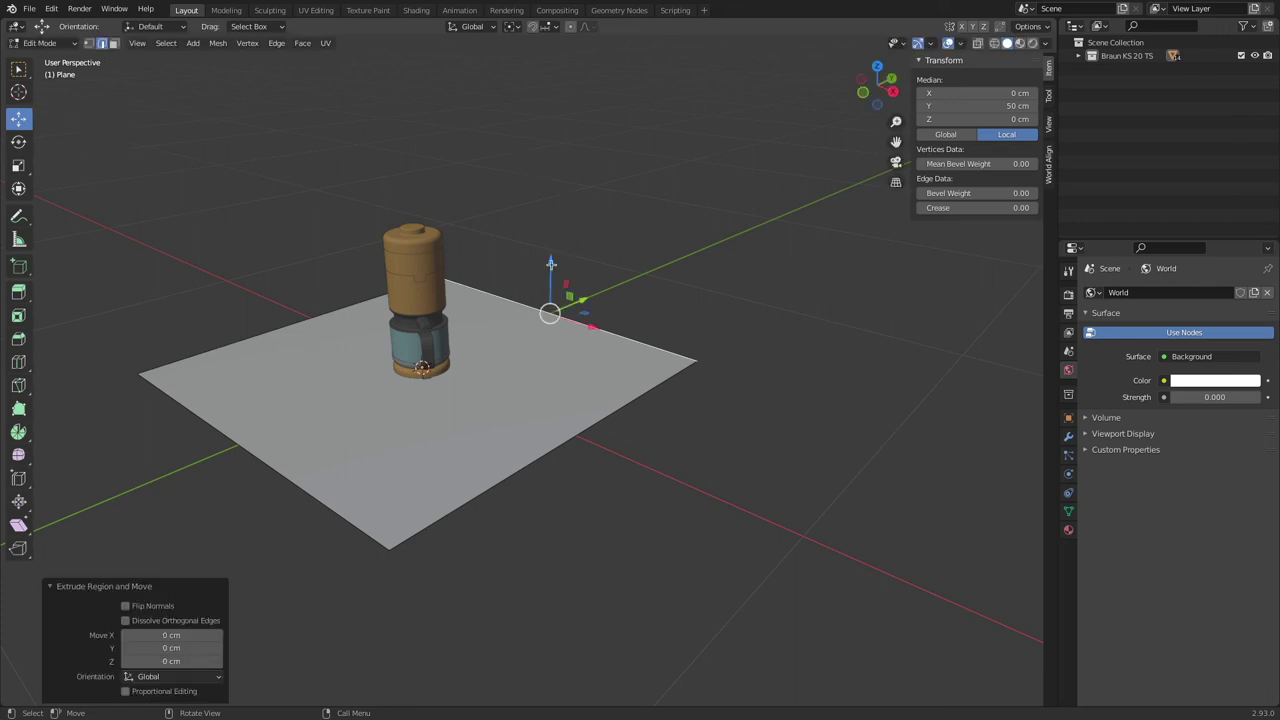
{"action": "left_click_drag", "start_coordinate": [550, 262], "coordinate": [551, 149]}
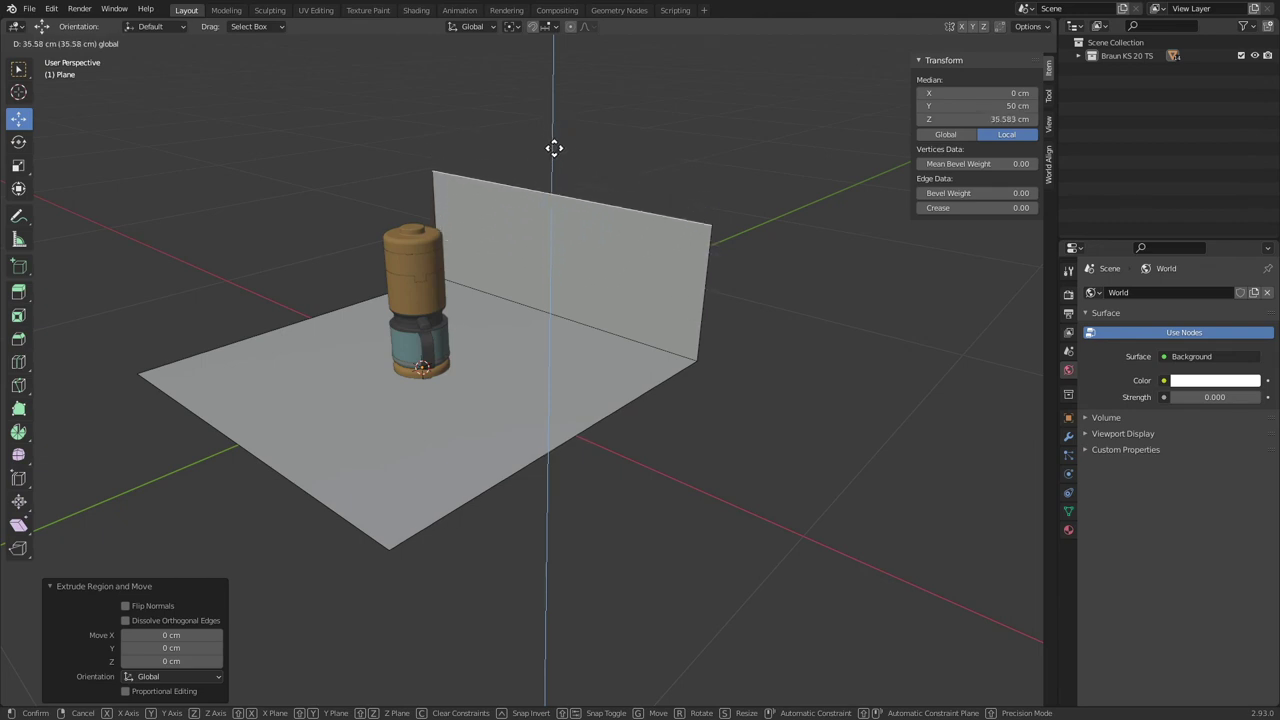
{"action": "right_click", "coordinate": [550, 146]}
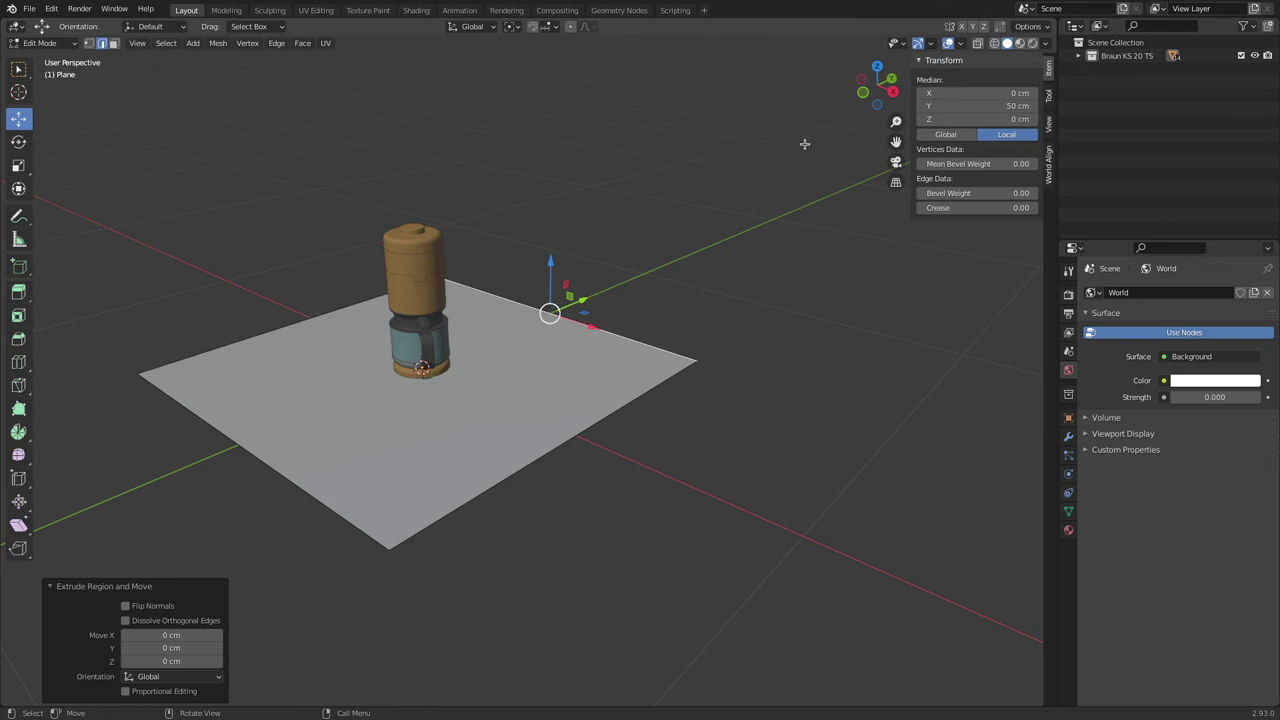
{"action": "left_click", "coordinate": [865, 91]}
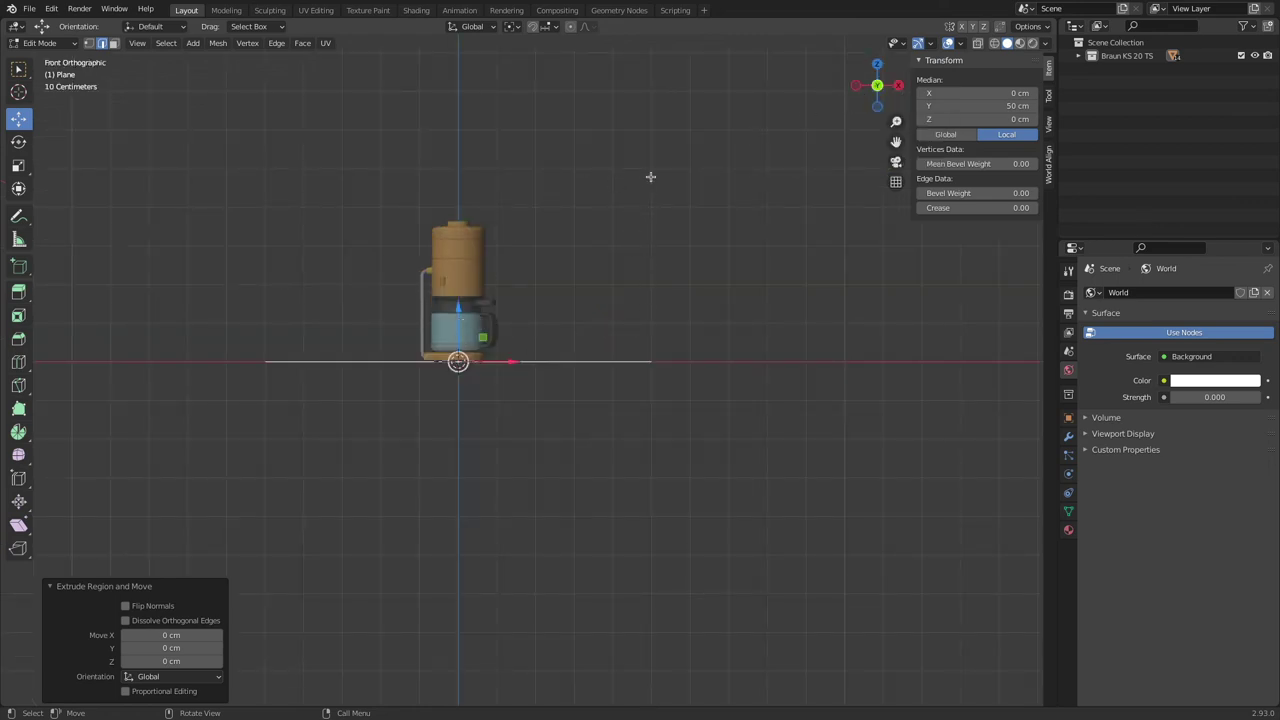
{"action": "left_click", "coordinate": [556, 27]}
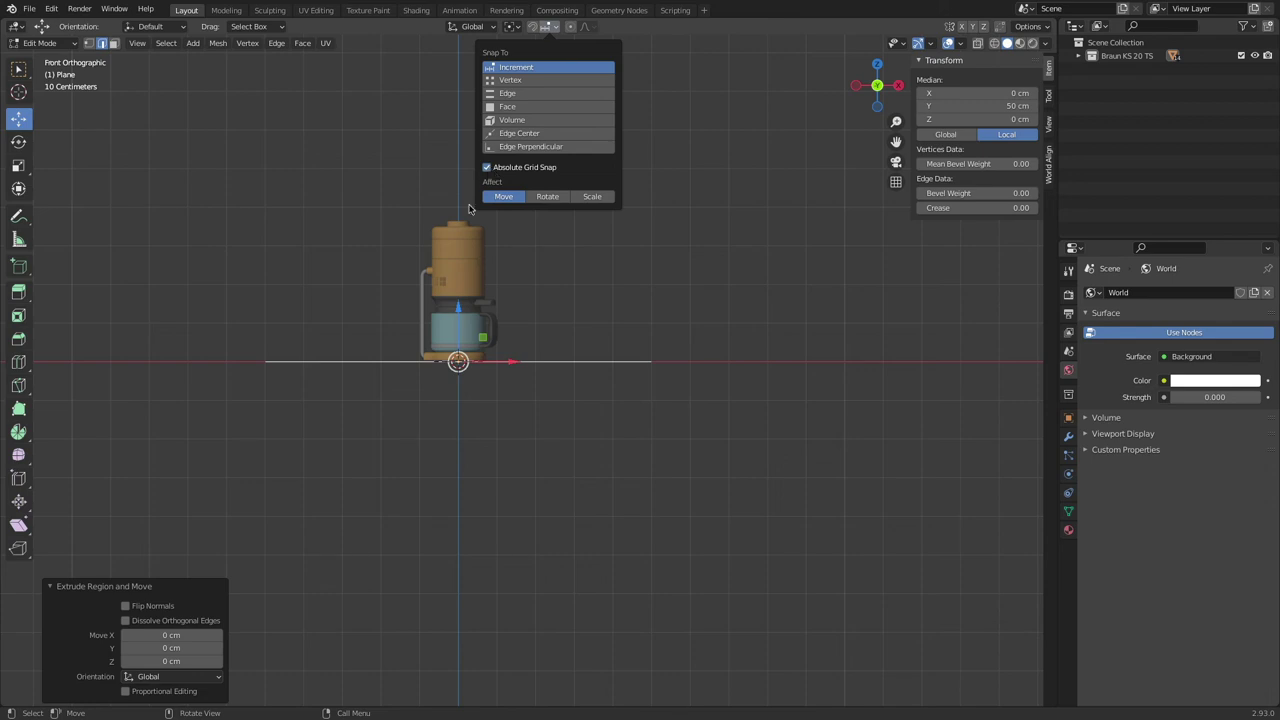
{"action": "key", "text": "e"}
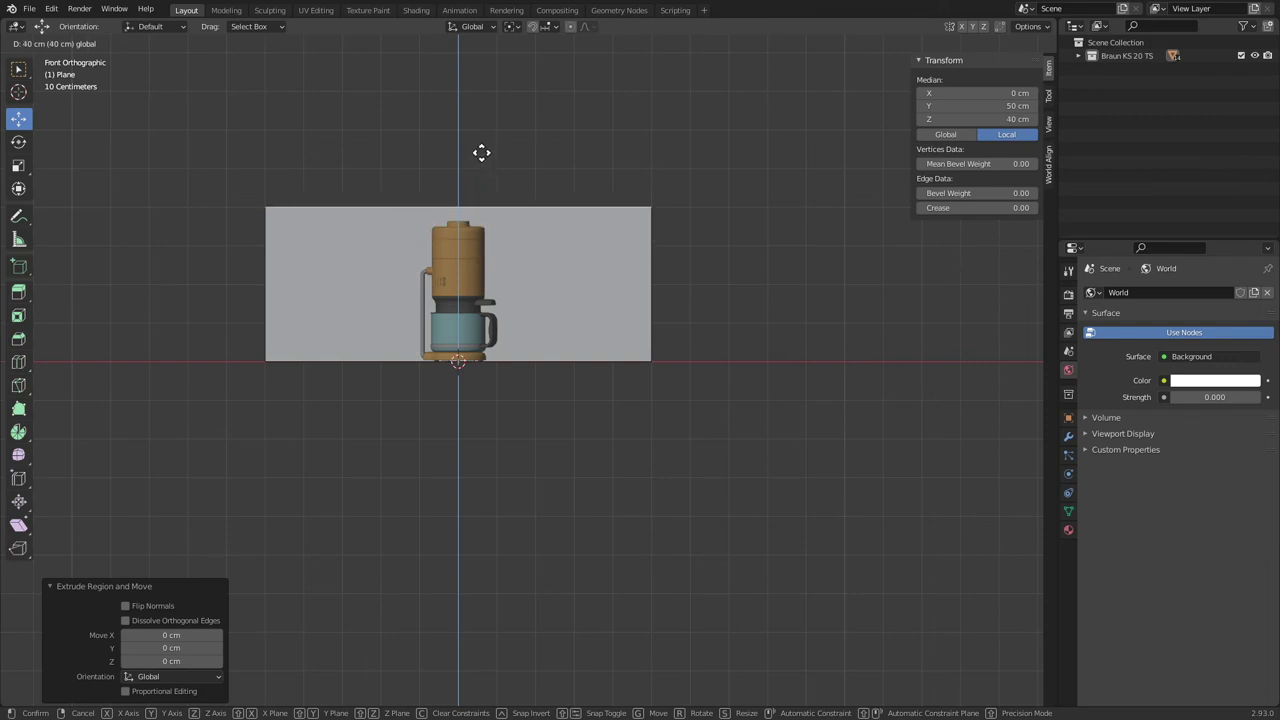
{"action": "left_click", "coordinate": [490, 88]}
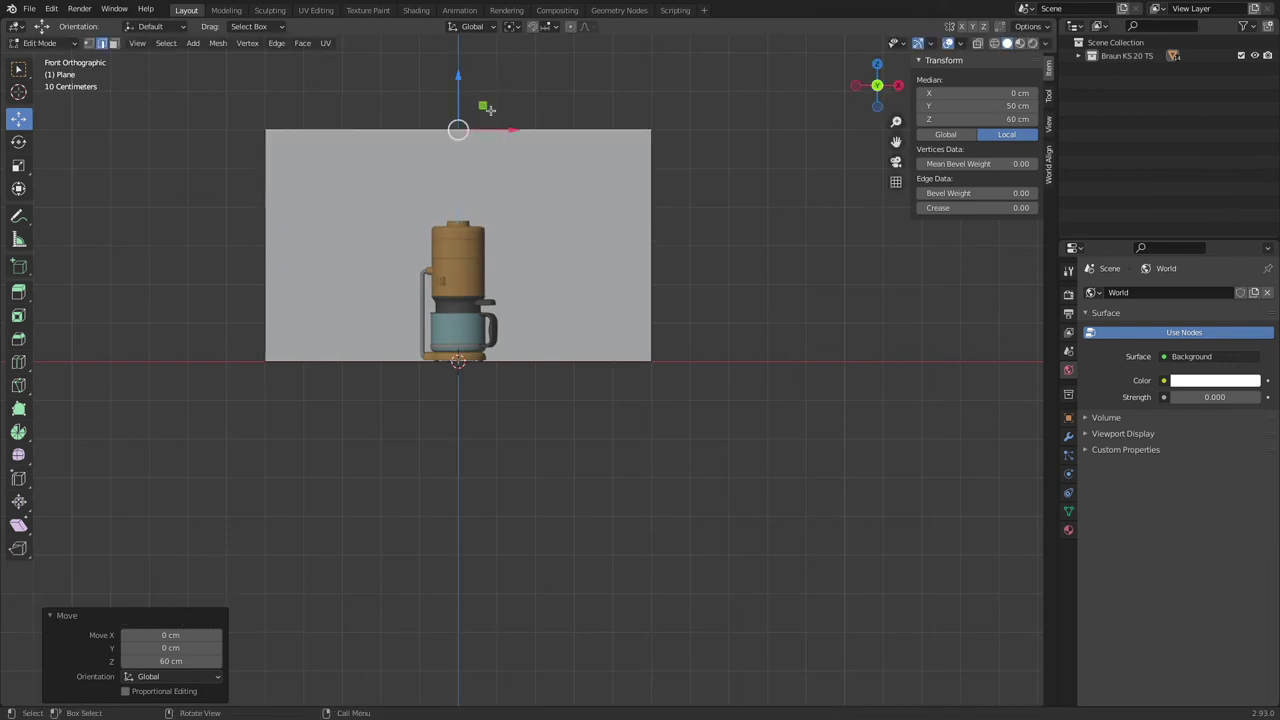
{"action": "left_click", "coordinate": [877, 85]}
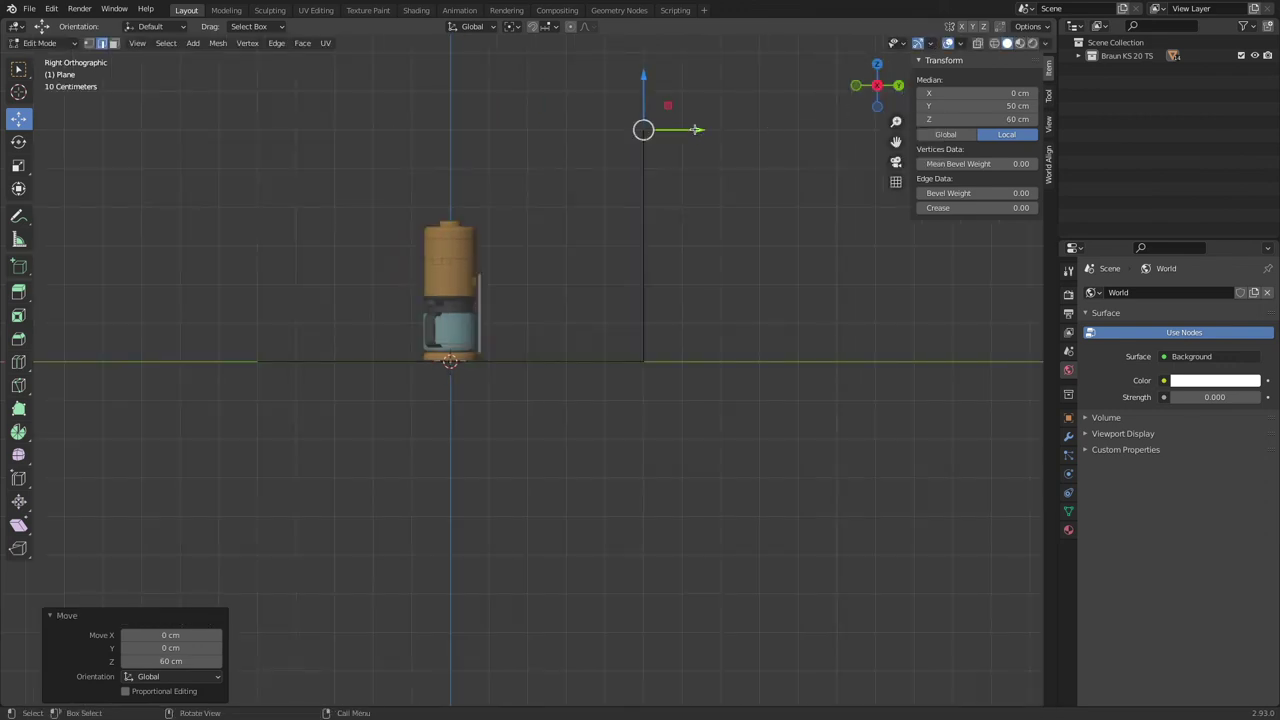
Step: Move the wall's top edge 20 cm back along Y and orbit to check the lean
{"action": "key", "text": "g"}
{"action": "key", "text": "y"}
{"action": "left_click", "coordinate": [786, 140]}
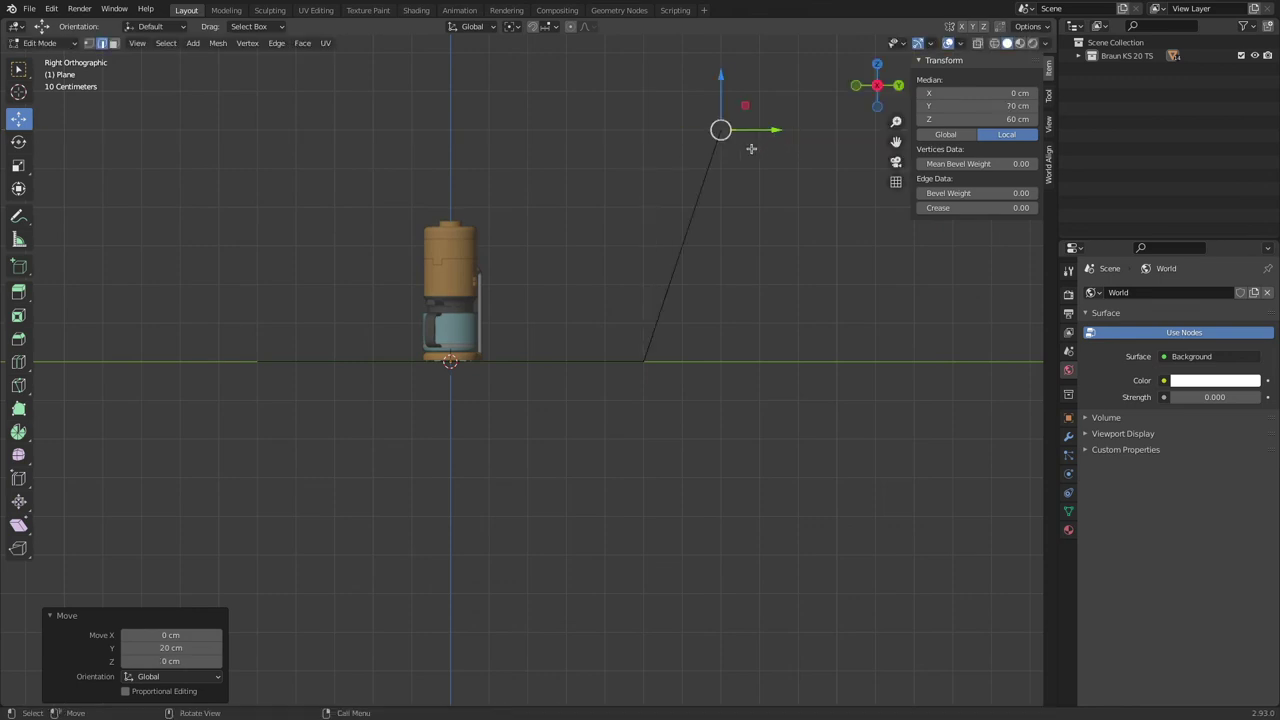
{"action": "mouse_move", "coordinate": [752, 148]}
{"action": "middle_mouse_down"}
{"action": "mouse_move", "coordinate": [690, 120]}
{"action": "mouse_move", "coordinate": [753, 133]}
{"action": "middle_mouse_up"}
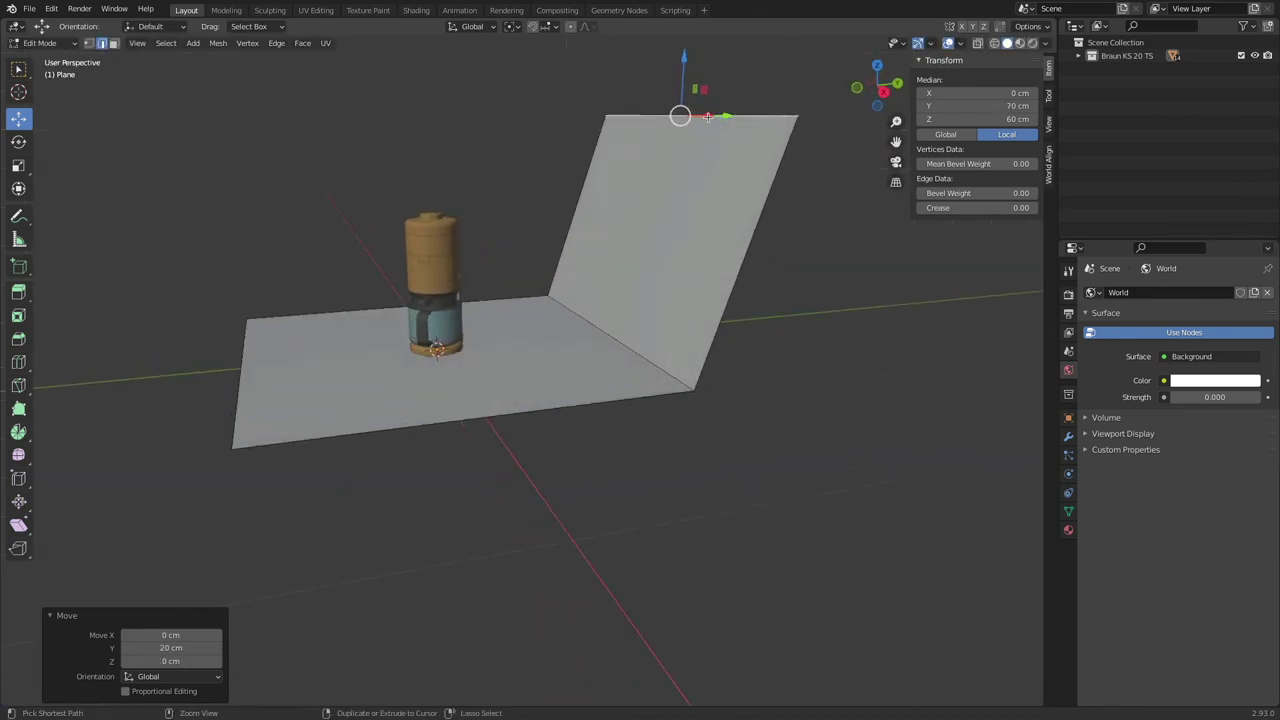
{"action": "left_click_drag", "start_coordinate": [724, 116], "coordinate": [711, 143]}
{"action": "scroll", "coordinate": [711, 143], "scroll_direction": "down", "scroll_amount": 2}
{"action": "middle_click_drag", "start_coordinate": [711, 143], "coordinate": [713, 197]}
{"action": "scroll", "coordinate": [713, 197], "scroll_direction": "up", "scroll_amount": 3}
{"action": "scroll", "coordinate": [712, 197], "scroll_direction": "down", "scroll_amount": 5}
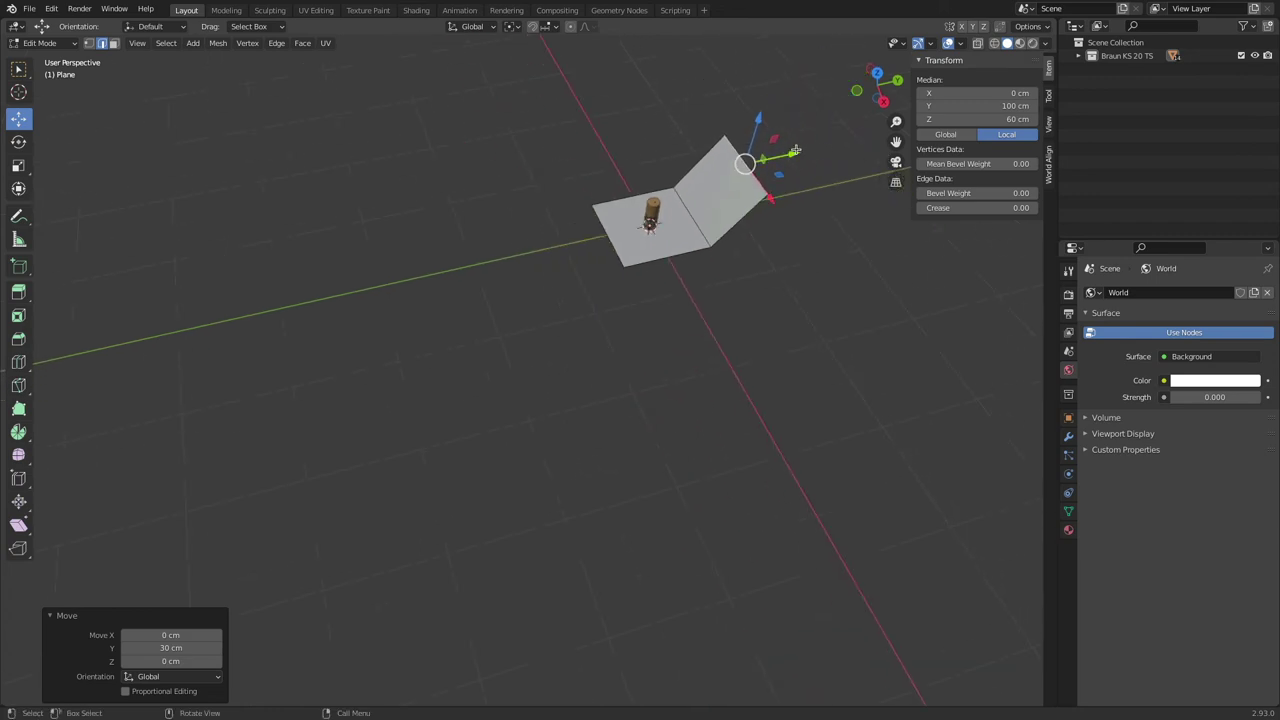
{"action": "left_click_drag", "start_coordinate": [796, 150], "coordinate": [827, 144]}
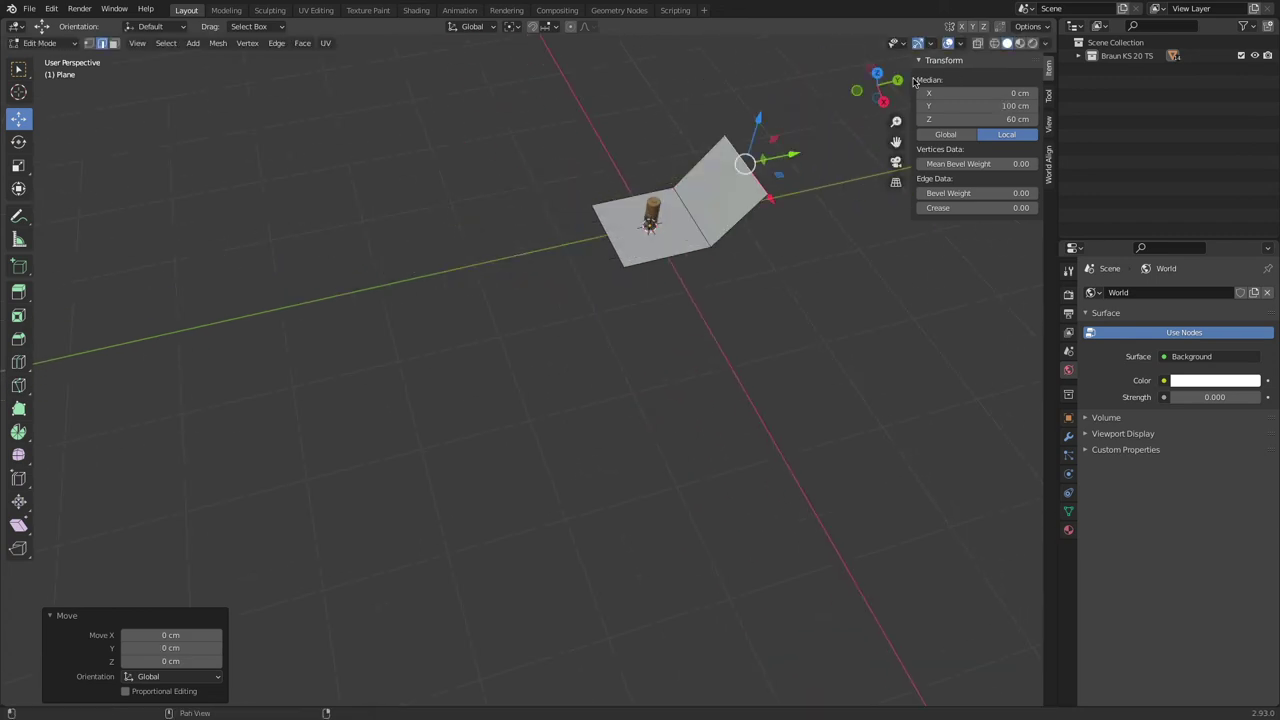
Step: In side view, set the top edge to Y 70 cm and check the tilt in 3D
{"action": "left_click", "coordinate": [888, 105]}
{"action": "scroll", "coordinate": [814, 226], "scroll_direction": "up", "scroll_amount": 5}
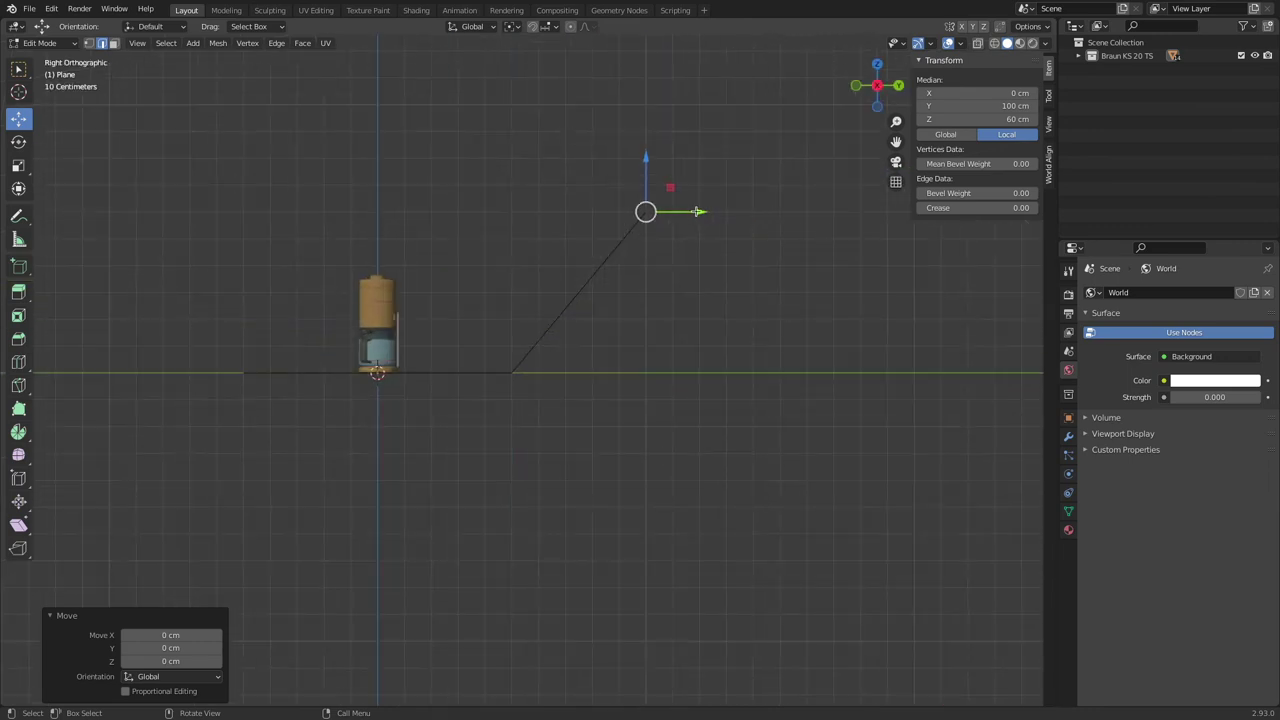
{"action": "left_click_drag", "start_coordinate": [698, 211], "coordinate": [612, 220]}
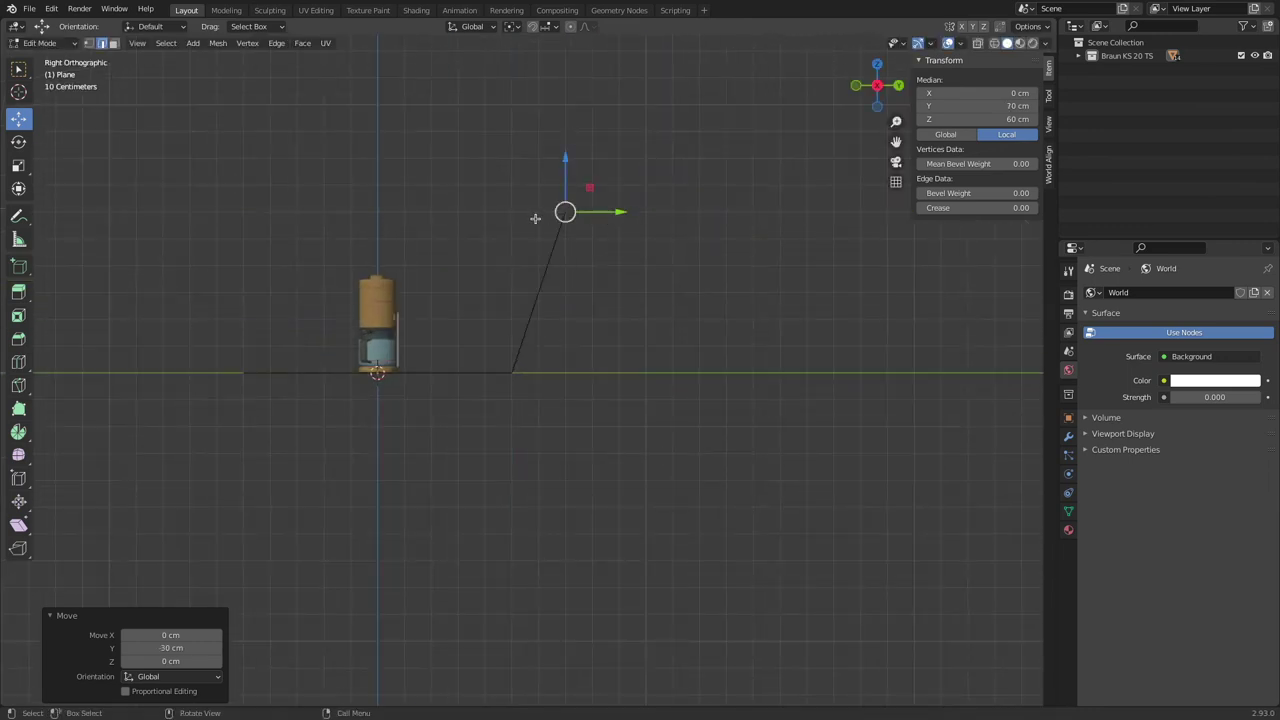
{"action": "scroll", "coordinate": [540, 216], "scroll_direction": "up", "scroll_amount": 5}
{"action": "scroll", "coordinate": [545, 218], "scroll_direction": "down", "scroll_amount": 5}
{"action": "middle_click_drag", "start_coordinate": [547, 230], "coordinate": [520, 220]}
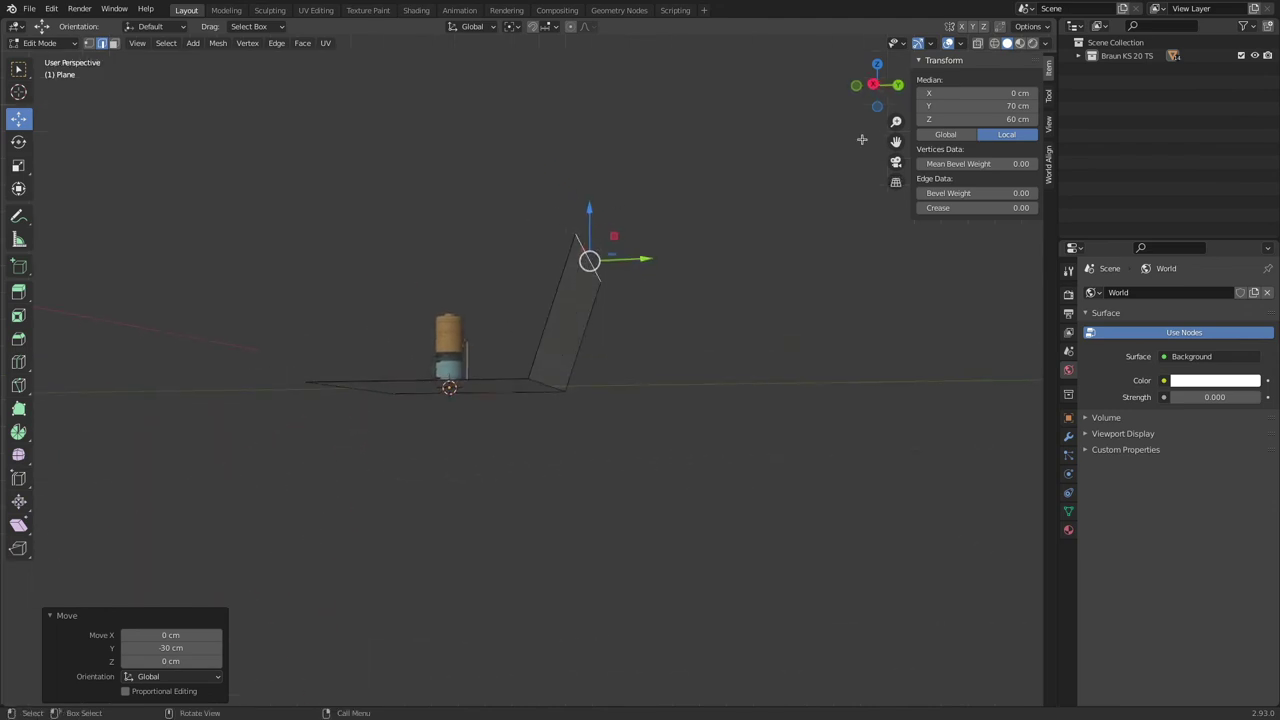
{"action": "left_click", "coordinate": [876, 86]}
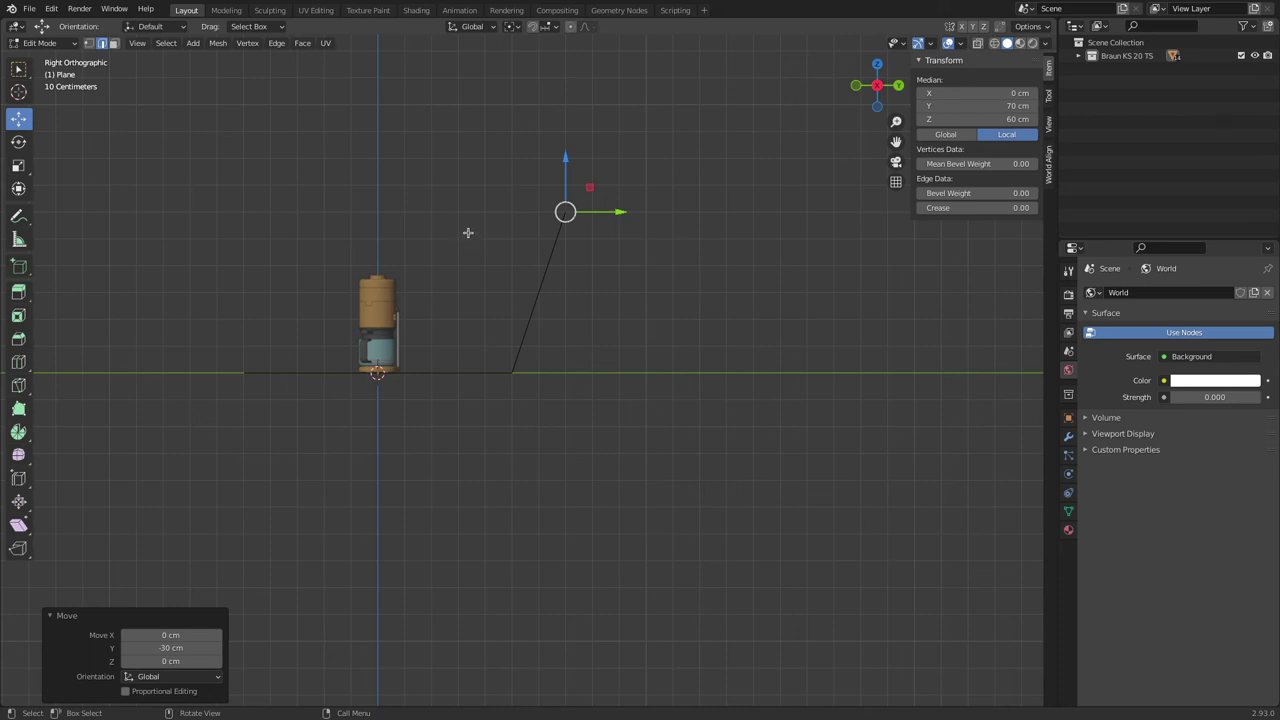
Step: Fine-tune the top edge in front and side views, keeping it at 60 cm height
{"action": "left_click", "coordinate": [855, 86]}
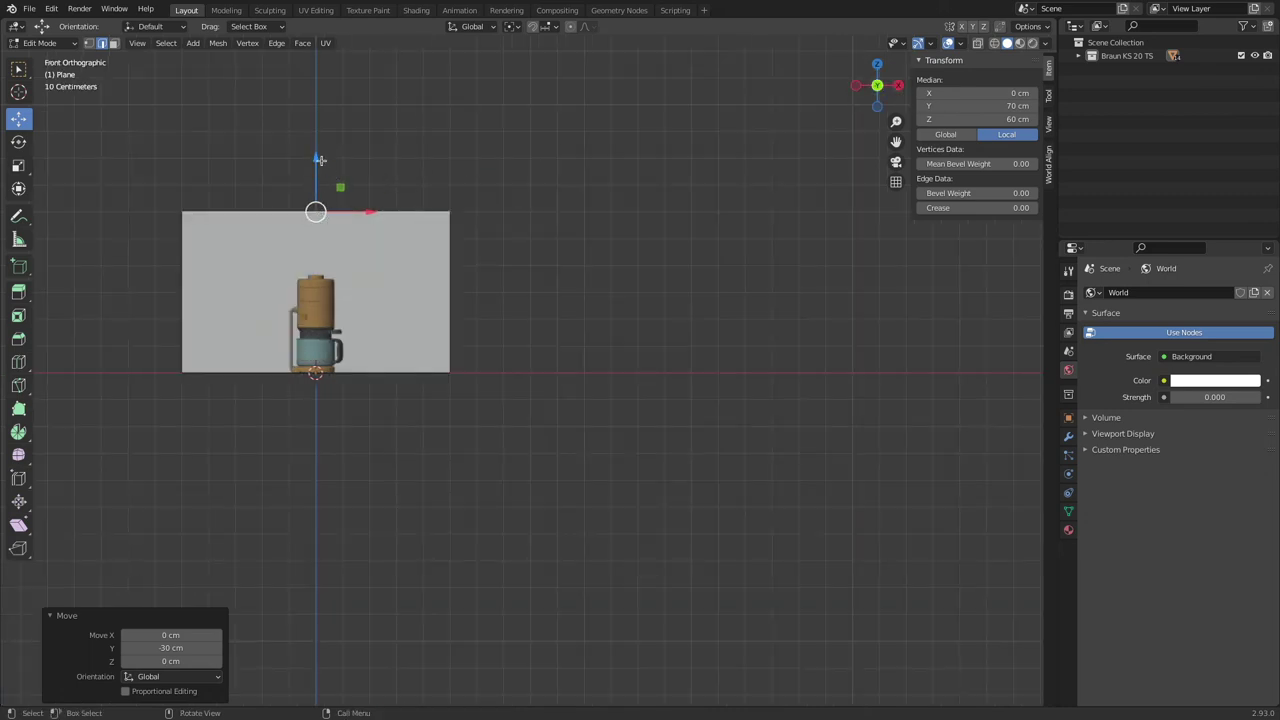
{"action": "left_click_drag", "start_coordinate": [315, 158], "coordinate": [331, 184]}
{"action": "left_click", "coordinate": [899, 86]}
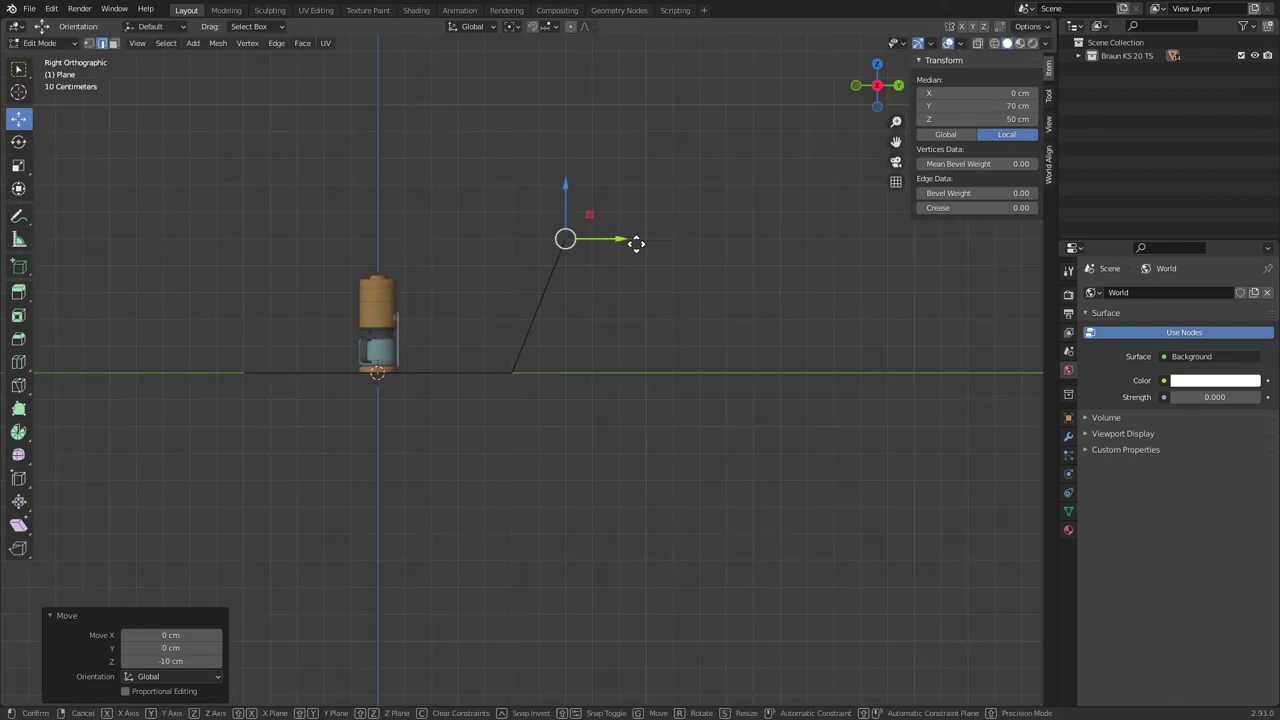
{"action": "left_click_drag", "start_coordinate": [598, 239], "coordinate": [606, 172]}
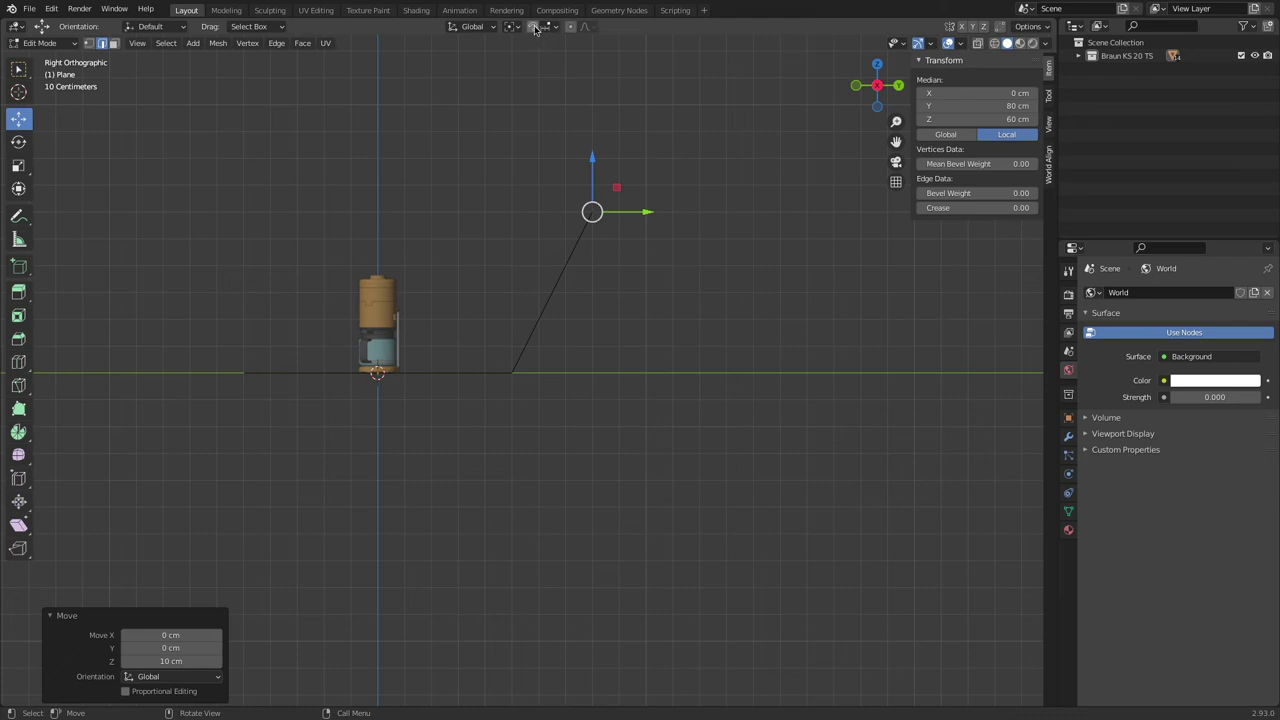
{"action": "mouse_move", "coordinate": [634, 213]}
{"action": "left_mouse_down"}
{"action": "mouse_move", "coordinate": [560, 211]}
{"action": "mouse_move", "coordinate": [622, 214]}
{"action": "left_mouse_up"}
{"action": "mouse_move", "coordinate": [565, 160]}
{"action": "left_mouse_down"}
{"action": "mouse_move", "coordinate": [574, 149]}
{"action": "mouse_move", "coordinate": [577, 186]}
{"action": "mouse_move", "coordinate": [565, 159]}
{"action": "left_mouse_up"}
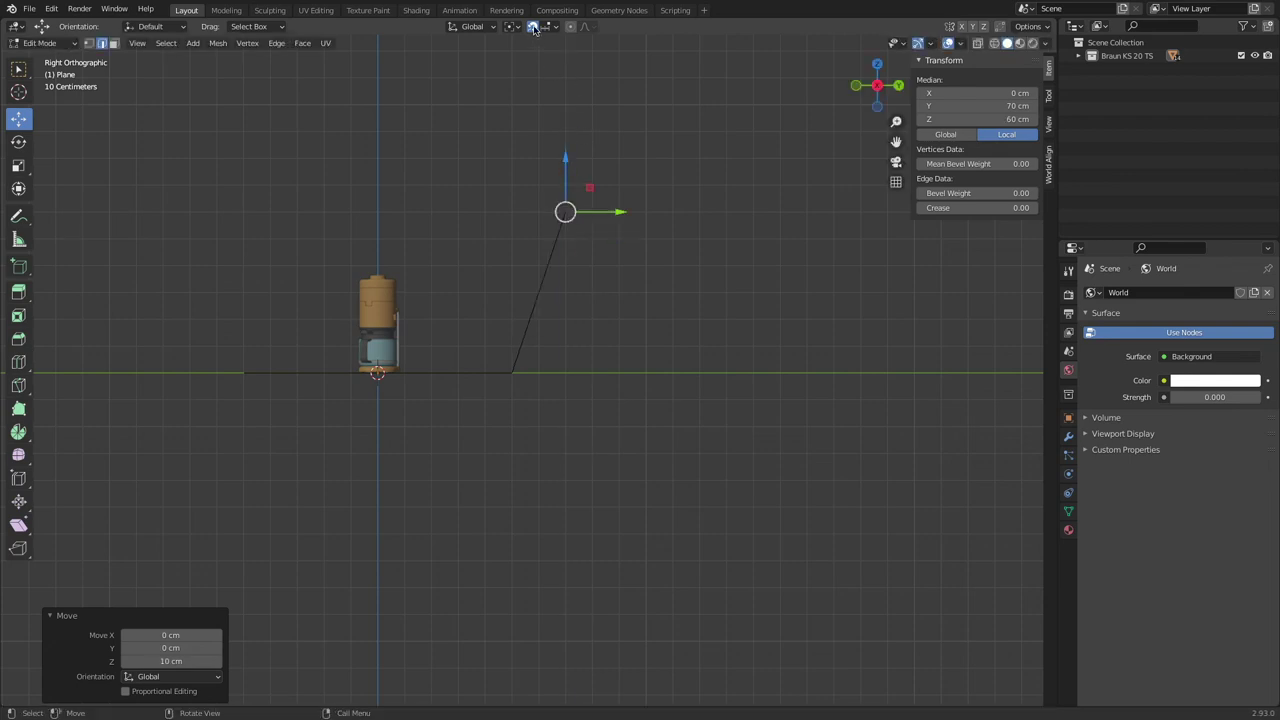
{"action": "left_click", "coordinate": [856, 86]}
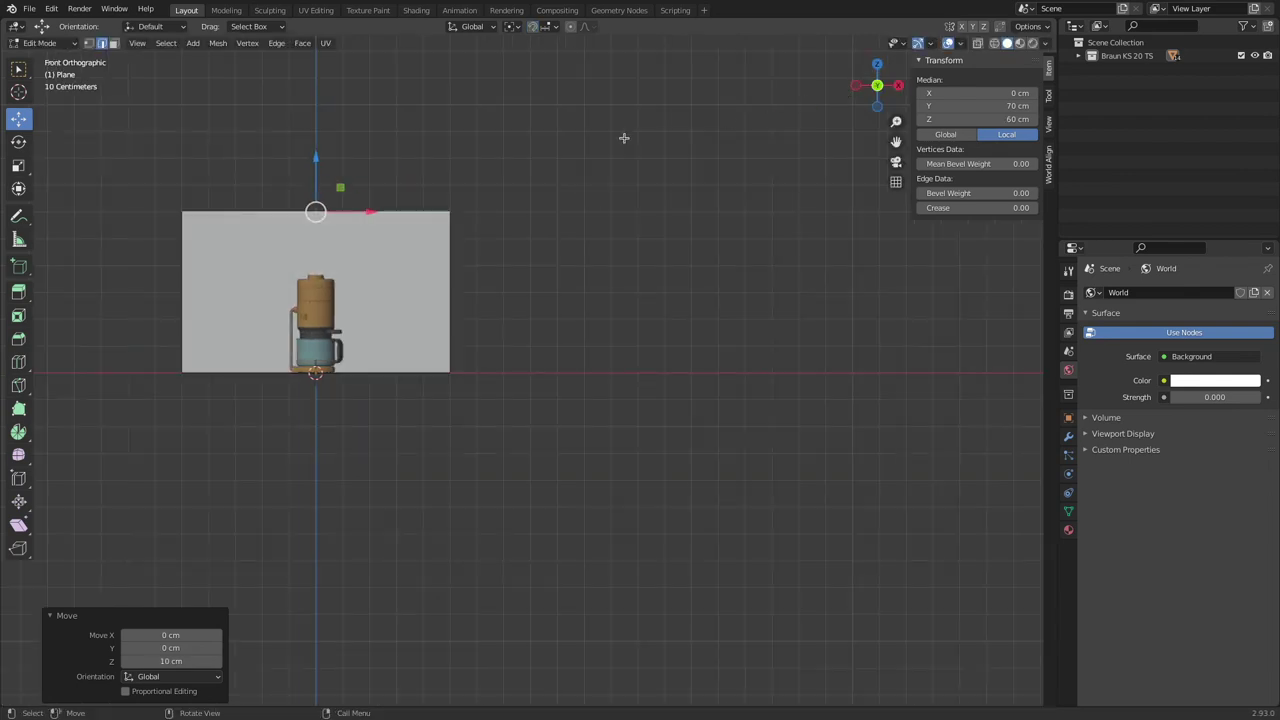
{"action": "middle_click_drag", "start_coordinate": [591, 183], "coordinate": [480, 242]}
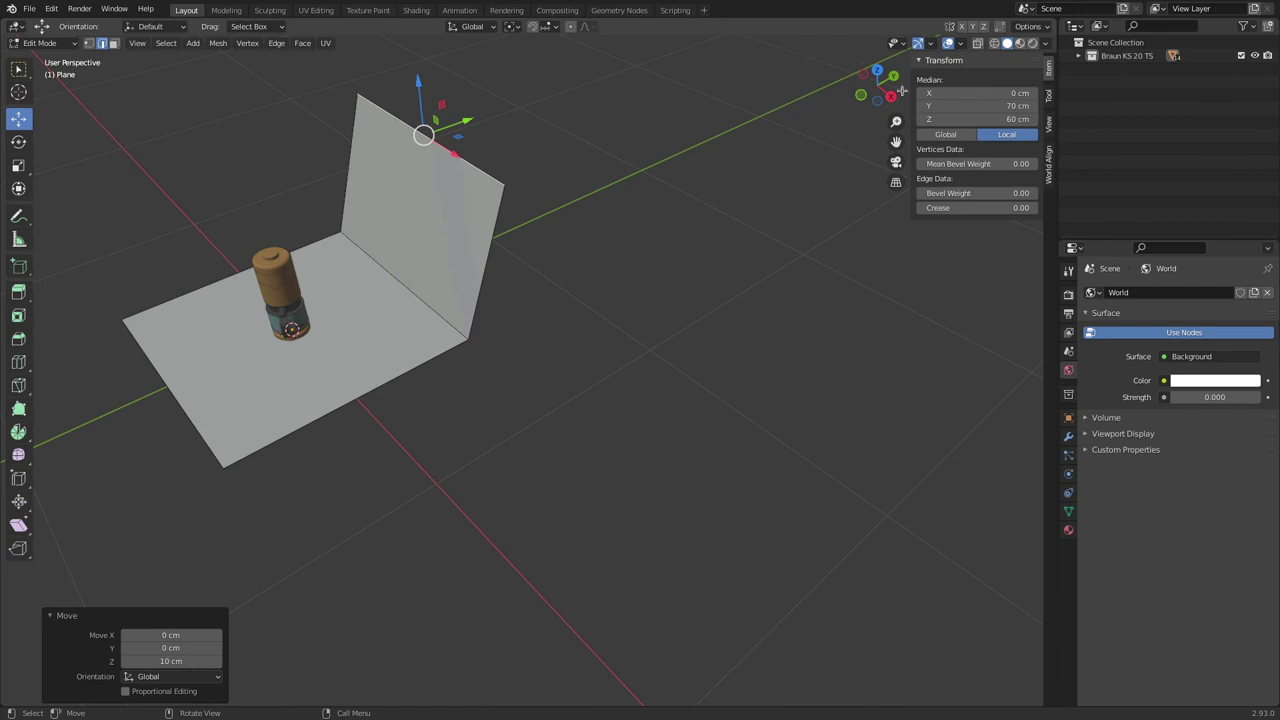
Step: In Top Orthographic view, move the plane's left edge −10 cm and right edge +10 cm along X
{"action": "left_click", "coordinate": [876, 71]}
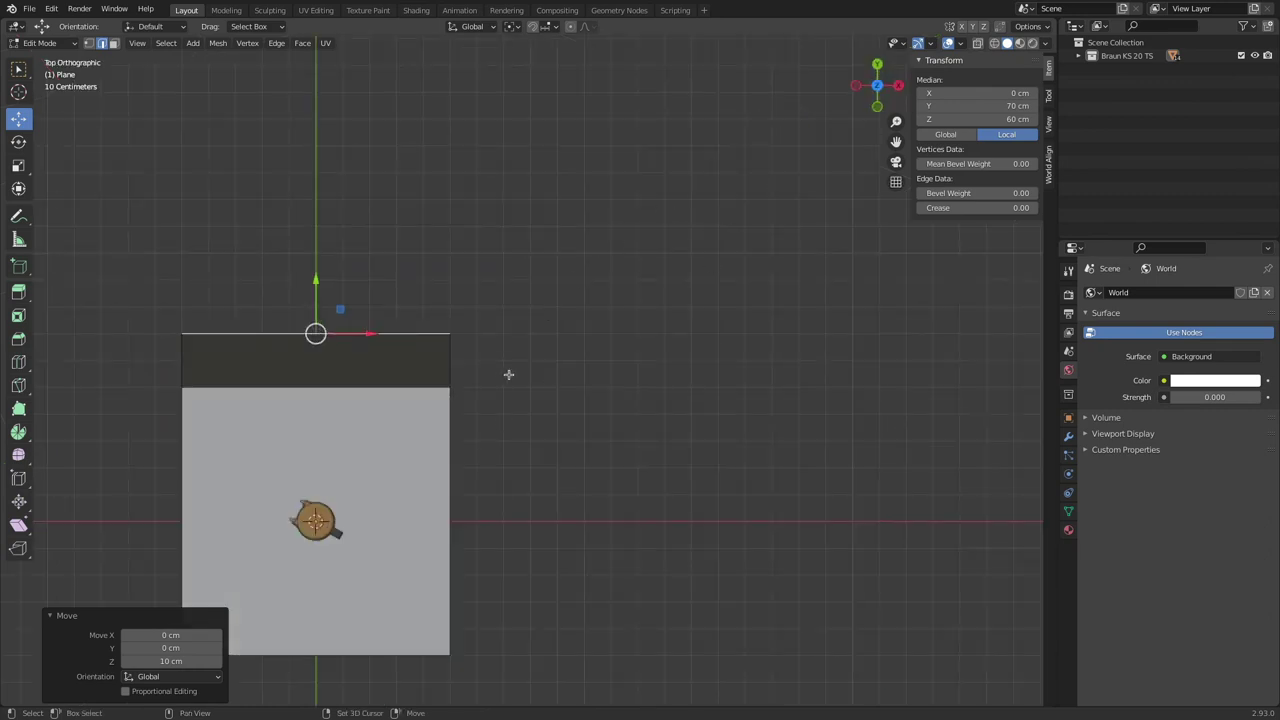
{"action": "middle_click_drag", "start_coordinate": [509, 371], "coordinate": [766, 229], "text": "shift"}
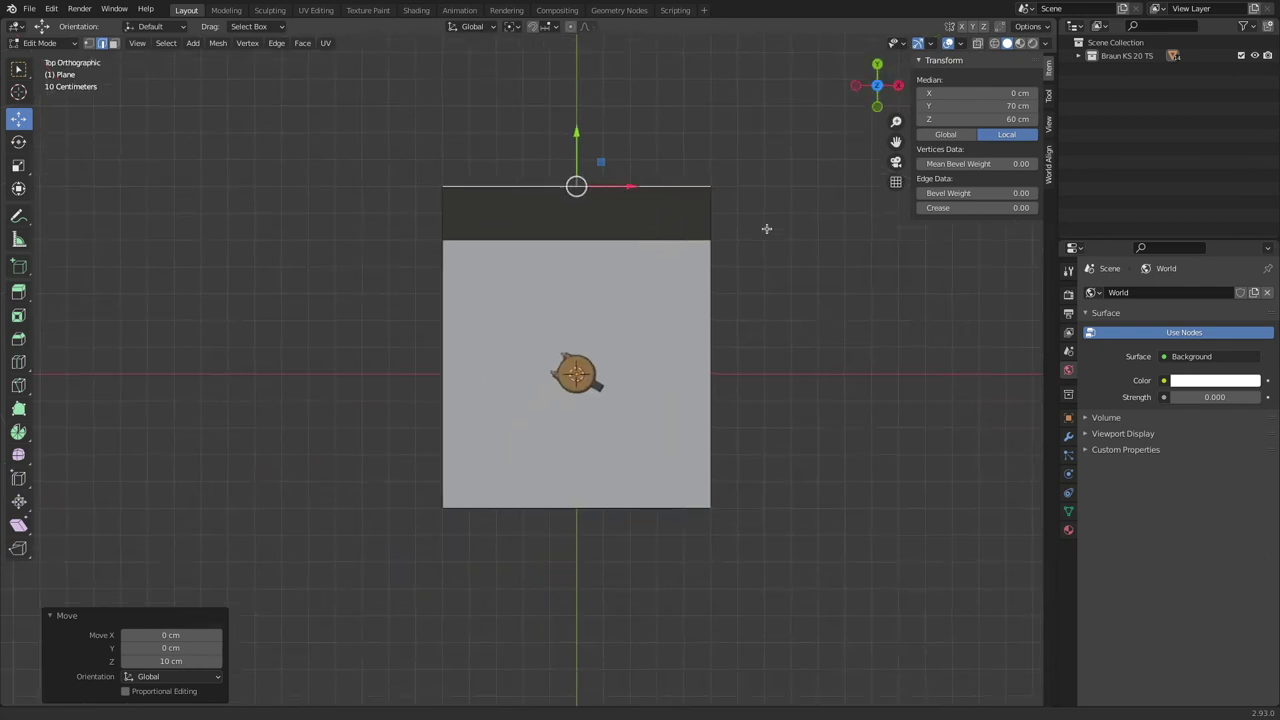
{"action": "left_click", "coordinate": [443, 280]}
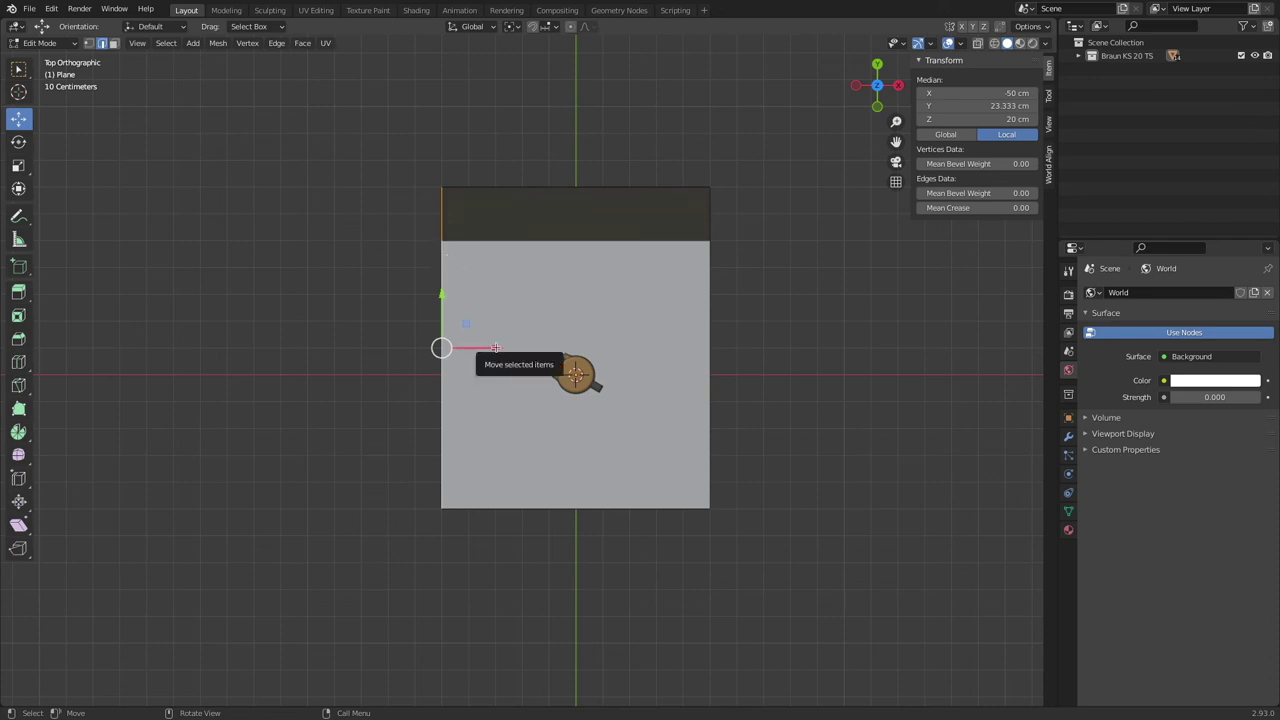
{"action": "left_click_drag", "start_coordinate": [443, 346], "coordinate": [589, 338], "text": "ctrl"}
{"action": "left_click", "coordinate": [698, 276]}
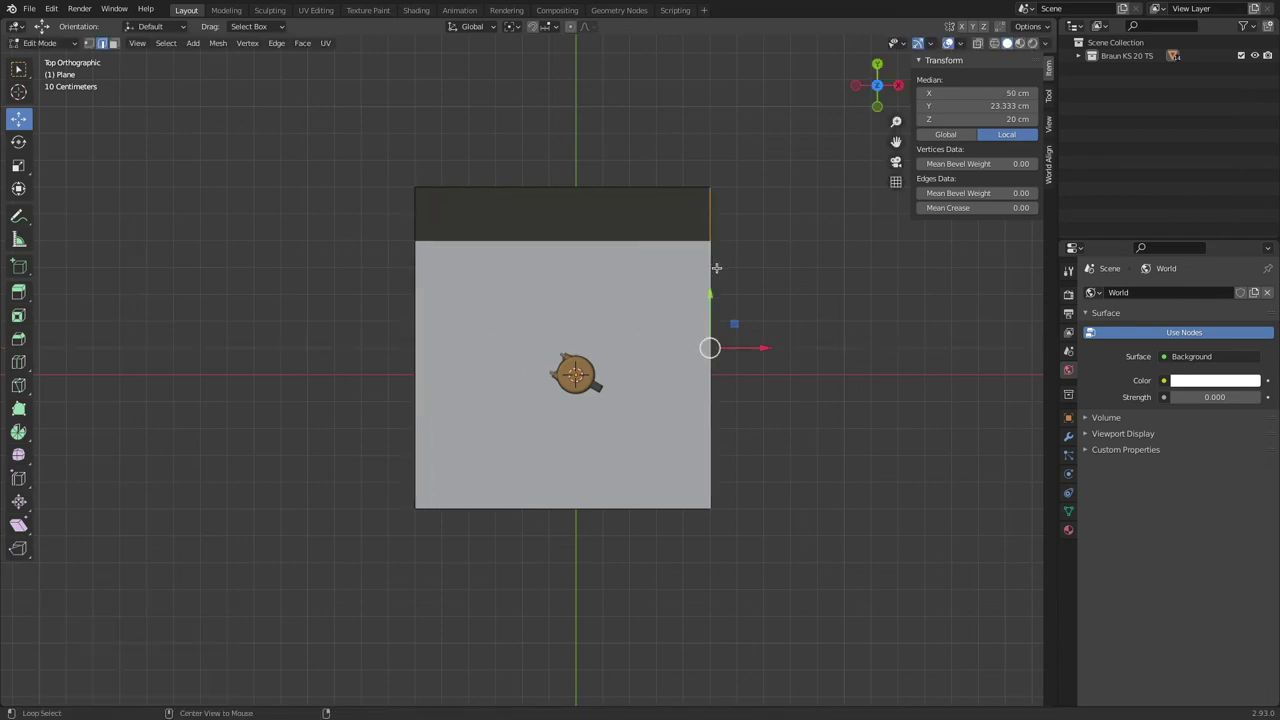
{"action": "left_click_drag", "start_coordinate": [766, 348], "coordinate": [792, 353]}
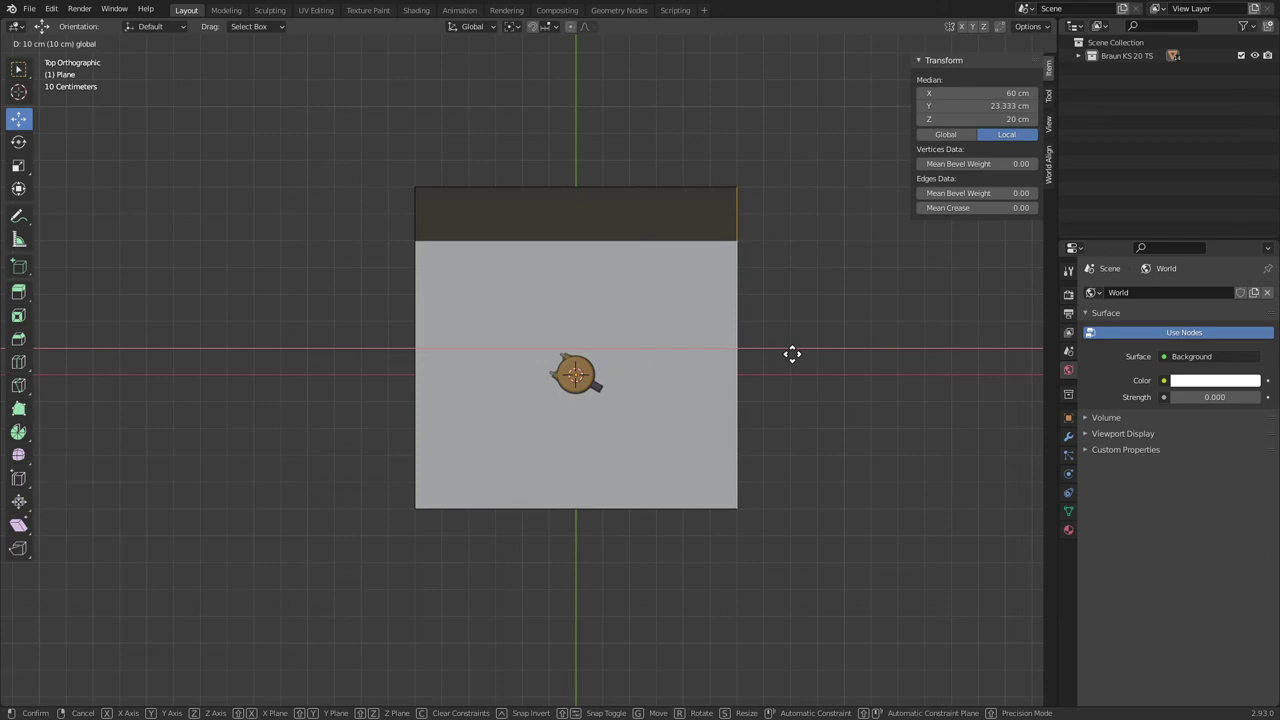
{"action": "left_click_drag", "start_coordinate": [792, 353], "coordinate": [797, 348], "text": "ctrl"}
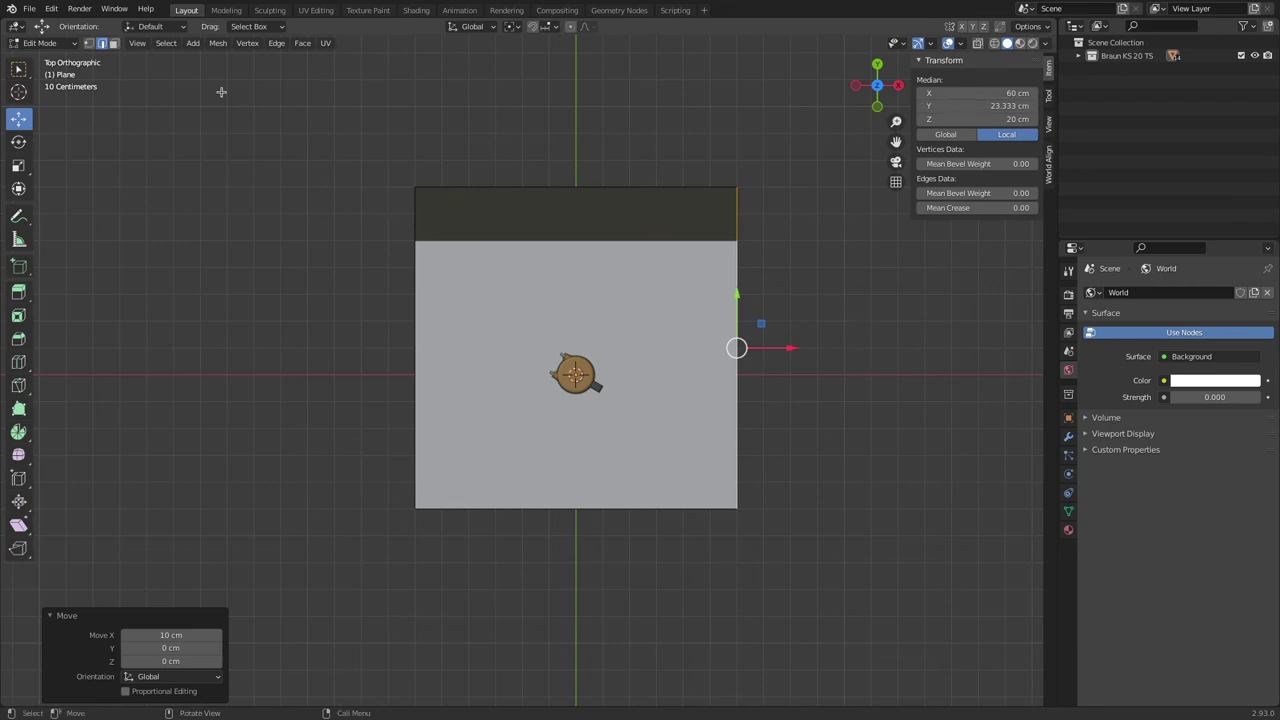
{"action": "left_click", "coordinate": [46, 45]}
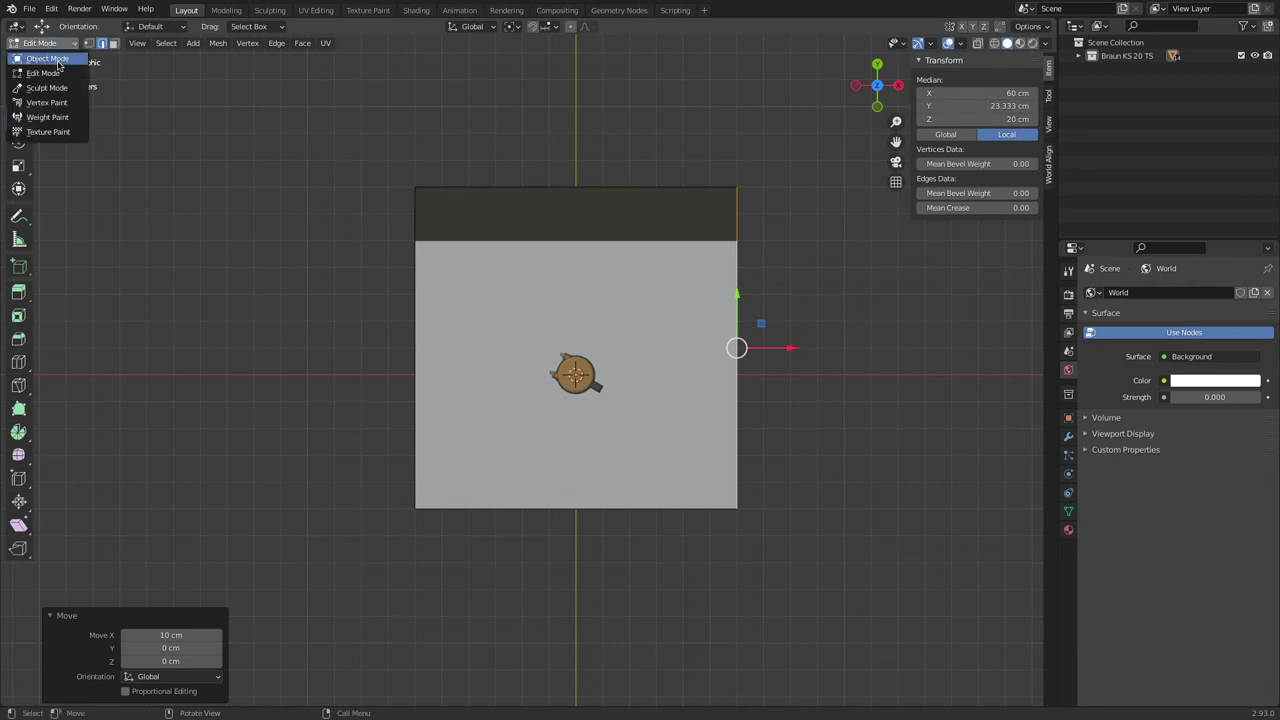
Step: Back in Object Mode, add a Bevel modifier to the backdrop with 10 segments
{"action": "left_click", "coordinate": [57, 60]}
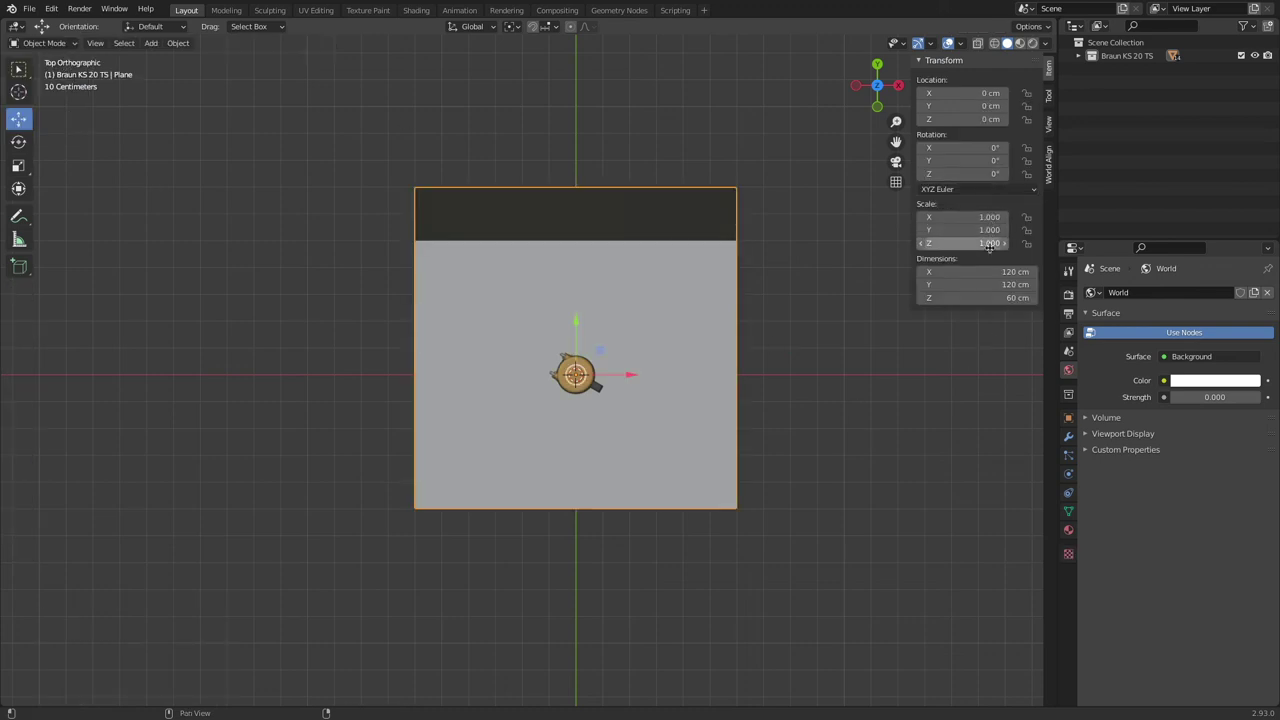
{"action": "middle_click_drag", "start_coordinate": [768, 395], "coordinate": [678, 364]}
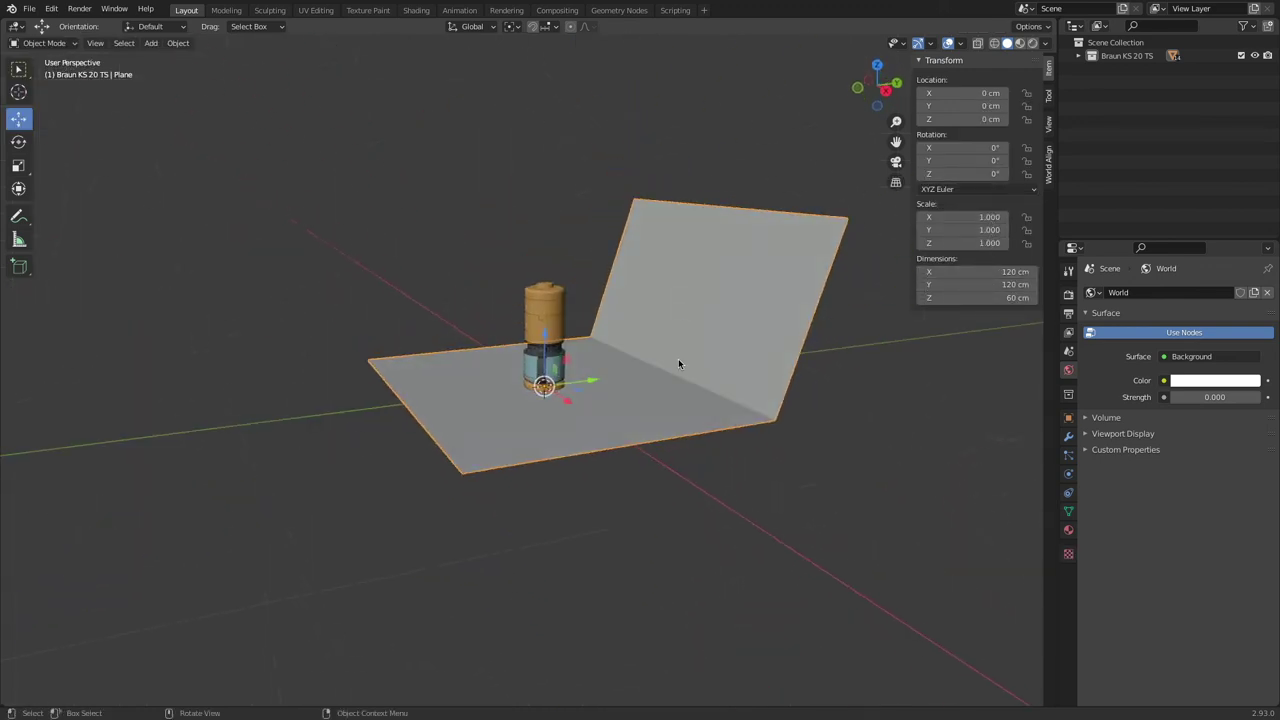
{"action": "left_click", "coordinate": [1068, 436]}
{"action": "left_click", "coordinate": [1143, 294]}
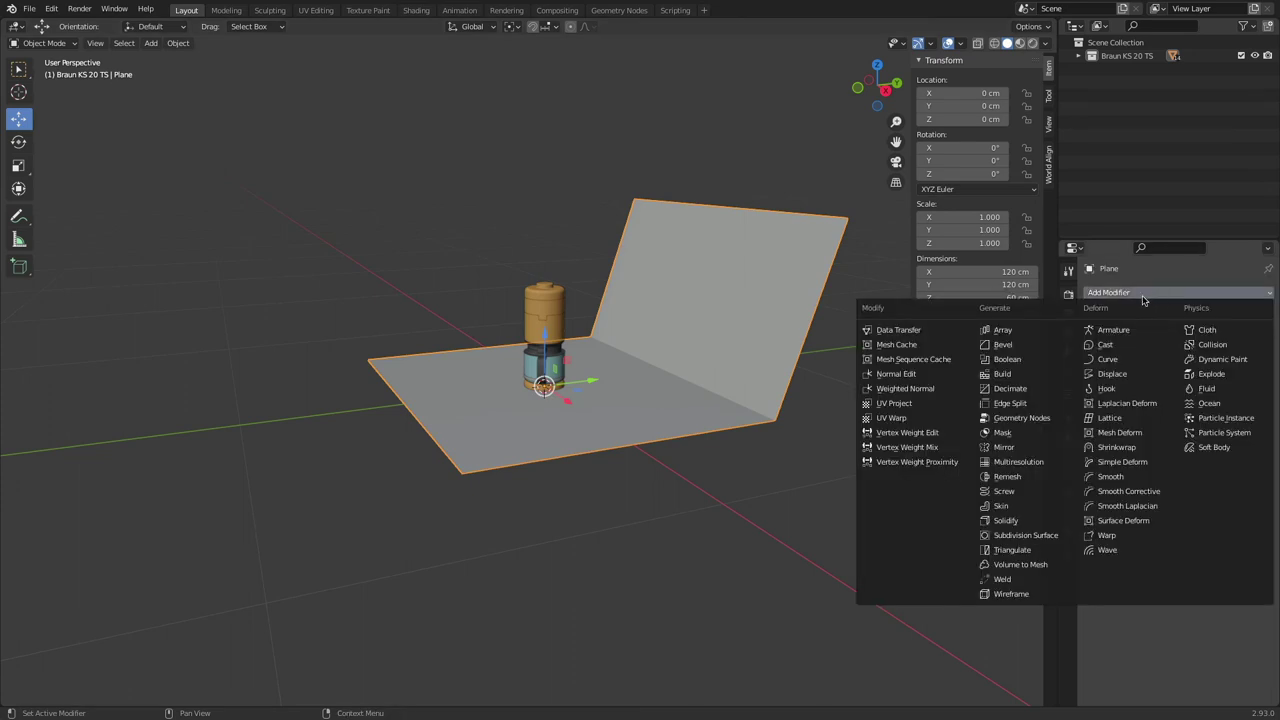
{"action": "left_click", "coordinate": [1060, 346]}
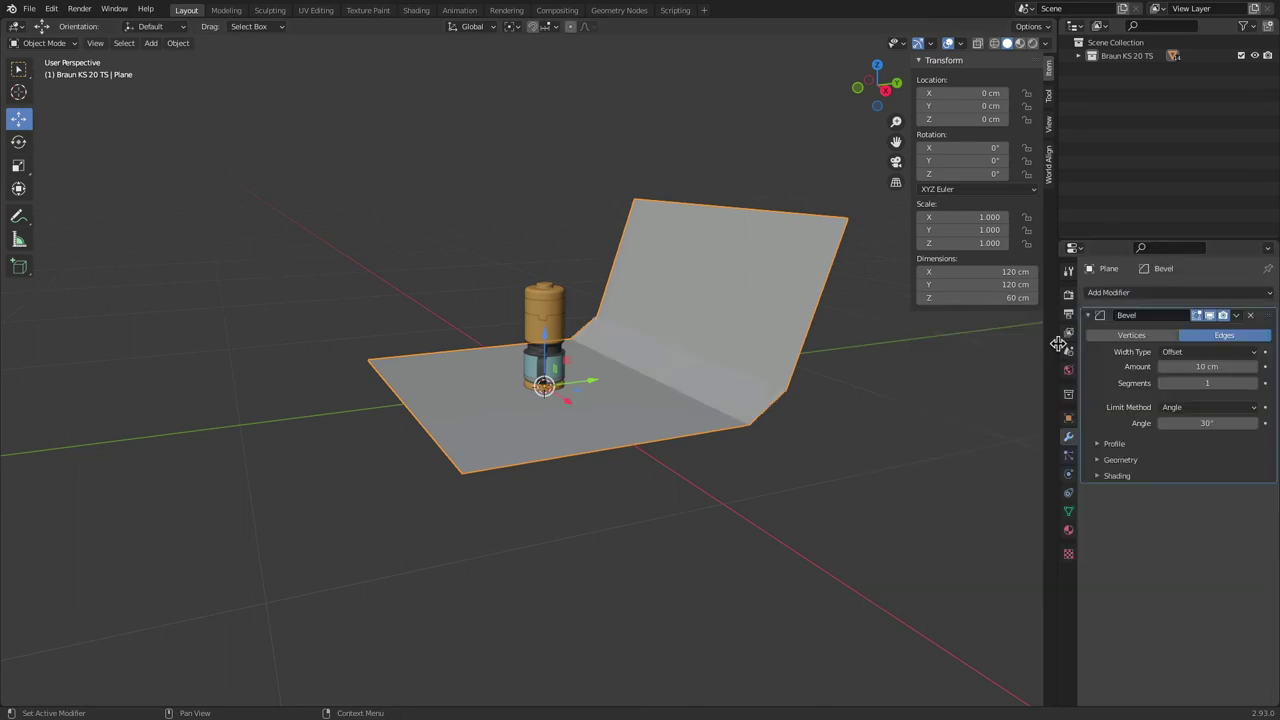
{"action": "left_click", "coordinate": [1225, 383]}
{"action": "type", "text": "0"}
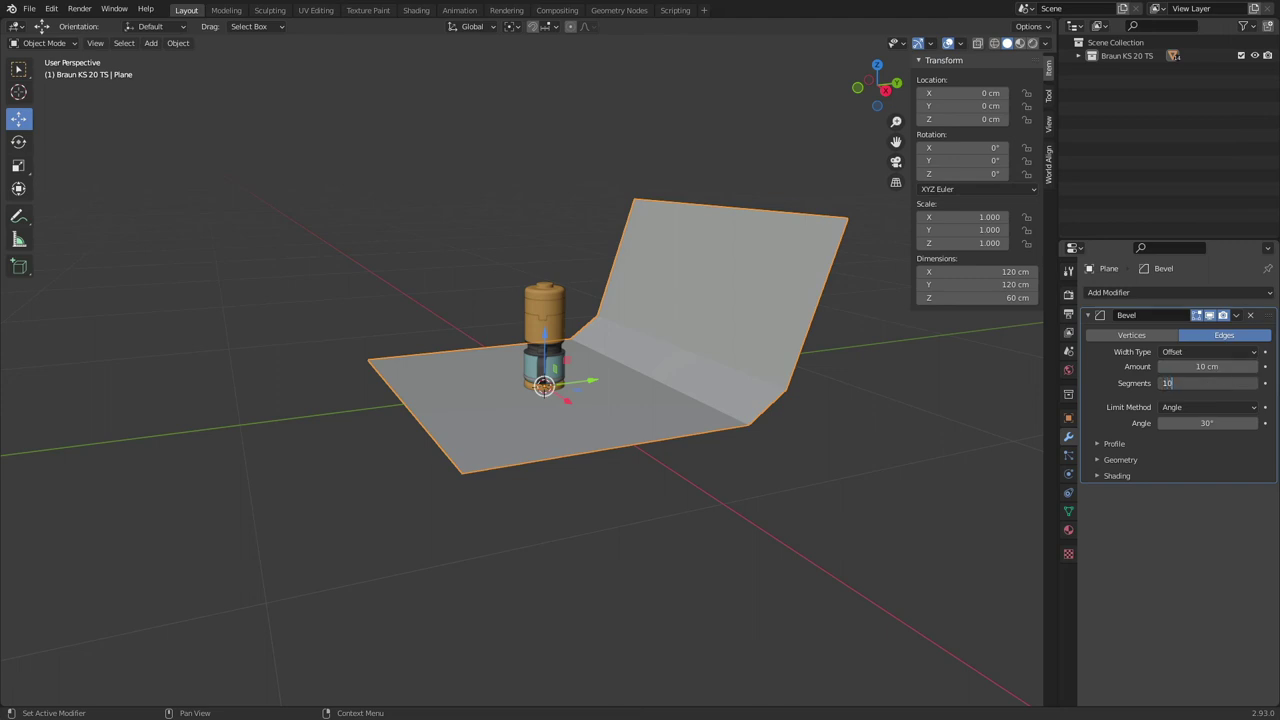
{"action": "key", "text": "Return"}
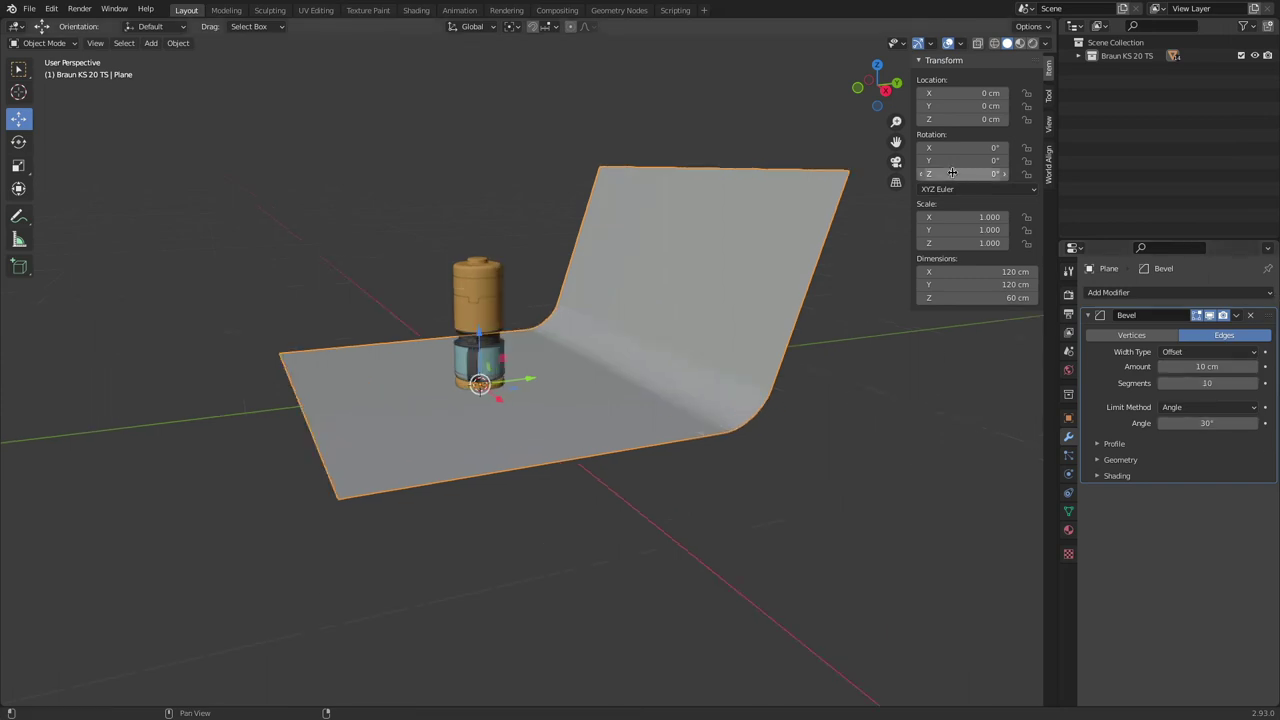
Step: In side wireframe view, expand the bevel Profile and set its shape to 0.63
{"action": "left_click", "coordinate": [885, 90]}
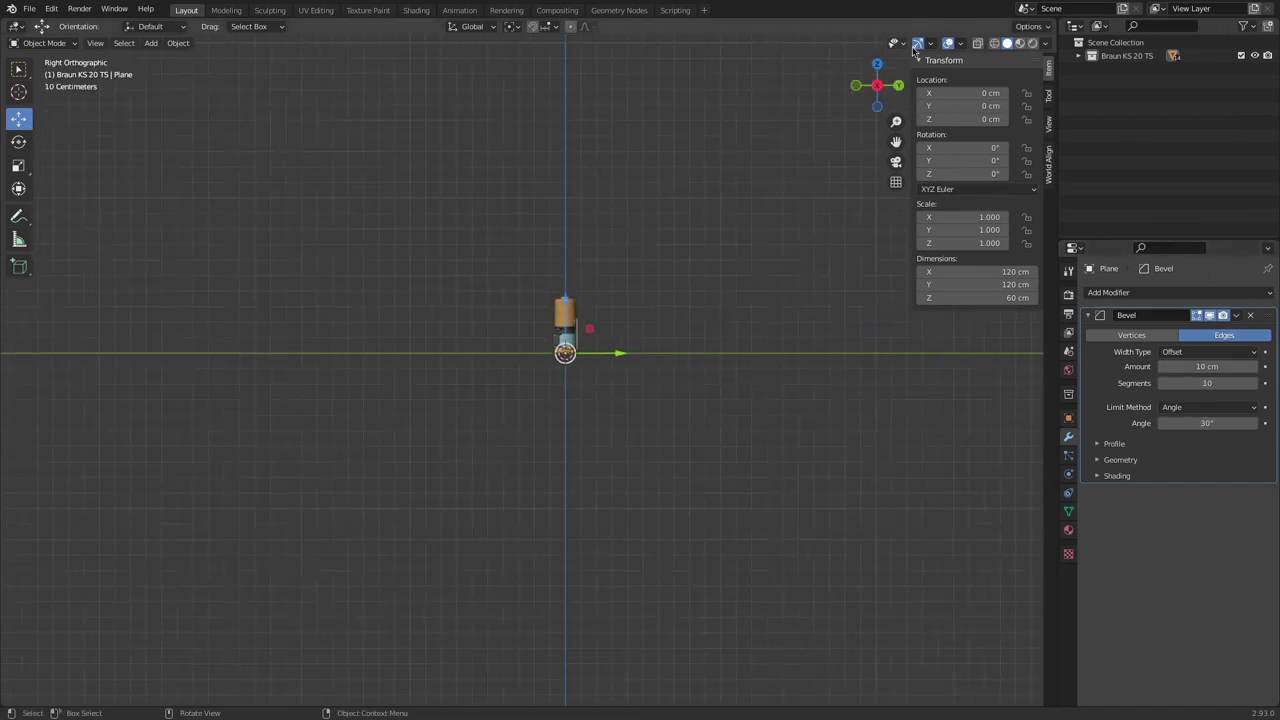
{"action": "left_click", "coordinate": [990, 43]}
{"action": "scroll", "coordinate": [755, 310], "scroll_direction": "up", "scroll_amount": 6}
{"action": "scroll", "coordinate": [526, 426], "scroll_direction": "up", "scroll_amount": 2}
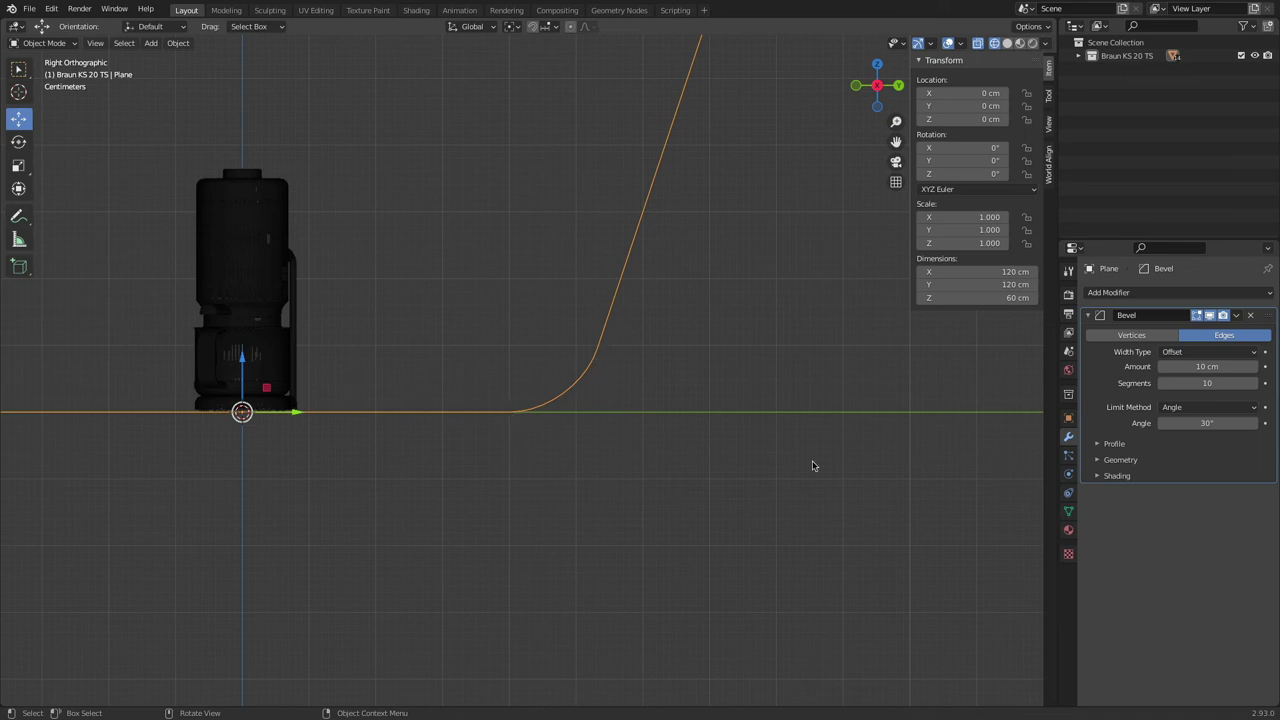
{"action": "left_click", "coordinate": [1098, 447]}
{"action": "left_click", "coordinate": [1210, 481]}
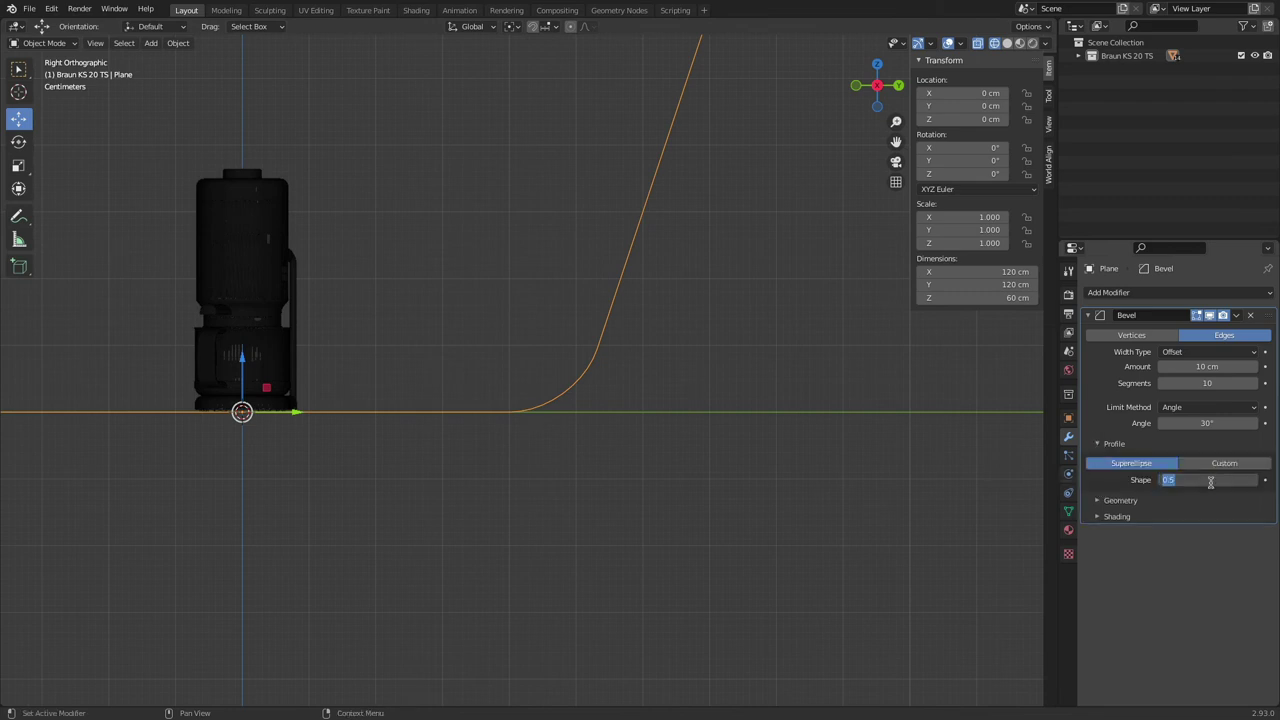
{"action": "type", "text": "0.63"}
{"action": "key", "text": "Return"}
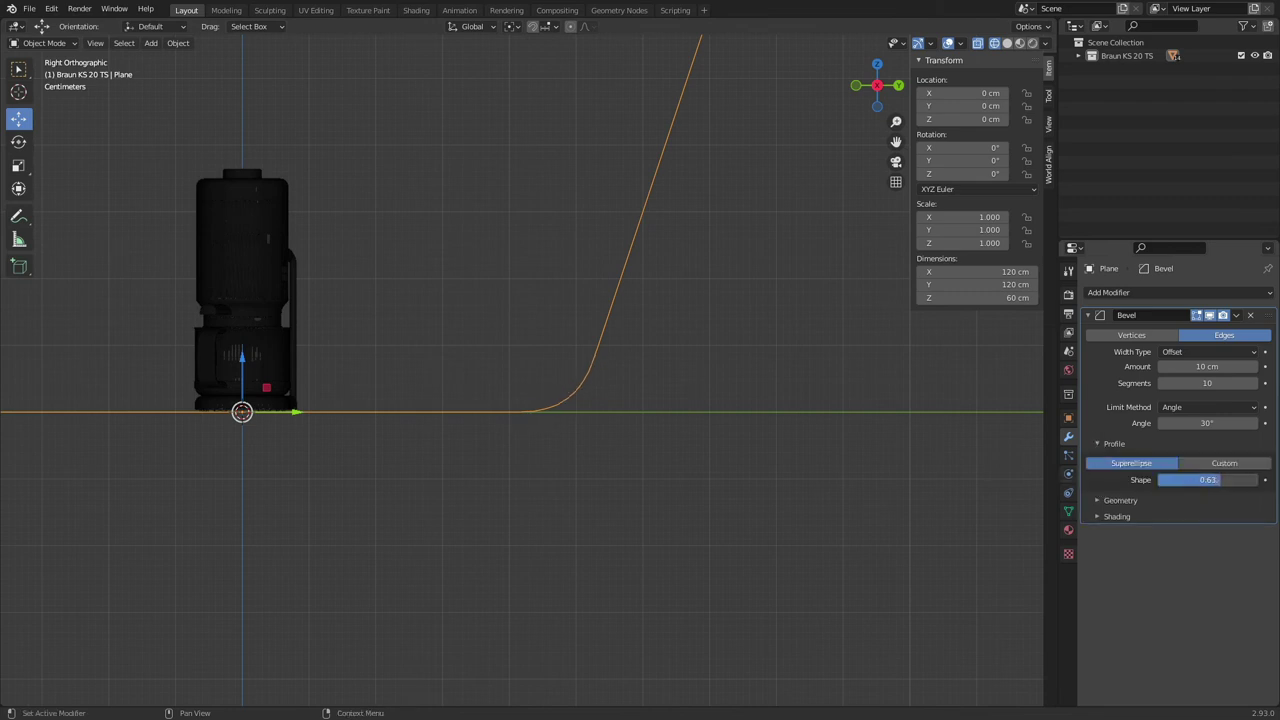
Step: Try a profile shape of 0.60, then settle on 0.70
{"action": "mouse_move", "coordinate": [1221, 480]}
{"action": "left_mouse_down"}
{"action": "mouse_move", "coordinate": [1184, 480]}
{"action": "mouse_move", "coordinate": [1228, 480]}
{"action": "left_mouse_up"}
{"action": "left_click", "coordinate": [1230, 480]}
{"action": "type", "text": ".6"}
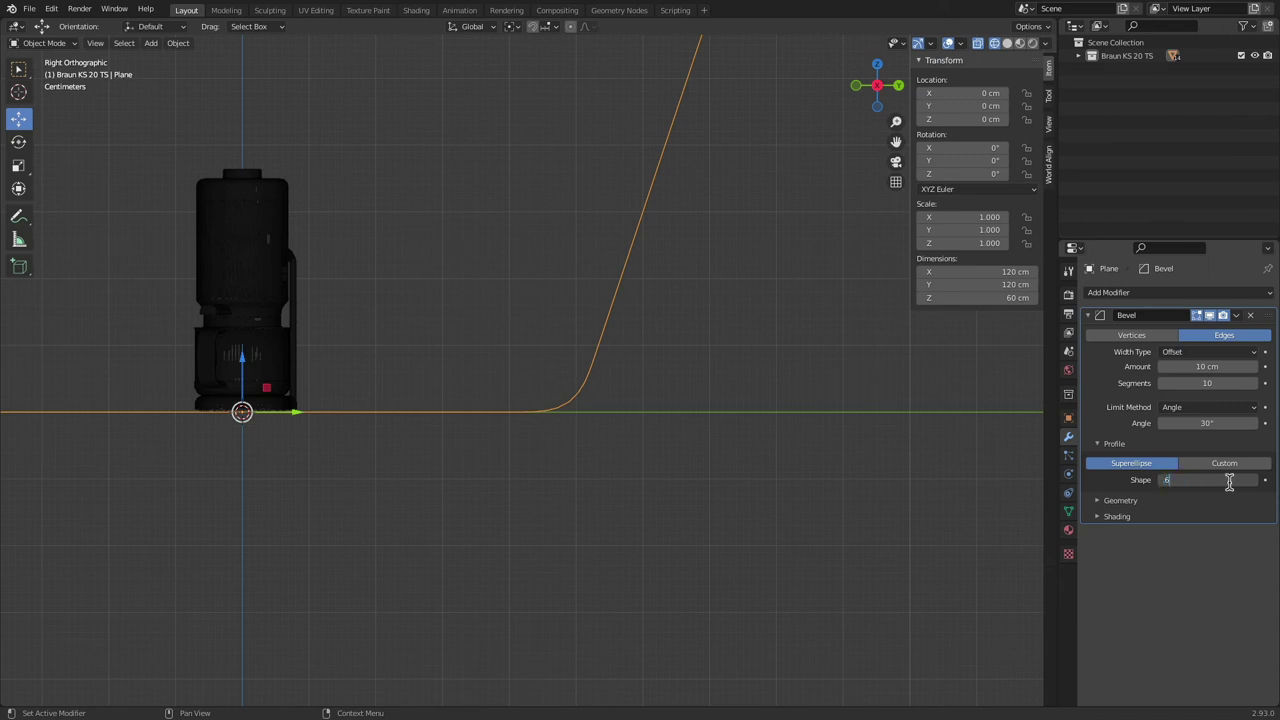
{"action": "key", "text": "Return"}
{"action": "left_click", "coordinate": [1230, 484]}
{"action": "type", "text": ".7"}
{"action": "key", "text": "Return"}
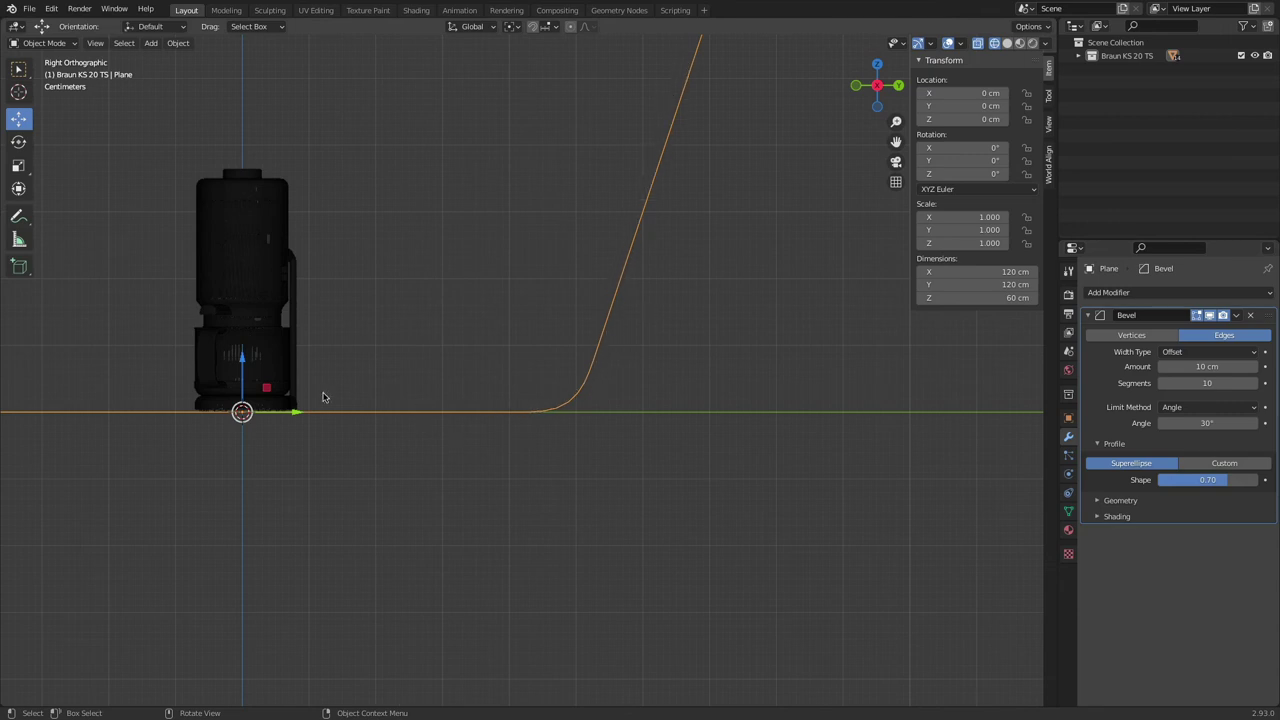
Step: Widen the backdrop's Bevel modifier amount to 15 cm
{"action": "scroll", "coordinate": [443, 228], "scroll_direction": "up", "scroll_amount": 4}
{"action": "scroll", "coordinate": [417, 224], "scroll_direction": "down", "scroll_amount": 5}
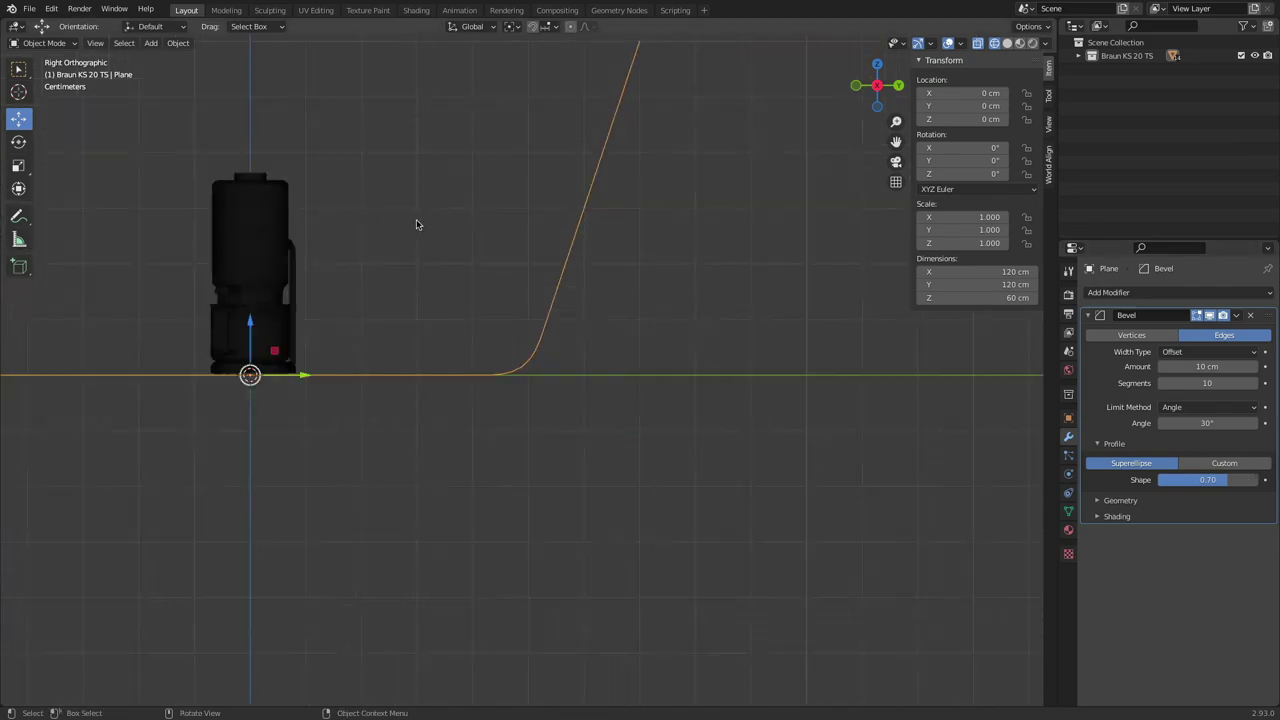
{"action": "middle_click_drag", "start_coordinate": [417, 224], "coordinate": [500, 260]}
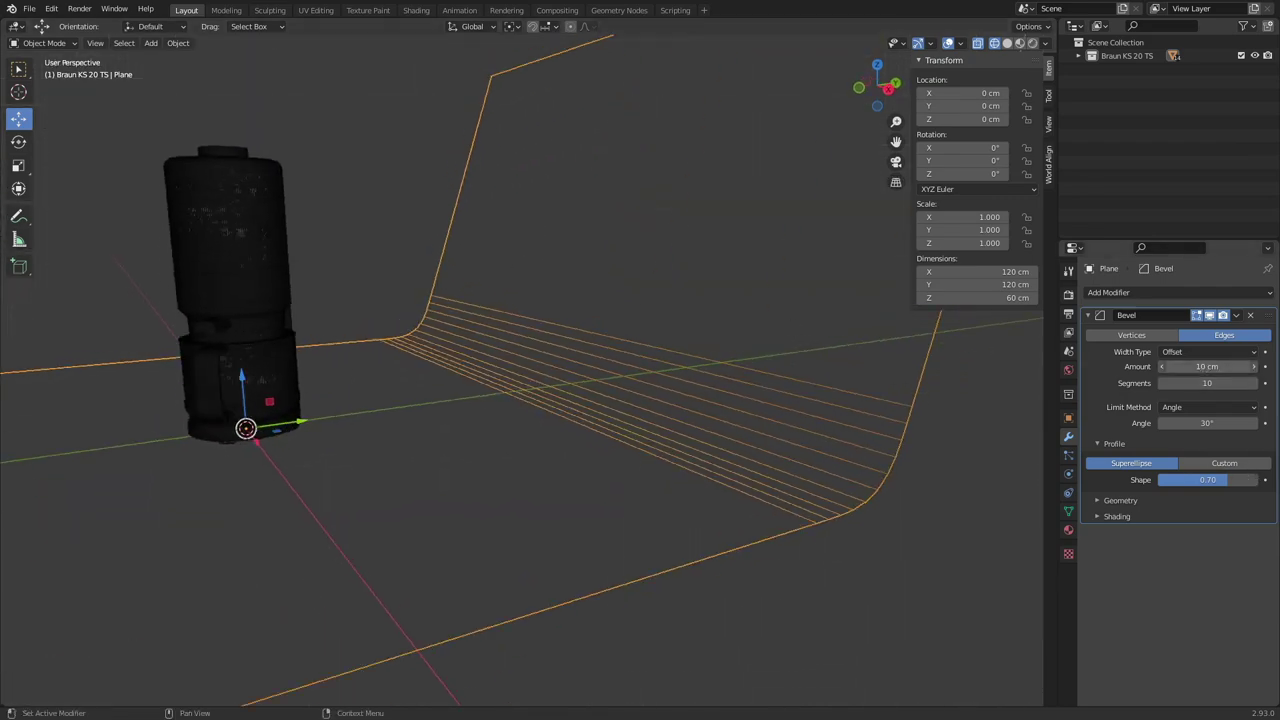
{"action": "mouse_move", "coordinate": [1207, 366]}
{"action": "left_mouse_down"}
{"action": "mouse_move", "coordinate": [1252, 366]}
{"action": "mouse_move", "coordinate": [1195, 367]}
{"action": "left_mouse_up"}
{"action": "scroll", "coordinate": [800, 340], "scroll_direction": "down", "scroll_amount": 5}
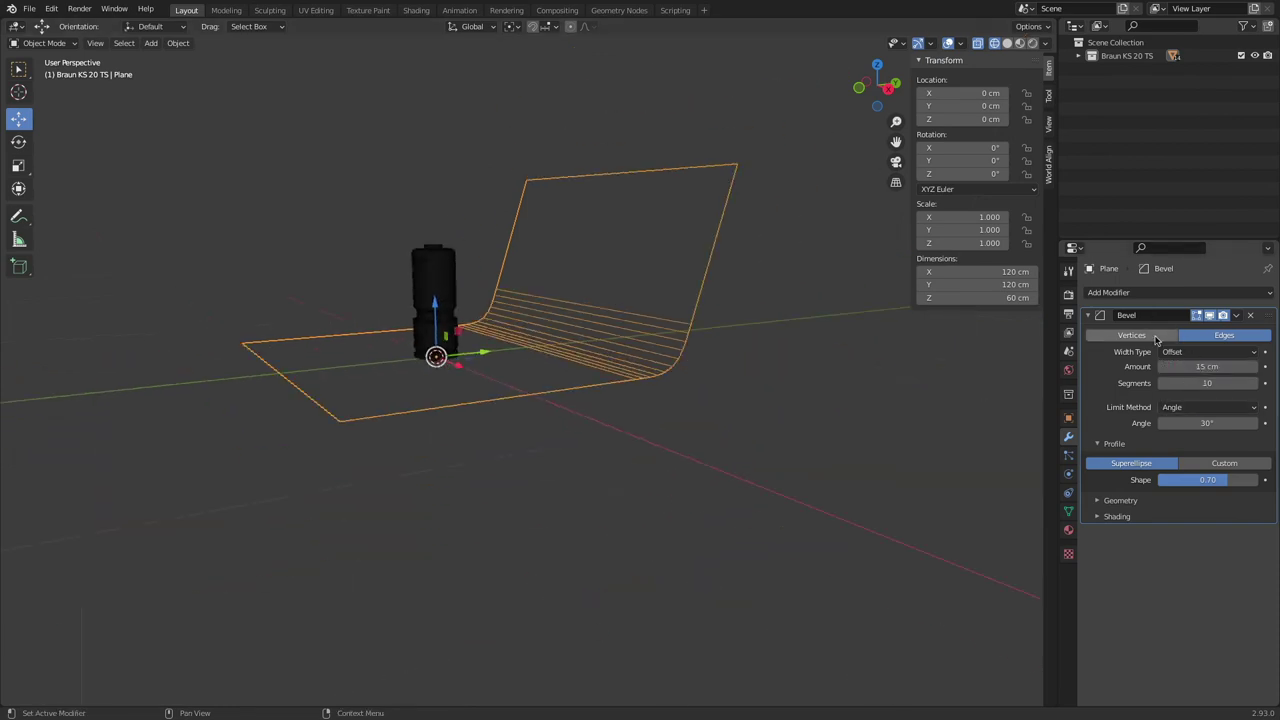
Step: Toggle the Bevel modifier's viewport display to compare flat and curved, leaving it on
{"action": "left_click", "coordinate": [1210, 316]}
{"action": "double_click", "coordinate": [1210, 316]}
{"action": "double_click", "coordinate": [1210, 316]}
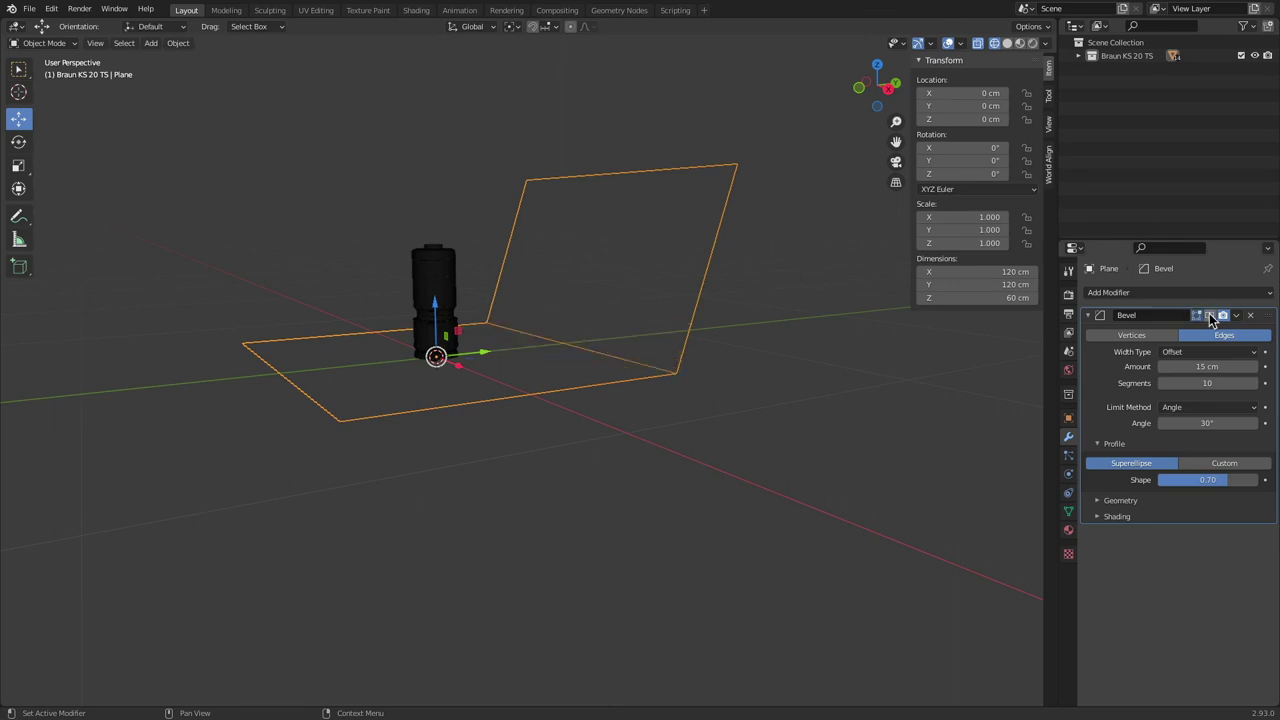
{"action": "left_click", "coordinate": [1210, 316]}
{"action": "double_click", "coordinate": [1210, 316]}
{"action": "left_click", "coordinate": [1210, 316]}
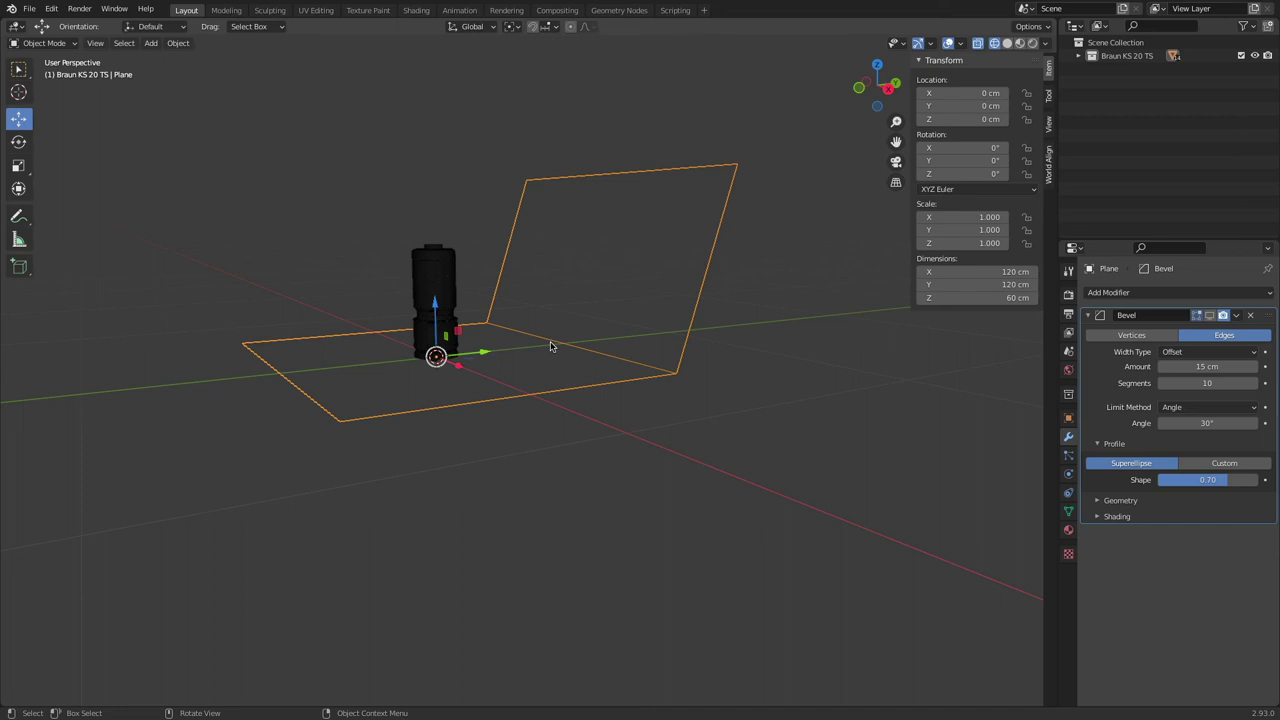
{"action": "left_click", "coordinate": [1210, 316]}
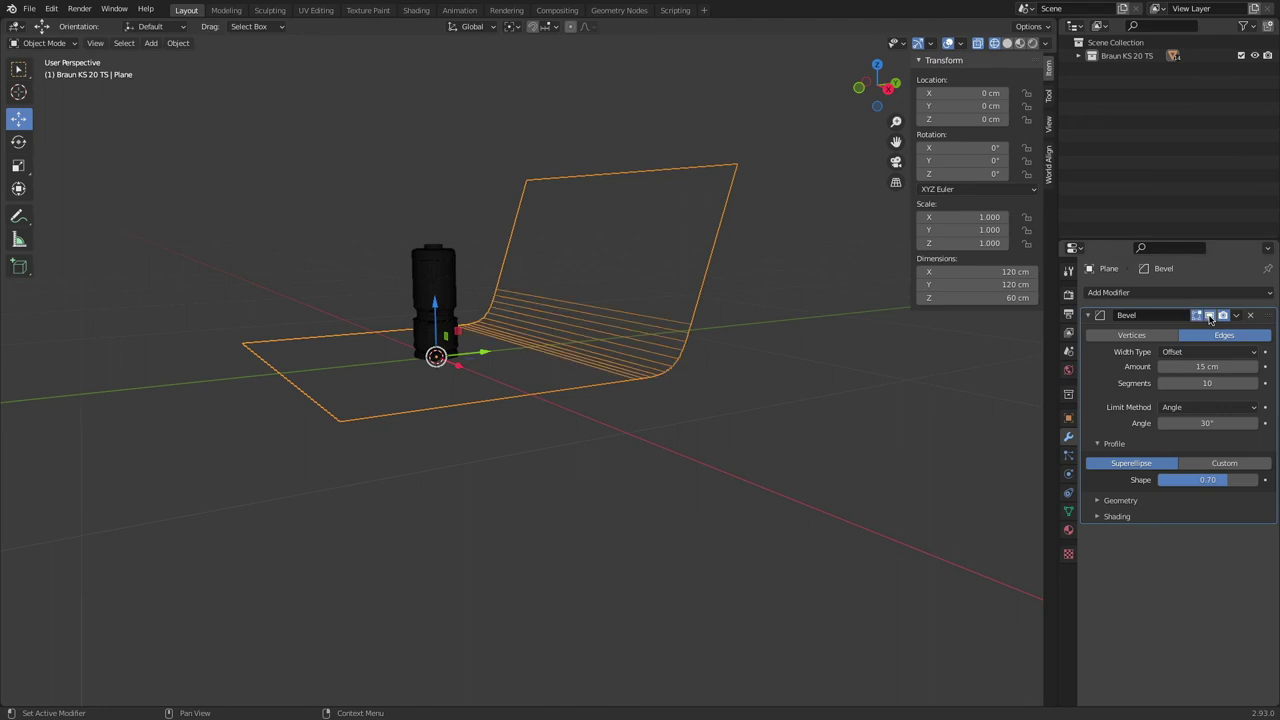
{"action": "left_click", "coordinate": [1210, 316]}
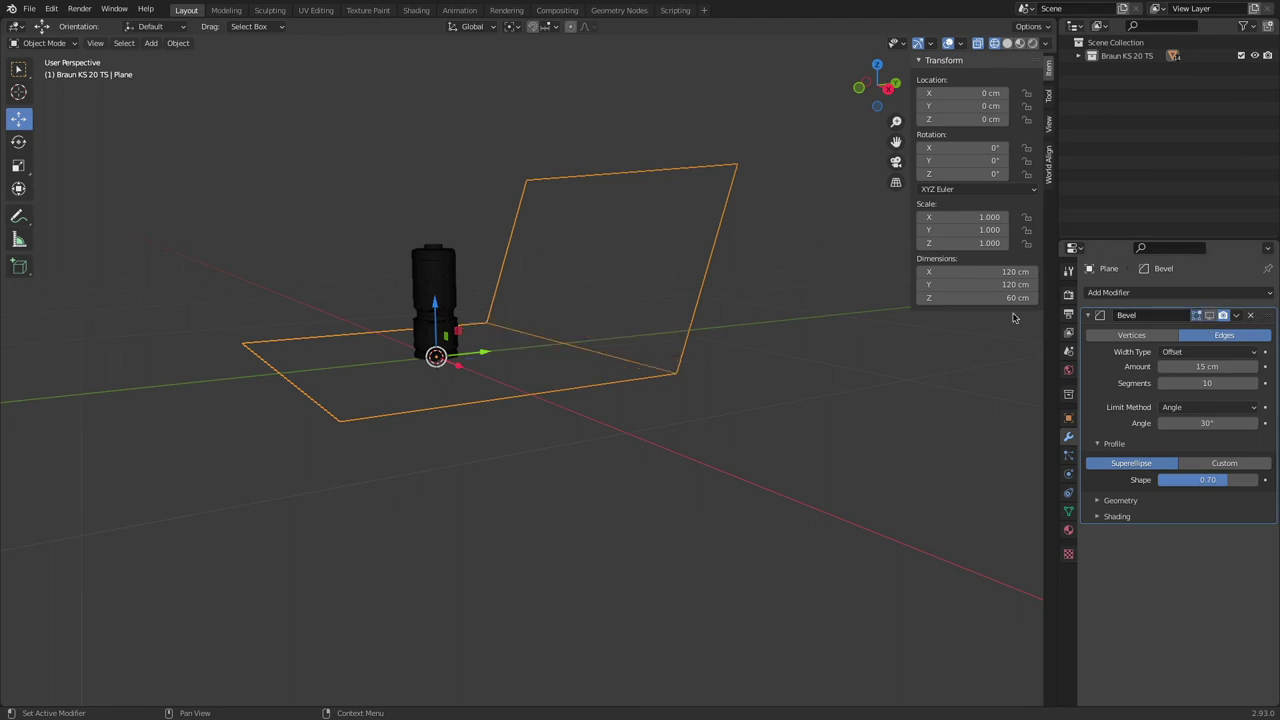
{"action": "left_click", "coordinate": [1210, 316]}
Step: Switch to Solid shading and apply Shade Smooth to the backdrop plane
{"action": "left_click", "coordinate": [1007, 43]}
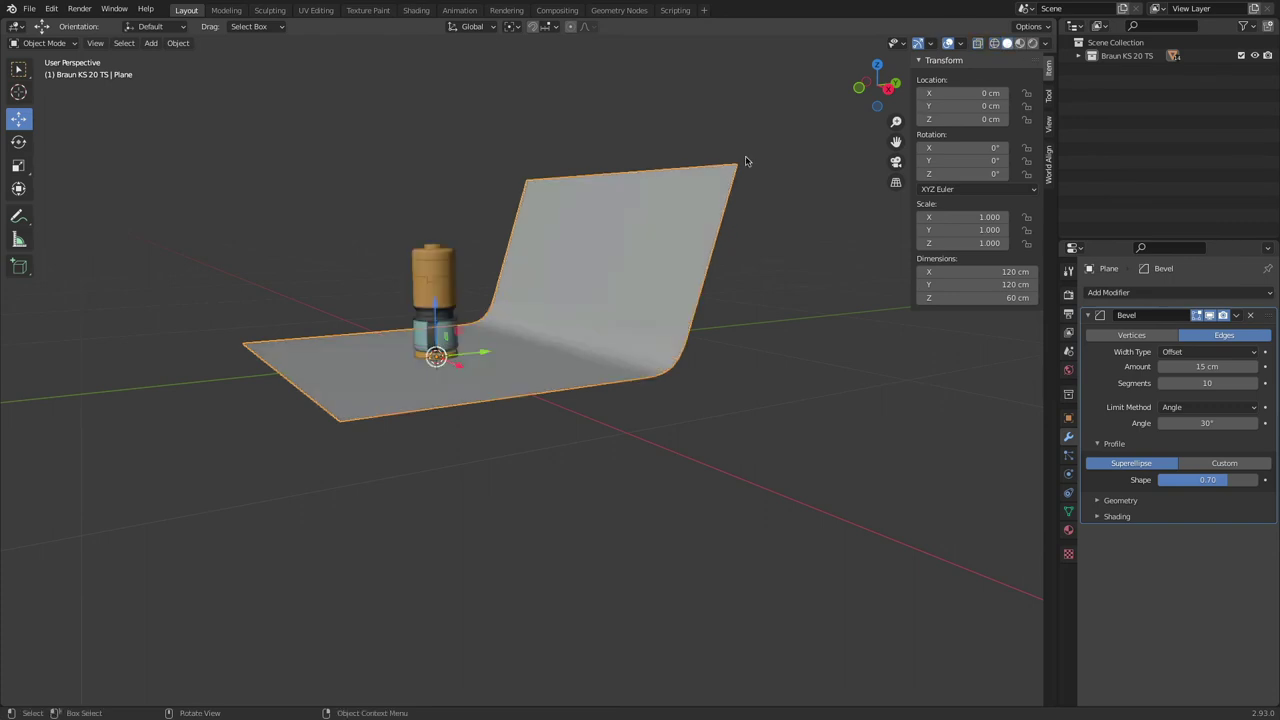
{"action": "mouse_move", "coordinate": [746, 160]}
{"action": "middle_mouse_down"}
{"action": "mouse_move", "coordinate": [636, 281]}
{"action": "mouse_move", "coordinate": [640, 206]}
{"action": "mouse_move", "coordinate": [677, 277]}
{"action": "mouse_move", "coordinate": [689, 249]}
{"action": "mouse_move", "coordinate": [601, 339]}
{"action": "middle_mouse_up"}
{"action": "left_click", "coordinate": [178, 43]}
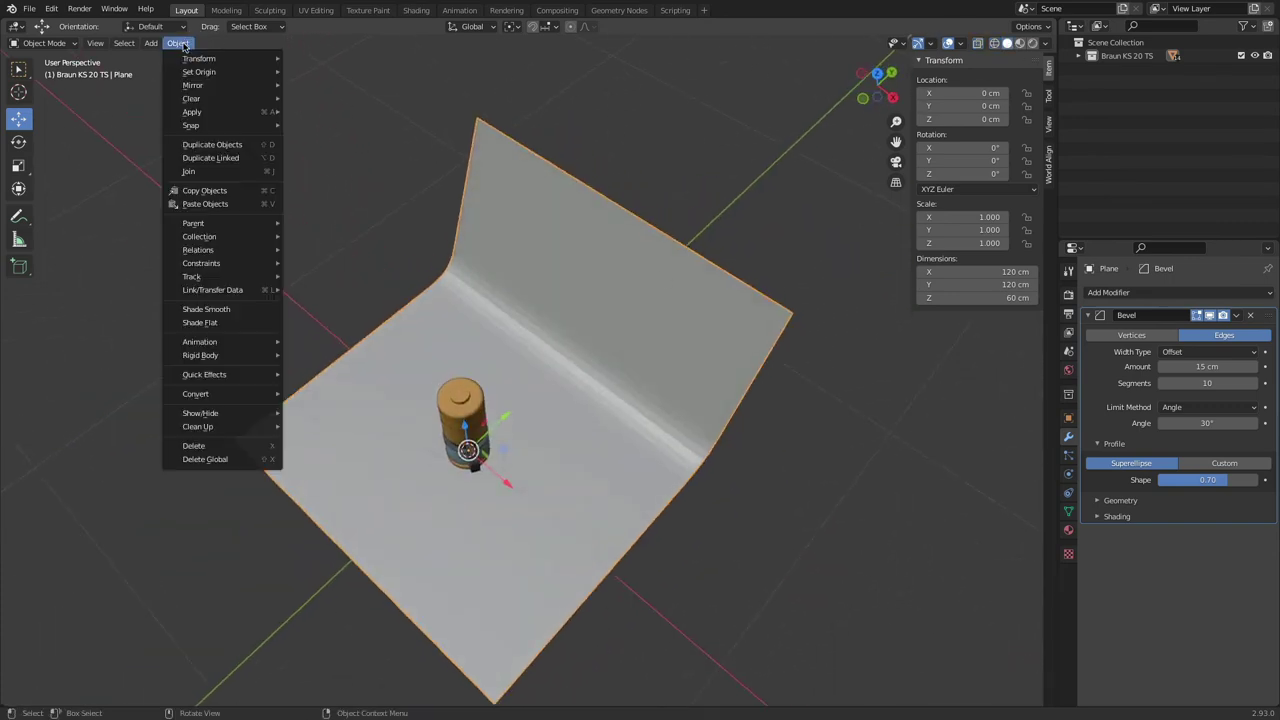
{"action": "left_click", "coordinate": [227, 312]}
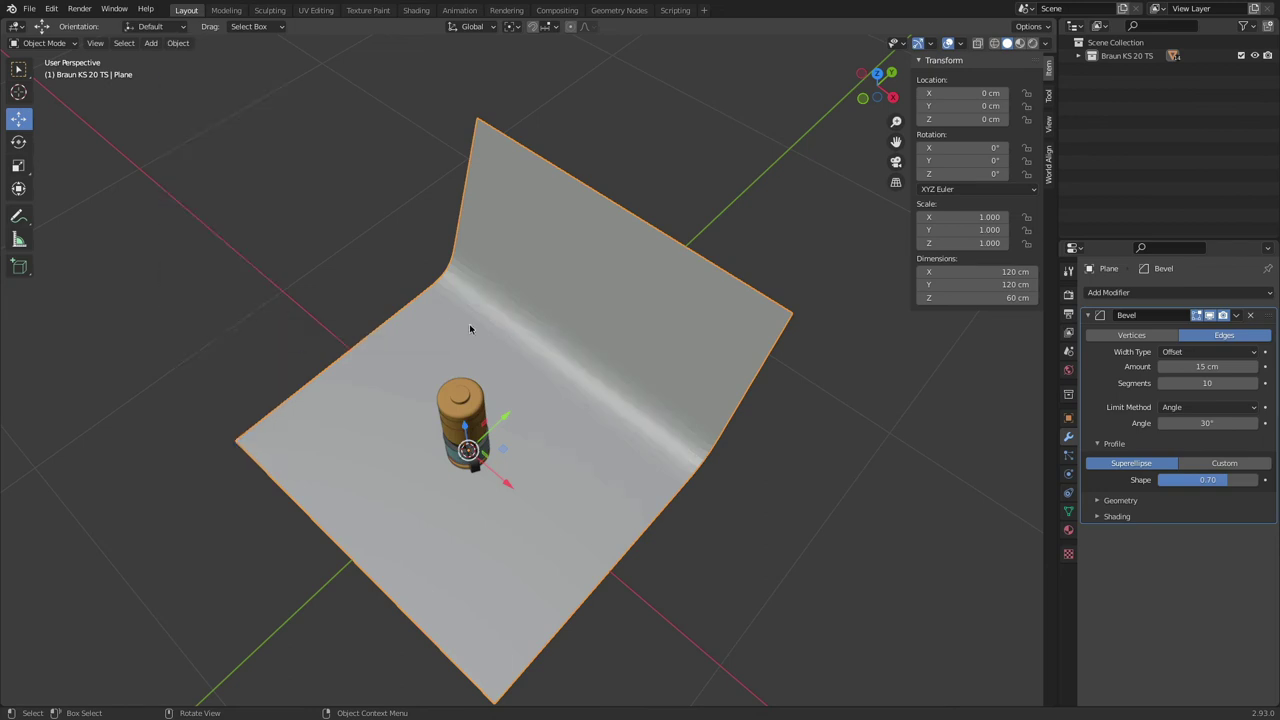
{"action": "middle_click_drag", "start_coordinate": [1015, 490], "coordinate": [877, 443]}
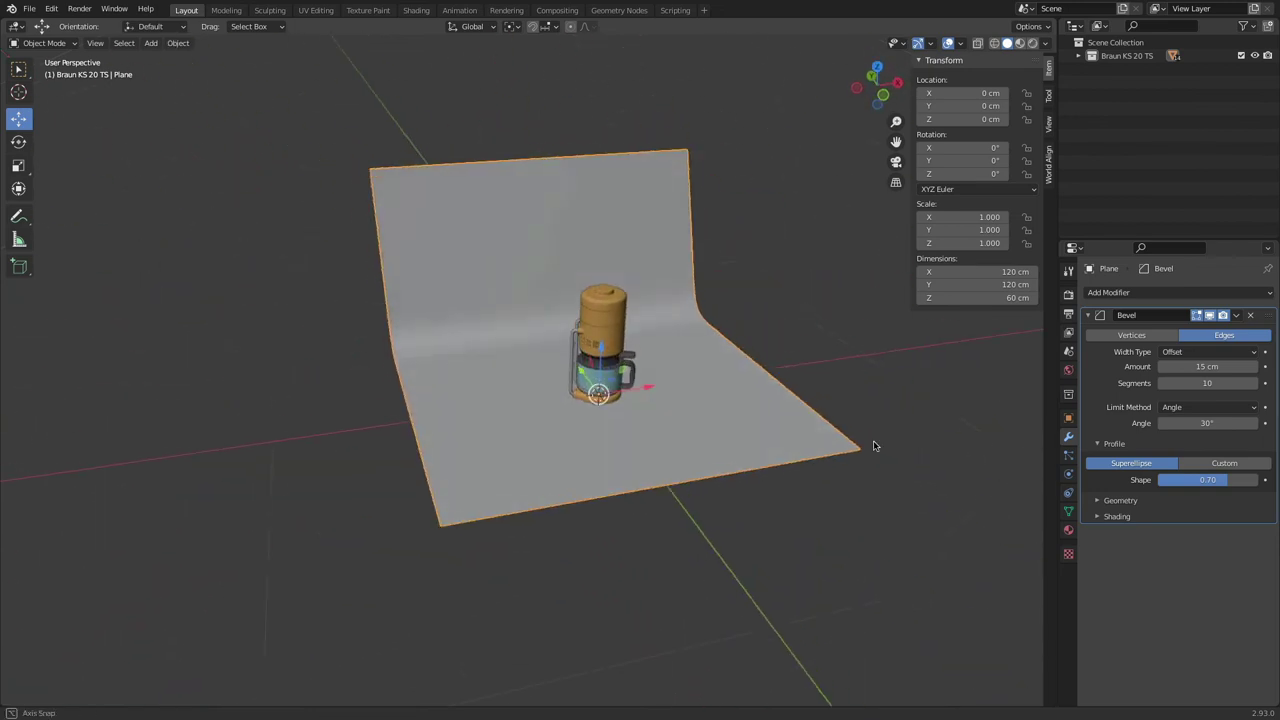
{"action": "left_click", "coordinate": [882, 96]}
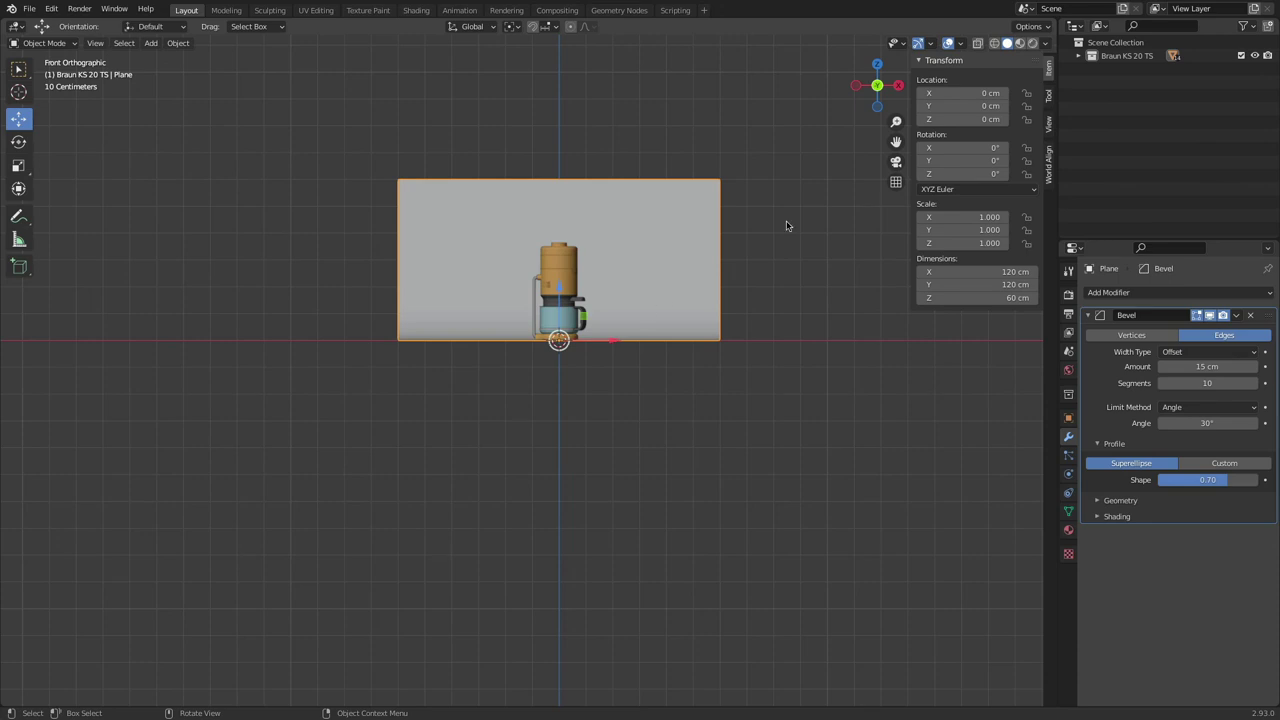
{"action": "middle_click_drag", "start_coordinate": [810, 199], "coordinate": [703, 270]}
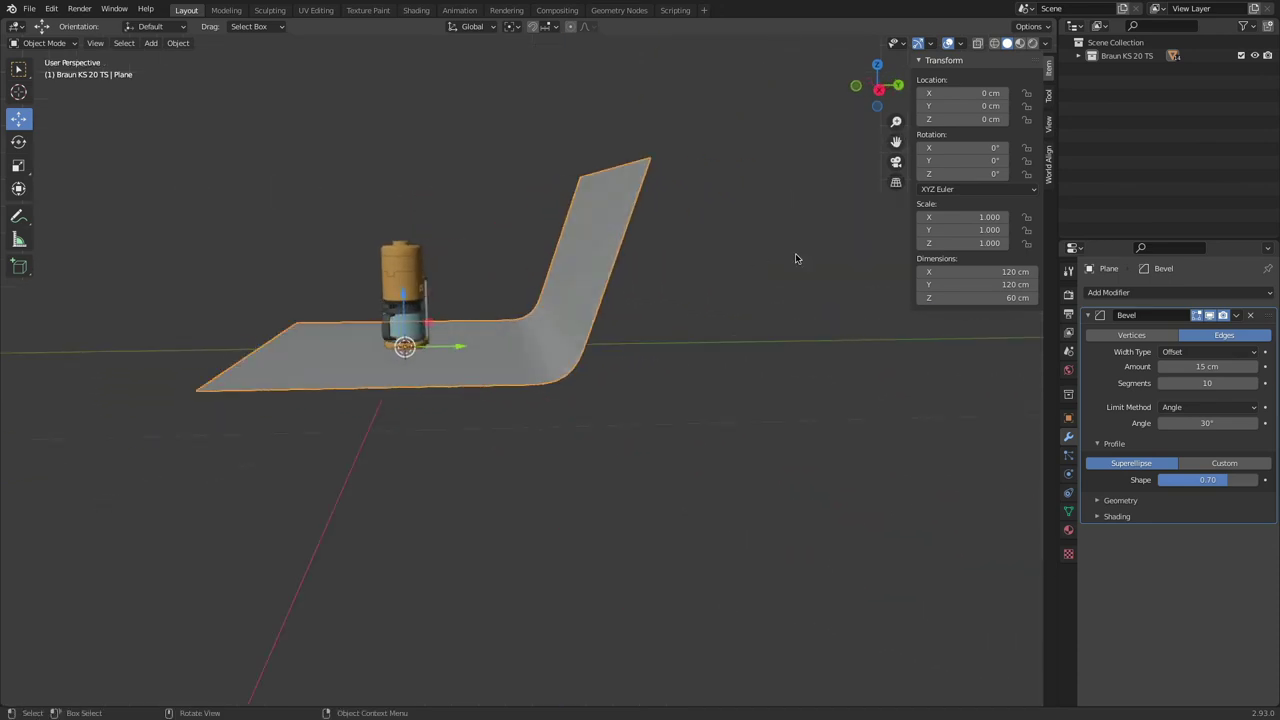
{"action": "left_click", "coordinate": [151, 44]}
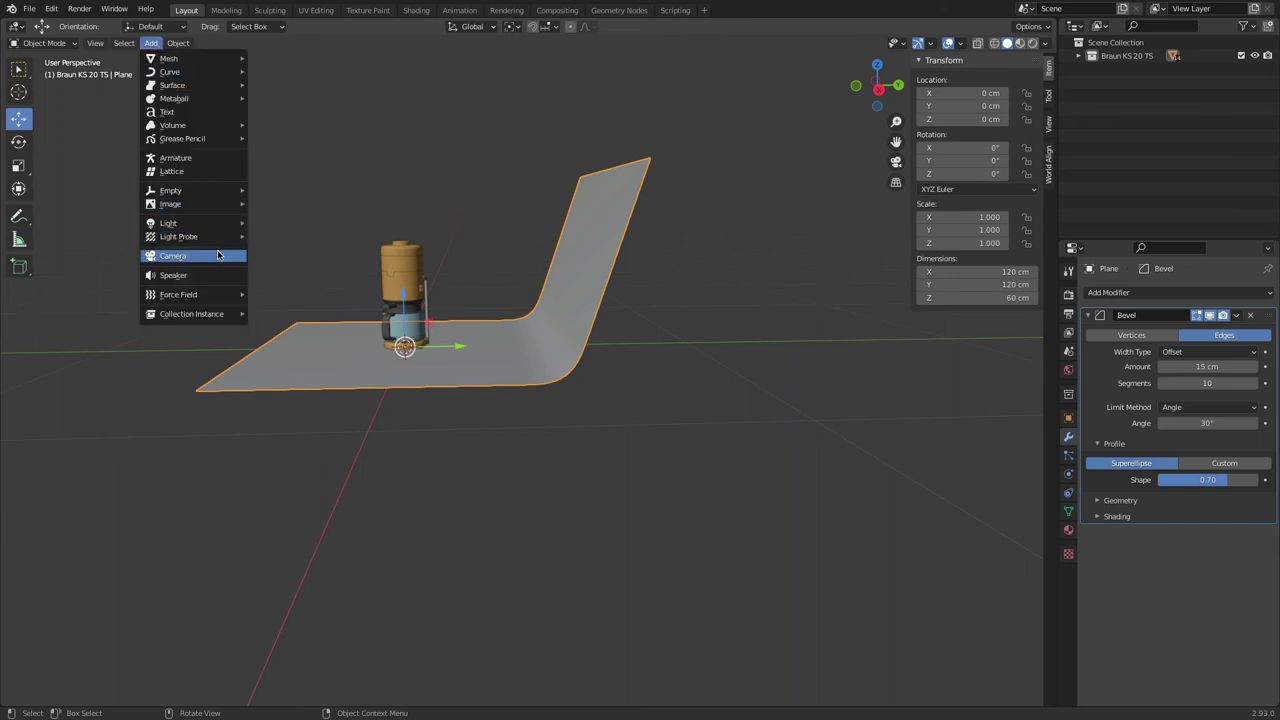
Step: Add a camera and set its rotation to X 90°, Y 0°, Z 0°
{"action": "left_click", "coordinate": [218, 256]}
{"action": "left_click", "coordinate": [958, 148]}
{"action": "type", "text": "0"}
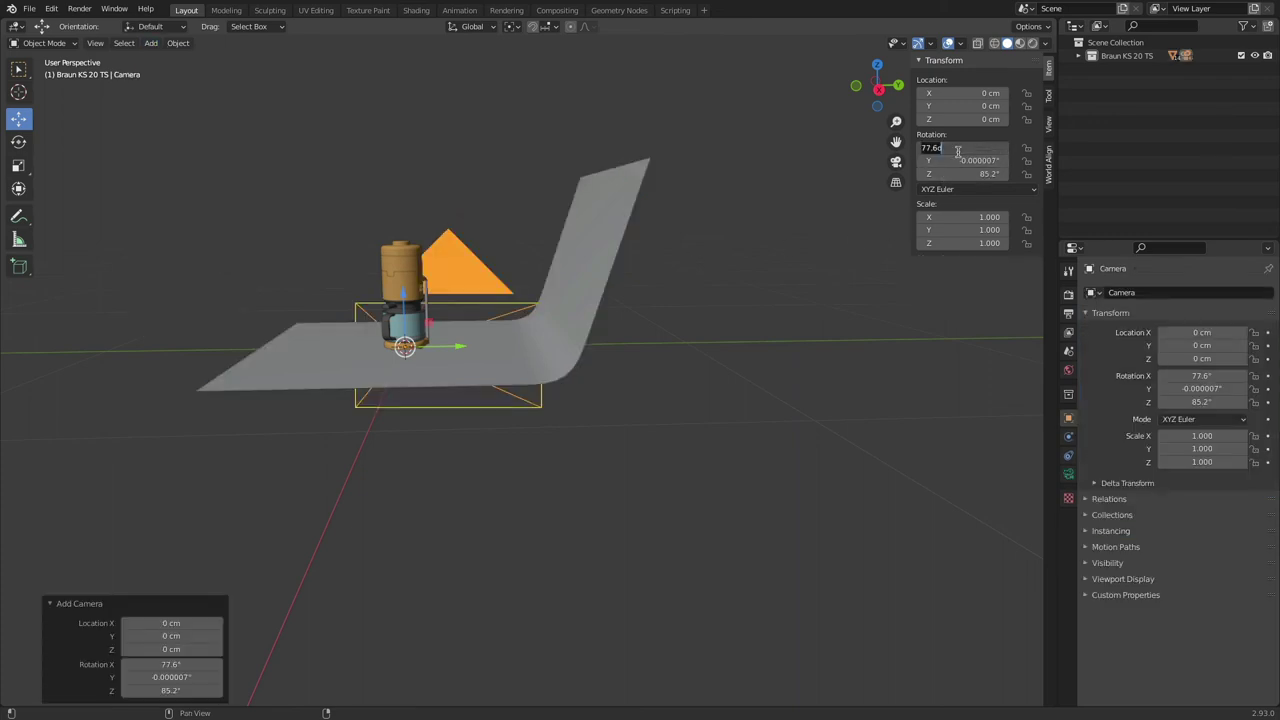
{"action": "key", "text": "Tab"}
{"action": "type", "text": "0"}
{"action": "key", "text": "Tab"}
{"action": "type", "text": "0"}
{"action": "key", "text": "Return"}
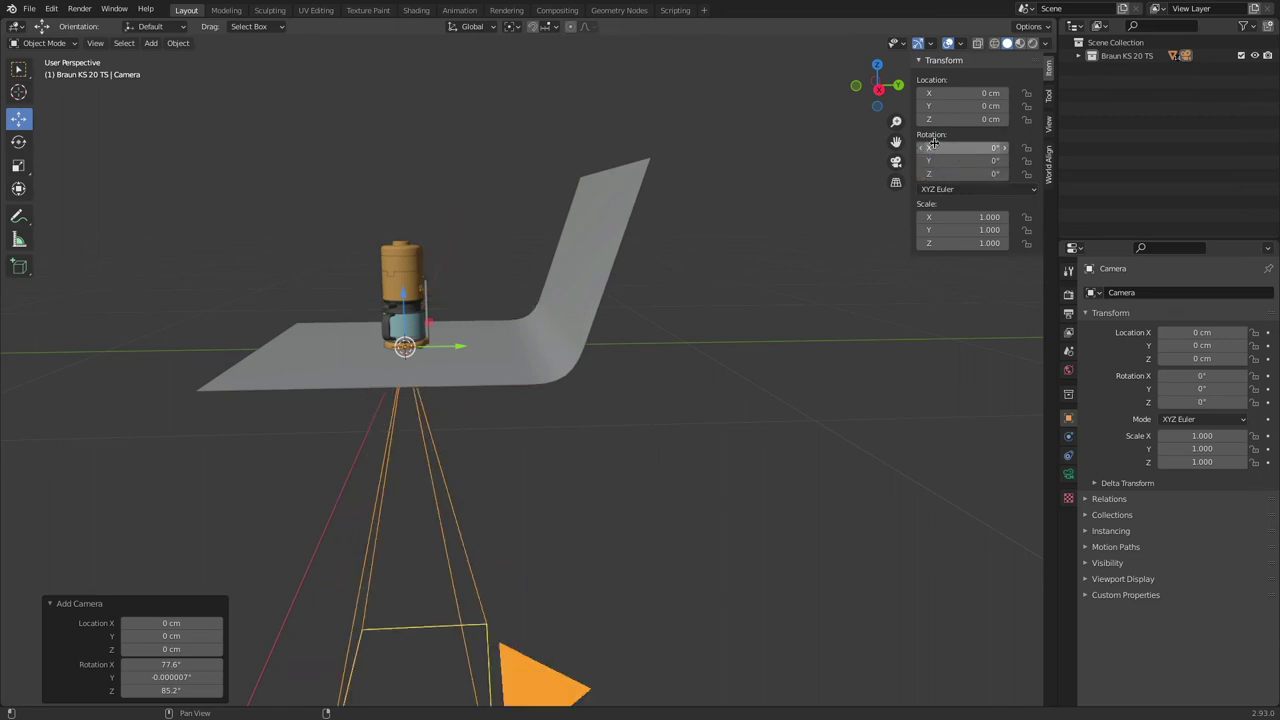
{"action": "left_click_drag", "start_coordinate": [960, 148], "coordinate": [1020, 148]}
{"action": "left_click", "coordinate": [958, 148]}
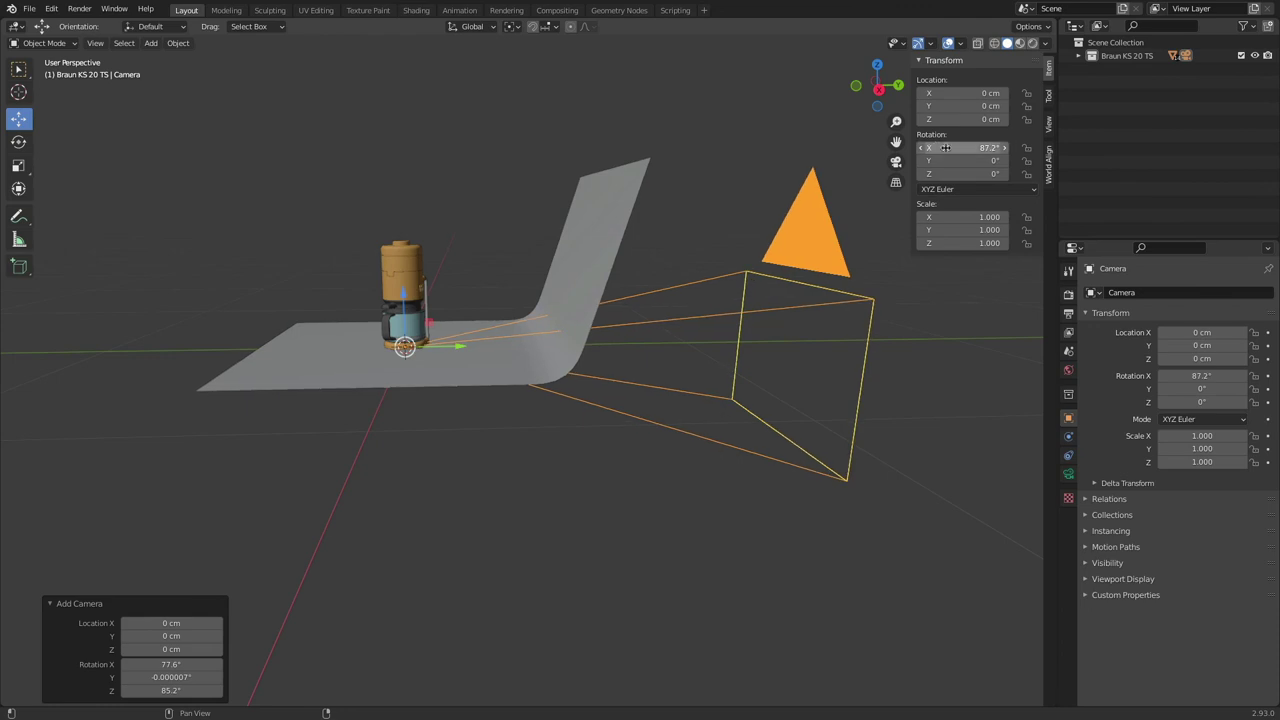
{"action": "type", "text": "90"}
{"action": "key", "text": "Return"}
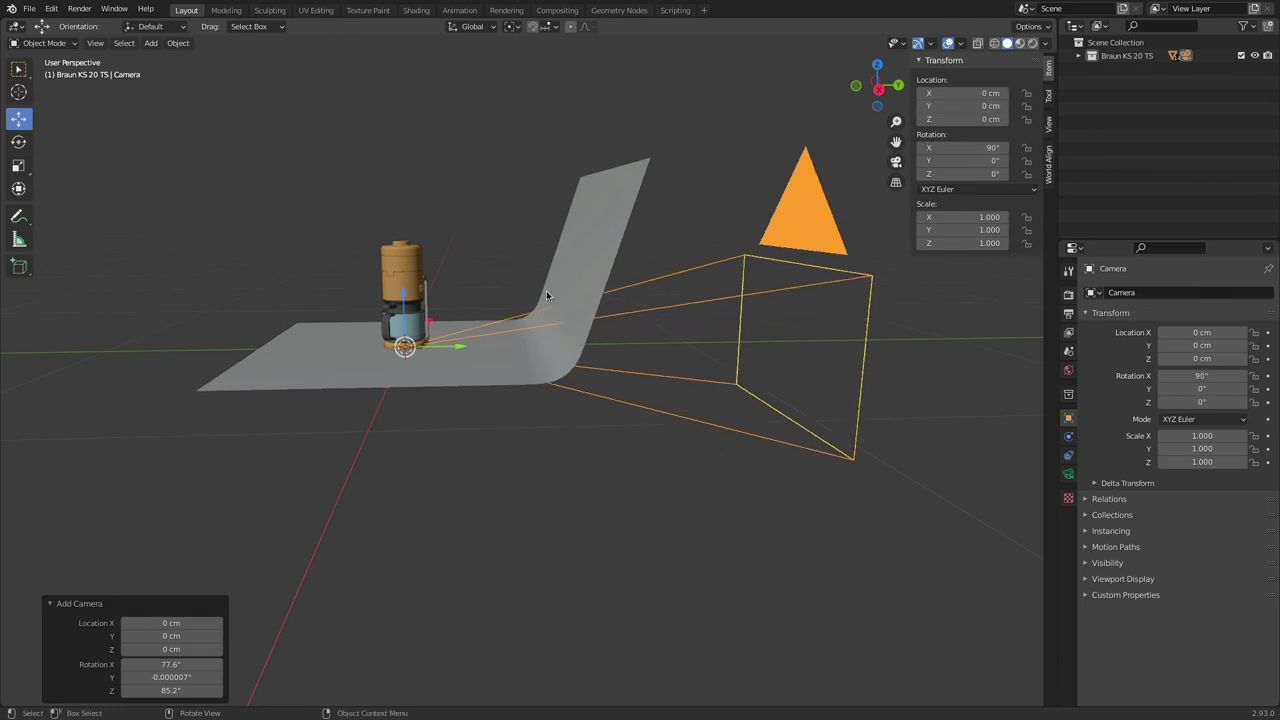
Step: Move the camera to Y −101.72 cm, scale it to 0.286, and raise it to Z 16.037 cm
{"action": "middle_click_drag", "start_coordinate": [516, 371], "coordinate": [660, 317]}
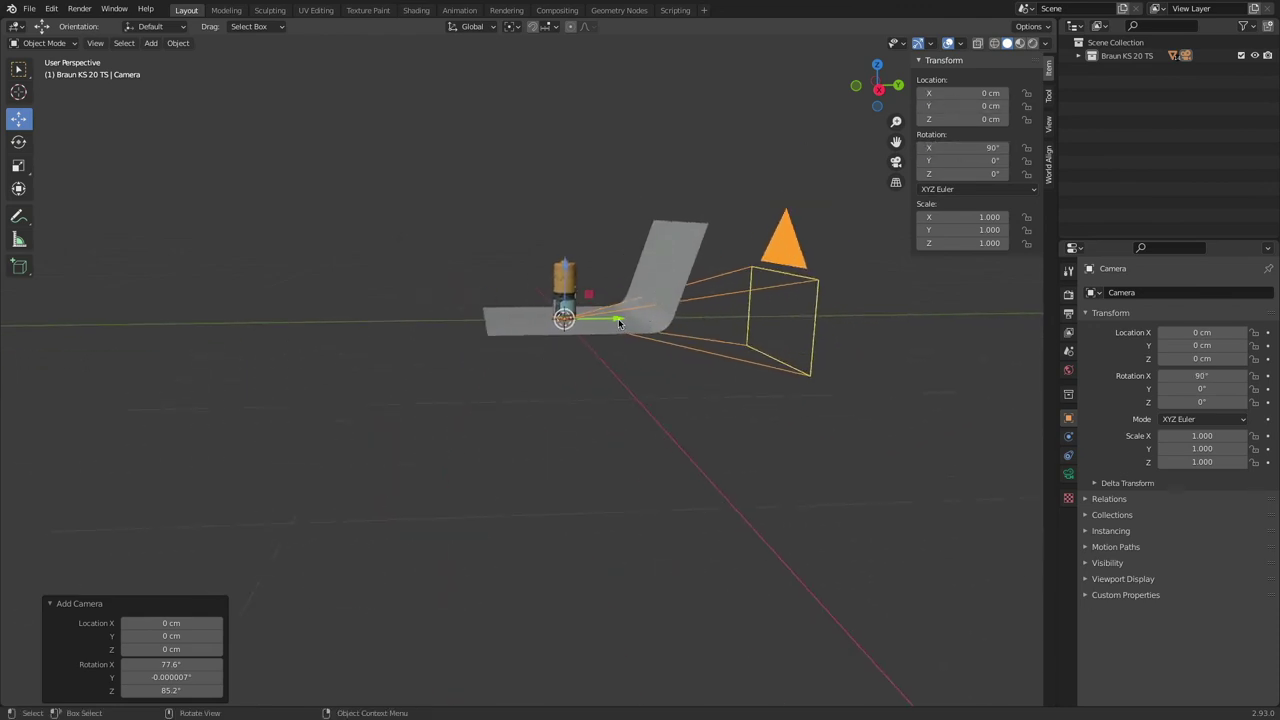
{"action": "left_click_drag", "start_coordinate": [618, 323], "coordinate": [457, 339]}
{"action": "key", "text": "s"}
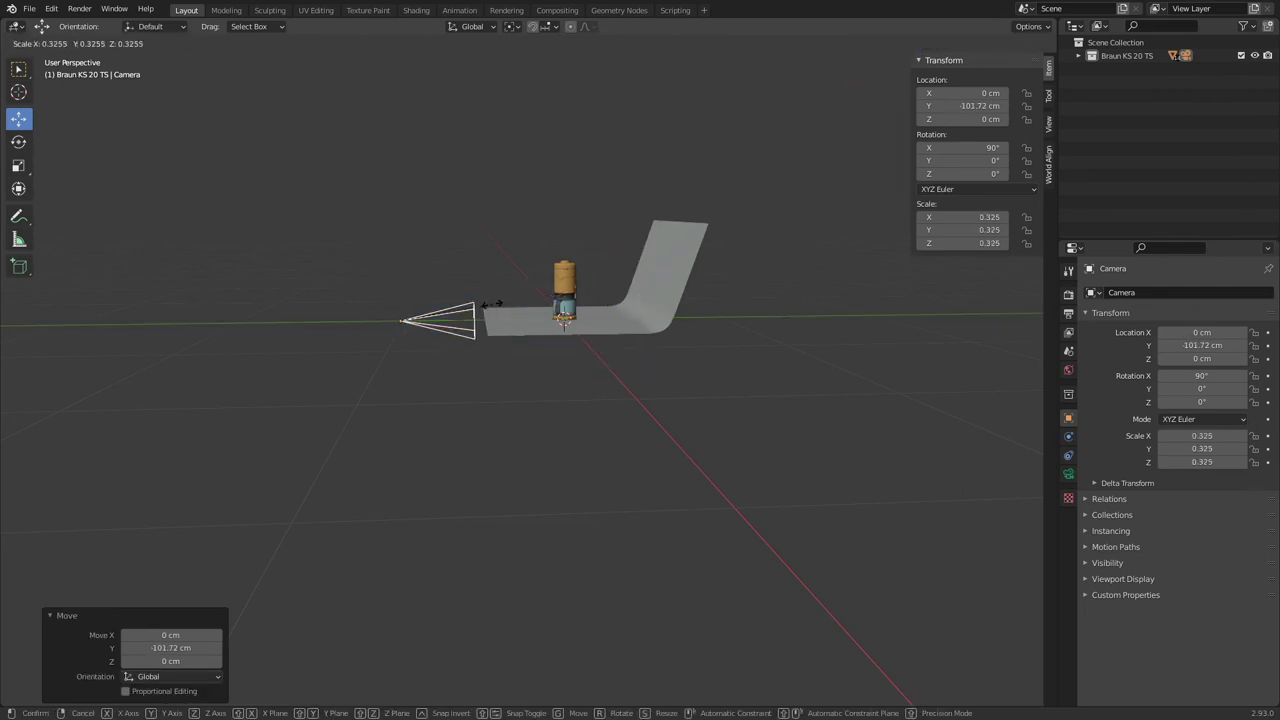
{"action": "left_click", "coordinate": [458, 270]}
{"action": "left_click_drag", "start_coordinate": [400, 270], "coordinate": [408, 246]}
{"action": "scroll", "coordinate": [549, 218], "scroll_direction": "up", "scroll_amount": 5}
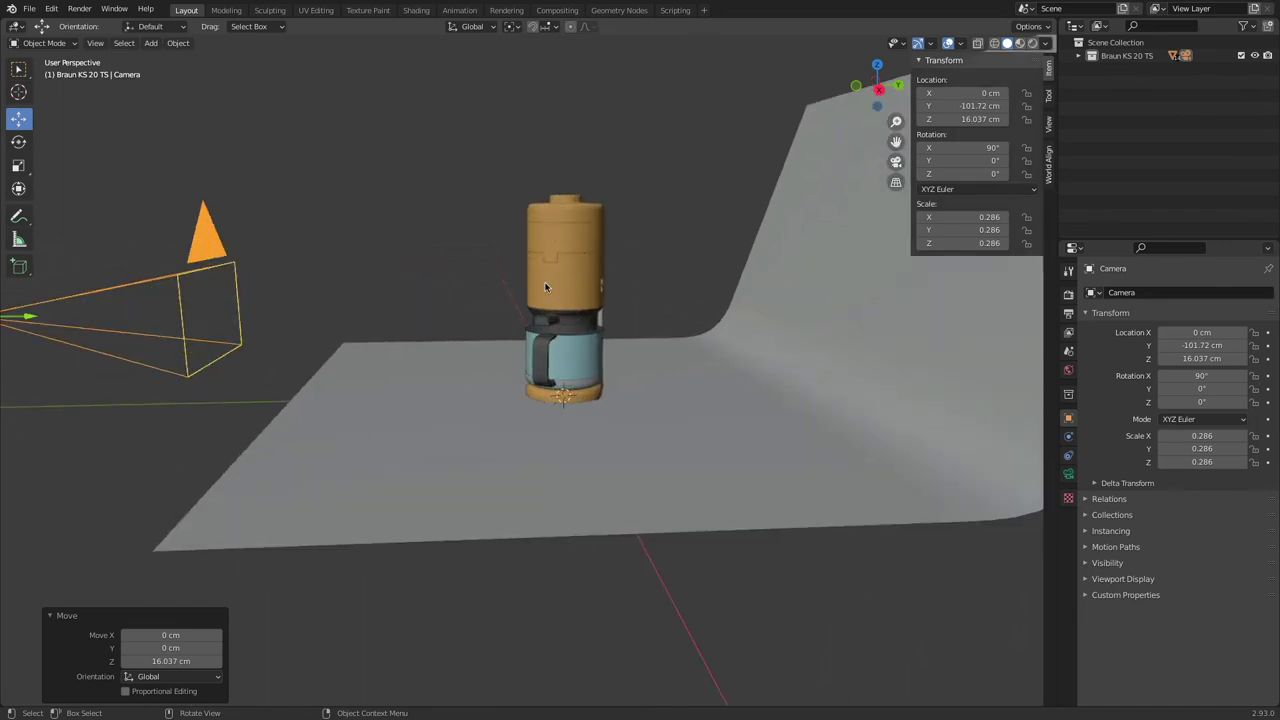
{"action": "middle_click_drag", "start_coordinate": [458, 250], "coordinate": [559, 254]}
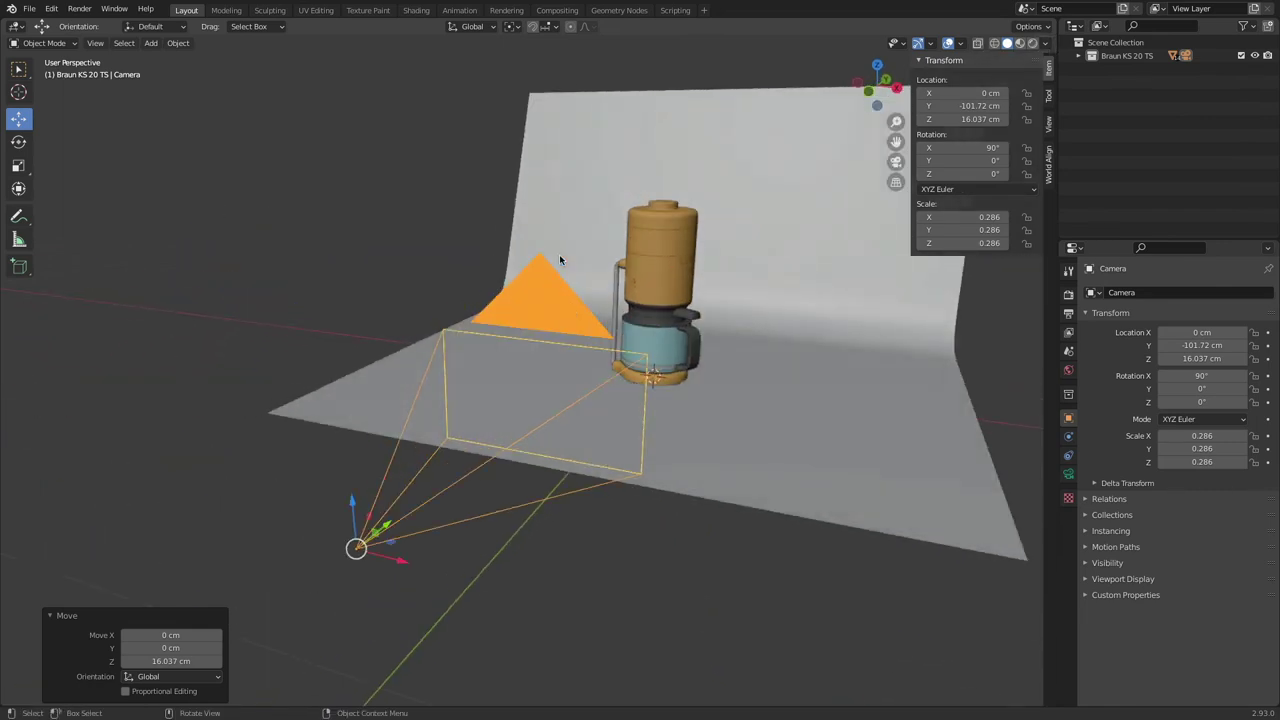
{"action": "middle_click_drag", "start_coordinate": [680, 268], "coordinate": [783, 133]}
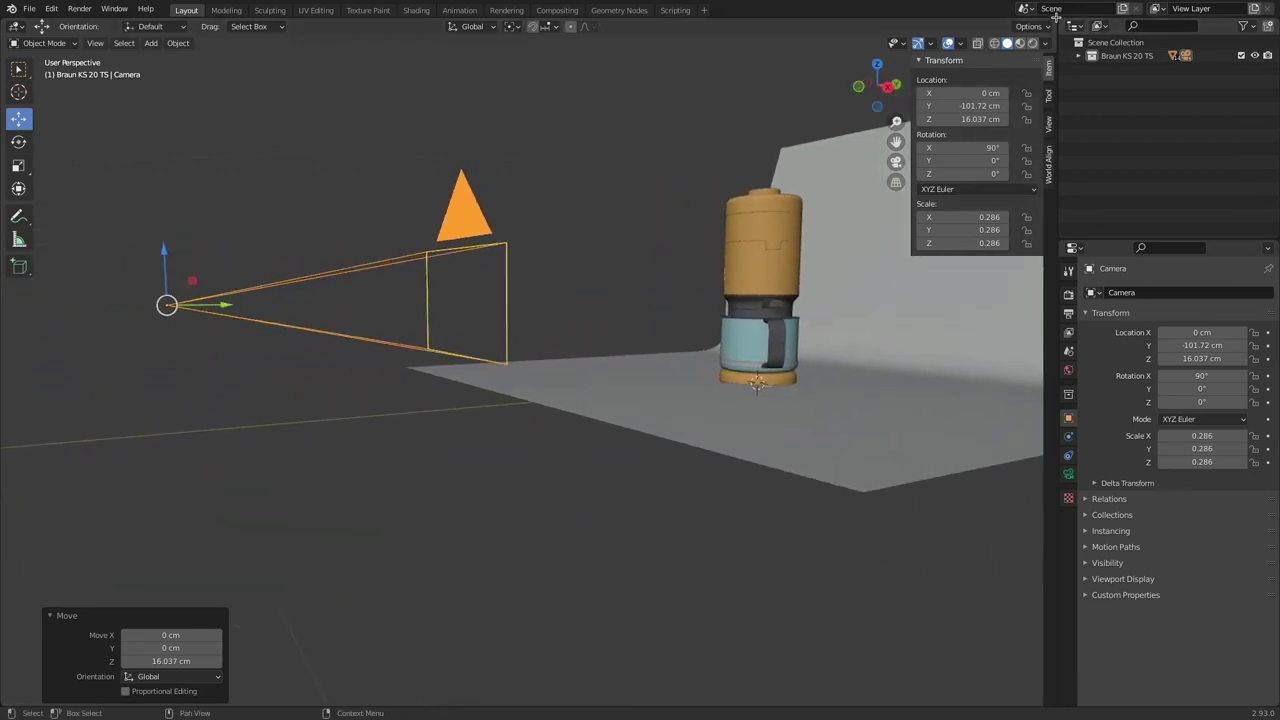
Step: Split the 3D viewport into top and bottom areas
{"action": "left_click_drag", "start_coordinate": [1055, 17], "coordinate": [1012, 410]}
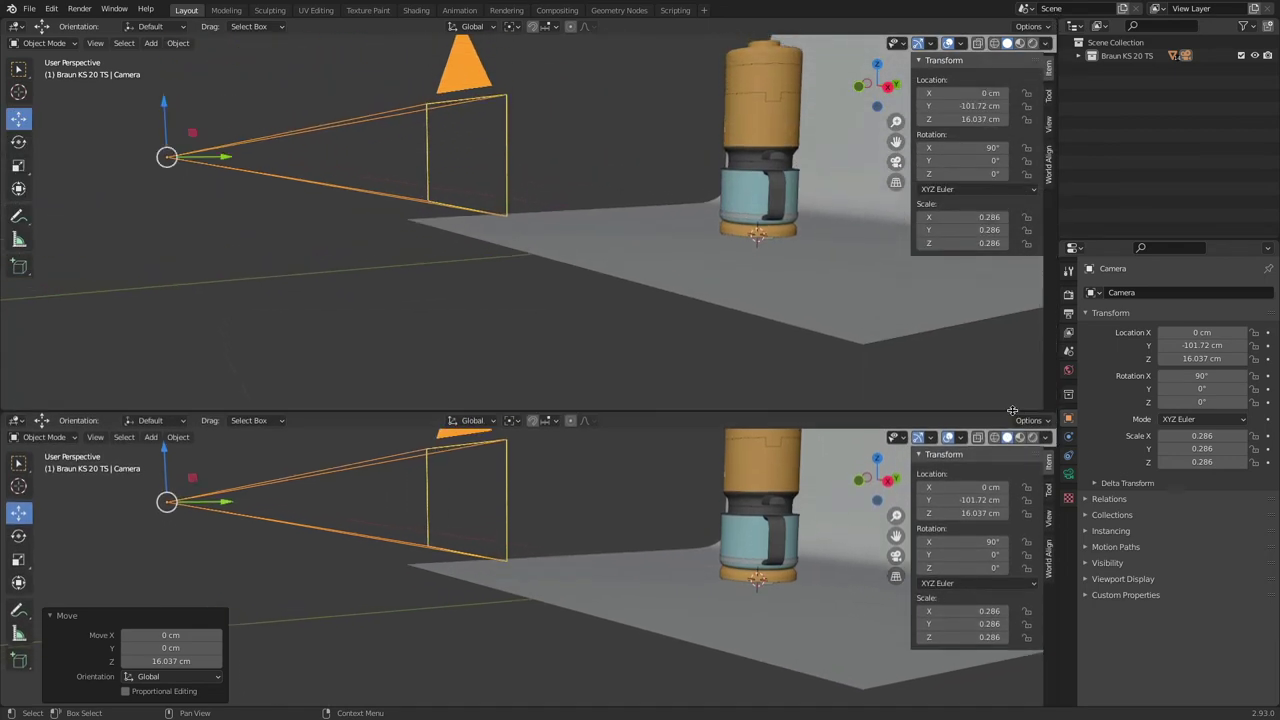
{"action": "right_click", "coordinate": [1014, 410]}
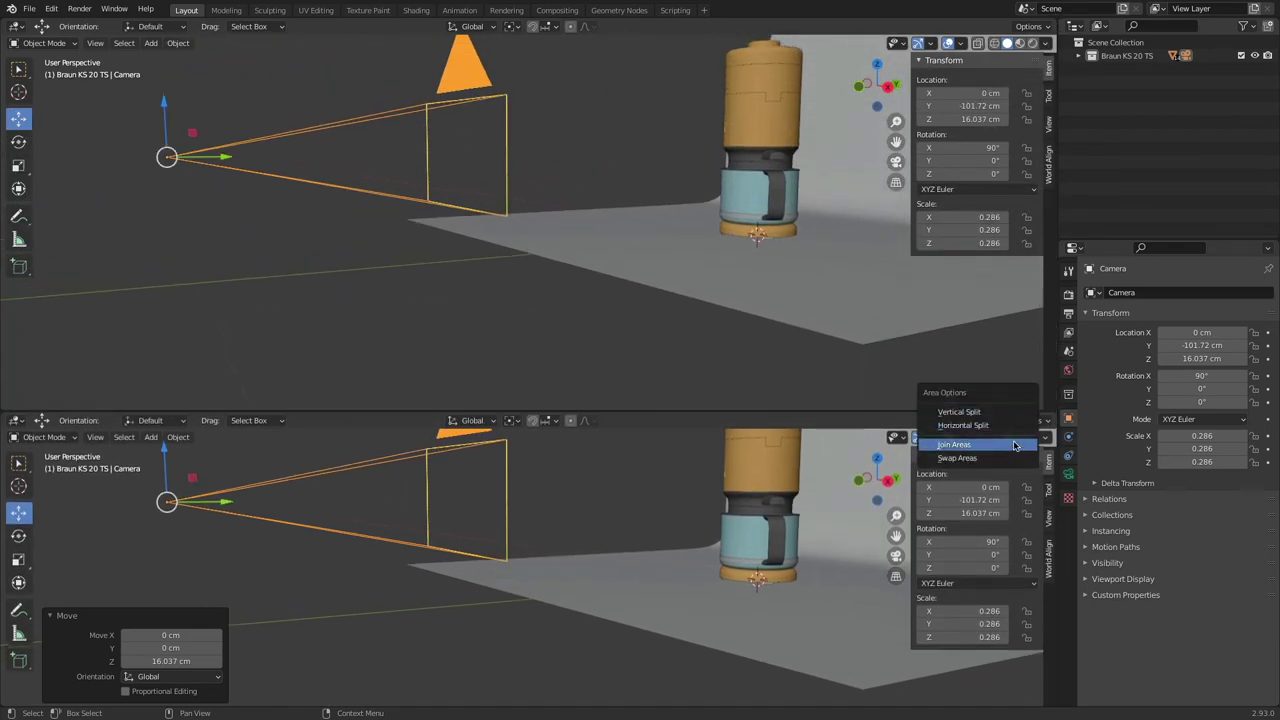
{"action": "left_click", "coordinate": [1008, 443]}
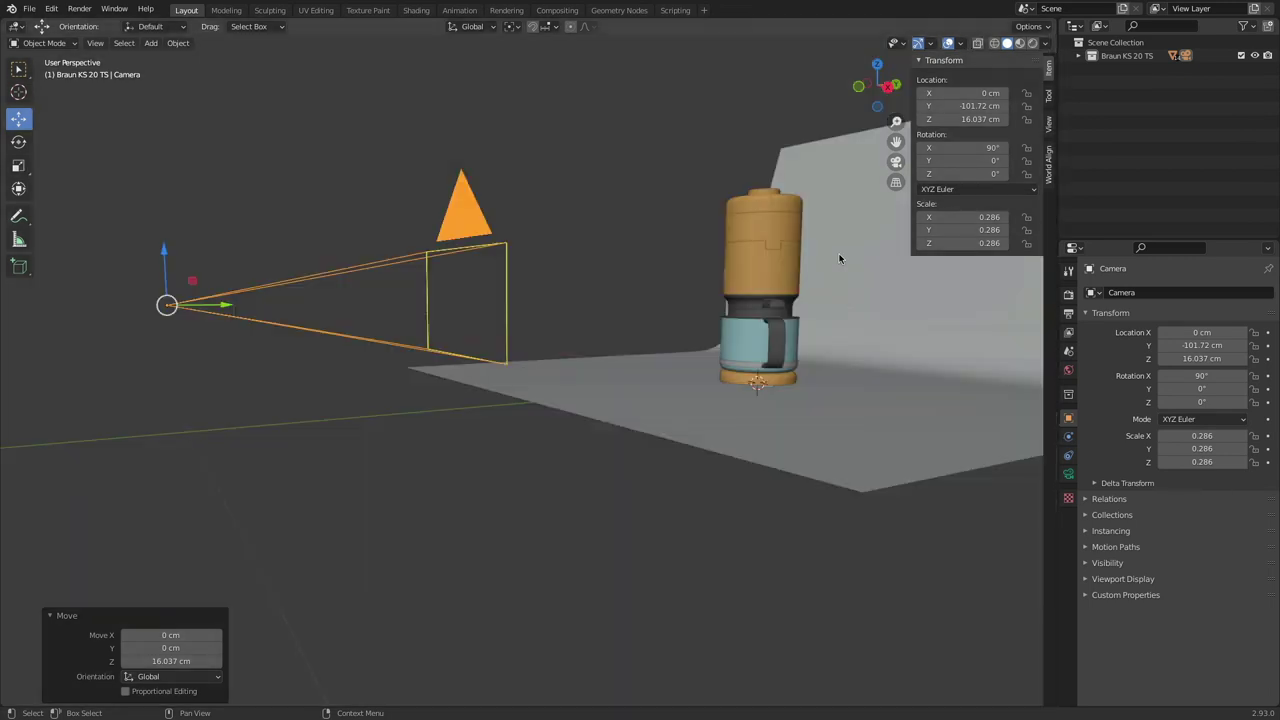
{"action": "right_click", "coordinate": [806, 17]}
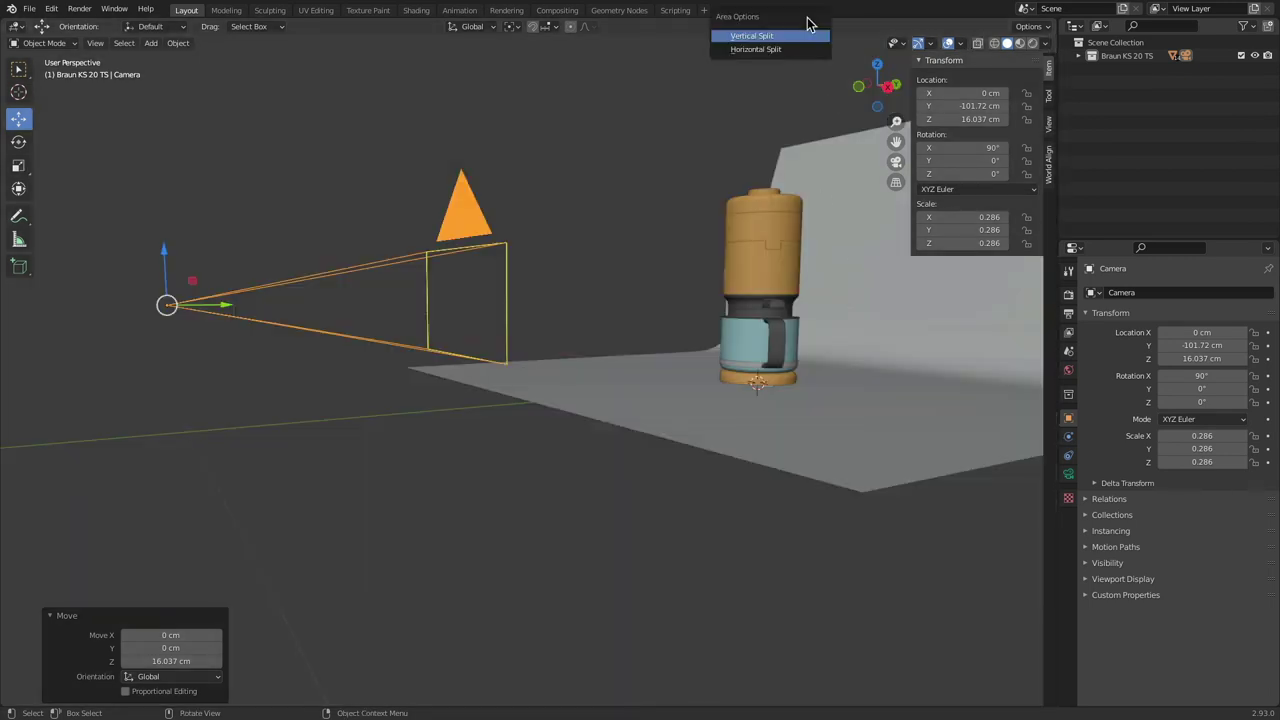
{"action": "left_click", "coordinate": [806, 47]}
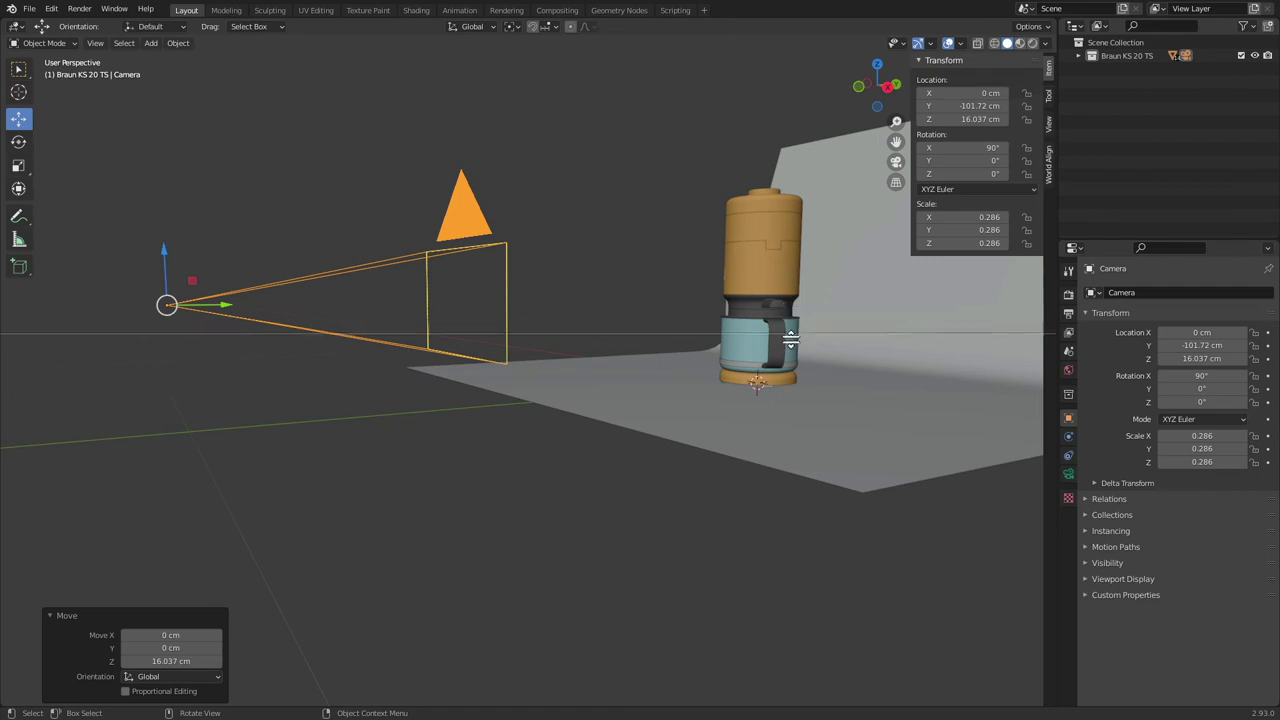
{"action": "left_click", "coordinate": [794, 400]}
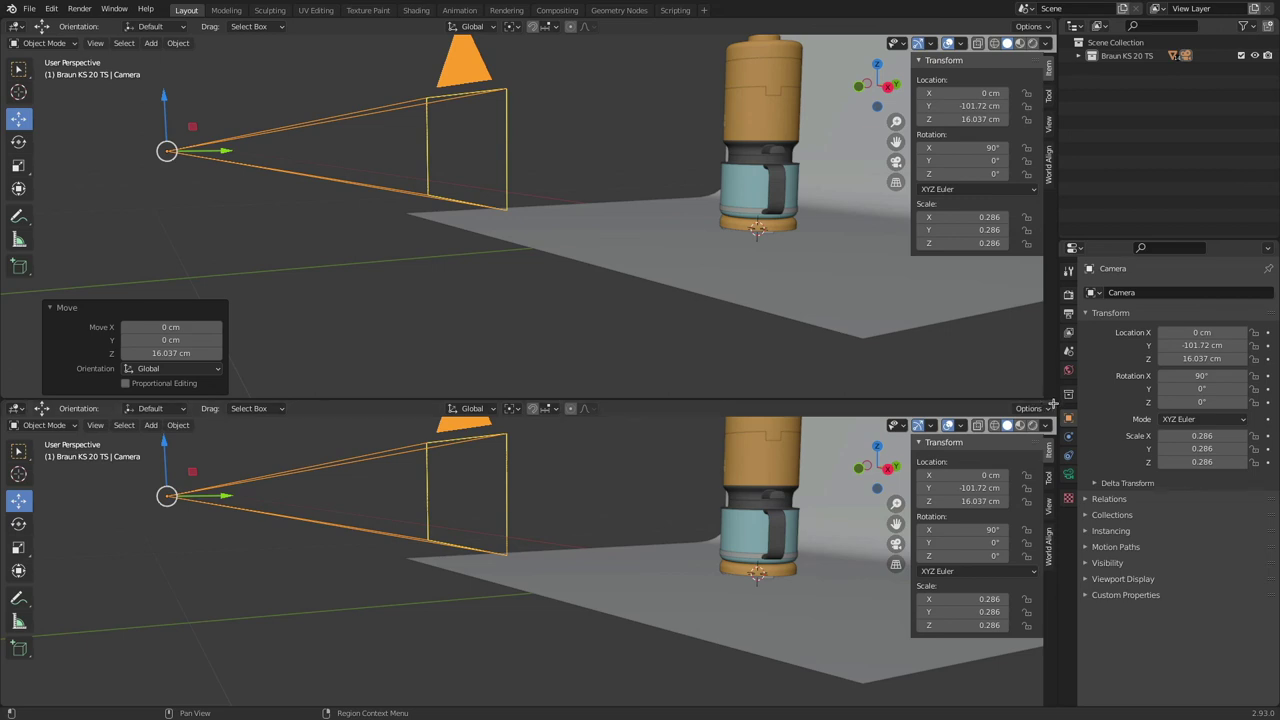
Step: Divide the top area into left and right views, merging away extra splits
{"action": "left_click_drag", "start_coordinate": [1055, 20], "coordinate": [506, 172]}
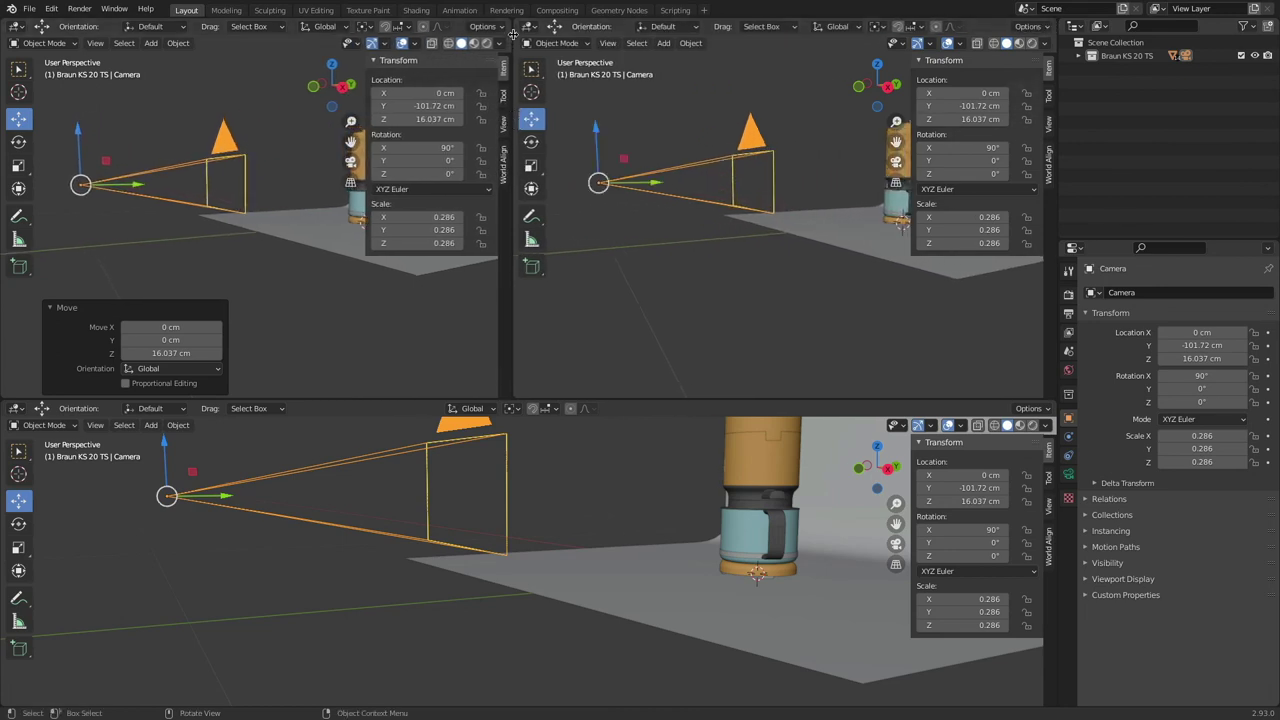
{"action": "left_click_drag", "start_coordinate": [517, 25], "coordinate": [603, 252]}
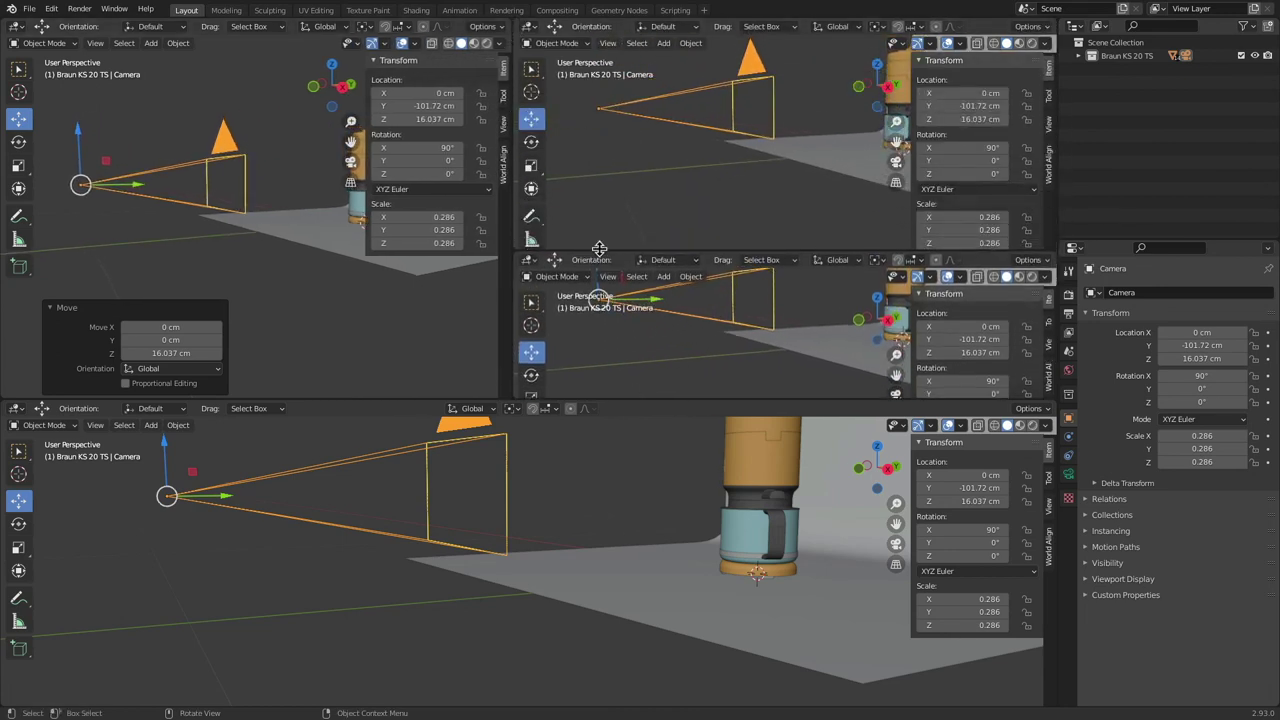
{"action": "right_click", "coordinate": [680, 252]}
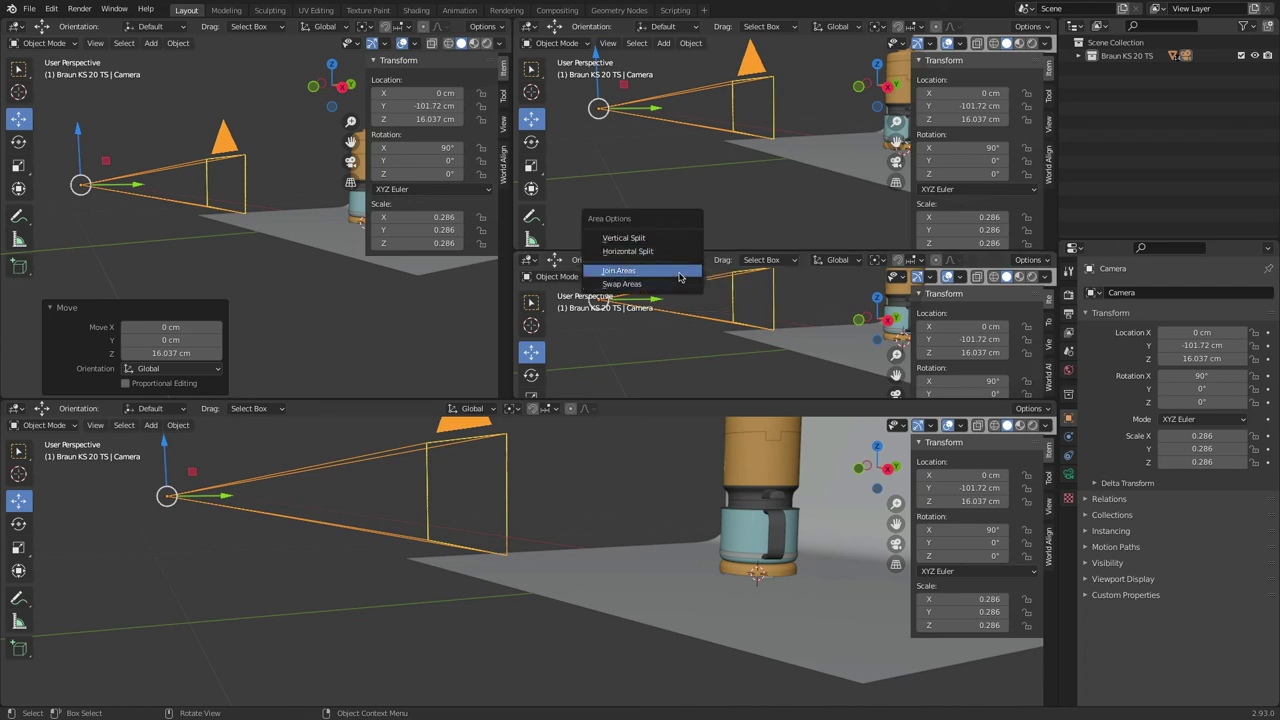
{"action": "key", "text": "Escape"}
{"action": "right_click", "coordinate": [657, 252]}
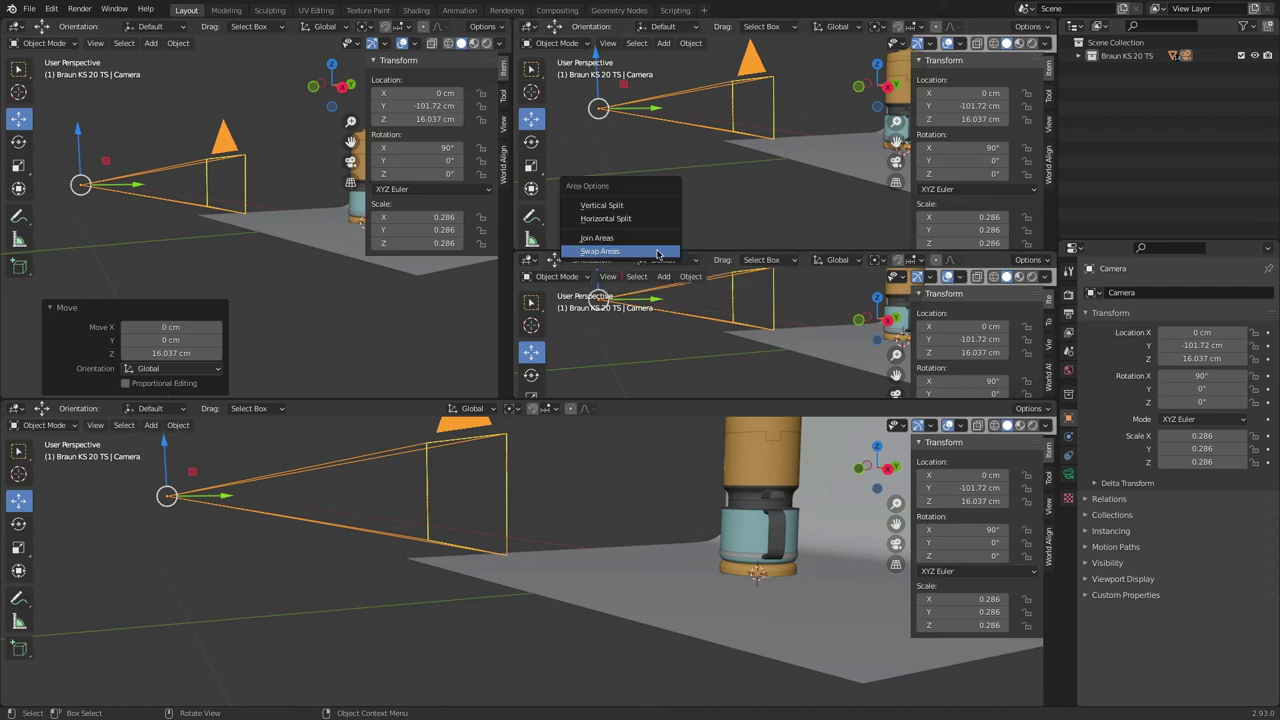
{"action": "left_click", "coordinate": [620, 238]}
{"action": "left_click", "coordinate": [663, 180]}
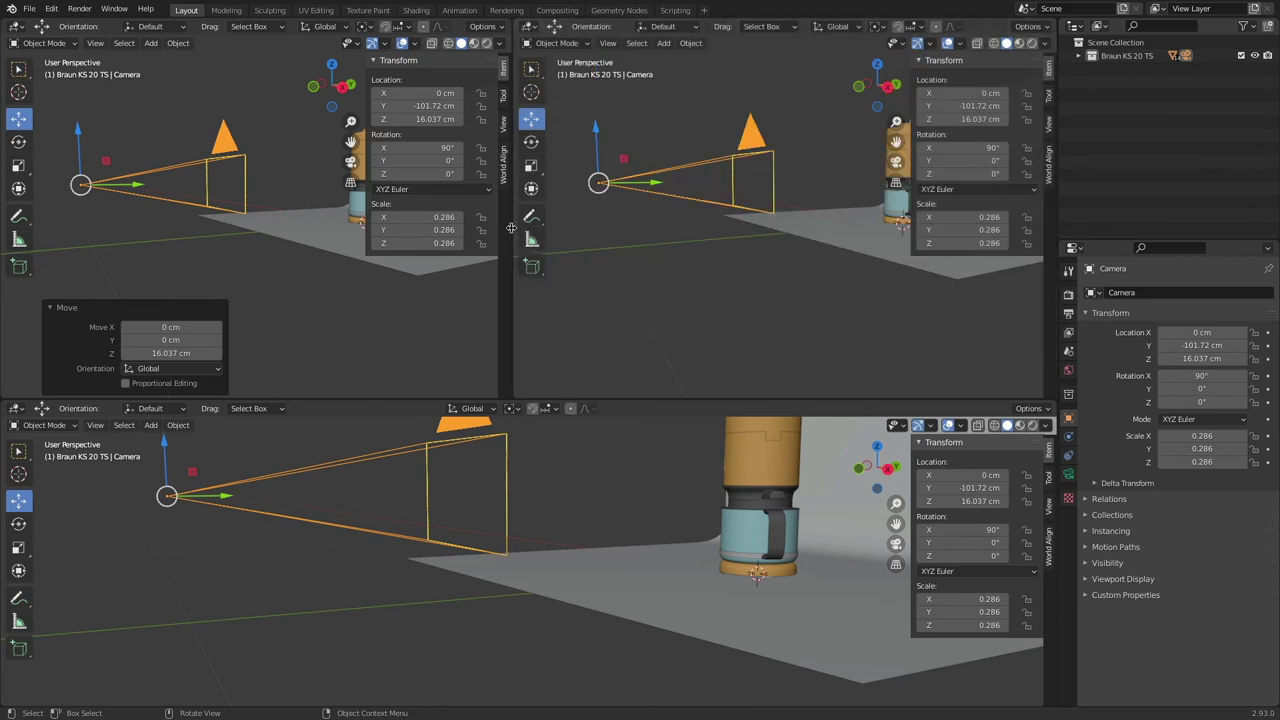
{"action": "right_click", "coordinate": [511, 228]}
{"action": "left_click", "coordinate": [508, 229]}
{"action": "left_click", "coordinate": [624, 158]}
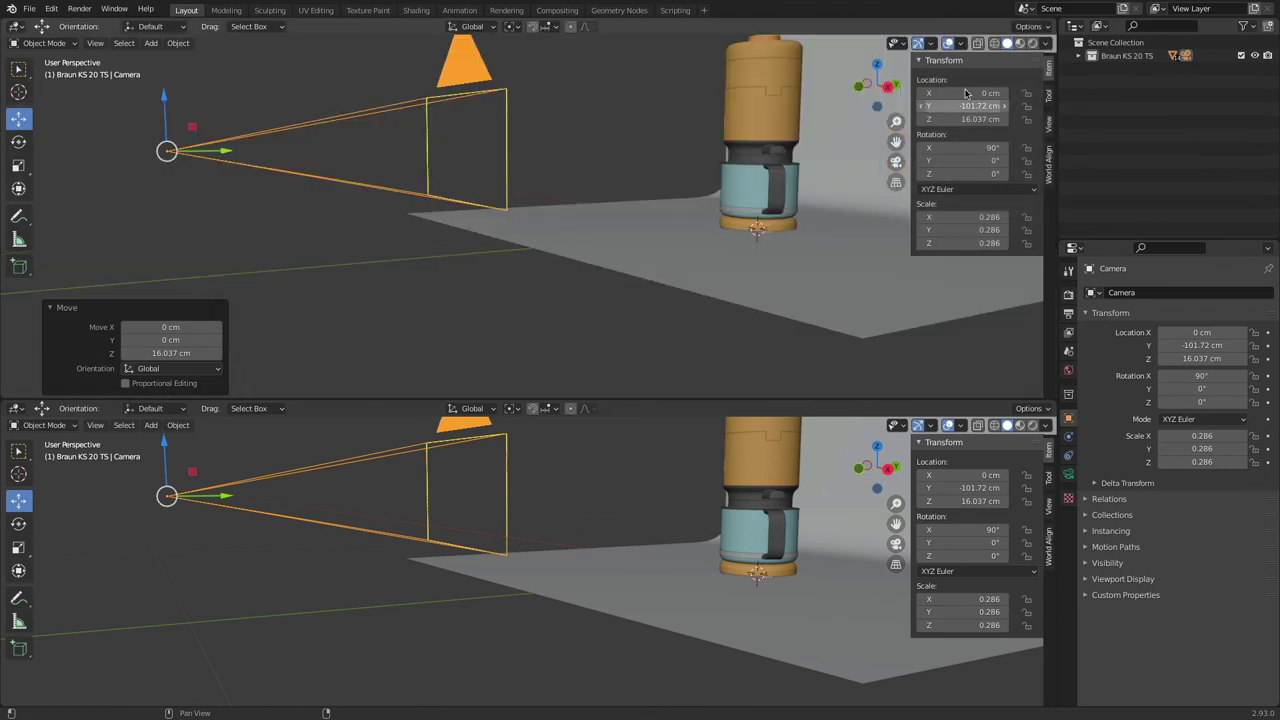
{"action": "right_click", "coordinate": [1050, 38]}
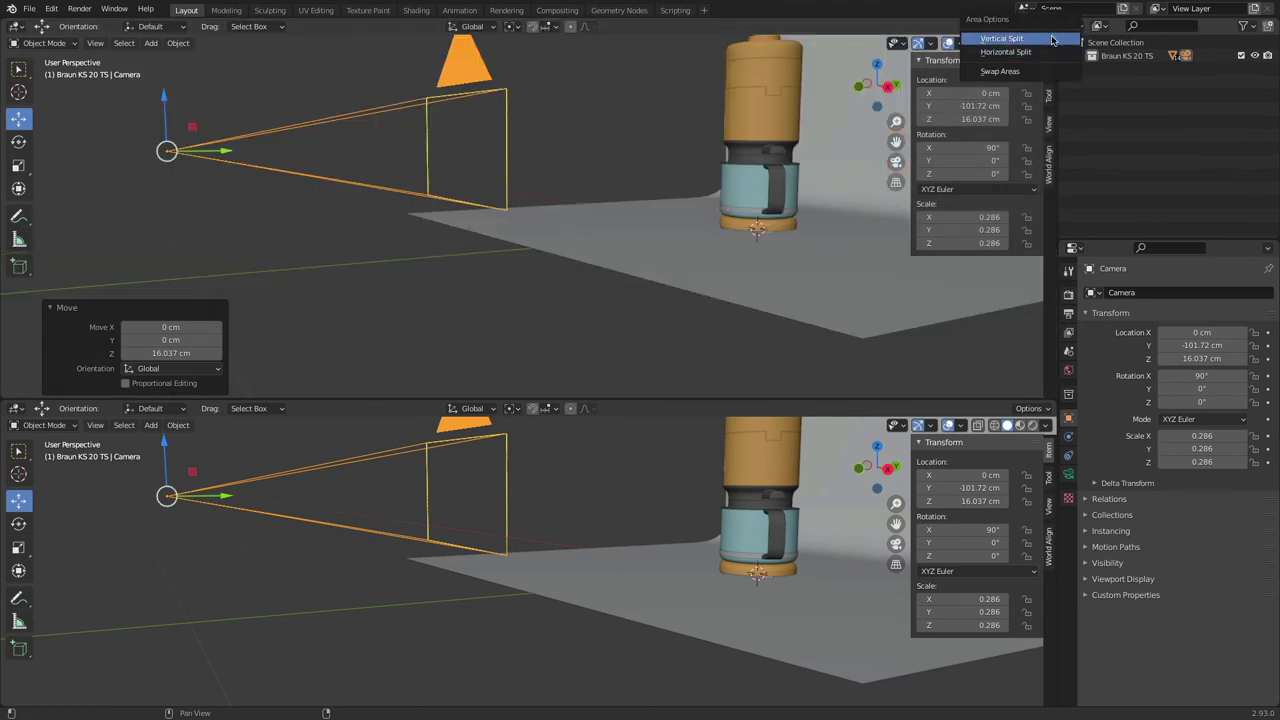
{"action": "left_click", "coordinate": [1051, 38]}
{"action": "left_click", "coordinate": [540, 80]}
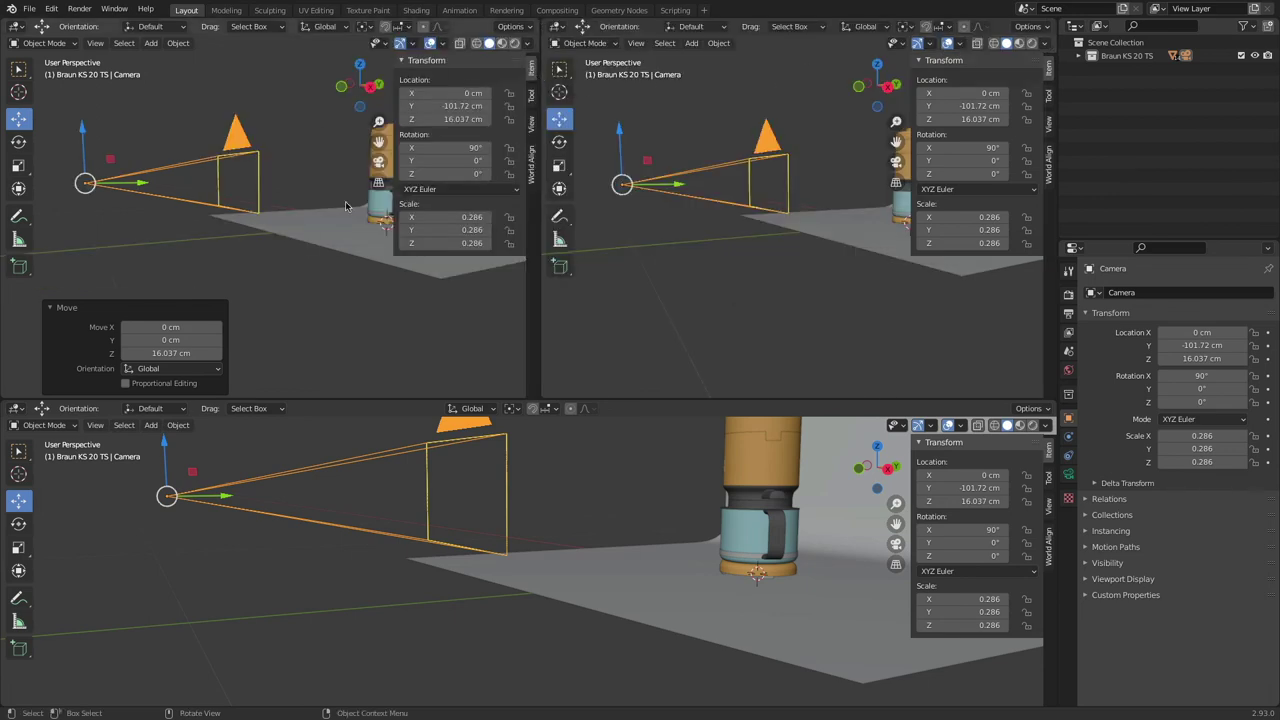
Step: Set the top-left view to camera view with sidebar, toolbar and last-operation panel hidden
{"action": "left_click", "coordinate": [379, 163]}
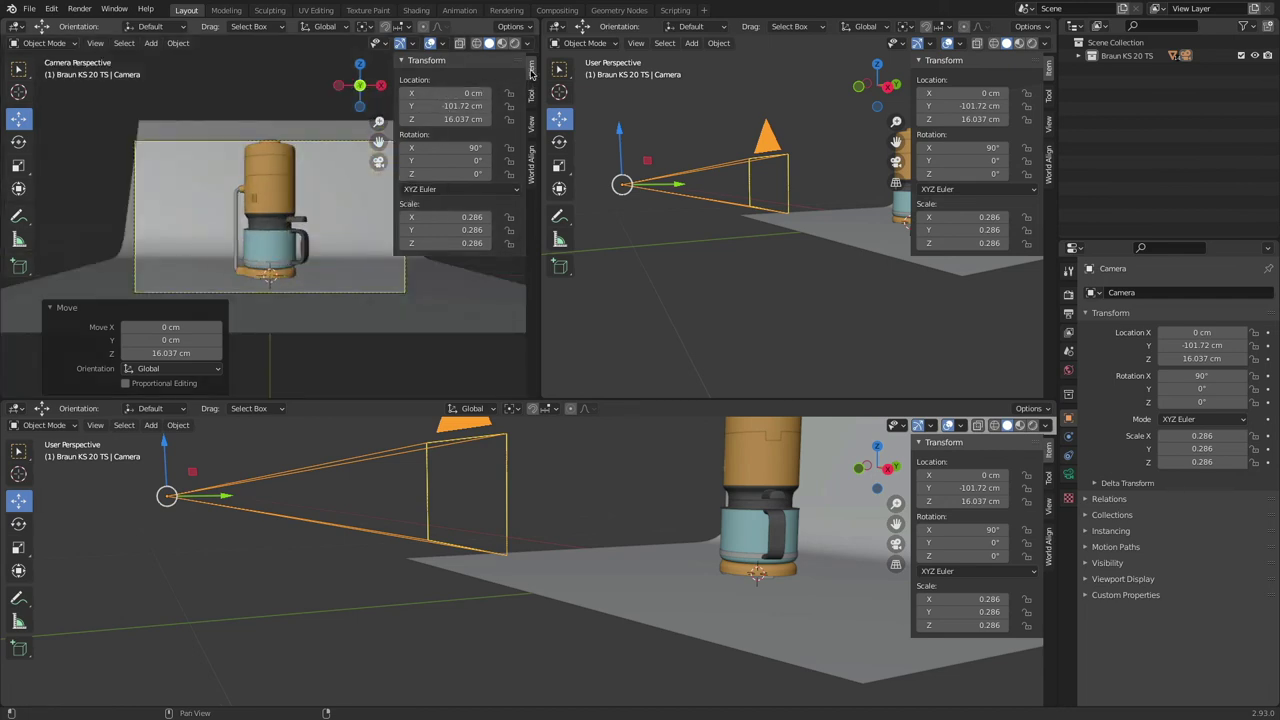
{"action": "key", "text": "n"}
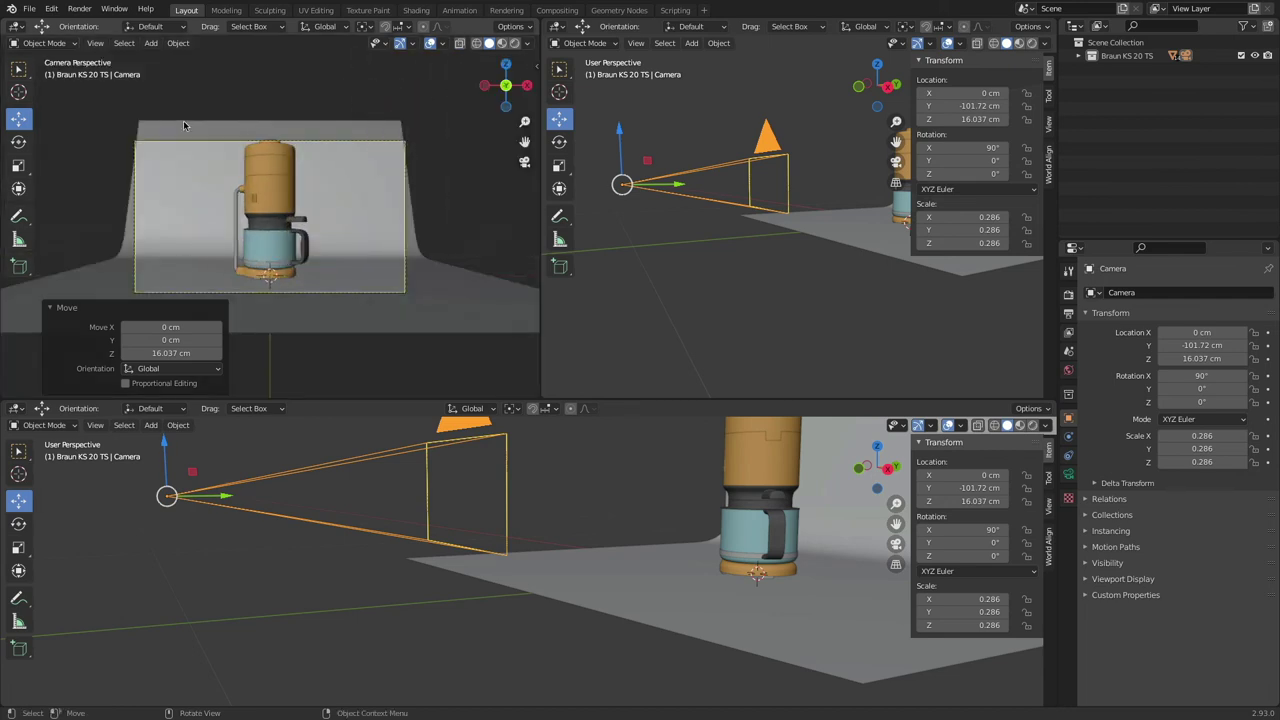
{"action": "key", "text": "t"}
{"action": "left_click", "coordinate": [12, 309]}
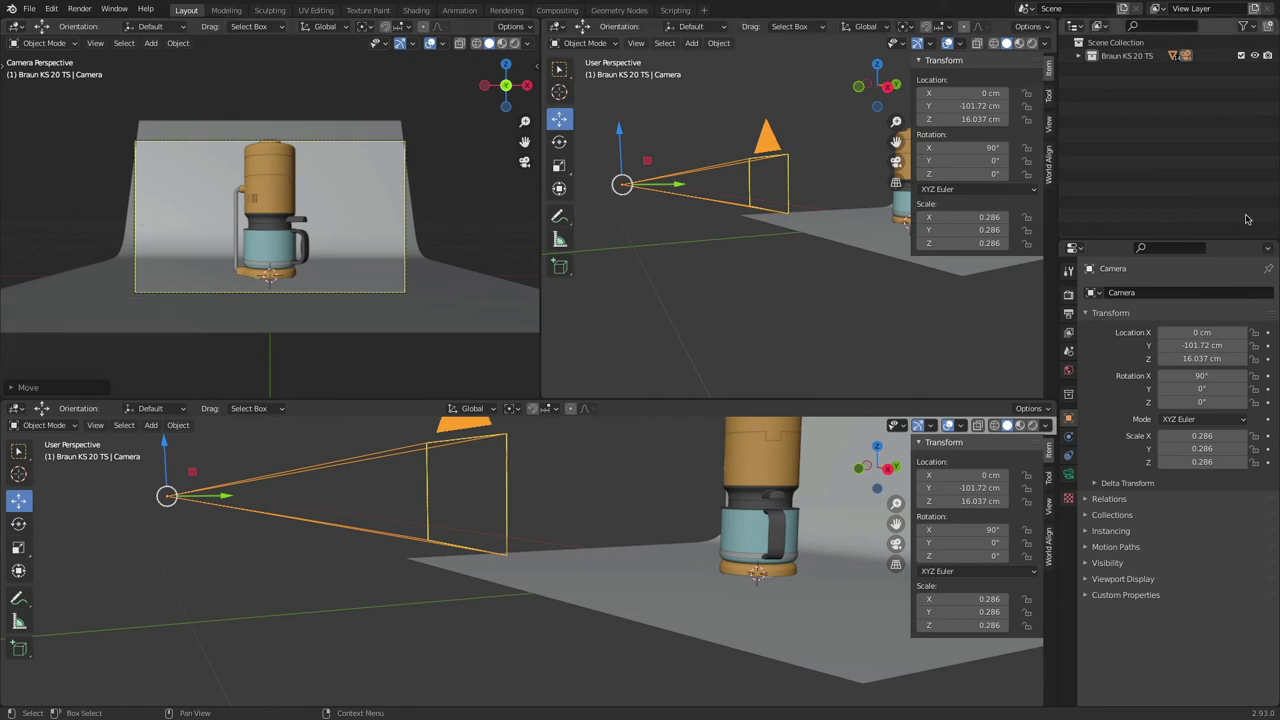
{"action": "left_click", "coordinate": [1068, 294]}
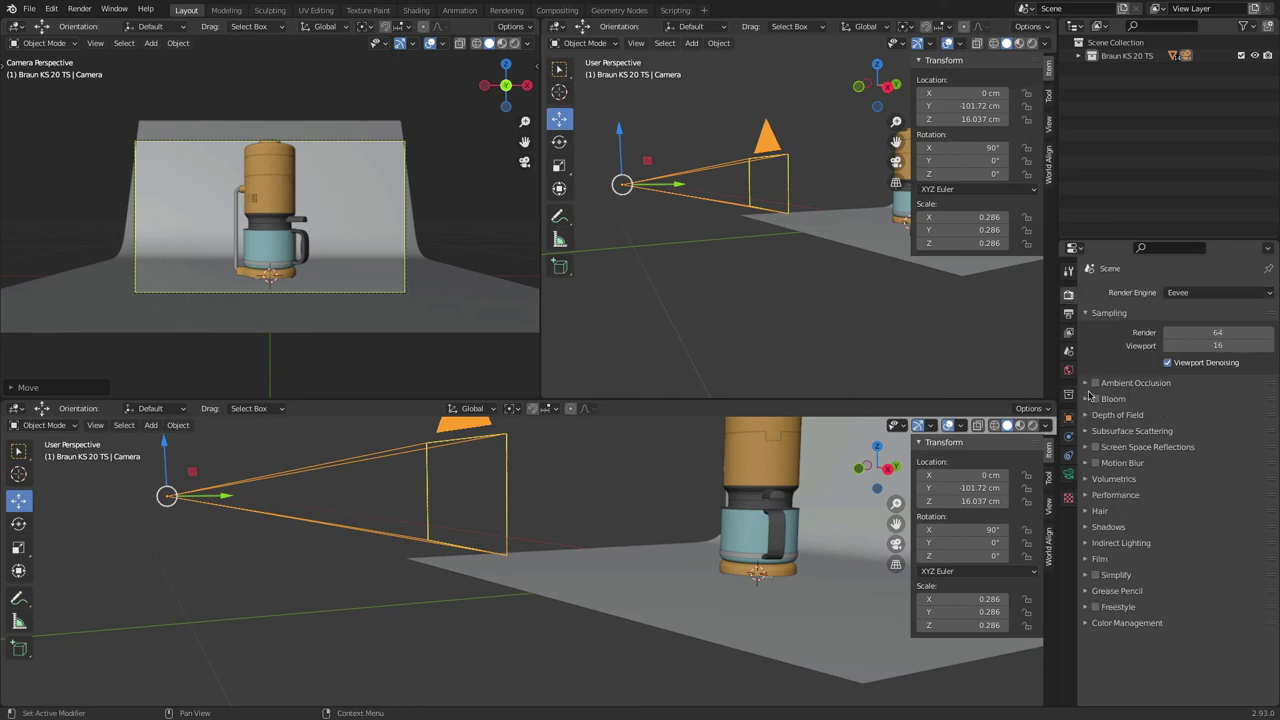
{"action": "left_click", "coordinate": [1068, 313]}
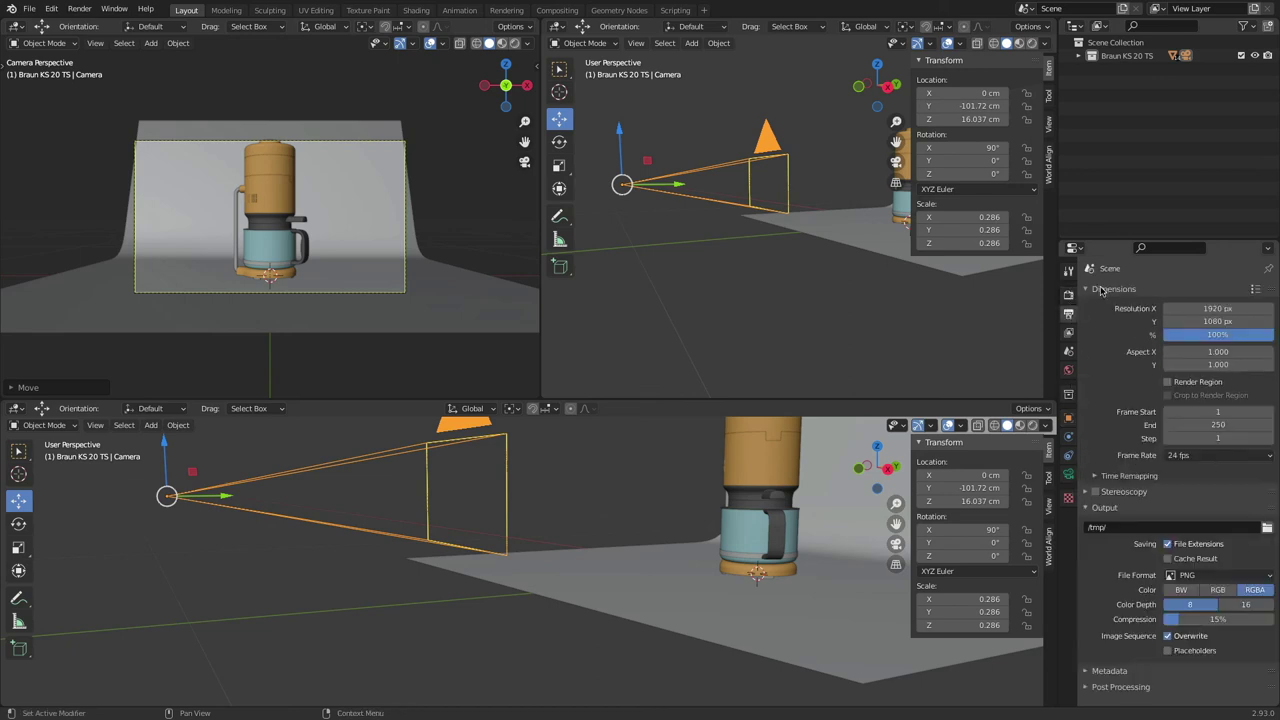
Step: Set the render resolution, trying 1000 × 600 and 600 × 1000 before settling on 700 × 1000
{"action": "left_click", "coordinate": [1268, 309]}
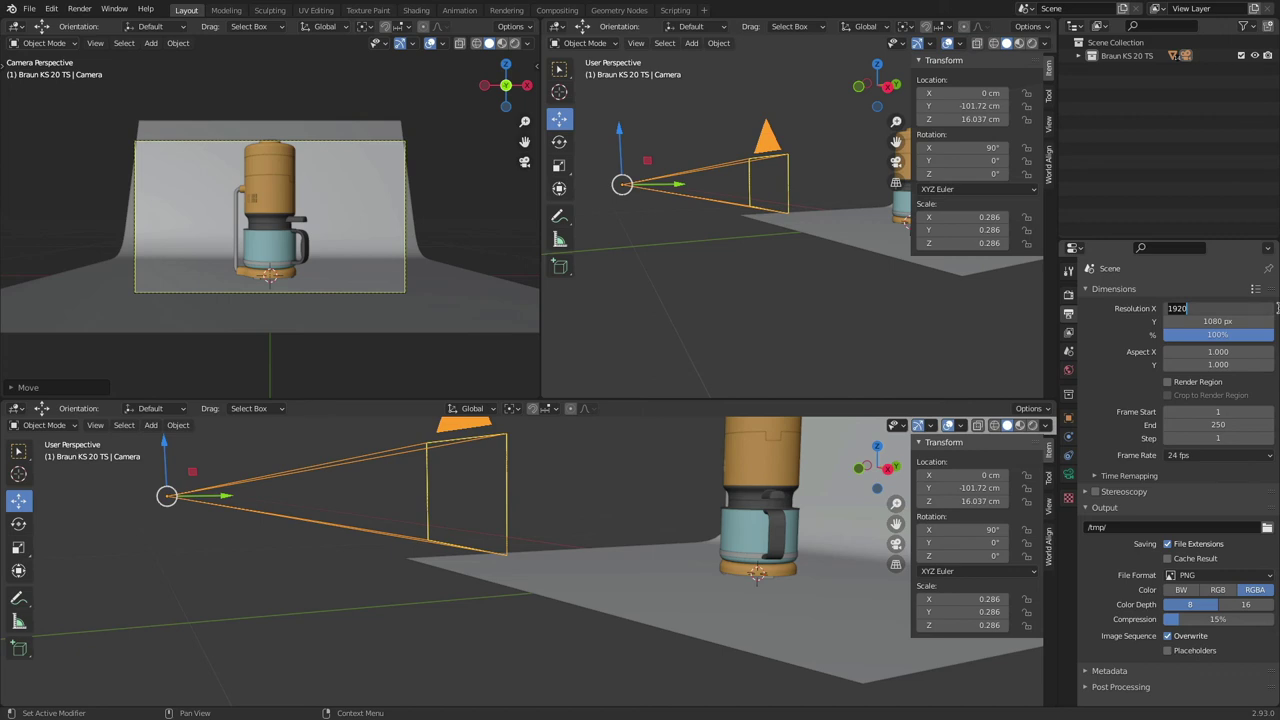
{"action": "type", "text": "1"}
{"action": "key", "text": "Tab"}
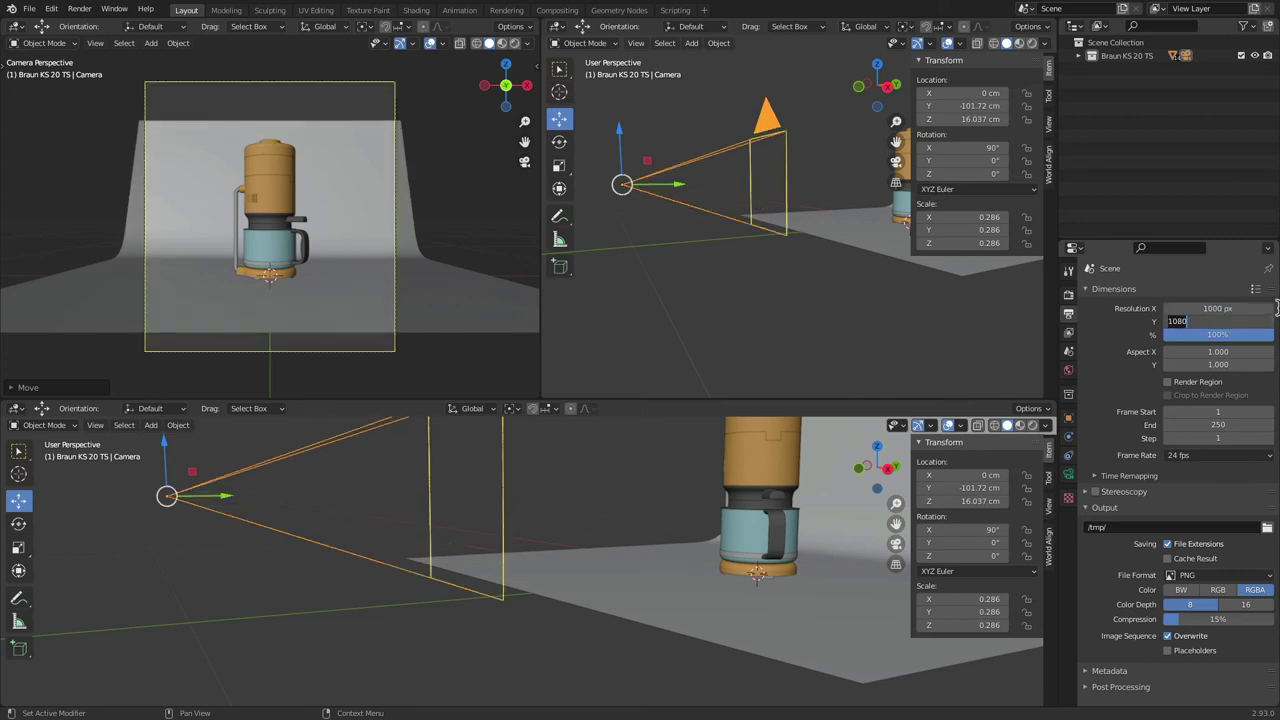
{"action": "type", "text": "60"}
{"action": "key", "text": "Return"}
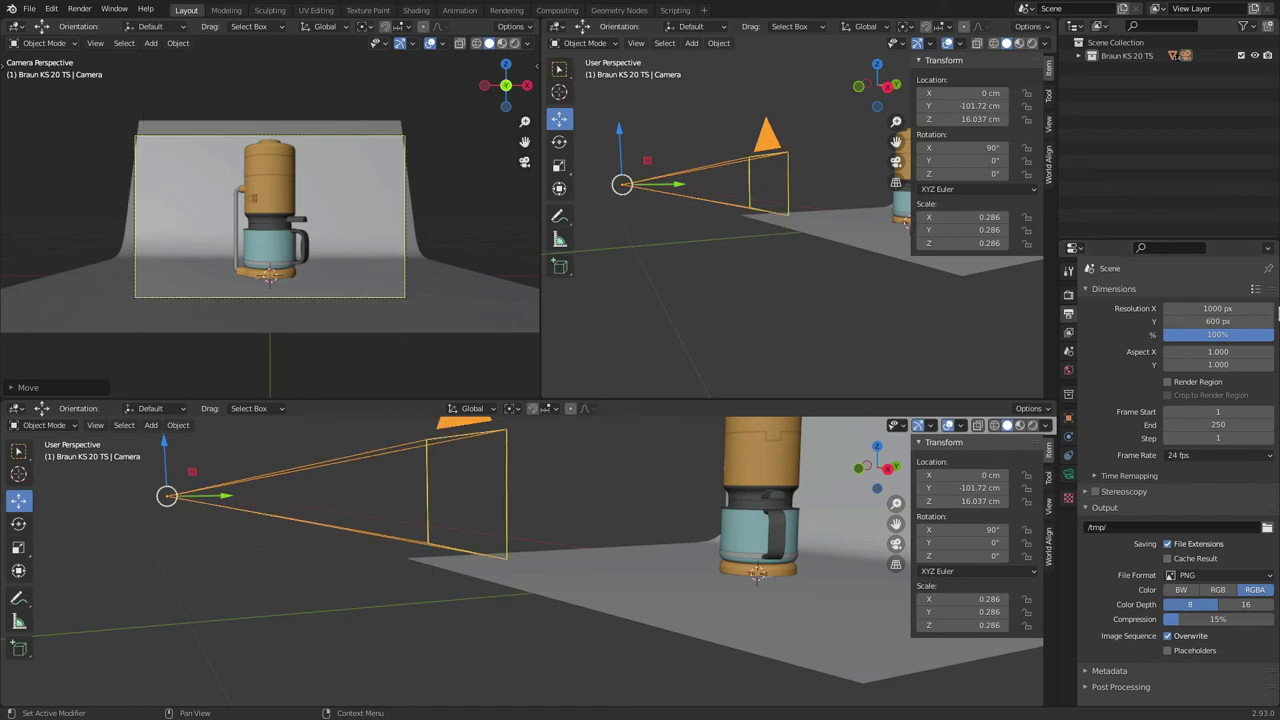
{"action": "left_click", "coordinate": [1234, 308]}
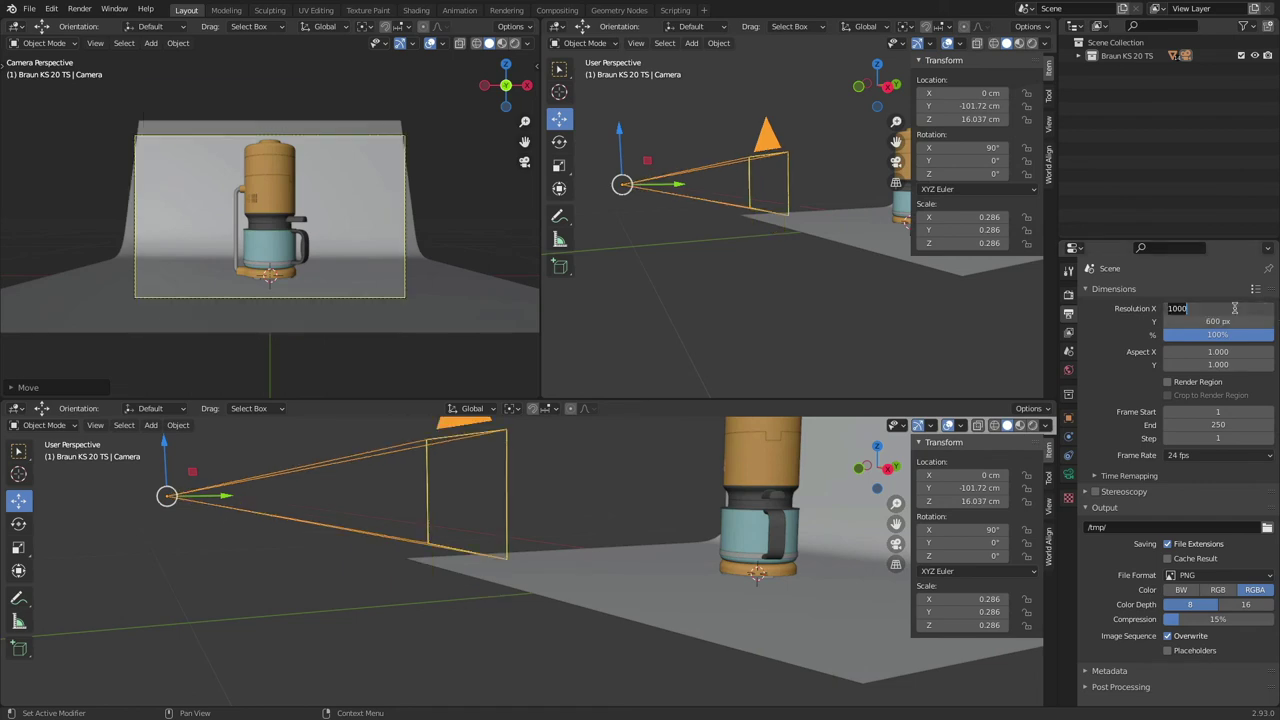
{"action": "type", "text": "600"}
{"action": "key", "text": "Tab"}
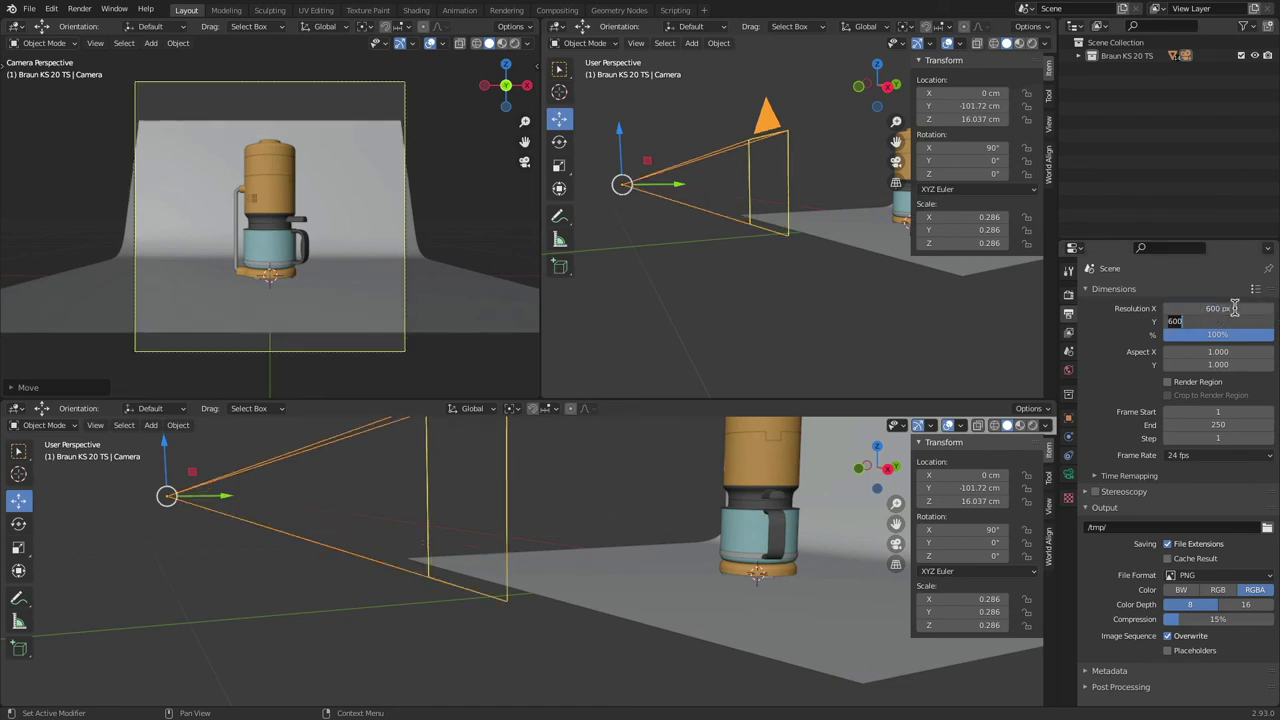
{"action": "type", "text": "1000"}
{"action": "key", "text": "Return"}
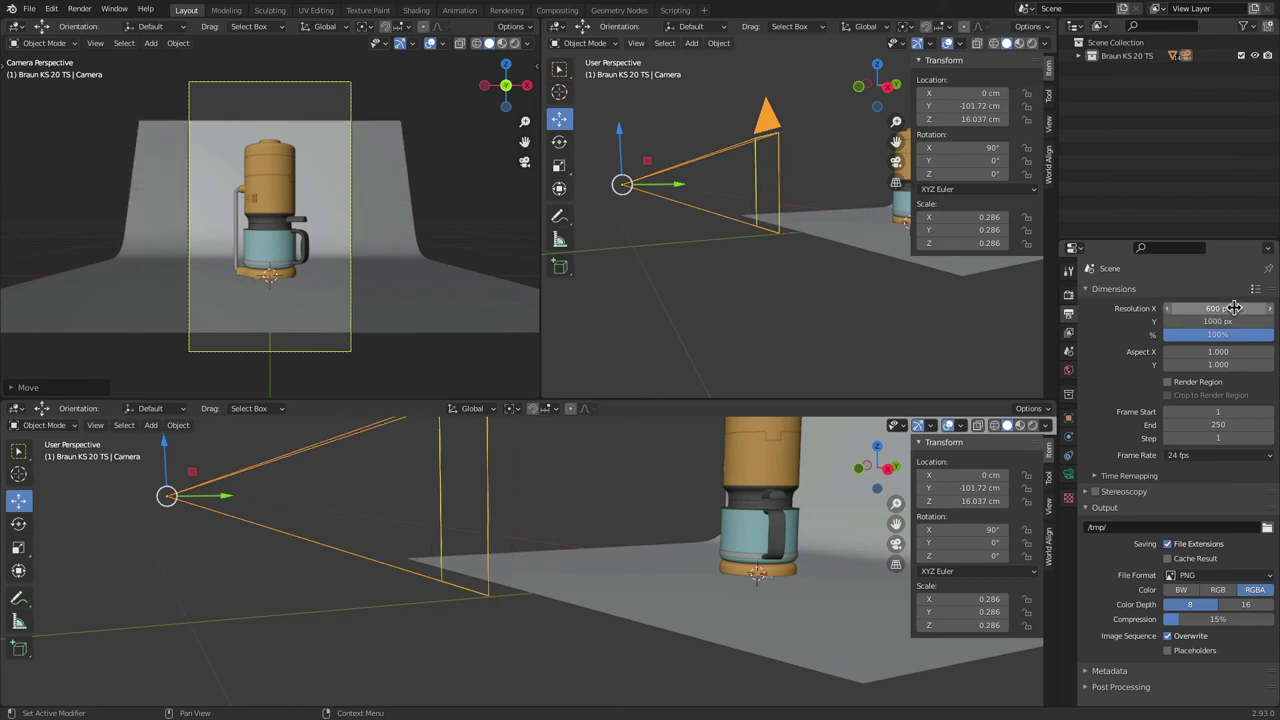
{"action": "left_click", "coordinate": [1233, 310]}
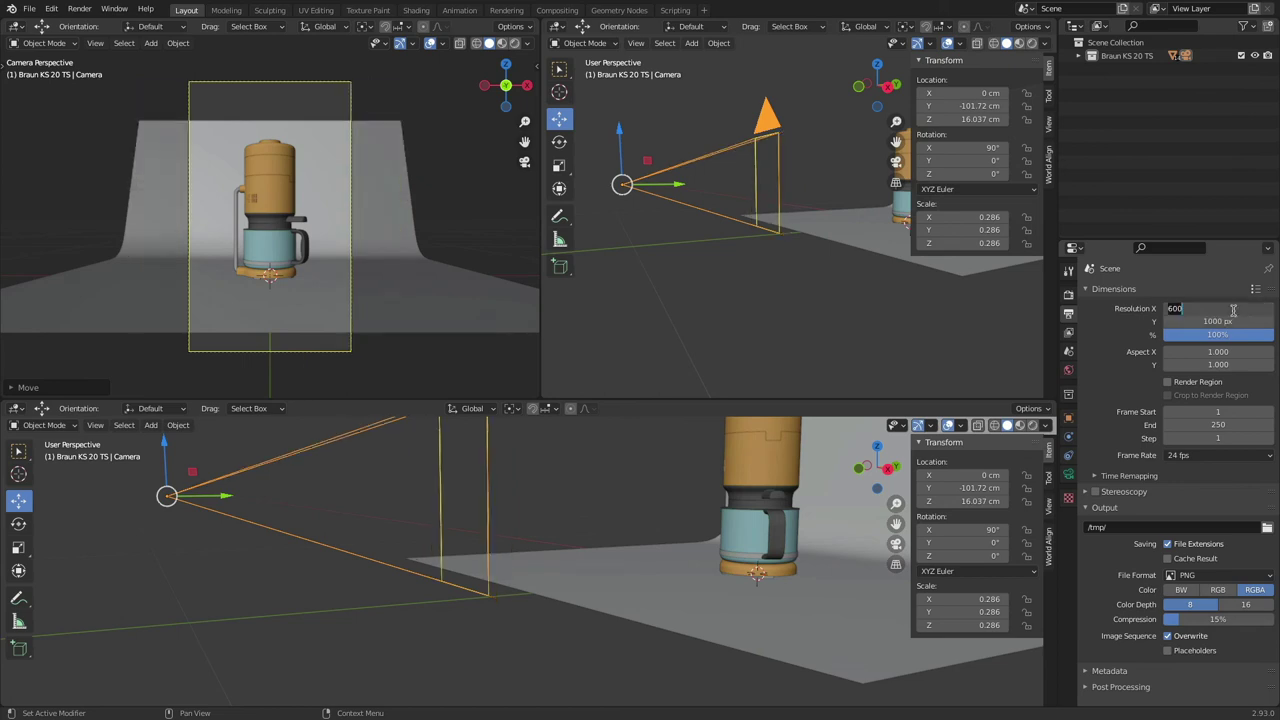
{"action": "type", "text": "7"}
{"action": "key", "text": "Return"}
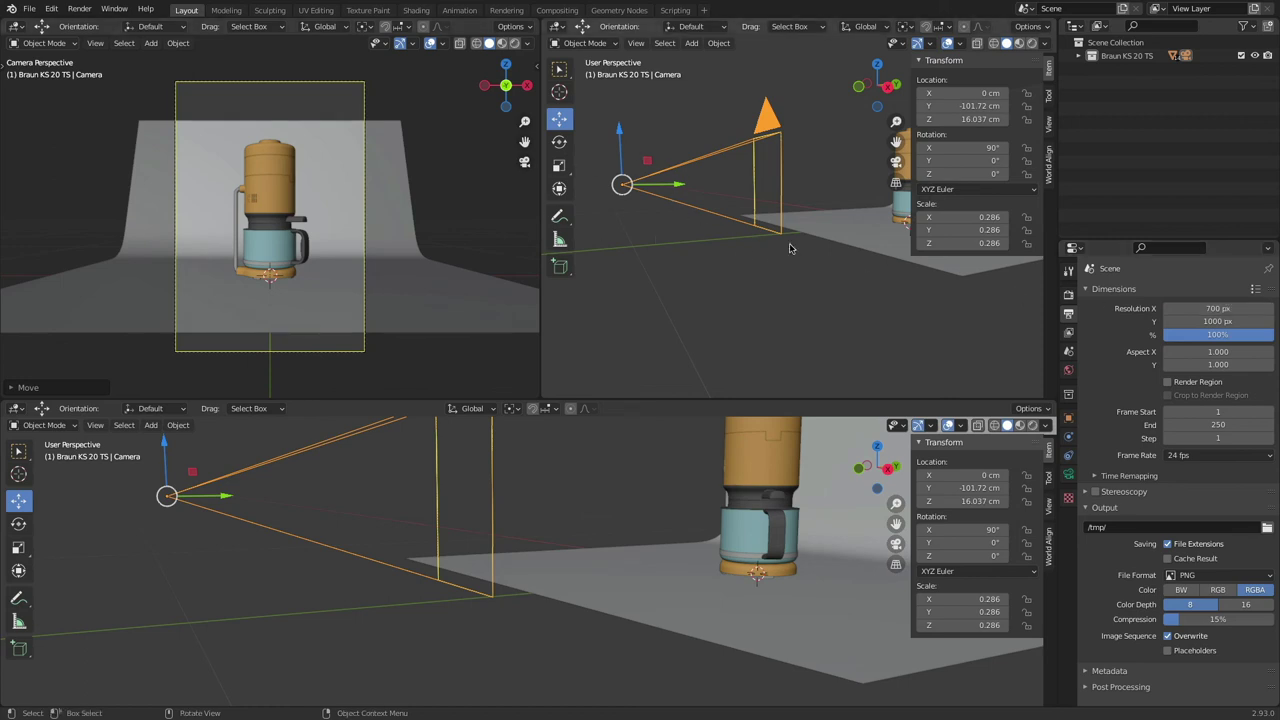
Step: In the top-right view, switch to Right Orthographic and raise the camera to Z 40.319 cm
{"action": "scroll", "coordinate": [341, 487], "scroll_direction": "down", "scroll_amount": 4}
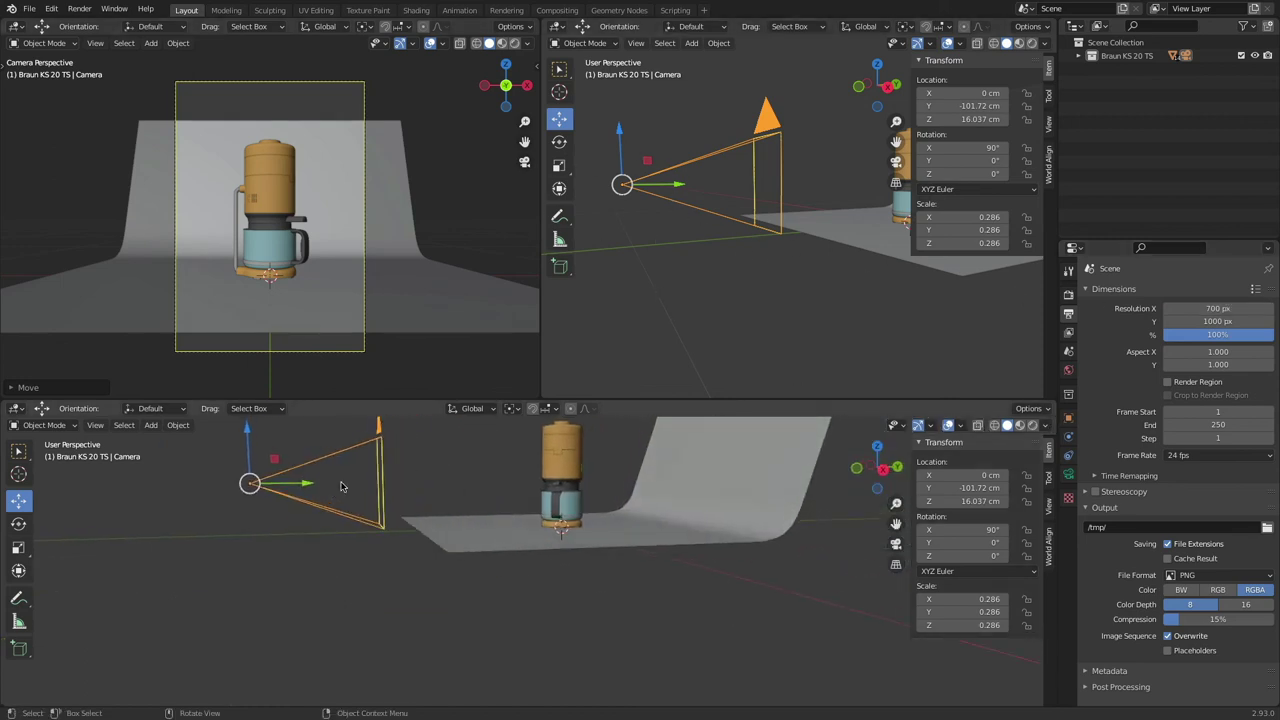
{"action": "middle_click_drag", "start_coordinate": [686, 229], "coordinate": [650, 245]}
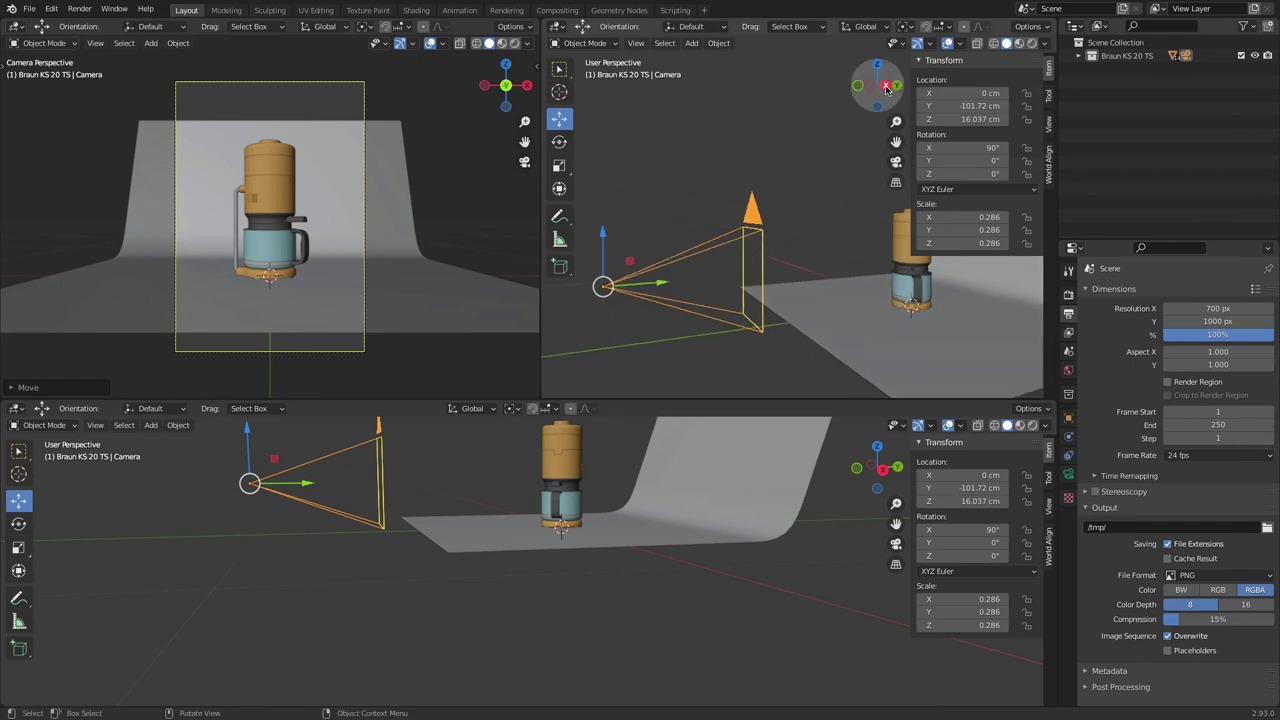
{"action": "left_click", "coordinate": [885, 88]}
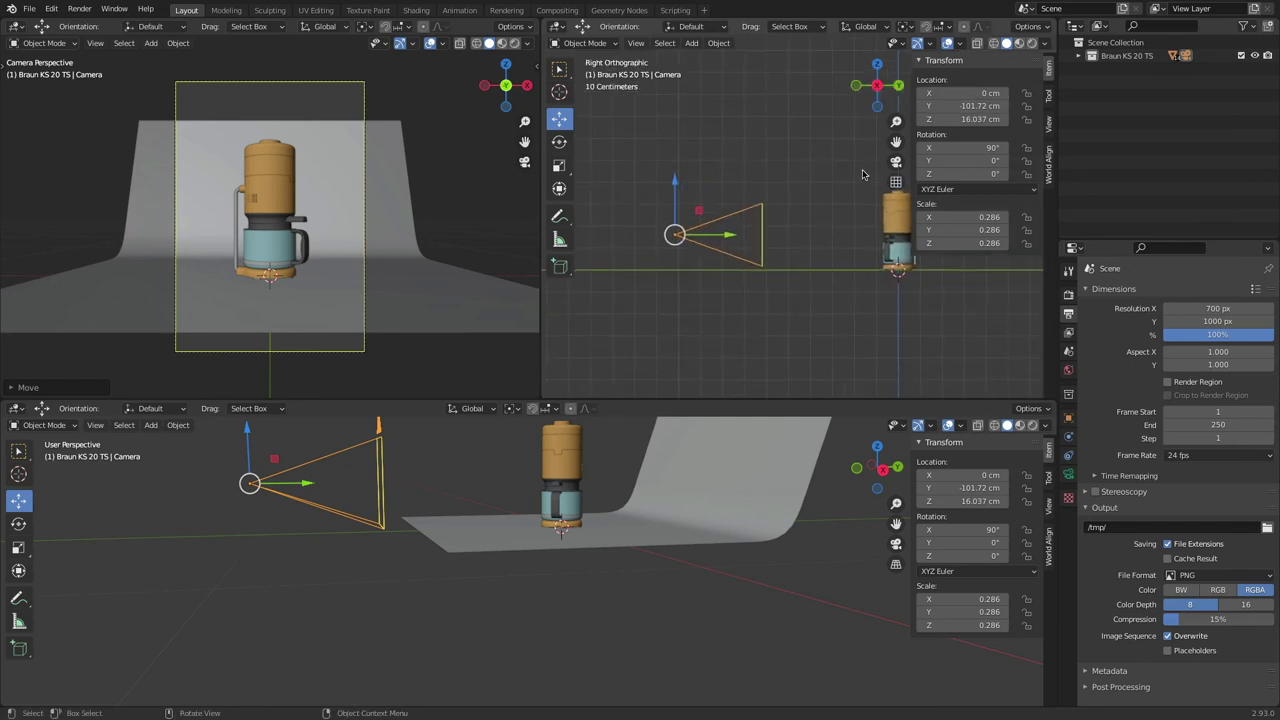
{"action": "key", "text": "n"}
{"action": "key", "text": "g"}
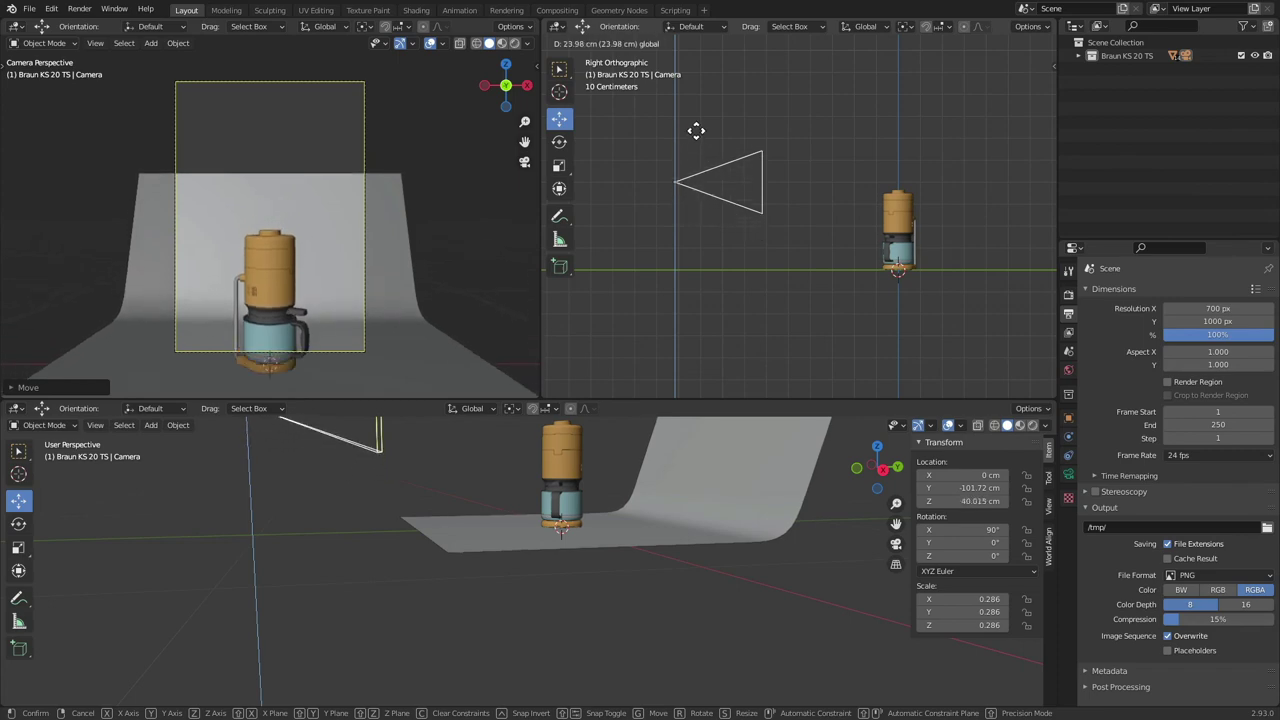
{"action": "left_click", "coordinate": [690, 128]}
{"action": "key", "text": "super+Tab"}
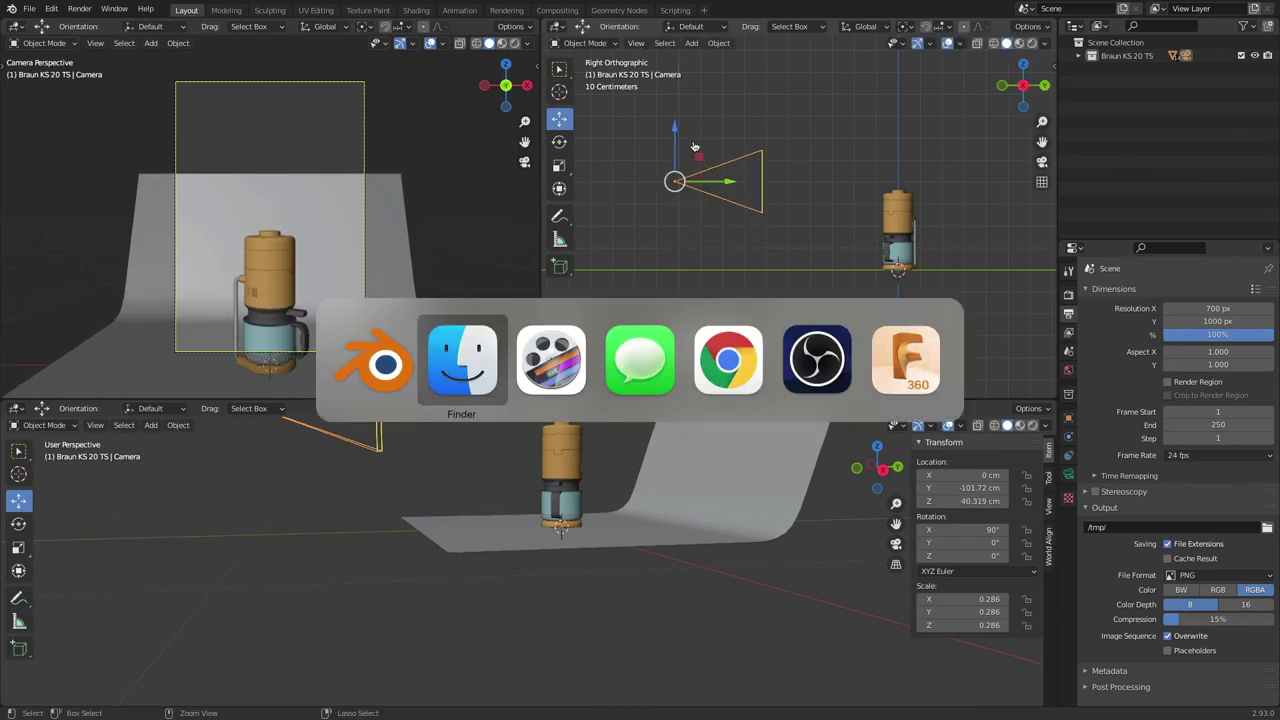
Step: Quick Look the Render Targest.jpg reference in Finder, then return to Blender
{"action": "left_click", "coordinate": [450, 356]}
{"action": "left_click", "coordinate": [600, 122]}
{"action": "key", "text": "space"}
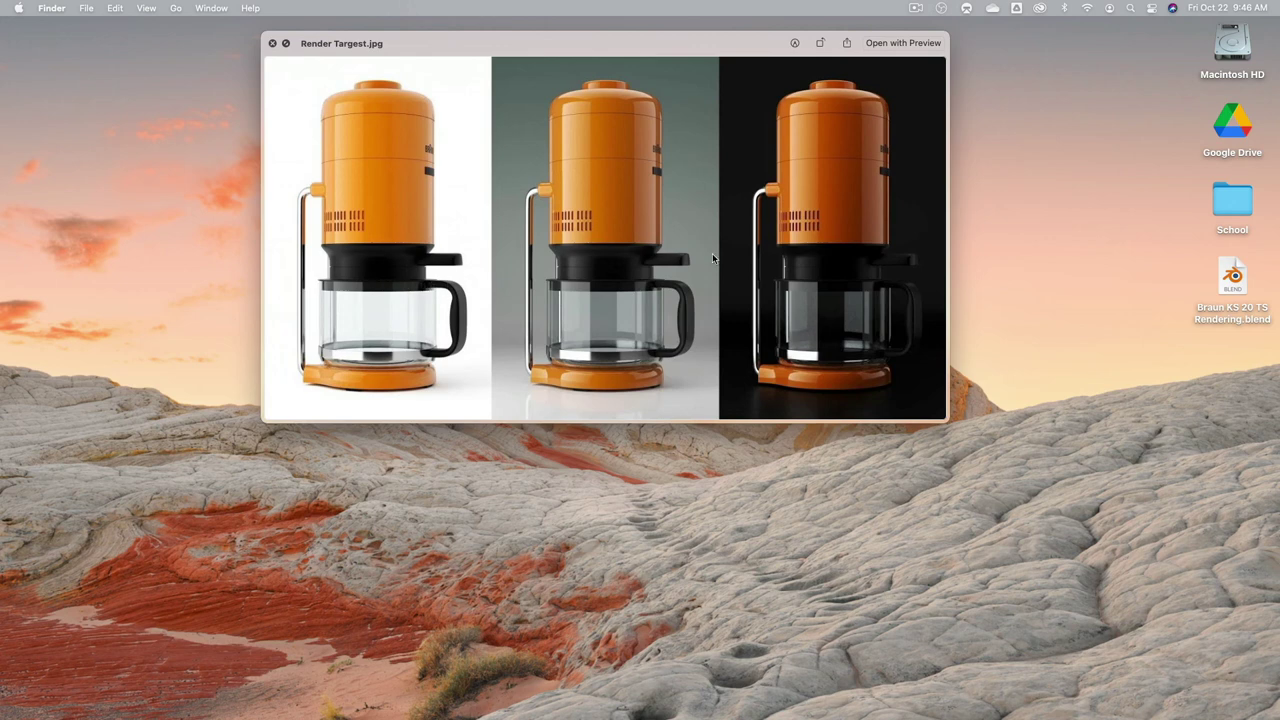
{"action": "key", "text": "super+Tab"}
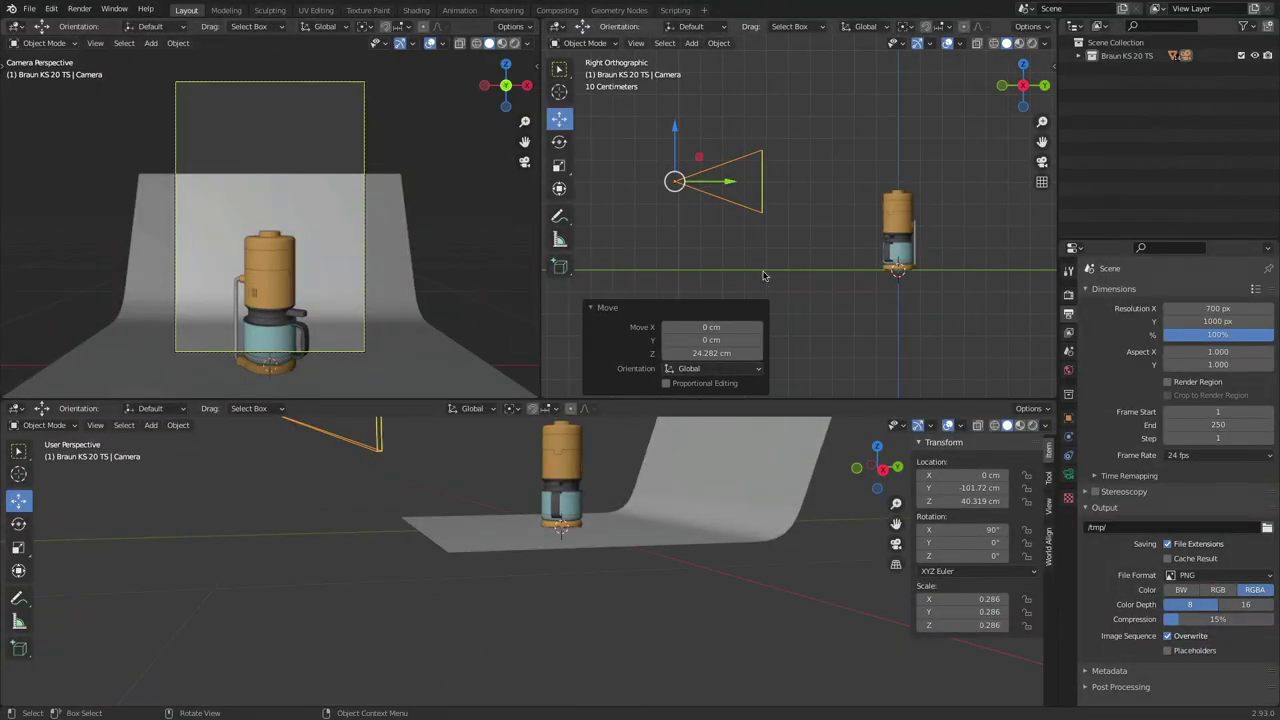
Step: Reset the camera's lens Shift Y to 0
{"action": "left_click_drag", "start_coordinate": [678, 131], "coordinate": [679, 112]}
{"action": "left_click", "coordinate": [1068, 474]}
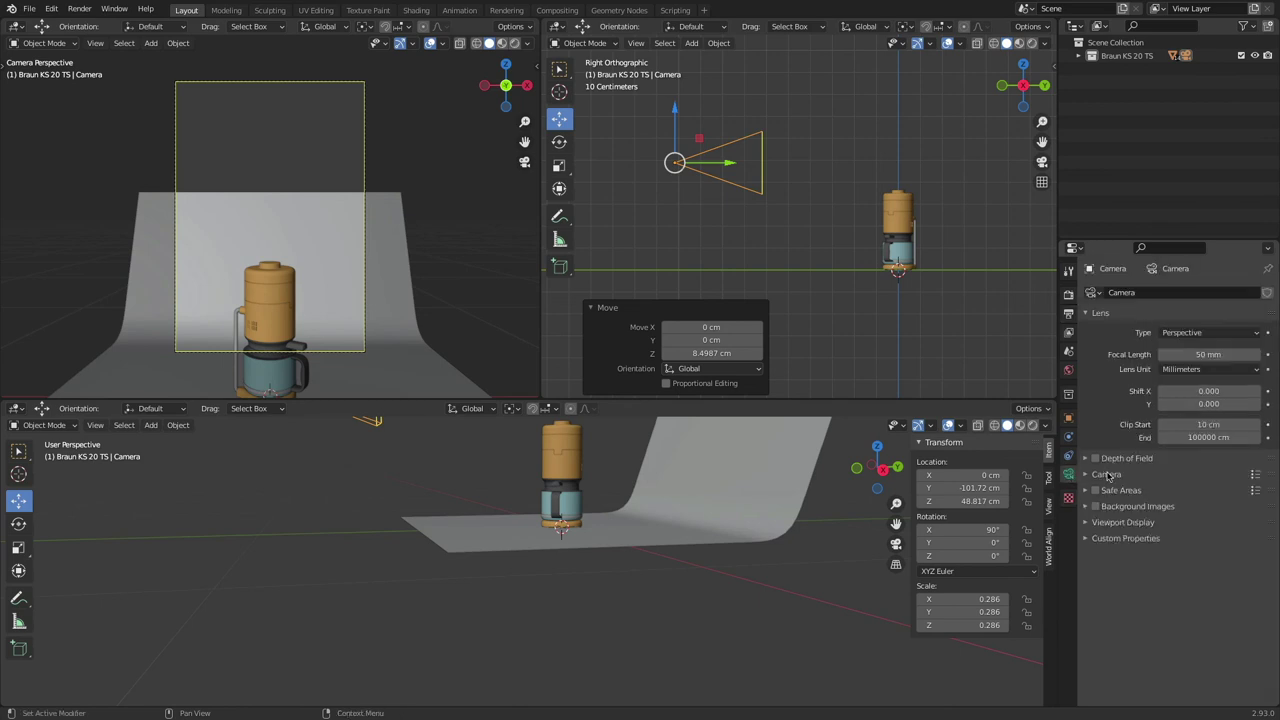
{"action": "left_click_drag", "start_coordinate": [1208, 403], "coordinate": [1168, 403]}
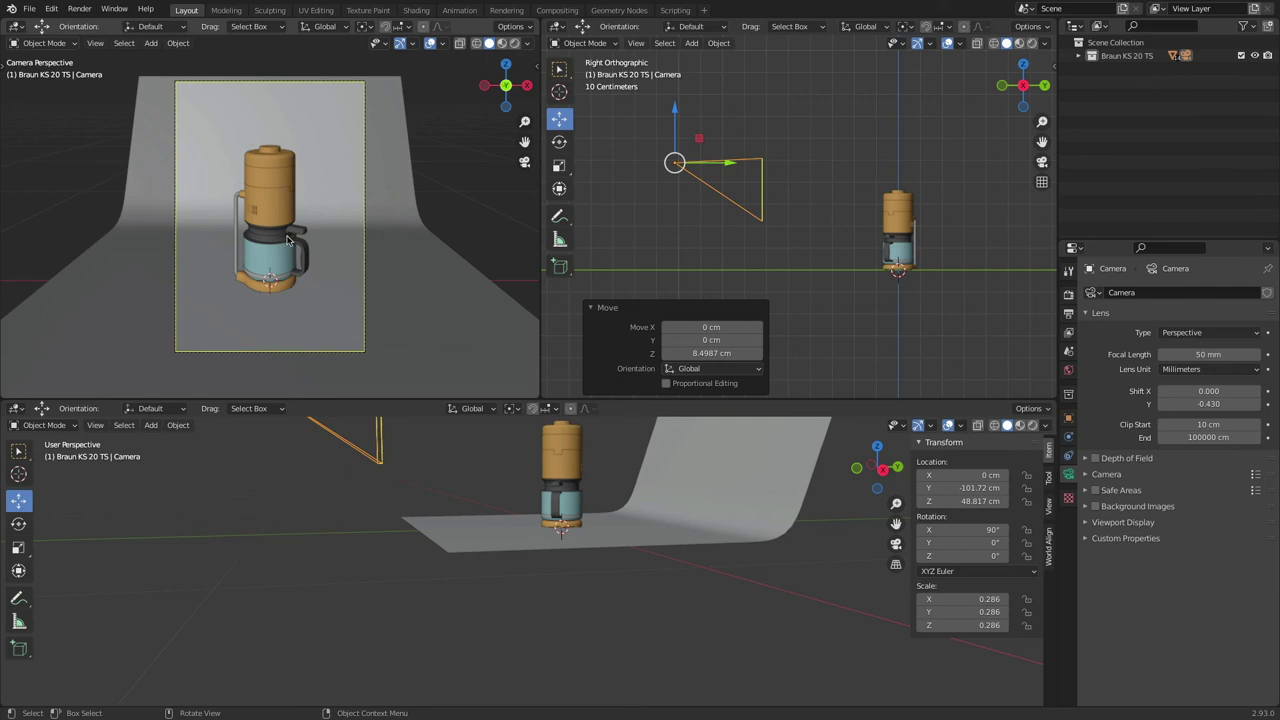
{"action": "double_click", "coordinate": [1210, 404]}
{"action": "type", "text": "0"}
{"action": "key", "text": "Return"}
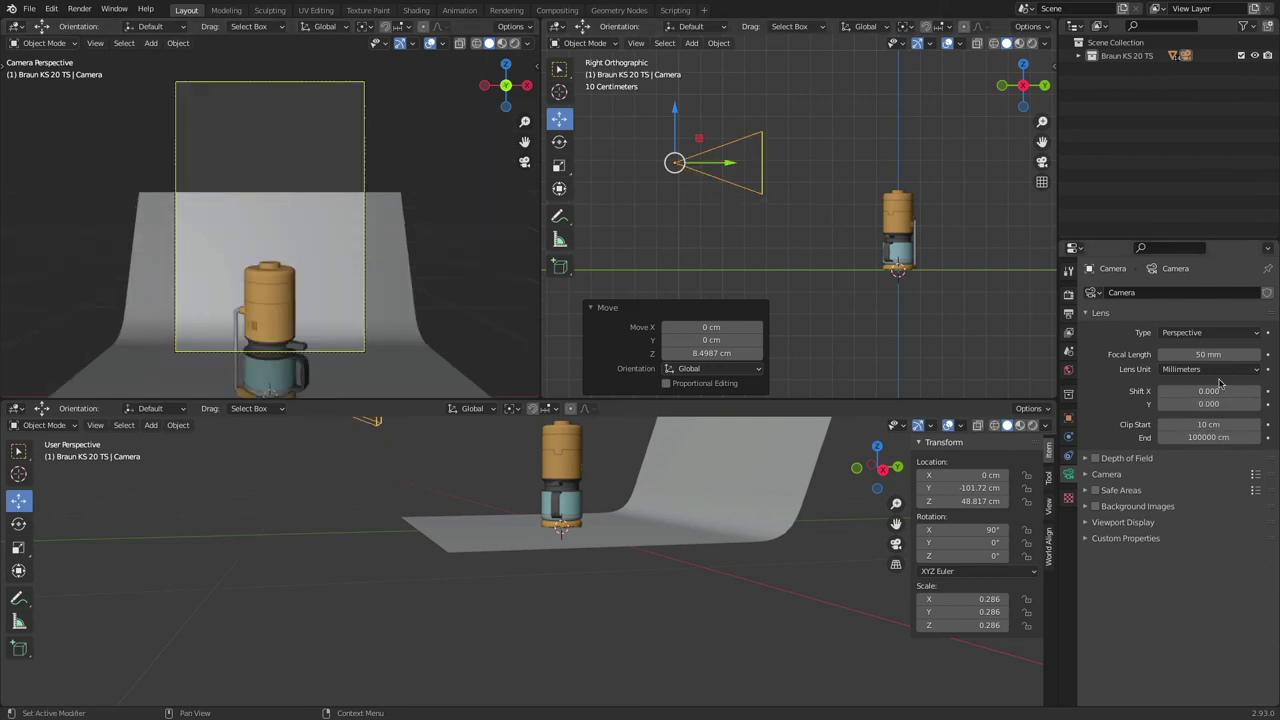
Step: Lower the camera and move it along the Y axis
{"action": "left_click_drag", "start_coordinate": [675, 109], "coordinate": [674, 181]}
{"action": "key", "text": "g"}
{"action": "key", "text": "y"}
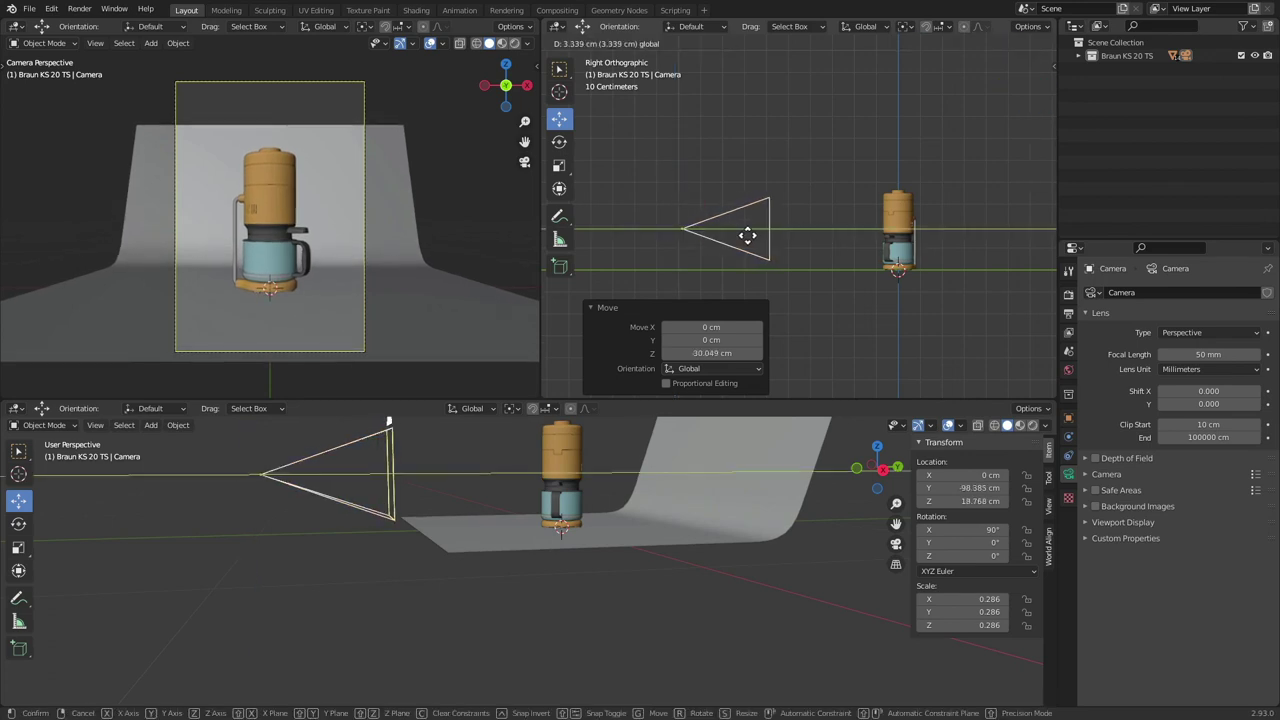
{"action": "left_click", "coordinate": [785, 235]}
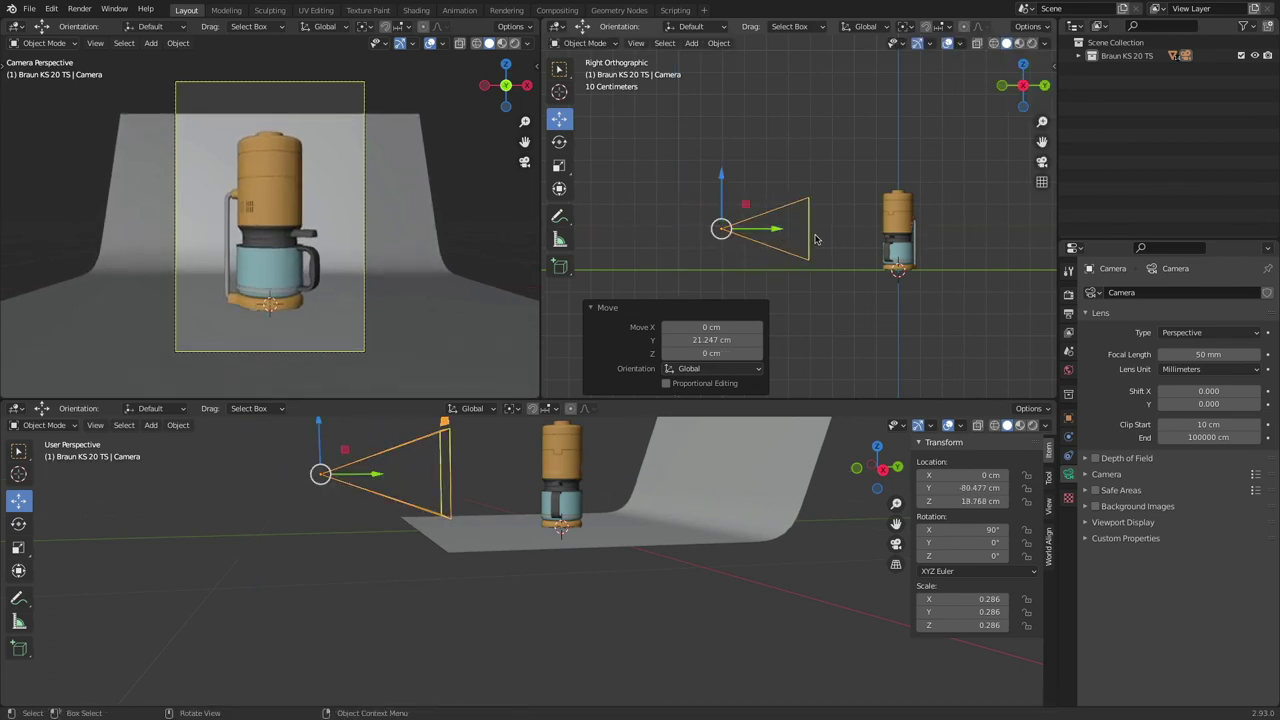
{"action": "mouse_move", "coordinate": [784, 230]}
{"action": "left_mouse_down"}
{"action": "mouse_move", "coordinate": [813, 234]}
{"action": "mouse_move", "coordinate": [801, 234]}
{"action": "left_mouse_up"}
Step: Set focal length to 90, then 120 mm, pulling the camera back to about Y −148 cm
{"action": "double_click", "coordinate": [1197, 354]}
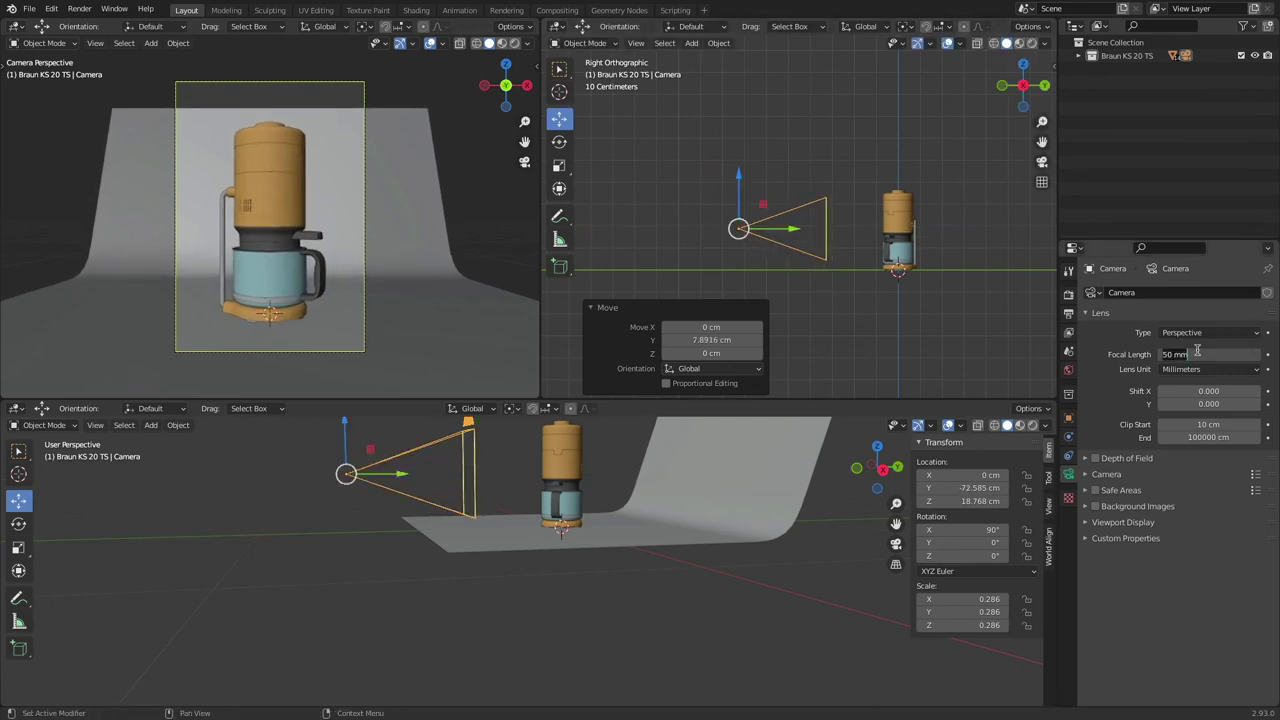
{"action": "type", "text": "90"}
{"action": "key", "text": "Return"}
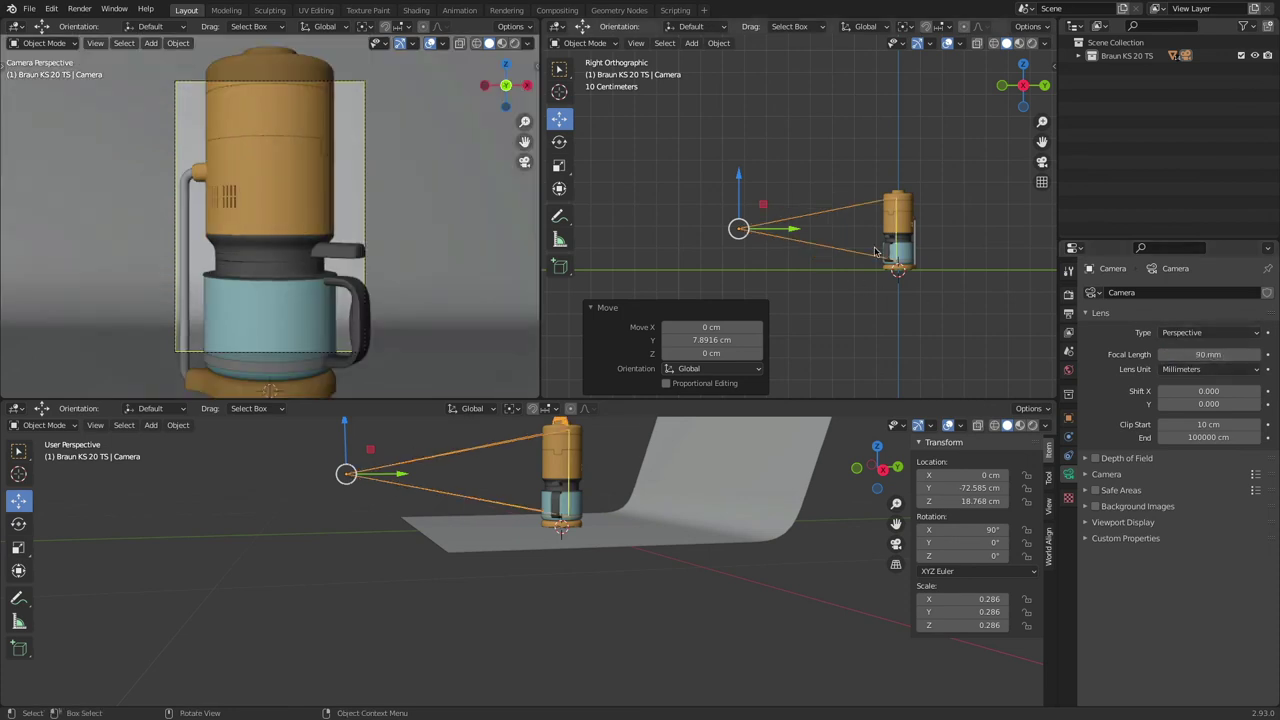
{"action": "left_click_drag", "start_coordinate": [795, 232], "coordinate": [706, 237]}
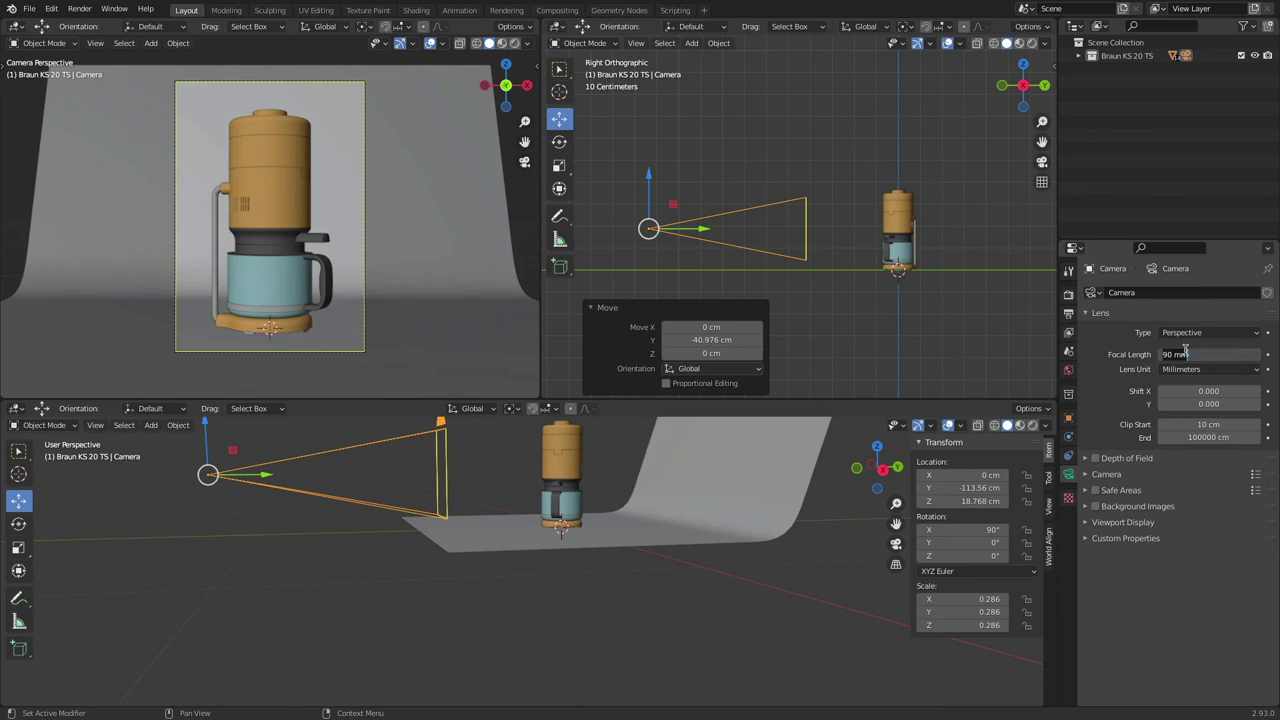
{"action": "type", "text": "120"}
{"action": "key", "text": "Return"}
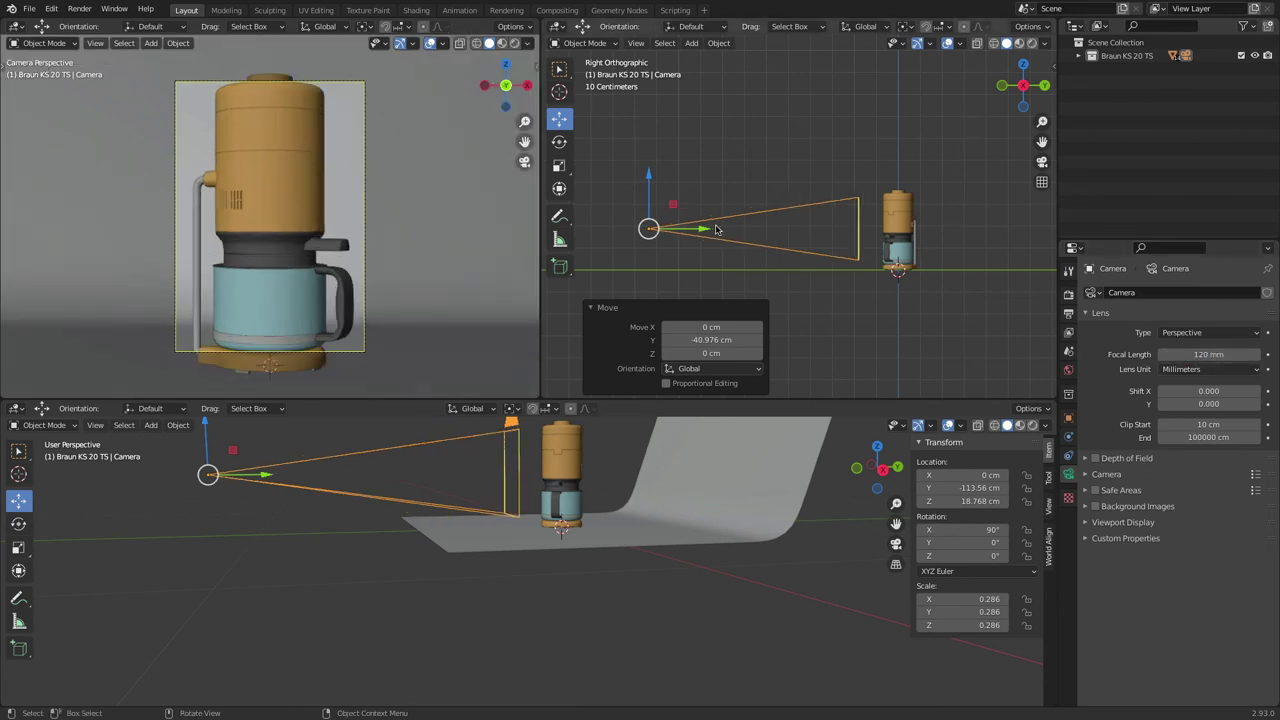
{"action": "left_click_drag", "start_coordinate": [716, 230], "coordinate": [632, 233]}
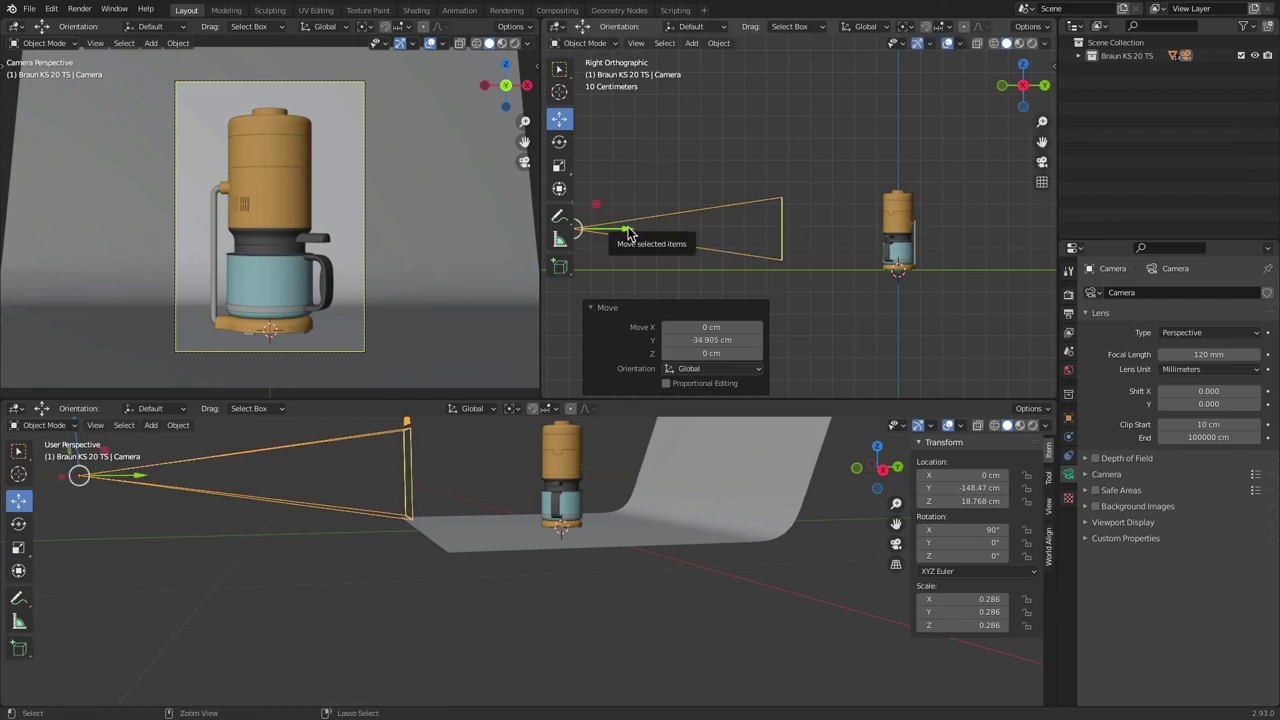
Step: Compare the framing against the reference render image, then return to Blender
{"action": "key", "text": "super+Tab"}
{"action": "left_click", "coordinate": [483, 375]}
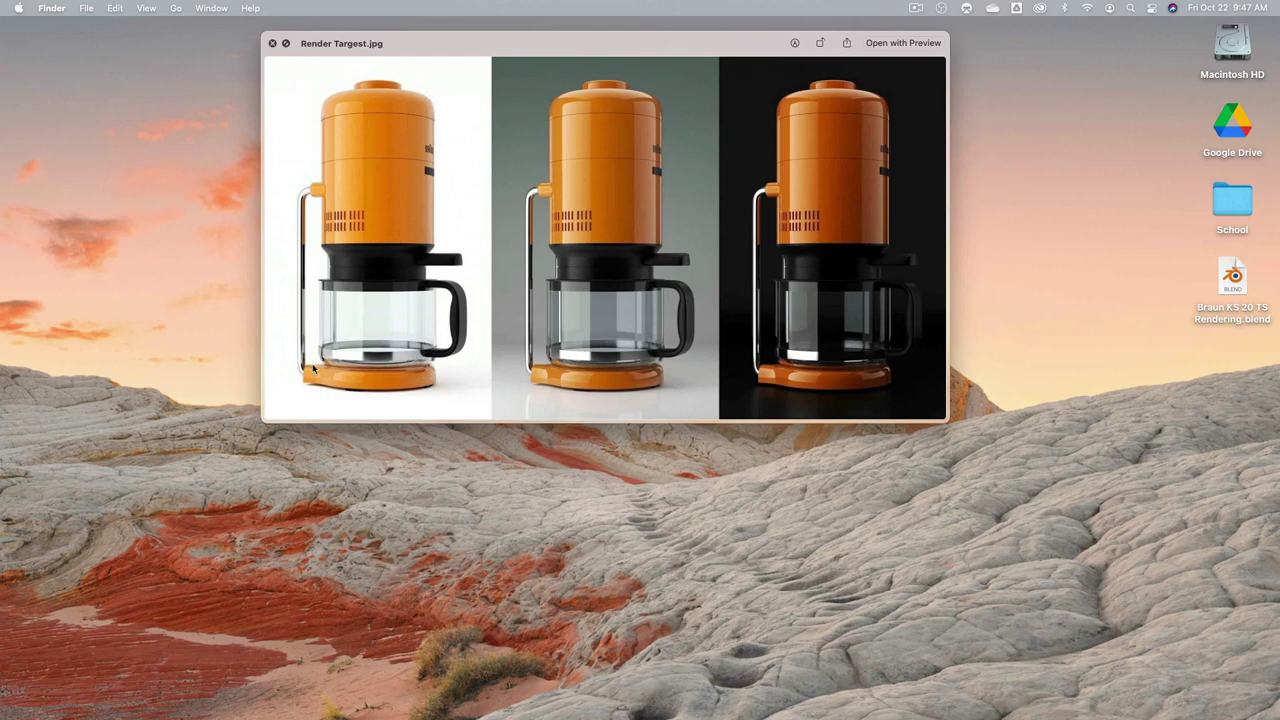
{"action": "key", "text": "super+Tab"}
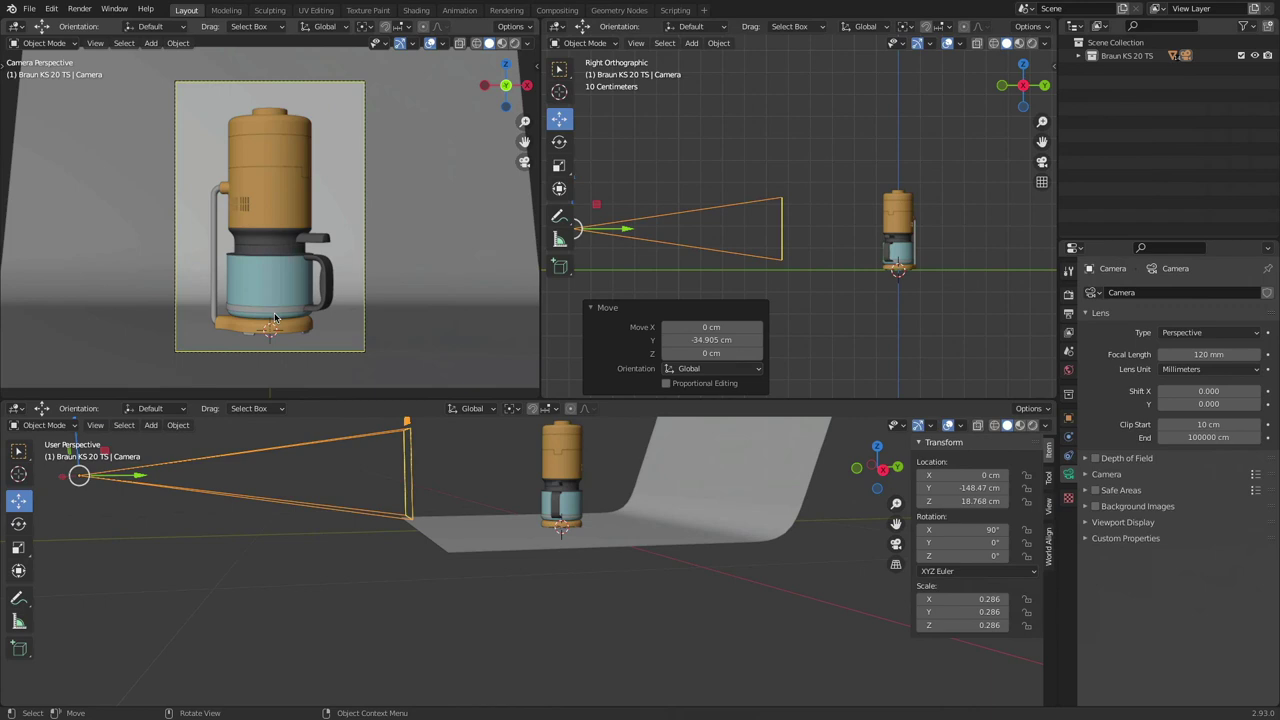
Step: Hide the Coffee Pot and set the camera focal length to 100 mm
{"action": "left_click", "coordinate": [258, 285]}
{"action": "key", "text": "h"}
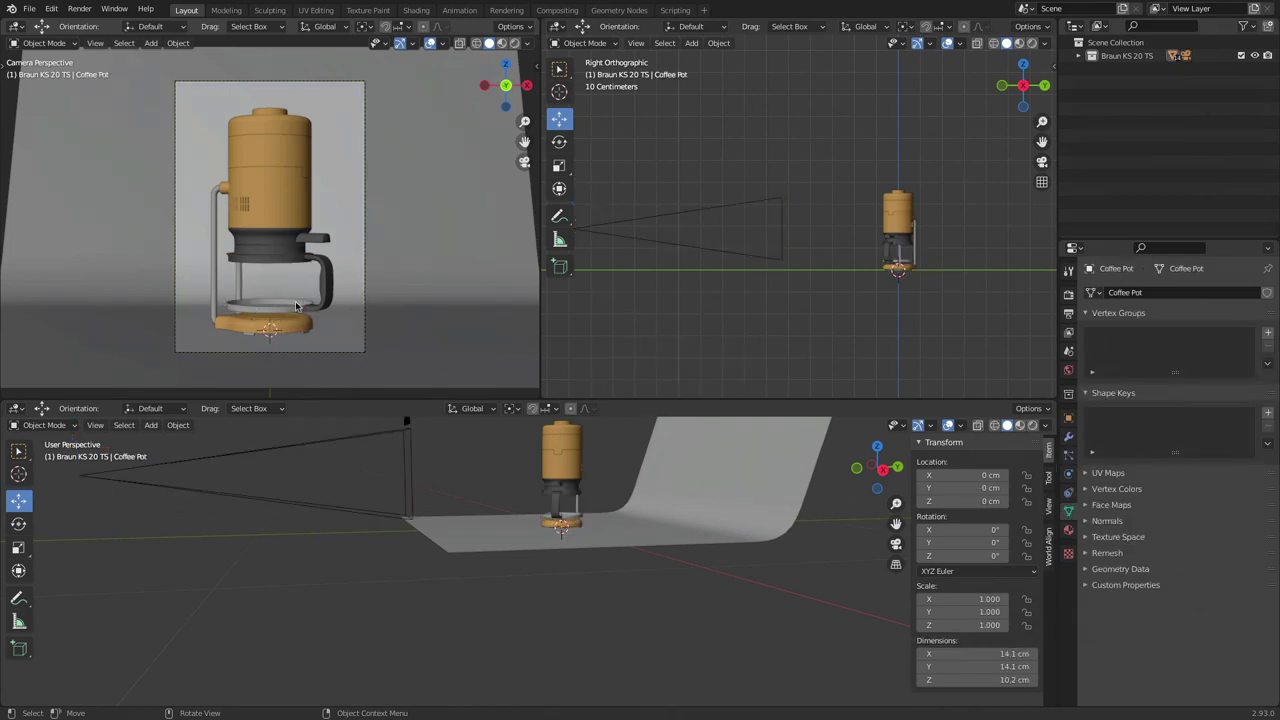
{"action": "left_click", "coordinate": [655, 241]}
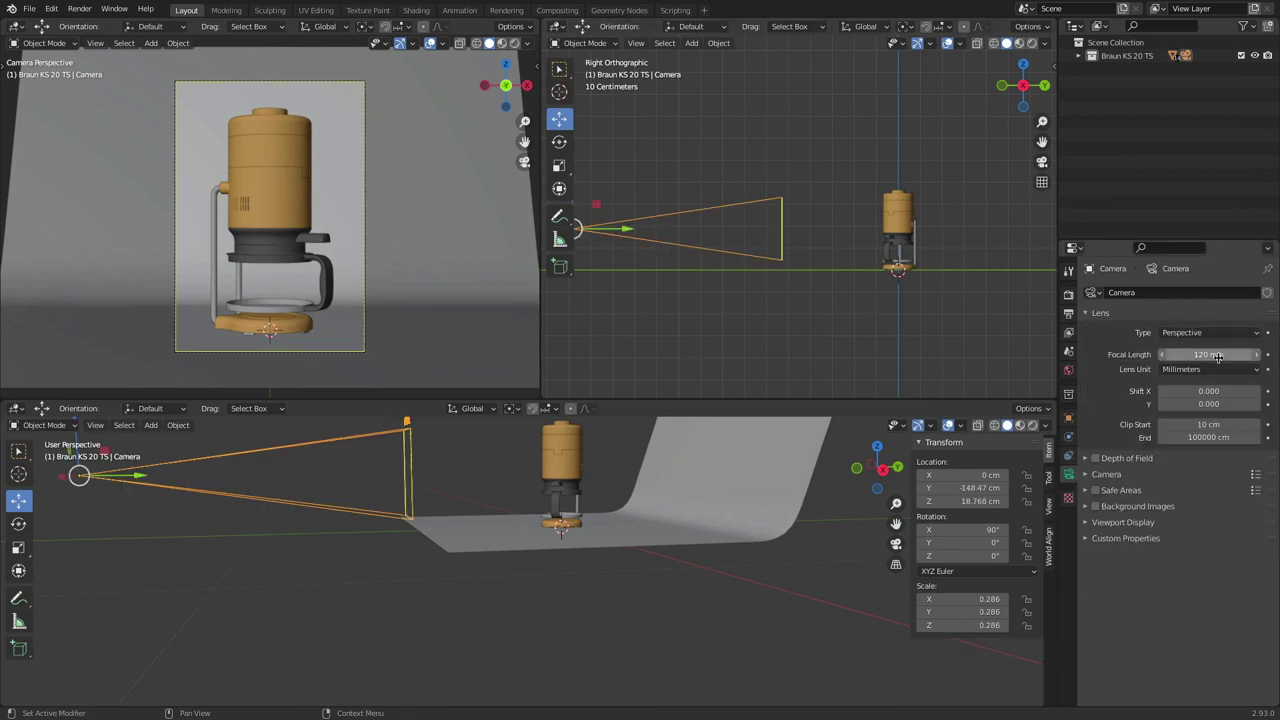
{"action": "left_click", "coordinate": [1219, 355]}
{"action": "type", "text": "100"}
{"action": "key", "text": "Return"}
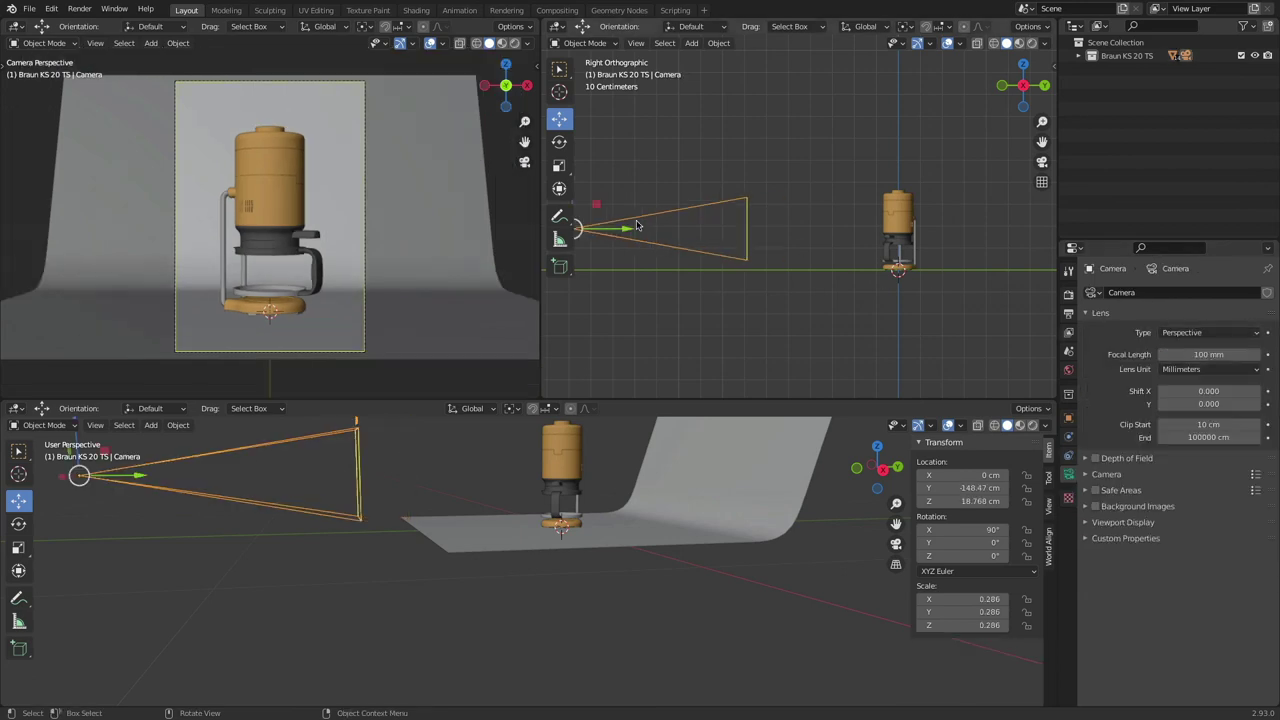
Step: Move the camera closer along Y and raise it slightly to about Z 22.4 cm
{"action": "left_click_drag", "start_coordinate": [636, 226], "coordinate": [689, 238]}
{"action": "scroll", "coordinate": [290, 288], "scroll_direction": "up", "scroll_amount": 5}
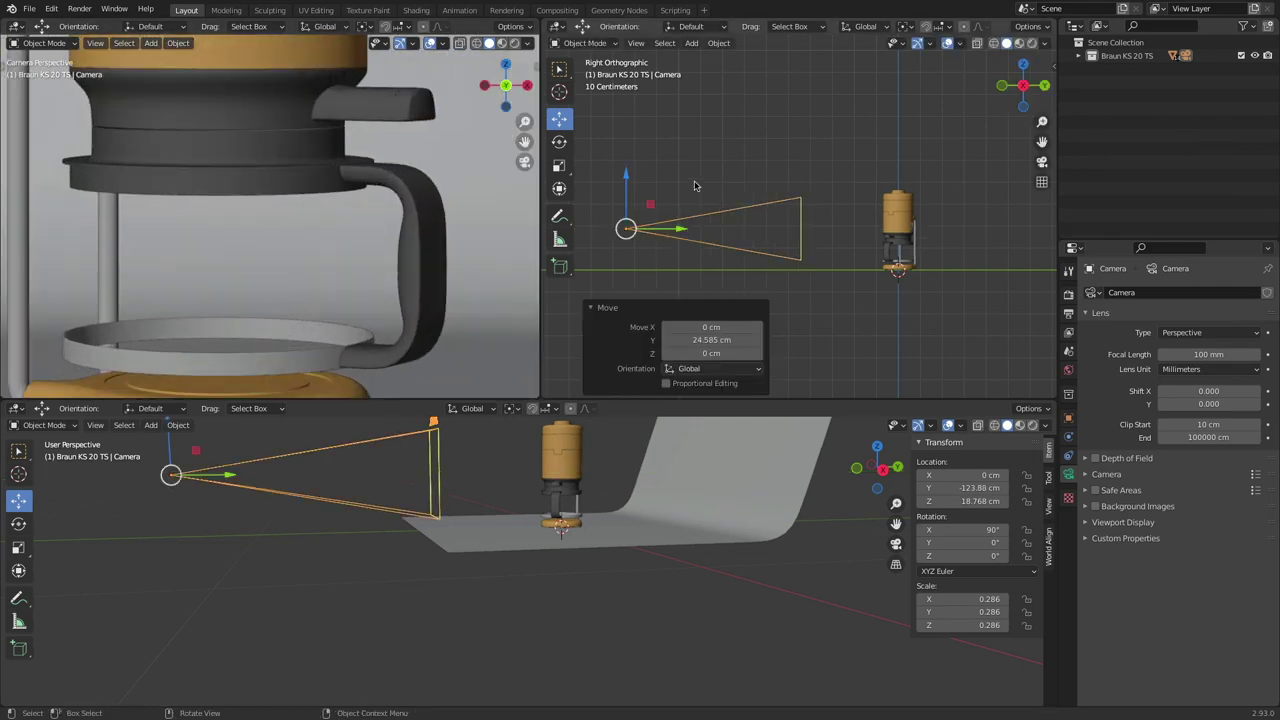
{"action": "mouse_move", "coordinate": [626, 178]}
{"action": "left_mouse_down"}
{"action": "mouse_move", "coordinate": [631, 191]}
{"action": "mouse_move", "coordinate": [632, 165]}
{"action": "left_mouse_up"}
{"action": "scroll", "coordinate": [316, 196], "scroll_direction": "down", "scroll_amount": 5}
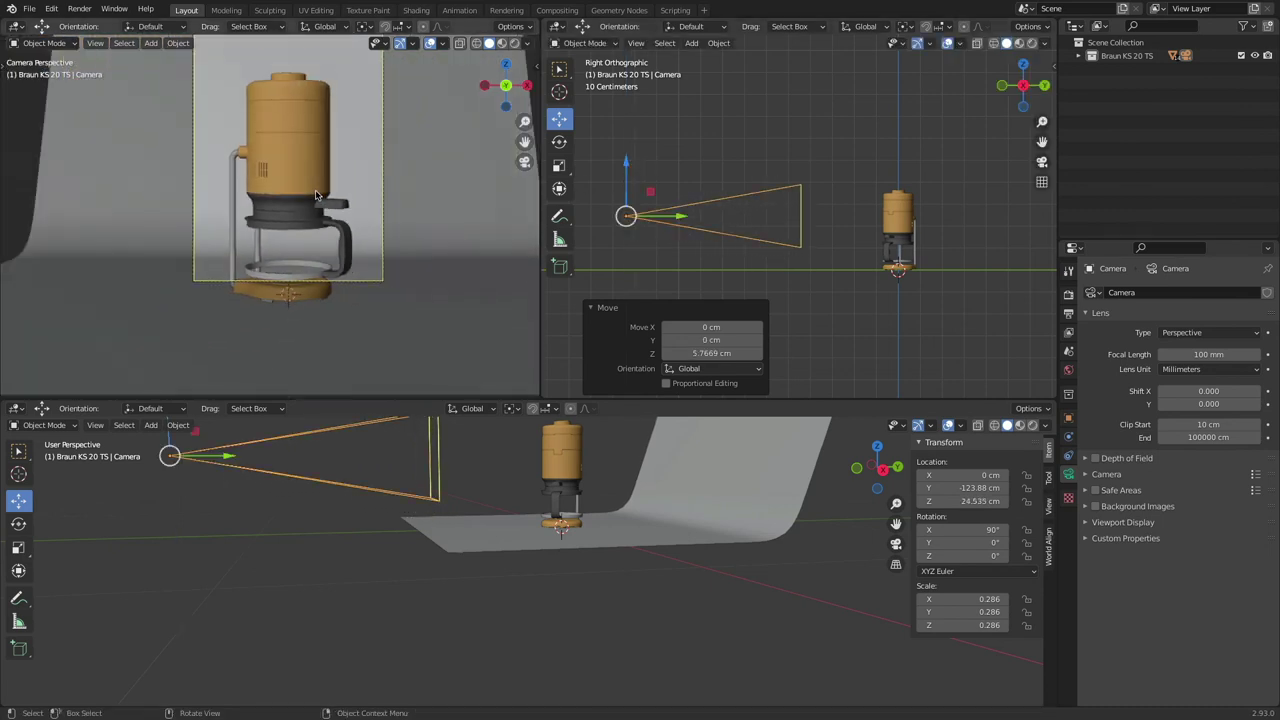
{"action": "scroll", "coordinate": [316, 196], "scroll_direction": "up", "scroll_amount": 2}
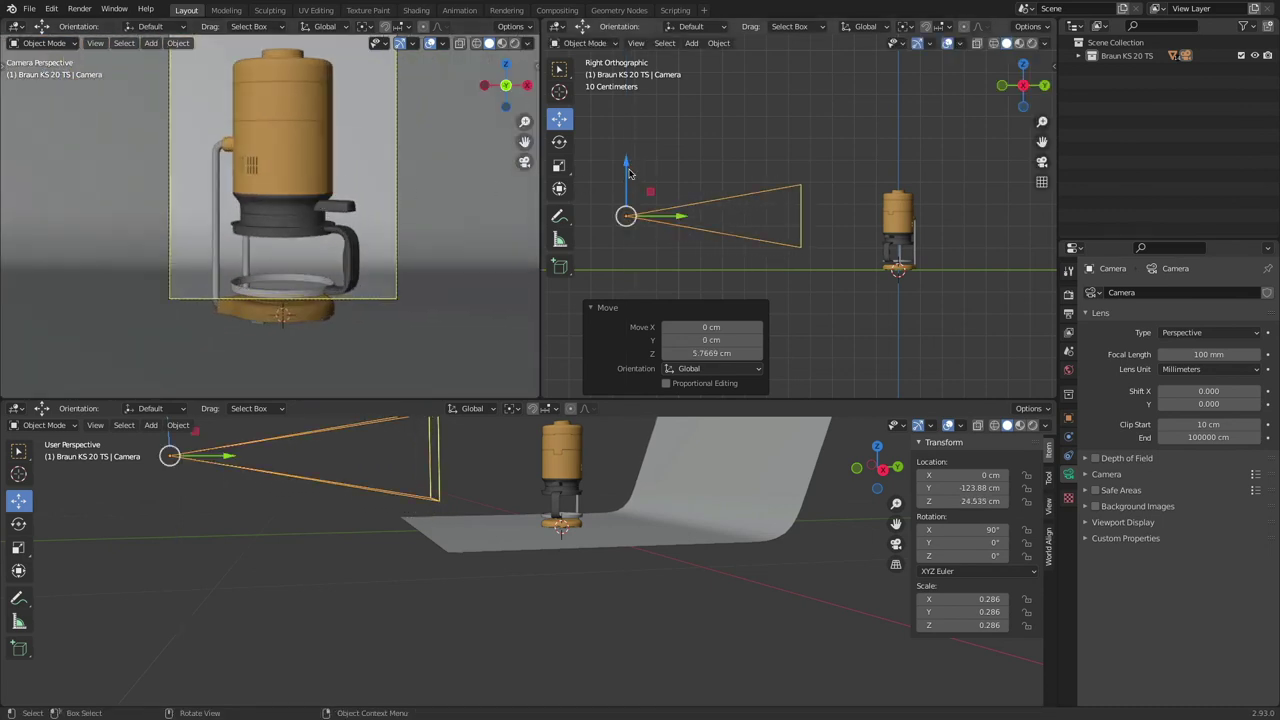
{"action": "key", "text": "g"}
{"action": "key", "text": "z"}
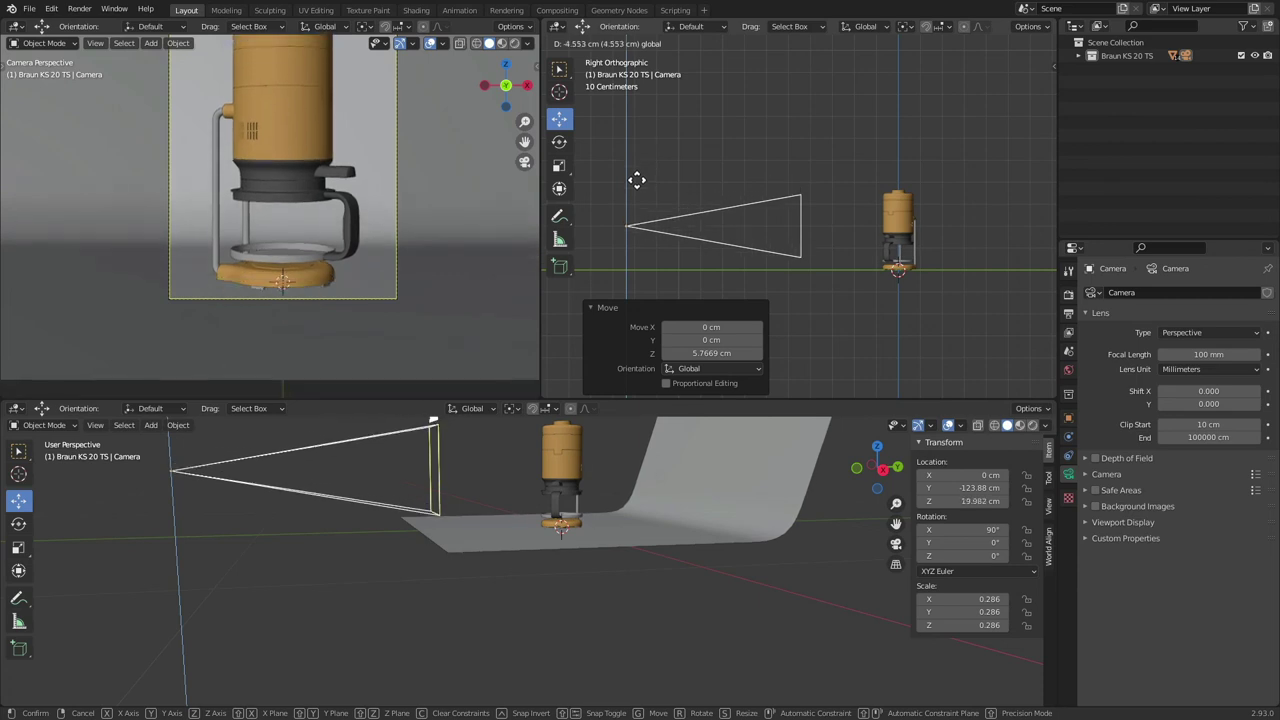
{"action": "left_click", "coordinate": [634, 171]}
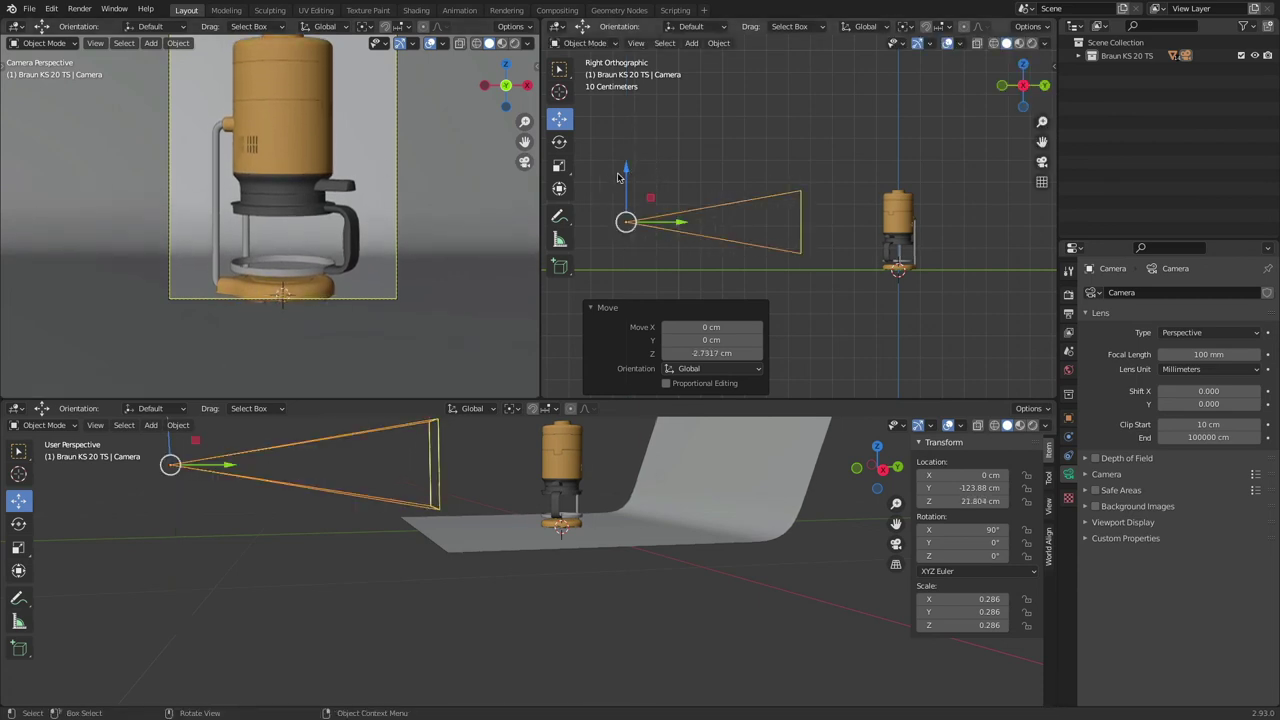
{"action": "left_click_drag", "start_coordinate": [625, 173], "coordinate": [630, 168]}
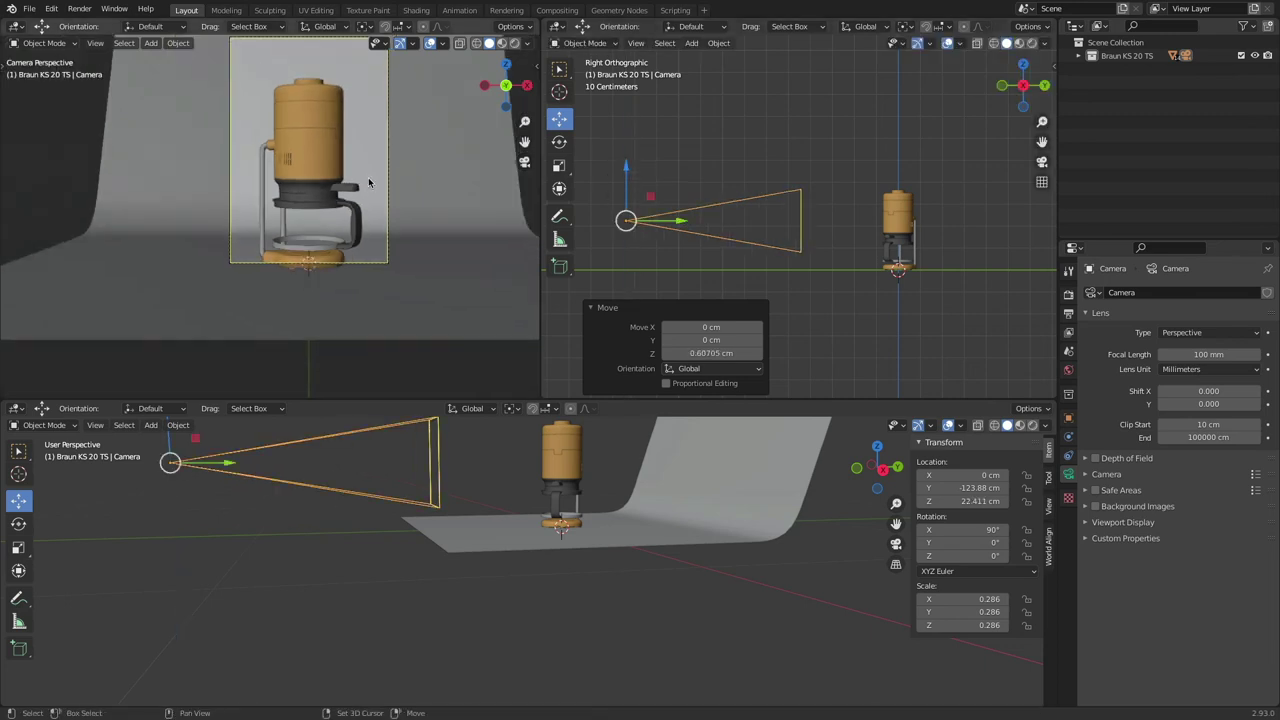
Step: Set lens Shift Y to -0.090 and shrink the camera's display size to 0.181
{"action": "middle_click_drag", "start_coordinate": [368, 177], "coordinate": [358, 202], "text": "shift"}
{"action": "mouse_move", "coordinate": [1190, 404]}
{"action": "left_mouse_down"}
{"action": "mouse_move", "coordinate": [1205, 404]}
{"action": "mouse_move", "coordinate": [1180, 404]}
{"action": "left_mouse_up"}
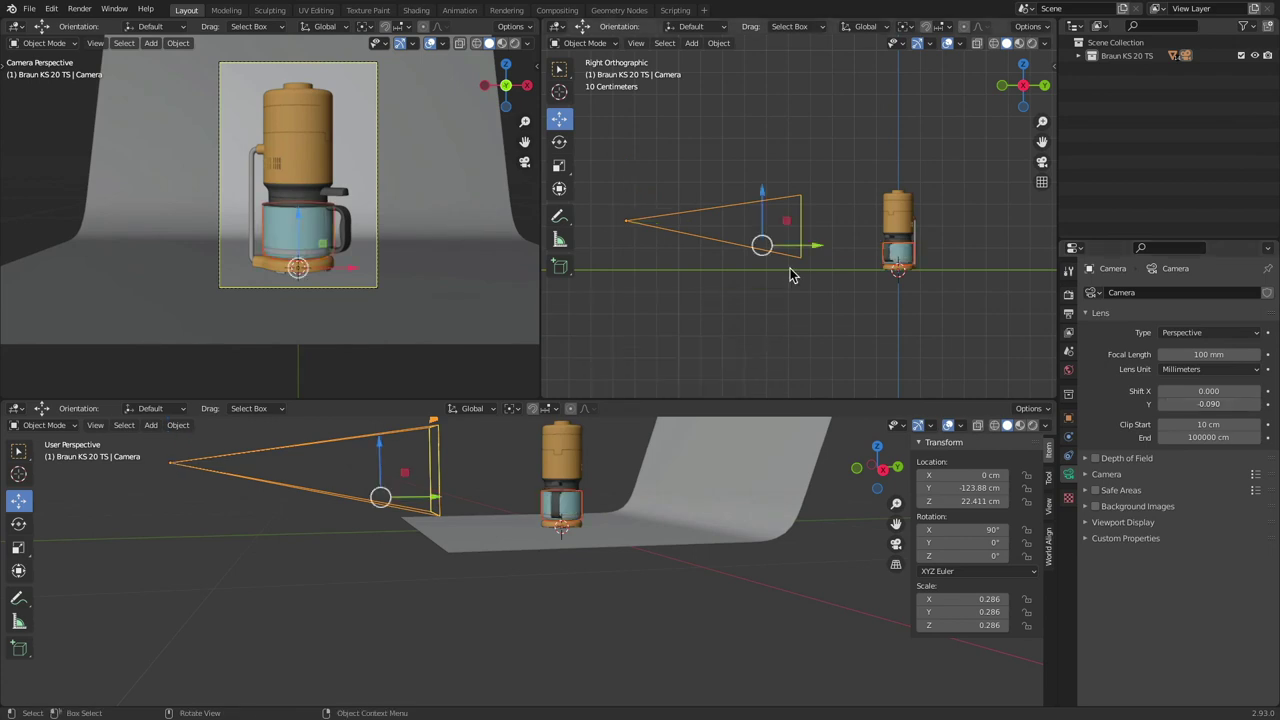
{"action": "left_click", "coordinate": [800, 222]}
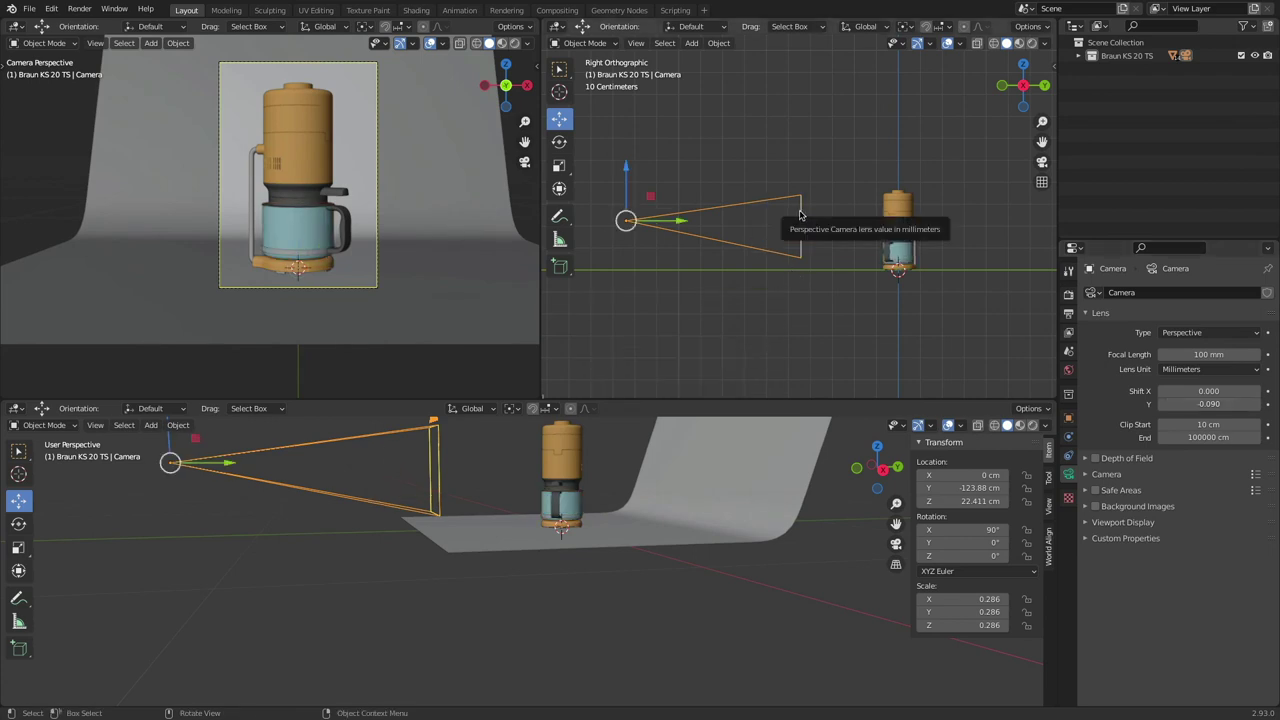
{"action": "key", "text": "s"}
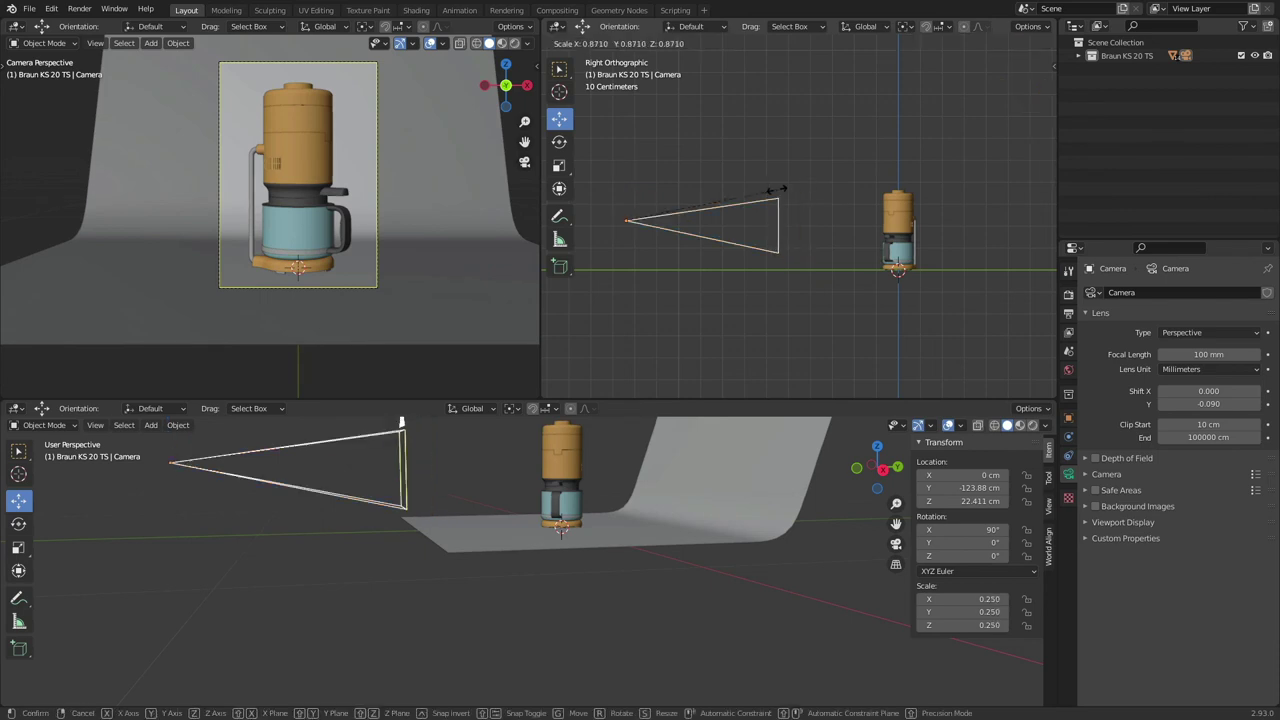
{"action": "left_click", "coordinate": [737, 203]}
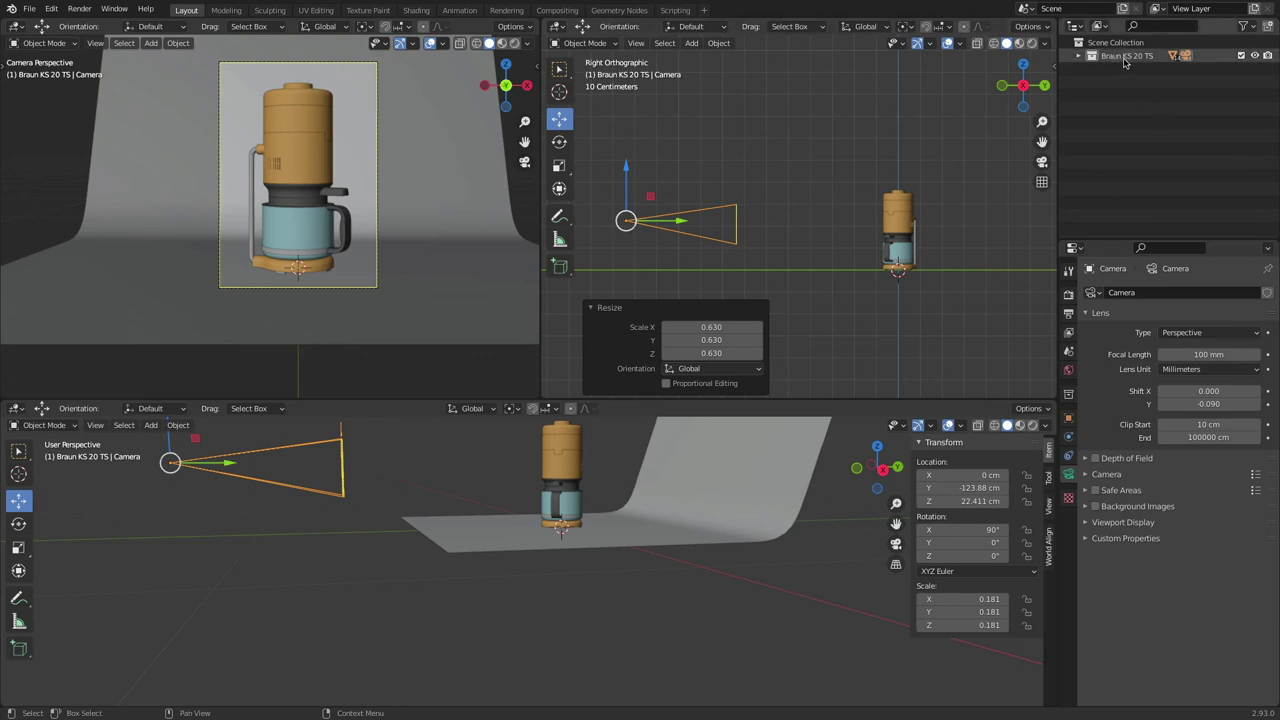
Step: Move the Camera and Plane out of Braun KS 20 TS into the Scene Collection
{"action": "left_click", "coordinate": [1078, 56]}
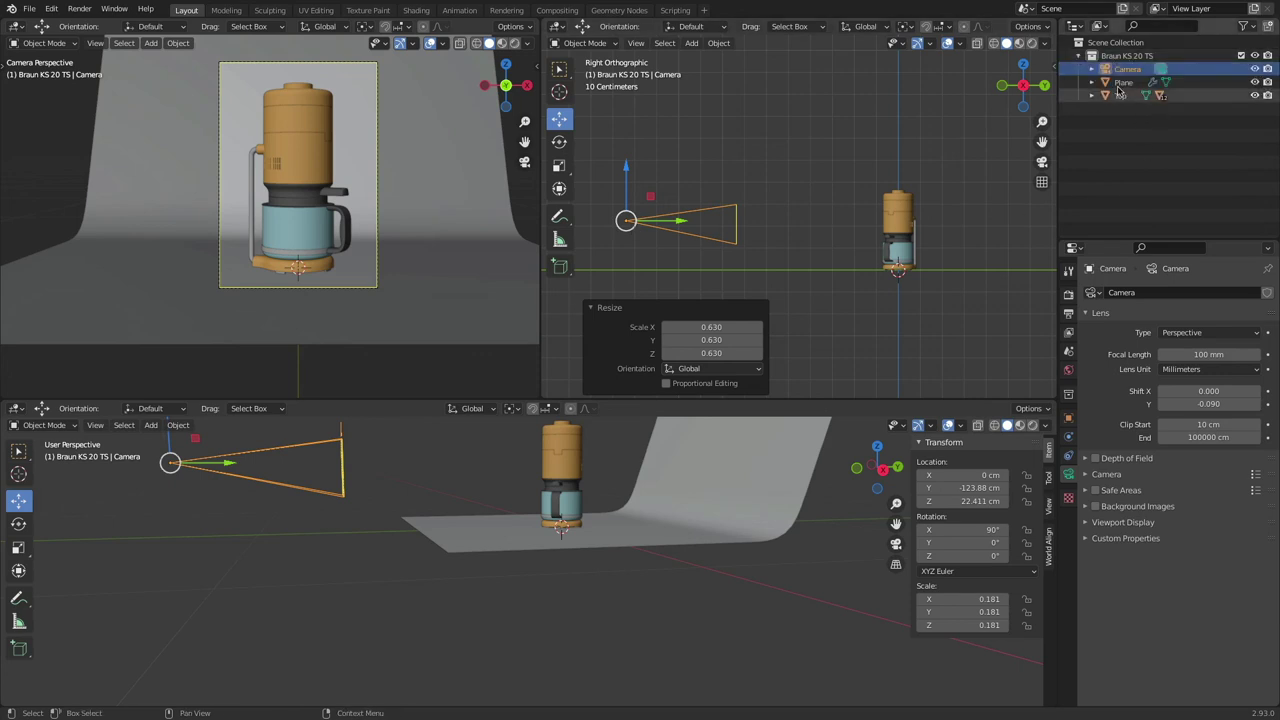
{"action": "left_click_drag", "start_coordinate": [1128, 72], "coordinate": [1115, 42]}
{"action": "left_click", "coordinate": [1128, 69]}
{"action": "left_click", "coordinate": [1079, 56]}
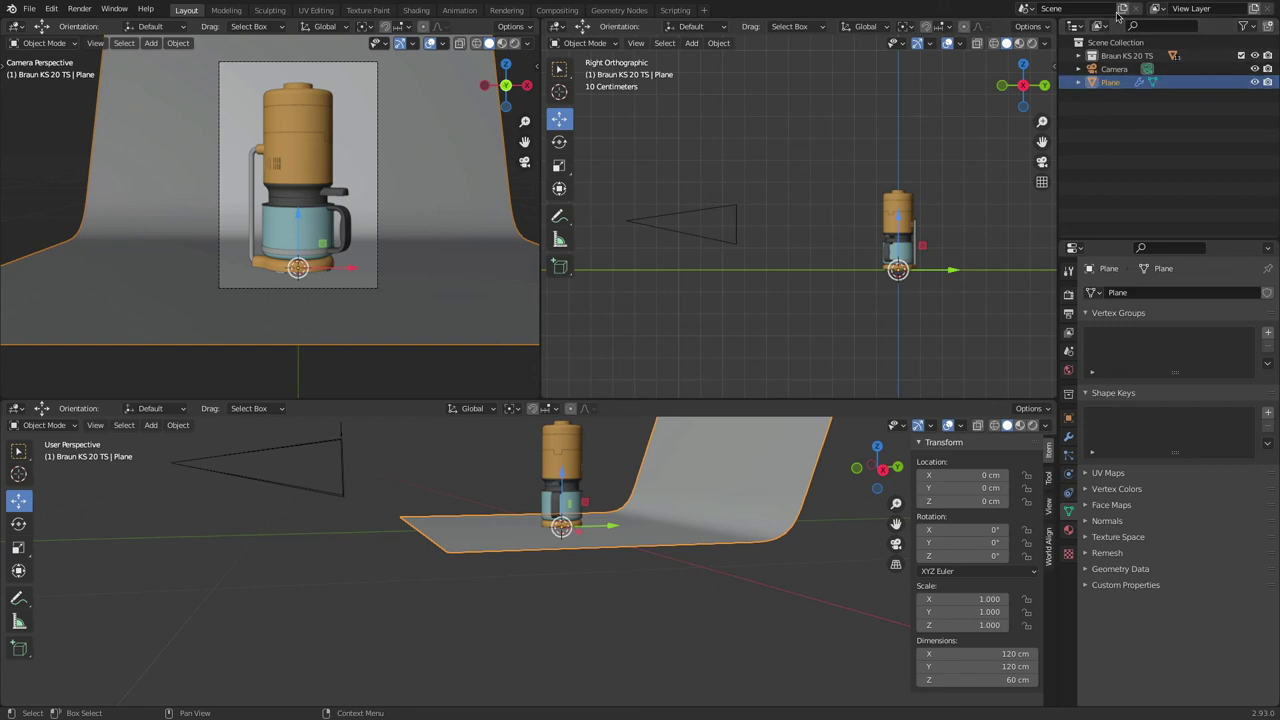
Step: Rename the Plane object to 'Backdrop'
{"action": "left_click", "coordinate": [1113, 72]}
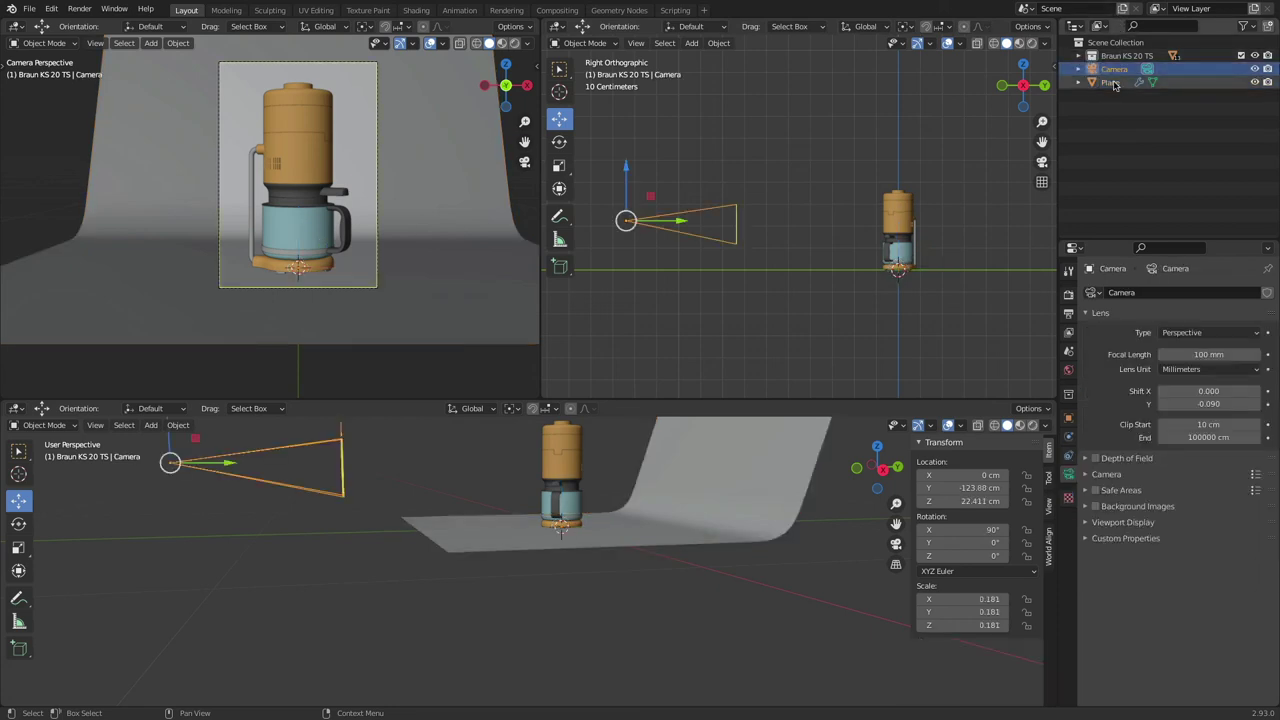
{"action": "left_click", "coordinate": [1110, 82]}
{"action": "double_click", "coordinate": [1110, 82]}
{"action": "type", "text": "Ba"}
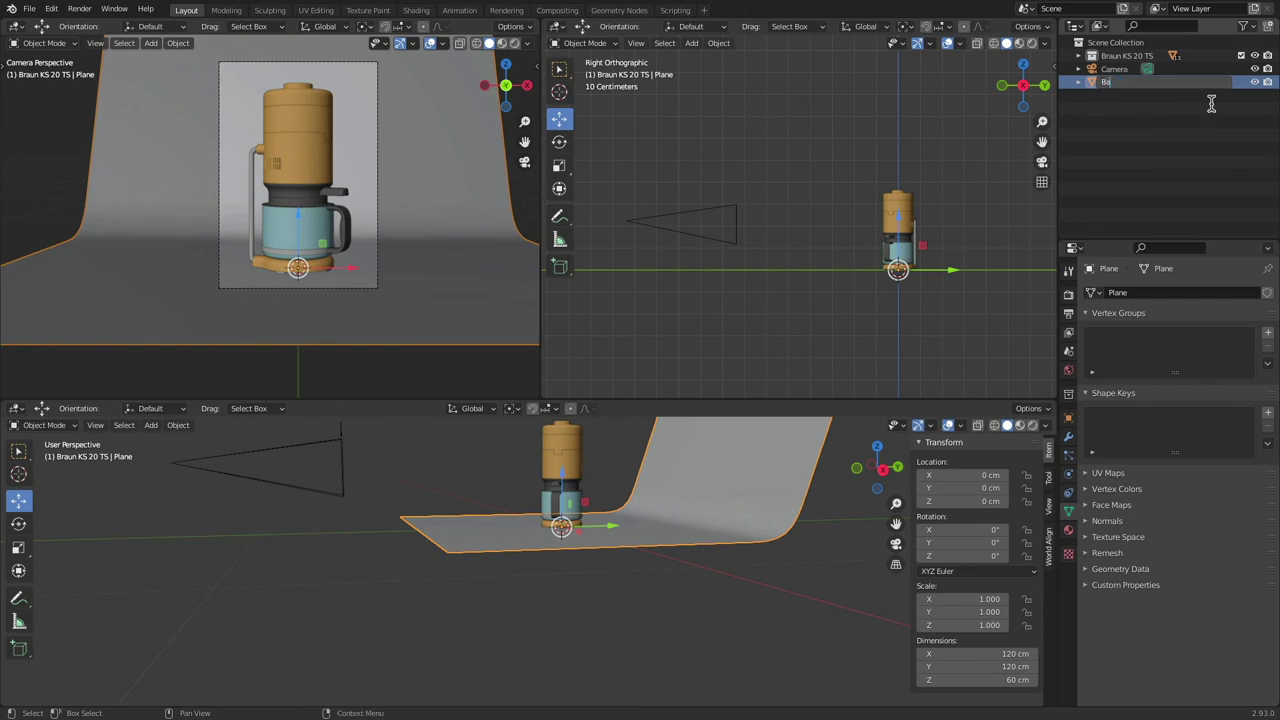
{"action": "type", "text": "ckdrop"}
{"action": "key", "text": "Return"}
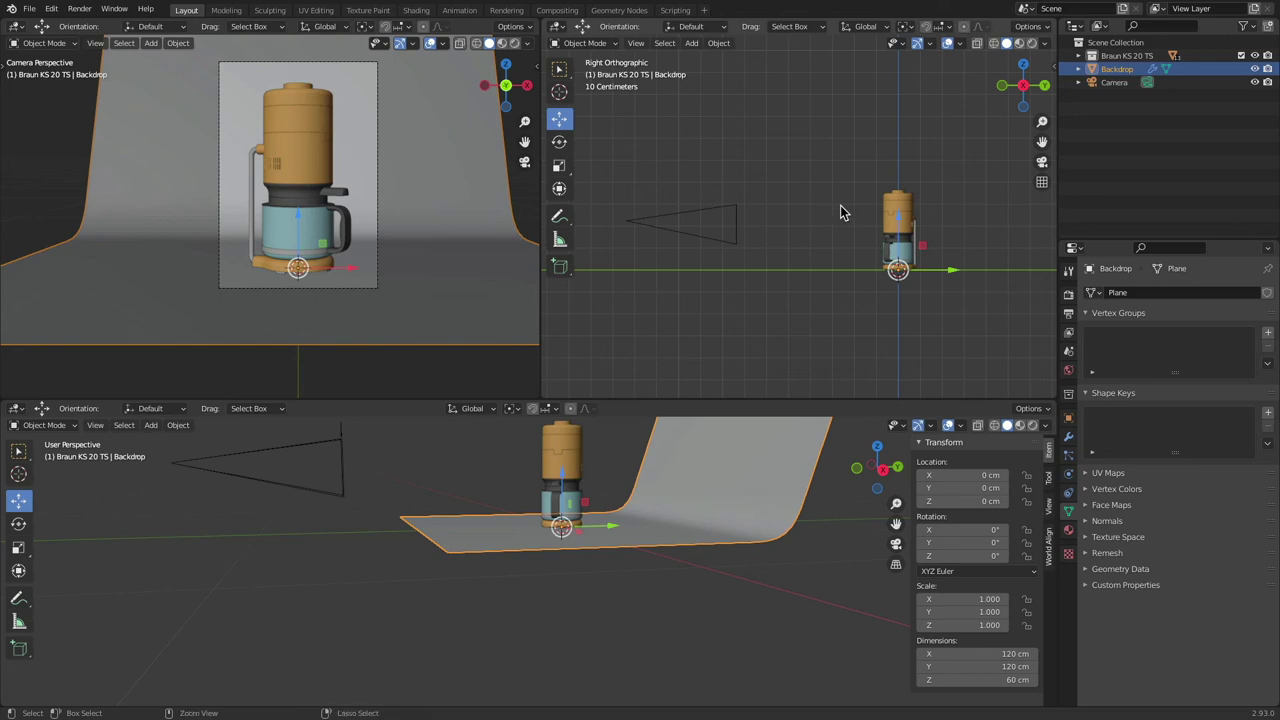
{"action": "key", "text": "super+Tab"}
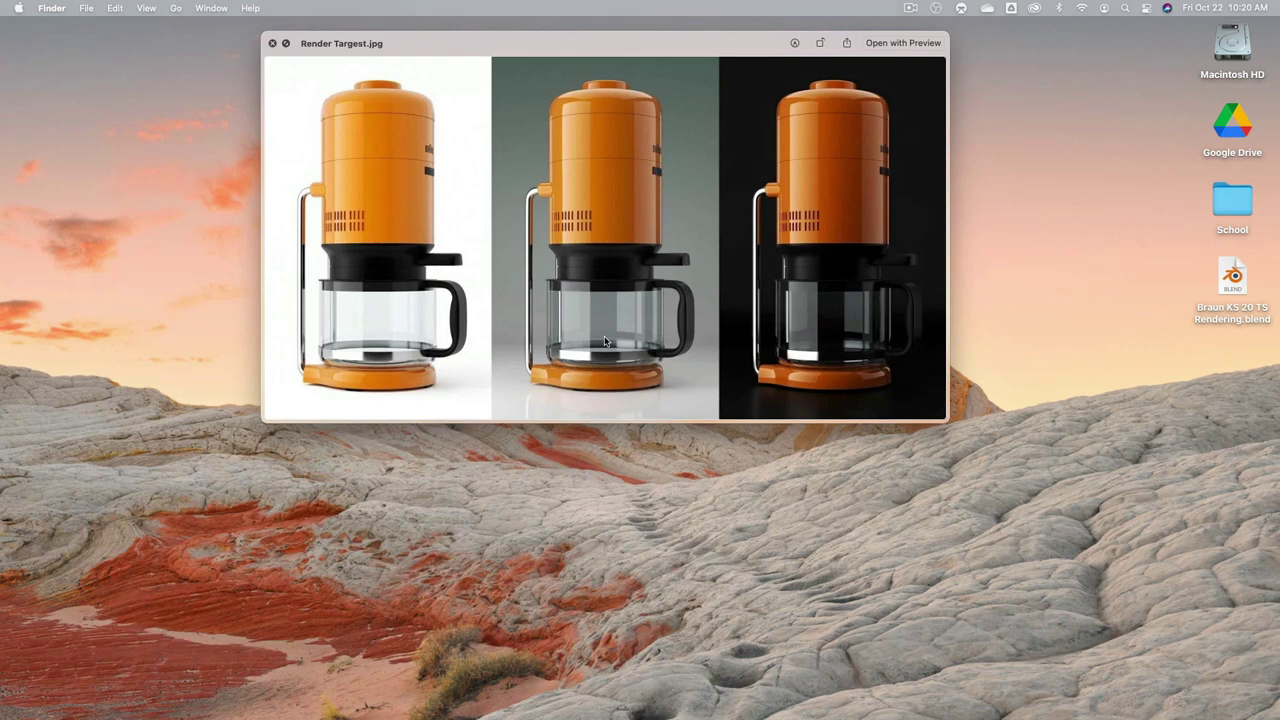
Step: Leave the reference render and bring Blender back to the front
{"action": "key", "text": "super+Tab"}
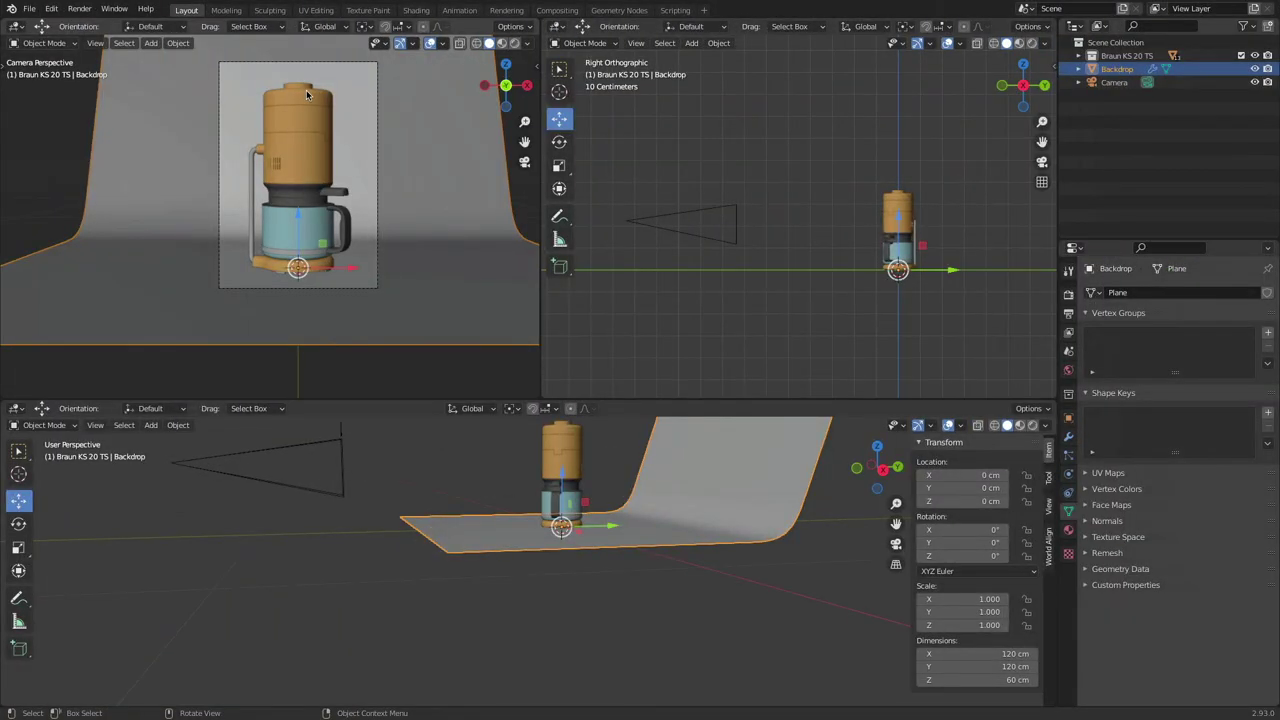
Step: Show the Top part's nodes in a Shader Editor and set its Roughness to 0
{"action": "left_click", "coordinate": [305, 89]}
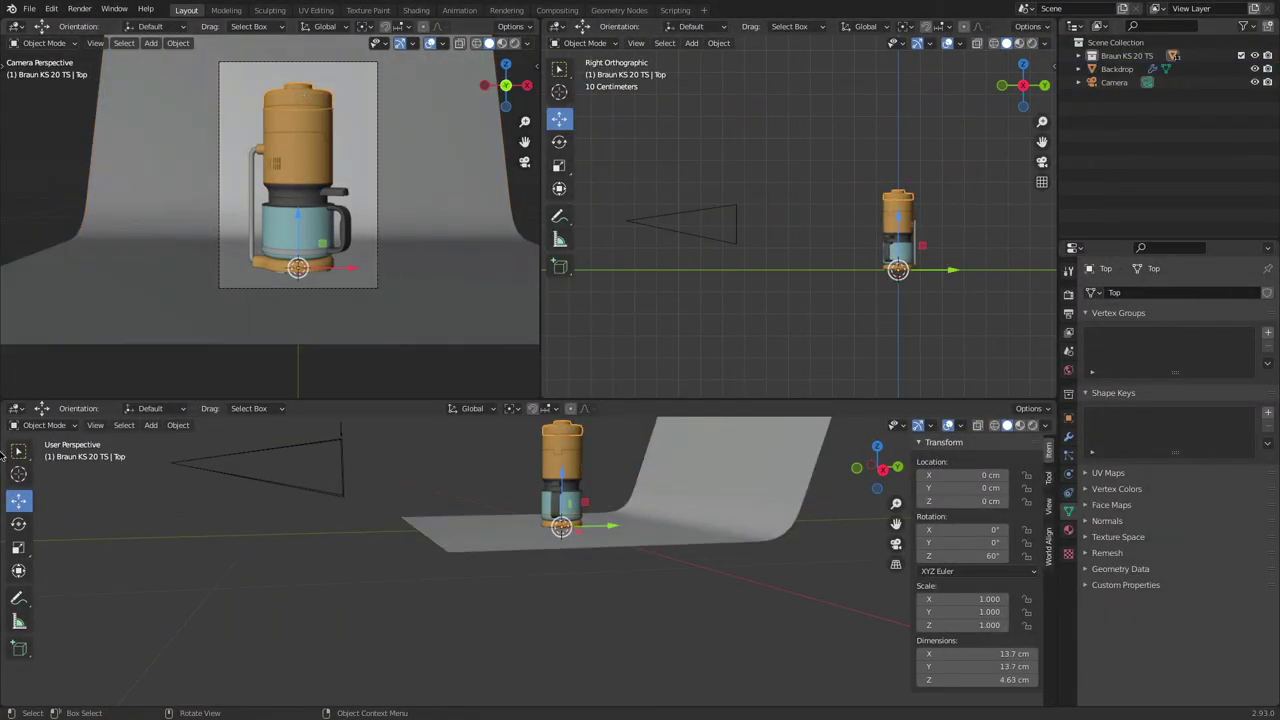
{"action": "left_click", "coordinate": [15, 408]}
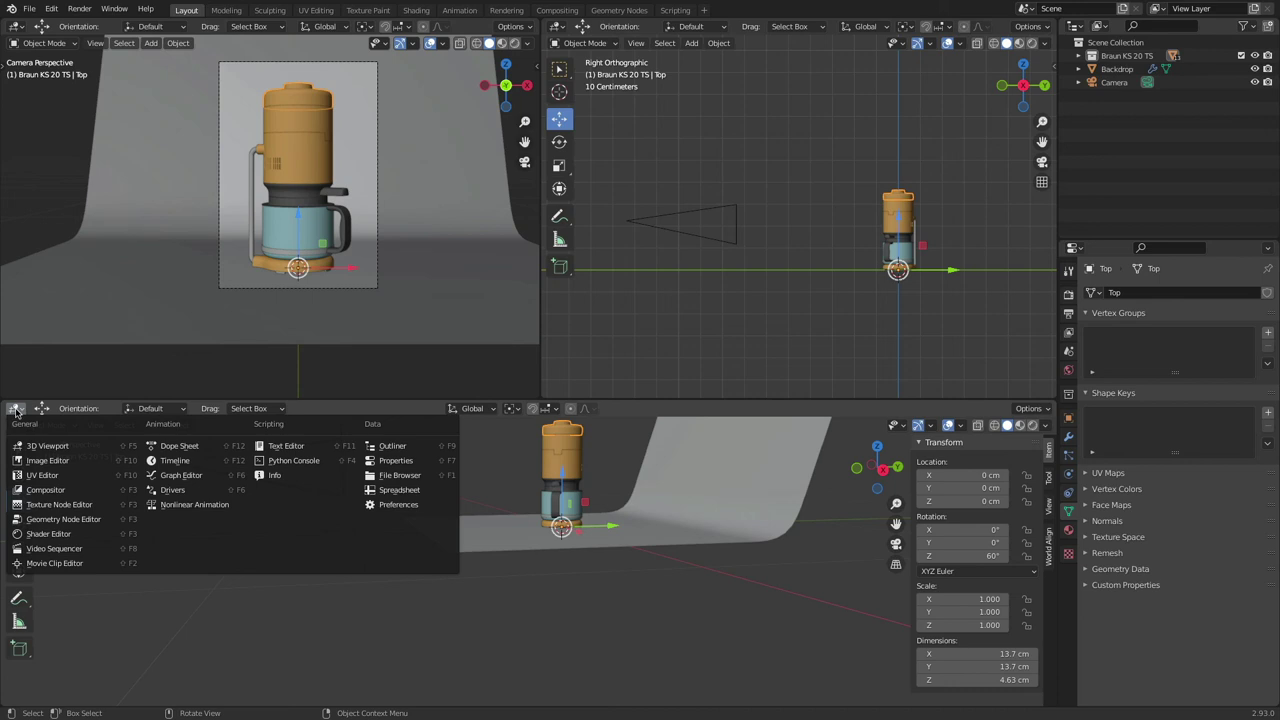
{"action": "left_click", "coordinate": [72, 534]}
{"action": "middle_click_drag", "start_coordinate": [260, 570], "coordinate": [387, 472]}
{"action": "scroll", "coordinate": [391, 486], "scroll_direction": "up", "scroll_amount": 1}
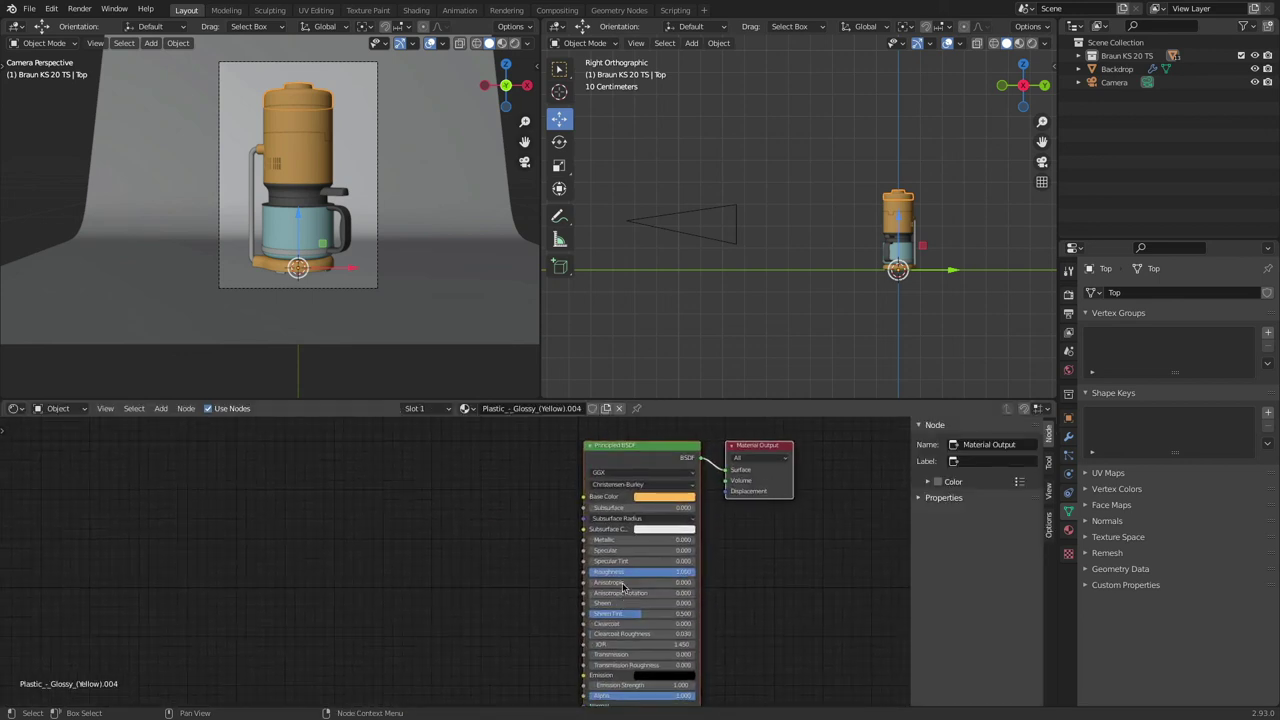
{"action": "left_click_drag", "start_coordinate": [625, 572], "coordinate": [588, 575]}
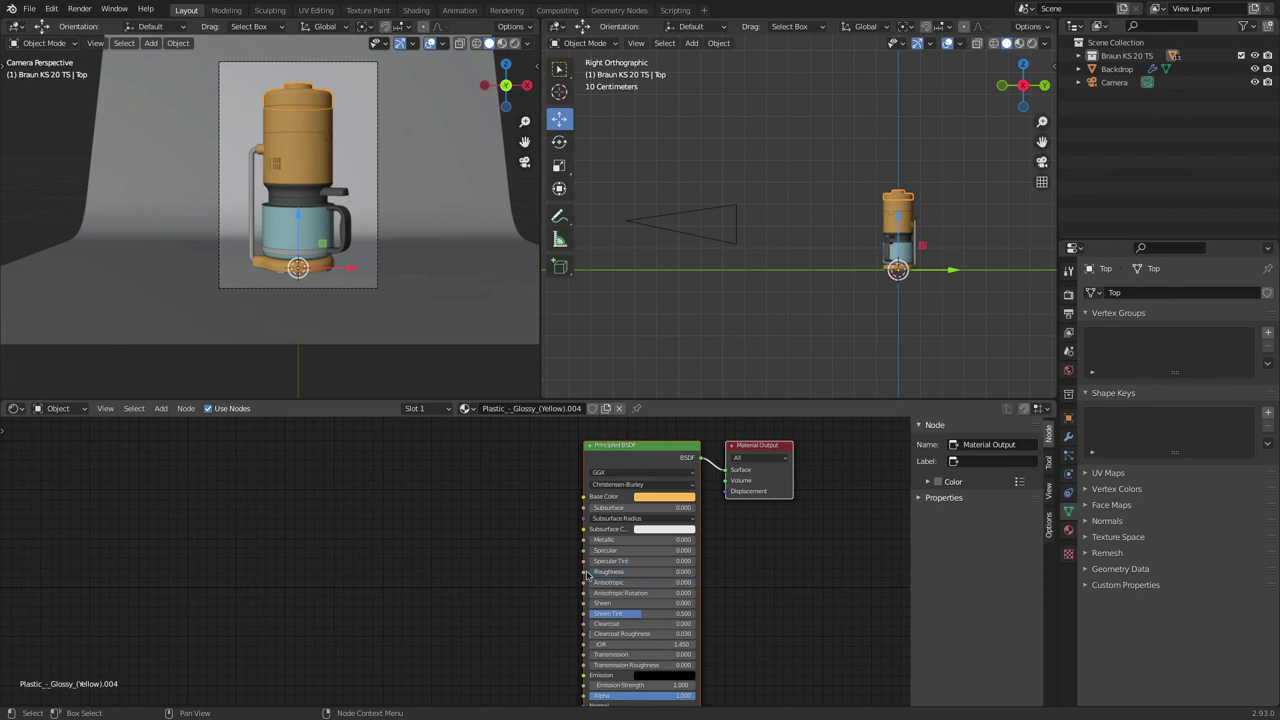
Step: Compare the Middle, Bottom and Top materials, ending with the Top part selected
{"action": "left_click", "coordinate": [318, 128]}
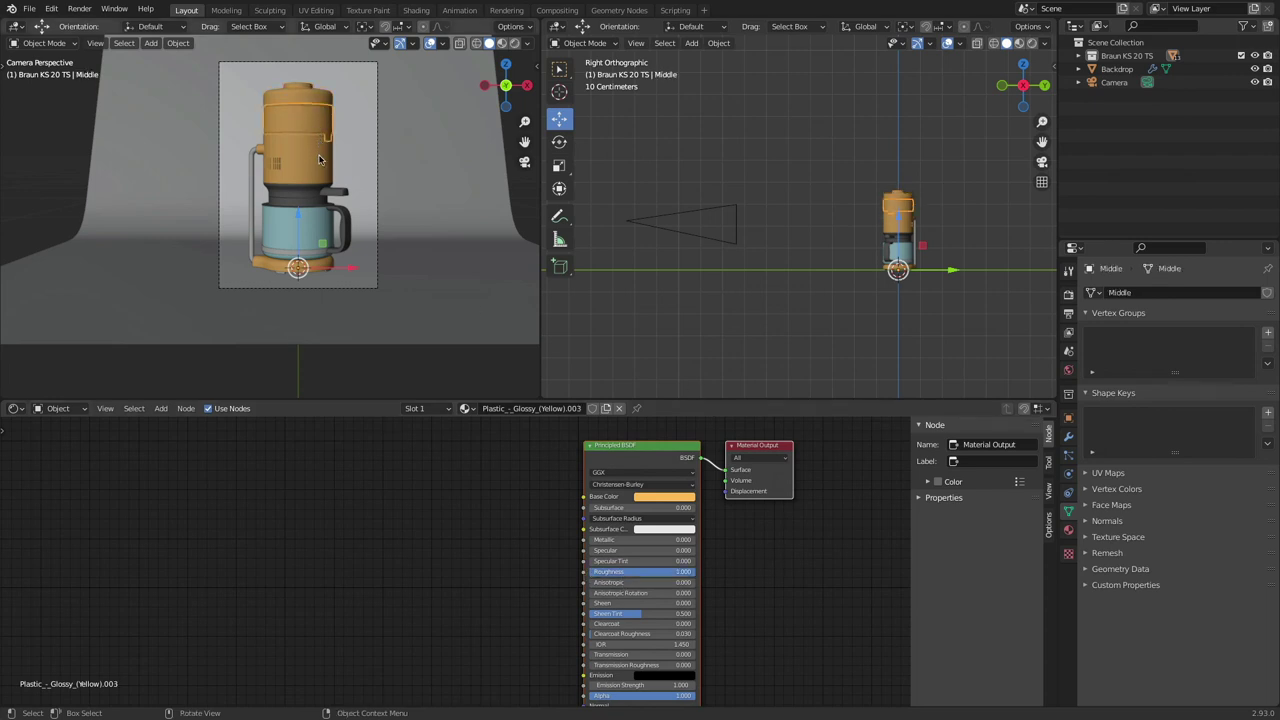
{"action": "left_click", "coordinate": [320, 168]}
{"action": "left_click", "coordinate": [313, 109]}
{"action": "left_click", "coordinate": [316, 100]}
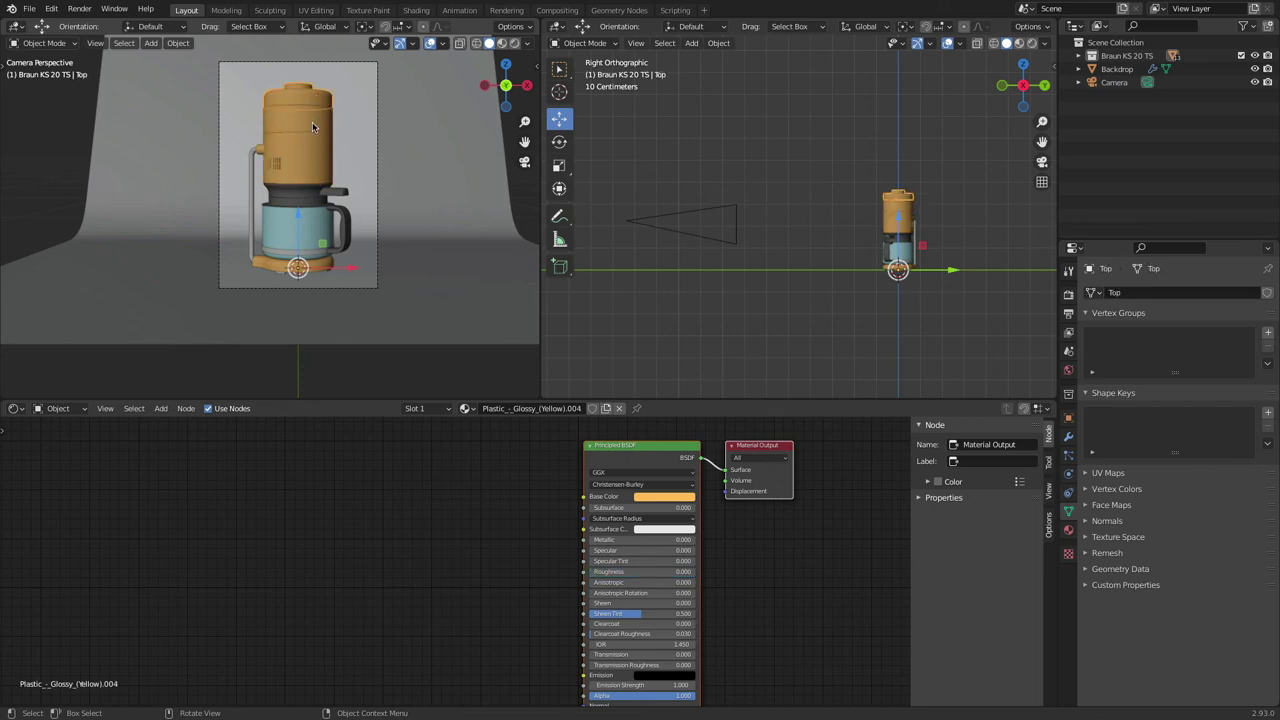
{"action": "left_click", "coordinate": [312, 123]}
{"action": "left_click", "coordinate": [327, 209]}
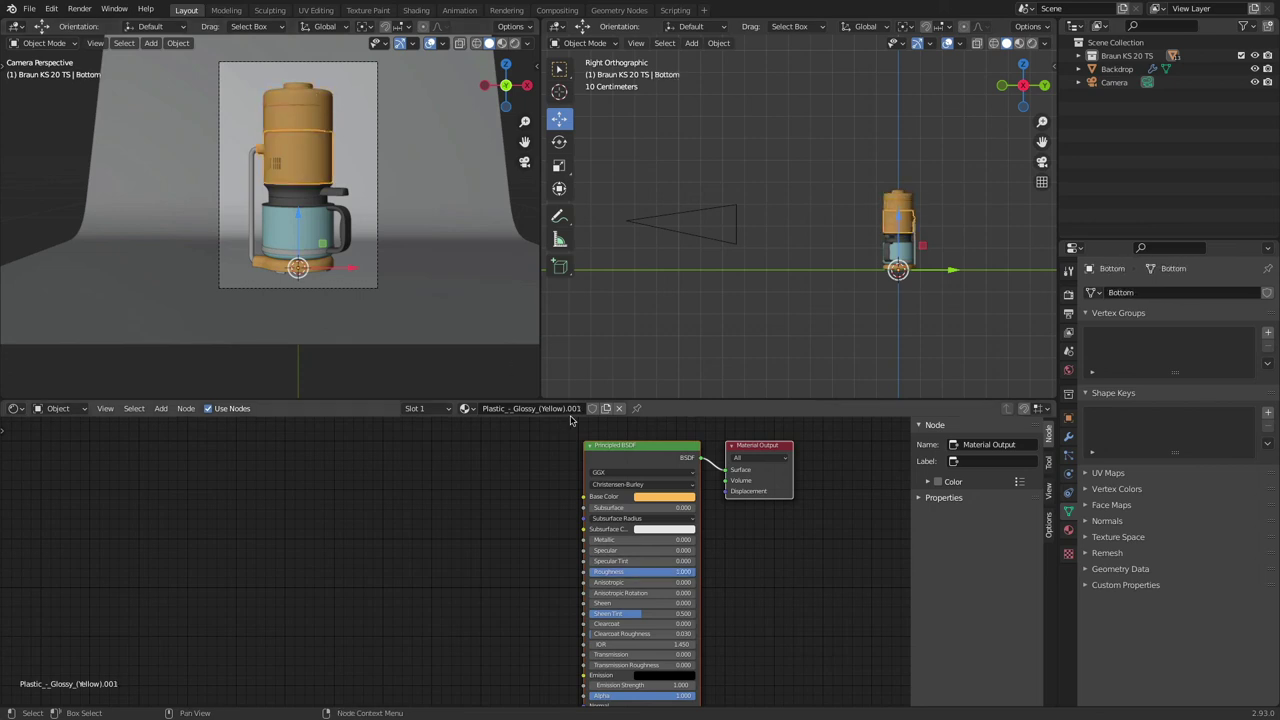
{"action": "left_click", "coordinate": [291, 121]}
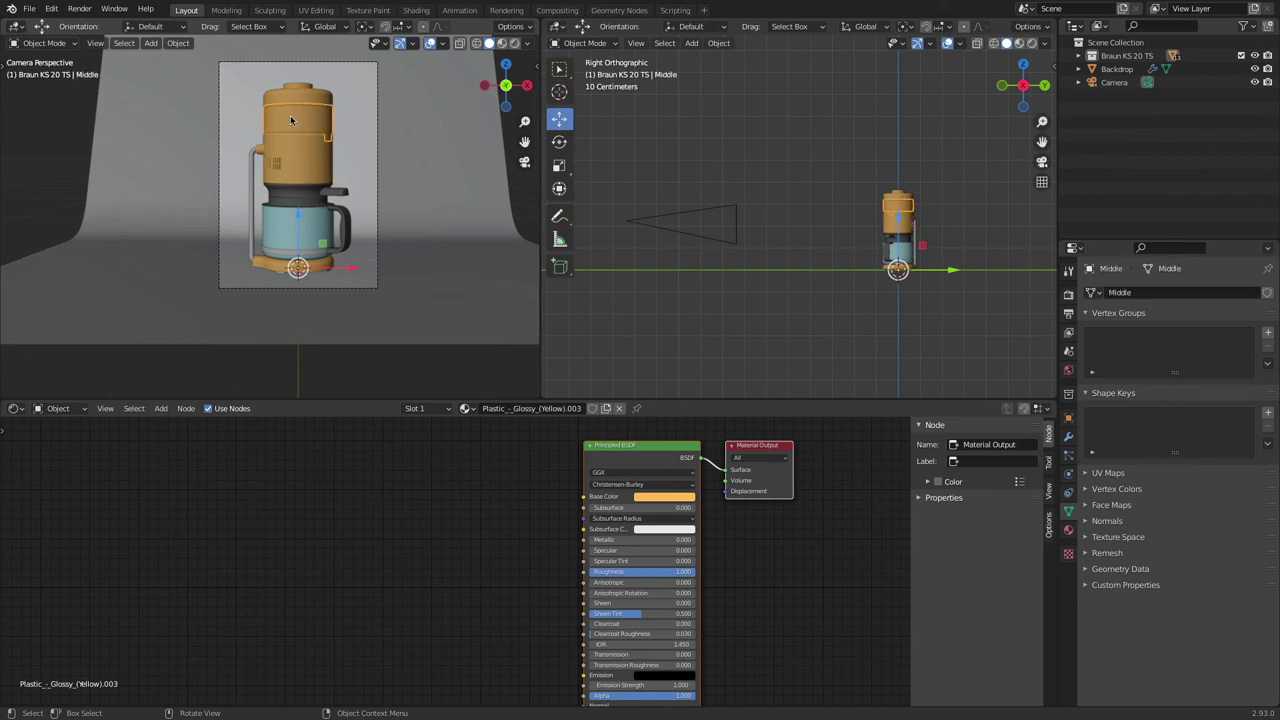
{"action": "left_click", "coordinate": [297, 153]}
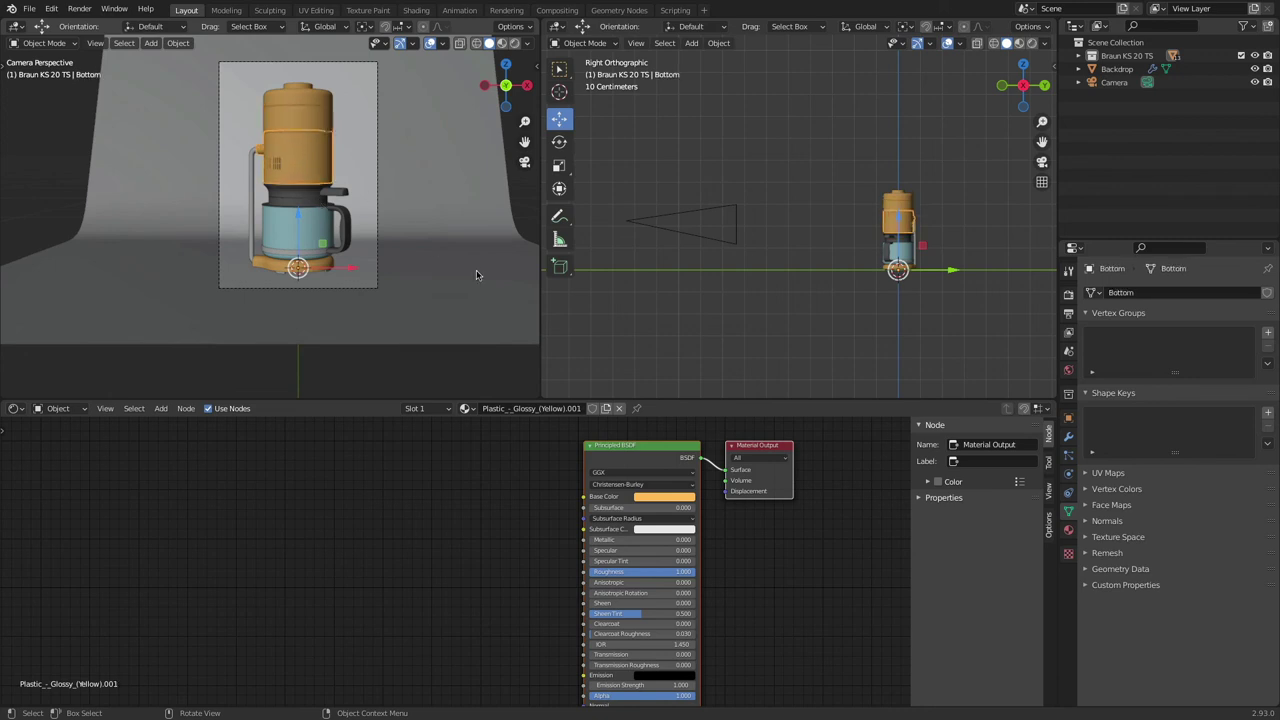
{"action": "left_click", "coordinate": [313, 103]}
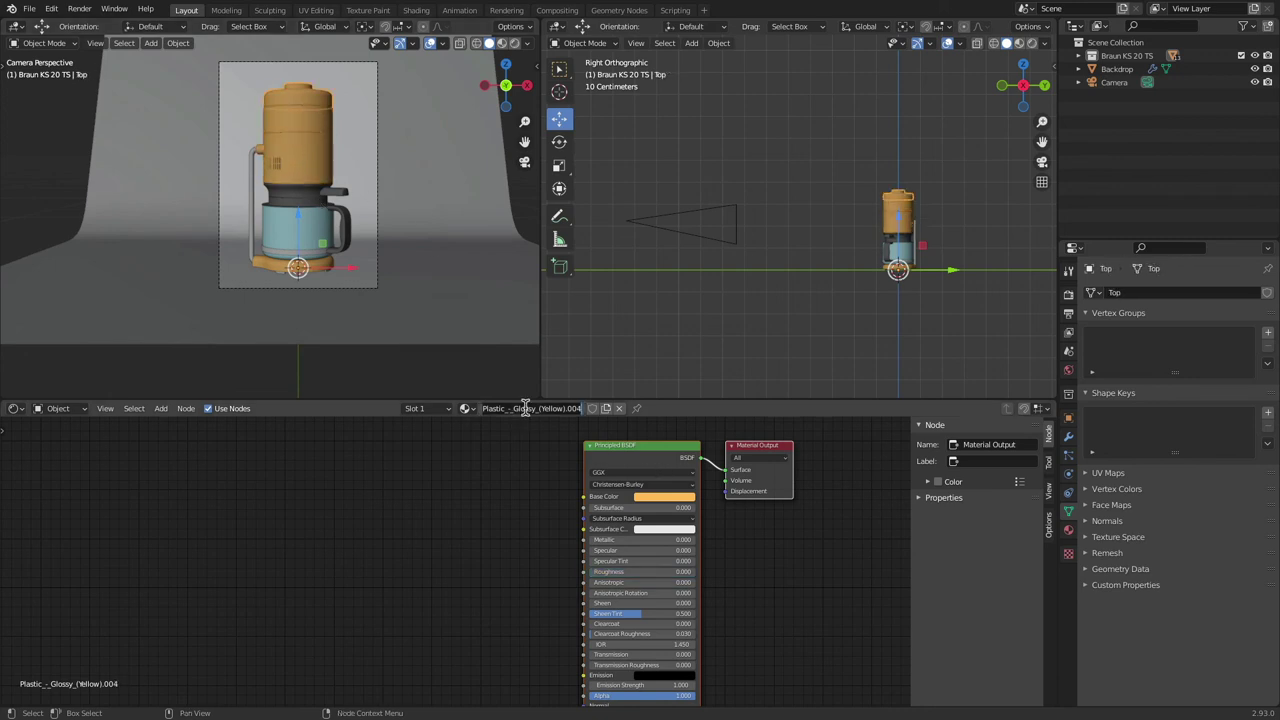
Step: Rename the Top part's material to 'Plastic Organe'
{"action": "type", "text": "Plastic Orange"}
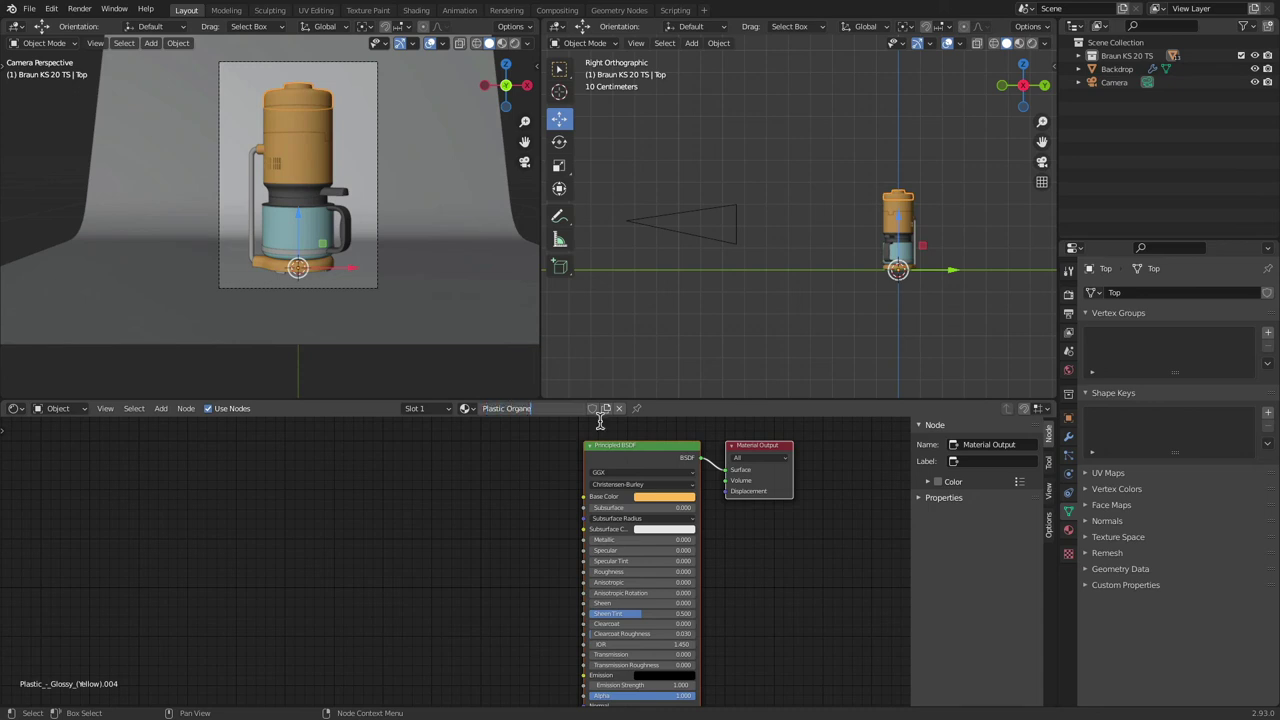
{"action": "key", "text": "Return"}
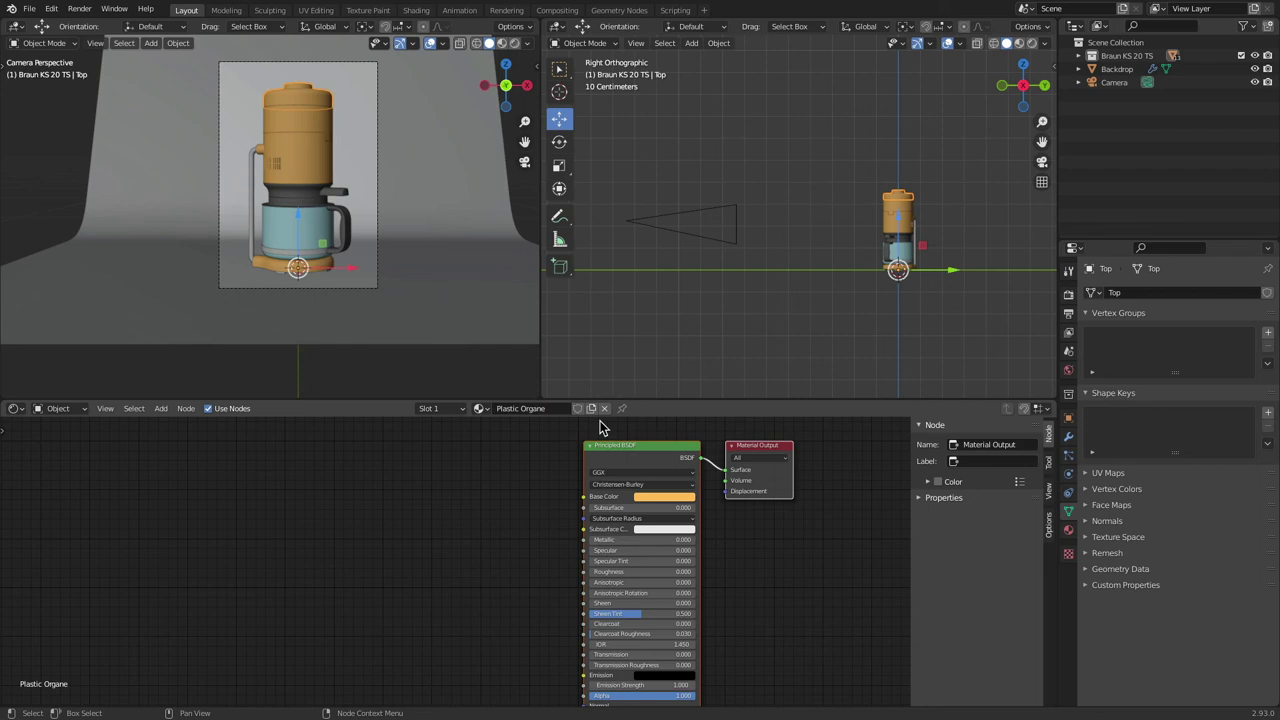
{"action": "left_click", "coordinate": [1068, 530]}
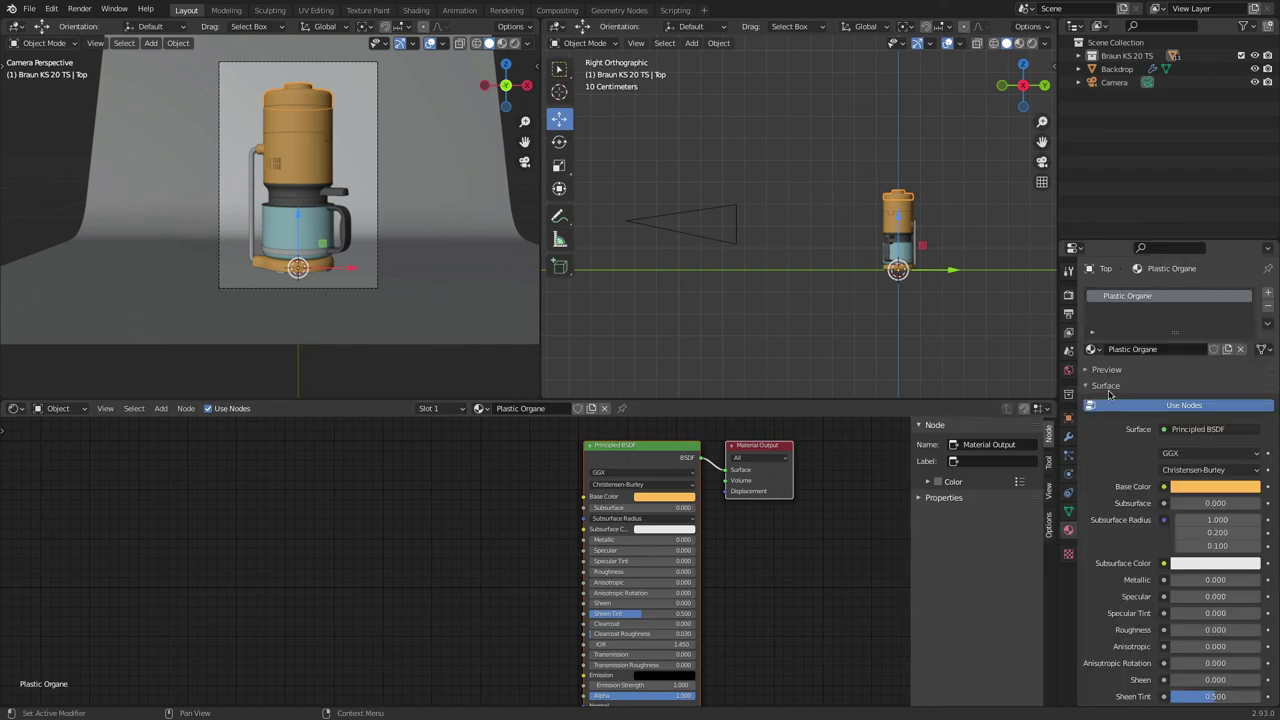
Step: Assign the Plastic Organe material to the Middle, Bottom and Base parts
{"action": "left_click", "coordinate": [300, 122]}
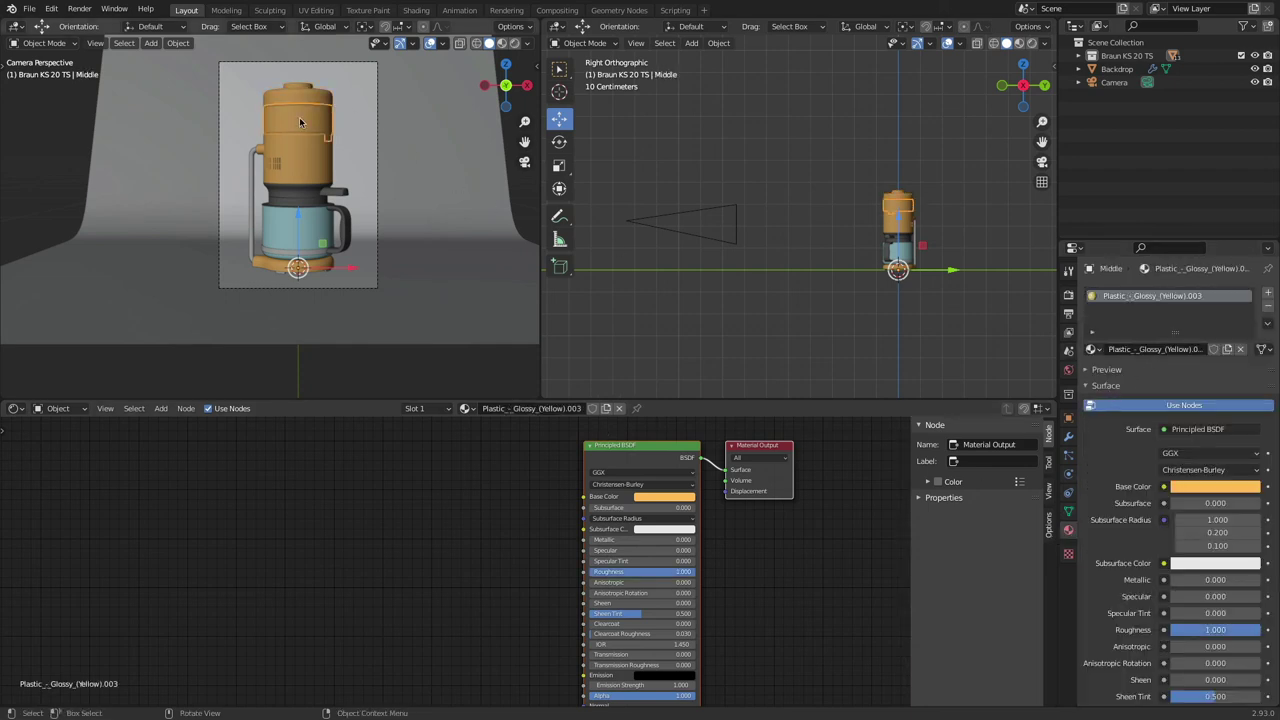
{"action": "left_click", "coordinate": [467, 408]}
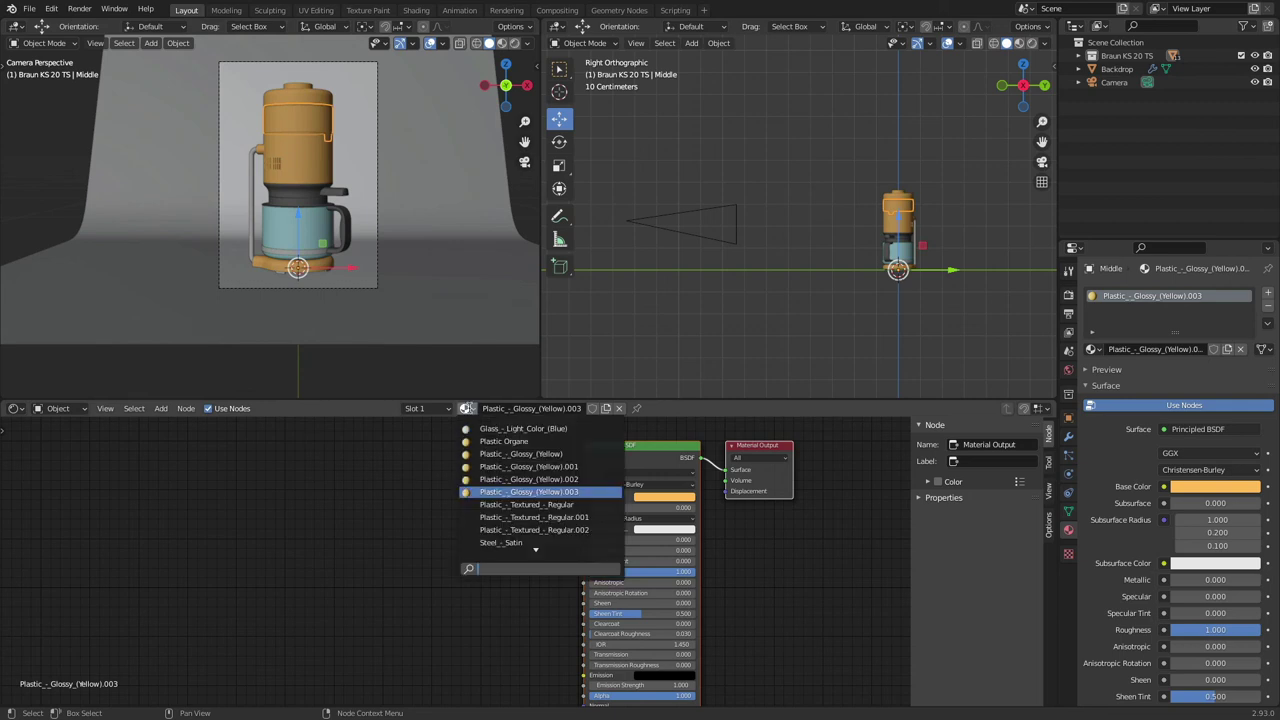
{"action": "left_click", "coordinate": [503, 441]}
{"action": "key", "text": "ctrl+z"}
{"action": "key", "text": "ctrl+z"}
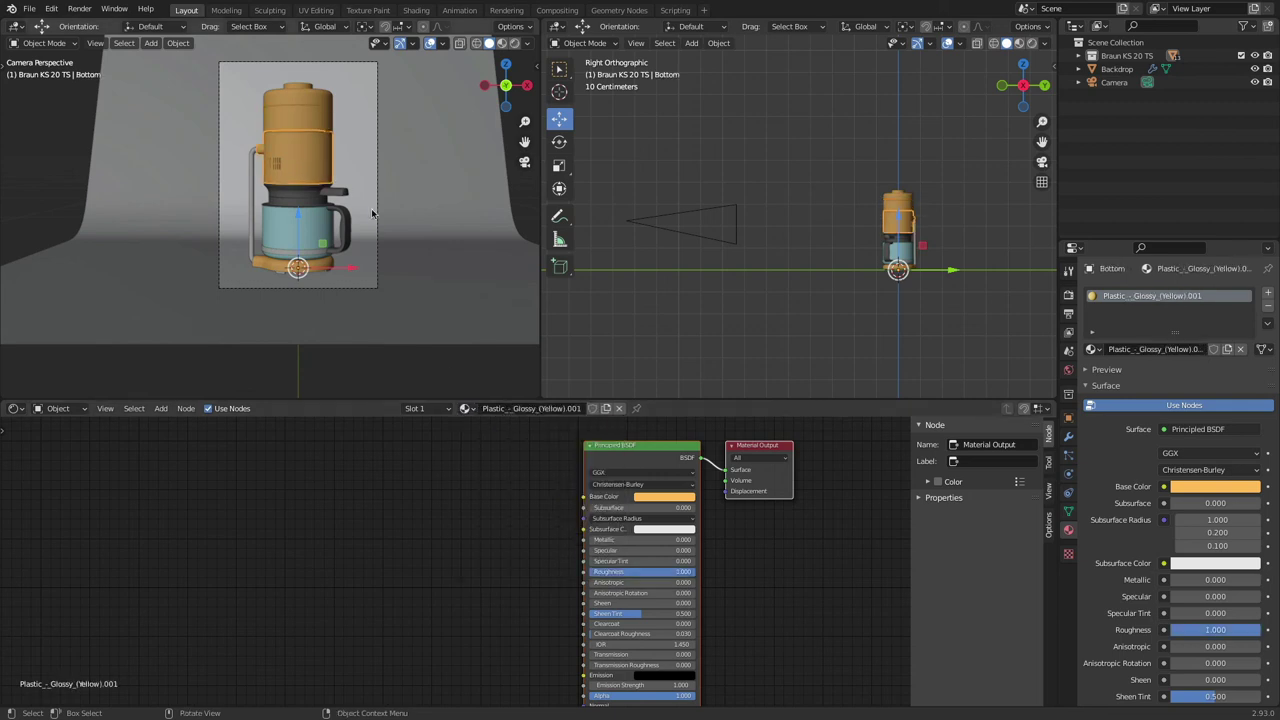
{"action": "left_click", "coordinate": [465, 408]}
{"action": "left_click", "coordinate": [520, 430]}
{"action": "left_click", "coordinate": [283, 273]}
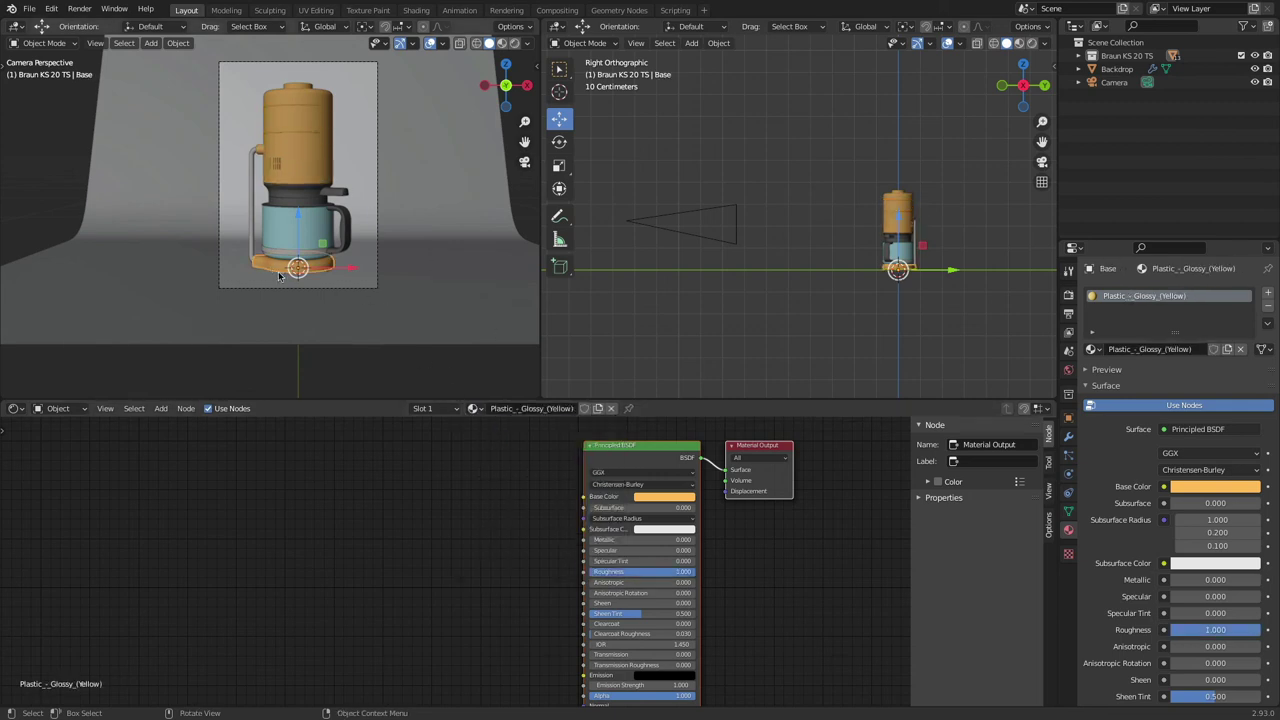
{"action": "left_click", "coordinate": [473, 408]}
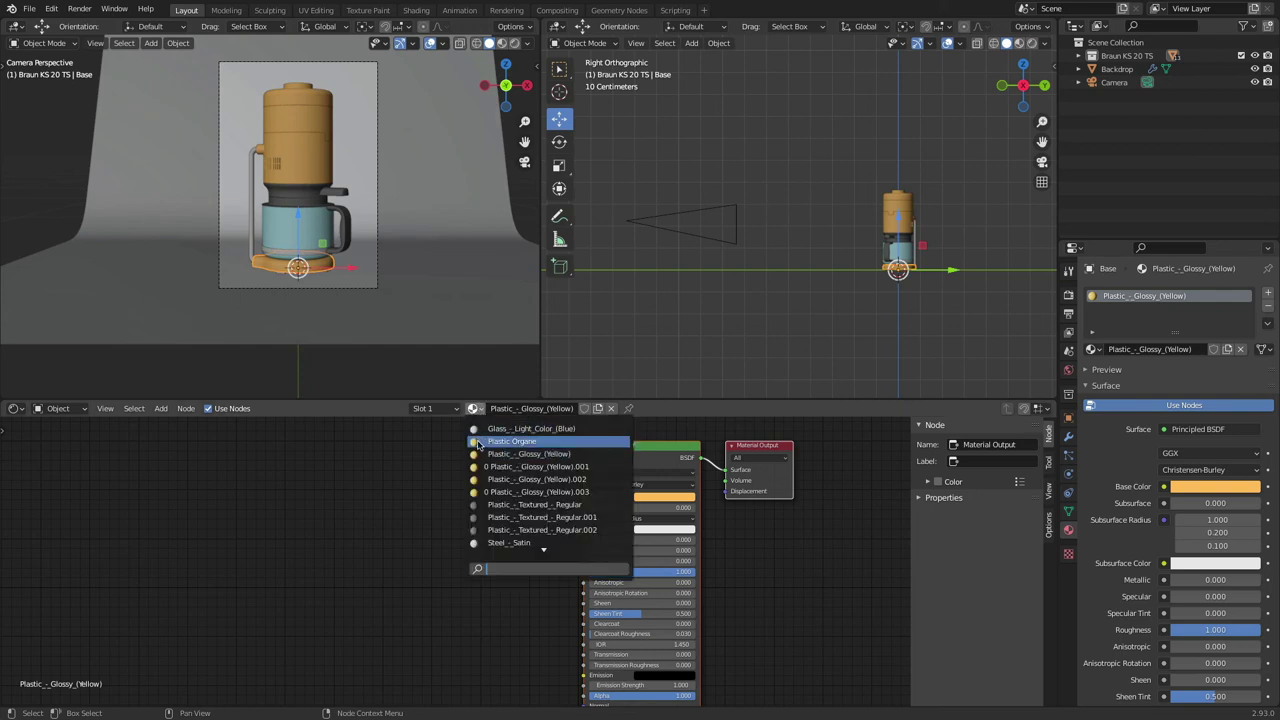
{"action": "left_click", "coordinate": [480, 442]}
{"action": "left_click", "coordinate": [250, 160]}
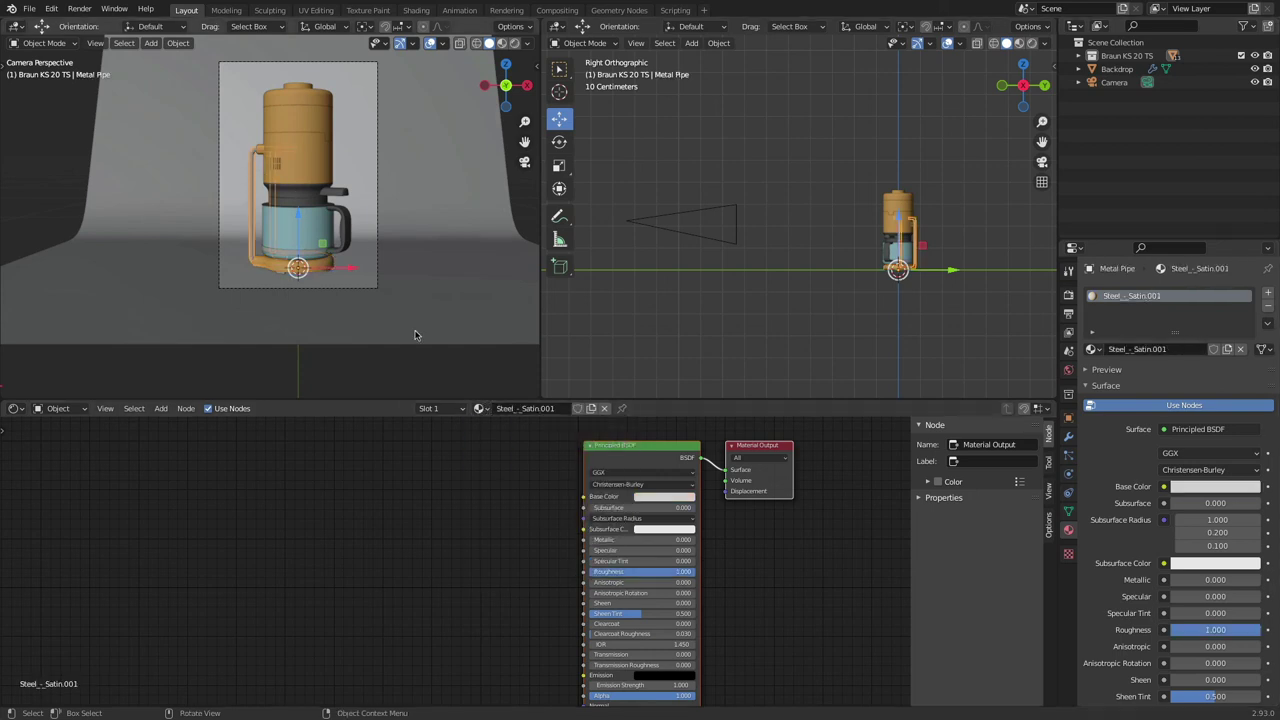
Step: Rename the Metal Pipe's material to 'Steel' with Roughness 0 and Metallic 1
{"action": "type", "text": "Steel"}
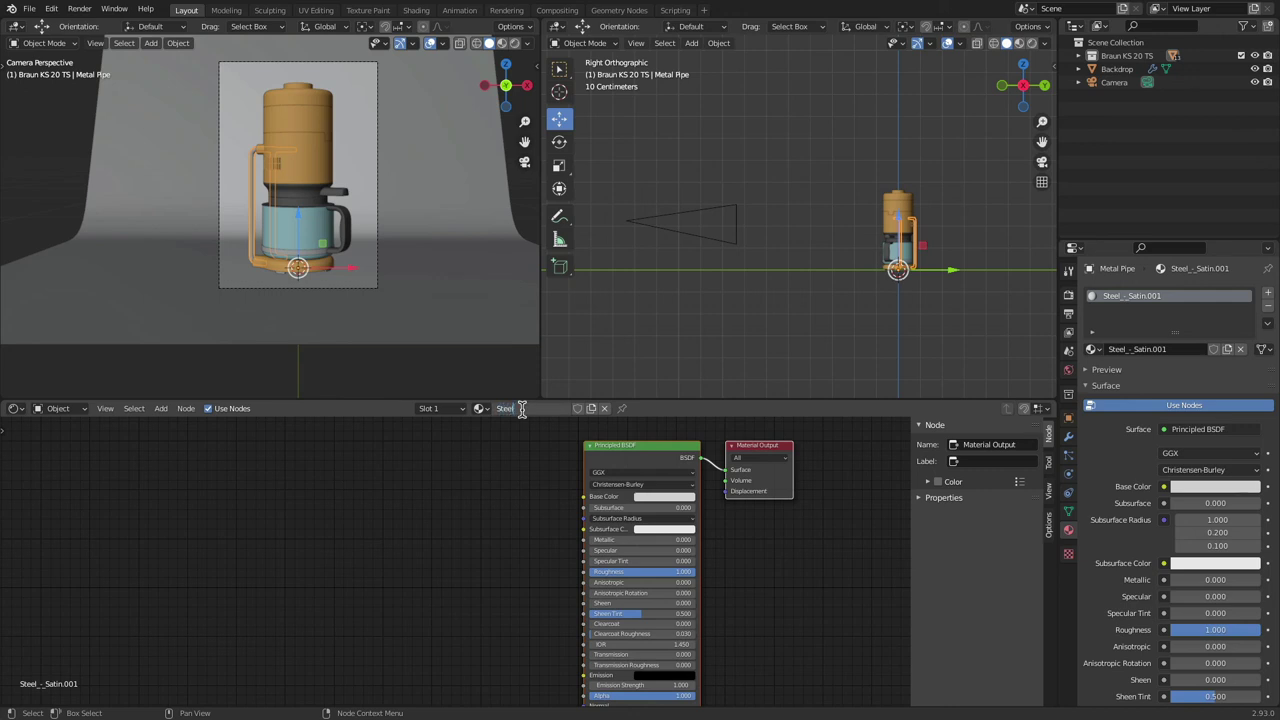
{"action": "key", "text": "Return"}
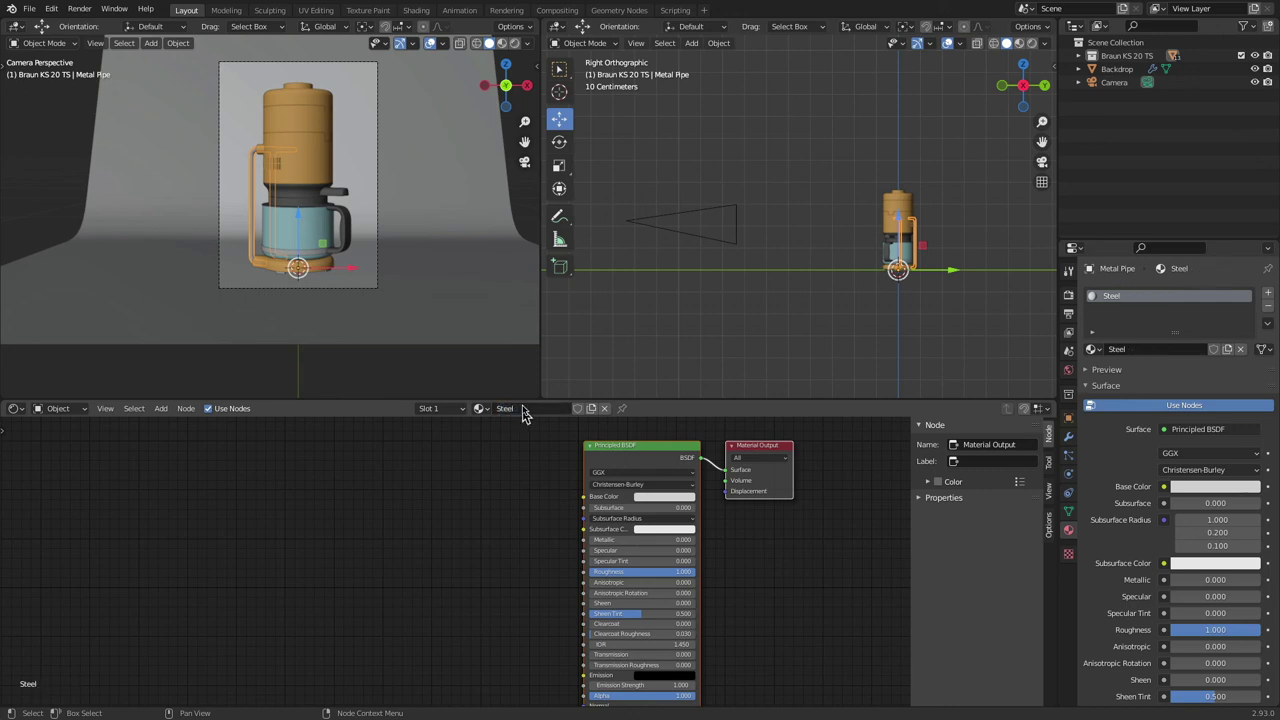
{"action": "left_click_drag", "start_coordinate": [640, 575], "coordinate": [711, 541]}
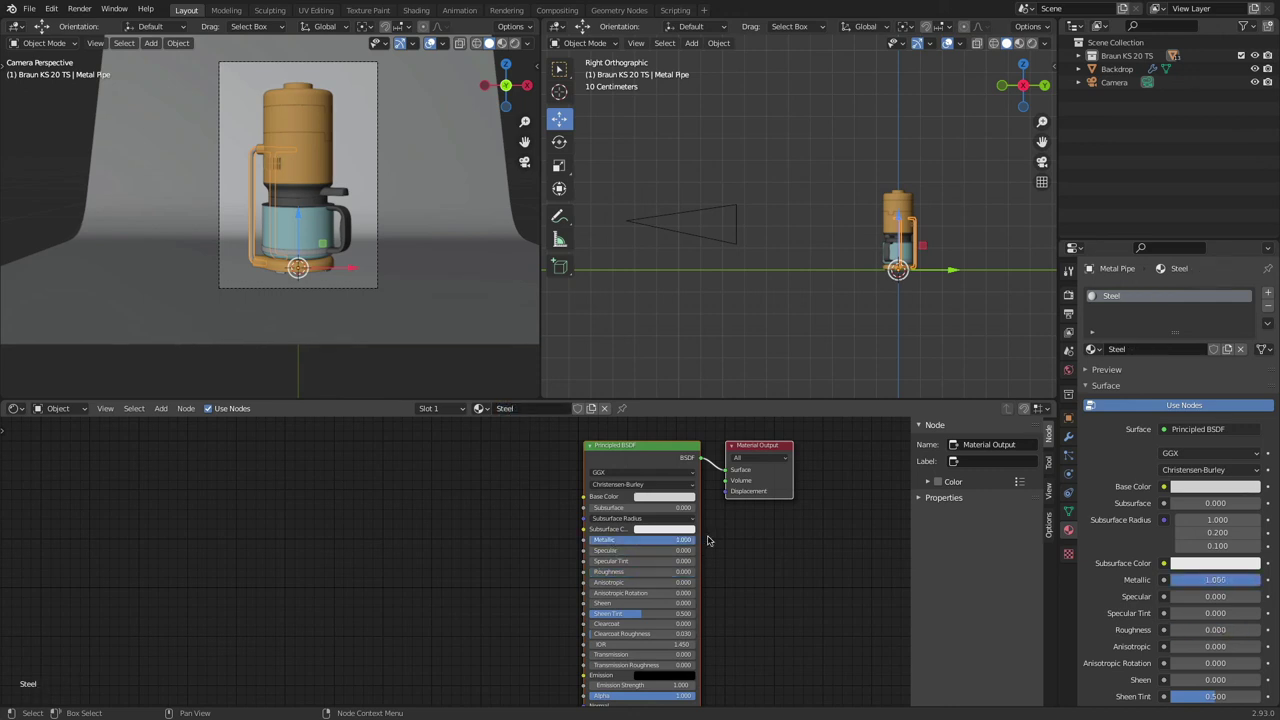
Step: Assign the Steel material to the Pot Band
{"action": "left_click", "coordinate": [277, 257]}
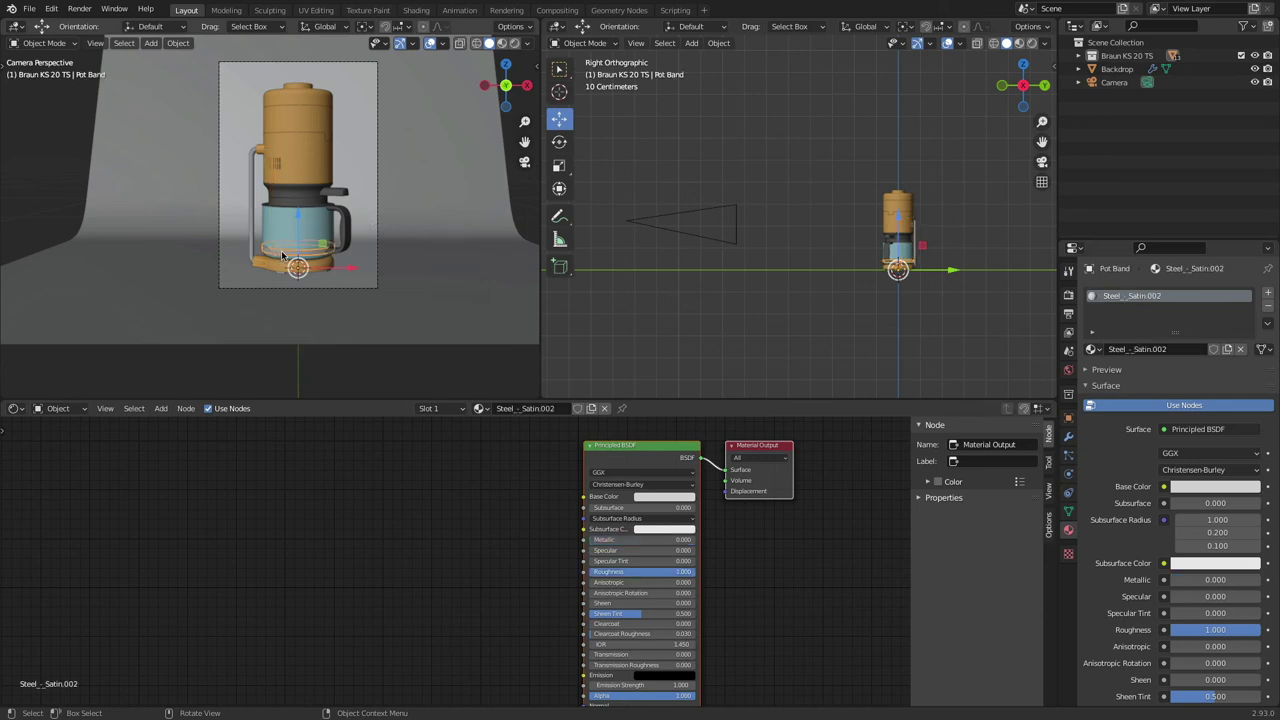
{"action": "left_click", "coordinate": [481, 409]}
{"action": "left_click", "coordinate": [510, 514]}
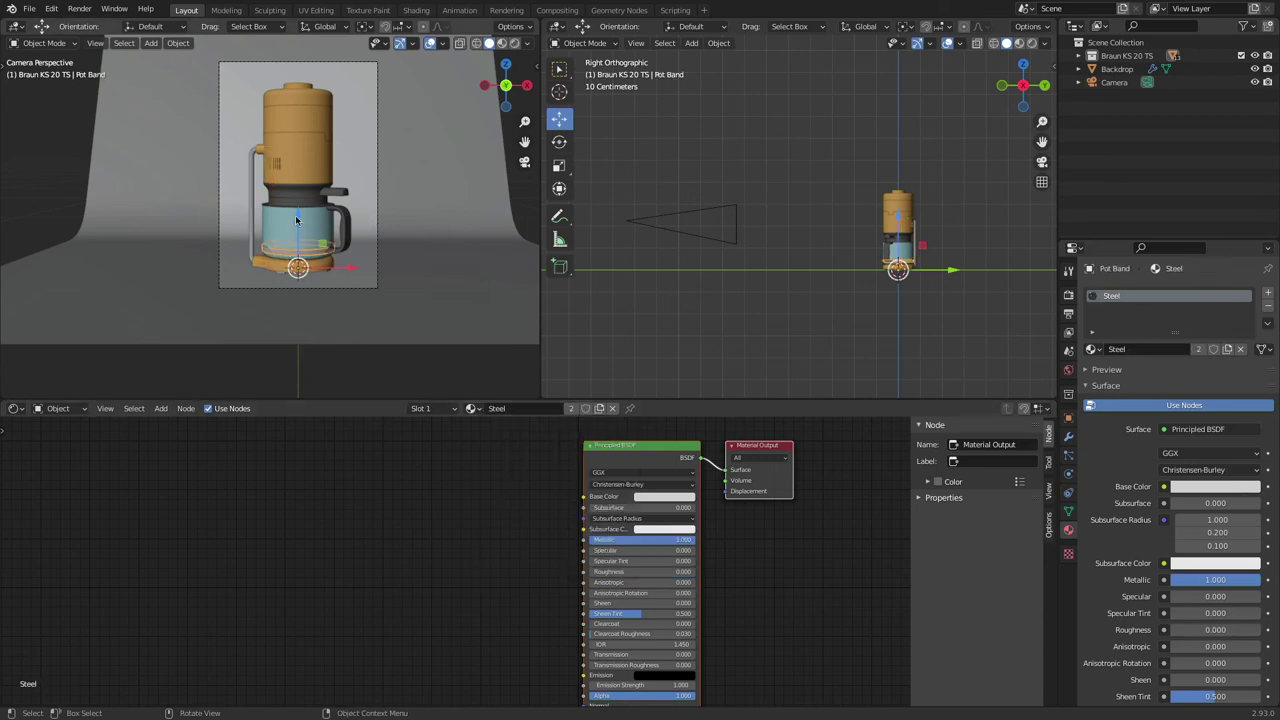
{"action": "left_click", "coordinate": [291, 276]}
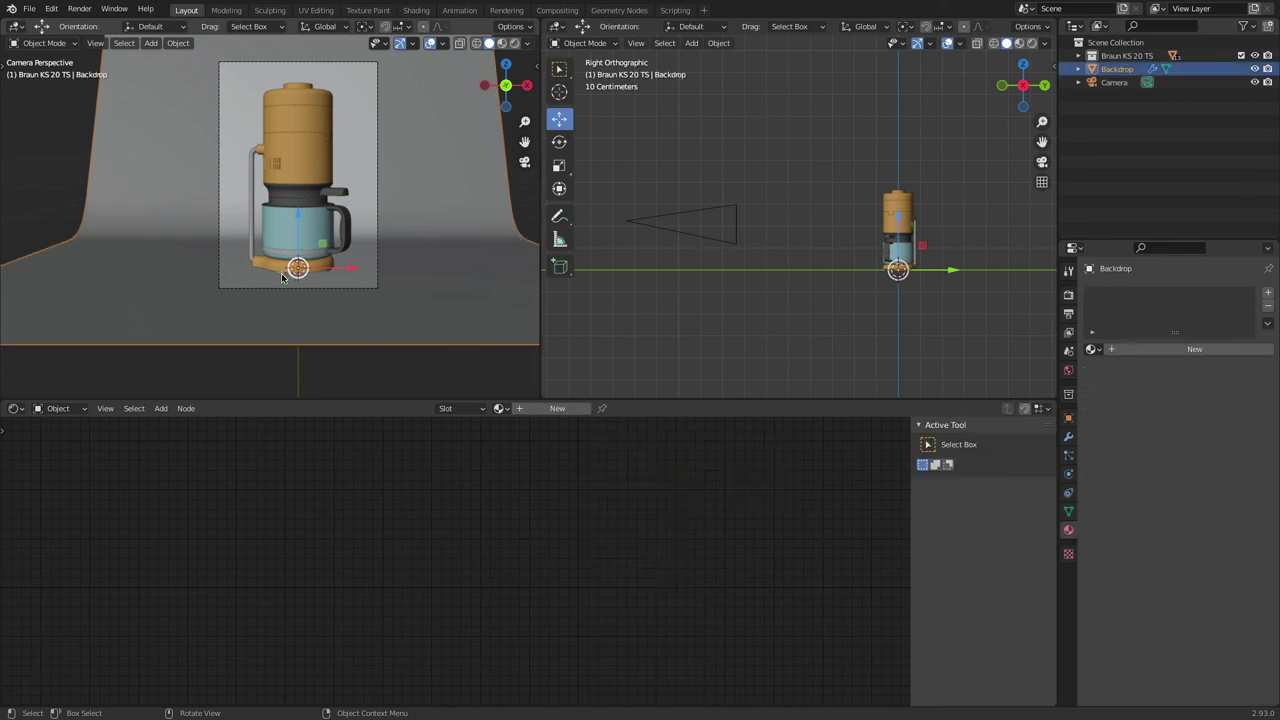
{"action": "left_click", "coordinate": [286, 279]}
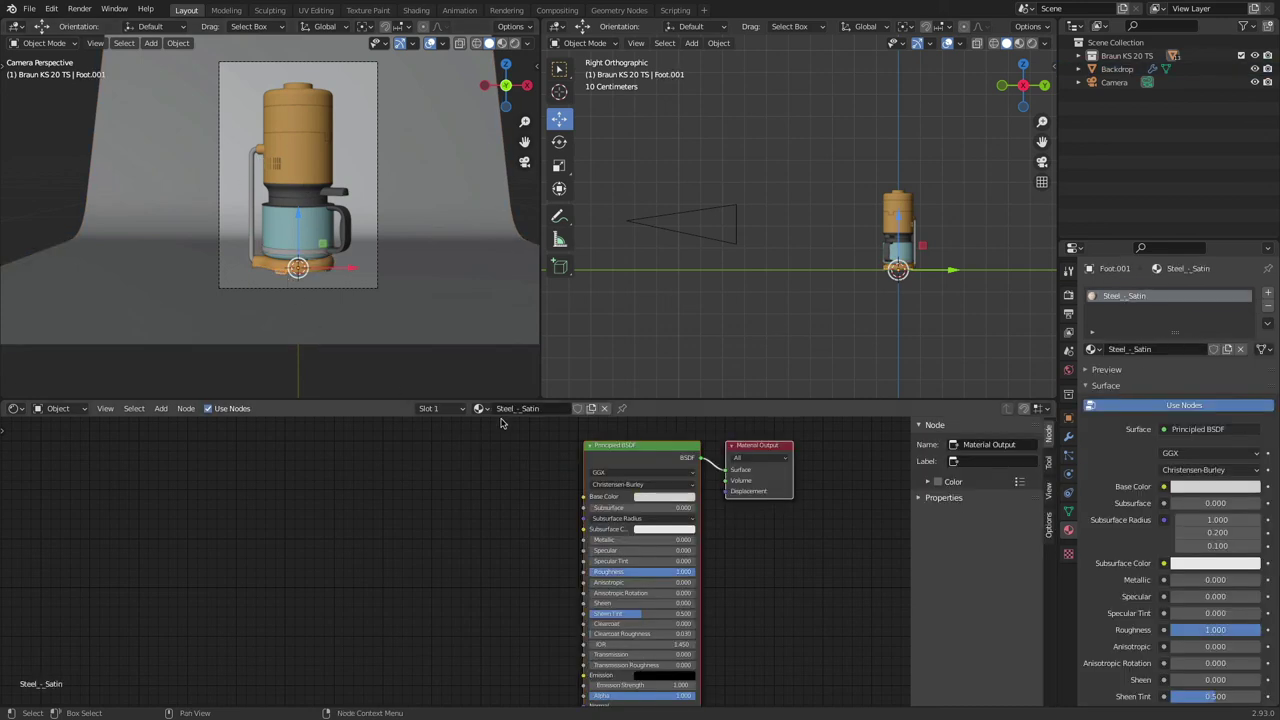
Step: Name the foot's material 'Feet' with Roughness 0, Specular 0.273 and near-black base colour
{"action": "left_click", "coordinate": [552, 410]}
{"action": "type", "text": "Feet"}
{"action": "key", "text": "Return"}
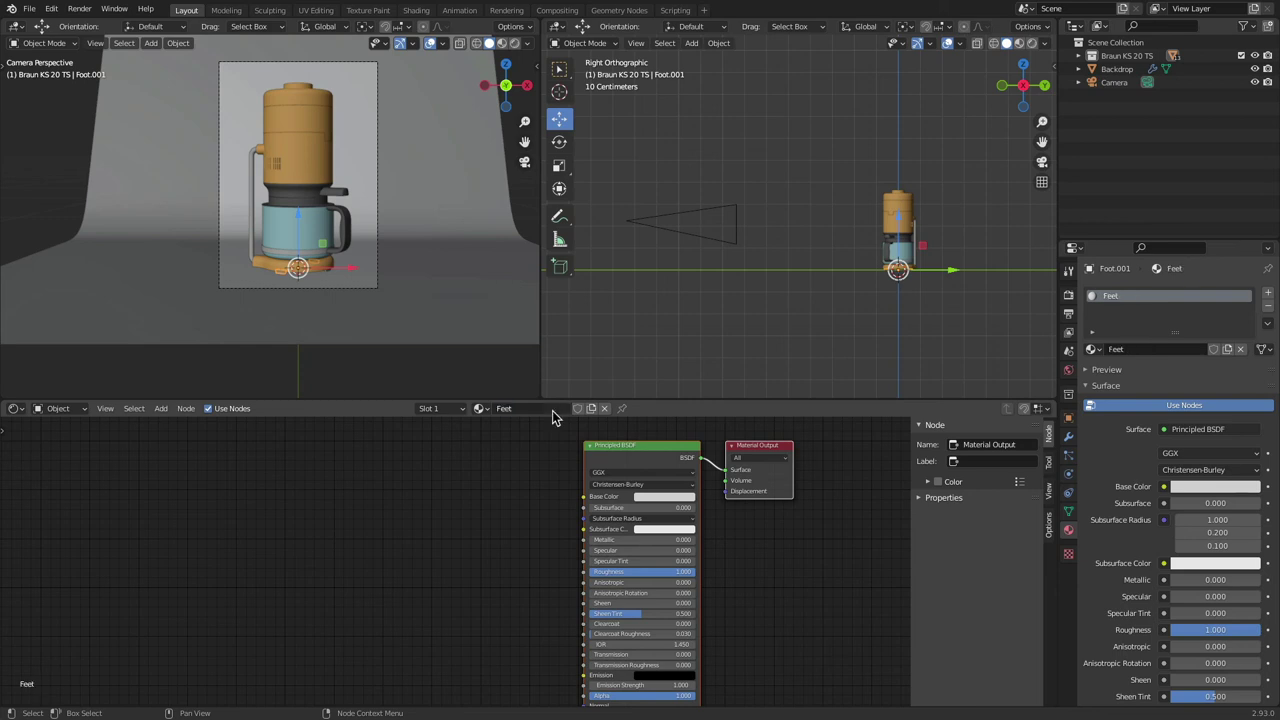
{"action": "mouse_move", "coordinate": [640, 571]}
{"action": "left_mouse_down"}
{"action": "mouse_move", "coordinate": [590, 571]}
{"action": "mouse_move", "coordinate": [630, 550]}
{"action": "left_mouse_up"}
{"action": "left_click", "coordinate": [655, 496]}
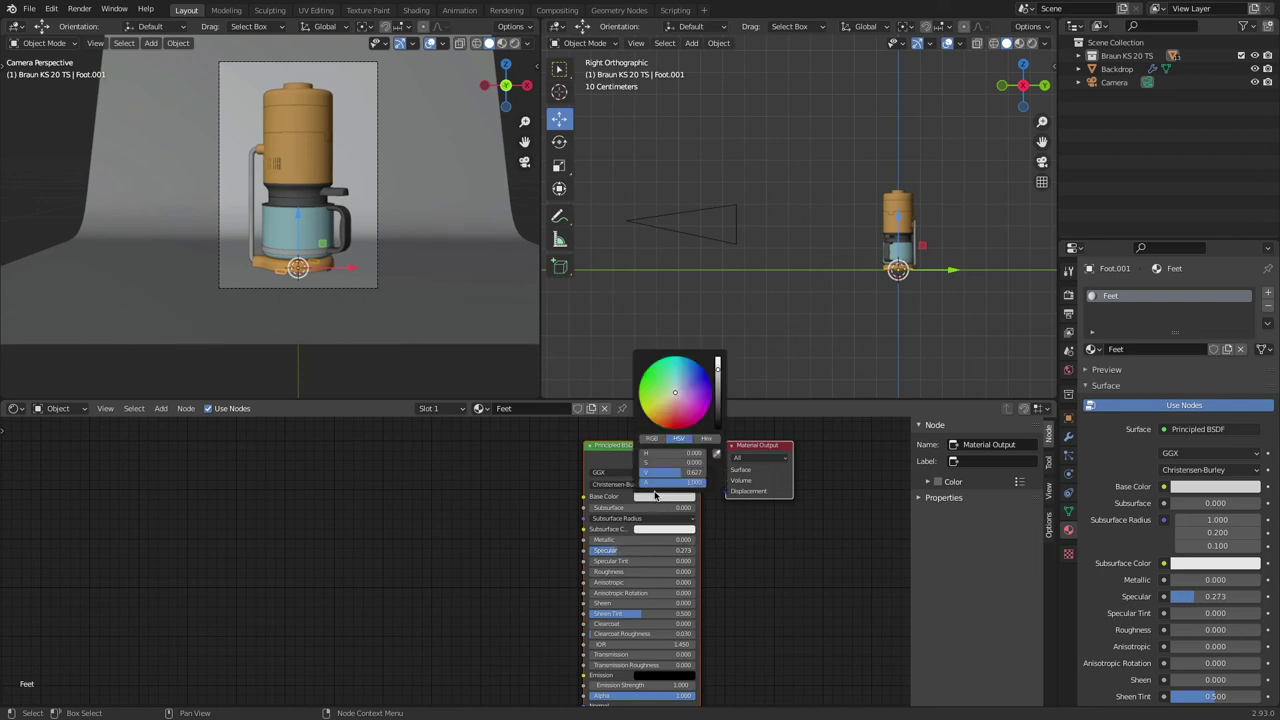
{"action": "left_click_drag", "start_coordinate": [718, 398], "coordinate": [718, 426]}
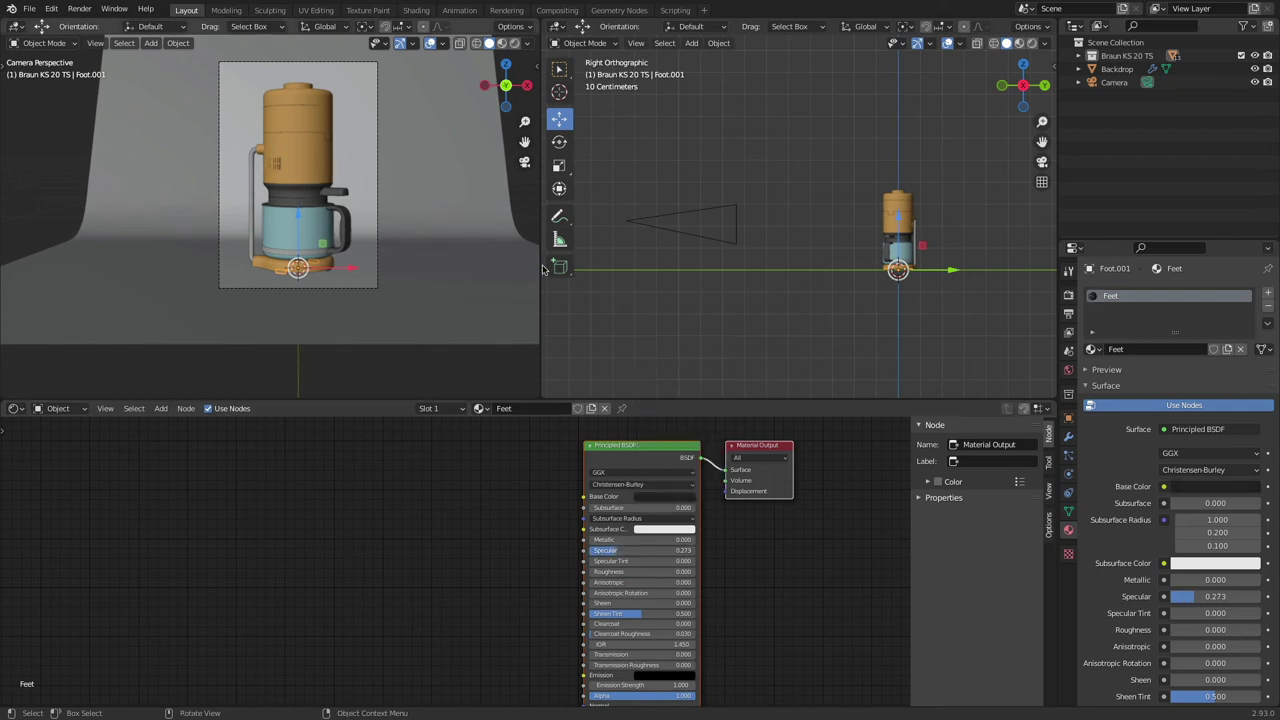
Step: Frame the feet and check that Foot and Foot.001 both use the Feet material
{"action": "key", "text": "KP_Decimal"}
{"action": "middle_click_drag", "start_coordinate": [890, 290], "coordinate": [786, 238]}
{"action": "scroll", "coordinate": [885, 275], "scroll_direction": "down", "scroll_amount": 4}
{"action": "left_click", "coordinate": [773, 248]}
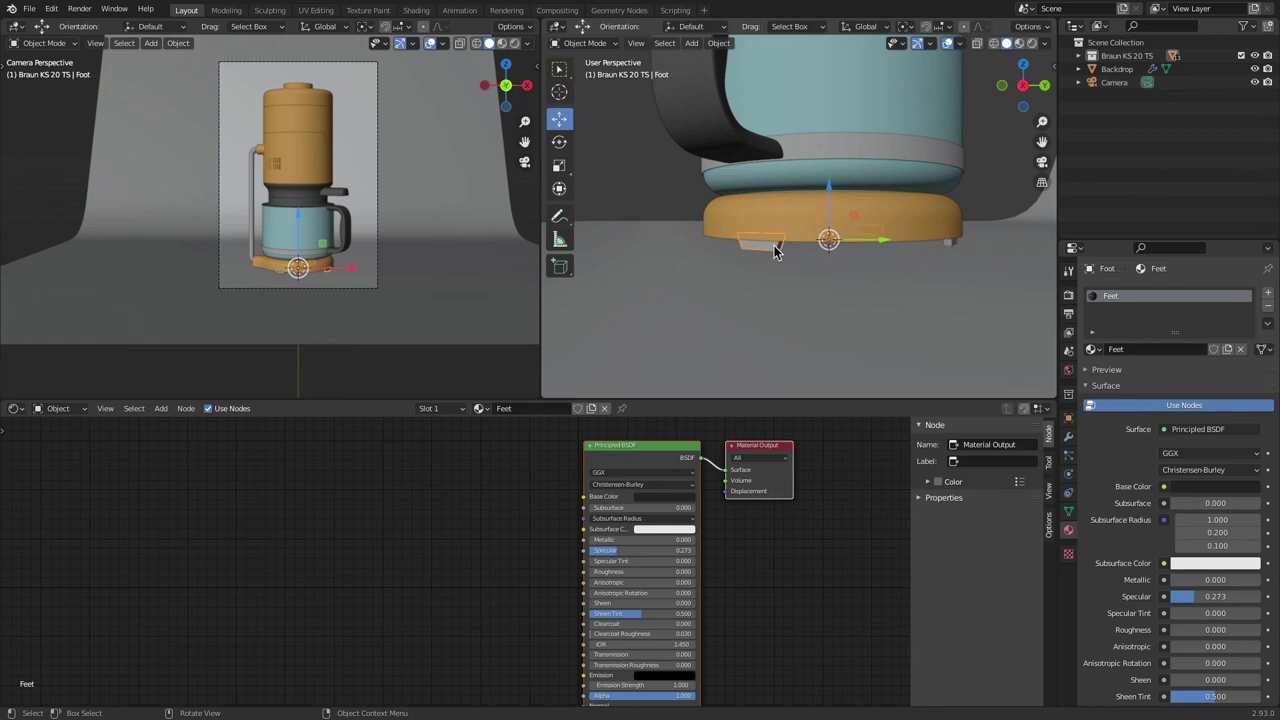
{"action": "left_click", "coordinate": [951, 246]}
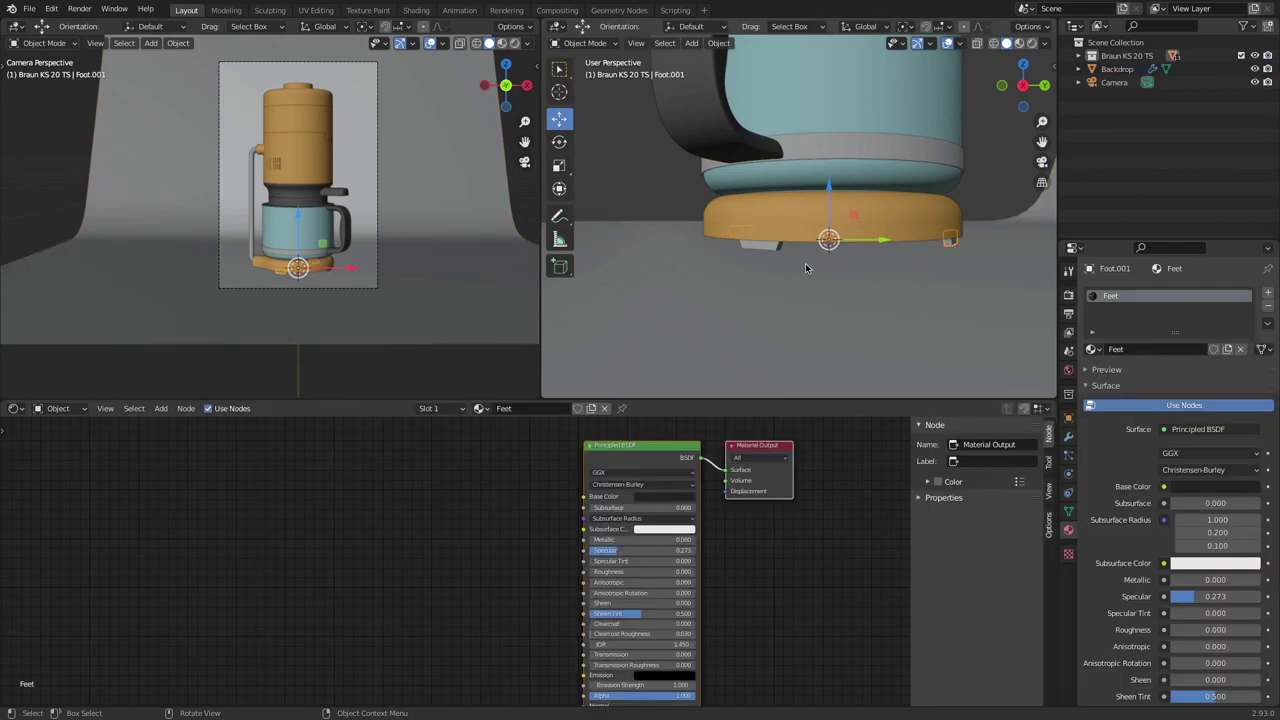
{"action": "left_click", "coordinate": [783, 249]}
{"action": "scroll", "coordinate": [786, 249], "scroll_direction": "down", "scroll_amount": 5}
{"action": "mouse_move", "coordinate": [786, 249]}
{"action": "middle_mouse_down"}
{"action": "mouse_move", "coordinate": [794, 237]}
{"action": "mouse_move", "coordinate": [771, 239]}
{"action": "middle_mouse_up"}
Step: Set the Pot Lid Cap material's Roughness to 0 and rename it 'Plastic Black'
{"action": "scroll", "coordinate": [770, 238], "scroll_direction": "up", "scroll_amount": 5}
{"action": "left_click", "coordinate": [850, 178]}
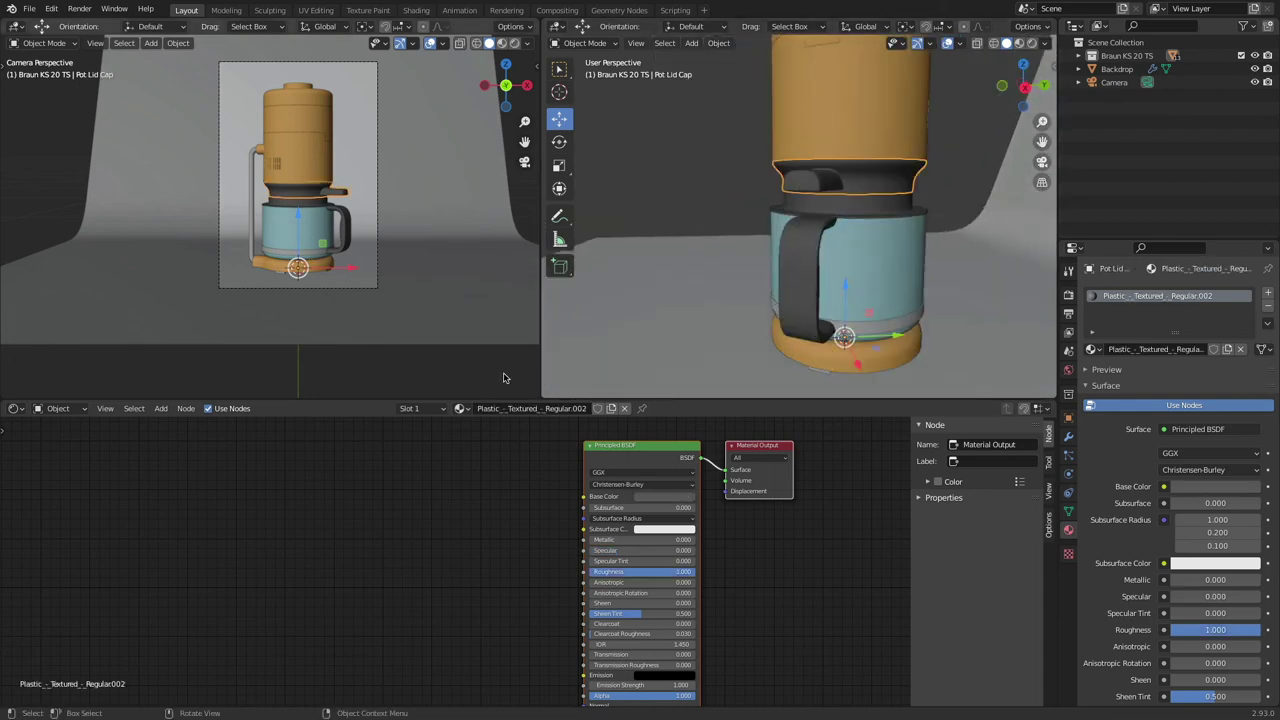
{"action": "left_click_drag", "start_coordinate": [660, 571], "coordinate": [696, 550]}
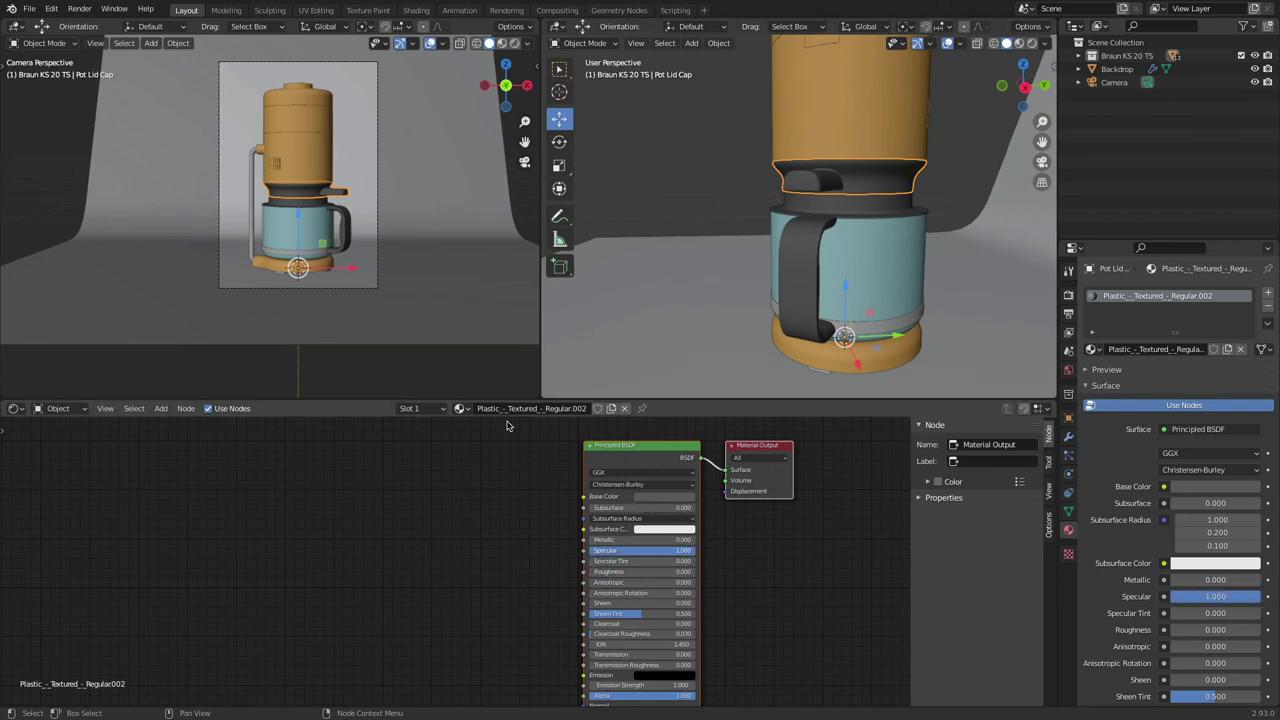
{"action": "left_click", "coordinate": [553, 409]}
{"action": "key", "text": "BackSpace"}
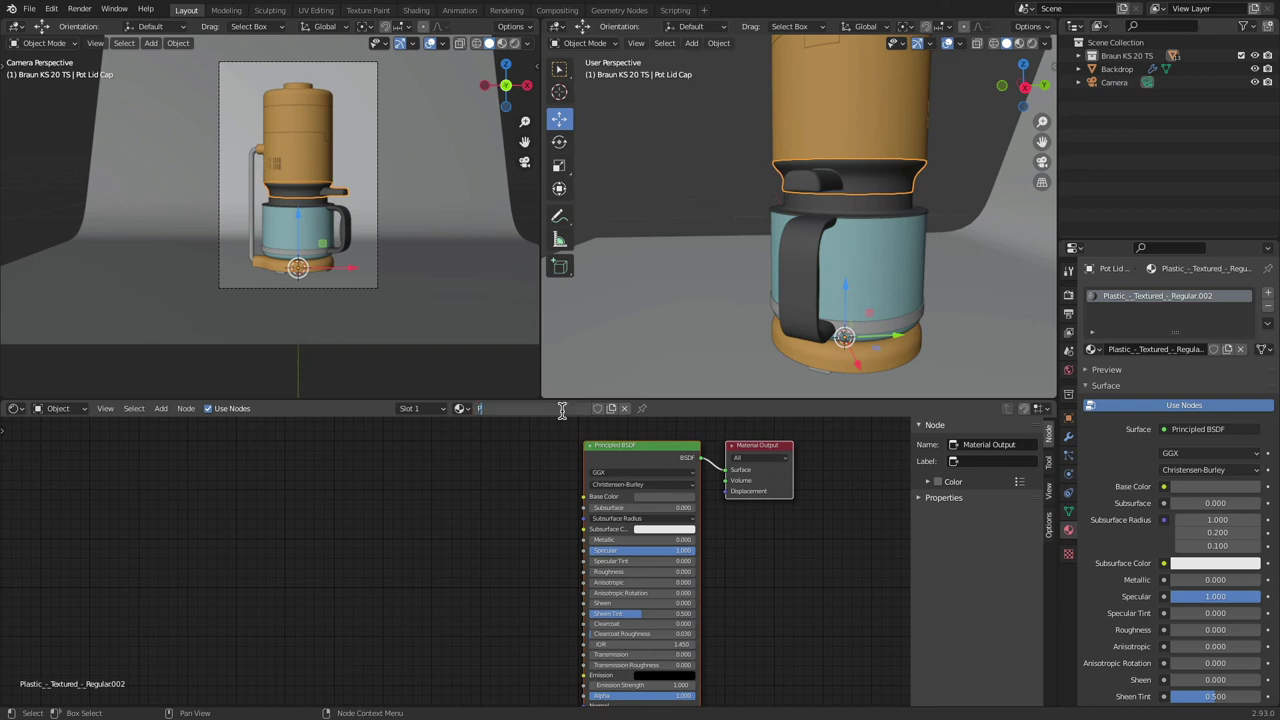
{"action": "type", "text": "Plastic Black"}
{"action": "key", "text": "Return"}
Step: Assign Plastic Black to the Handle and the Pot Lid
{"action": "left_click", "coordinate": [812, 241]}
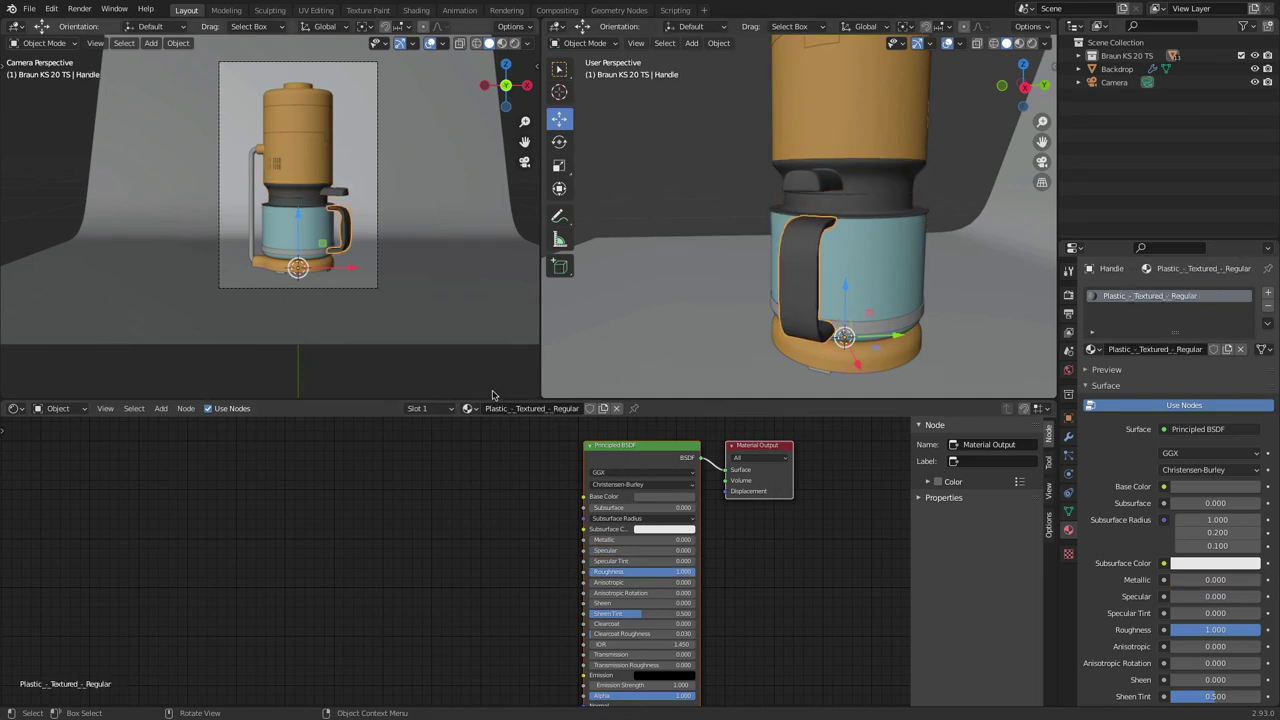
{"action": "left_click", "coordinate": [467, 408]}
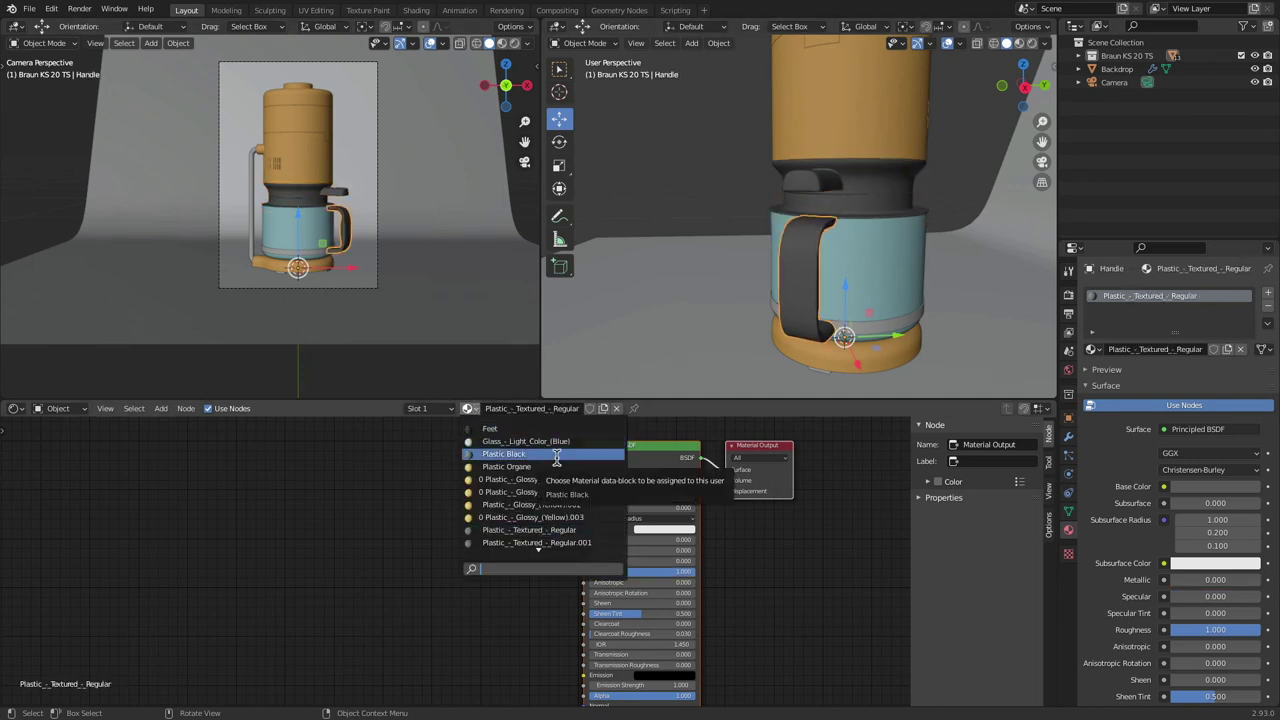
{"action": "left_click", "coordinate": [520, 454]}
{"action": "left_click", "coordinate": [838, 210]}
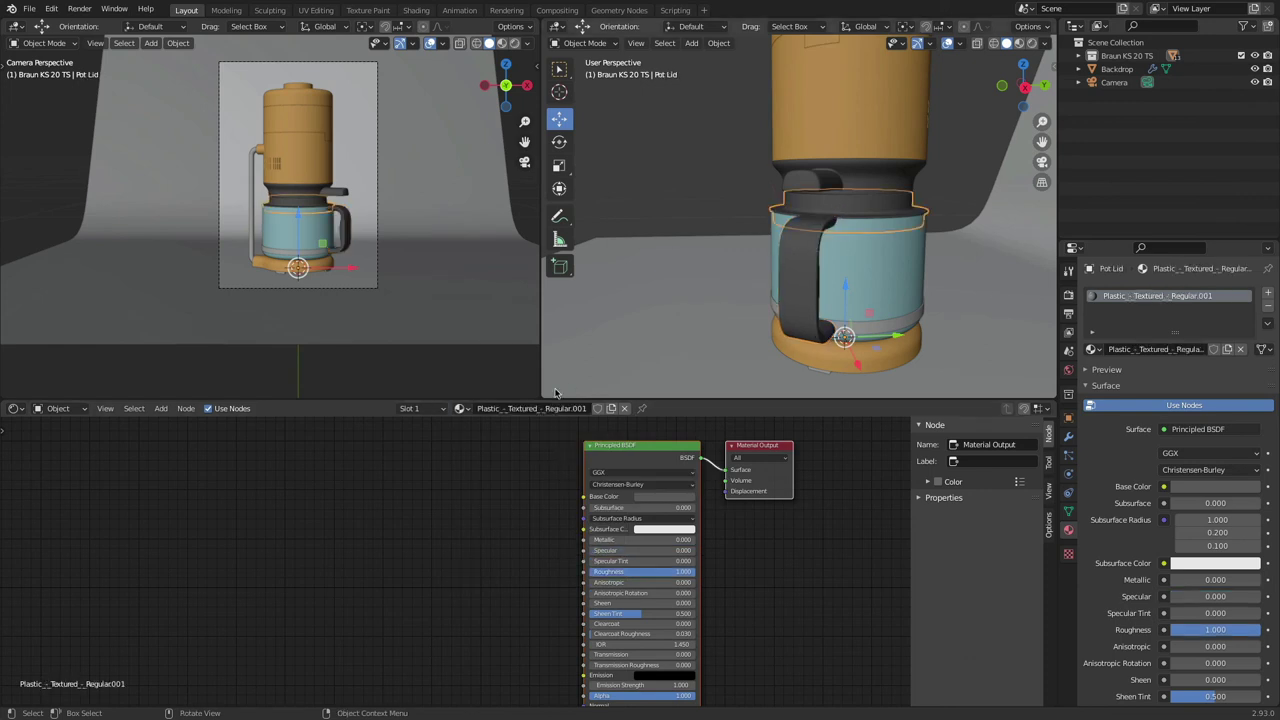
{"action": "left_click", "coordinate": [460, 408]}
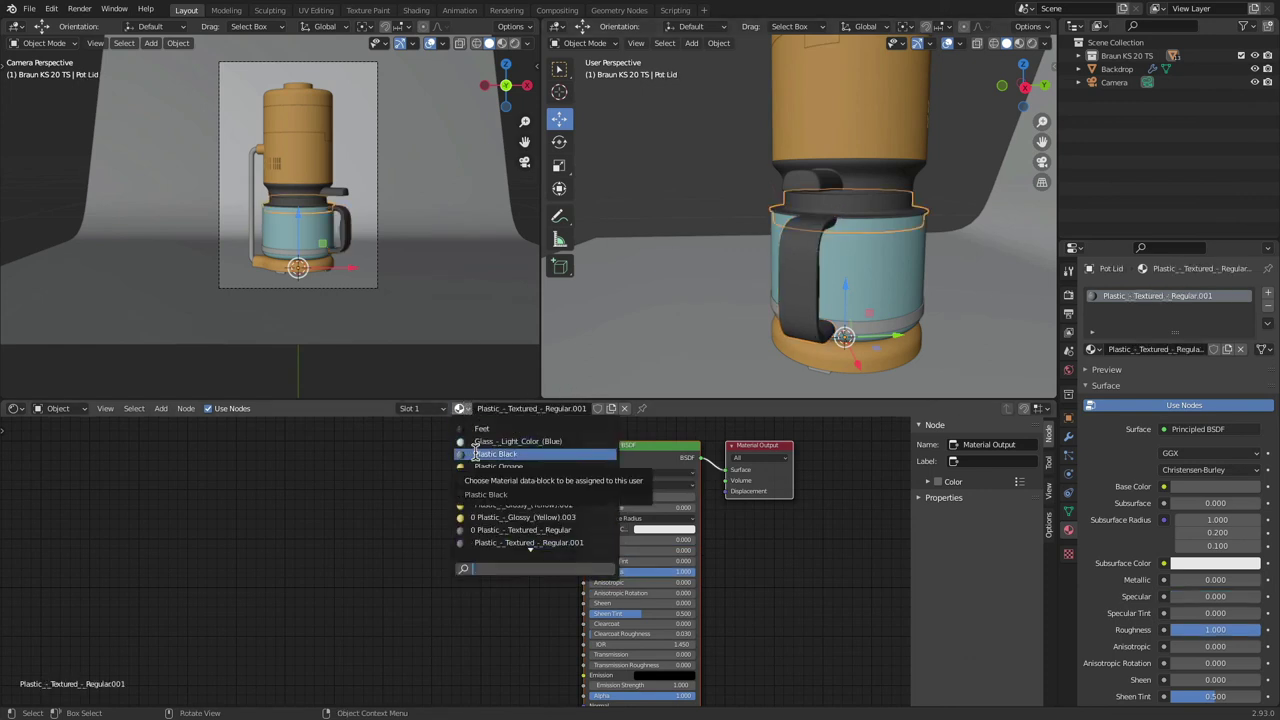
{"action": "left_click", "coordinate": [480, 454]}
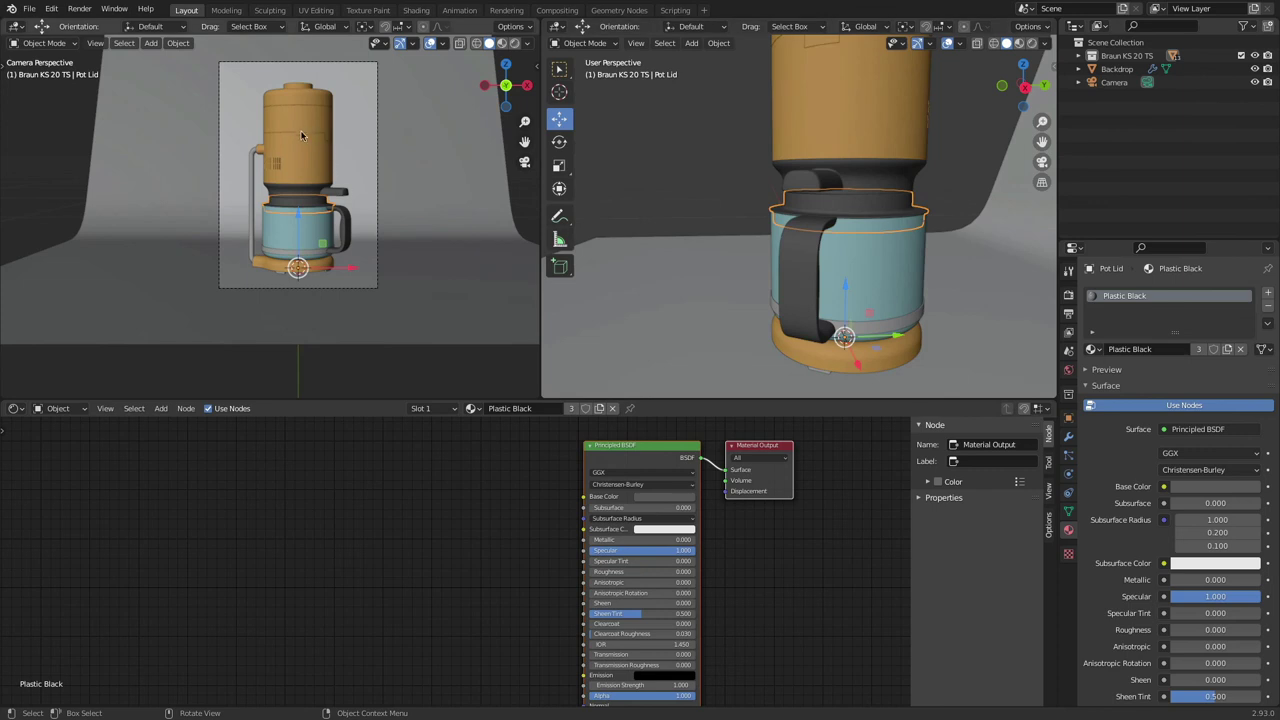
{"action": "scroll", "coordinate": [295, 180], "scroll_direction": "up", "scroll_amount": 2}
{"action": "scroll", "coordinate": [295, 180], "scroll_direction": "up", "scroll_amount": 2}
{"action": "scroll", "coordinate": [295, 180], "scroll_direction": "down", "scroll_amount": 3}
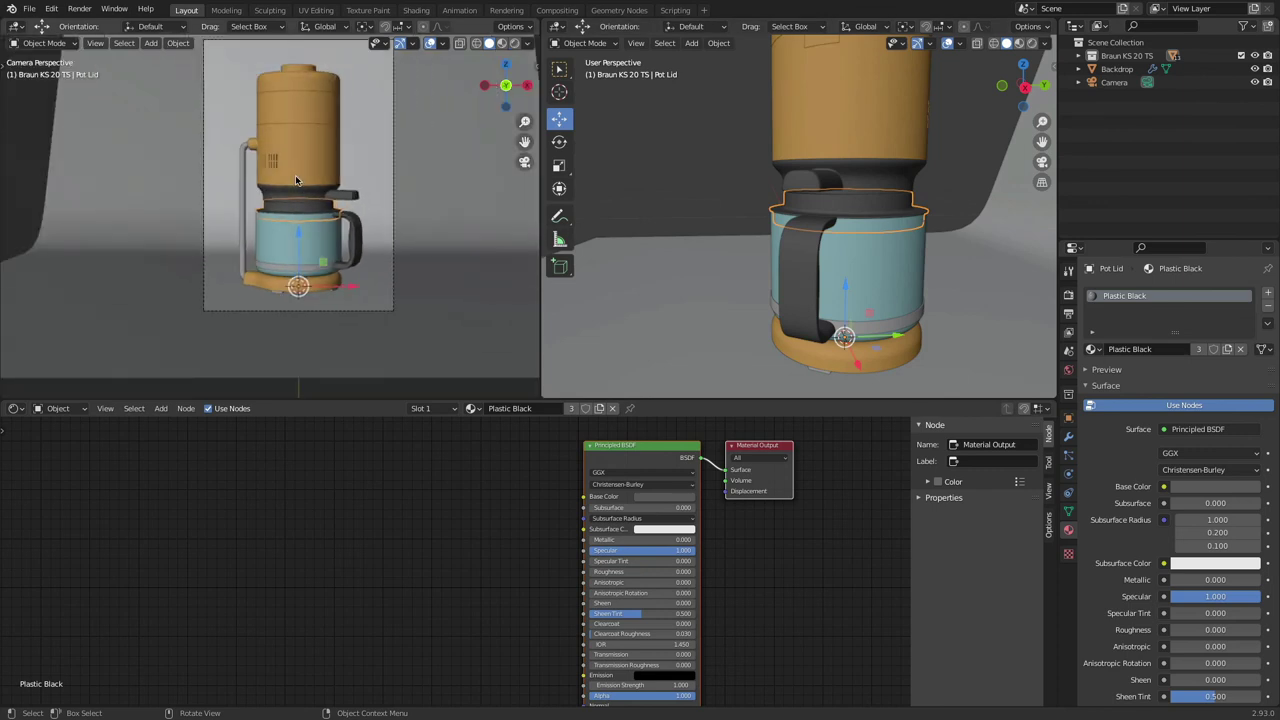
Step: Purge unused data-blocks with File > Clean Up and review the remaining materials
{"action": "left_click", "coordinate": [29, 8]}
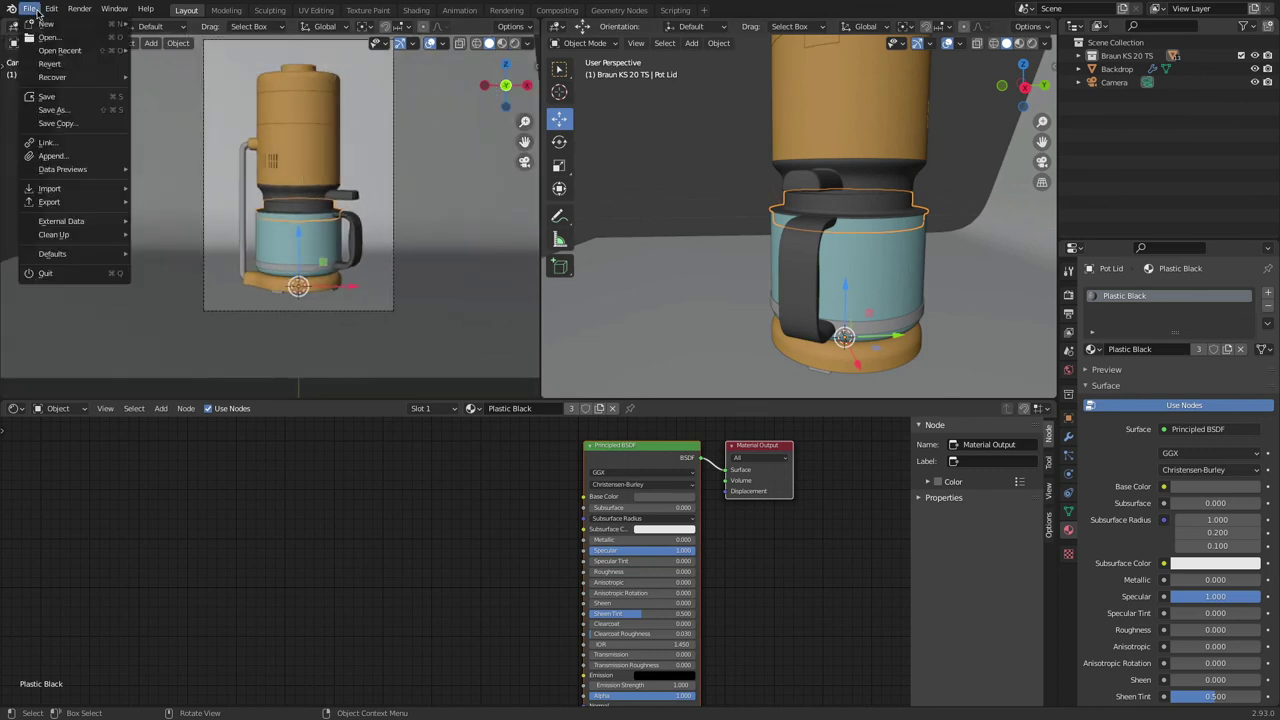
{"action": "mouse_move", "coordinate": [57, 233]}
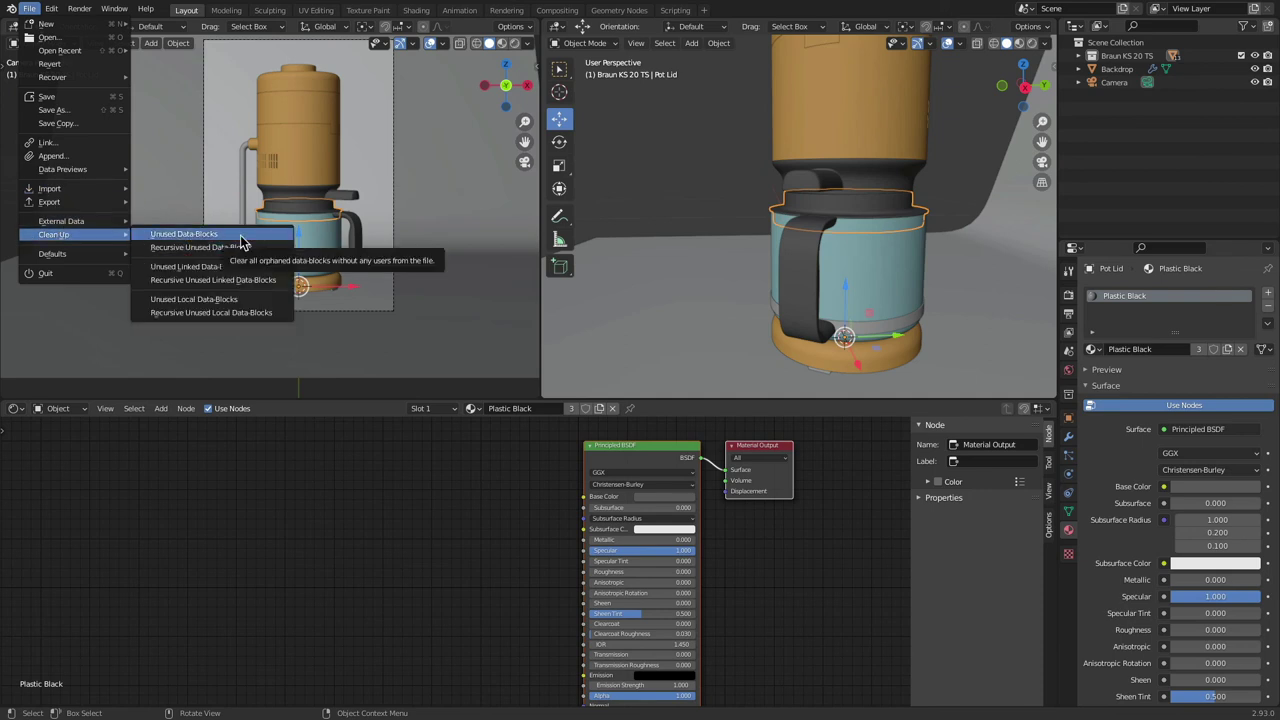
{"action": "left_click", "coordinate": [240, 234]}
{"action": "left_click", "coordinate": [242, 232]}
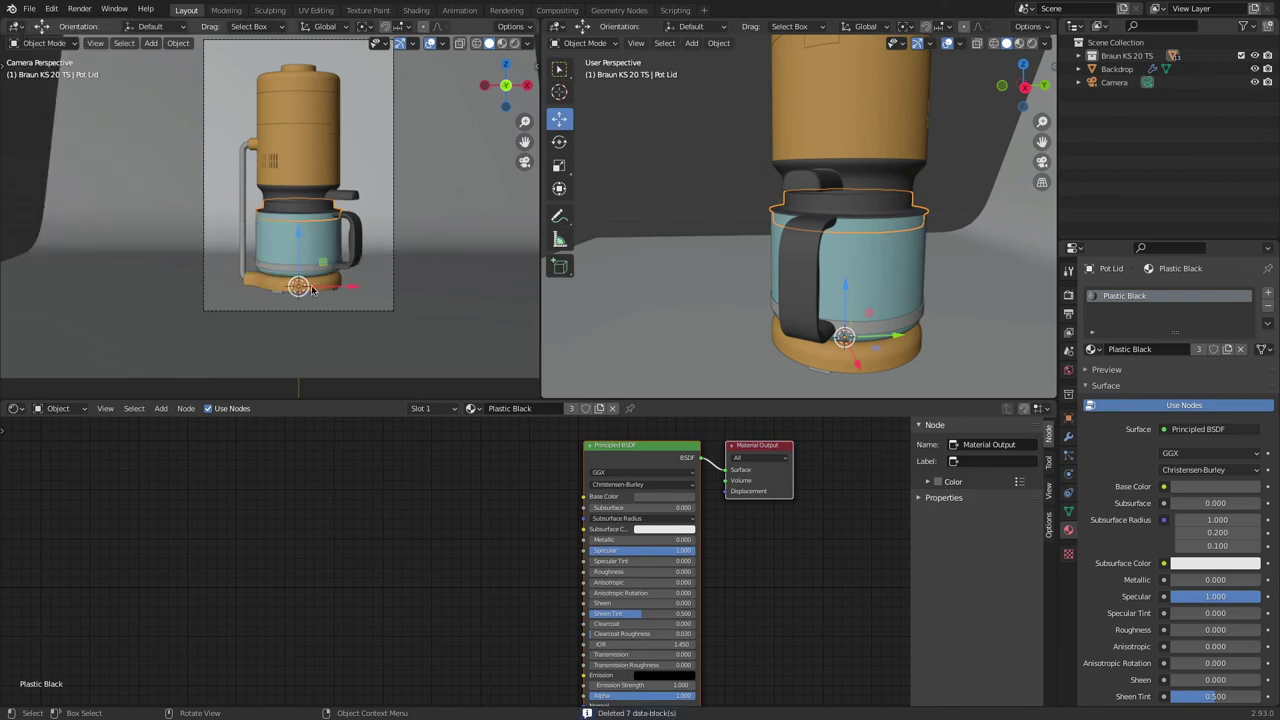
{"action": "left_click", "coordinate": [469, 408]}
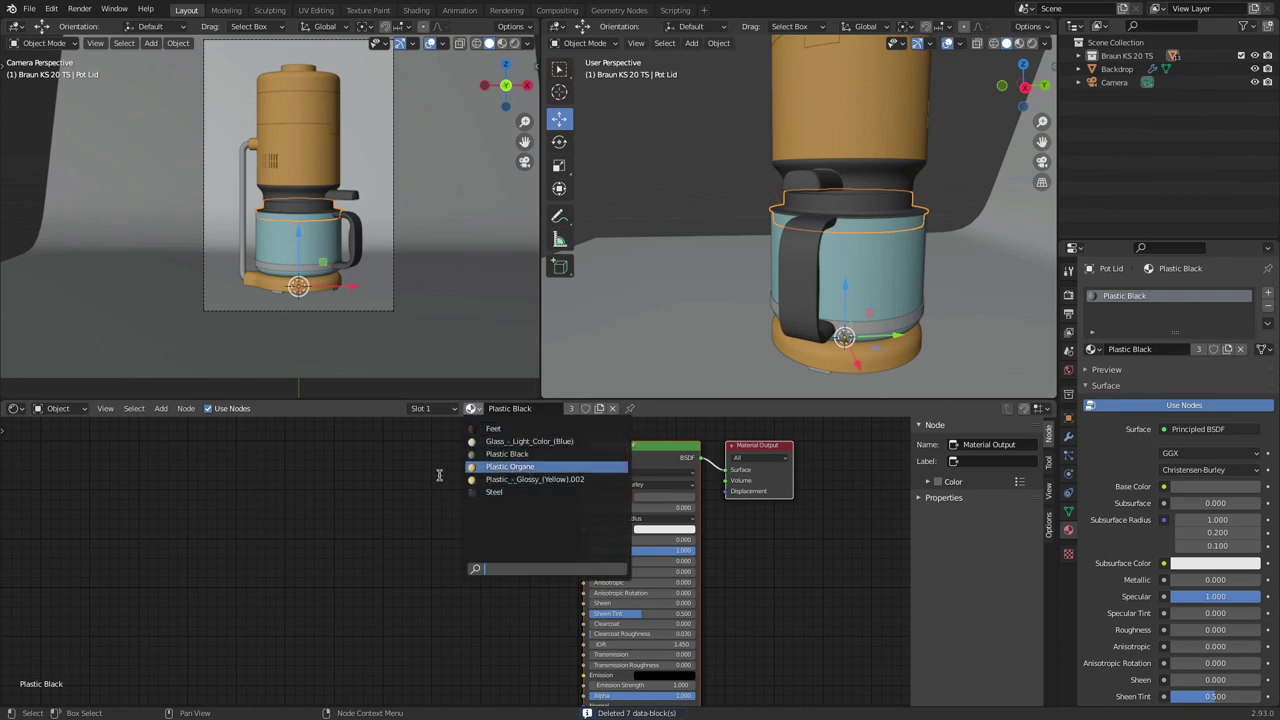
Step: Hide the Bottom housing and assign Plastic Organe to the Inside part
{"action": "left_click", "coordinate": [830, 113]}
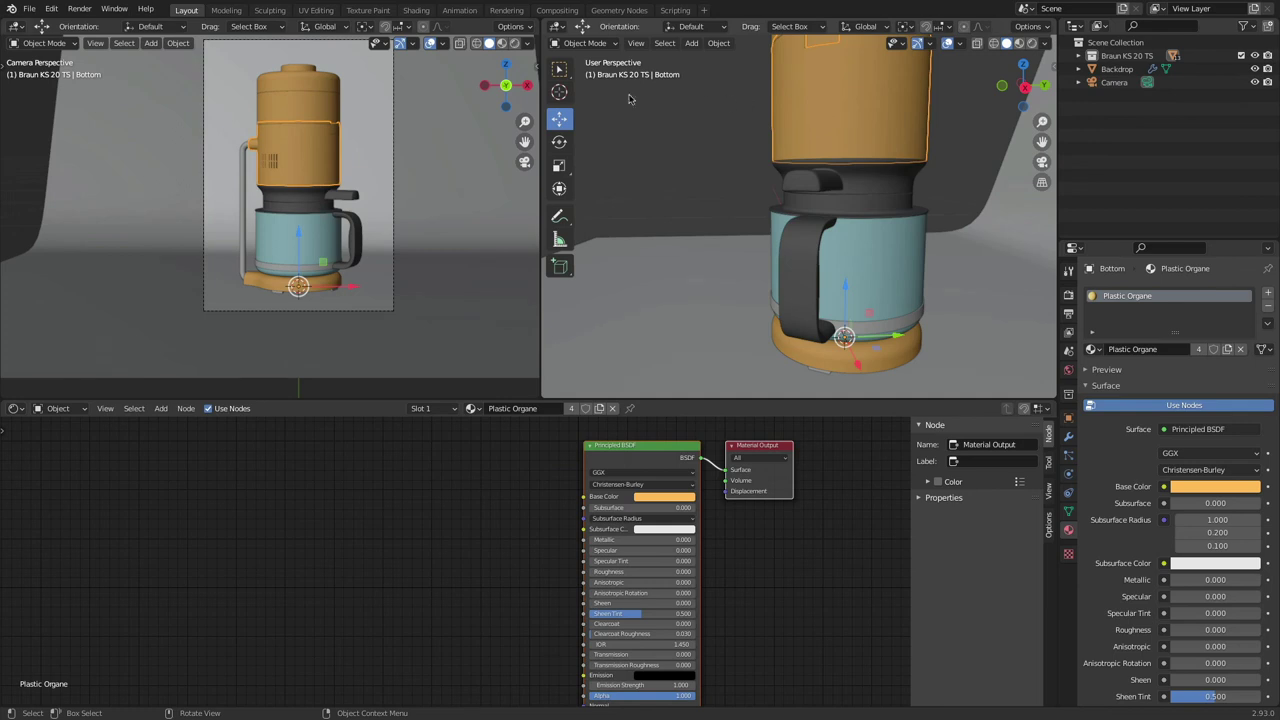
{"action": "key", "text": "h"}
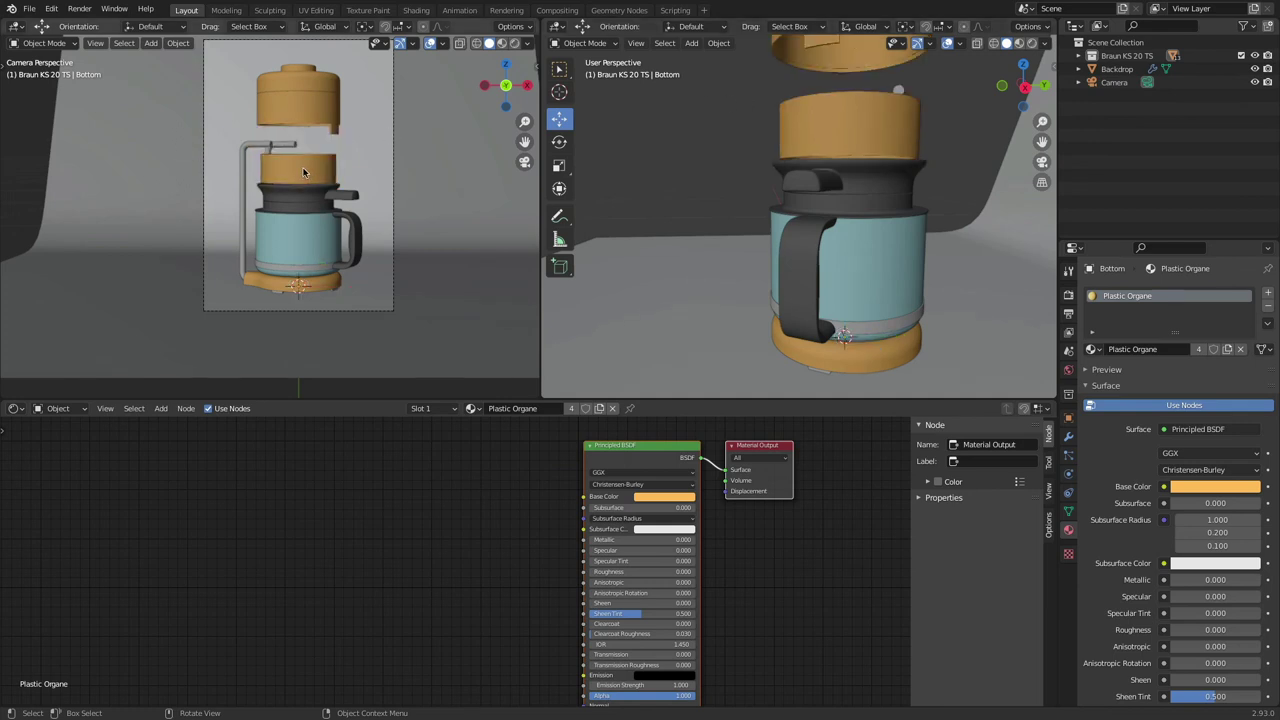
{"action": "left_click", "coordinate": [304, 172]}
{"action": "left_click", "coordinate": [465, 408]}
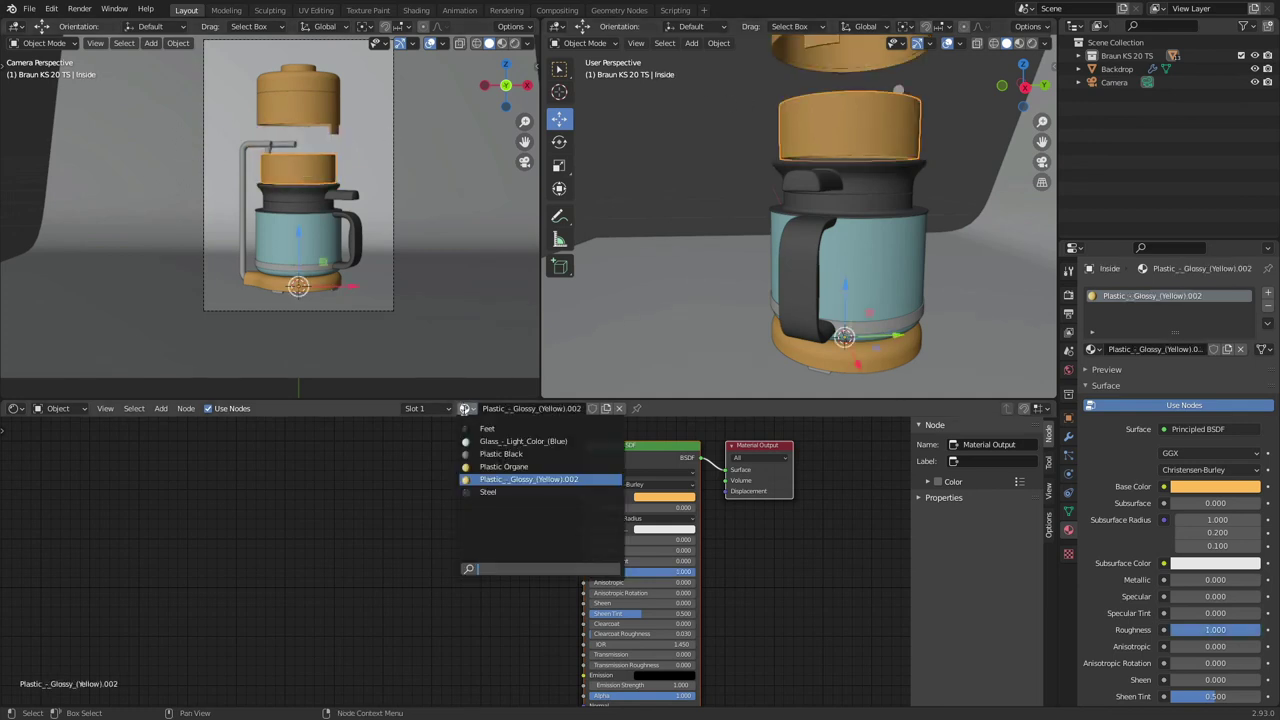
{"action": "left_click", "coordinate": [478, 467]}
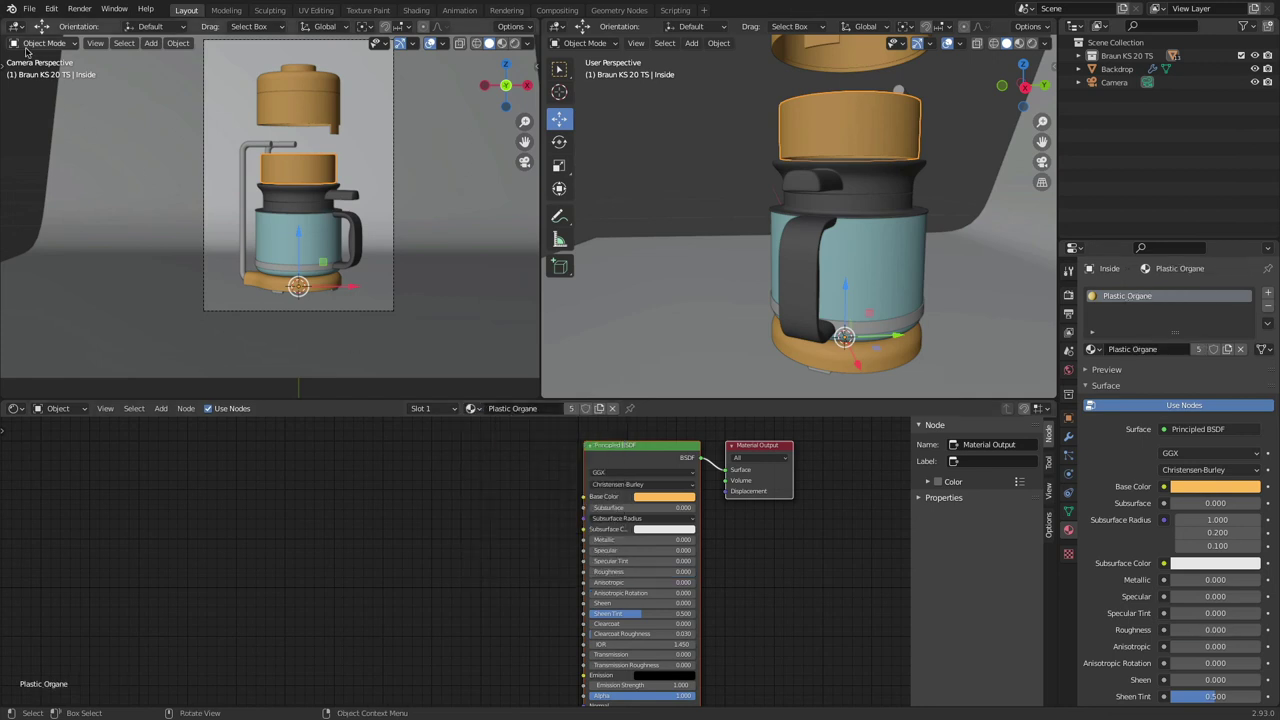
Step: Purge the newly unused material and bring the hidden Bottom housing back
{"action": "left_click", "coordinate": [34, 9]}
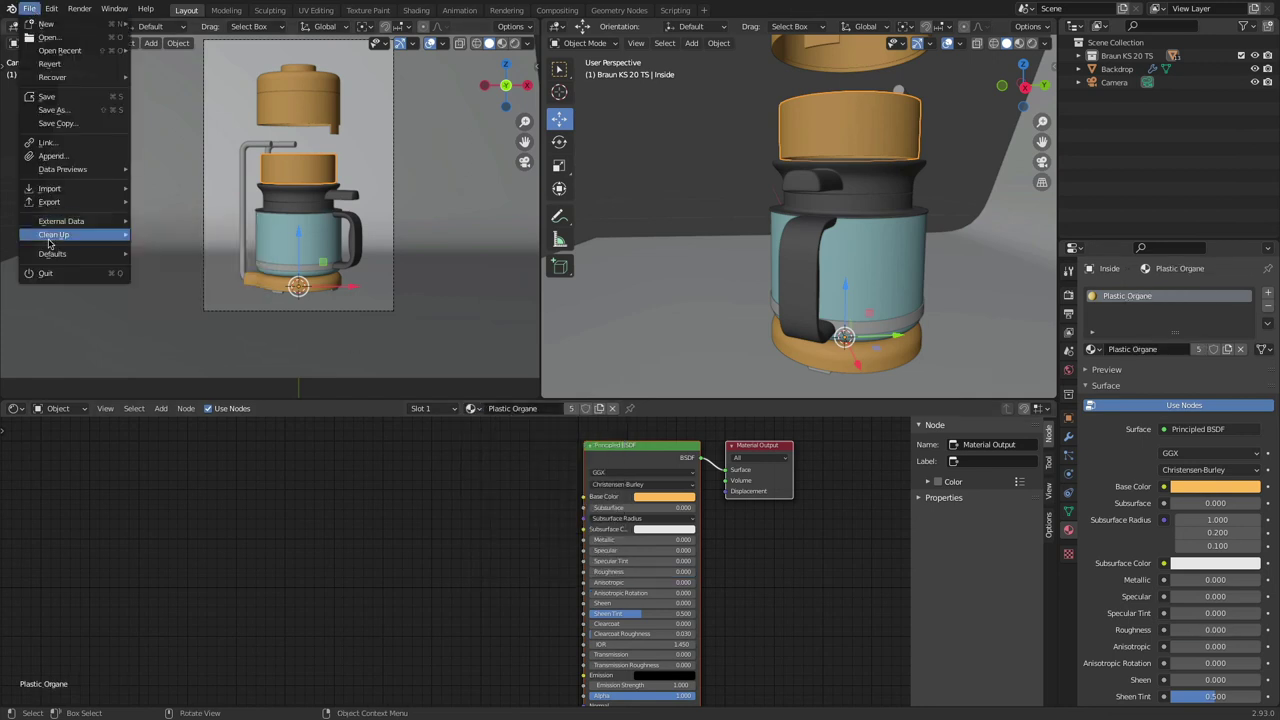
{"action": "mouse_move", "coordinate": [52, 236]}
{"action": "left_click", "coordinate": [166, 241]}
{"action": "left_click", "coordinate": [166, 241]}
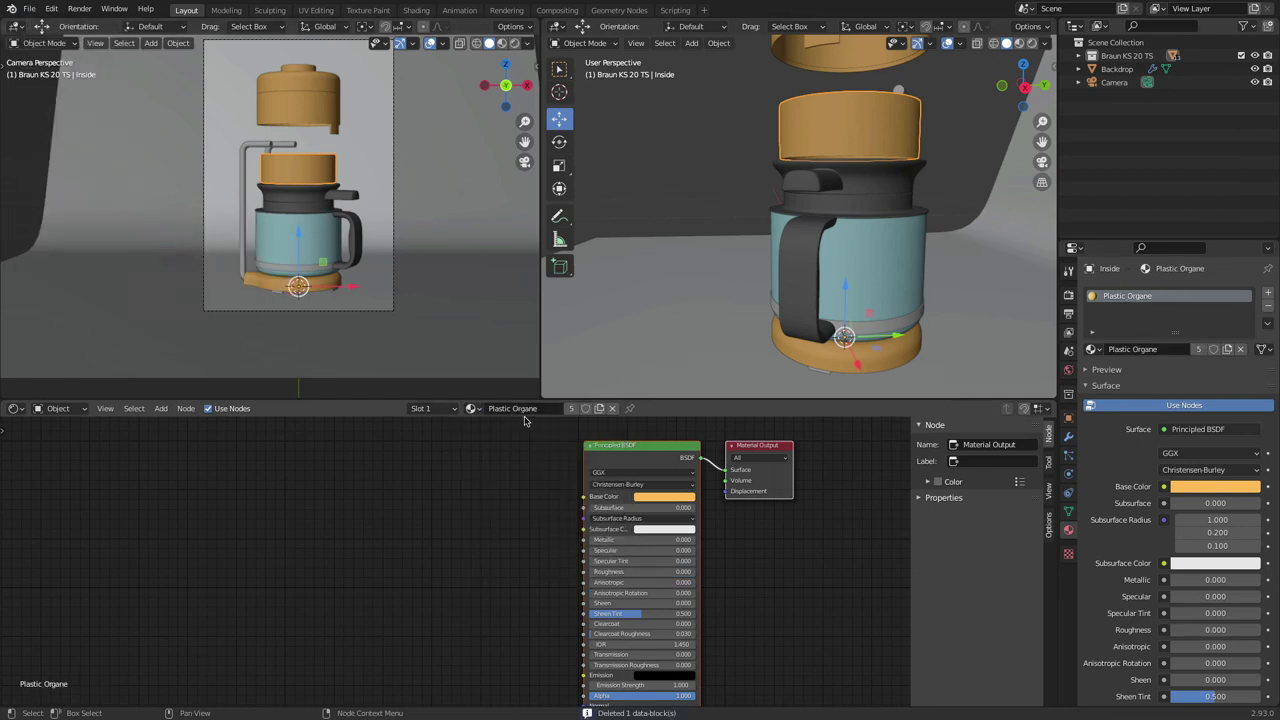
{"action": "key", "text": "alt+g"}
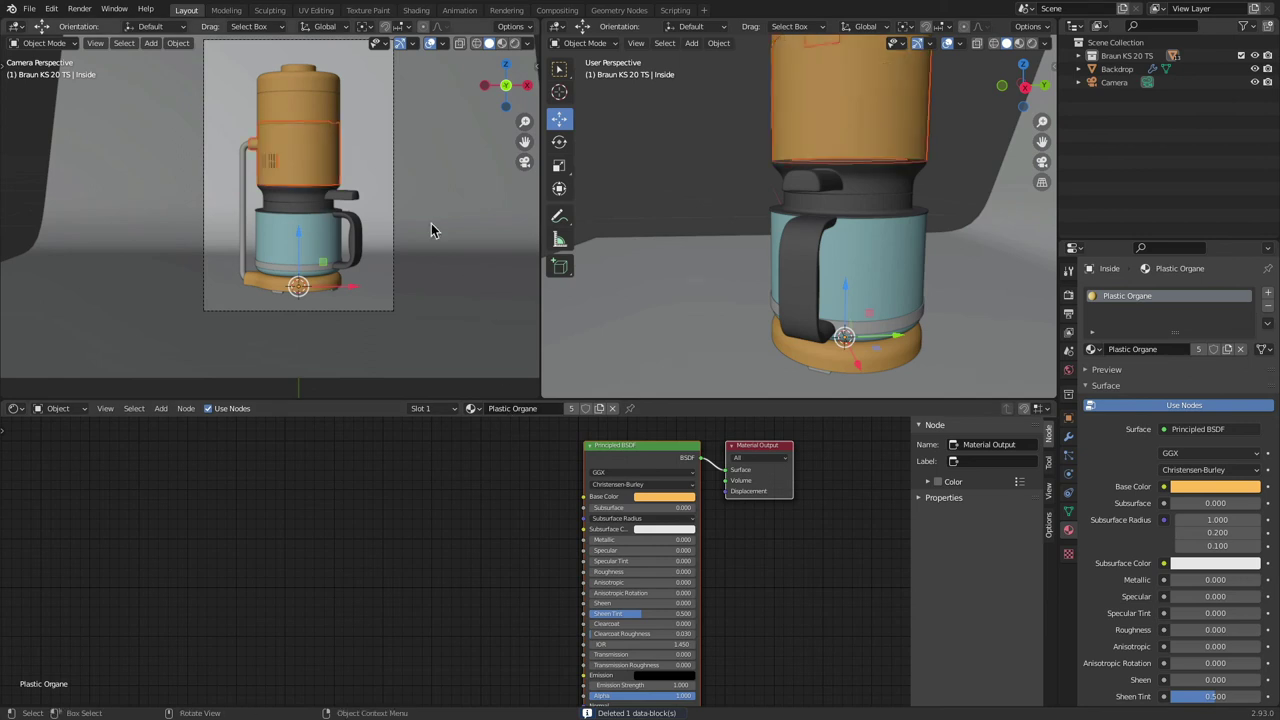
{"action": "left_click", "coordinate": [306, 147]}
{"action": "scroll", "coordinate": [306, 147], "scroll_direction": "down", "scroll_amount": 2}
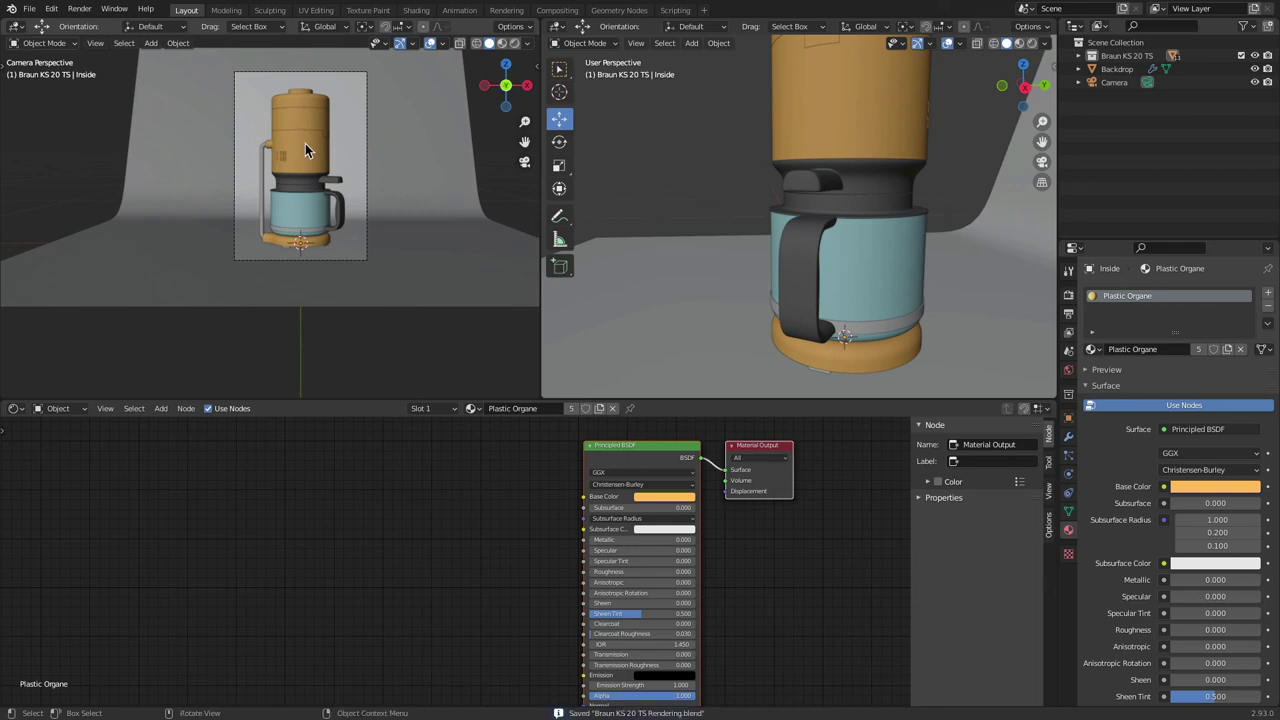
Step: Give the Backdrop a new material named 'Floor' with Specular set to 0
{"action": "left_click", "coordinate": [438, 250]}
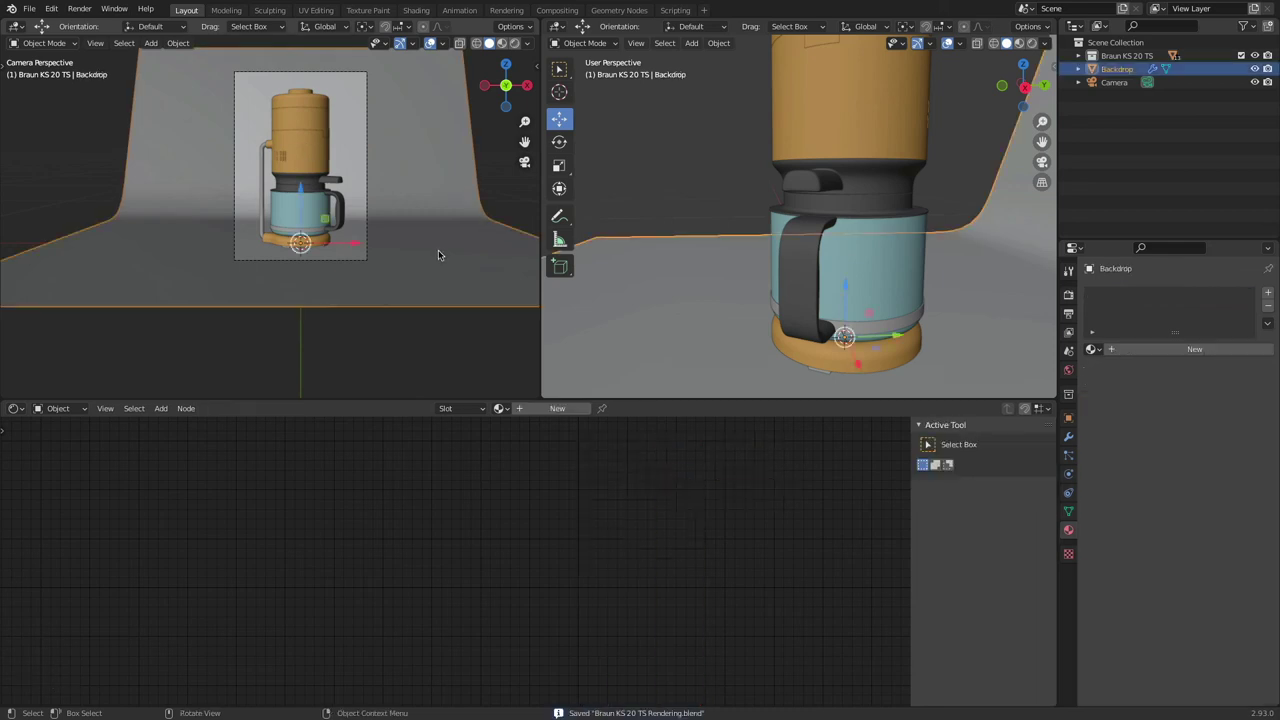
{"action": "left_click", "coordinate": [553, 408]}
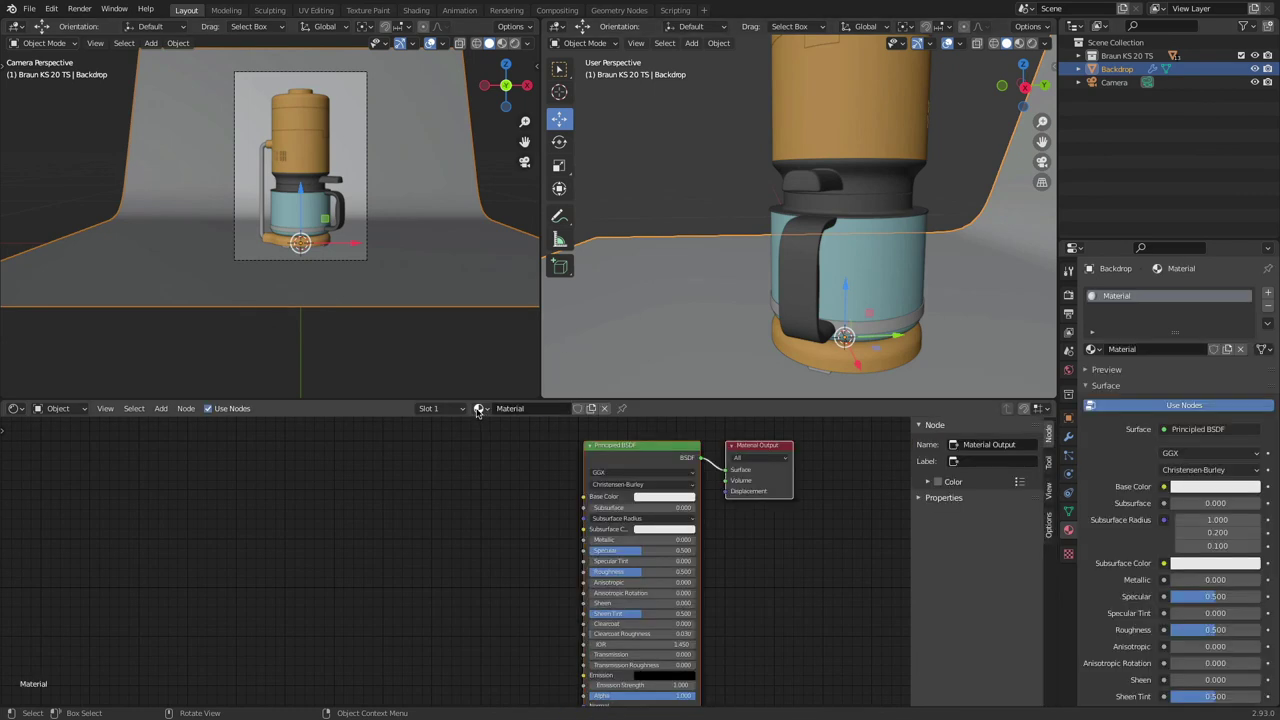
{"action": "double_click", "coordinate": [521, 408]}
{"action": "type", "text": "Floor"}
{"action": "key", "text": "Return"}
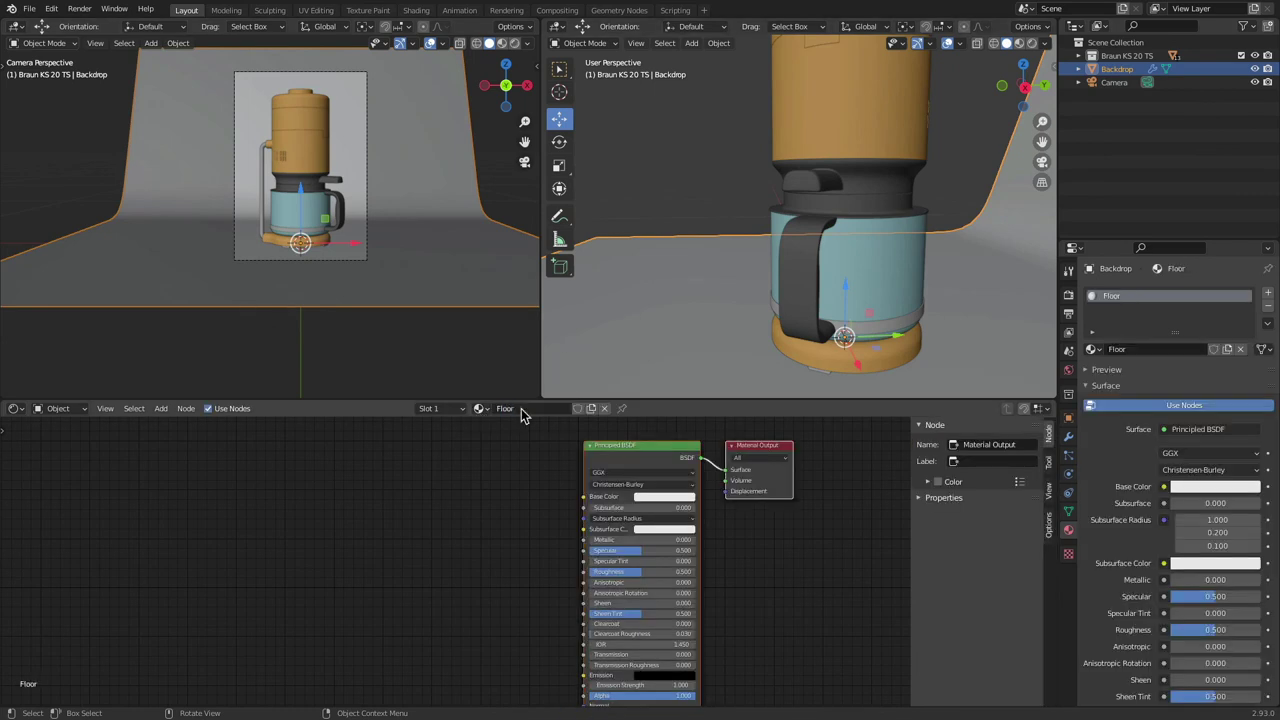
{"action": "left_click_drag", "start_coordinate": [643, 554], "coordinate": [600, 554]}
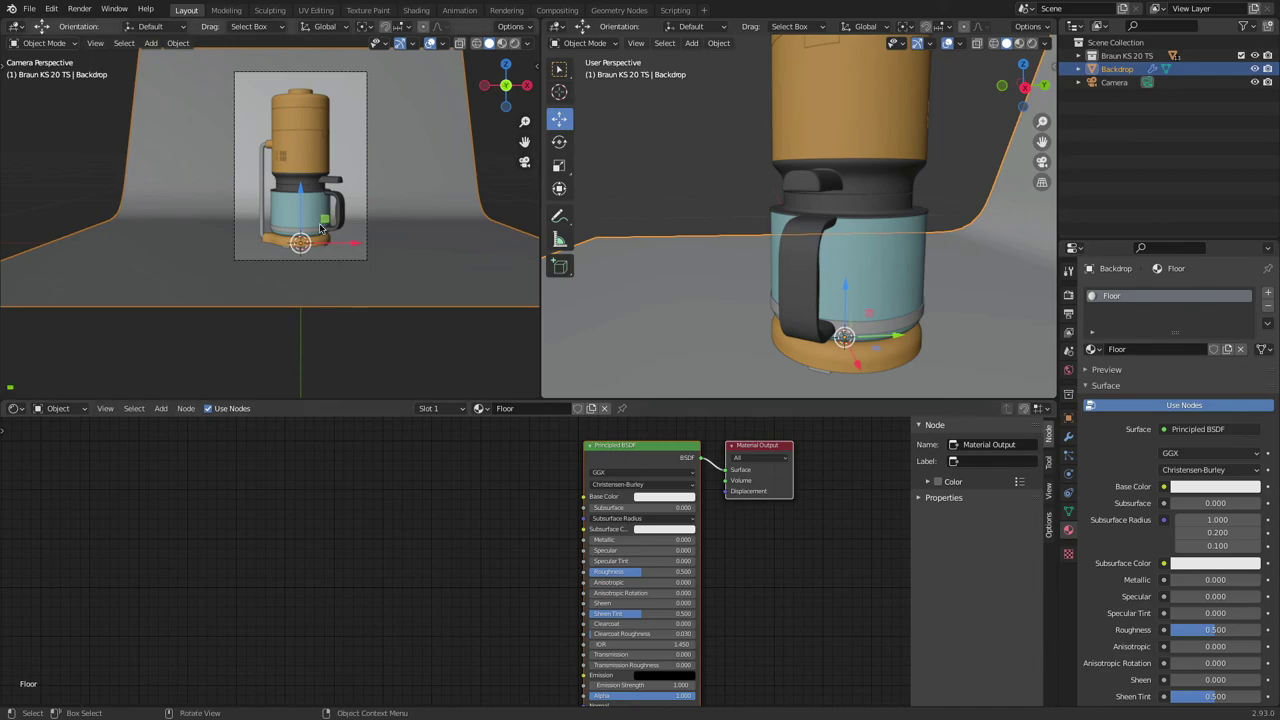
Step: Bring up the Render Target.jpg reference image in Quick Look
{"action": "key", "text": "super+Tab"}
{"action": "left_click", "coordinate": [455, 370]}
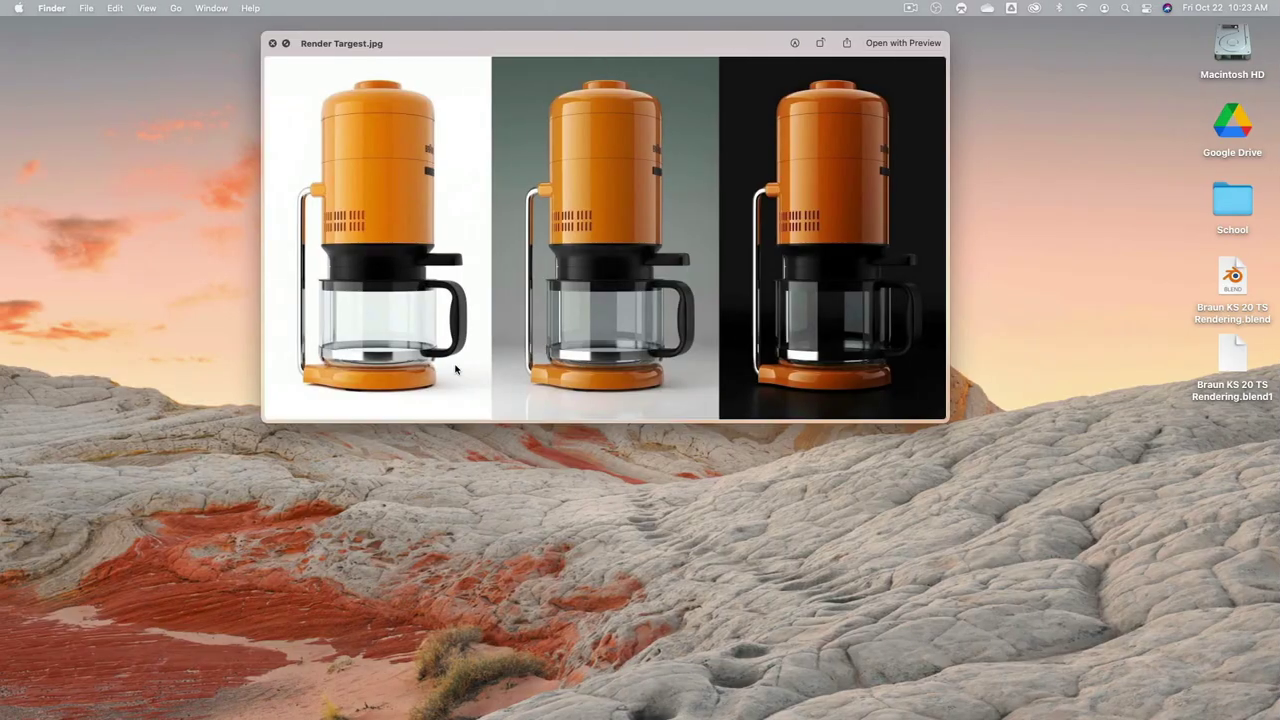
{"action": "key", "text": "super+Tab"}
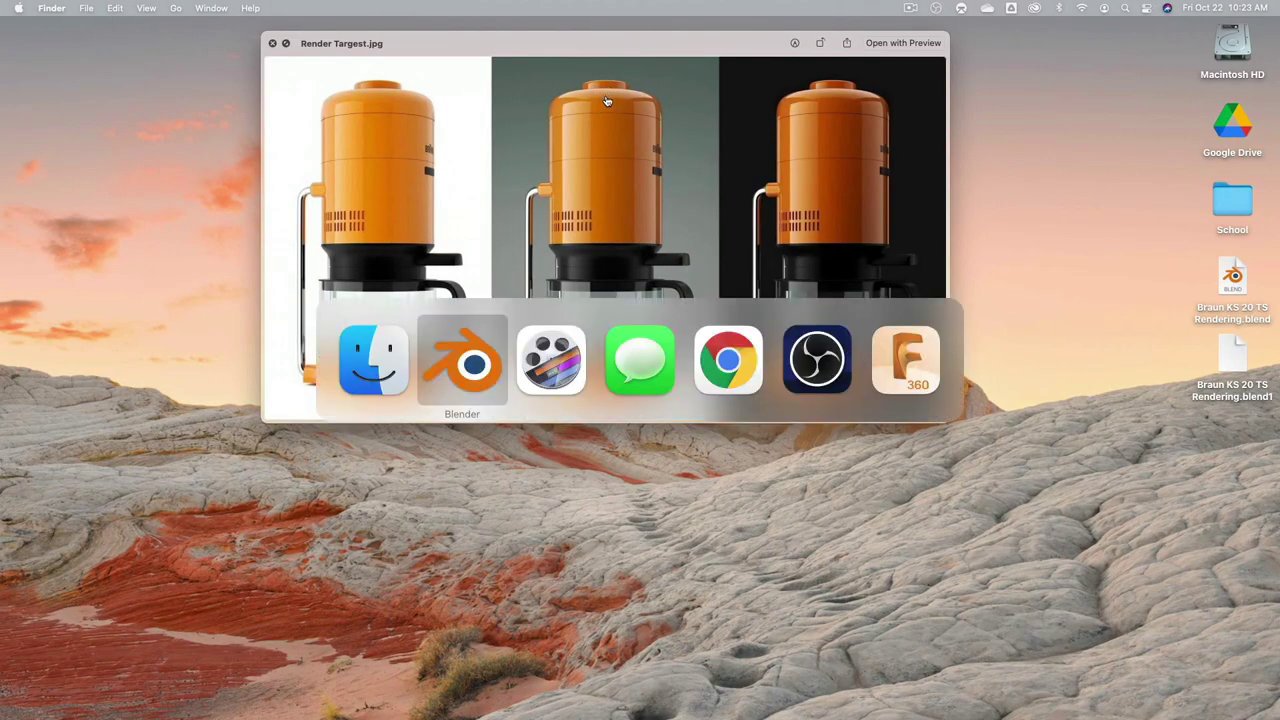
Step: Snap the 3D cursor to the world origin and add an Area light there
{"action": "left_click", "coordinate": [453, 355]}
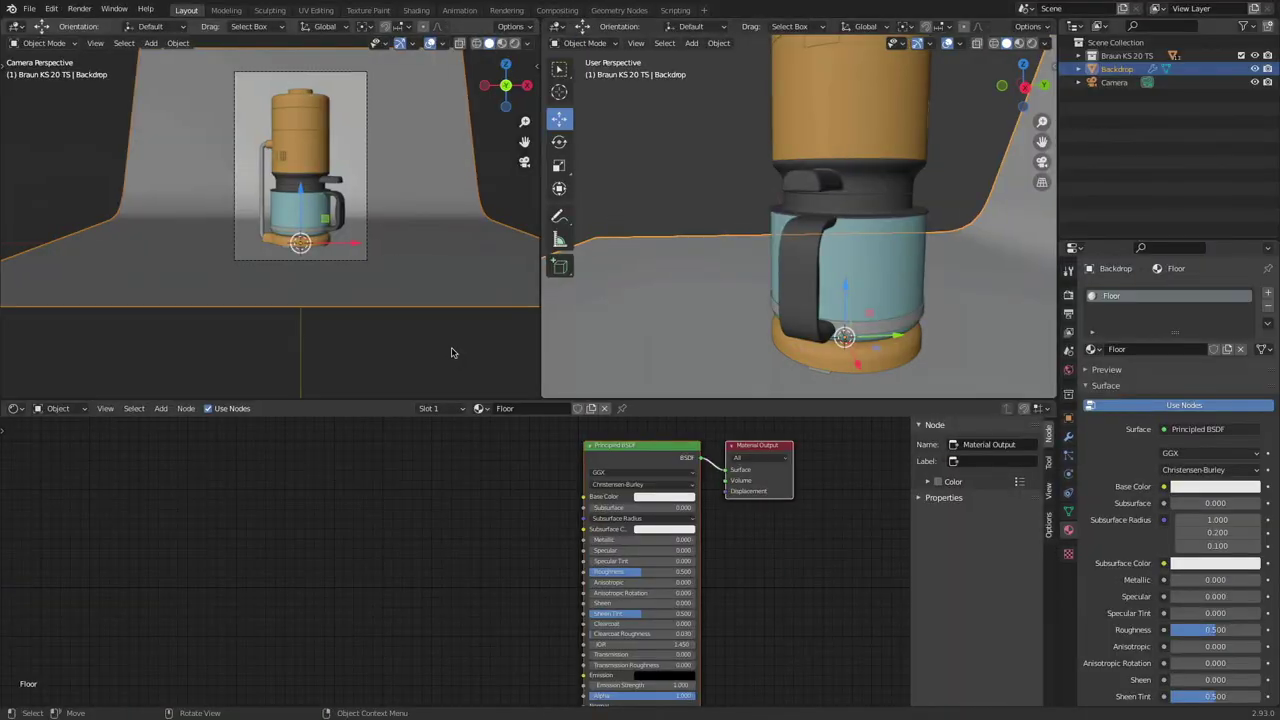
{"action": "key", "text": "shift+s"}
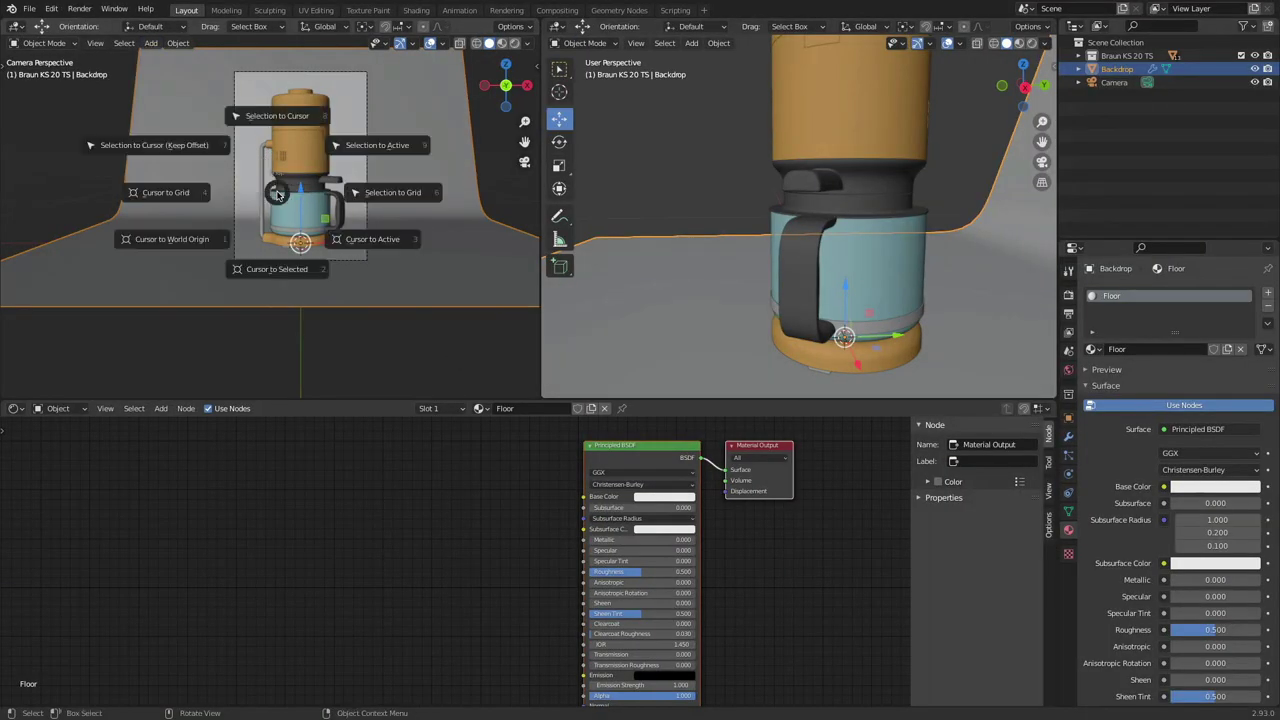
{"action": "left_click", "coordinate": [196, 251]}
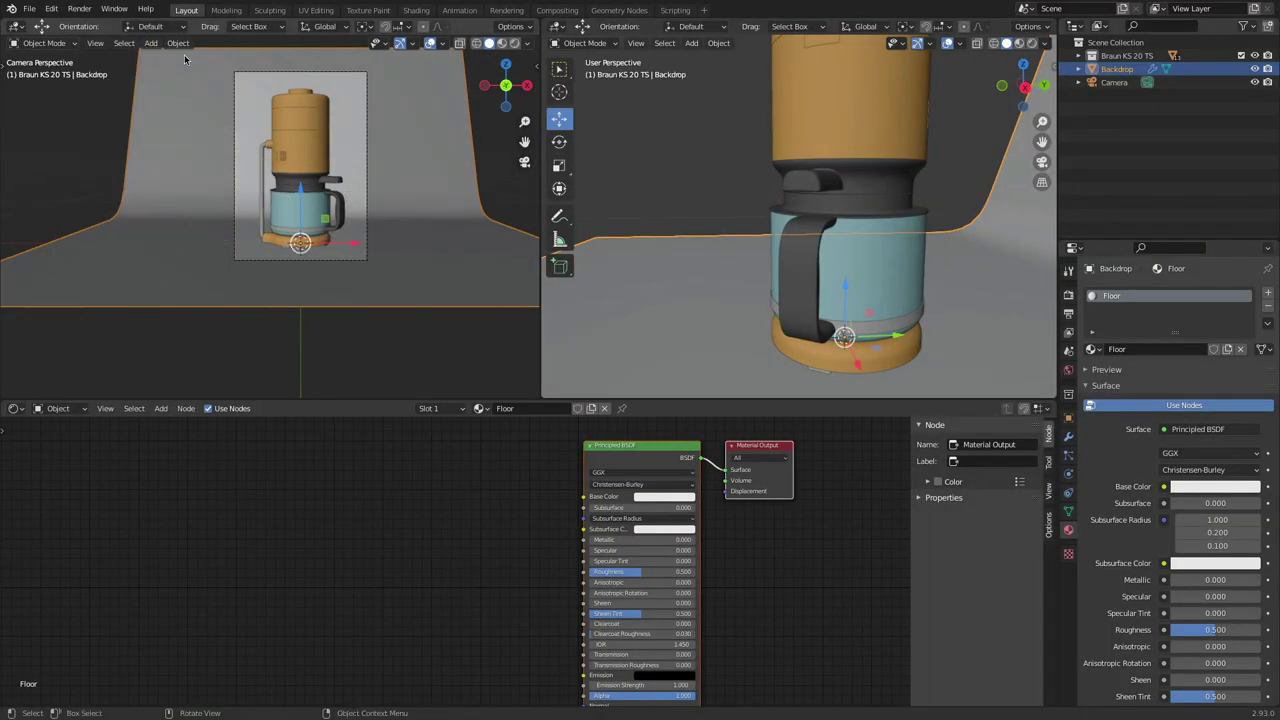
{"action": "left_click", "coordinate": [151, 43]}
{"action": "mouse_move", "coordinate": [196, 231]}
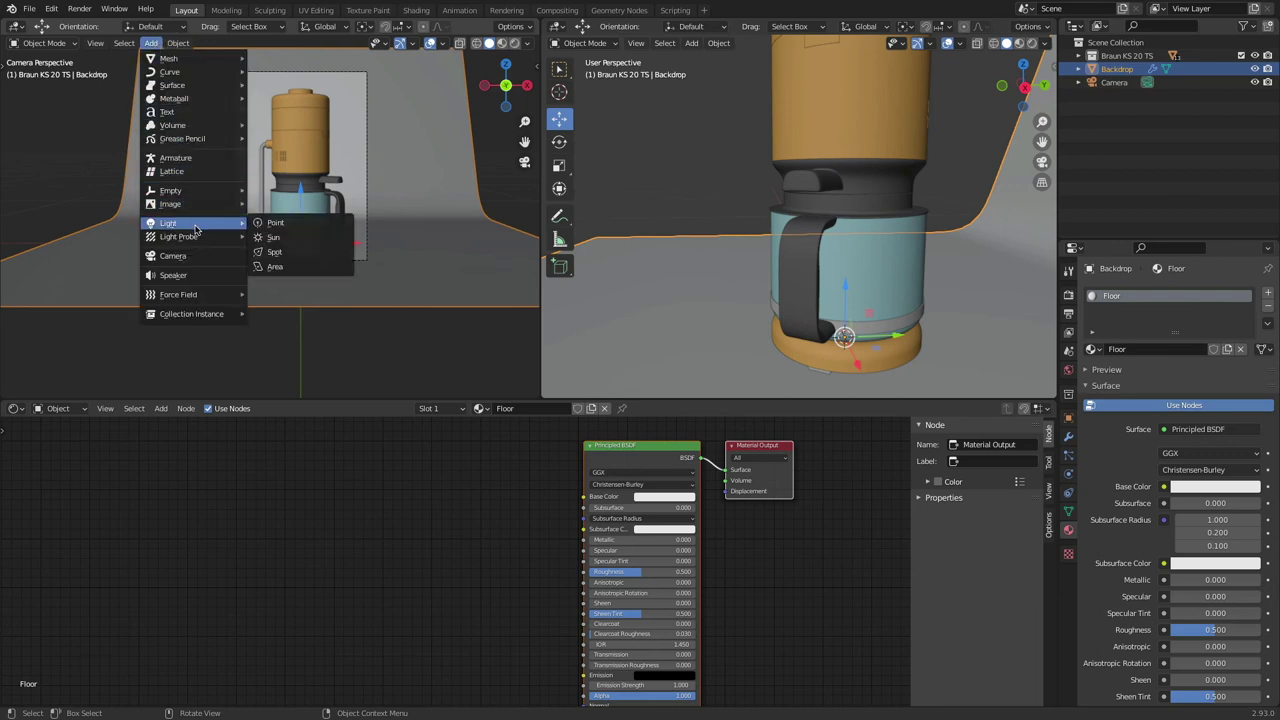
{"action": "left_click", "coordinate": [274, 266]}
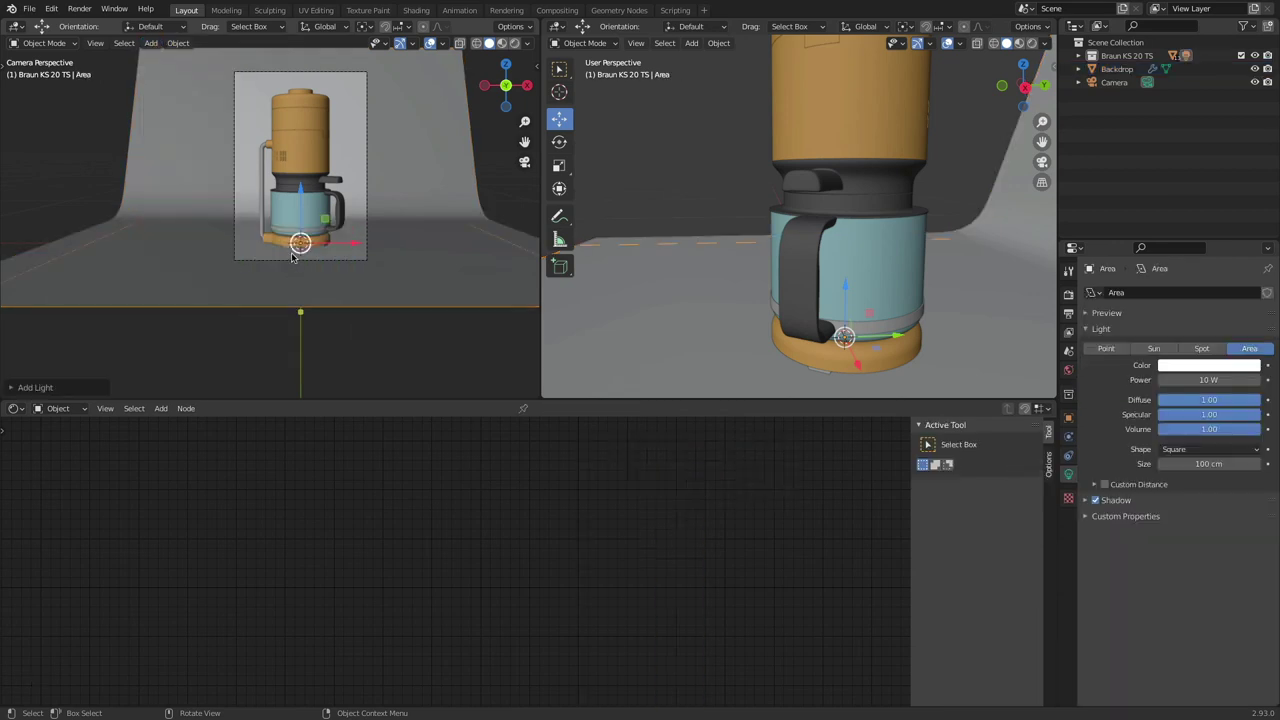
Step: Zoom into the camera view and draw a Ctrl+B render region covering the camera frame
{"action": "scroll", "coordinate": [317, 233], "scroll_direction": "down", "scroll_amount": 2}
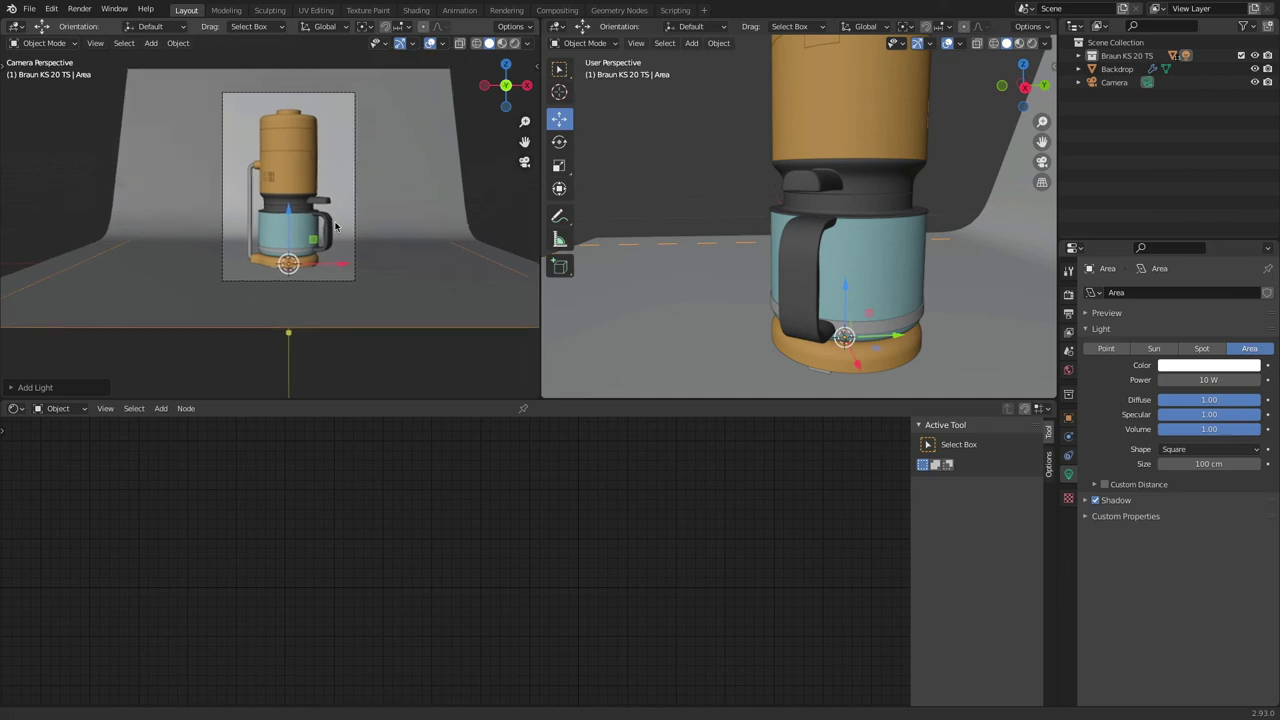
{"action": "scroll", "coordinate": [316, 230], "scroll_direction": "up", "scroll_amount": 3}
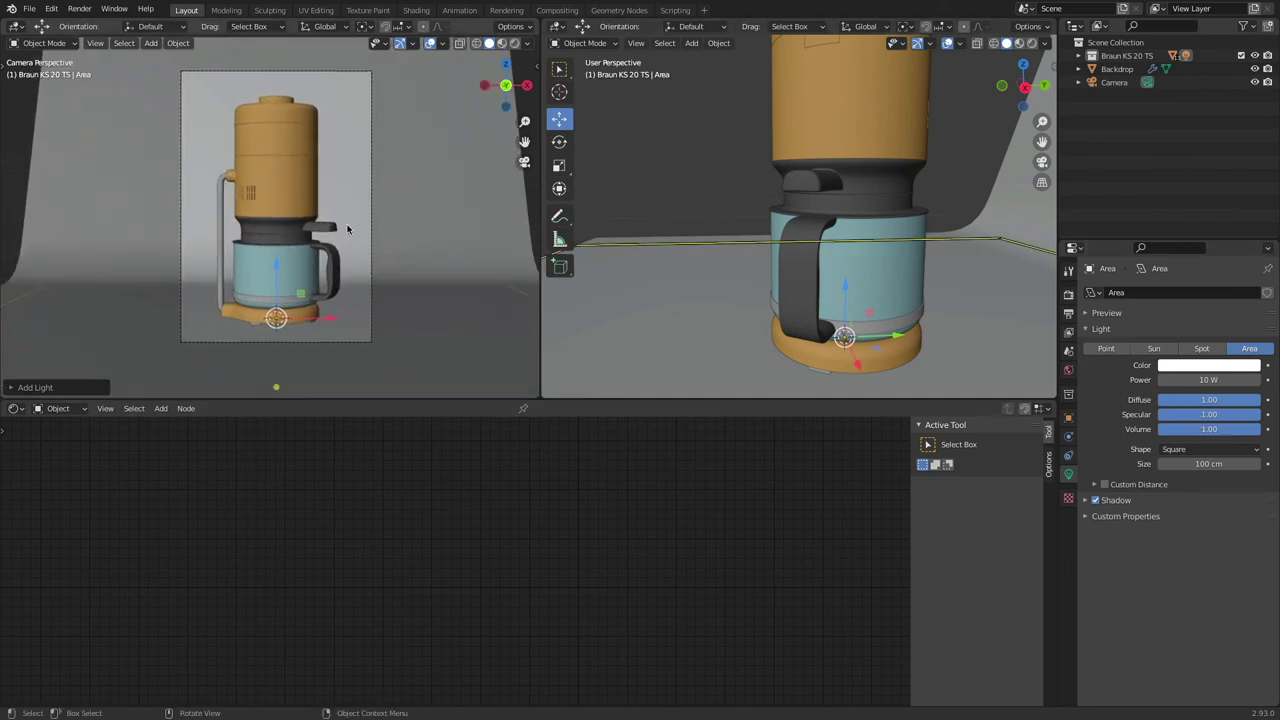
{"action": "scroll", "coordinate": [313, 190], "scroll_direction": "up", "scroll_amount": 1}
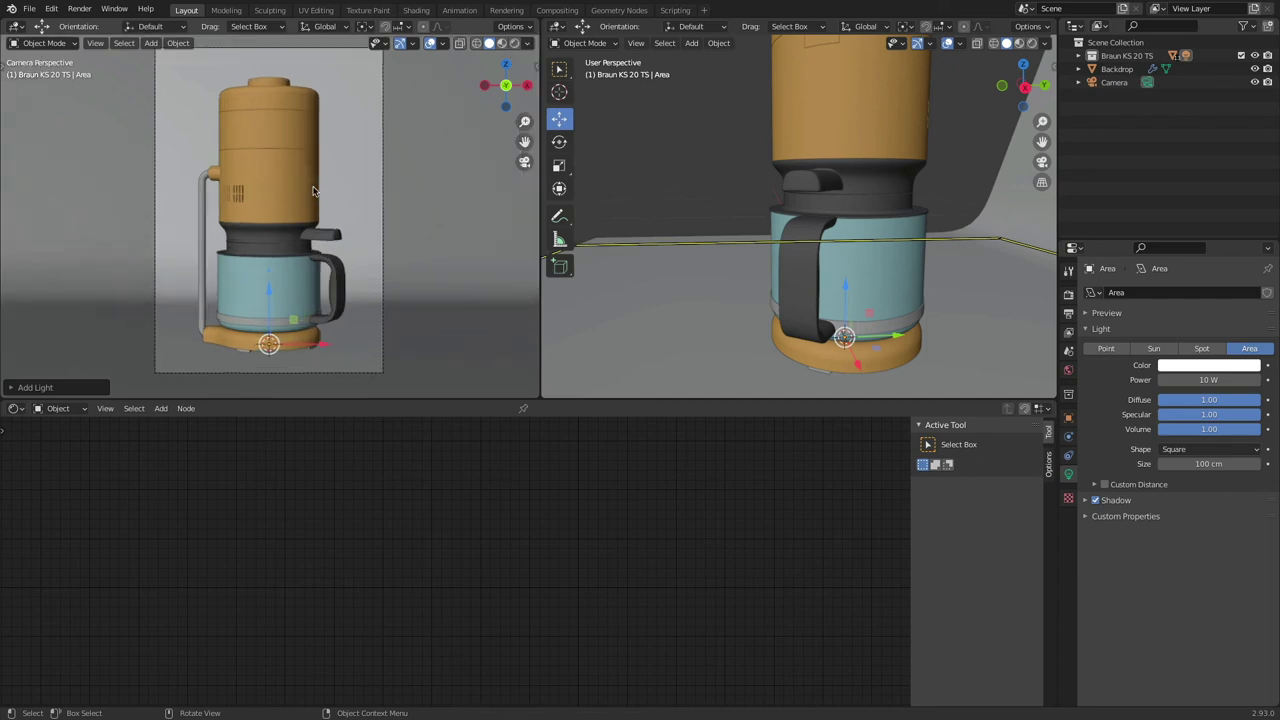
{"action": "key", "text": "ctrl+b"}
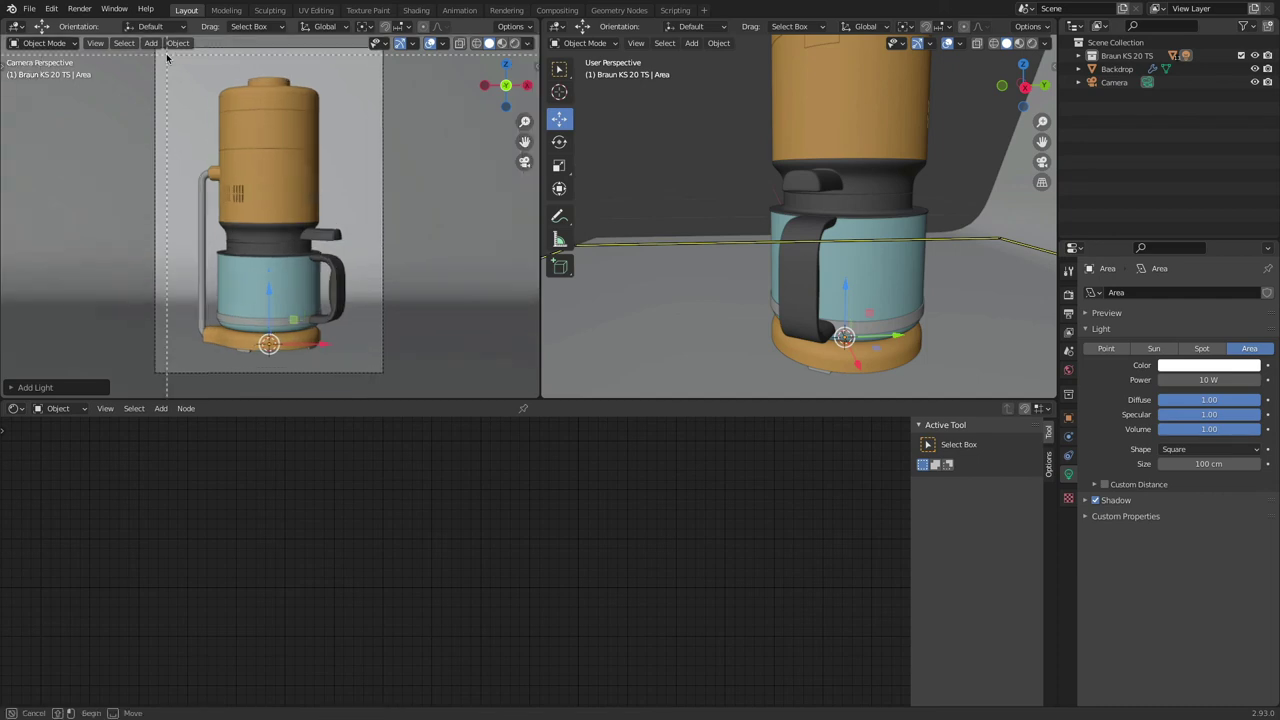
{"action": "left_click_drag", "start_coordinate": [166, 55], "coordinate": [375, 365]}
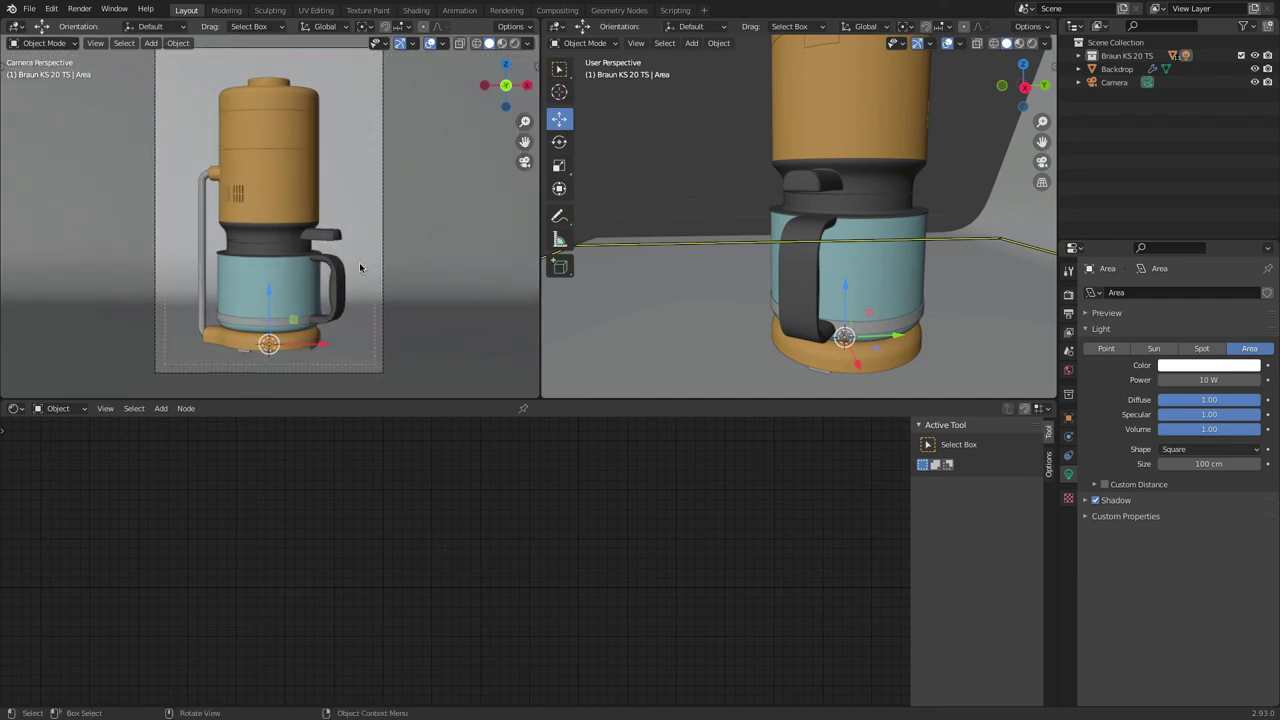
{"action": "key", "text": "ctrl+b"}
{"action": "left_click_drag", "start_coordinate": [157, 50], "coordinate": [379, 372]}
Step: Set the Render Engine to Cycles in Render Properties, then return the viewport to Solid shading
{"action": "left_click", "coordinate": [515, 43]}
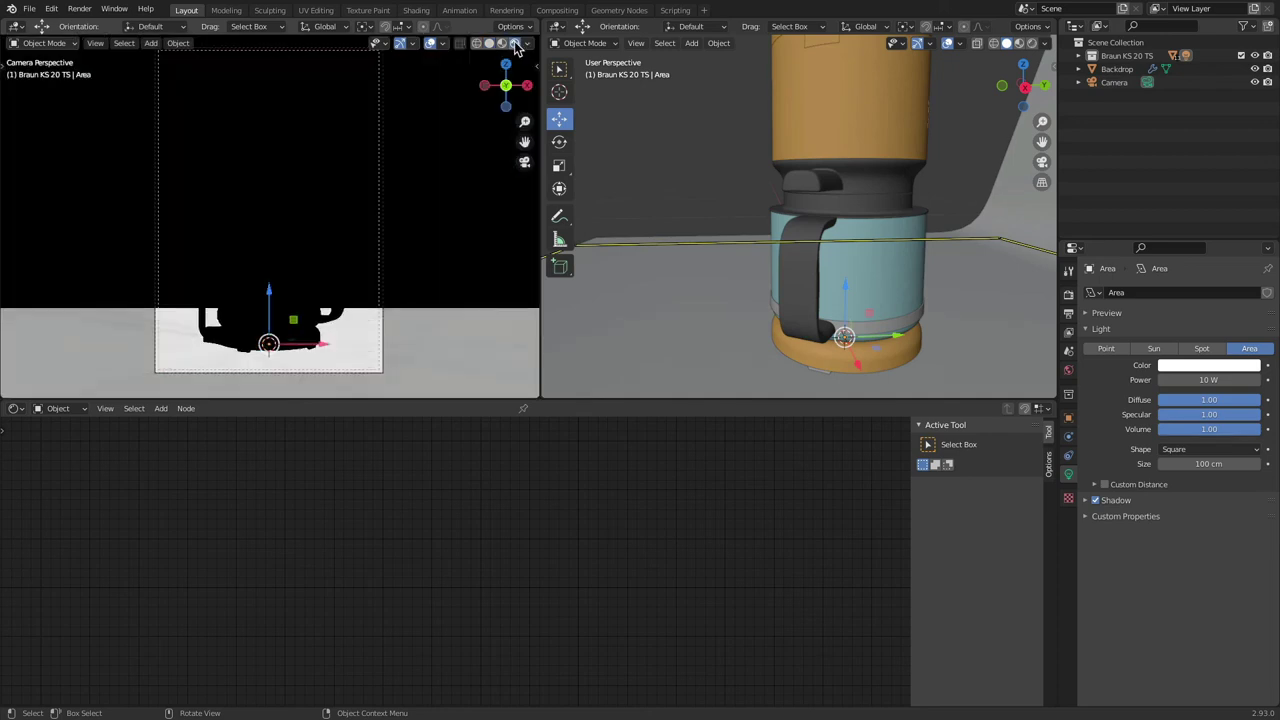
{"action": "left_click", "coordinate": [1068, 295]}
{"action": "left_click", "coordinate": [1211, 293]}
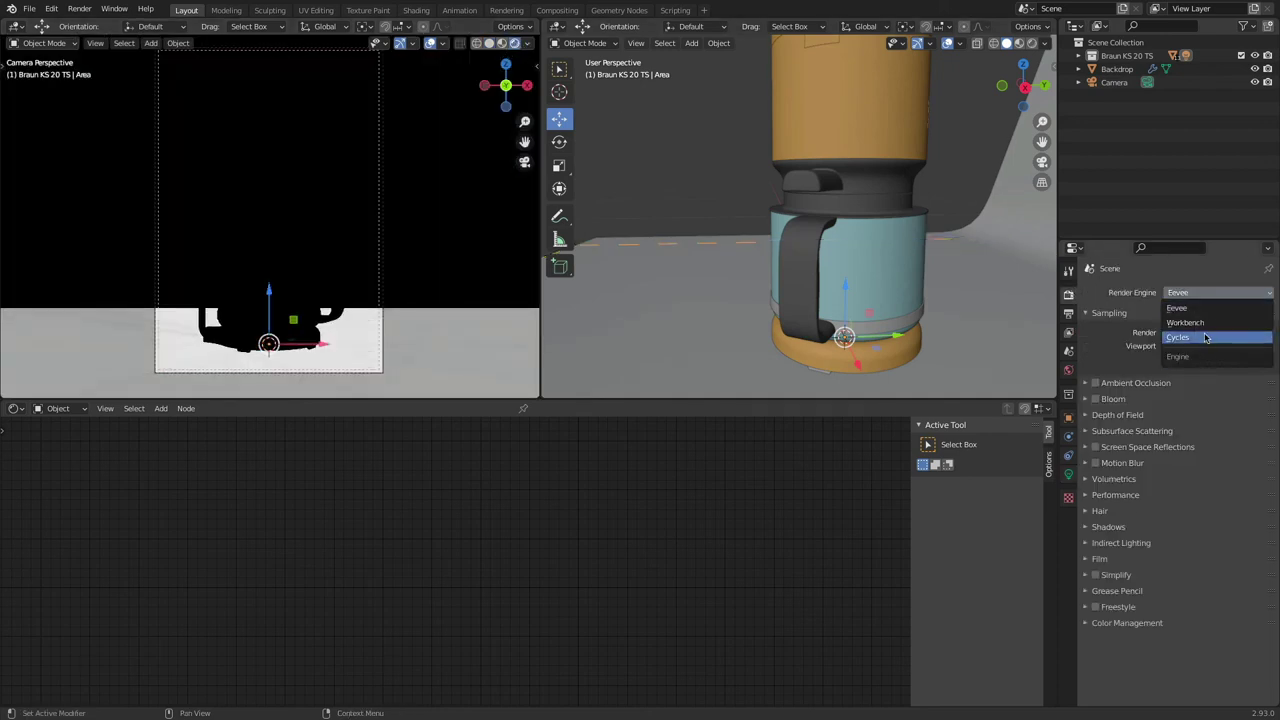
{"action": "left_click", "coordinate": [1206, 338]}
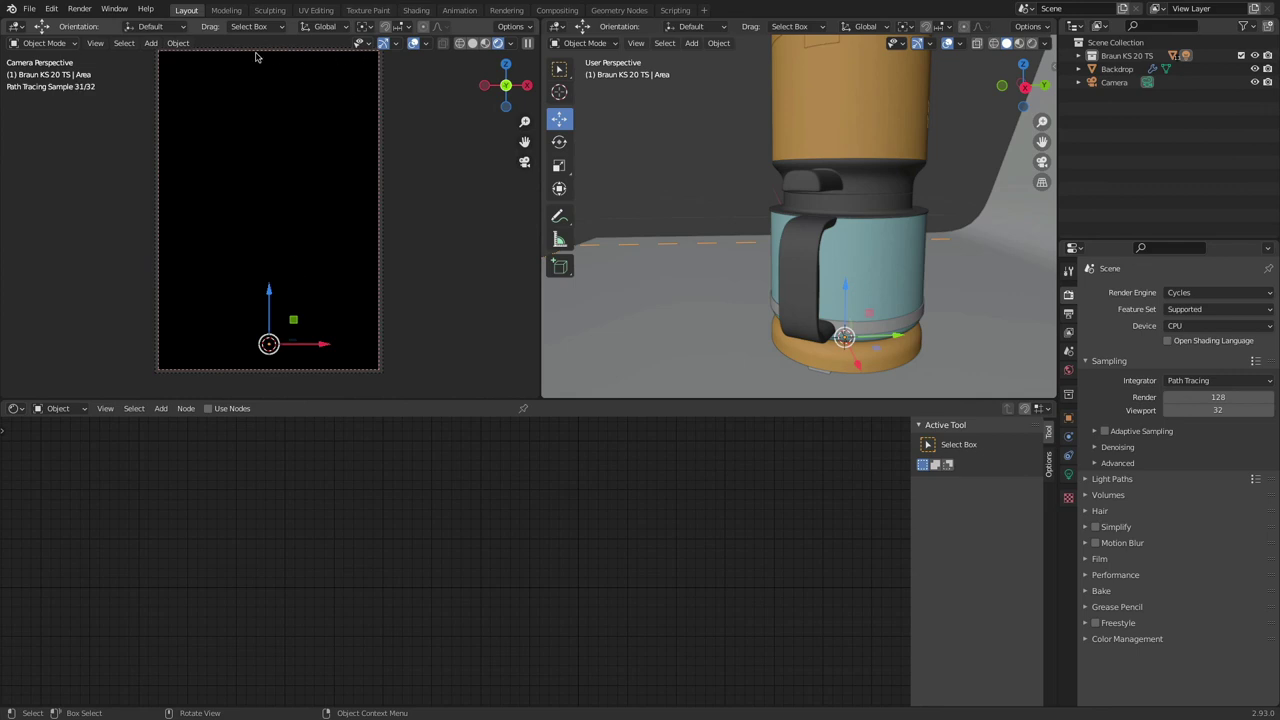
{"action": "left_click", "coordinate": [473, 45]}
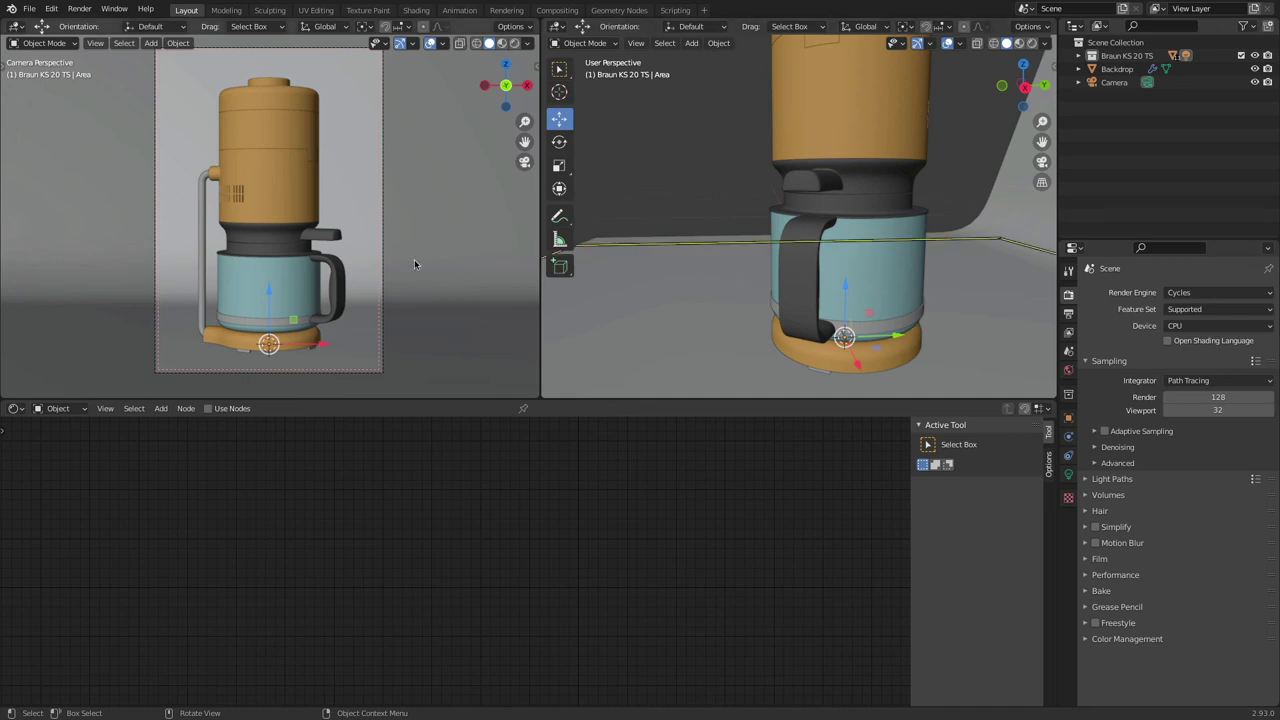
{"action": "scroll", "coordinate": [793, 271], "scroll_direction": "down", "scroll_amount": 5}
{"action": "scroll", "coordinate": [793, 271], "scroll_direction": "down", "scroll_amount": 3}
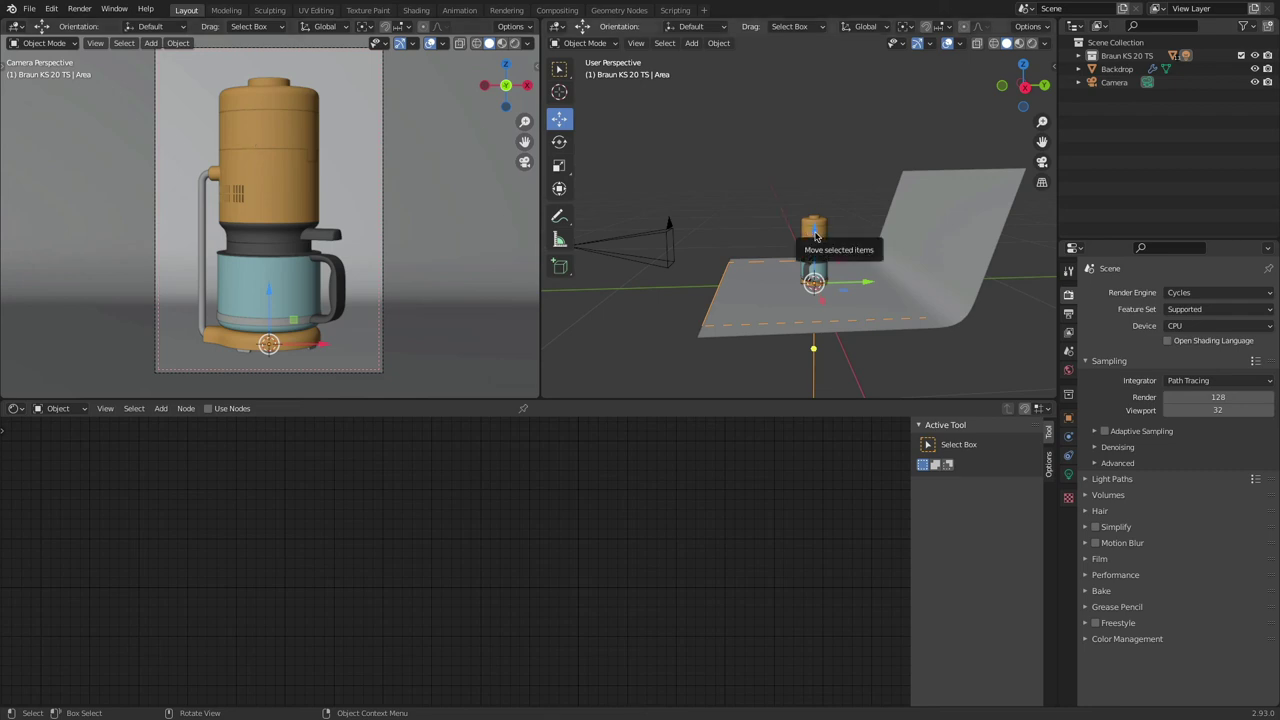
Step: Move the area light up and down on Z while previewing the camera view in Rendered shading
{"action": "left_click_drag", "start_coordinate": [822, 240], "coordinate": [847, 72]}
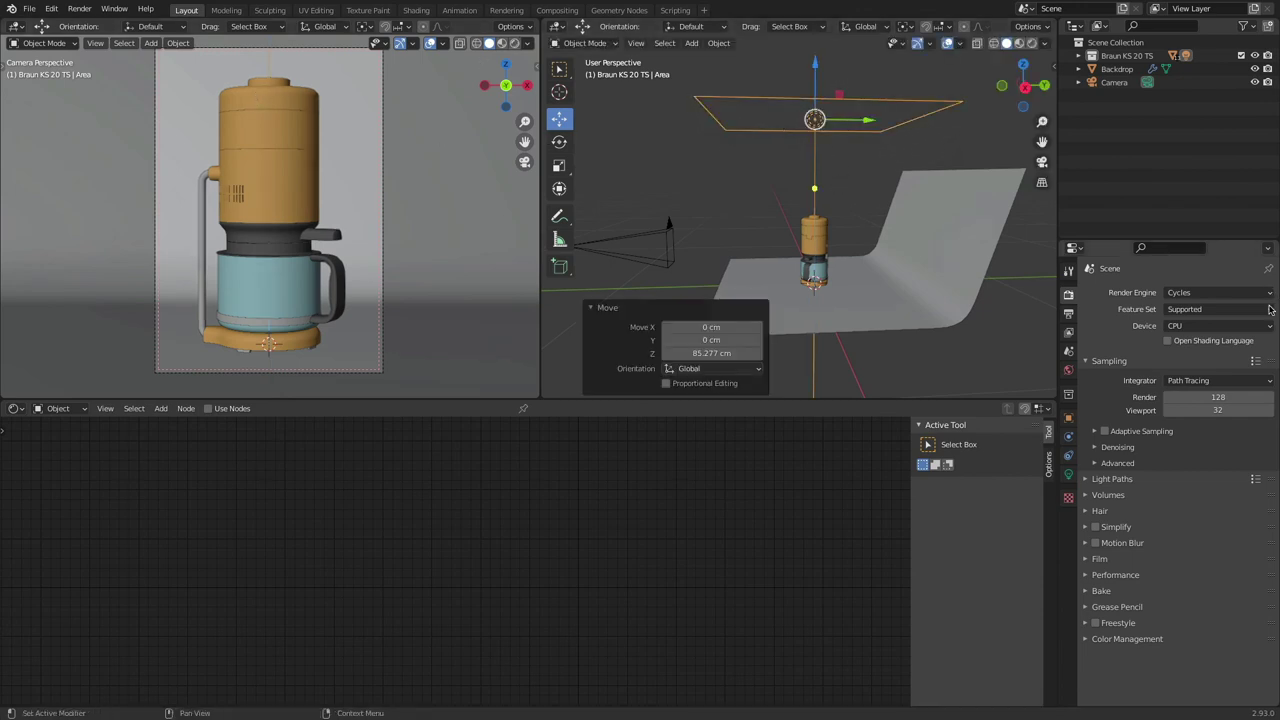
{"action": "left_click", "coordinate": [514, 44]}
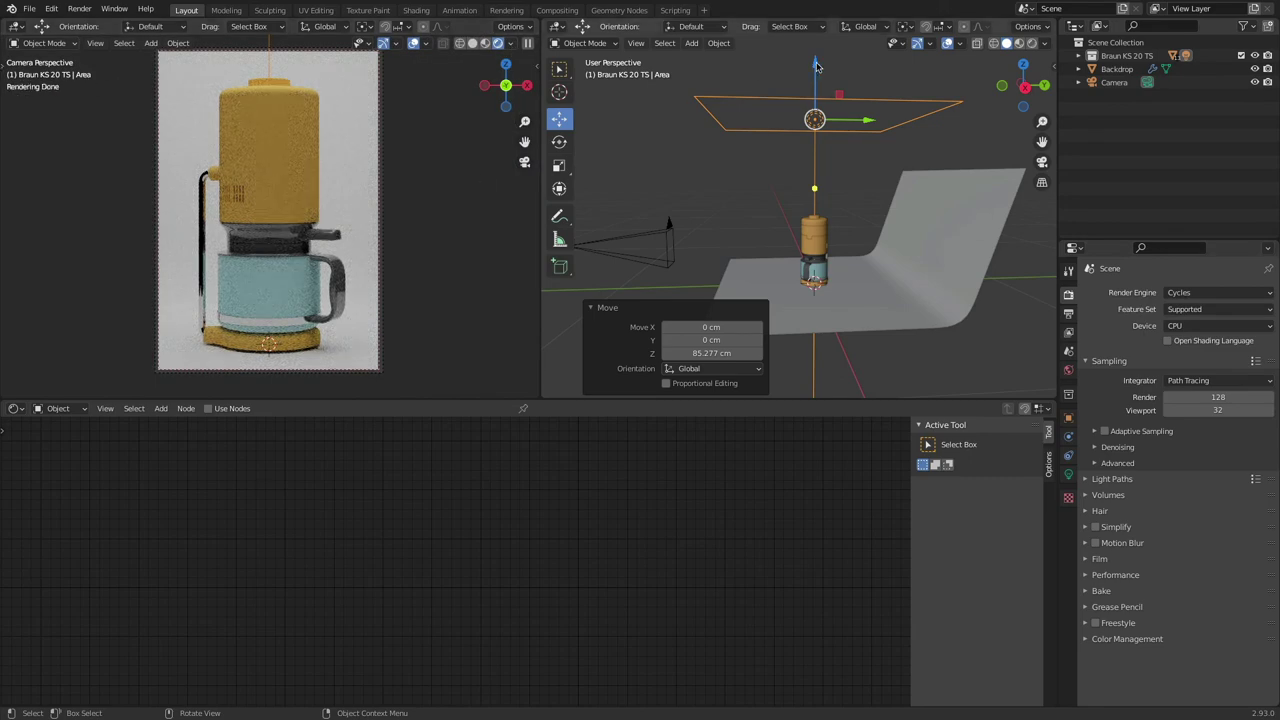
{"action": "mouse_move", "coordinate": [817, 66]}
{"action": "left_mouse_down"}
{"action": "mouse_move", "coordinate": [820, 152]}
{"action": "mouse_move", "coordinate": [829, 91]}
{"action": "mouse_move", "coordinate": [821, 130]}
{"action": "left_mouse_up"}
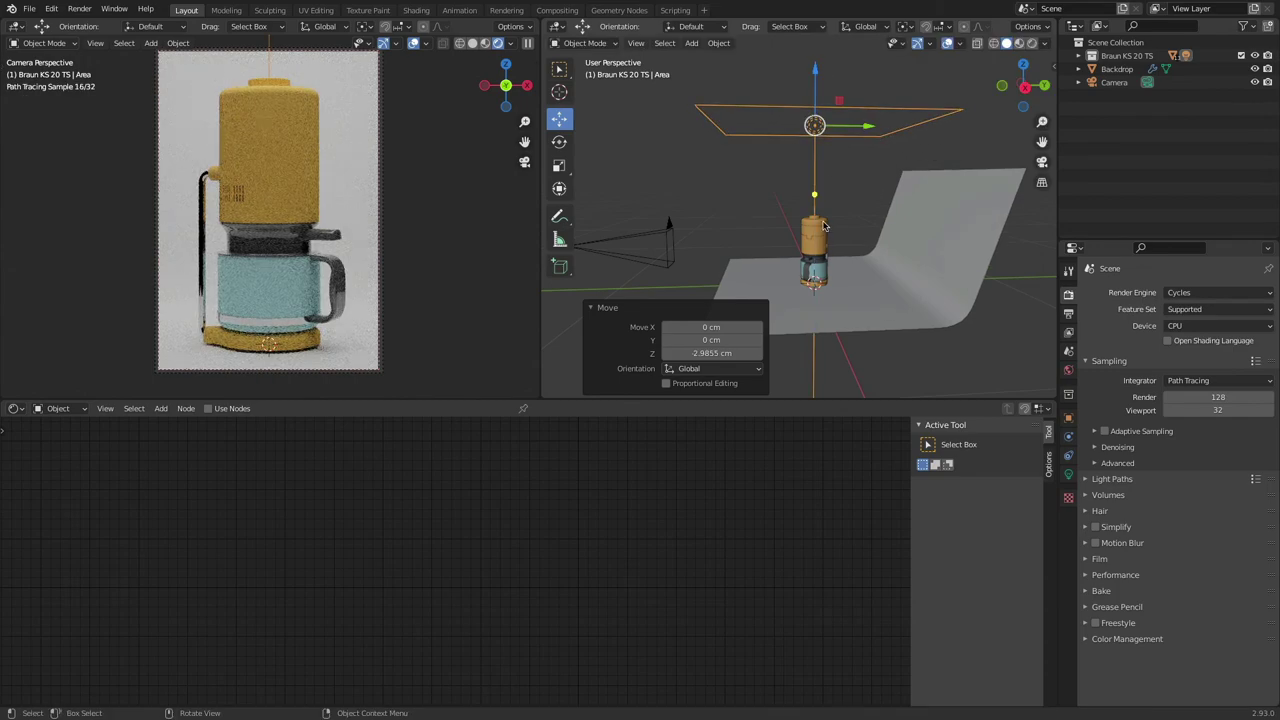
{"action": "left_click", "coordinate": [824, 226]}
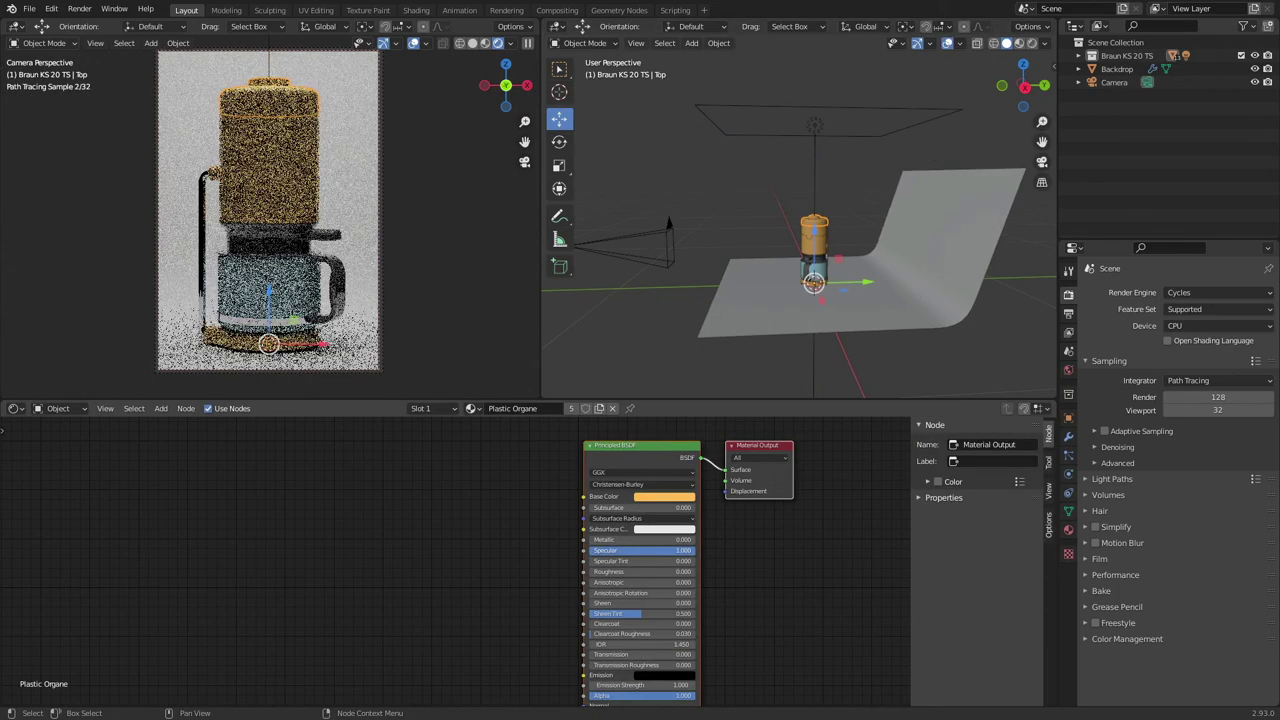
{"action": "left_click", "coordinate": [816, 129]}
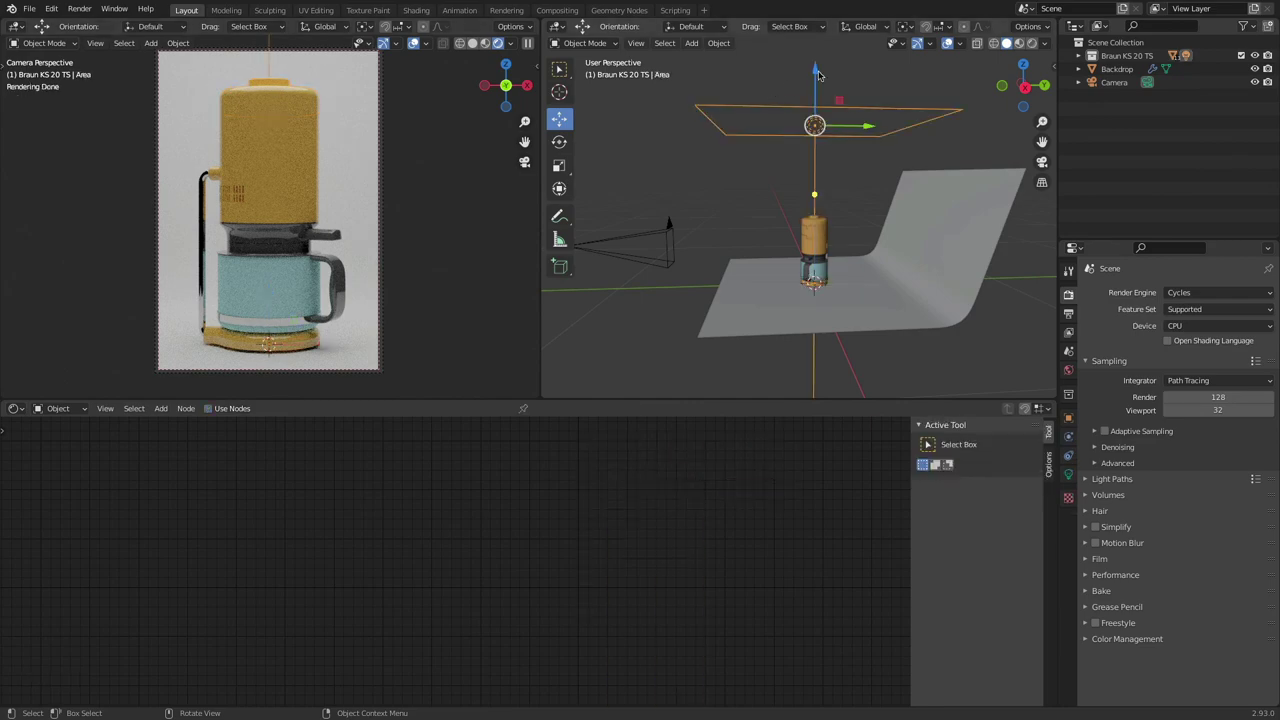
Step: Settle the area light just above the coffee maker and compare against the reference image
{"action": "left_click_drag", "start_coordinate": [818, 75], "coordinate": [819, 340]}
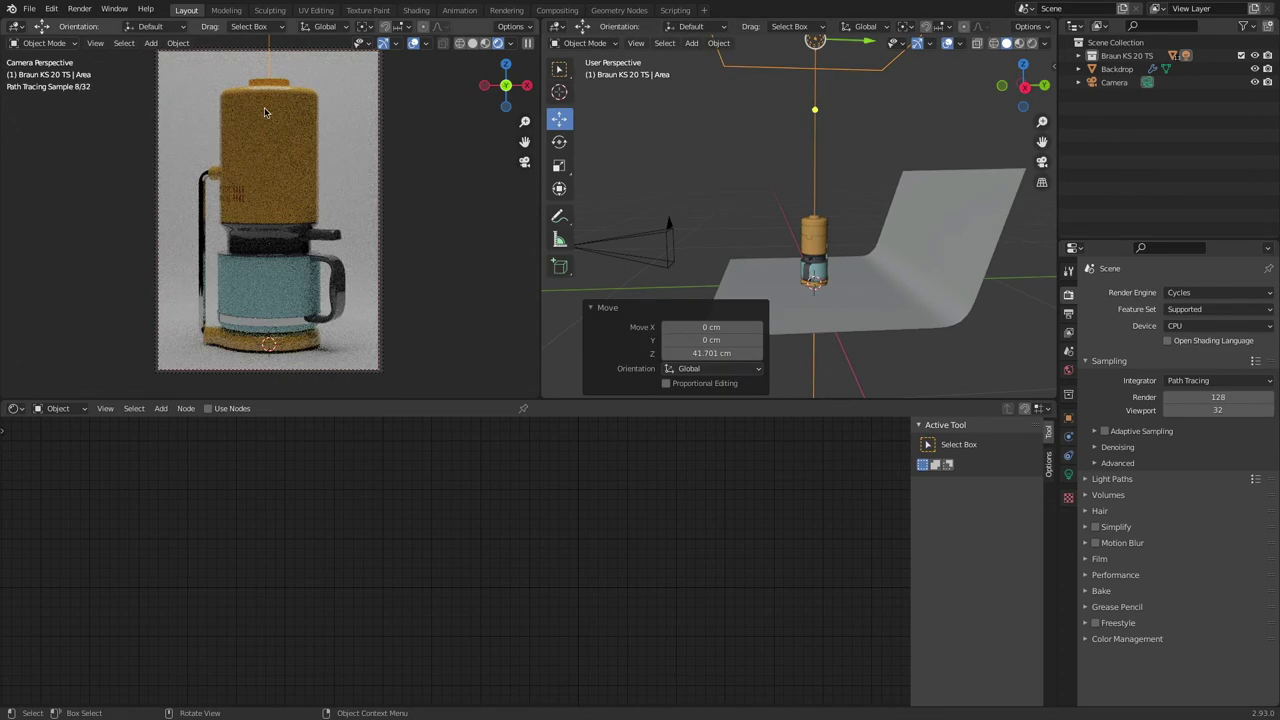
{"action": "scroll", "coordinate": [855, 120], "scroll_direction": "down", "scroll_amount": 4}
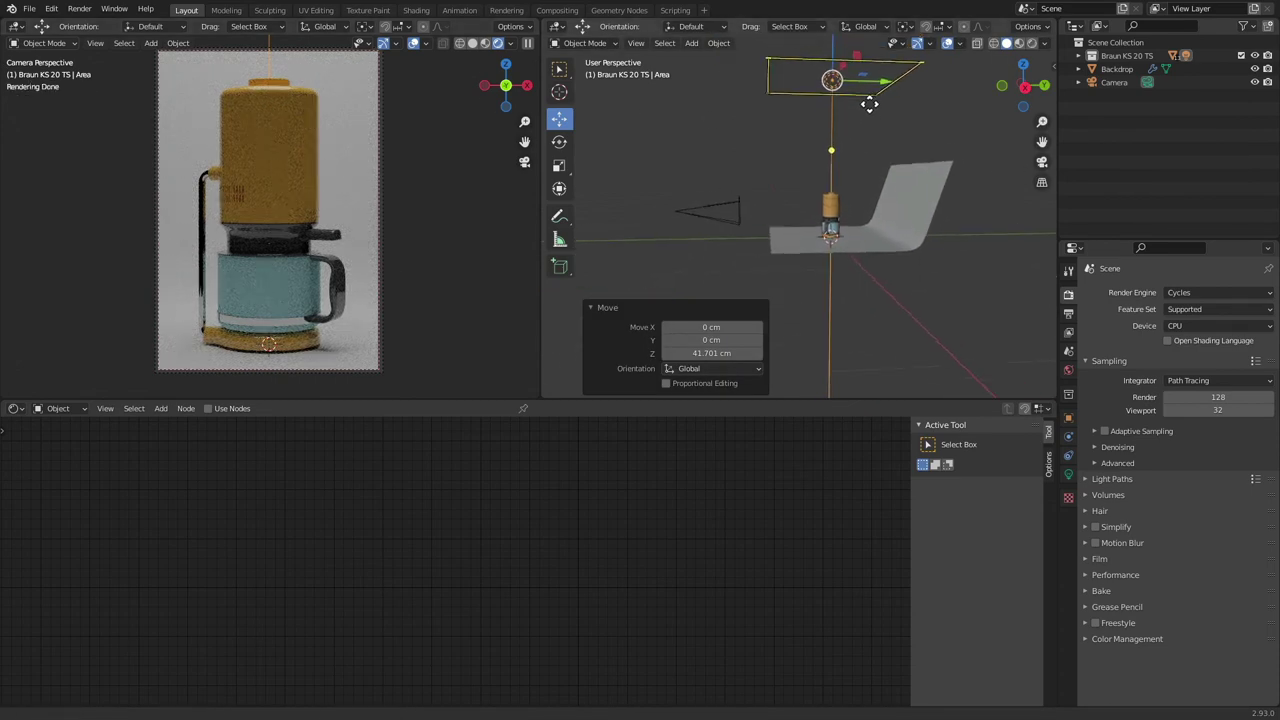
{"action": "left_click_drag", "start_coordinate": [800, 104], "coordinate": [810, 209]}
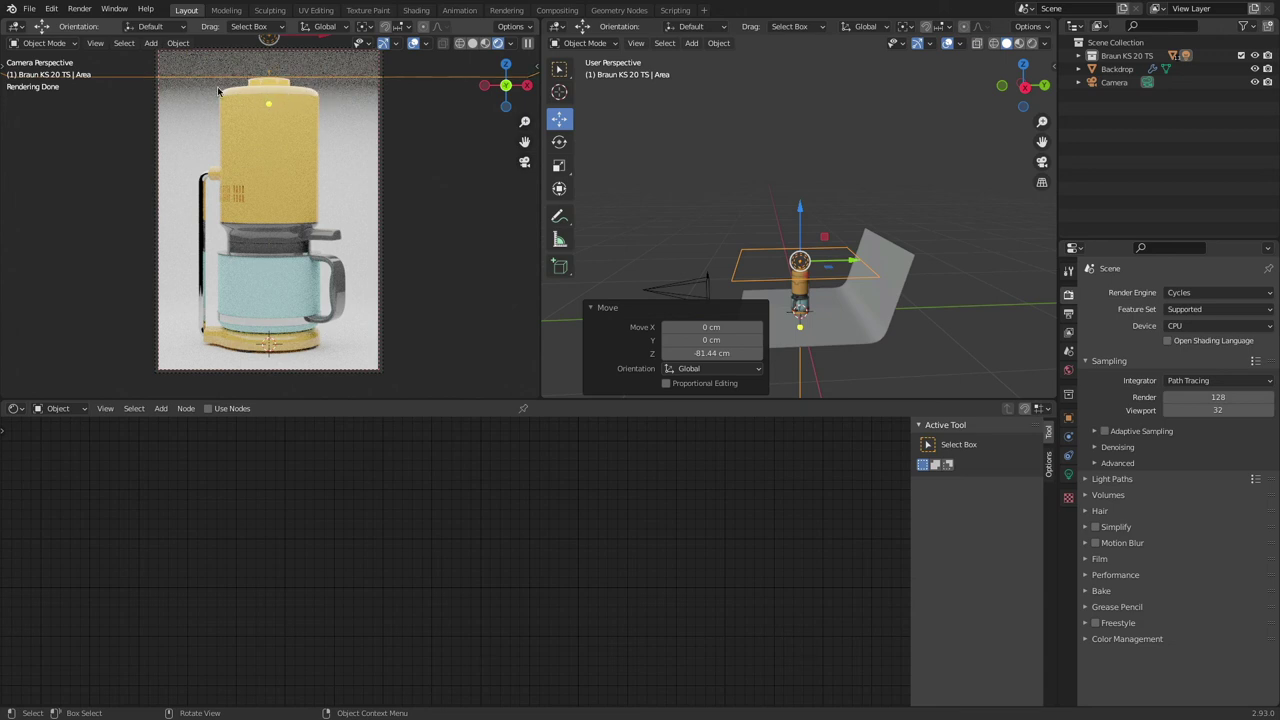
{"action": "key", "text": "super+Tab"}
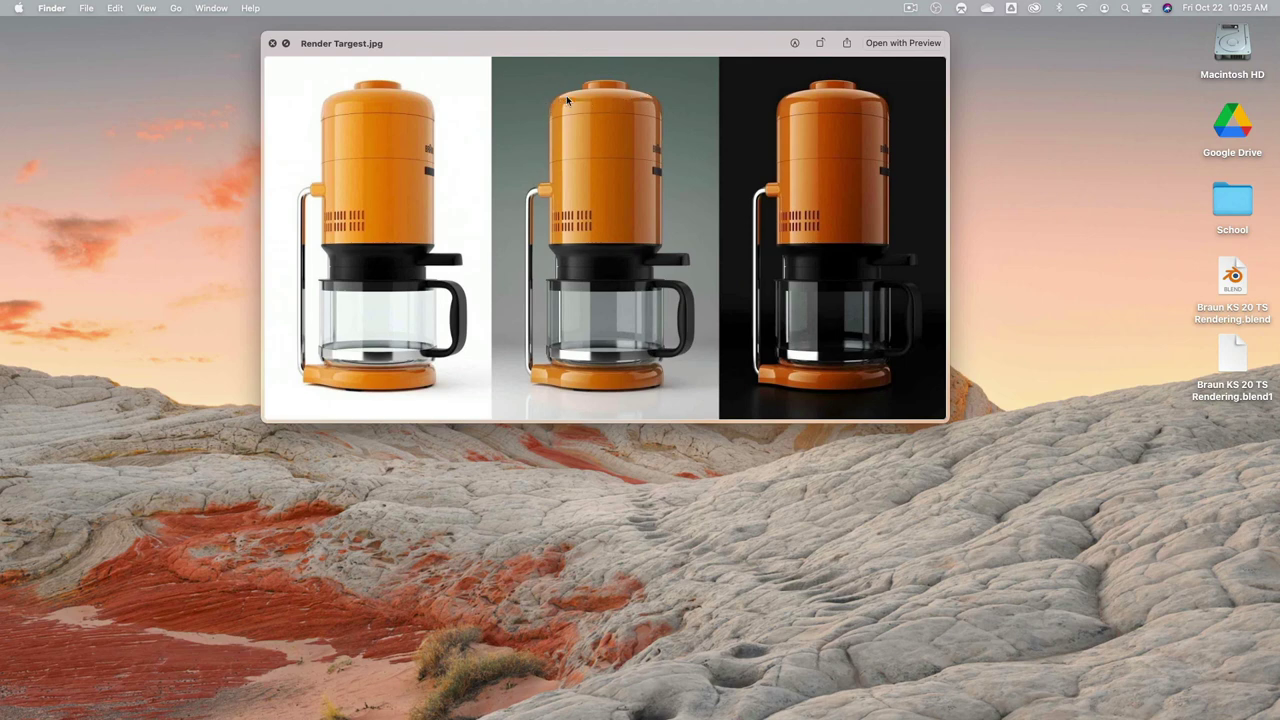
{"action": "key", "text": "super+Tab"}
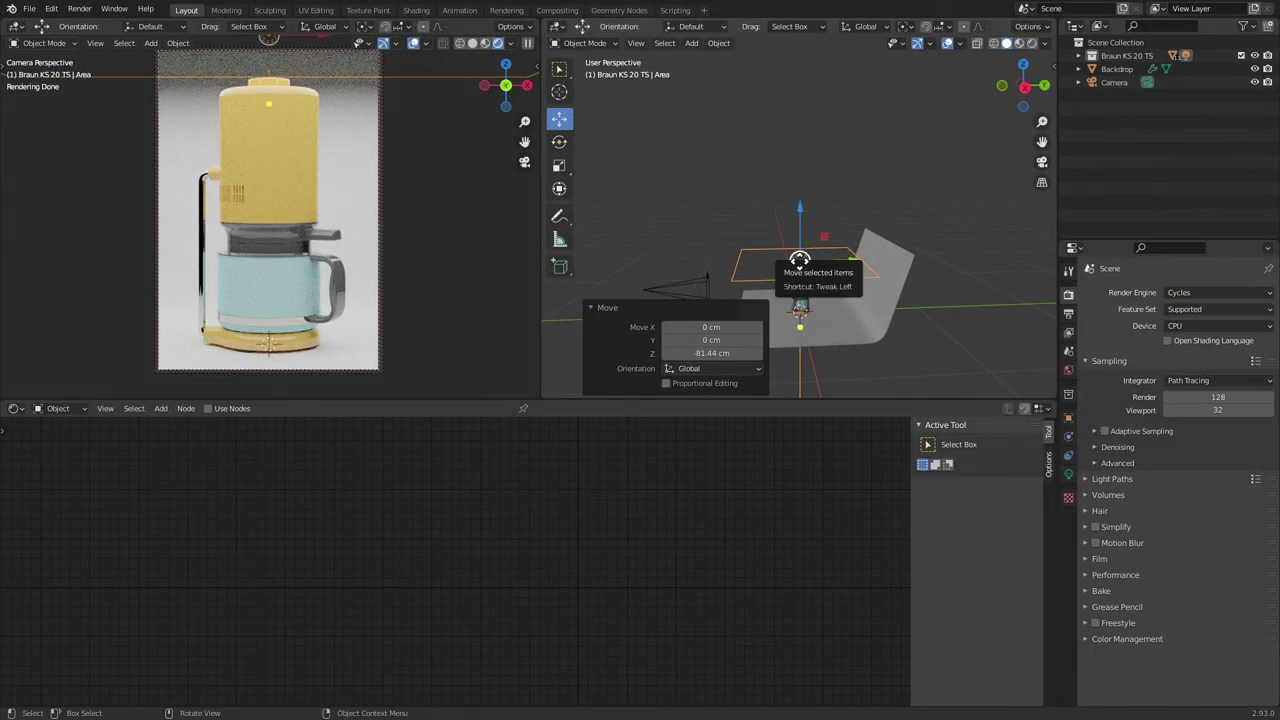
Step: In the light's Object Data properties, set Size to 20, then to 30 cm
{"action": "left_click", "coordinate": [1069, 474]}
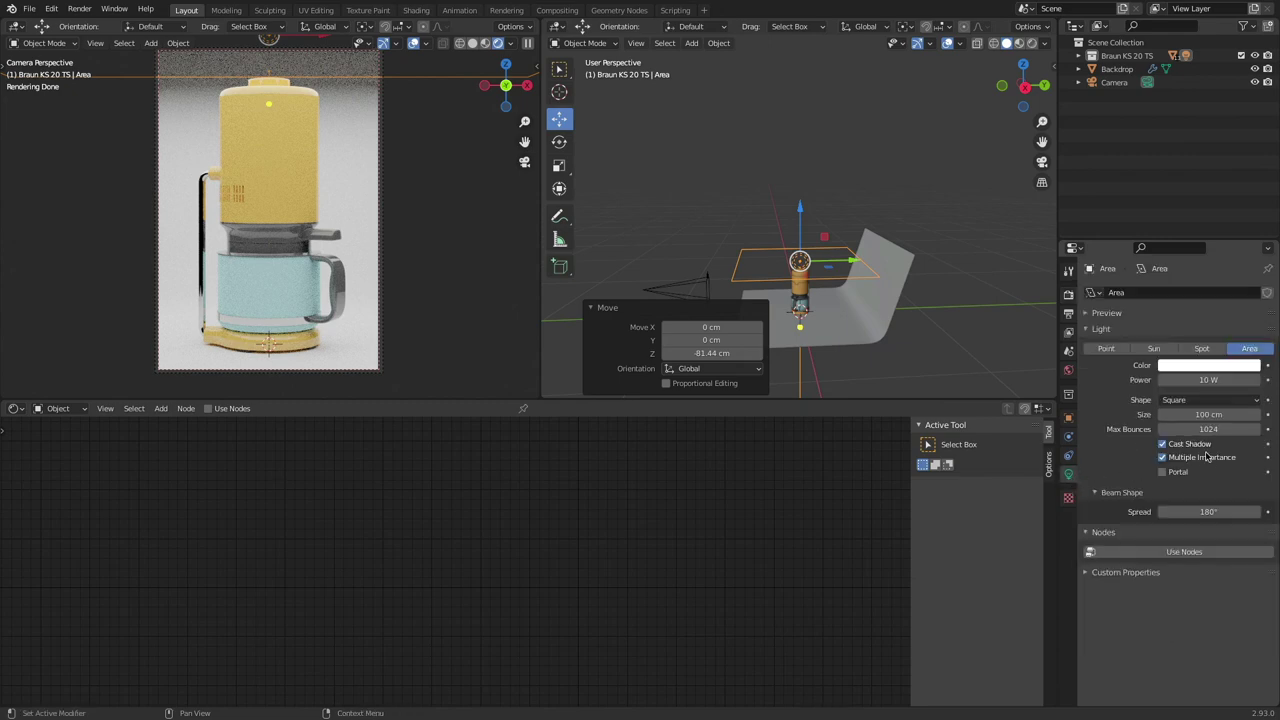
{"action": "left_click", "coordinate": [1217, 415]}
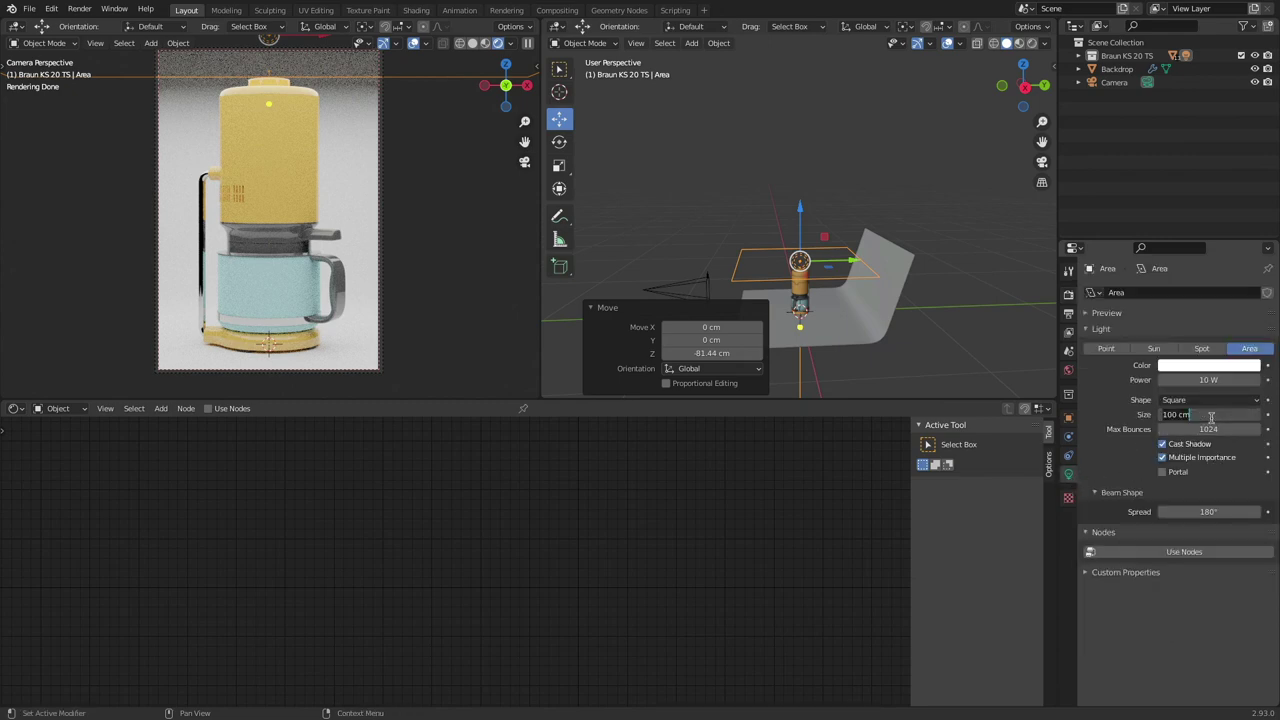
{"action": "type", "text": "20"}
{"action": "key", "text": "Return"}
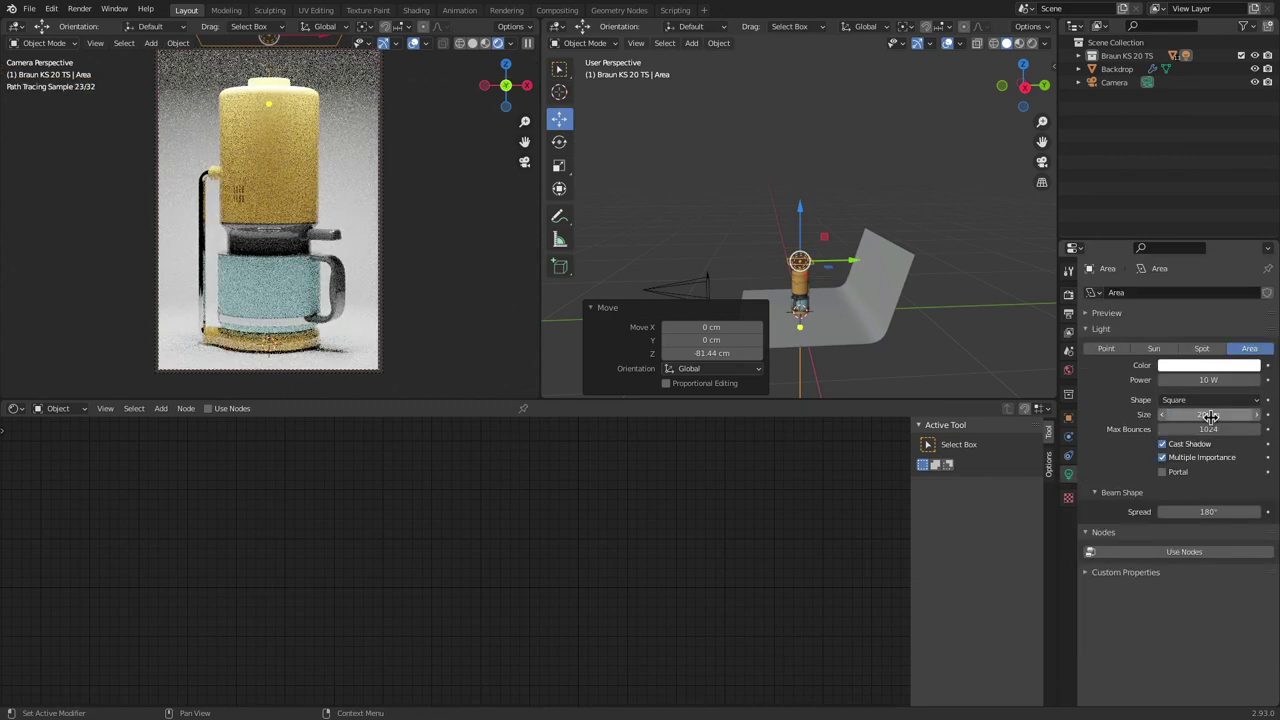
{"action": "left_click", "coordinate": [1210, 415]}
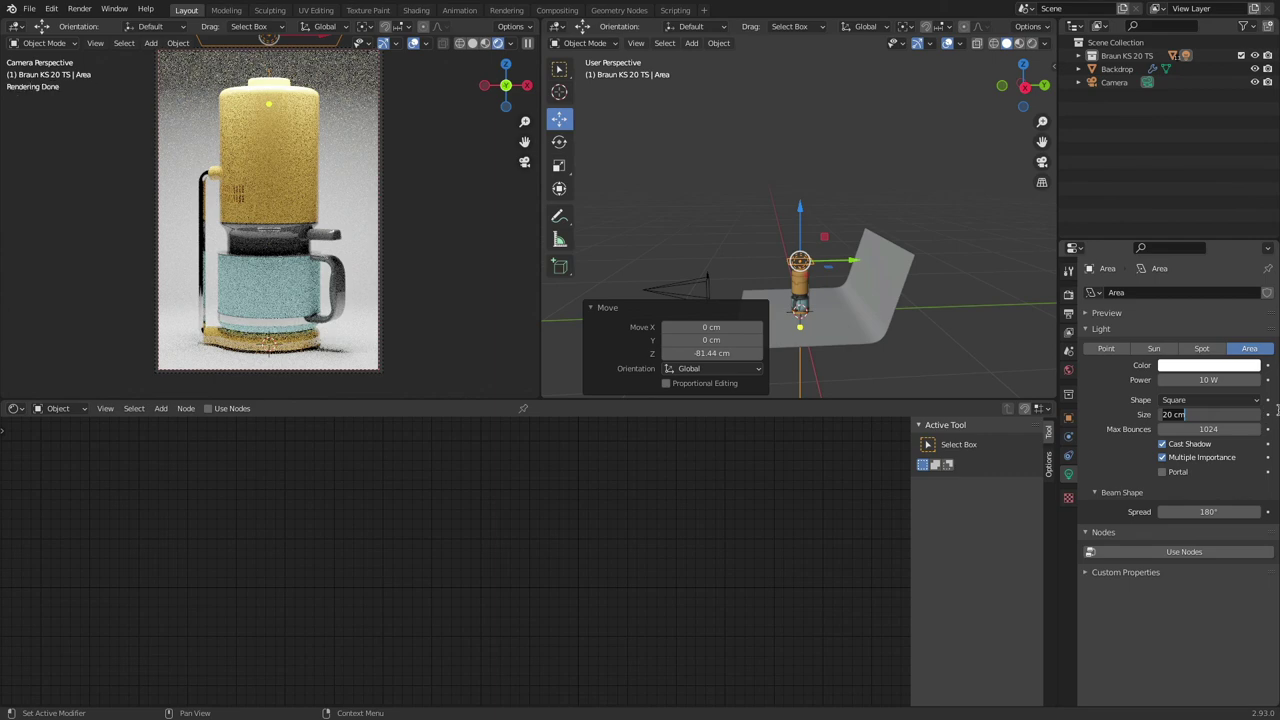
{"action": "type", "text": "30"}
{"action": "key", "text": "Return"}
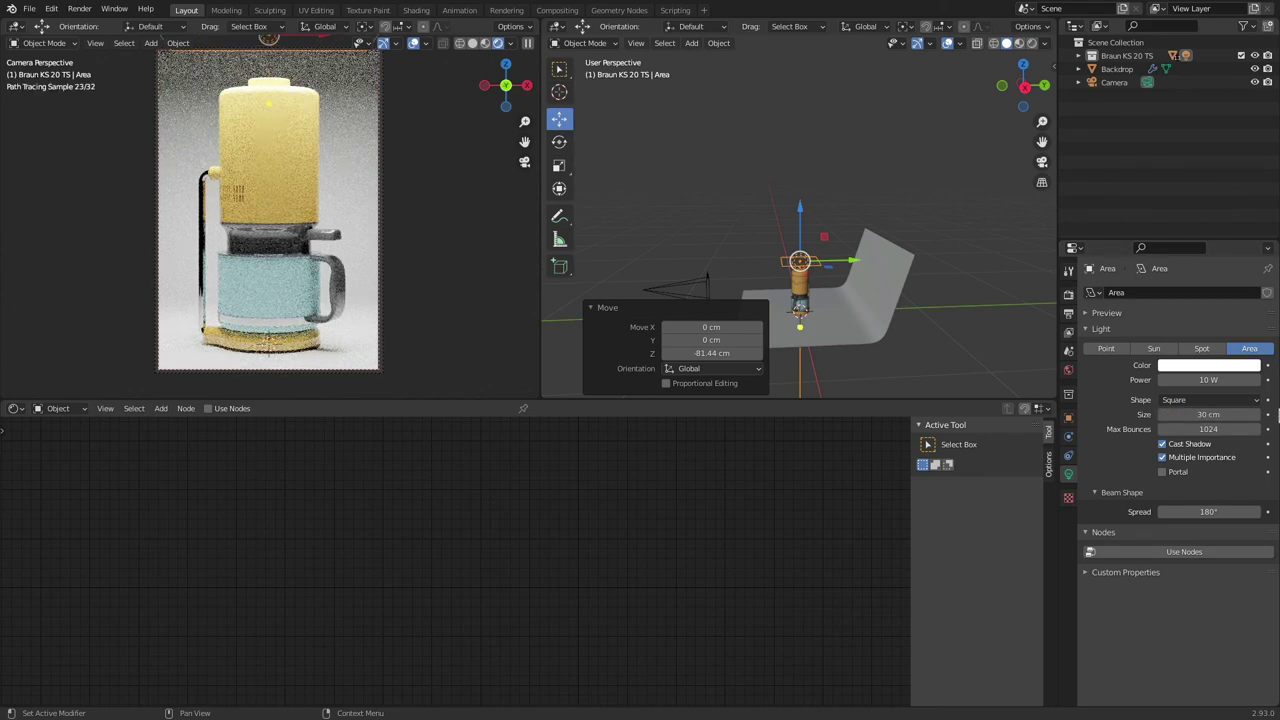
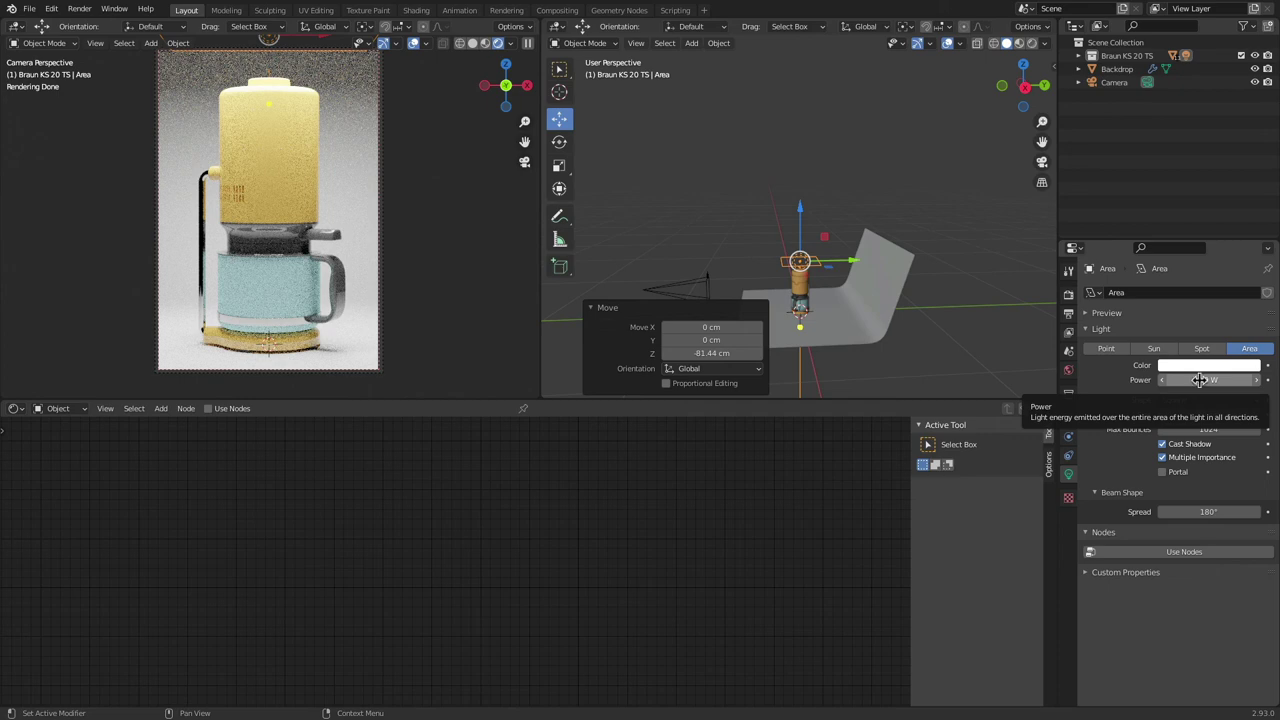
Step: Set the area light's size to 2 m, then shrink it to 20 cm
{"action": "left_click", "coordinate": [1208, 416]}
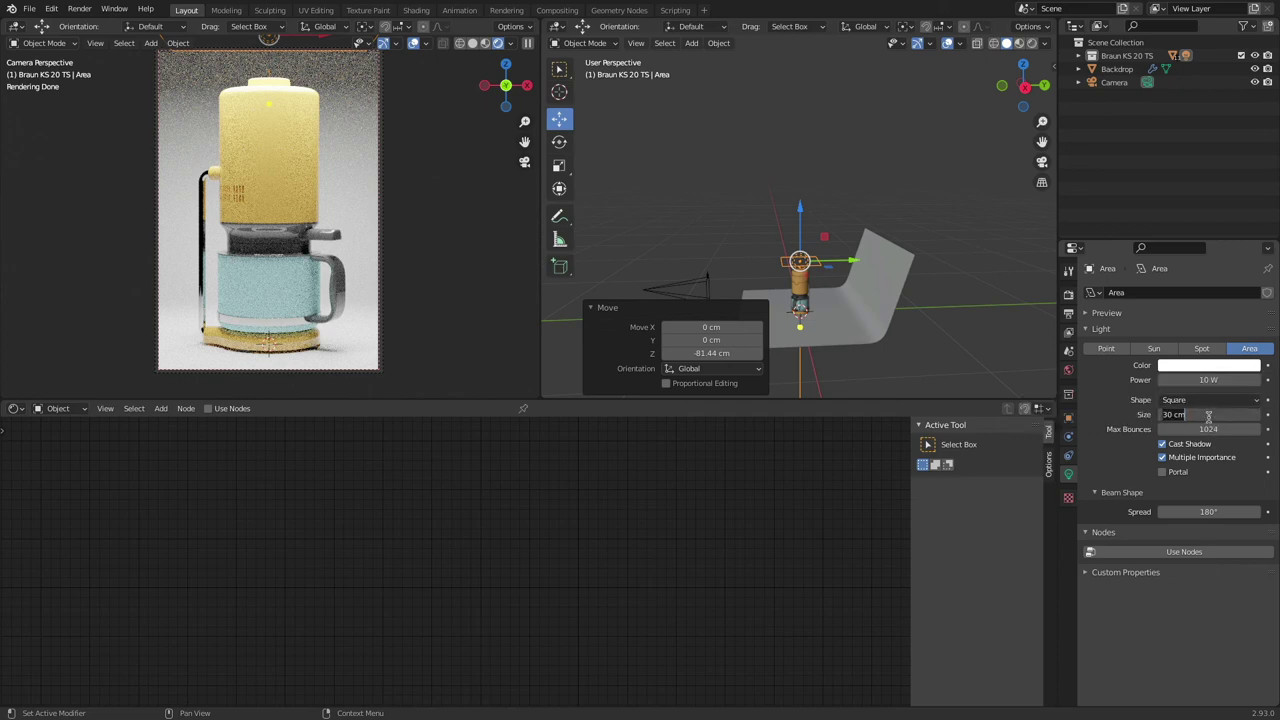
{"action": "key", "text": "Return"}
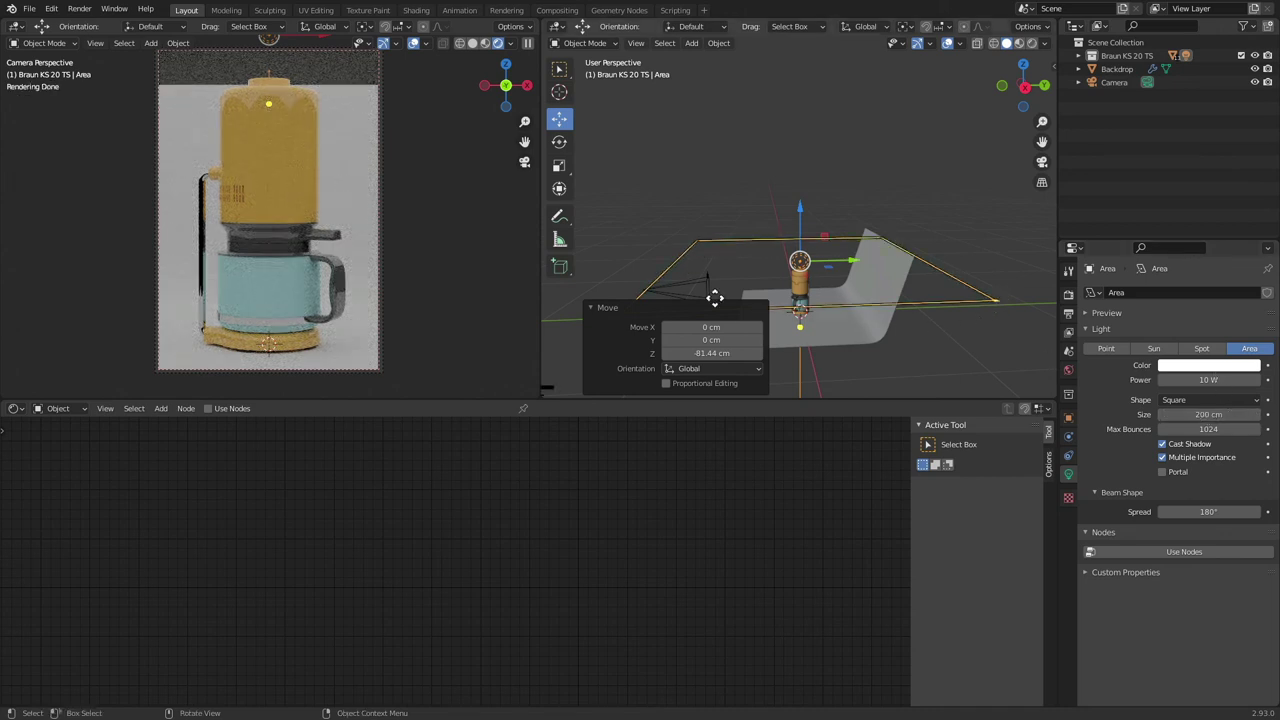
{"action": "left_click", "coordinate": [1211, 415]}
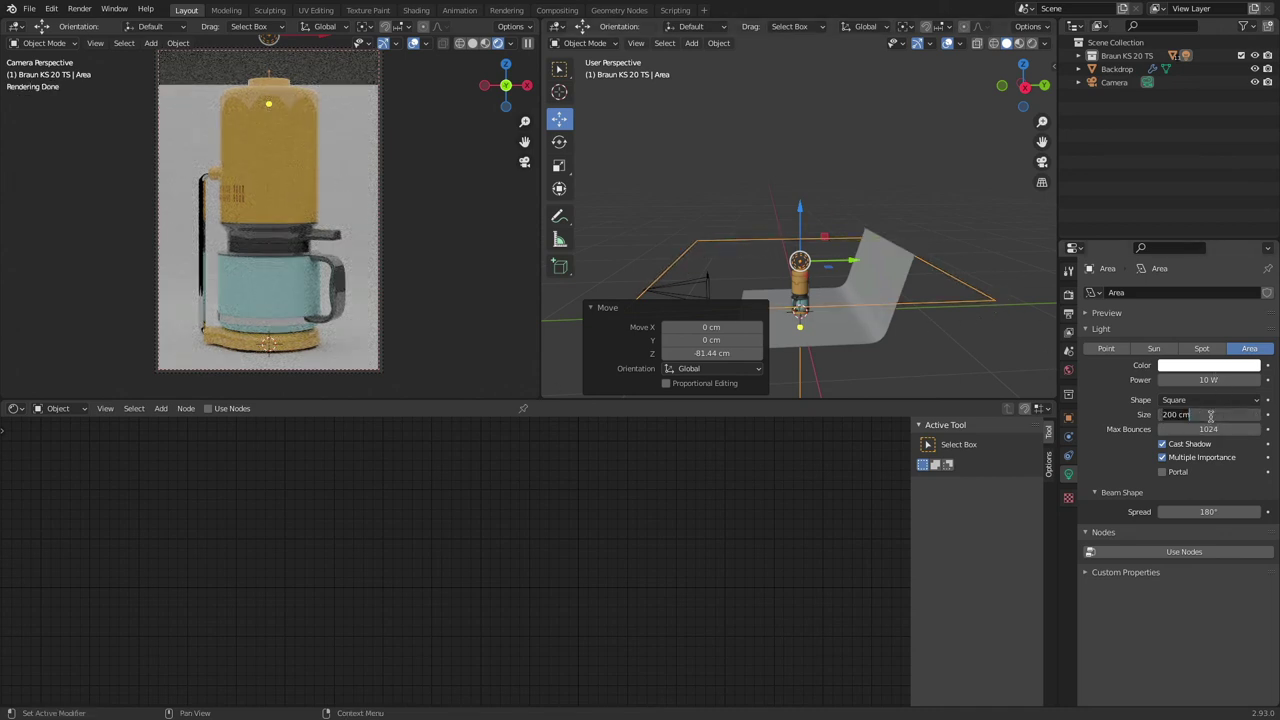
{"action": "type", "text": "20"}
{"action": "key", "text": "Return"}
{"action": "left_click", "coordinate": [1211, 415]}
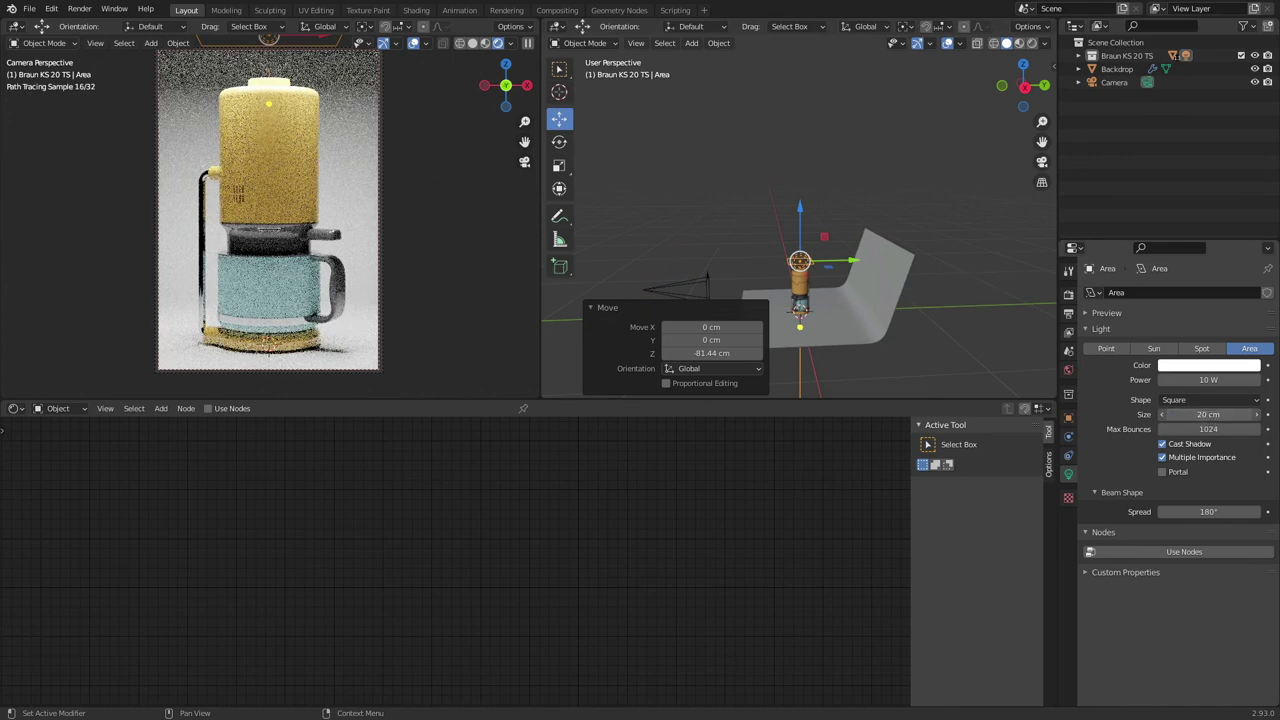
Step: Lower the area light's power to 1 W
{"action": "left_click", "coordinate": [1209, 380]}
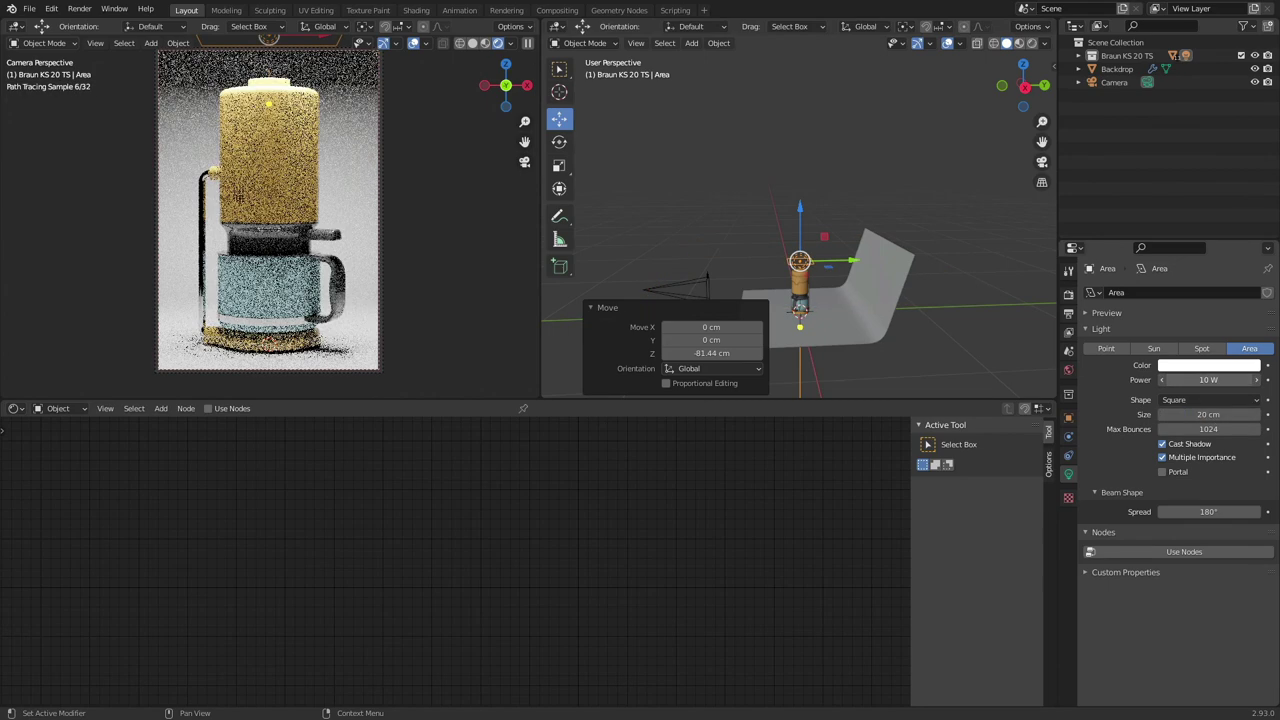
{"action": "type", "text": "10"}
{"action": "key", "text": "Return"}
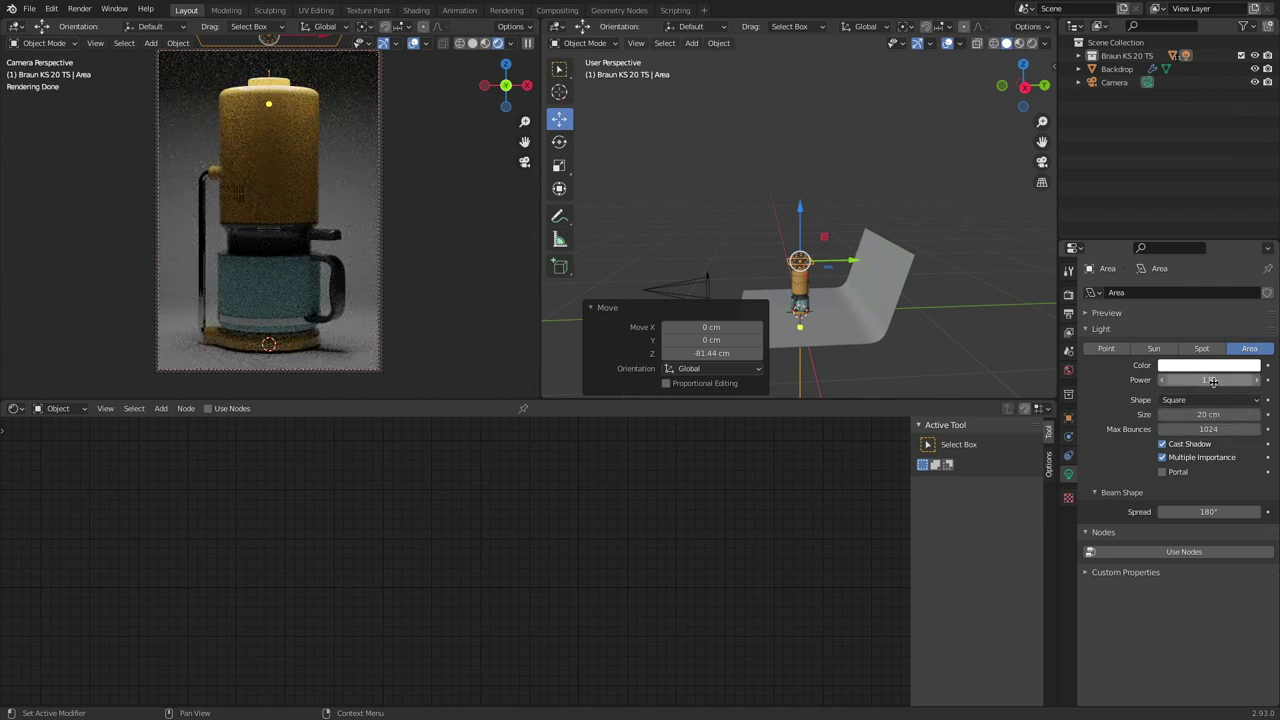
{"action": "scroll", "coordinate": [295, 70], "scroll_direction": "up", "scroll_amount": 6}
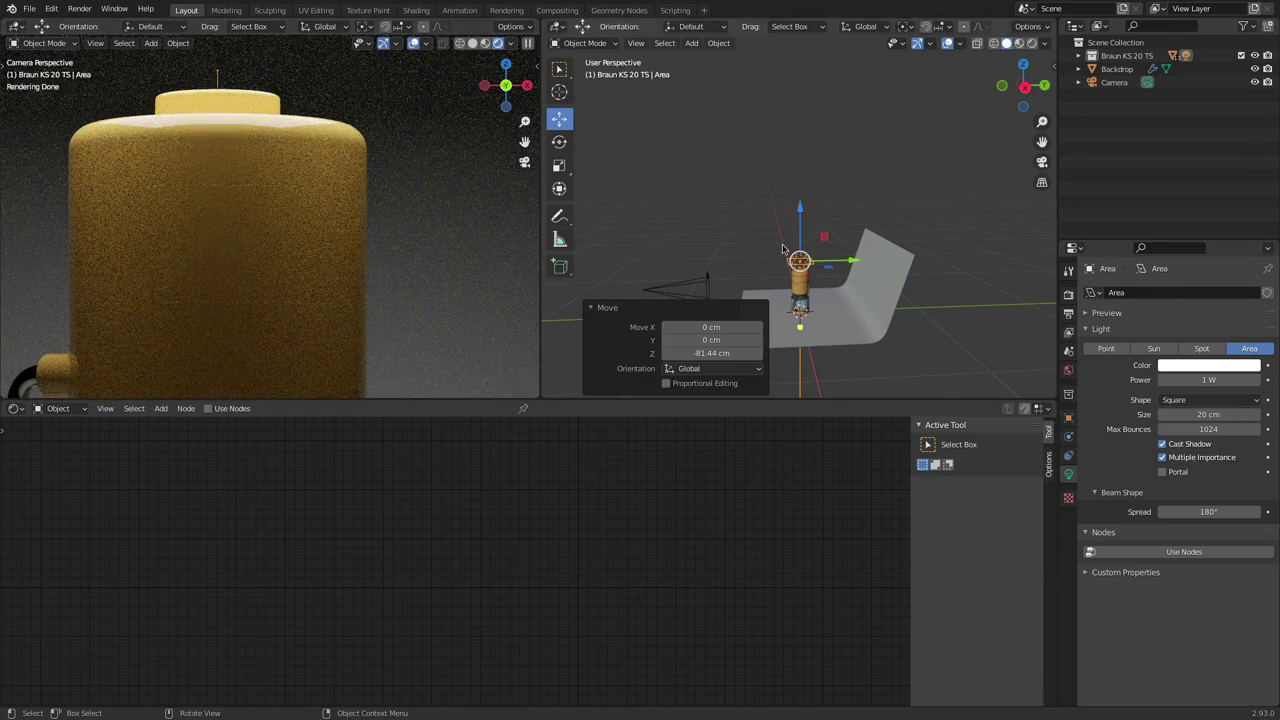
Step: Set the light size to 30 cm, move it with the gizmo, then enlarge it to 40 cm
{"action": "double_click", "coordinate": [1202, 413]}
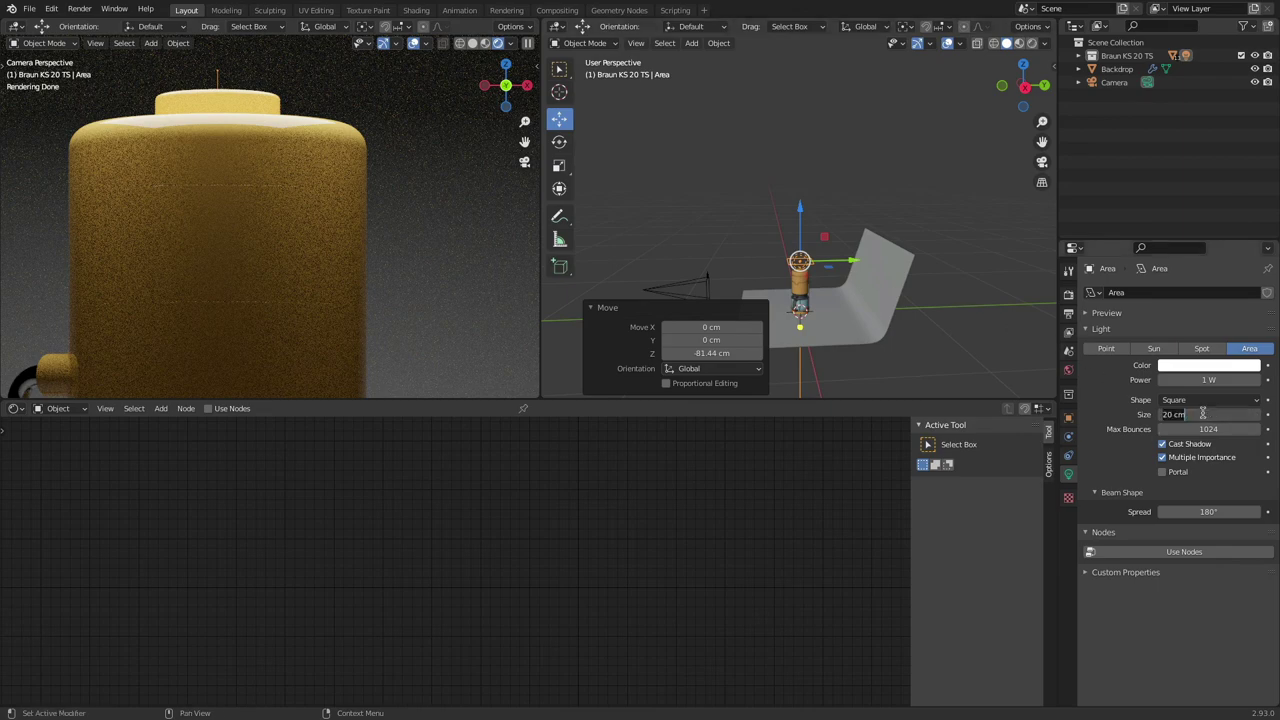
{"action": "key", "text": "Return"}
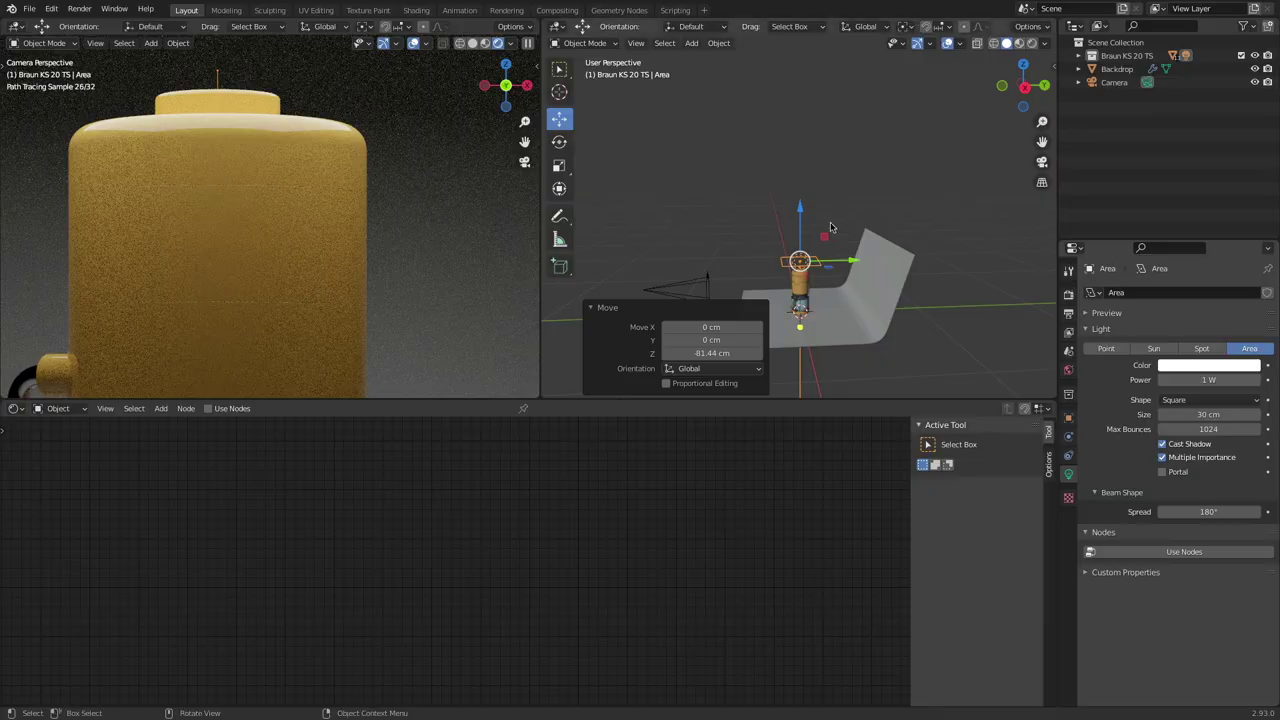
{"action": "left_click_drag", "start_coordinate": [800, 211], "coordinate": [846, 249]}
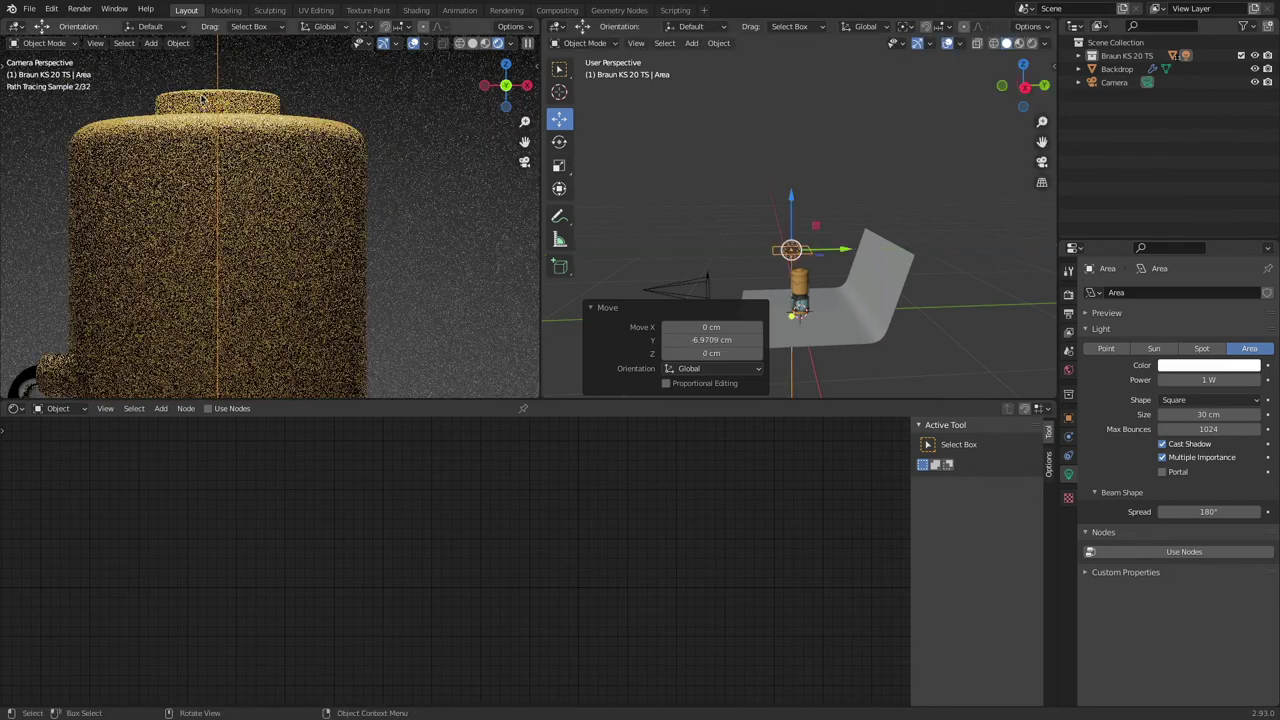
{"action": "left_click", "coordinate": [1210, 414]}
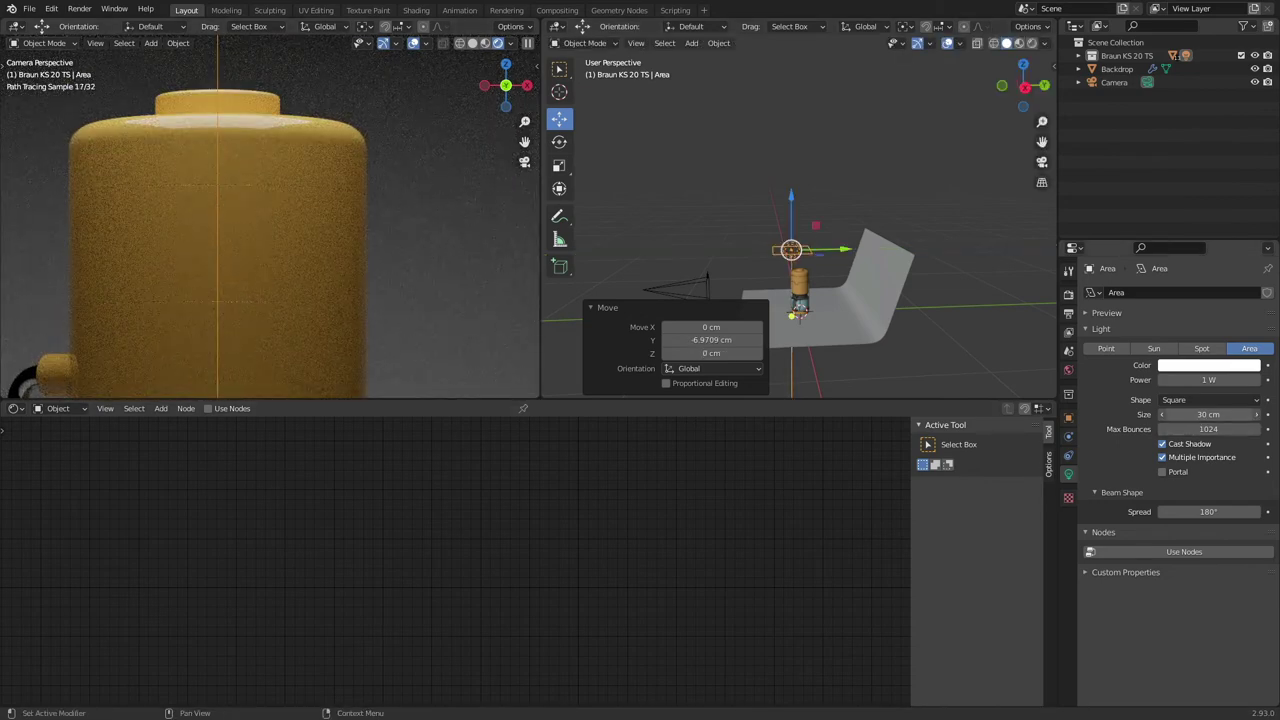
{"action": "type", "text": "40"}
{"action": "key", "text": "Return"}
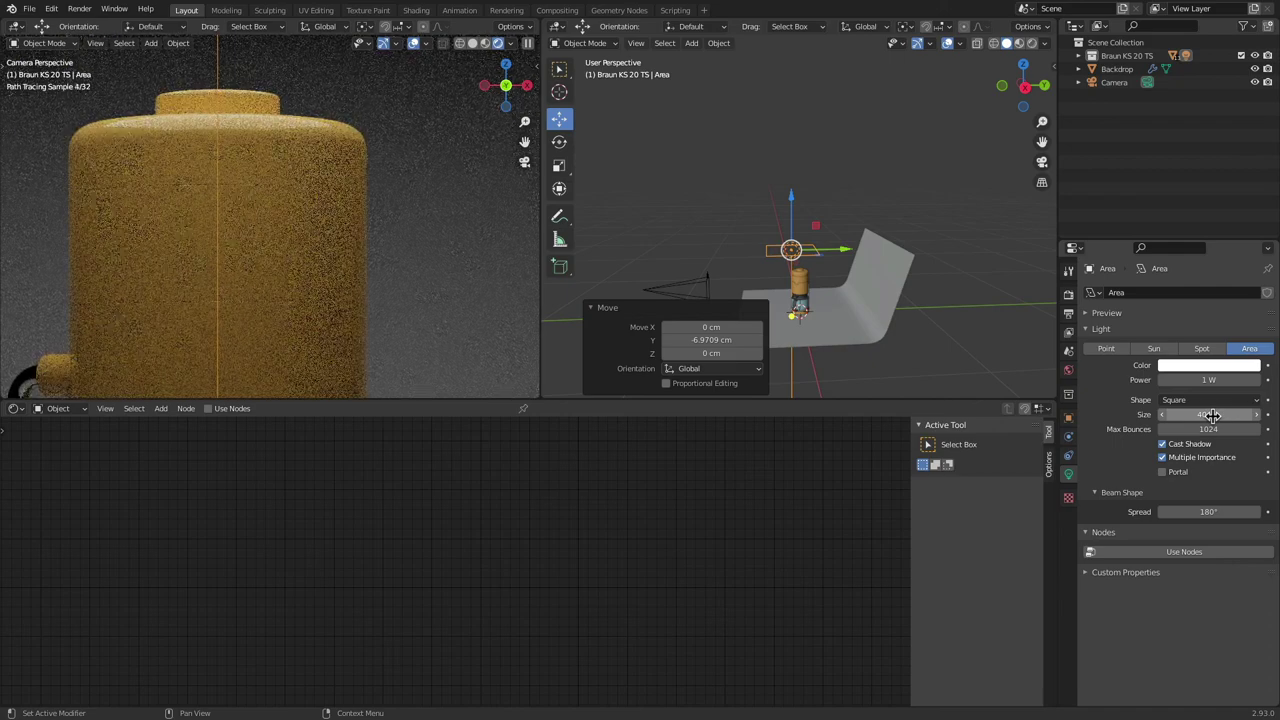
Step: Check the Render Targest.jpg reference photo in Finder, then return to Blender
{"action": "key", "text": "super+Tab"}
{"action": "key", "text": "super+Tab"}
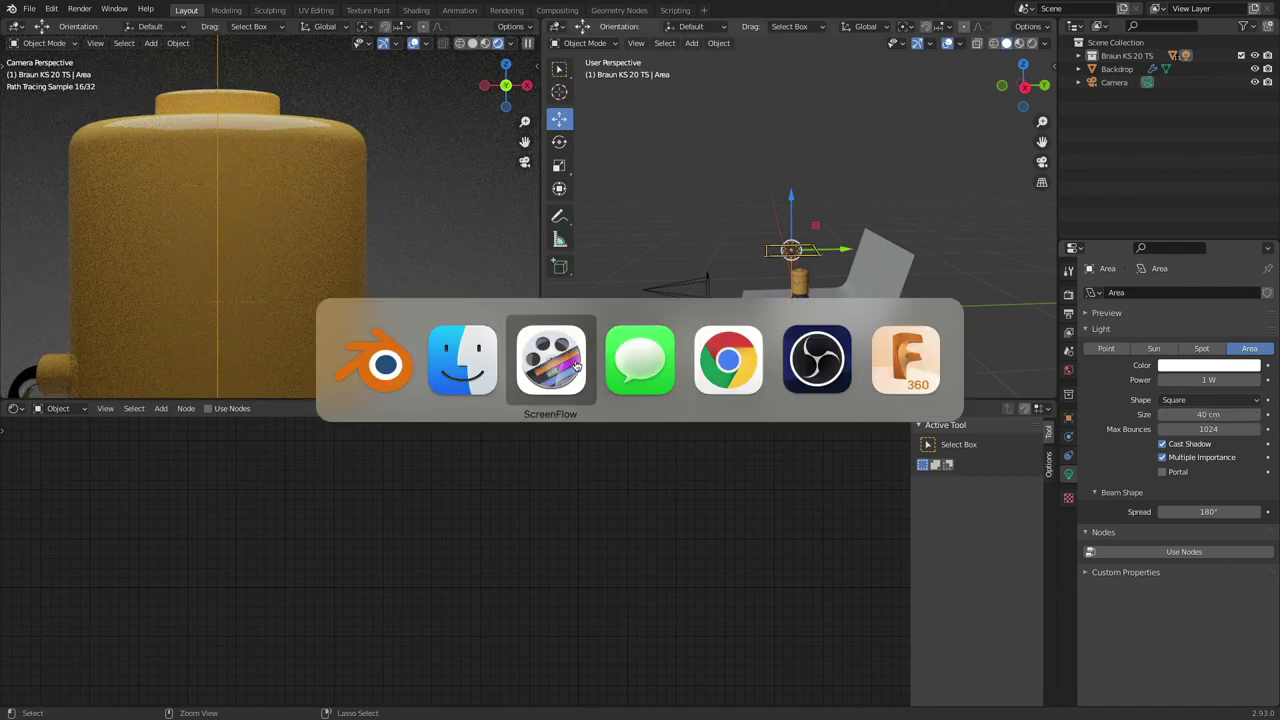
{"action": "left_click", "coordinate": [468, 363]}
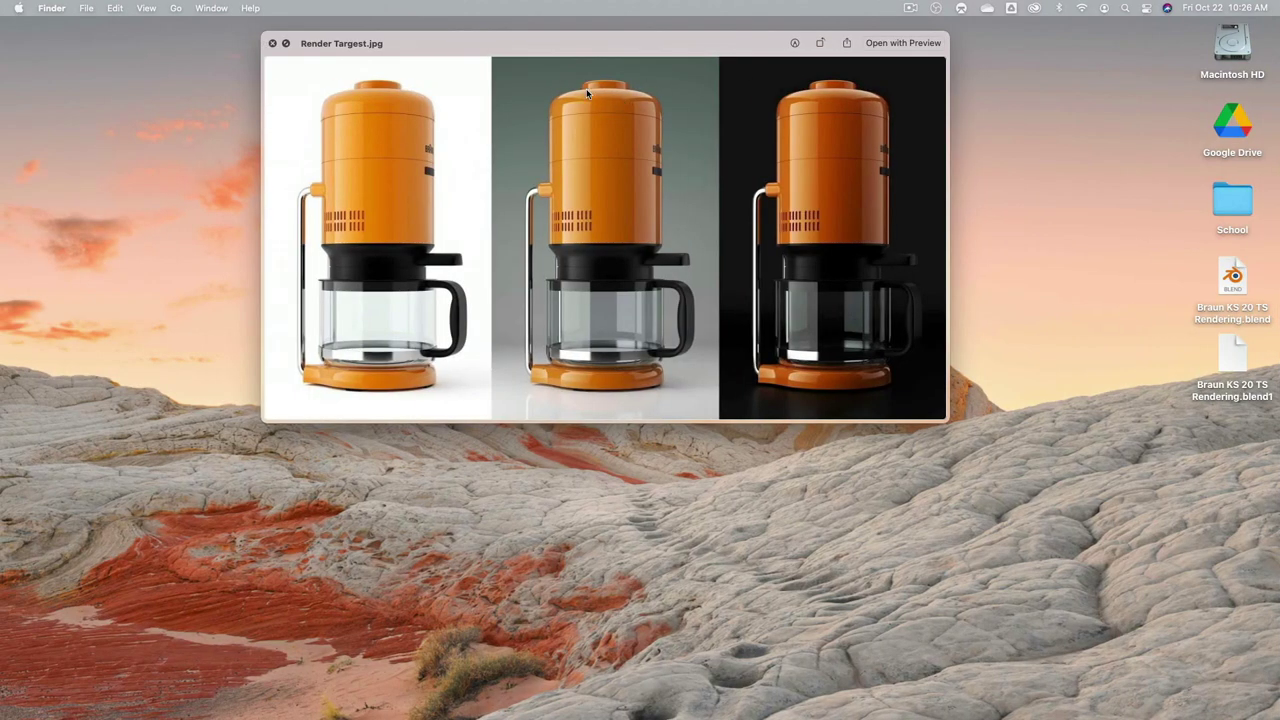
{"action": "key", "text": "super+Tab"}
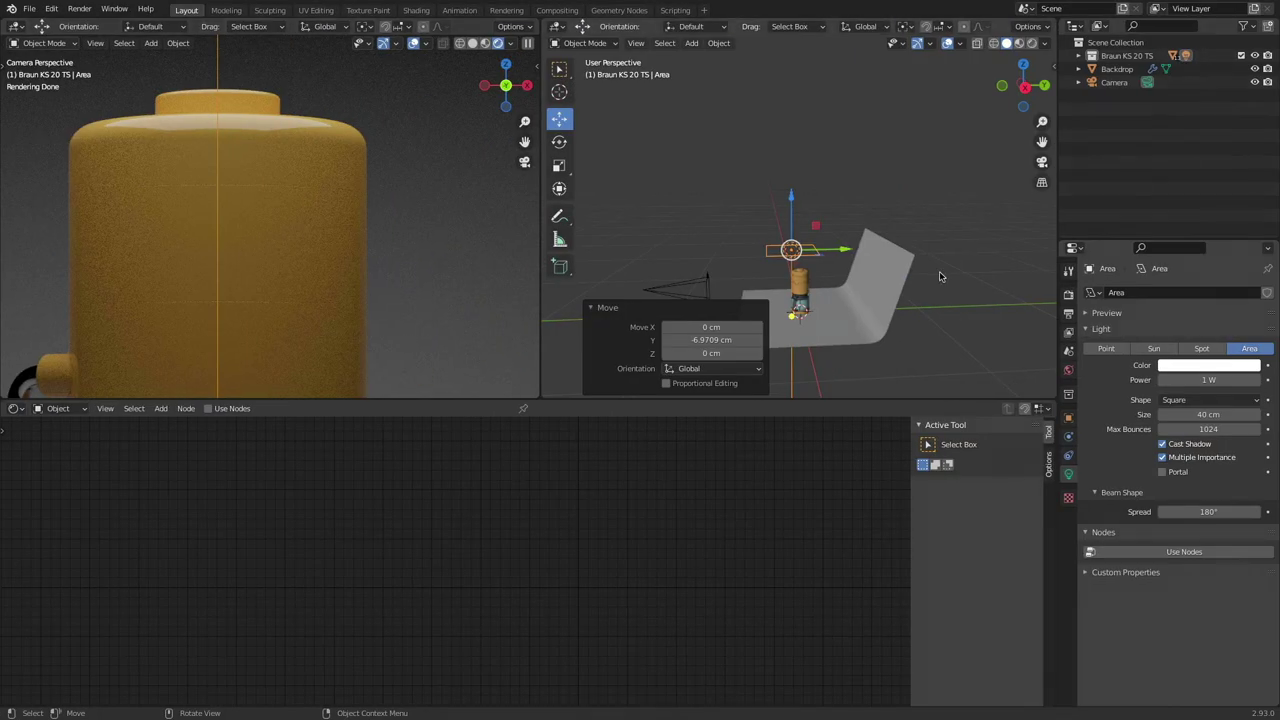
Step: Set the area light's size to 50 cm
{"action": "left_click", "coordinate": [1207, 414]}
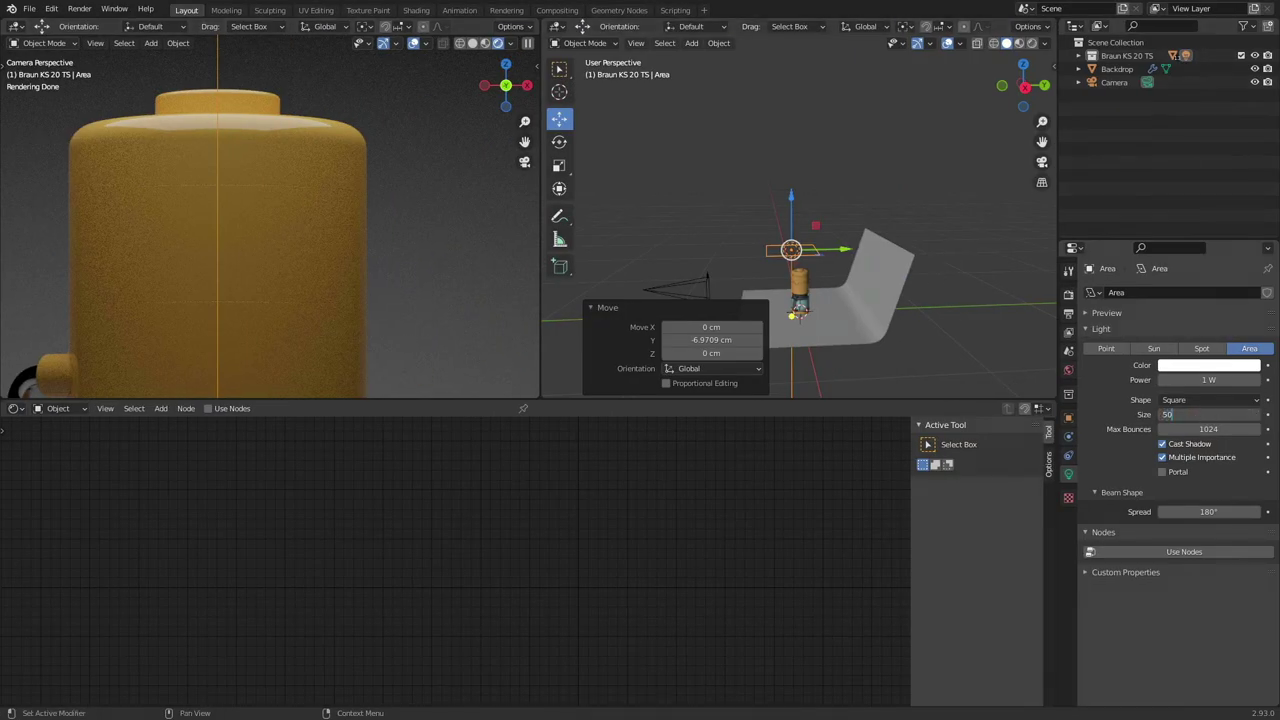
{"action": "type", "text": "50"}
{"action": "key", "text": "Return"}
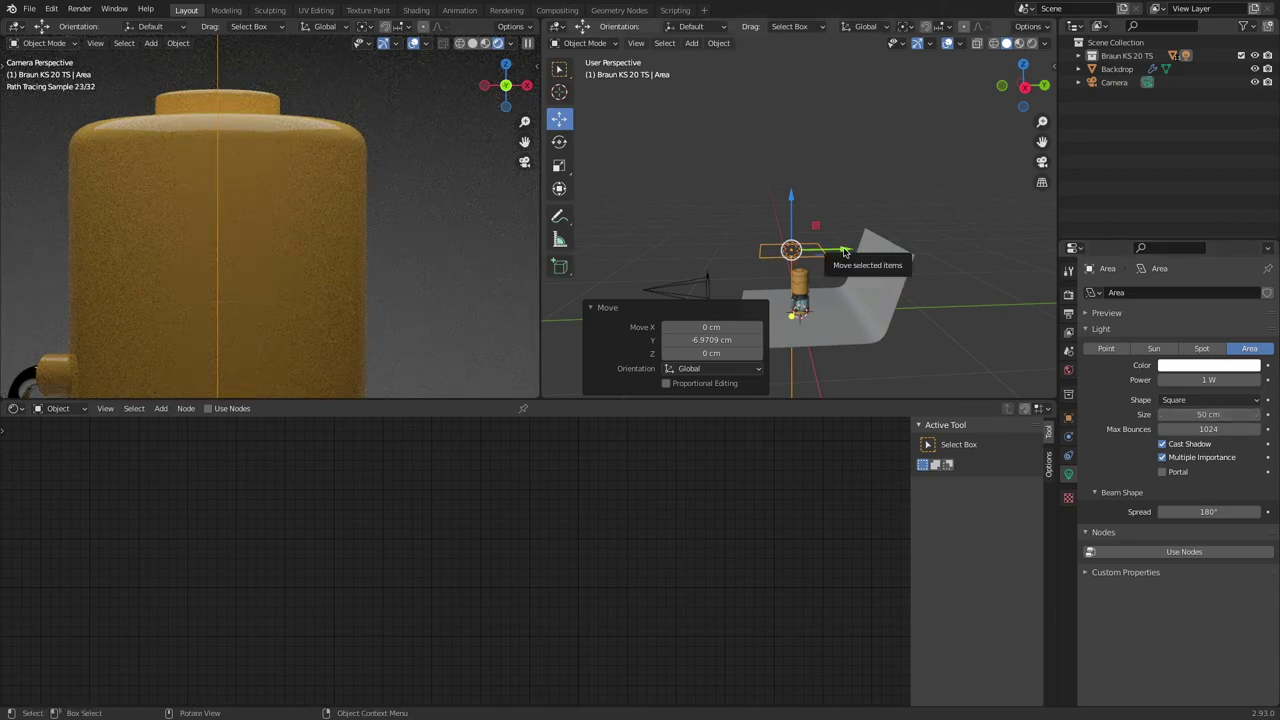
Step: Move the light along Y, then adjust its height along Z above the coffee maker
{"action": "left_click_drag", "start_coordinate": [840, 254], "coordinate": [797, 197]}
{"action": "key", "text": "z"}
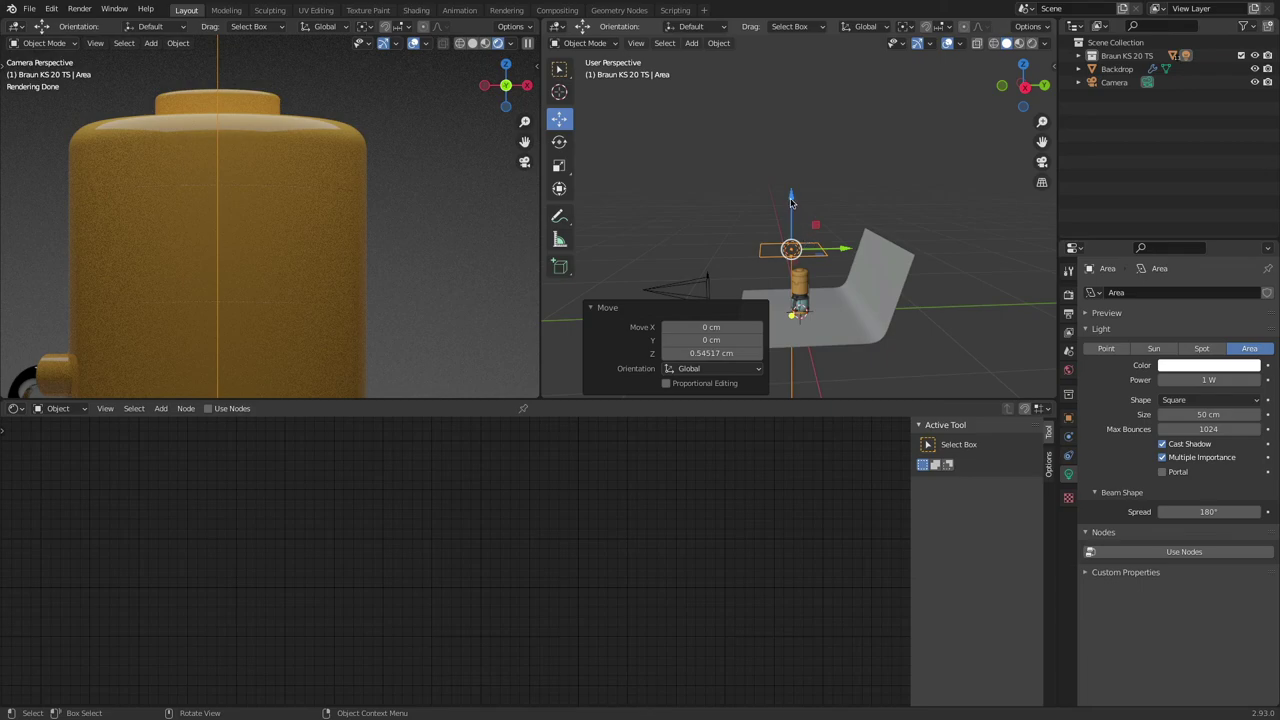
{"action": "left_click_drag", "start_coordinate": [790, 203], "coordinate": [790, 180]}
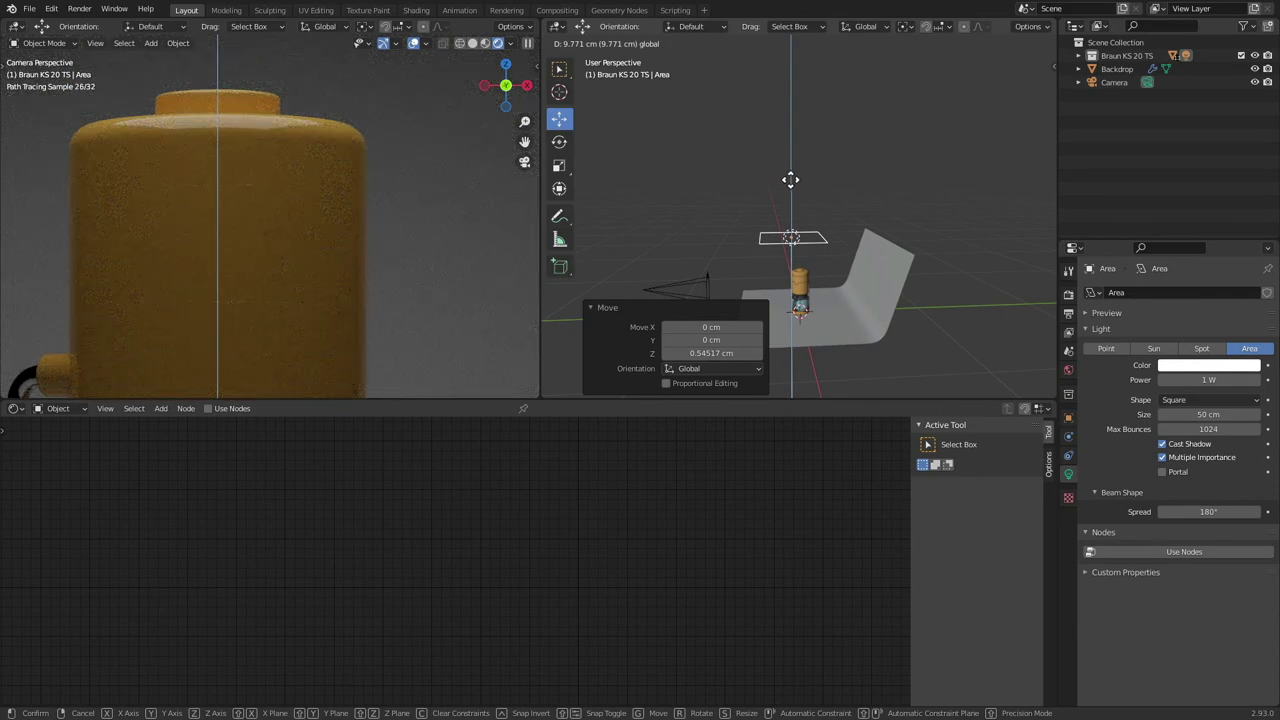
{"action": "left_click_drag", "start_coordinate": [790, 180], "coordinate": [794, 207]}
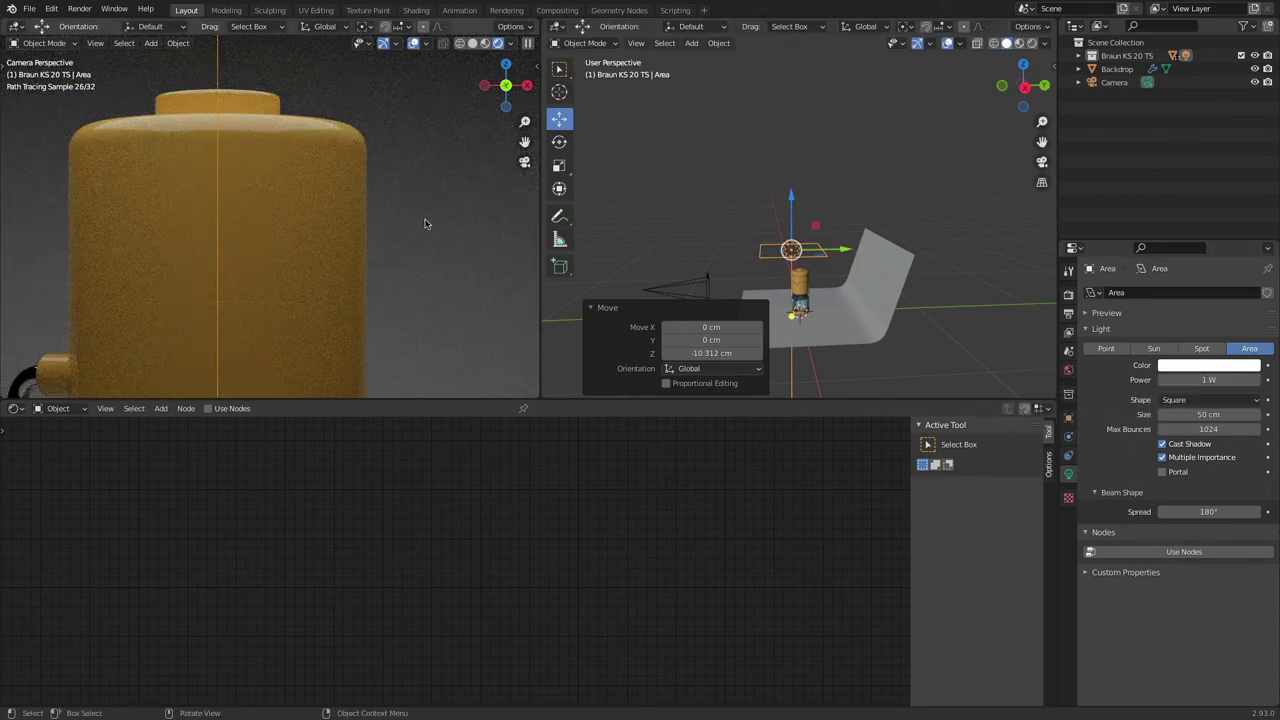
{"action": "scroll", "coordinate": [315, 210], "scroll_direction": "down", "scroll_amount": 3}
{"action": "scroll", "coordinate": [325, 190], "scroll_direction": "down", "scroll_amount": 4}
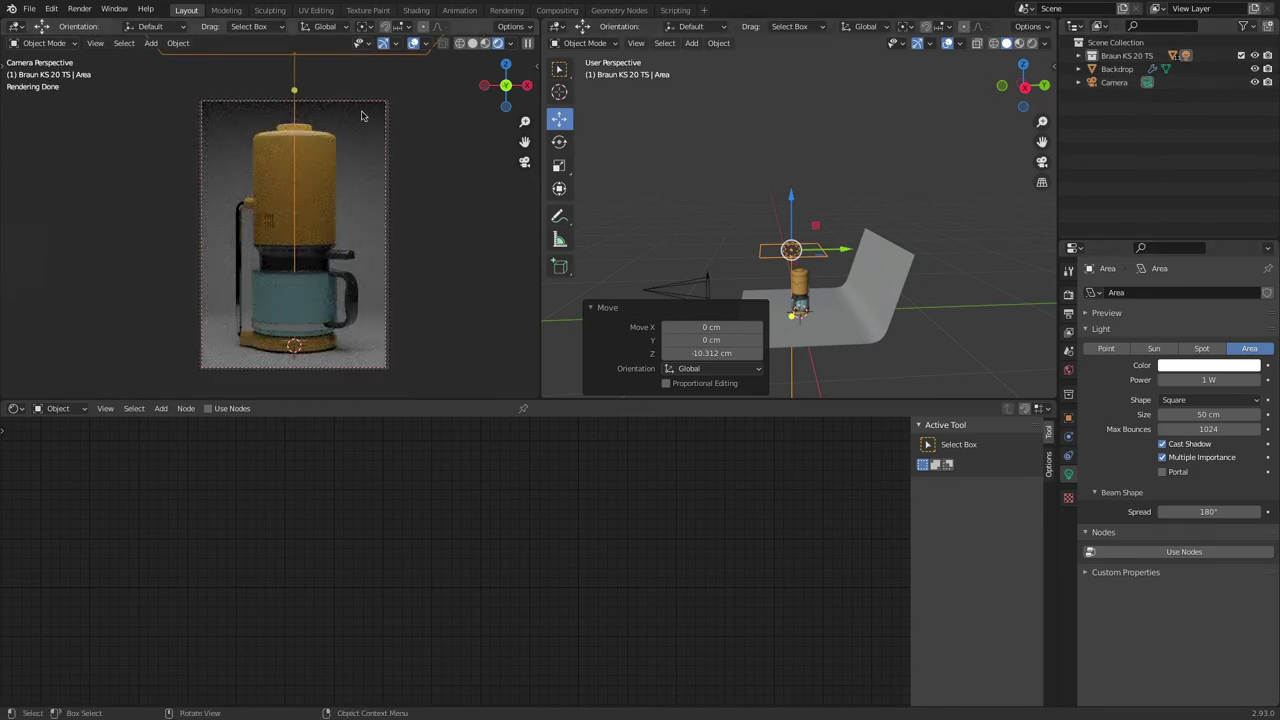
Step: Move the Area light from Braun KS 20 TS into the Scene Collection
{"action": "left_click", "coordinate": [1078, 55]}
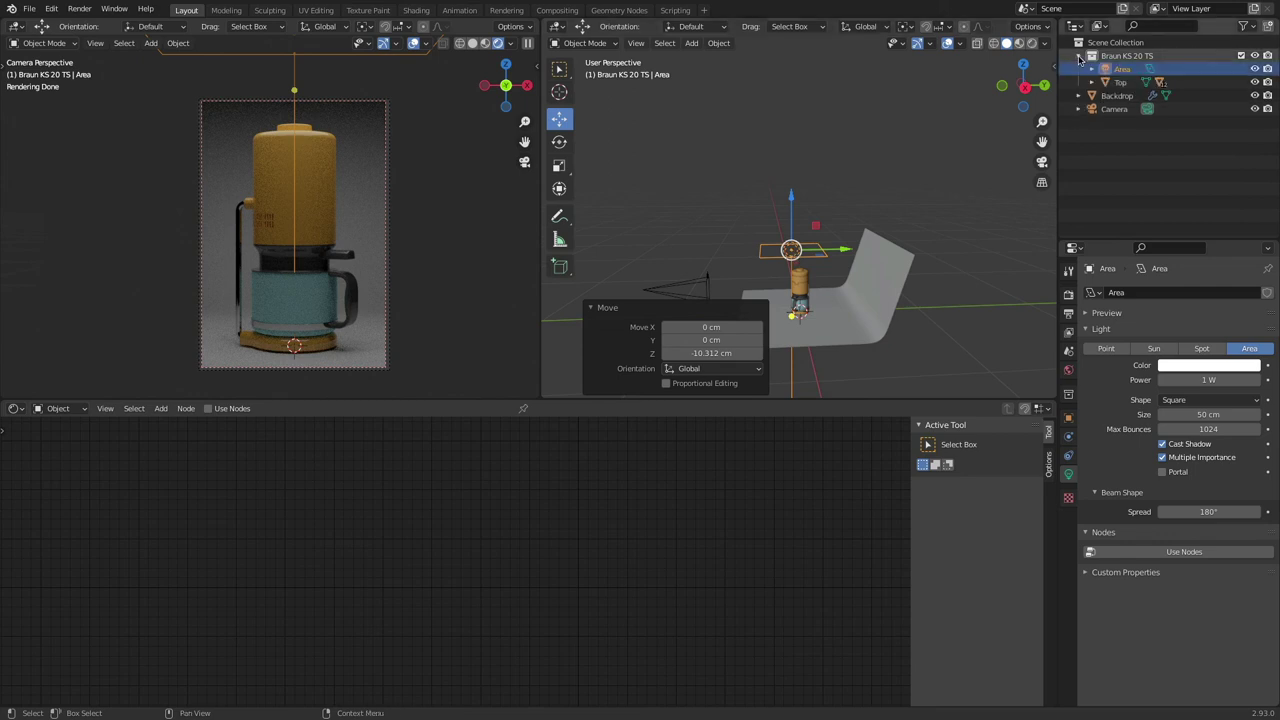
{"action": "left_click_drag", "start_coordinate": [1122, 69], "coordinate": [1115, 44]}
{"action": "left_click", "coordinate": [1115, 43]}
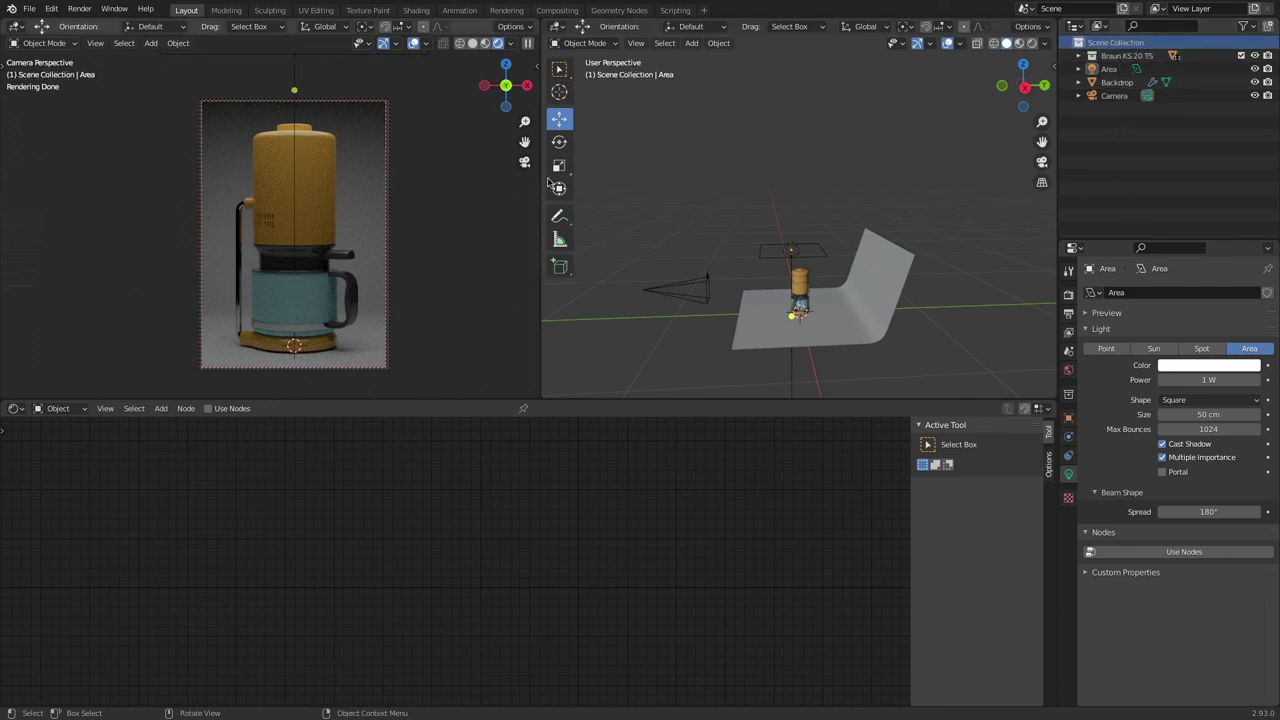
{"action": "left_click", "coordinate": [1094, 57]}
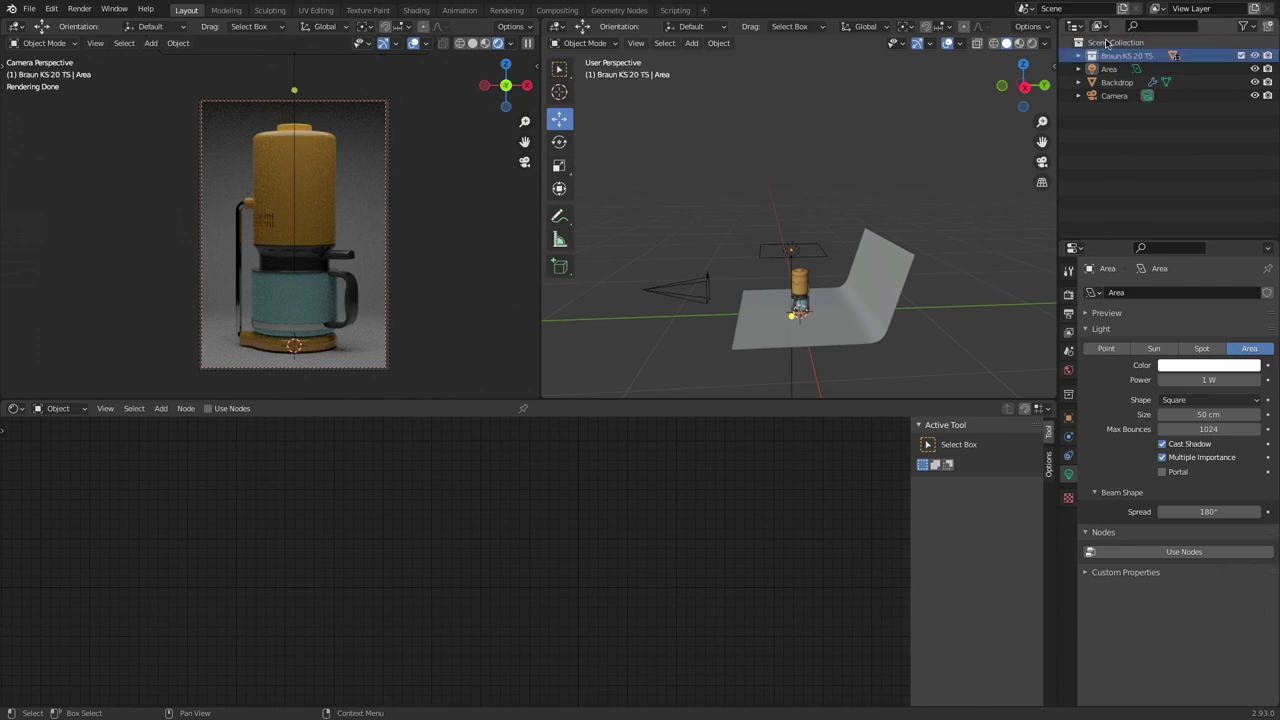
{"action": "left_click", "coordinate": [1112, 43]}
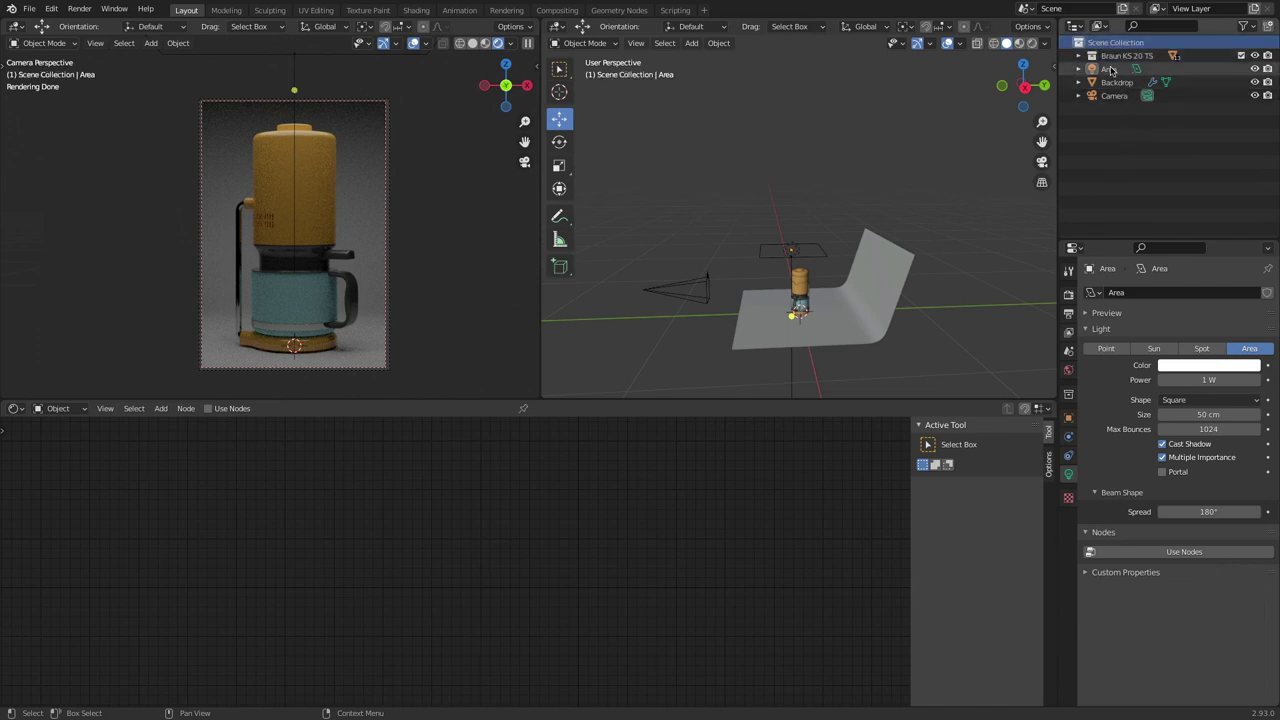
Step: Rename the light to 'Area Top'
{"action": "left_click", "coordinate": [1112, 70]}
{"action": "double_click", "coordinate": [1110, 69]}
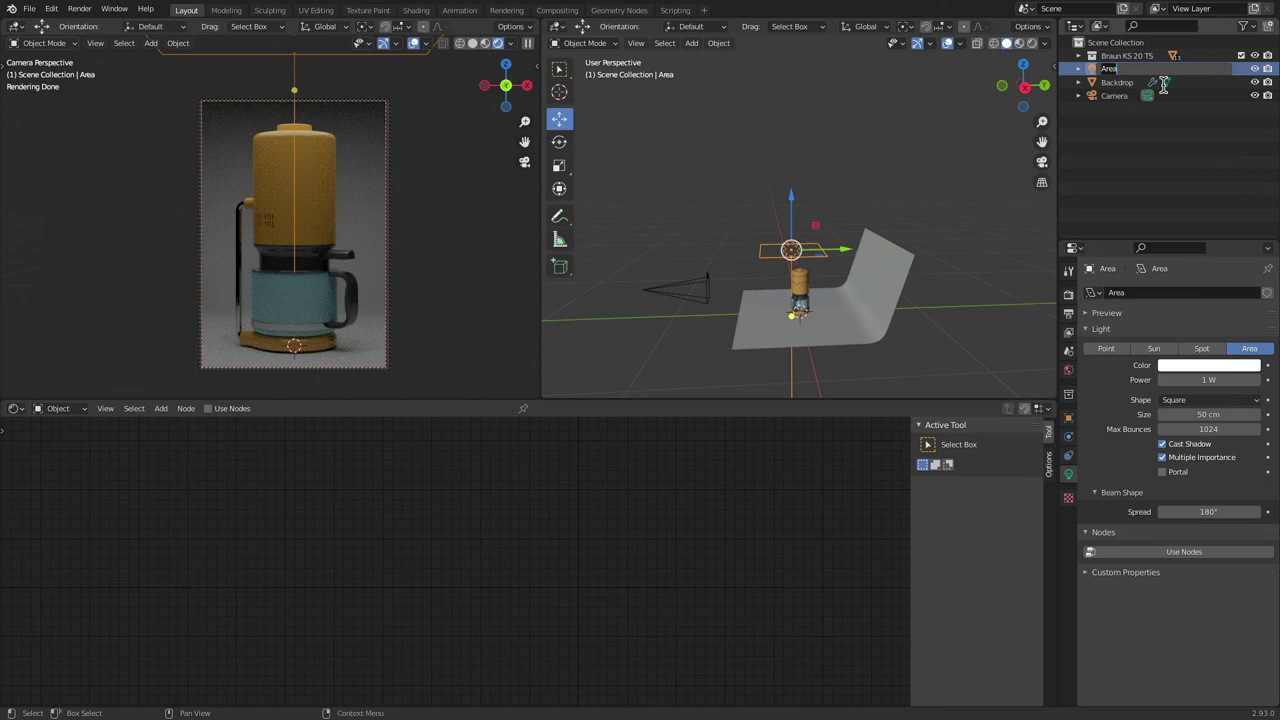
{"action": "key", "text": "Return"}
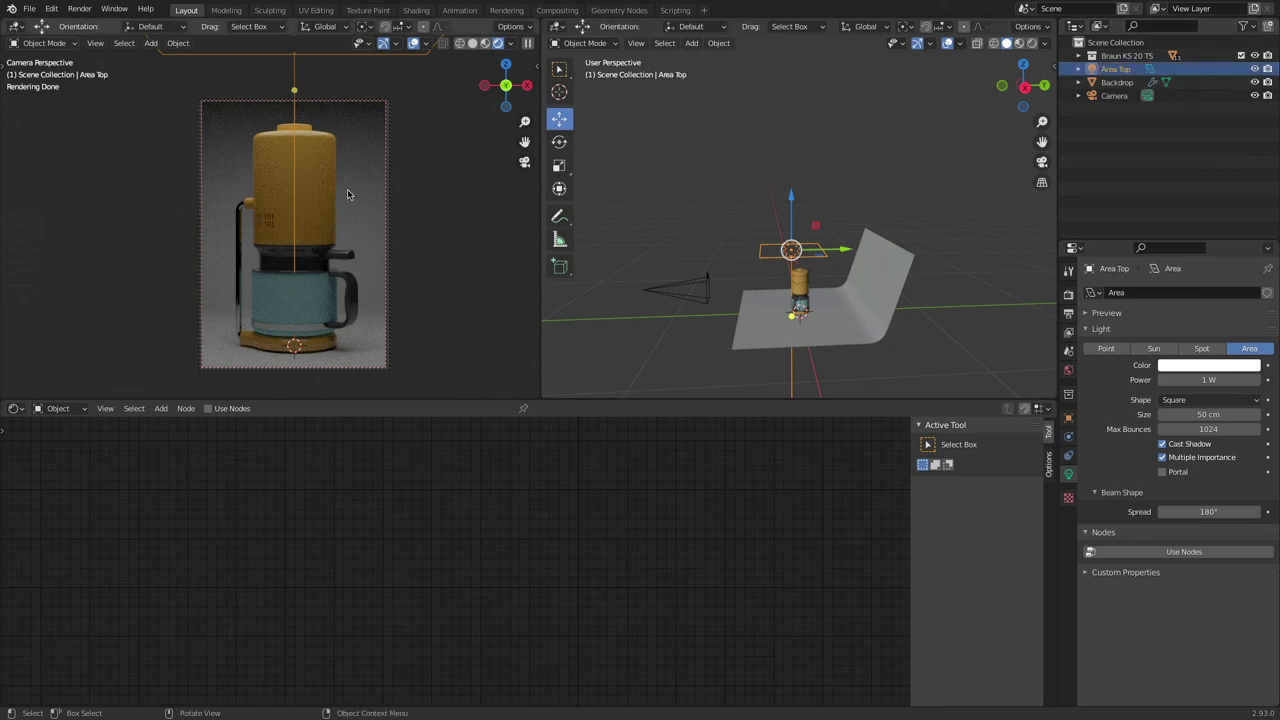
Step: Add a new area light and name it 'Area Left'
{"action": "left_click", "coordinate": [150, 43]}
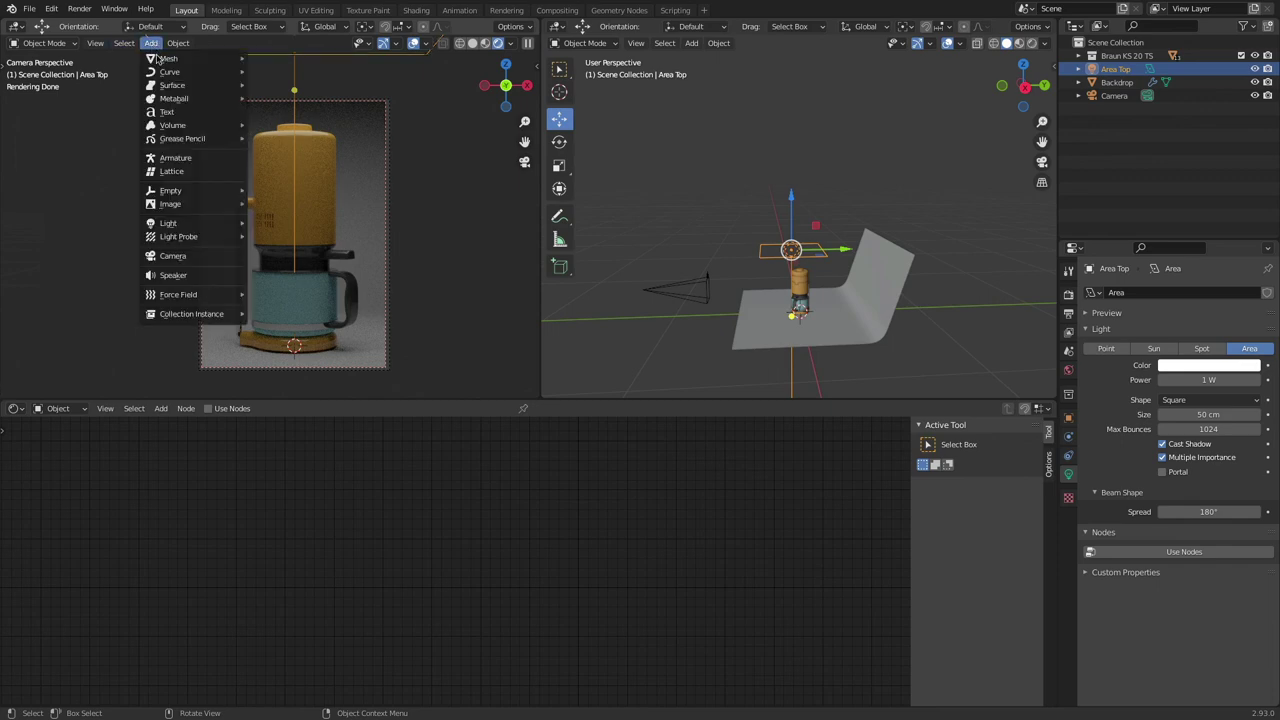
{"action": "mouse_move", "coordinate": [195, 223]}
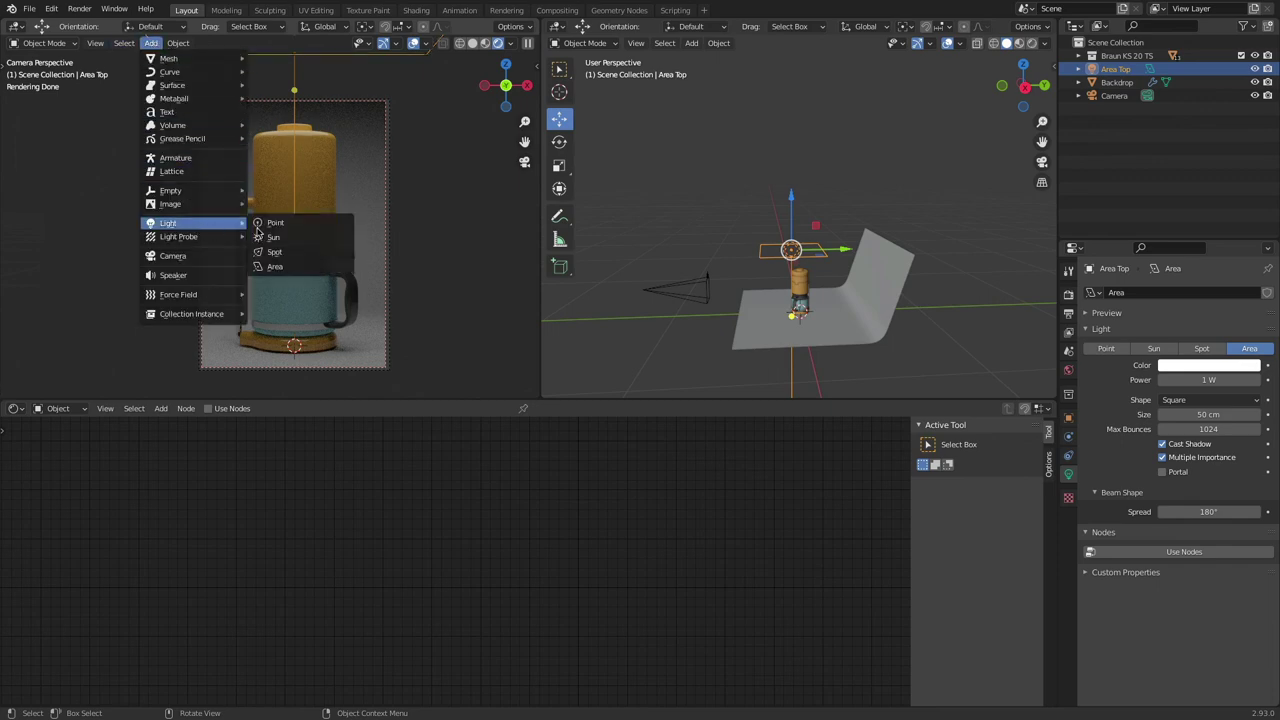
{"action": "left_click", "coordinate": [305, 268]}
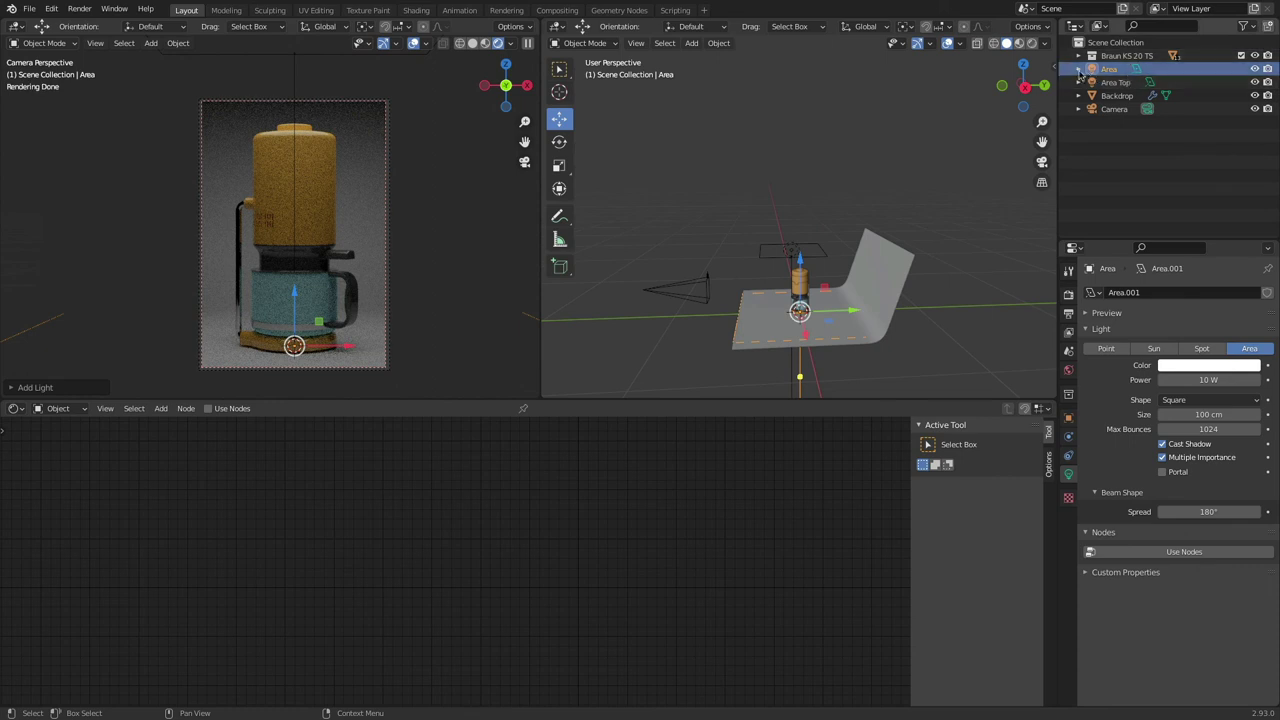
{"action": "double_click", "coordinate": [1112, 69]}
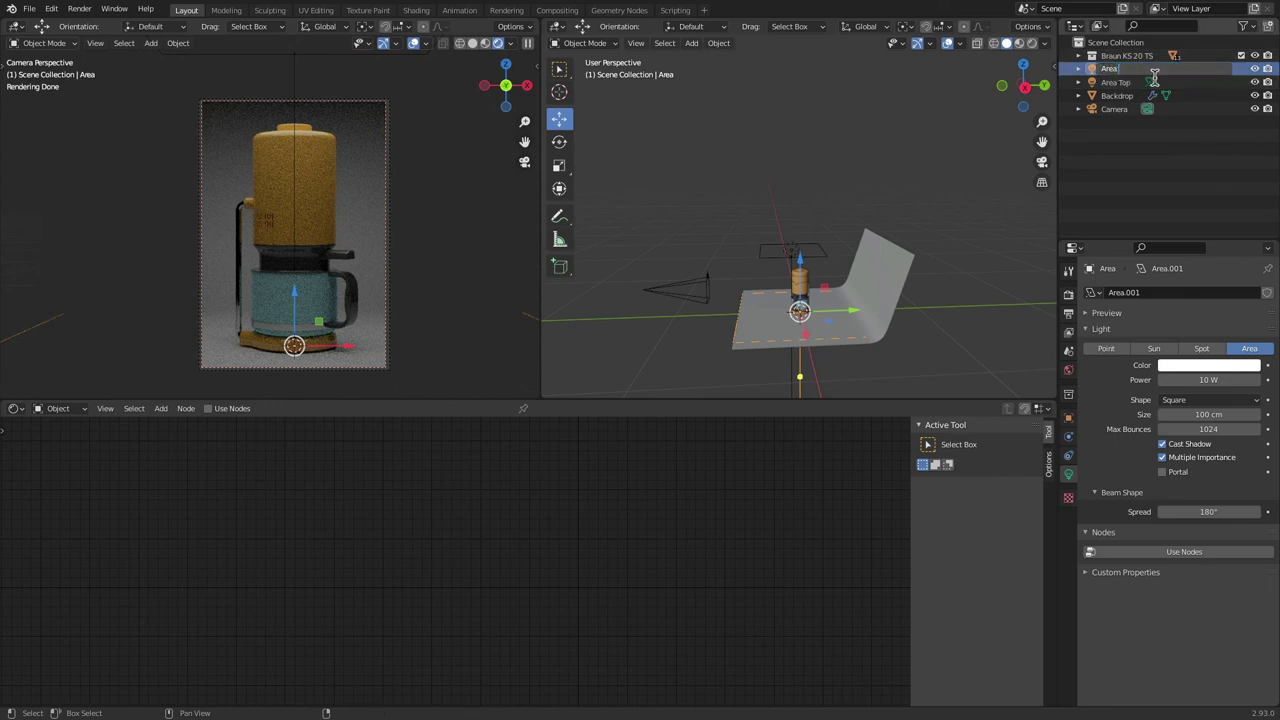
{"action": "type", "text": "Left"}
{"action": "key", "text": "Return"}
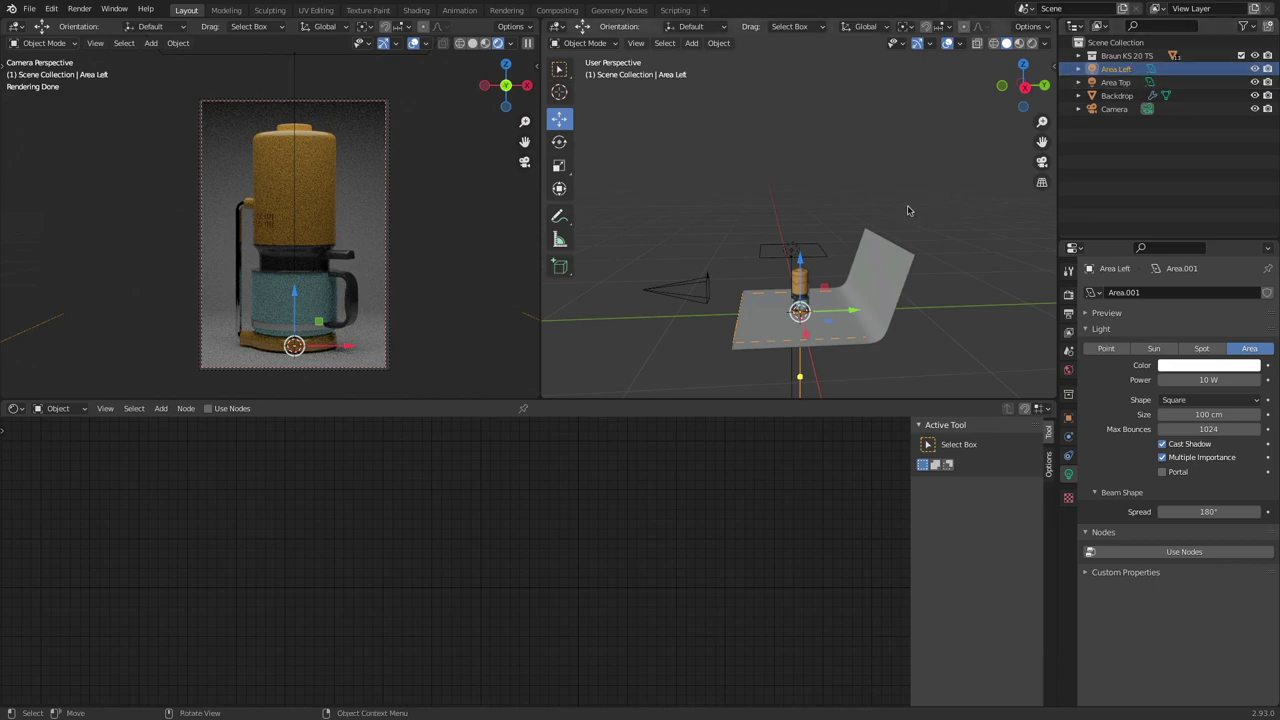
Step: Raise Area Left about 22.7 cm and move it out beside the coffee maker
{"action": "middle_click_drag", "start_coordinate": [908, 209], "coordinate": [858, 253]}
{"action": "left_click_drag", "start_coordinate": [841, 255], "coordinate": [900, 336]}
{"action": "left_click_drag", "start_coordinate": [848, 275], "coordinate": [846, 238]}
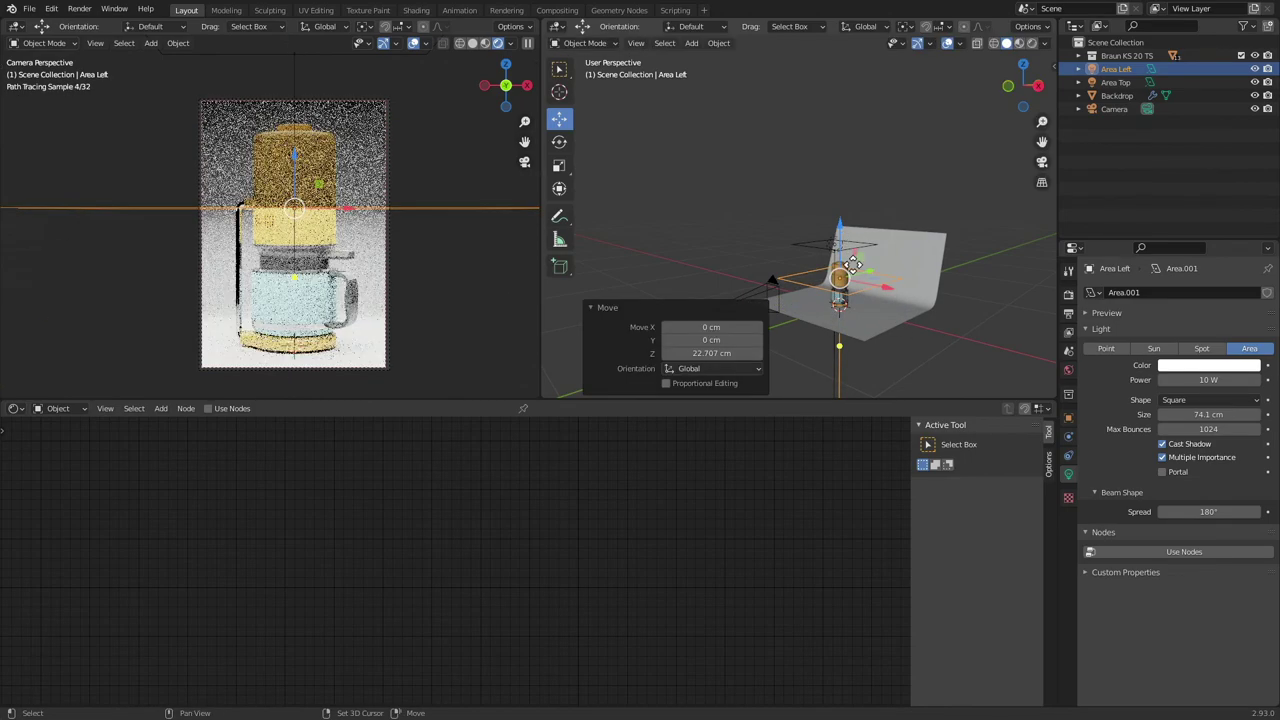
{"action": "middle_click_drag", "start_coordinate": [846, 238], "coordinate": [910, 290]}
{"action": "left_click_drag", "start_coordinate": [908, 291], "coordinate": [1053, 341]}
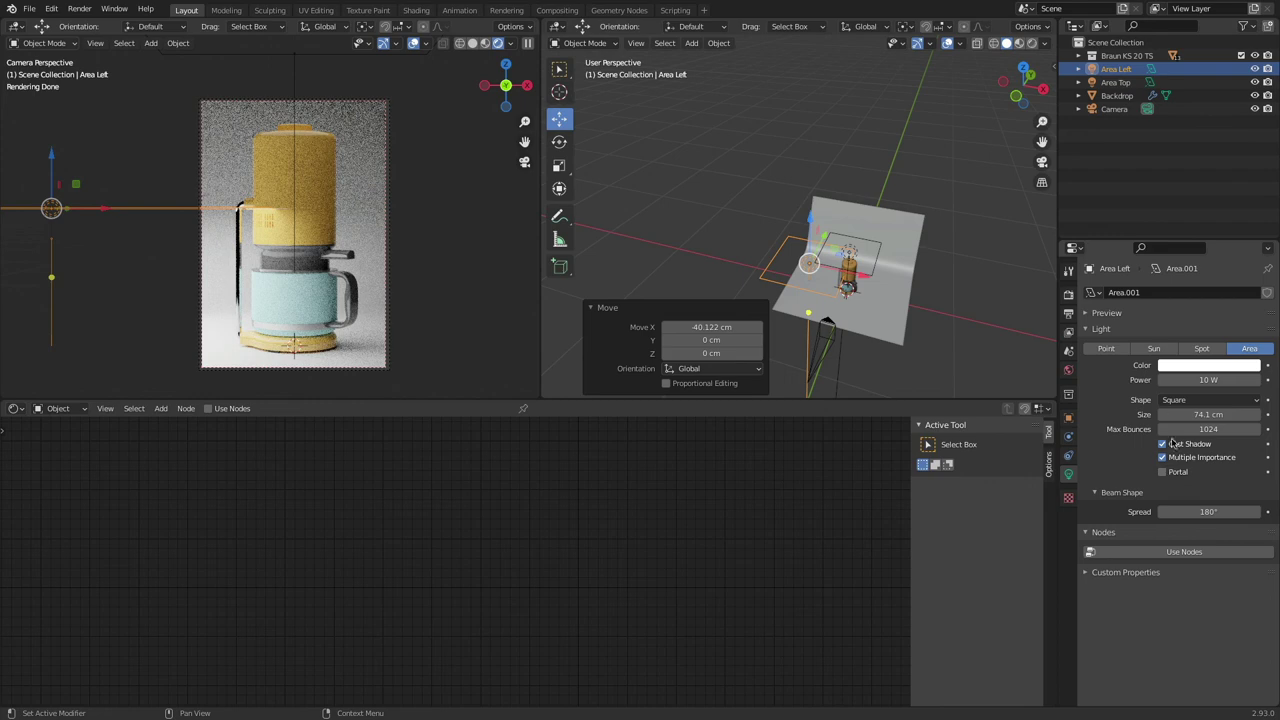
Step: Set Area Left's Y rotation to -90° in the sidebar
{"action": "key", "text": "n"}
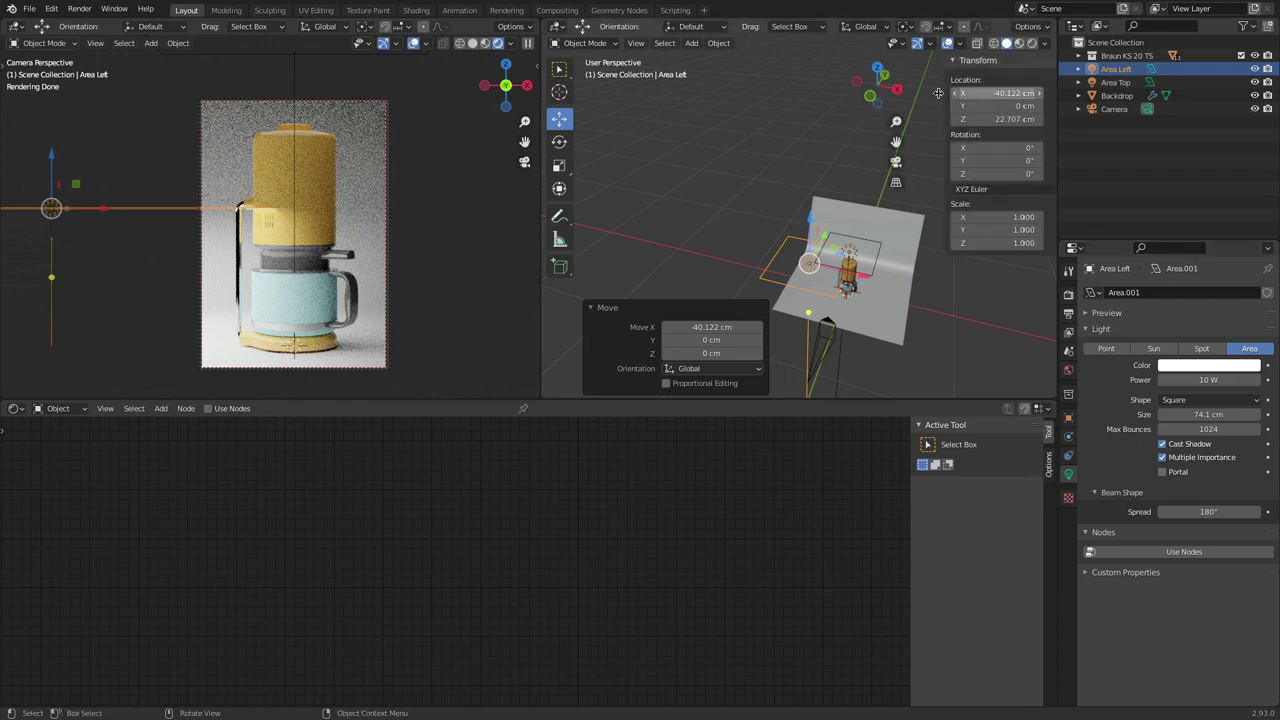
{"action": "left_click_drag", "start_coordinate": [949, 161], "coordinate": [985, 161]}
{"action": "left_click", "coordinate": [975, 160]}
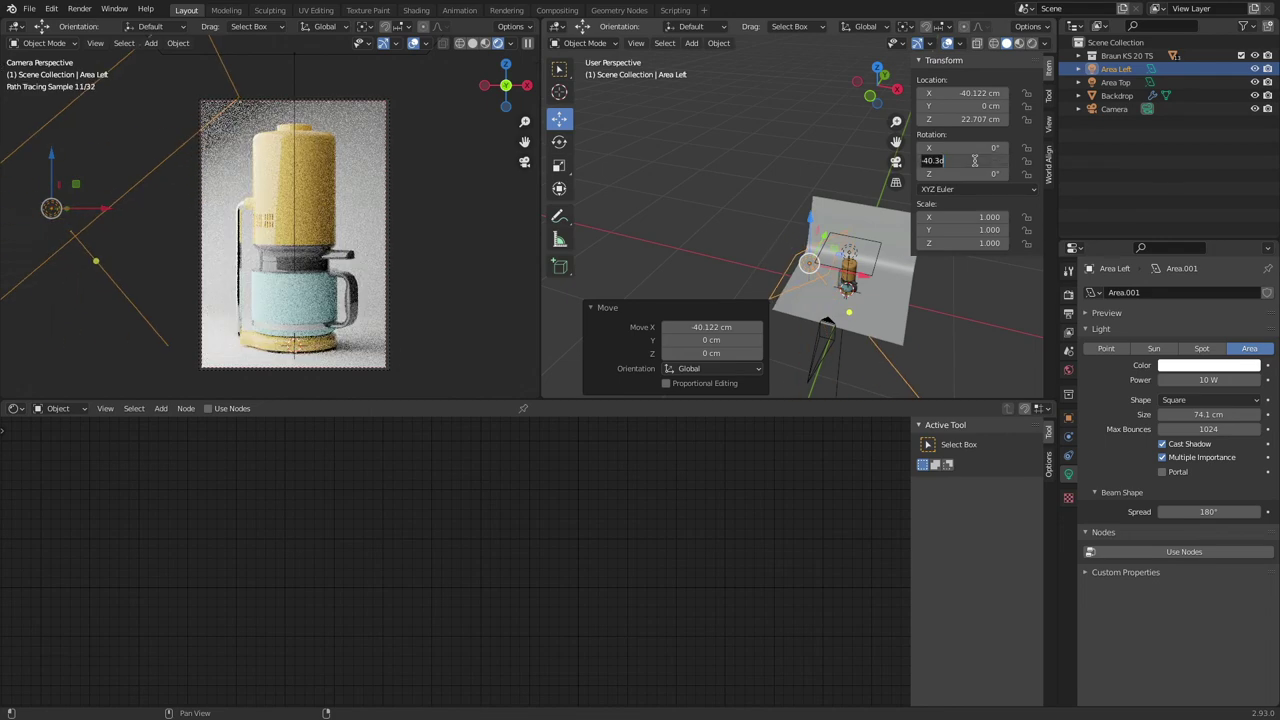
{"action": "type", "text": "-90"}
{"action": "key", "text": "Return"}
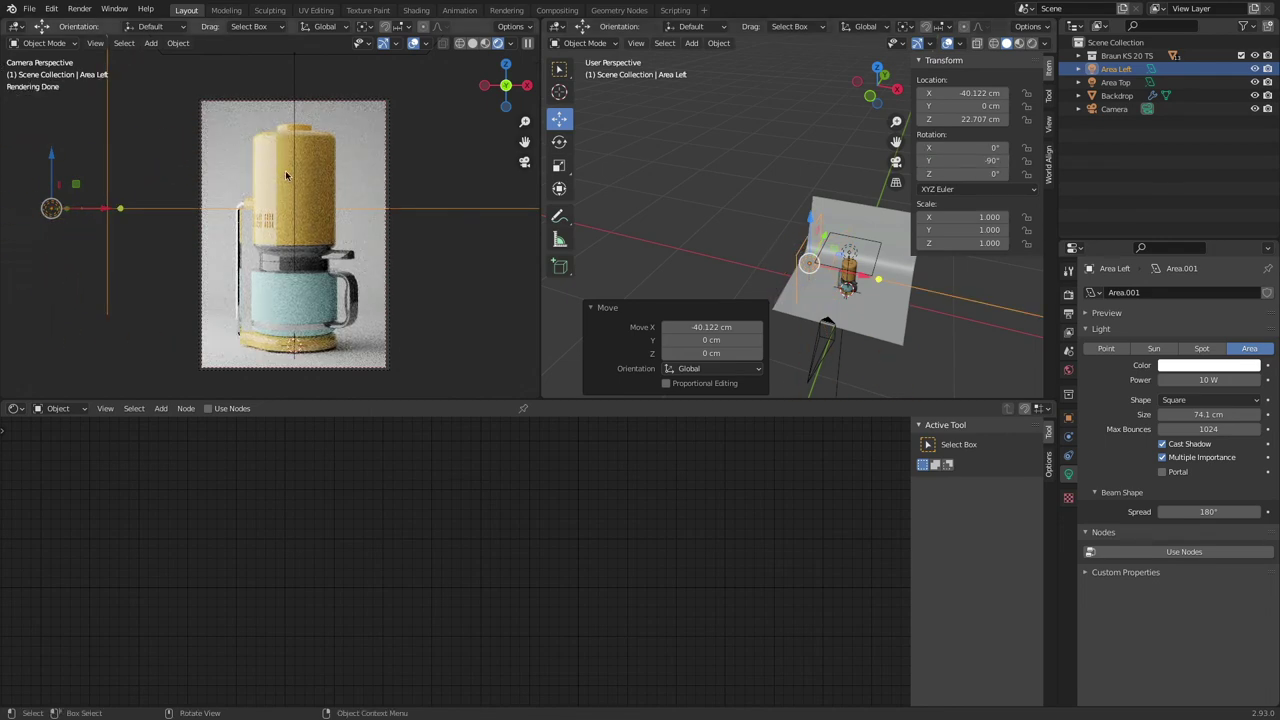
Step: Switch to a side-on view, change the viewport shading, and collapse the move settings
{"action": "middle_click_drag", "start_coordinate": [735, 250], "coordinate": [735, 287]}
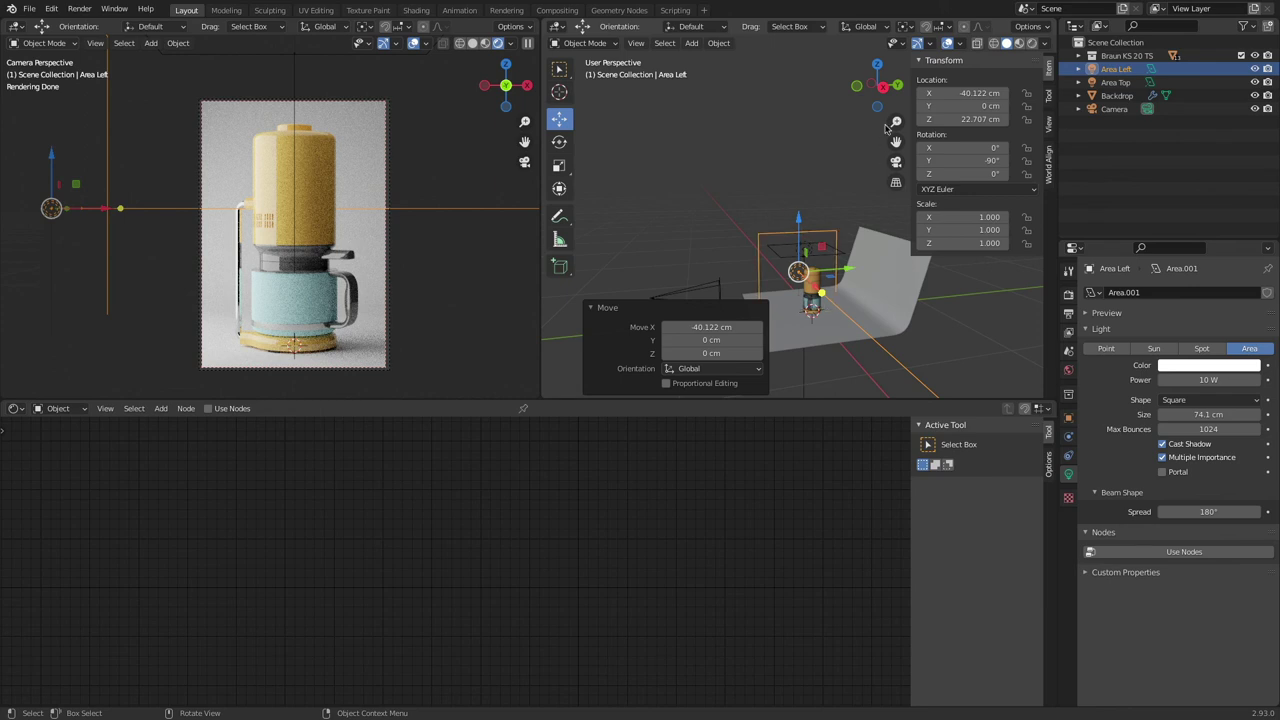
{"action": "left_click", "coordinate": [882, 87]}
{"action": "scroll", "coordinate": [860, 200], "scroll_direction": "up", "scroll_amount": 2}
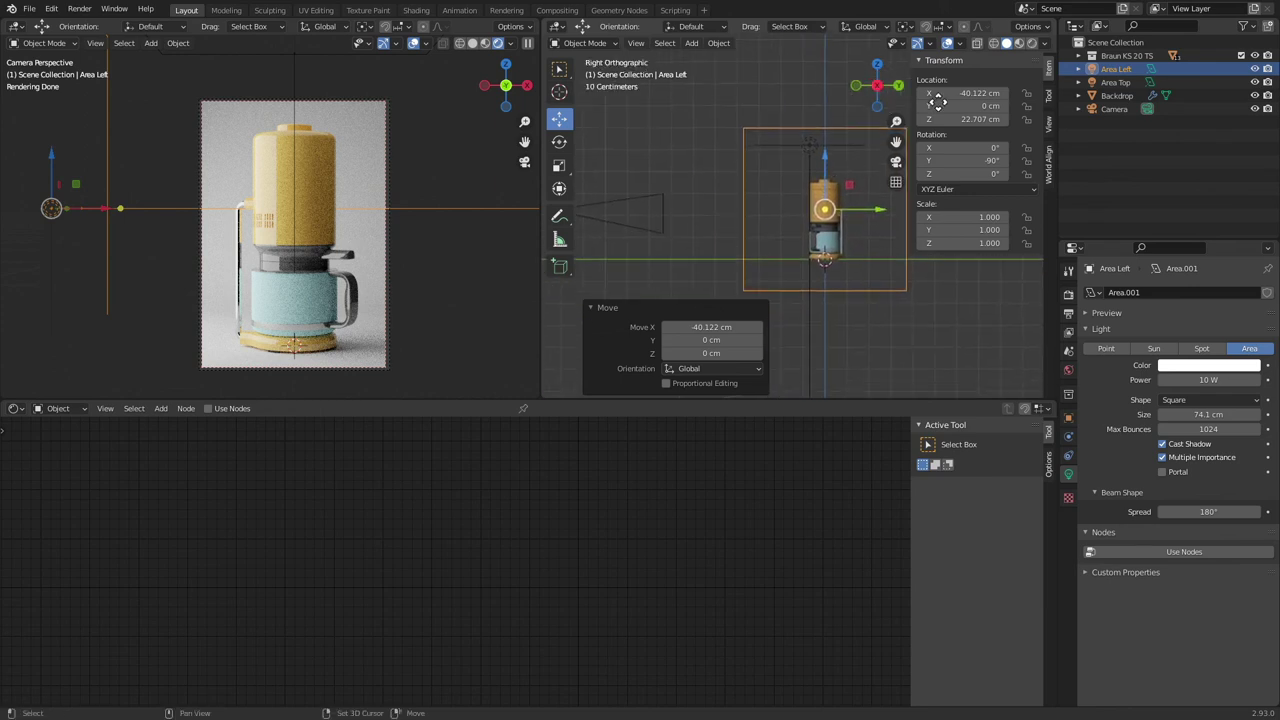
{"action": "left_click", "coordinate": [993, 43]}
{"action": "scroll", "coordinate": [829, 193], "scroll_direction": "up", "scroll_amount": 1}
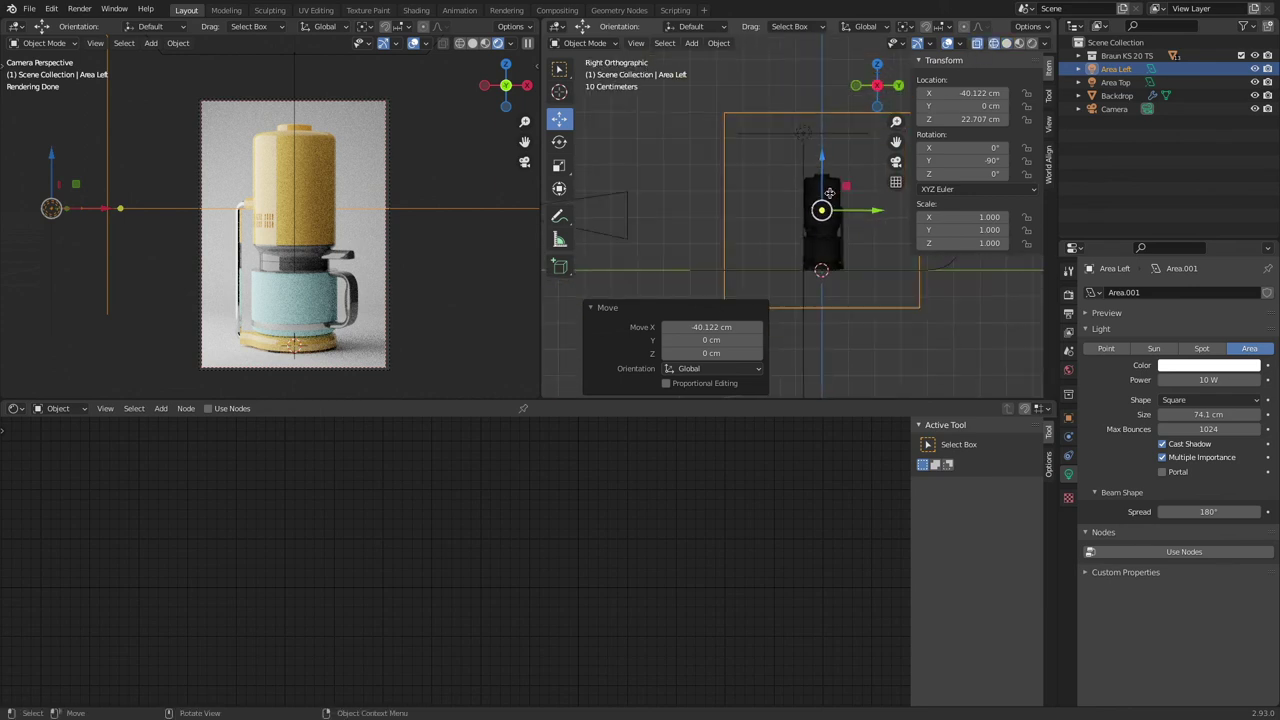
{"action": "left_click", "coordinate": [590, 309]}
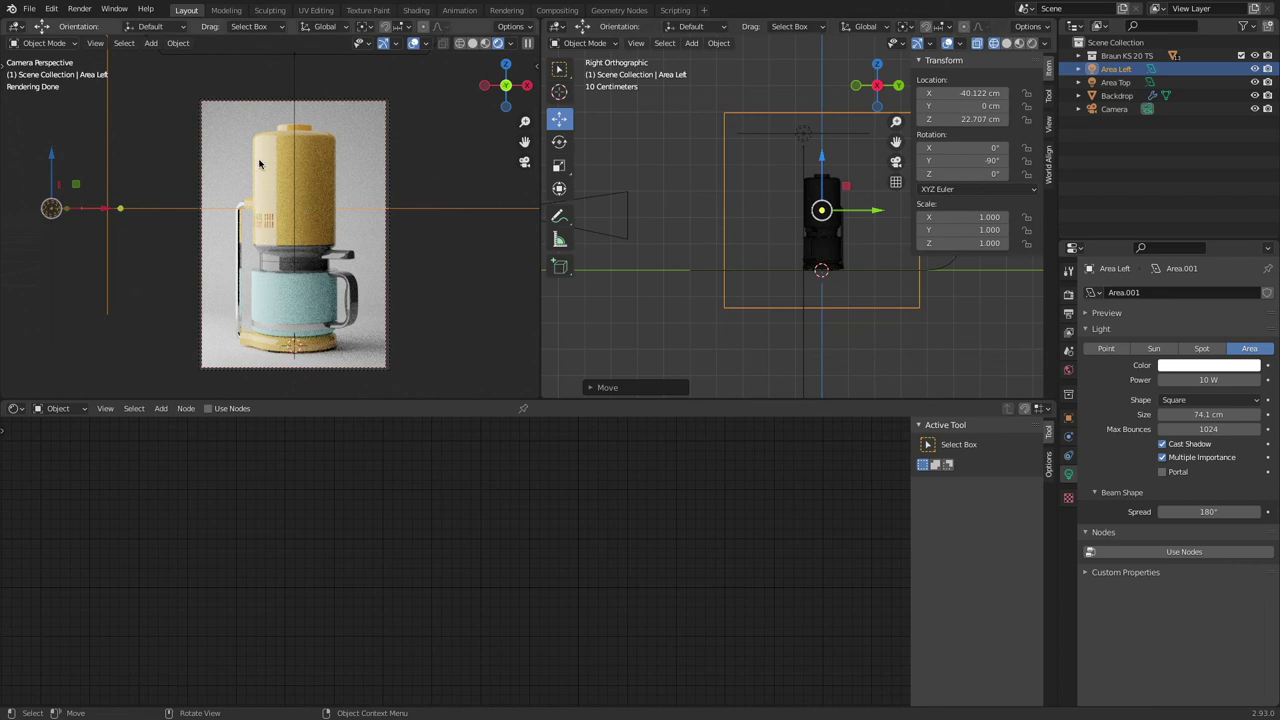
Step: Compare against the reference render photo in Finder, then return to Blender
{"action": "key", "text": "super+Tab"}
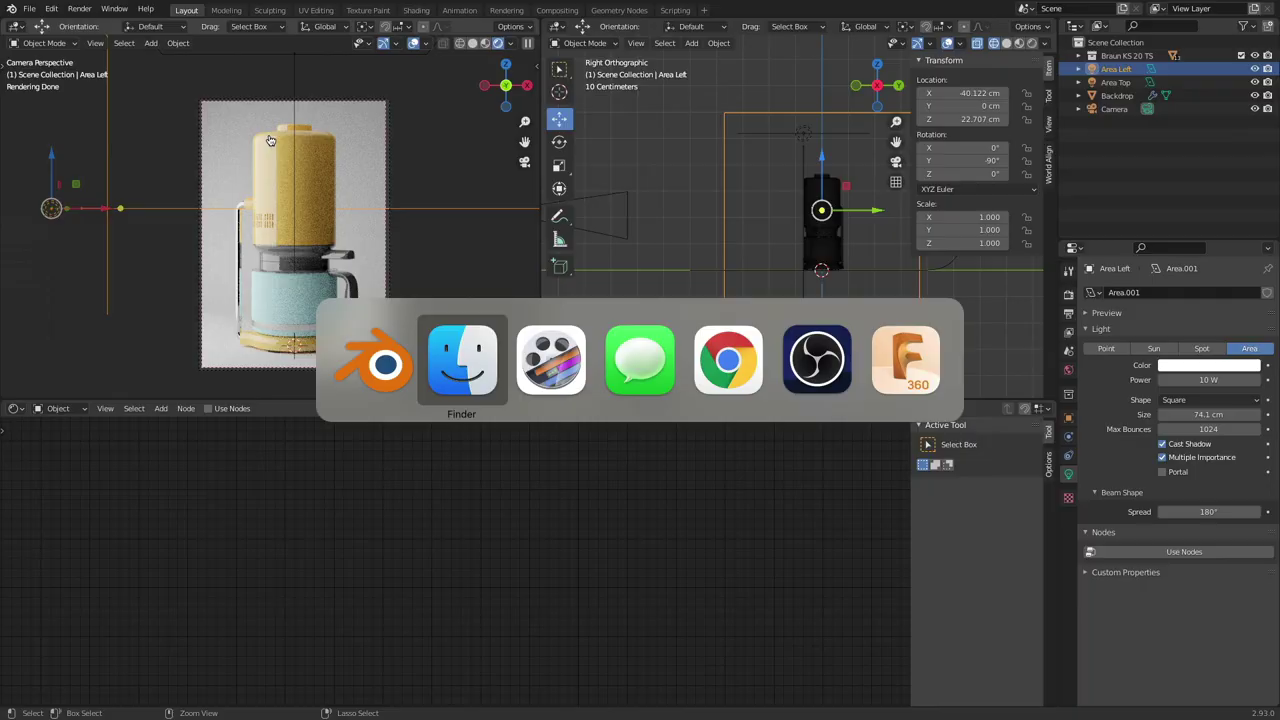
{"action": "left_click", "coordinate": [461, 349]}
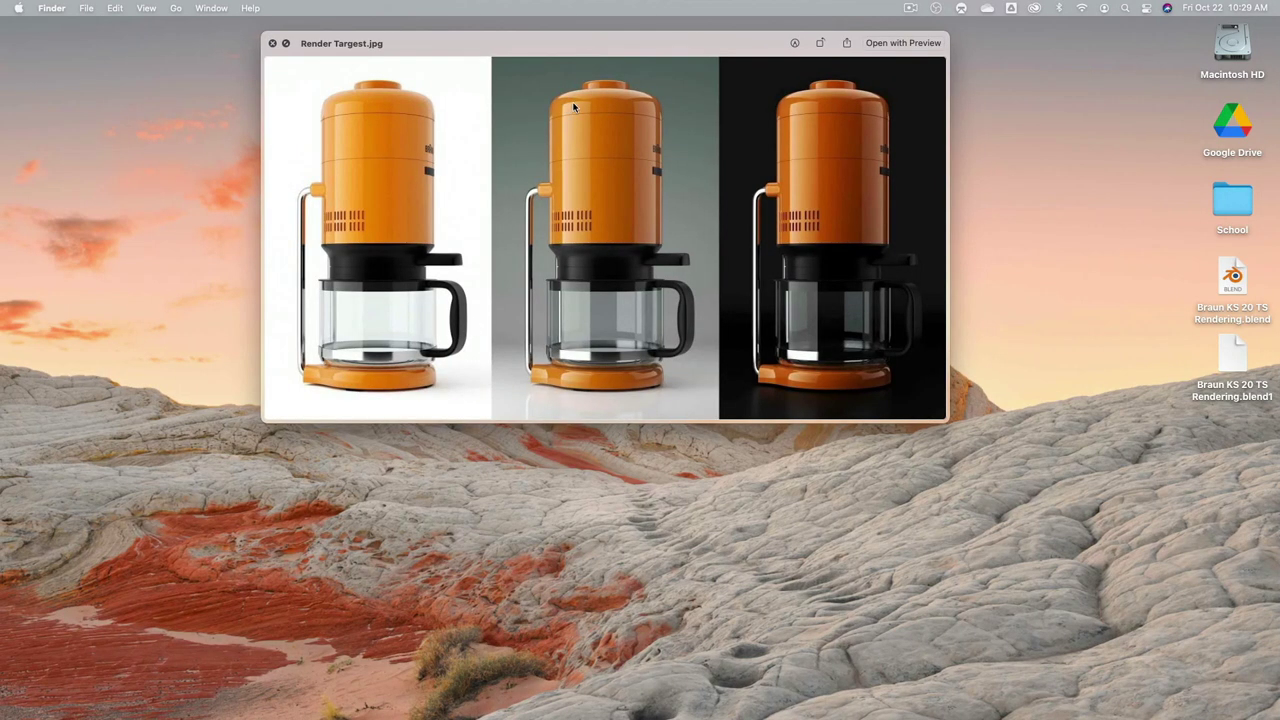
{"action": "key", "text": "super+Tab"}
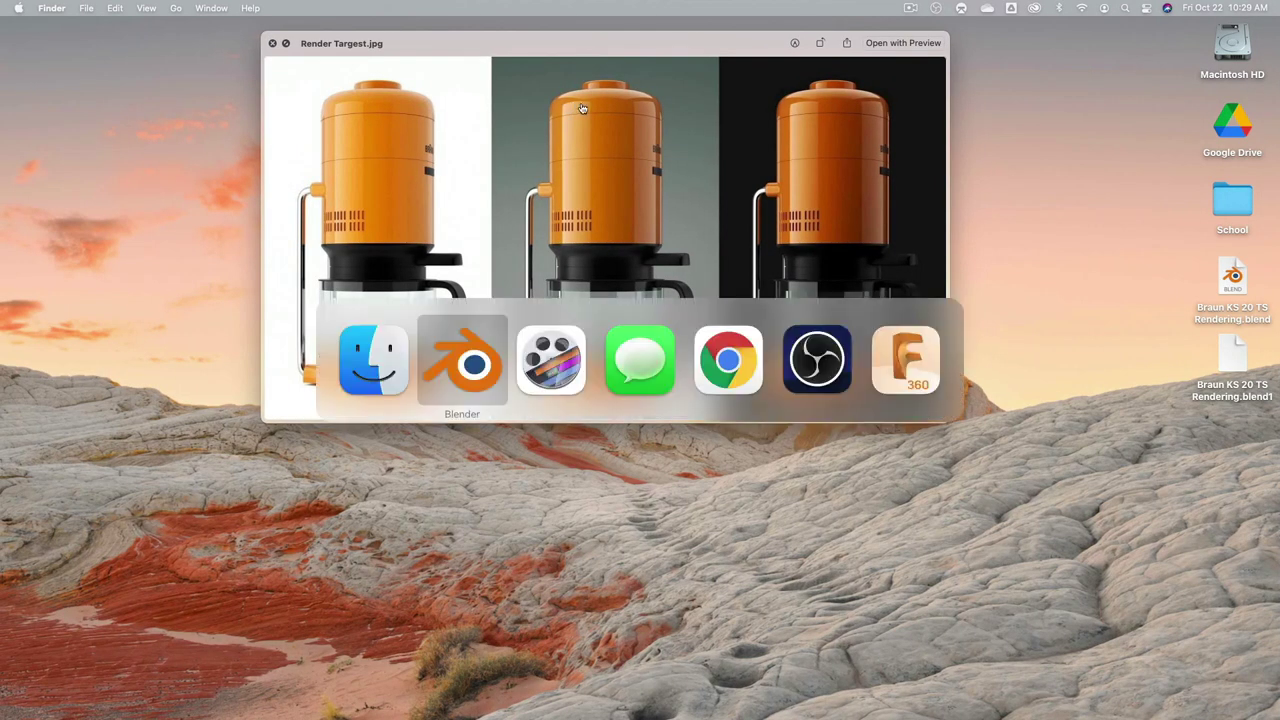
{"action": "left_click", "coordinate": [489, 340]}
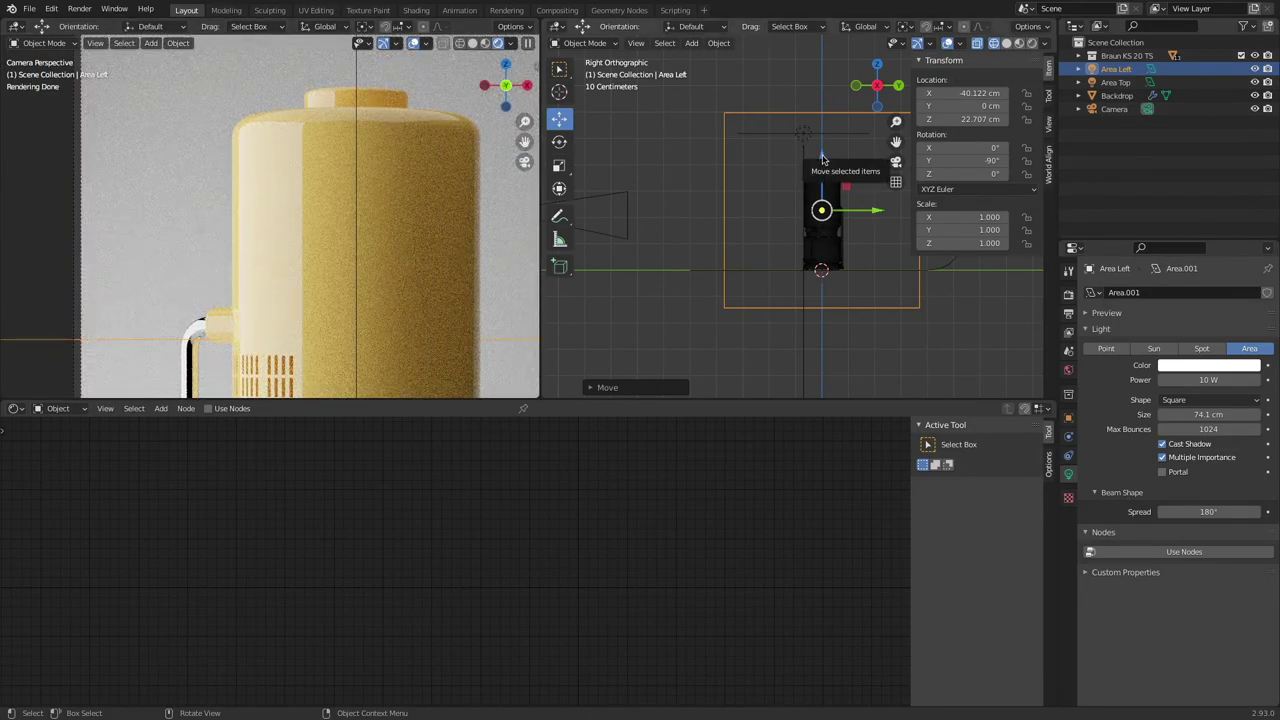
Step: Make Area Left a 32.1 × 41 cm rectangle and raise it to about Z 18 cm
{"action": "left_click_drag", "start_coordinate": [822, 157], "coordinate": [823, 215]}
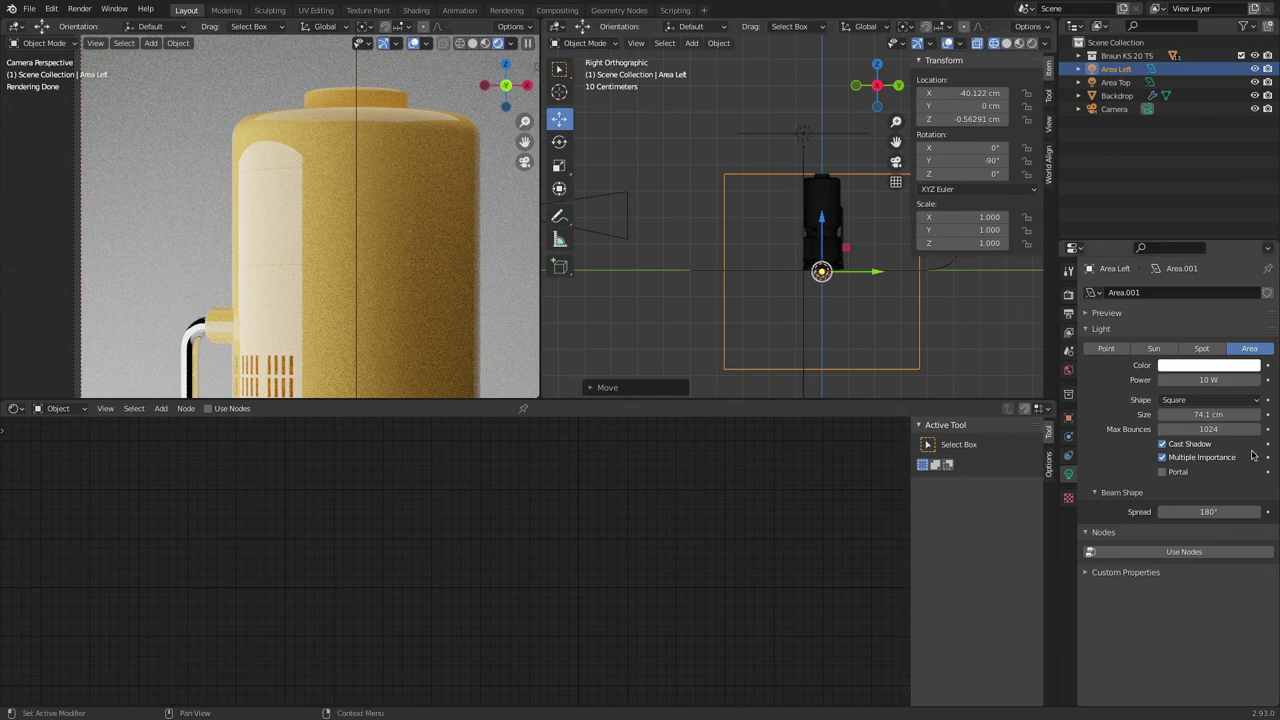
{"action": "left_click", "coordinate": [1214, 401]}
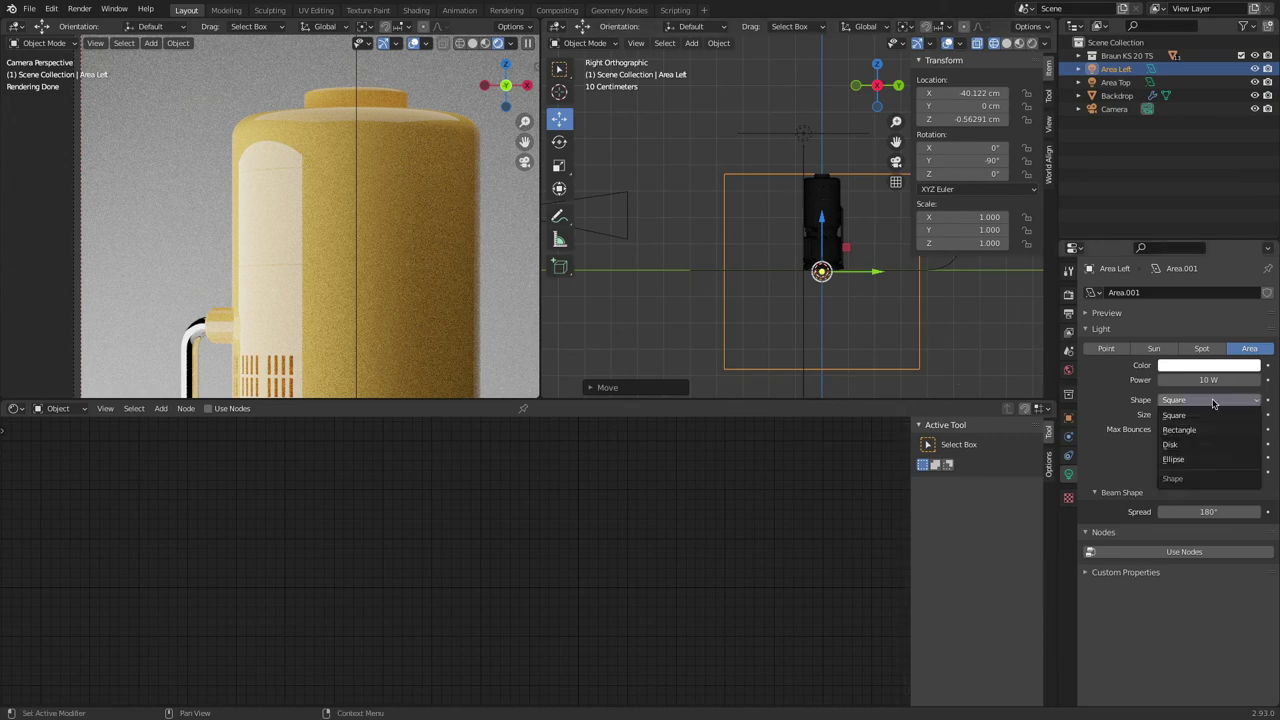
{"action": "left_click", "coordinate": [1212, 429]}
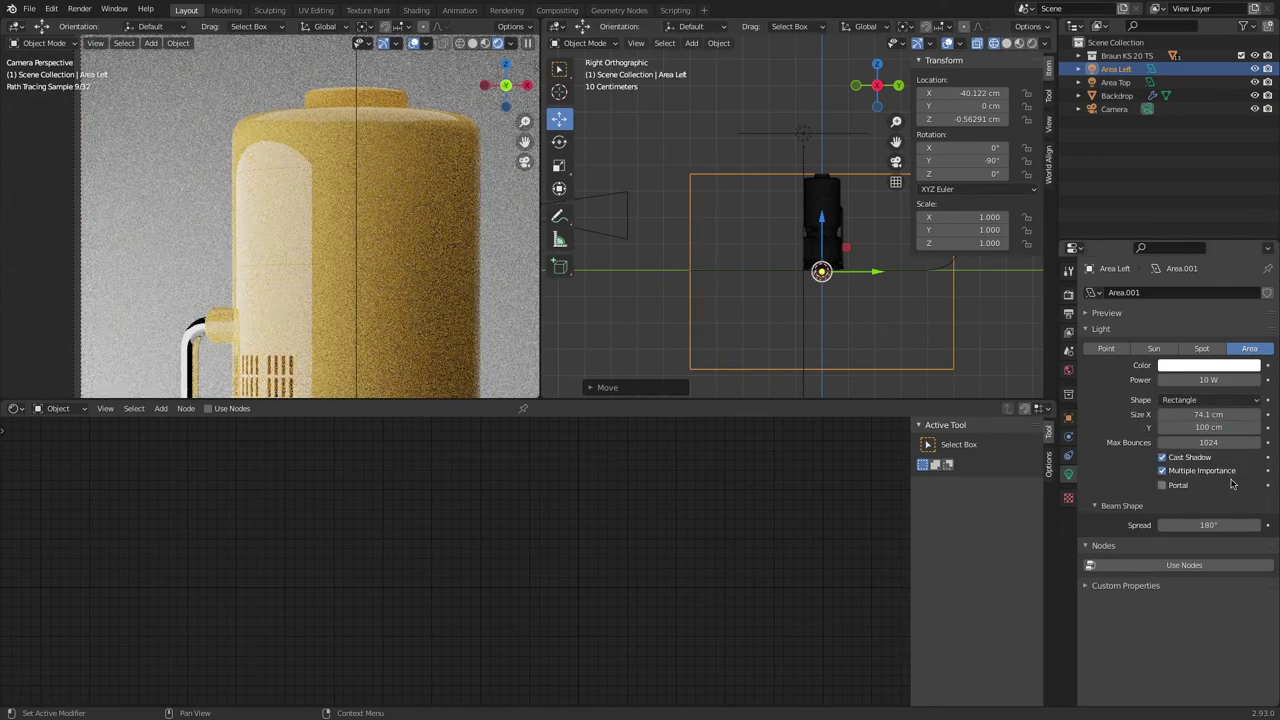
{"action": "left_click_drag", "start_coordinate": [1207, 415], "coordinate": [1223, 415]}
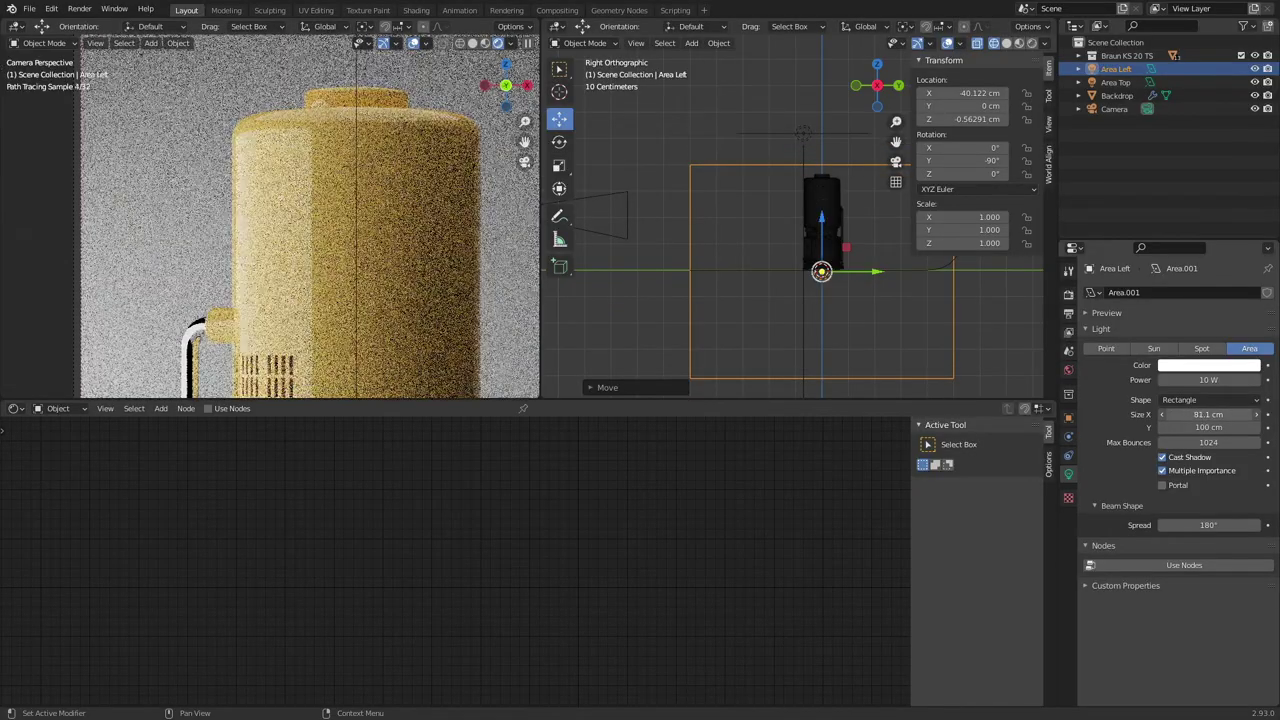
{"action": "left_click_drag", "start_coordinate": [824, 222], "coordinate": [837, 172]}
{"action": "left_click_drag", "start_coordinate": [1216, 414], "coordinate": [1106, 414]}
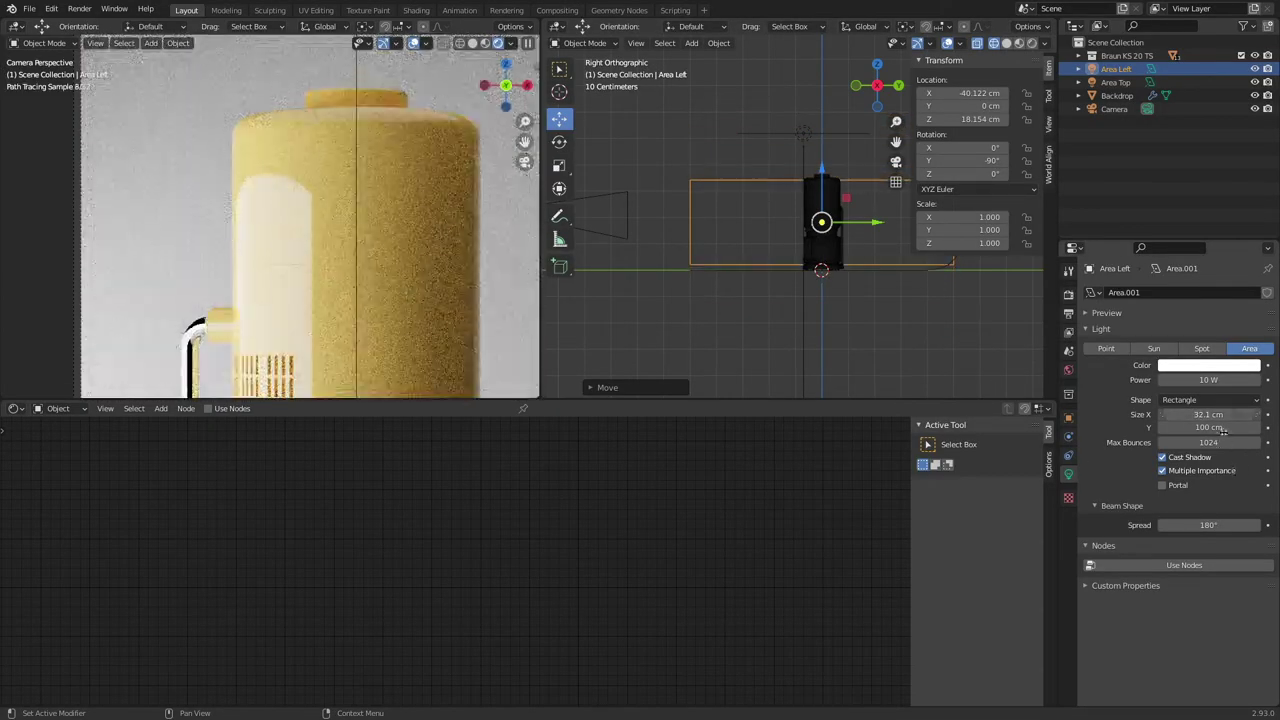
{"action": "left_click_drag", "start_coordinate": [1210, 427], "coordinate": [1111, 427]}
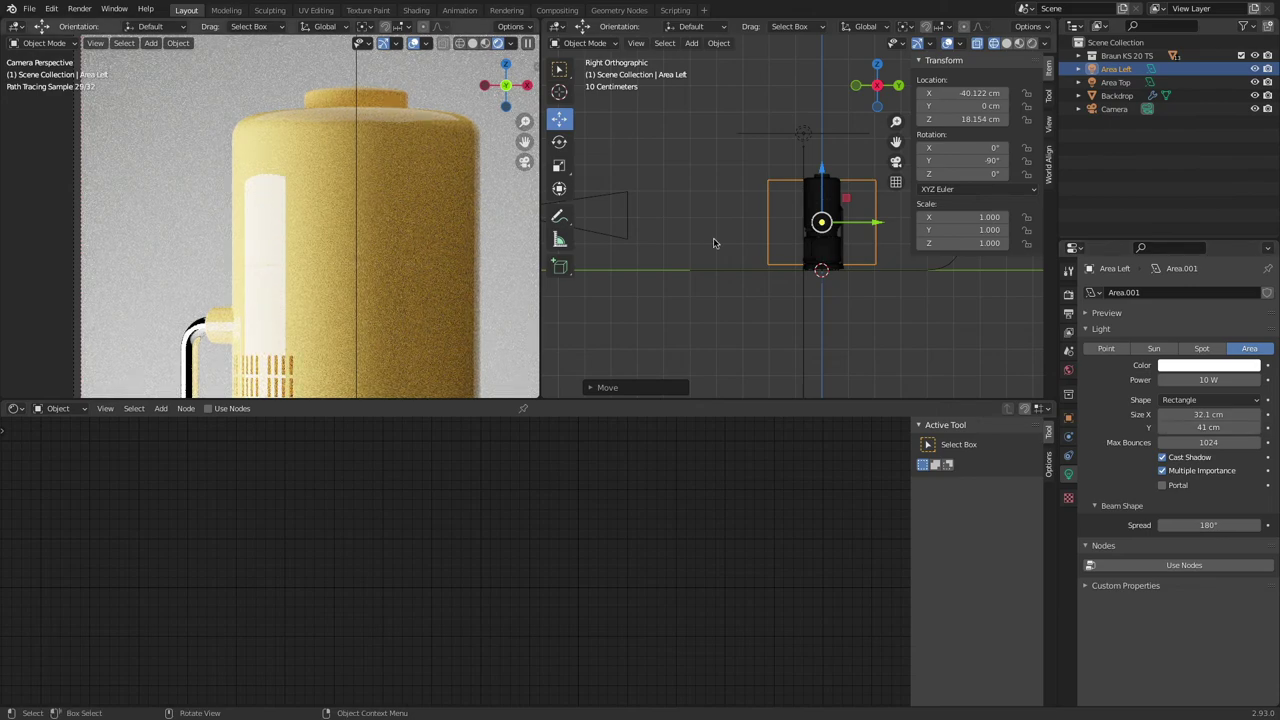
{"action": "scroll", "coordinate": [344, 192], "scroll_direction": "down", "scroll_amount": 4}
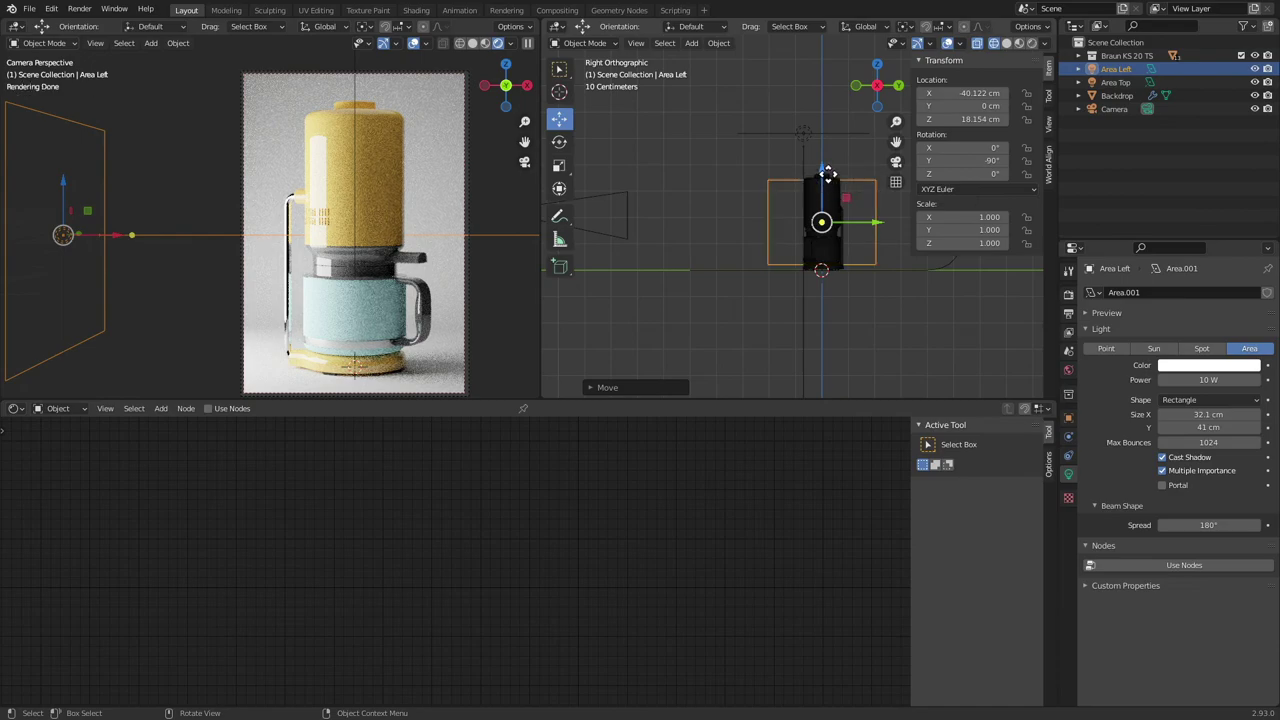
{"action": "left_click_drag", "start_coordinate": [827, 174], "coordinate": [824, 167]}
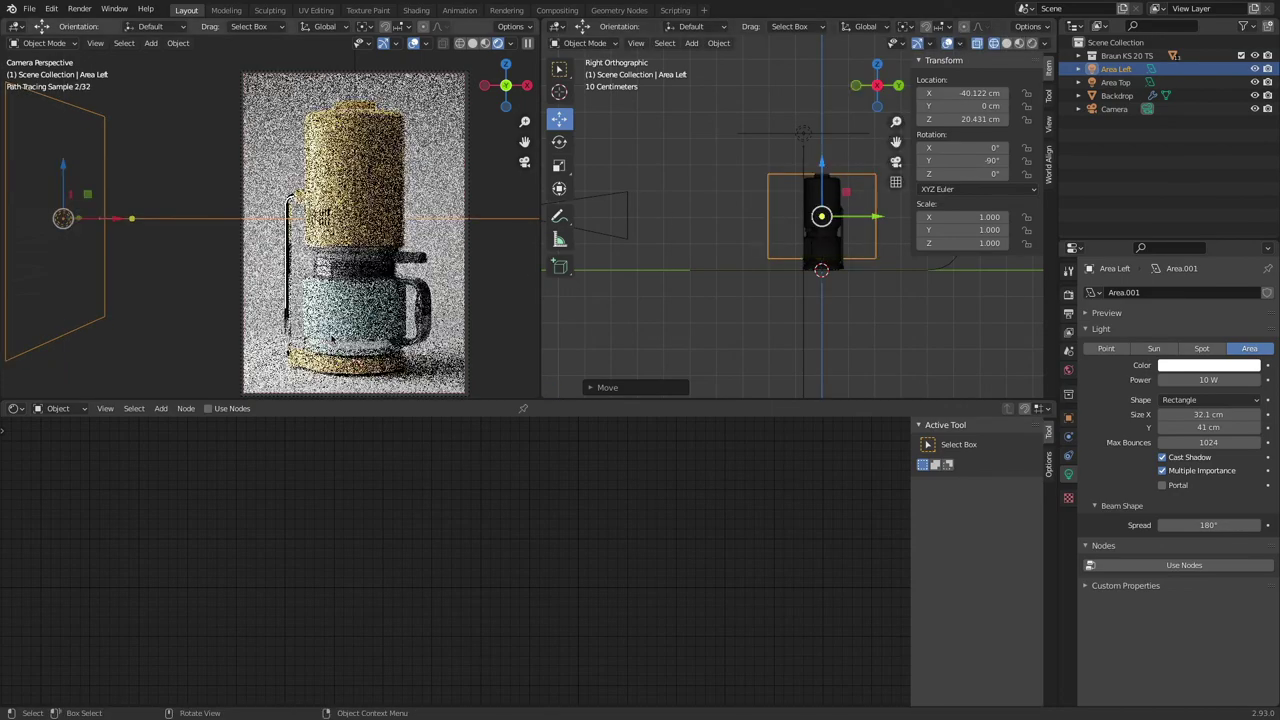
{"action": "key", "text": "super+Tab"}
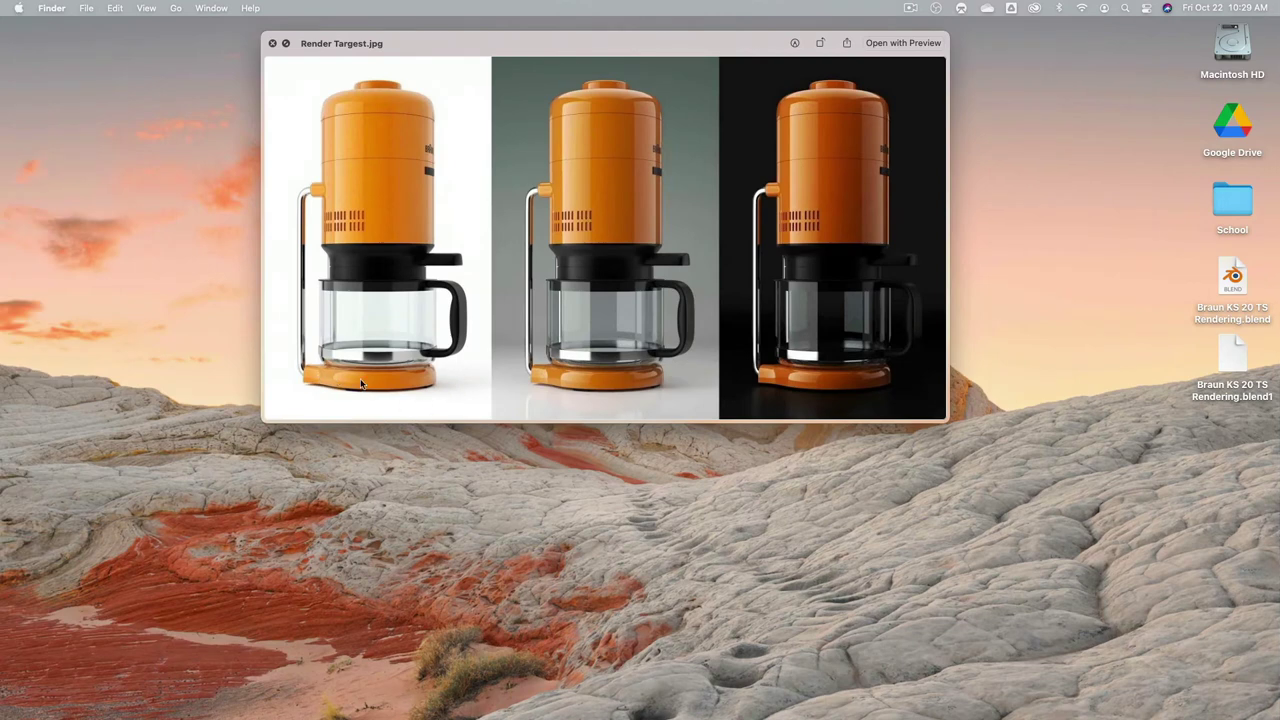
{"action": "key", "text": "super+Tab"}
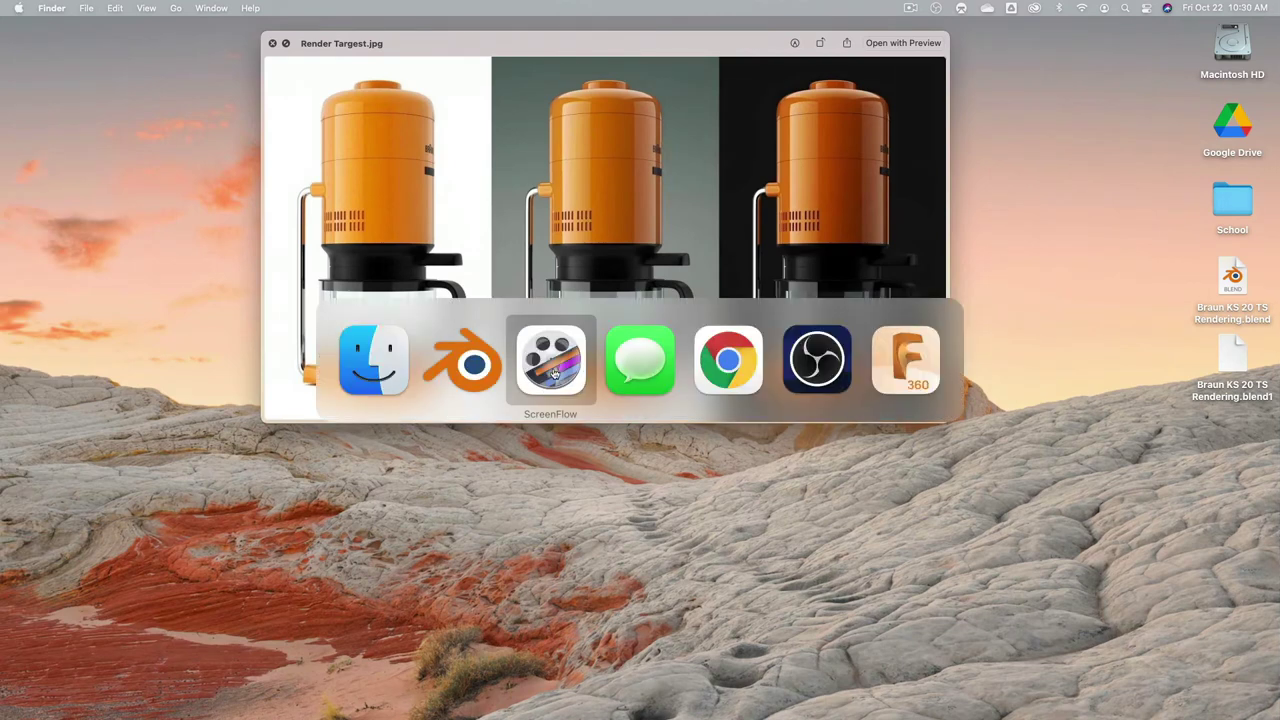
{"action": "left_click", "coordinate": [491, 369]}
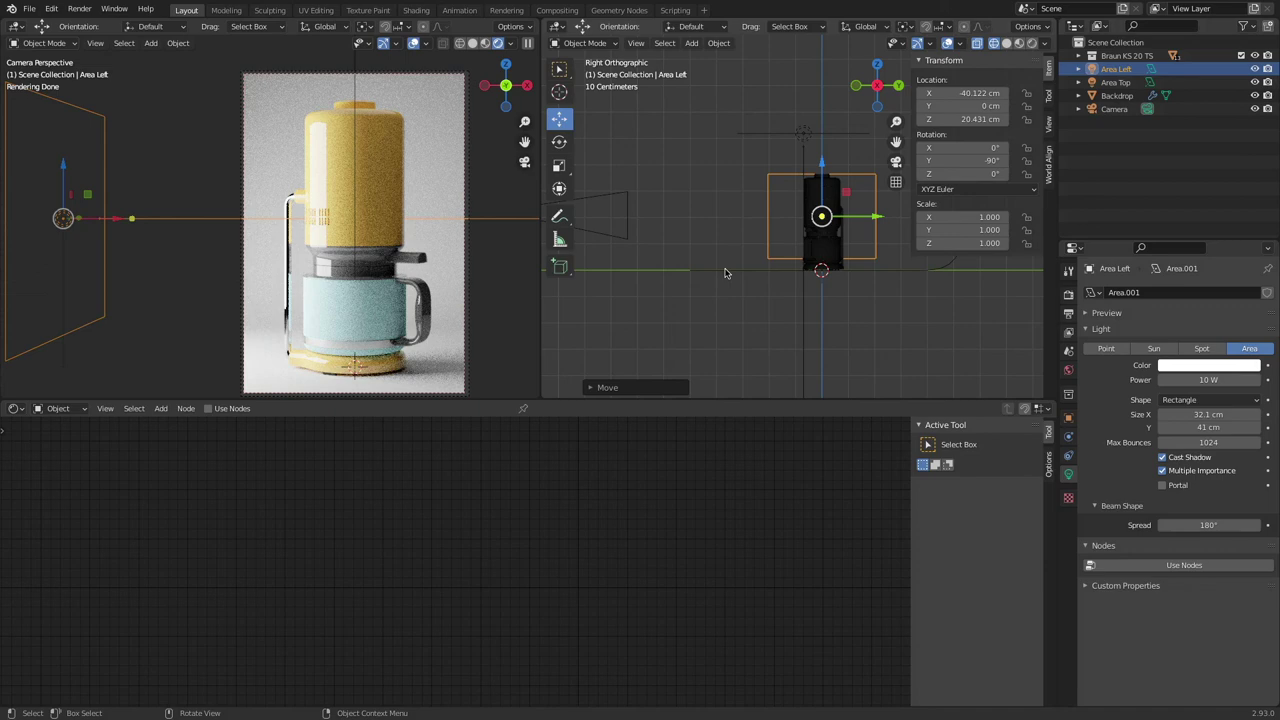
Step: In top view, duplicate Area Left and place the copy on the coffee maker's other side
{"action": "key", "text": "KP_7"}
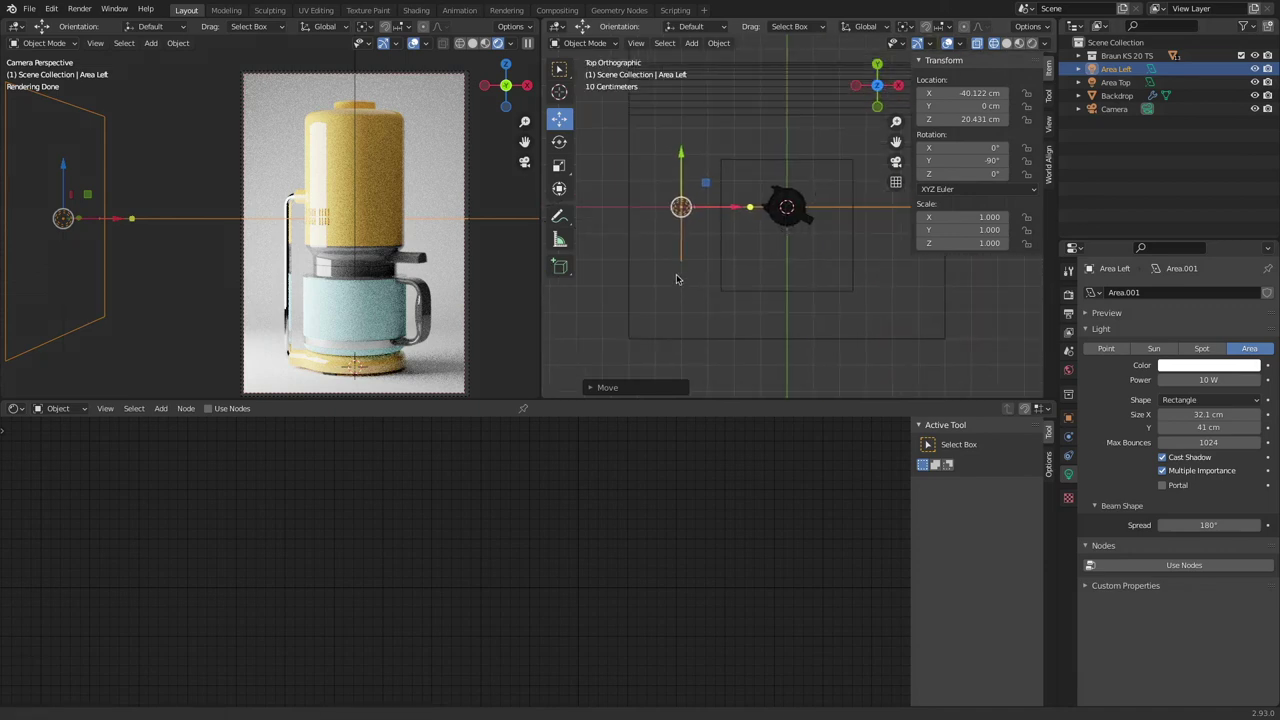
{"action": "key", "text": "shift+d"}
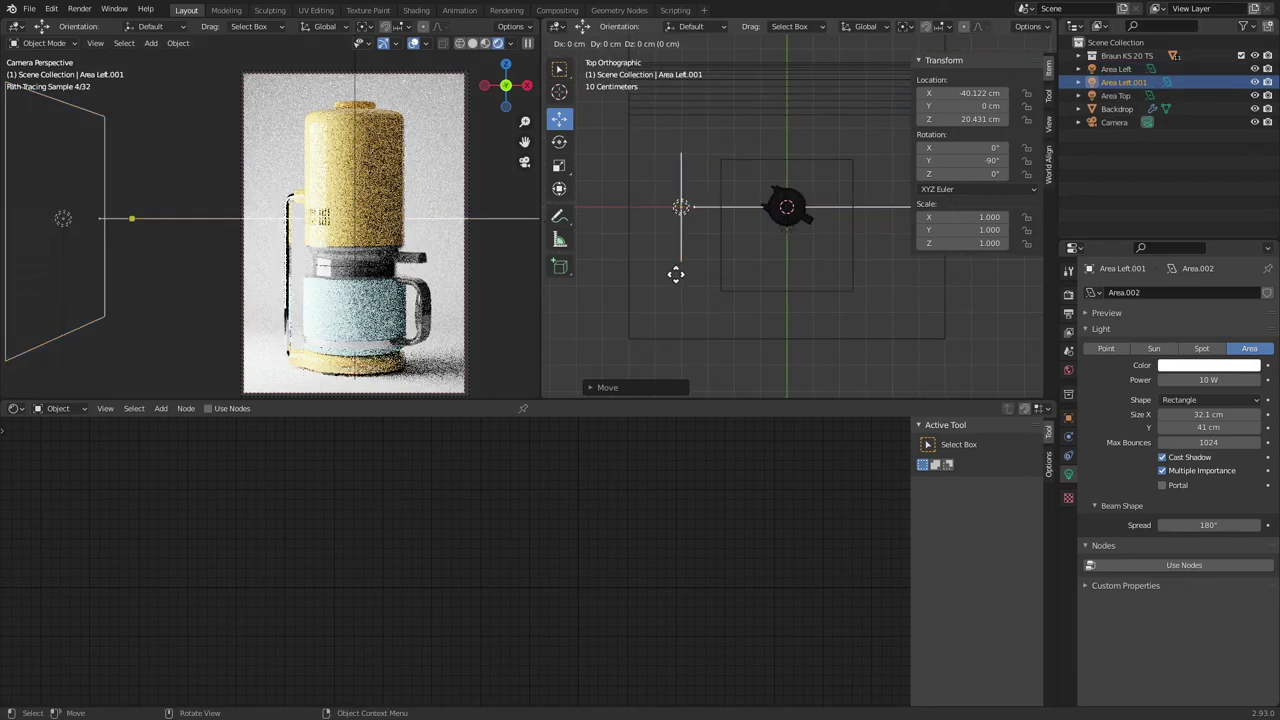
{"action": "right_click", "coordinate": [674, 280]}
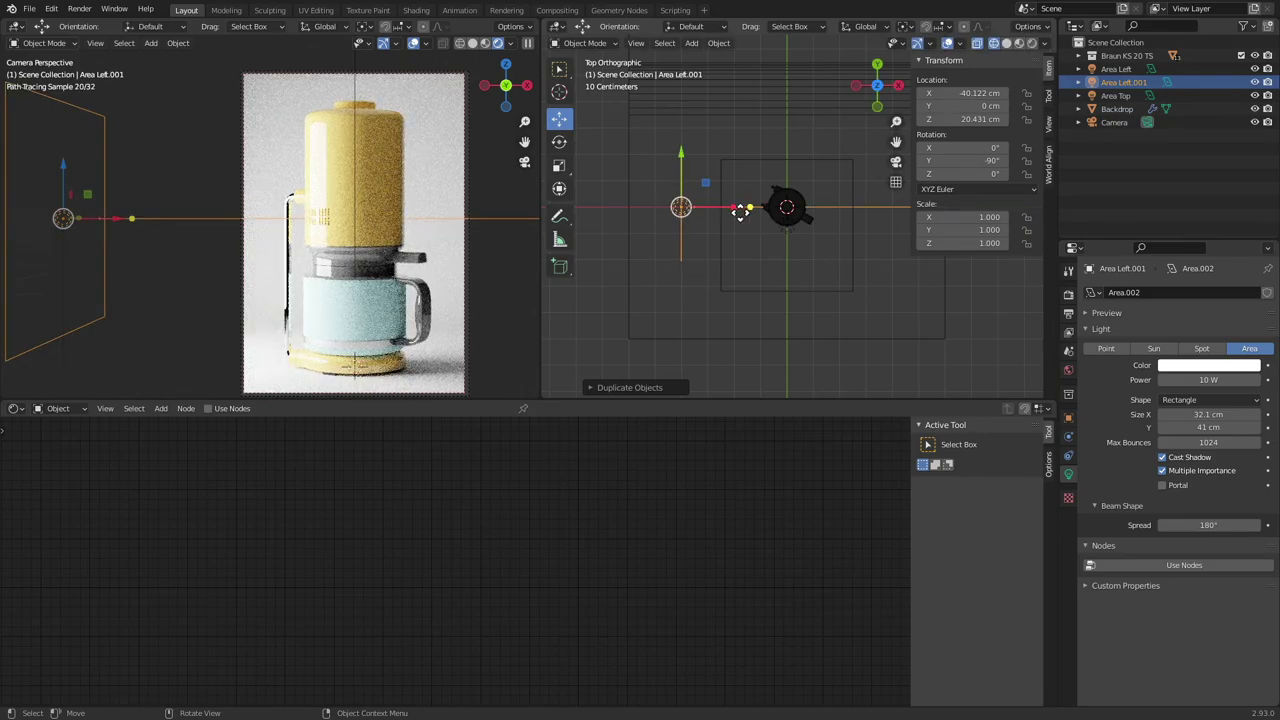
{"action": "key", "text": "g"}
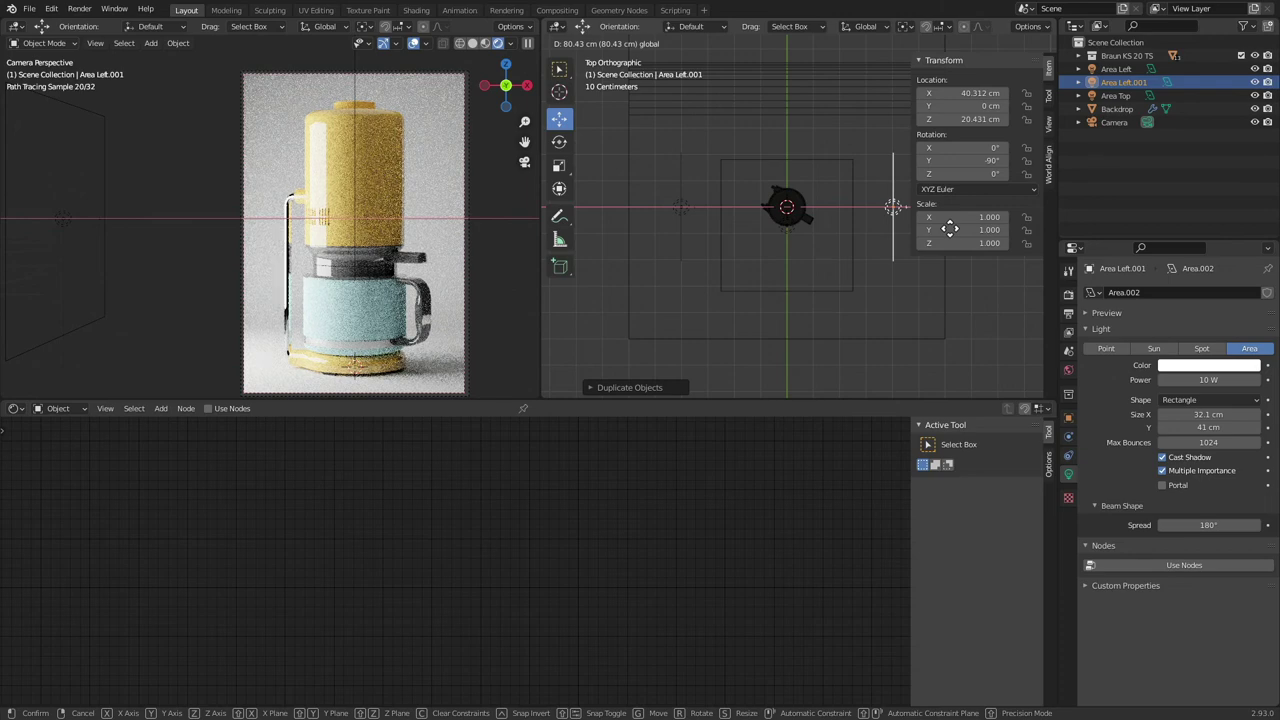
{"action": "left_click", "coordinate": [947, 229]}
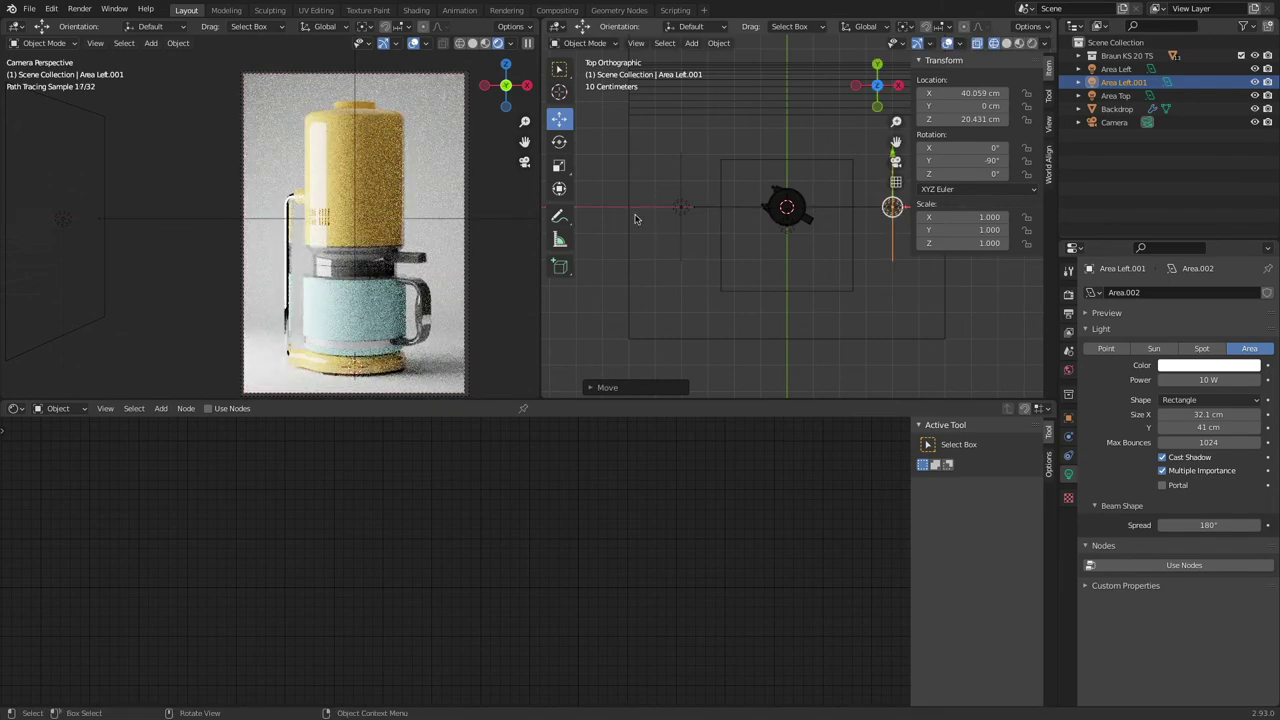
Step: Set Area Left's X location to -40 cm and the copy's to 40 cm
{"action": "left_click", "coordinate": [680, 228]}
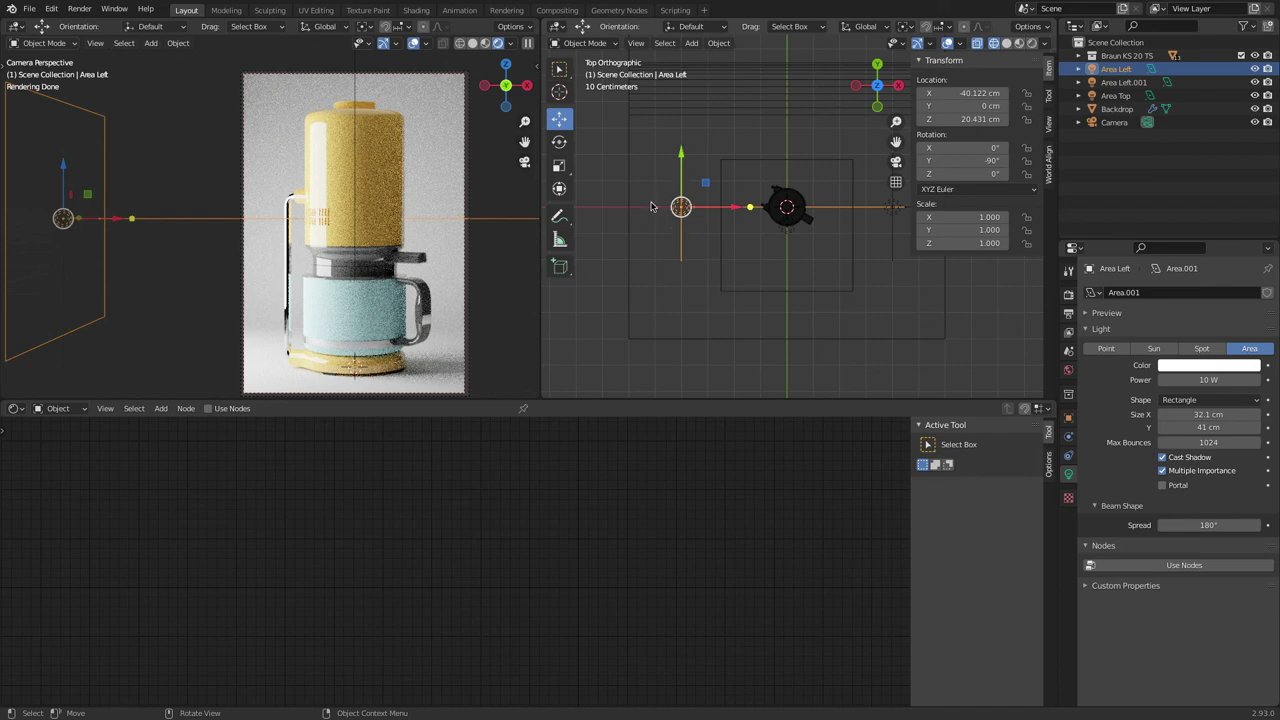
{"action": "left_click", "coordinate": [962, 93]}
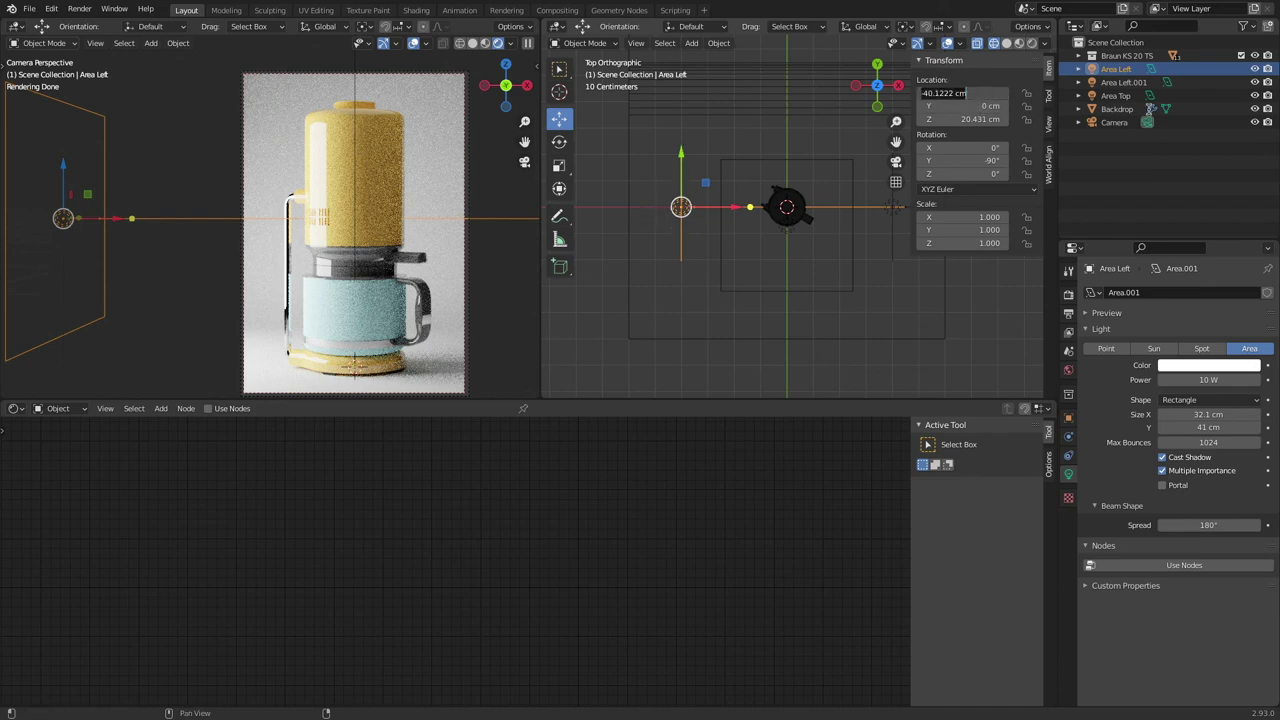
{"action": "type", "text": "-40"}
{"action": "key", "text": "Return"}
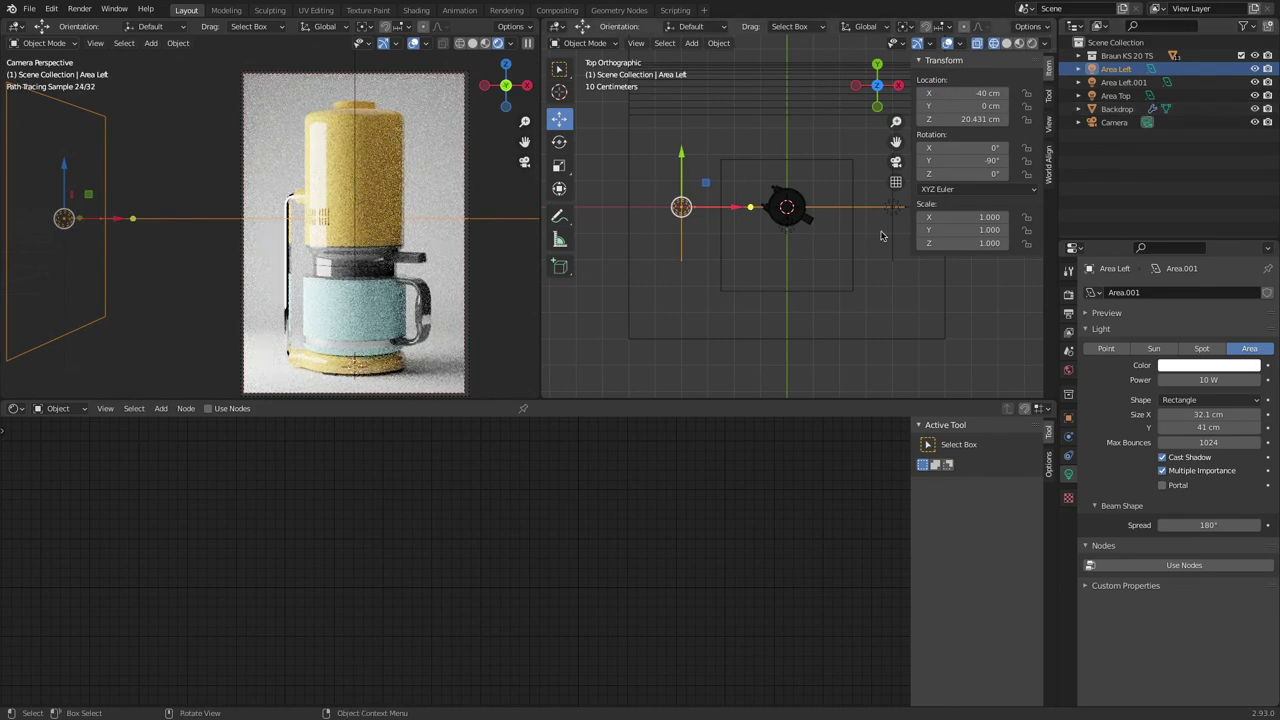
{"action": "left_click", "coordinate": [892, 207]}
{"action": "left_click", "coordinate": [972, 93]}
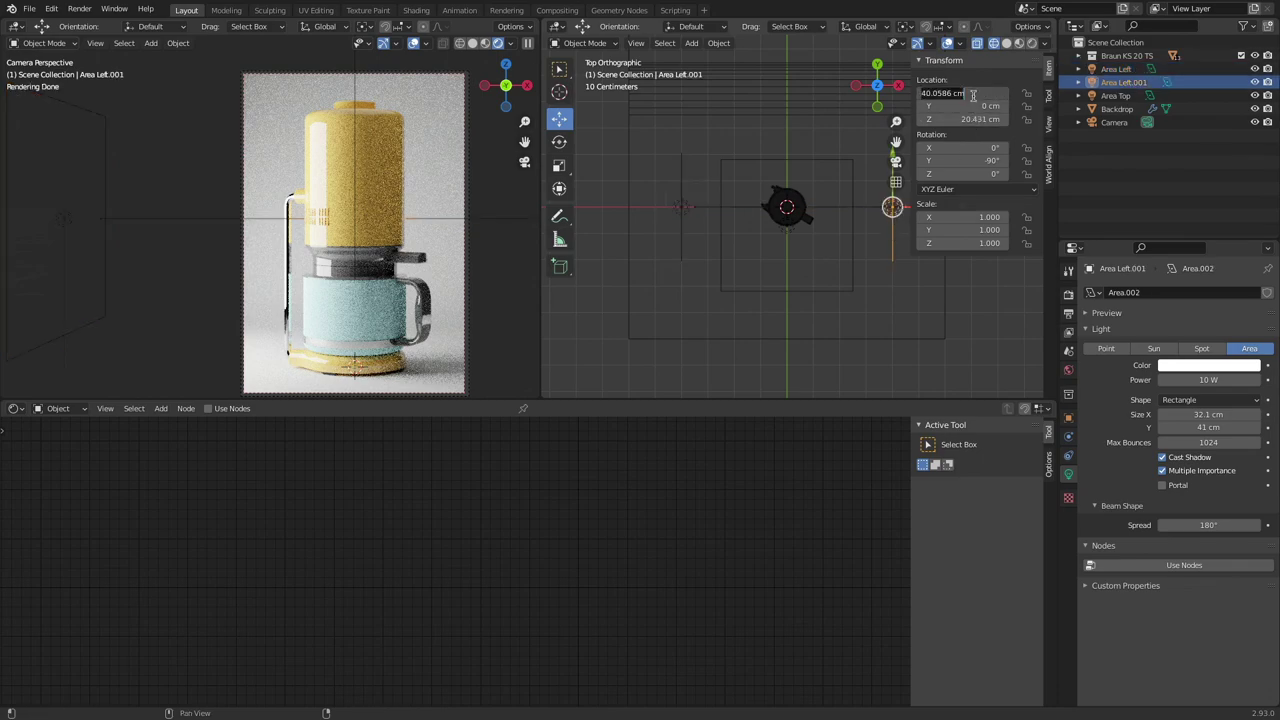
{"action": "type", "text": "40"}
{"action": "key", "text": "Return"}
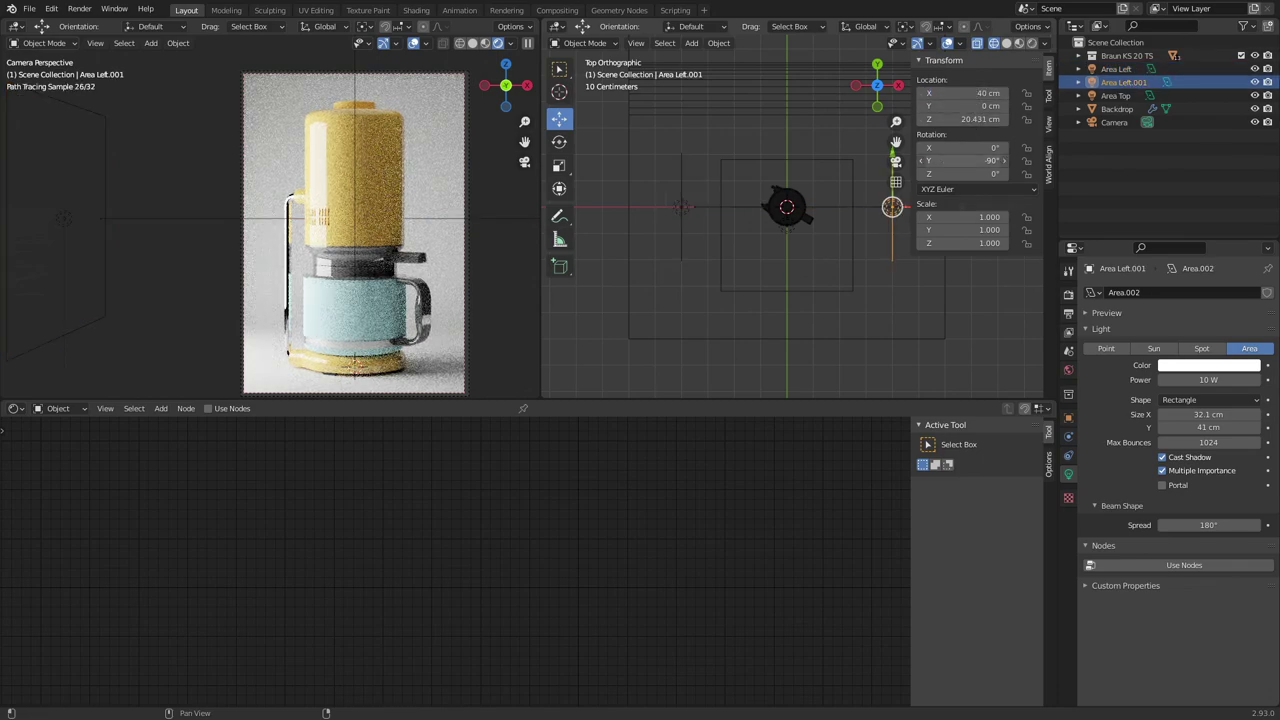
Step: Set the copy's Y rotation to 90°
{"action": "left_click", "coordinate": [975, 161]}
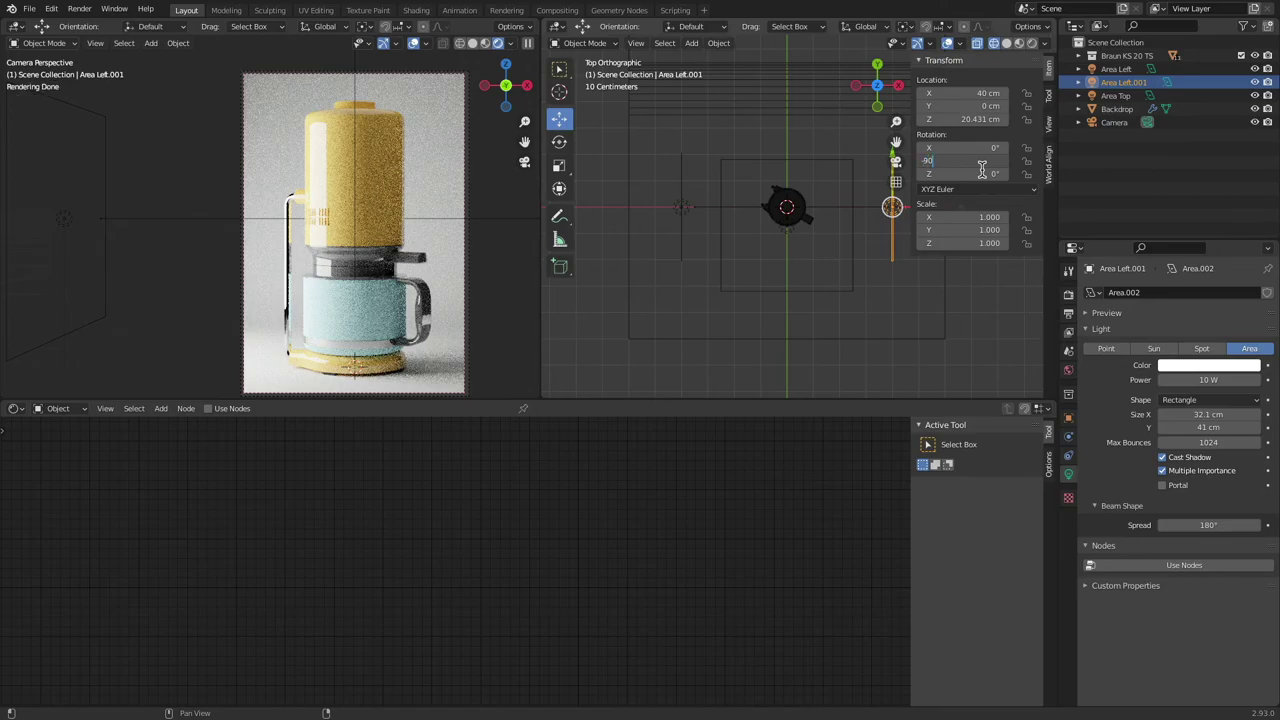
{"action": "type", "text": "-61.2"}
{"action": "key", "text": "Return"}
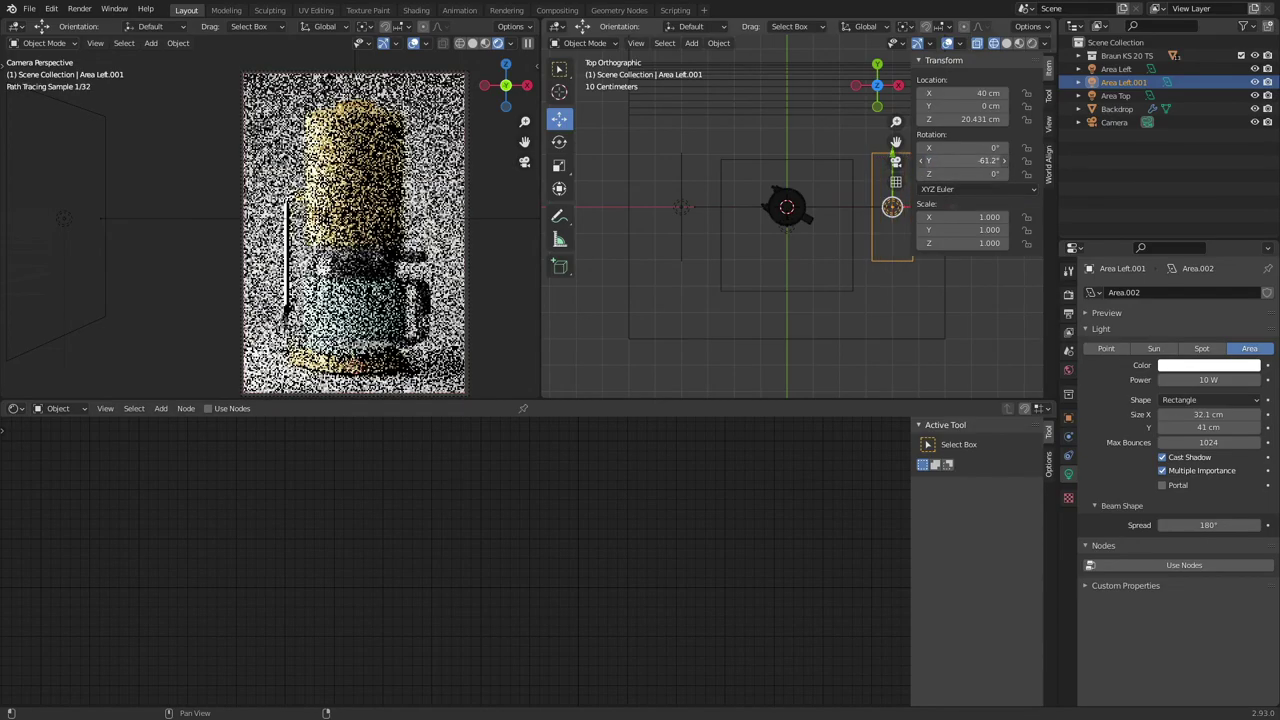
{"action": "left_click_drag", "start_coordinate": [975, 161], "coordinate": [1055, 161]}
{"action": "left_click", "coordinate": [951, 160]}
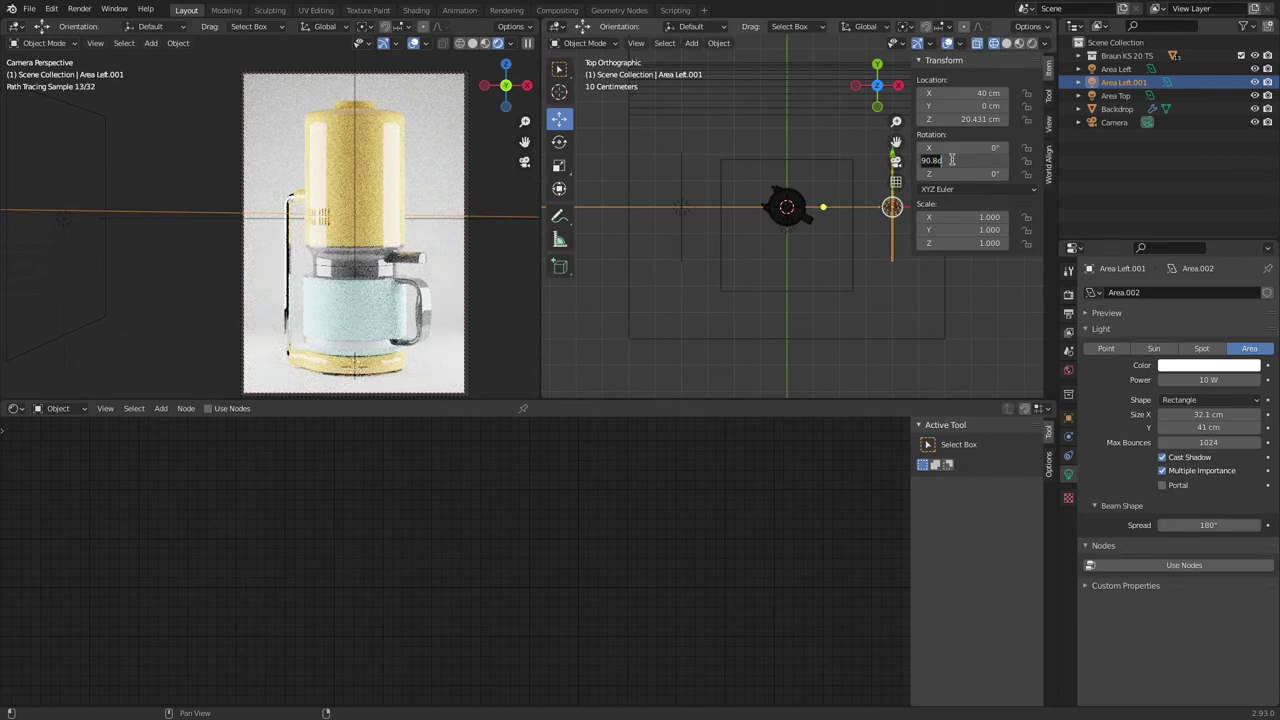
{"action": "type", "text": "90"}
{"action": "key", "text": "Return"}
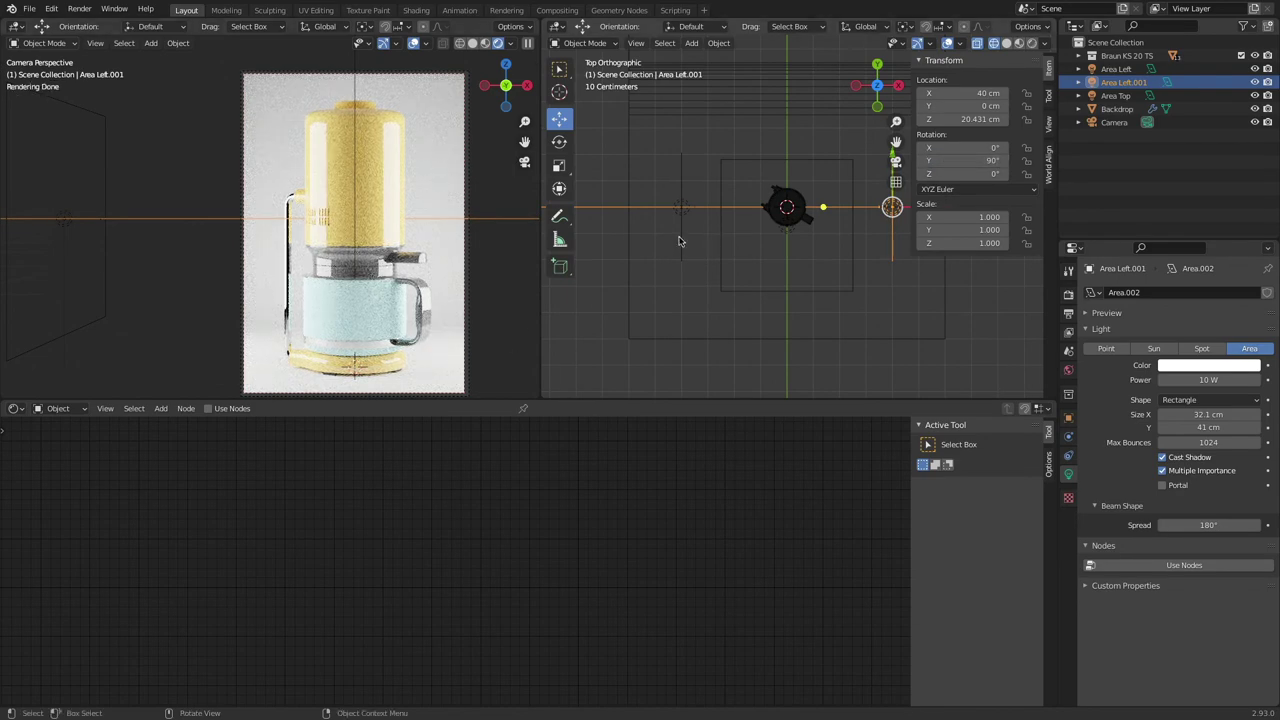
Step: Rename the copied light to 'Area Right'
{"action": "double_click", "coordinate": [1128, 82]}
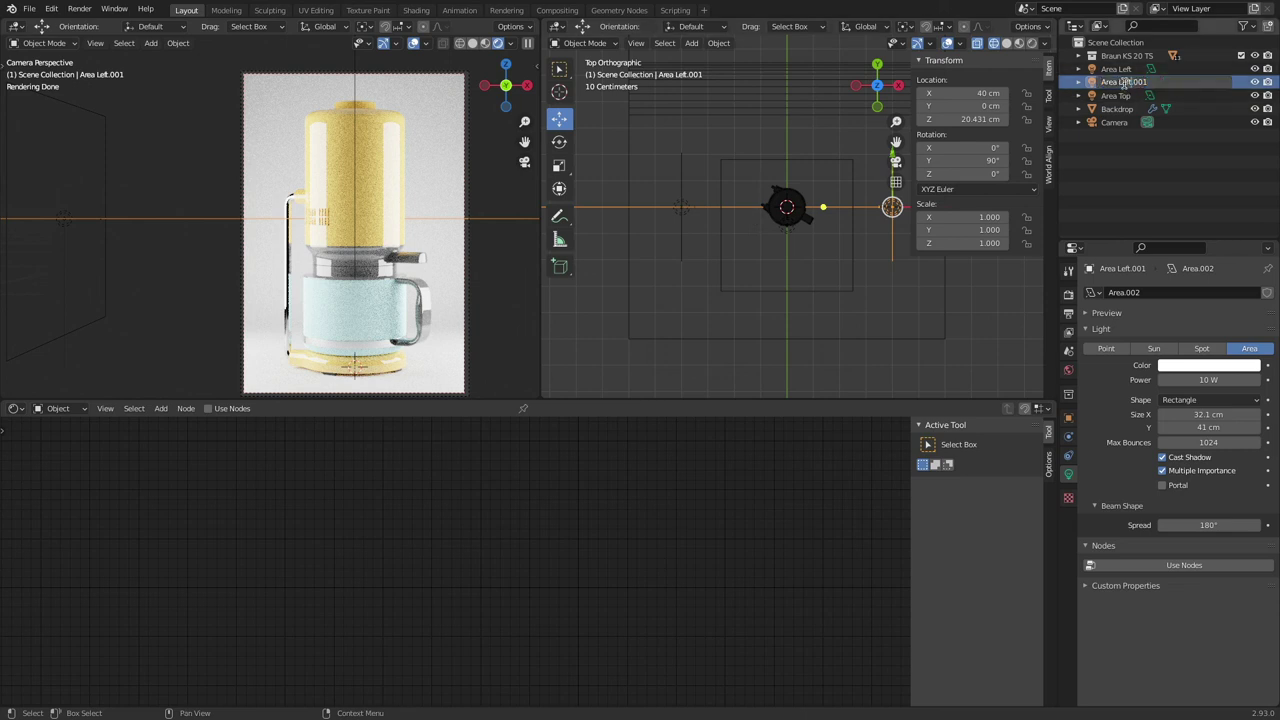
{"action": "type", "text": "Area Right"}
{"action": "key", "text": "Return"}
Step: Set both Area Right and Area Left power to 2 W
{"action": "left_click", "coordinate": [1206, 381]}
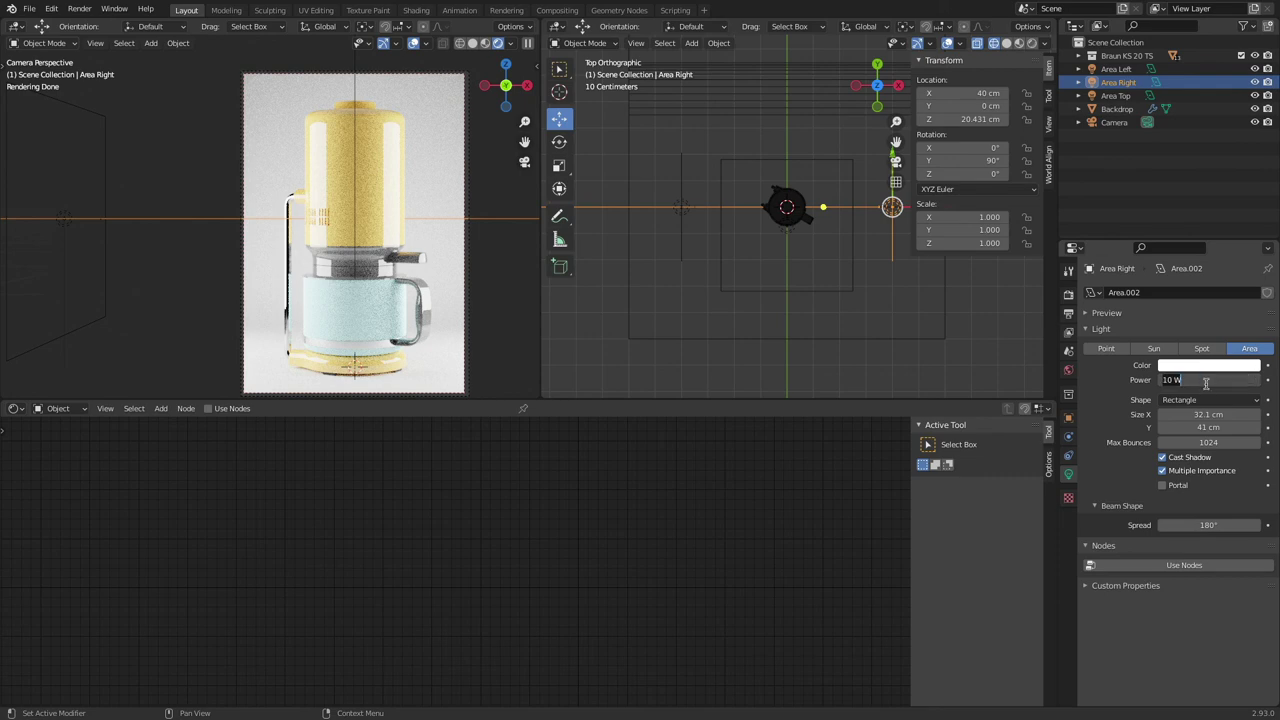
{"action": "type", "text": "2"}
{"action": "key", "text": "Return"}
{"action": "left_click", "coordinate": [684, 236]}
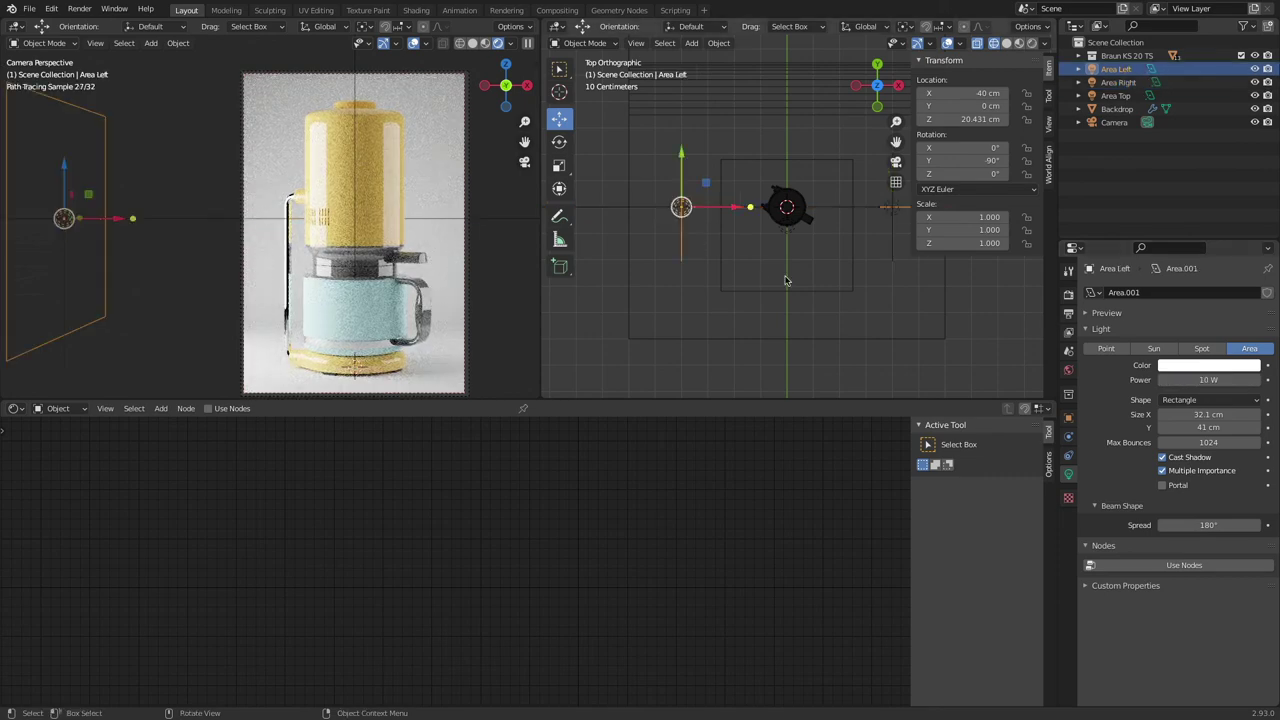
{"action": "left_click", "coordinate": [1204, 381]}
{"action": "key", "text": "Return"}
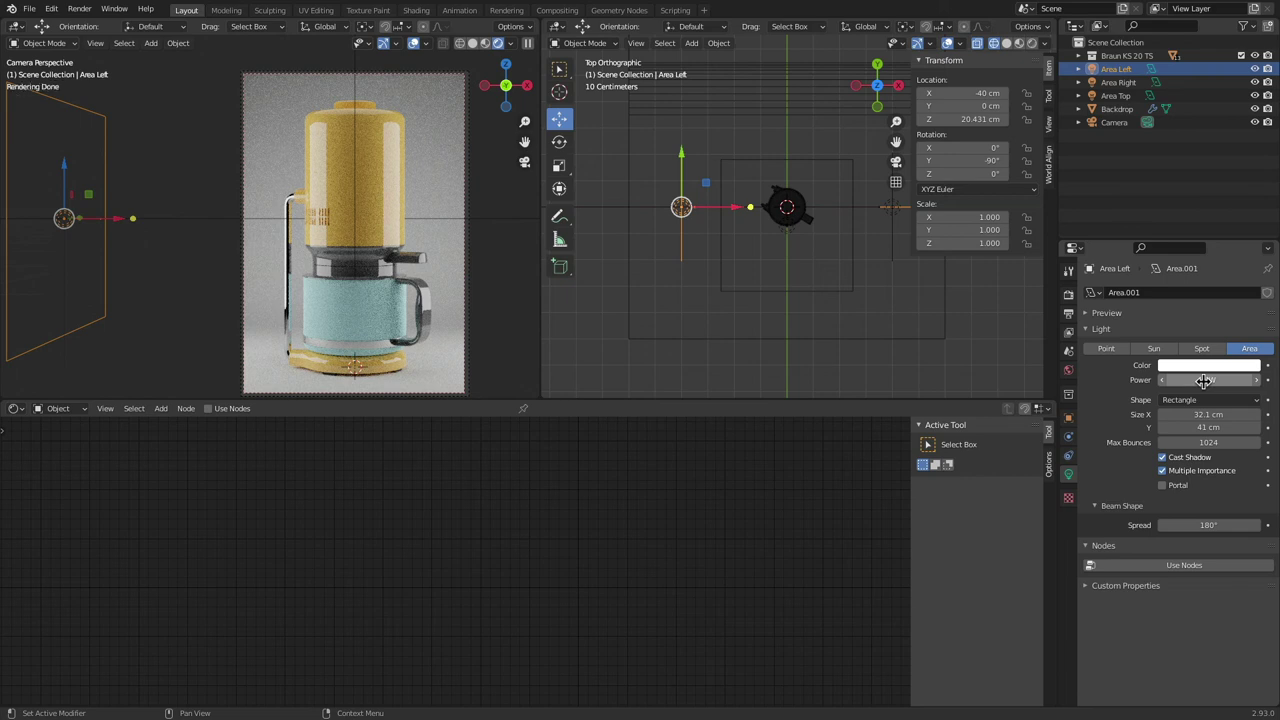
Step: Try Area Right at 1 W, 0.5 W and 0.2 W, settling back on 1 W
{"action": "left_click", "coordinate": [892, 233]}
{"action": "left_click", "coordinate": [1201, 379]}
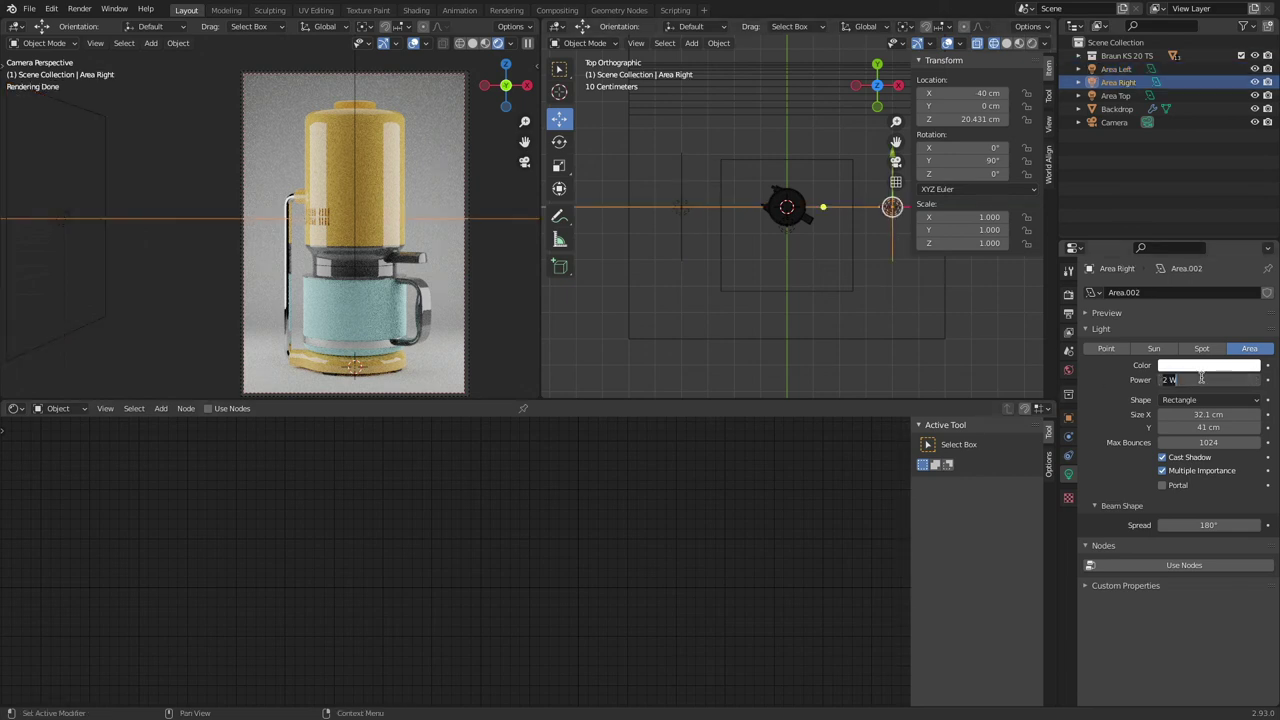
{"action": "type", "text": "1"}
{"action": "key", "text": "Return"}
{"action": "left_click", "coordinate": [1201, 379]}
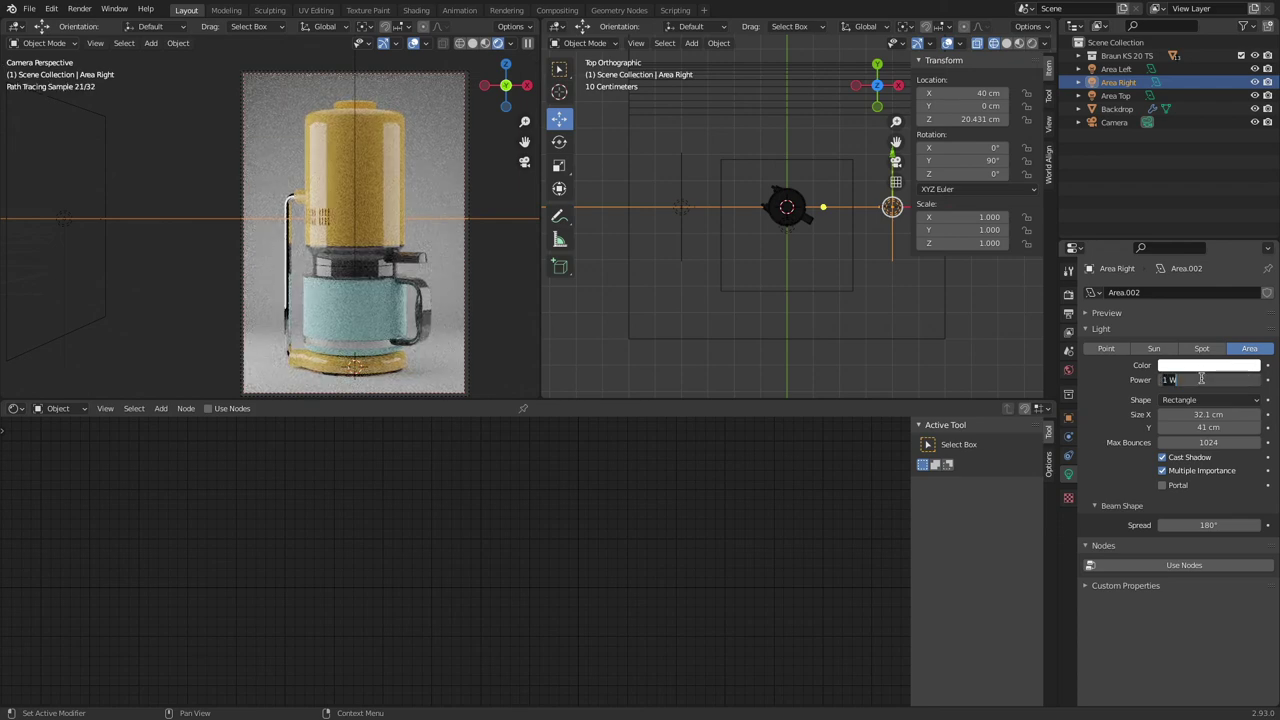
{"action": "type", "text": "0.5"}
{"action": "key", "text": "Return"}
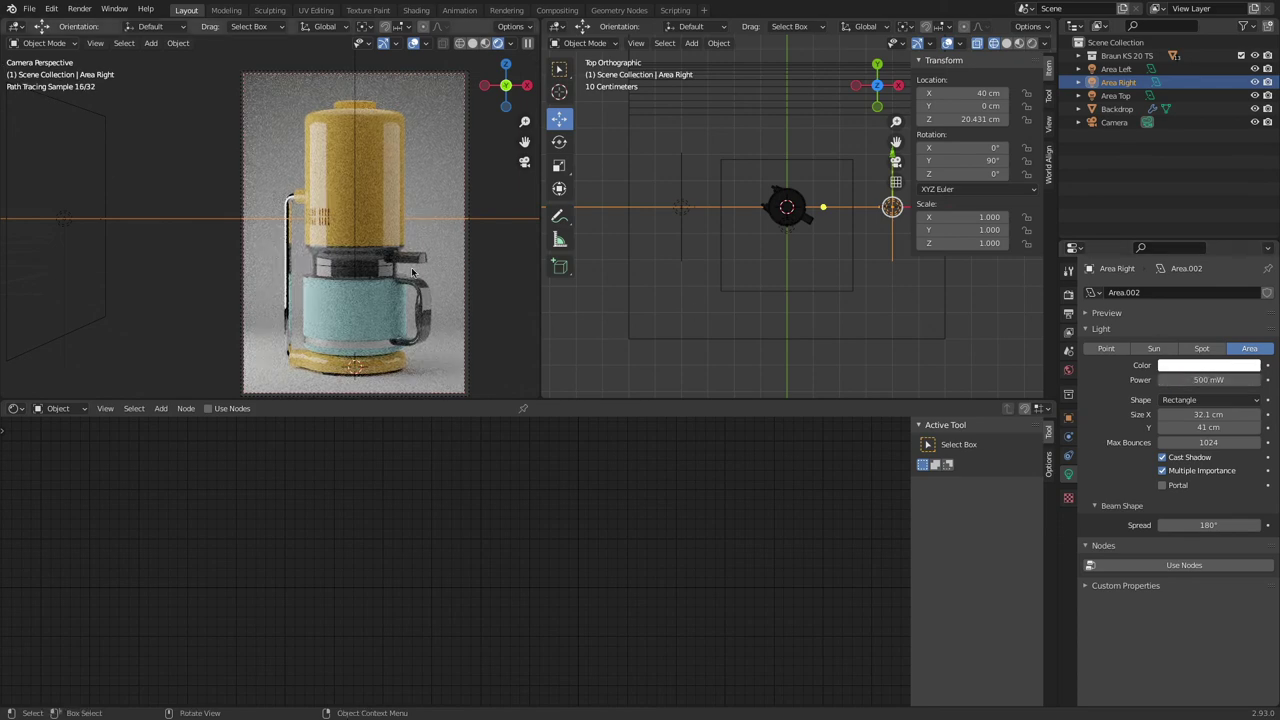
{"action": "left_click", "coordinate": [1207, 379]}
{"action": "type", "text": "0.2"}
{"action": "key", "text": "Return"}
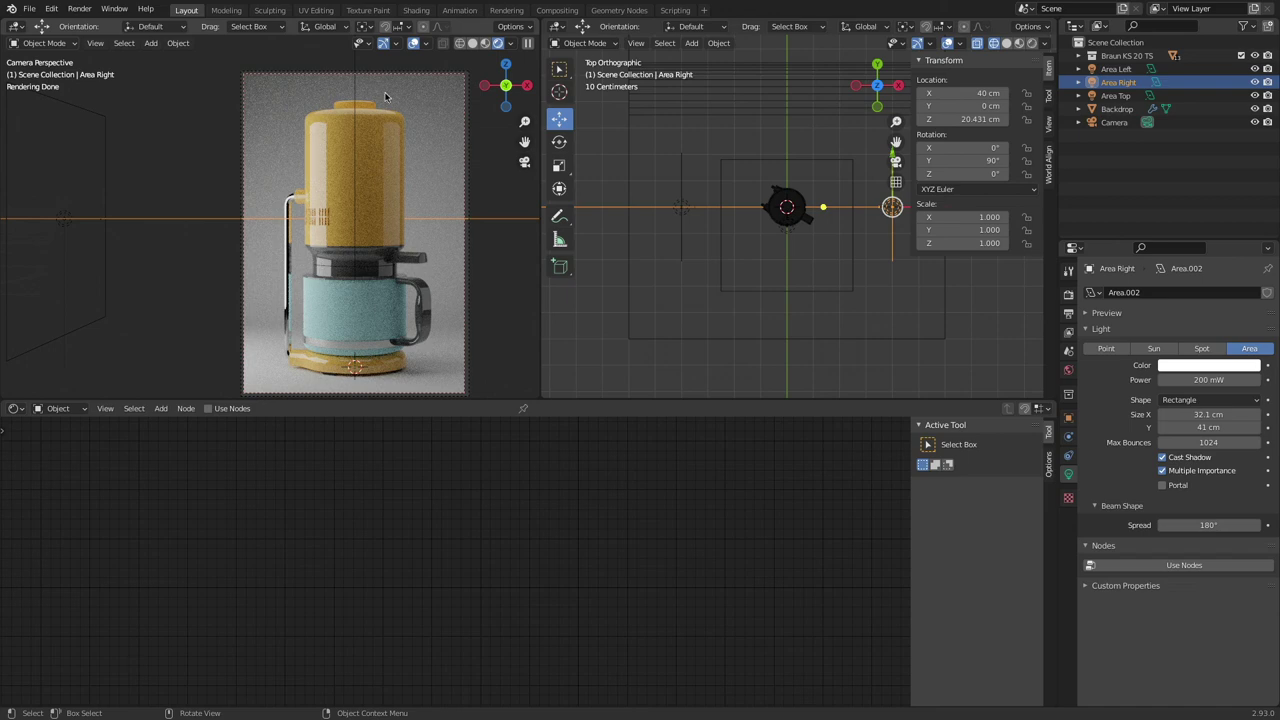
{"action": "left_click", "coordinate": [1216, 380]}
{"action": "type", "text": "1"}
{"action": "key", "text": "Return"}
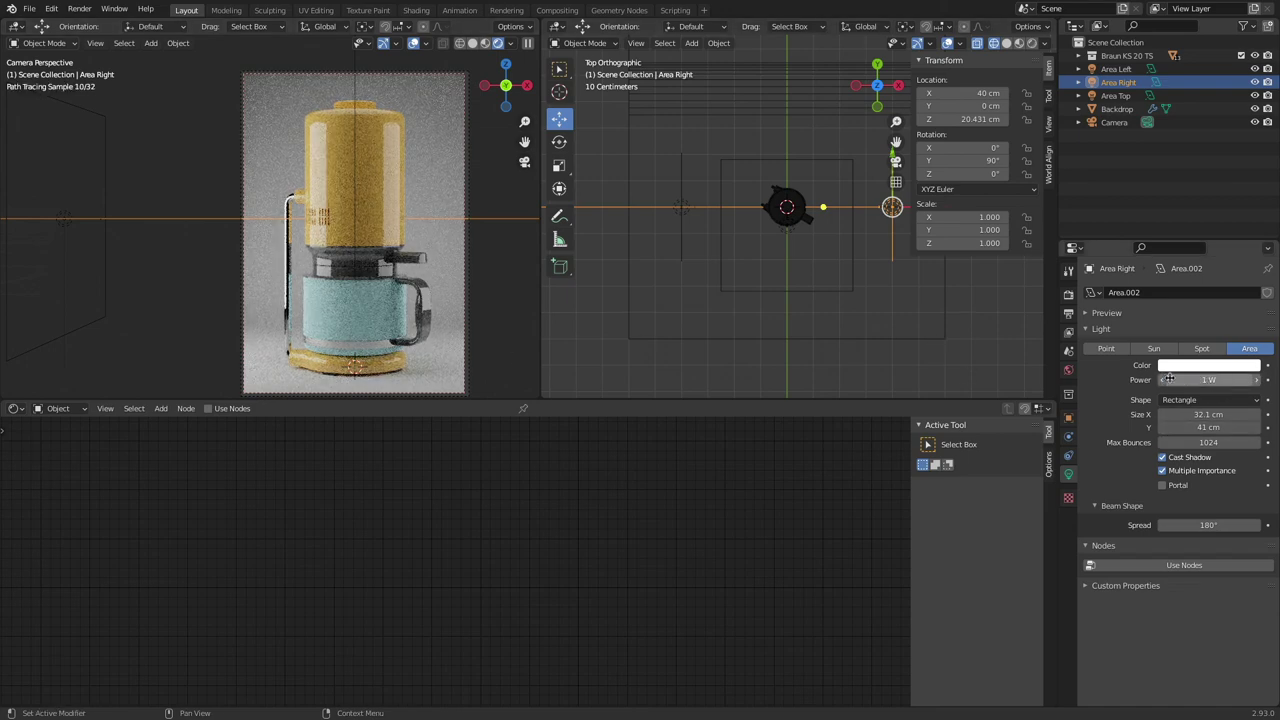
Step: Set Area Left's power to 1 W
{"action": "left_click", "coordinate": [681, 208]}
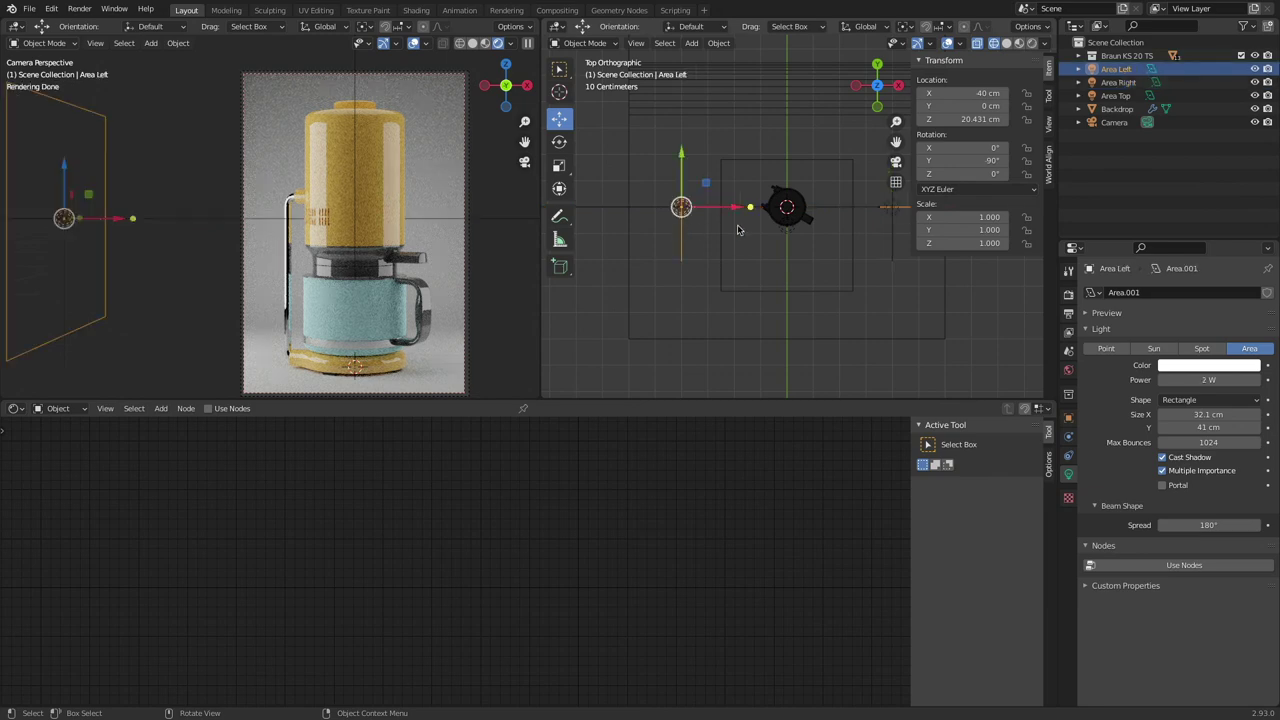
{"action": "left_click", "coordinate": [1214, 380]}
{"action": "type", "text": "1"}
{"action": "key", "text": "Return"}
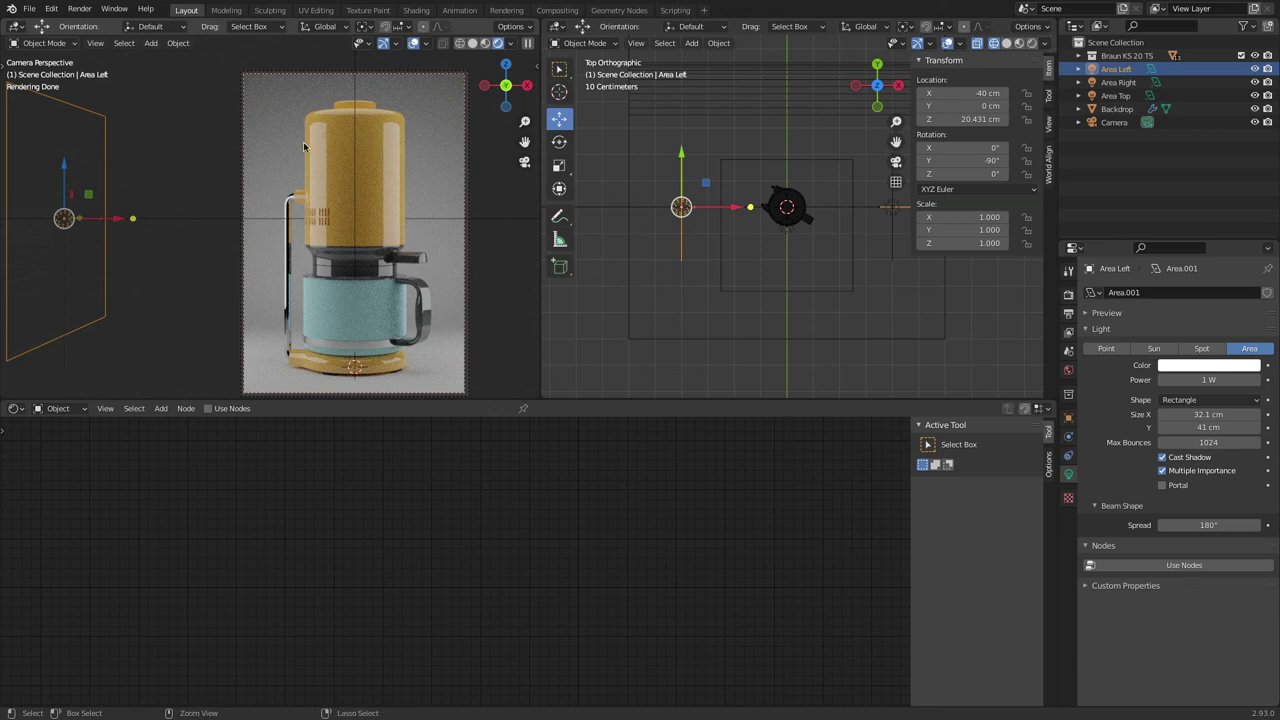
{"action": "key", "text": "super+Tab"}
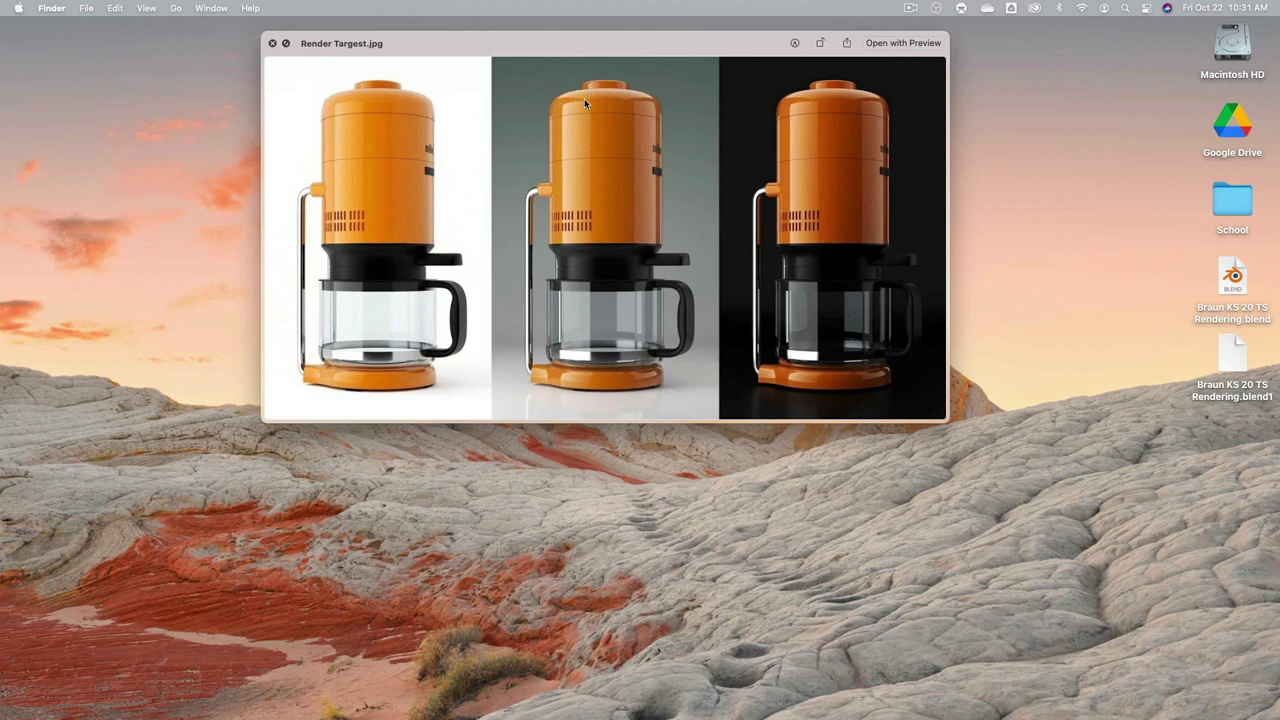
{"action": "key", "text": "super+Tab"}
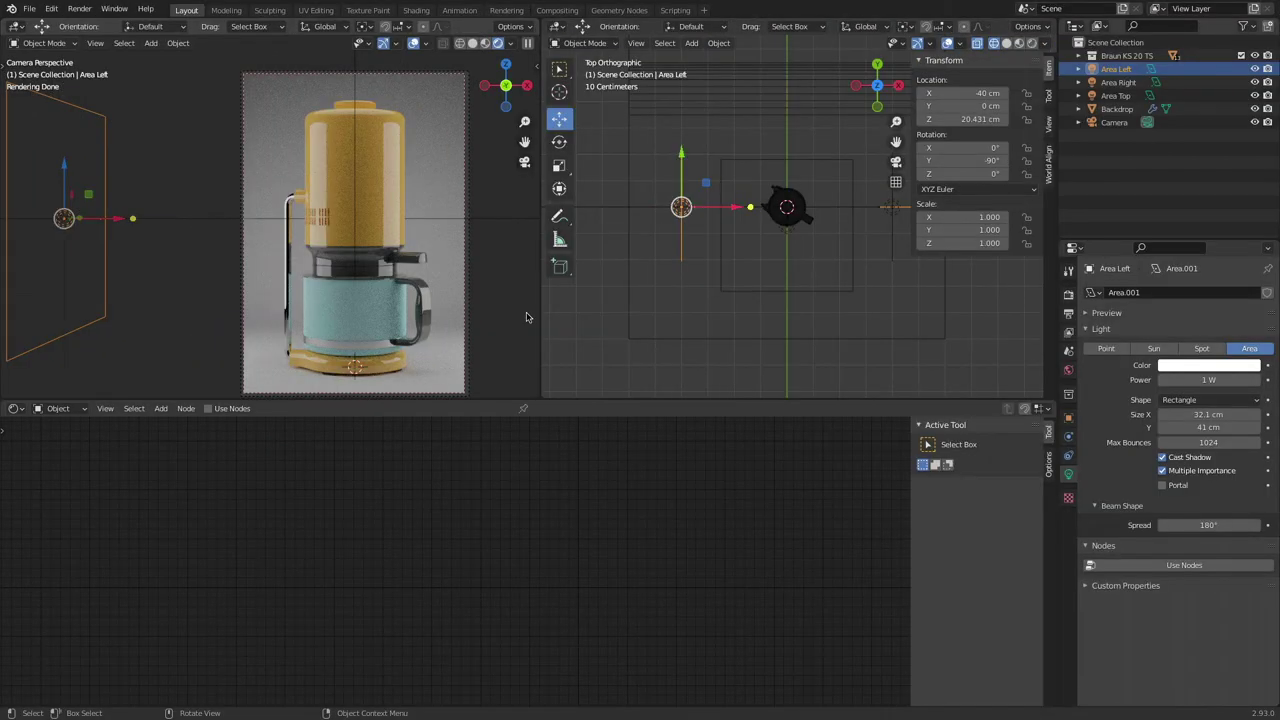
Step: Move Area Left along Y to -12.394 cm
{"action": "key", "text": "g"}
{"action": "key", "text": "y"}
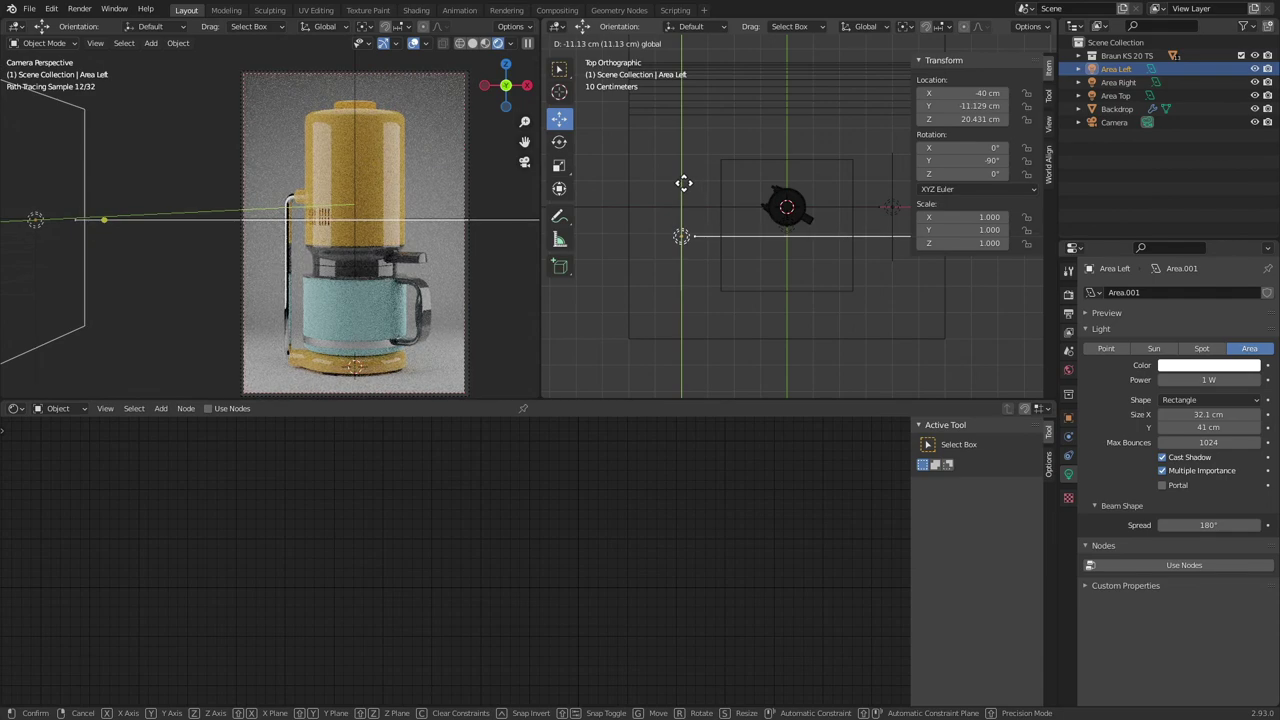
{"action": "left_click", "coordinate": [685, 188]}
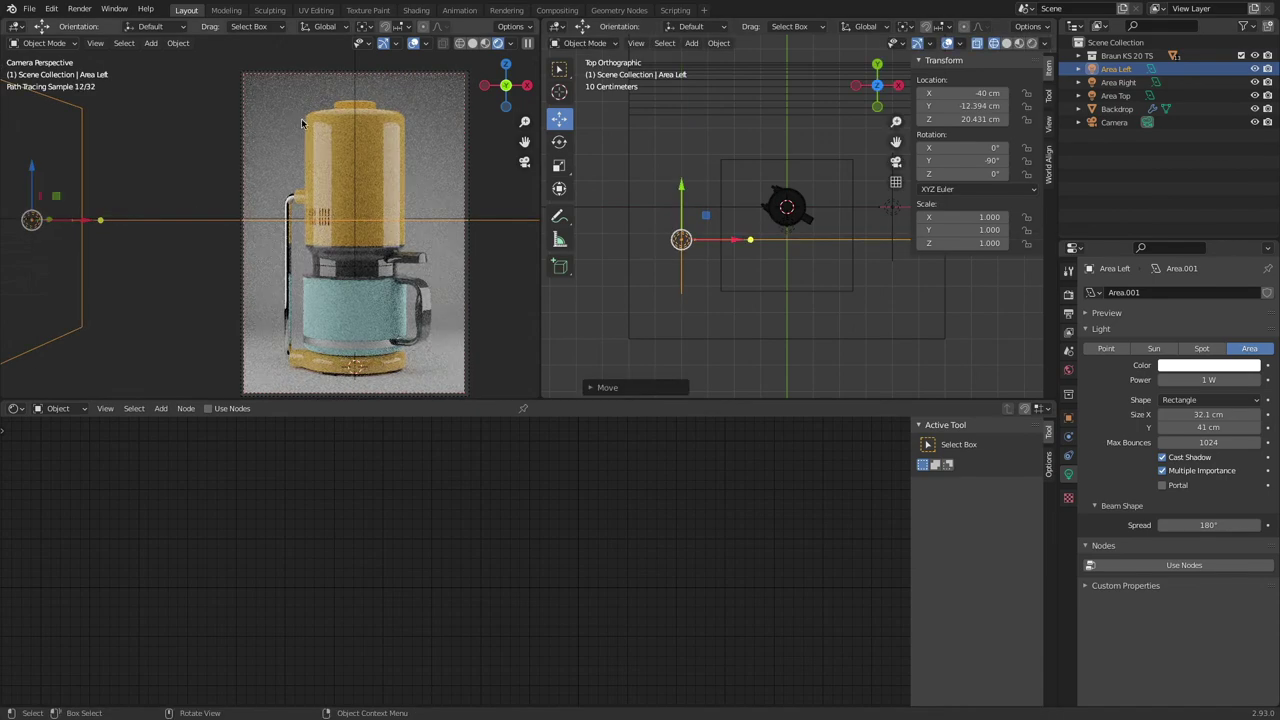
{"action": "middle_click_drag", "start_coordinate": [838, 258], "coordinate": [771, 213], "text": "shift"}
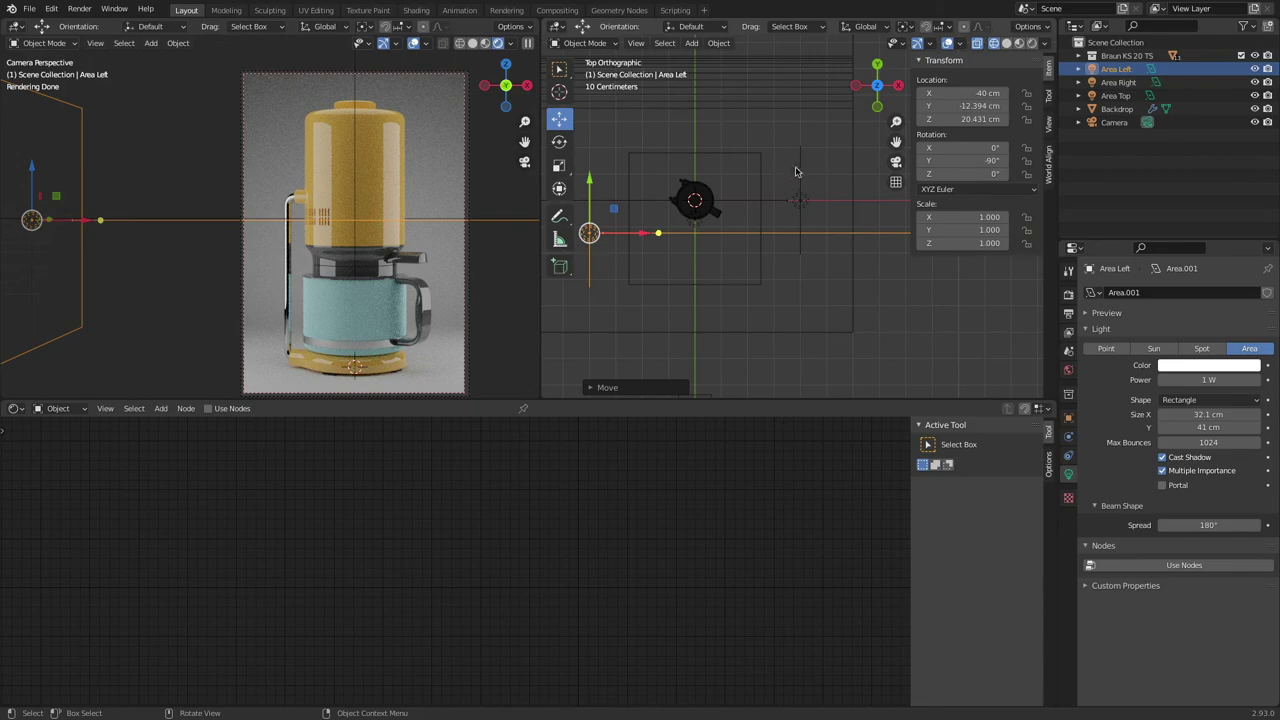
Step: Move Area Right along negative Y to about -40.98 cm
{"action": "left_click", "coordinate": [798, 170]}
{"action": "left_click_drag", "start_coordinate": [803, 153], "coordinate": [790, 239]}
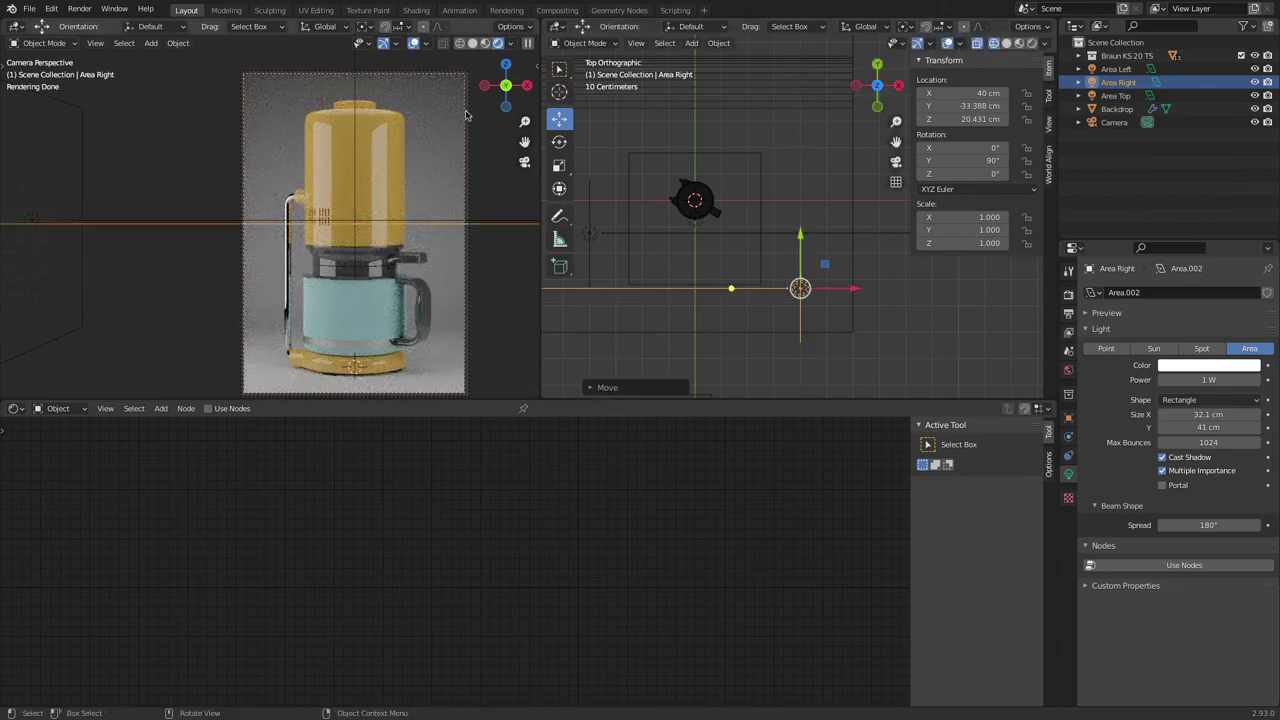
{"action": "scroll", "coordinate": [371, 134], "scroll_direction": "up", "scroll_amount": 8}
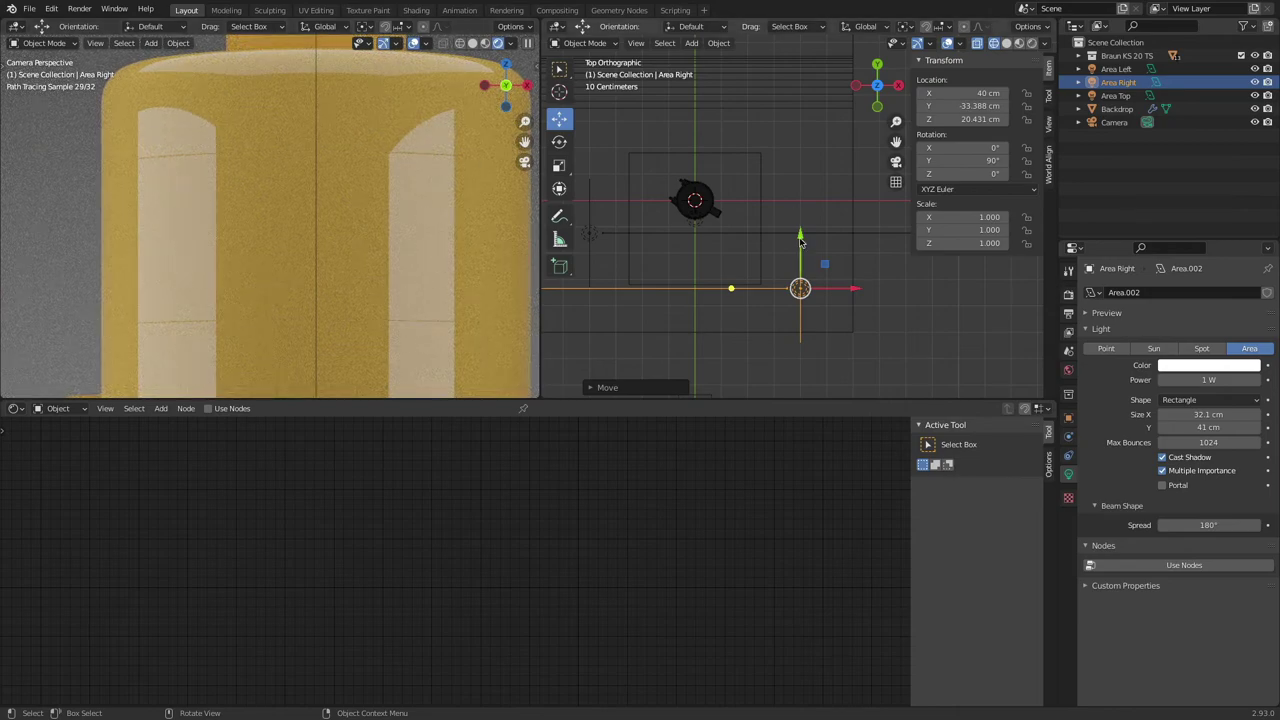
{"action": "left_click_drag", "start_coordinate": [800, 240], "coordinate": [808, 257]}
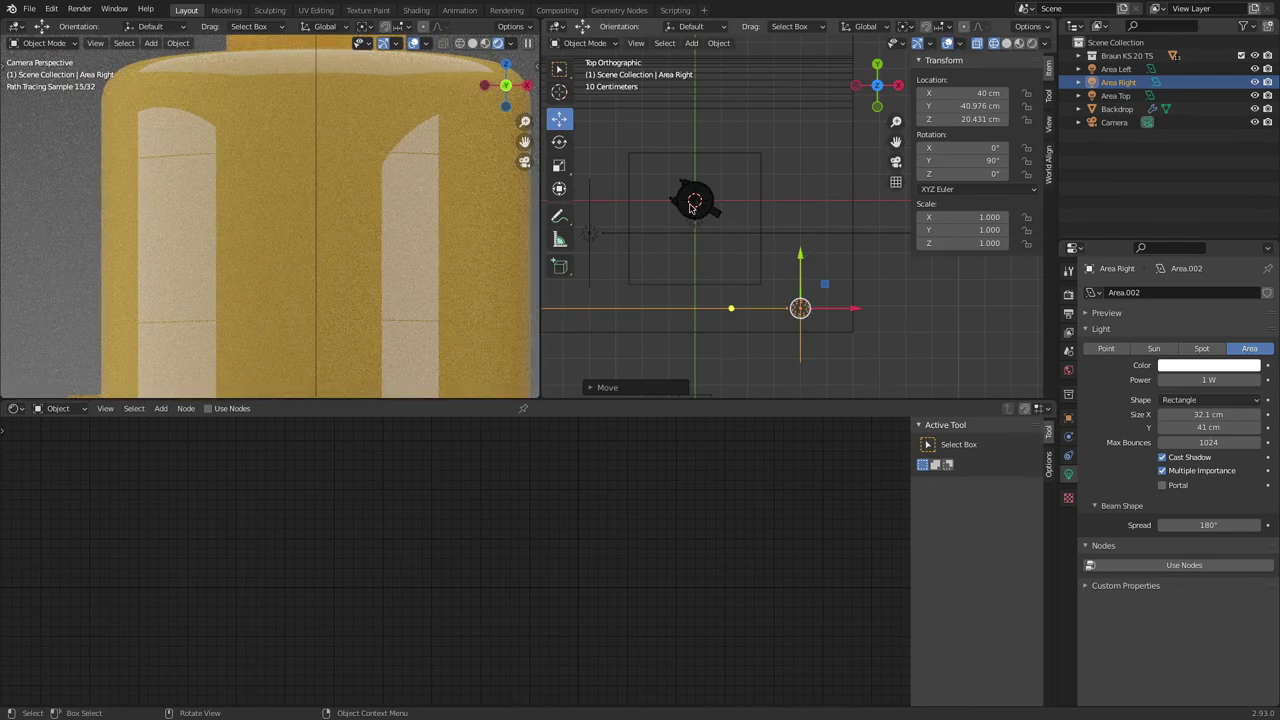
{"action": "scroll", "coordinate": [693, 207], "scroll_direction": "up", "scroll_amount": 8}
{"action": "middle_click_drag", "start_coordinate": [693, 207], "coordinate": [804, 290]}
{"action": "scroll", "coordinate": [720, 280], "scroll_direction": "down", "scroll_amount": 6}
Step: In solid shading, rotate Area Right until its X rotation reads 47°
{"action": "scroll", "coordinate": [795, 220], "scroll_direction": "up", "scroll_amount": 5}
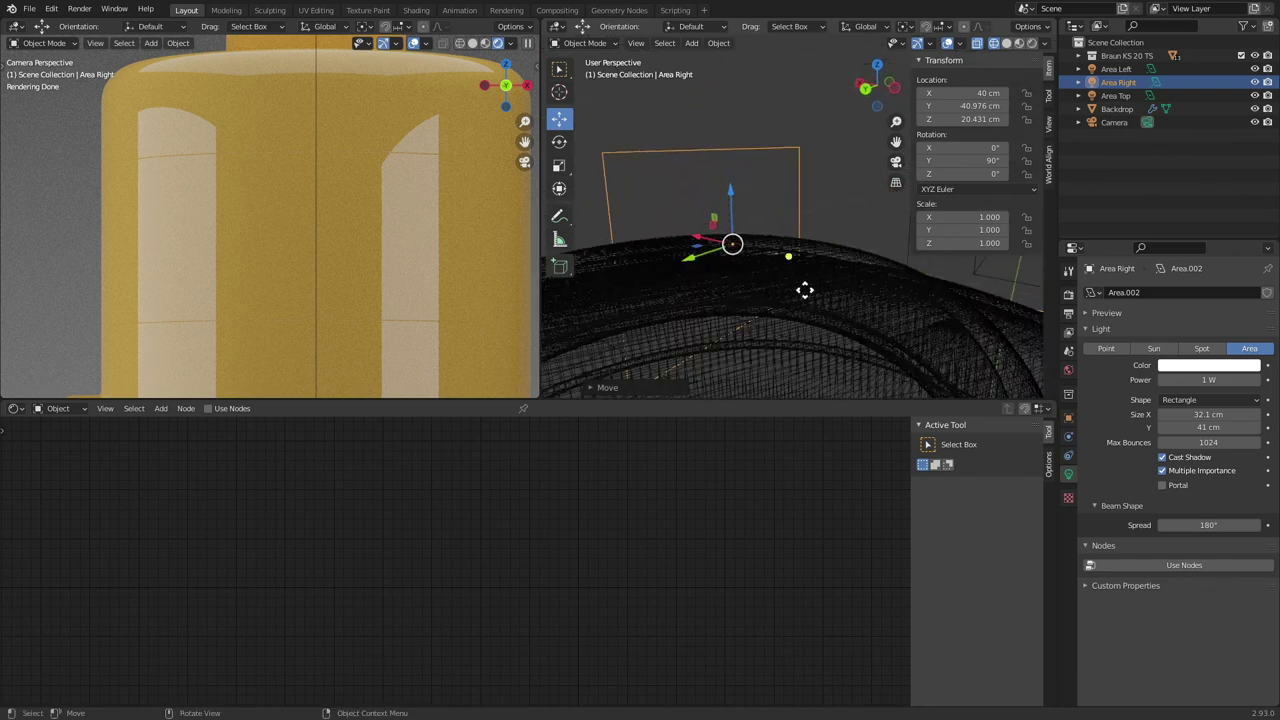
{"action": "key", "text": "shift+z"}
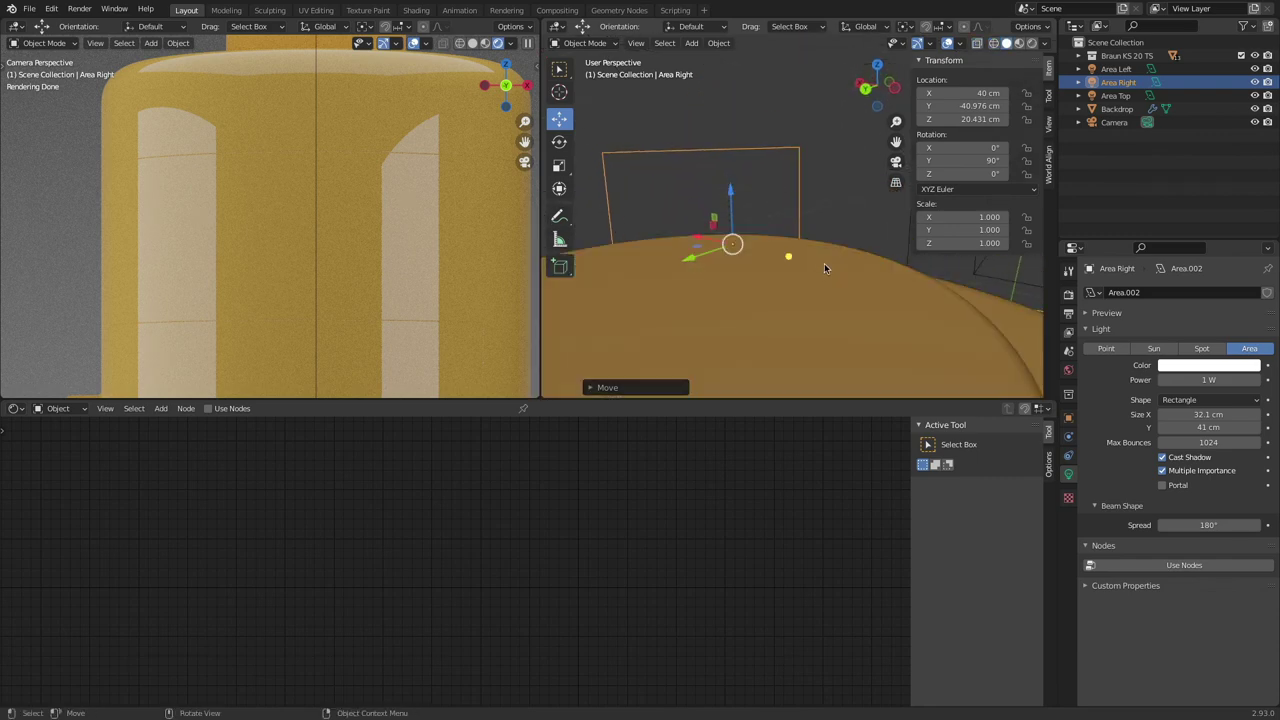
{"action": "left_click", "coordinate": [822, 264]}
{"action": "left_click", "coordinate": [740, 151]}
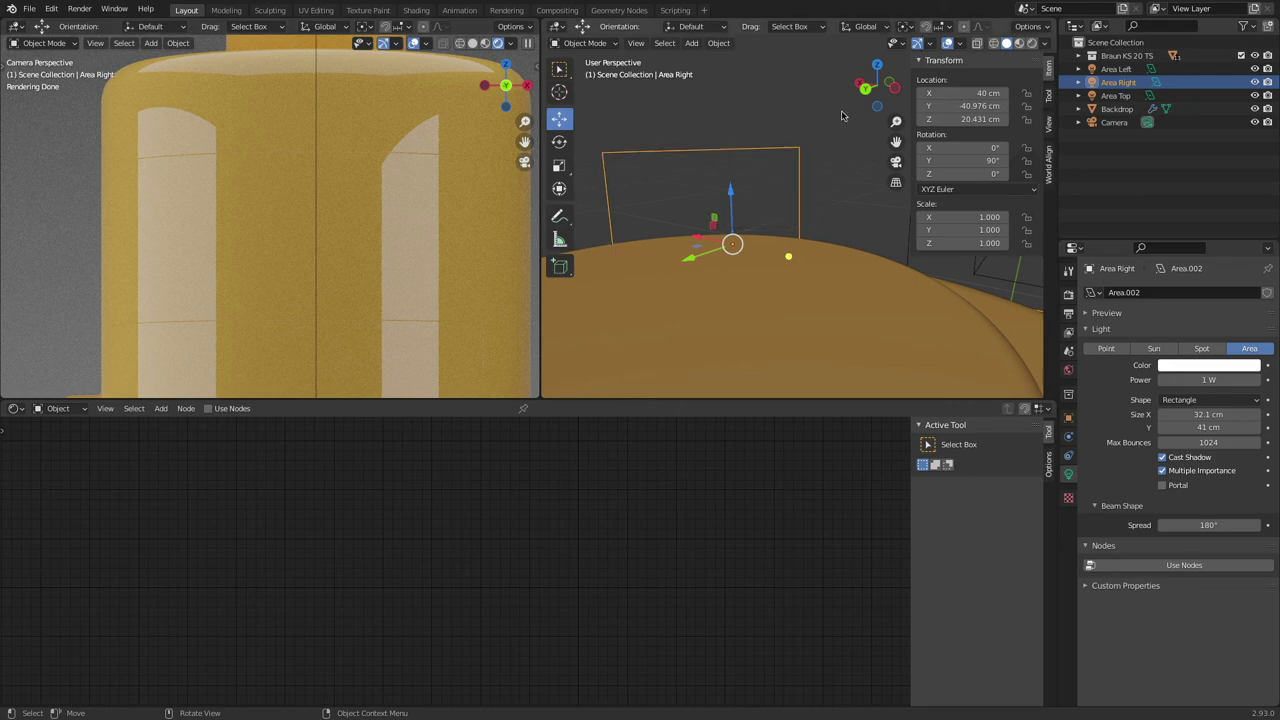
{"action": "key", "text": "r"}
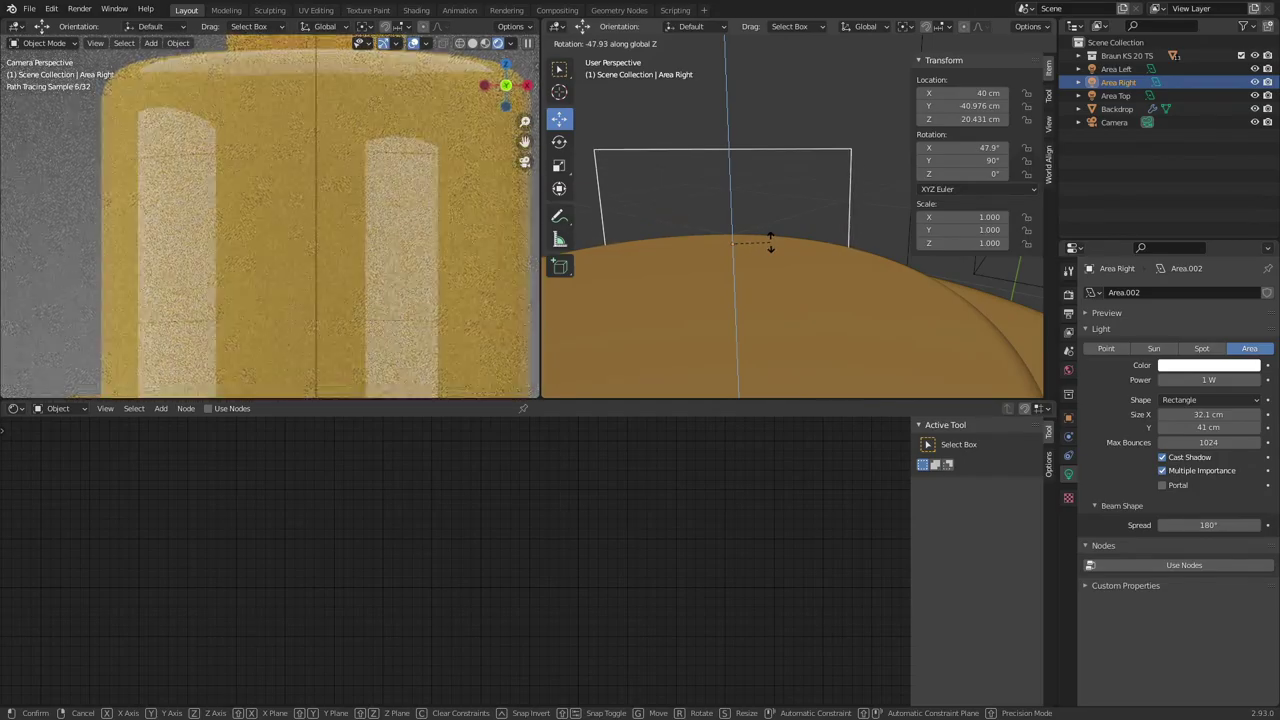
{"action": "left_click", "coordinate": [768, 243]}
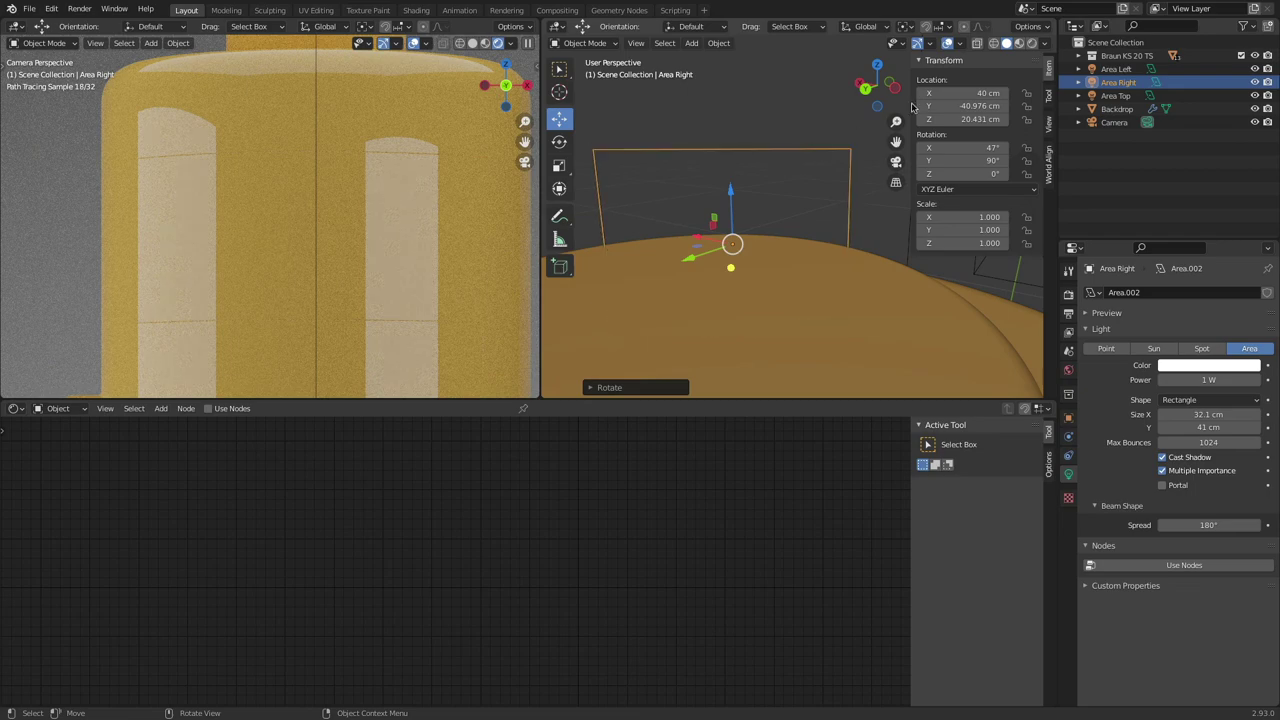
Step: Return the viewport to the top orthographic view
{"action": "left_click", "coordinate": [719, 167]}
{"action": "key", "text": "KP_7"}
{"action": "scroll", "coordinate": [736, 207], "scroll_direction": "down", "scroll_amount": 5}
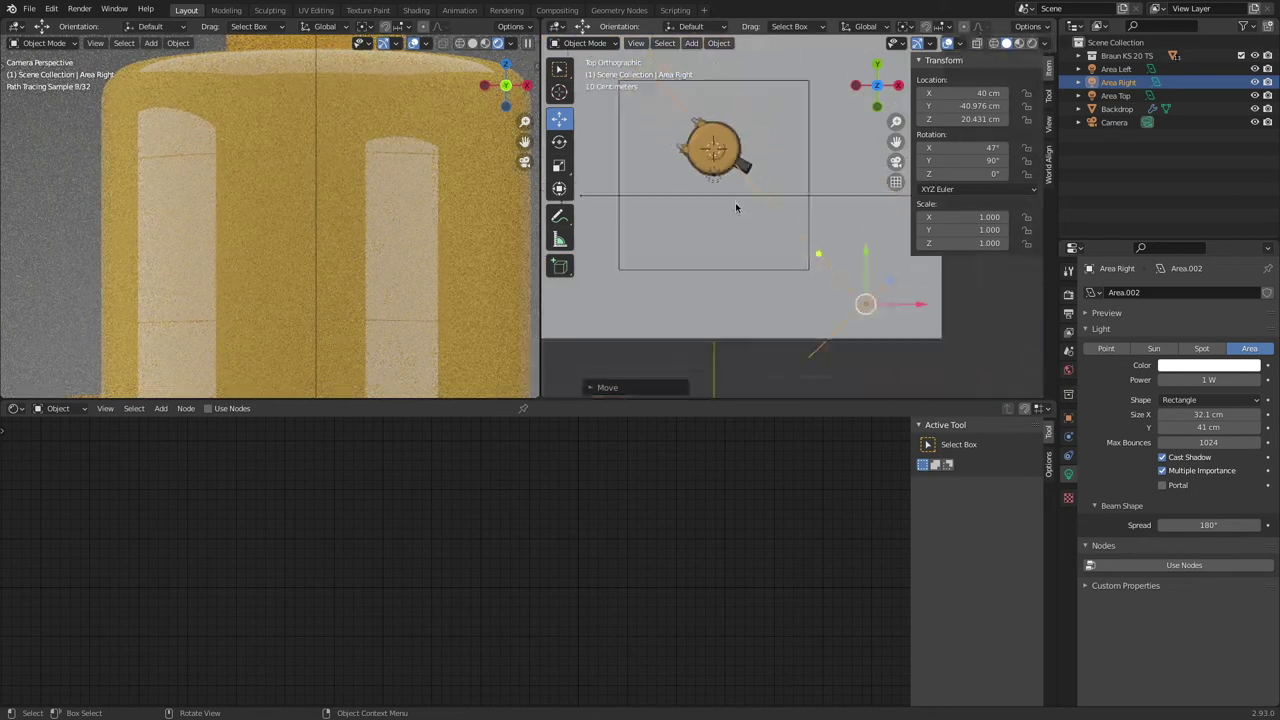
Step: Rotate Area Right to about 46° and Area Left to about 16.8° in top view
{"action": "middle_click_drag", "start_coordinate": [808, 262], "coordinate": [862, 272], "text": "shift"}
{"action": "scroll", "coordinate": [862, 272], "scroll_direction": "down", "scroll_amount": 2}
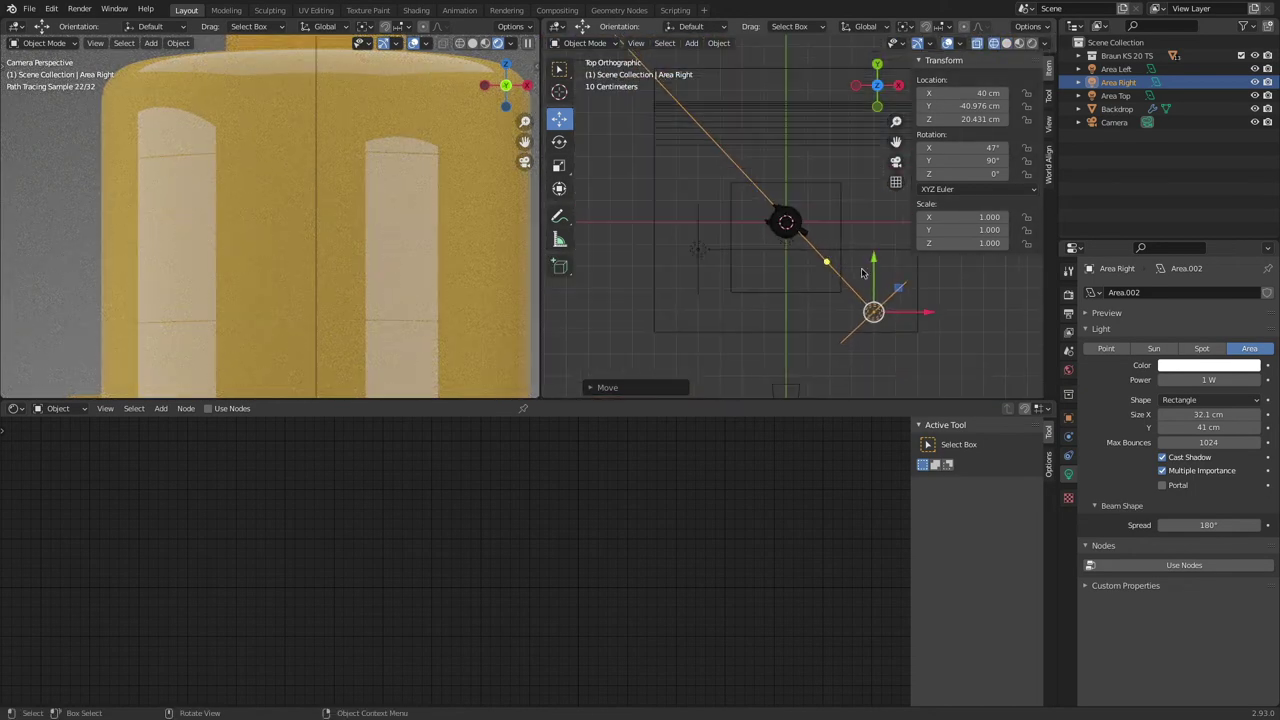
{"action": "key", "text": "r"}
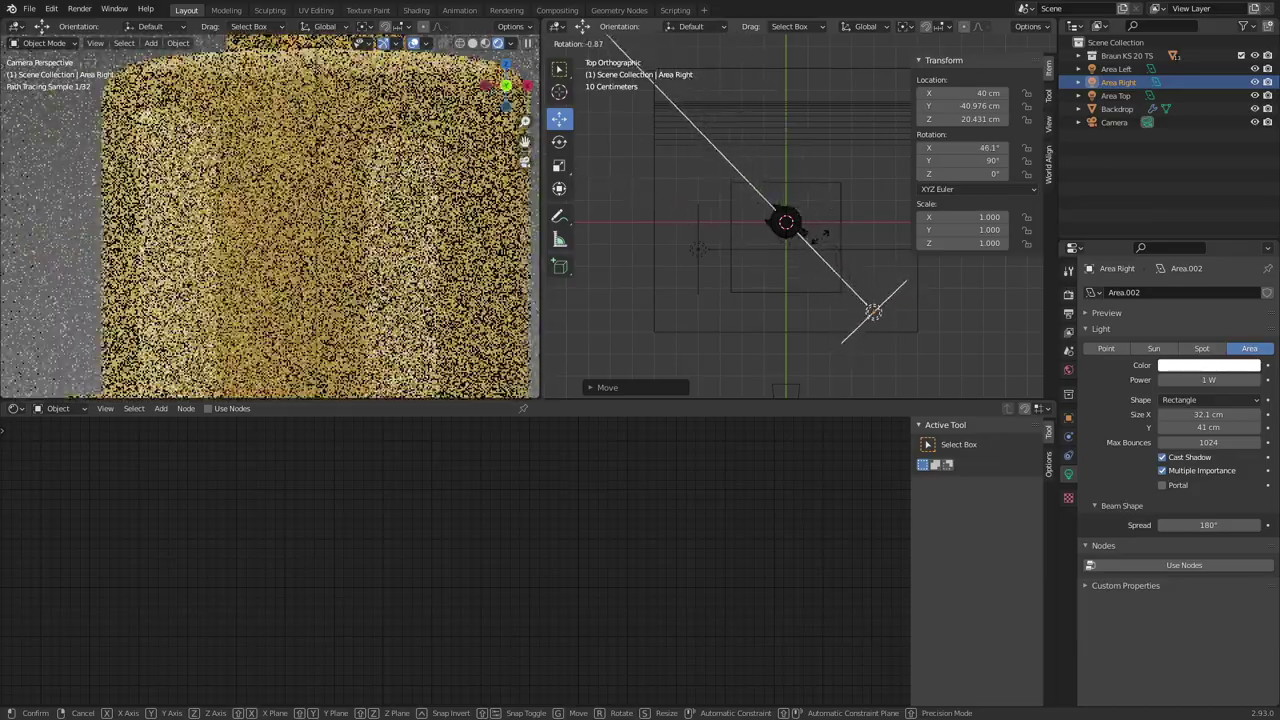
{"action": "left_click", "coordinate": [873, 312]}
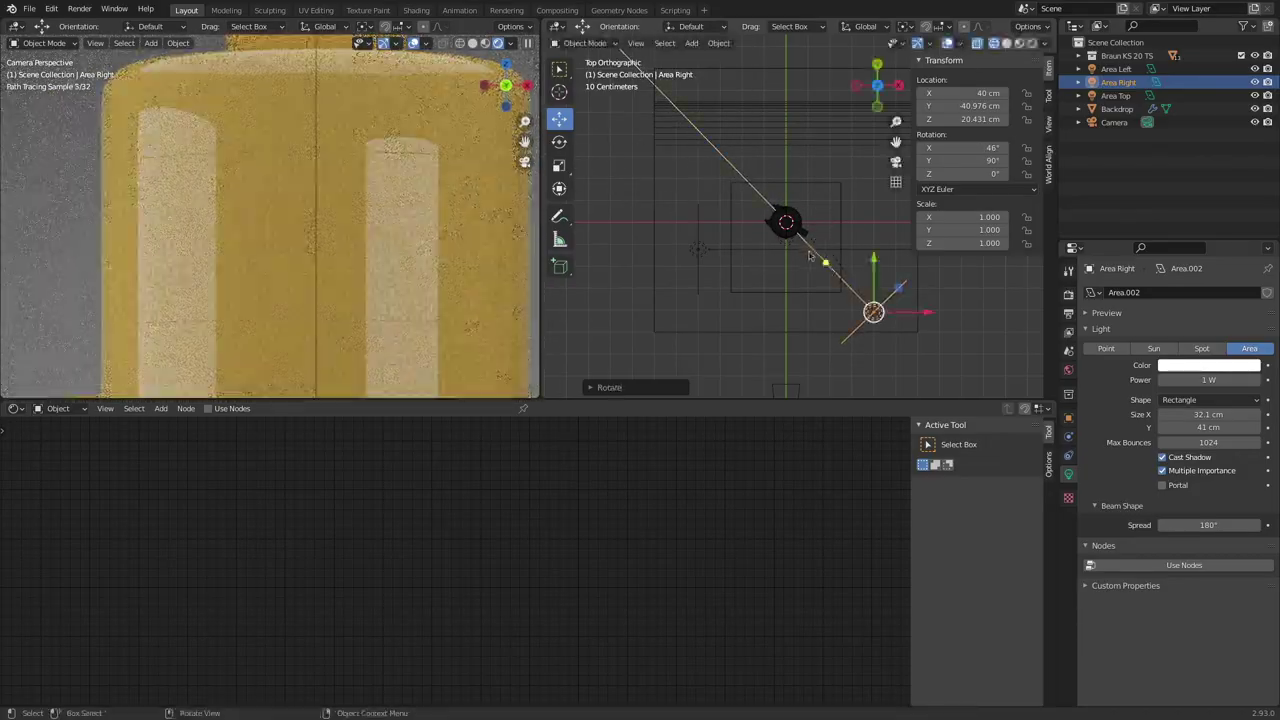
{"action": "left_click", "coordinate": [698, 251]}
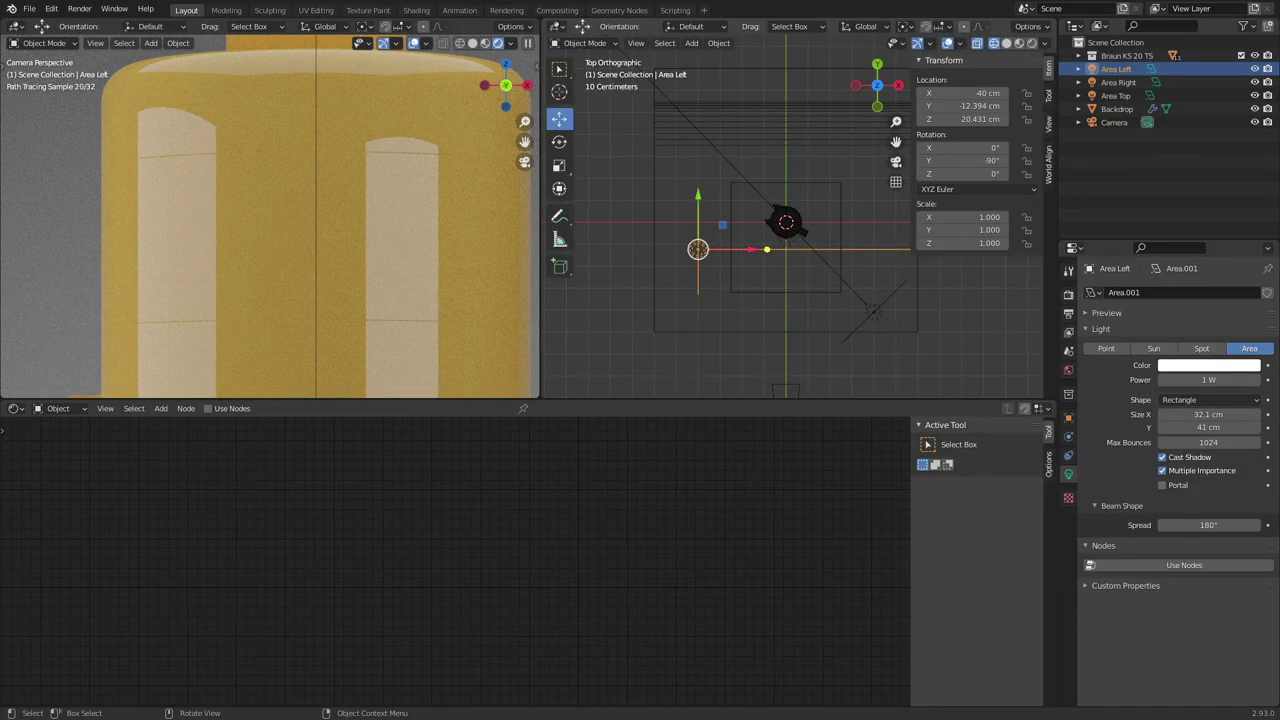
{"action": "key", "text": "r"}
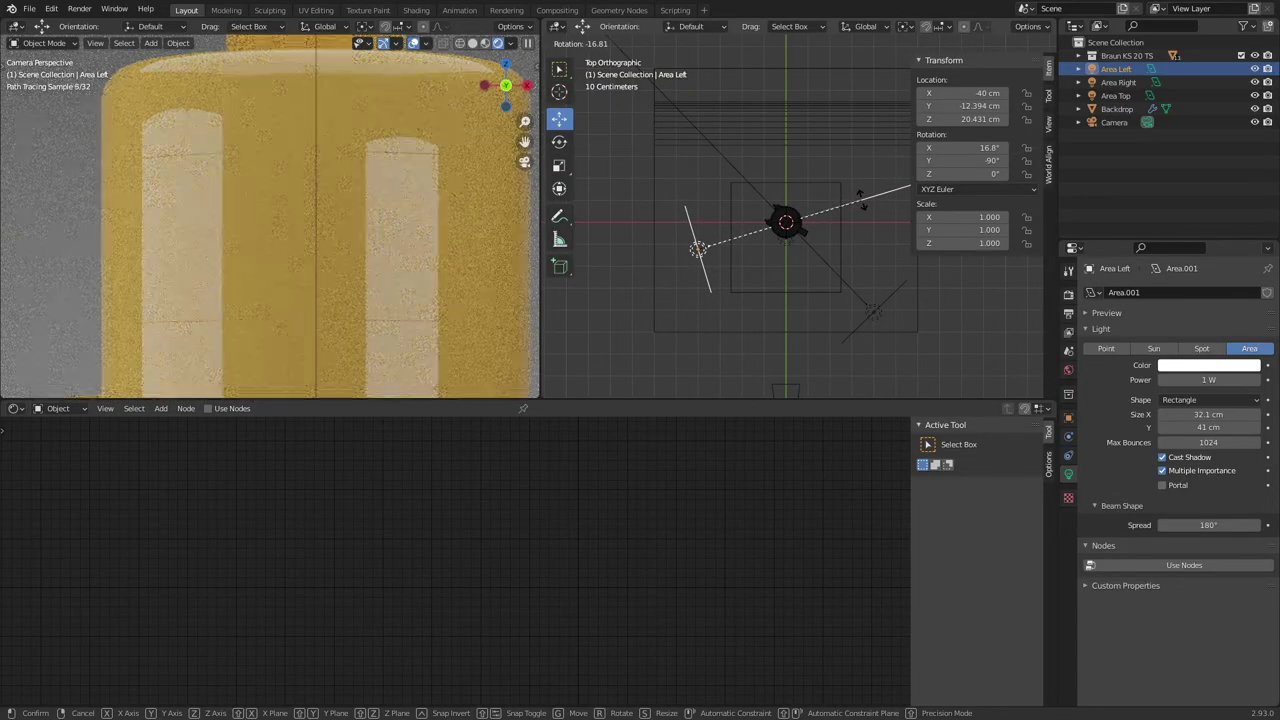
{"action": "left_click", "coordinate": [861, 200]}
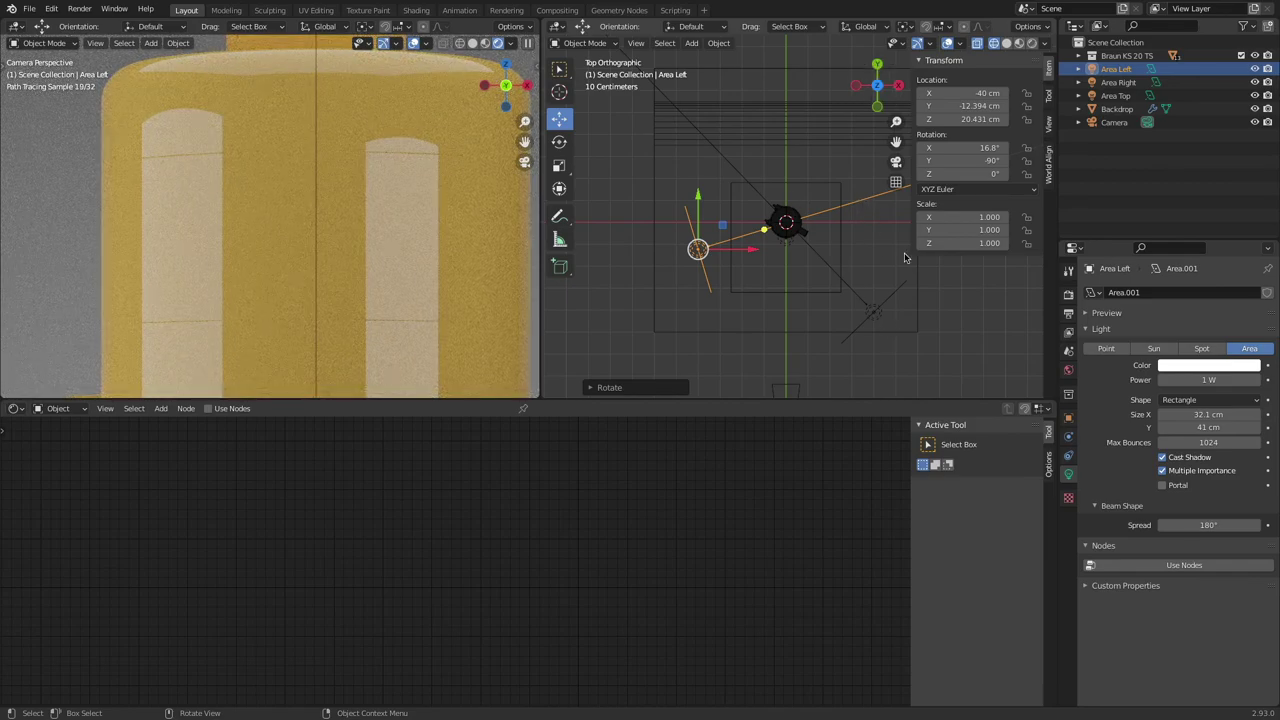
Step: Reposition Area Right and set its X location to 40 cm
{"action": "left_click", "coordinate": [872, 309]}
{"action": "key", "text": "g"}
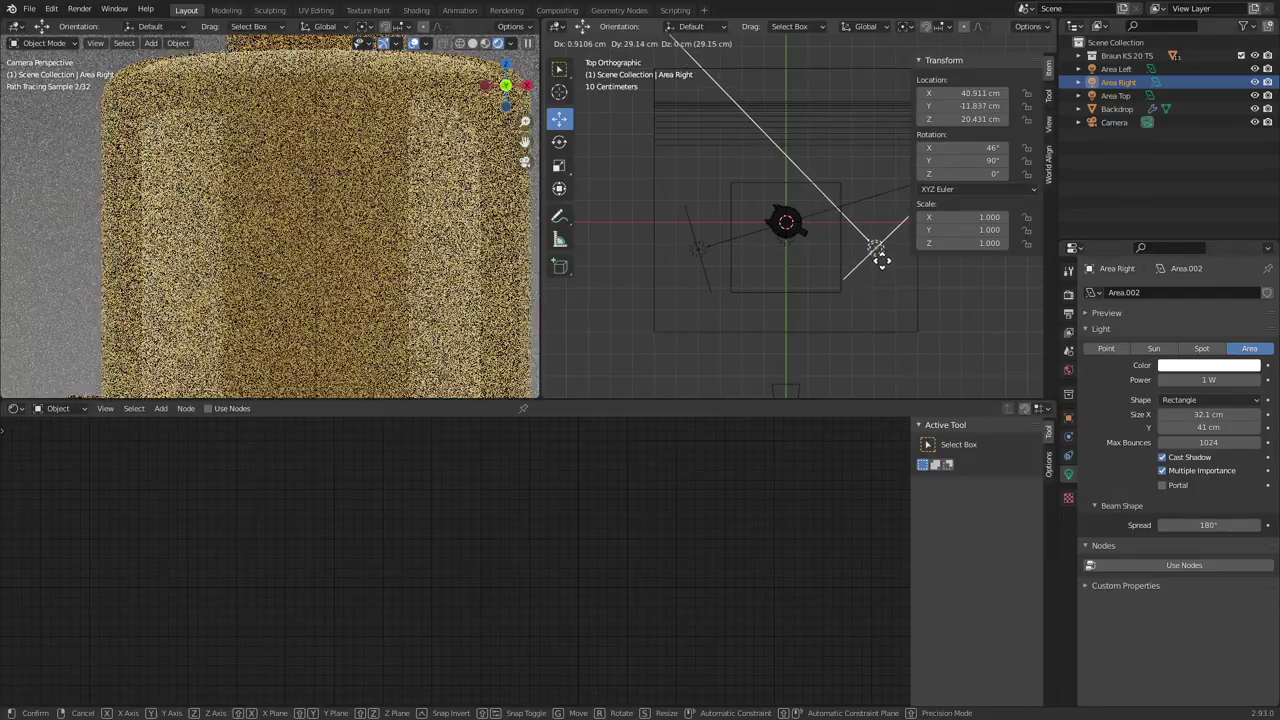
{"action": "left_click", "coordinate": [877, 260]}
{"action": "left_click", "coordinate": [697, 249]}
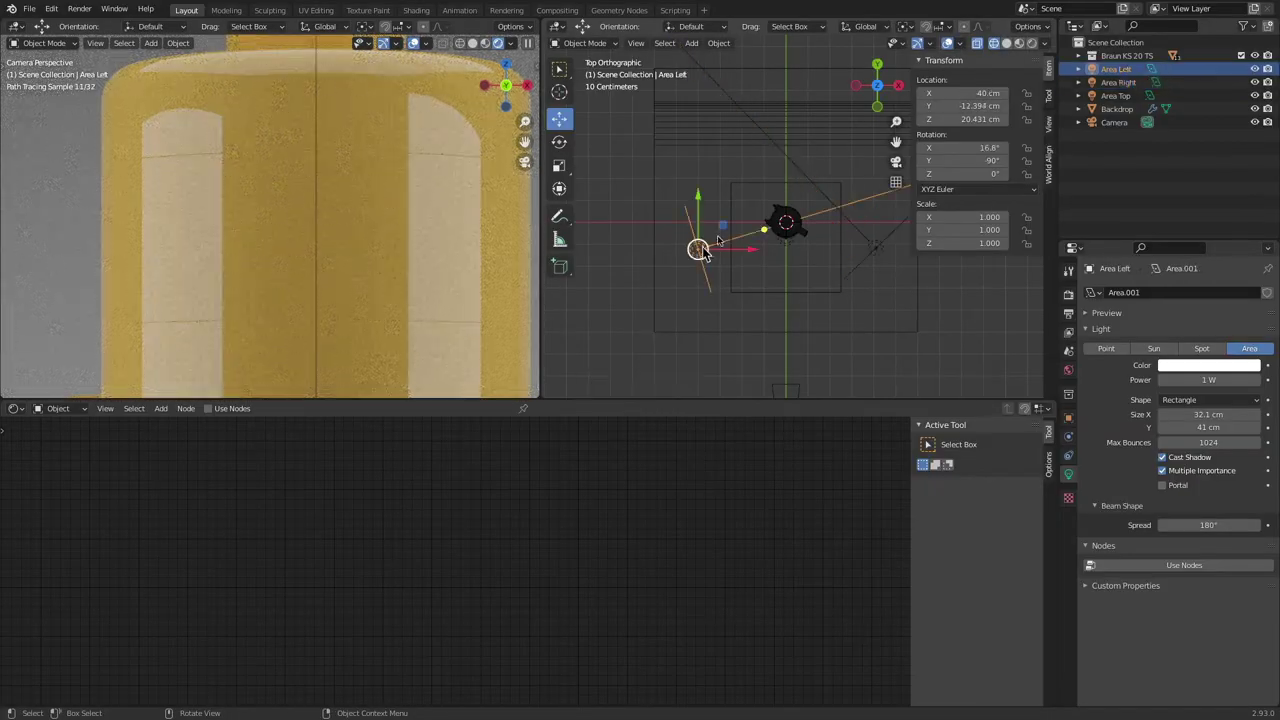
{"action": "key", "text": "ctrl+z"}
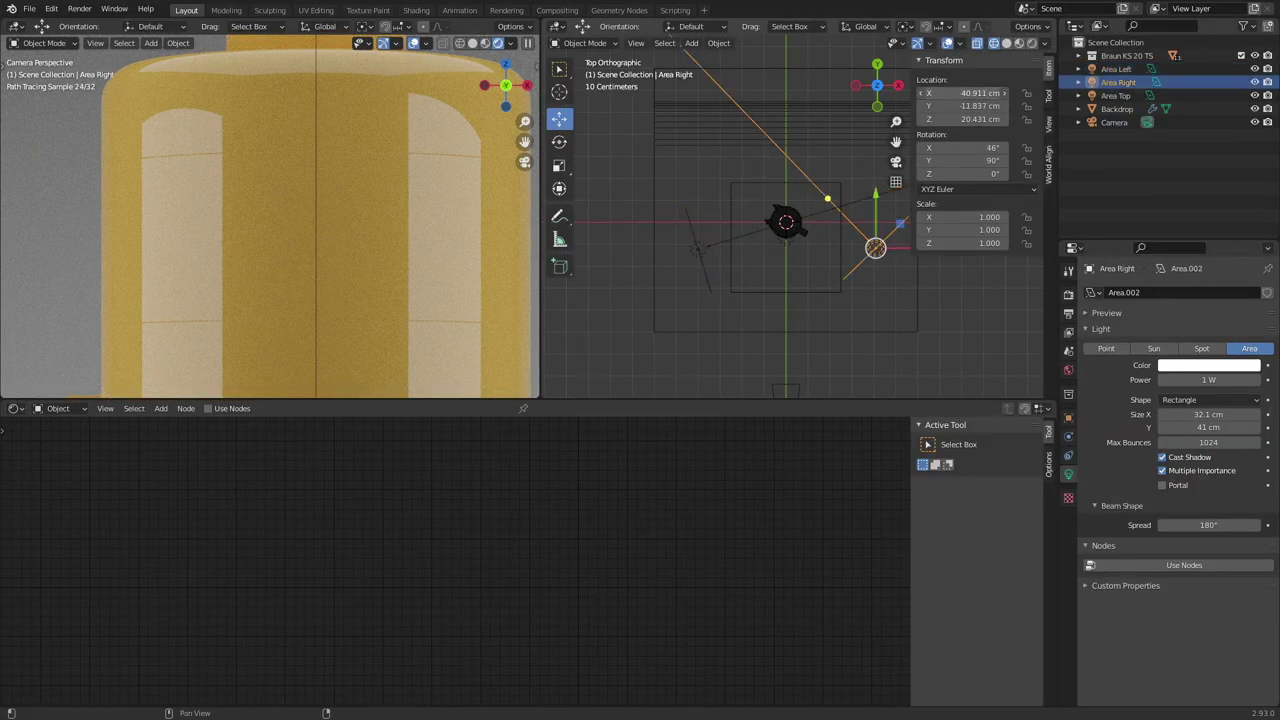
{"action": "left_click", "coordinate": [985, 92]}
{"action": "type", "text": "40"}
{"action": "key", "text": "Return"}
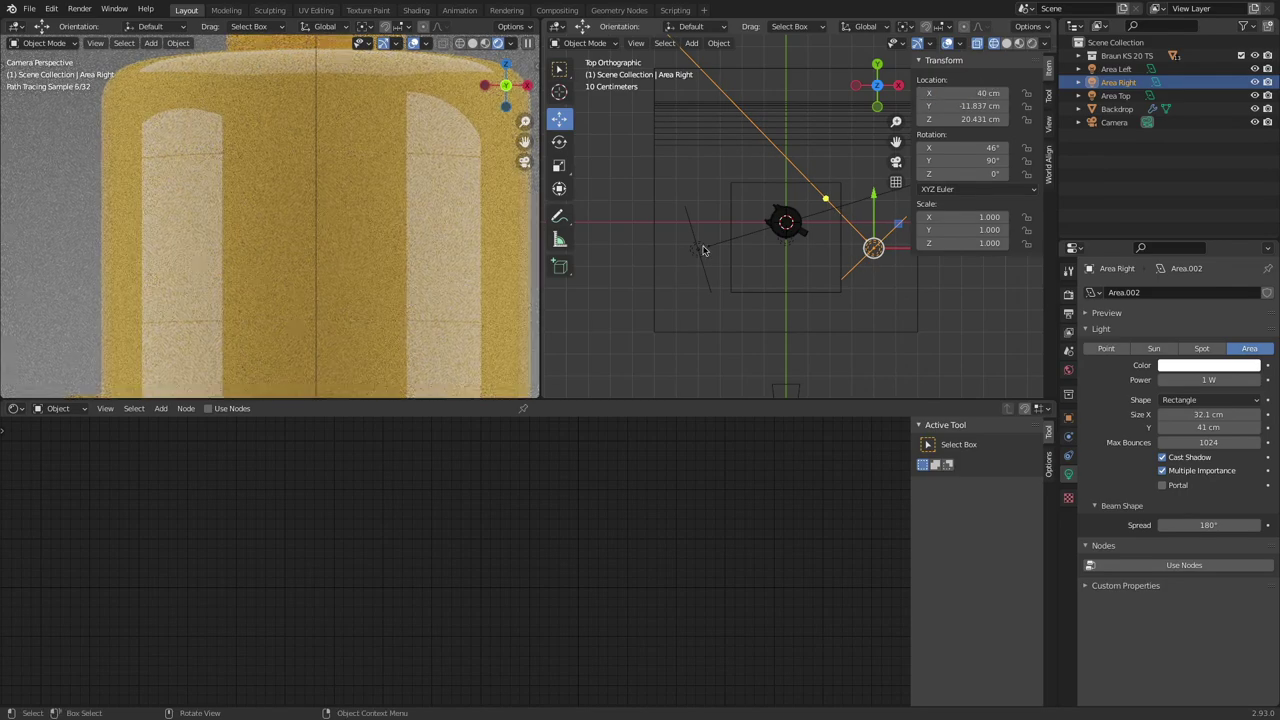
Step: Set the Y location of both Area Left and Area Right to -12 cm
{"action": "left_click", "coordinate": [697, 249]}
{"action": "left_click", "coordinate": [962, 106]}
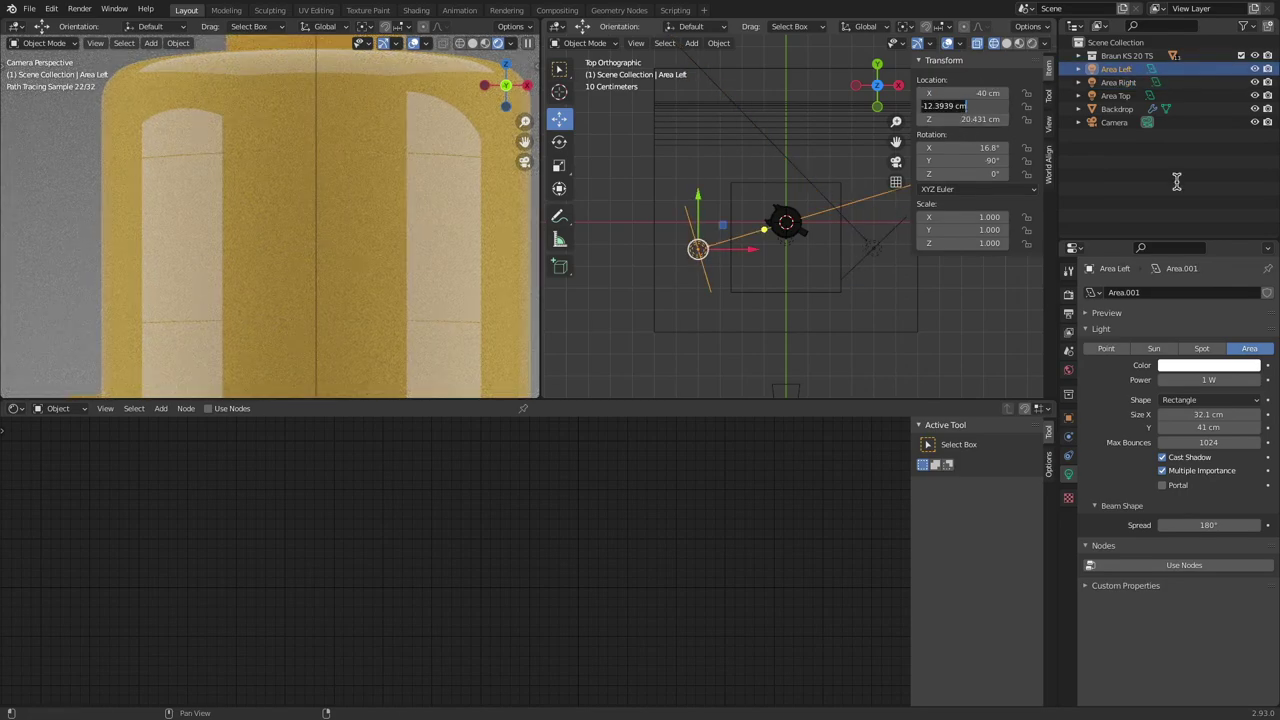
{"action": "type", "text": "-1"}
{"action": "key", "text": "Return"}
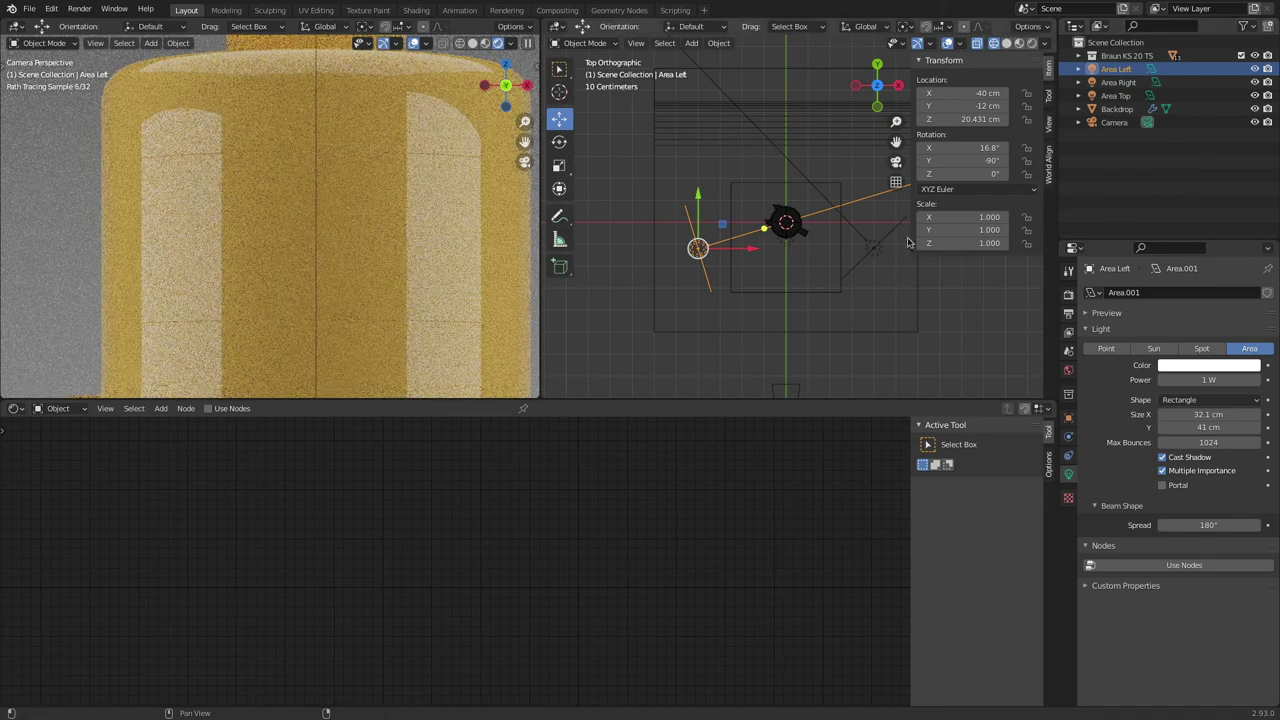
{"action": "left_click", "coordinate": [1118, 82]}
{"action": "left_click", "coordinate": [971, 106]}
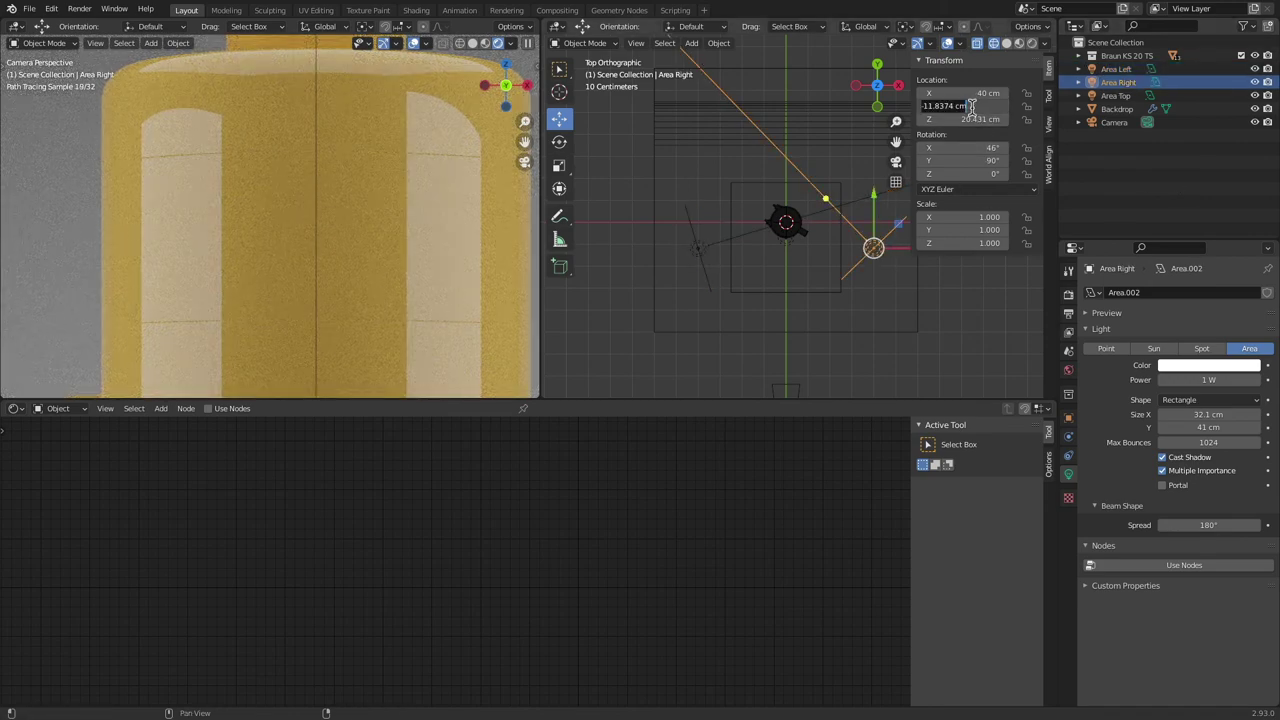
{"action": "type", "text": "-12"}
{"action": "key", "text": "Return"}
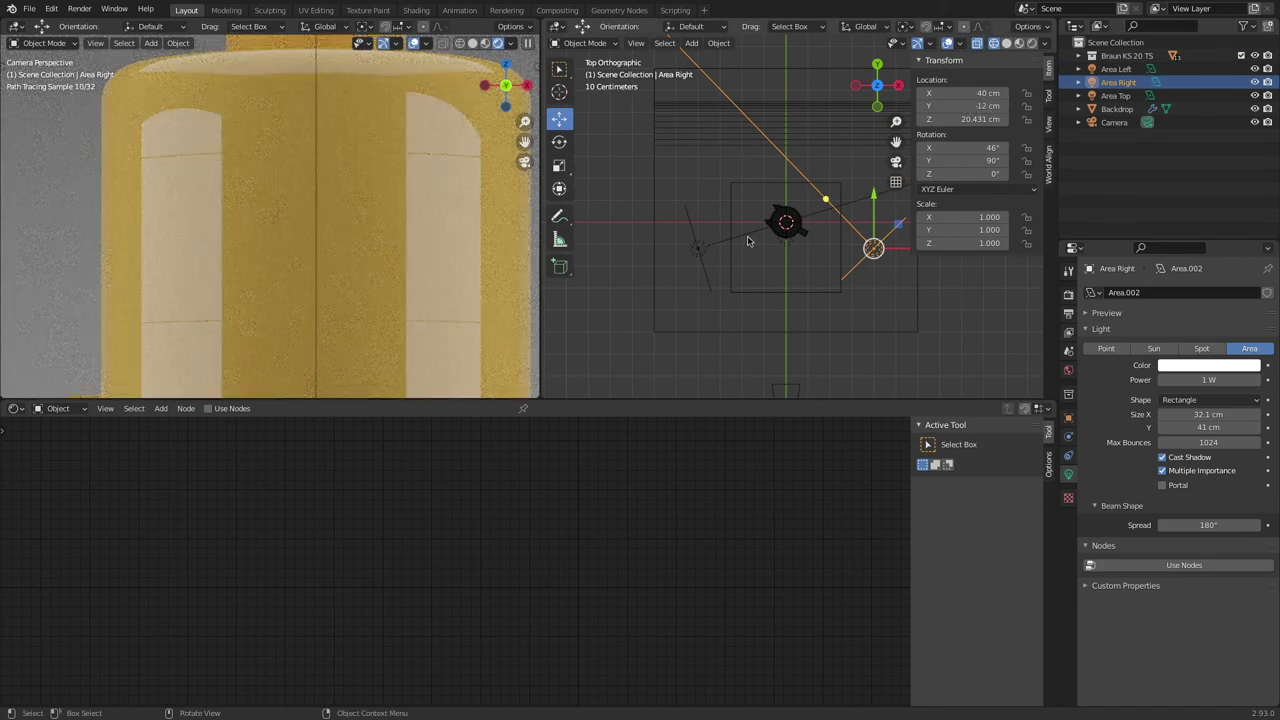
Step: Rotate Area Right to 17.3°, then move Area Left and tilt it to 26.5°
{"action": "key", "text": "r"}
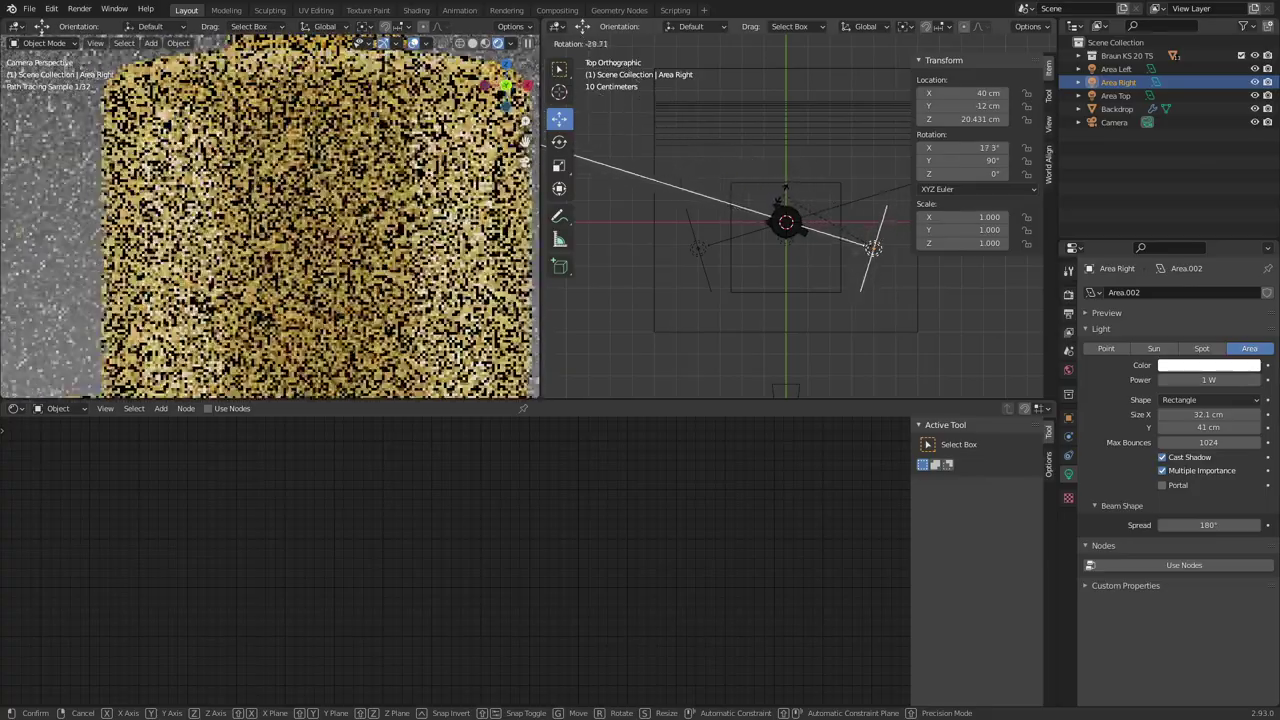
{"action": "key", "text": "Return"}
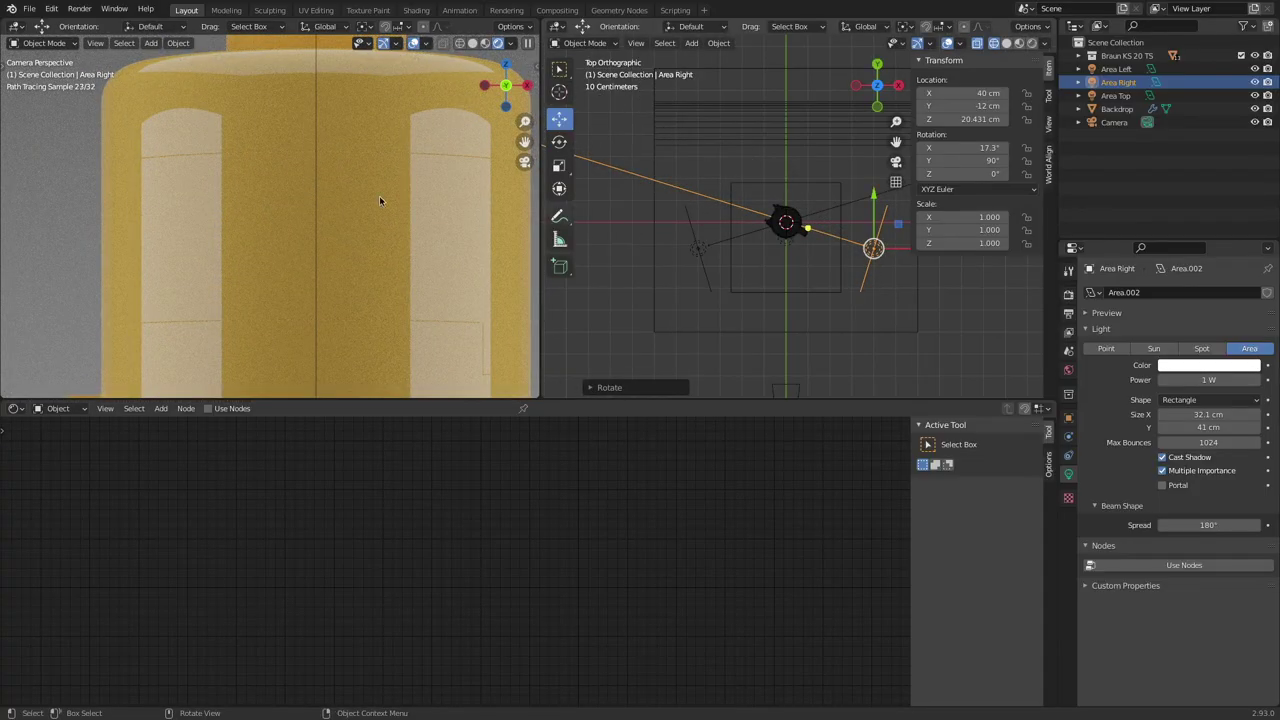
{"action": "left_click", "coordinate": [699, 251]}
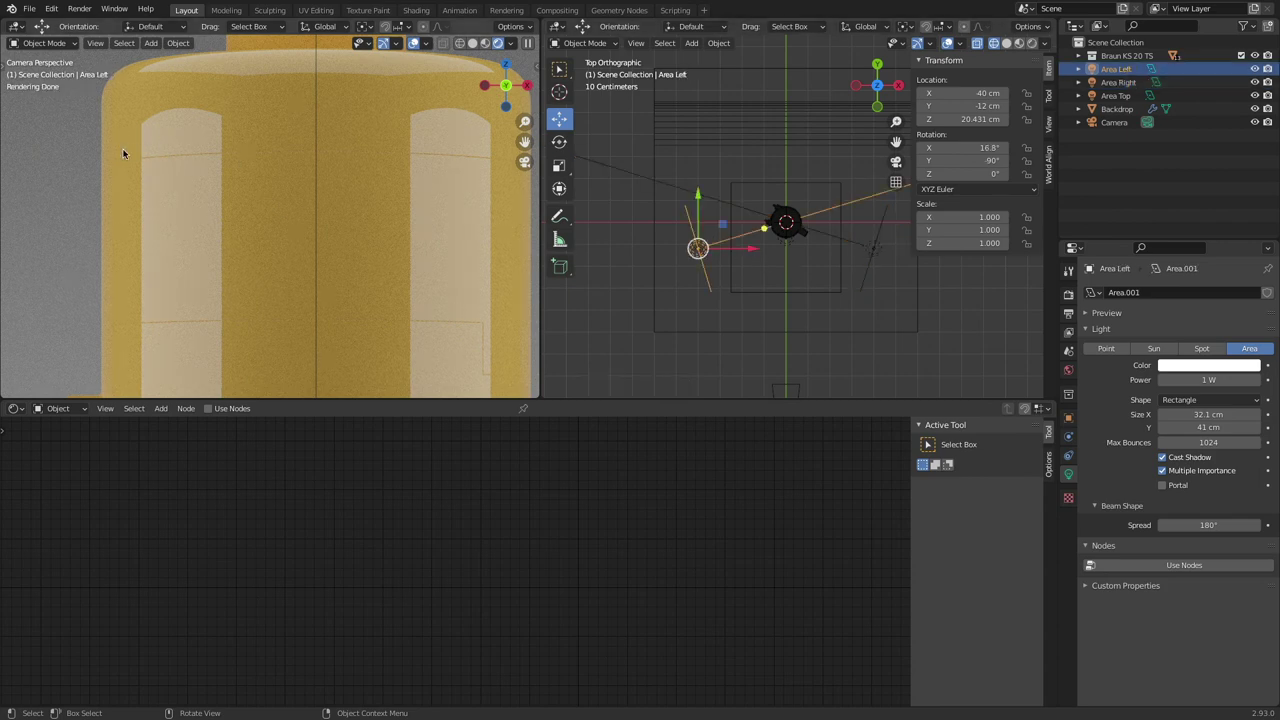
{"action": "key", "text": "g"}
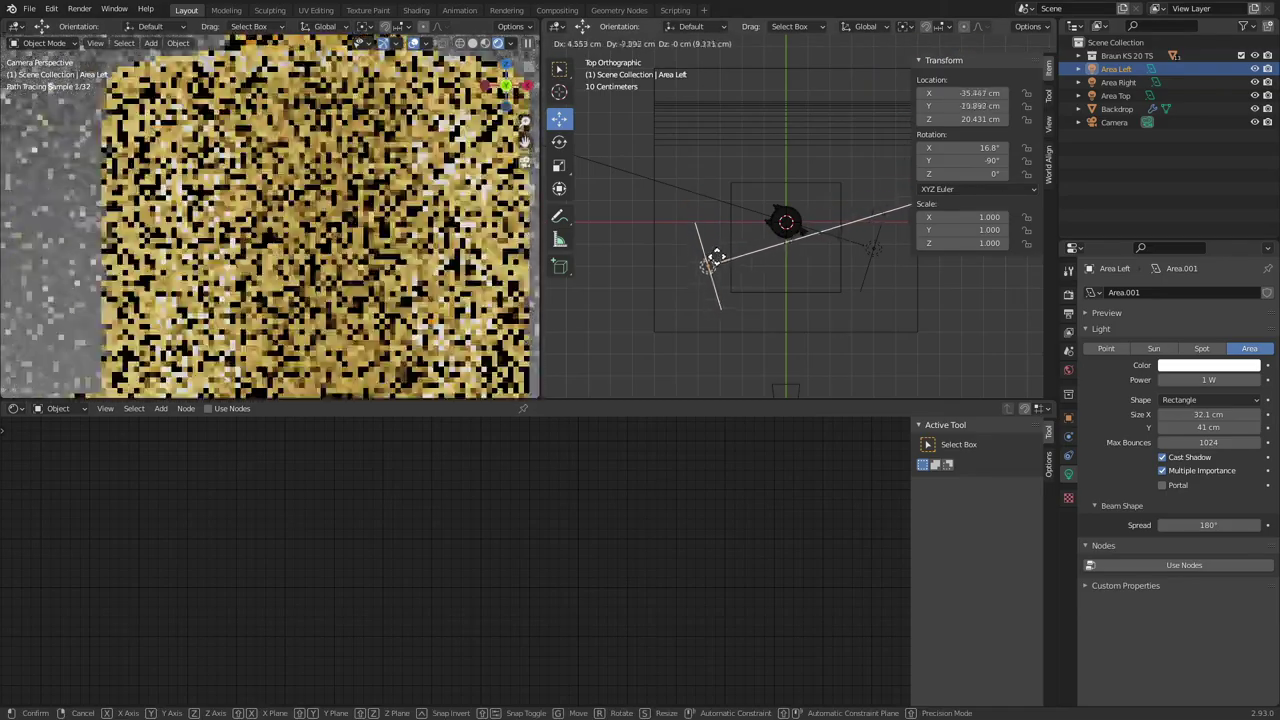
{"action": "left_click", "coordinate": [710, 250]}
{"action": "key", "text": "r"}
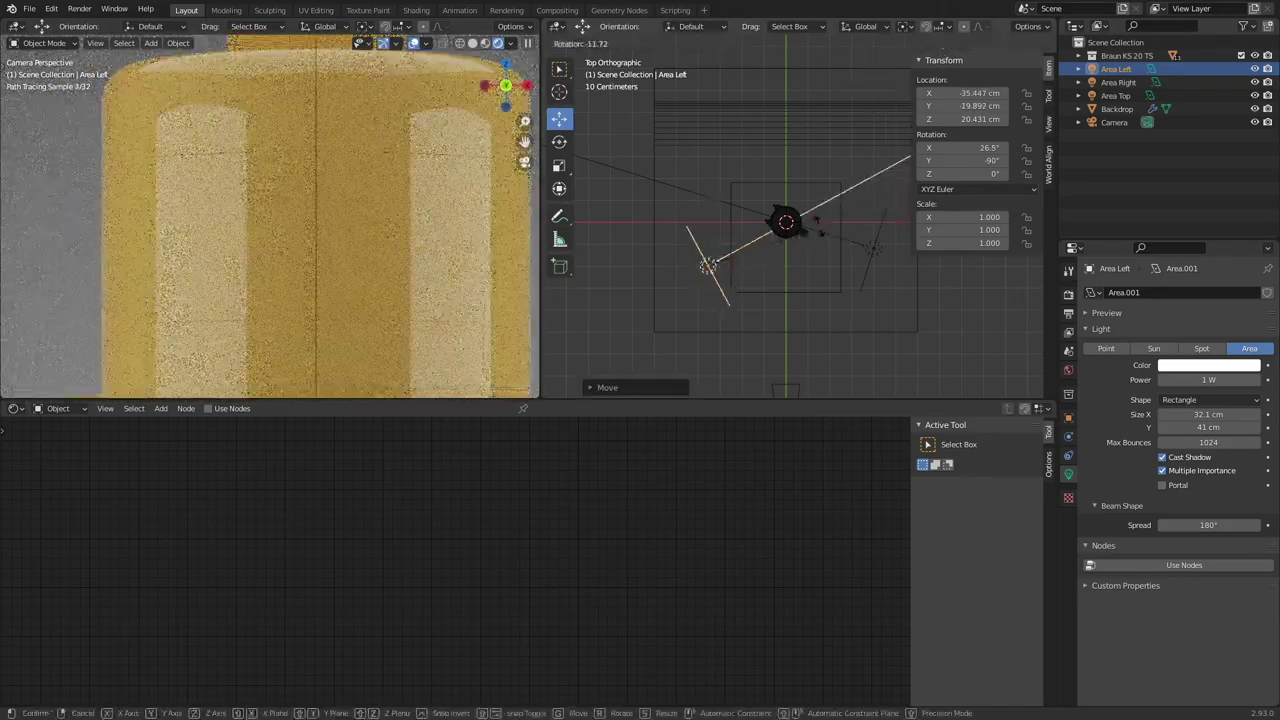
{"action": "left_click", "coordinate": [708, 265]}
Step: Move Area Right and re-angle it toward the coffee maker at about 30°
{"action": "left_click", "coordinate": [874, 256]}
{"action": "key", "text": "g"}
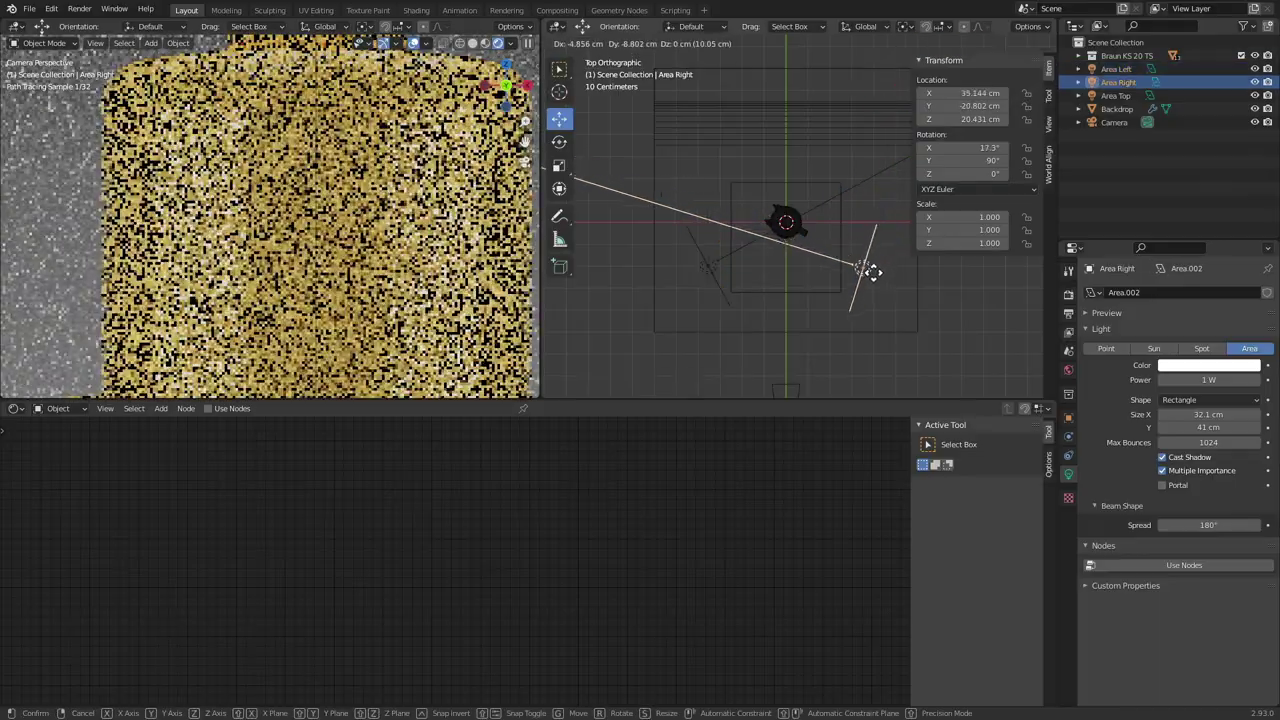
{"action": "left_click", "coordinate": [861, 267]}
{"action": "key", "text": "r"}
{"action": "left_click", "coordinate": [862, 266]}
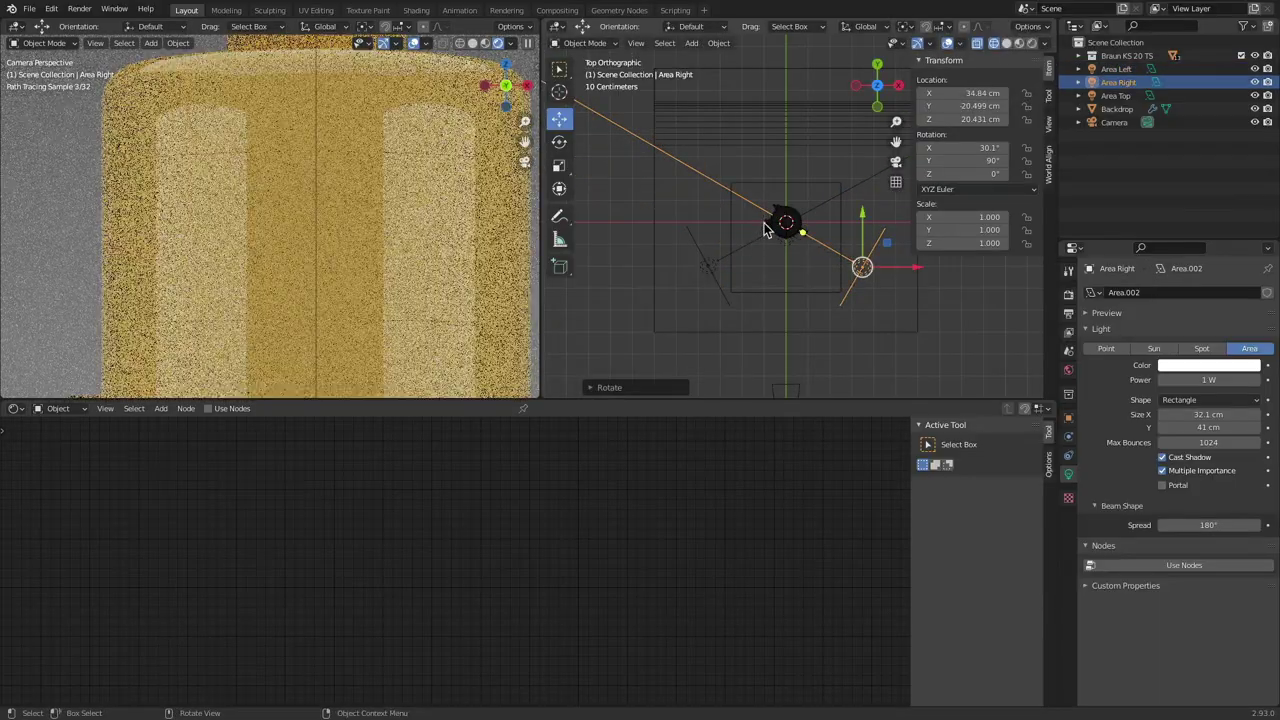
{"action": "scroll", "coordinate": [376, 195], "scroll_direction": "down", "scroll_amount": 3}
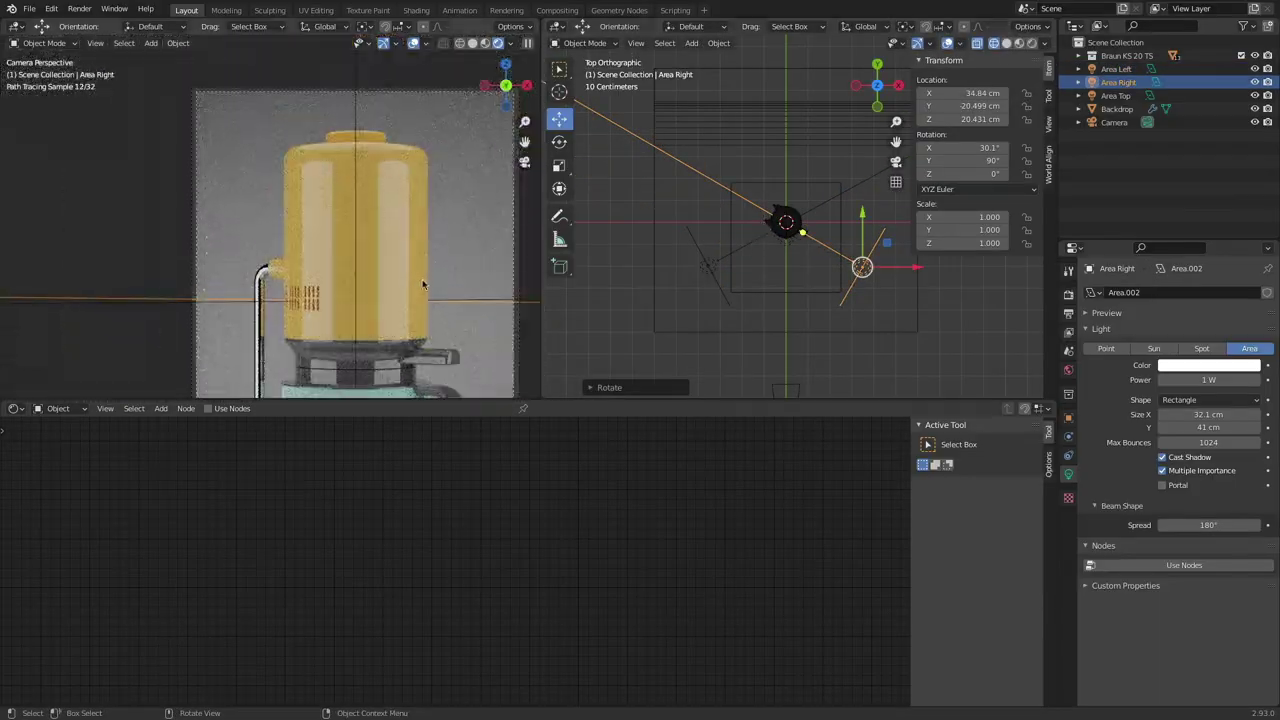
Step: Compare with the reference photo, then lower Area Left slightly in front view
{"action": "middle_click_drag", "start_coordinate": [423, 285], "coordinate": [404, 251], "text": "shift"}
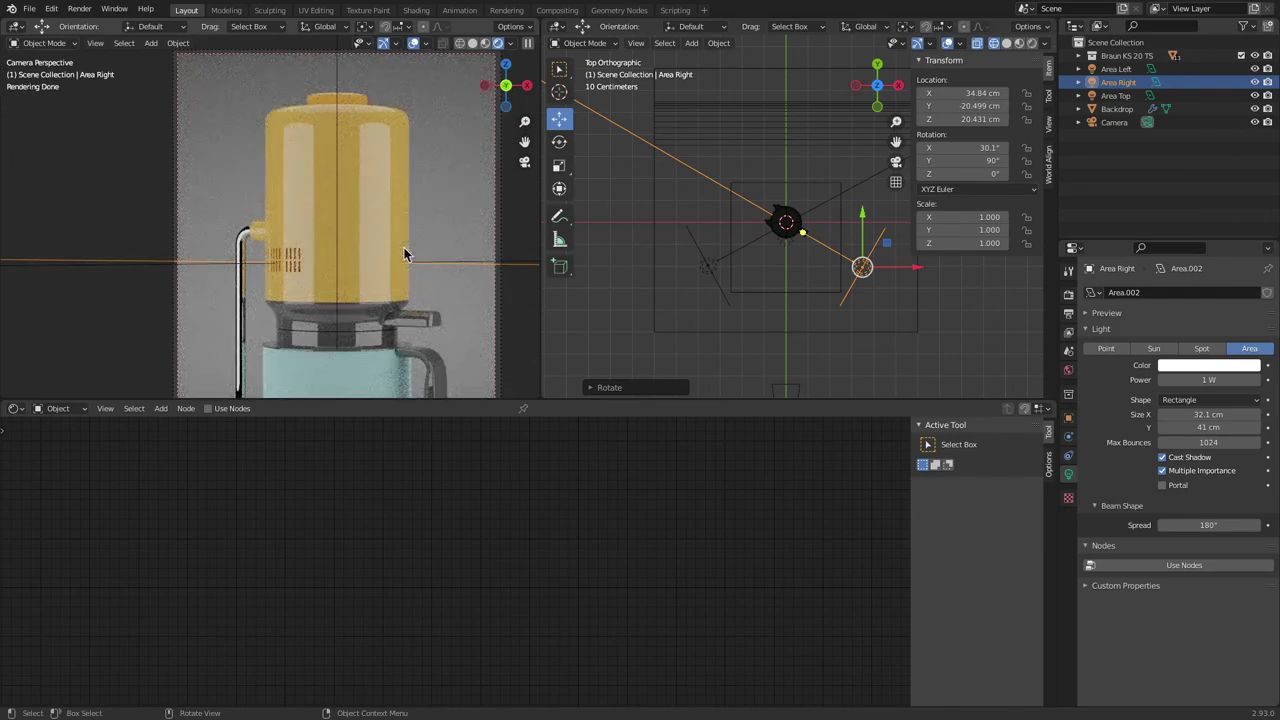
{"action": "key", "text": "super+Tab"}
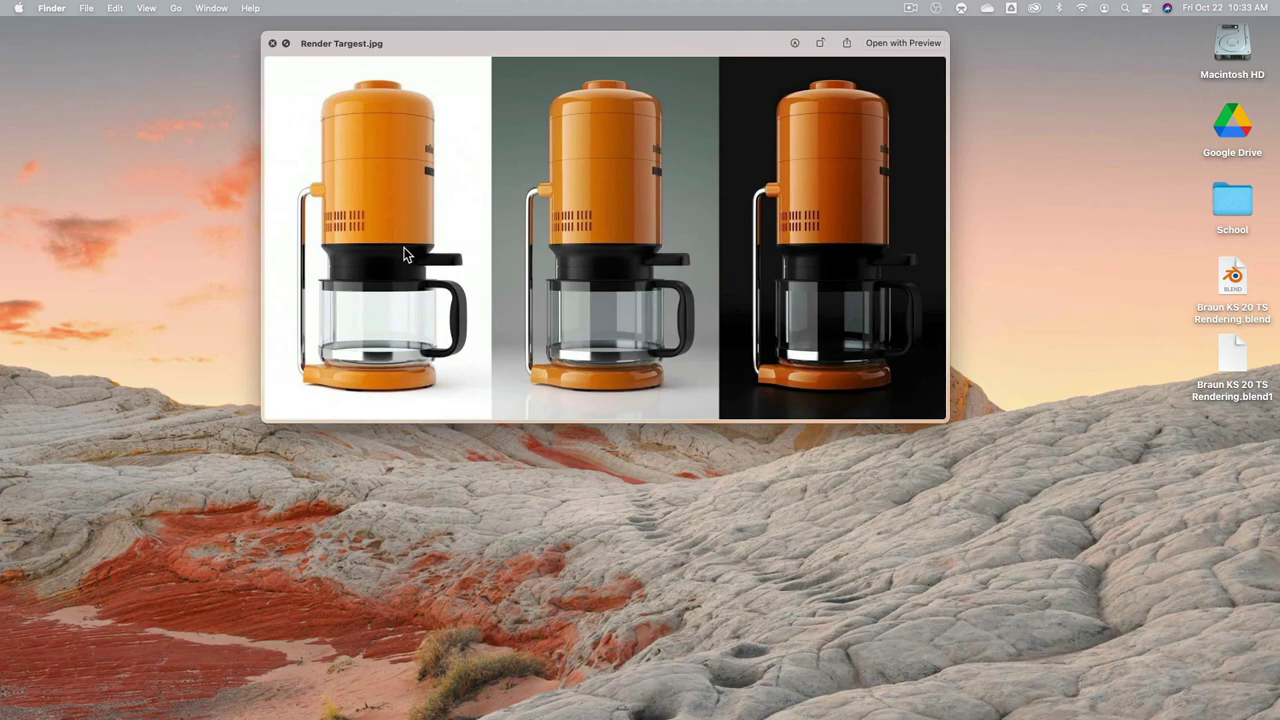
{"action": "key", "text": "super+Tab"}
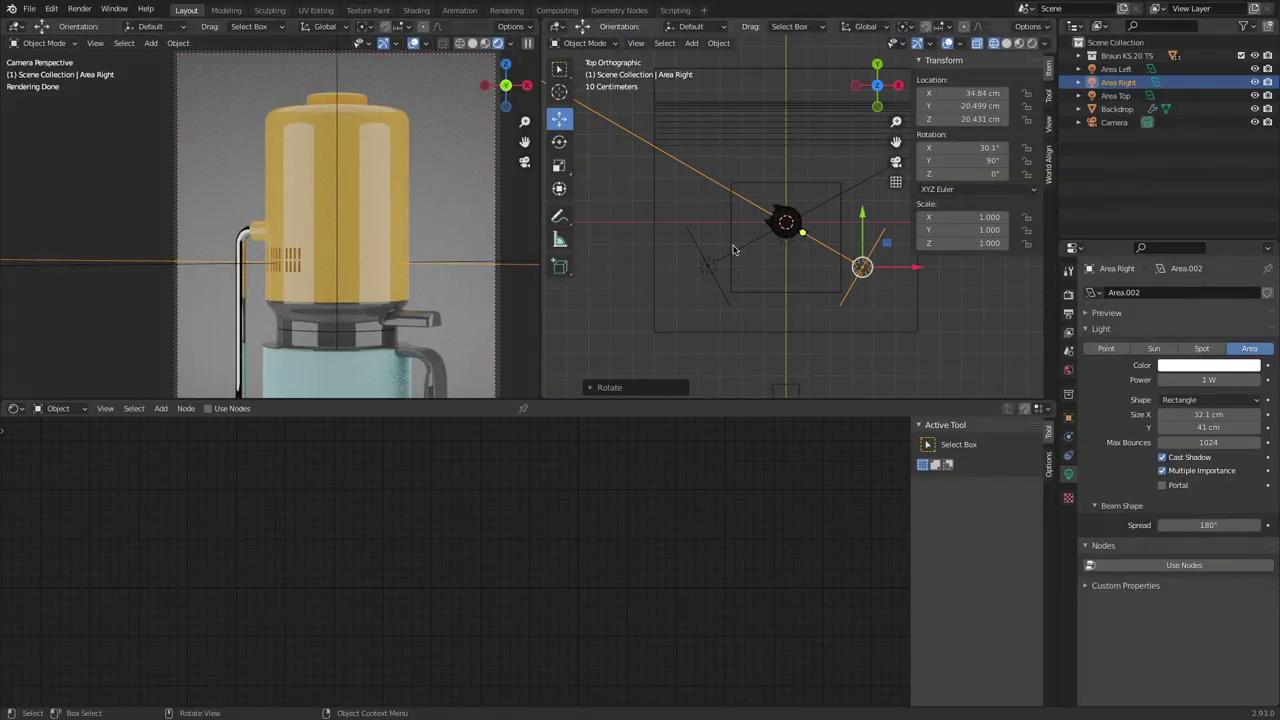
{"action": "key", "text": "KP_1"}
{"action": "left_click", "coordinate": [736, 224]}
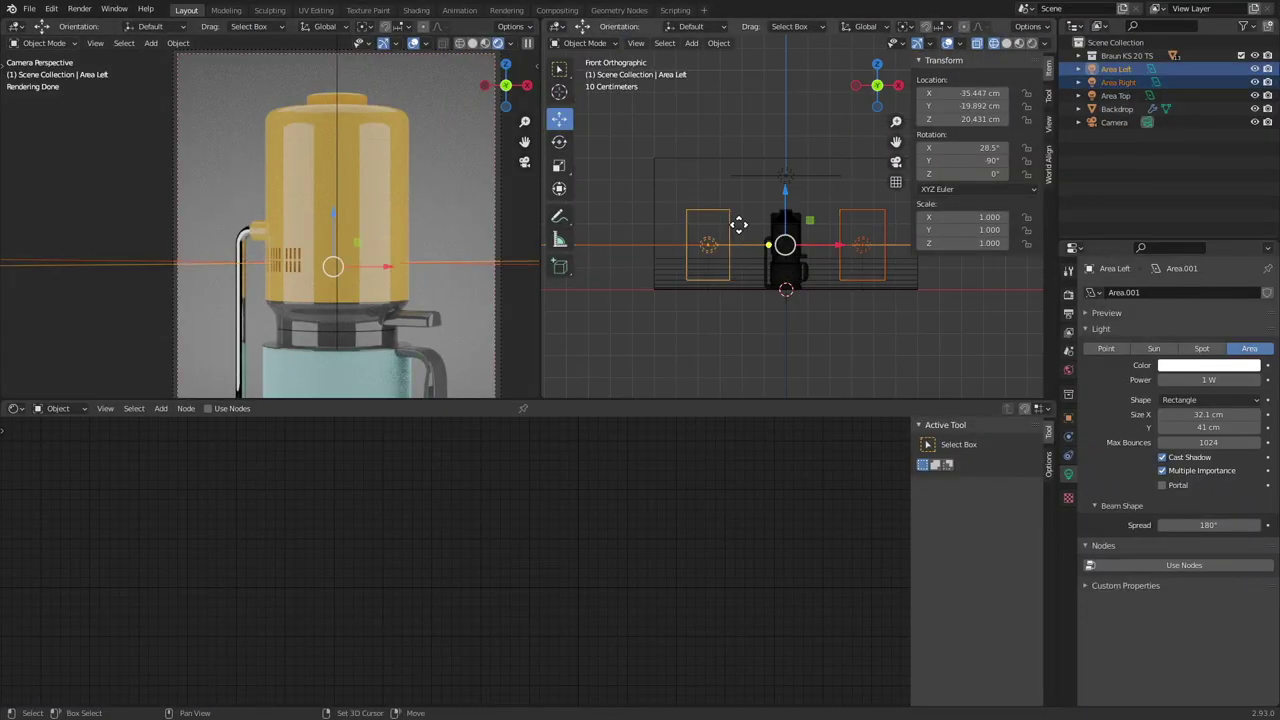
{"action": "left_click_drag", "start_coordinate": [799, 177], "coordinate": [803, 177]}
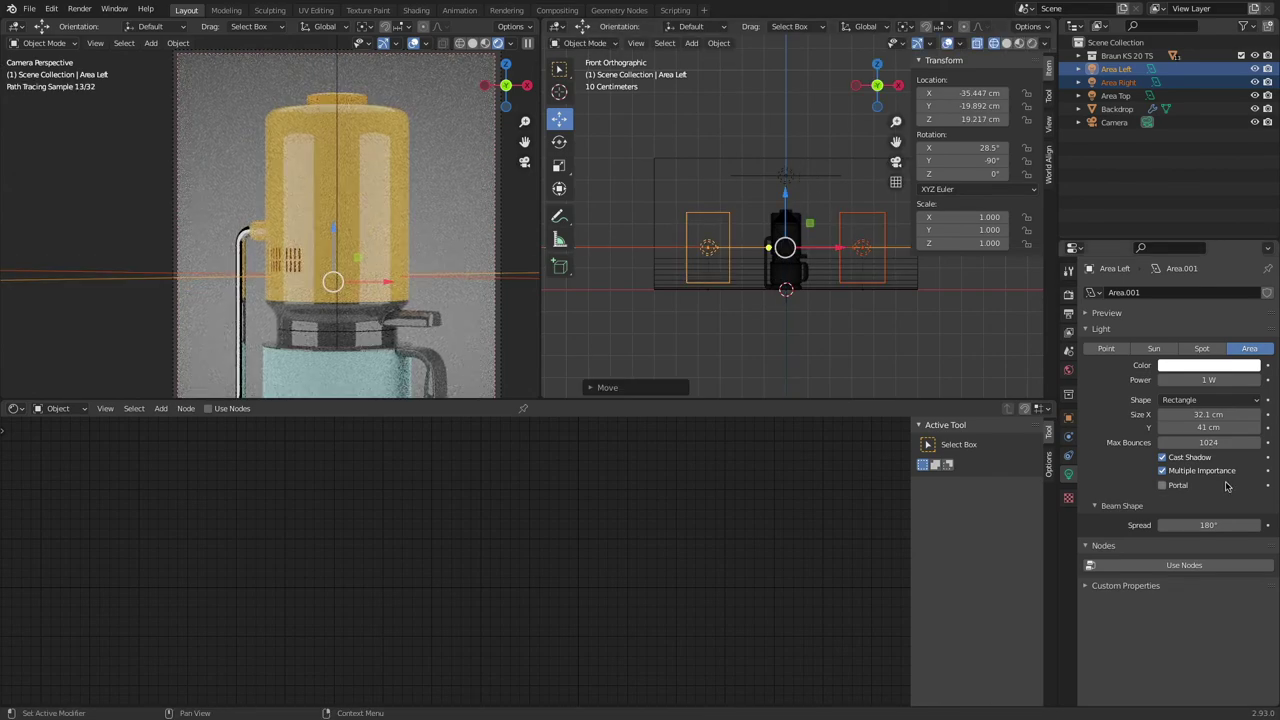
Step: Narrow Area Left's Size X to 35.1 cm and nudge it slightly lower
{"action": "left_click_drag", "start_coordinate": [1200, 428], "coordinate": [1176, 414]}
{"action": "key", "text": "ctrl+z"}
{"action": "left_click", "coordinate": [1208, 414]}
{"action": "type", "text": "83.1"}
{"action": "key", "text": "Return"}
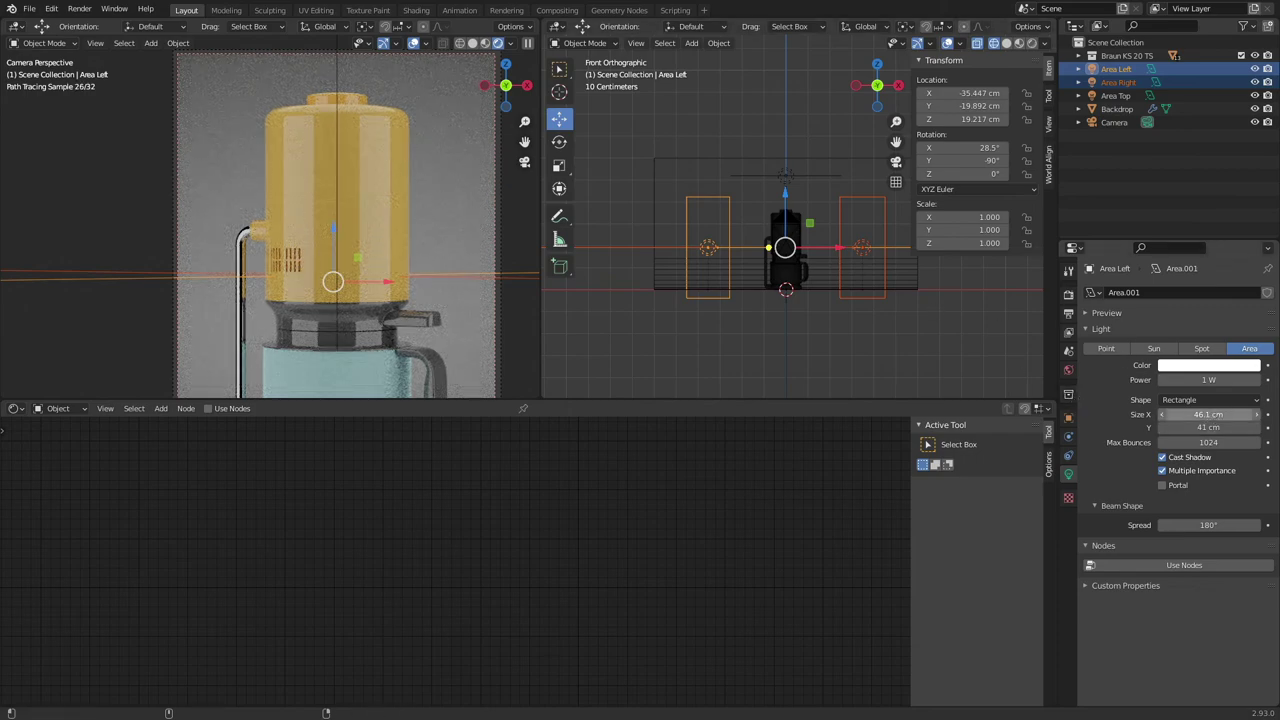
{"action": "left_click_drag", "start_coordinate": [1176, 414], "coordinate": [1144, 414]}
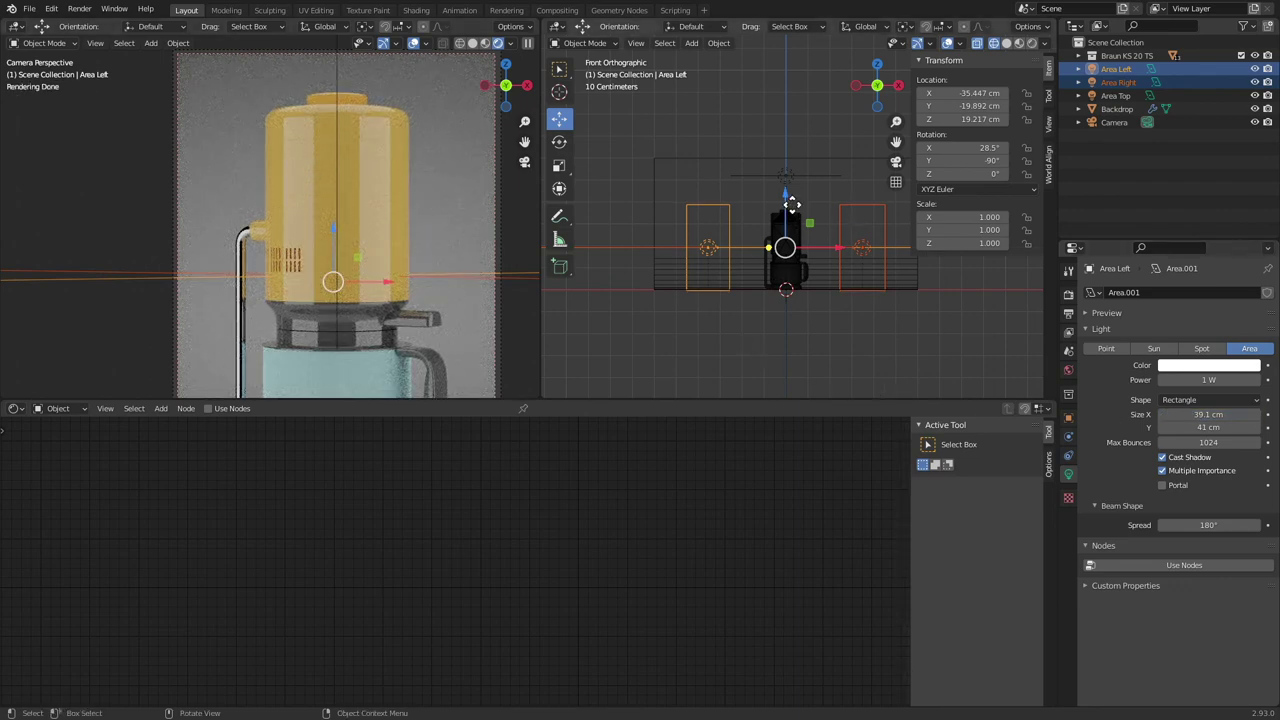
{"action": "left_click_drag", "start_coordinate": [790, 201], "coordinate": [787, 198]}
{"action": "left_click_drag", "start_coordinate": [1208, 414], "coordinate": [1190, 414]}
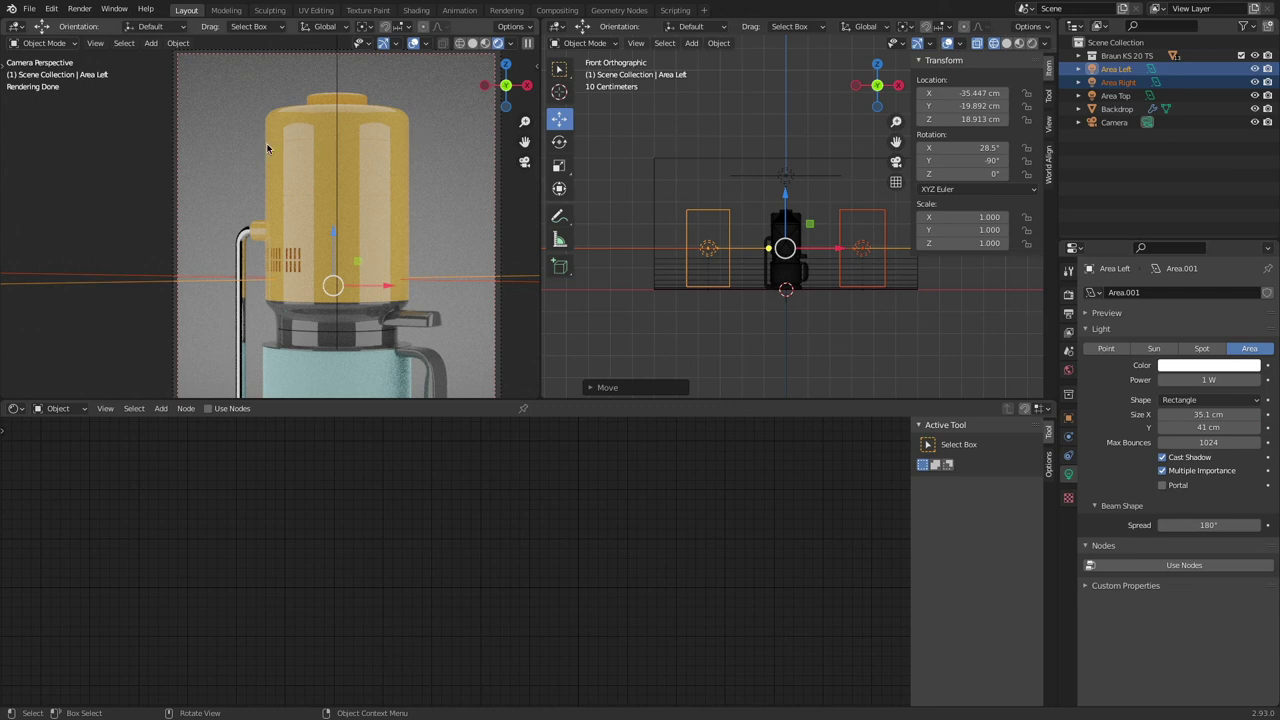
{"action": "key", "text": "KP_7"}
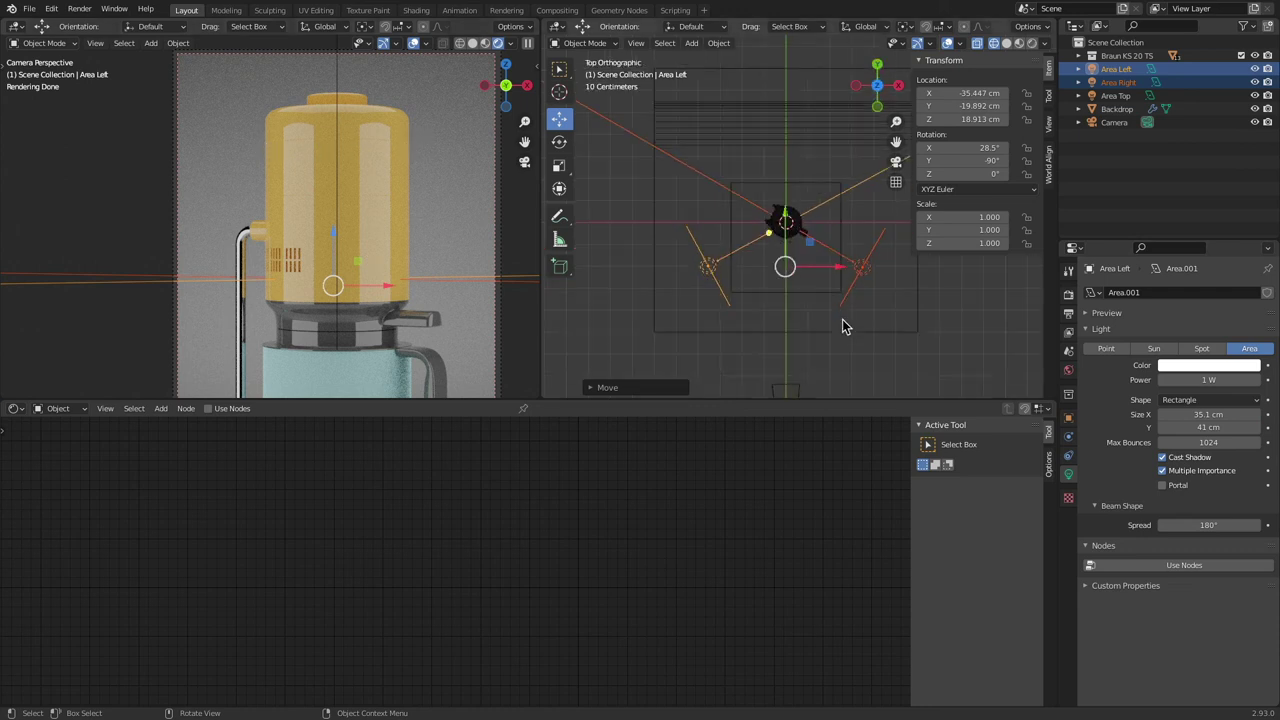
Step: Duplicate Area Left, move the copy further back and rotate it
{"action": "left_click", "coordinate": [708, 266]}
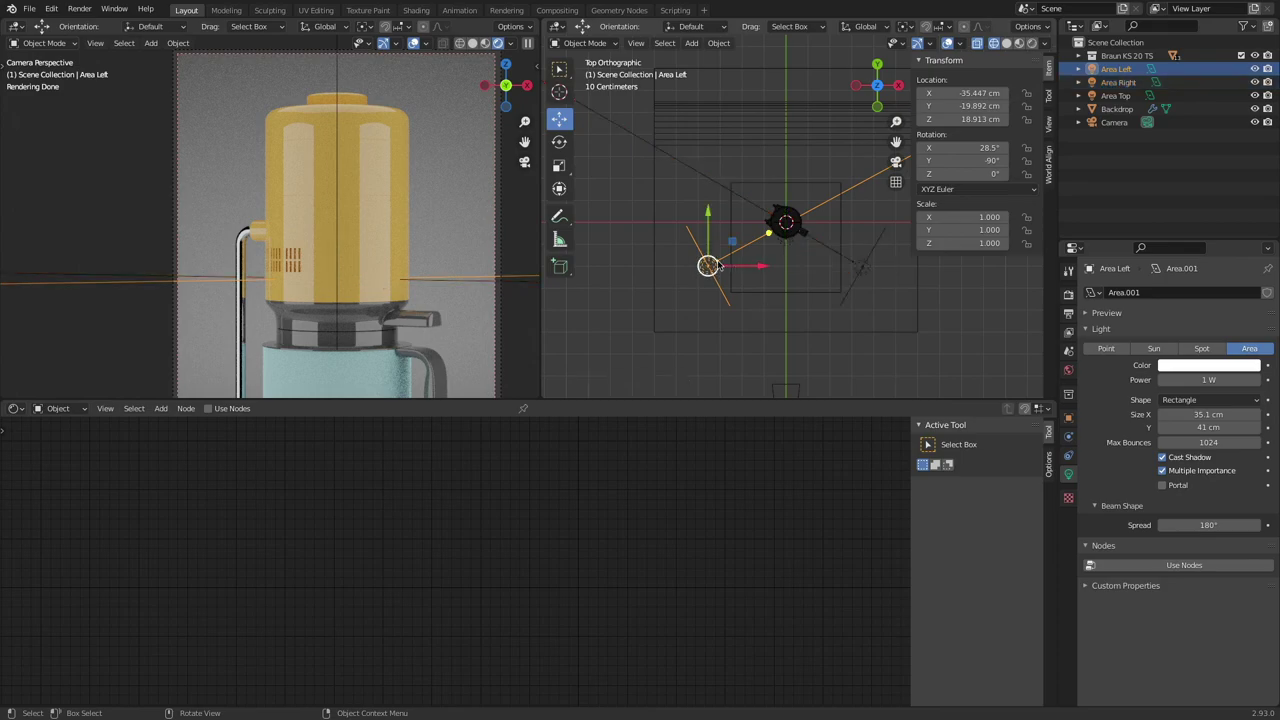
{"action": "key", "text": "shift+d"}
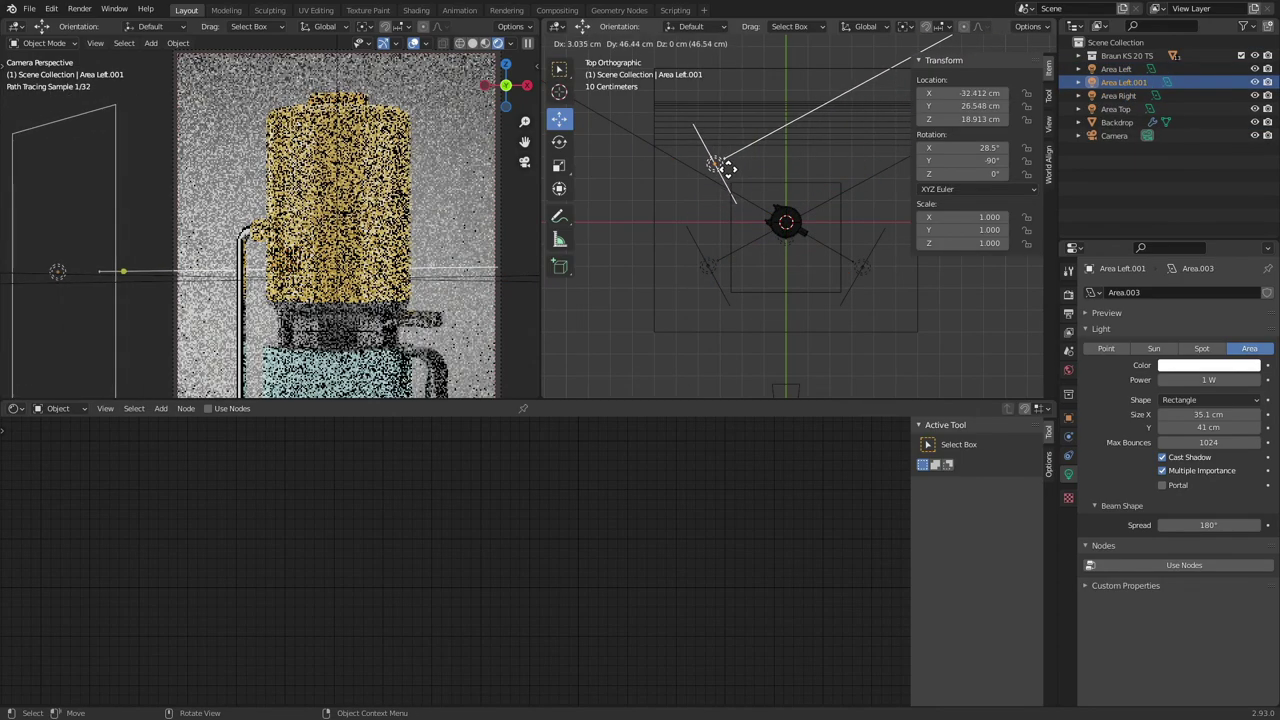
{"action": "left_click", "coordinate": [718, 166]}
{"action": "key", "text": "r"}
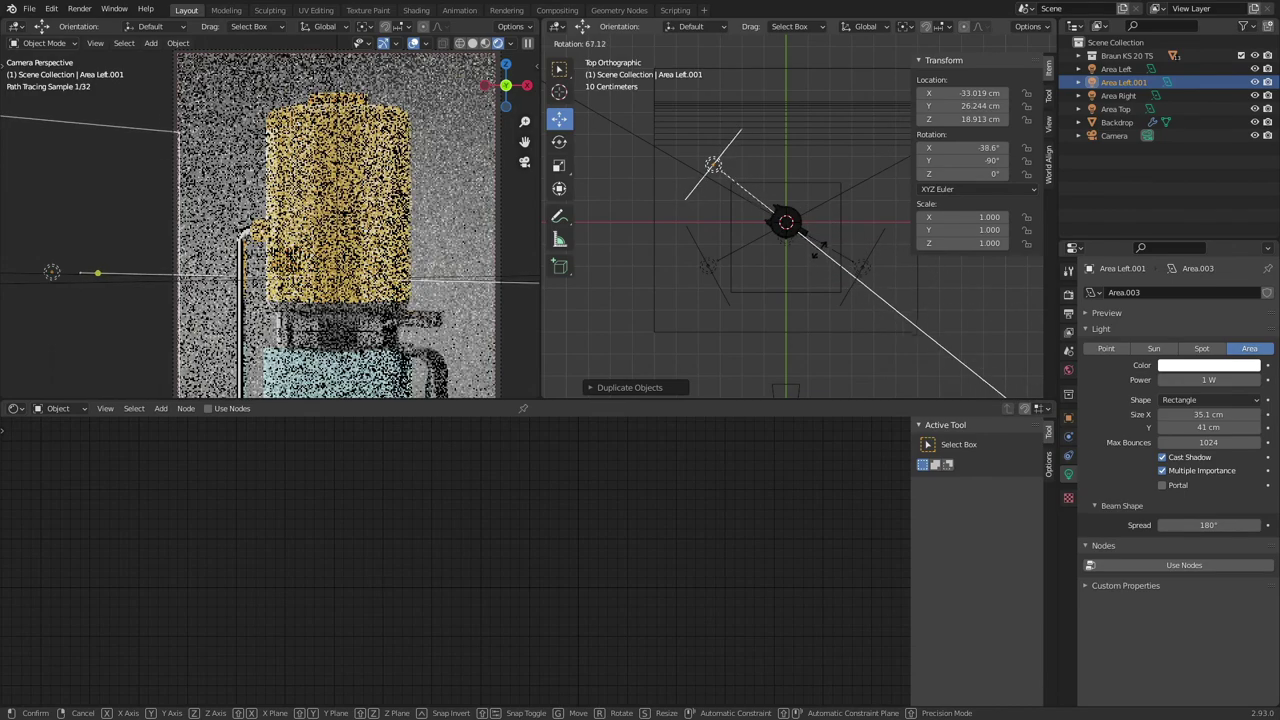
{"action": "left_click", "coordinate": [823, 250]}
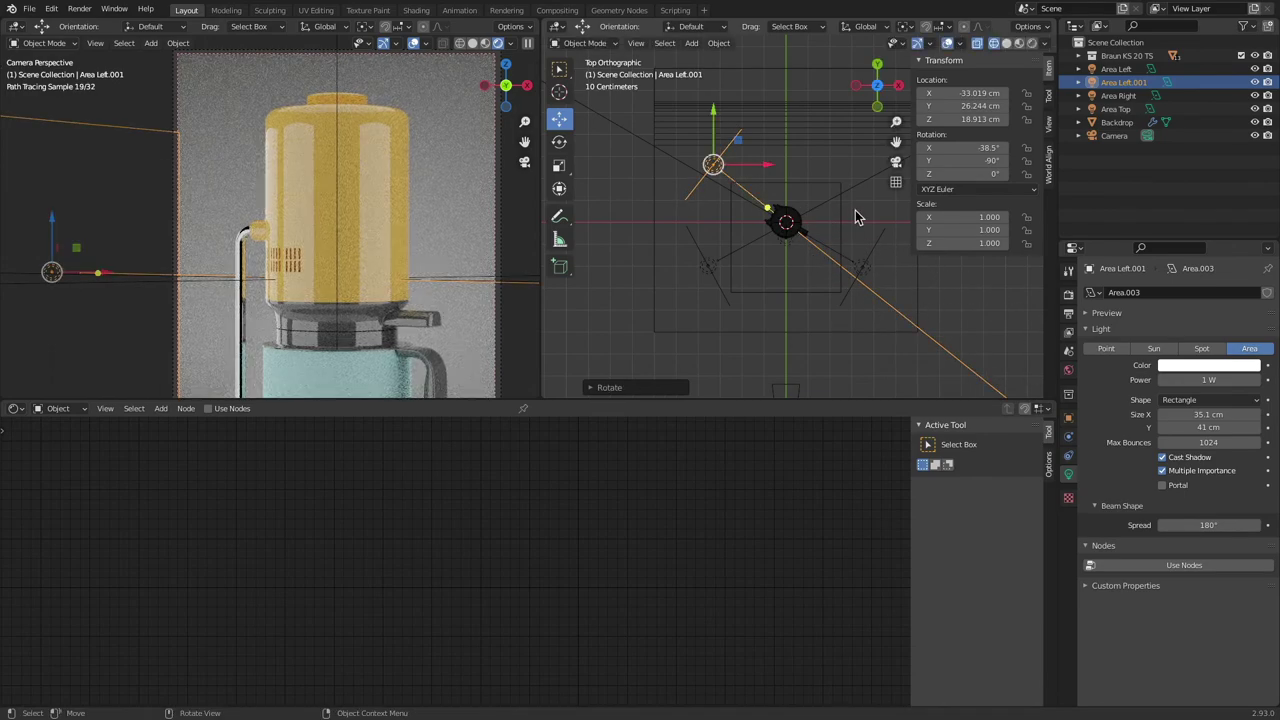
Step: Rename the duplicate light from Area Left.001 to 'Area Left Back'
{"action": "double_click", "coordinate": [1126, 82]}
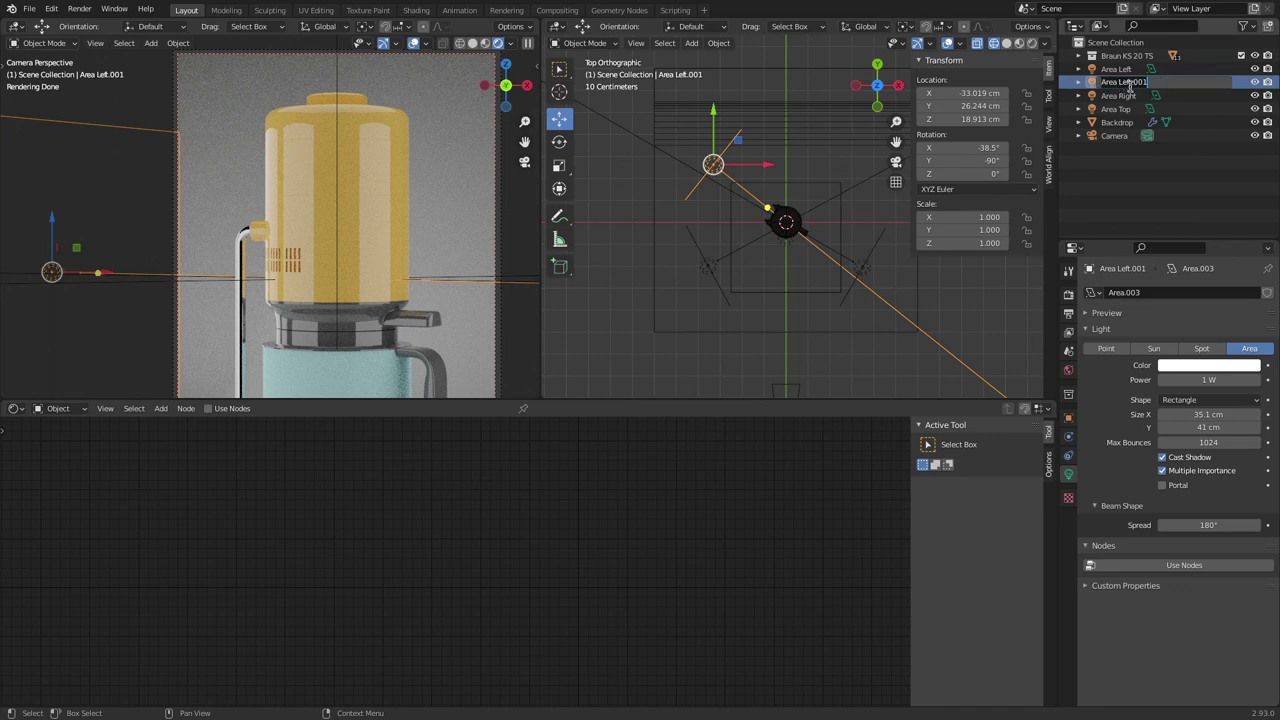
{"action": "key", "text": "Escape"}
{"action": "key", "text": "BackSpace"}
{"action": "key", "text": "BackSpace"}
{"action": "key", "text": "BackSpace"}
{"action": "key", "text": "BackSpace"}
{"action": "type", "text": "Ba"}
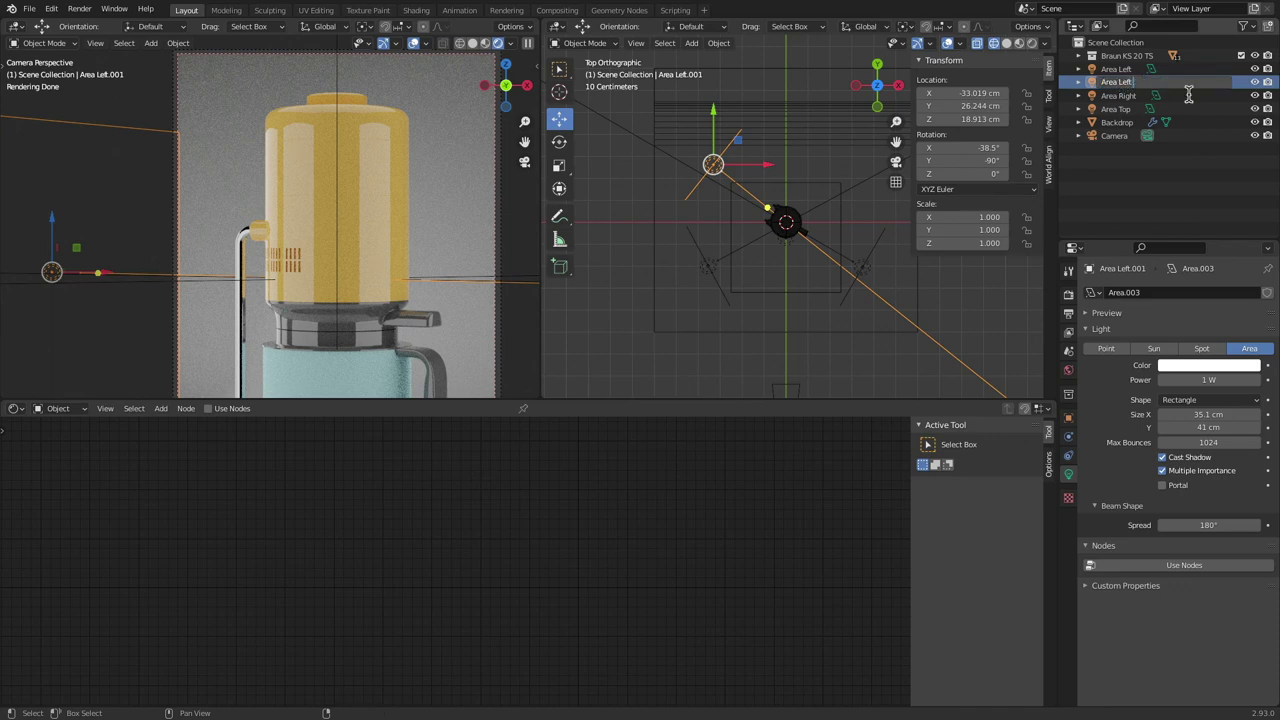
{"action": "type", "text": "ck"}
{"action": "key", "text": "Return"}
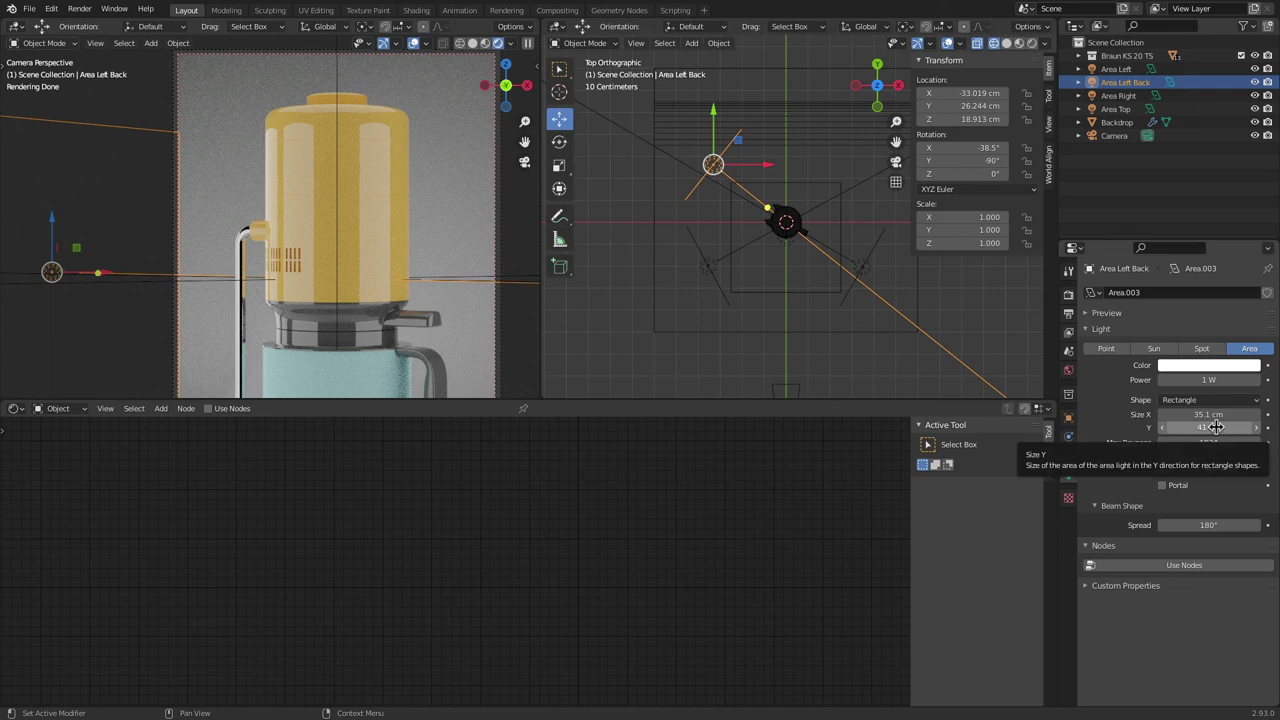
Step: Use Local orientation, shrink the light to a 10 cm strip, and move it closer
{"action": "left_click", "coordinate": [866, 26]}
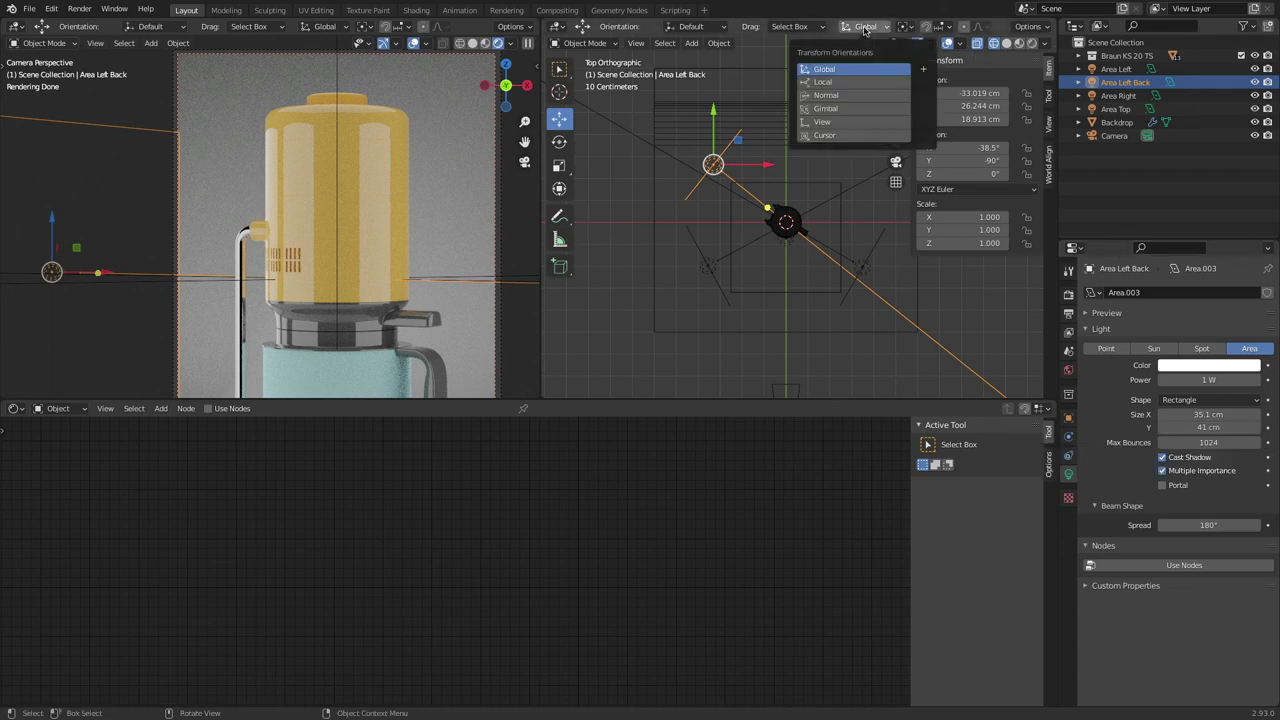
{"action": "left_click", "coordinate": [866, 82]}
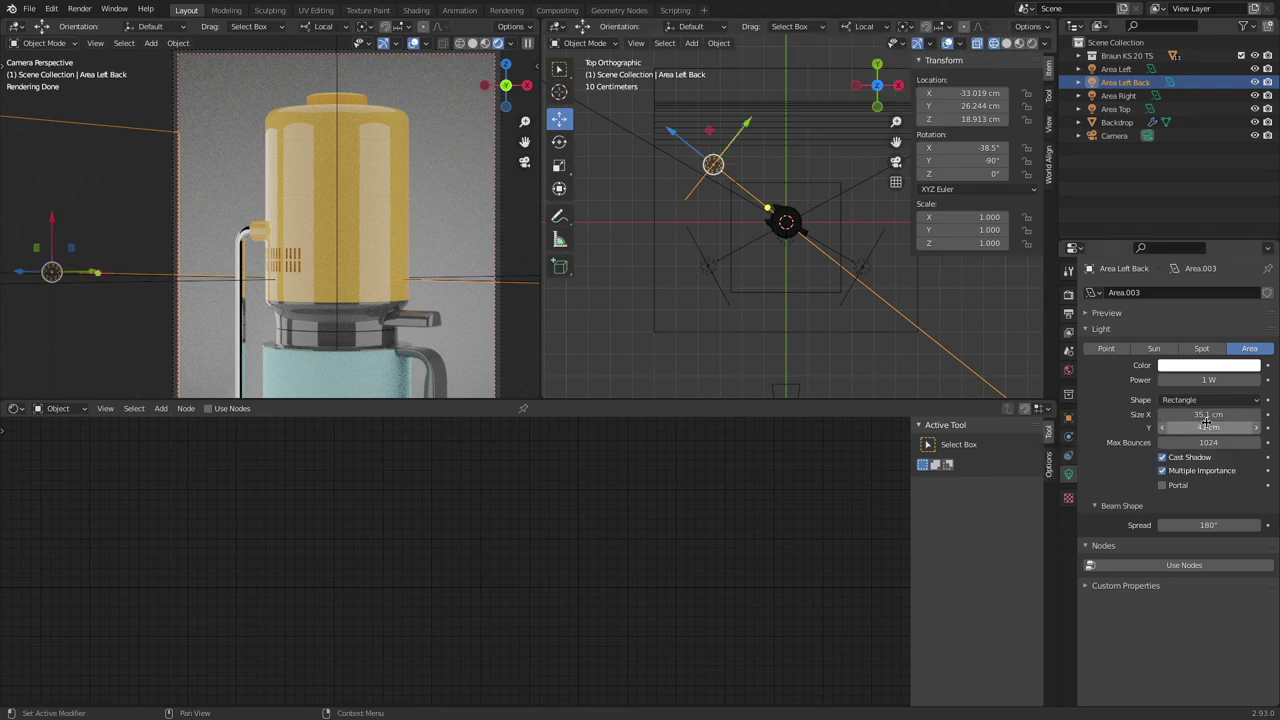
{"action": "left_click_drag", "start_coordinate": [1208, 427], "coordinate": [1158, 427]}
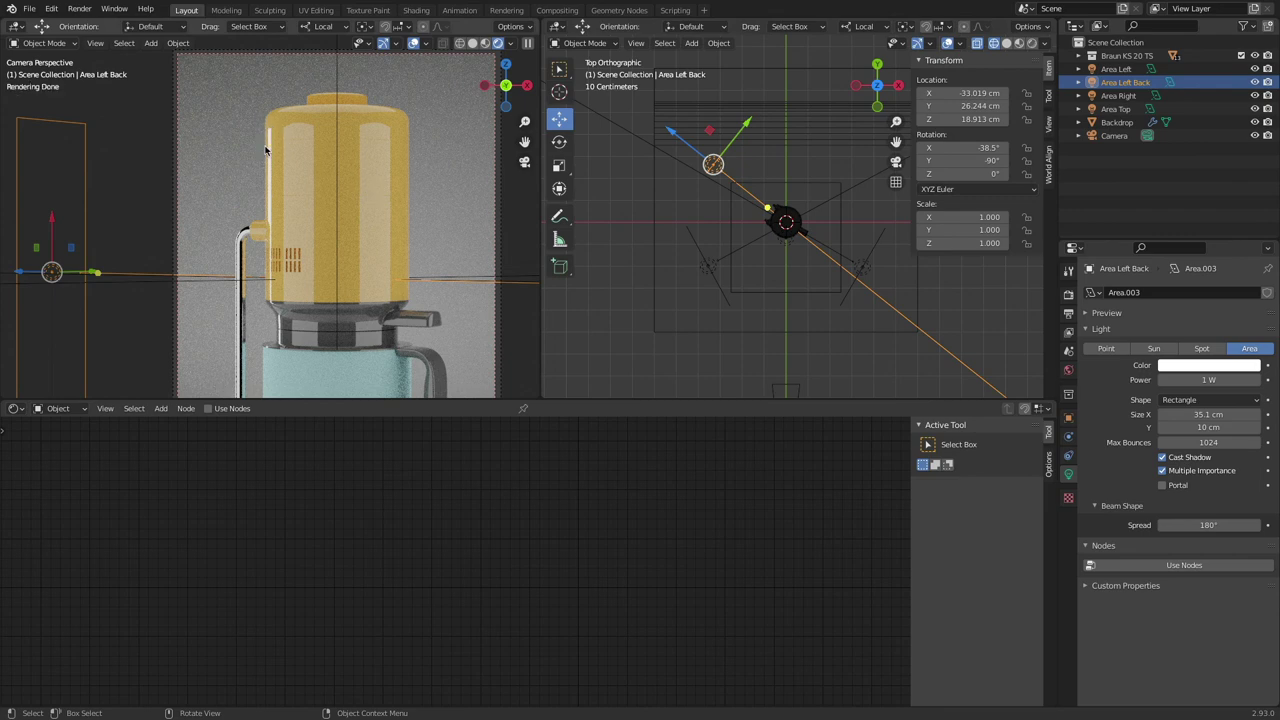
{"action": "scroll", "coordinate": [713, 168], "scroll_direction": "up", "scroll_amount": 2}
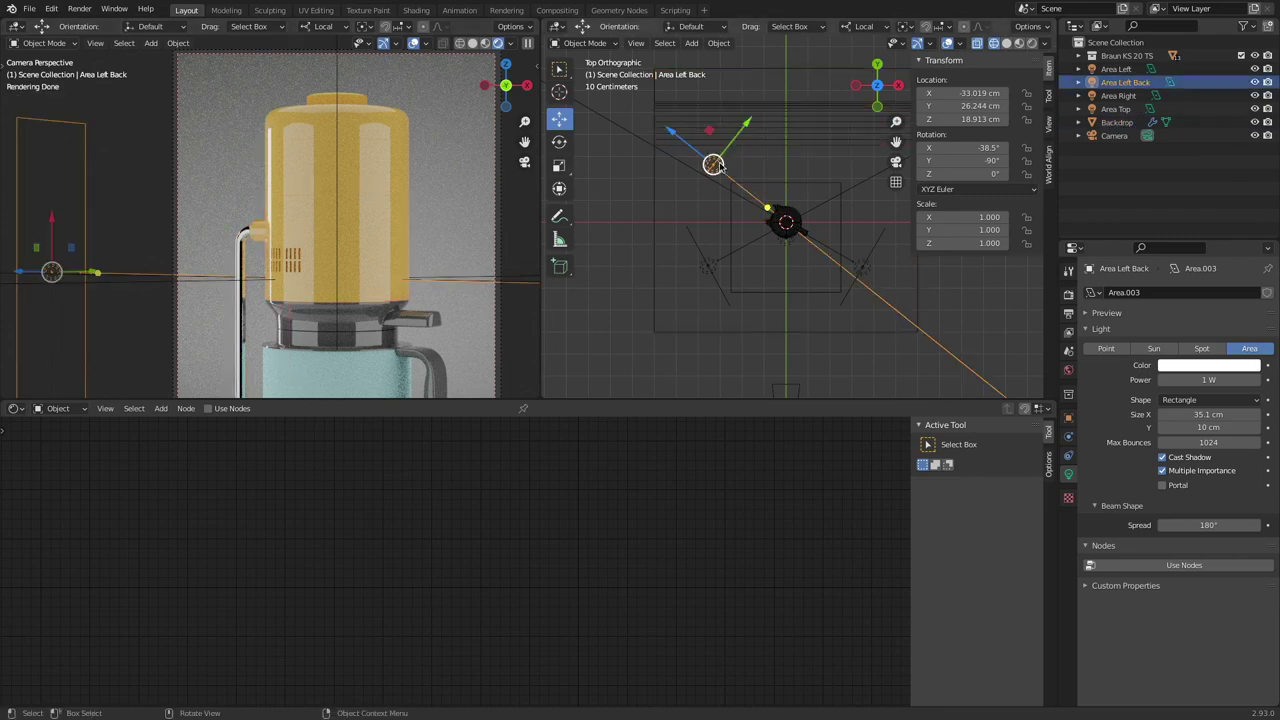
{"action": "left_click_drag", "start_coordinate": [706, 165], "coordinate": [790, 162]}
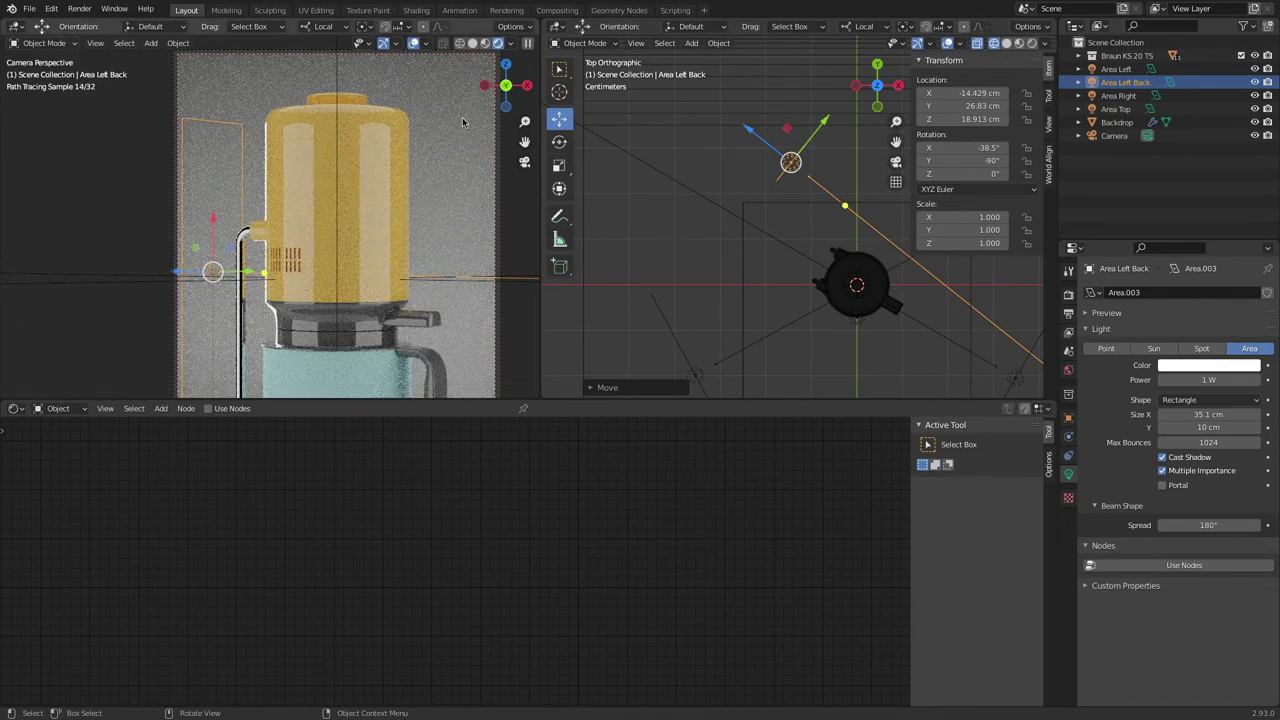
{"action": "key", "text": "r"}
{"action": "left_click", "coordinate": [325, 196]}
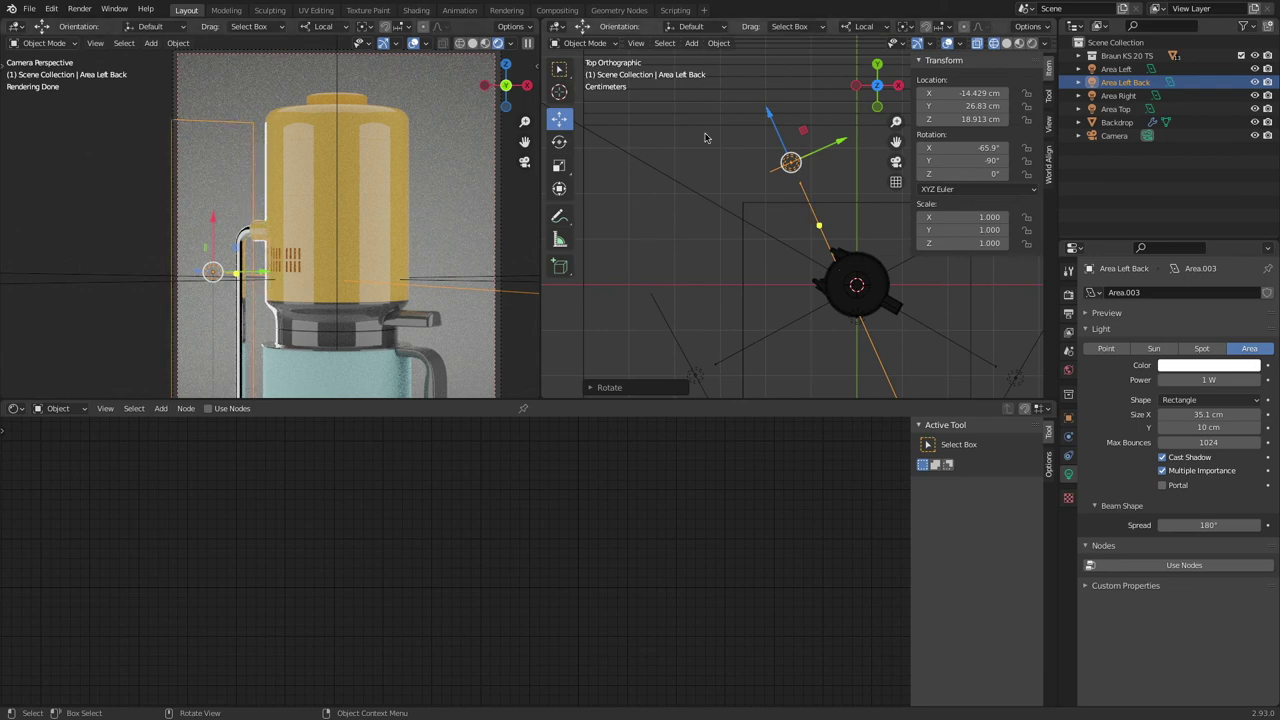
Step: Shift the strip light slightly left and tilt it to about 44.6°
{"action": "key", "text": "g"}
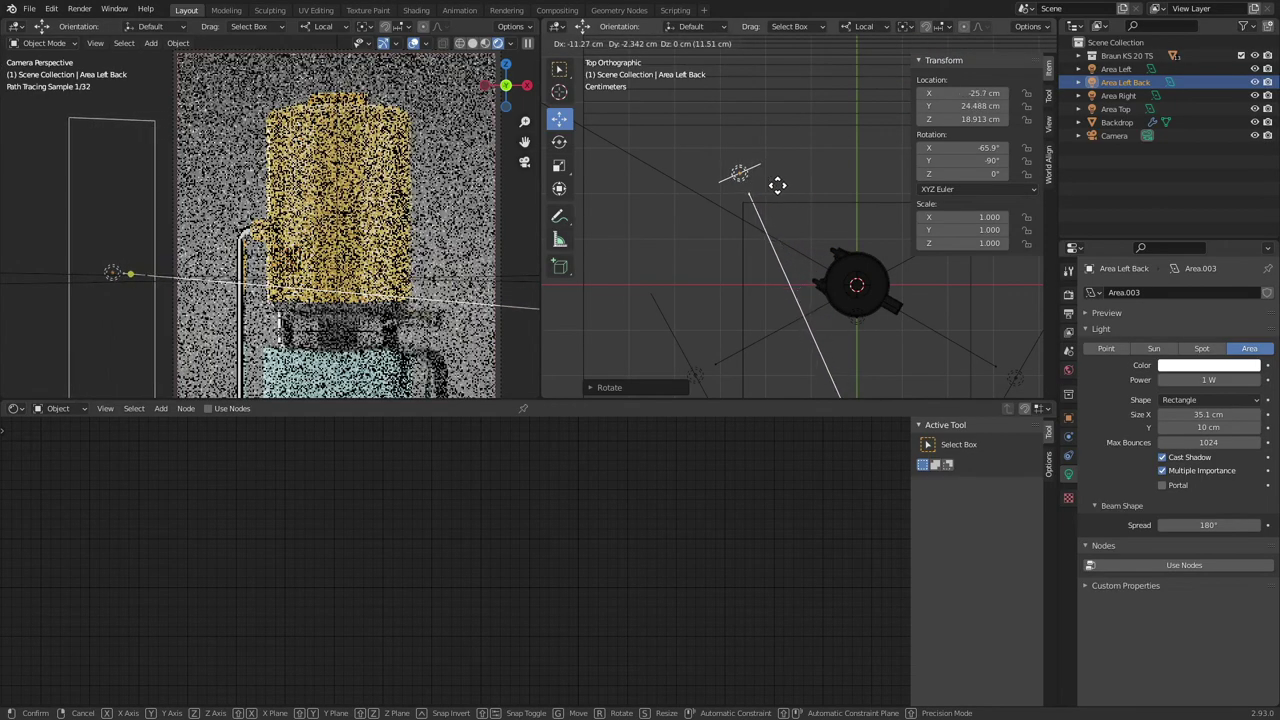
{"action": "left_click", "coordinate": [777, 186]}
{"action": "key", "text": "r"}
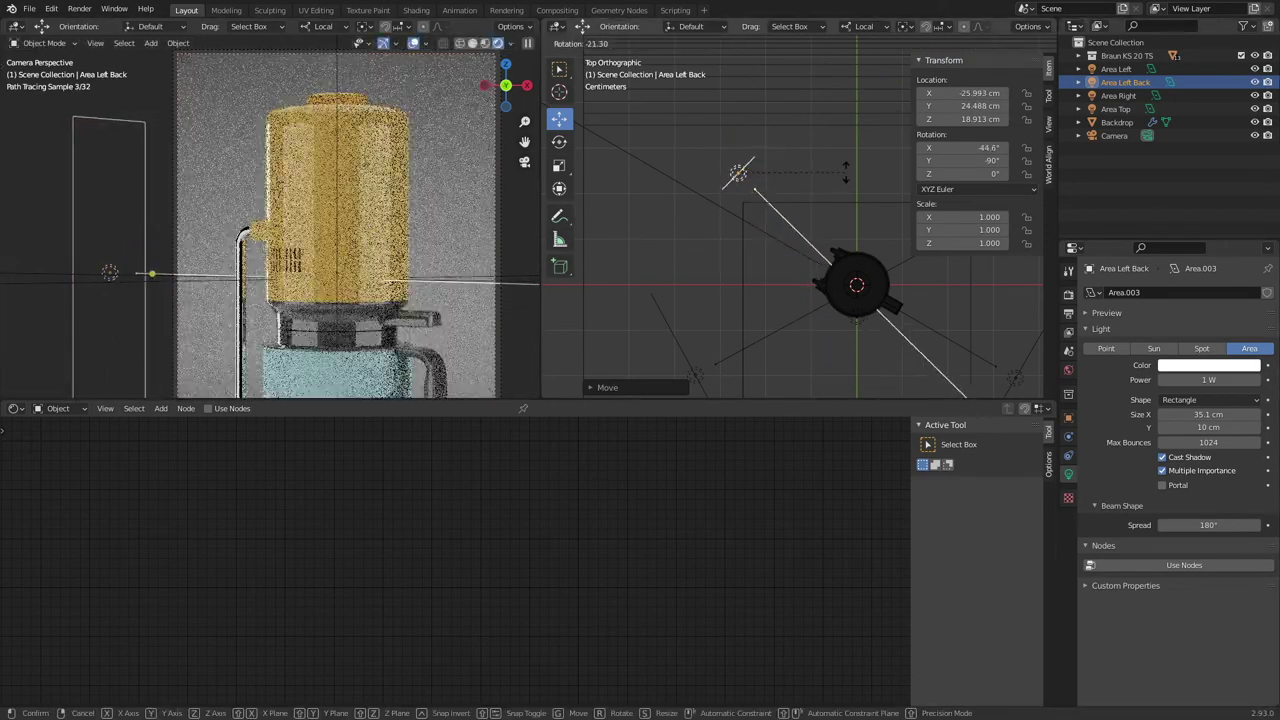
{"action": "left_click", "coordinate": [213, 133]}
{"action": "scroll", "coordinate": [213, 133], "scroll_direction": "up", "scroll_amount": 6}
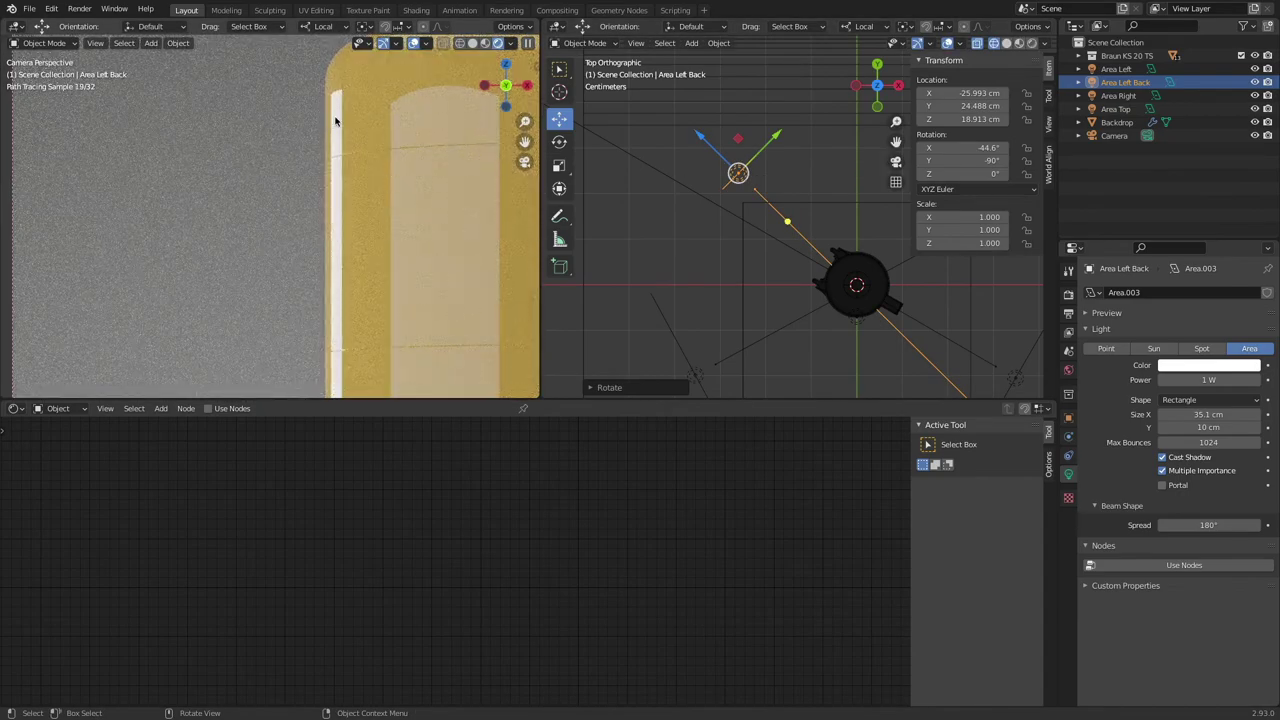
{"action": "scroll", "coordinate": [335, 121], "scroll_direction": "down", "scroll_amount": 5}
Step: Set Area Left Back's power to 0.1 W (100 mW)
{"action": "left_click", "coordinate": [1194, 378]}
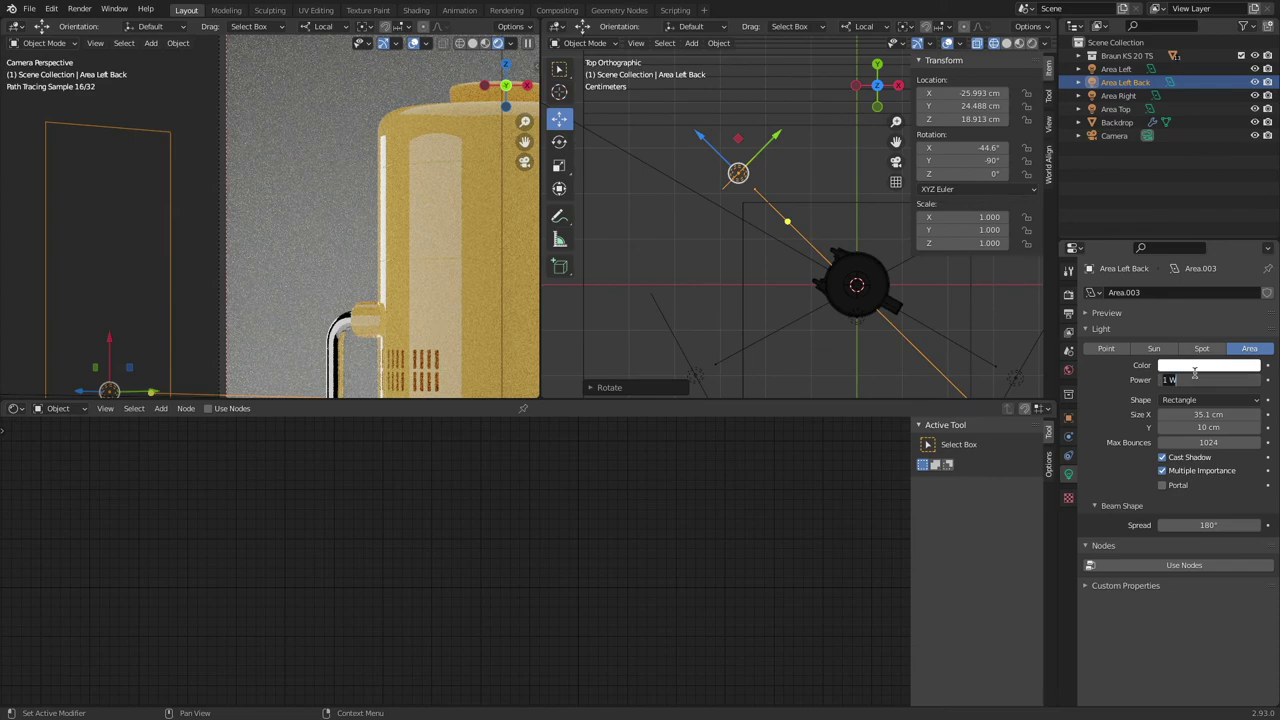
{"action": "type", "text": "0.5"}
{"action": "key", "text": "Return"}
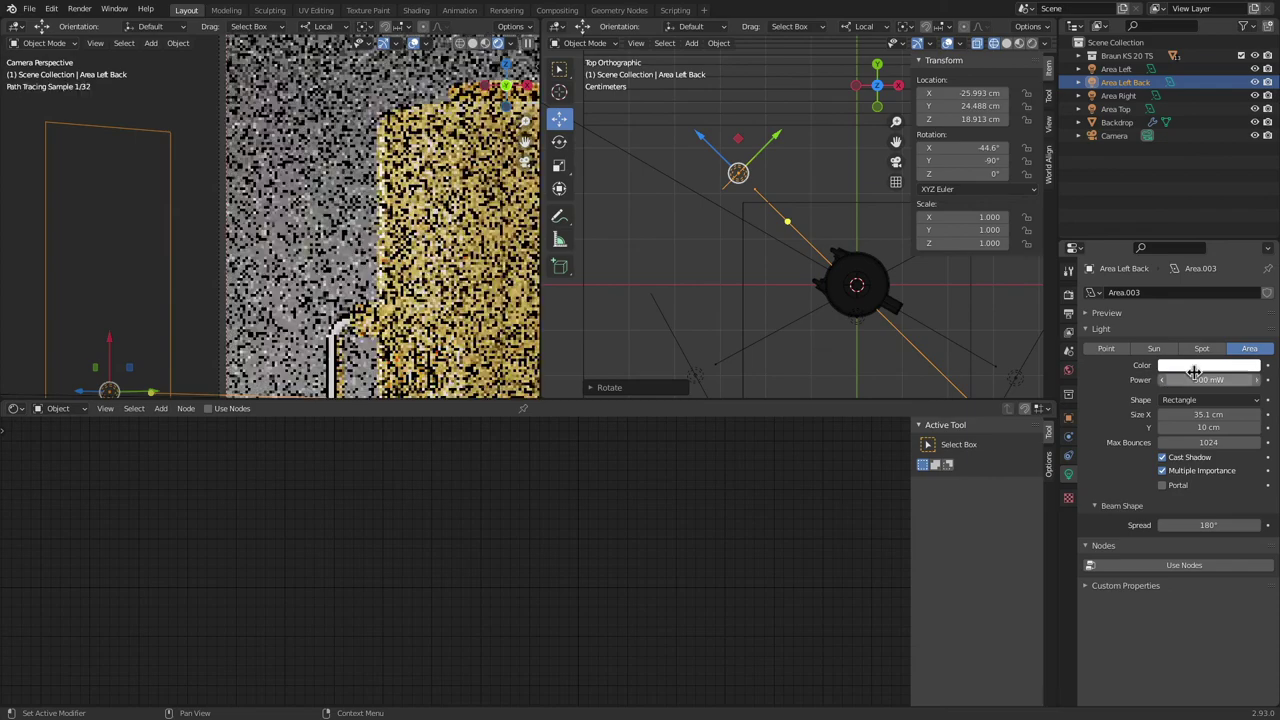
{"action": "left_click", "coordinate": [1194, 378]}
{"action": "type", "text": "0.1"}
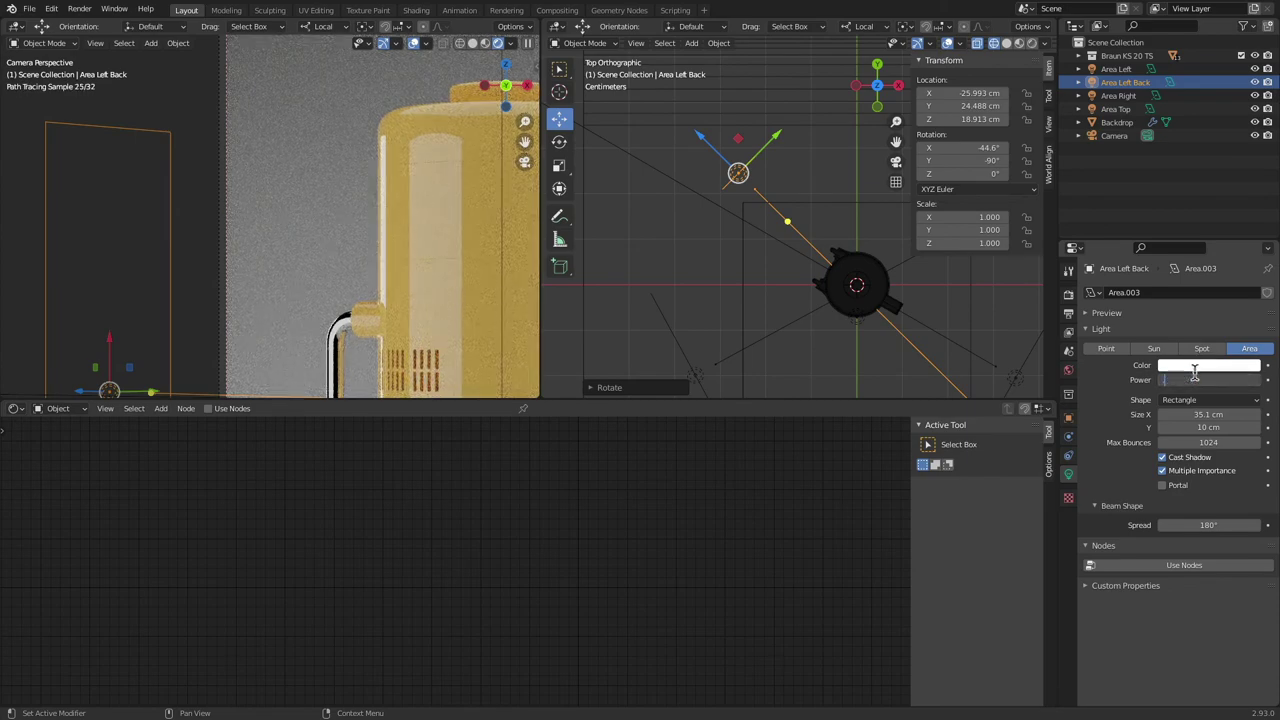
{"action": "key", "text": "Return"}
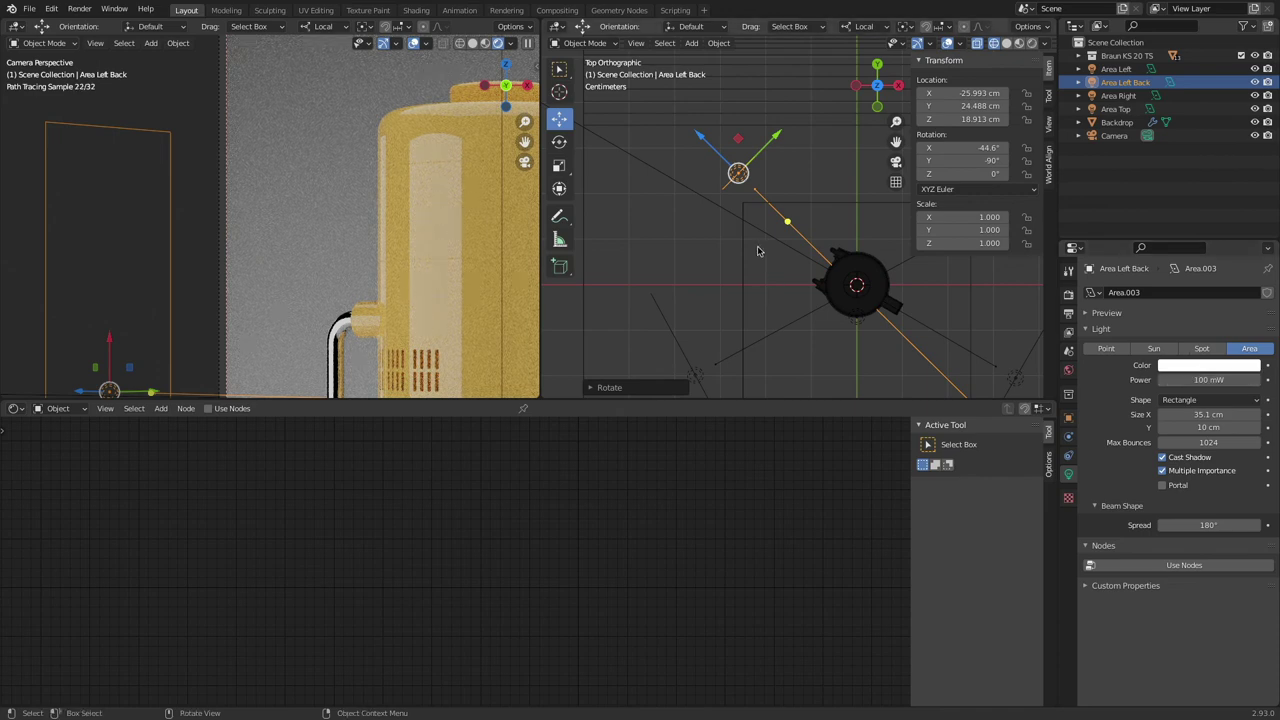
{"action": "scroll", "coordinate": [757, 251], "scroll_direction": "down", "scroll_amount": 5}
{"action": "scroll", "coordinate": [433, 248], "scroll_direction": "down", "scroll_amount": 3}
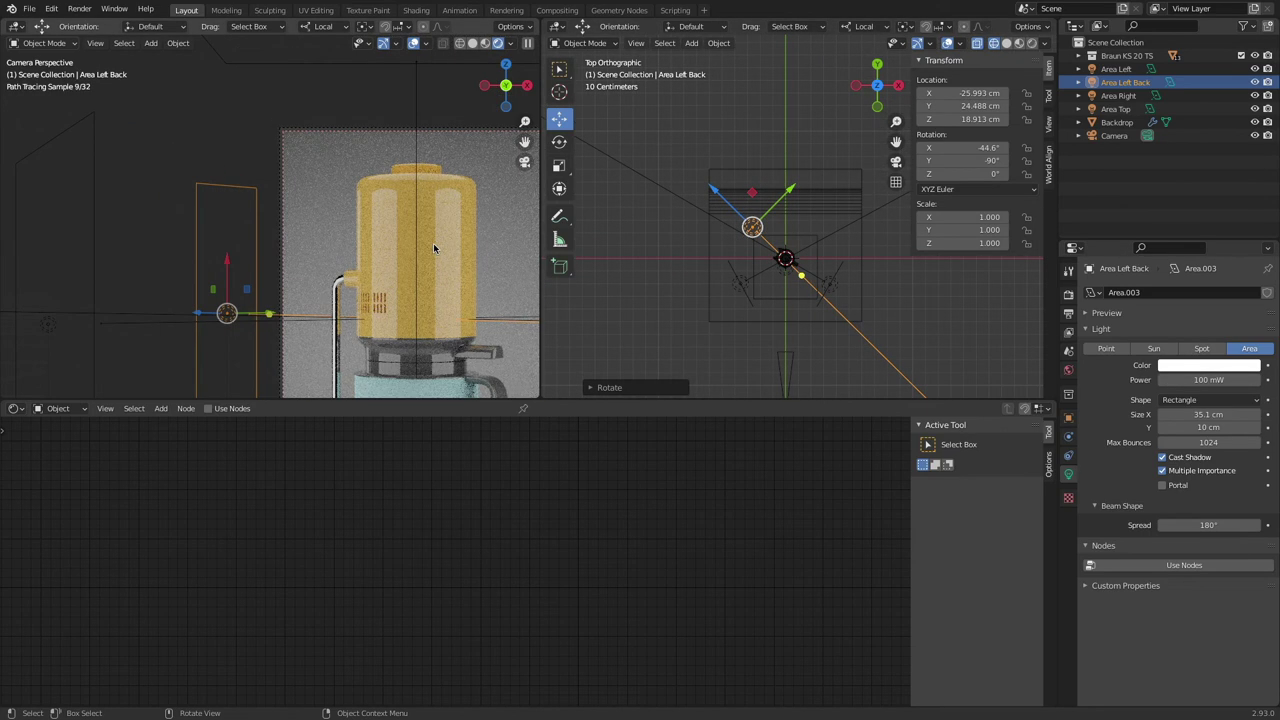
Step: Check the reference photos, then set the strip light's Size X to 32 cm
{"action": "key", "text": "super+Tab"}
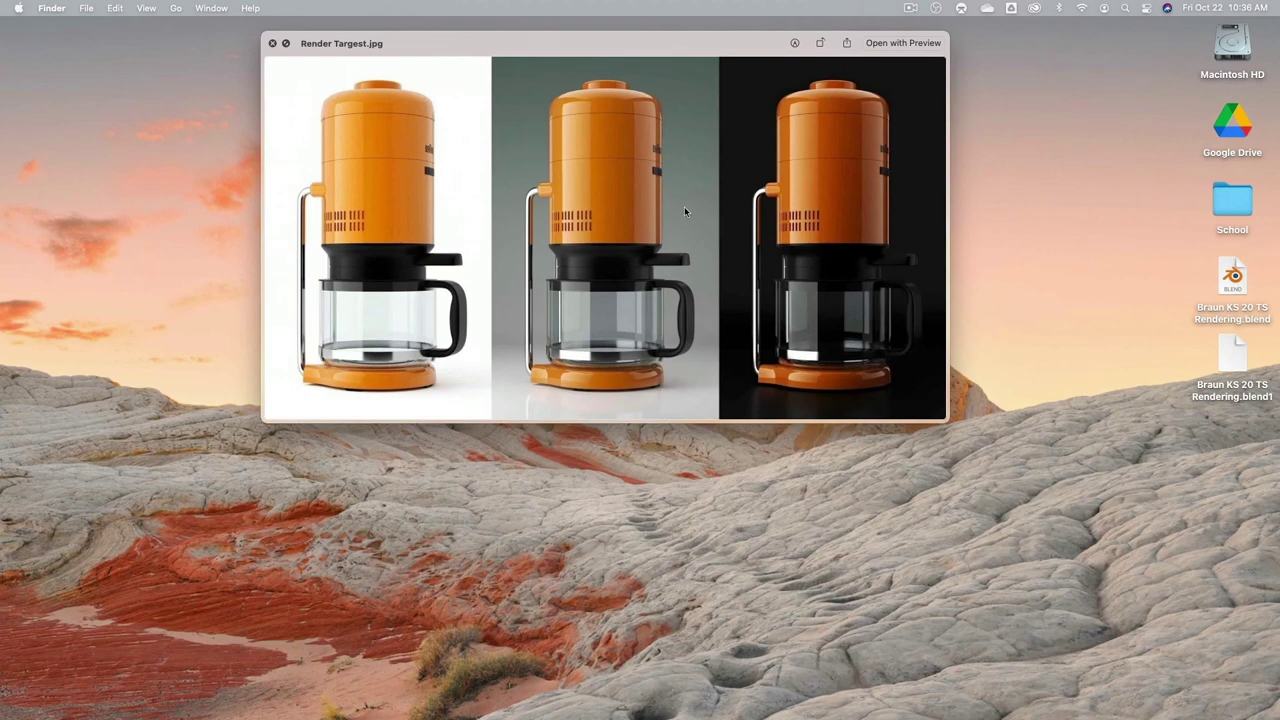
{"action": "key", "text": "super+Tab"}
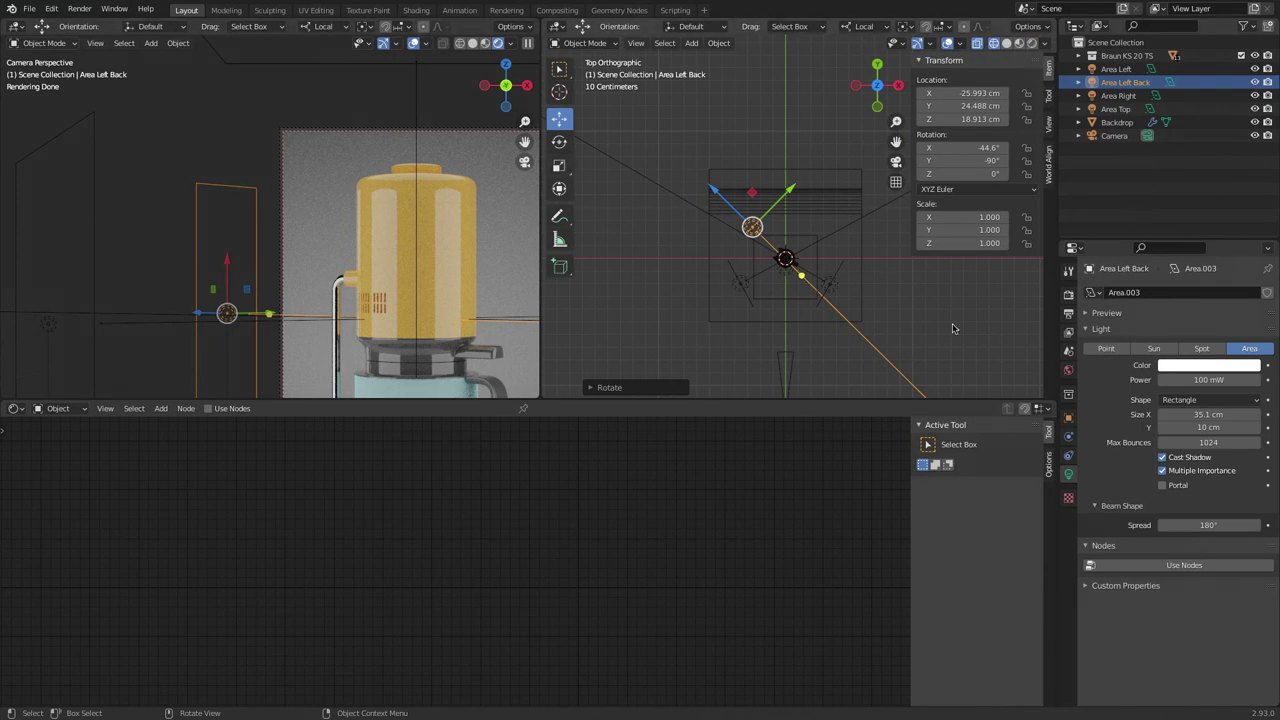
{"action": "middle_click_drag", "start_coordinate": [848, 323], "coordinate": [855, 250]}
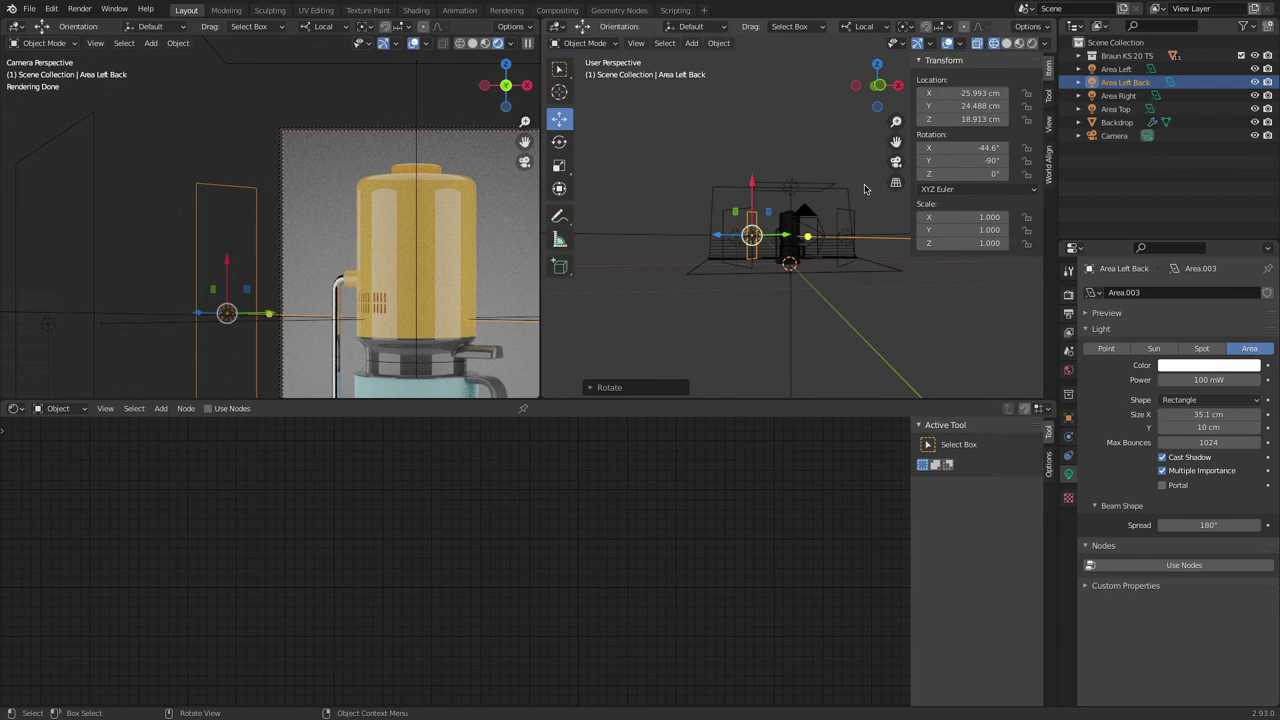
{"action": "left_click_drag", "start_coordinate": [1215, 428], "coordinate": [1215, 428]}
{"action": "left_click", "coordinate": [1212, 414]}
{"action": "type", "text": "30"}
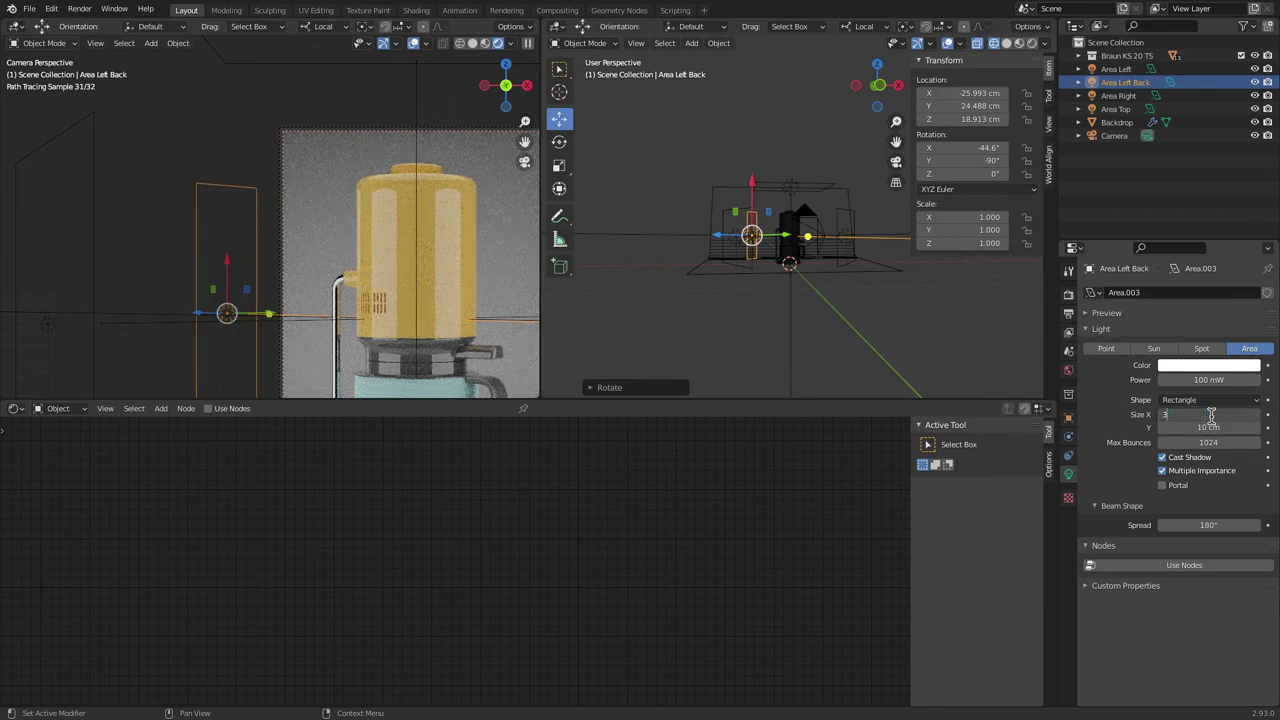
{"action": "key", "text": "Return"}
{"action": "left_click", "coordinate": [1209, 414]}
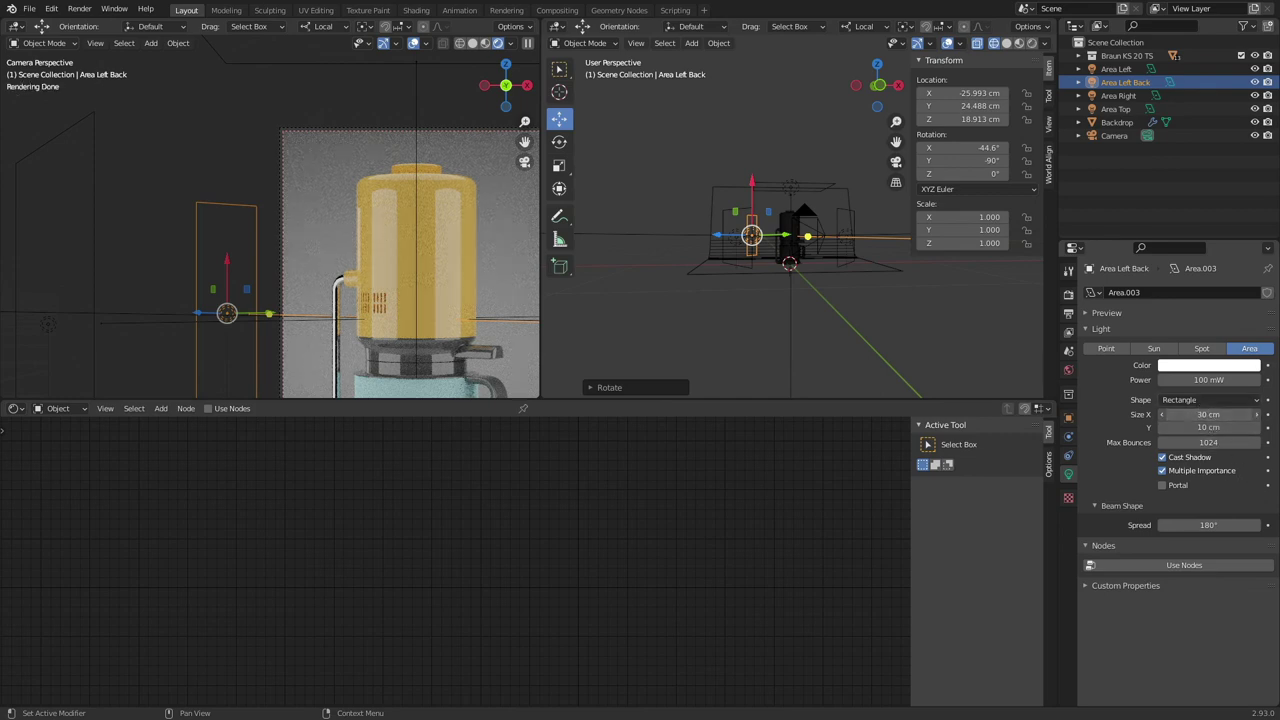
{"action": "type", "text": "32"}
{"action": "key", "text": "Return"}
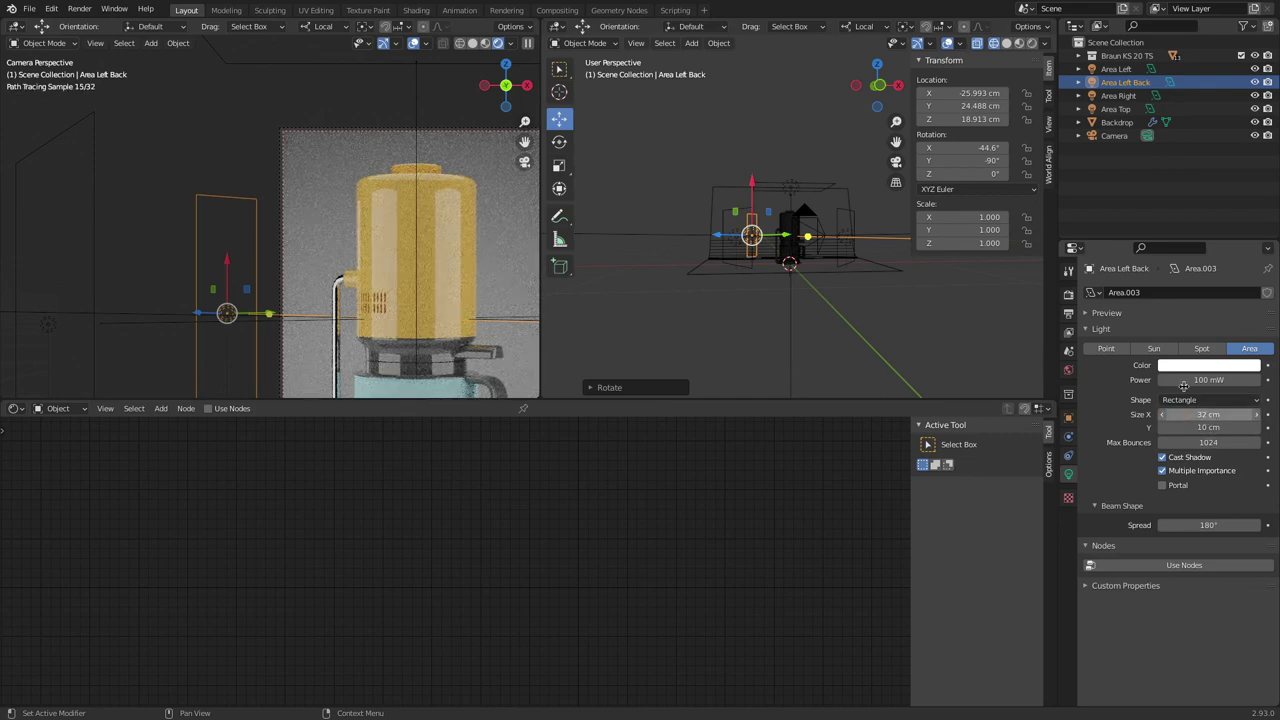
{"action": "key", "text": "KP_7"}
{"action": "scroll", "coordinate": [820, 211], "scroll_direction": "up", "scroll_amount": 4}
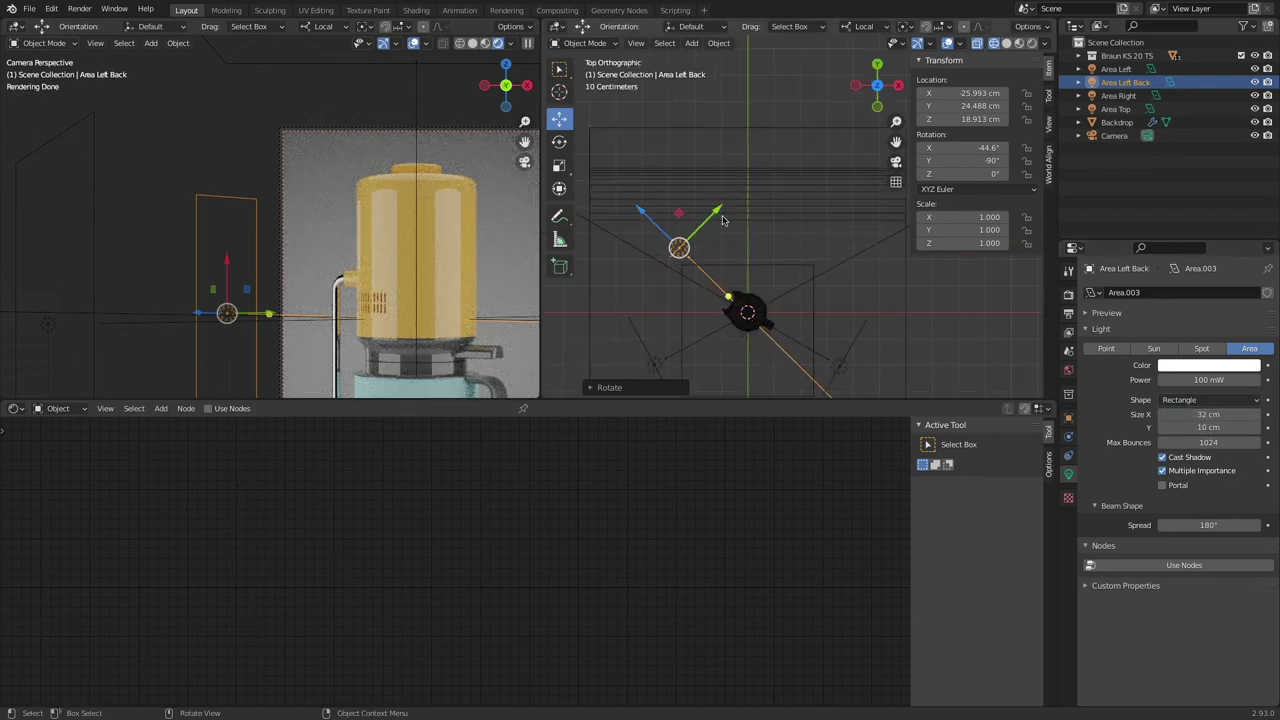
Step: Duplicate the back-left strip light, rotate it, and place it right of the coffee maker
{"action": "key", "text": "shift+d"}
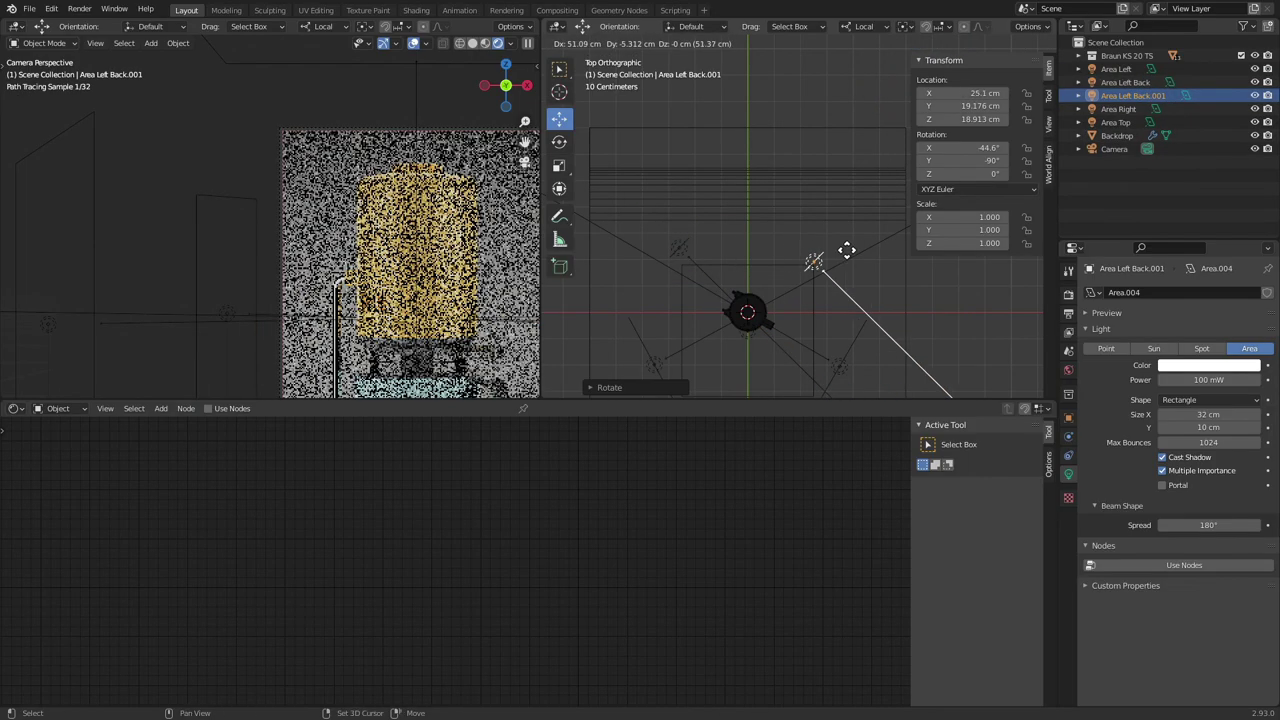
{"action": "key", "text": "r"}
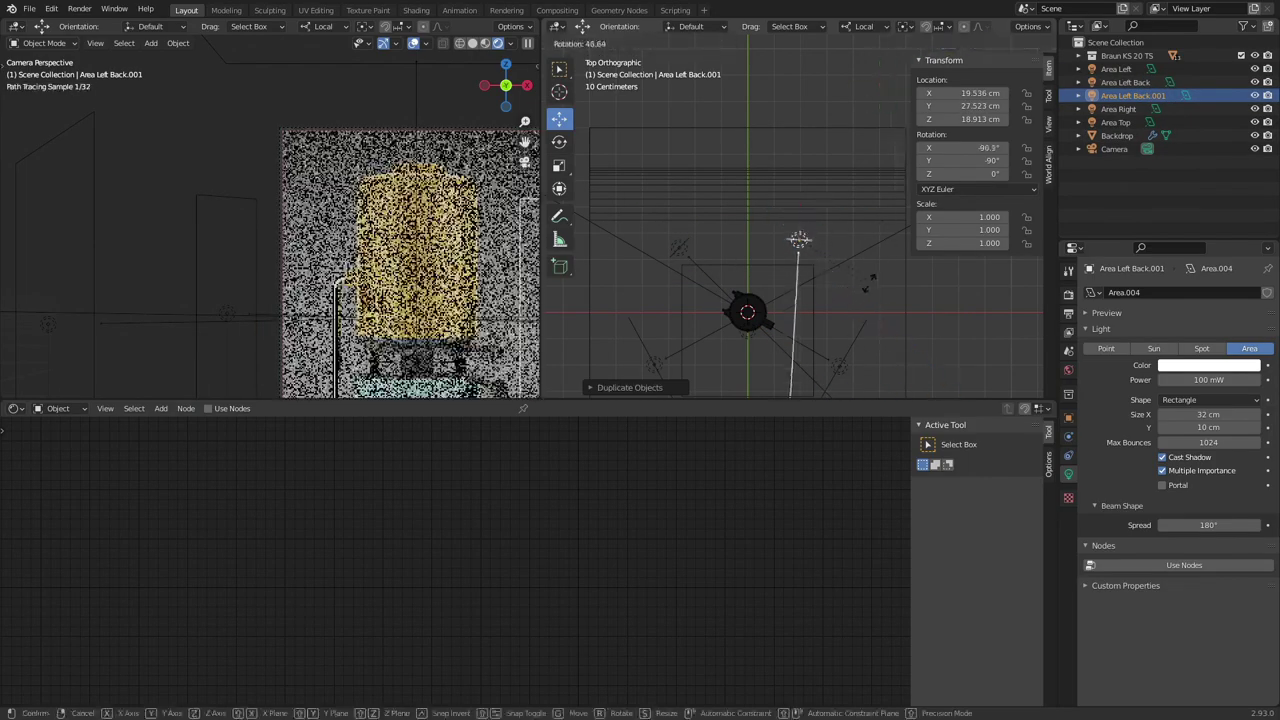
{"action": "left_click", "coordinate": [800, 240]}
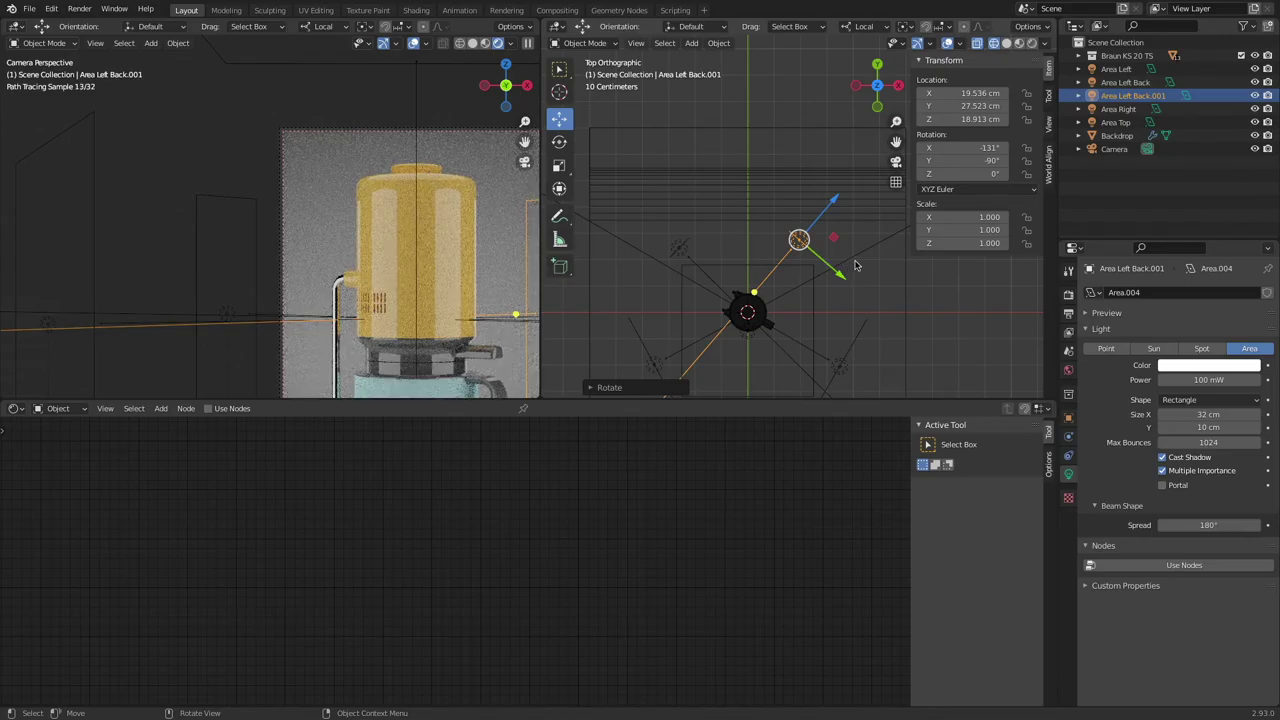
{"action": "key", "text": "g"}
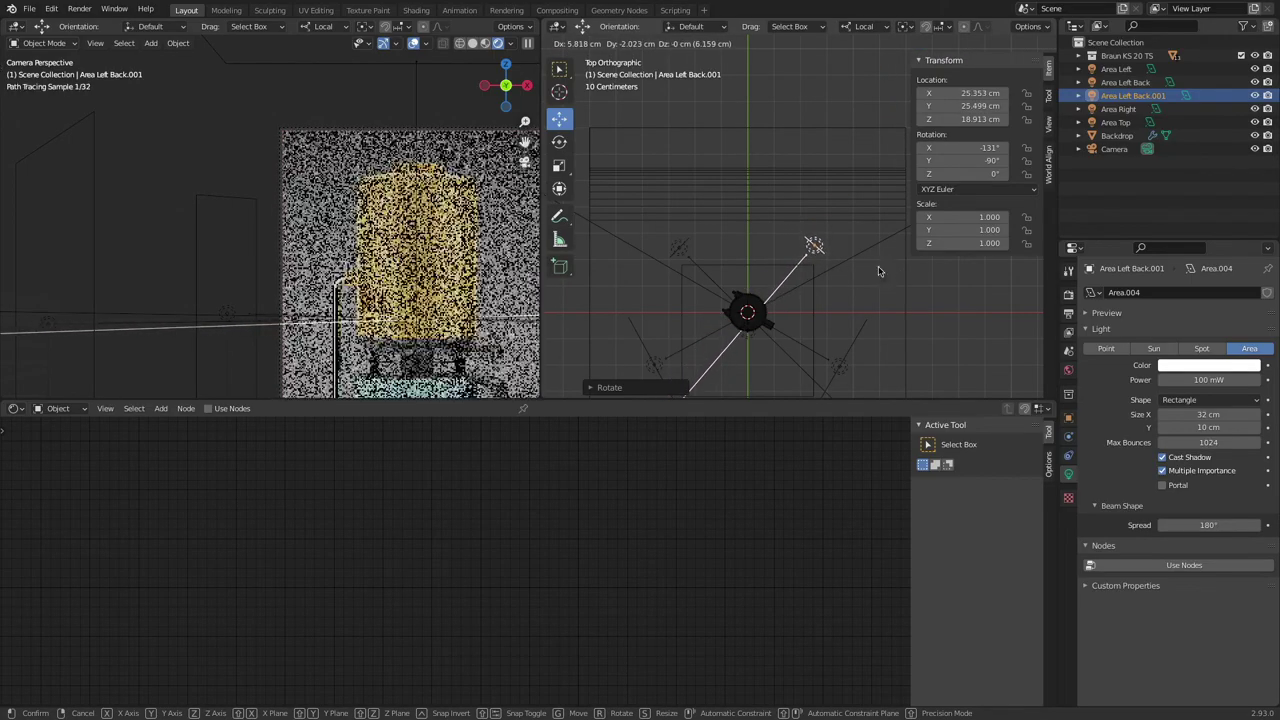
{"action": "left_click", "coordinate": [882, 277]}
{"action": "scroll", "coordinate": [400, 227], "scroll_direction": "down", "scroll_amount": 4}
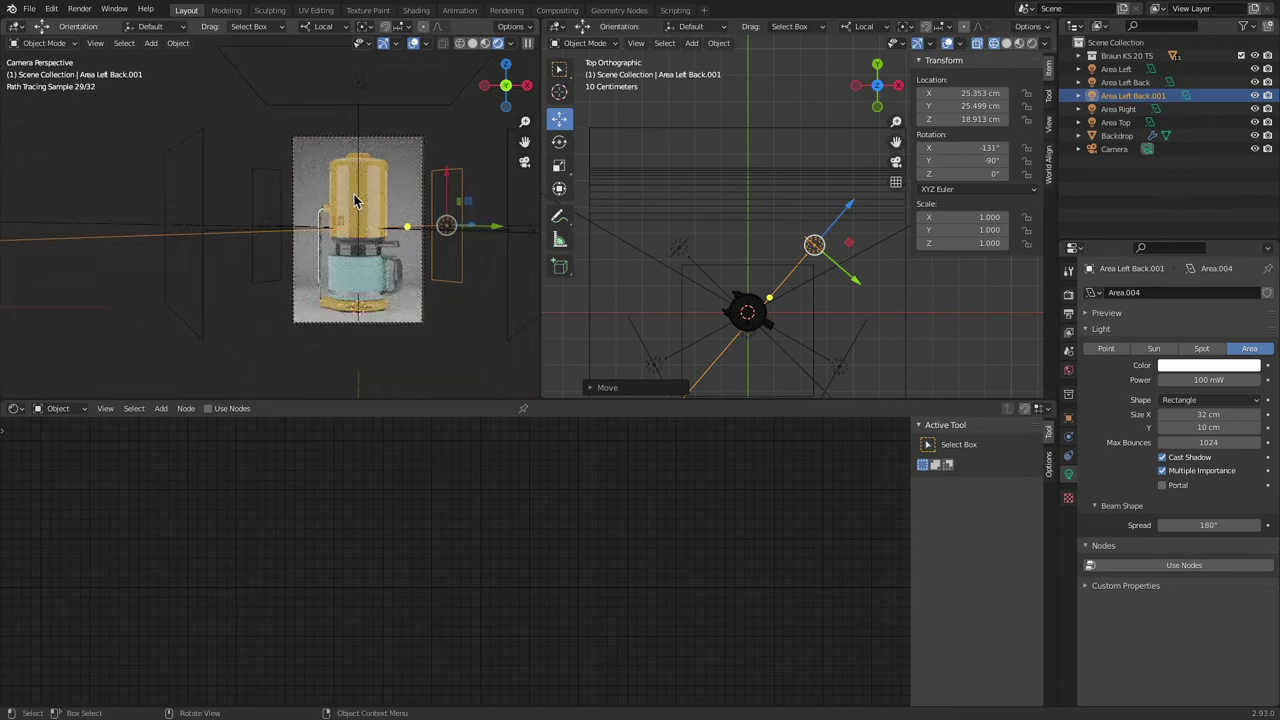
{"action": "scroll", "coordinate": [356, 202], "scroll_direction": "up", "scroll_amount": 2}
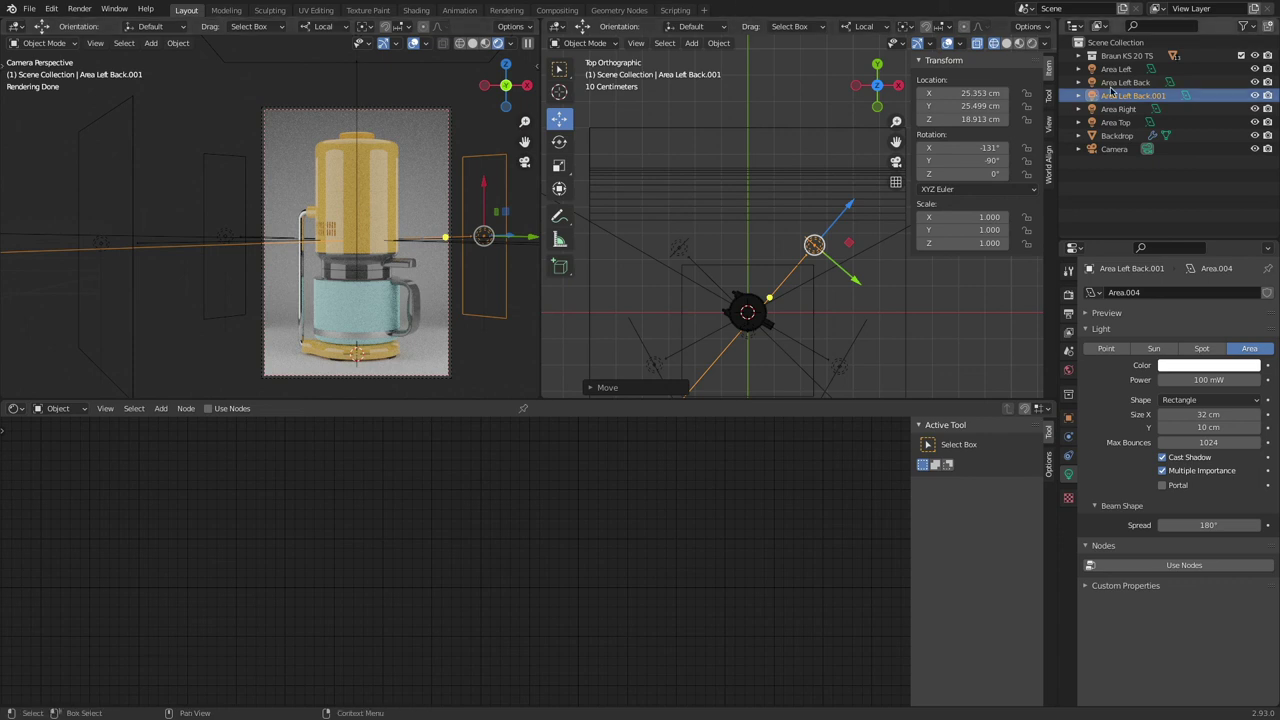
Step: Rename the copy from Area Left Back.001 to 'Area Right Back'
{"action": "left_click", "coordinate": [1145, 97]}
{"action": "double_click", "coordinate": [1140, 95]}
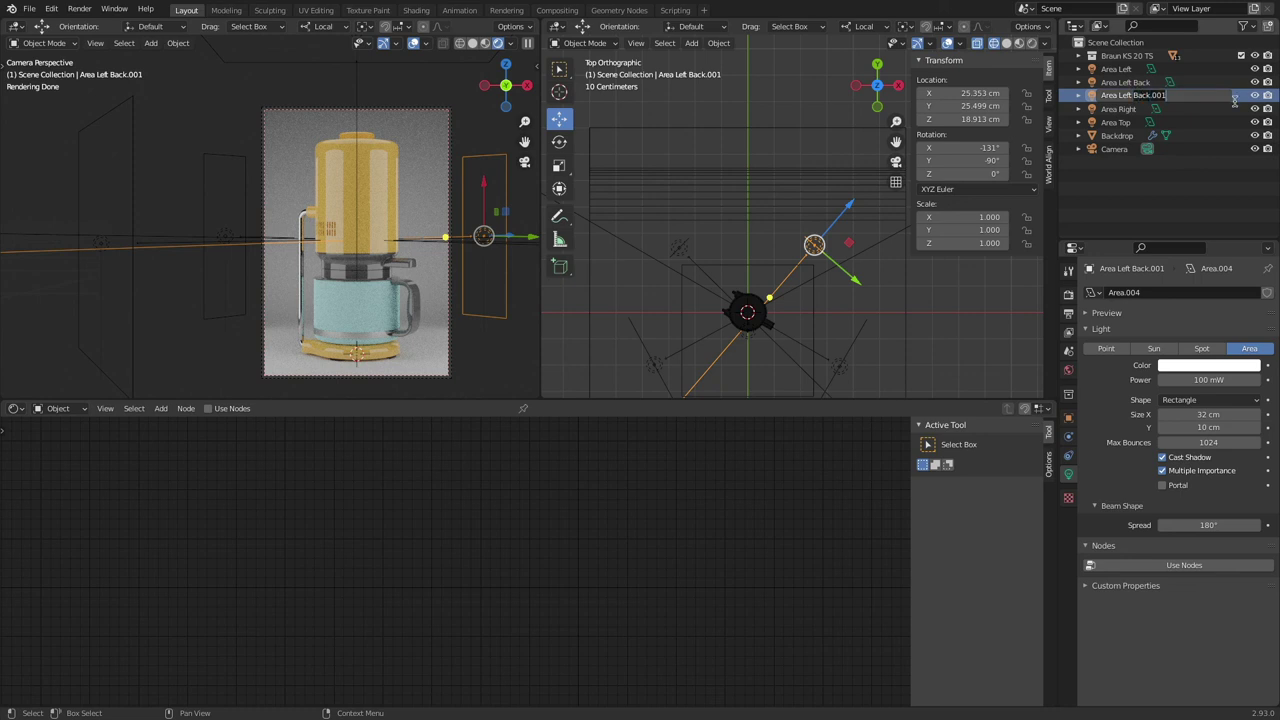
{"action": "key", "text": "BackSpace"}
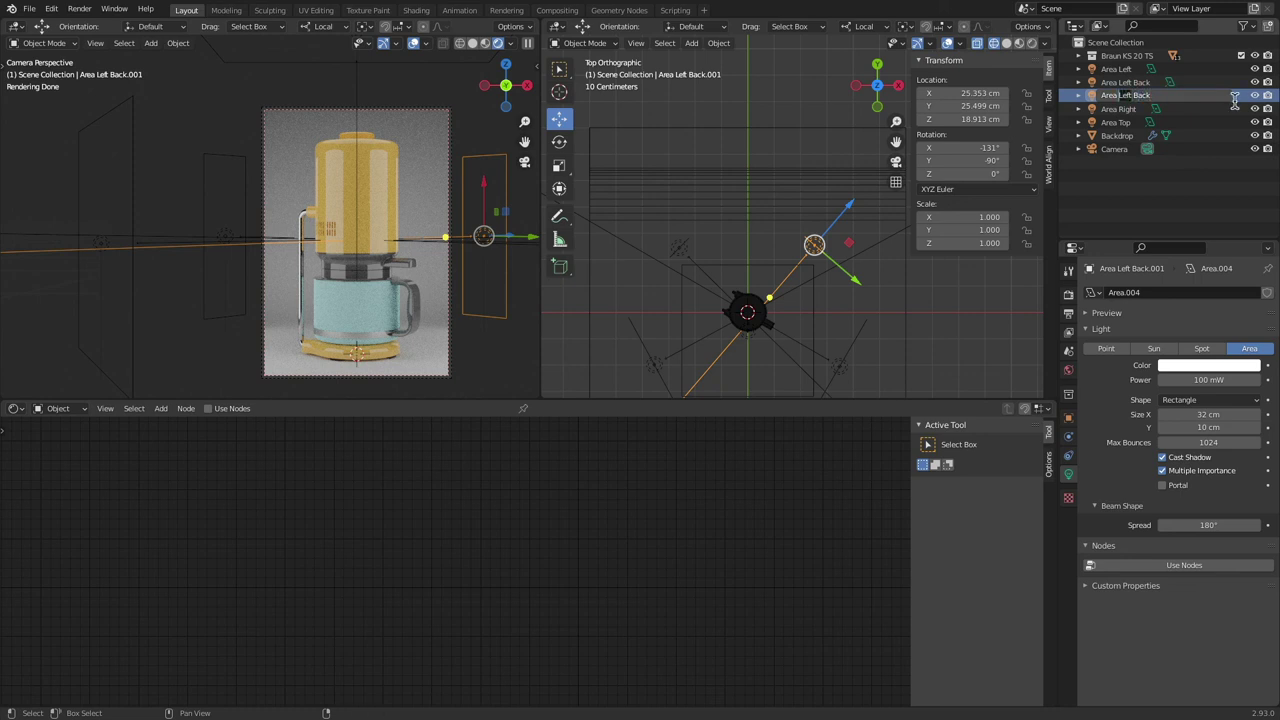
{"action": "key", "text": "ctrl+BackSpace"}
{"action": "type", "text": "B"}
{"action": "type", "text": "ight"}
{"action": "key", "text": "Return"}
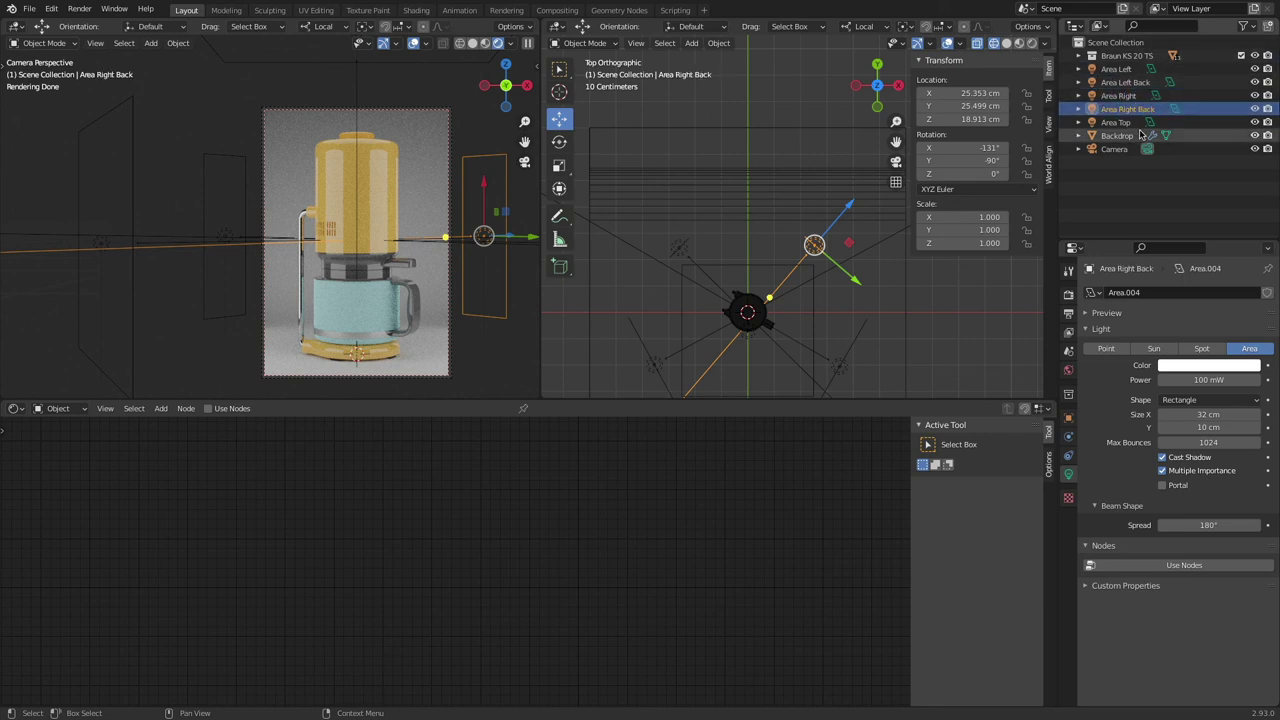
{"action": "left_click", "coordinate": [710, 196]}
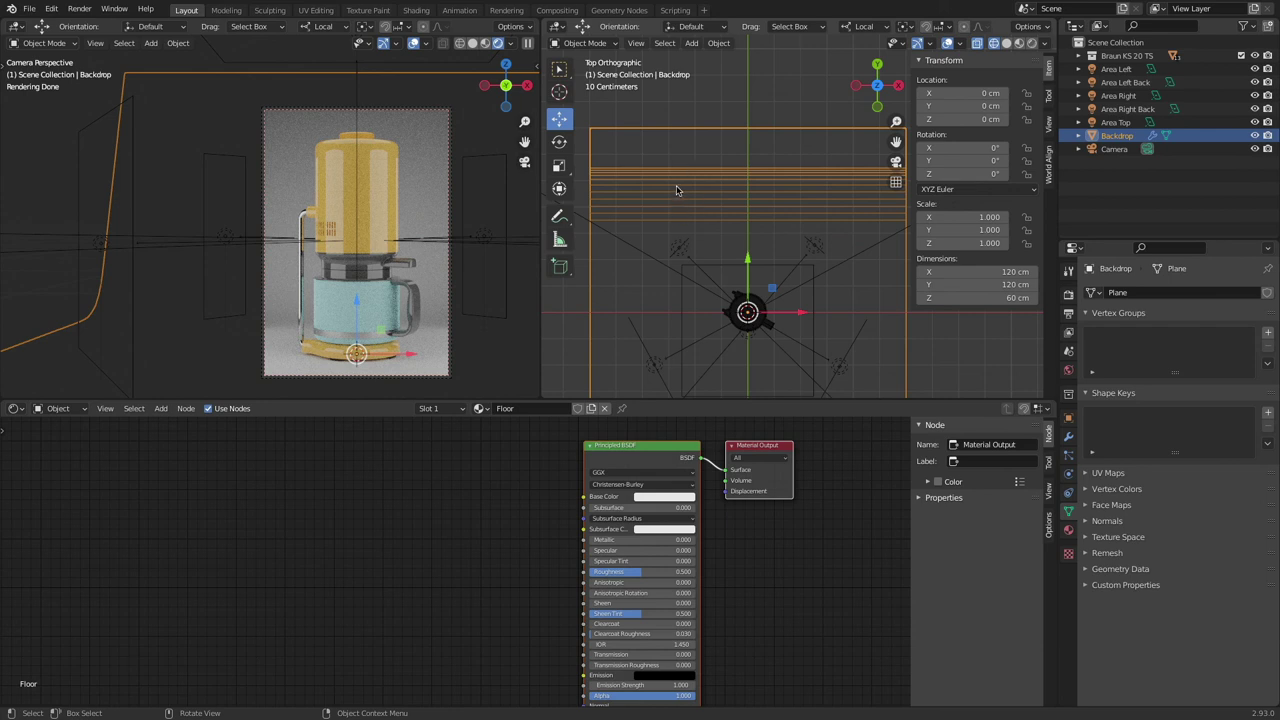
Step: Test Floor material variants: Roughness 0, Specular 1, black base, Roughness 0.182
{"action": "left_click", "coordinate": [638, 572]}
{"action": "type", "text": "0"}
{"action": "key", "text": "Return"}
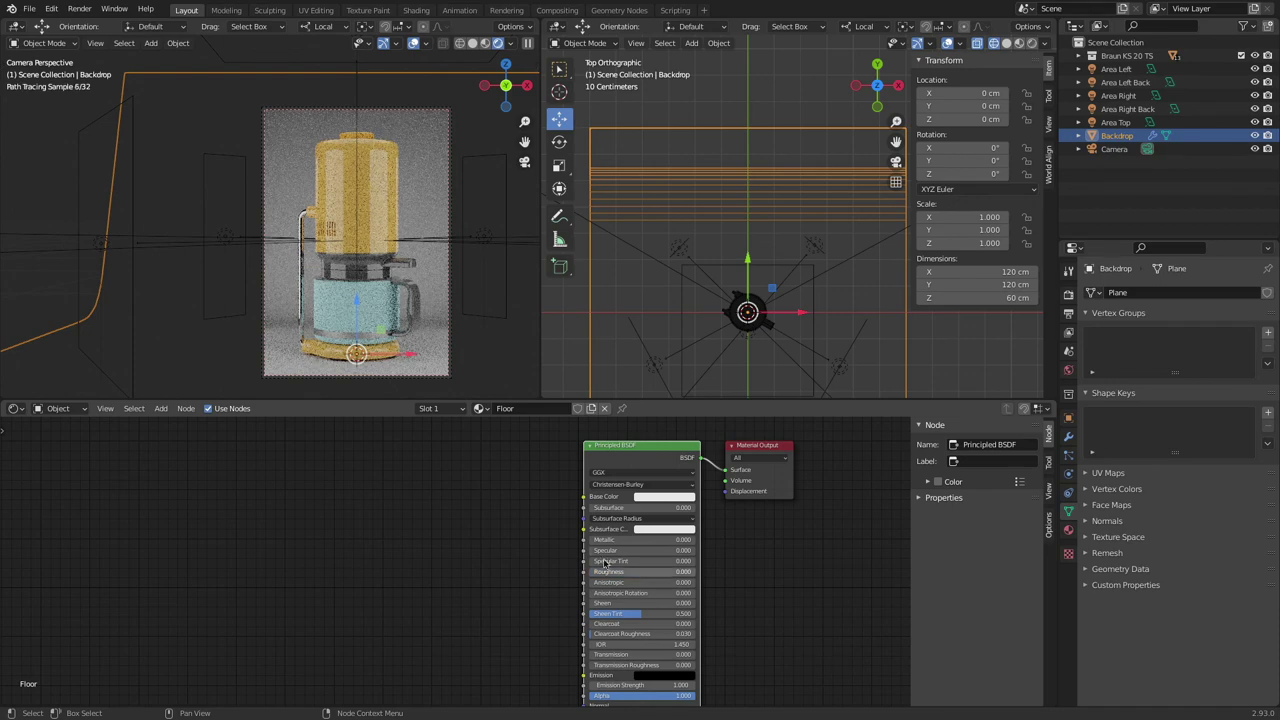
{"action": "left_click_drag", "start_coordinate": [622, 553], "coordinate": [690, 553]}
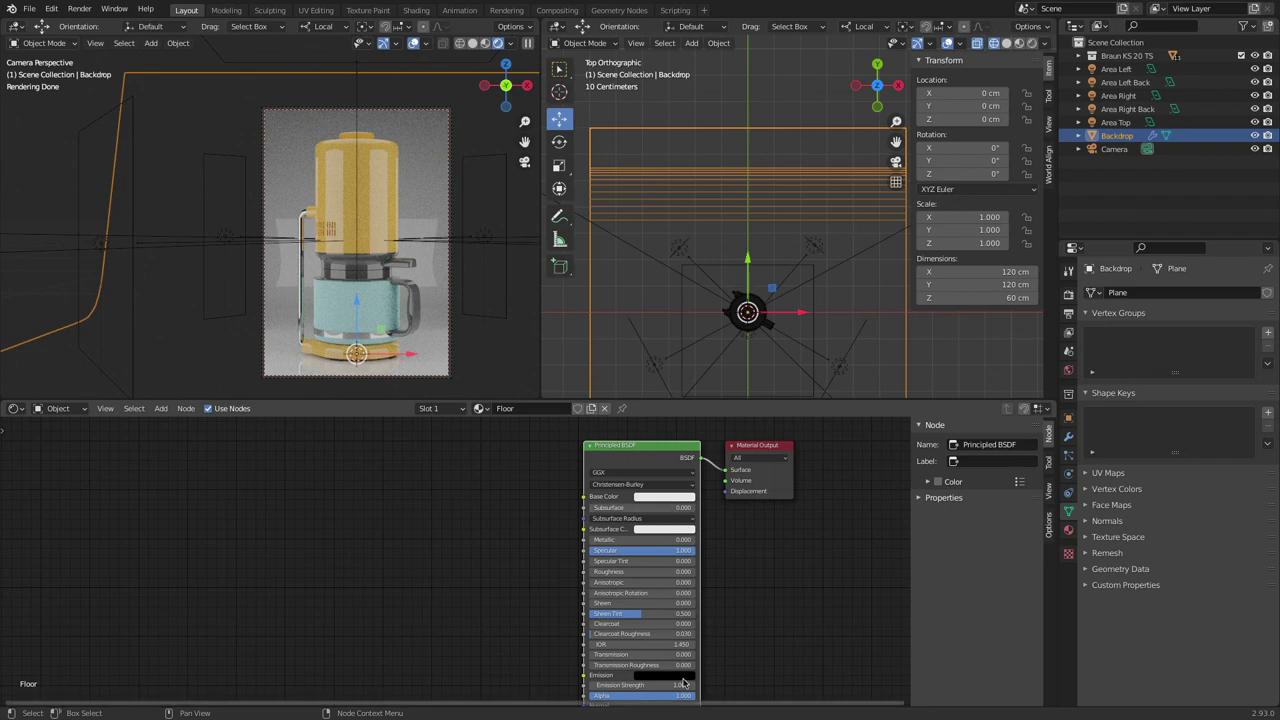
{"action": "key", "text": "ctrl+v"}
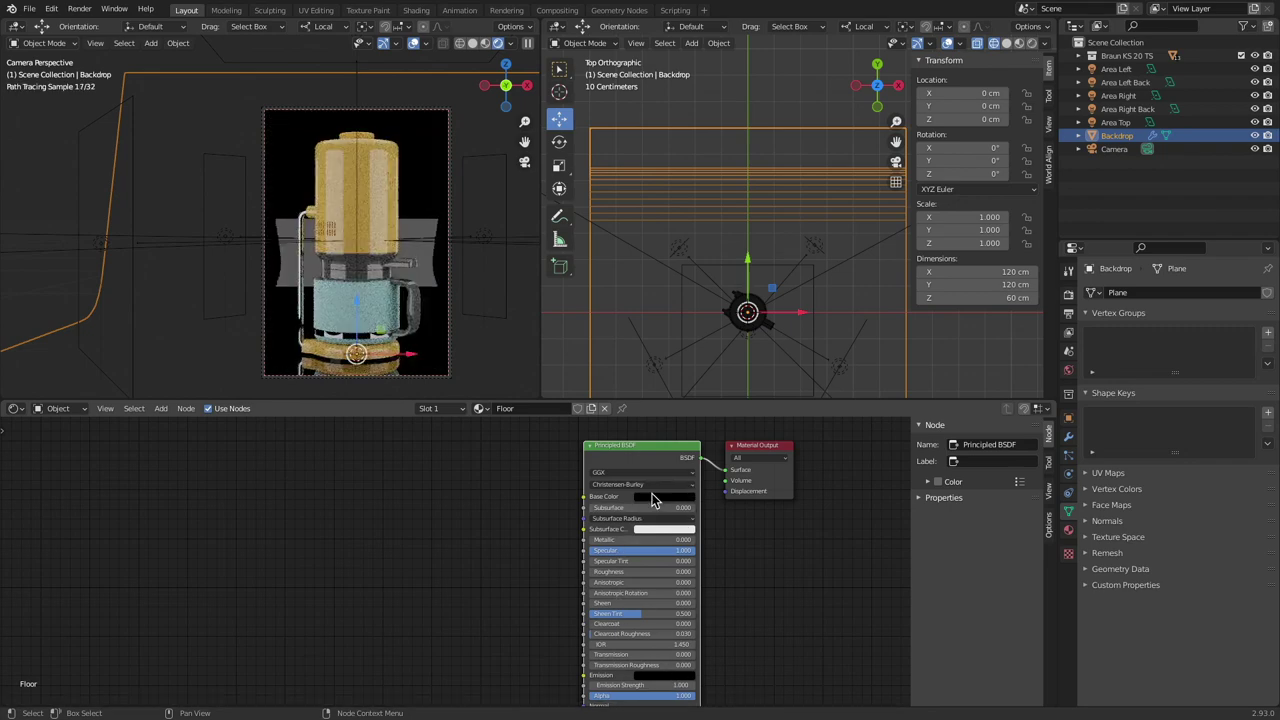
{"action": "left_click_drag", "start_coordinate": [640, 571], "coordinate": [696, 571]}
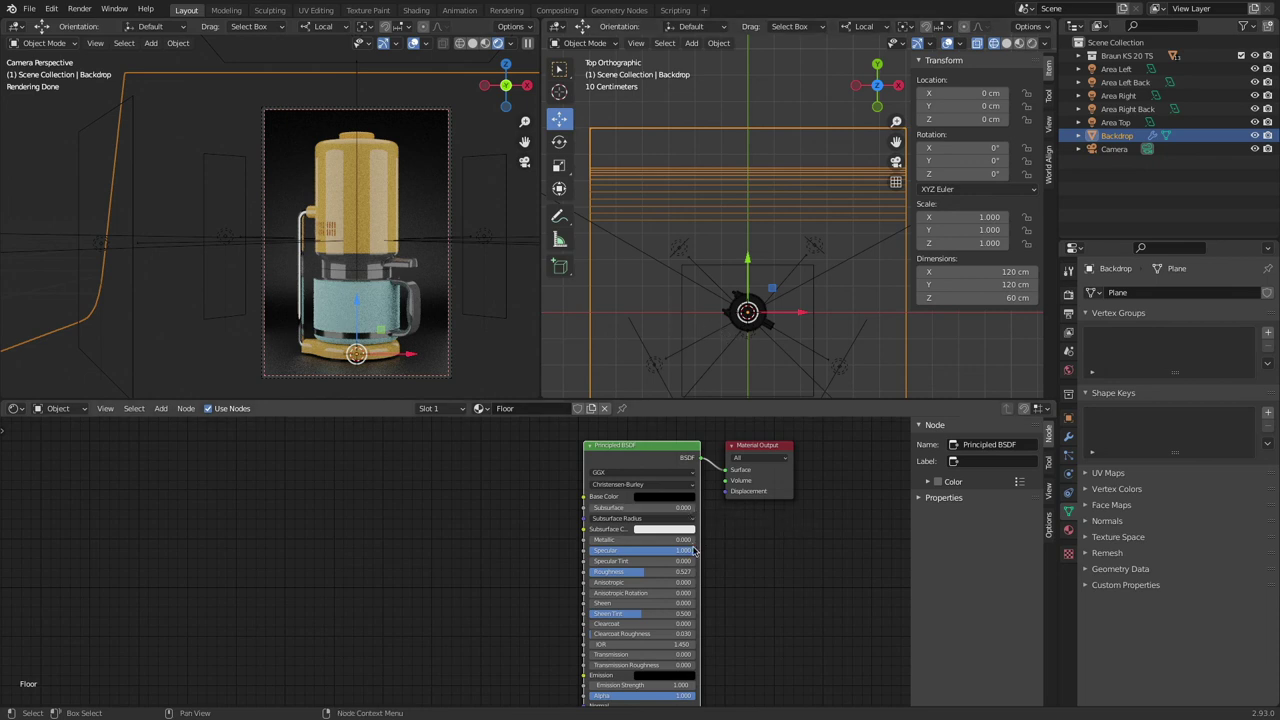
Step: Set the Floor to white with Specular and Roughness 0, then save 'Braun KS 20 TS Rendering.blend'
{"action": "left_click_drag", "start_coordinate": [688, 527], "coordinate": [662, 496]}
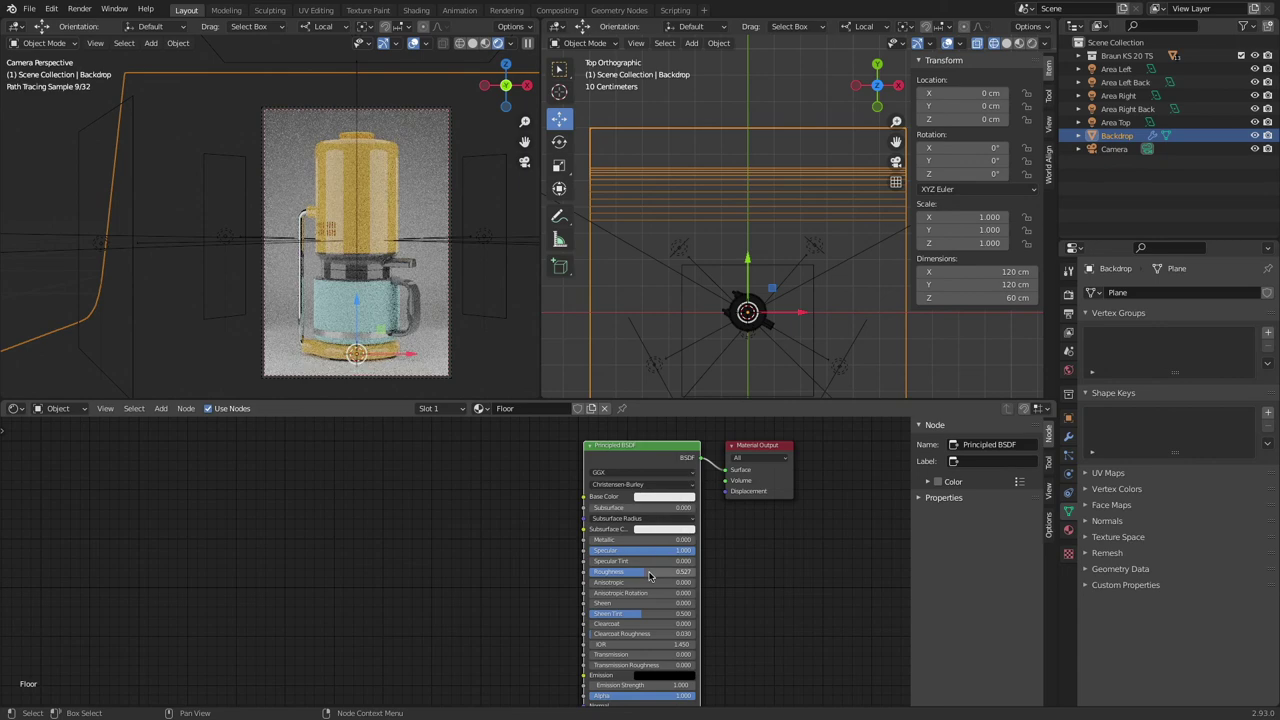
{"action": "mouse_move", "coordinate": [640, 550]}
{"action": "left_mouse_down"}
{"action": "mouse_move", "coordinate": [590, 550]}
{"action": "mouse_move", "coordinate": [605, 571]}
{"action": "mouse_move", "coordinate": [588, 571]}
{"action": "left_mouse_up"}
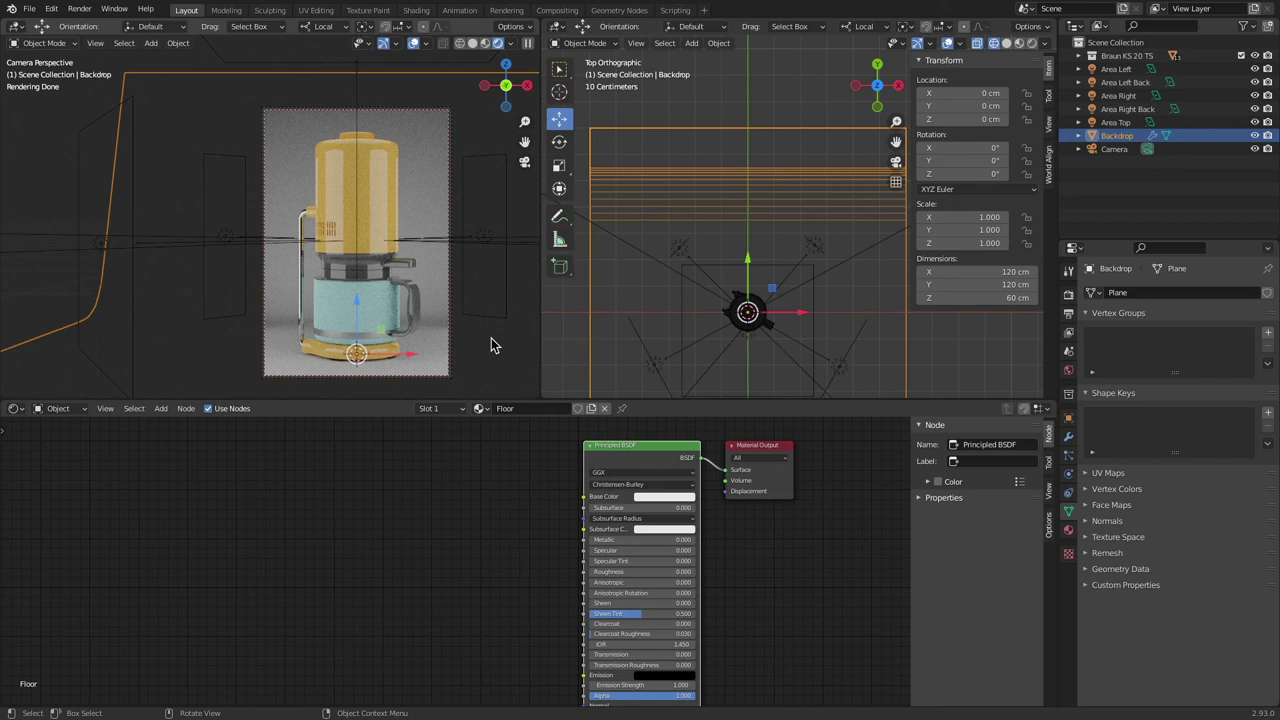
{"action": "key", "text": "ctrl"}
{"action": "key", "text": "ctrl"}
Step: In Color Management, compare Medium High and Very High Contrast looks and settle on High Contrast
{"action": "left_click", "coordinate": [490, 345], "text": "ctrl"}
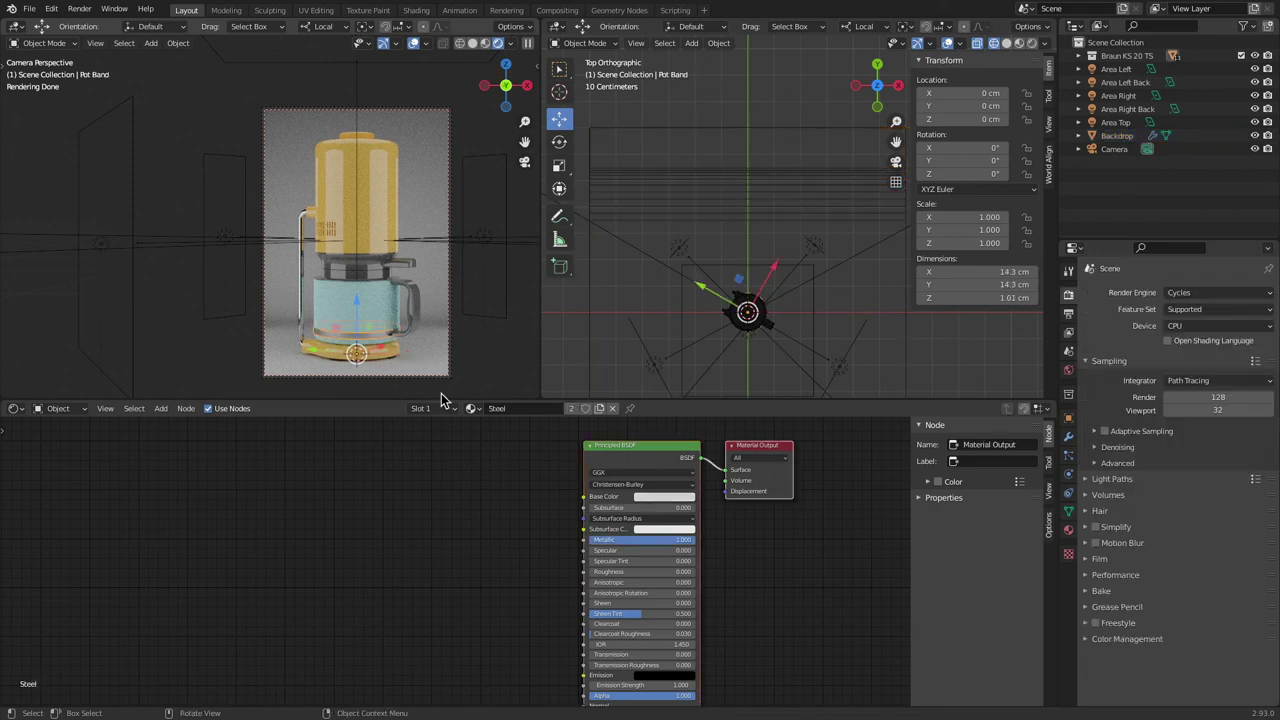
{"action": "left_click", "coordinate": [1086, 640]}
{"action": "scroll", "coordinate": [1198, 547], "scroll_direction": "down", "scroll_amount": 2}
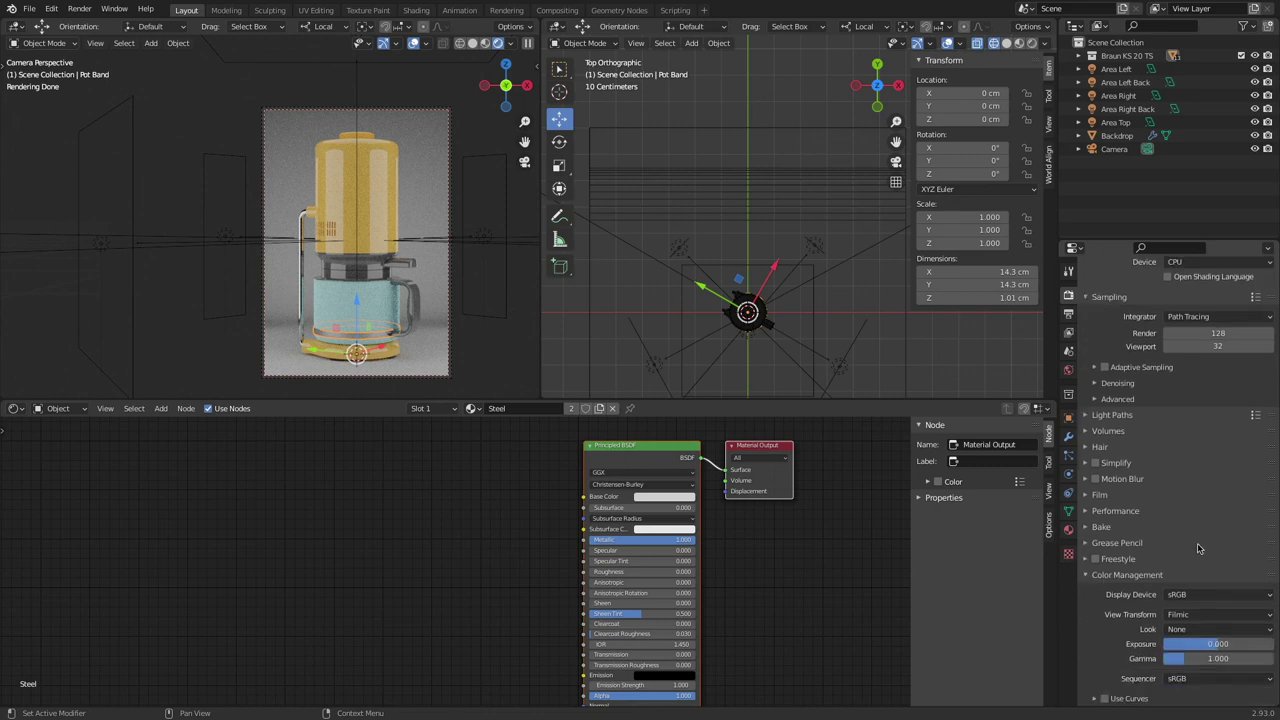
{"action": "scroll", "coordinate": [1120, 332], "scroll_direction": "up", "scroll_amount": 2}
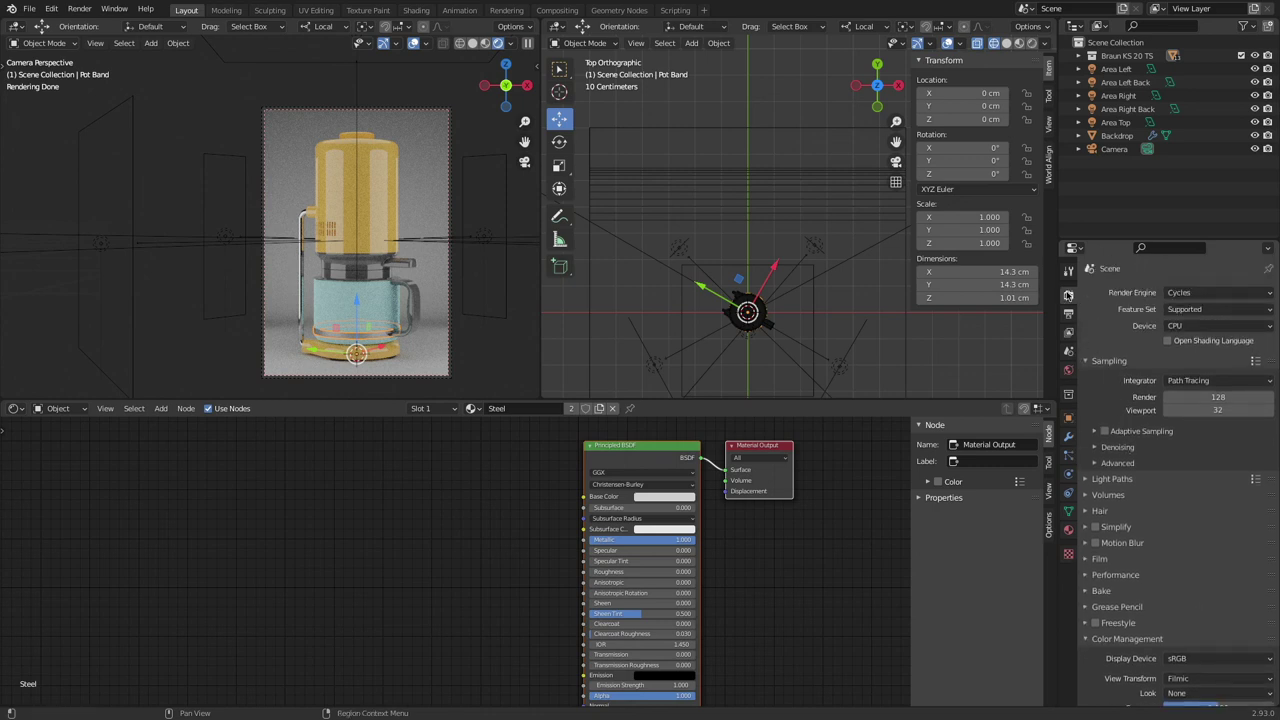
{"action": "scroll", "coordinate": [1163, 485], "scroll_direction": "down", "scroll_amount": 2}
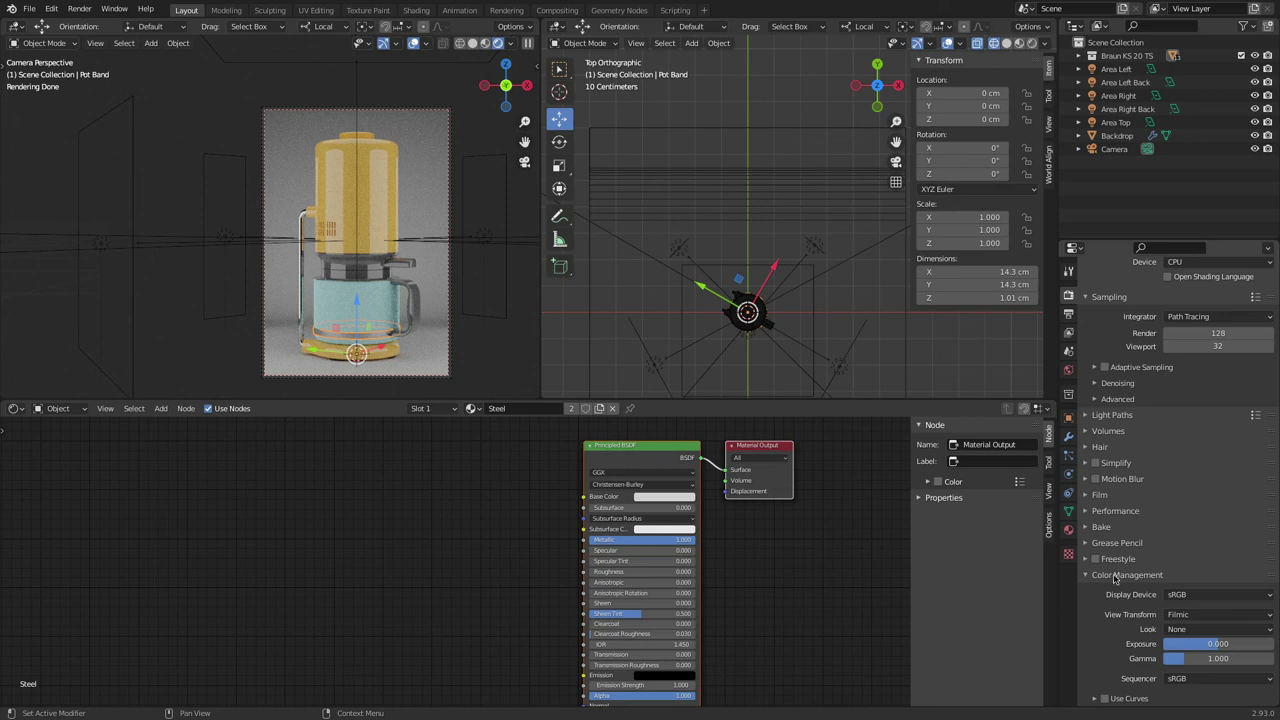
{"action": "left_click", "coordinate": [1195, 629]}
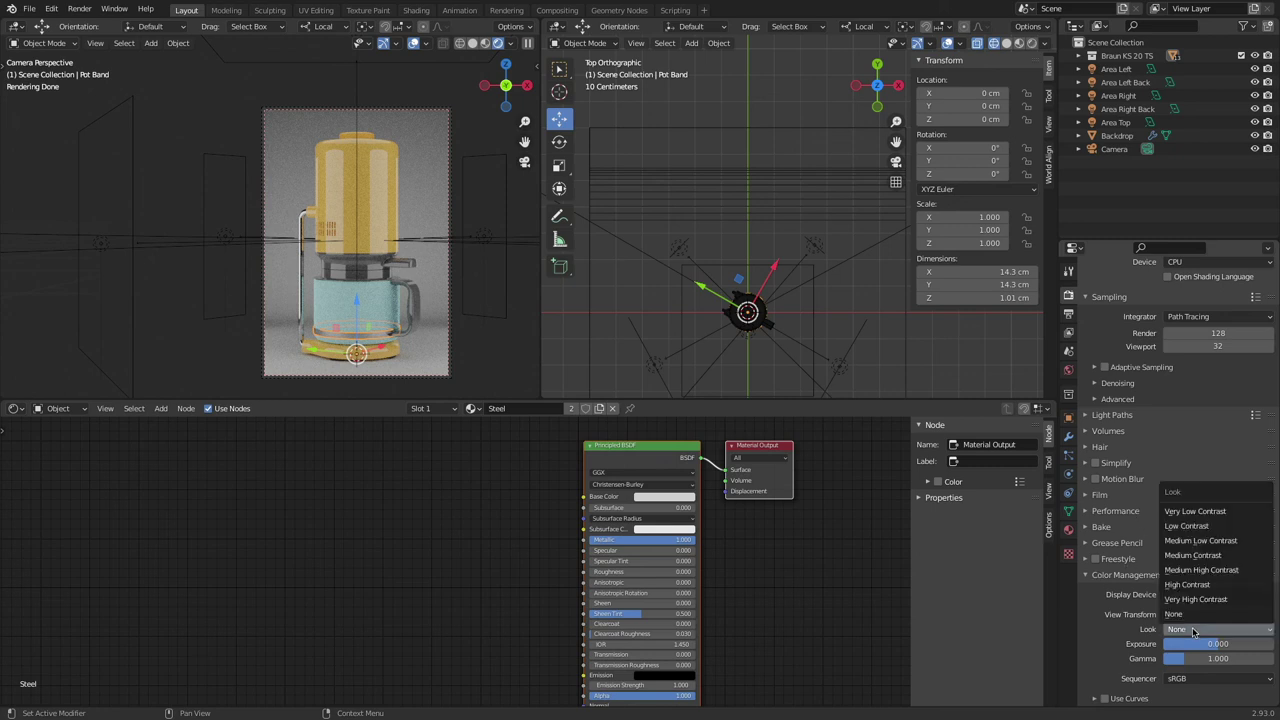
{"action": "left_click", "coordinate": [1224, 570]}
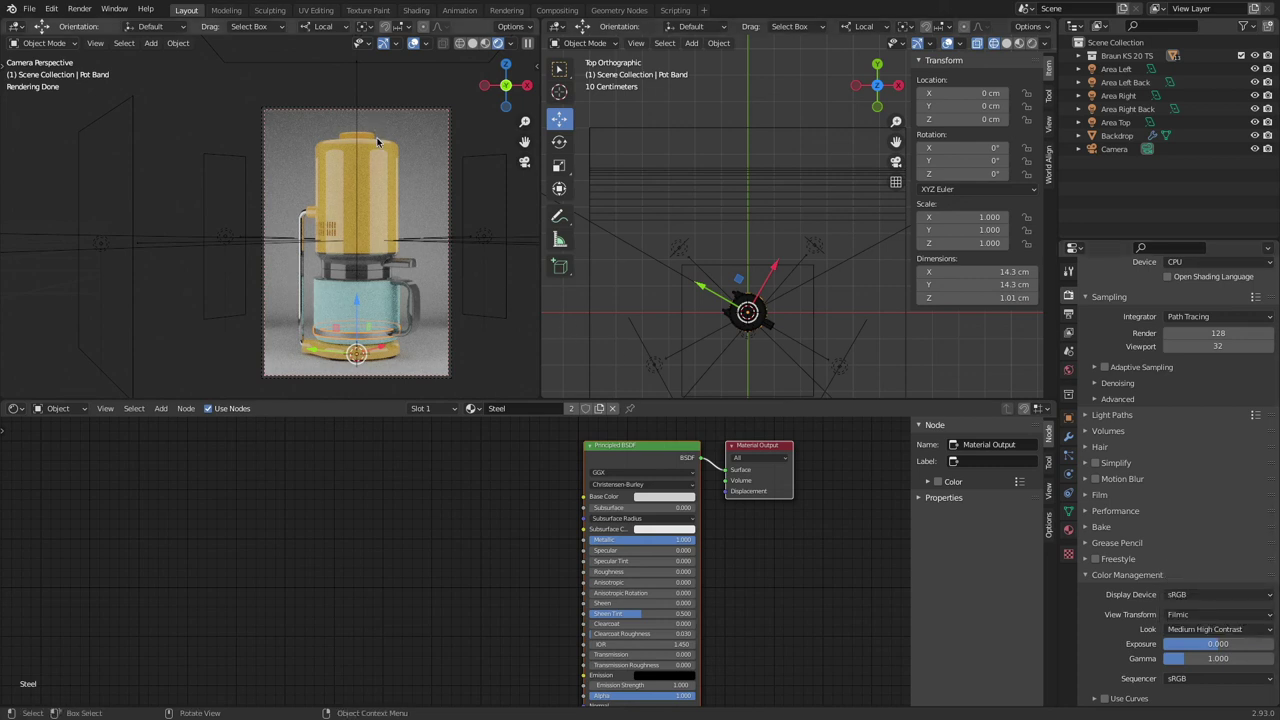
{"action": "left_click", "coordinate": [1210, 629]}
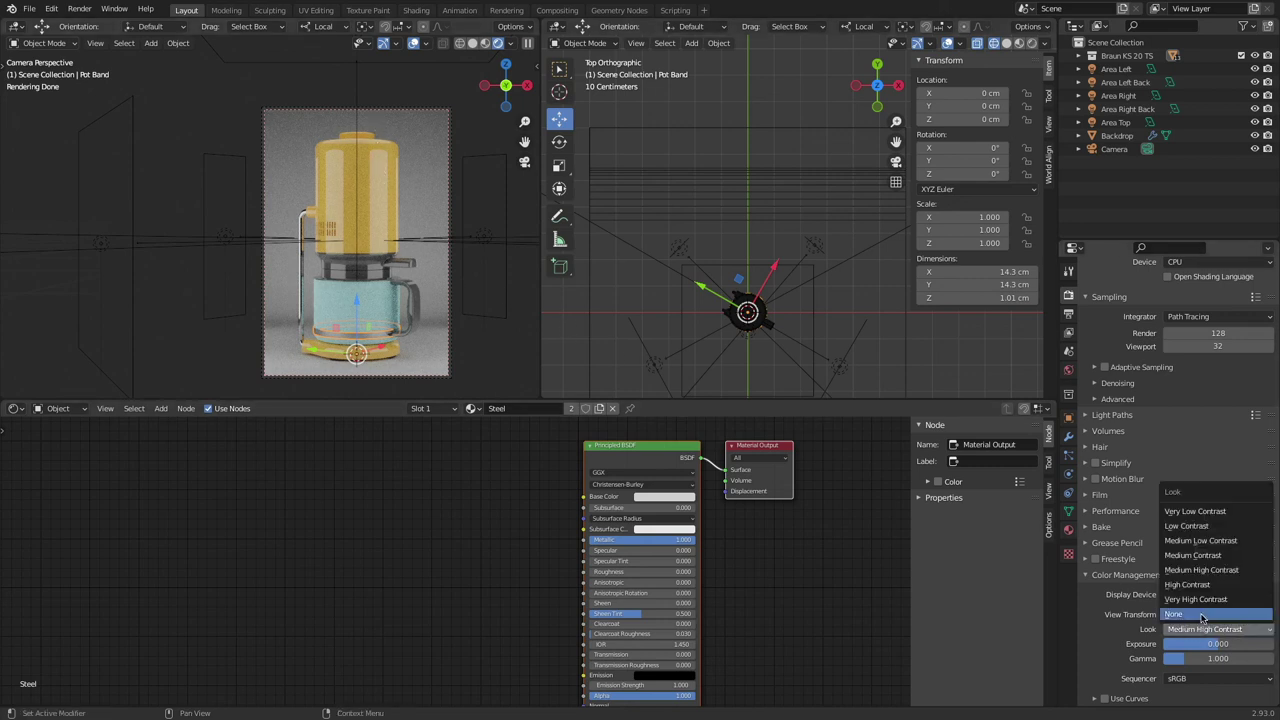
{"action": "left_click", "coordinate": [1208, 600]}
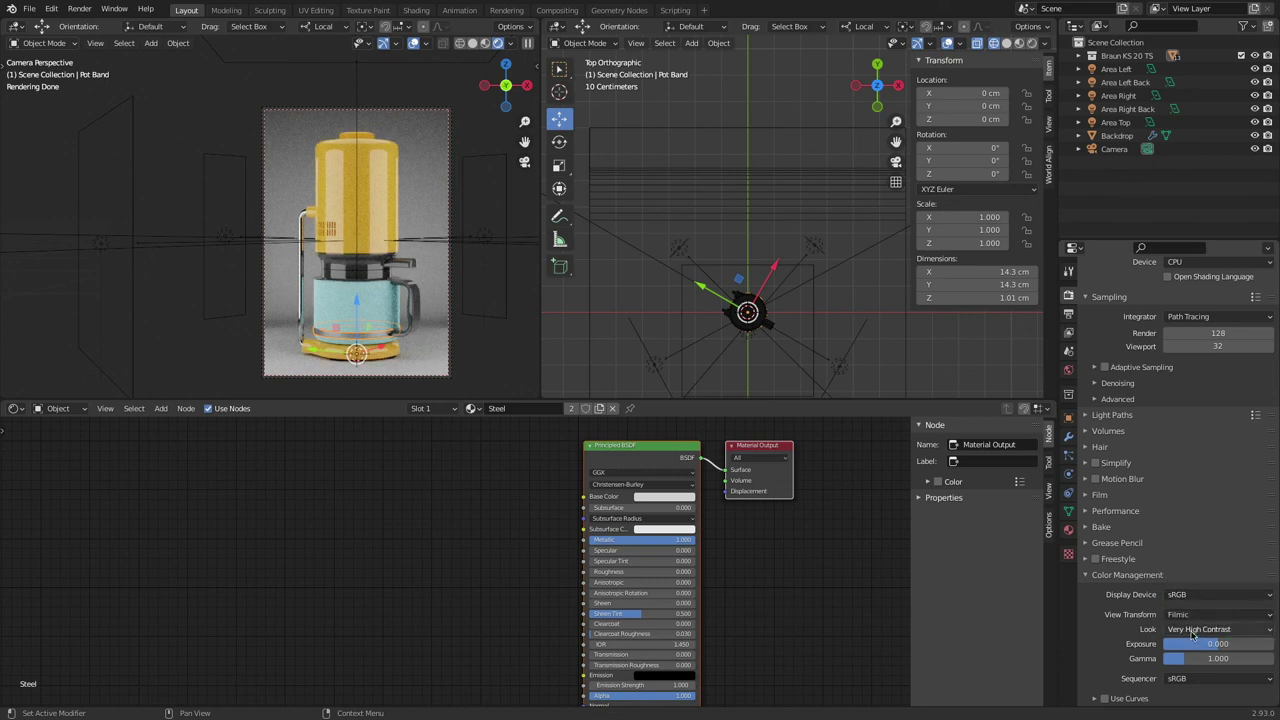
{"action": "left_click", "coordinate": [1196, 629]}
{"action": "left_click", "coordinate": [1200, 584]}
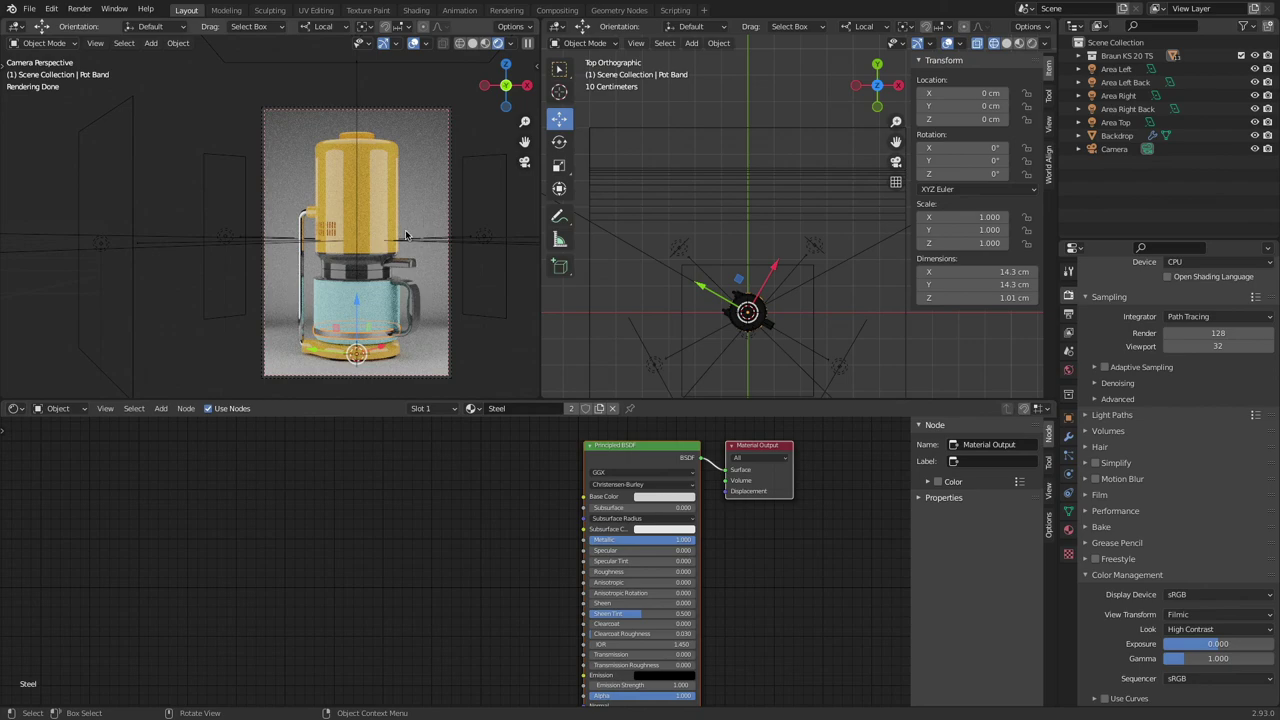
Step: Inspect the finished High Contrast render, then switch the camera view to Solid shading
{"action": "scroll", "coordinate": [432, 236], "scroll_direction": "up", "scroll_amount": 1}
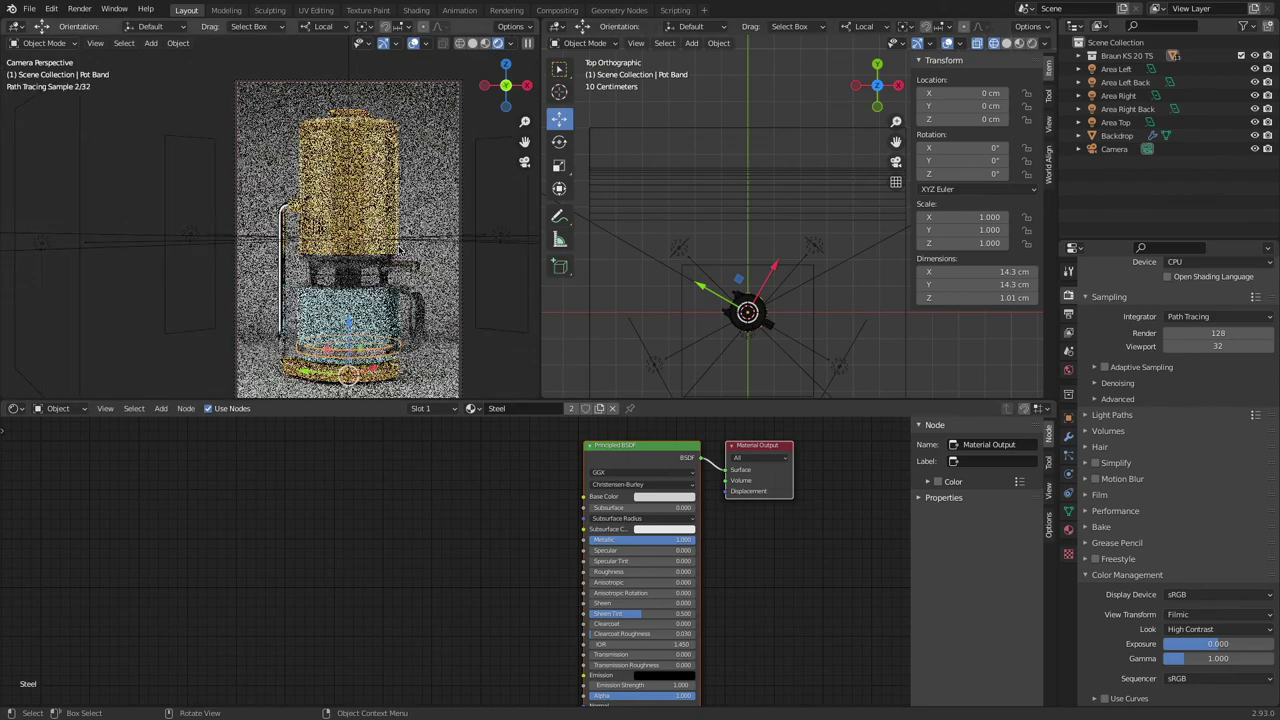
{"action": "scroll", "coordinate": [400, 245], "scroll_direction": "up", "scroll_amount": 1}
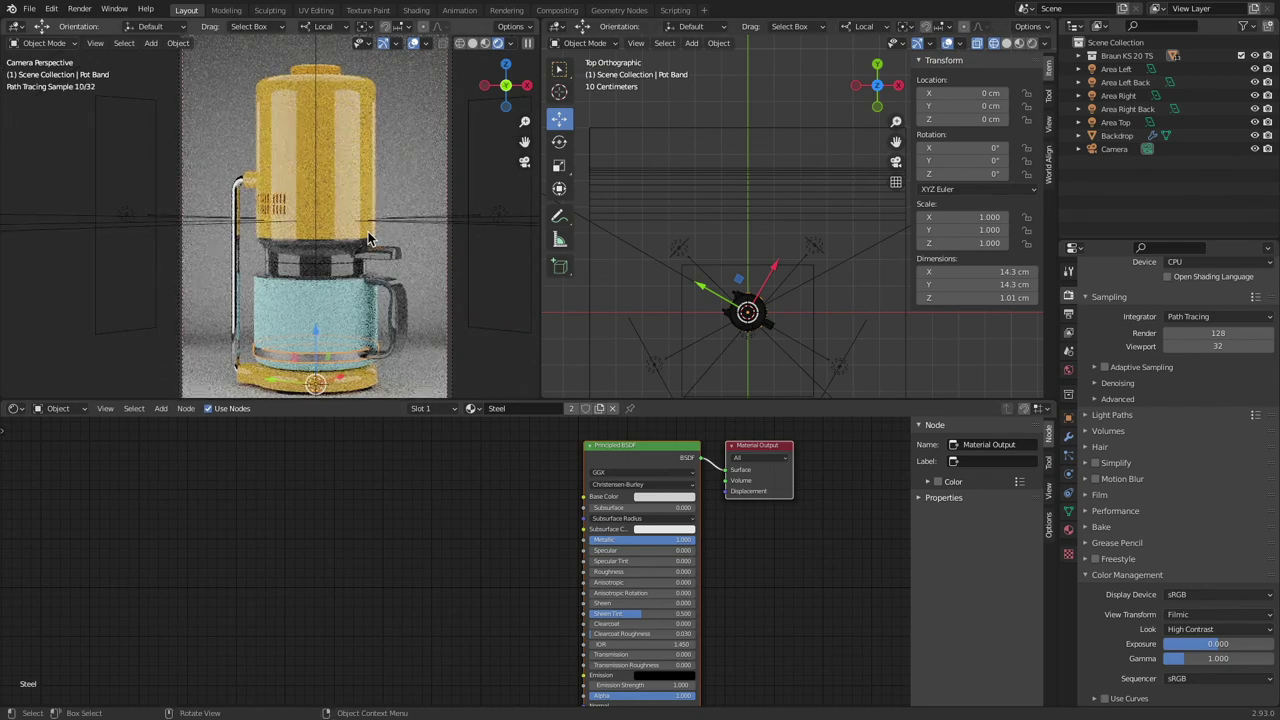
{"action": "scroll", "coordinate": [366, 236], "scroll_direction": "up", "scroll_amount": 1}
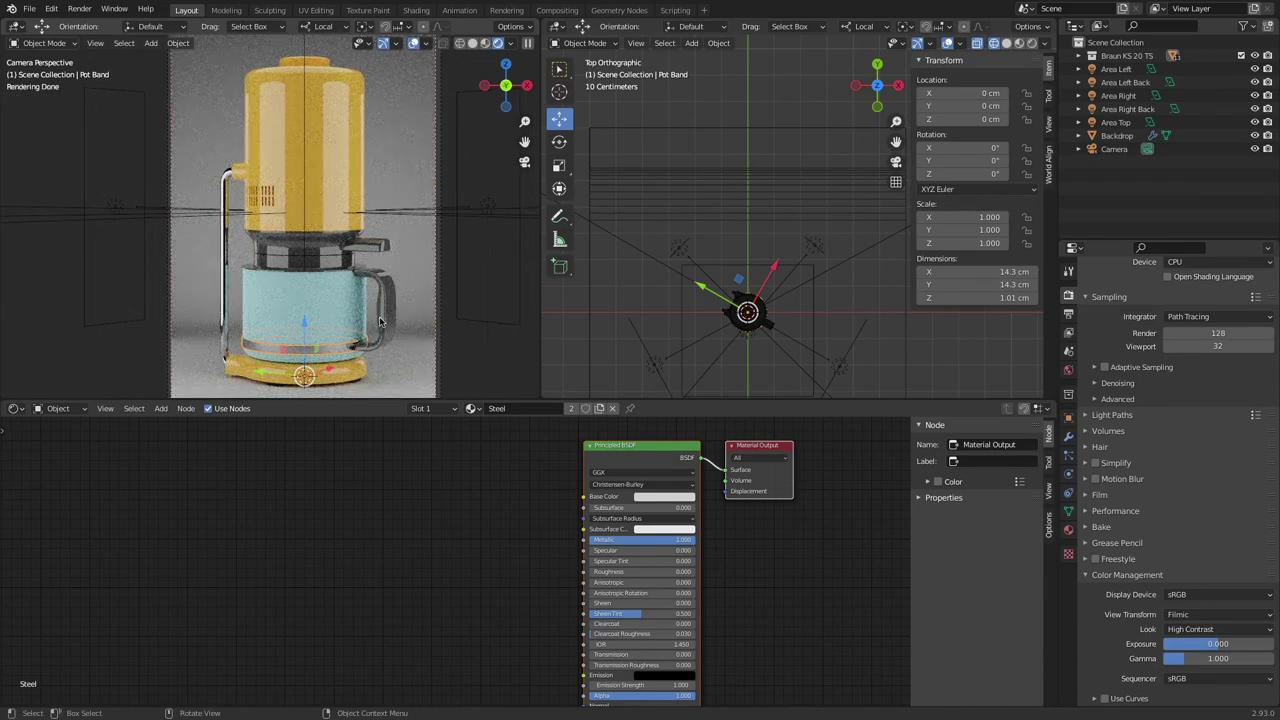
{"action": "scroll", "coordinate": [340, 258], "scroll_direction": "up", "scroll_amount": 4}
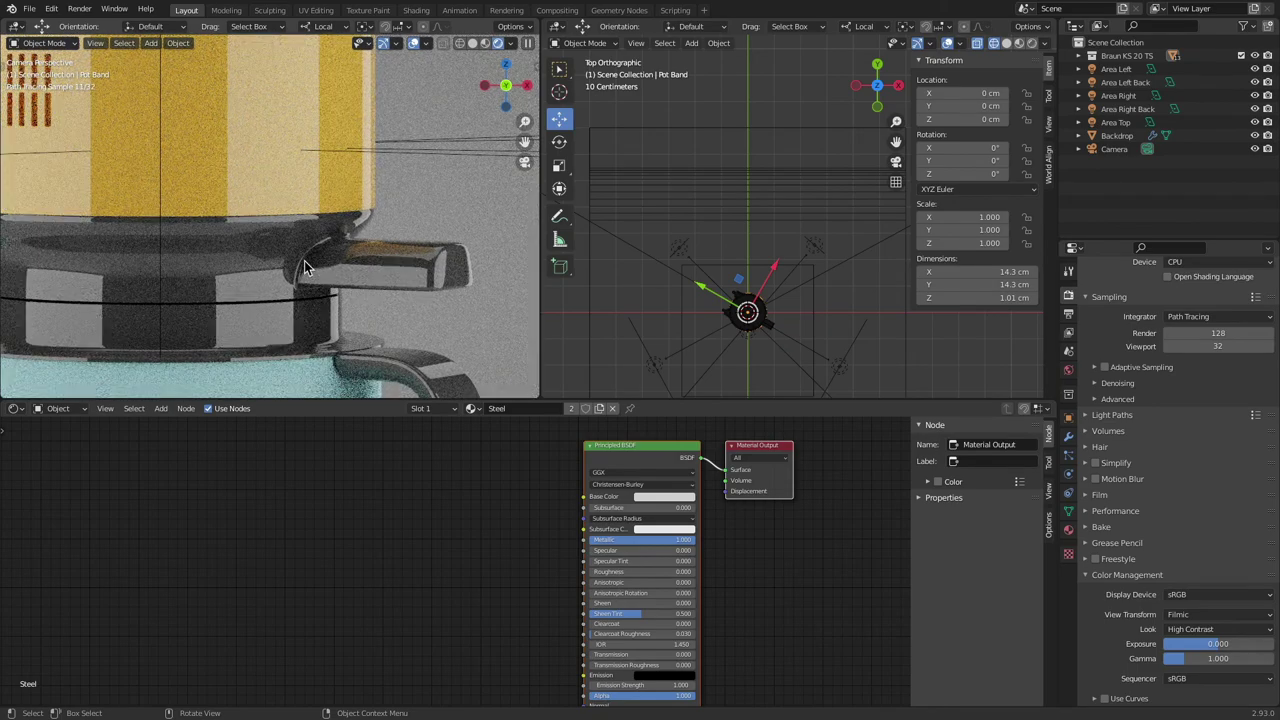
{"action": "scroll", "coordinate": [340, 262], "scroll_direction": "down", "scroll_amount": 5}
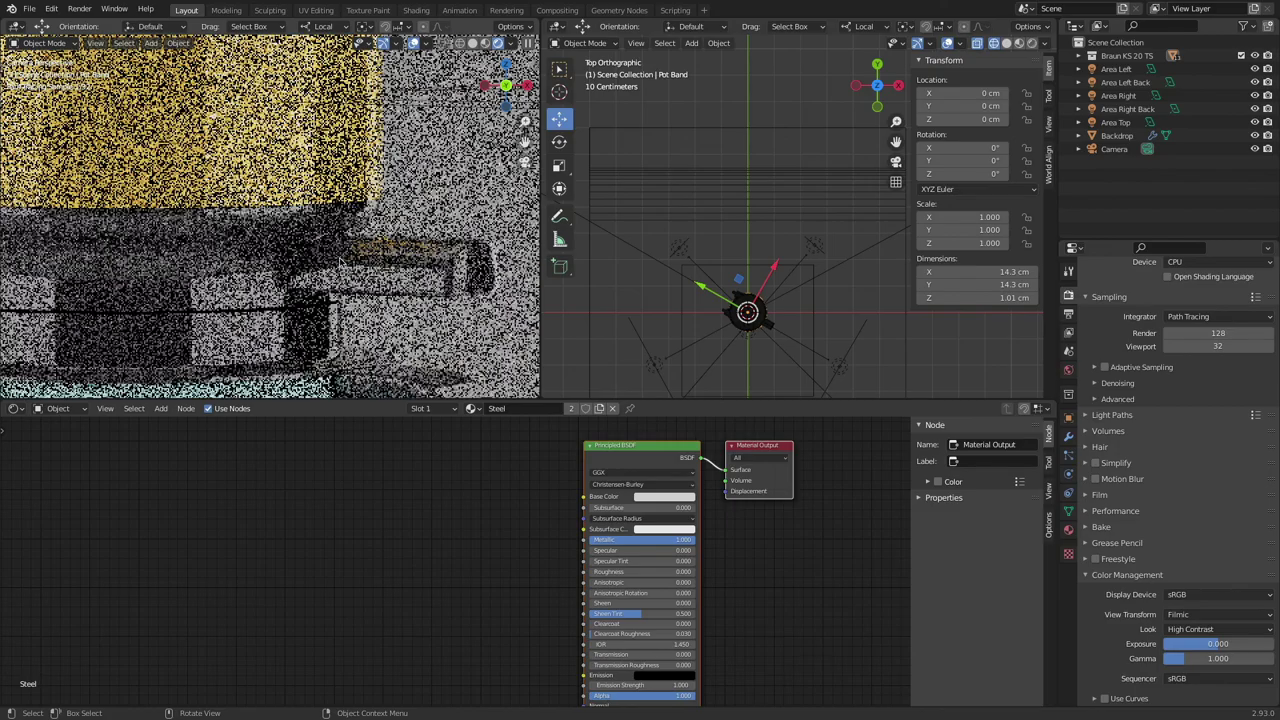
{"action": "scroll", "coordinate": [340, 265], "scroll_direction": "down", "scroll_amount": 2}
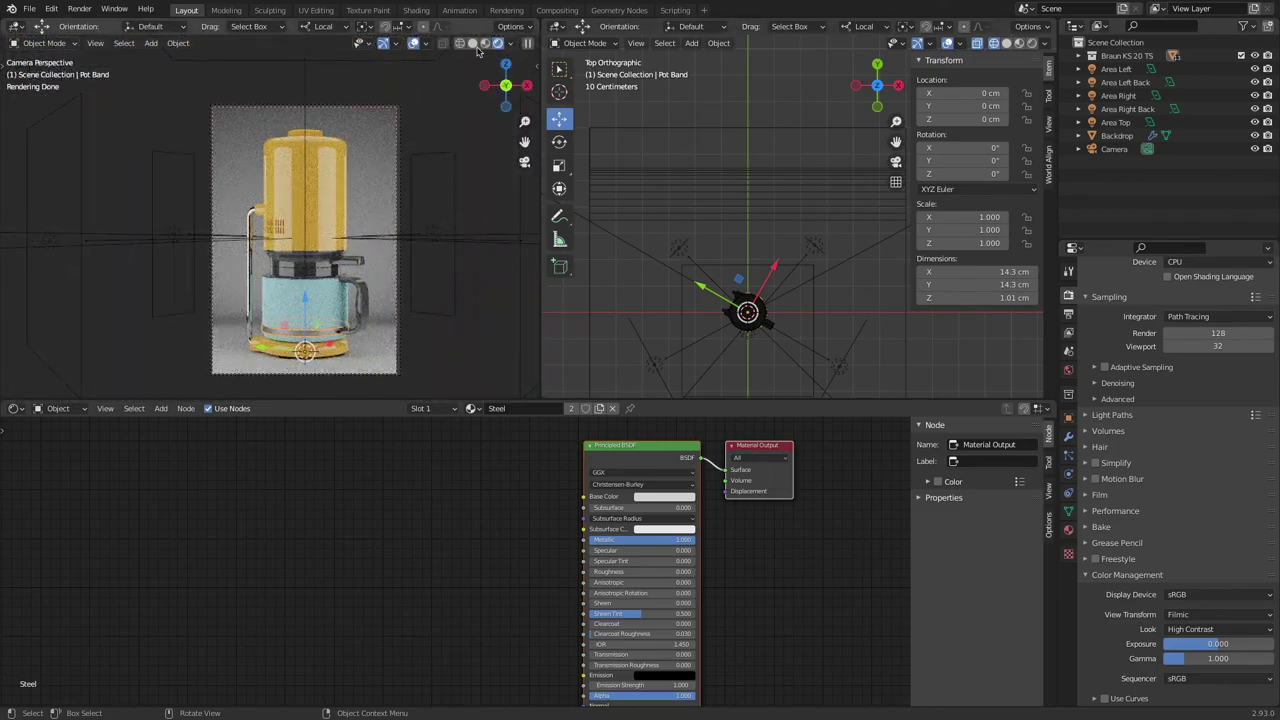
{"action": "left_click", "coordinate": [472, 43]}
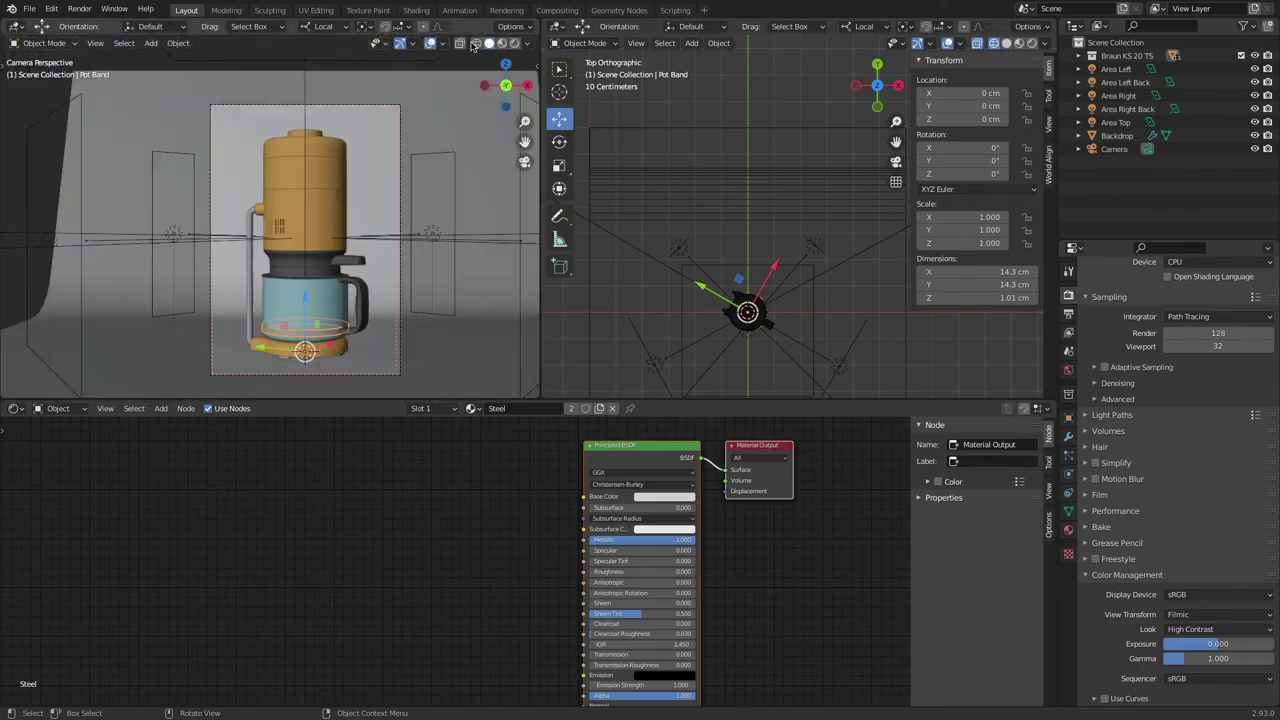
Step: Join the two upper 3D views and merge away the node editor so one 3D view fills the height
{"action": "right_click", "coordinate": [539, 290]}
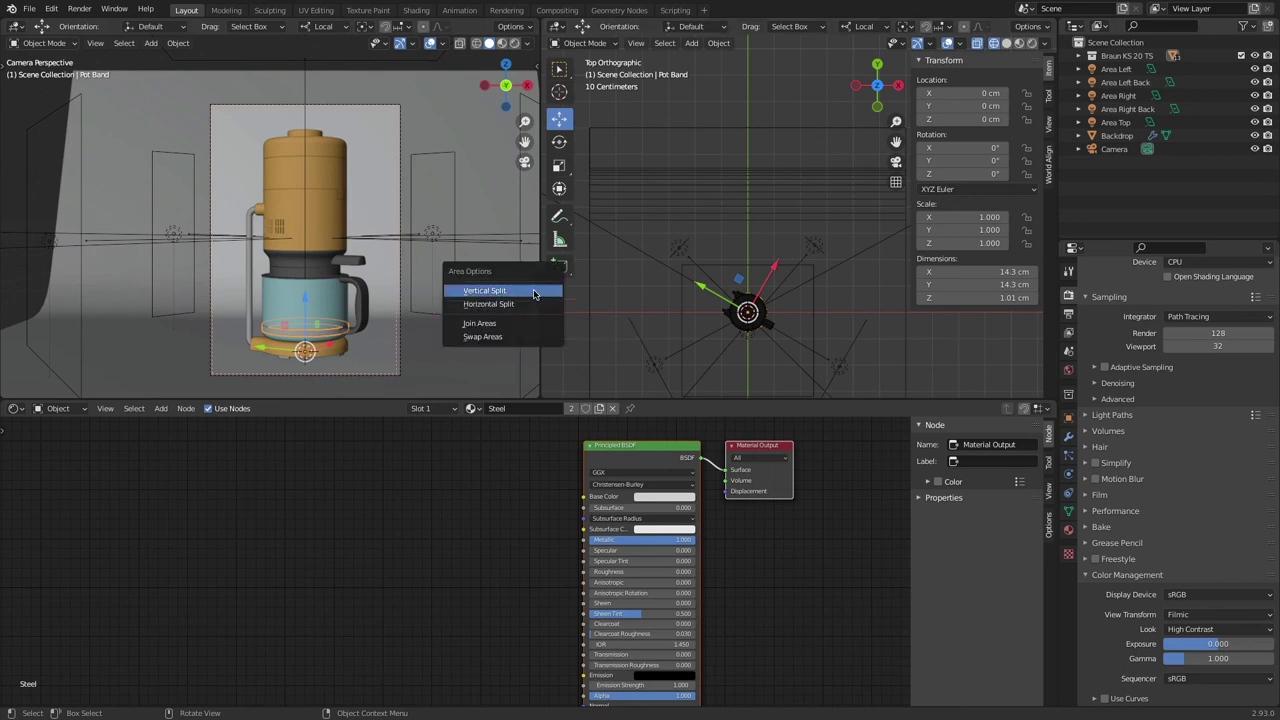
{"action": "left_click", "coordinate": [528, 323]}
{"action": "left_click", "coordinate": [588, 316]}
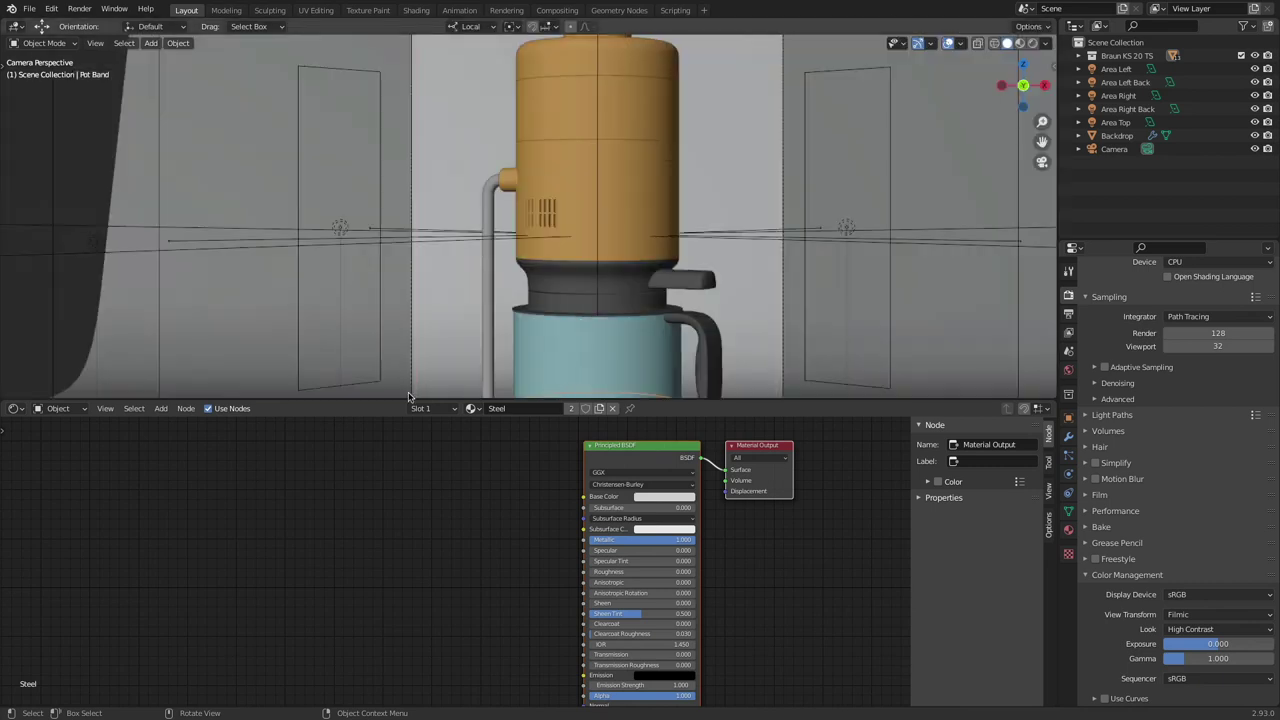
{"action": "right_click", "coordinate": [393, 397]}
{"action": "left_click", "coordinate": [393, 397]}
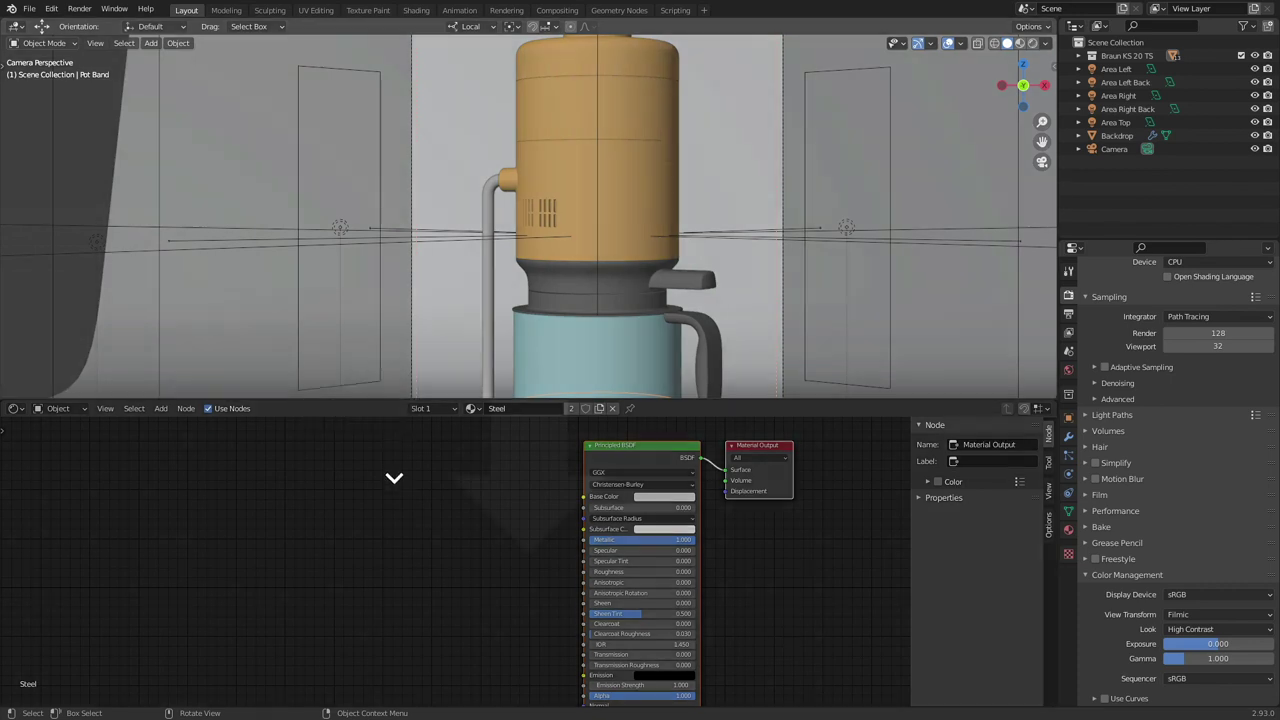
{"action": "left_click", "coordinate": [393, 479]}
Step: Split off a tall left view, divide the right side top and bottom, and make the lower area a Shader Editor
{"action": "right_click", "coordinate": [1059, 272]}
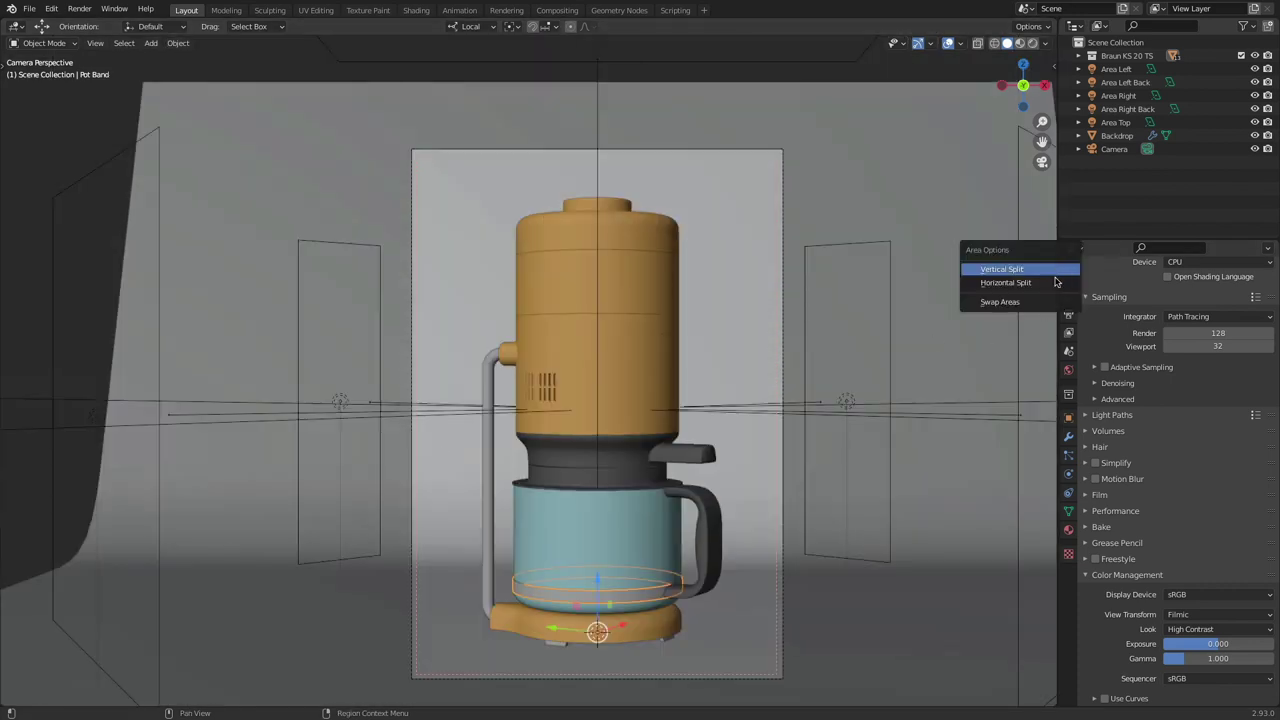
{"action": "left_click", "coordinate": [1040, 269]}
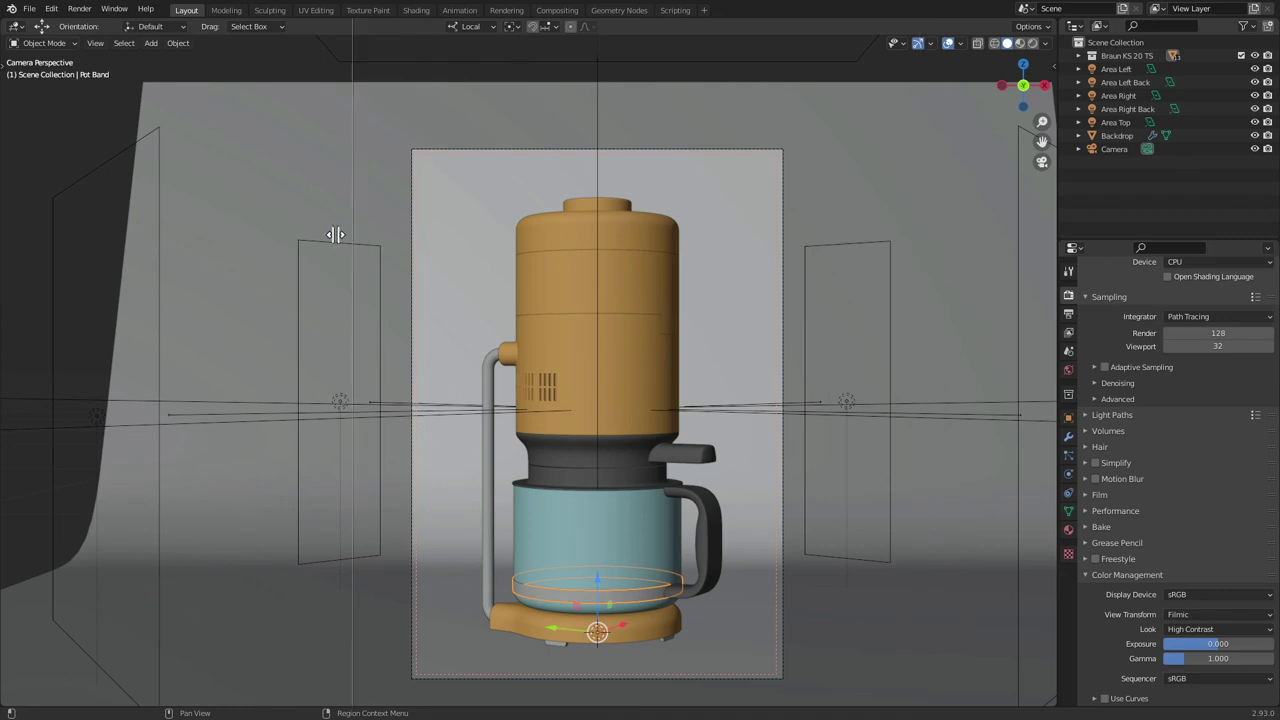
{"action": "left_click", "coordinate": [335, 234]}
{"action": "right_click", "coordinate": [1059, 93]}
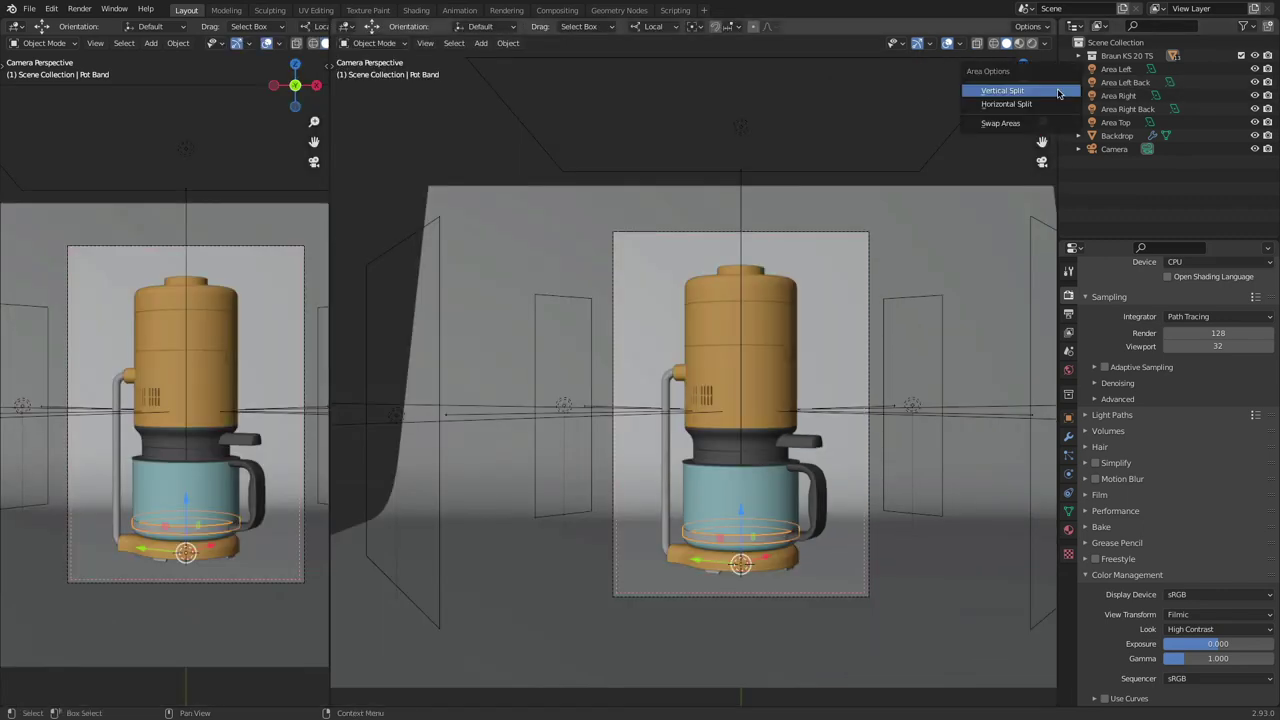
{"action": "left_click", "coordinate": [1005, 104]}
{"action": "left_click", "coordinate": [570, 352]}
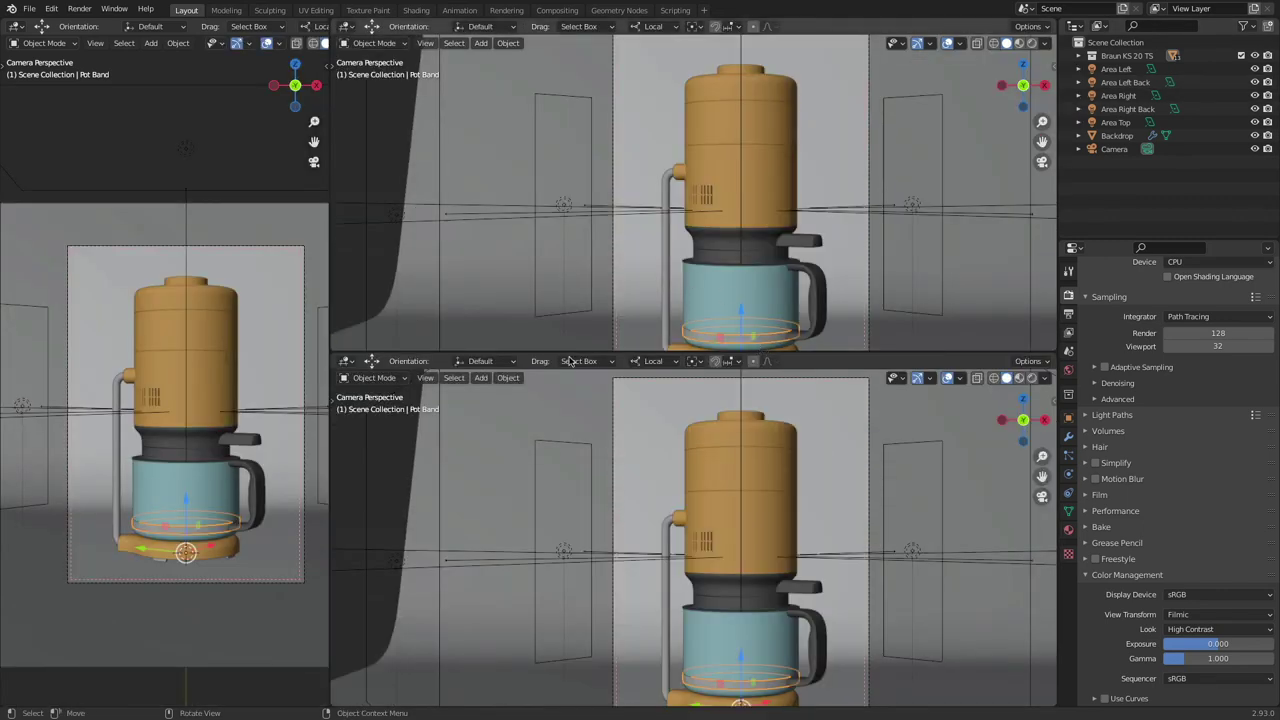
{"action": "left_click", "coordinate": [346, 361]}
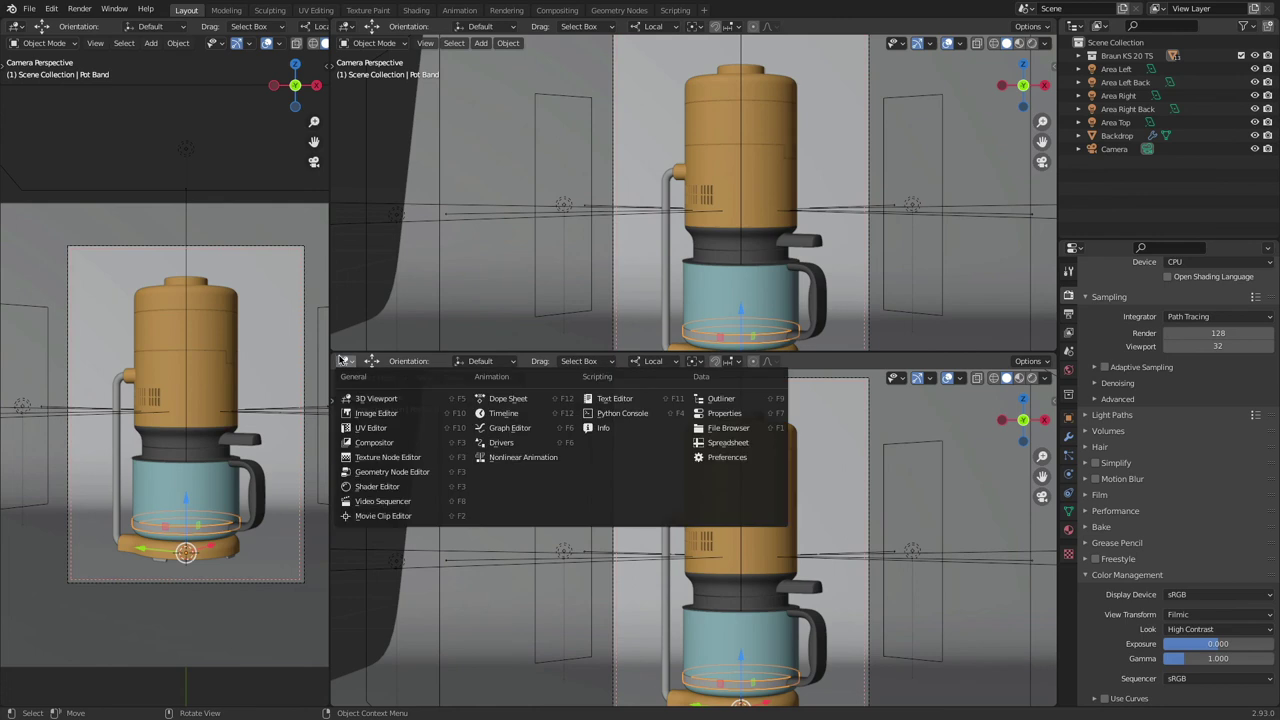
{"action": "left_click", "coordinate": [400, 487]}
Step: Frame the coffee maker in the left view and switch it to Rendered shading
{"action": "scroll", "coordinate": [211, 356], "scroll_direction": "up", "scroll_amount": 5}
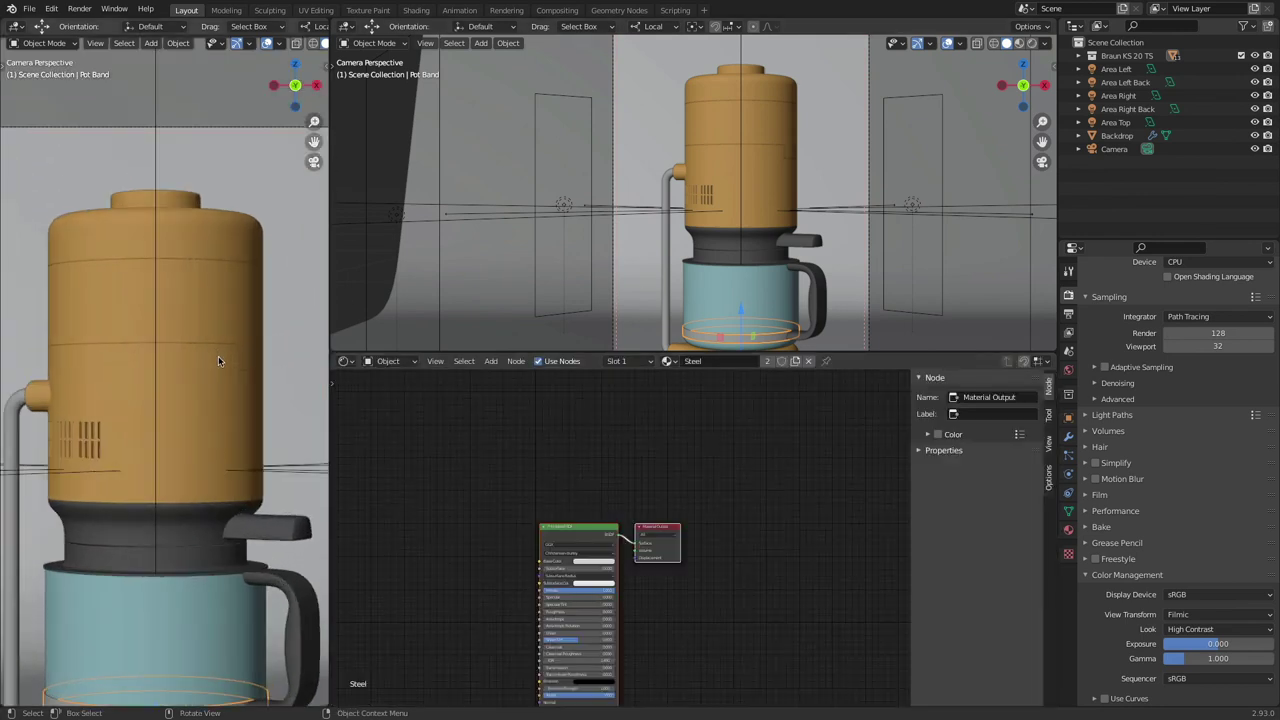
{"action": "middle_click_drag", "start_coordinate": [218, 356], "coordinate": [229, 241], "text": "shift"}
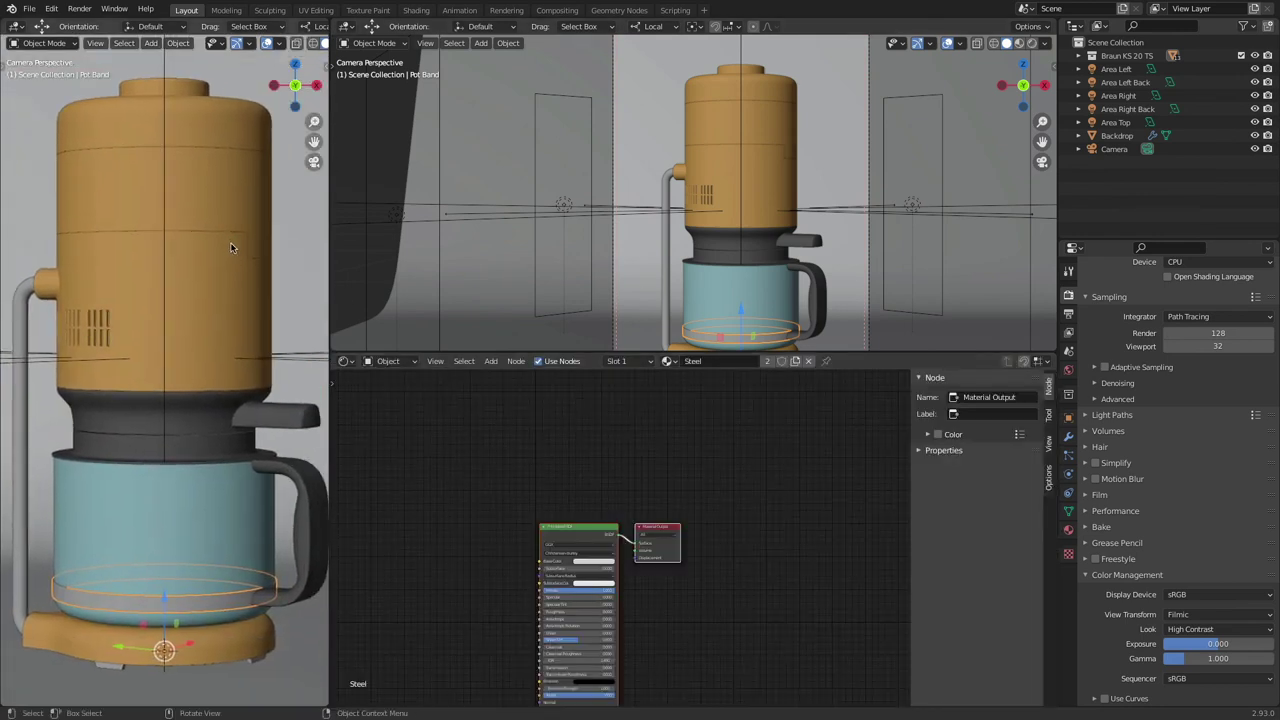
{"action": "scroll", "coordinate": [318, 47], "scroll_direction": "down", "scroll_amount": 3}
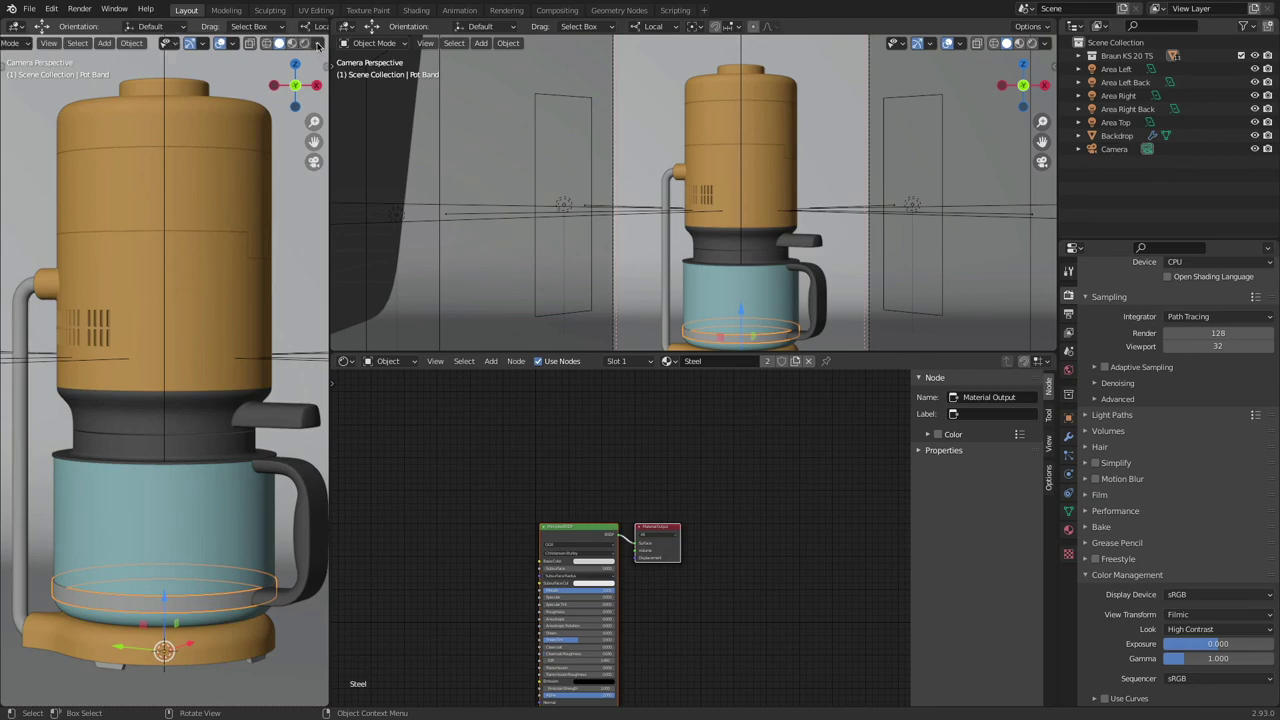
{"action": "left_click", "coordinate": [305, 44]}
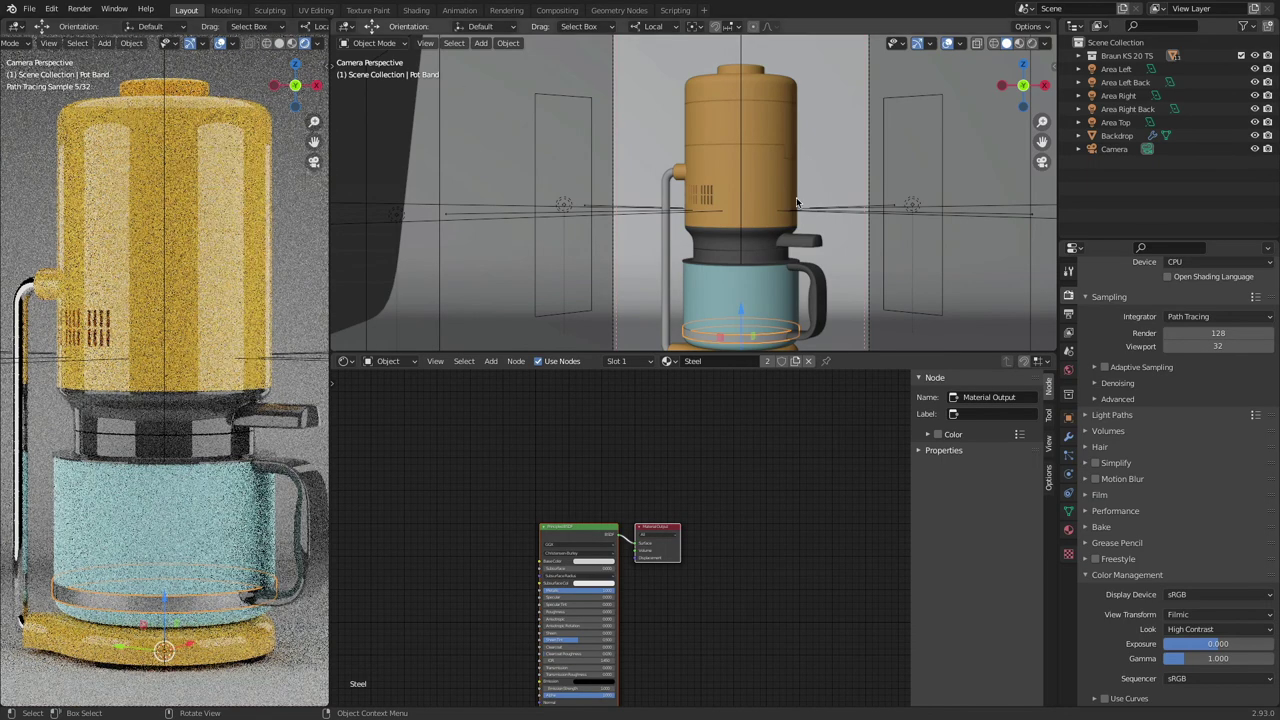
Step: Orbit the right view over the studio set, center and widen the node editor, and save the file
{"action": "middle_click_drag", "start_coordinate": [780, 150], "coordinate": [651, 201]}
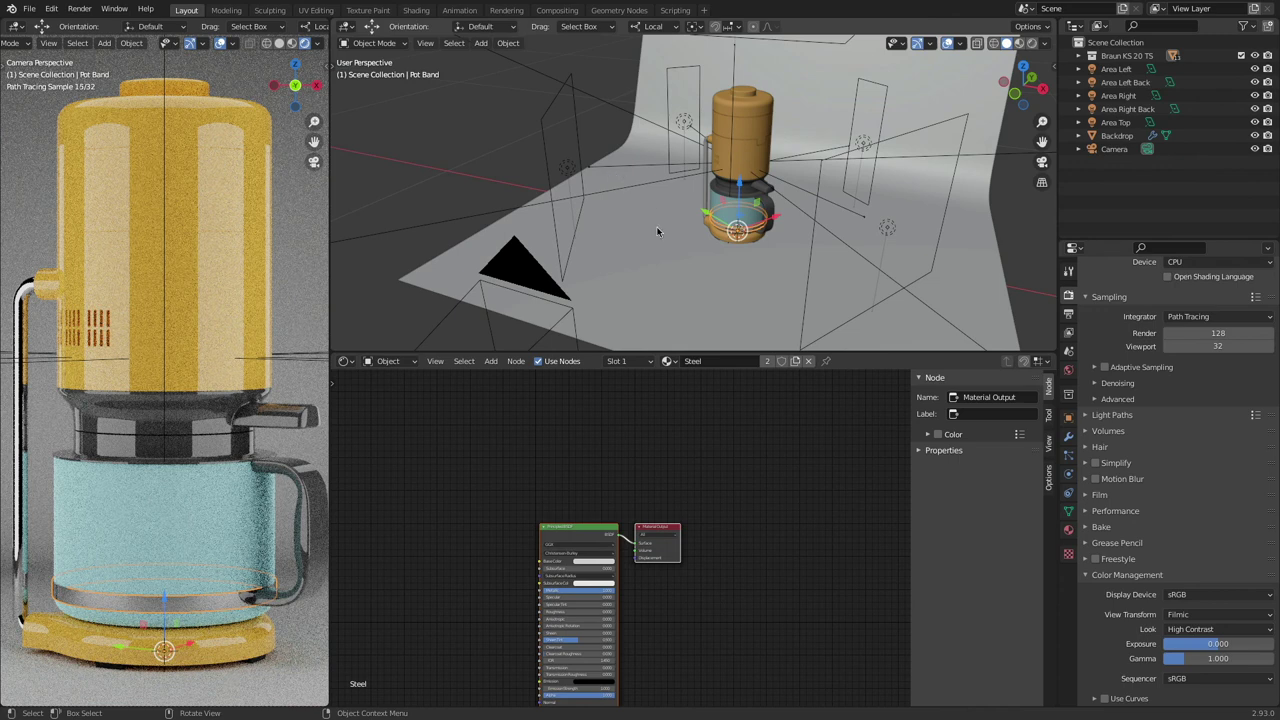
{"action": "middle_click_drag", "start_coordinate": [594, 488], "coordinate": [745, 417]}
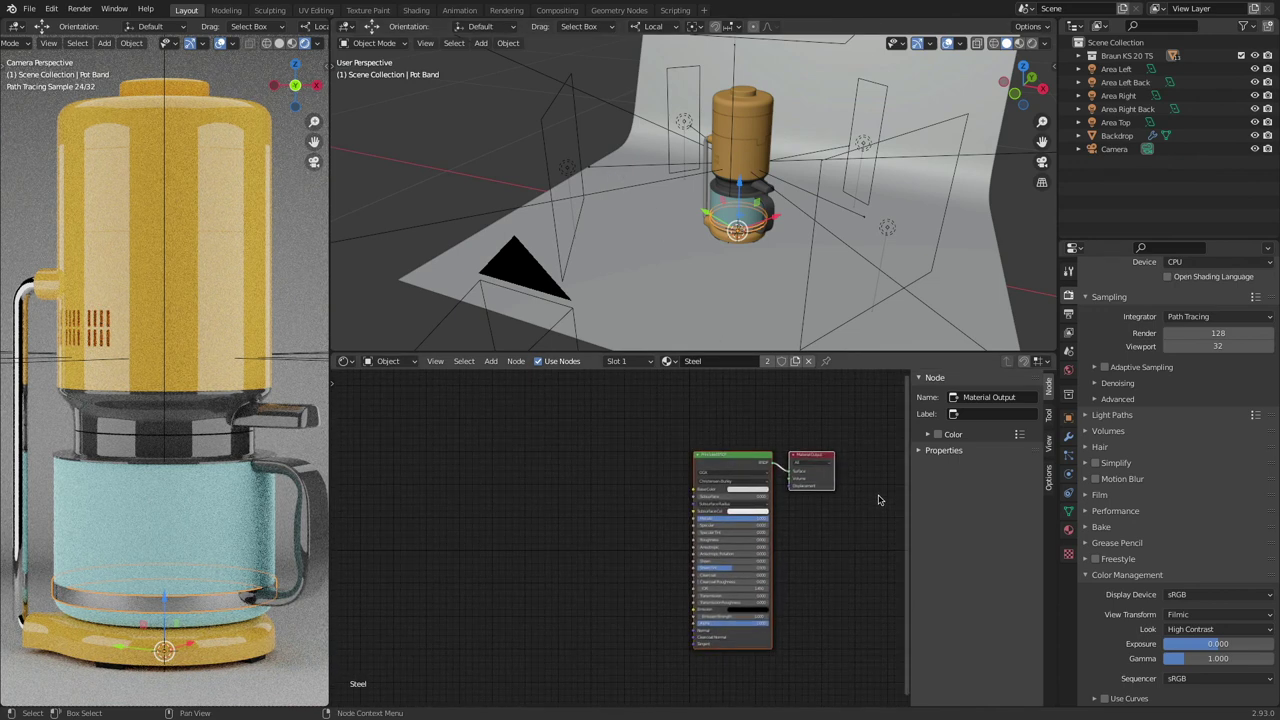
{"action": "key", "text": "n"}
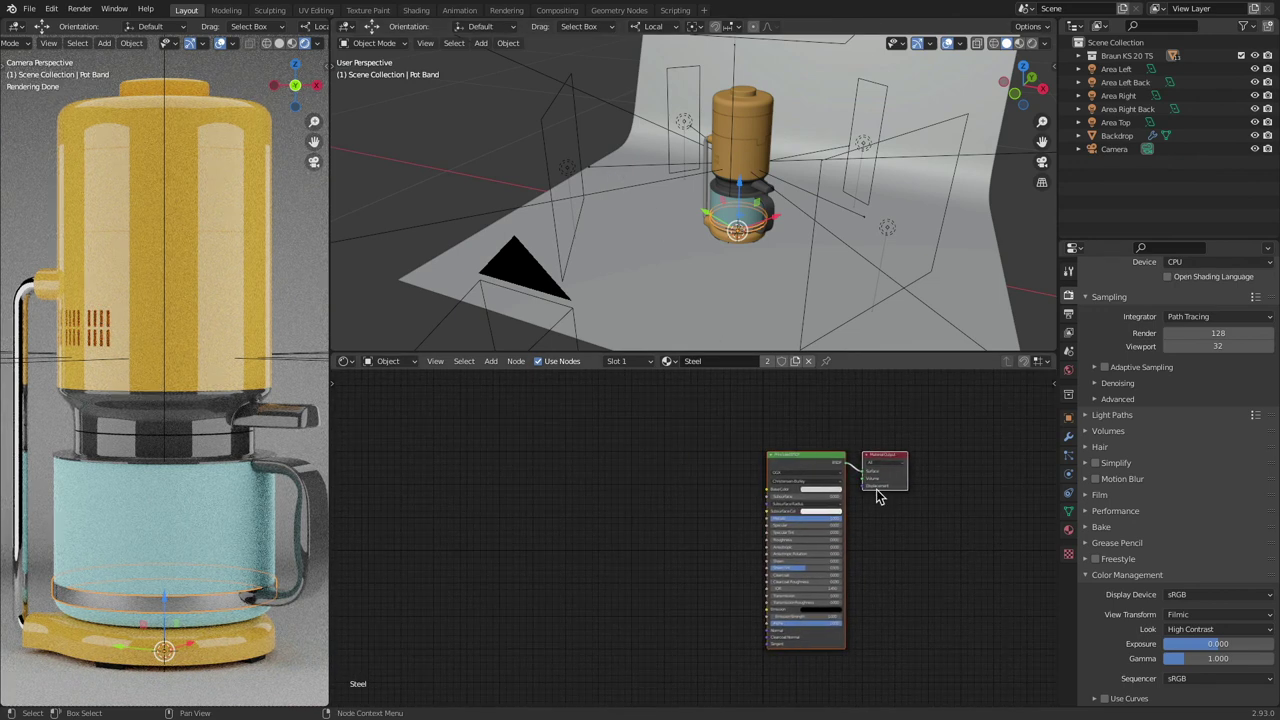
{"action": "key", "text": "ctrl+s"}
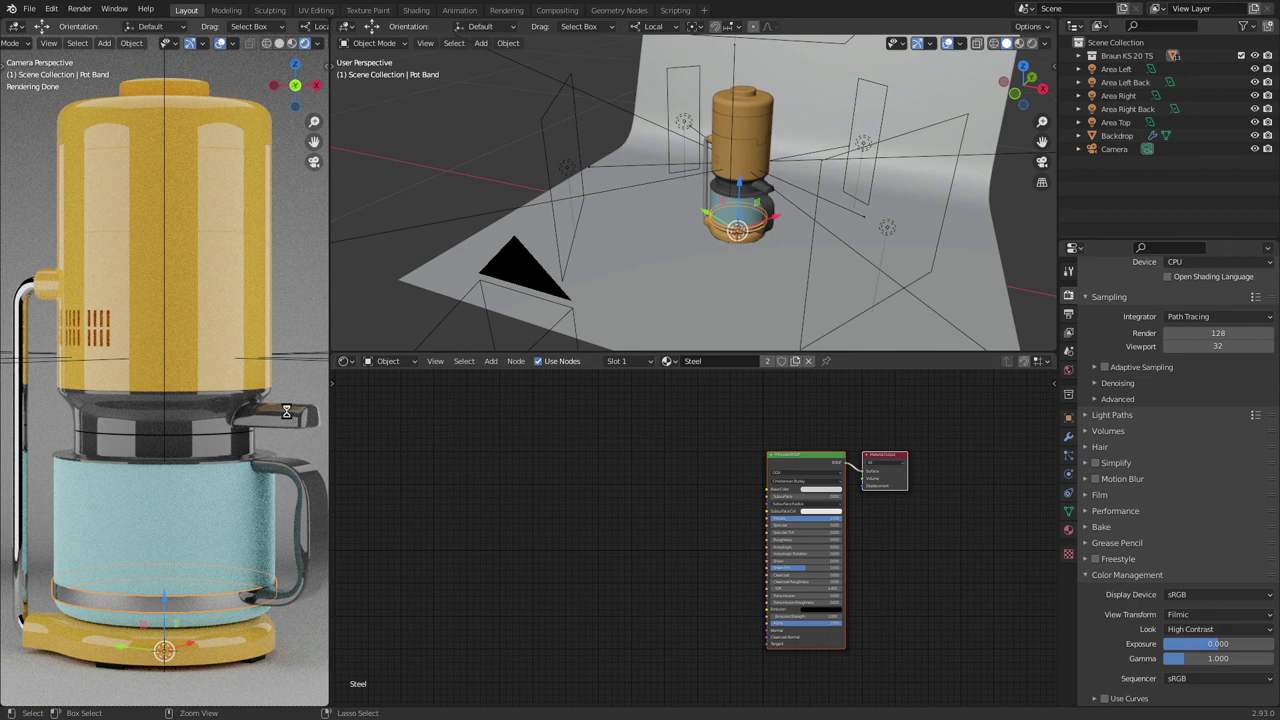
{"action": "left_click", "coordinate": [288, 413]}
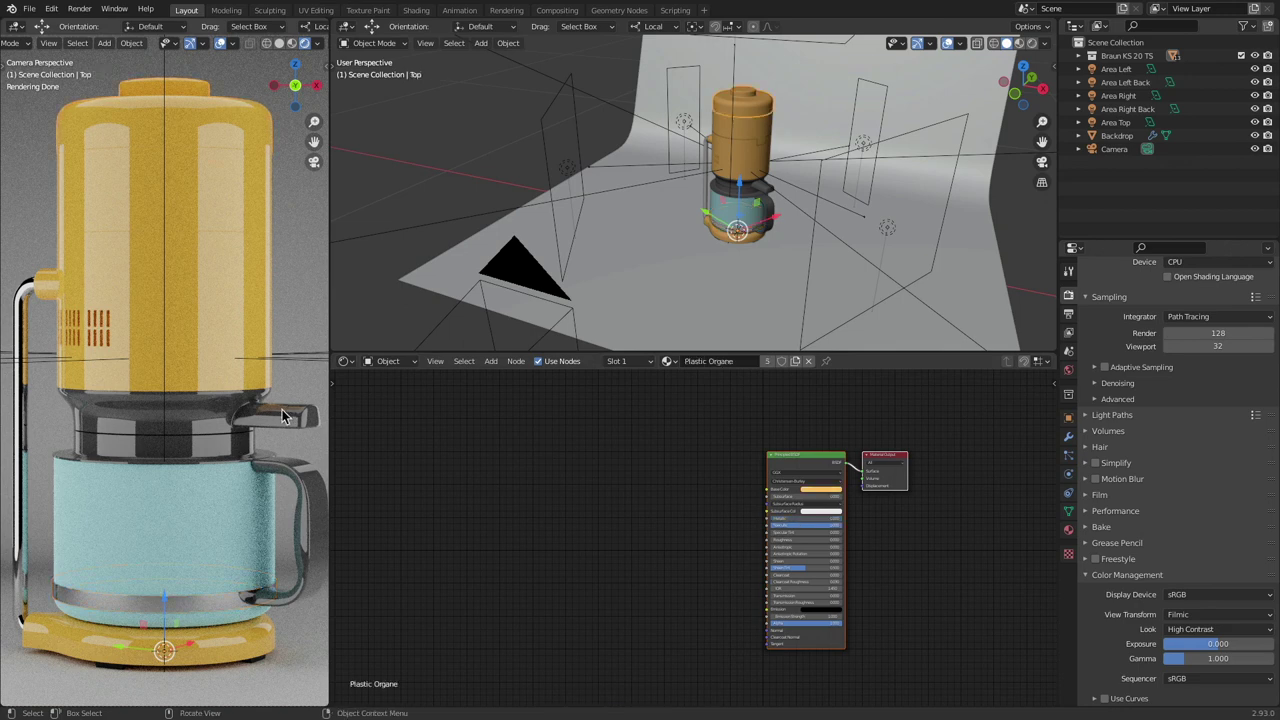
{"action": "key", "text": "super+Tab"}
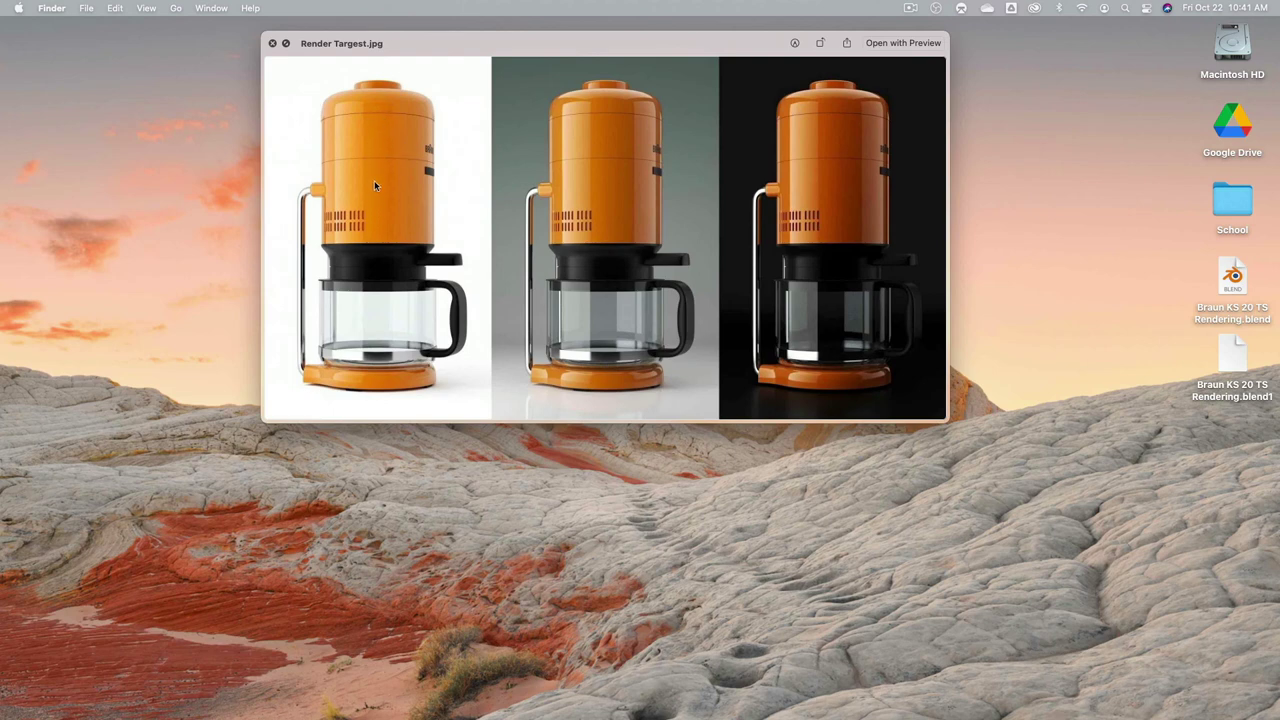
{"action": "key", "text": "super+Tab"}
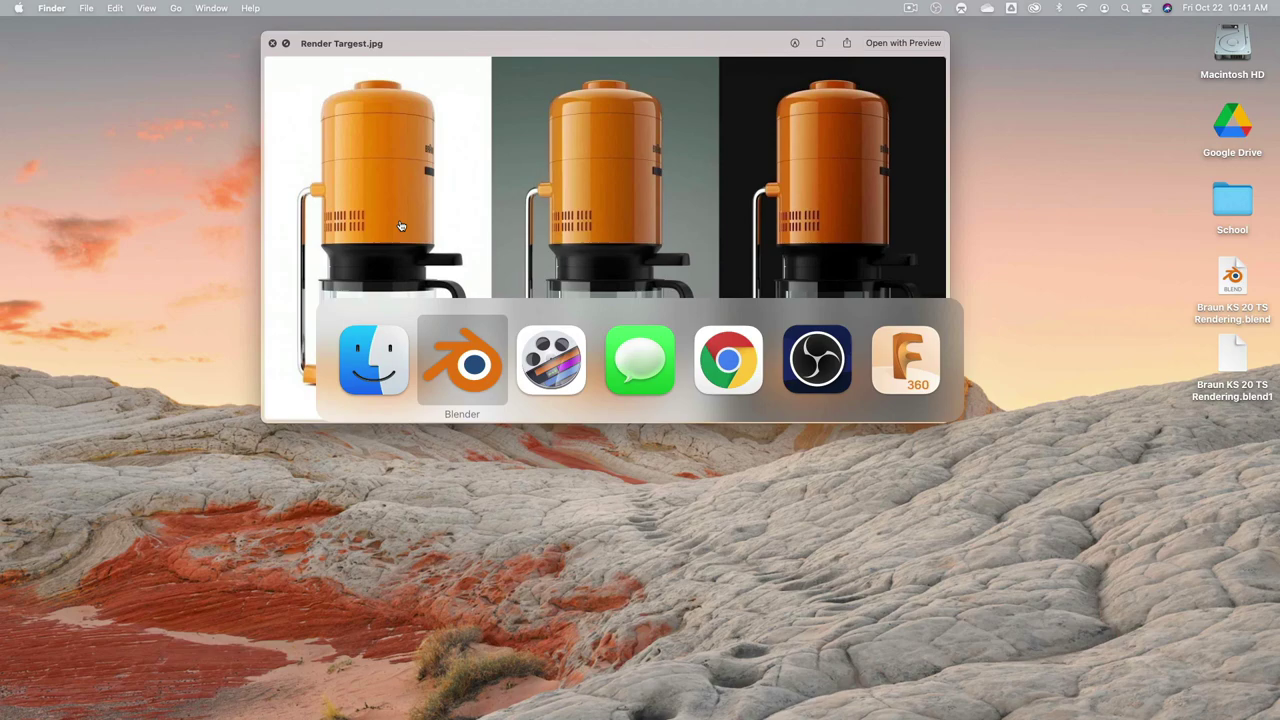
{"action": "left_click", "coordinate": [478, 356]}
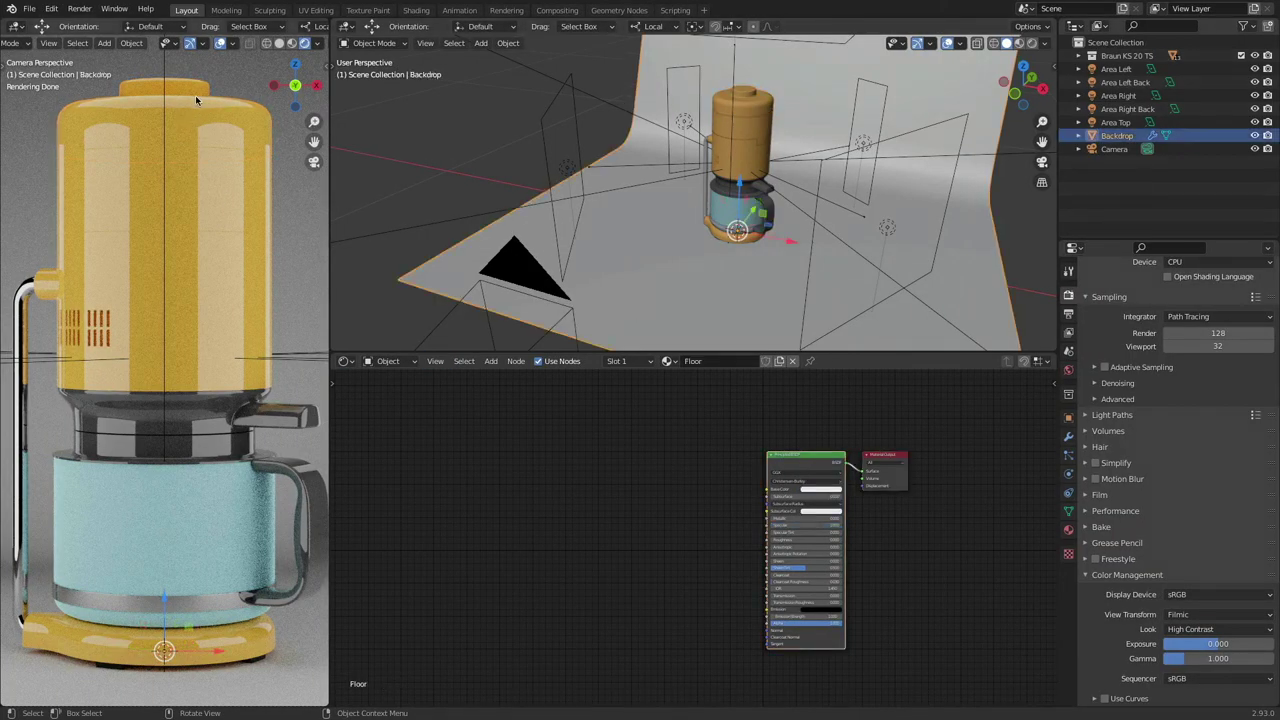
{"action": "scroll", "coordinate": [791, 491], "scroll_direction": "up", "scroll_amount": 7}
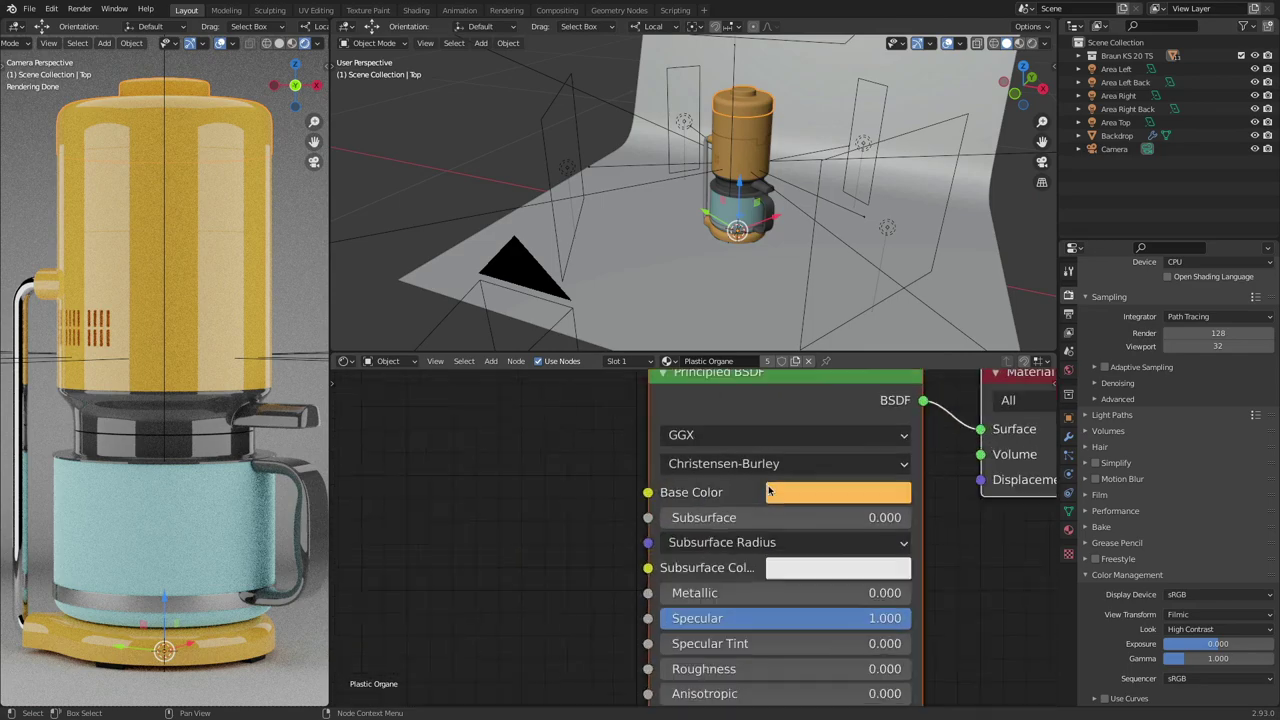
Step: Lower the orange base colour's brightness to about 0.63, raise saturation to 1.000, and compare with the reference
{"action": "left_click", "coordinate": [796, 491]}
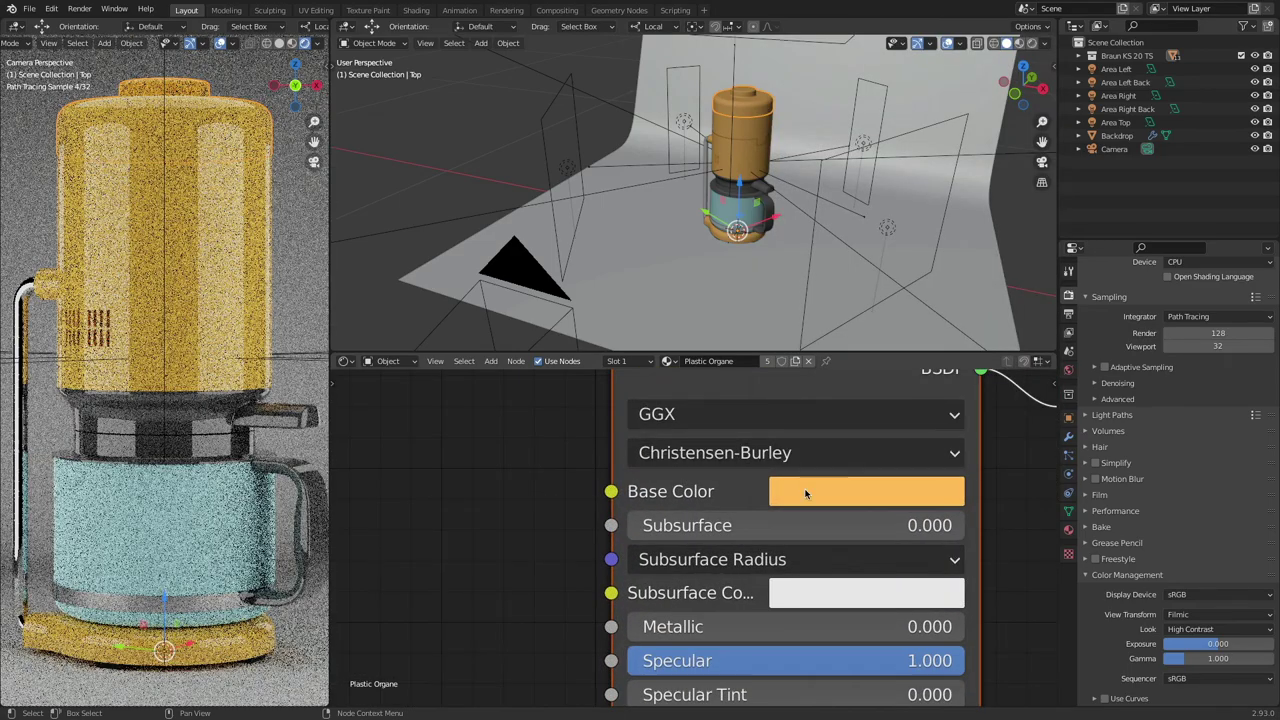
{"action": "left_click", "coordinate": [808, 491]}
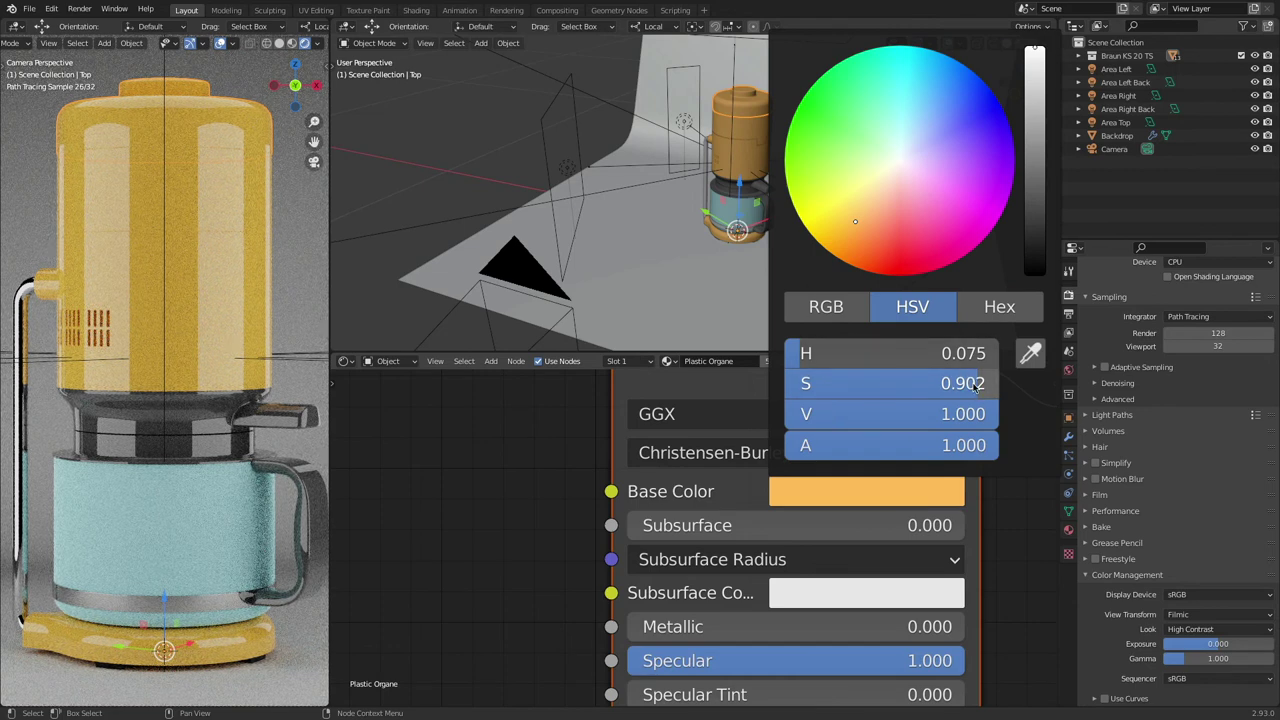
{"action": "left_click_drag", "start_coordinate": [968, 413], "coordinate": [866, 418]}
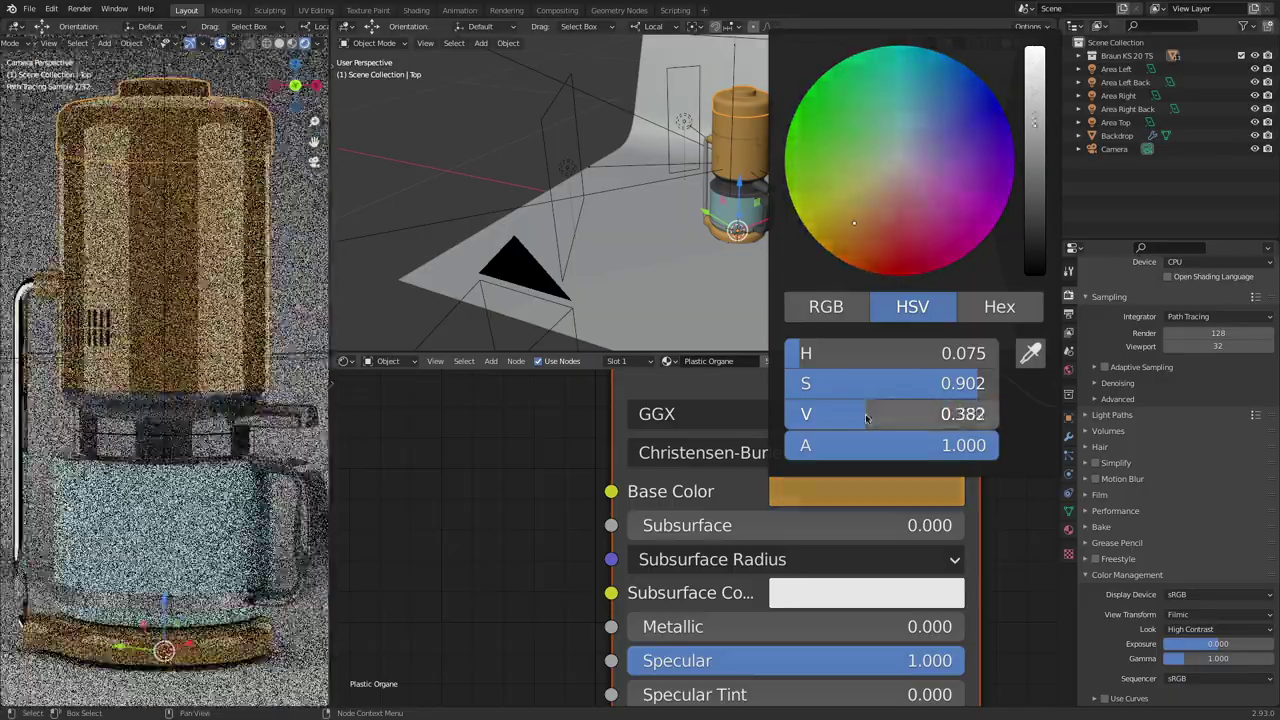
{"action": "scroll", "coordinate": [1051, 176], "scroll_direction": "up", "scroll_amount": 3}
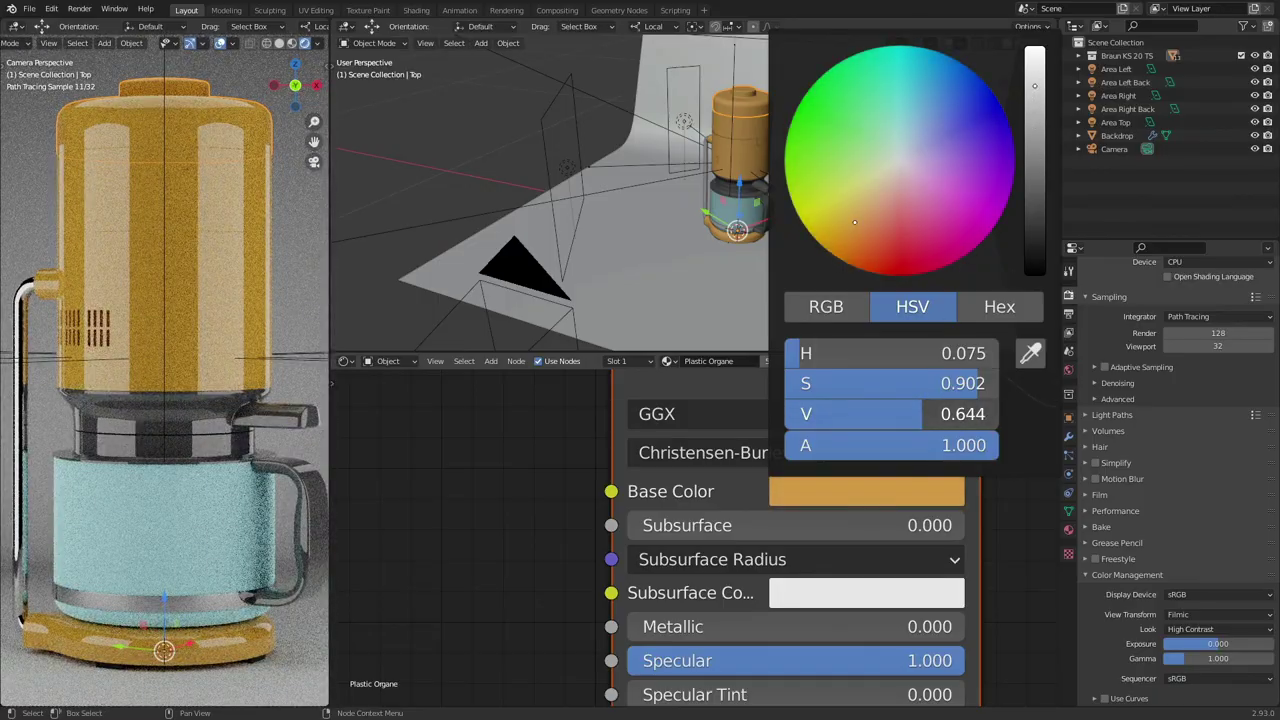
{"action": "key", "text": "Return"}
{"action": "key", "text": "Return"}
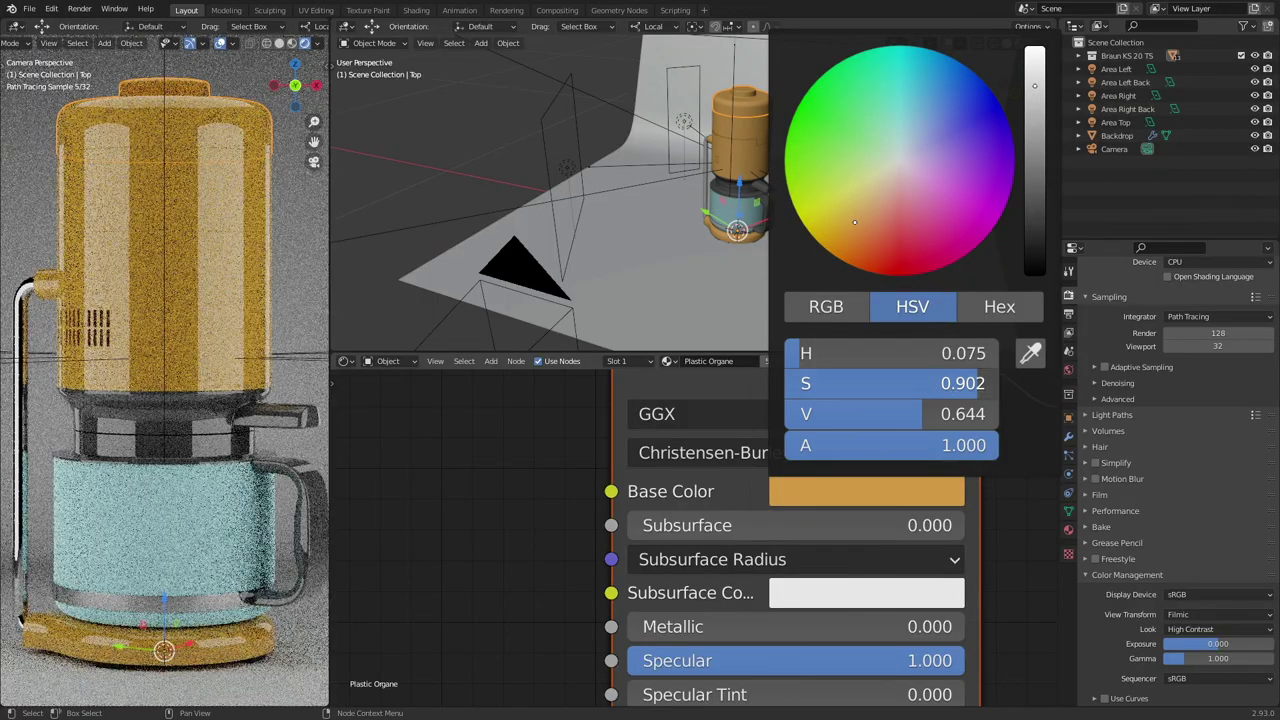
{"action": "mouse_move", "coordinate": [977, 383]}
{"action": "left_mouse_down"}
{"action": "mouse_move", "coordinate": [894, 383]}
{"action": "mouse_move", "coordinate": [1000, 383]}
{"action": "left_mouse_up"}
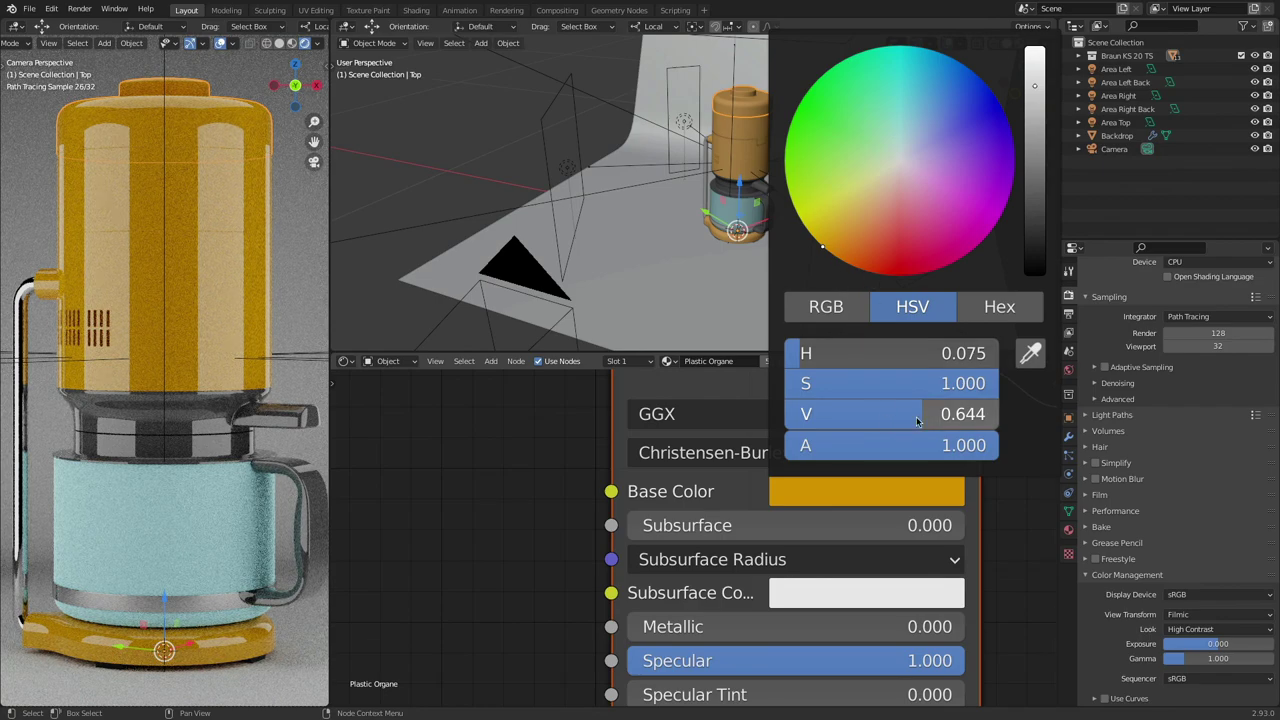
{"action": "left_click_drag", "start_coordinate": [917, 421], "coordinate": [913, 421]}
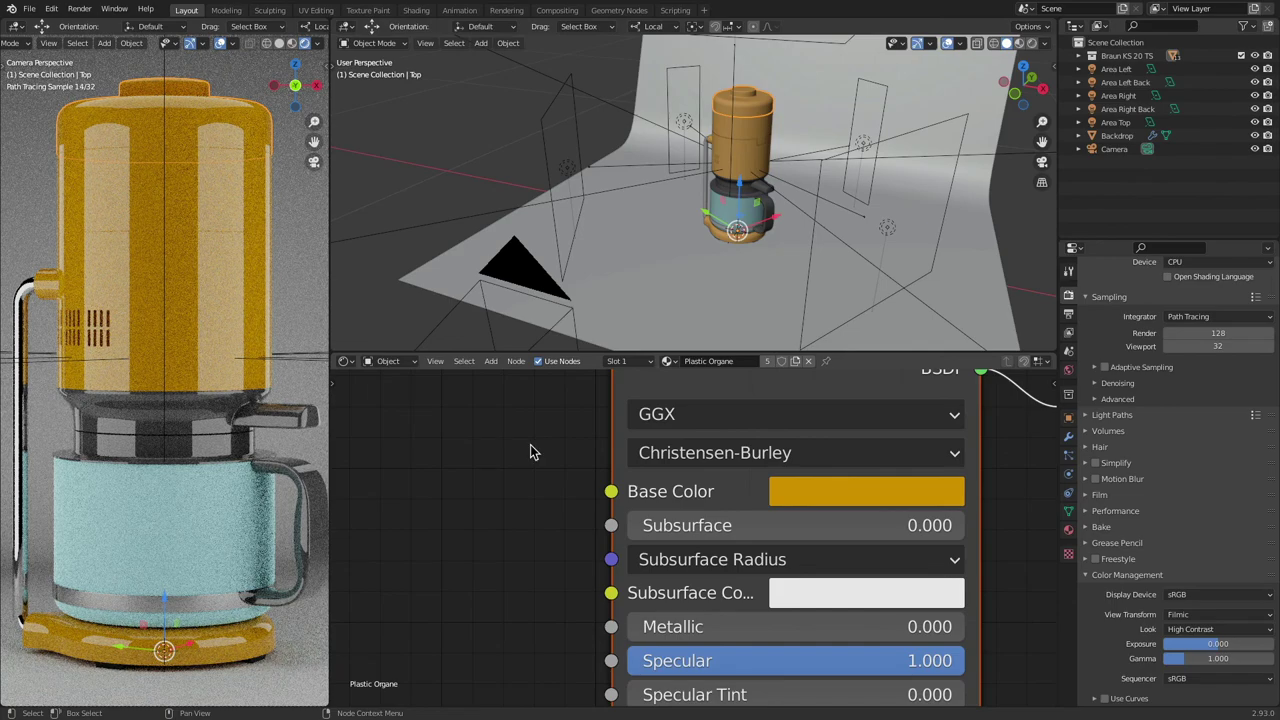
{"action": "key", "text": "super+Tab"}
{"action": "key", "text": "super+Tab"}
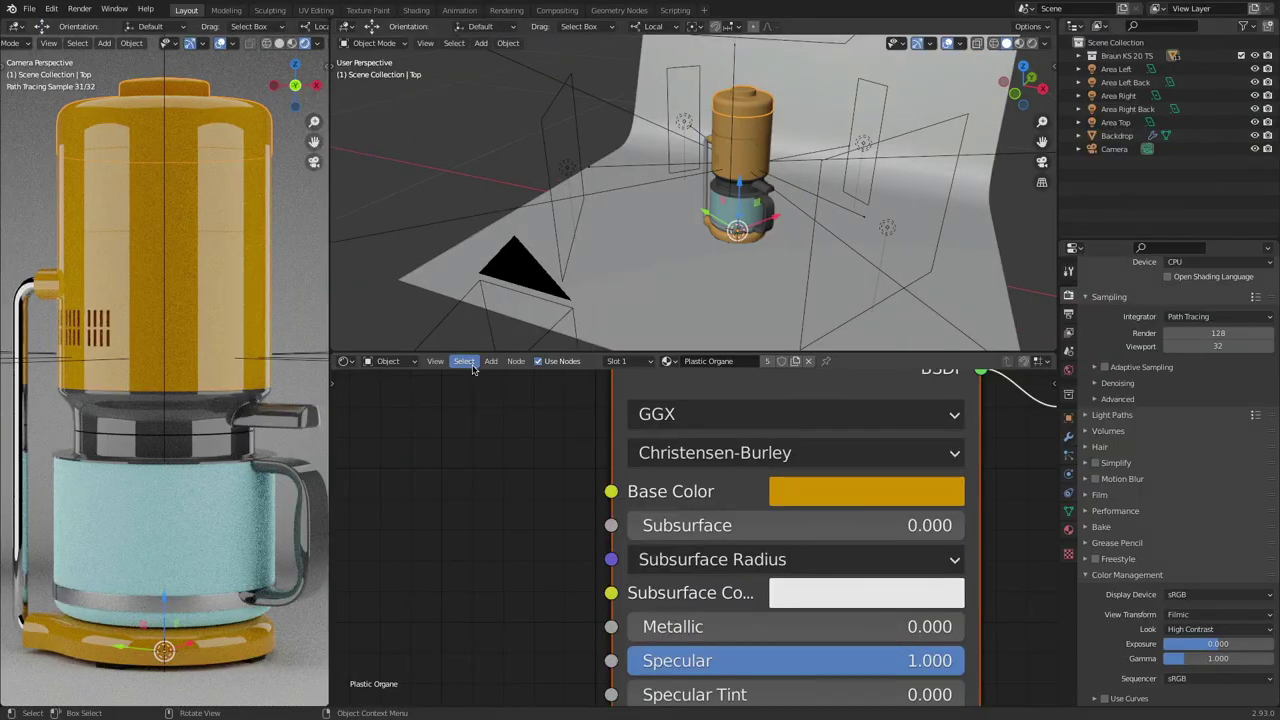
Step: Shift the base colour hue to 0.064 for a redder orange, then view the reference photos
{"action": "left_click", "coordinate": [870, 497]}
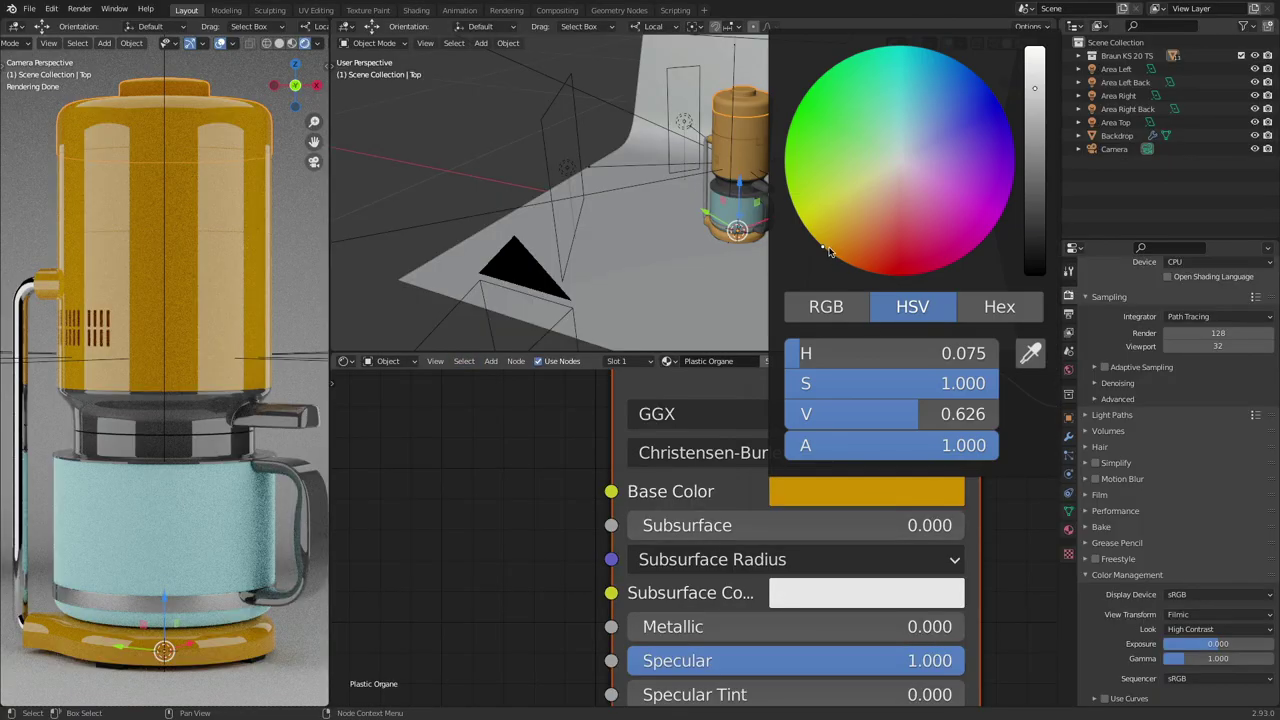
{"action": "left_click_drag", "start_coordinate": [823, 247], "coordinate": [826, 250]}
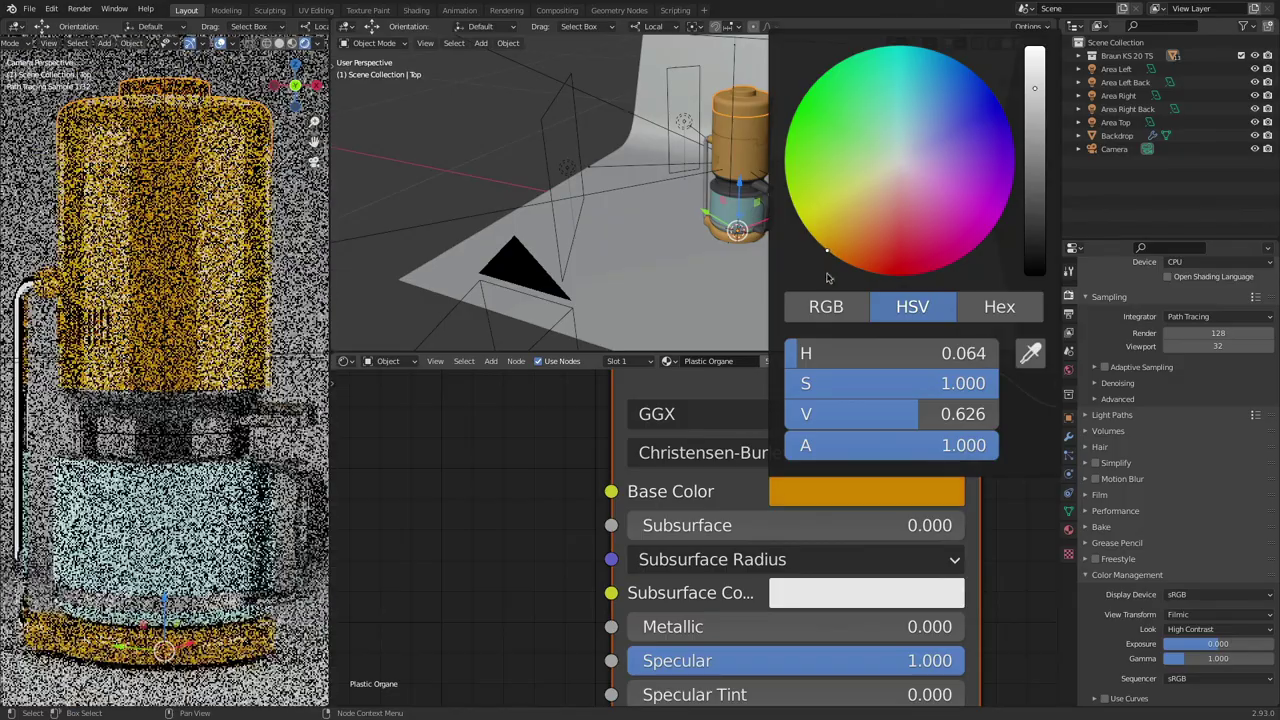
{"action": "scroll", "coordinate": [1031, 240], "scroll_direction": "up", "scroll_amount": 2}
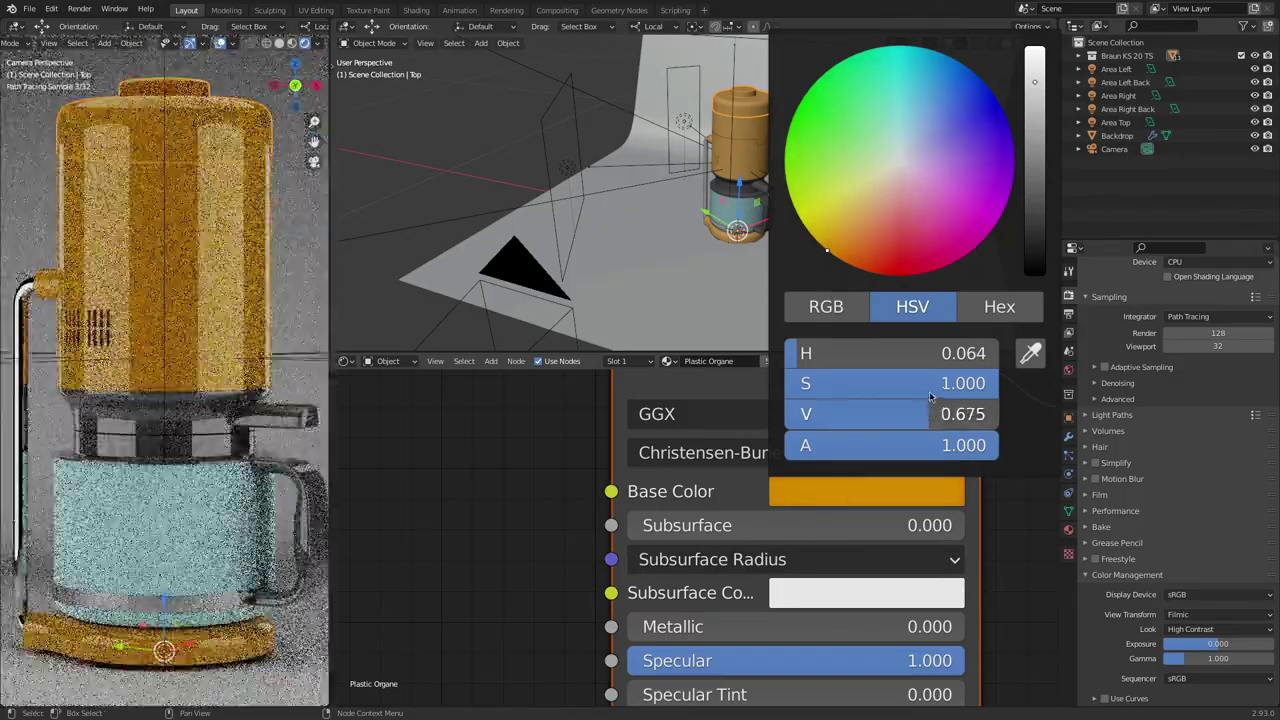
{"action": "scroll", "coordinate": [1032, 247], "scroll_direction": "up", "scroll_amount": 1}
{"action": "scroll", "coordinate": [1032, 247], "scroll_direction": "down", "scroll_amount": 1}
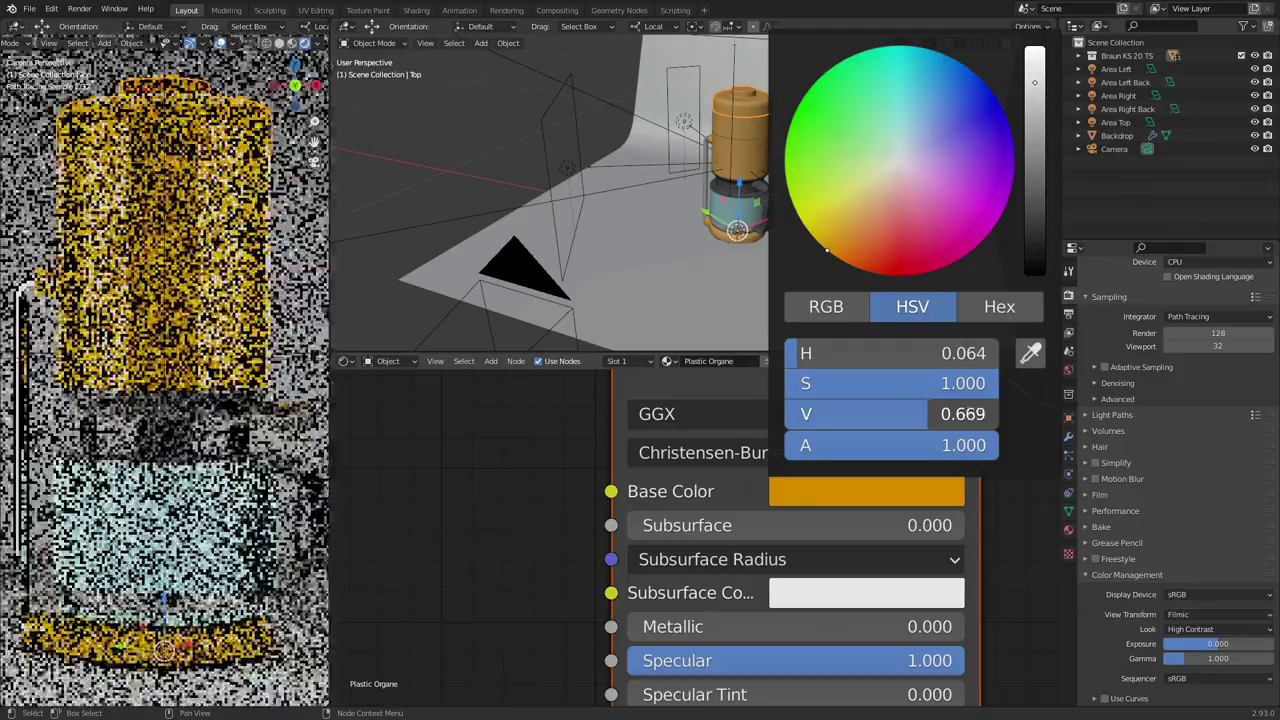
{"action": "key", "text": "ctrl+Left"}
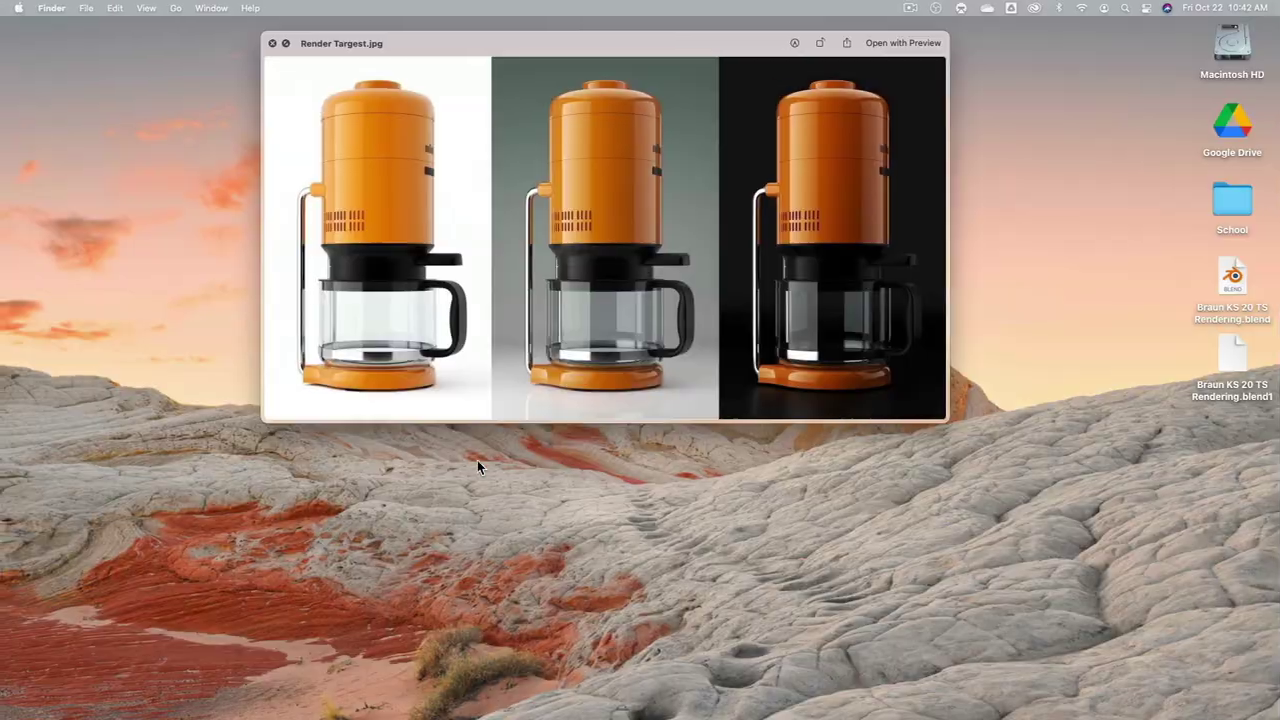
Step: Set the Principled BSDF Specular to 0.659 and drop Roughness to about 0.132
{"action": "key", "text": "ctrl+Right"}
{"action": "key", "text": "ctrl+Left"}
{"action": "key", "text": "ctrl+Right"}
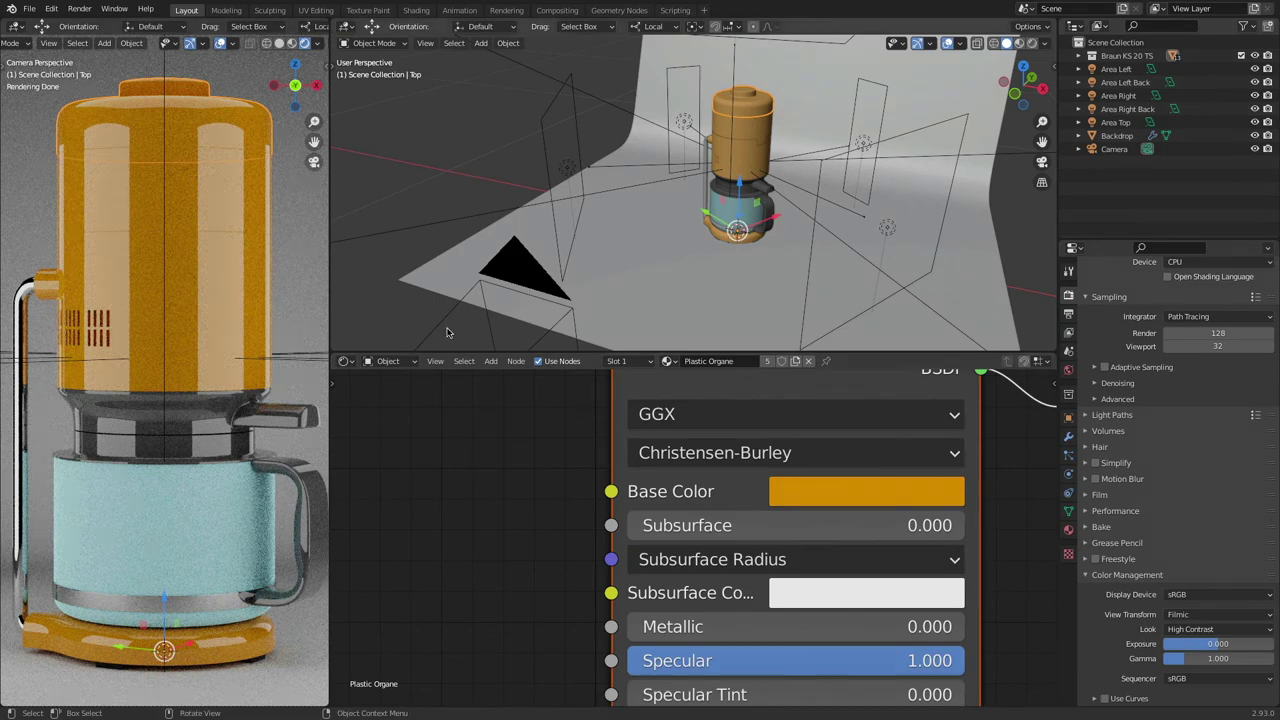
{"action": "scroll", "coordinate": [648, 512], "scroll_direction": "down", "scroll_amount": 3}
{"action": "scroll", "coordinate": [648, 512], "scroll_direction": "down", "scroll_amount": 1}
{"action": "middle_click_drag", "start_coordinate": [600, 540], "coordinate": [651, 506]}
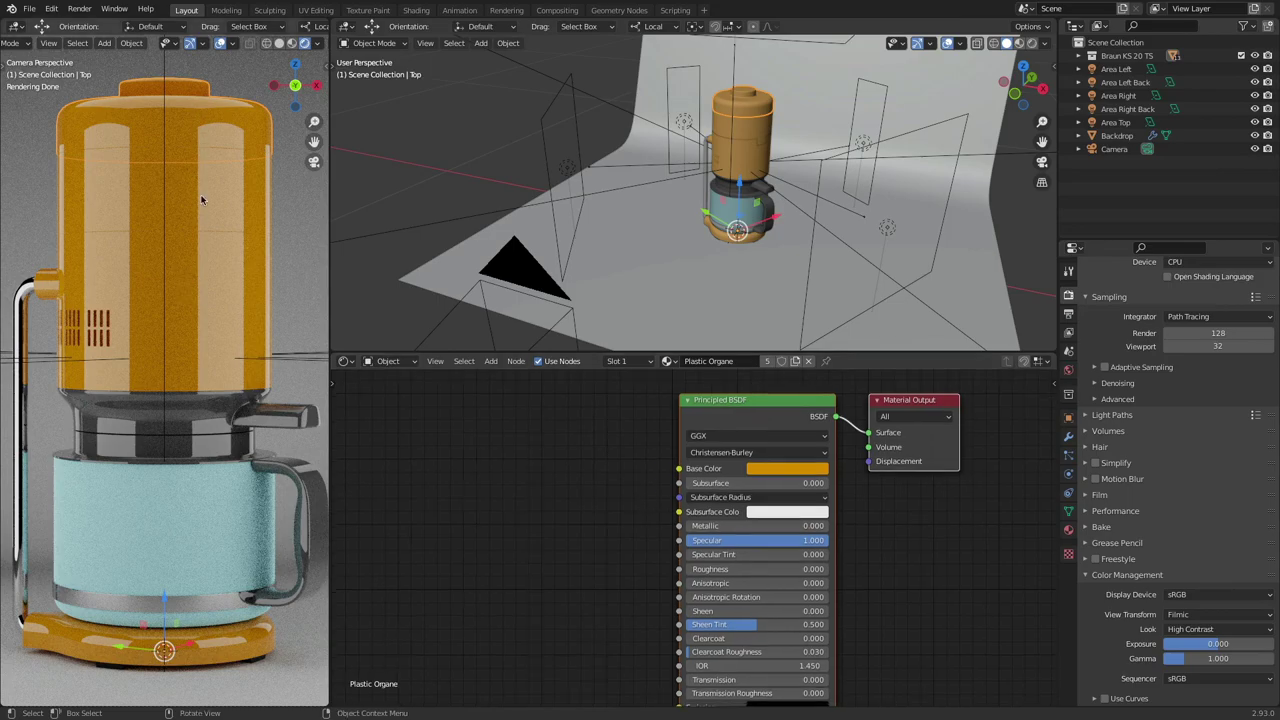
{"action": "left_click_drag", "start_coordinate": [745, 547], "coordinate": [705, 572]}
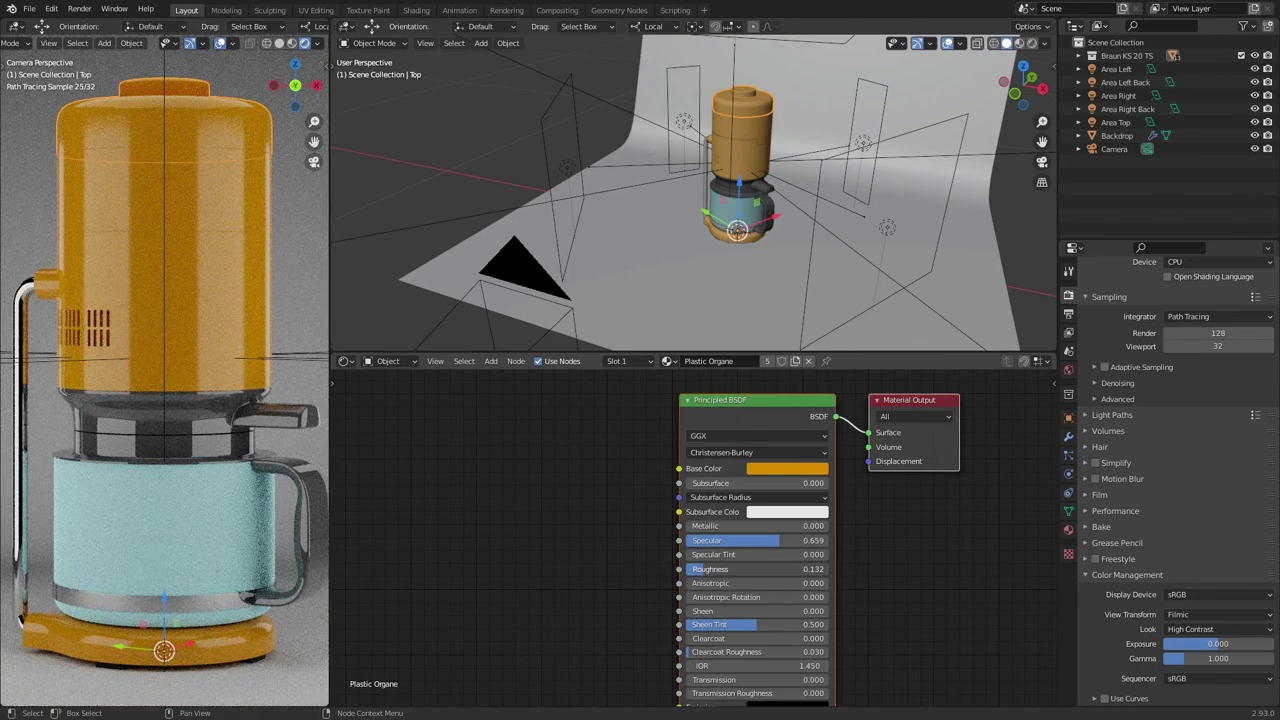
{"action": "left_click_drag", "start_coordinate": [705, 569], "coordinate": [686, 574]}
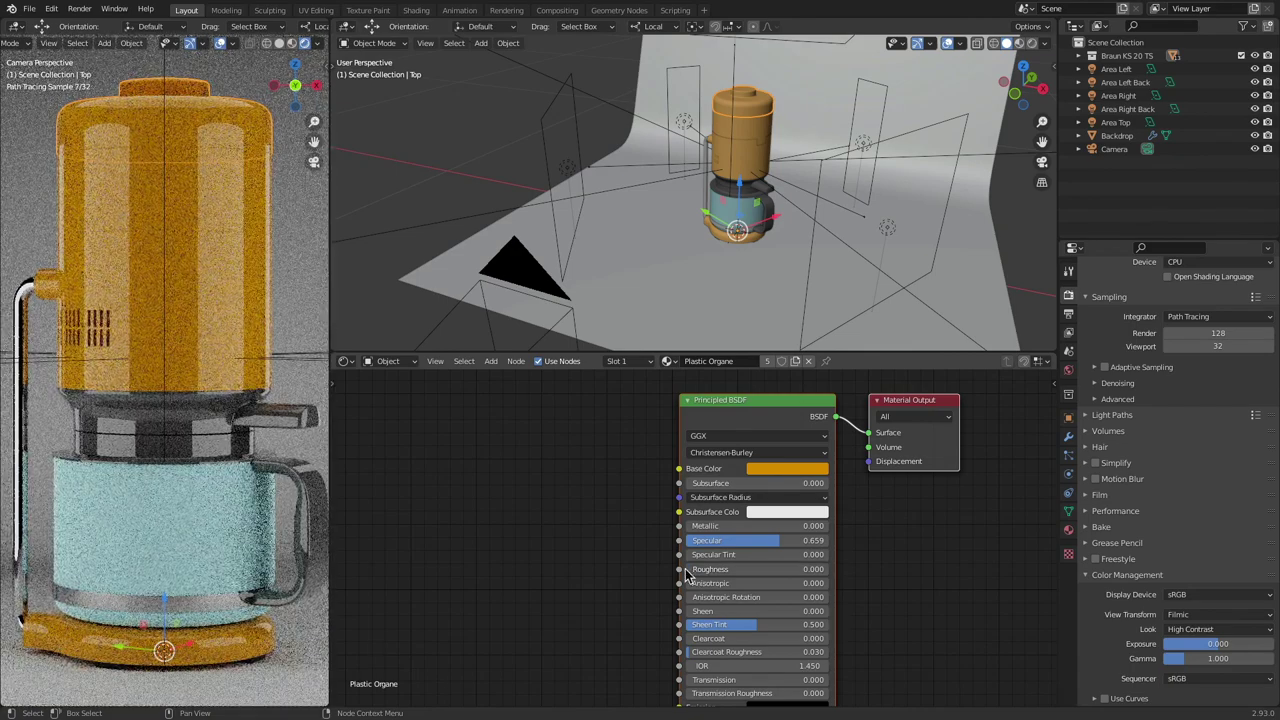
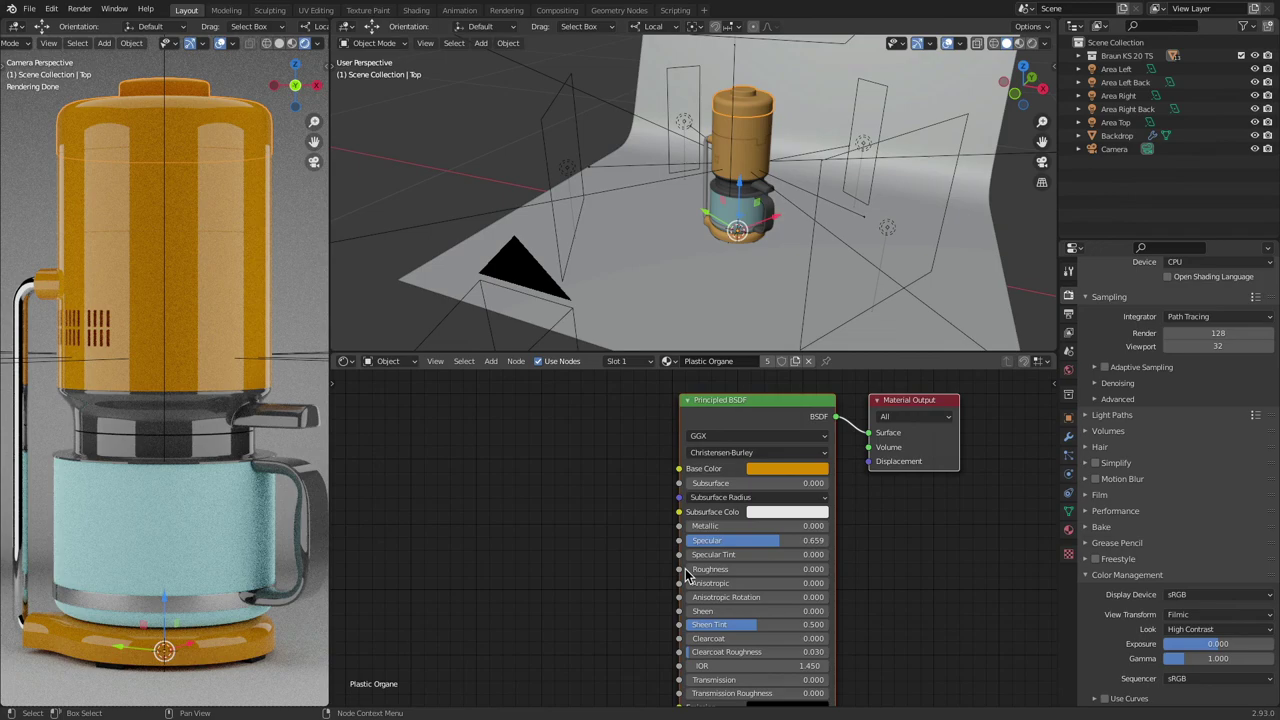
Step: Give the orange plastic a roughness of 0.036 and a specular of 0.450
{"action": "left_click_drag", "start_coordinate": [686, 573], "coordinate": [703, 573]}
{"action": "mouse_move", "coordinate": [782, 543]}
{"action": "left_mouse_down"}
{"action": "mouse_move", "coordinate": [800, 543]}
{"action": "mouse_move", "coordinate": [742, 543]}
{"action": "left_mouse_up"}
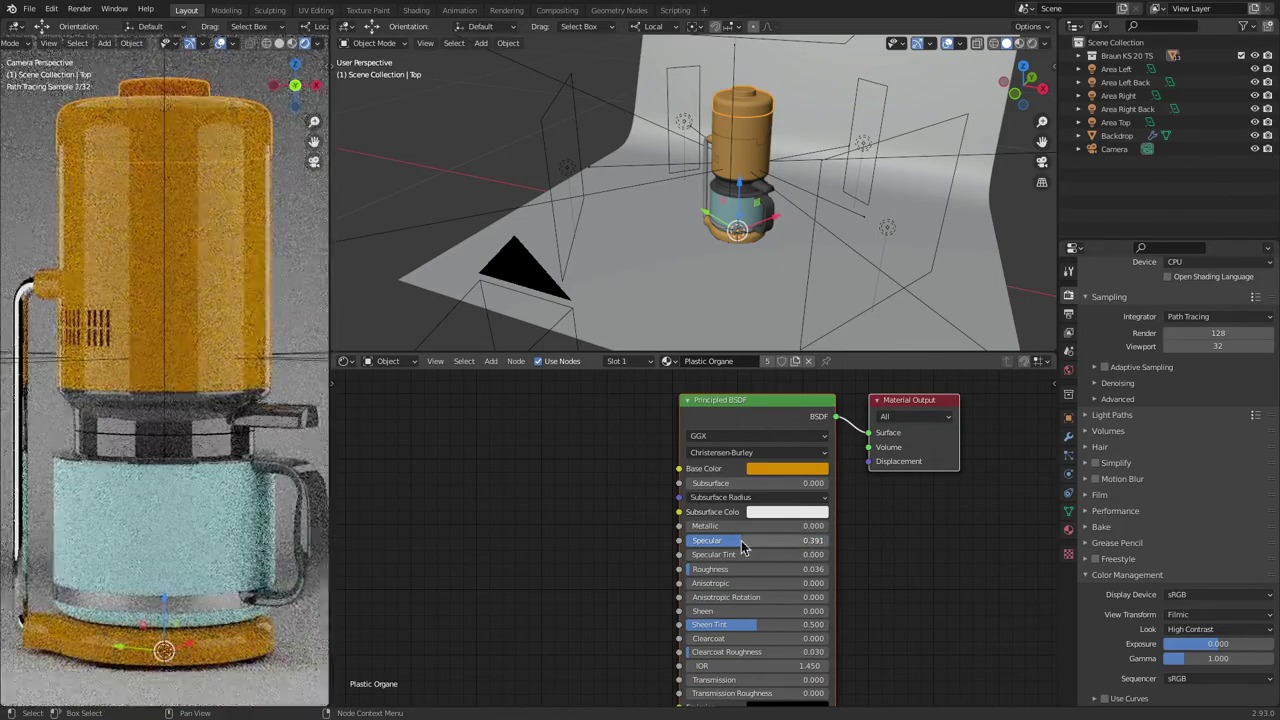
{"action": "left_click_drag", "start_coordinate": [742, 546], "coordinate": [752, 546], "text": "ctrl"}
Step: Compare against the Render Target reference image, then return to Blender
{"action": "key", "text": "super+Tab"}
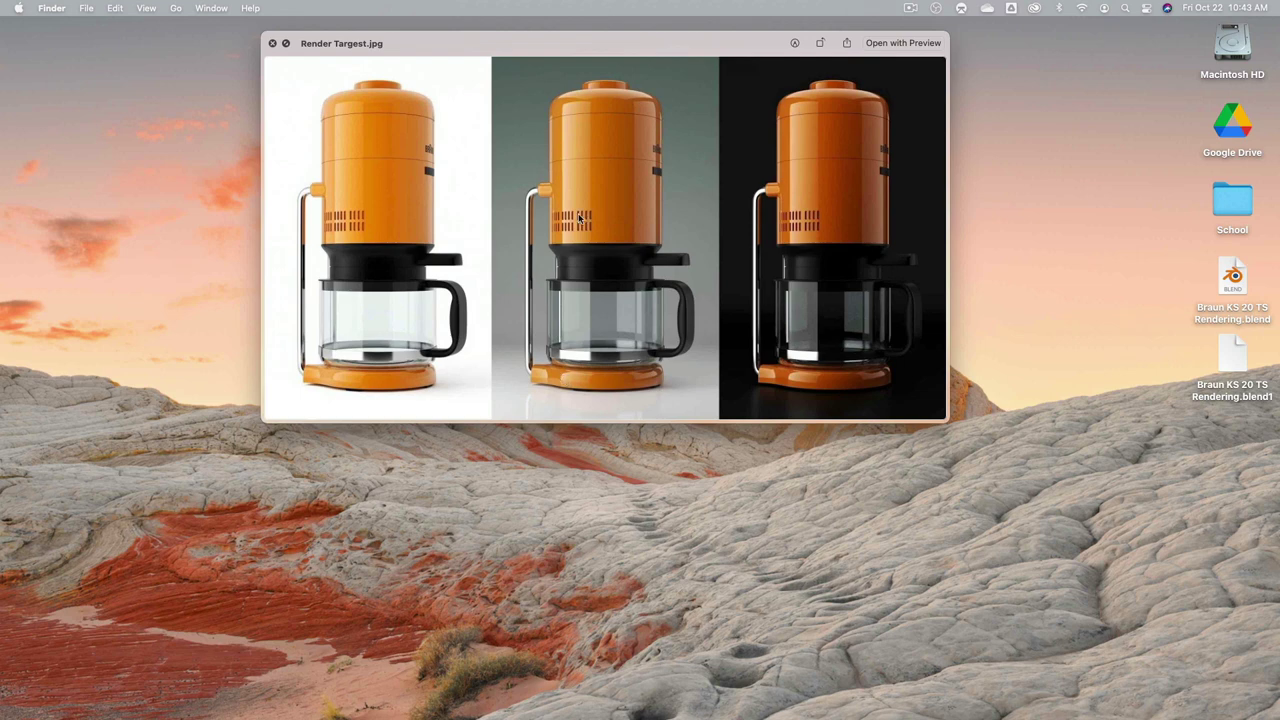
{"action": "key", "text": "super+Tab"}
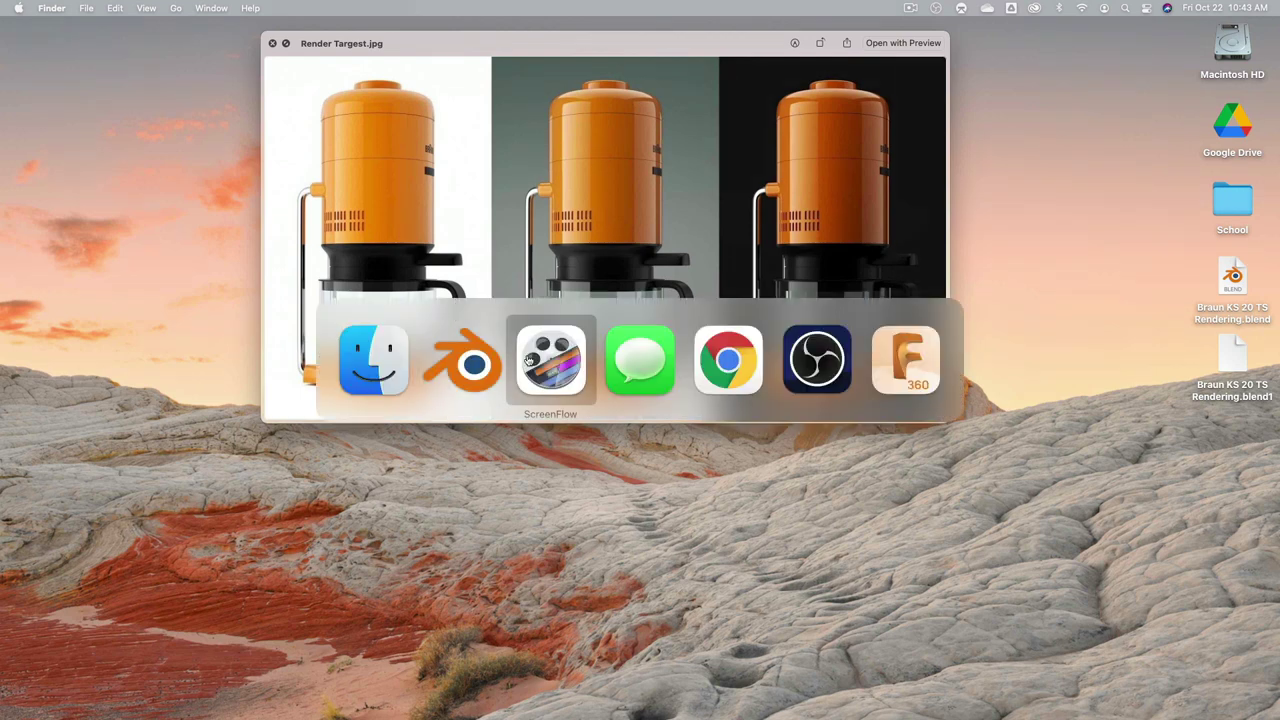
{"action": "left_click", "coordinate": [472, 358]}
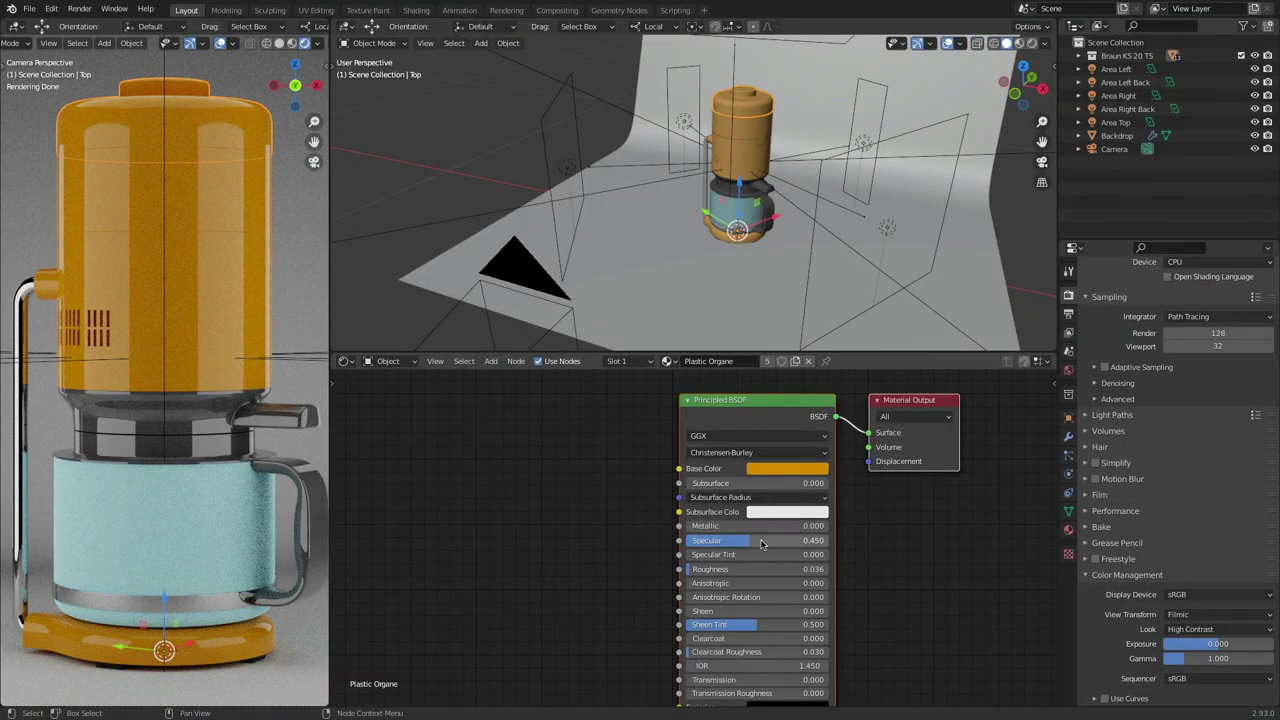
Step: Raise the orange plastic's specular to 0.618, then give the steel pipe roughness 0.2
{"action": "left_click_drag", "start_coordinate": [760, 541], "coordinate": [772, 541]}
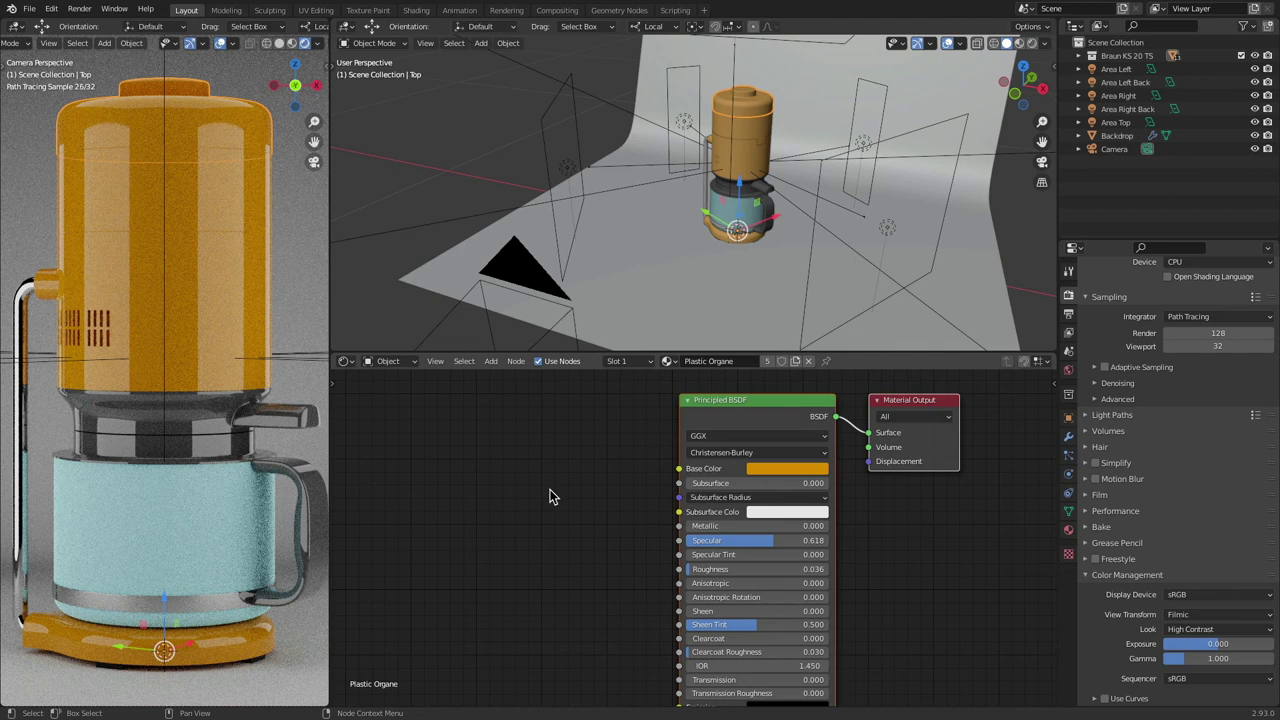
{"action": "left_click", "coordinate": [22, 300]}
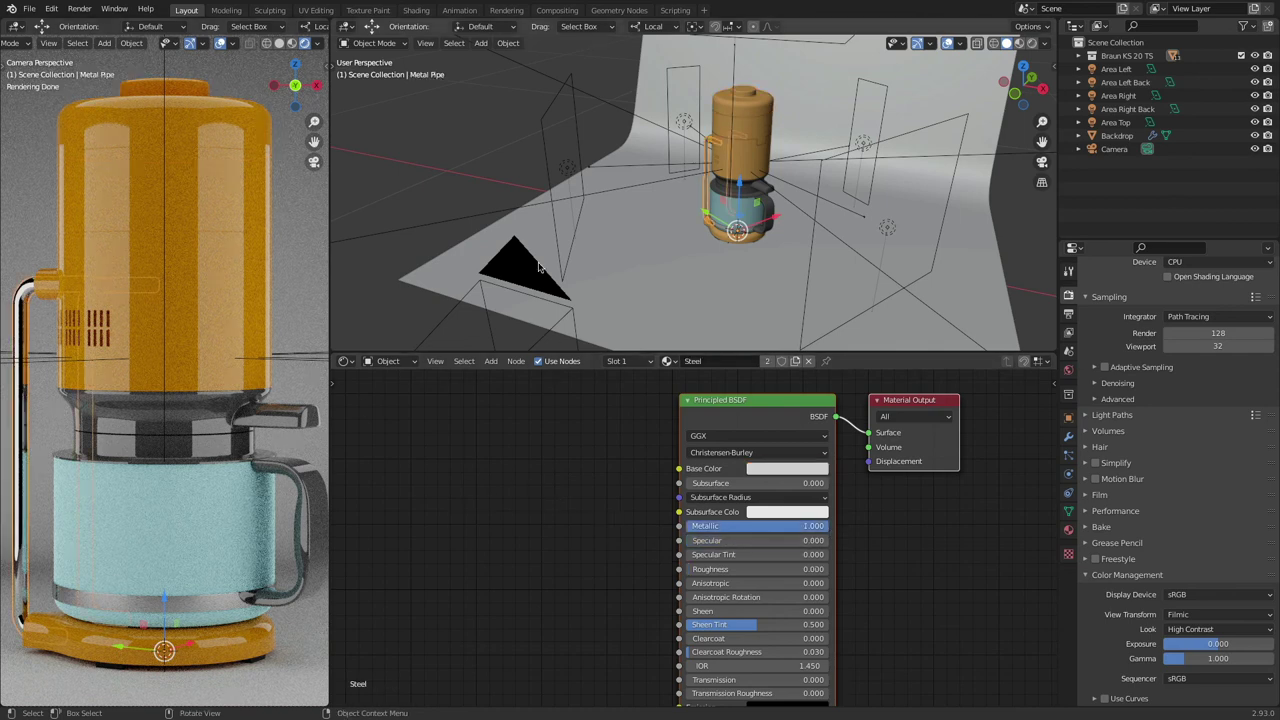
{"action": "left_click", "coordinate": [741, 569]}
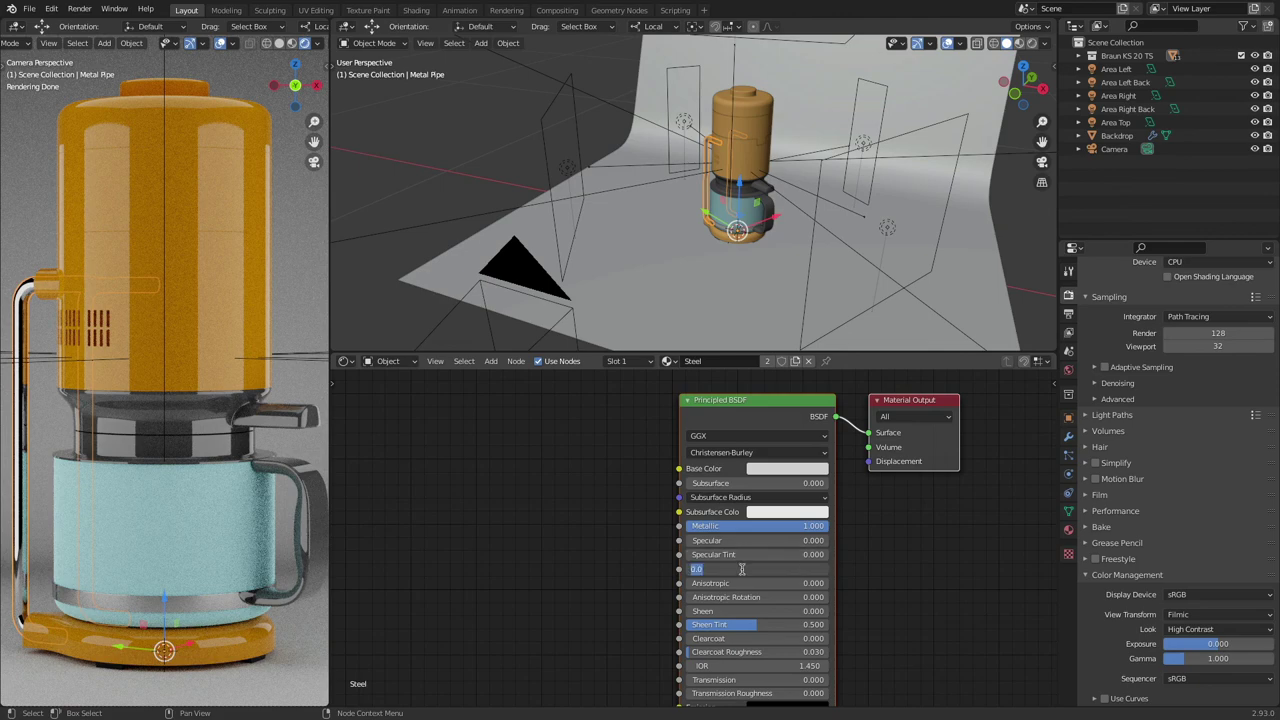
{"action": "type", "text": ".2"}
{"action": "key", "text": "Return"}
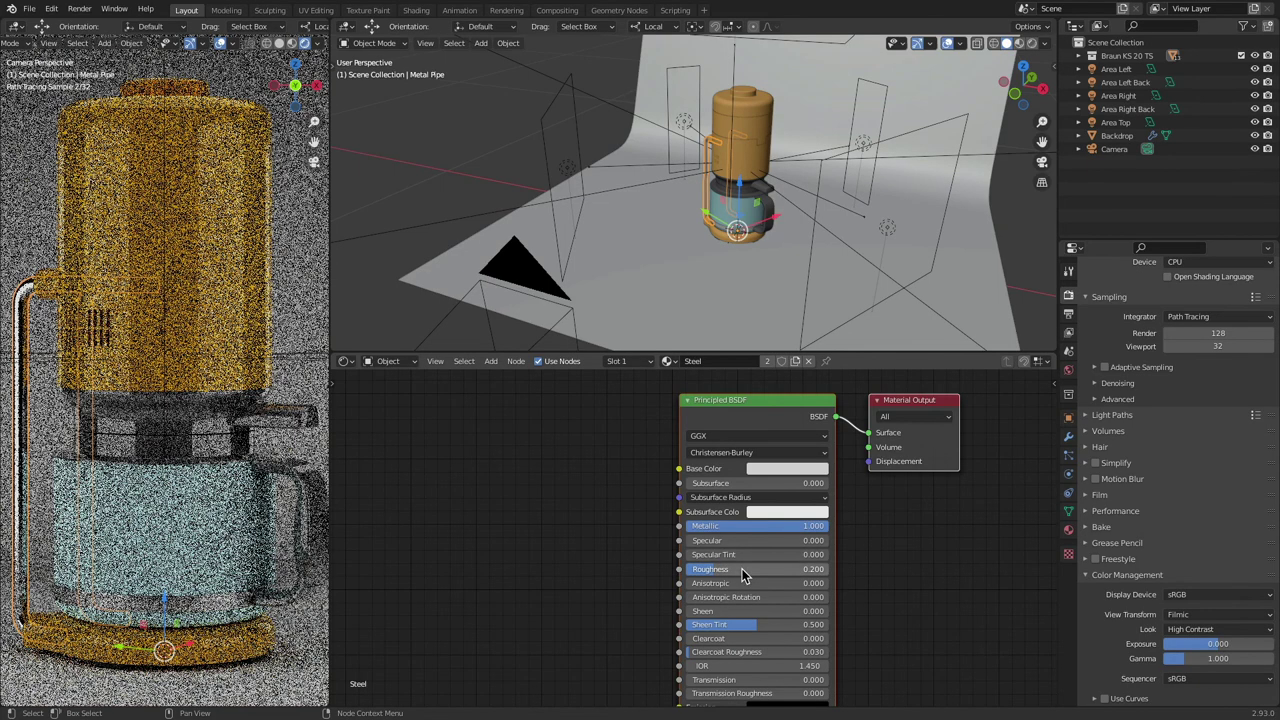
Step: Lower the Steel material's roughness to 0.100 and select the glass coffee pot
{"action": "left_click", "coordinate": [742, 569]}
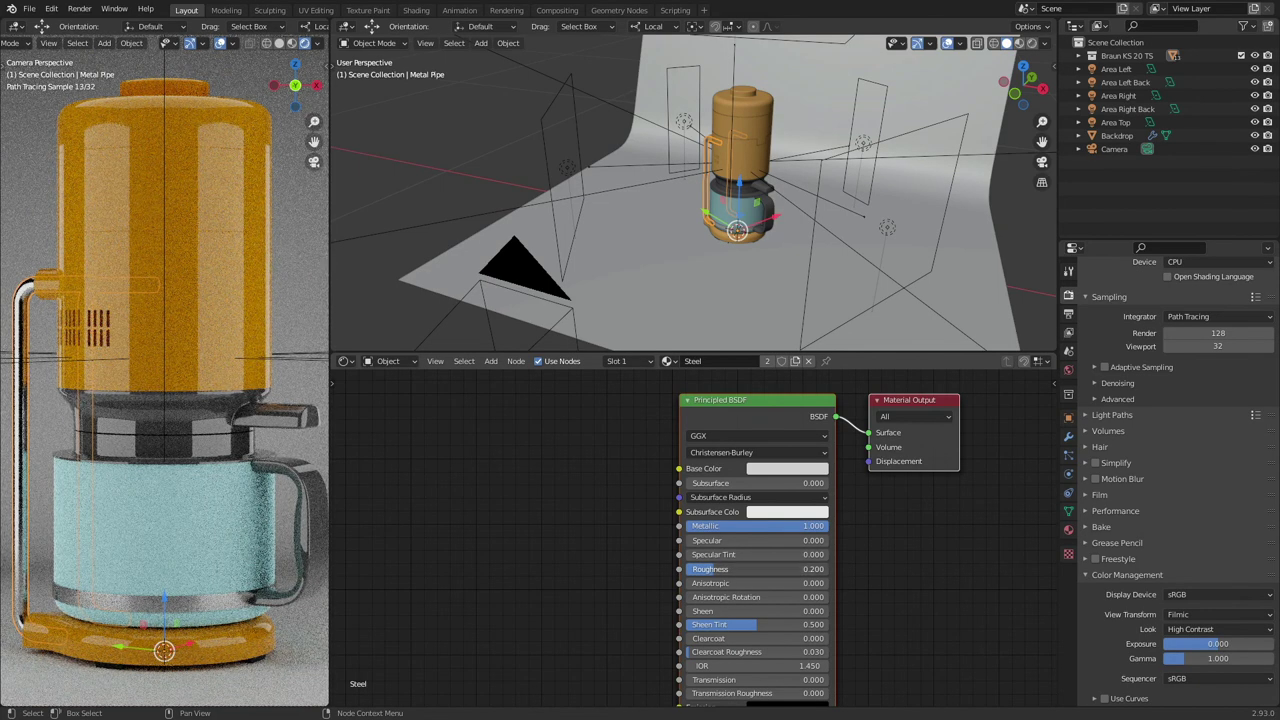
{"action": "key", "text": "BackSpace"}
{"action": "type", "text": ".1"}
{"action": "key", "text": "Return"}
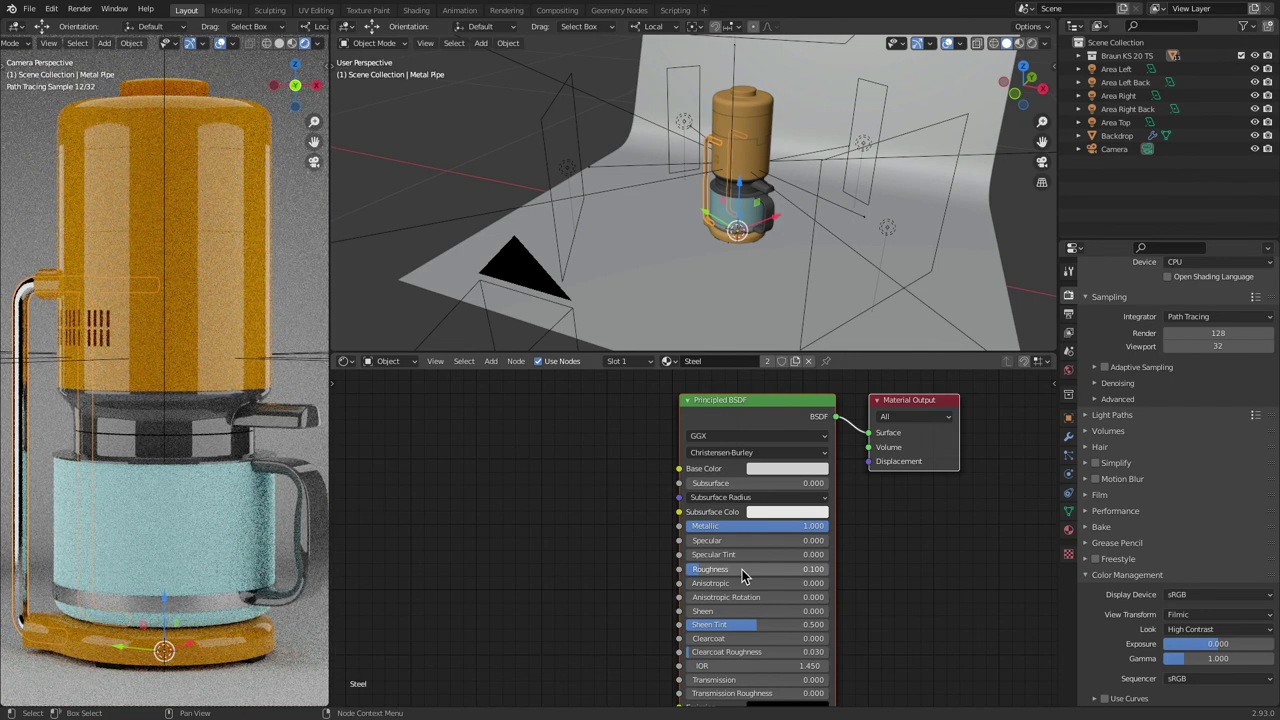
{"action": "left_click", "coordinate": [191, 488]}
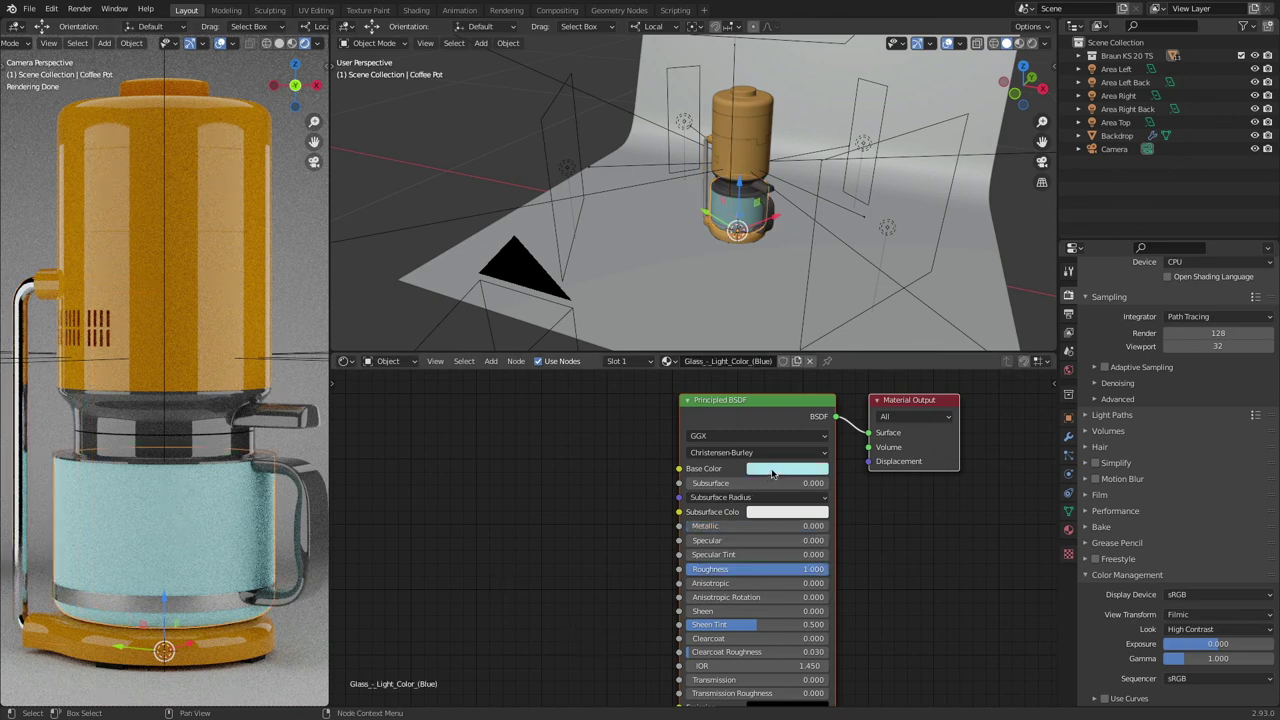
Step: Set the glass material's Transmission to 1.000 and test Alpha values of 0.000 and 0.077
{"action": "middle_click_drag", "start_coordinate": [597, 614], "coordinate": [591, 497]}
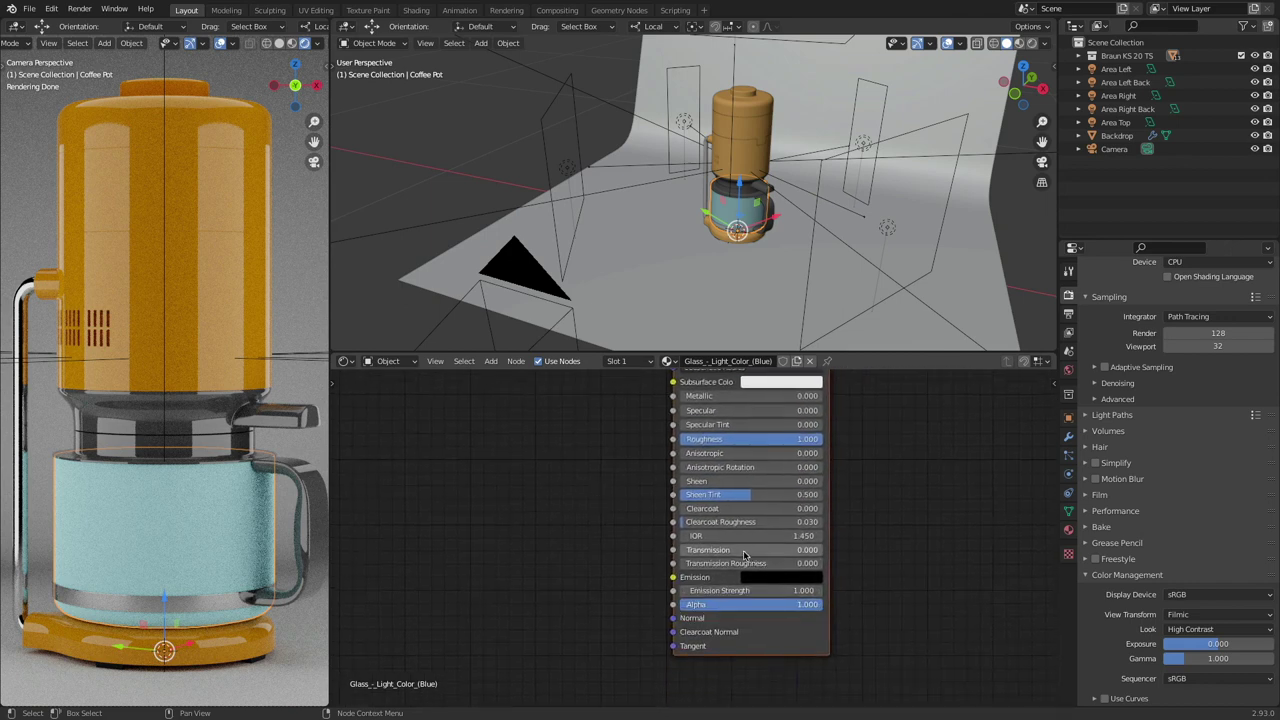
{"action": "left_click_drag", "start_coordinate": [714, 552], "coordinate": [800, 552]}
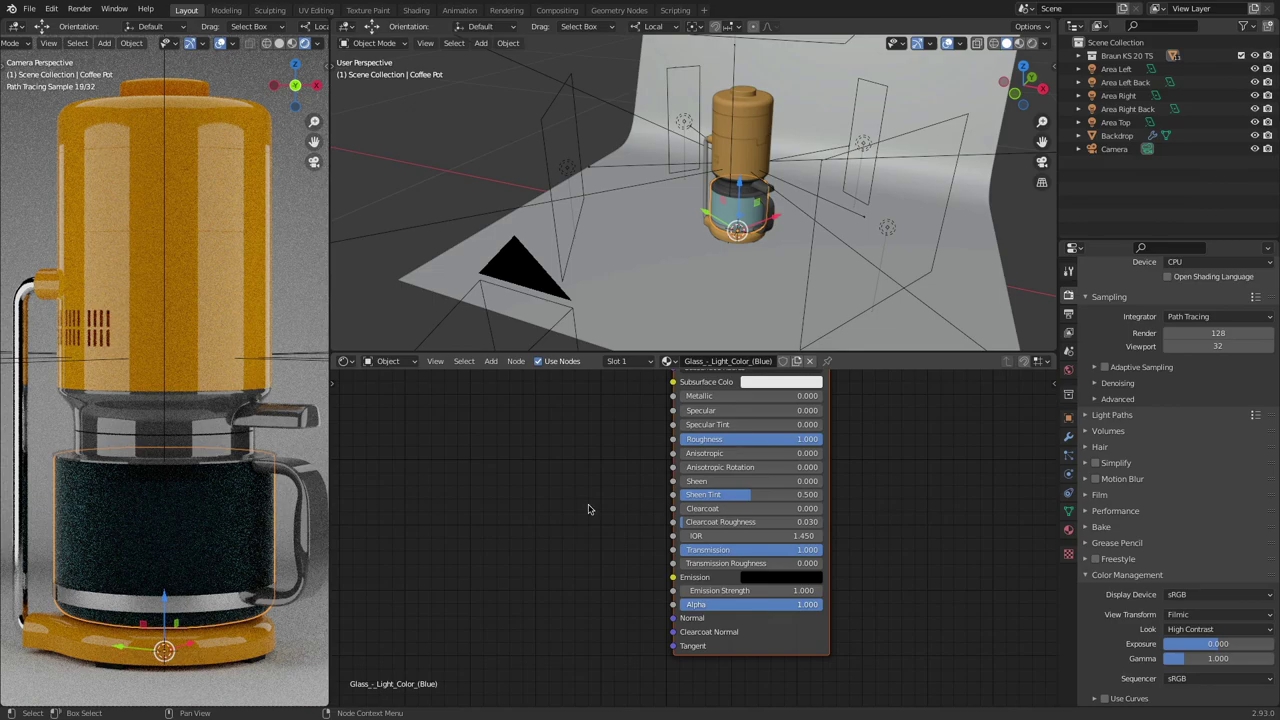
{"action": "left_click_drag", "start_coordinate": [738, 609], "coordinate": [620, 580]}
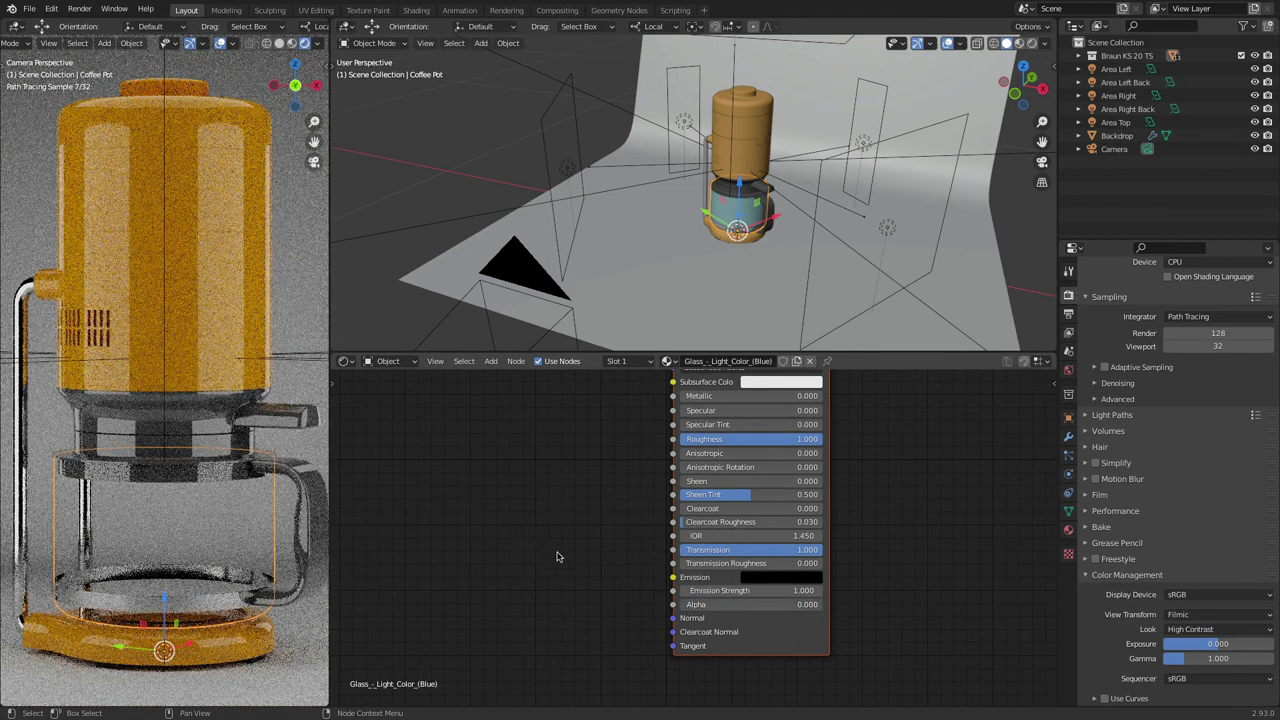
{"action": "left_click_drag", "start_coordinate": [740, 604], "coordinate": [758, 604]}
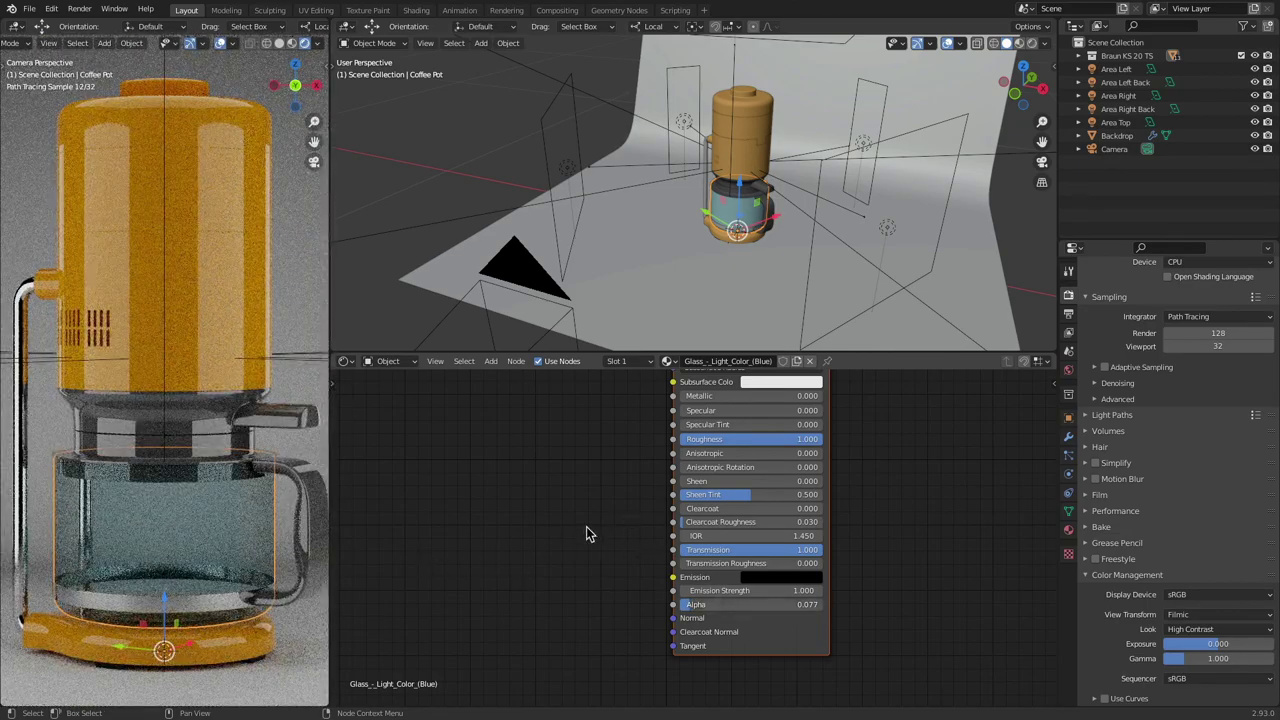
Step: Undo a trial white Base Color change and restore the glass Alpha to 1.000
{"action": "key", "text": "Home"}
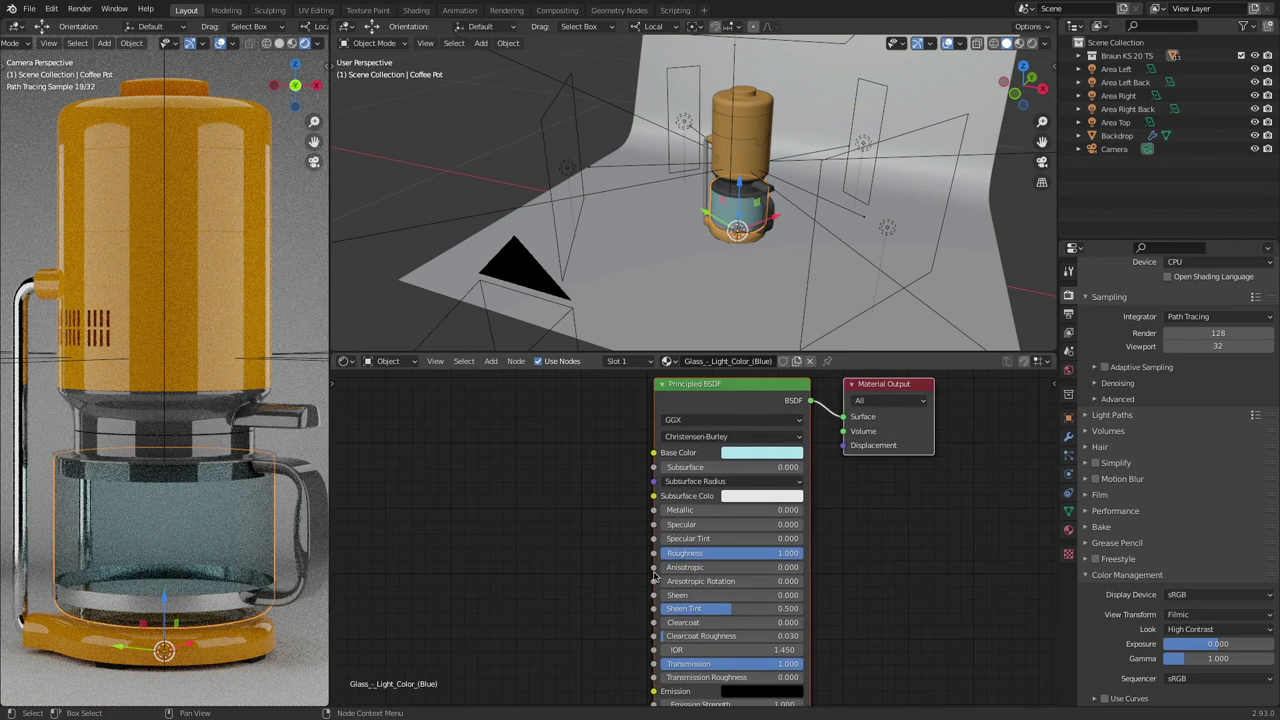
{"action": "left_click_drag", "start_coordinate": [760, 500], "coordinate": [758, 455]}
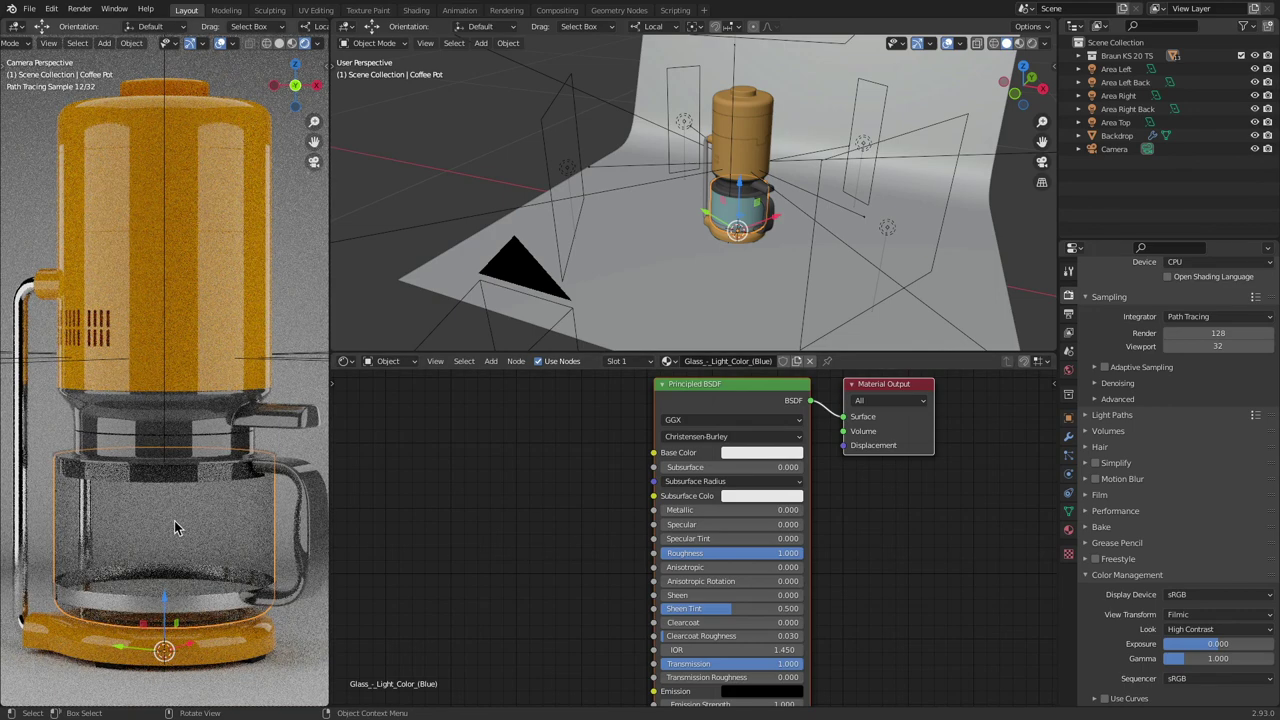
{"action": "key", "text": "ctrl+z"}
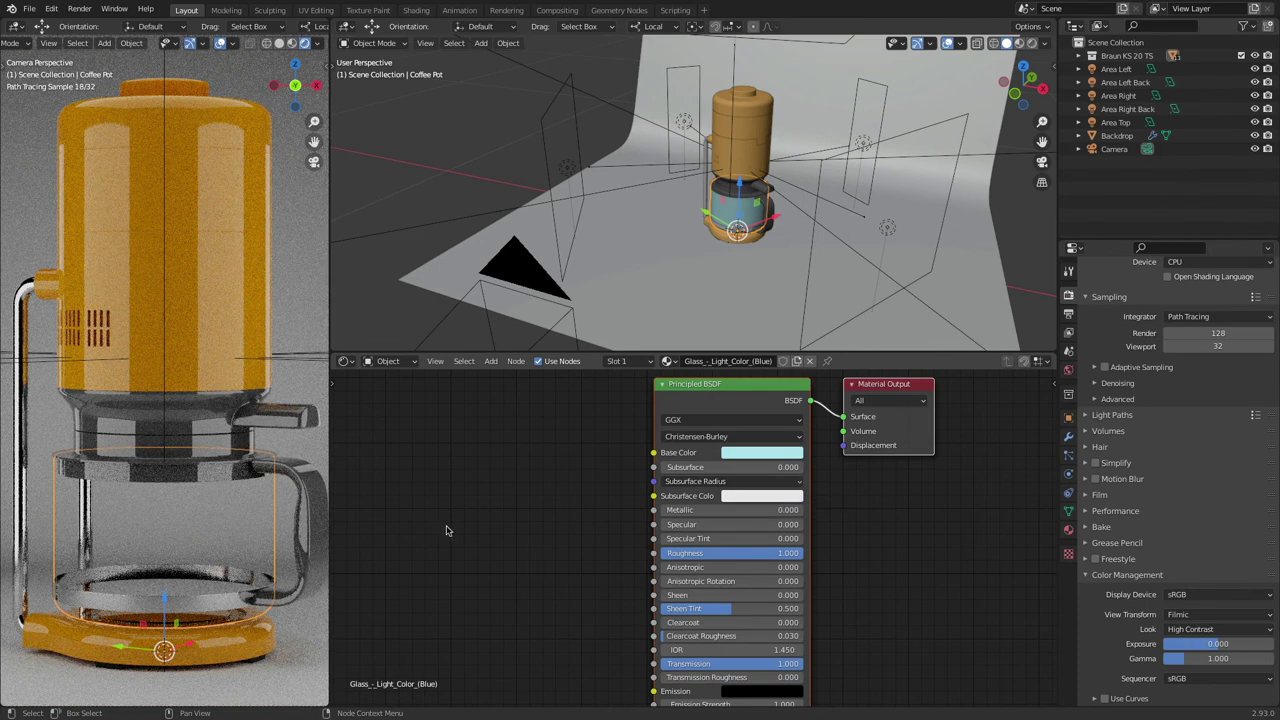
{"action": "scroll", "coordinate": [641, 522], "scroll_direction": "down", "scroll_amount": 1}
{"action": "middle_click_drag", "start_coordinate": [494, 558], "coordinate": [517, 491]}
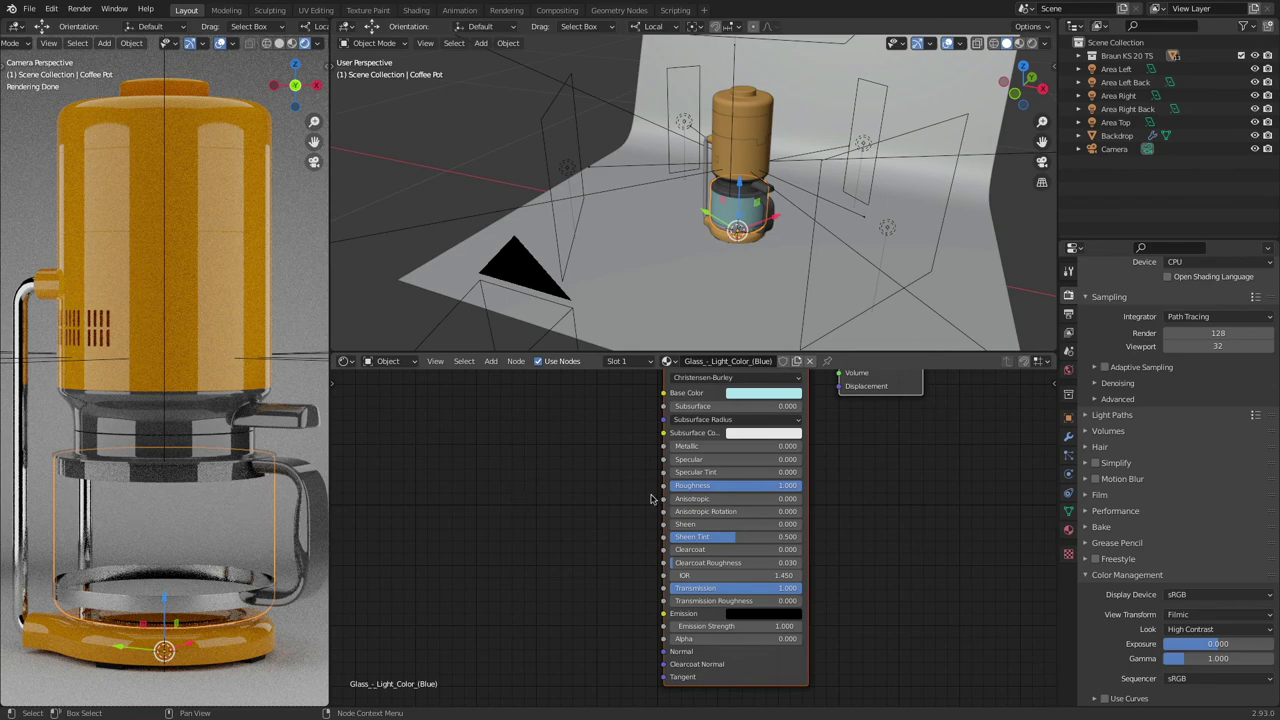
{"action": "left_click_drag", "start_coordinate": [704, 638], "coordinate": [800, 638]}
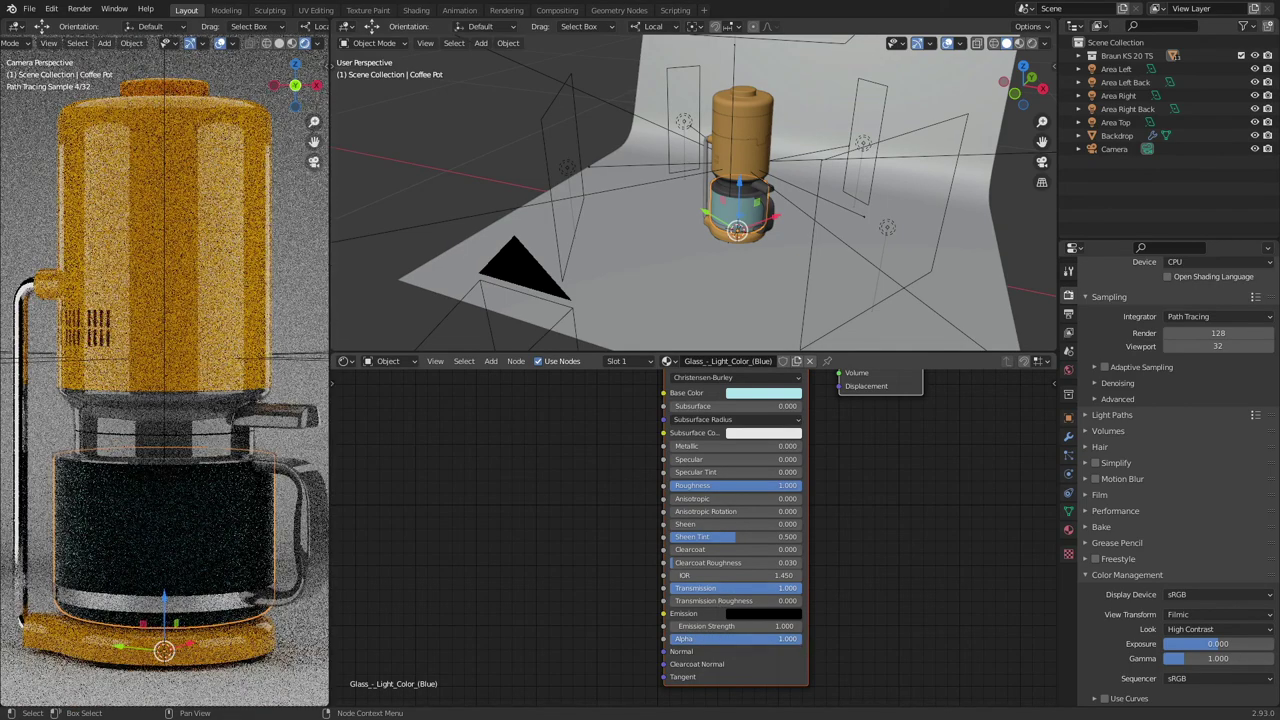
Step: Frame all nodes and move the Material Output node further right
{"action": "scroll", "coordinate": [663, 593], "scroll_direction": "down", "scroll_amount": 1}
{"action": "key", "text": "Home"}
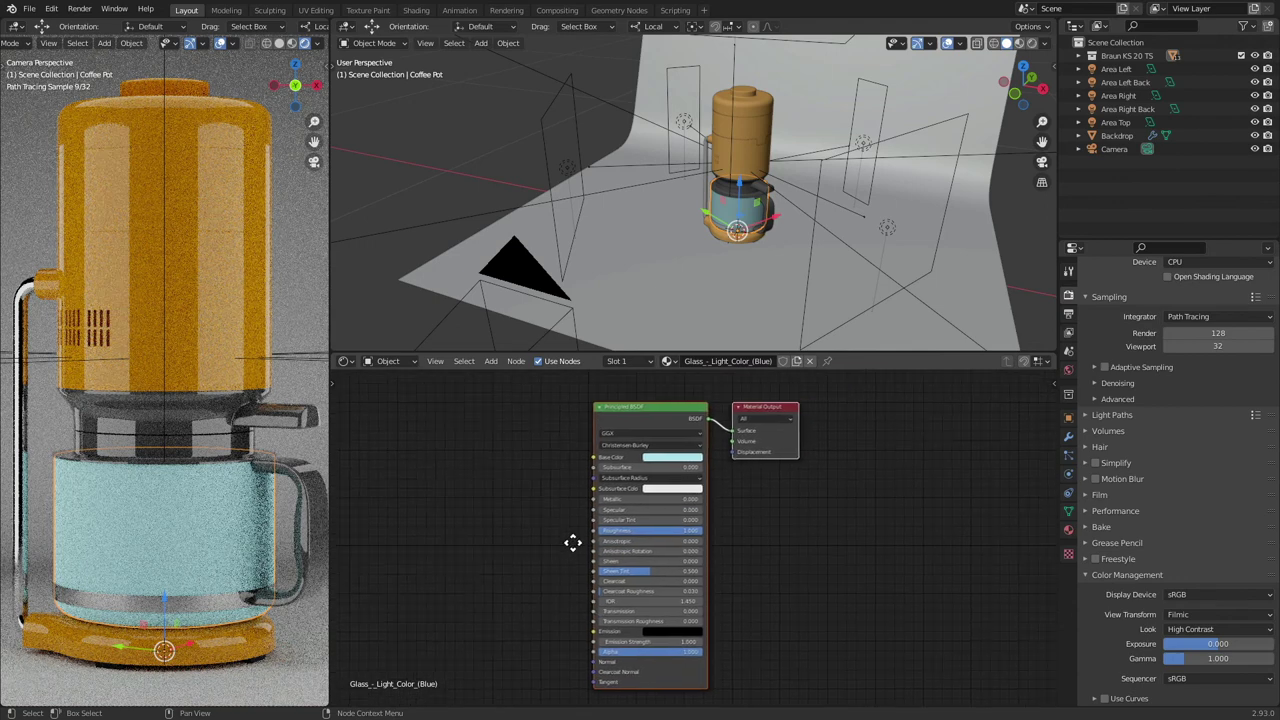
{"action": "scroll", "coordinate": [802, 412], "scroll_direction": "left", "scroll_amount": 2, "text": "ctrl"}
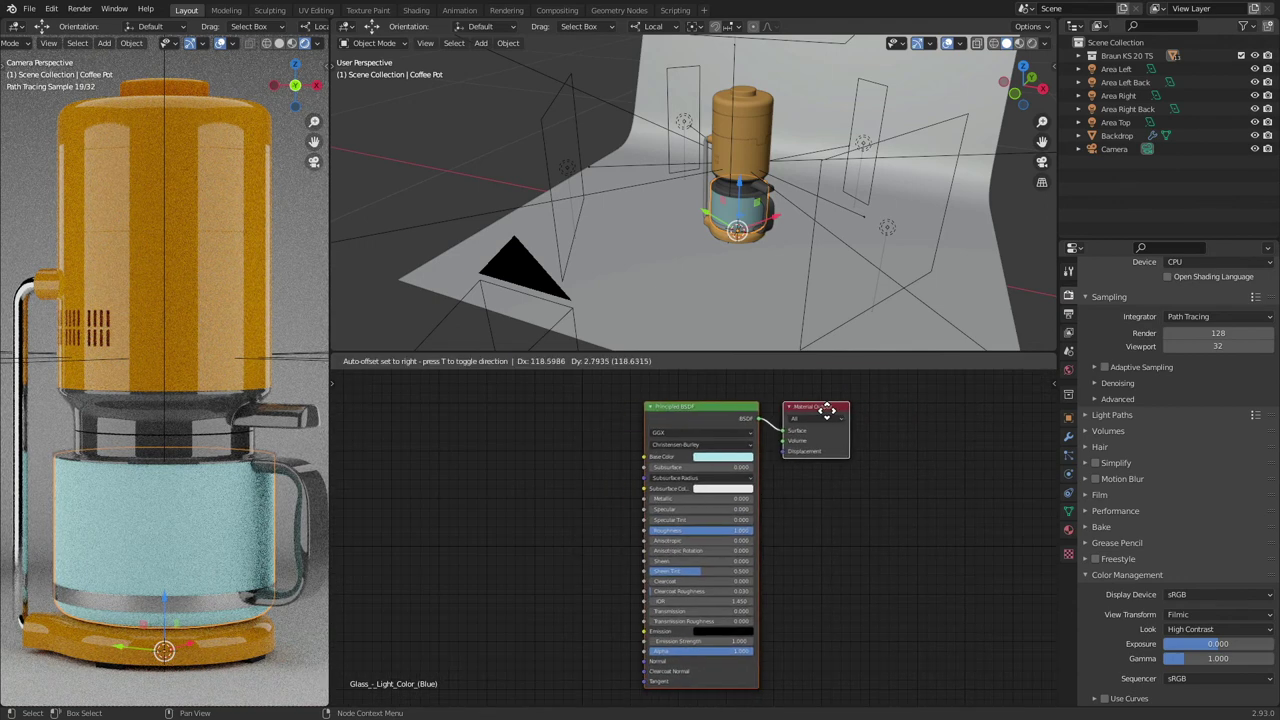
{"action": "left_click_drag", "start_coordinate": [823, 412], "coordinate": [950, 408]}
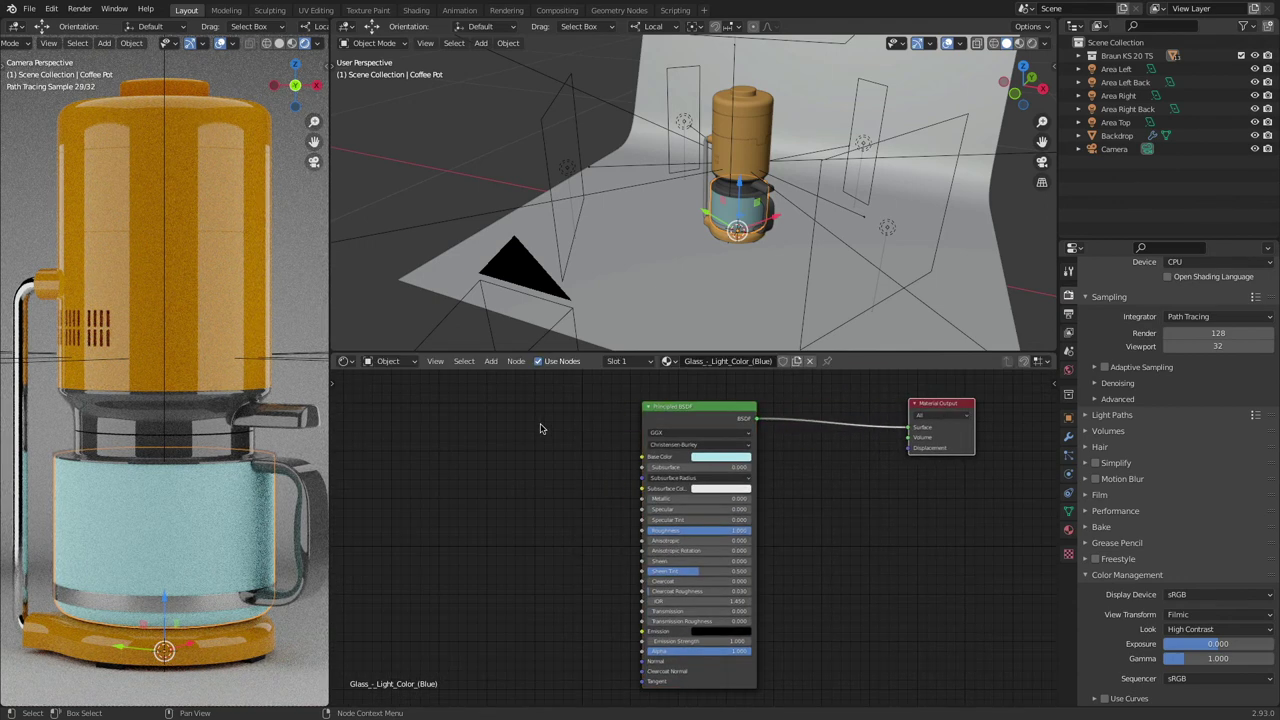
Step: Add a Glass BSDF node, wire it to the material surface, and give it the light blue colour
{"action": "left_click", "coordinate": [492, 362]}
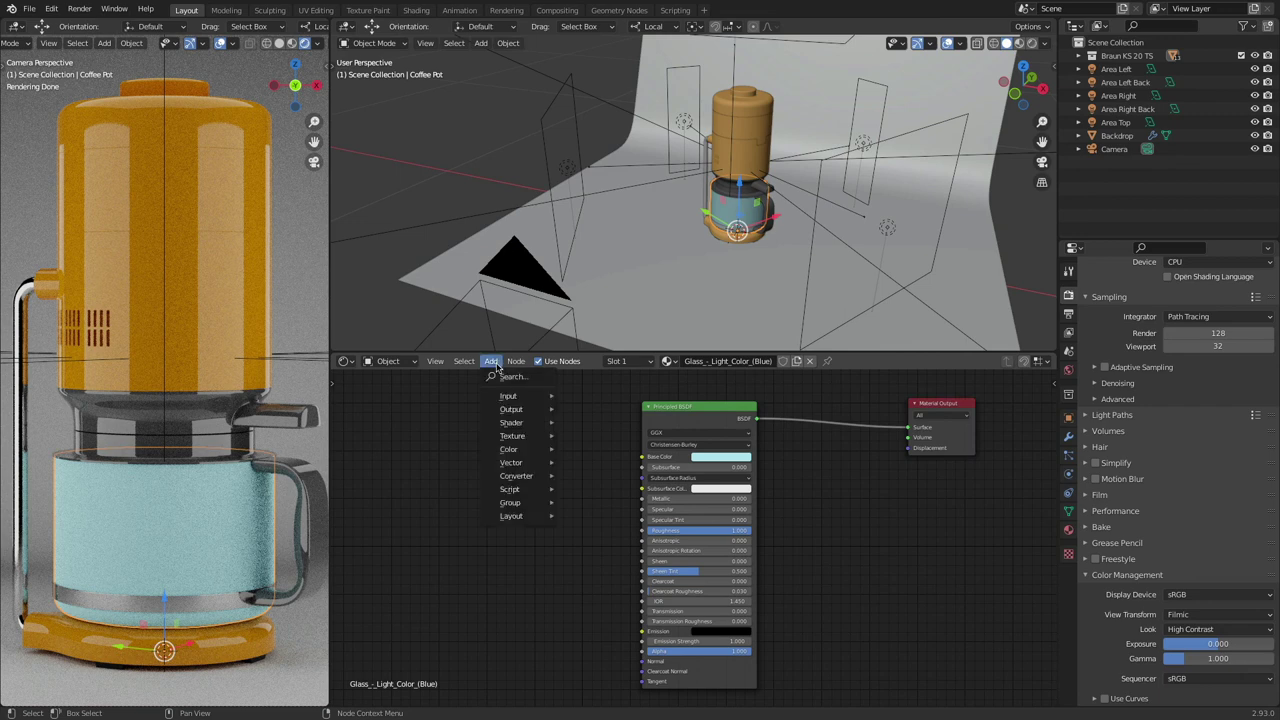
{"action": "mouse_move", "coordinate": [528, 421]}
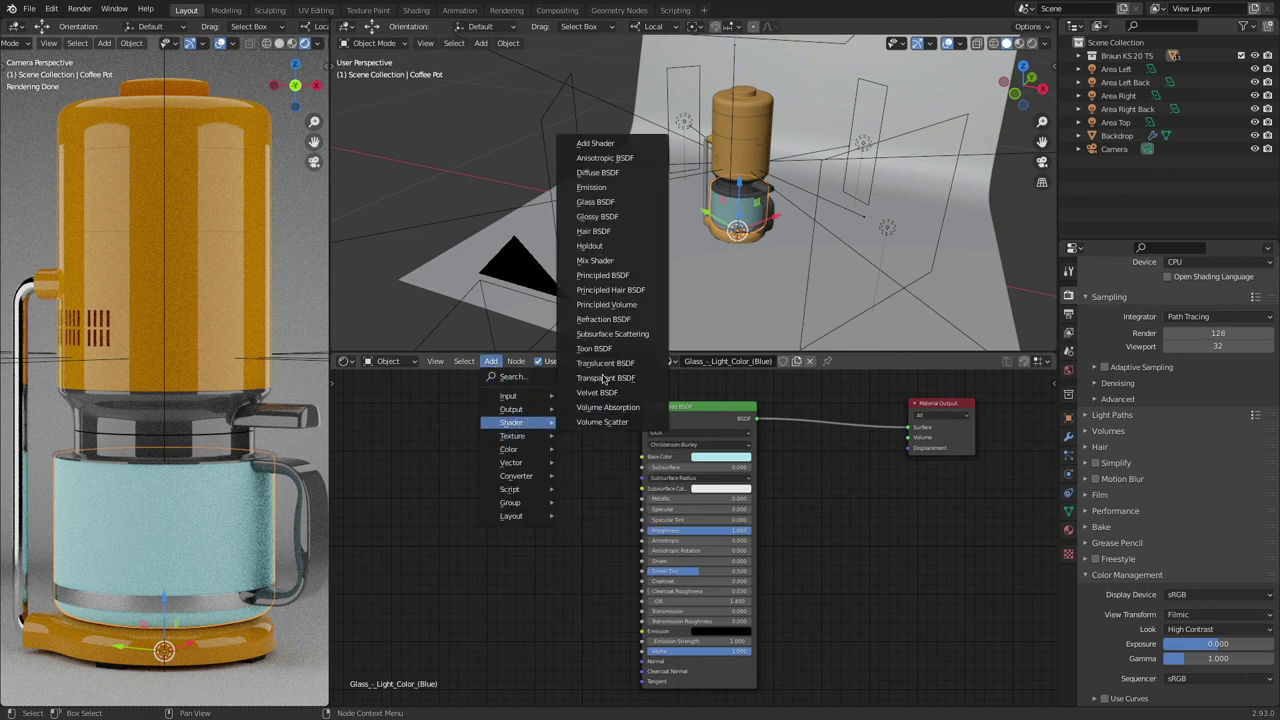
{"action": "left_click", "coordinate": [627, 207]}
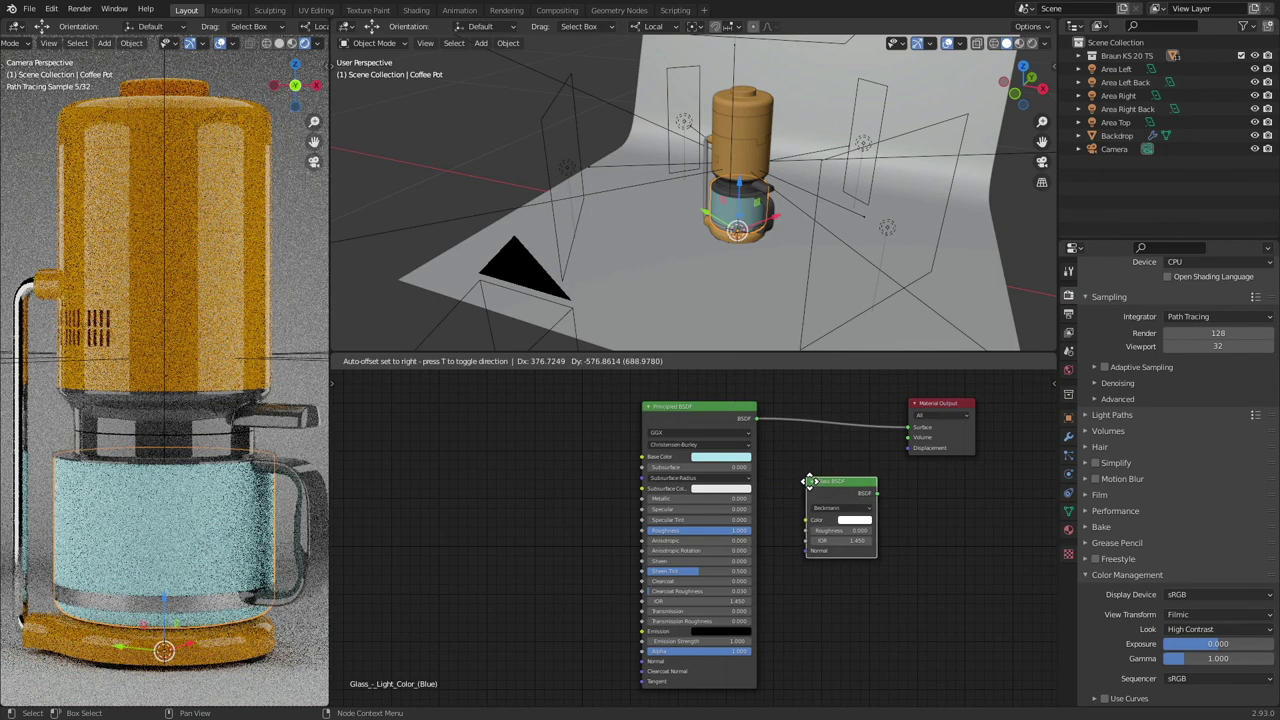
{"action": "left_click", "coordinate": [870, 497]}
{"action": "left_click_drag", "start_coordinate": [876, 493], "coordinate": [908, 427]}
{"action": "left_click_drag", "start_coordinate": [757, 457], "coordinate": [845, 519]}
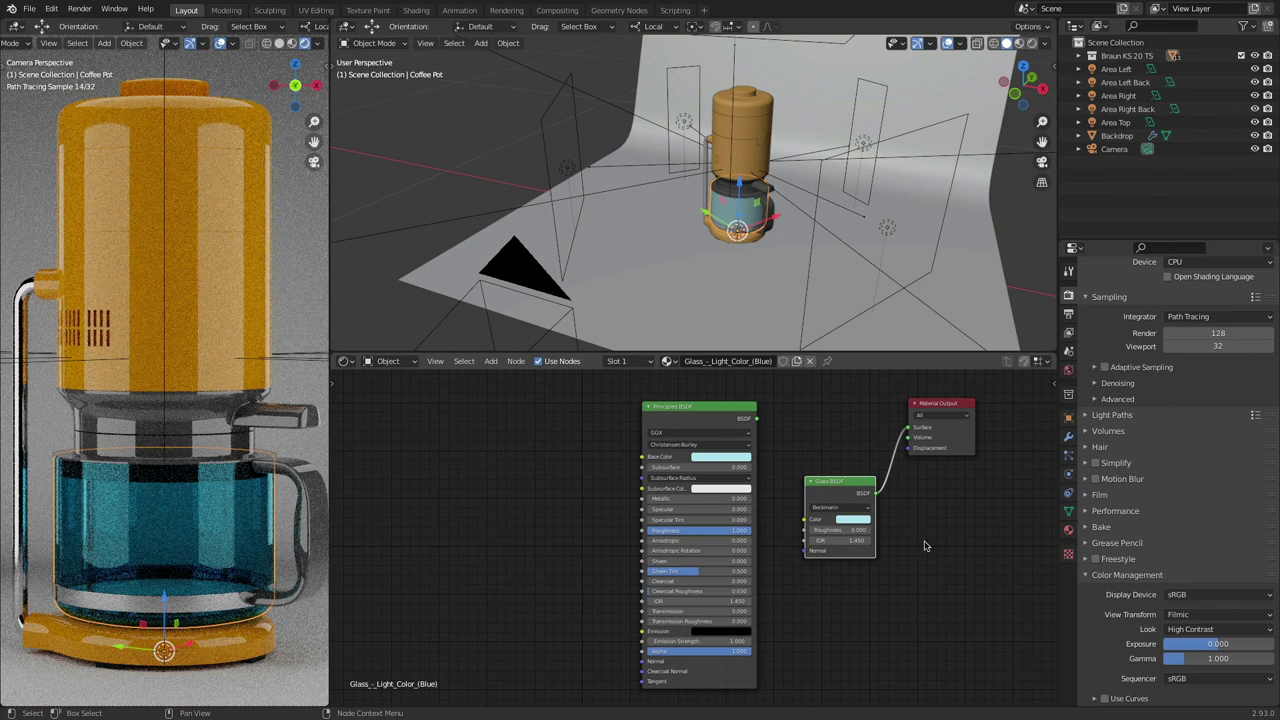
Step: Rearrange the Principled and Glass BSDF nodes and inspect the glass's light blue colour values
{"action": "left_click_drag", "start_coordinate": [700, 410], "coordinate": [545, 414]}
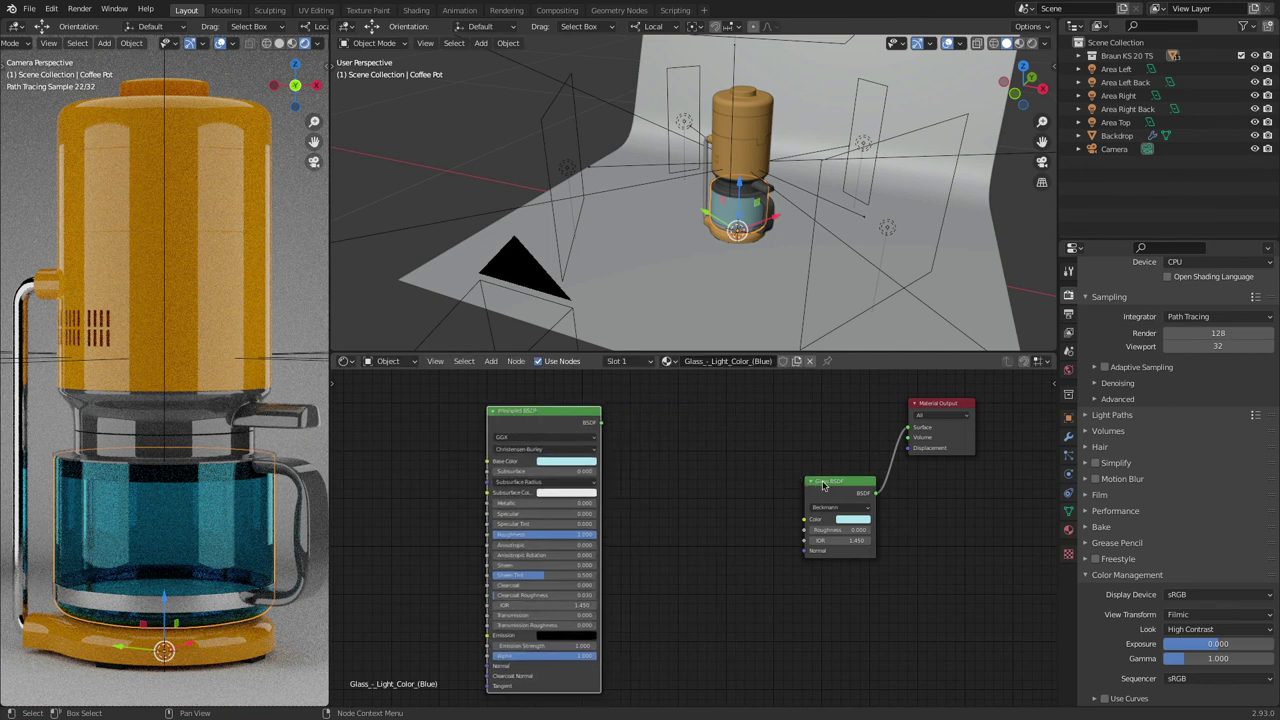
{"action": "left_click_drag", "start_coordinate": [830, 485], "coordinate": [763, 413]}
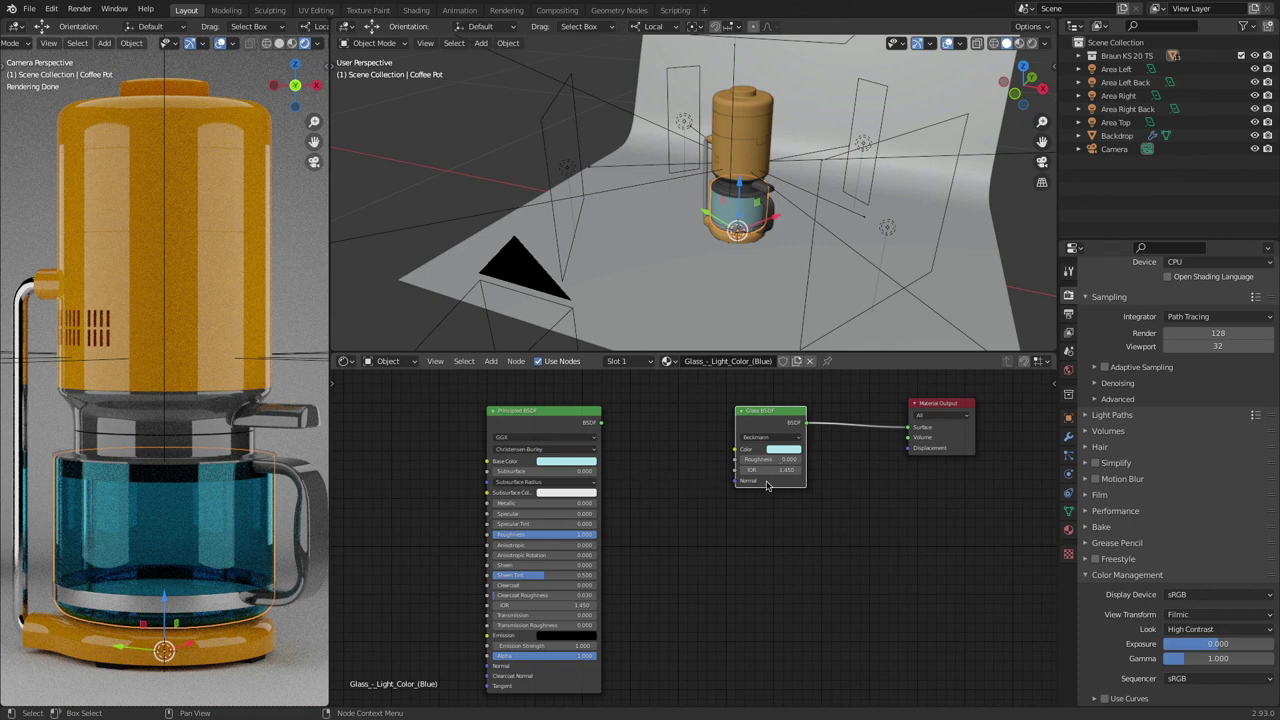
{"action": "scroll", "coordinate": [797, 431], "scroll_direction": "up", "scroll_amount": 1}
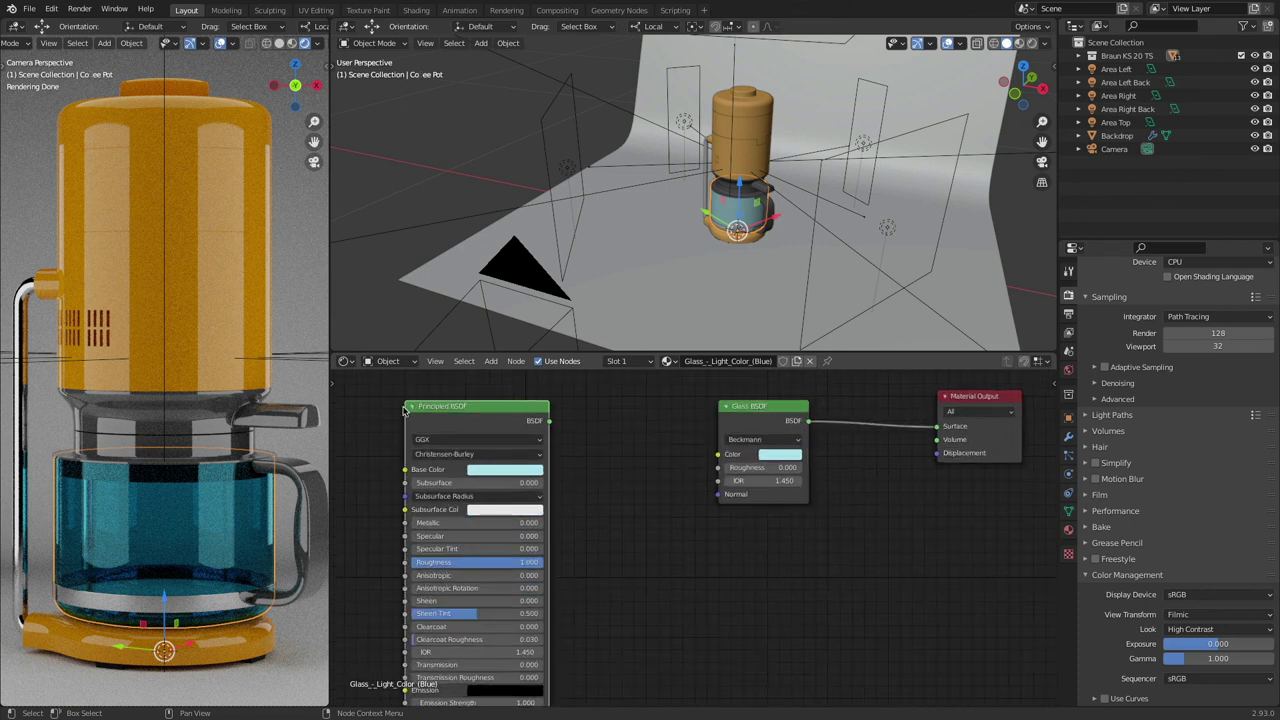
{"action": "left_click_drag", "start_coordinate": [549, 421], "coordinate": [943, 427]}
{"action": "scroll", "coordinate": [777, 464], "scroll_direction": "up", "scroll_amount": 3}
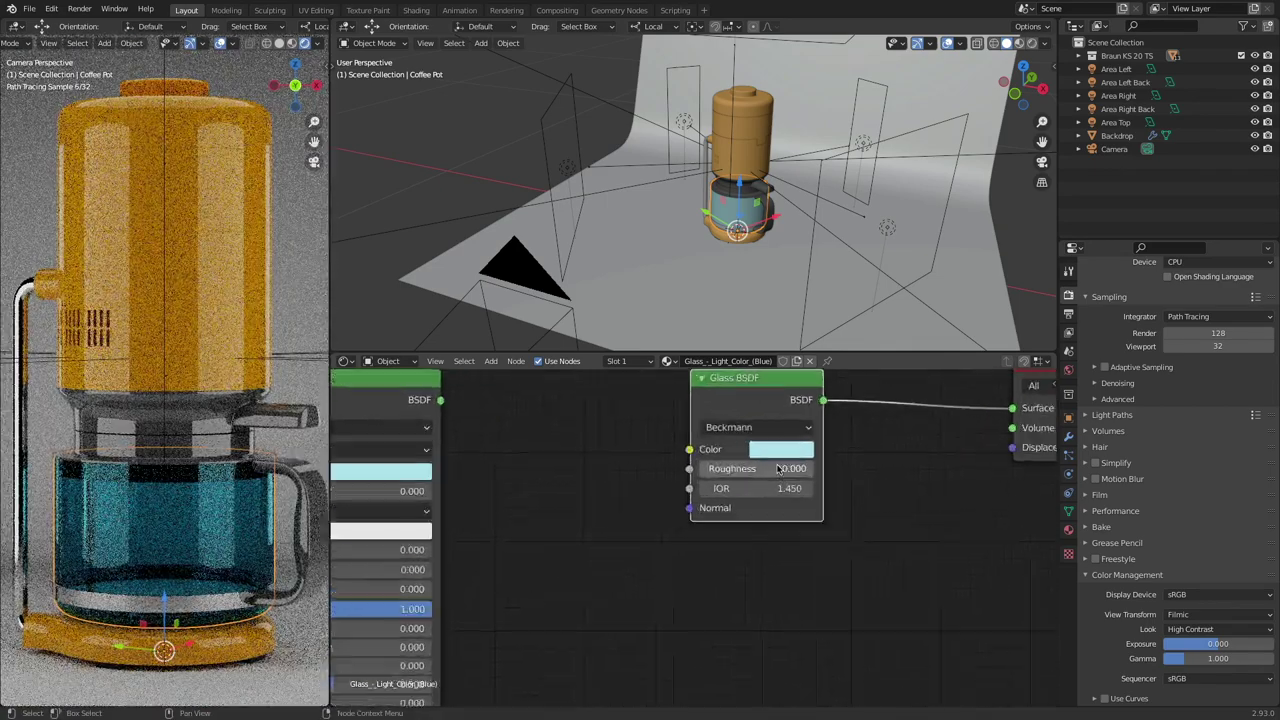
{"action": "scroll", "coordinate": [777, 469], "scroll_direction": "up", "scroll_amount": 2}
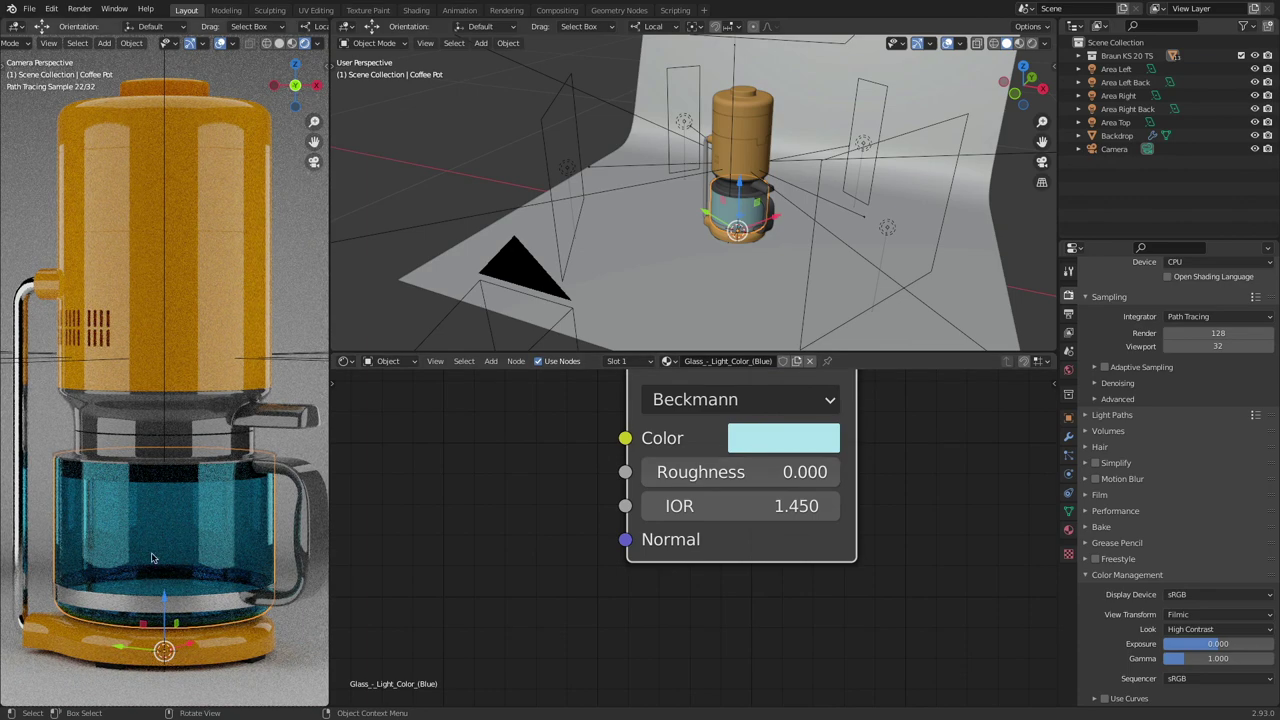
{"action": "left_click", "coordinate": [784, 438]}
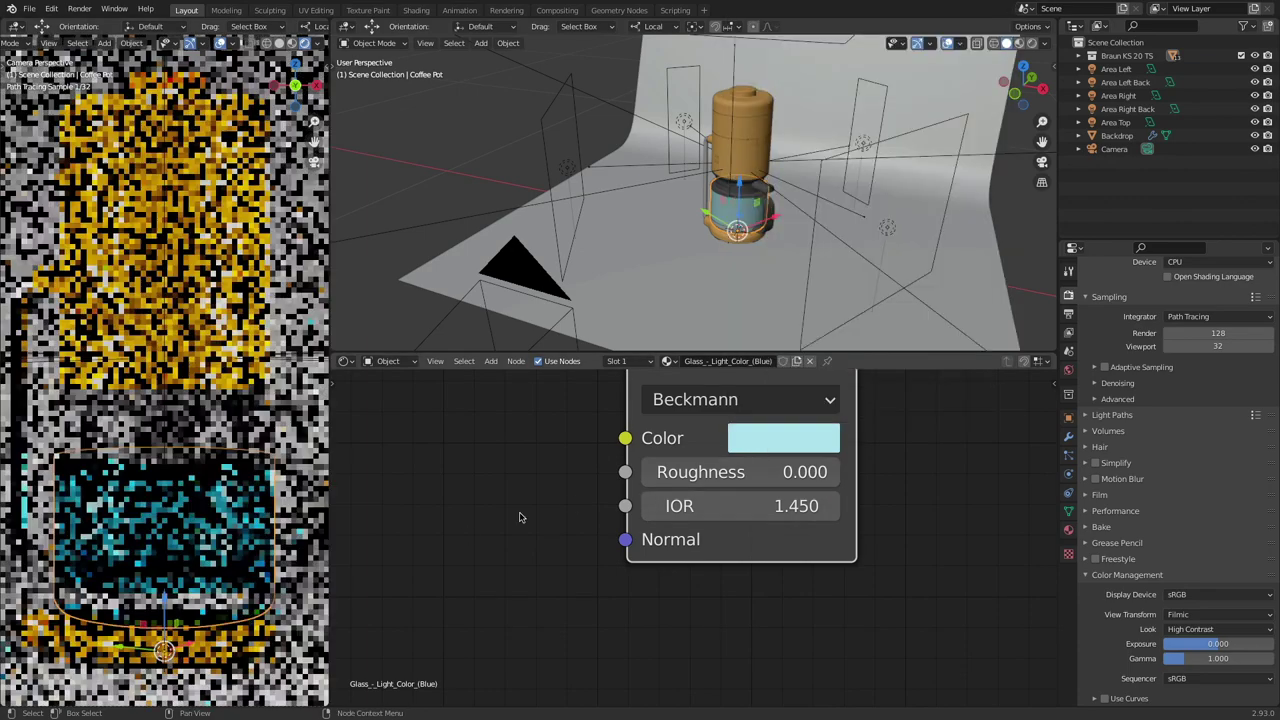
{"action": "scroll", "coordinate": [869, 514], "scroll_direction": "down", "scroll_amount": 4}
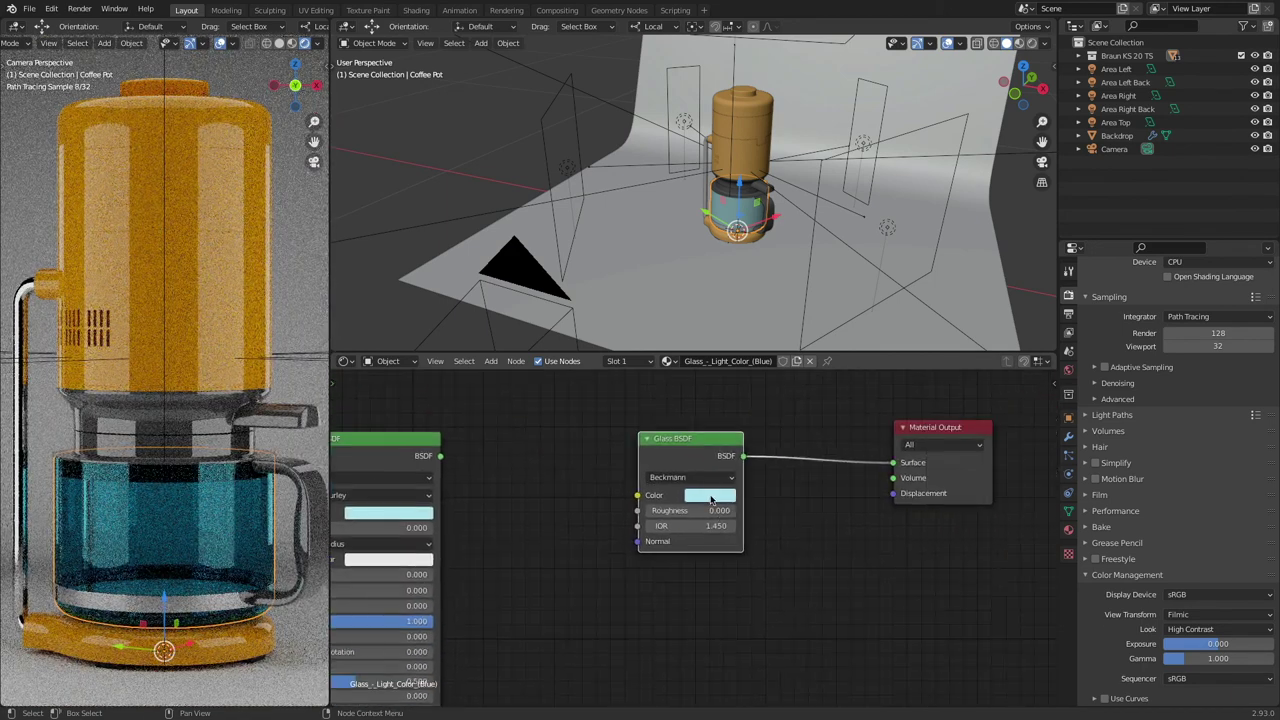
Step: Lower the glass colour's saturation and raise its value to 1.000
{"action": "left_click", "coordinate": [712, 497]}
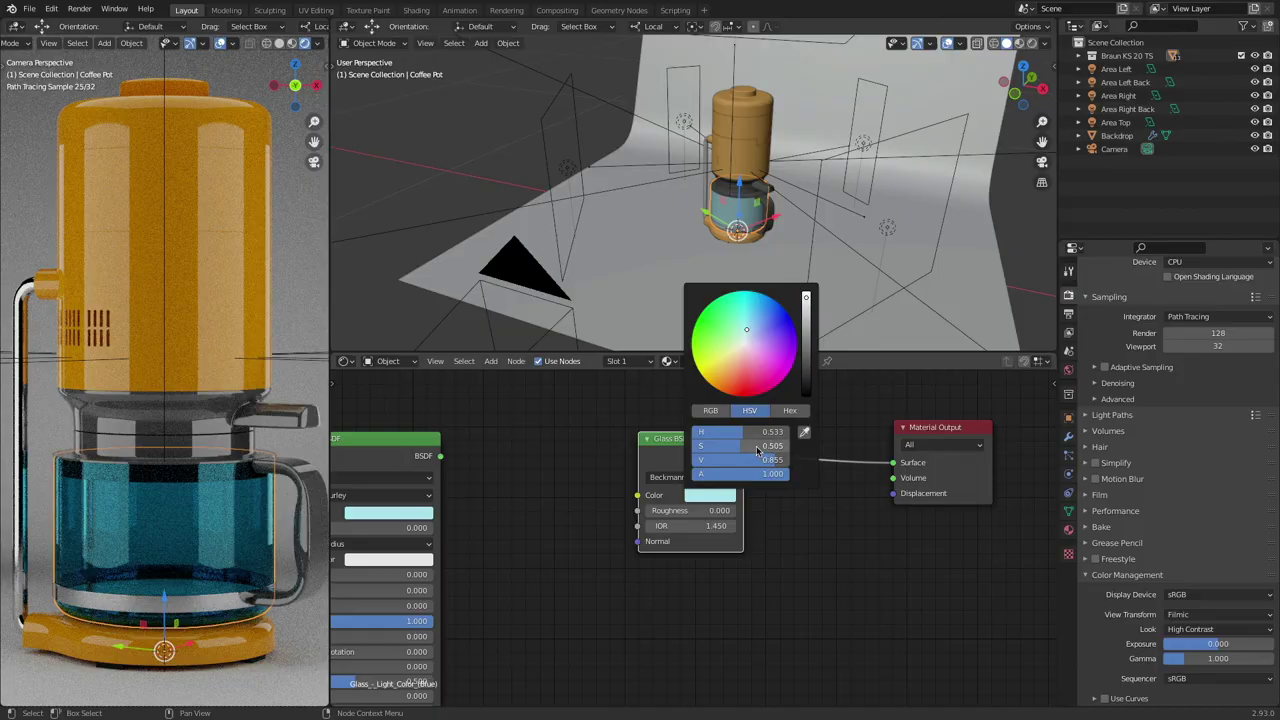
{"action": "left_click_drag", "start_coordinate": [758, 448], "coordinate": [709, 448]}
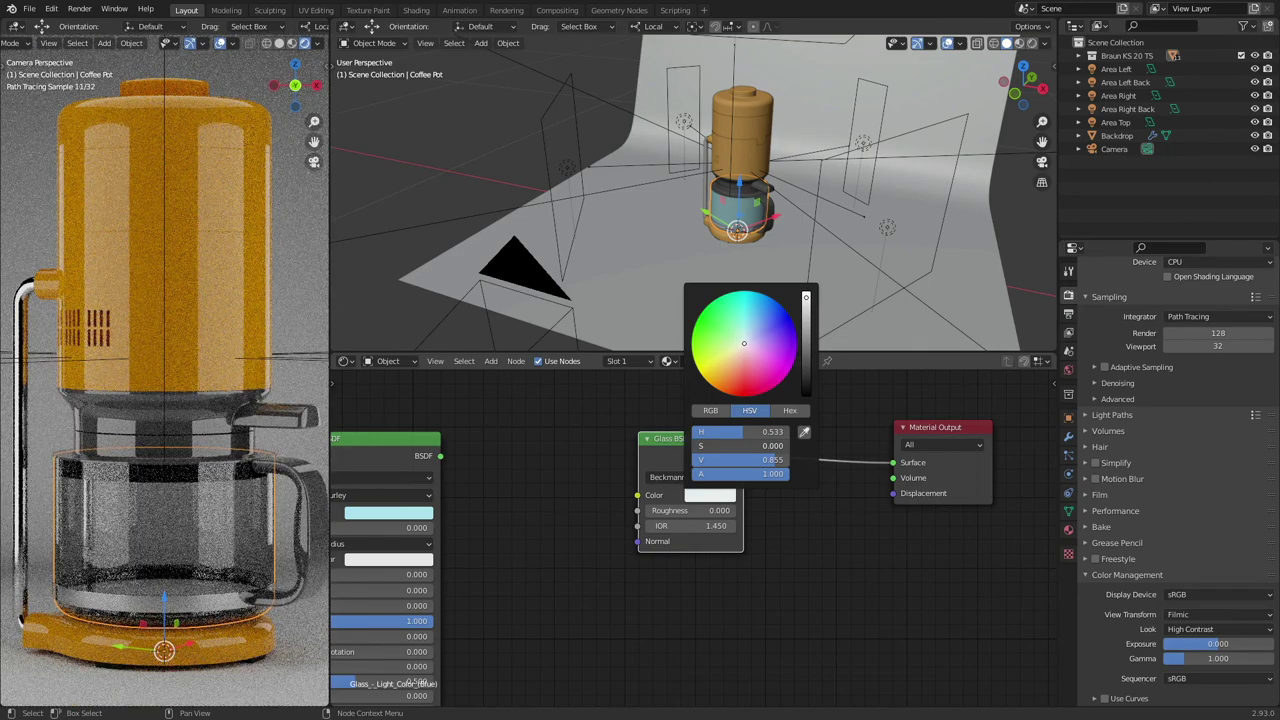
{"action": "left_click_drag", "start_coordinate": [776, 462], "coordinate": [795, 462]}
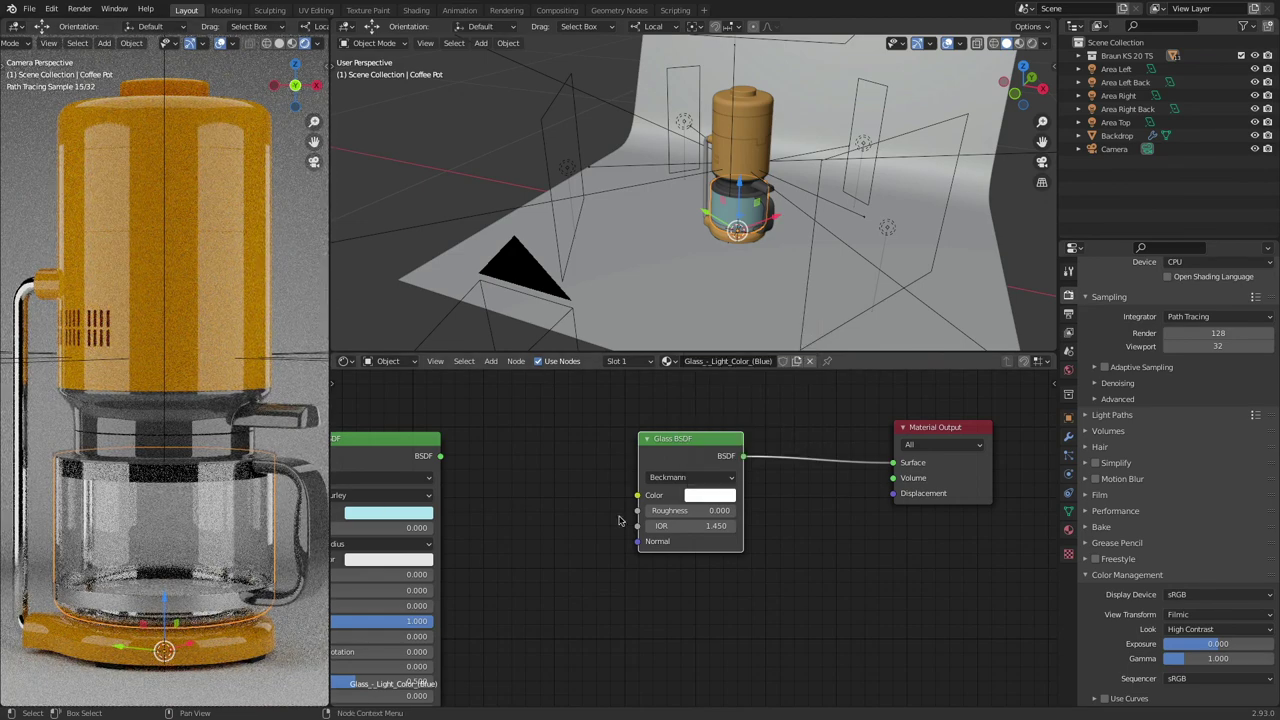
Step: Paste a light cyan tint into the glass colour and fade it to nearly white (saturation ~0.04)
{"action": "left_click", "coordinate": [714, 500]}
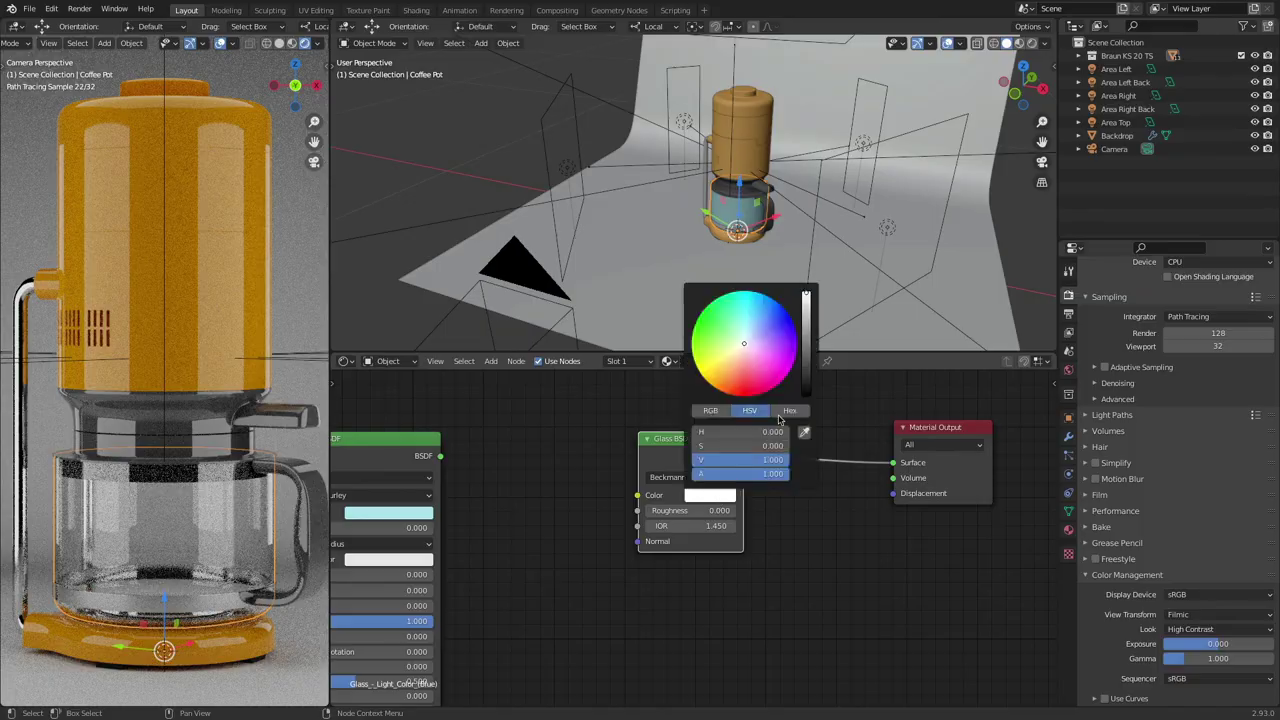
{"action": "key", "text": "ctrl+v"}
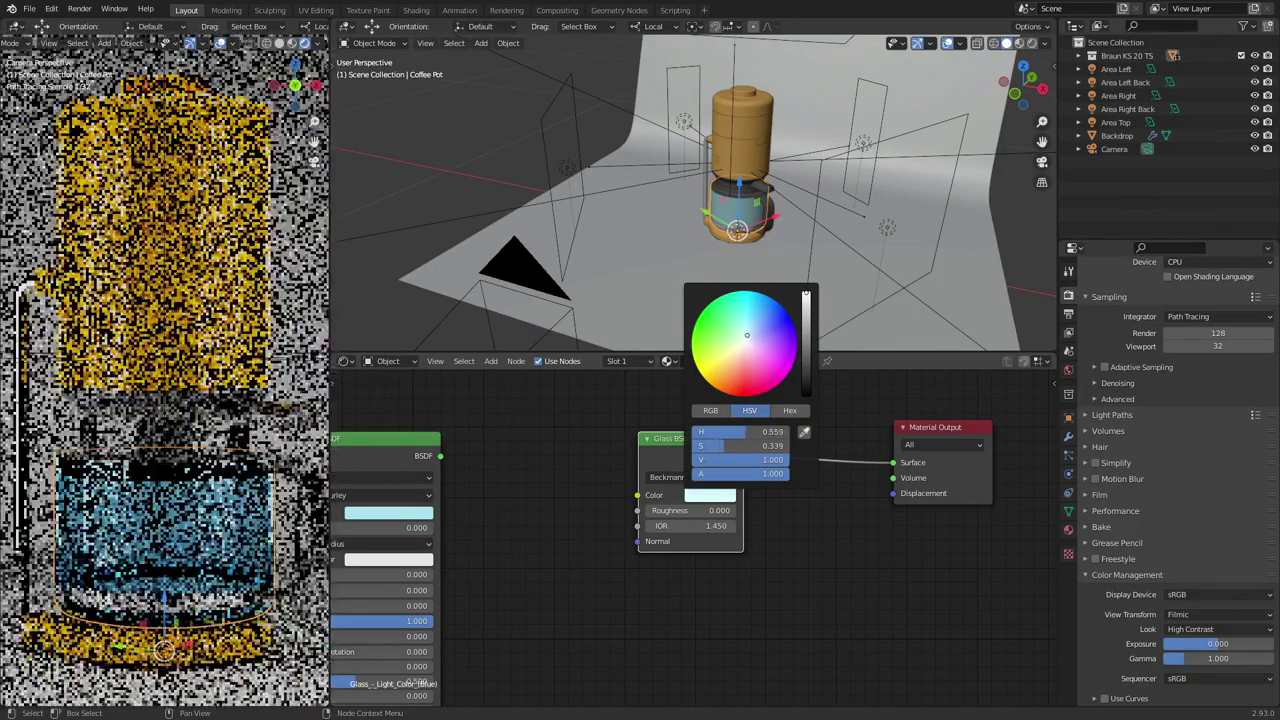
{"action": "mouse_move", "coordinate": [746, 335]}
{"action": "left_mouse_down"}
{"action": "mouse_move", "coordinate": [752, 359]}
{"action": "mouse_move", "coordinate": [749, 292]}
{"action": "left_mouse_up"}
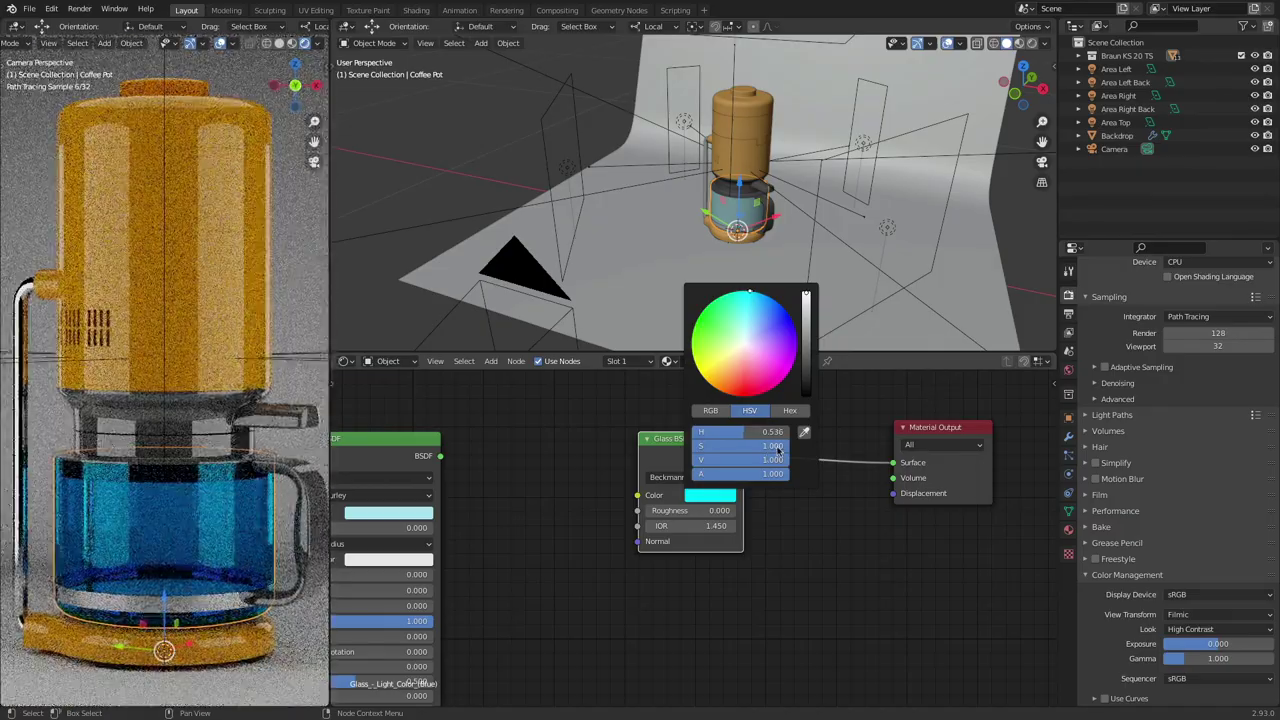
{"action": "left_click_drag", "start_coordinate": [708, 445], "coordinate": [660, 445]}
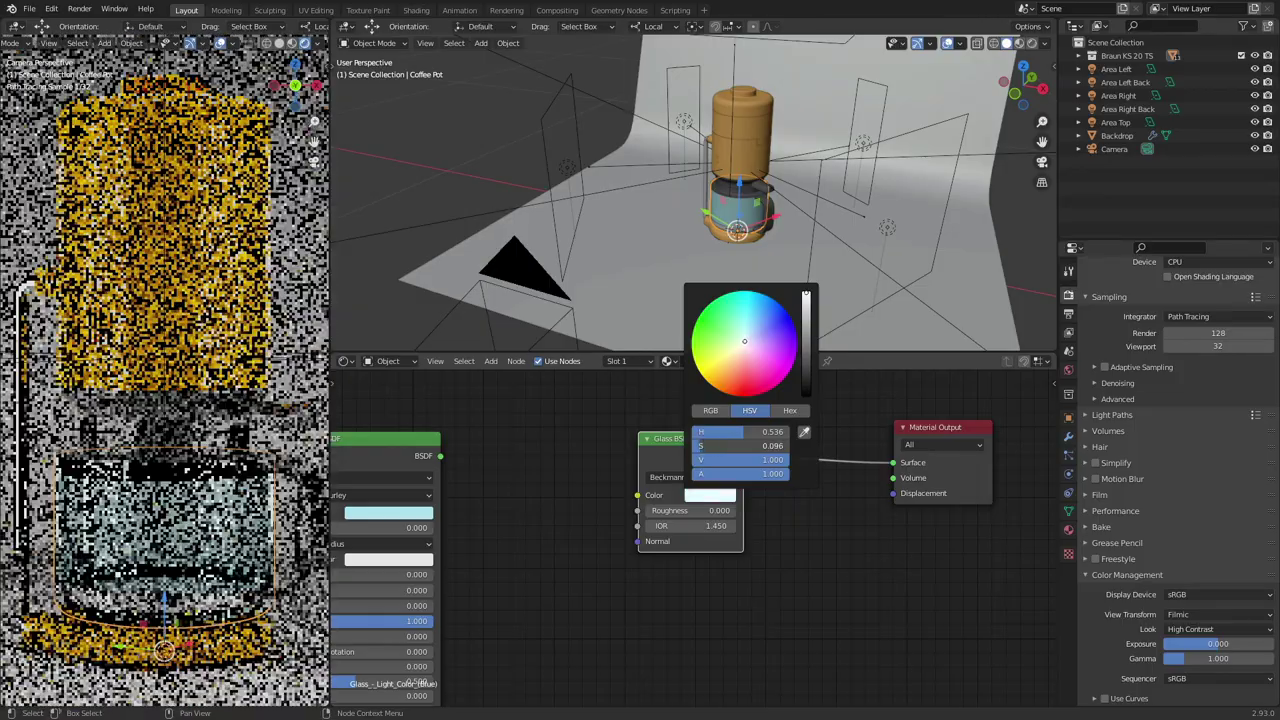
{"action": "left_click_drag", "start_coordinate": [660, 445], "coordinate": [650, 445]}
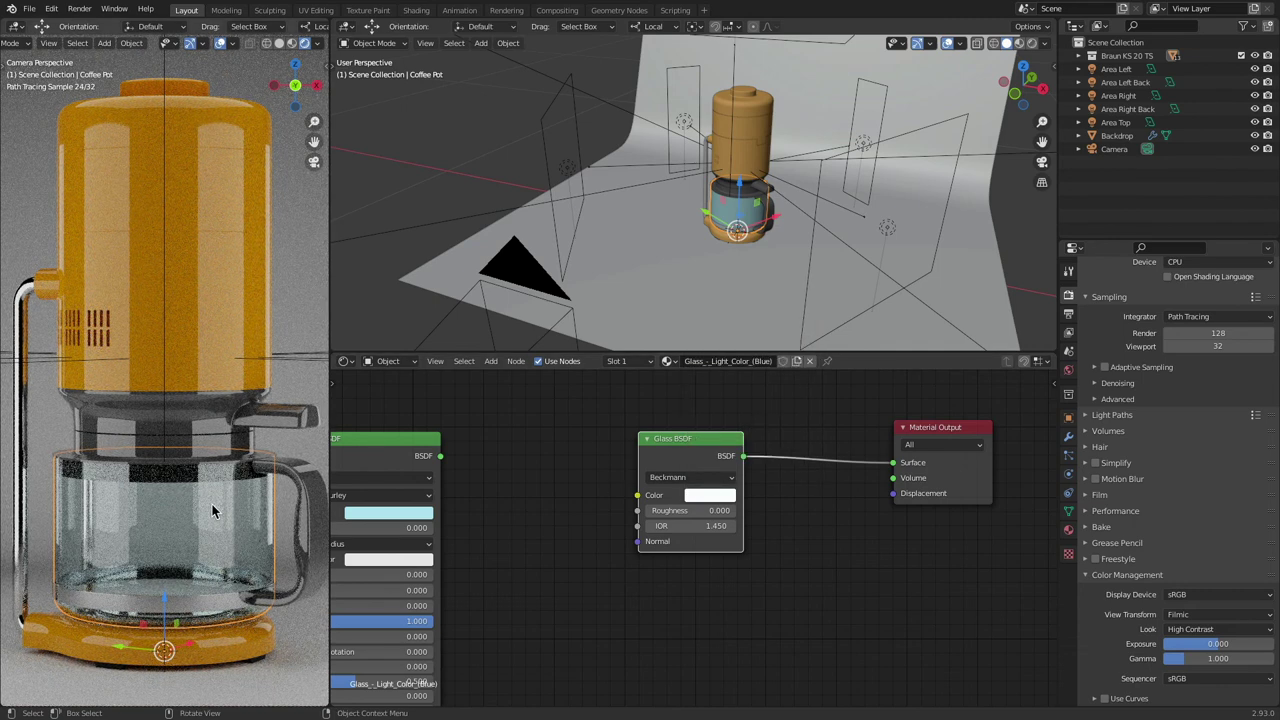
{"action": "left_click", "coordinate": [302, 477]}
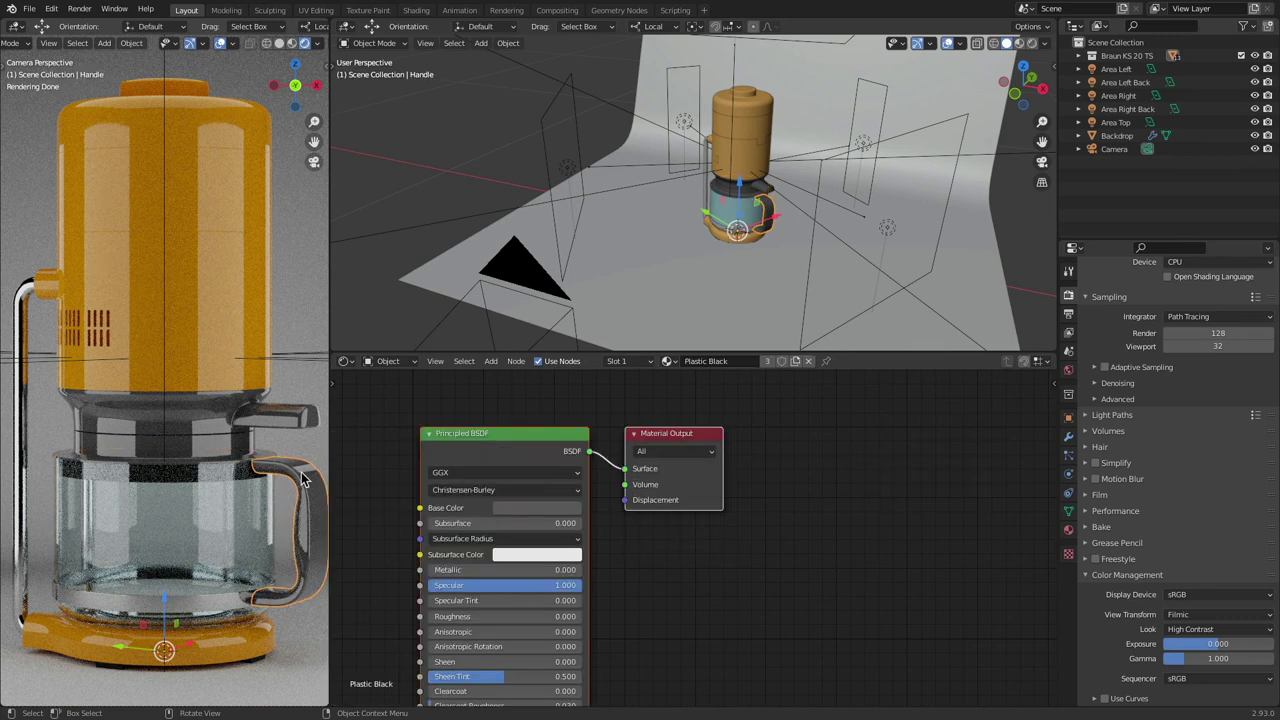
Step: Select the pot lid cap and set its black plastic roughness to 0.368
{"action": "middle_click_drag", "start_coordinate": [388, 495], "coordinate": [705, 462]}
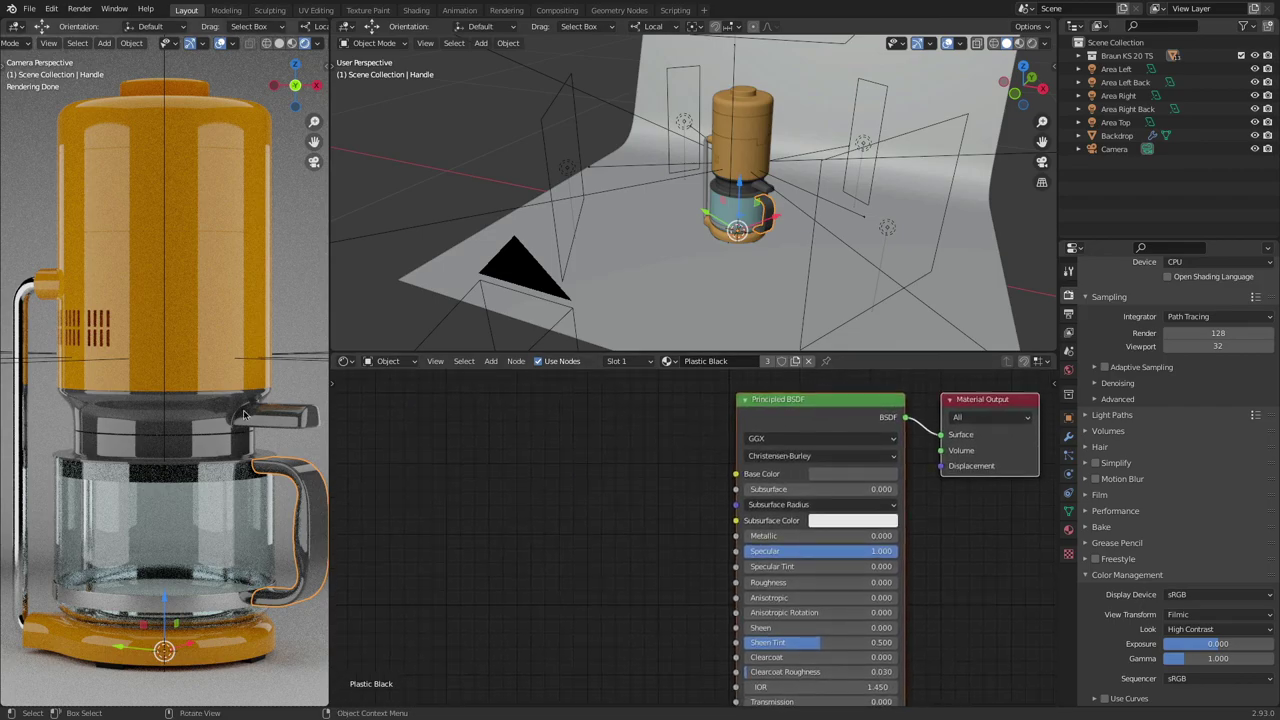
{"action": "scroll", "coordinate": [250, 415], "scroll_direction": "up", "scroll_amount": 2}
{"action": "scroll", "coordinate": [257, 412], "scroll_direction": "up", "scroll_amount": 3}
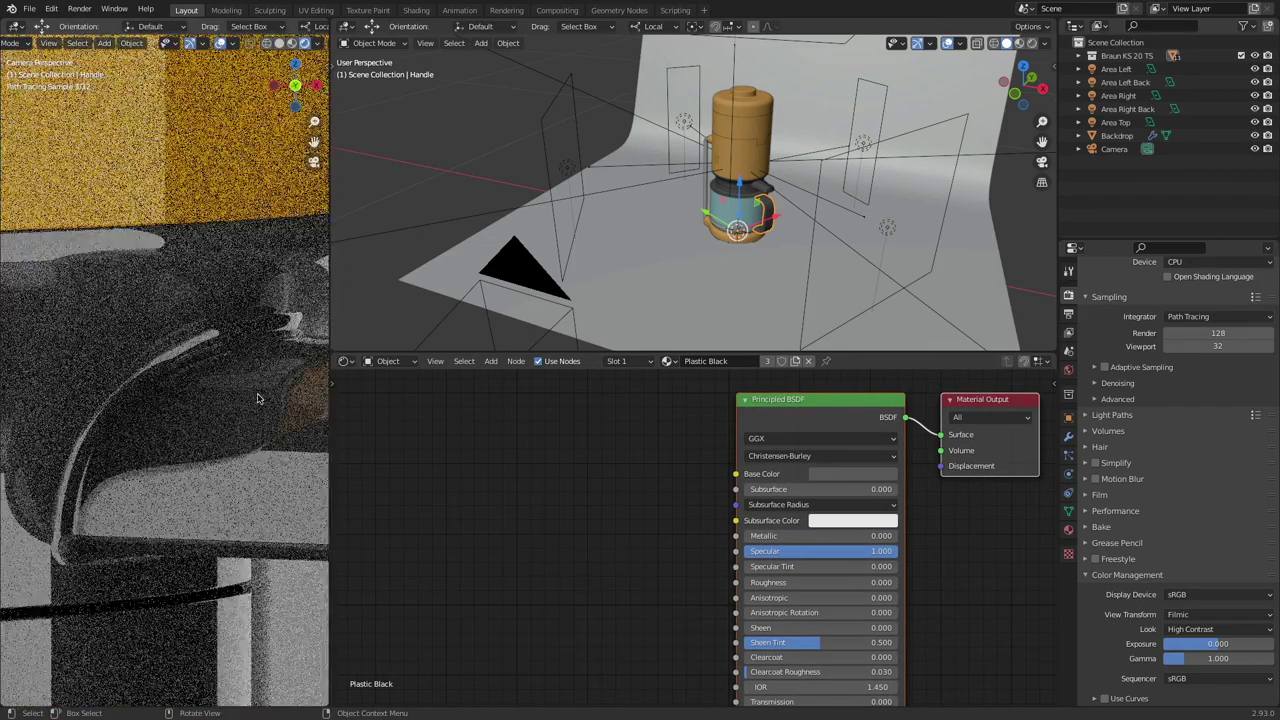
{"action": "left_click", "coordinate": [268, 389]}
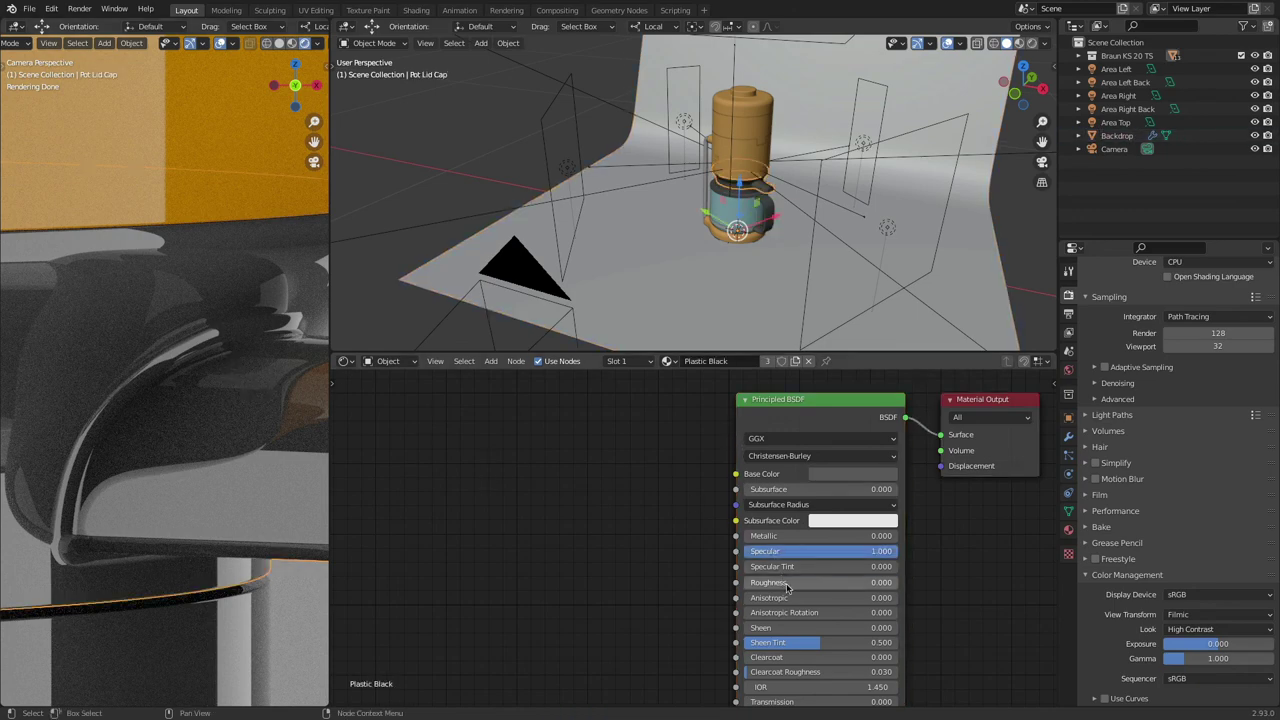
{"action": "left_click_drag", "start_coordinate": [787, 588], "coordinate": [844, 588]}
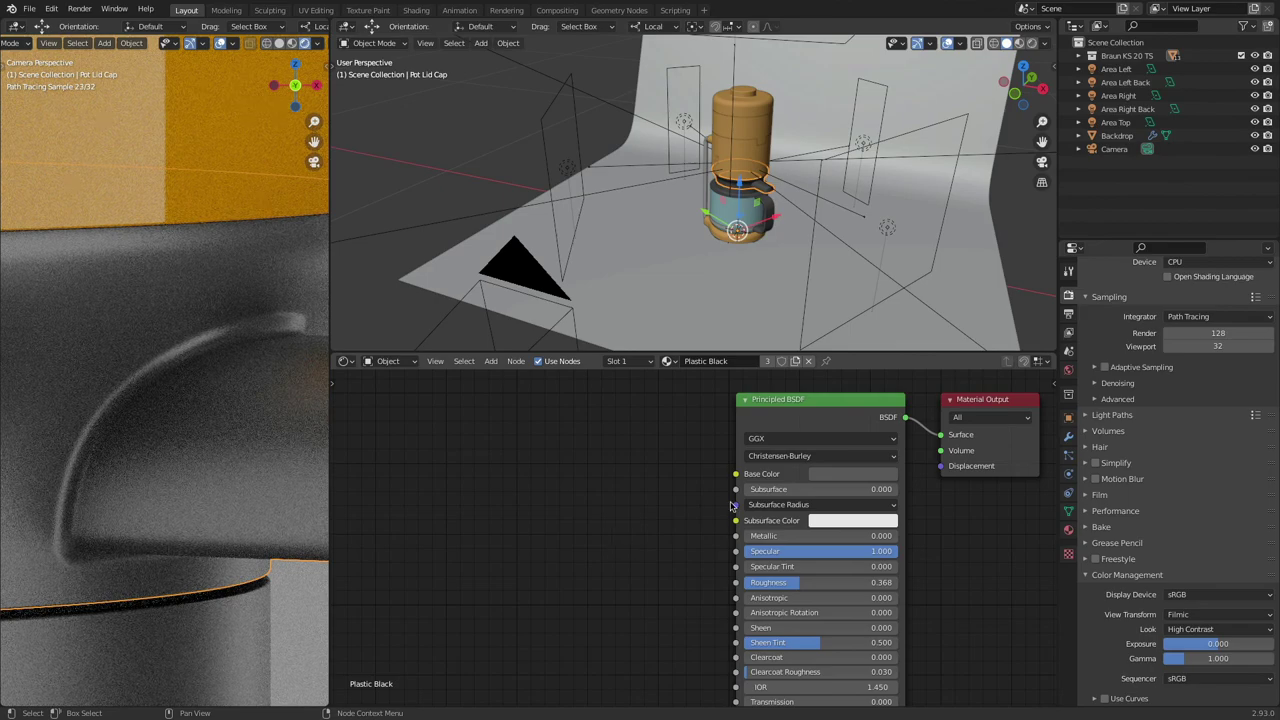
Step: Darken the Plastic Black base colour to a value of about 0.015 and return specular to 1.000
{"action": "left_click", "coordinate": [822, 475]}
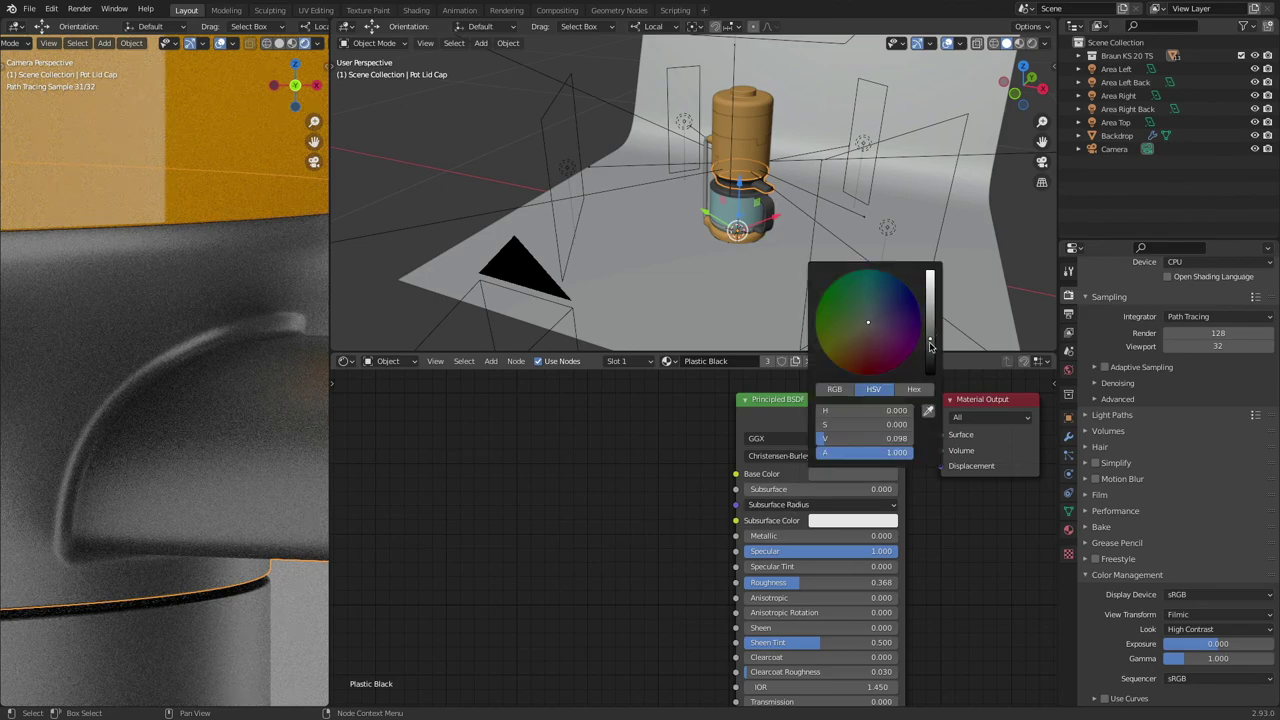
{"action": "left_click_drag", "start_coordinate": [930, 345], "coordinate": [930, 360]}
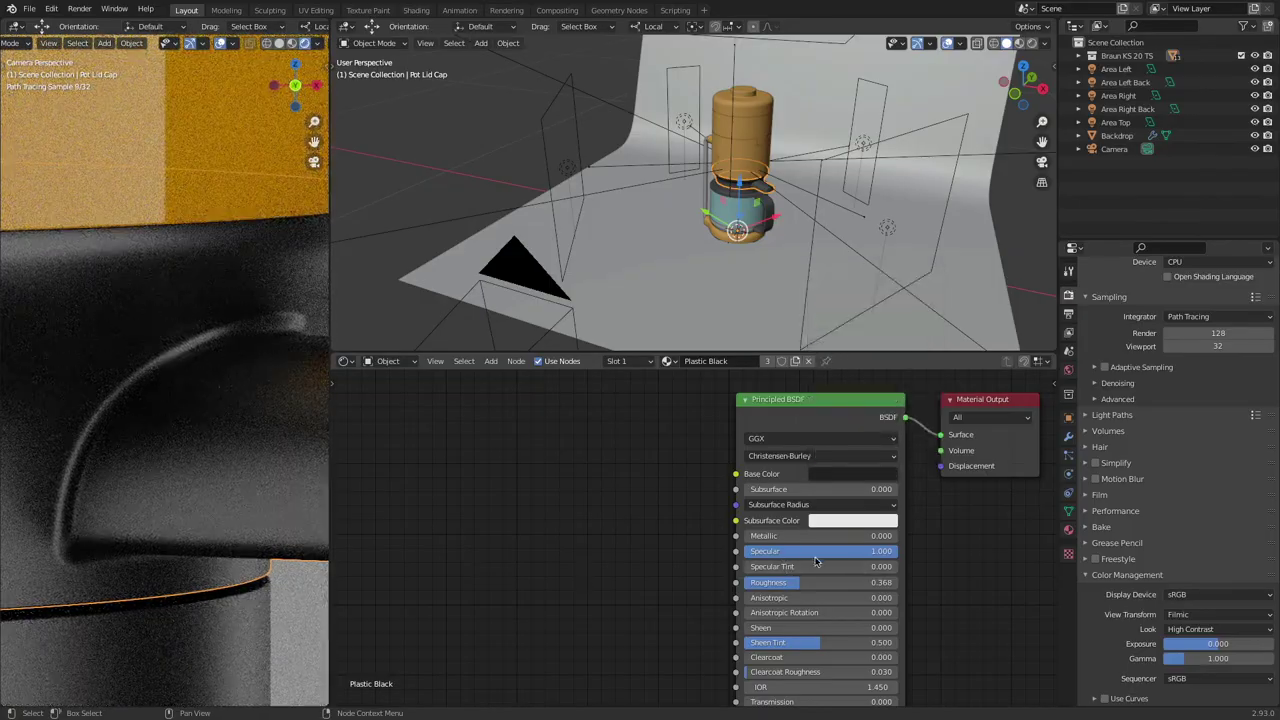
{"action": "left_click_drag", "start_coordinate": [818, 551], "coordinate": [680, 551]}
{"action": "left_click_drag", "start_coordinate": [757, 551], "coordinate": [886, 551]}
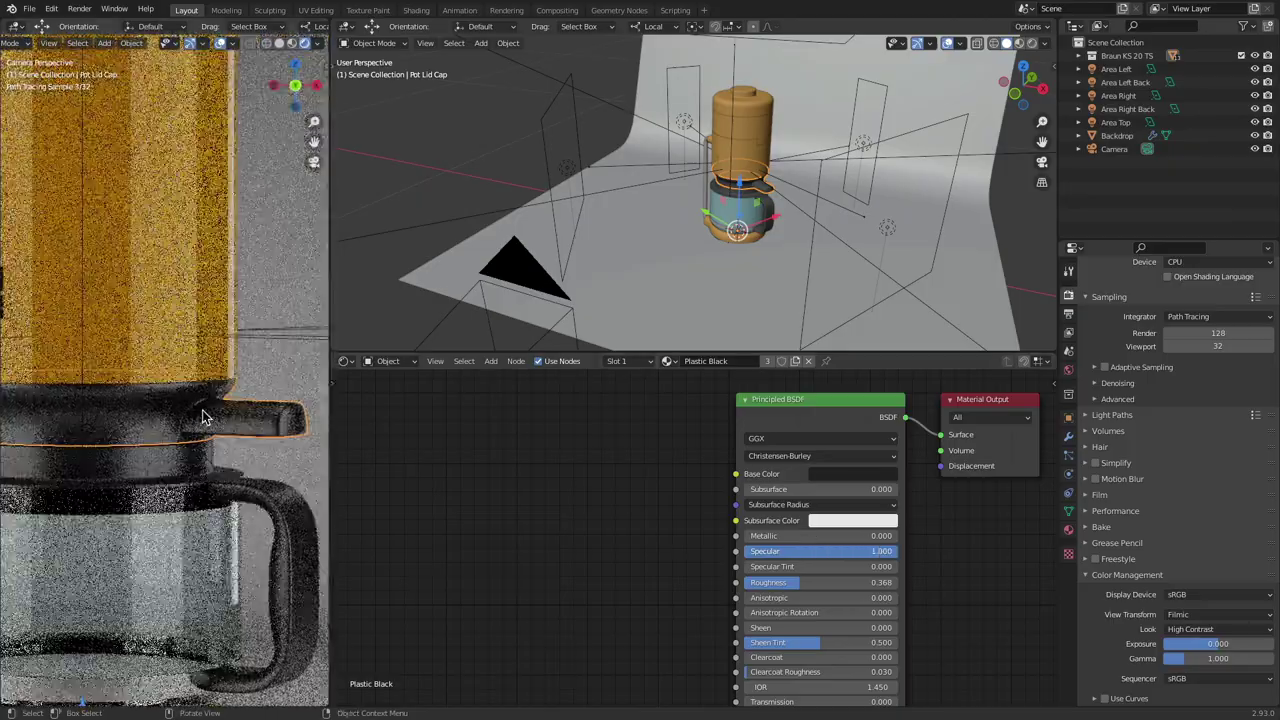
Step: Test several black plastic roughness values, including 0.505, and leave it at 0.000
{"action": "scroll", "coordinate": [203, 417], "scroll_direction": "down", "scroll_amount": 5}
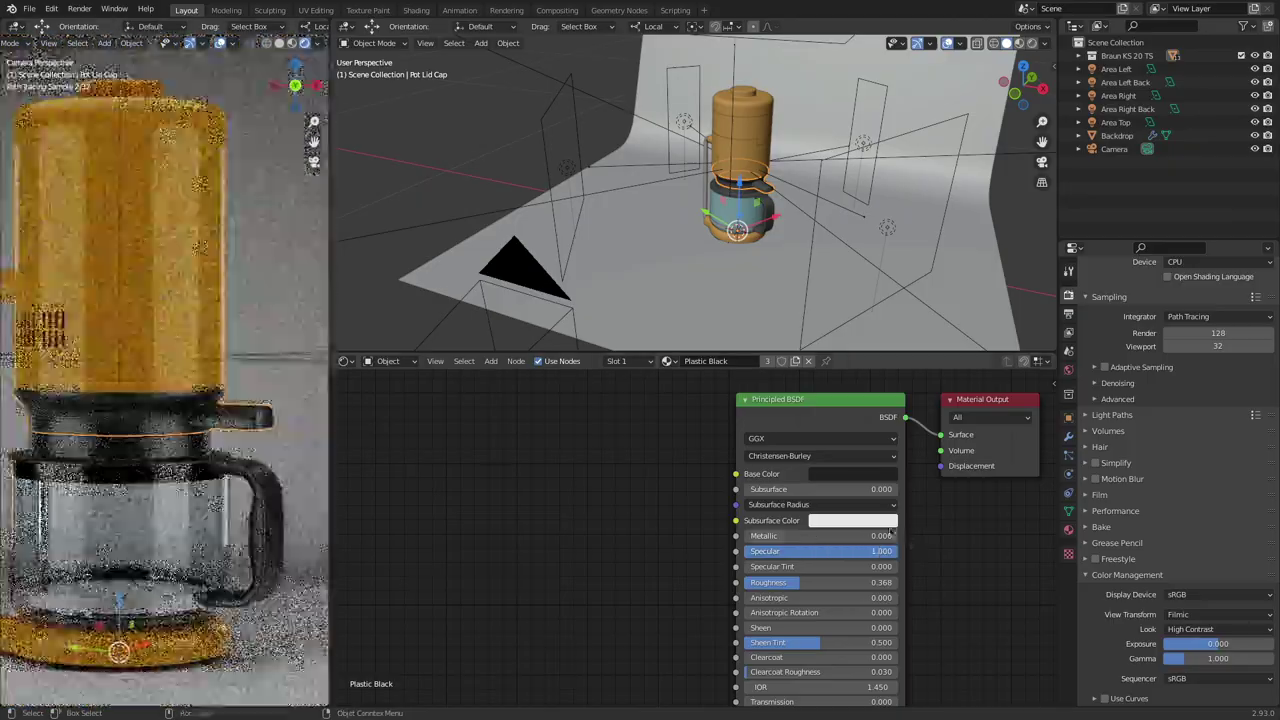
{"action": "mouse_move", "coordinate": [806, 577]}
{"action": "left_mouse_down"}
{"action": "mouse_move", "coordinate": [763, 577]}
{"action": "mouse_move", "coordinate": [811, 582]}
{"action": "left_mouse_up"}
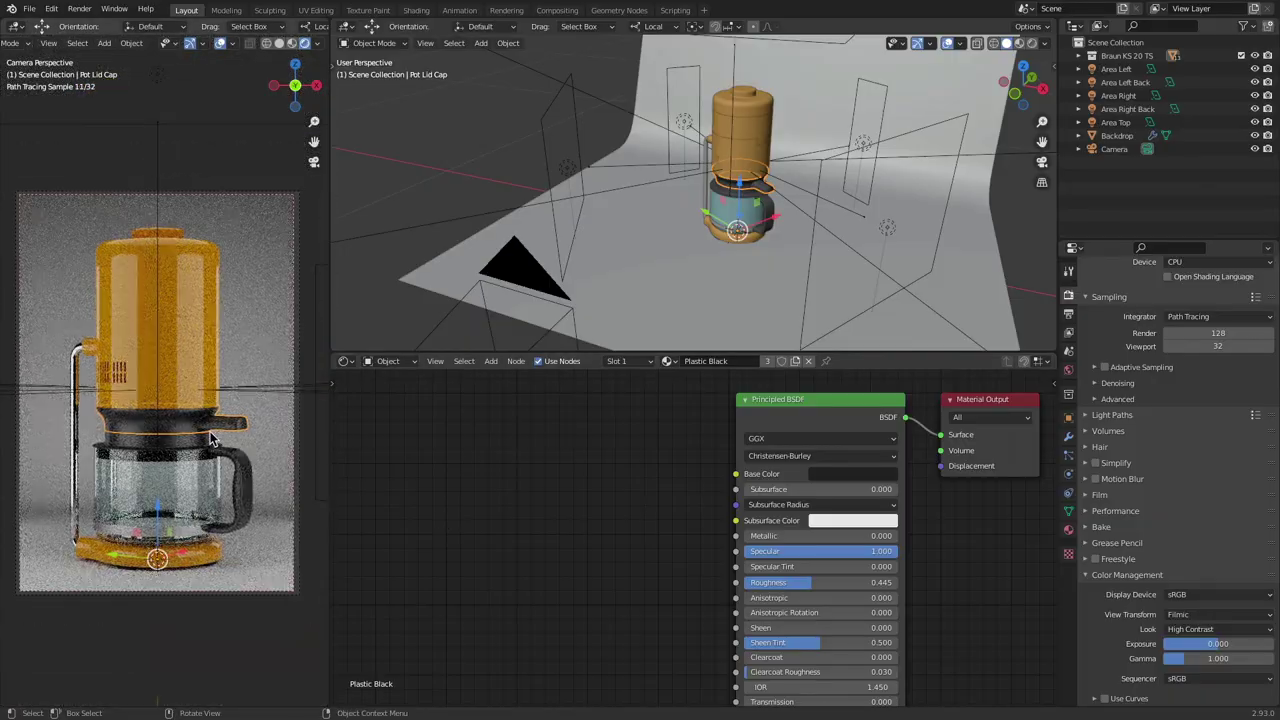
{"action": "scroll", "coordinate": [207, 430], "scroll_direction": "up", "scroll_amount": 8}
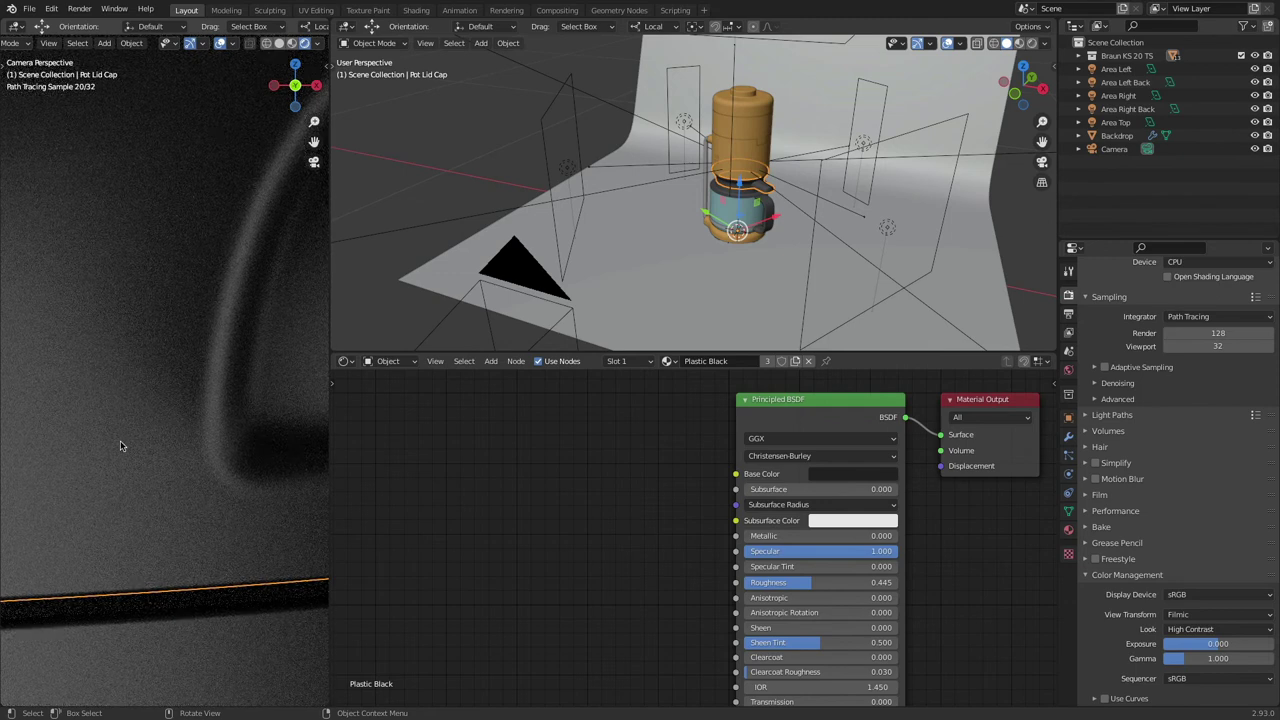
{"action": "scroll", "coordinate": [129, 444], "scroll_direction": "down", "scroll_amount": 6}
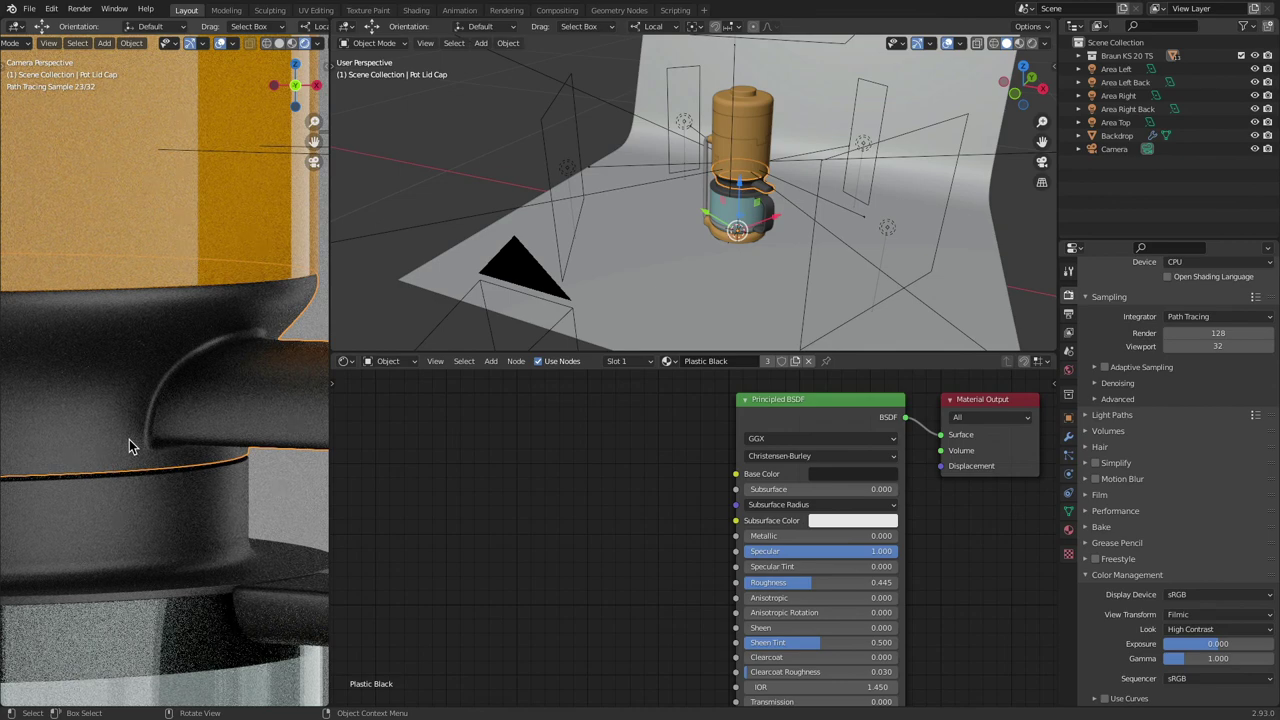
{"action": "left_click_drag", "start_coordinate": [775, 582], "coordinate": [660, 578]}
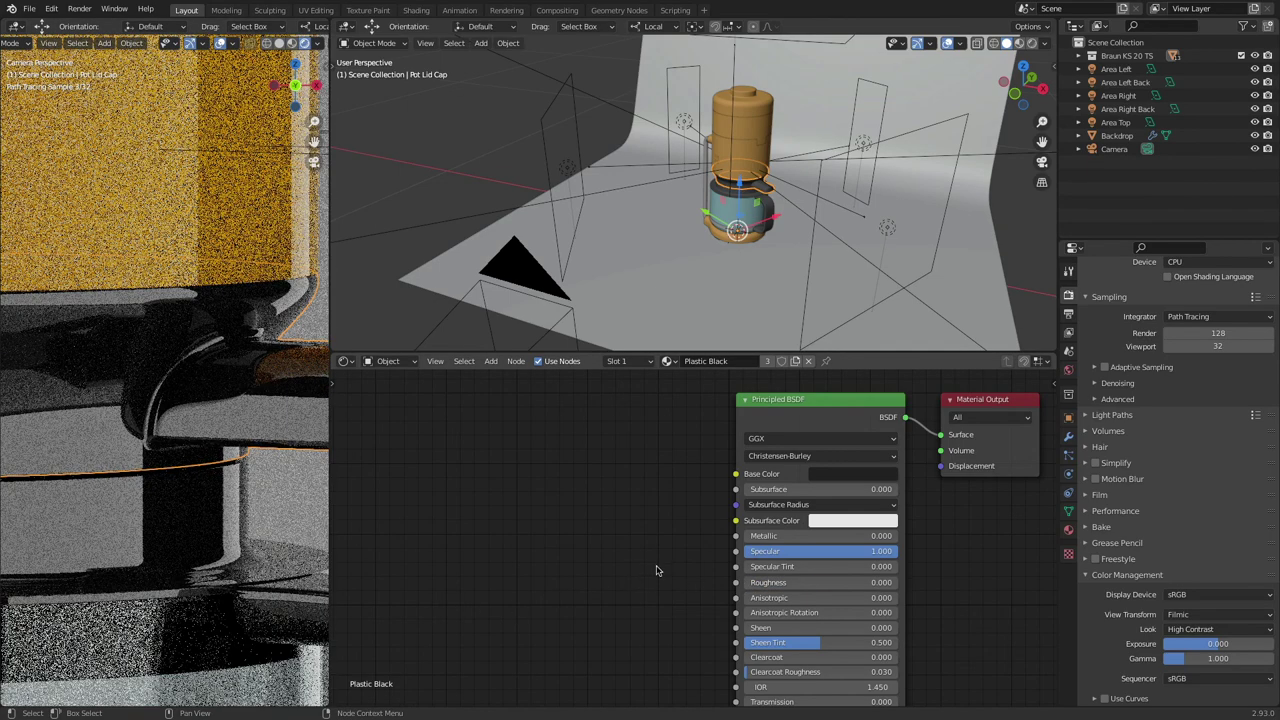
{"action": "middle_click_drag", "start_coordinate": [657, 570], "coordinate": [807, 572]}
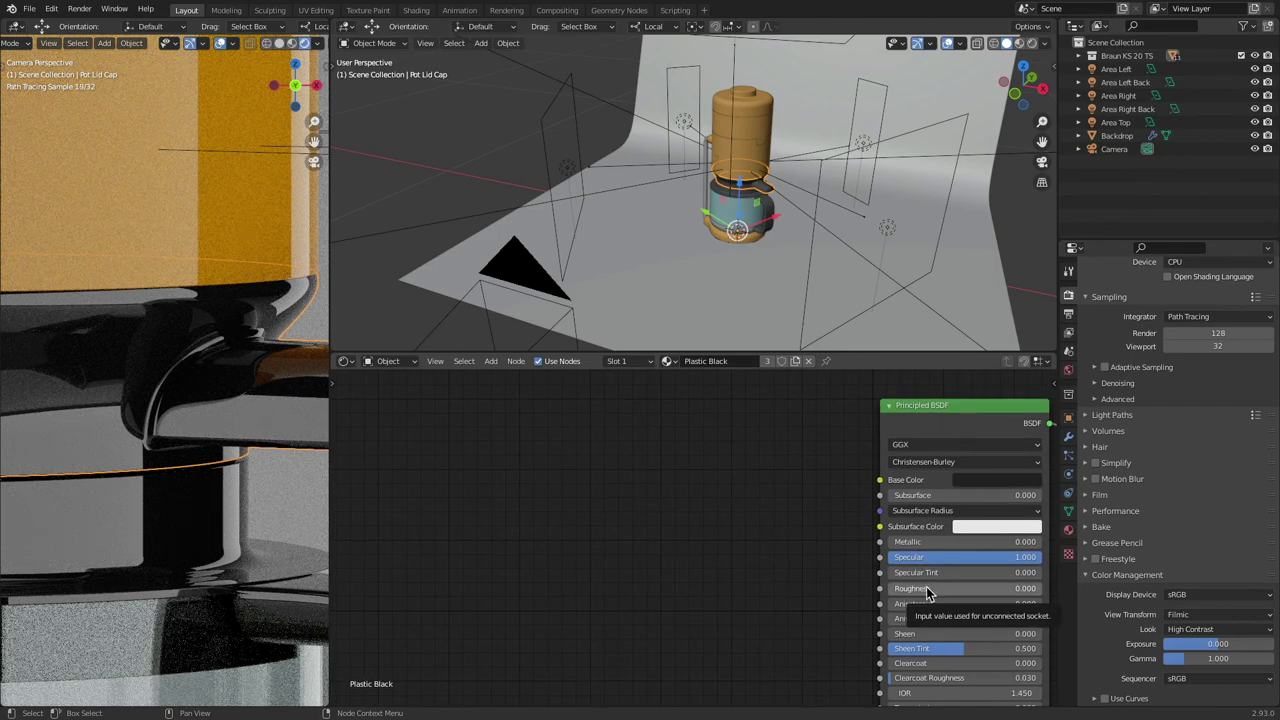
{"action": "left_click_drag", "start_coordinate": [927, 591], "coordinate": [1003, 591]}
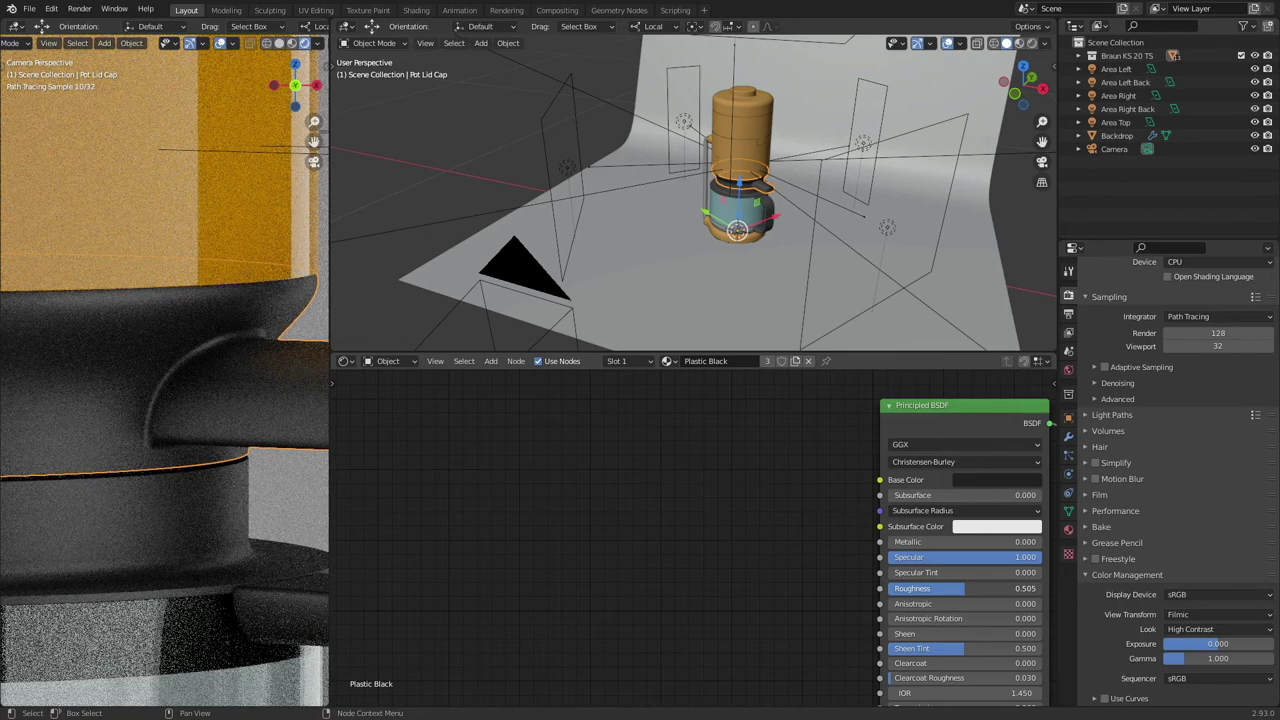
{"action": "key", "text": "ctrl+z"}
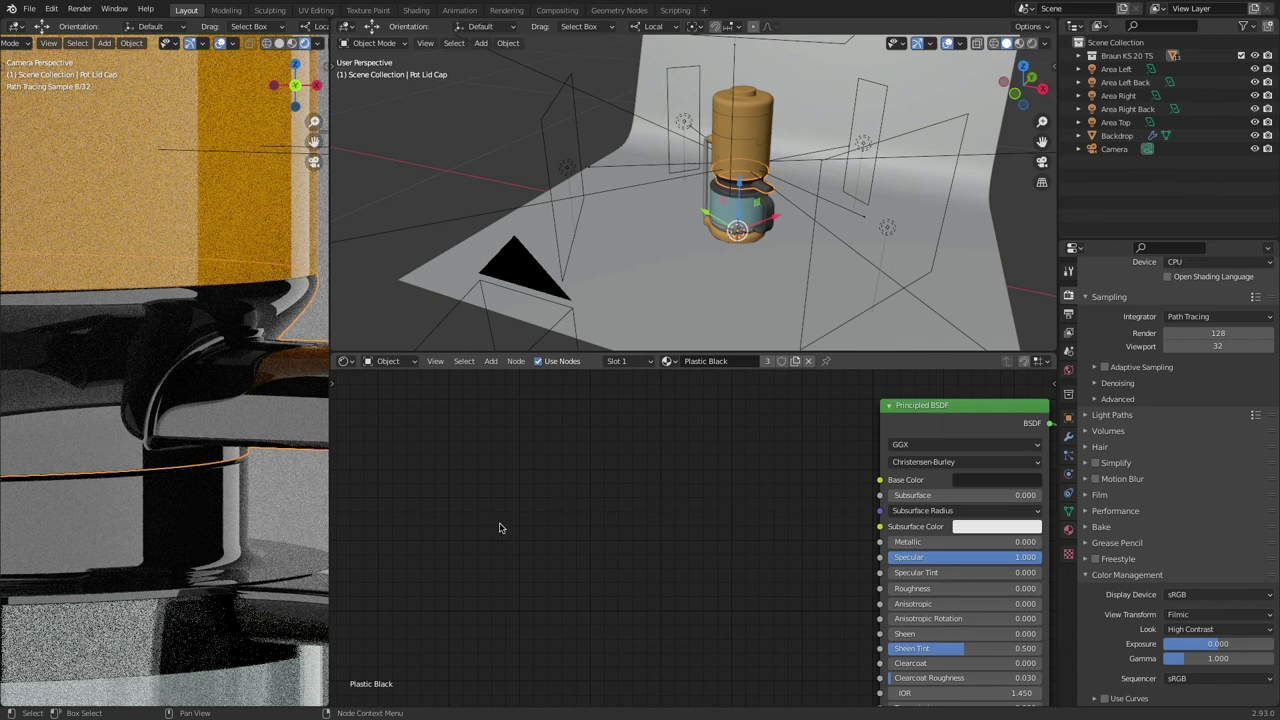
Step: Add a Texture Coordinate node to the left of the Plastic Black shader
{"action": "left_click", "coordinate": [493, 362]}
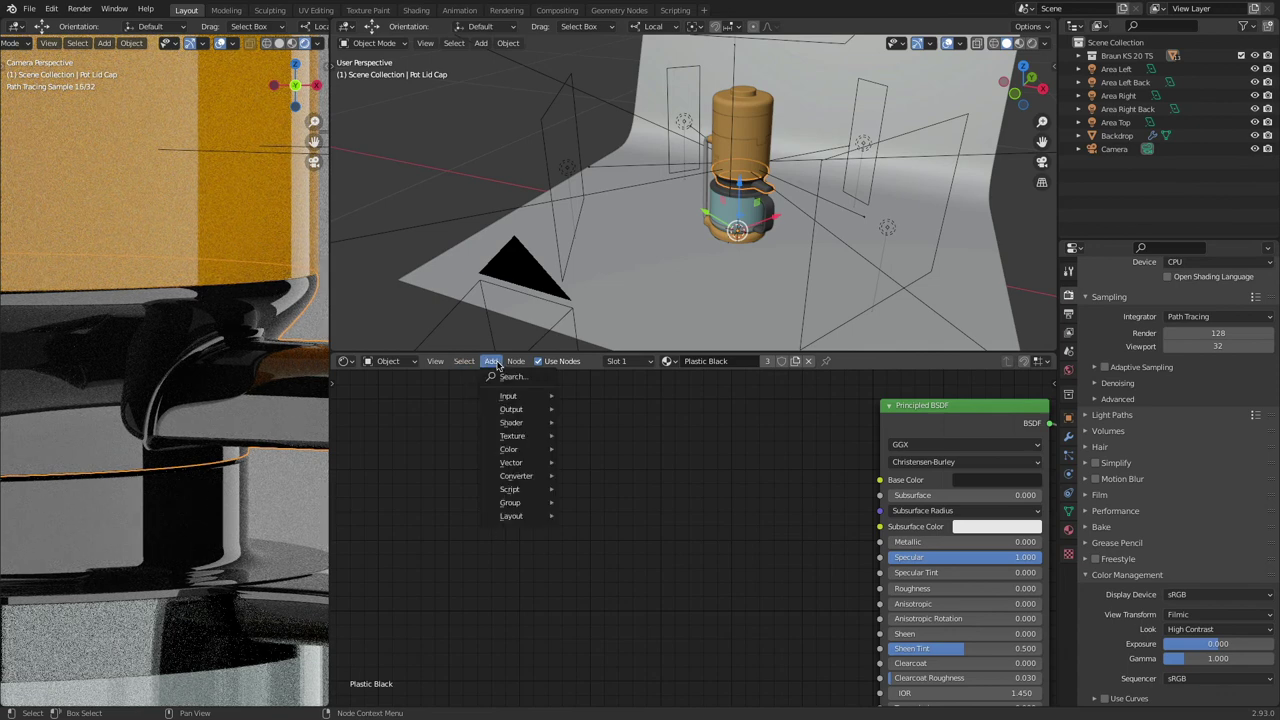
{"action": "mouse_move", "coordinate": [506, 400]}
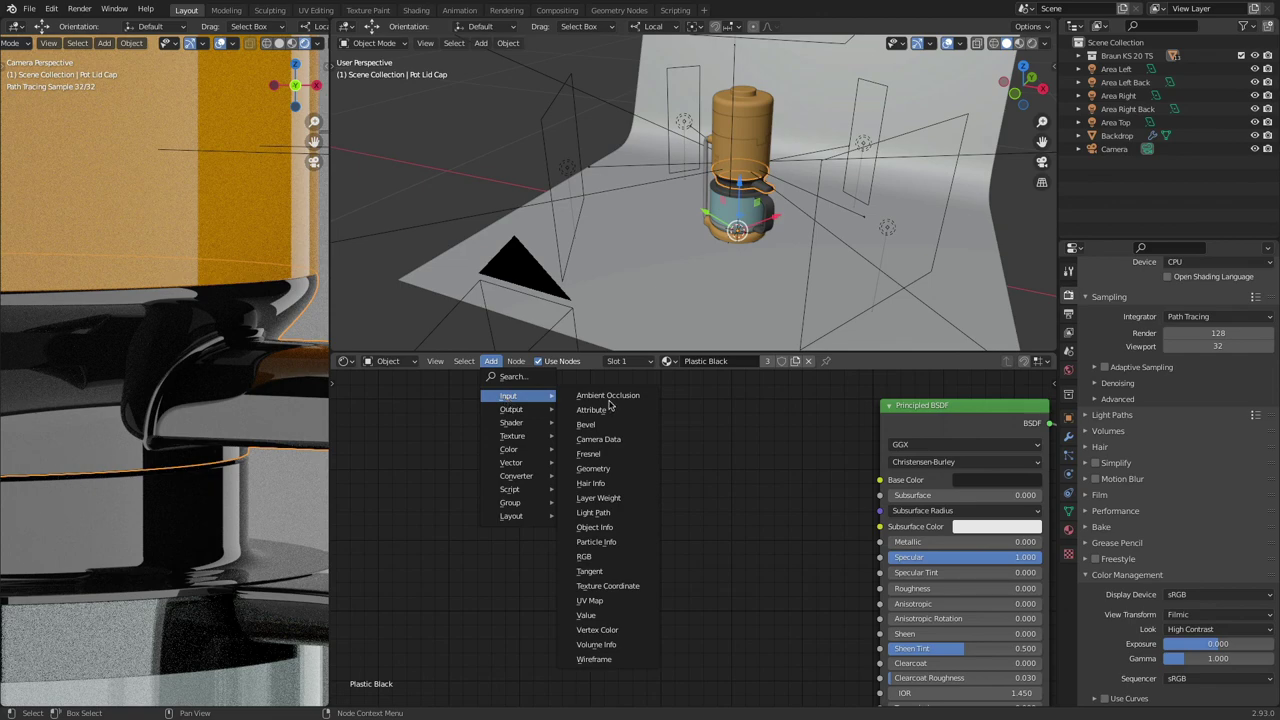
{"action": "left_click", "coordinate": [605, 586]}
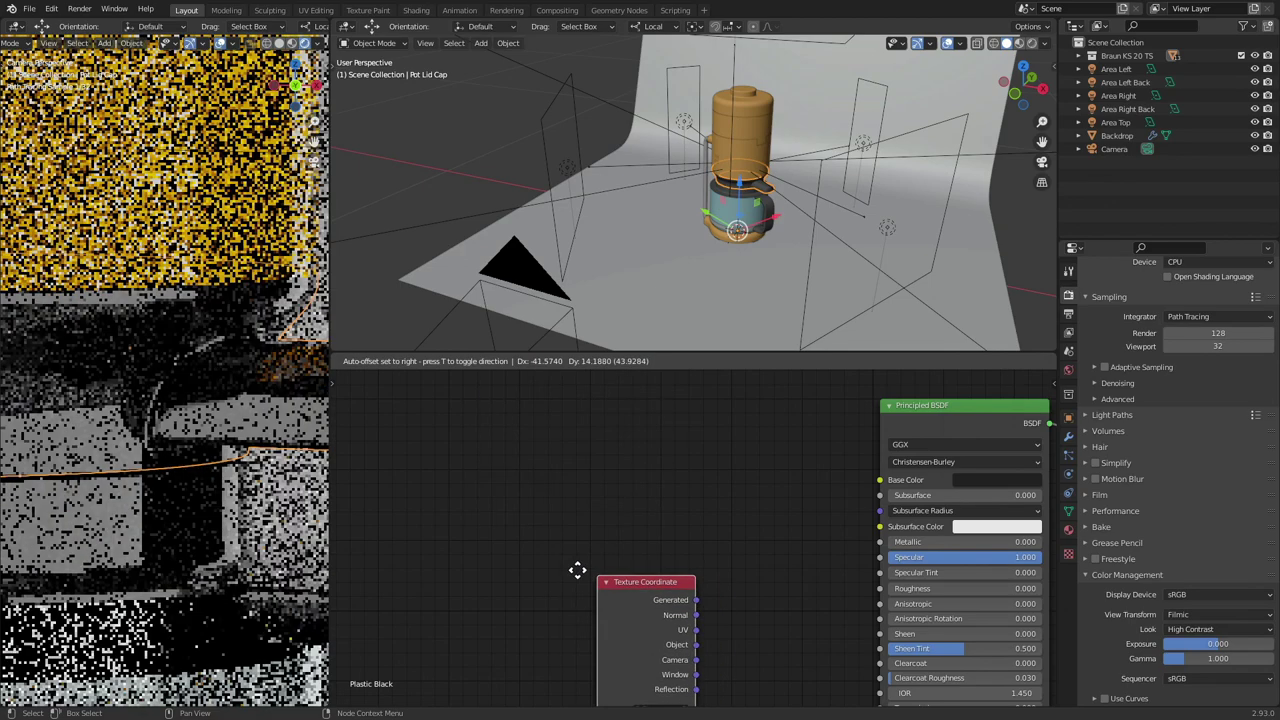
{"action": "left_click", "coordinate": [365, 427]}
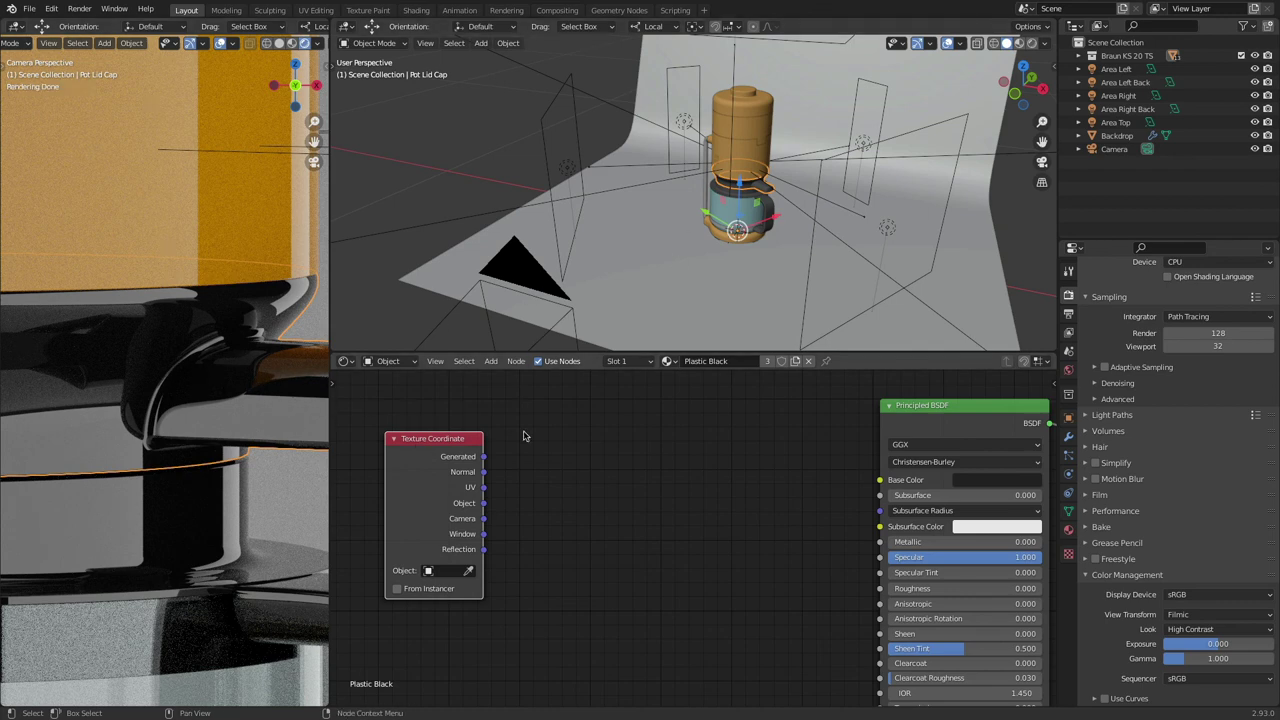
Step: Add and place a Noise Texture node in the material
{"action": "left_click", "coordinate": [492, 362]}
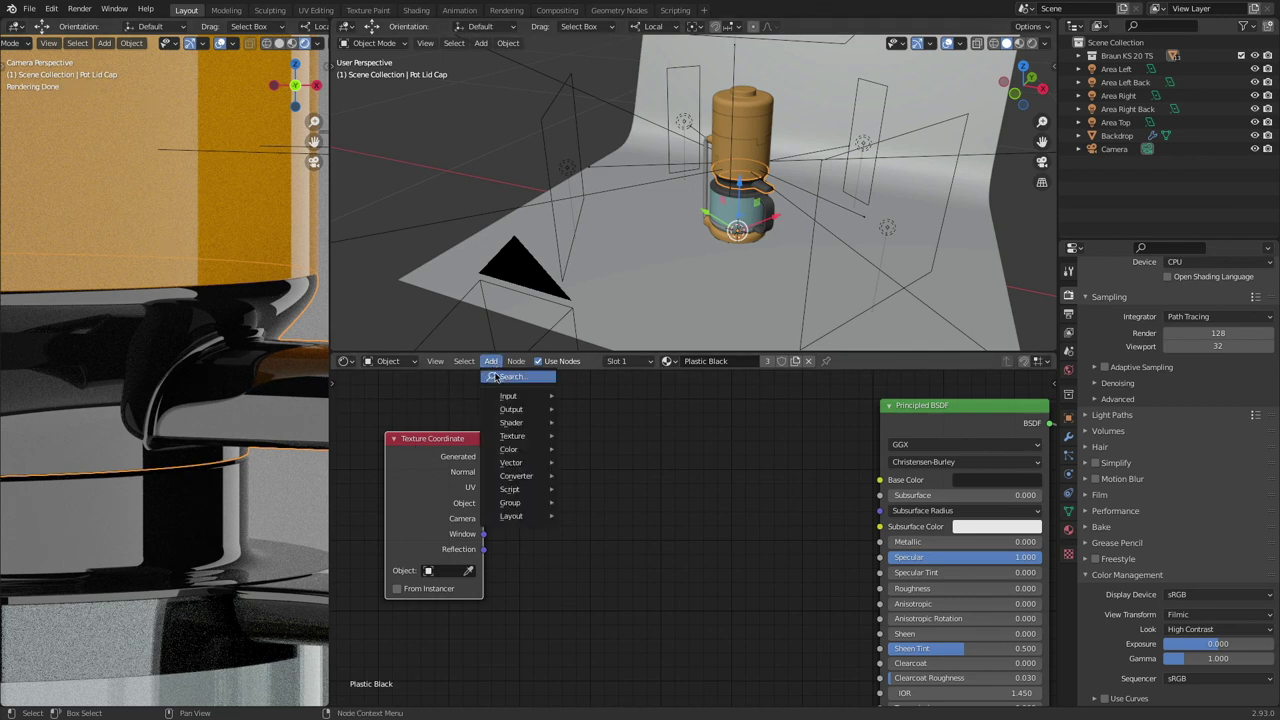
{"action": "mouse_move", "coordinate": [514, 436]}
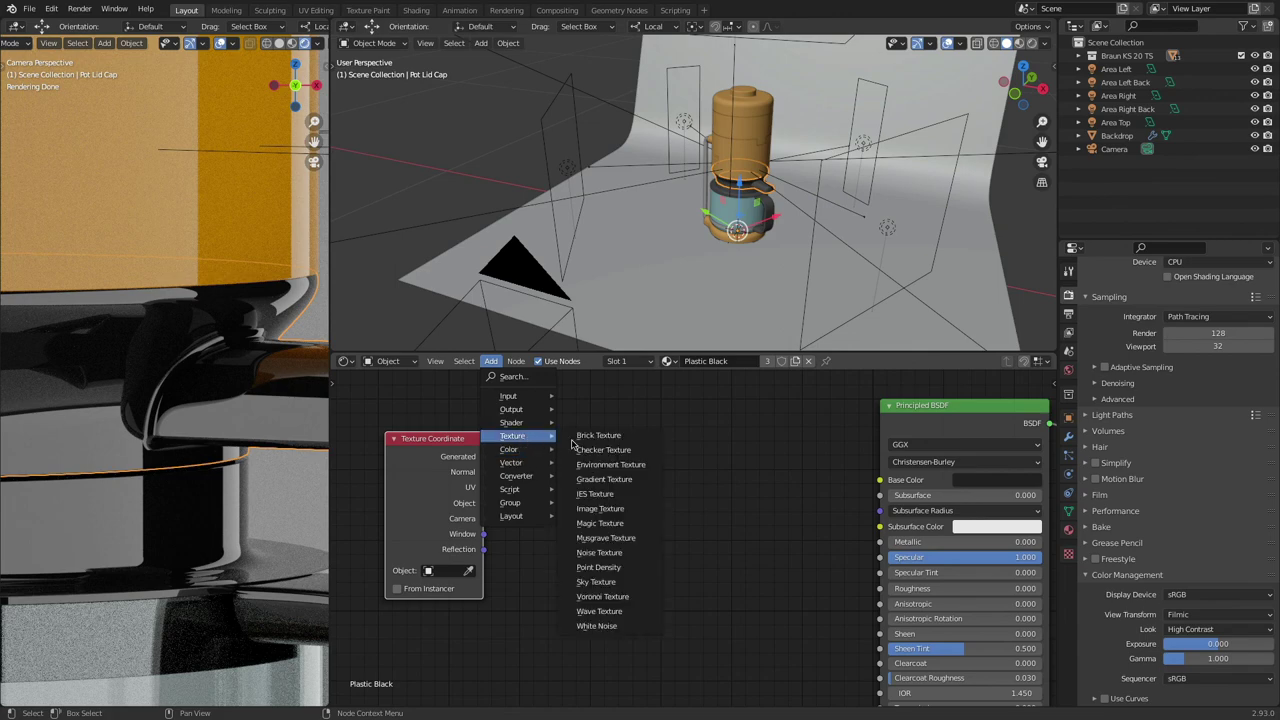
{"action": "left_click", "coordinate": [622, 553]}
{"action": "left_click", "coordinate": [608, 555]}
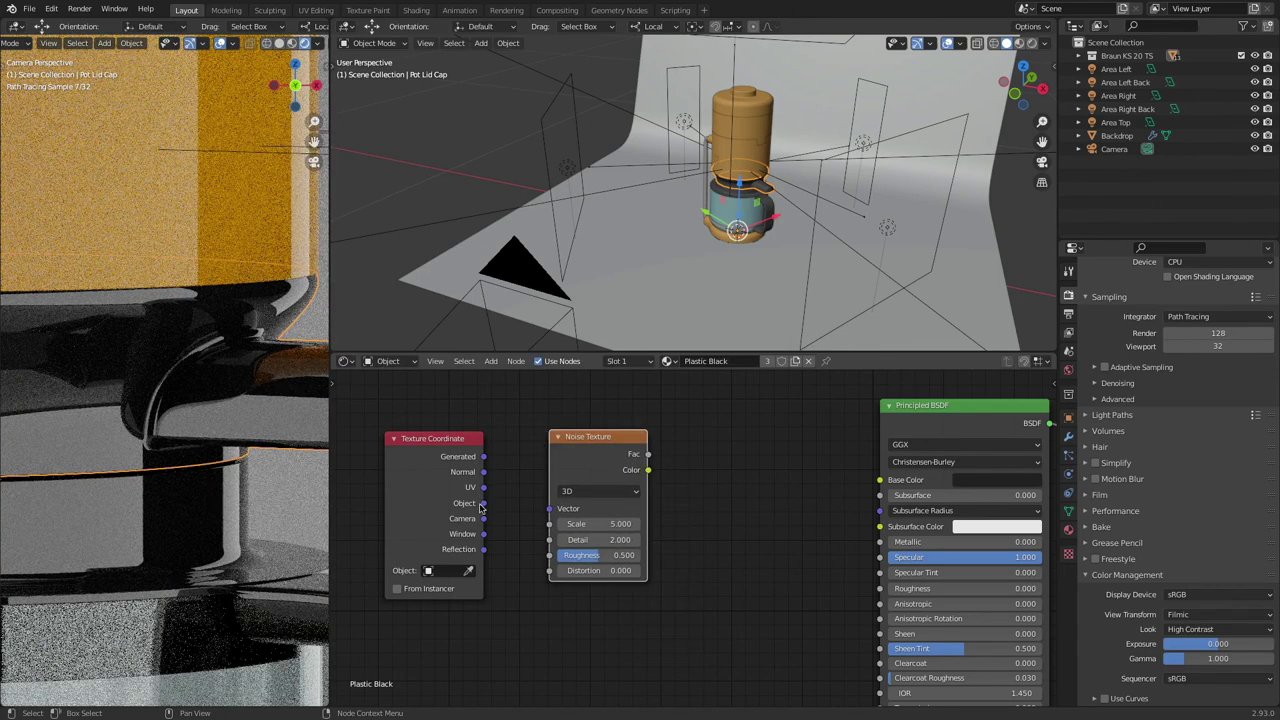
Step: Wire Object coordinates into the noise Vector, noise Fac into Base Color, and set Specular to 0
{"action": "left_click_drag", "start_coordinate": [482, 504], "coordinate": [550, 516]}
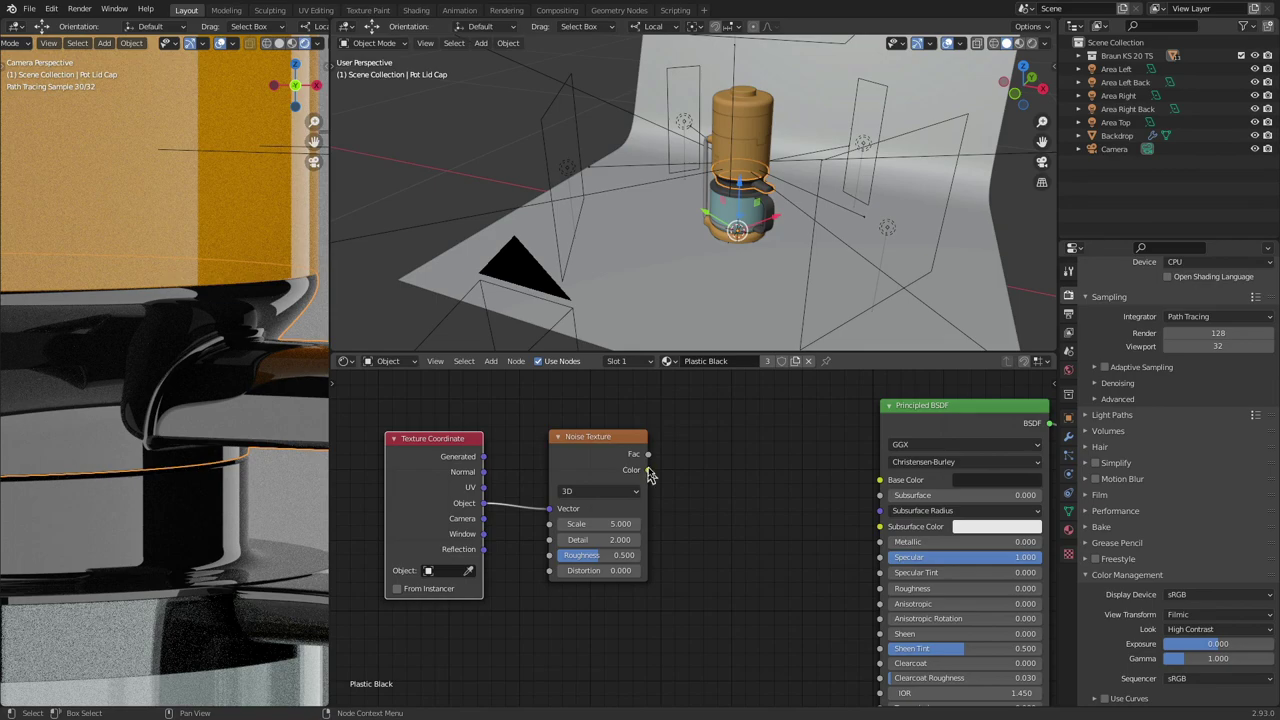
{"action": "left_click_drag", "start_coordinate": [649, 455], "coordinate": [880, 482]}
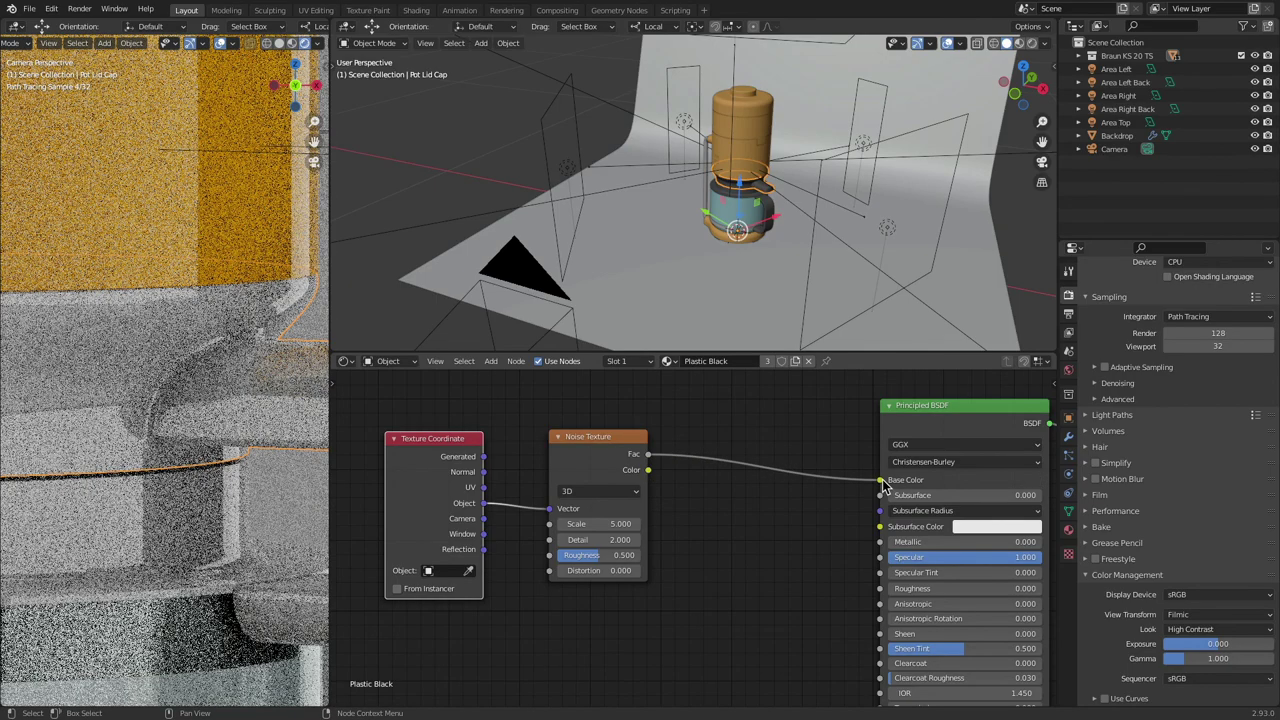
{"action": "left_click_drag", "start_coordinate": [977, 561], "coordinate": [890, 561]}
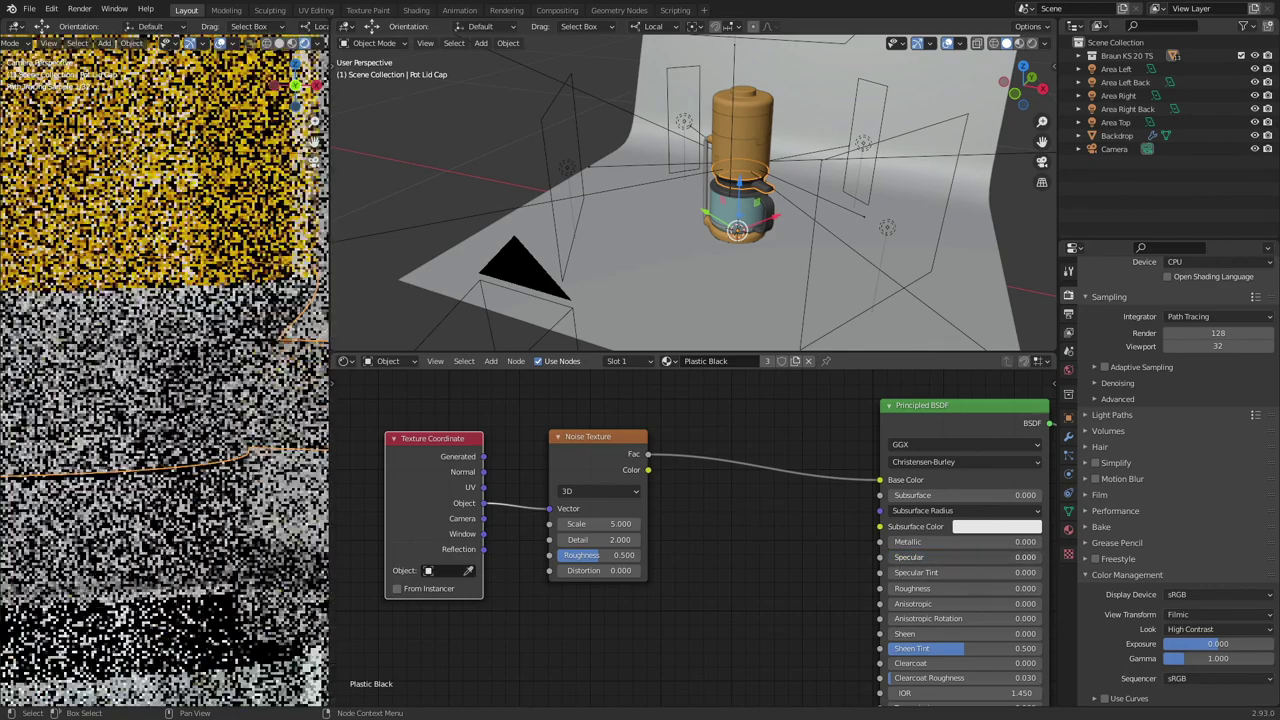
Step: Set the Noise Texture Scale to 500
{"action": "left_click", "coordinate": [608, 524]}
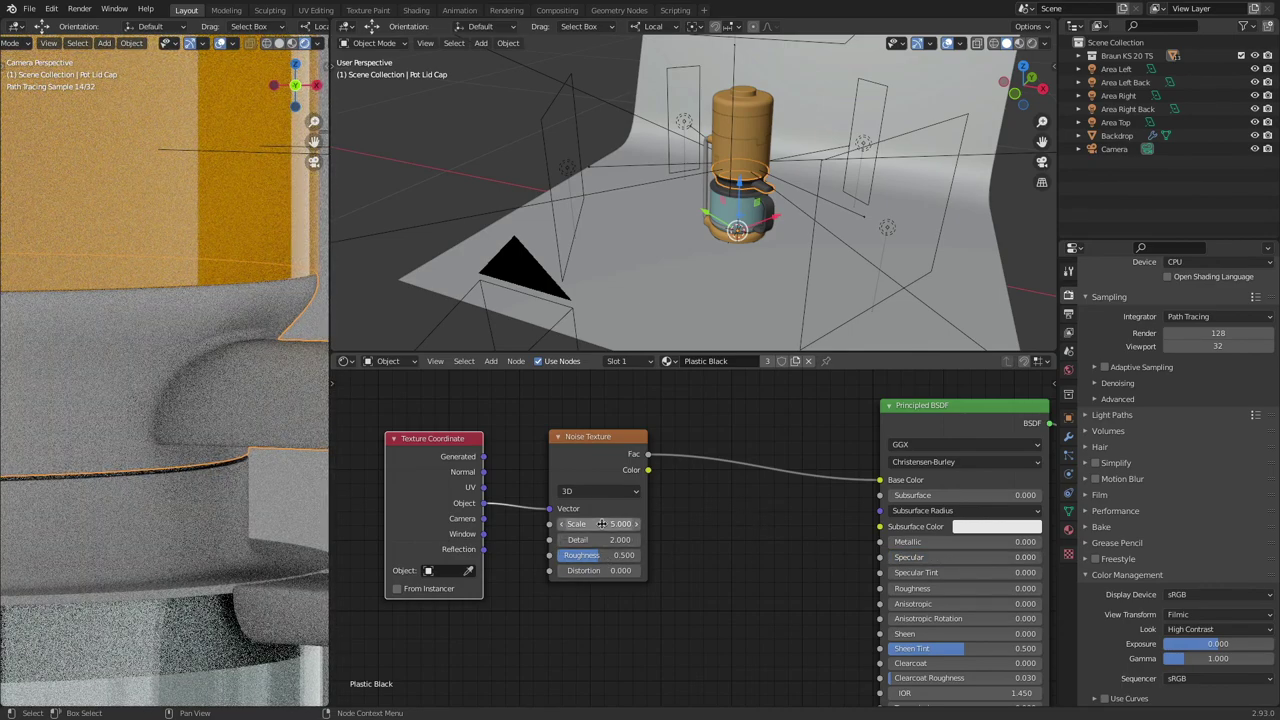
{"action": "type", "text": "5.0"}
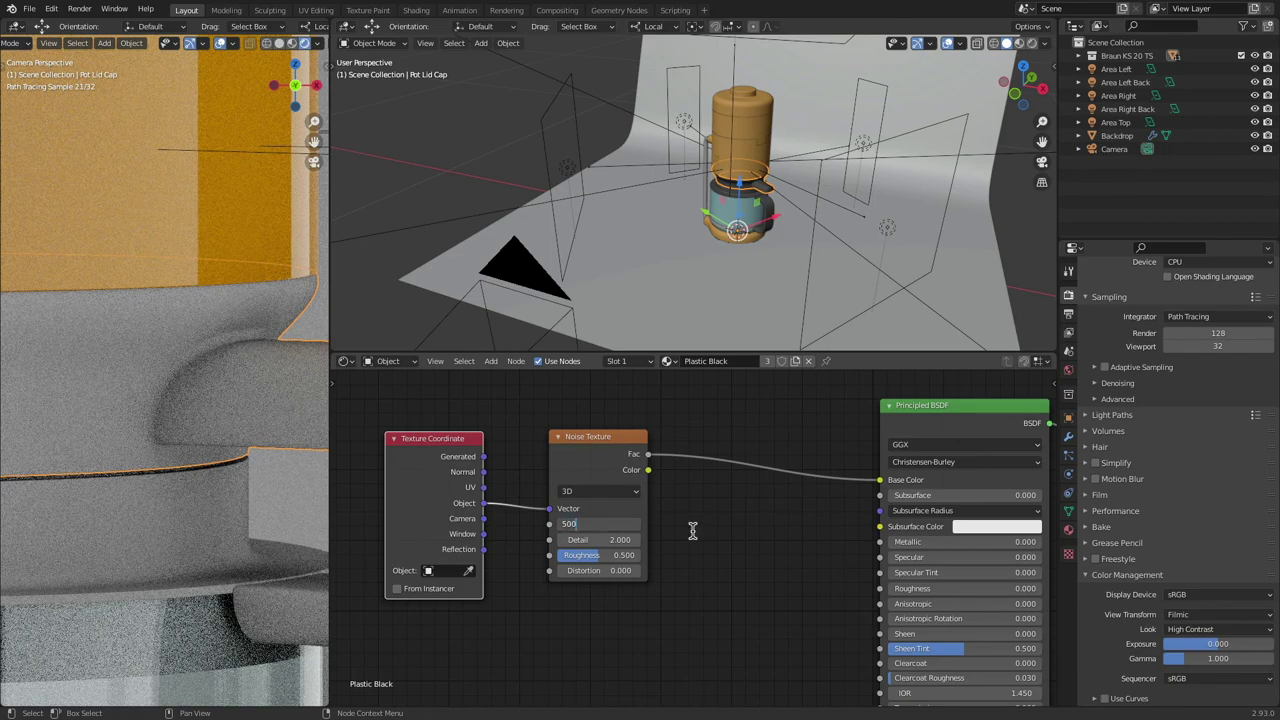
{"action": "key", "text": "Return"}
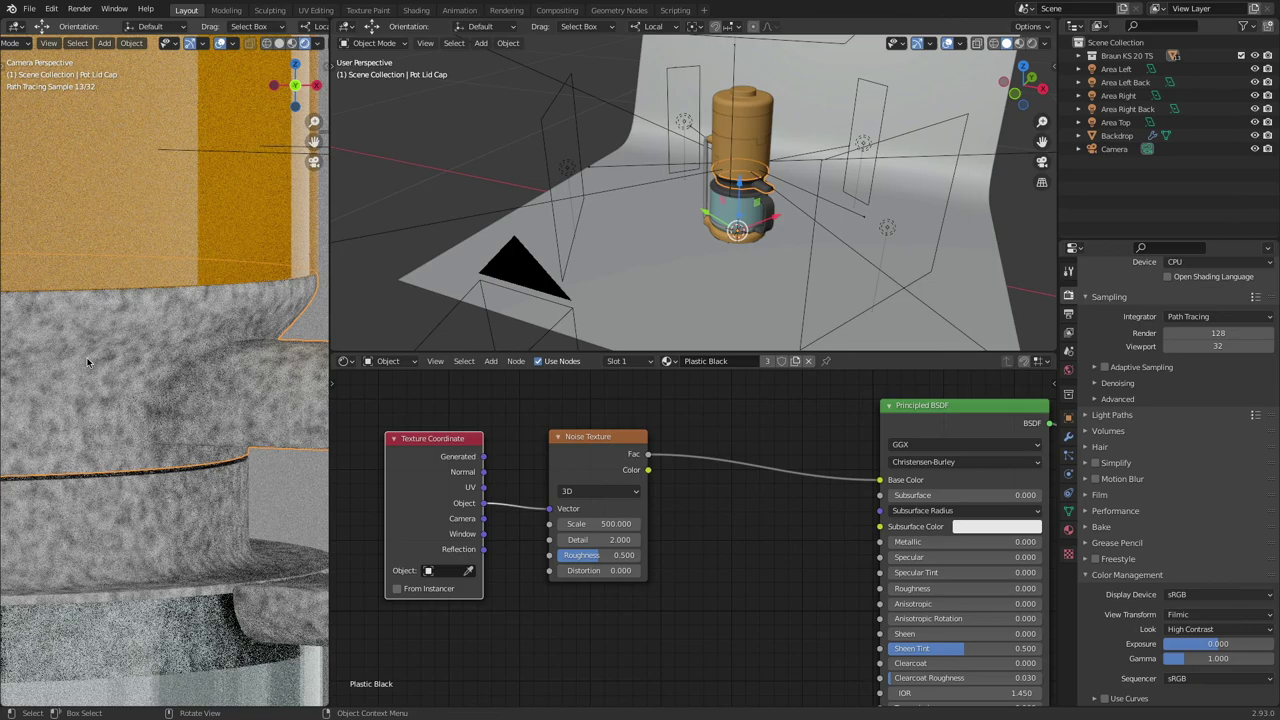
{"action": "scroll", "coordinate": [87, 362], "scroll_direction": "up", "scroll_amount": 6}
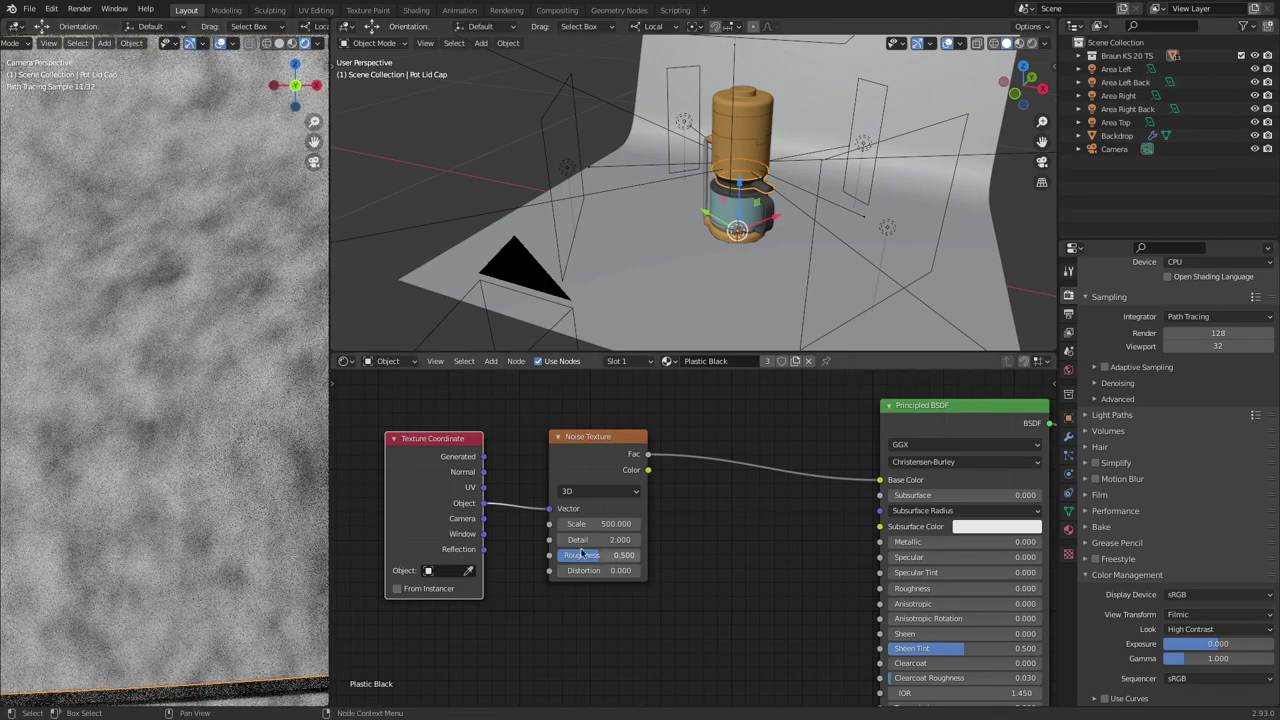
{"action": "scroll", "coordinate": [595, 536], "scroll_direction": "up", "scroll_amount": 4}
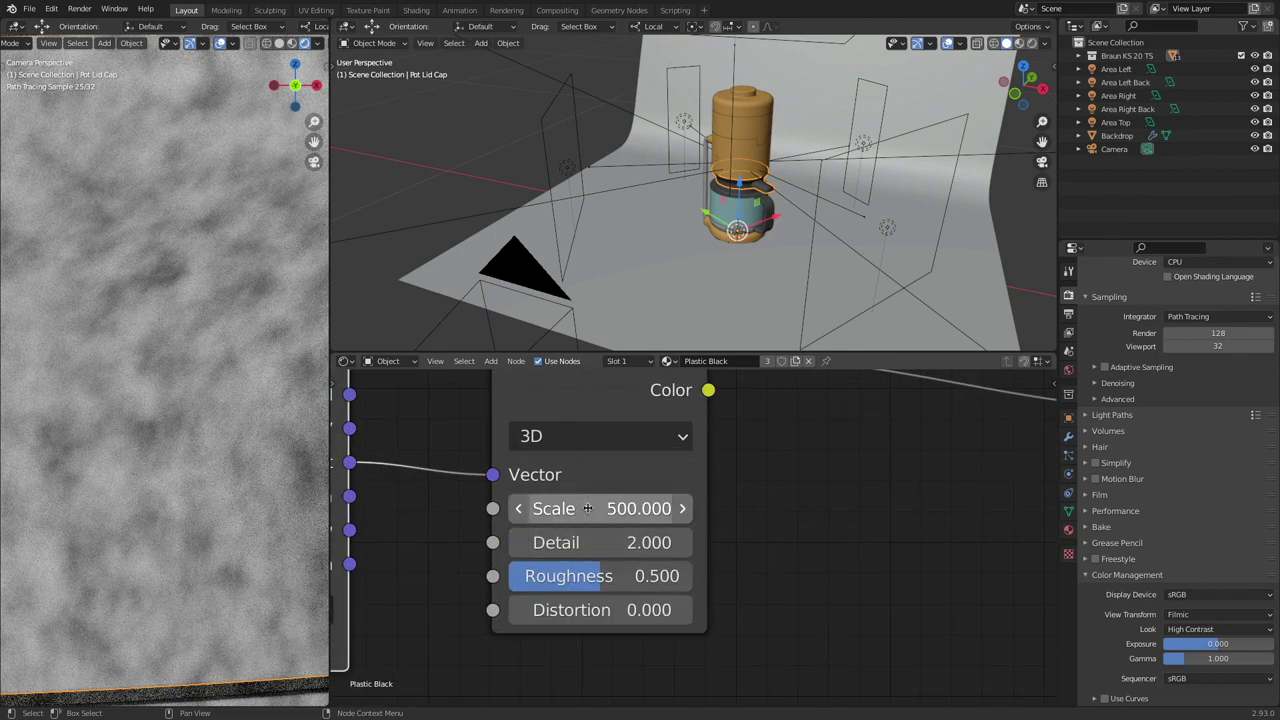
Step: Try noise Scale values of 200 and 1000
{"action": "double_click", "coordinate": [588, 508]}
{"action": "type", "text": "200"}
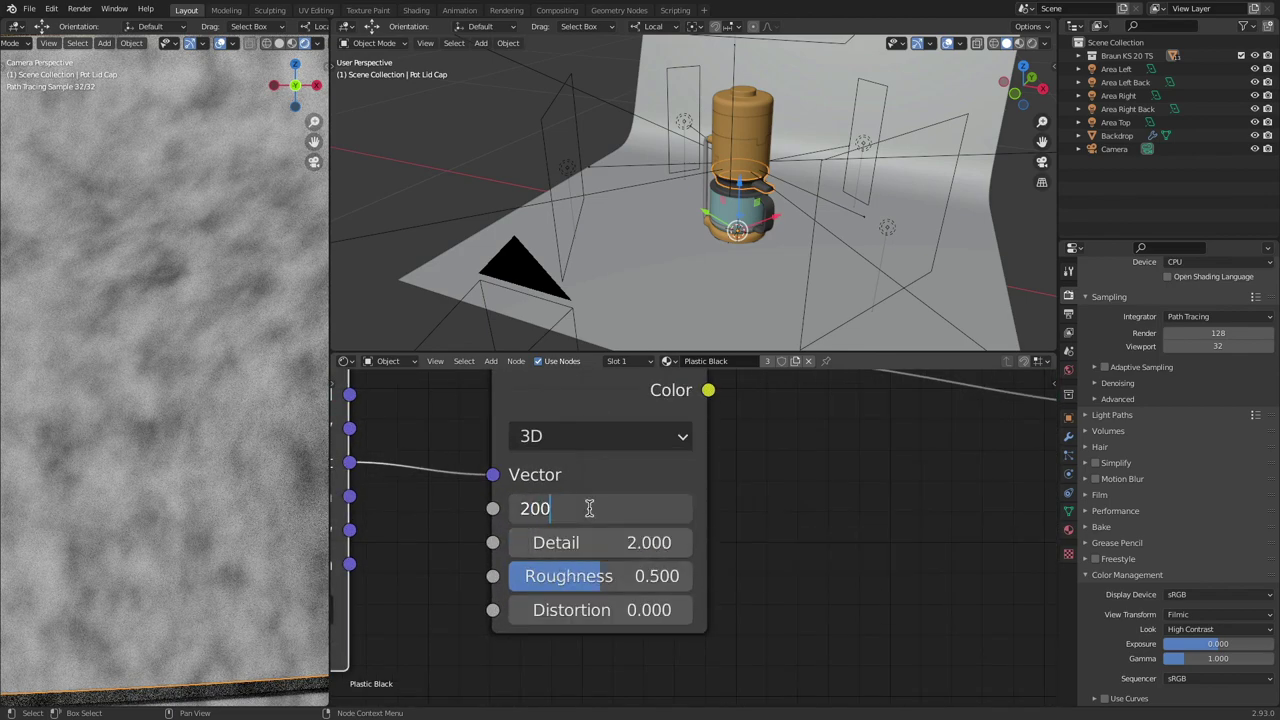
{"action": "key", "text": "Return"}
{"action": "double_click", "coordinate": [591, 508]}
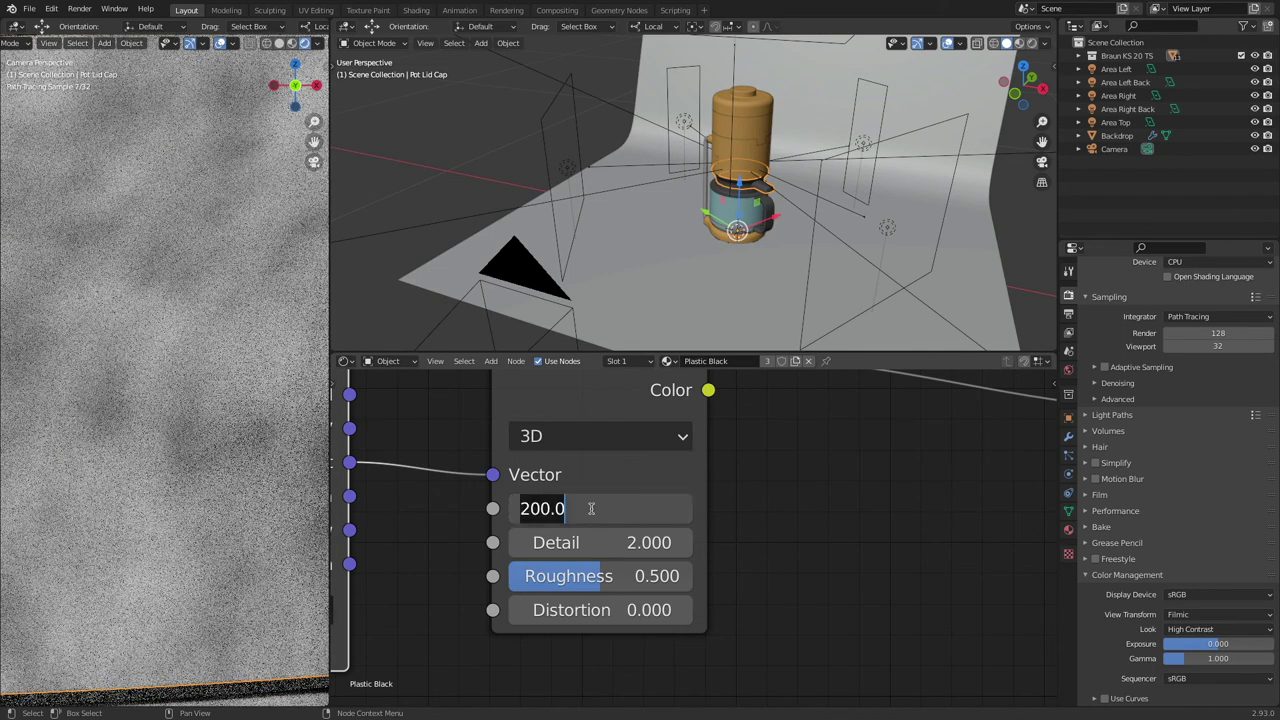
{"action": "type", "text": "1000"}
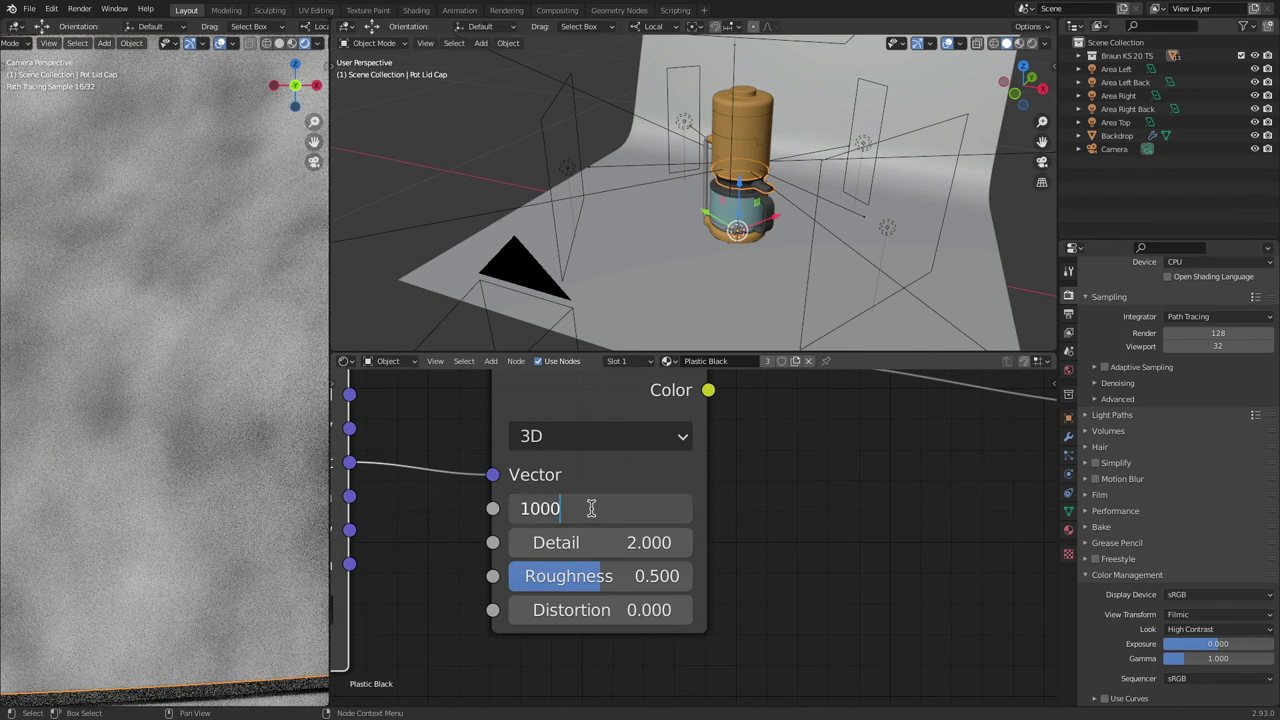
{"action": "key", "text": "Return"}
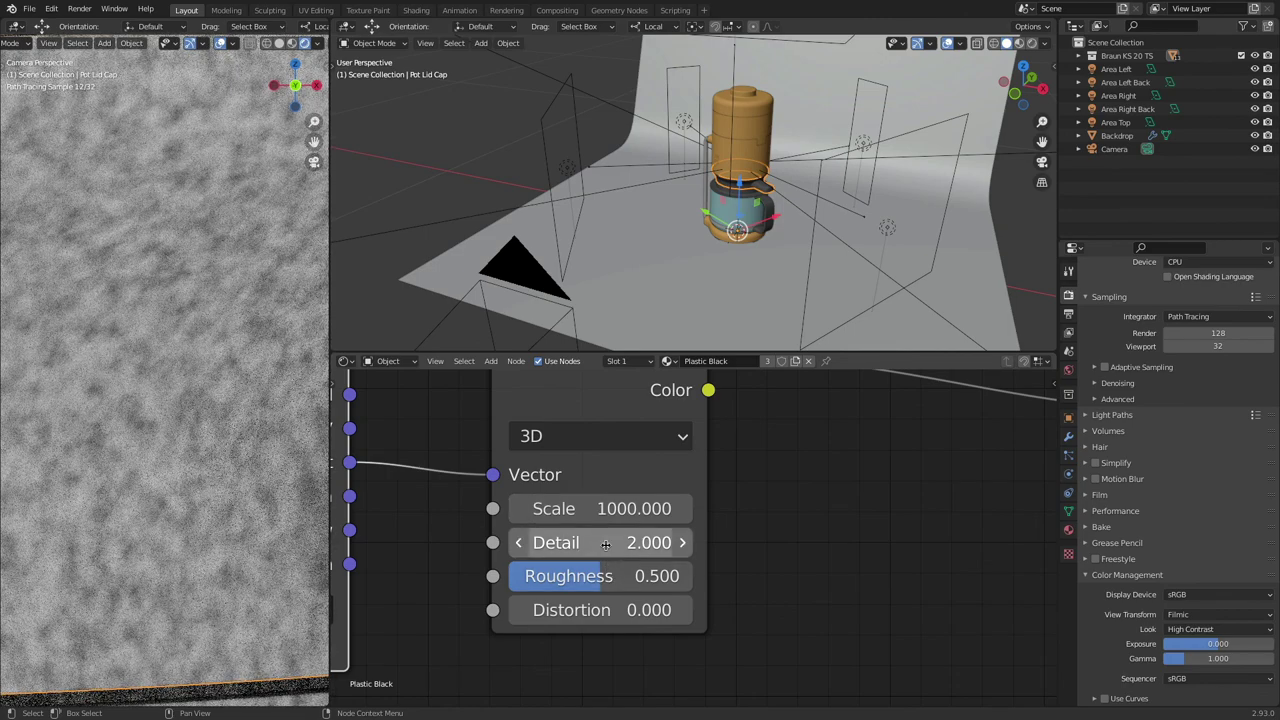
Step: Set noise Roughness to 0 and try Detail values of 0, 10 and 2
{"action": "left_click", "coordinate": [605, 577]}
{"action": "type", "text": "0"}
{"action": "key", "text": "Return"}
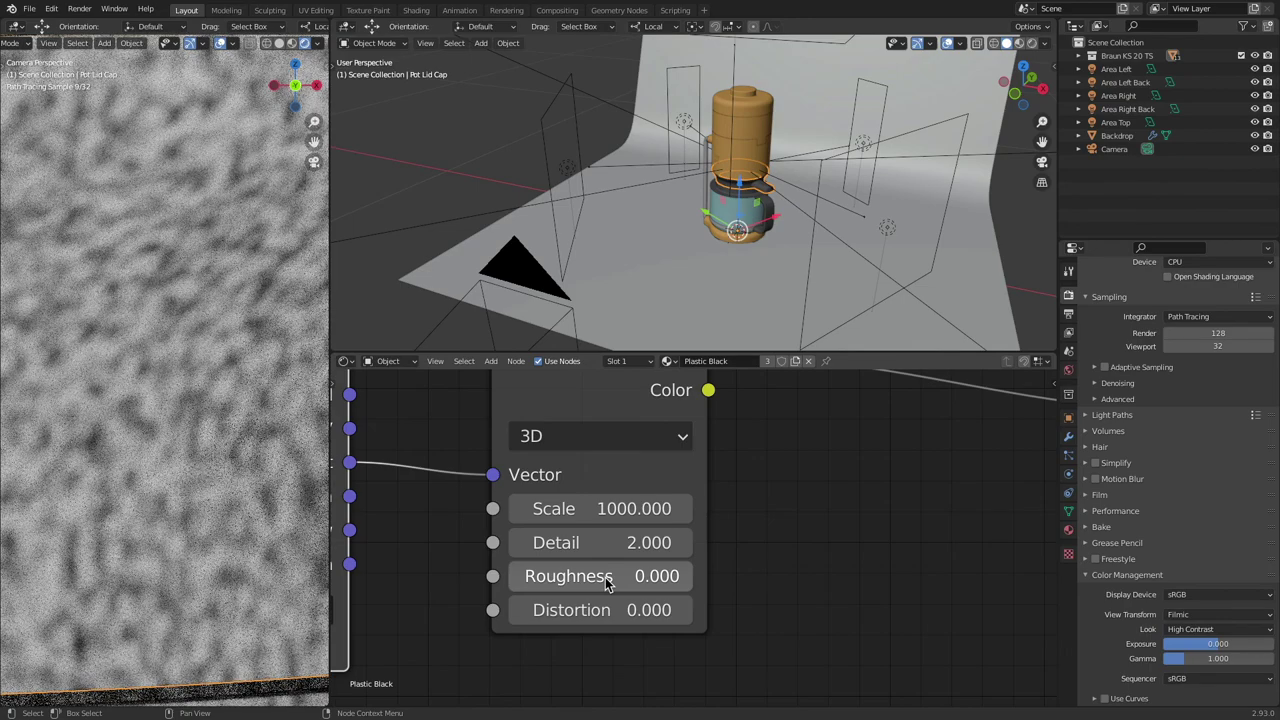
{"action": "left_click", "coordinate": [600, 542]}
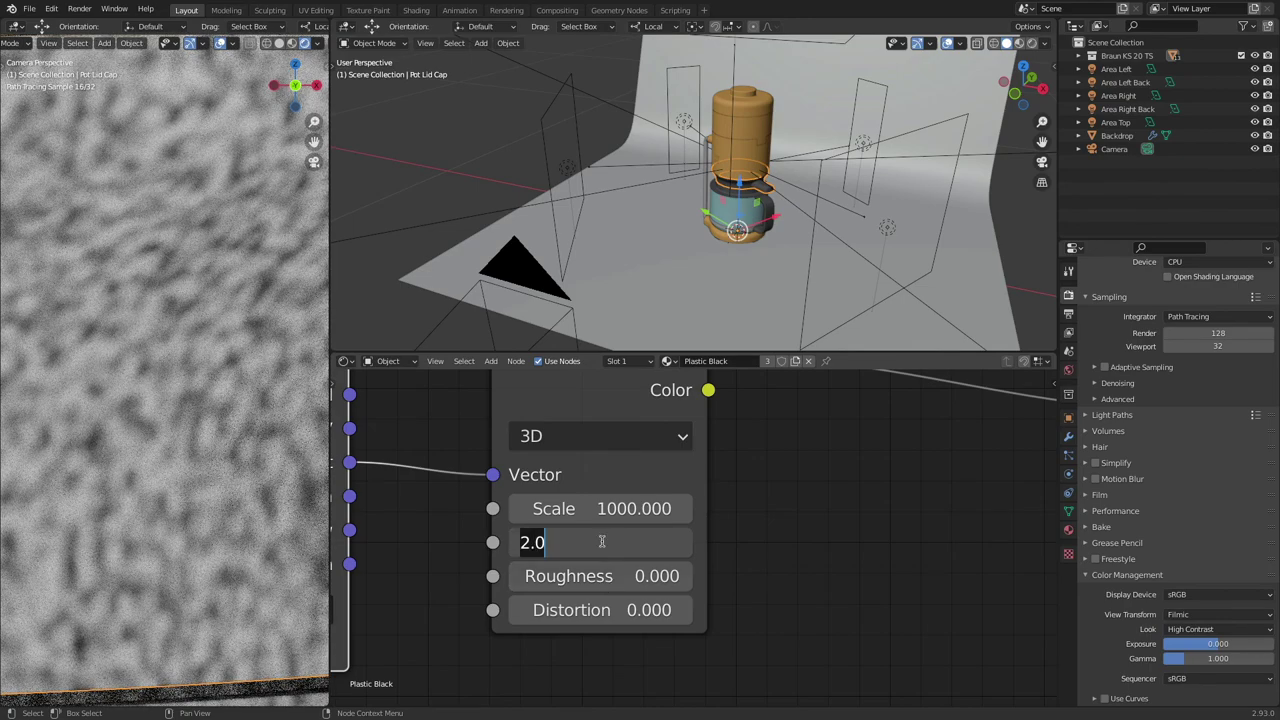
{"action": "type", "text": "0"}
{"action": "key", "text": "Return"}
{"action": "left_click", "coordinate": [601, 542]}
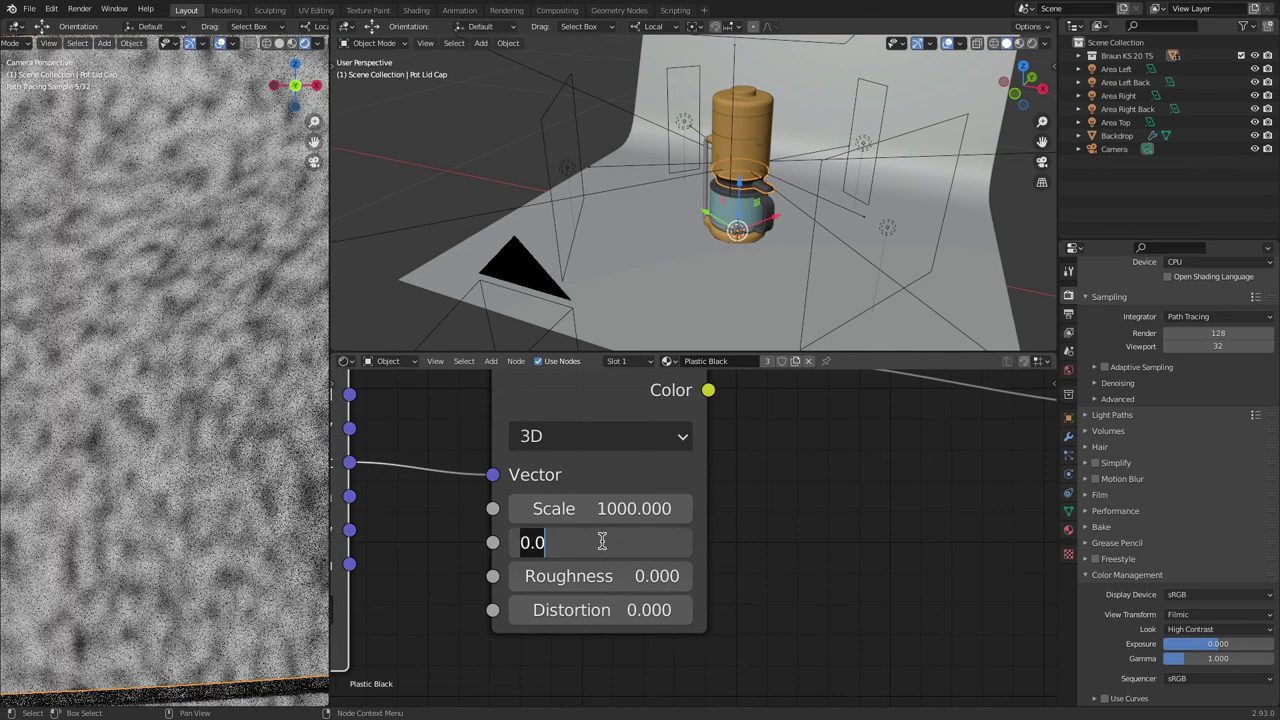
{"action": "type", "text": "10"}
{"action": "key", "text": "Return"}
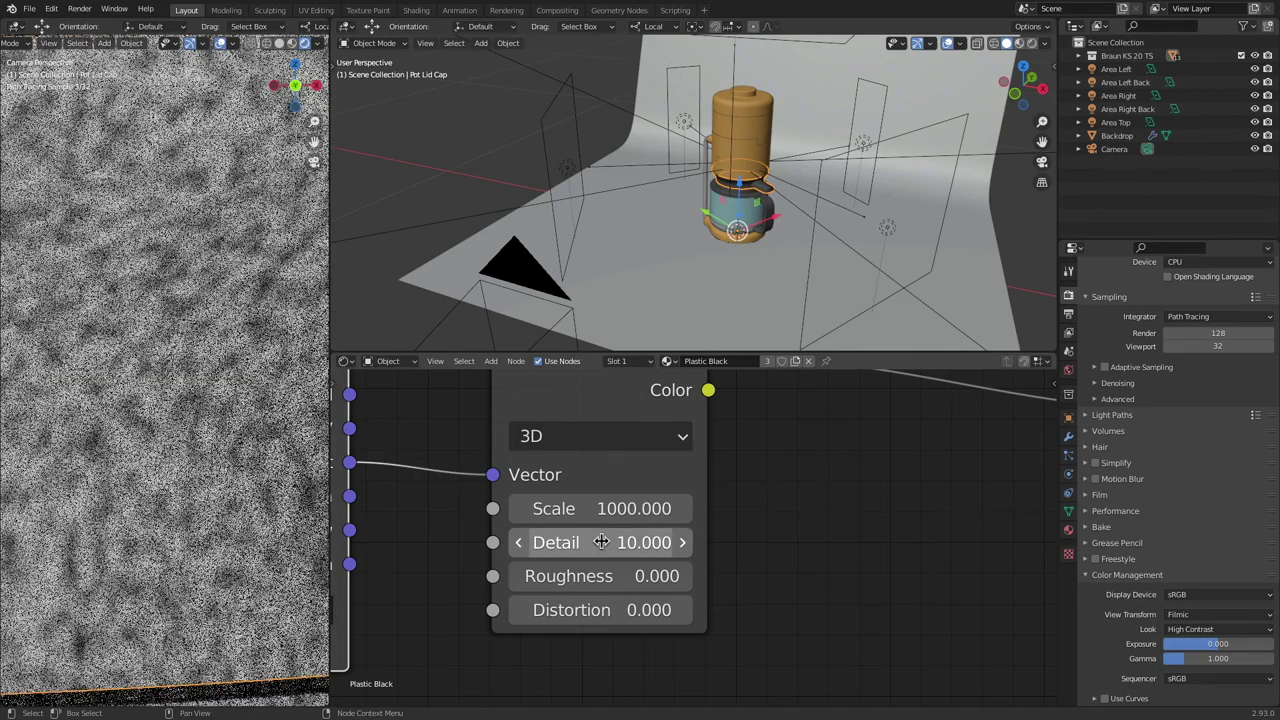
{"action": "left_click", "coordinate": [602, 542]}
{"action": "type", "text": "2"}
{"action": "key", "text": "Return"}
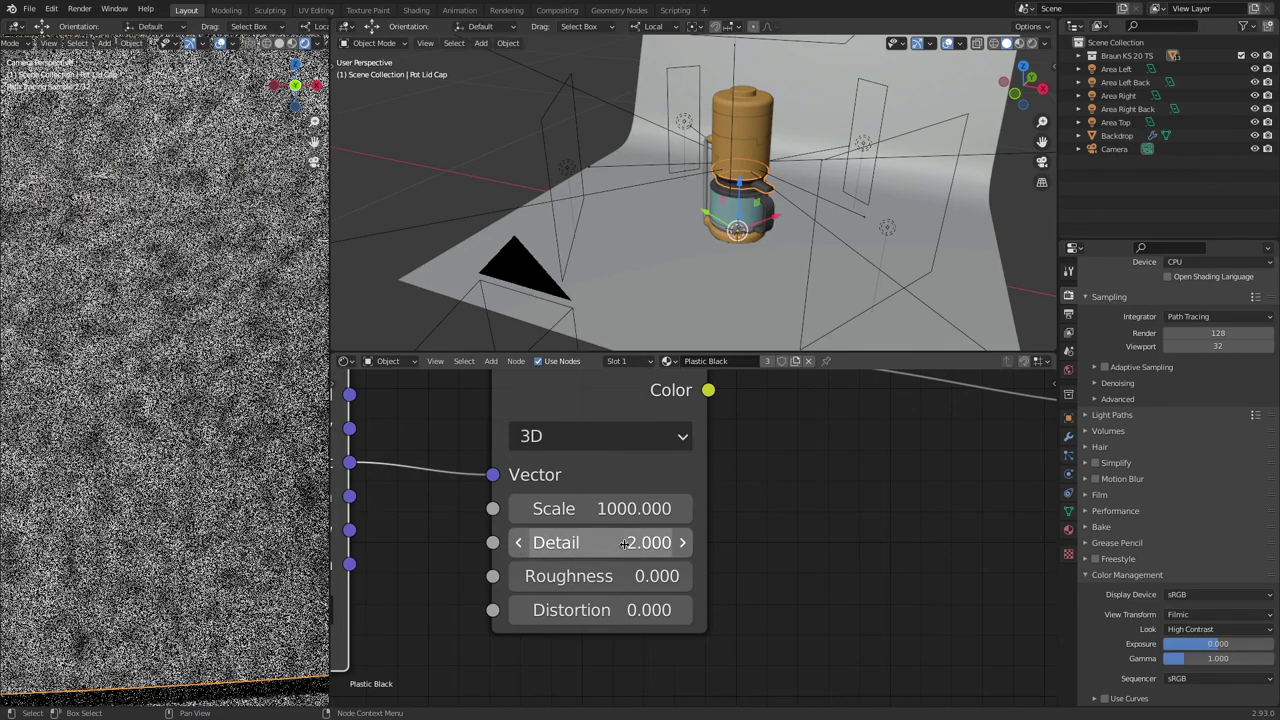
Step: Try noise Roughness values of 1 and 10, then return it to 0
{"action": "double_click", "coordinate": [616, 570]}
{"action": "type", "text": "1"}
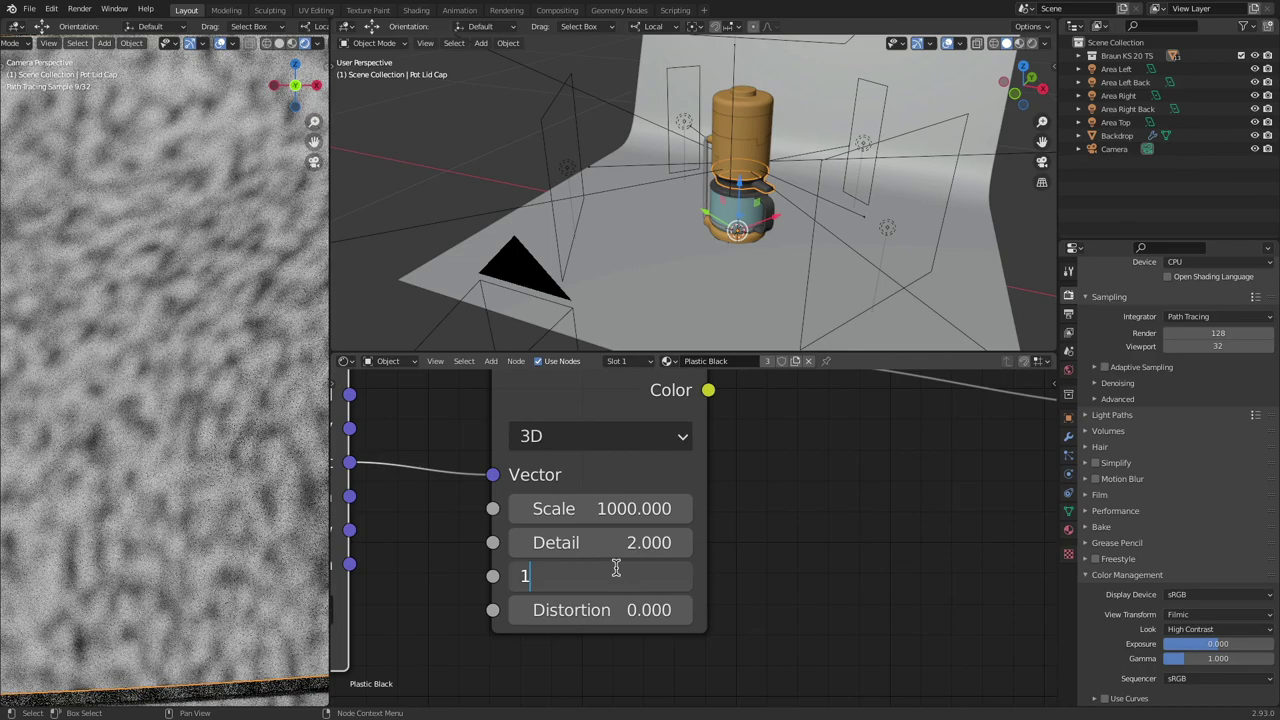
{"action": "key", "text": "Return"}
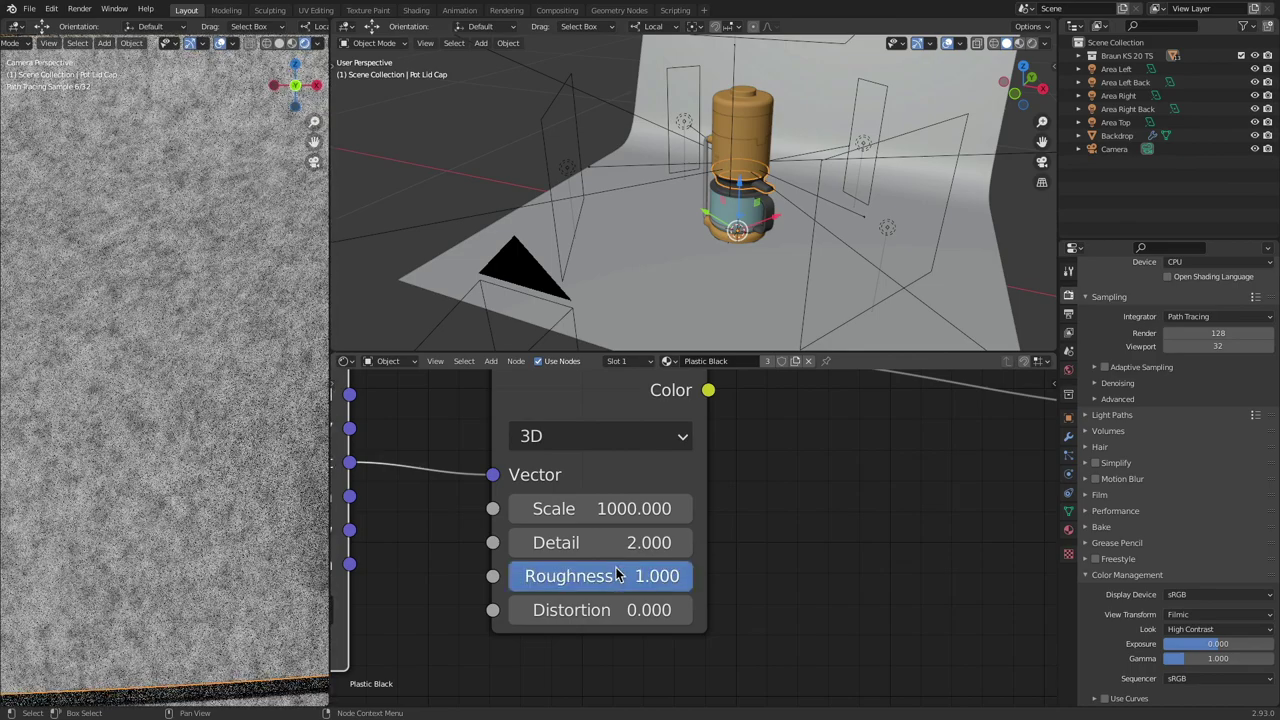
{"action": "double_click", "coordinate": [616, 574]}
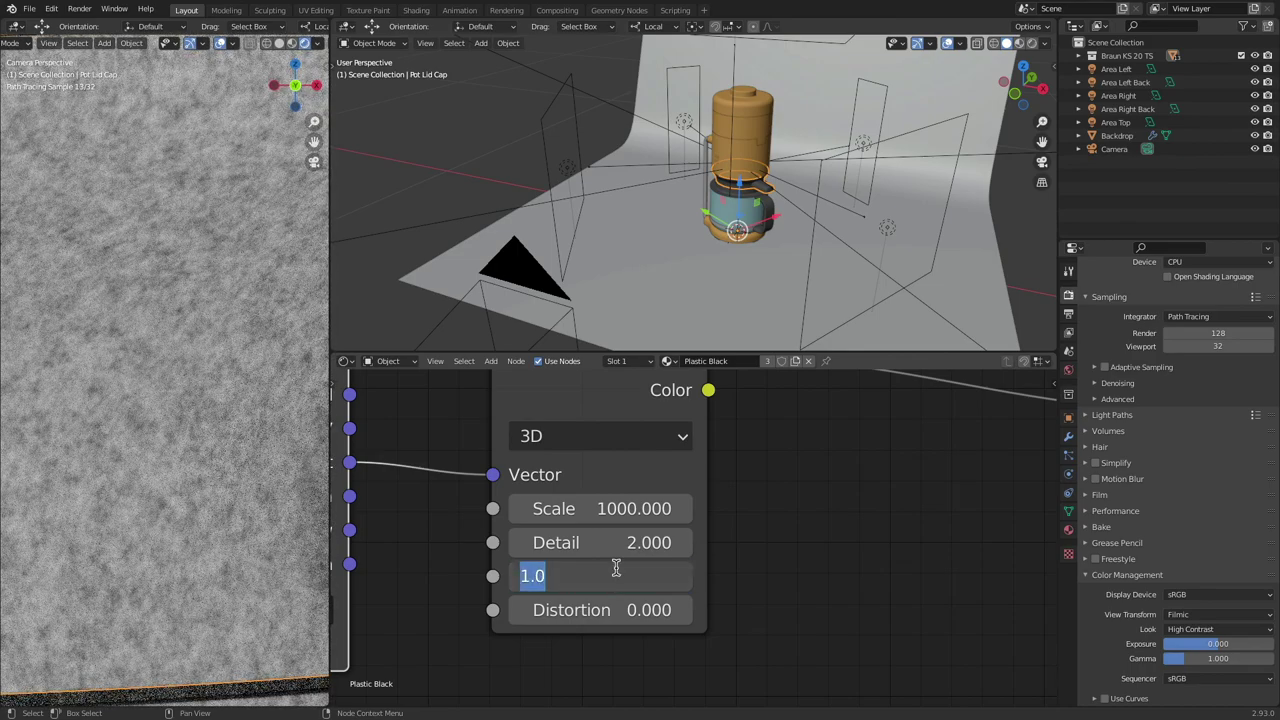
{"action": "type", "text": "10"}
{"action": "key", "text": "Return"}
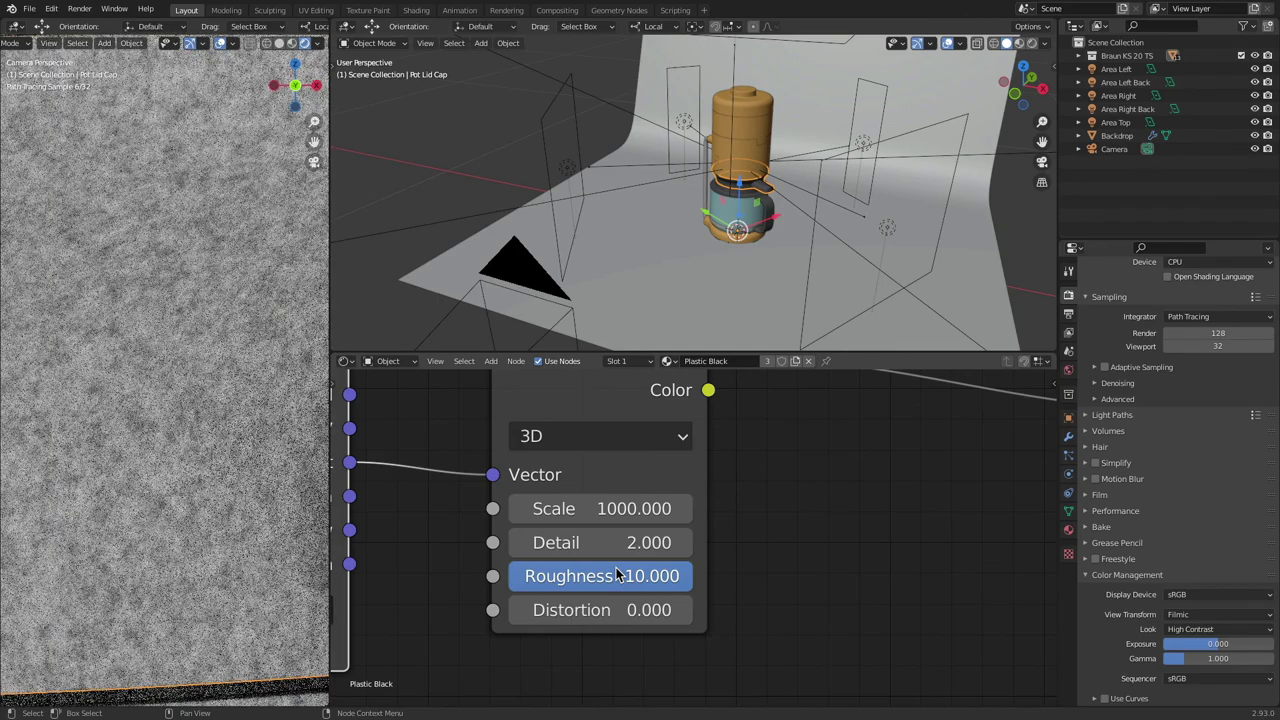
{"action": "double_click", "coordinate": [616, 575]}
{"action": "type", "text": "0"}
{"action": "key", "text": "Return"}
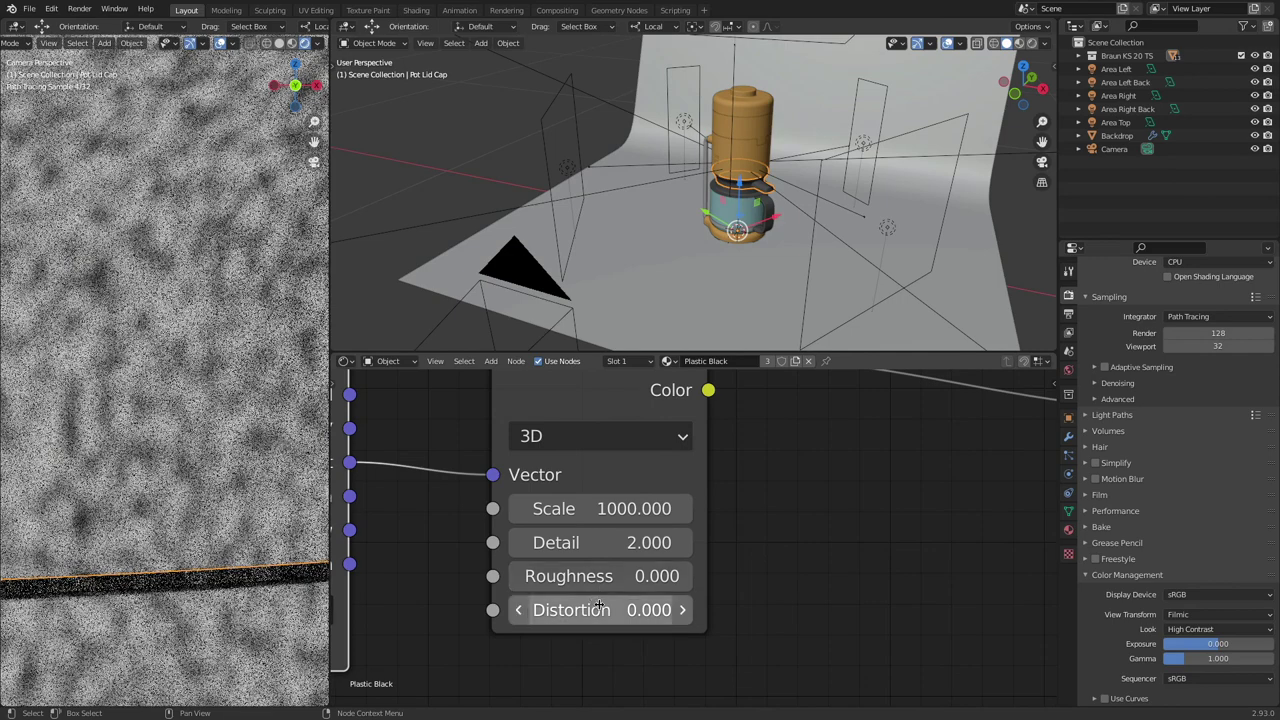
Step: Set noise Scale back to 500 and try Distortion values of 1, 2 and 10
{"action": "left_click", "coordinate": [613, 512]}
{"action": "type", "text": "500"}
{"action": "key", "text": "Return"}
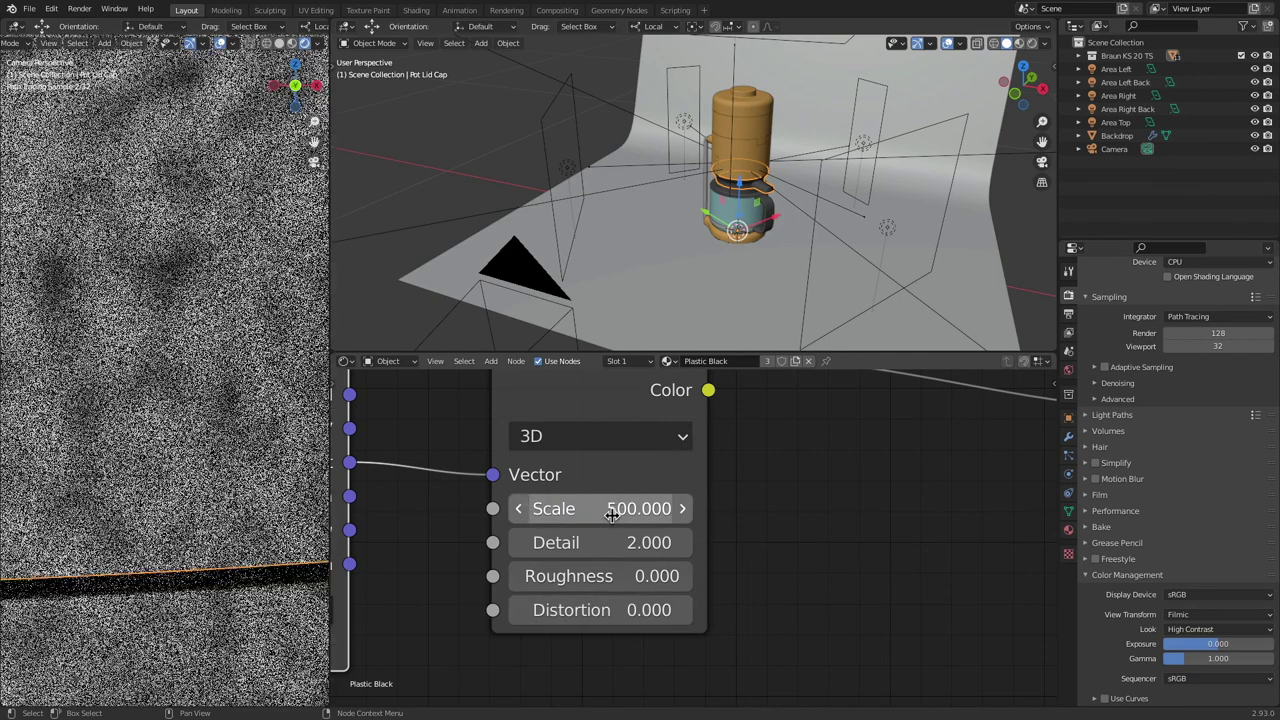
{"action": "left_click", "coordinate": [608, 610]}
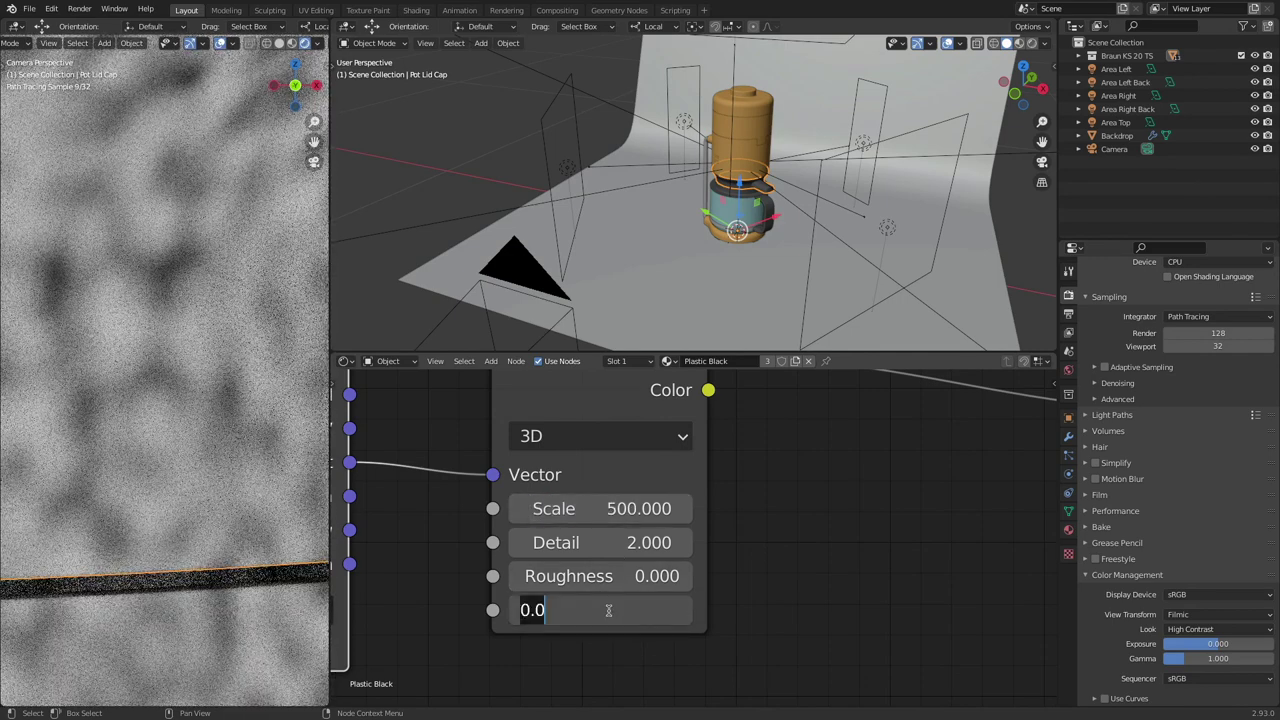
{"action": "type", "text": "1"}
{"action": "key", "text": "Return"}
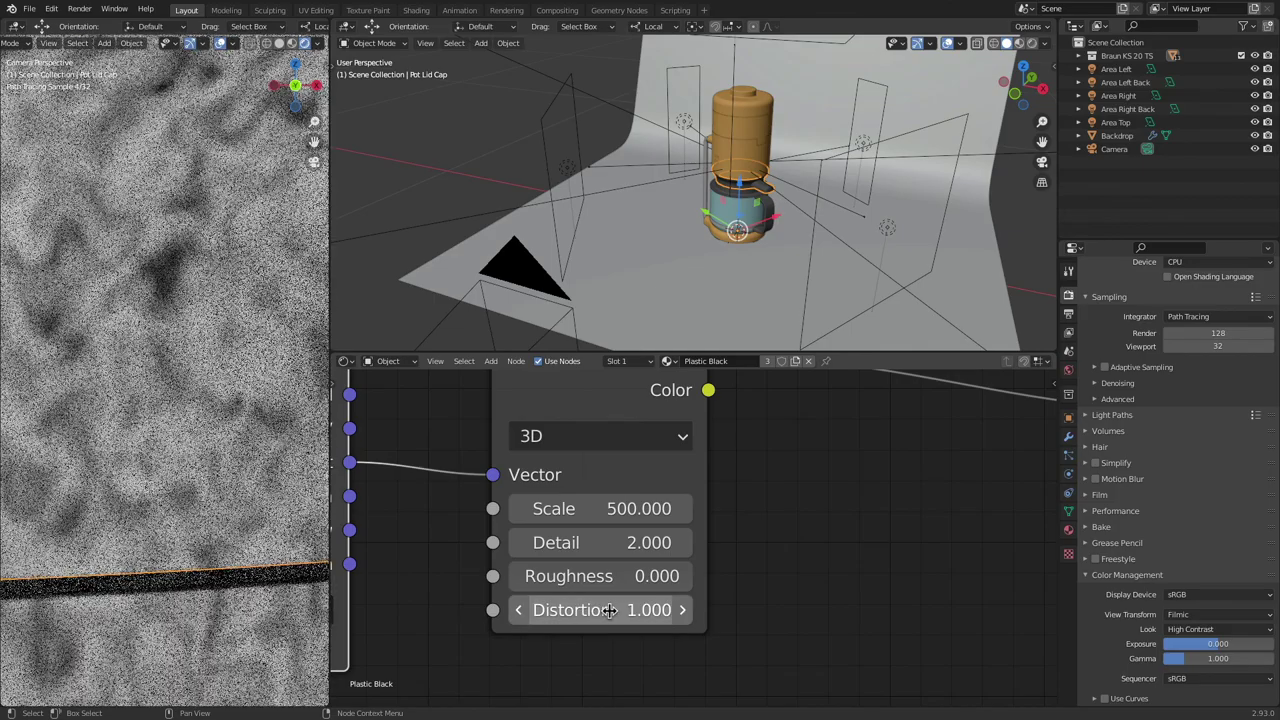
{"action": "left_click", "coordinate": [609, 610]}
{"action": "type", "text": "2"}
{"action": "key", "text": "Return"}
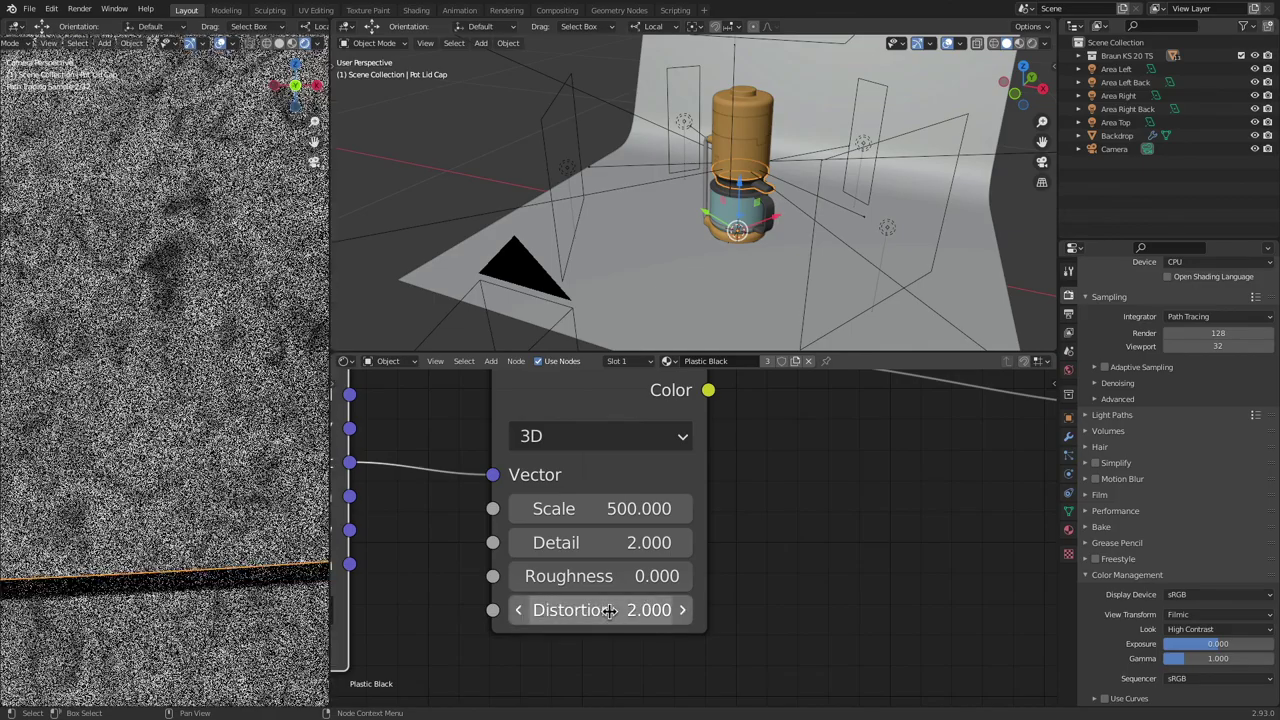
{"action": "left_click", "coordinate": [609, 610]}
{"action": "type", "text": "10"}
{"action": "key", "text": "Return"}
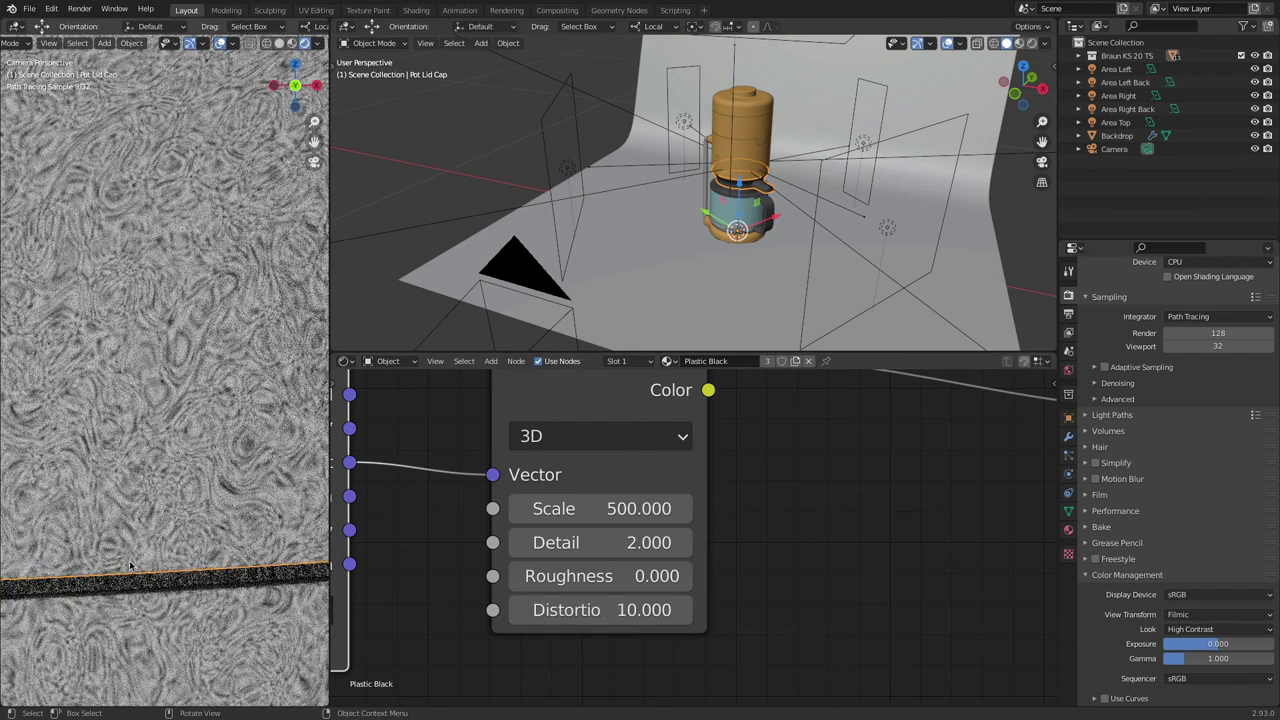
Step: Set the noise Distortion and Detail both to 0
{"action": "left_click", "coordinate": [614, 609]}
{"action": "type", "text": "0"}
{"action": "key", "text": "Return"}
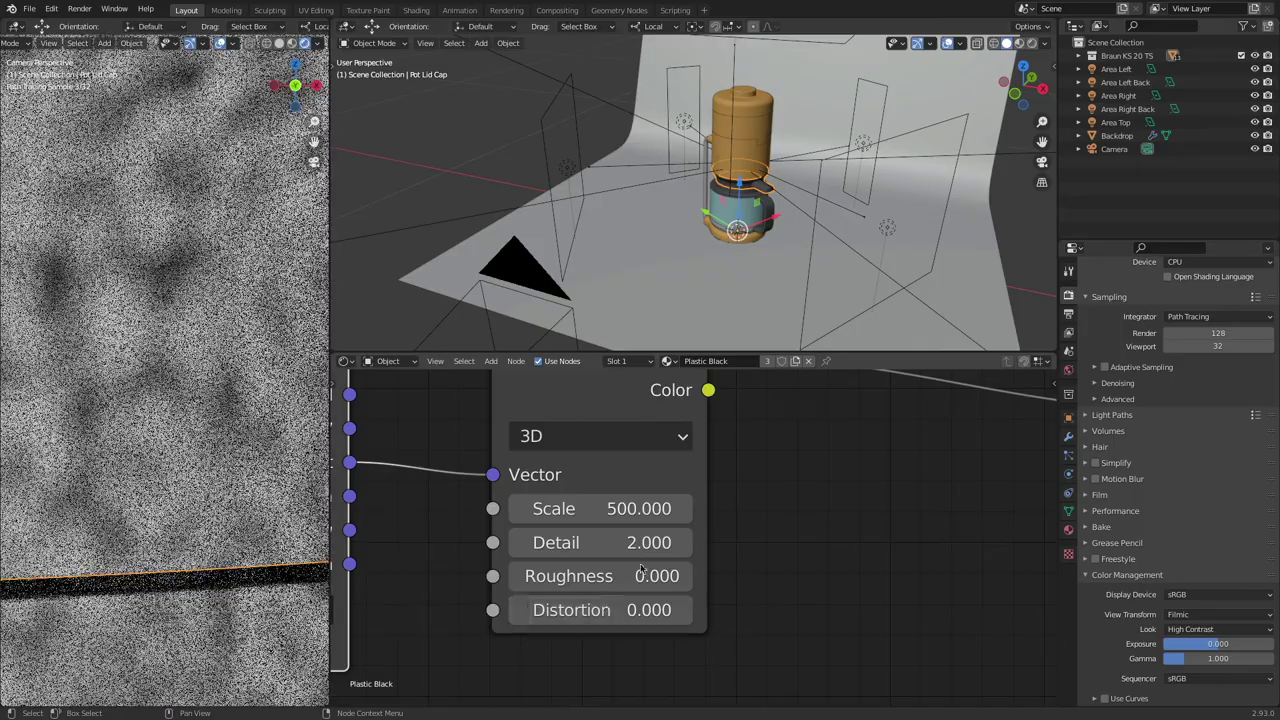
{"action": "left_click", "coordinate": [620, 541]}
{"action": "type", "text": "0"}
{"action": "key", "text": "Return"}
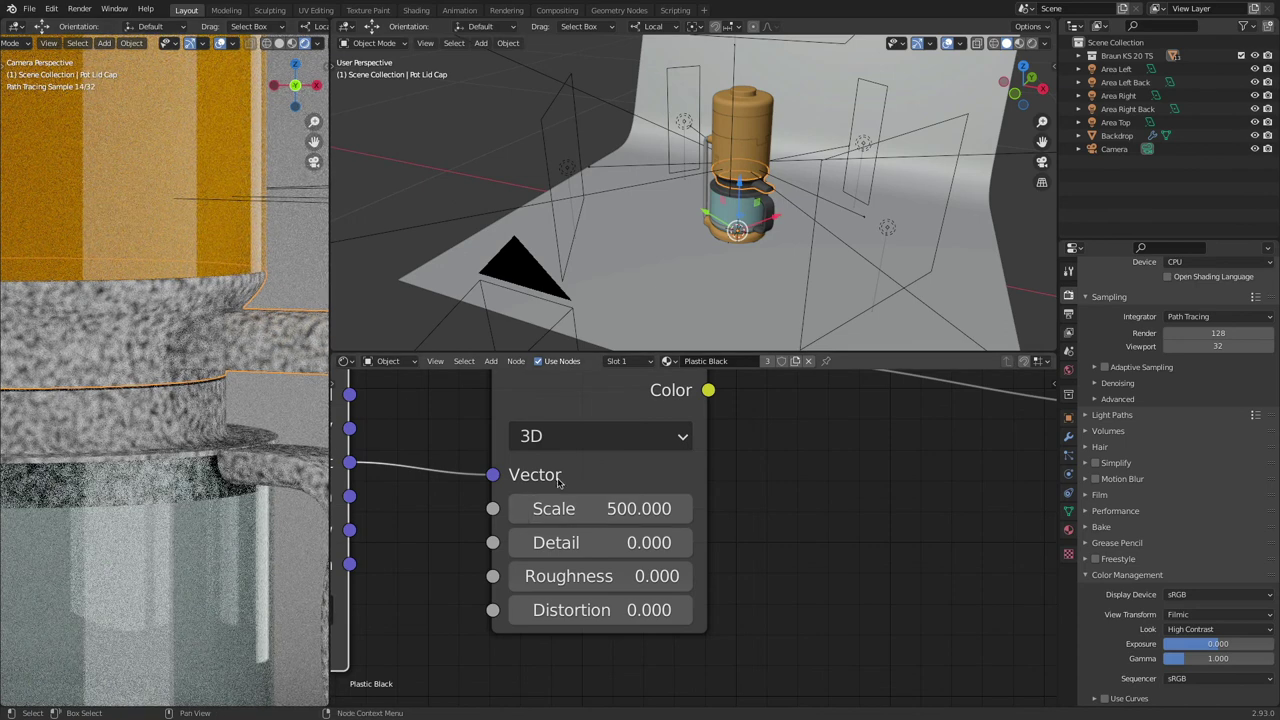
{"action": "scroll", "coordinate": [815, 510], "scroll_direction": "down", "scroll_amount": 2}
Step: Connect the Texture Coordinate Object output to the Noise Texture Vector input
{"action": "scroll", "coordinate": [818, 512], "scroll_direction": "down", "scroll_amount": 2}
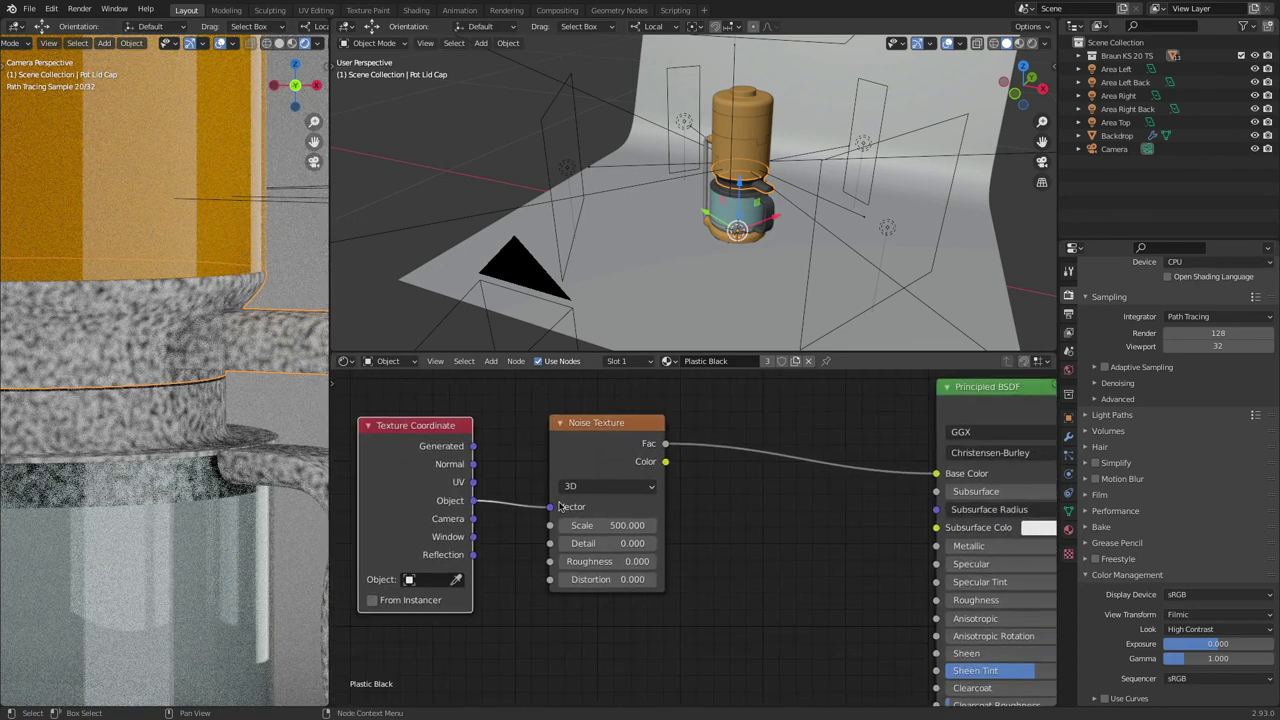
{"action": "left_click_drag", "start_coordinate": [549, 507], "coordinate": [463, 507]}
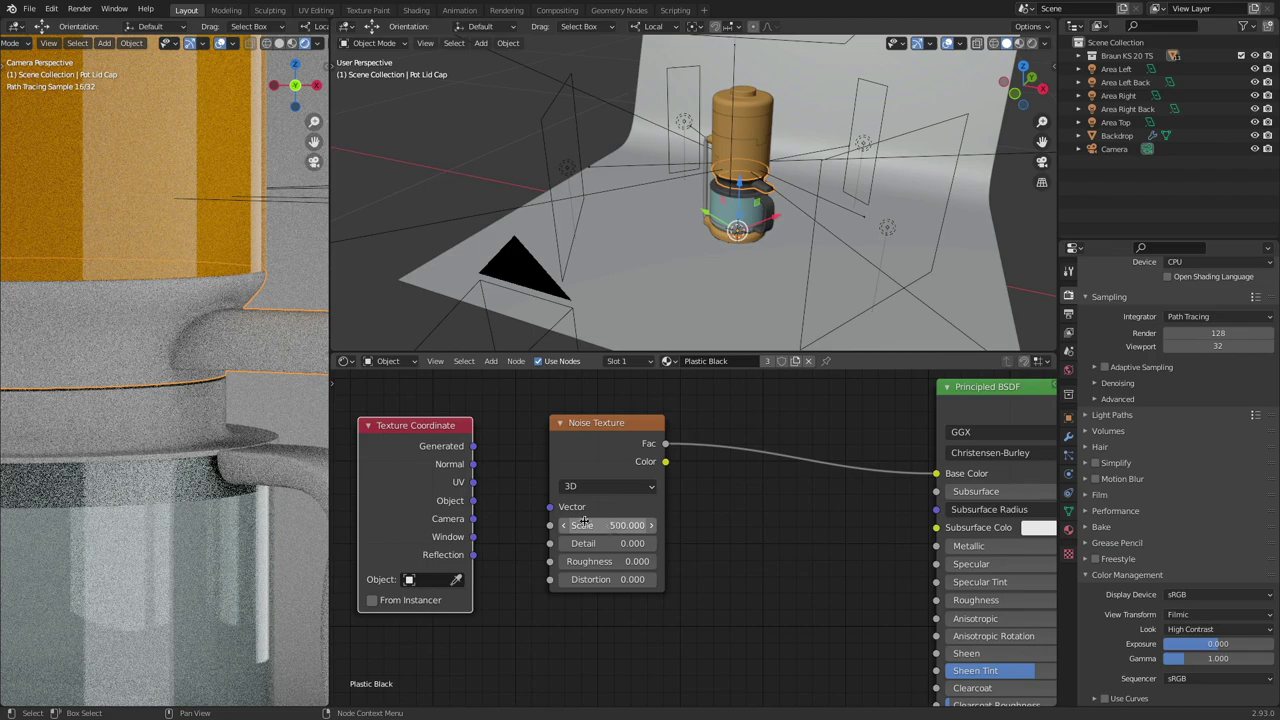
{"action": "middle_click_drag", "start_coordinate": [230, 400], "coordinate": [200, 343]}
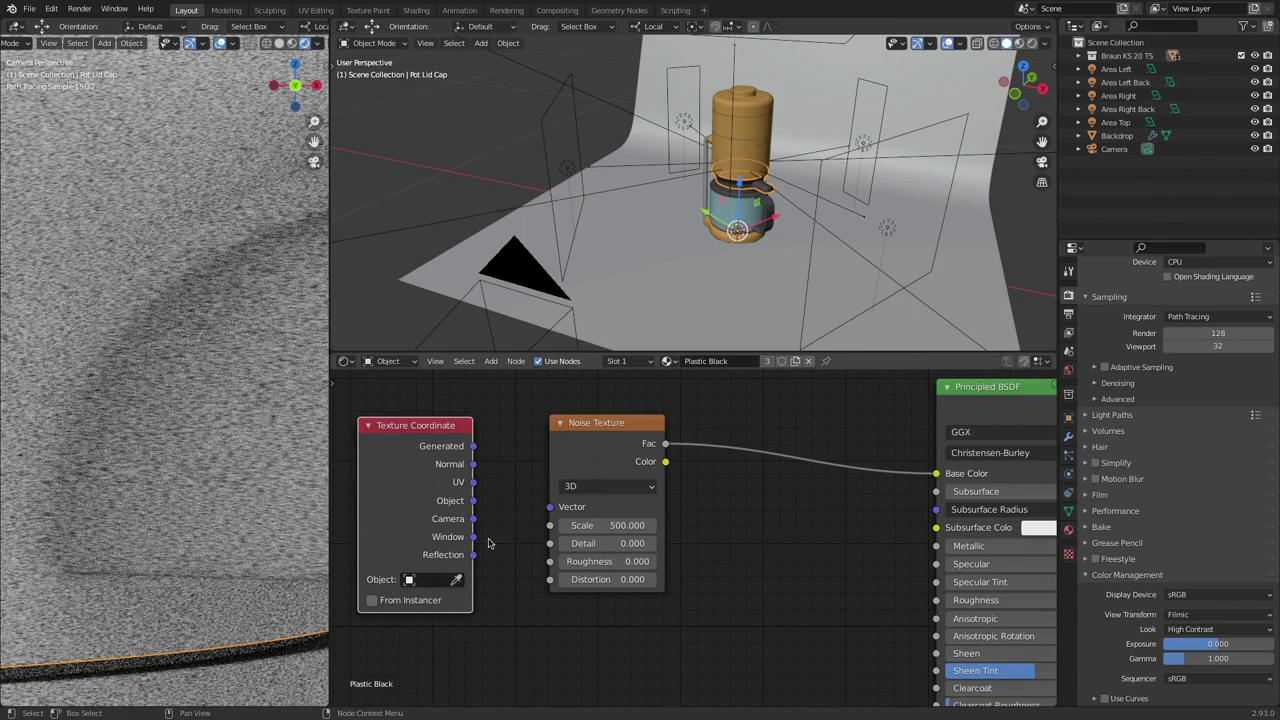
{"action": "left_click_drag", "start_coordinate": [474, 503], "coordinate": [548, 512]}
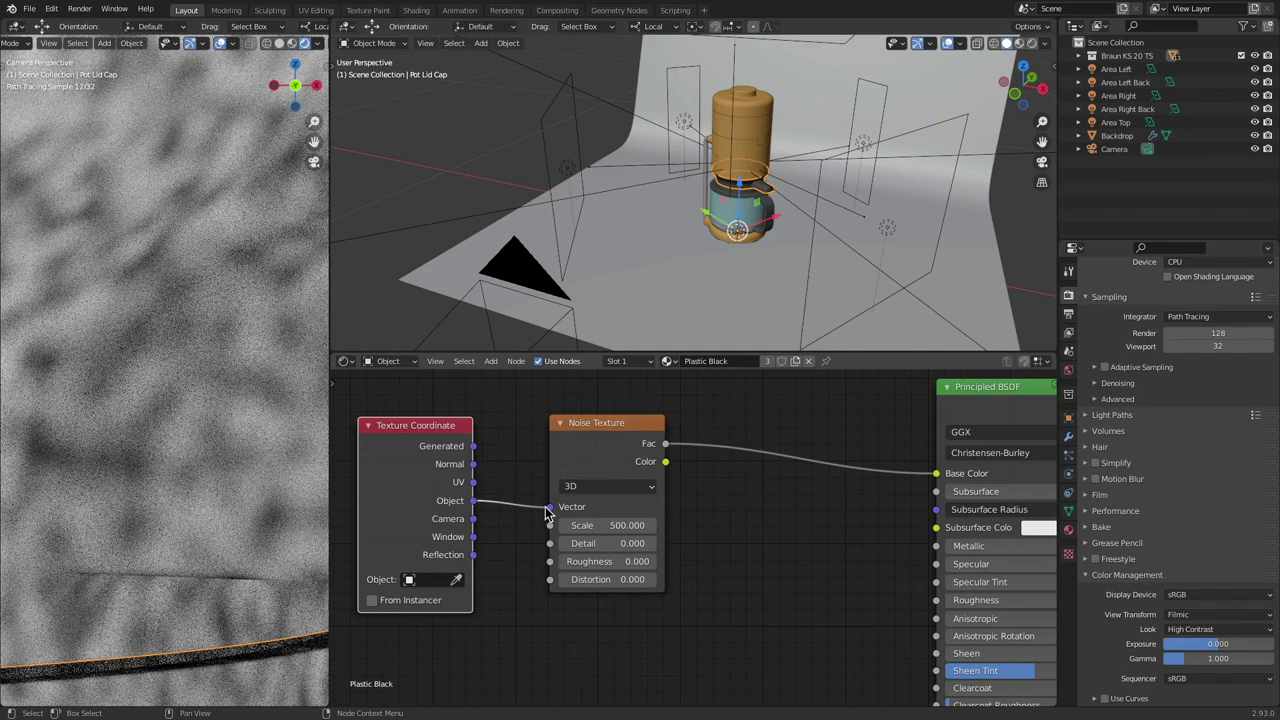
Step: Set the Noise Texture Scale to 2000
{"action": "scroll", "coordinate": [177, 437], "scroll_direction": "down", "scroll_amount": 2}
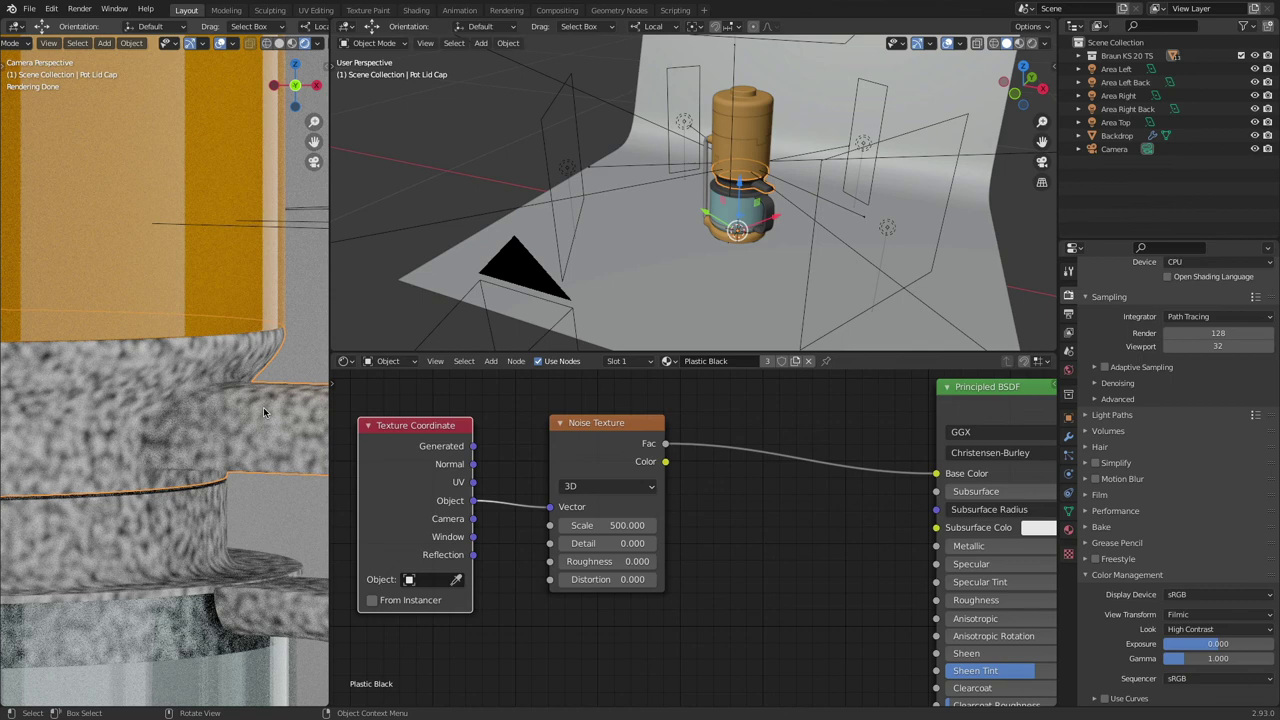
{"action": "middle_click_drag", "start_coordinate": [765, 518], "coordinate": [695, 520]}
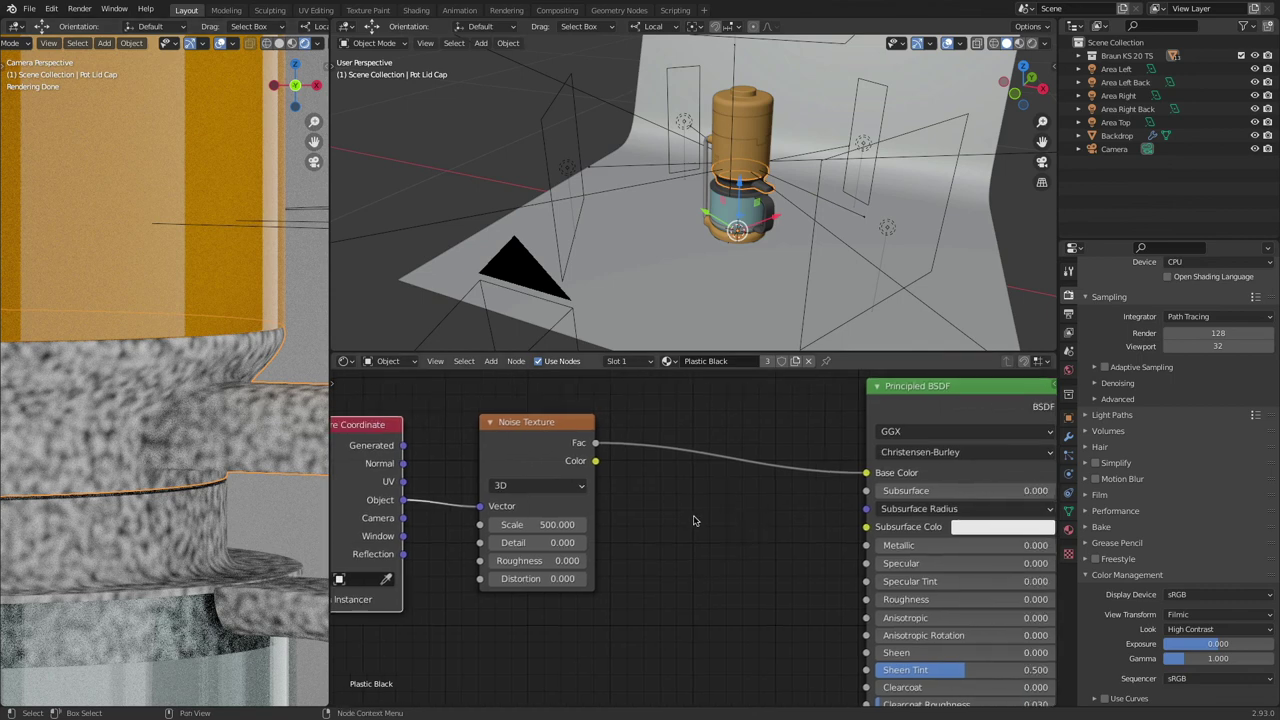
{"action": "left_click", "coordinate": [527, 524]}
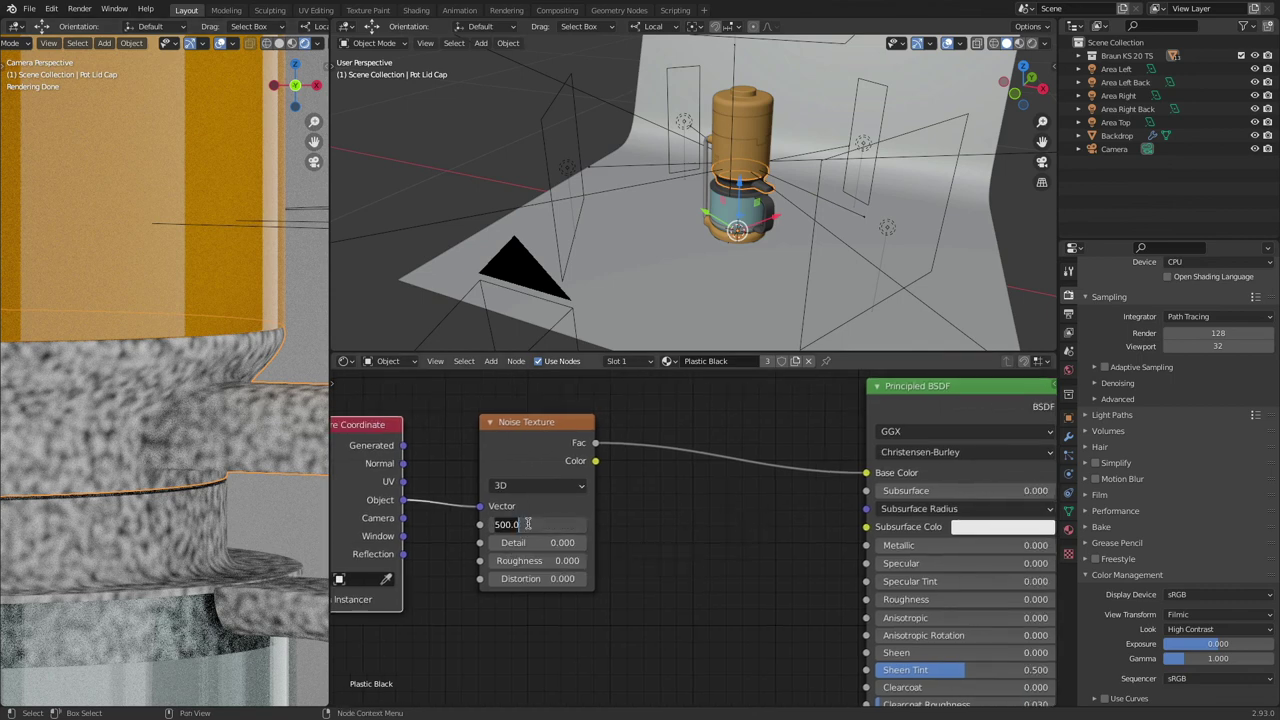
{"action": "type", "text": "200"}
{"action": "key", "text": "Return"}
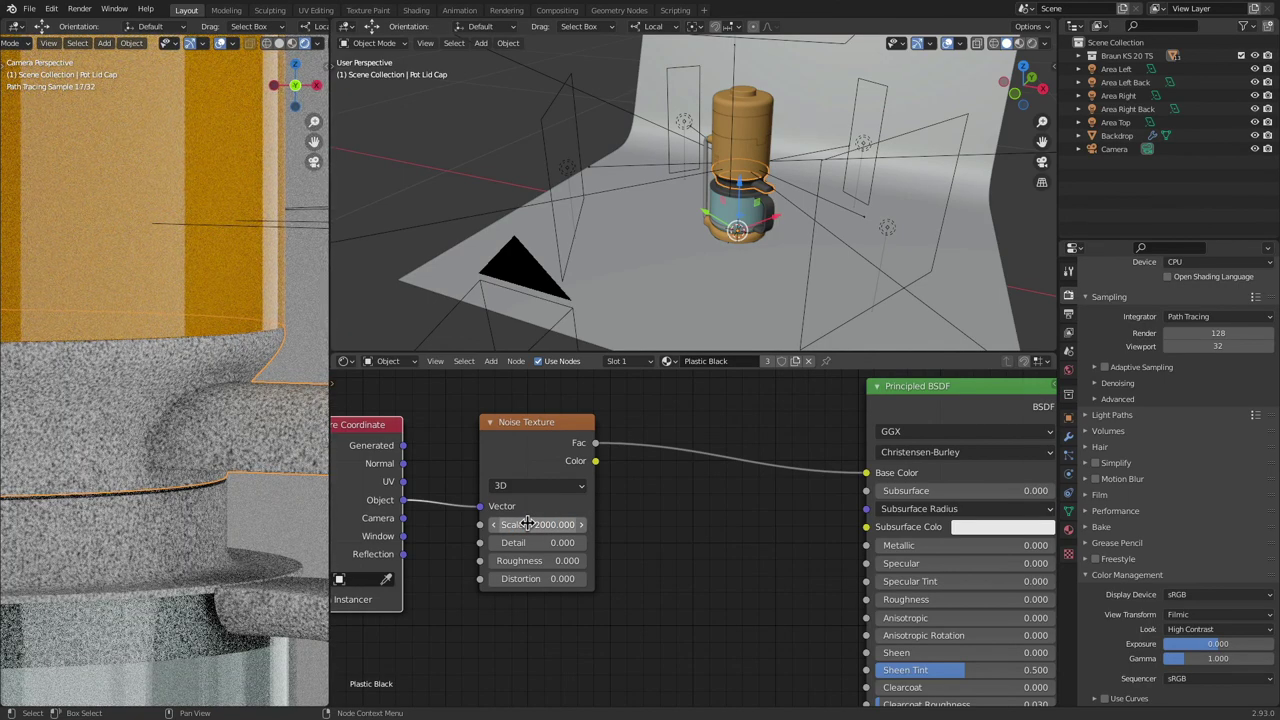
Step: Unlink the noise Fac from Base Color so the lid renders black
{"action": "left_click_drag", "start_coordinate": [866, 474], "coordinate": [712, 470]}
{"action": "scroll", "coordinate": [712, 480], "scroll_direction": "down", "scroll_amount": 2}
{"action": "middle_click_drag", "start_coordinate": [731, 561], "coordinate": [714, 491]}
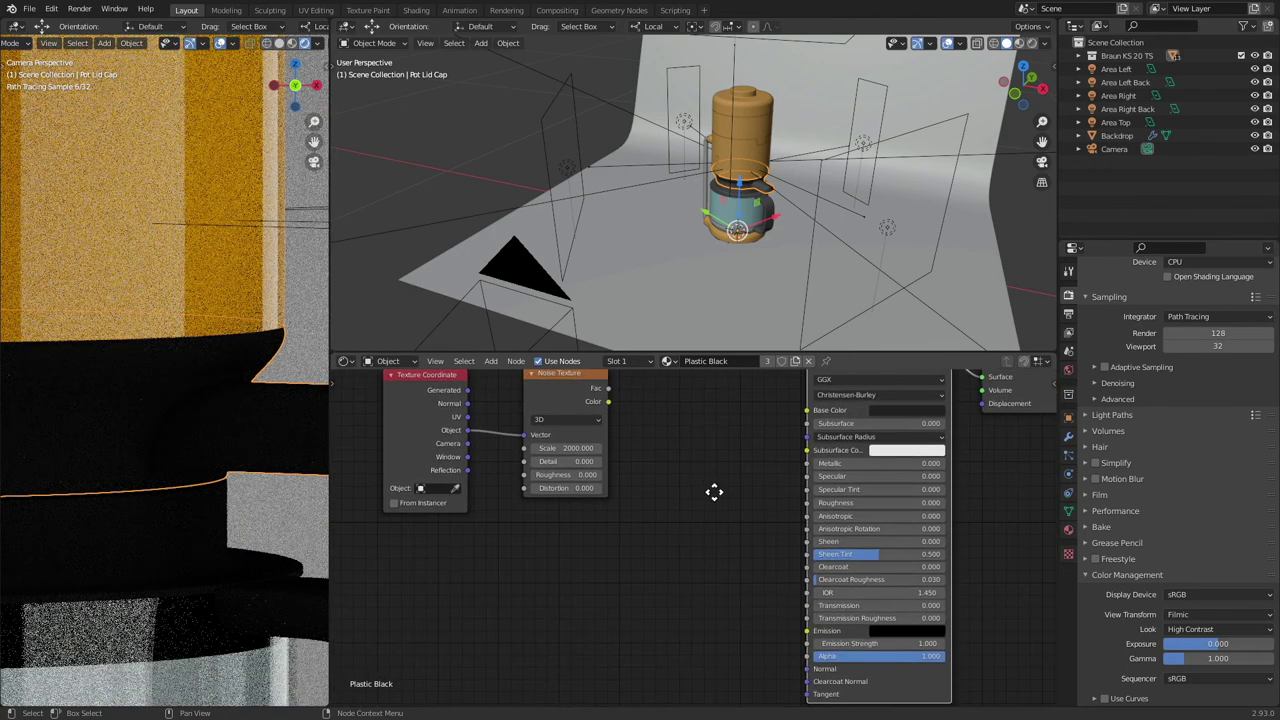
Step: Move the Noise Texture node lower in the Shader Editor
{"action": "scroll", "coordinate": [705, 491], "scroll_direction": "up", "scroll_amount": 2, "text": "shift"}
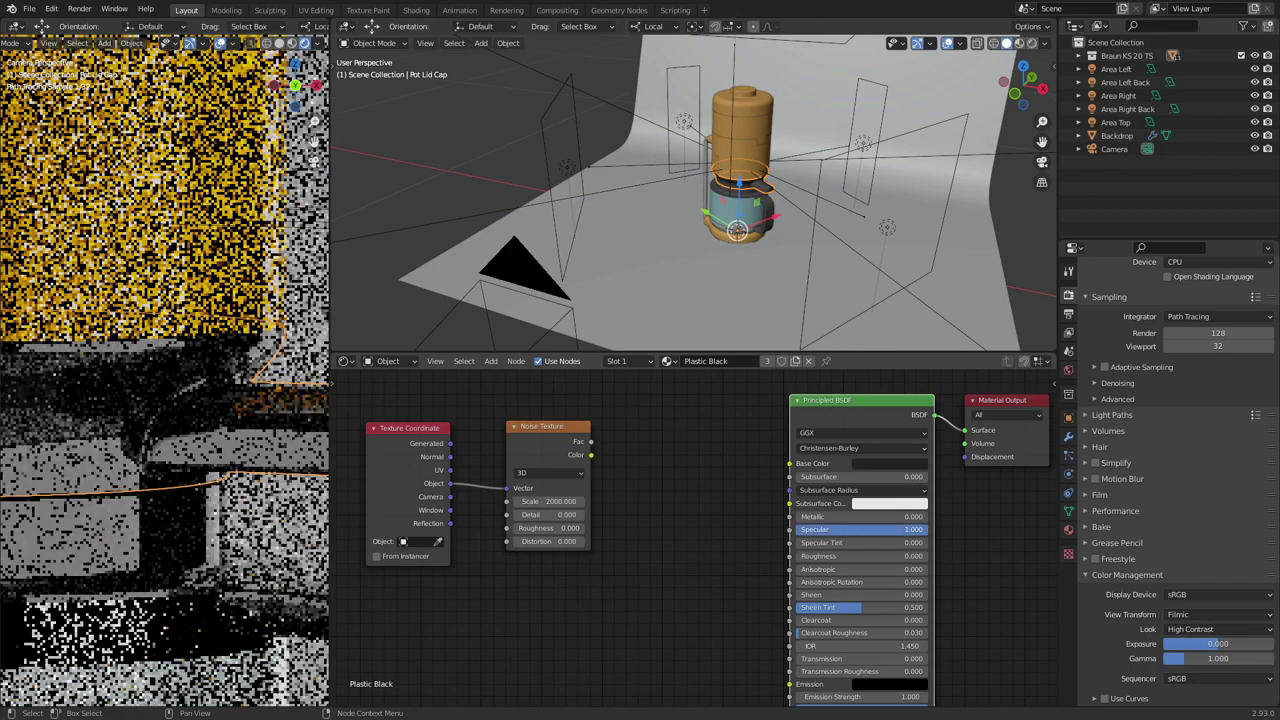
{"action": "scroll", "coordinate": [690, 540], "scroll_direction": "down", "scroll_amount": 2, "text": "shift"}
{"action": "scroll", "coordinate": [660, 518], "scroll_direction": "up", "scroll_amount": 2, "text": "shift"}
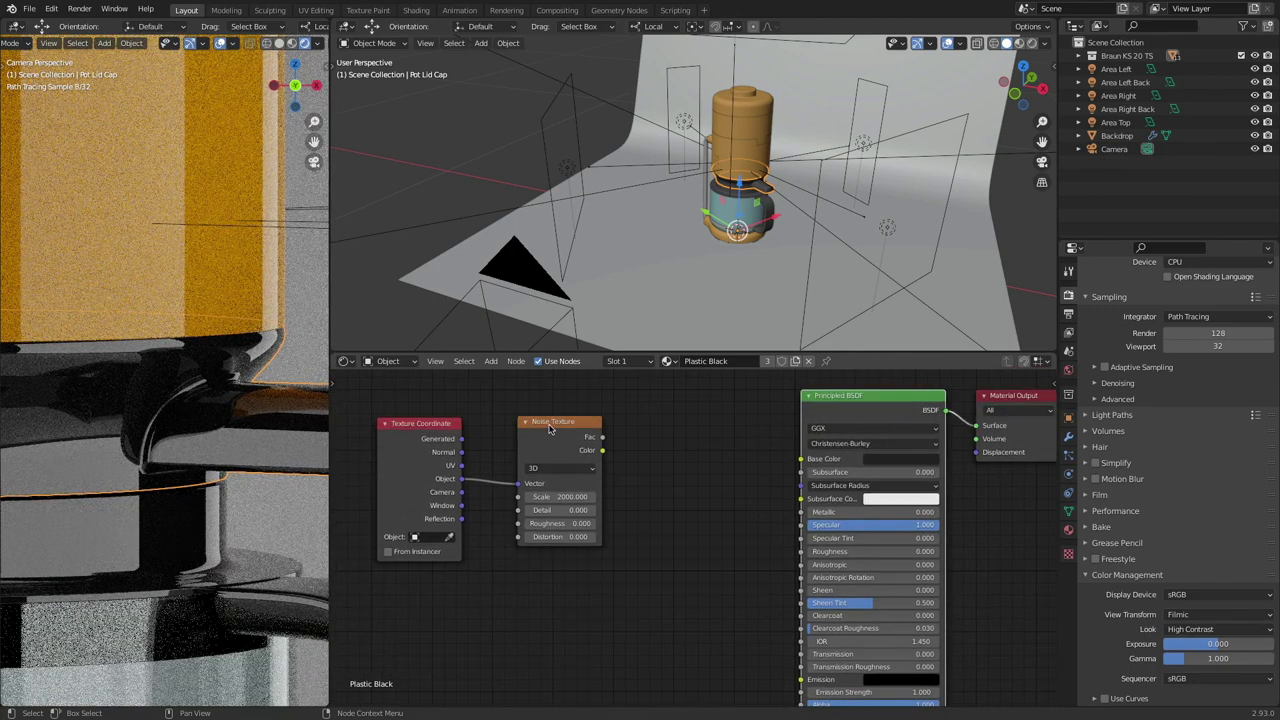
{"action": "left_click_drag", "start_coordinate": [548, 428], "coordinate": [522, 532]}
{"action": "middle_click_drag", "start_coordinate": [680, 589], "coordinate": [629, 482]}
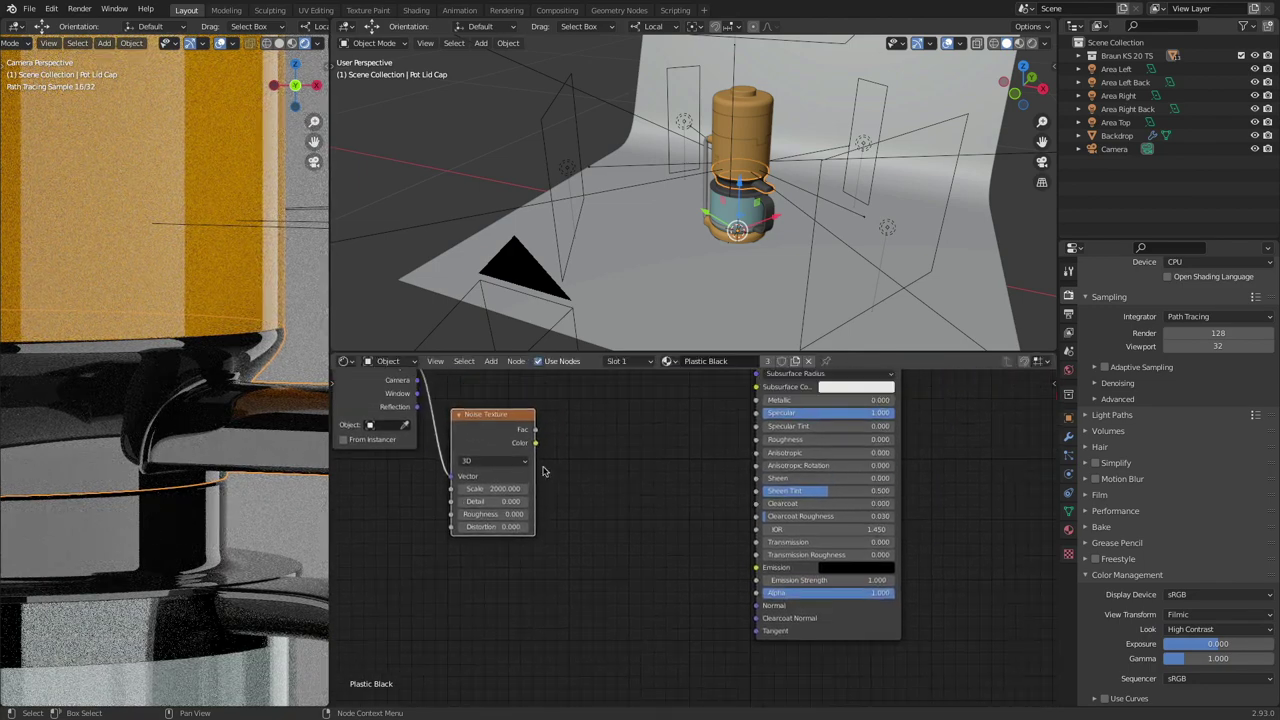
{"action": "left_click_drag", "start_coordinate": [491, 424], "coordinate": [498, 474]}
Step: Add a Bump node from Vector and place it beside the noise texture
{"action": "left_click", "coordinate": [490, 361]}
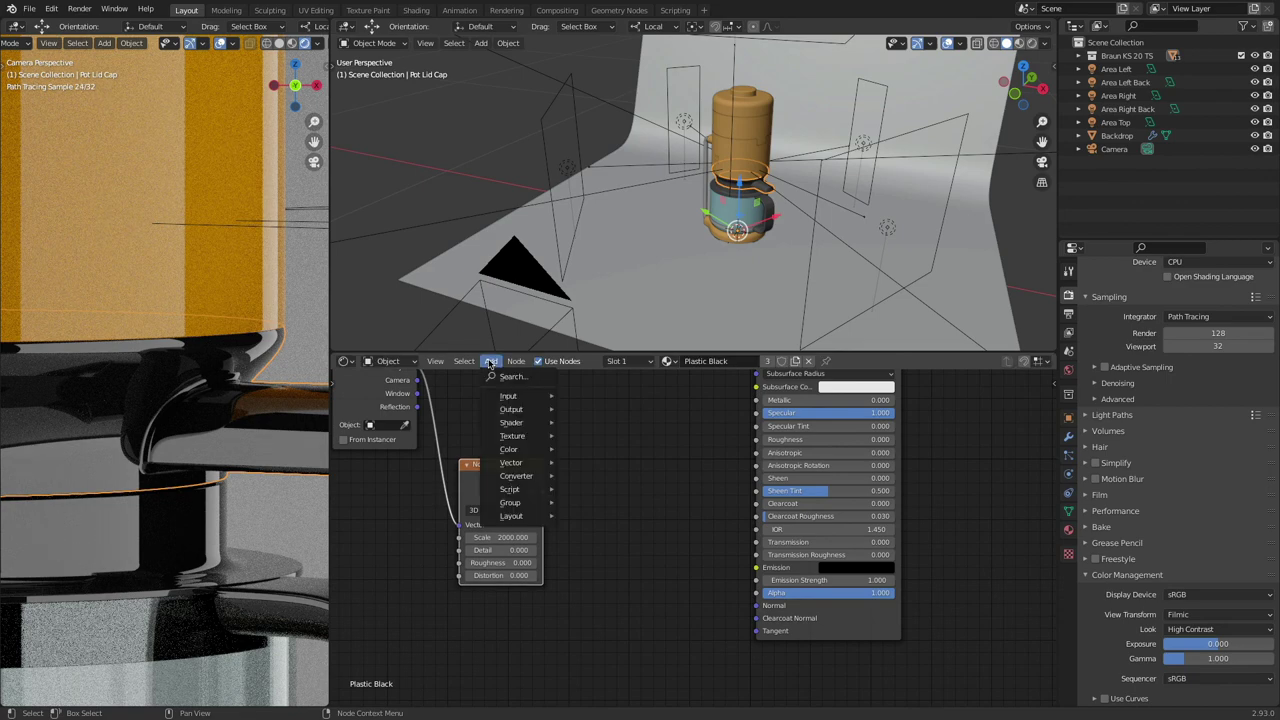
{"action": "mouse_move", "coordinate": [525, 463]}
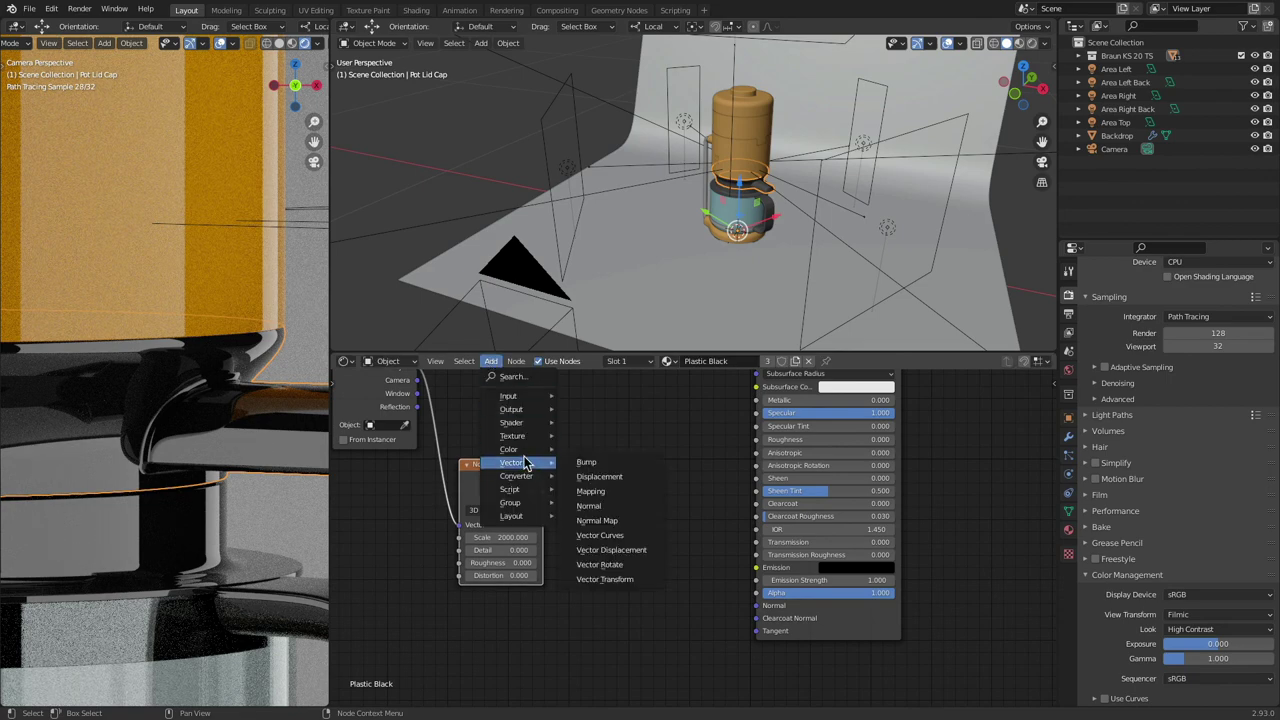
{"action": "left_click", "coordinate": [587, 468]}
{"action": "left_click", "coordinate": [645, 520]}
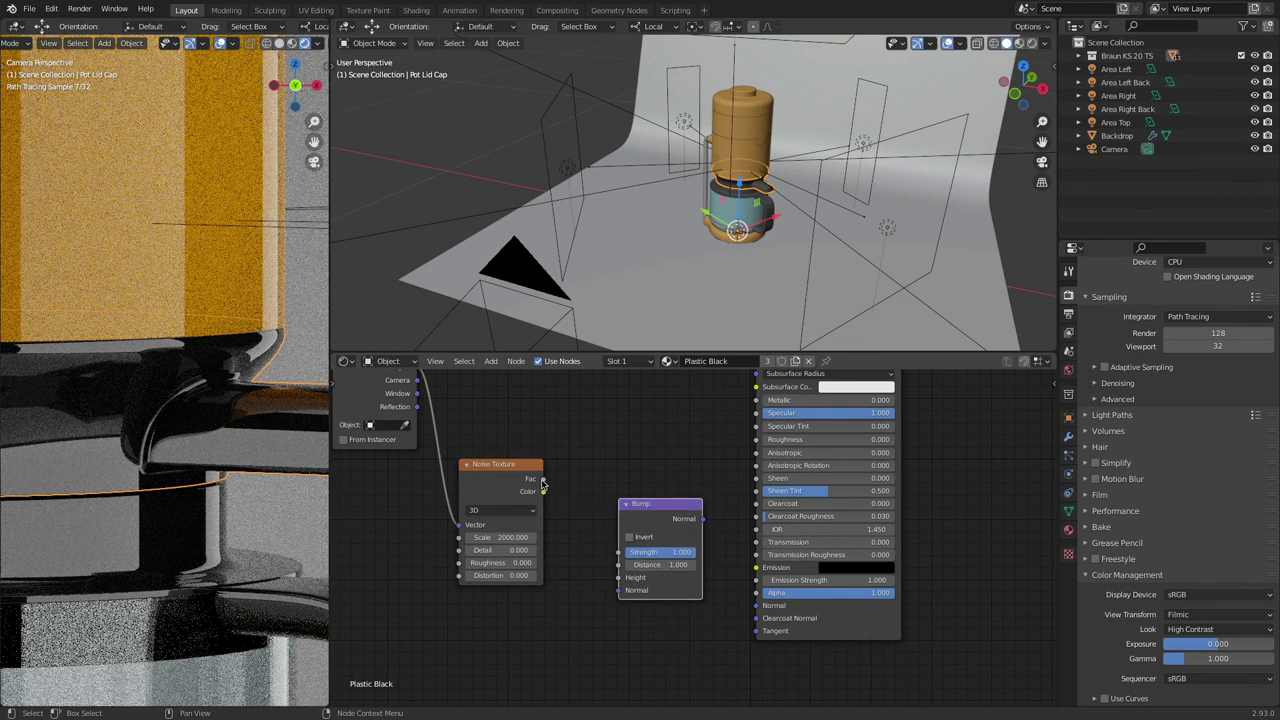
Step: Link Noise Fac to Bump Height and Bump Normal to the Principled BSDF Normal
{"action": "left_click_drag", "start_coordinate": [542, 484], "coordinate": [618, 577]}
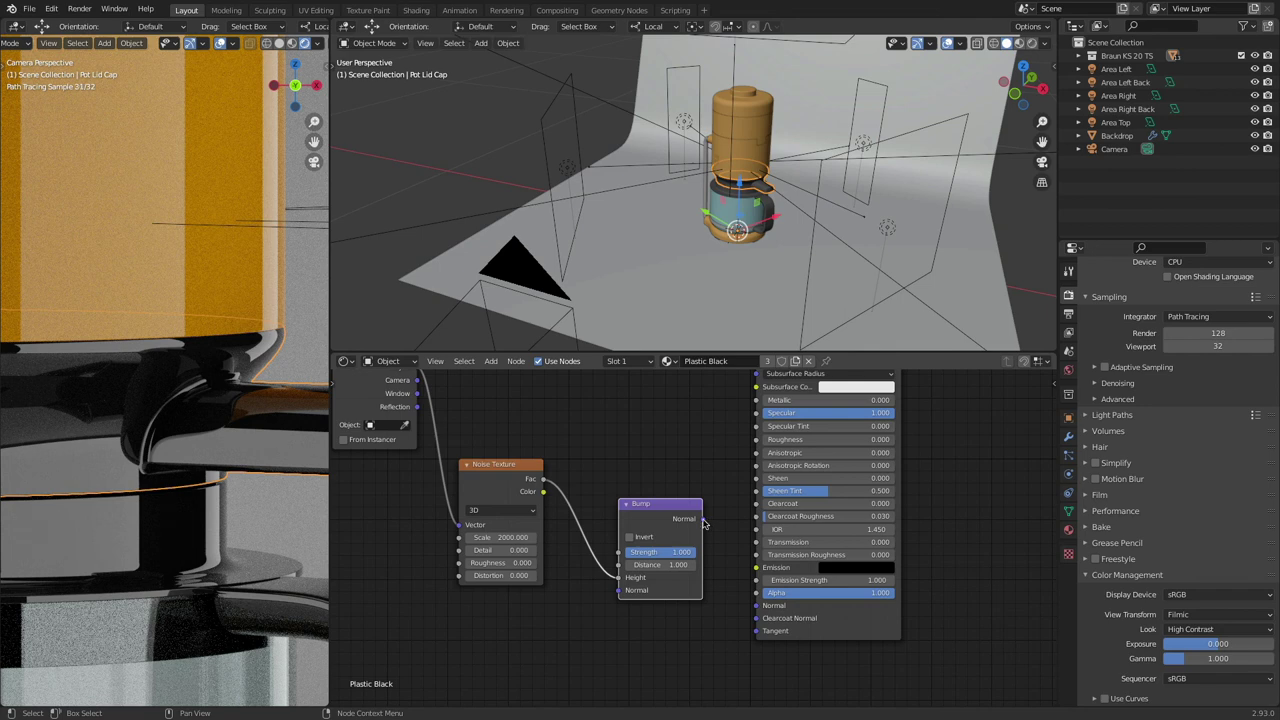
{"action": "left_click_drag", "start_coordinate": [703, 519], "coordinate": [758, 610]}
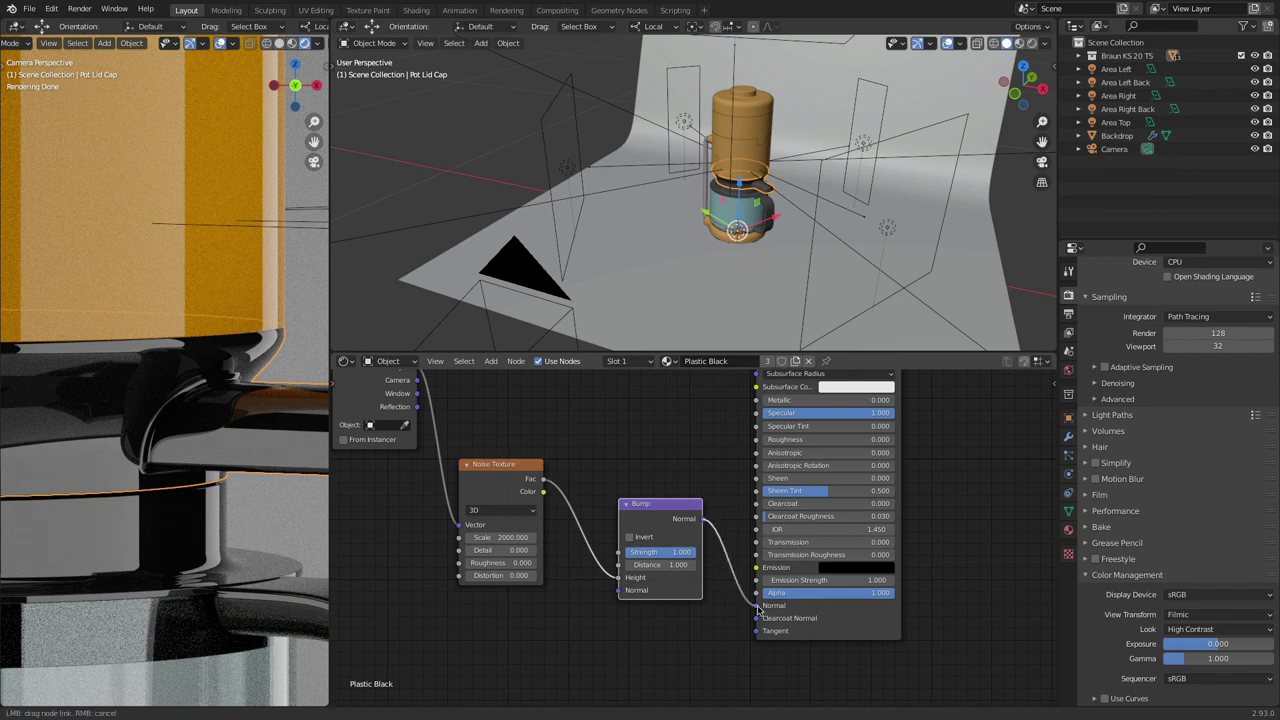
{"action": "left_click_drag", "start_coordinate": [759, 611], "coordinate": [757, 606]}
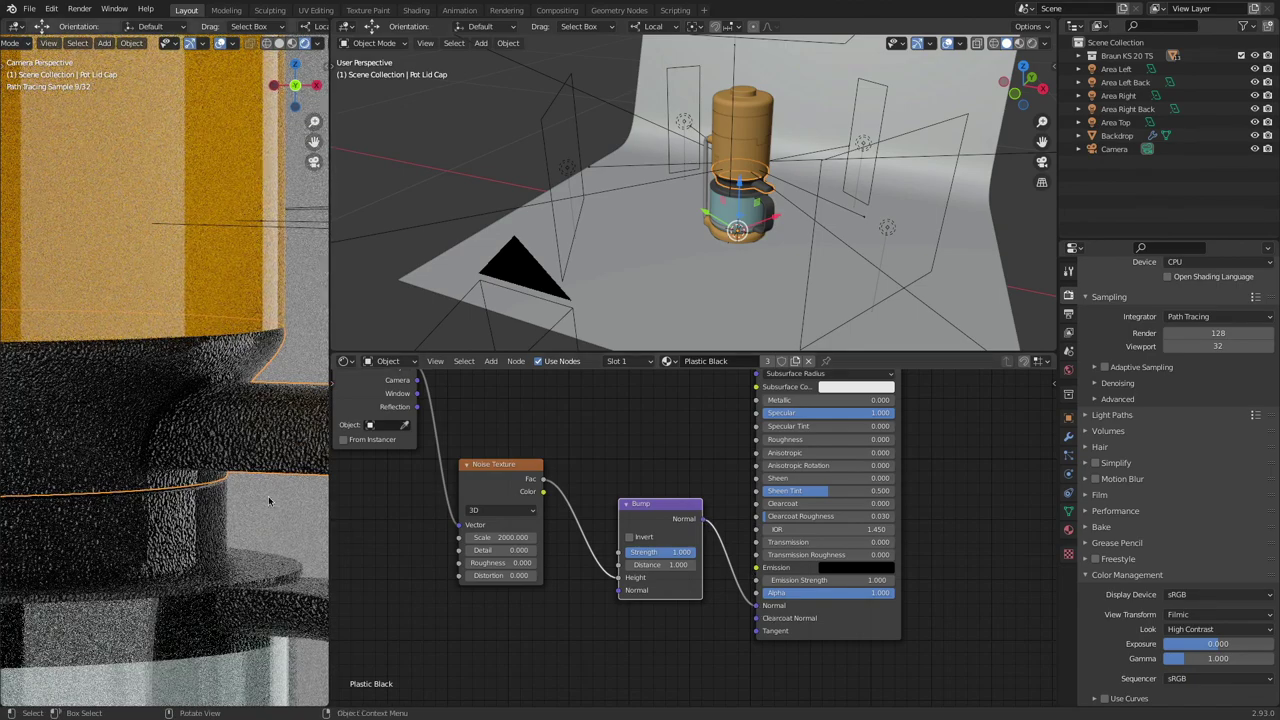
{"action": "scroll", "coordinate": [240, 394], "scroll_direction": "up", "scroll_amount": 5}
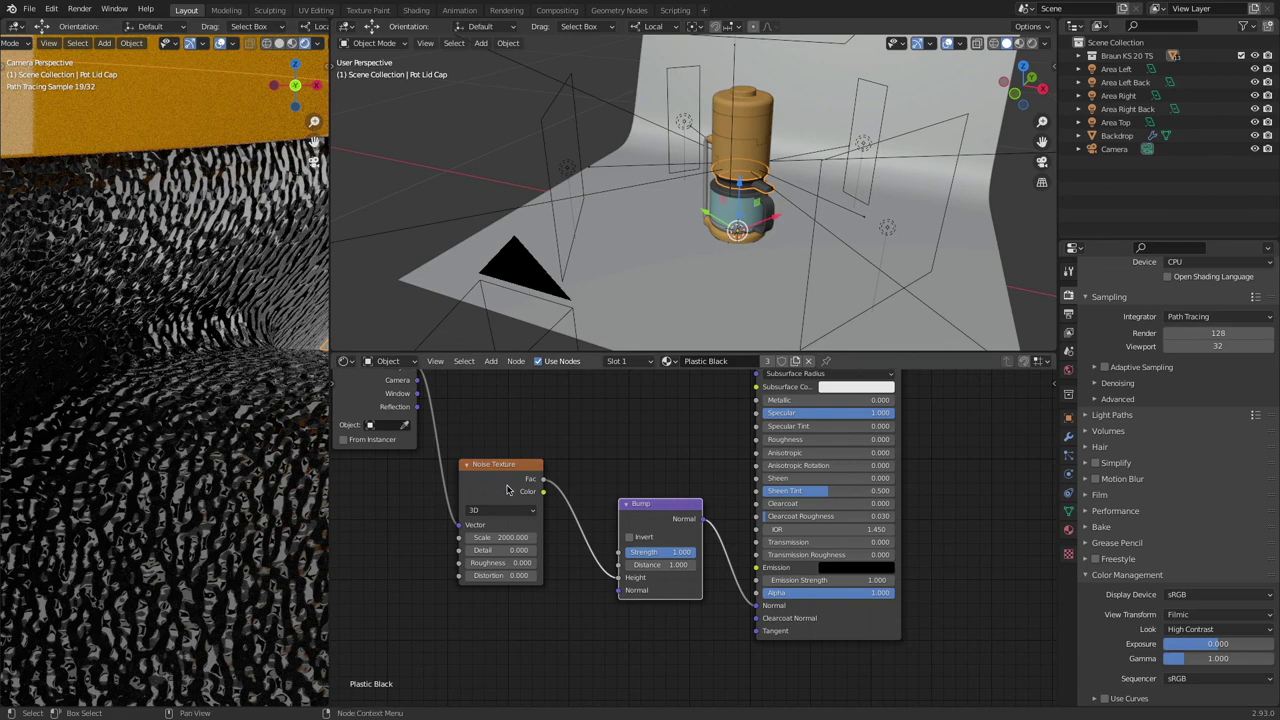
Step: Set the Bump Strength to 0.1, then try 0.01
{"action": "left_click", "coordinate": [658, 551]}
{"action": "type", "text": "0.1"}
{"action": "key", "text": "Return"}
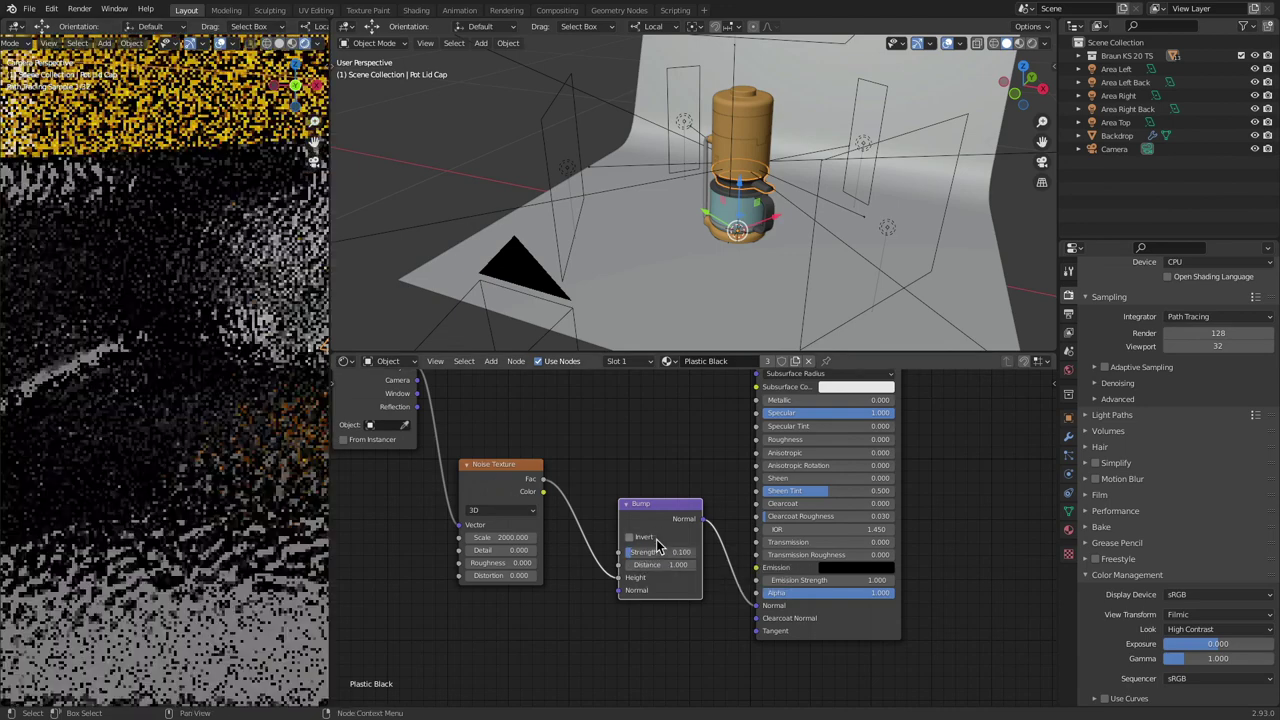
{"action": "left_click", "coordinate": [667, 551]}
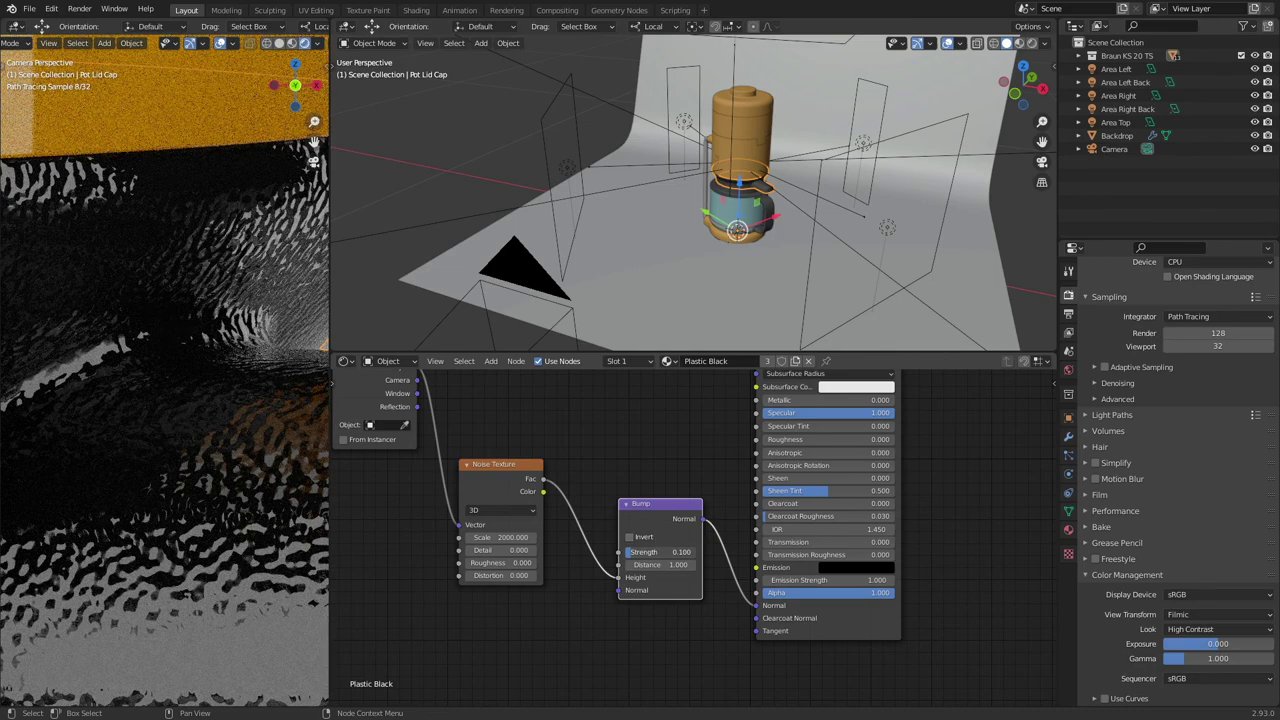
{"action": "key", "text": "BackSpace"}
{"action": "type", "text": "0.01"}
{"action": "key", "text": "Return"}
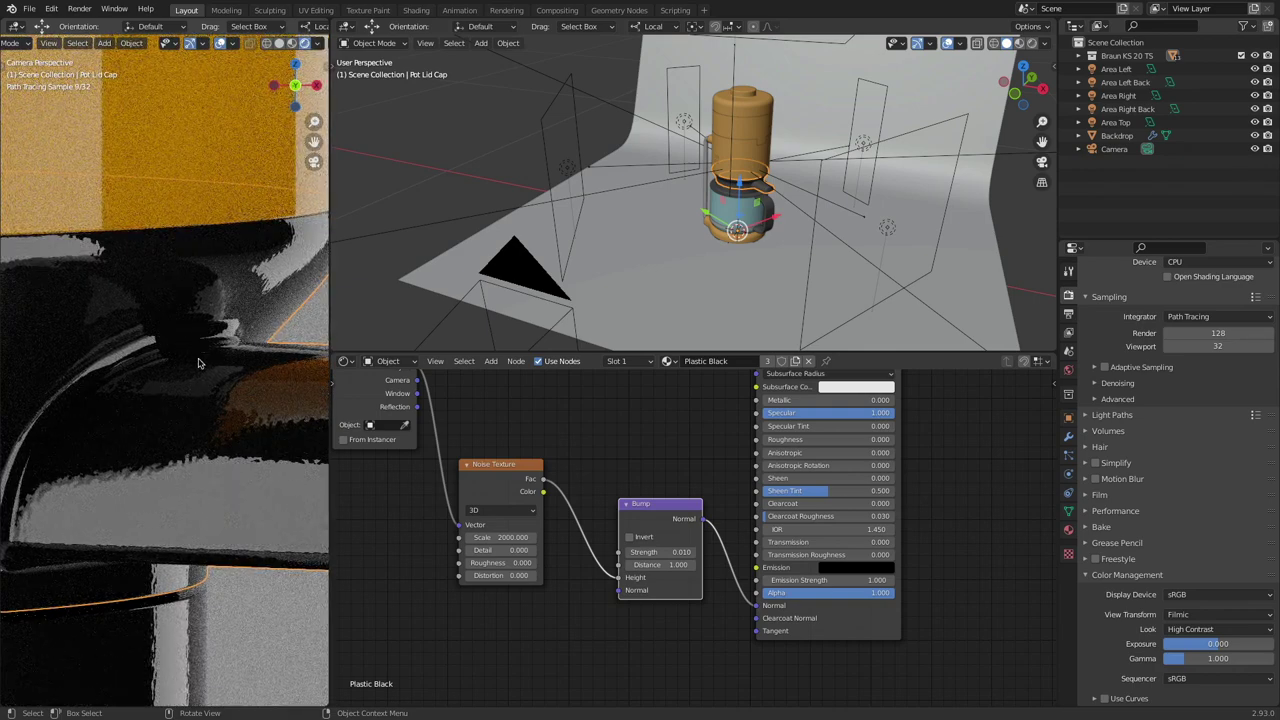
{"action": "scroll", "coordinate": [195, 375], "scroll_direction": "up", "scroll_amount": 3}
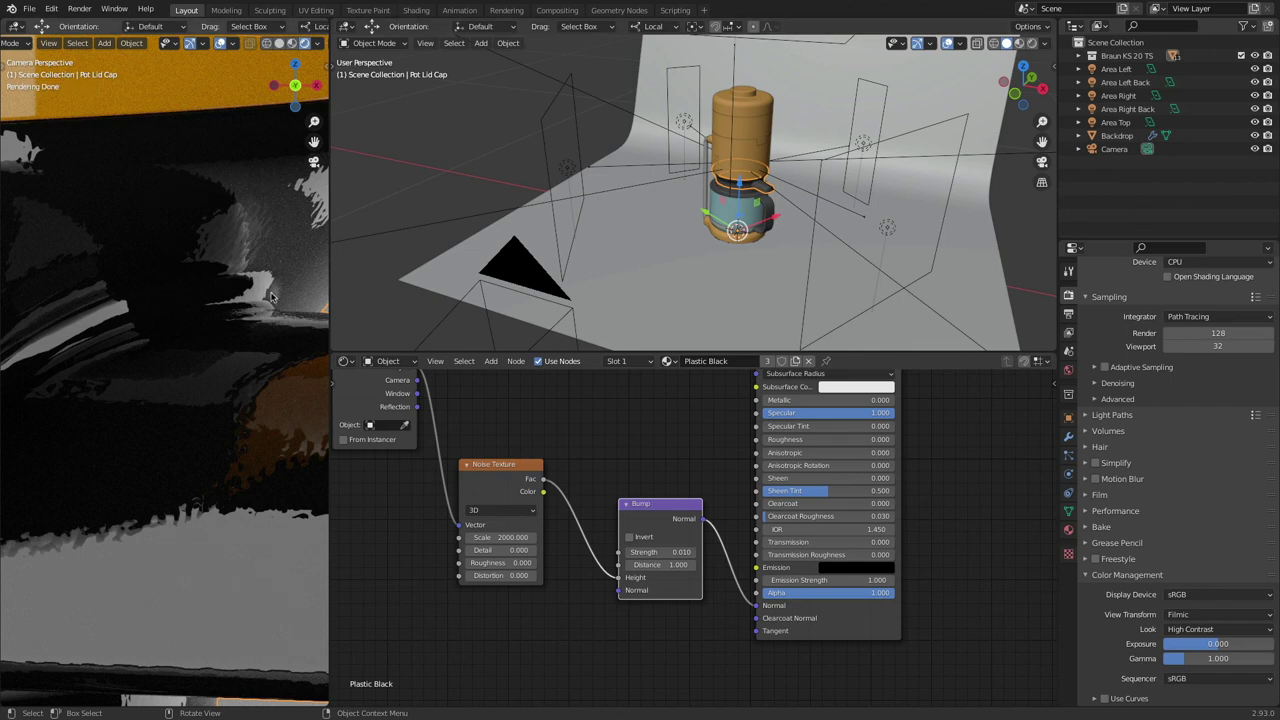
Step: Return the Bump Strength to 0.1 and bring the Texture Coordinate node into view
{"action": "left_click", "coordinate": [665, 552]}
{"action": "type", "text": "0.1"}
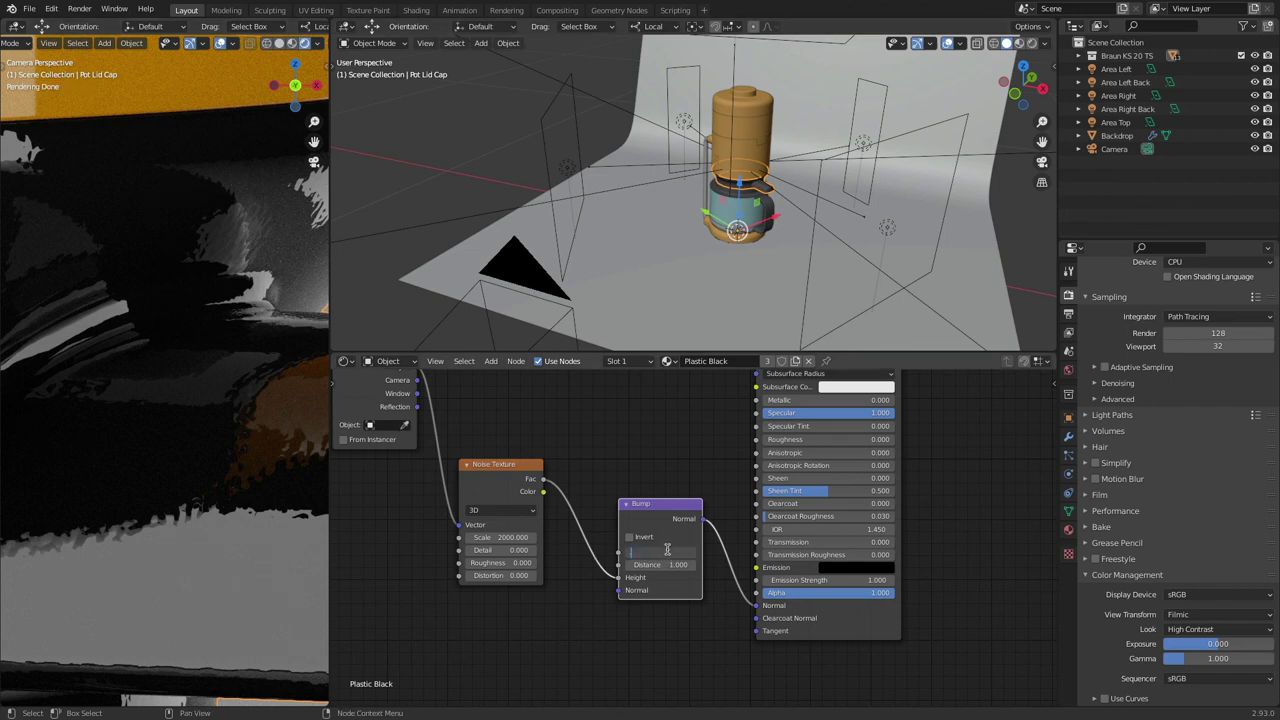
{"action": "key", "text": "Return"}
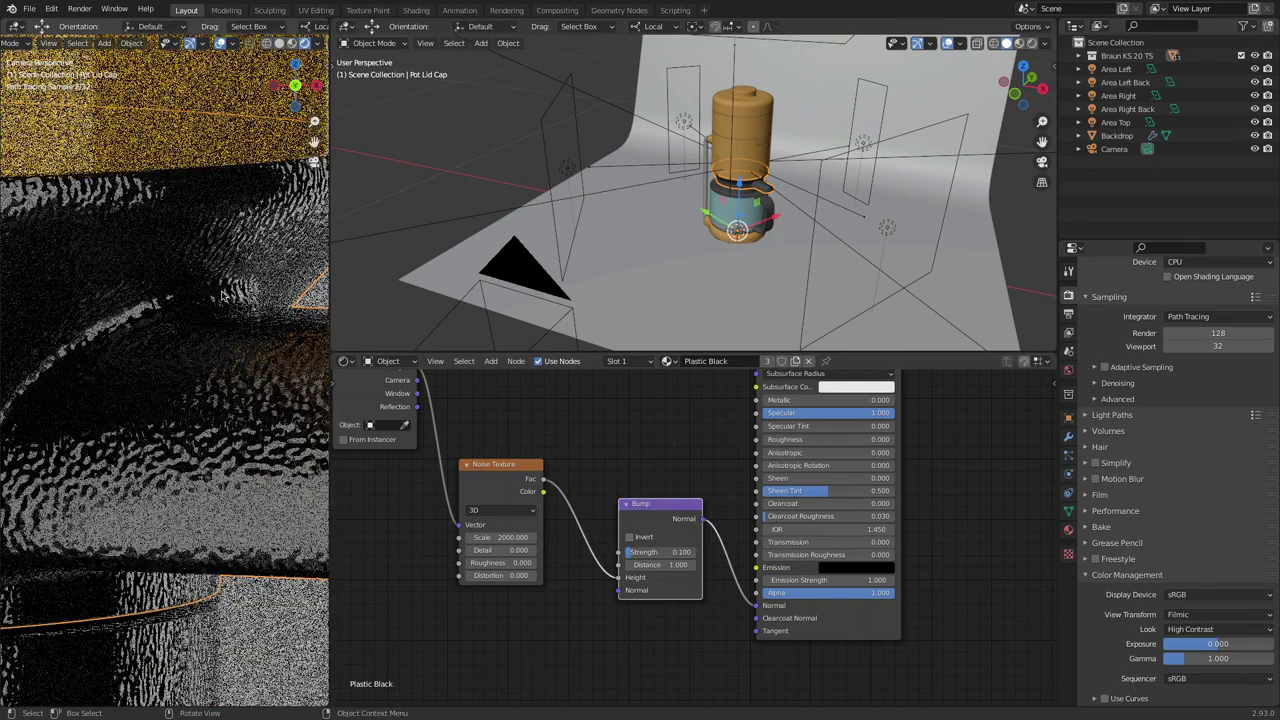
{"action": "scroll", "coordinate": [596, 440], "scroll_direction": "down", "scroll_amount": 1}
{"action": "middle_click_drag", "start_coordinate": [596, 440], "coordinate": [733, 487]}
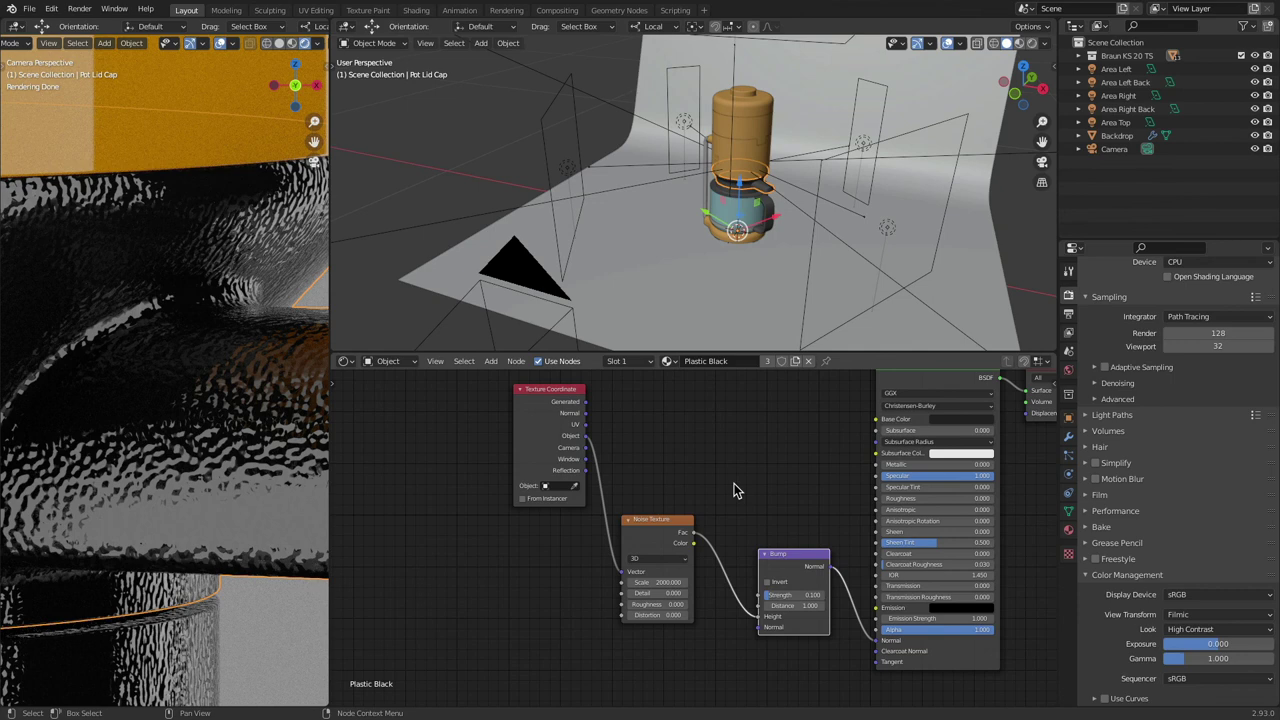
Step: Shift the Texture Coordinate and Noise nodes left and reconnect noise Fac to Base Color
{"action": "left_click_drag", "start_coordinate": [532, 420], "coordinate": [410, 540]}
{"action": "left_click_drag", "start_coordinate": [657, 530], "coordinate": [538, 524]}
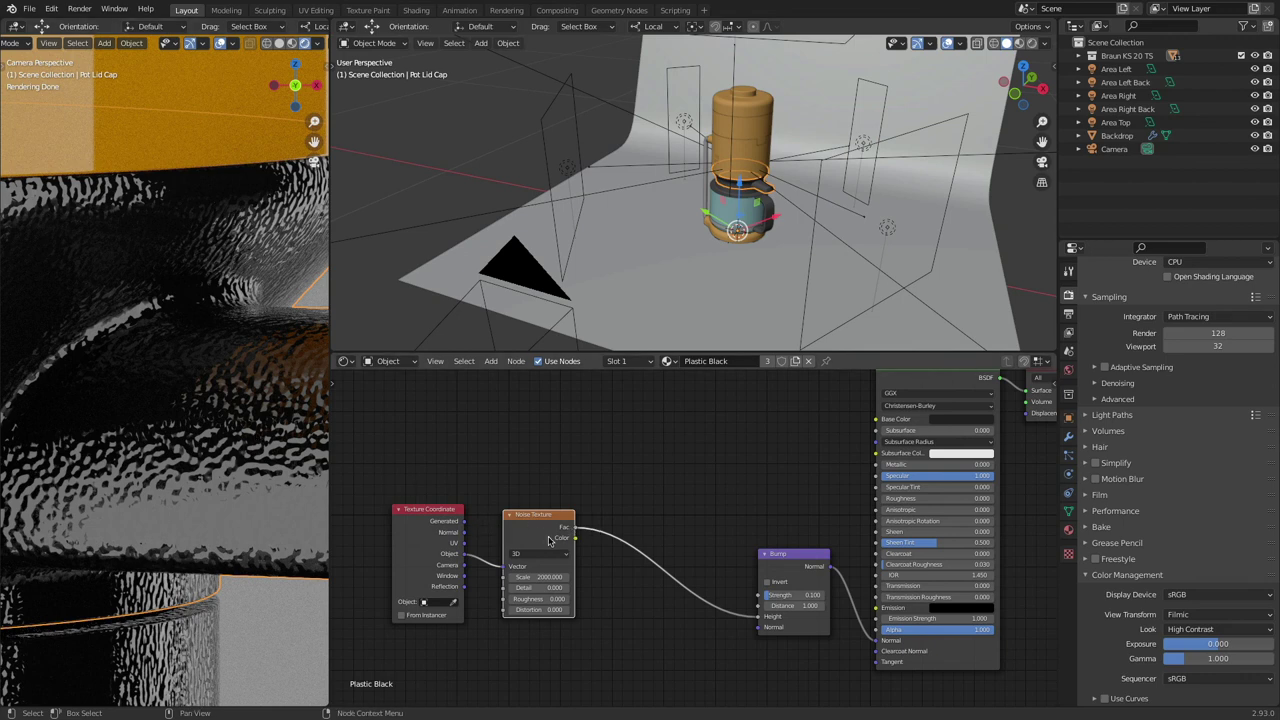
{"action": "middle_click_drag", "start_coordinate": [651, 517], "coordinate": [584, 565]}
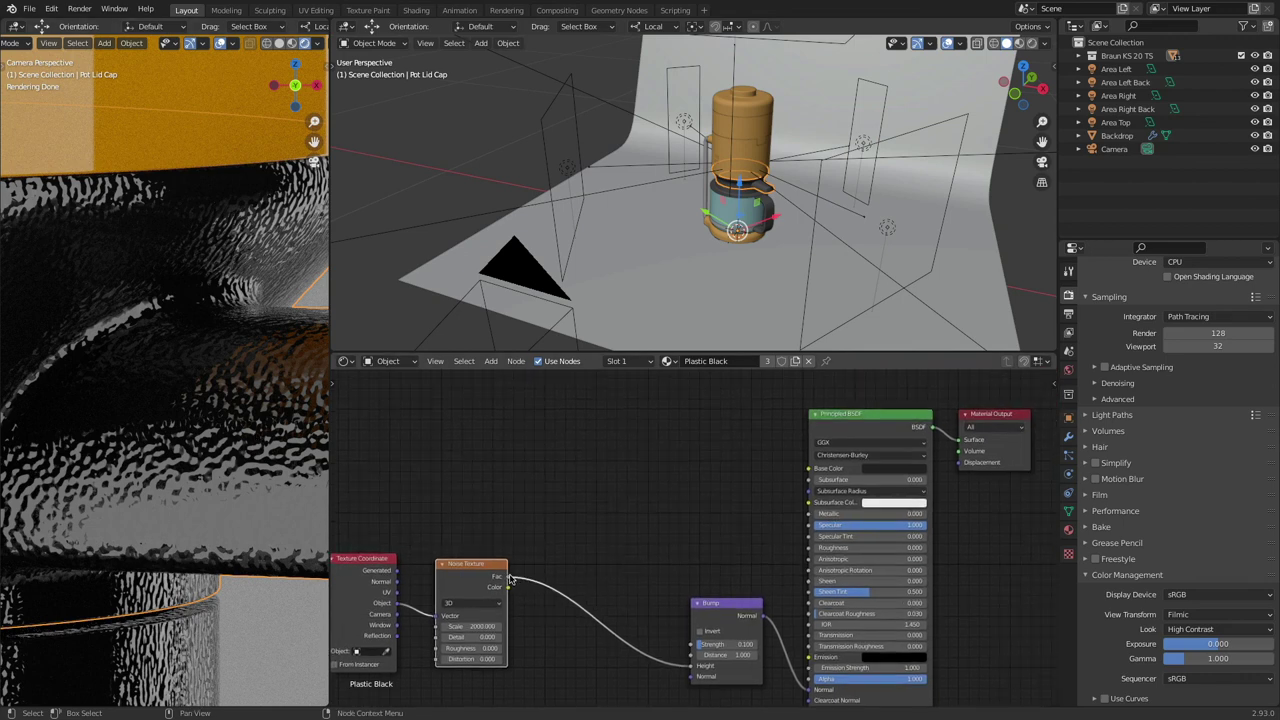
{"action": "left_click_drag", "start_coordinate": [509, 578], "coordinate": [808, 468]}
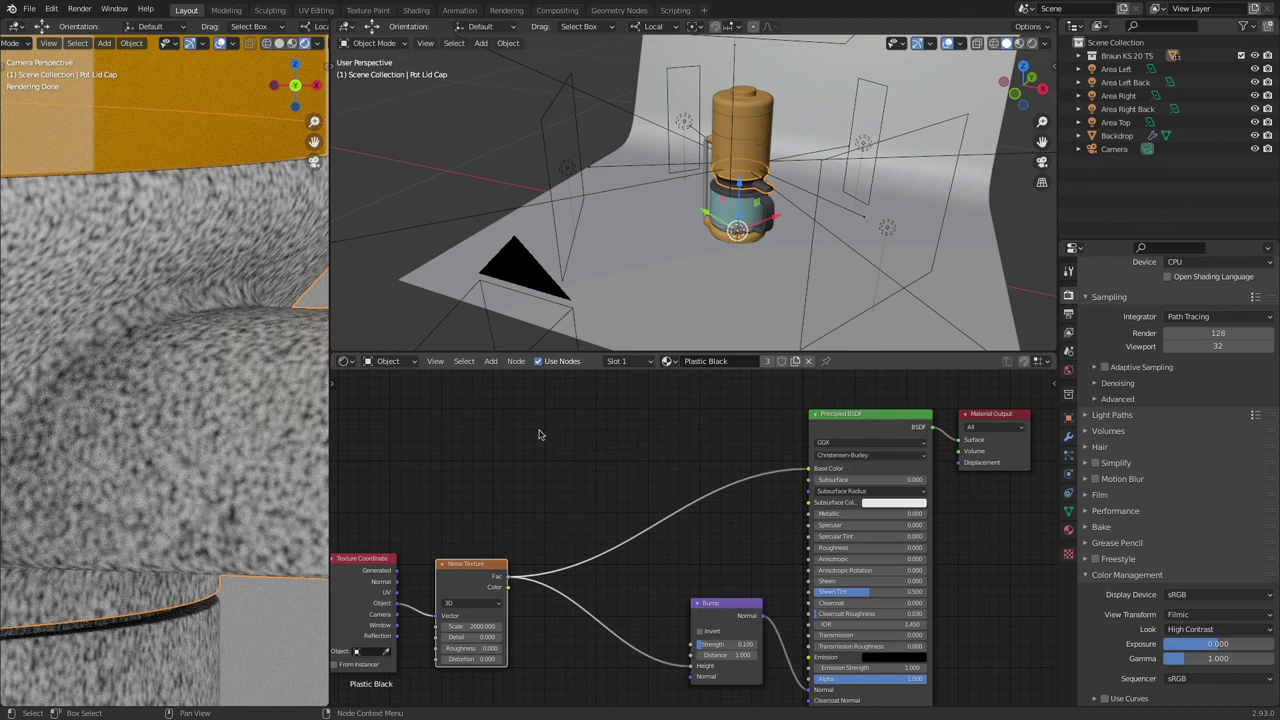
Step: Add a ColorRamp node above the noise texture
{"action": "left_click", "coordinate": [490, 364]}
{"action": "mouse_move", "coordinate": [508, 479]}
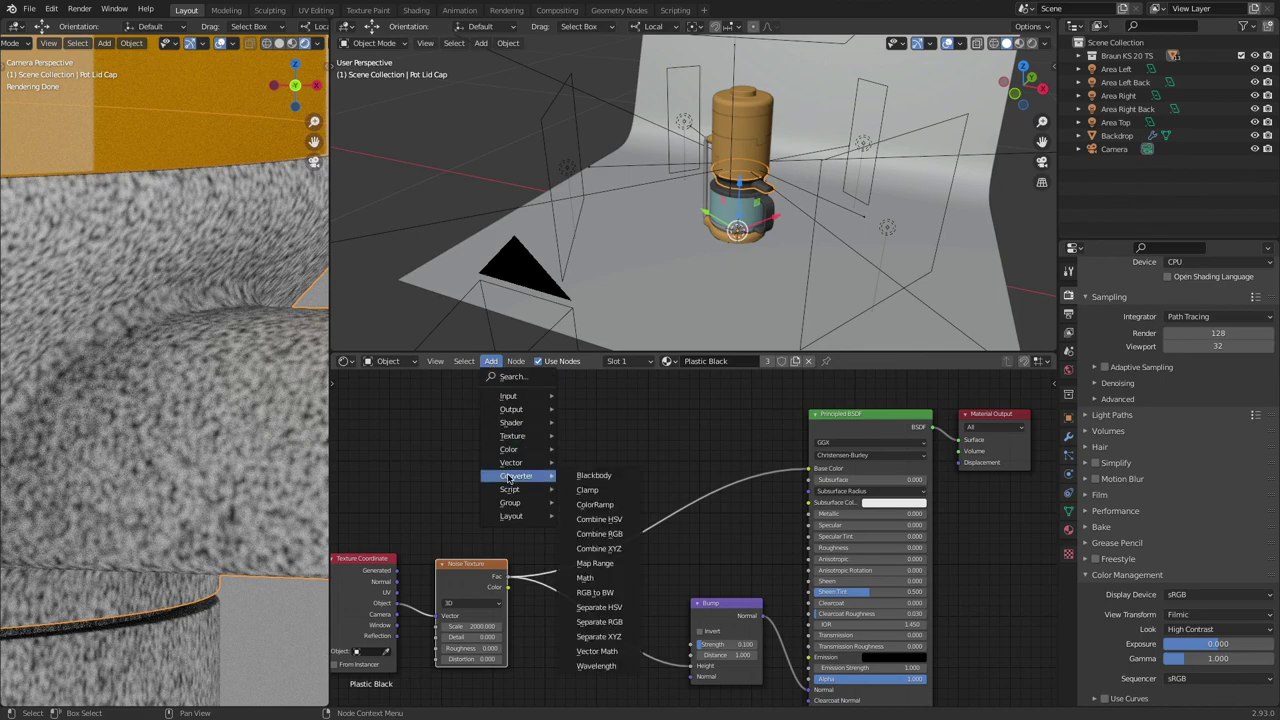
{"action": "left_click", "coordinate": [620, 505]}
{"action": "left_click", "coordinate": [506, 402]}
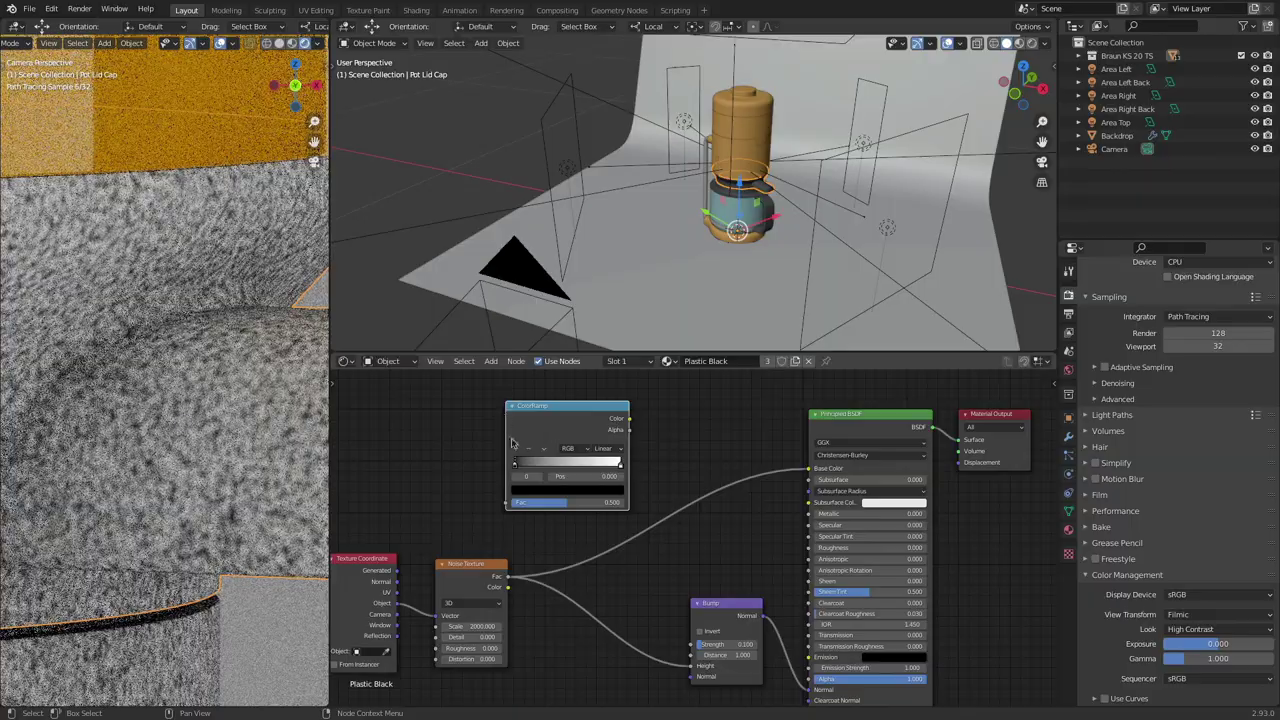
Step: Spread the ColorRamp stops and drop it onto the Noise-to-Base Color link
{"action": "left_click_drag", "start_coordinate": [515, 467], "coordinate": [504, 464]}
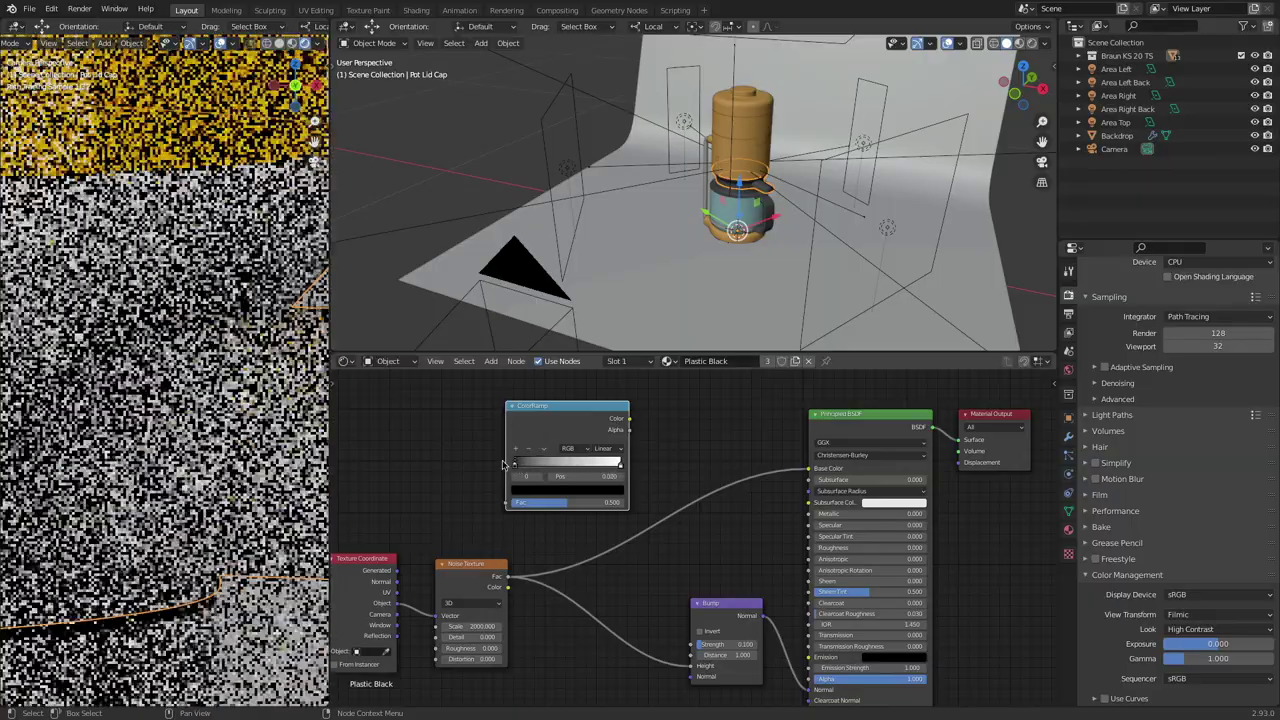
{"action": "left_click_drag", "start_coordinate": [617, 467], "coordinate": [640, 466]}
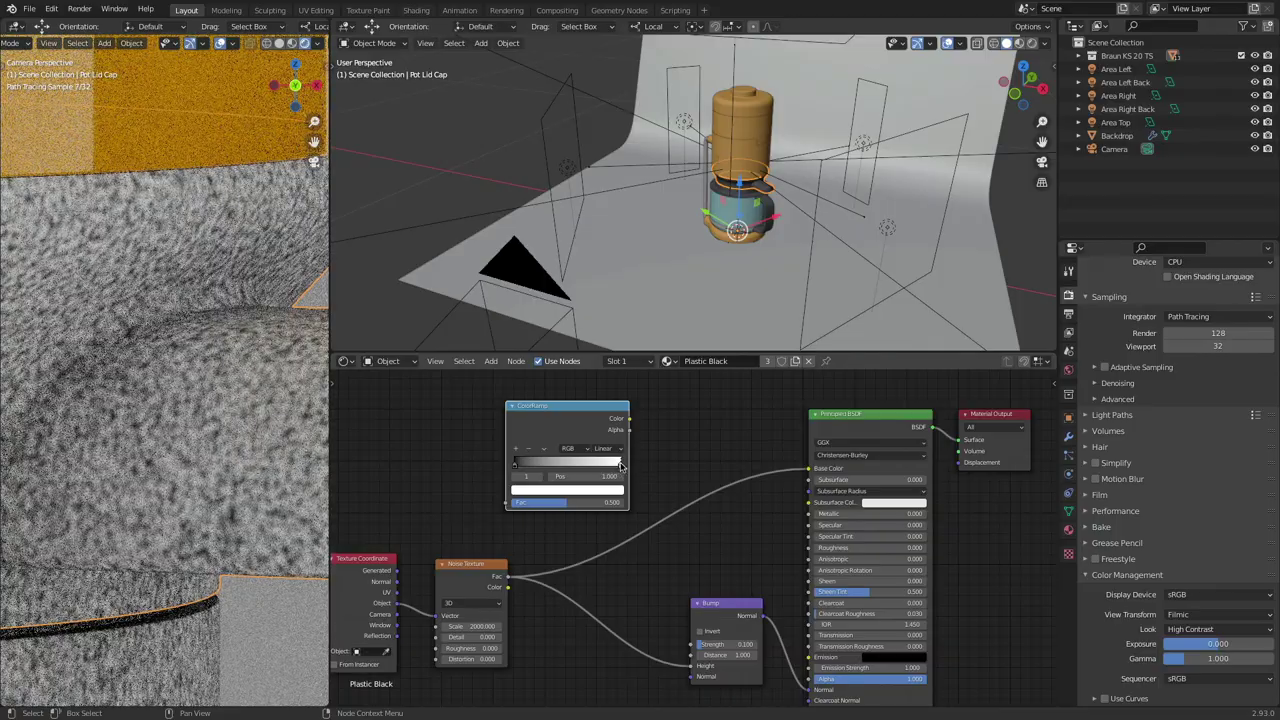
{"action": "left_click_drag", "start_coordinate": [615, 467], "coordinate": [600, 467]}
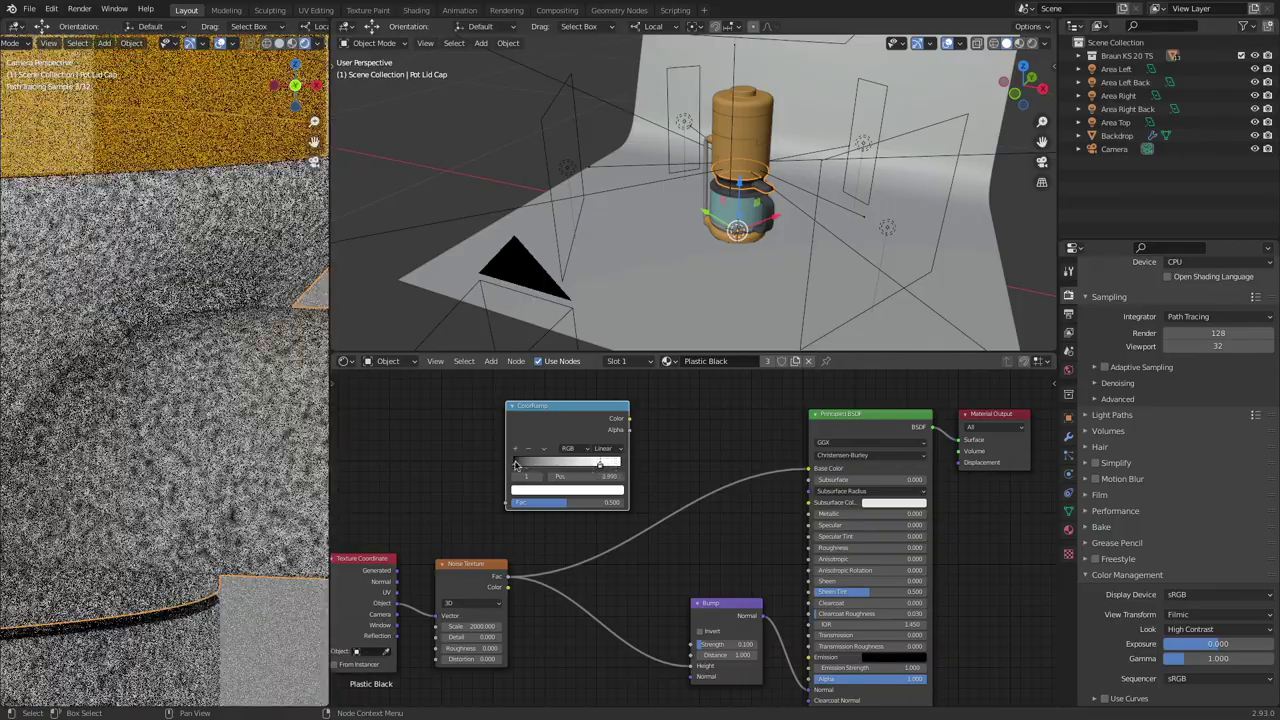
{"action": "left_click_drag", "start_coordinate": [515, 467], "coordinate": [622, 467]}
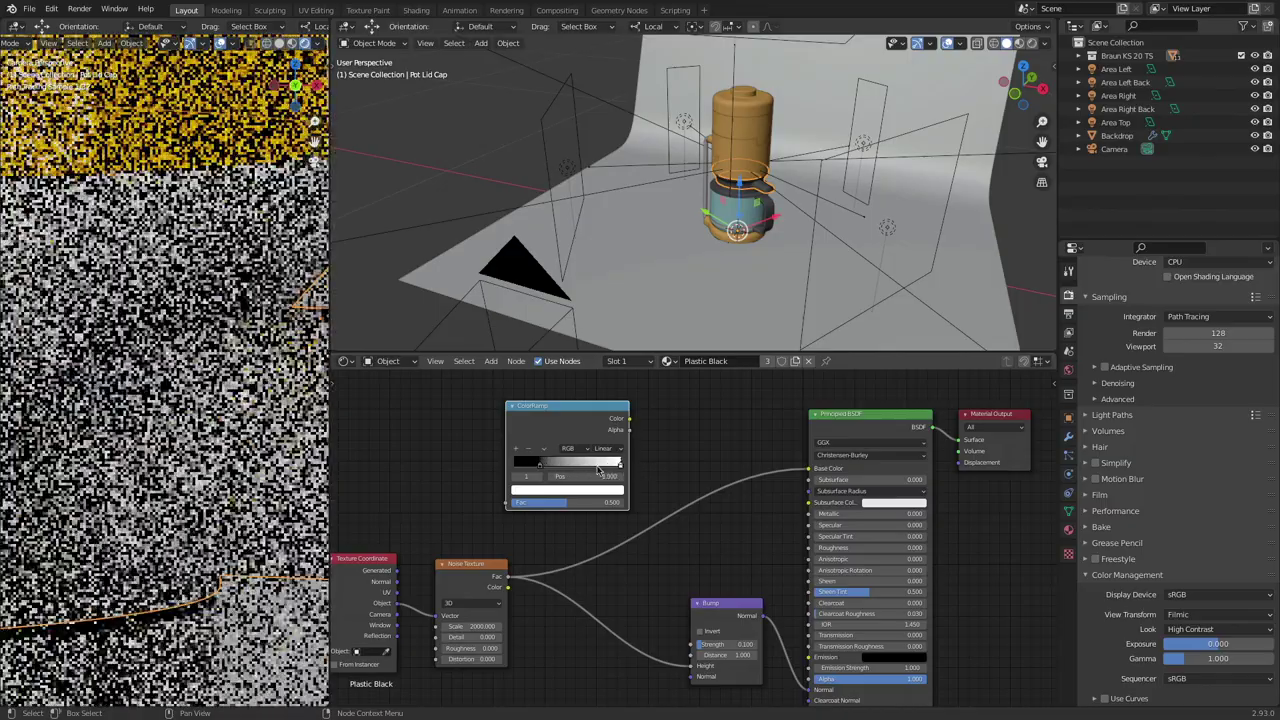
{"action": "left_click_drag", "start_coordinate": [540, 467], "coordinate": [493, 466]}
{"action": "left_click_drag", "start_coordinate": [561, 412], "coordinate": [631, 416]}
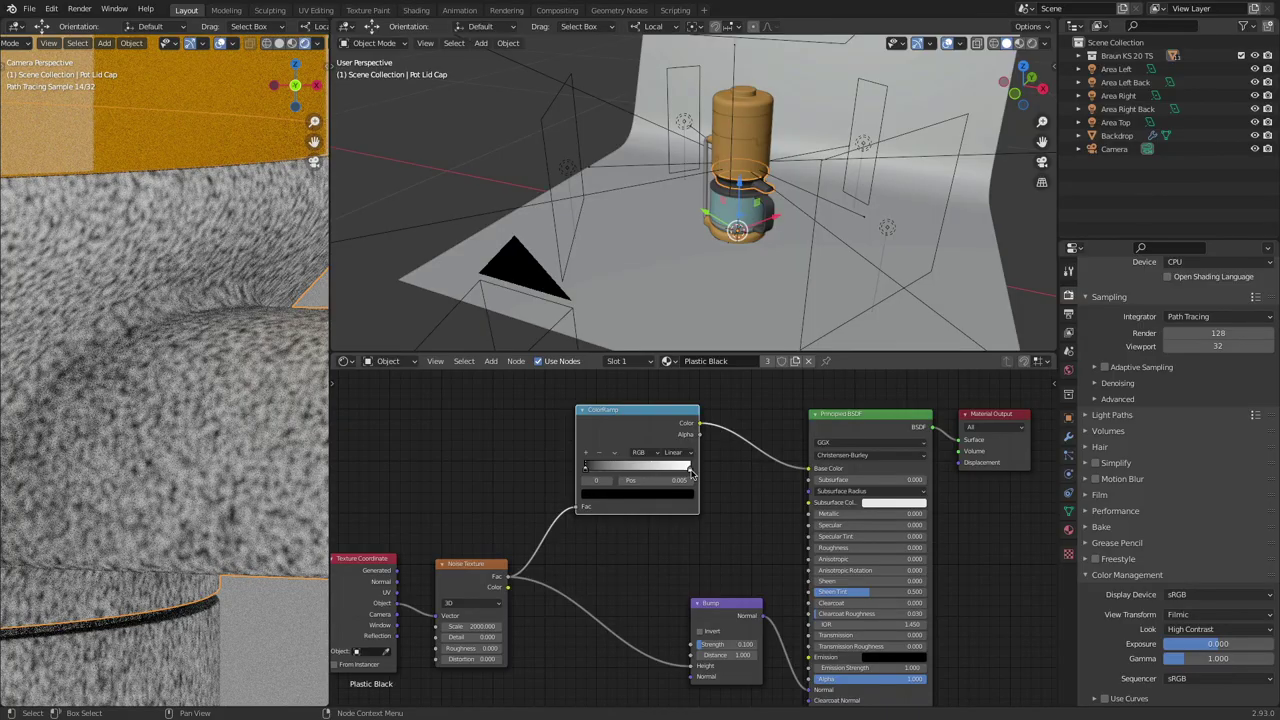
Step: Slide the ColorRamp stops inward, white near 0.405 and black near 0.268
{"action": "left_click_drag", "start_coordinate": [690, 471], "coordinate": [646, 471]}
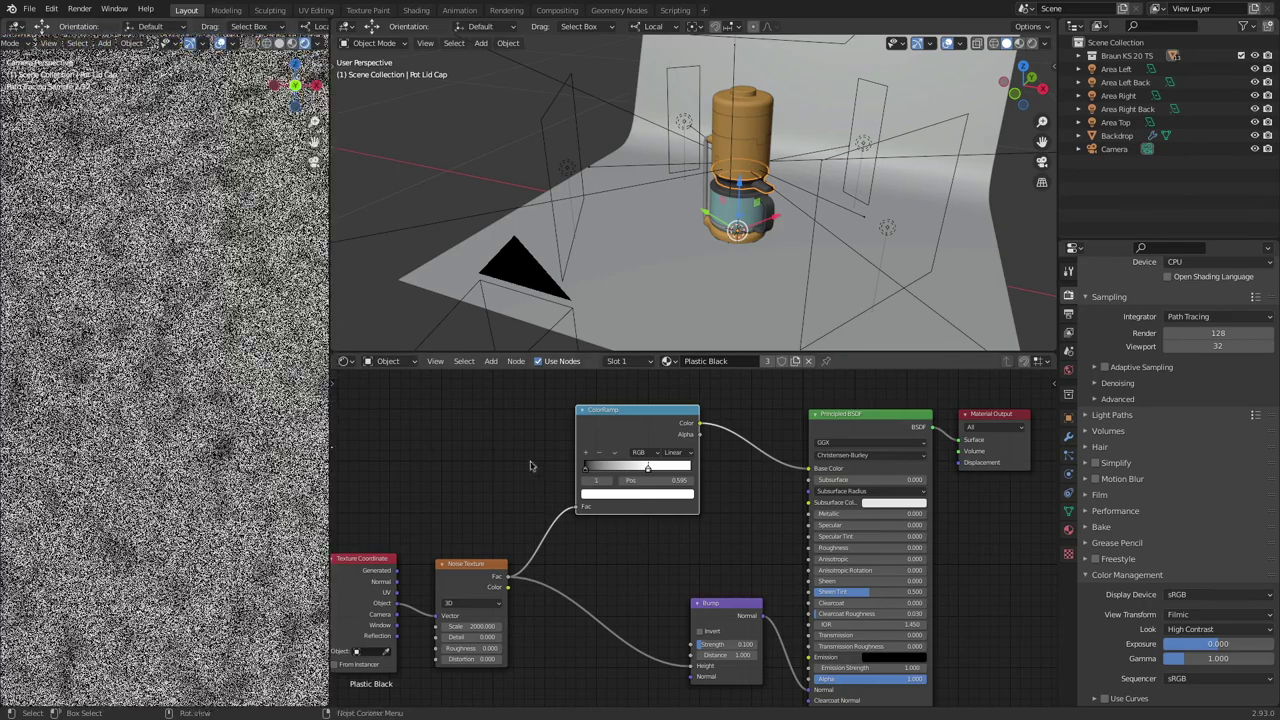
{"action": "left_click_drag", "start_coordinate": [647, 469], "coordinate": [627, 483]}
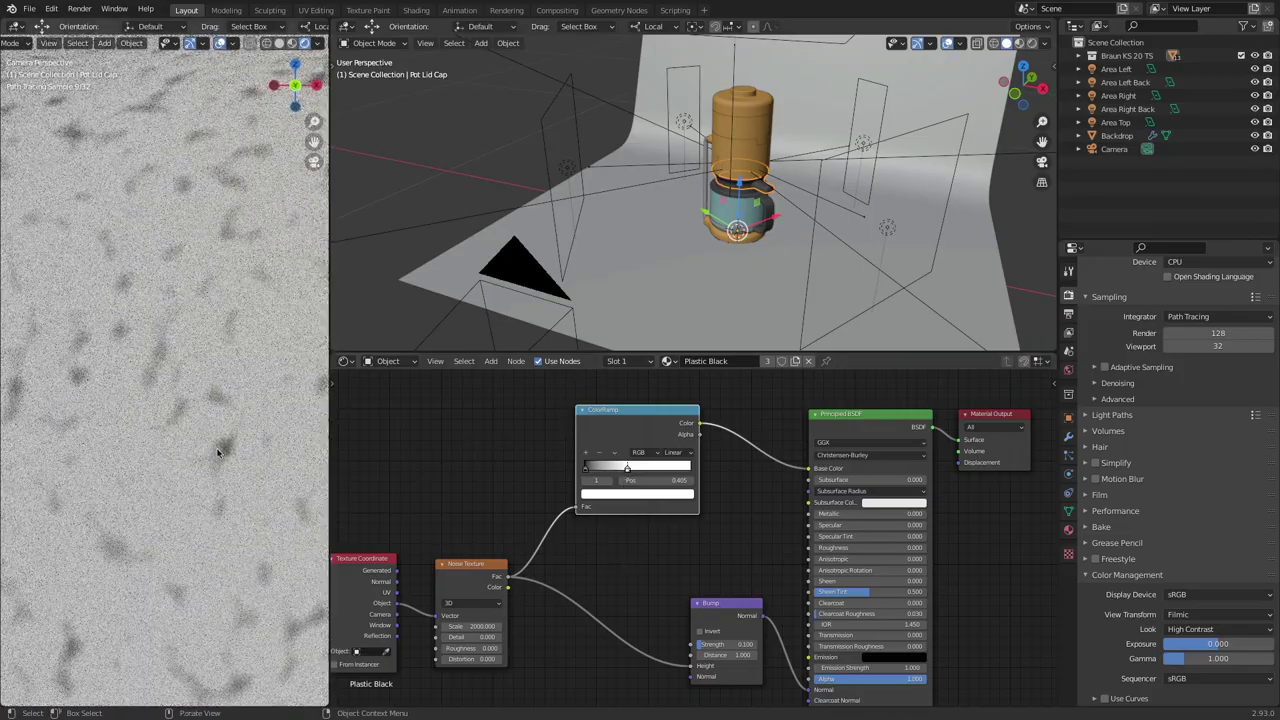
{"action": "left_click", "coordinate": [594, 472]}
{"action": "left_click_drag", "start_coordinate": [594, 472], "coordinate": [612, 474]}
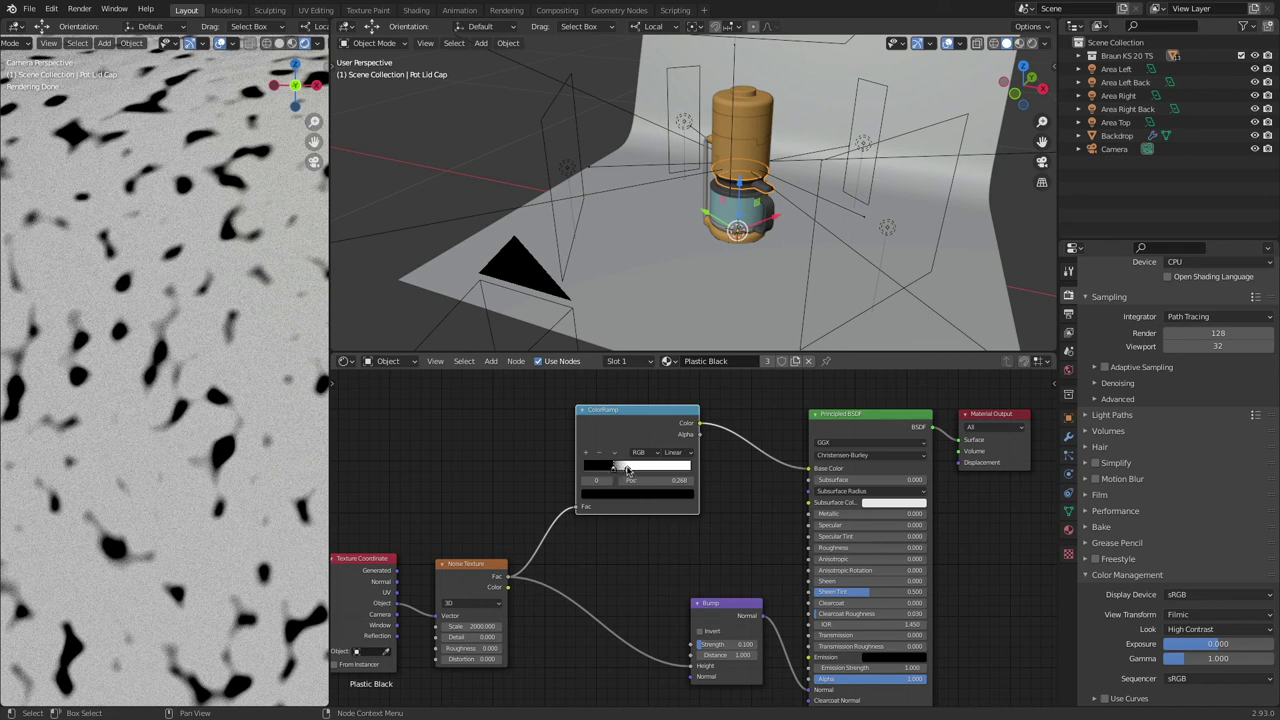
{"action": "left_click_drag", "start_coordinate": [627, 470], "coordinate": [642, 470]}
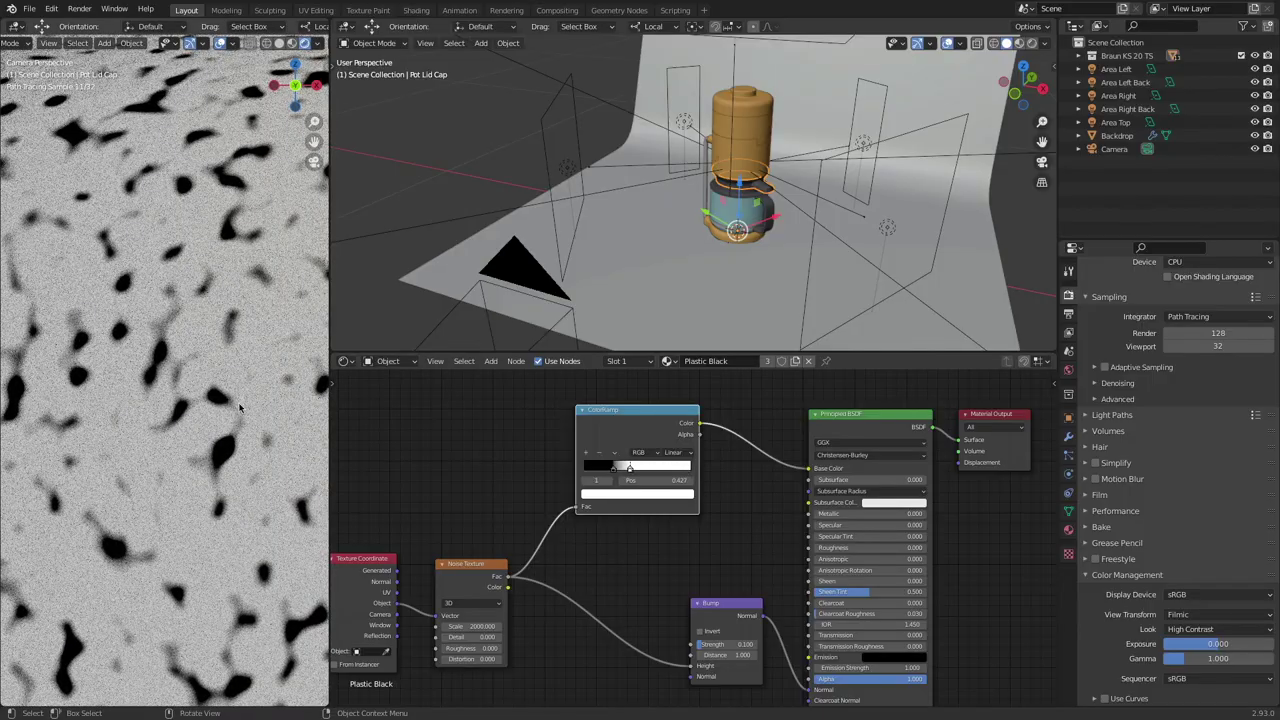
Step: Unplug the ColorRamp from Base Color and raise Specular to 1.000
{"action": "scroll", "coordinate": [165, 370], "scroll_direction": "down", "scroll_amount": 4}
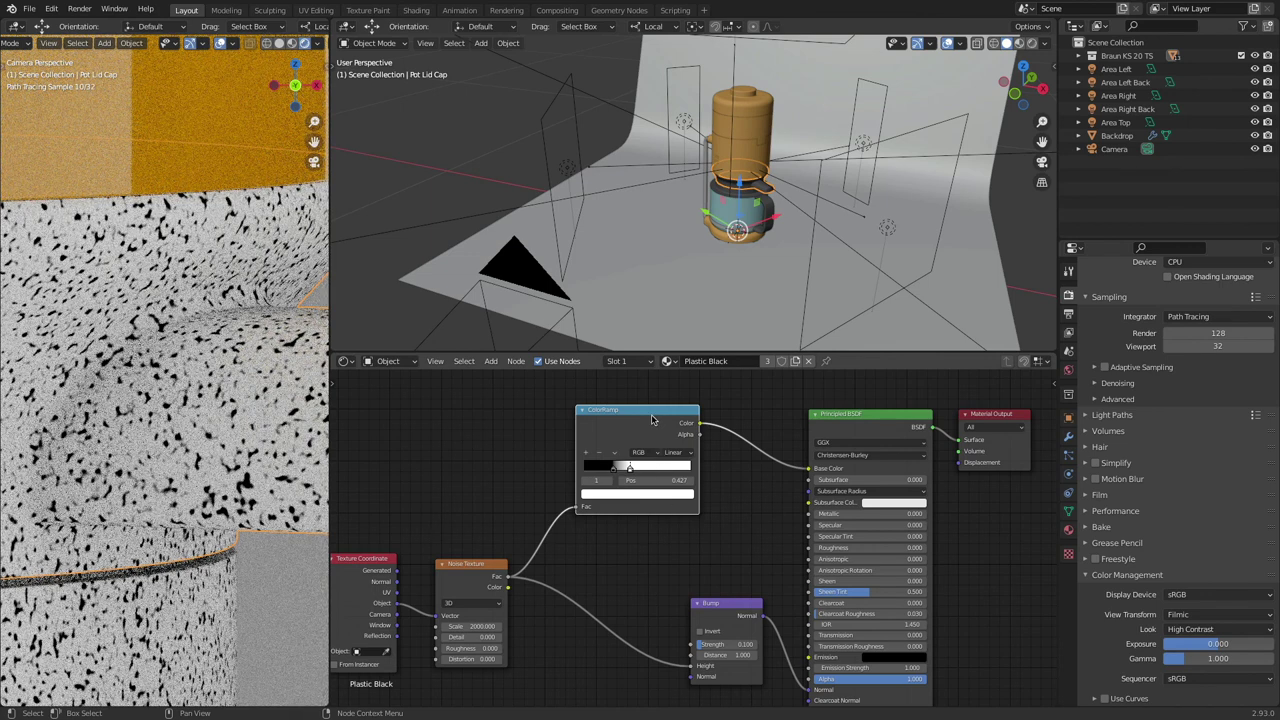
{"action": "left_click_drag", "start_coordinate": [655, 422], "coordinate": [696, 665]}
{"action": "mouse_move", "coordinate": [808, 468]}
{"action": "left_mouse_down"}
{"action": "mouse_move", "coordinate": [786, 466]}
{"action": "mouse_move", "coordinate": [790, 480]}
{"action": "left_mouse_up"}
{"action": "left_click_drag", "start_coordinate": [838, 527], "coordinate": [905, 527]}
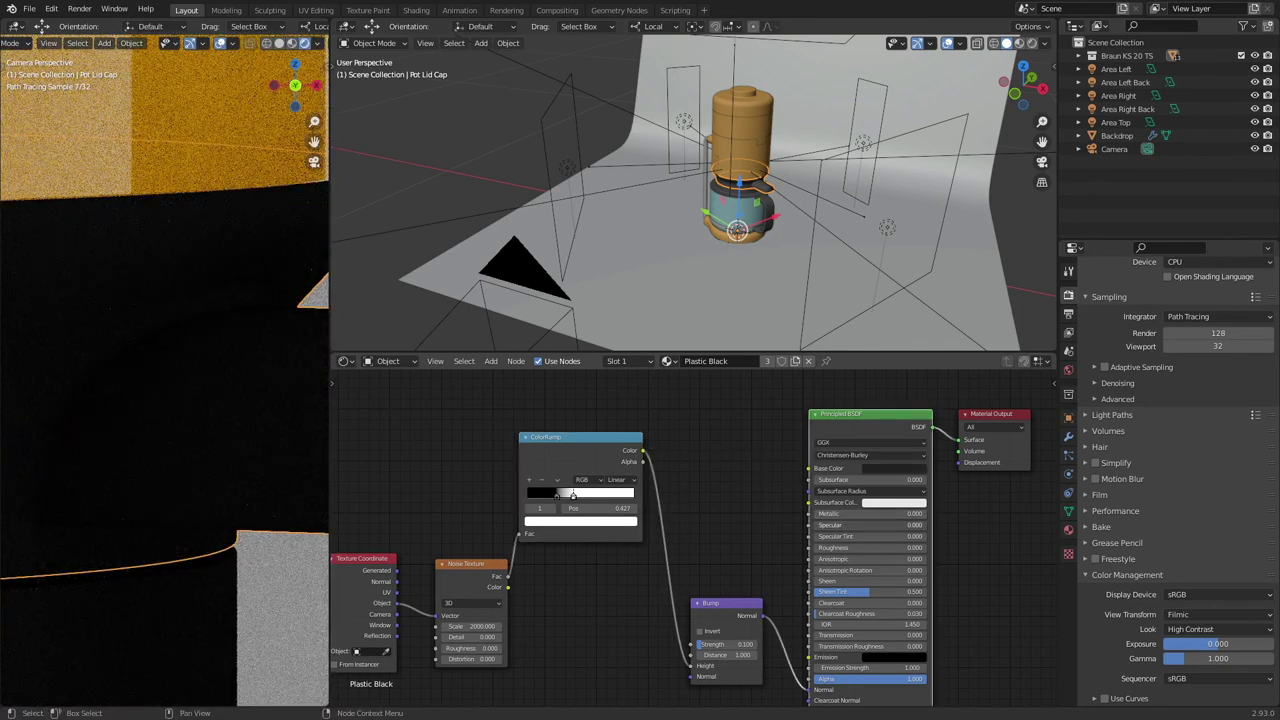
Step: Inspect the render and move the ColorRamp node lower
{"action": "scroll", "coordinate": [222, 398], "scroll_direction": "up", "scroll_amount": 3}
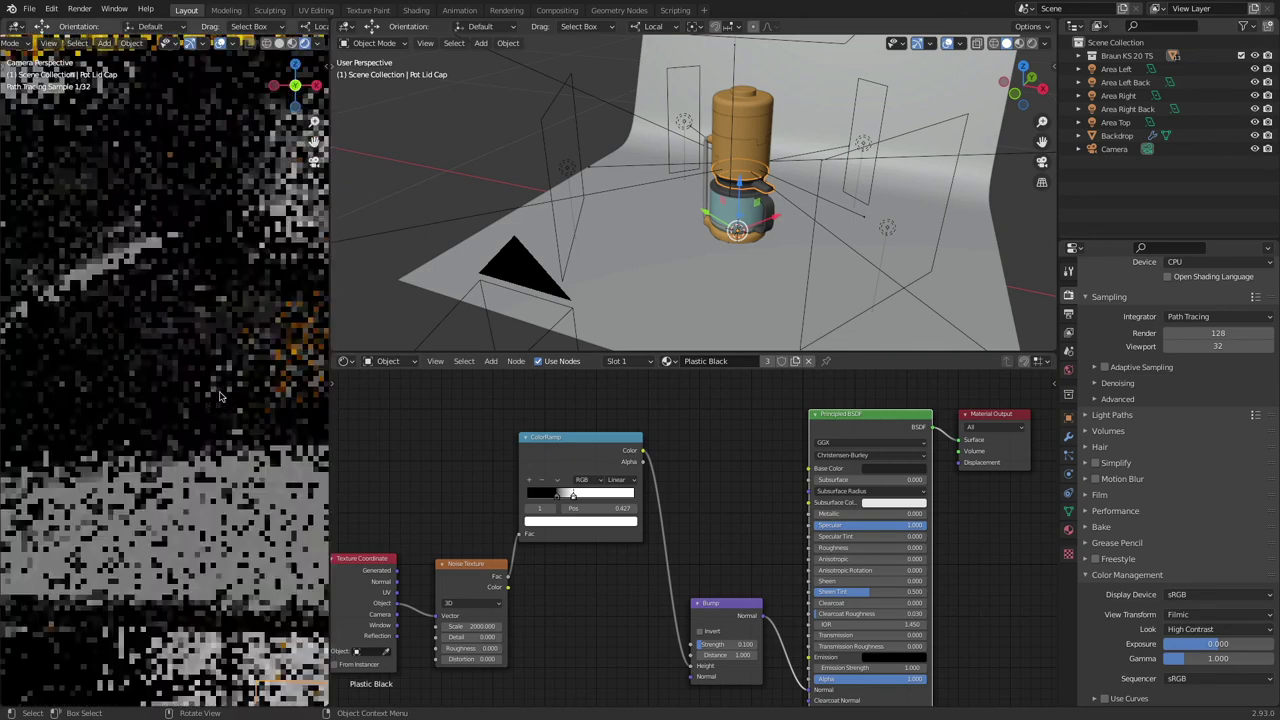
{"action": "scroll", "coordinate": [195, 488], "scroll_direction": "down", "scroll_amount": 2}
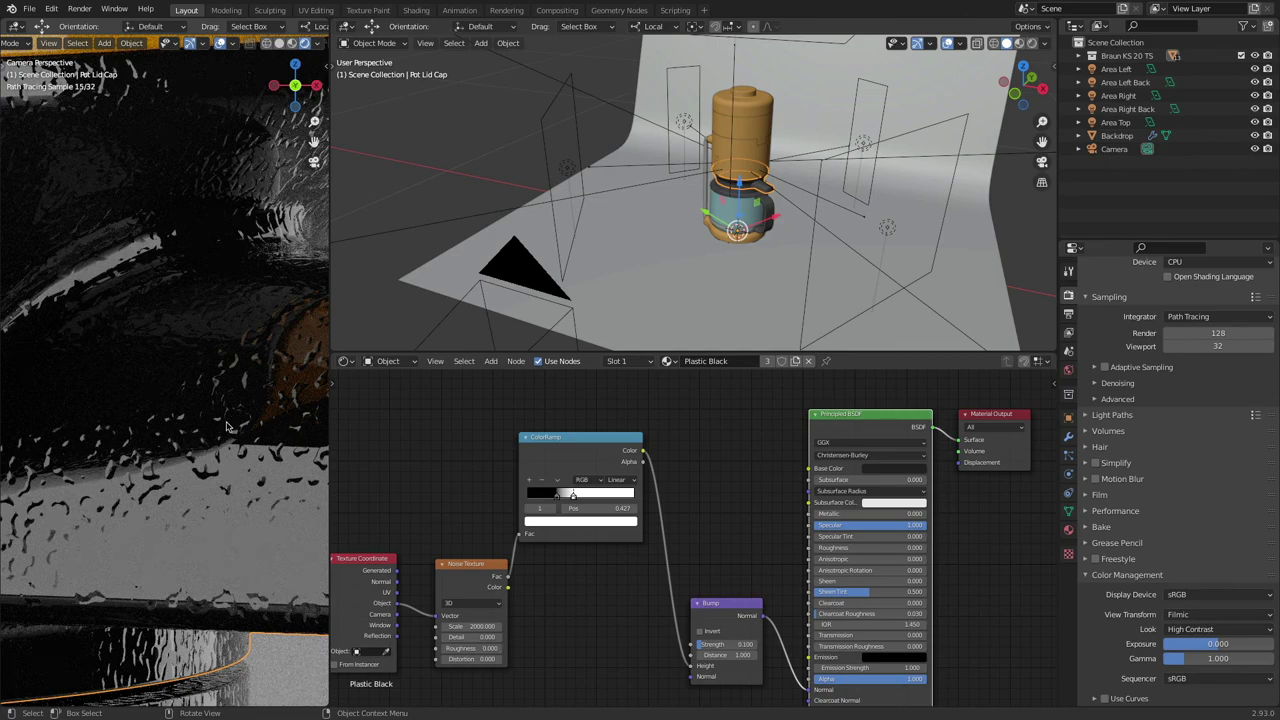
{"action": "scroll", "coordinate": [211, 369], "scroll_direction": "up", "scroll_amount": 3}
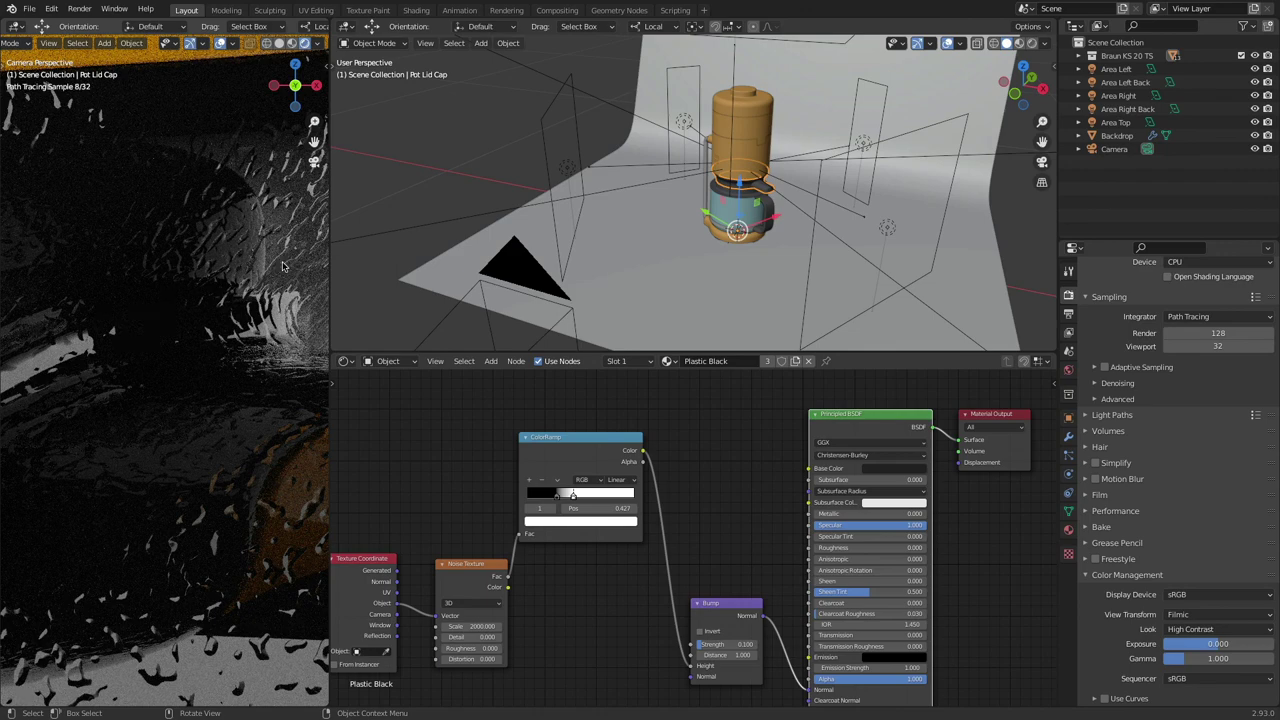
{"action": "scroll", "coordinate": [289, 190], "scroll_direction": "down", "scroll_amount": 3}
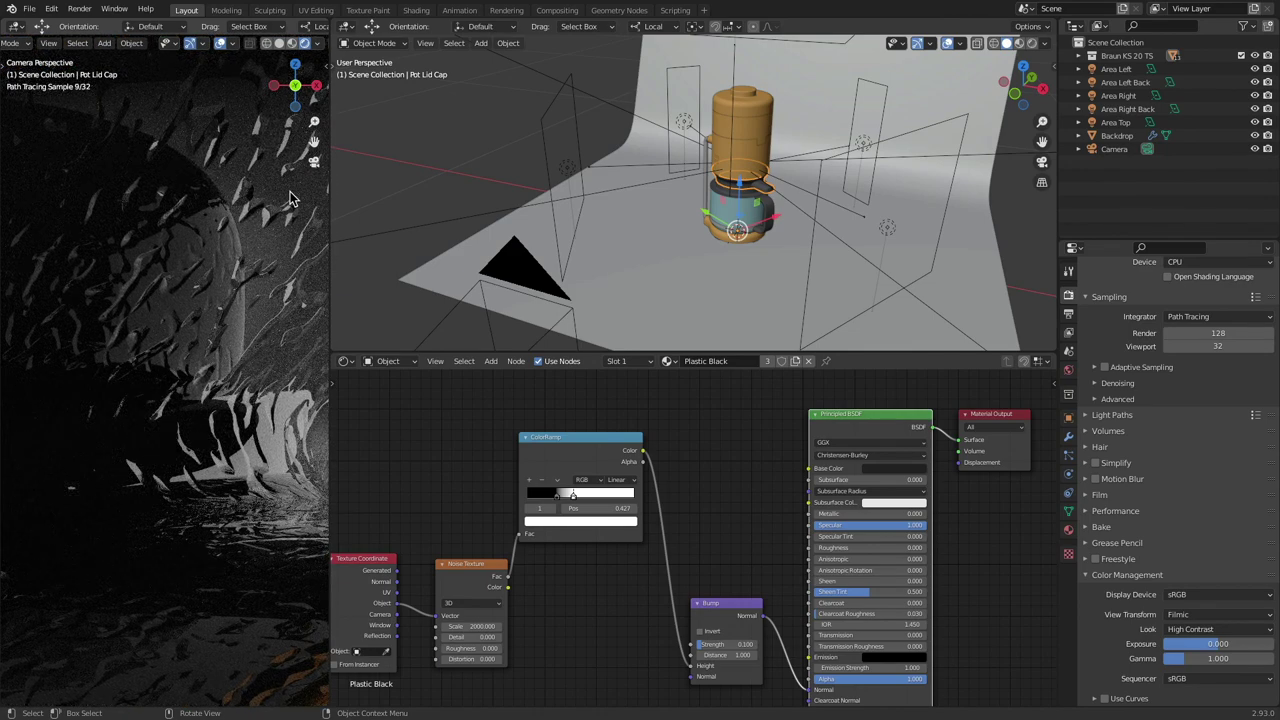
{"action": "scroll", "coordinate": [200, 245], "scroll_direction": "up", "scroll_amount": 3}
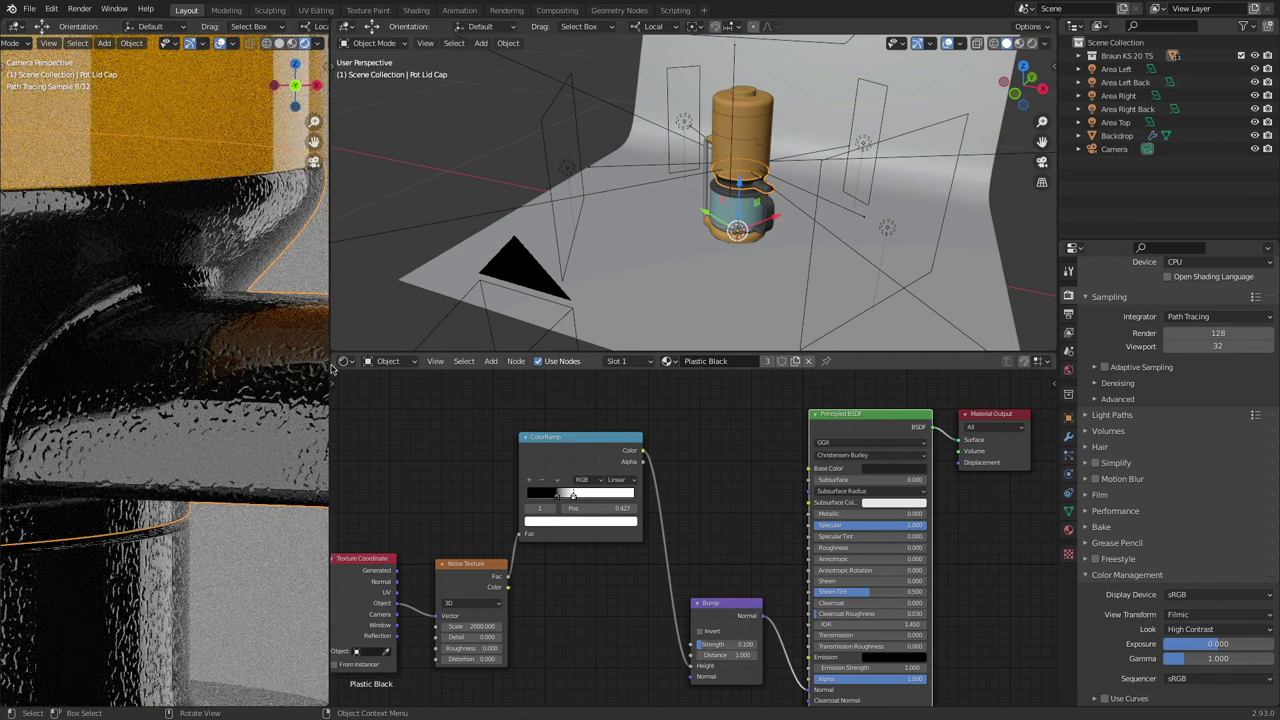
{"action": "left_click_drag", "start_coordinate": [561, 442], "coordinate": [570, 484]}
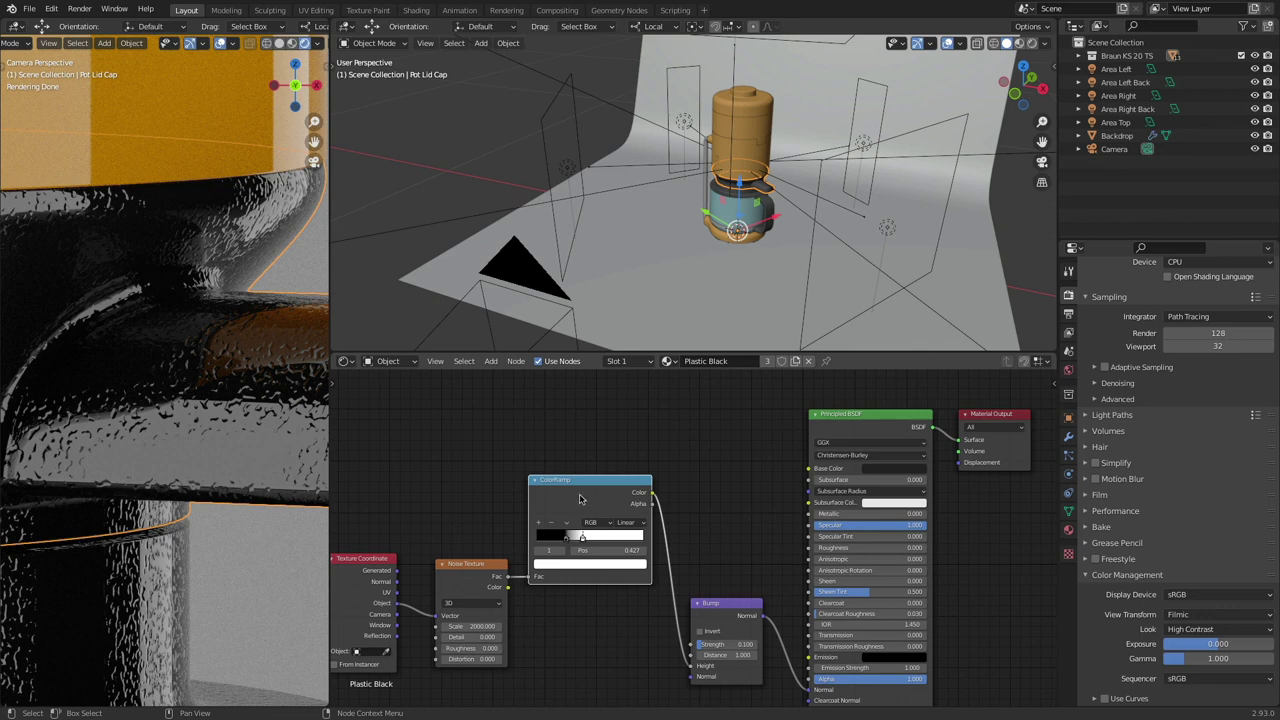
Step: Insert an Invert node on the ColorRamp-to-Bump link
{"action": "left_click", "coordinate": [491, 361]}
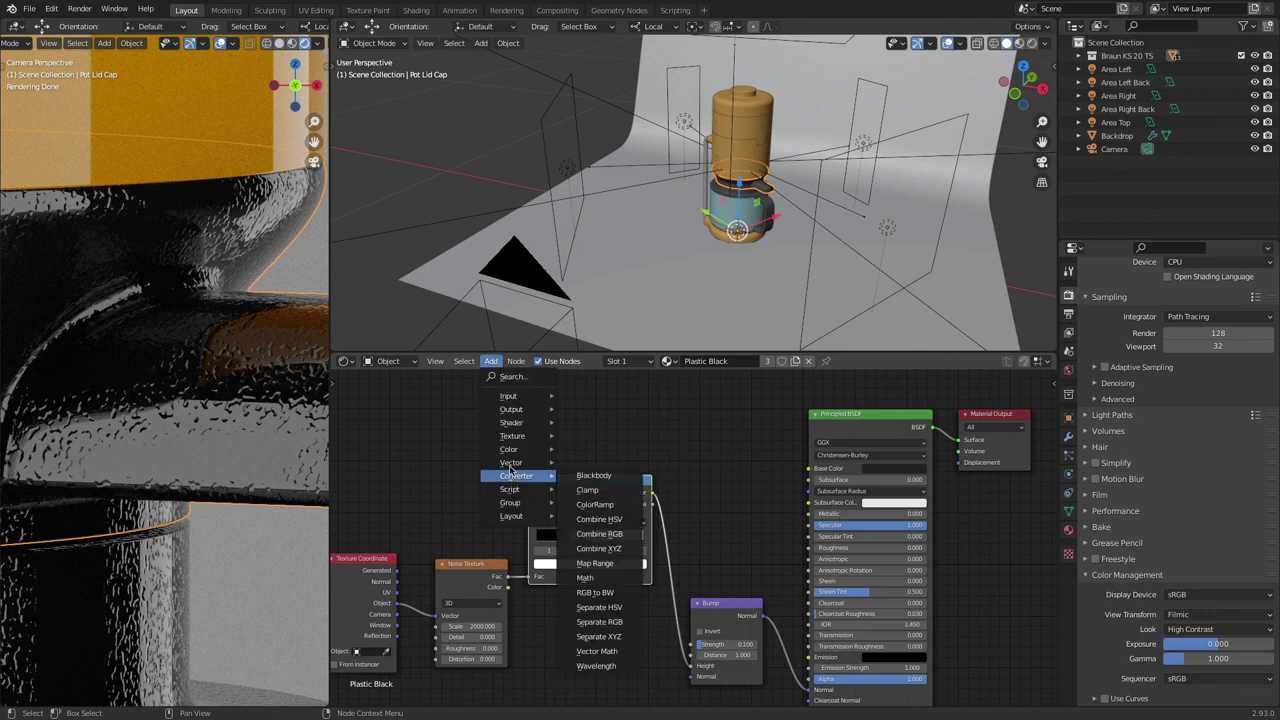
{"action": "mouse_move", "coordinate": [511, 466]}
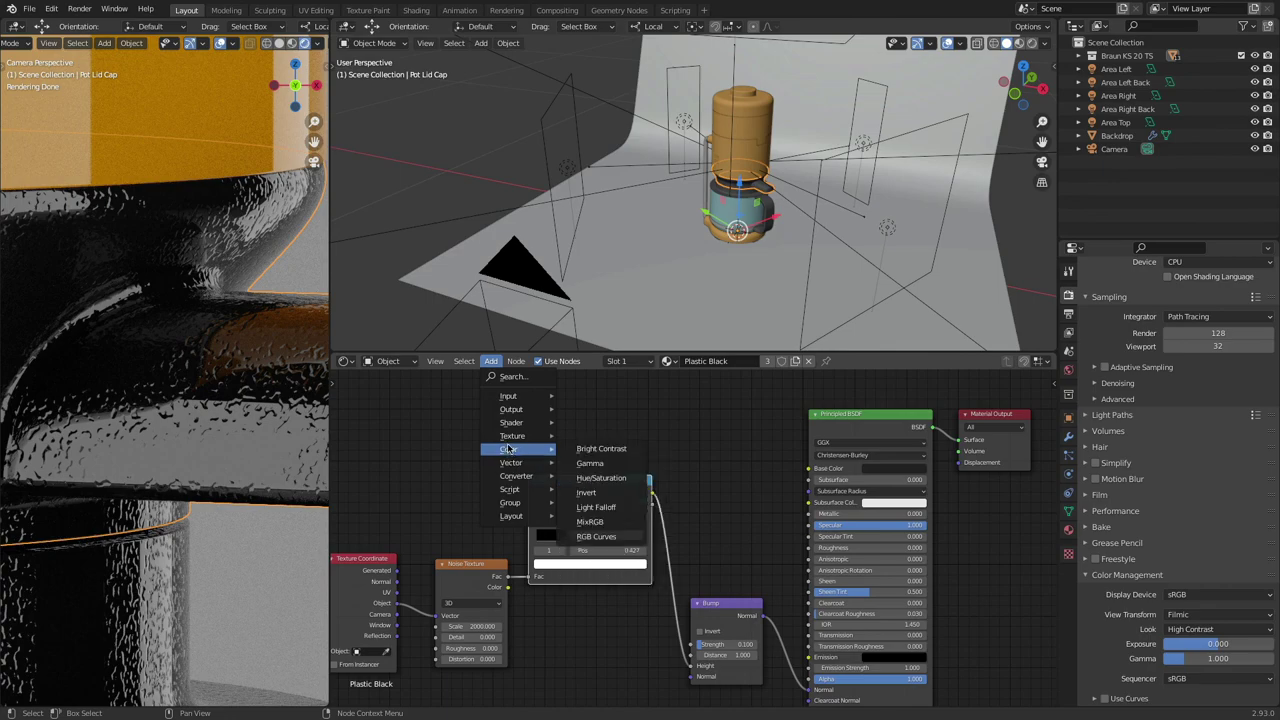
{"action": "left_click", "coordinate": [607, 496]}
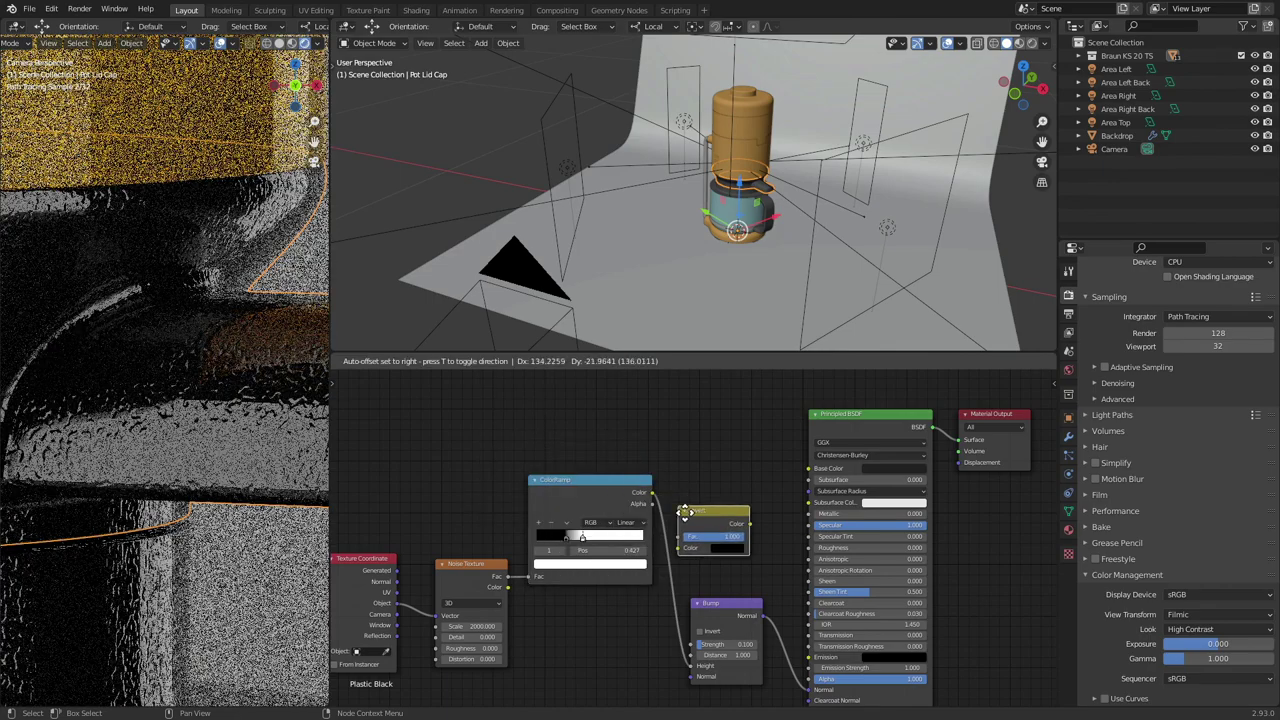
{"action": "left_click", "coordinate": [660, 533]}
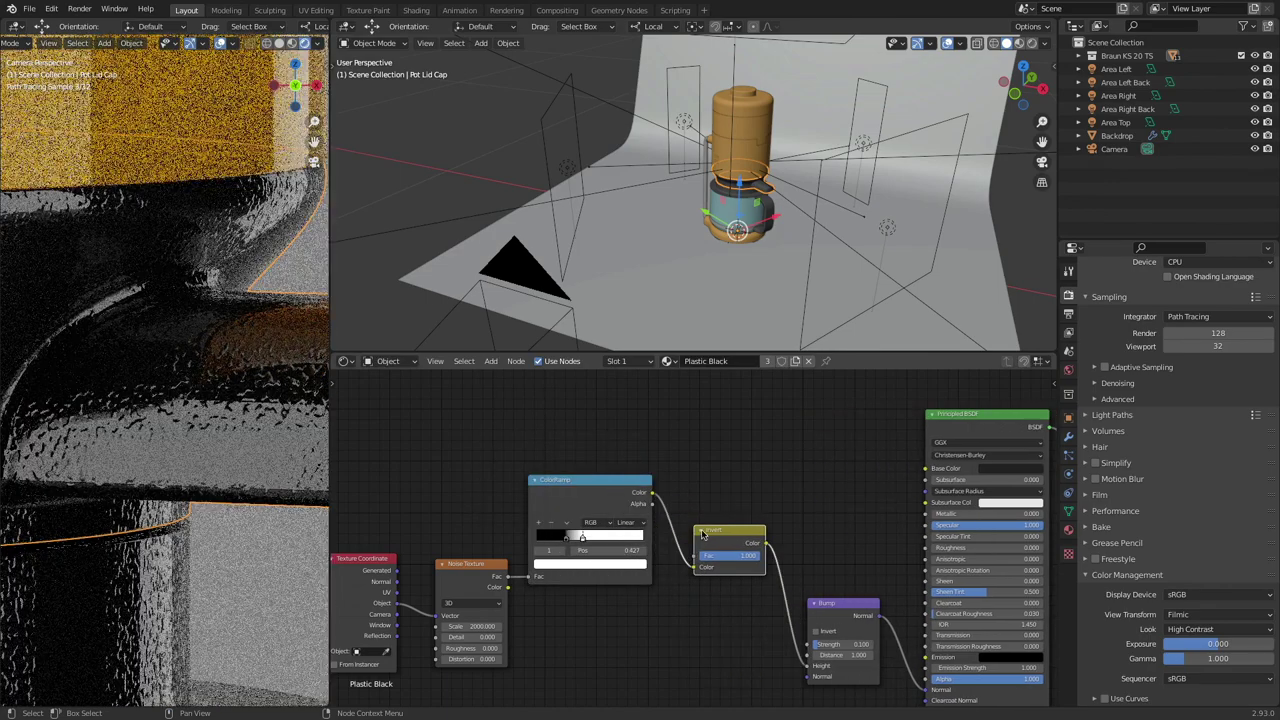
Step: Compare Invert Fac 0 against 1, leaving it at 1.000
{"action": "left_click_drag", "start_coordinate": [745, 560], "coordinate": [700, 560]}
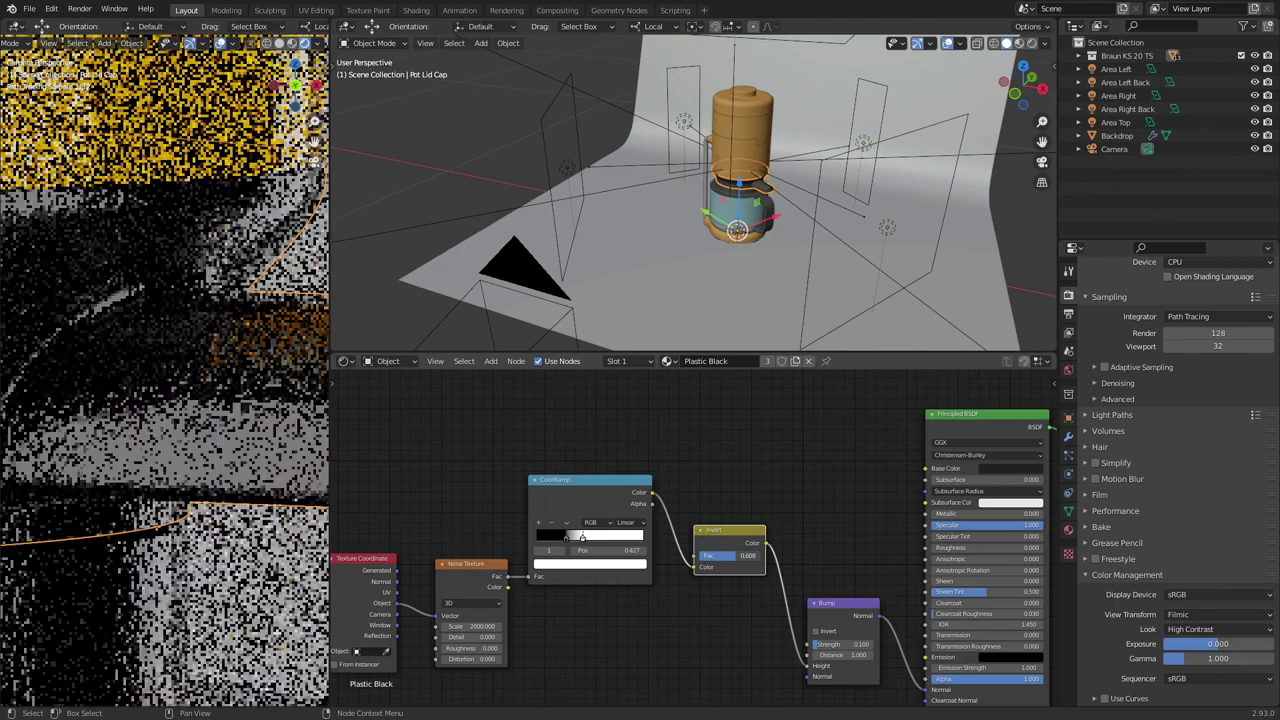
{"action": "key", "text": "ctrl+z"}
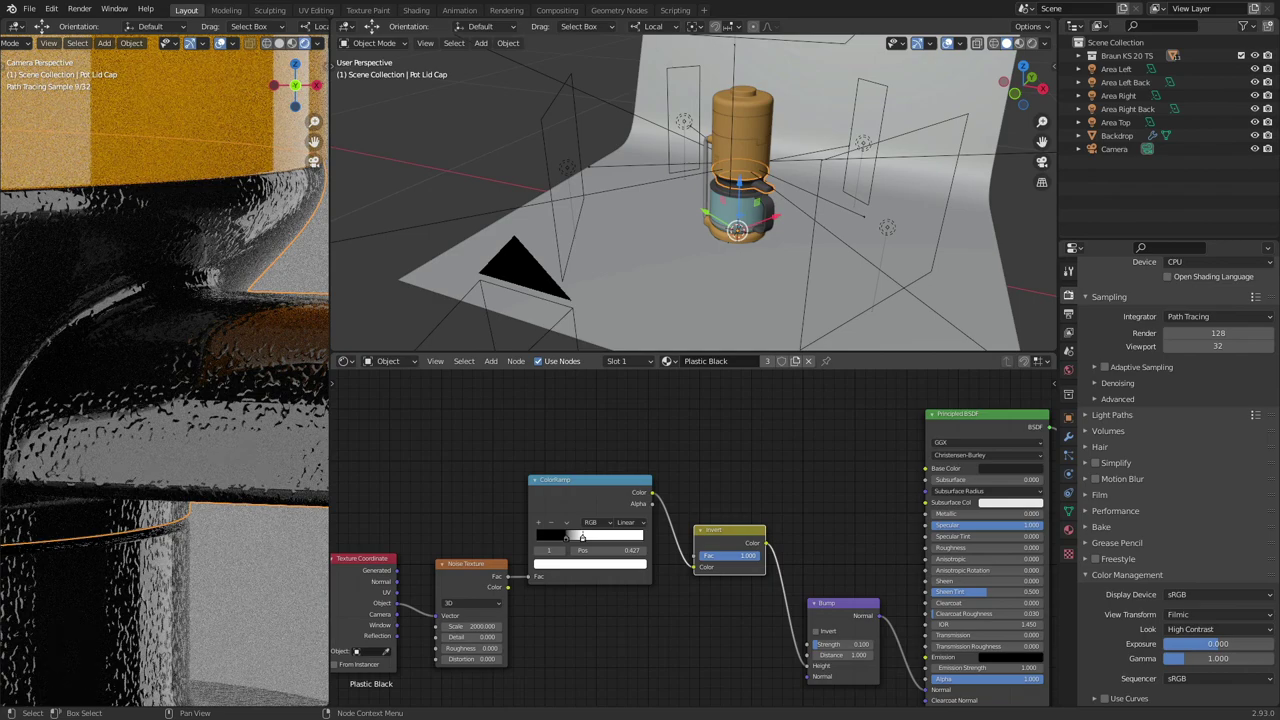
{"action": "key", "text": "ctrl+shift+z"}
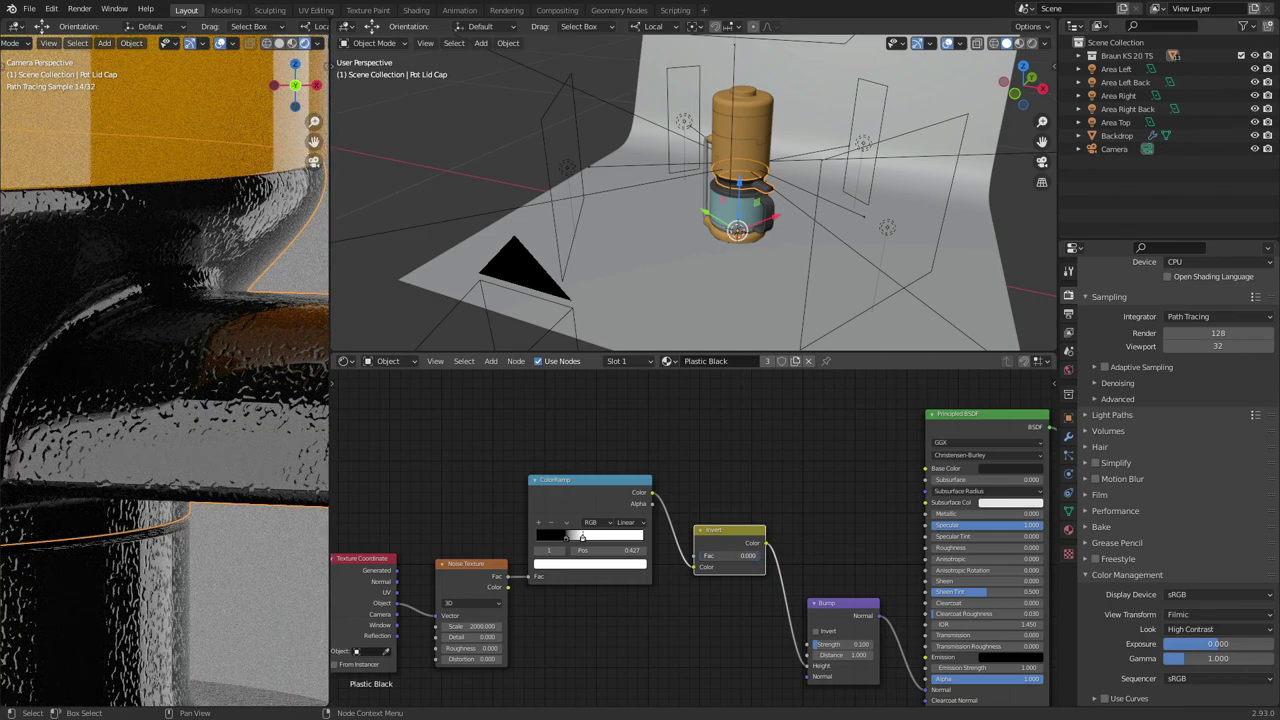
{"action": "key", "text": "ctrl+z"}
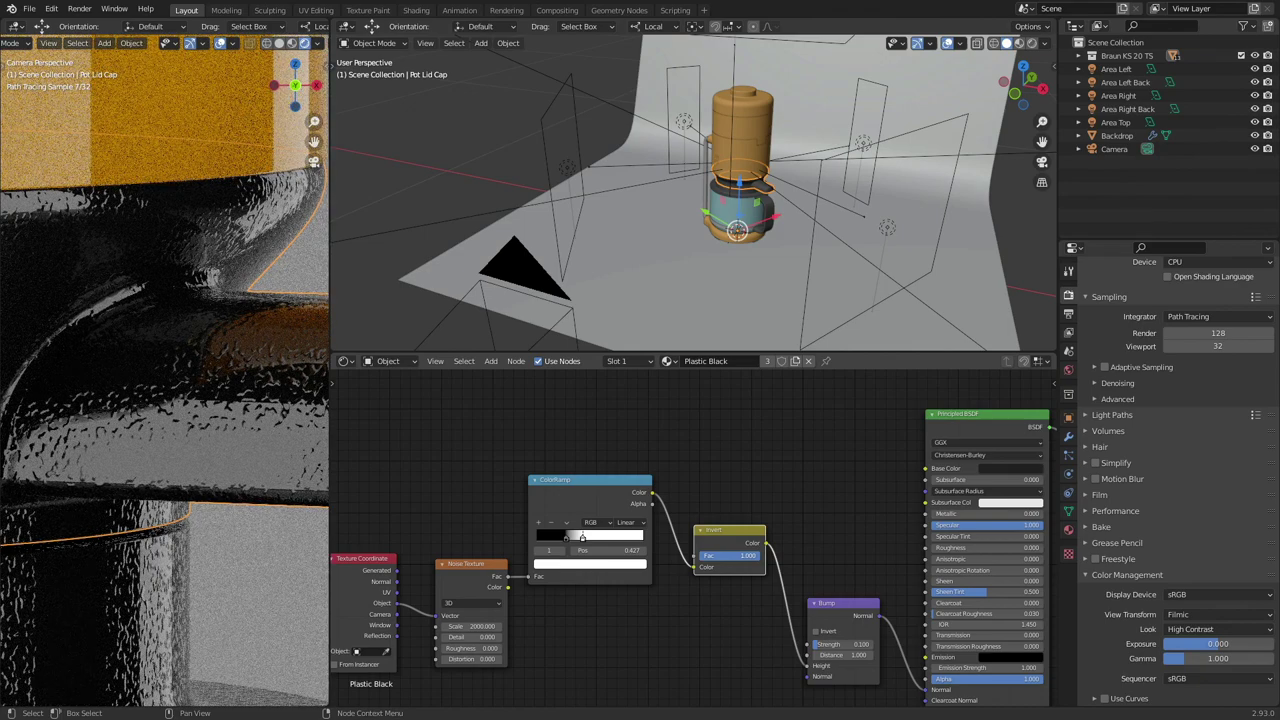
{"action": "scroll", "coordinate": [279, 236], "scroll_direction": "up", "scroll_amount": 3}
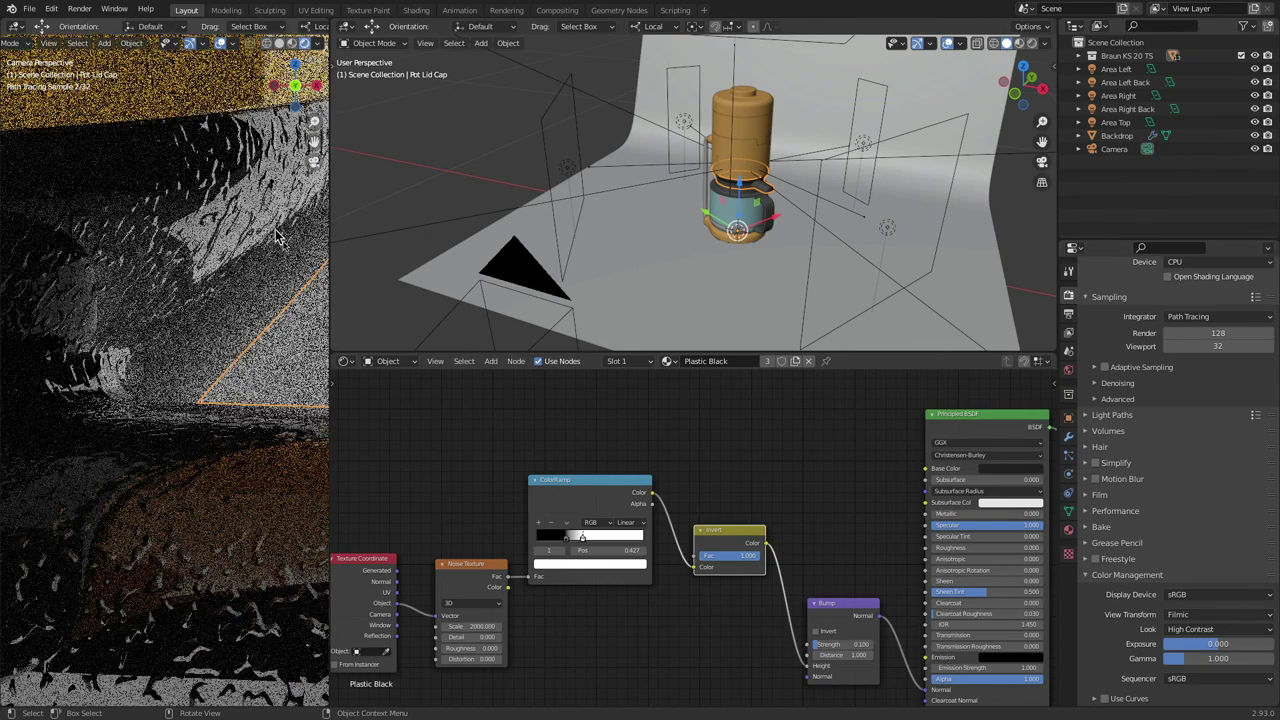
Step: Try a Bump Strength of 0.05, then set it to 0.5
{"action": "left_click", "coordinate": [848, 645]}
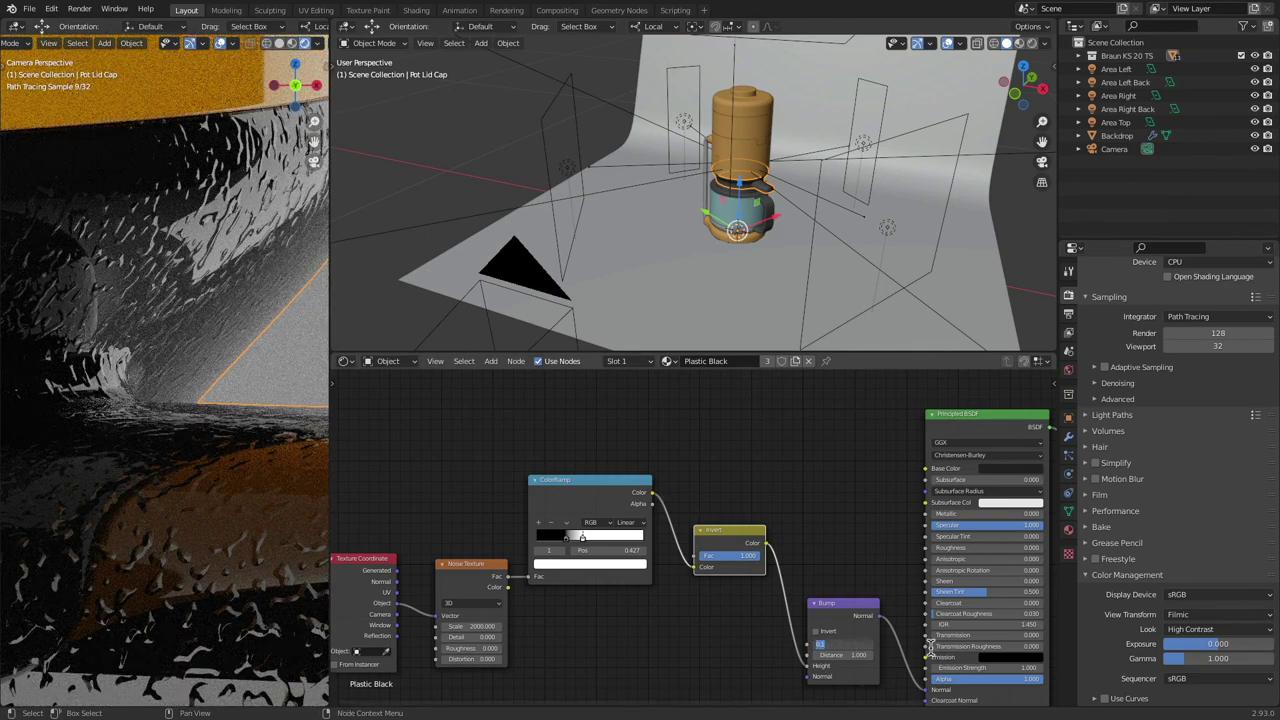
{"action": "type", "text": ".05"}
{"action": "key", "text": "Return"}
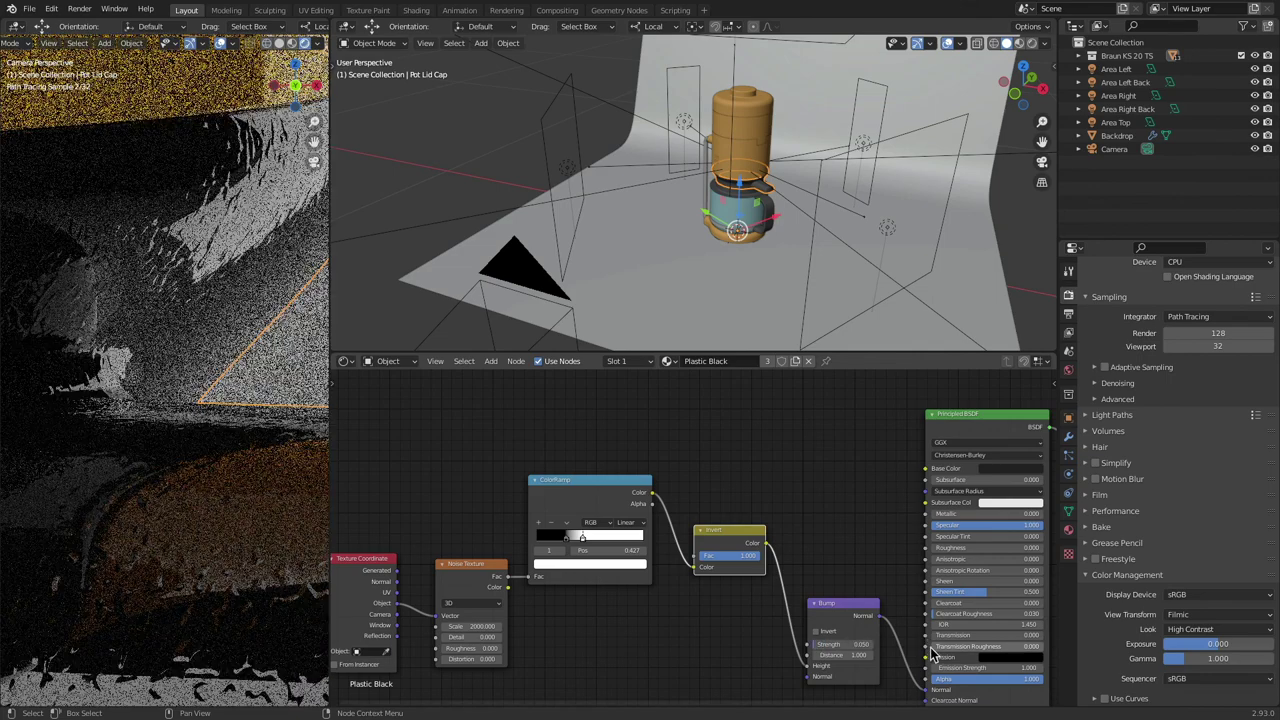
{"action": "left_click", "coordinate": [848, 645]}
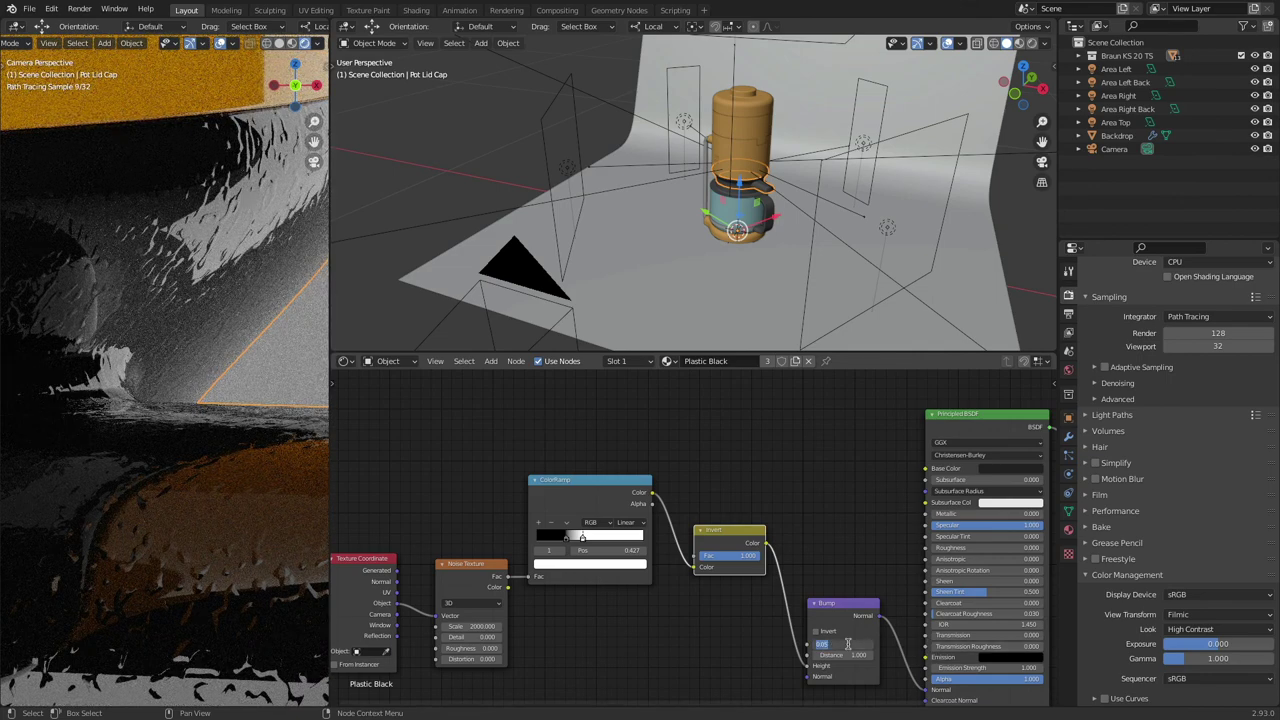
{"action": "type", "text": ".5"}
{"action": "key", "text": "Return"}
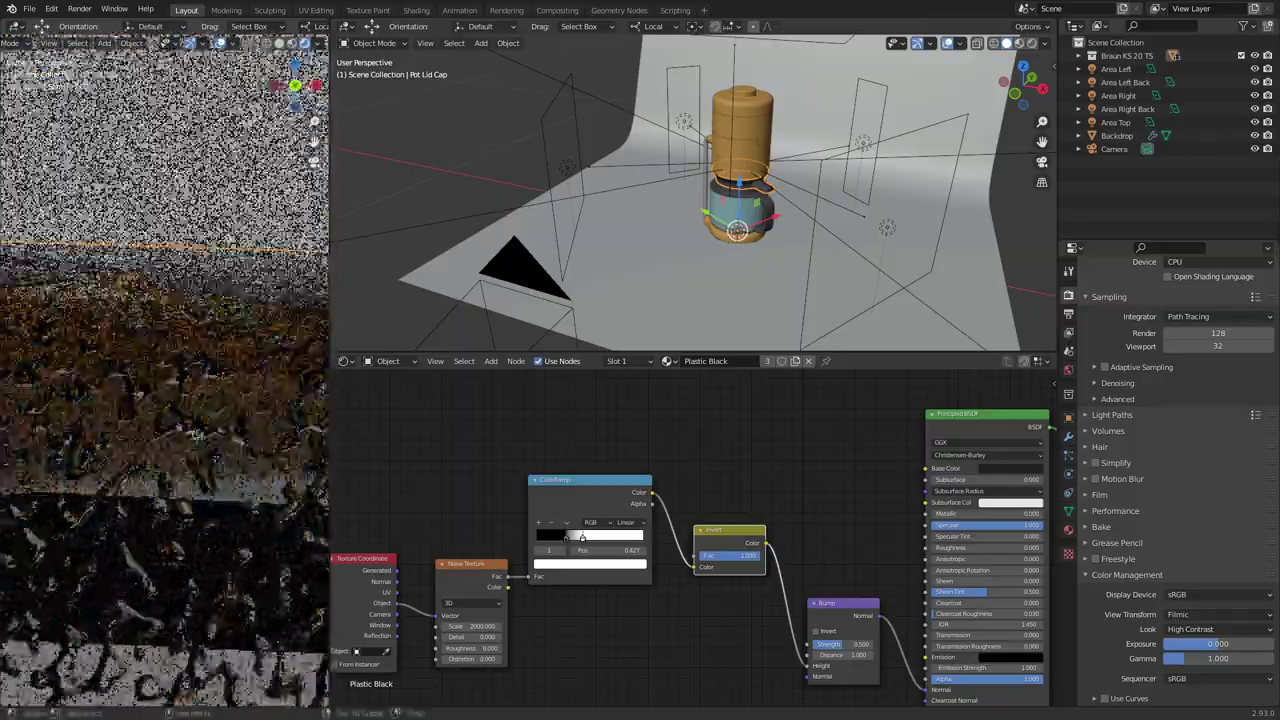
Step: Orbit the render and shift the ColorRamp stops, middle near 0.495, left to 0
{"action": "middle_click_drag", "start_coordinate": [222, 410], "coordinate": [112, 438]}
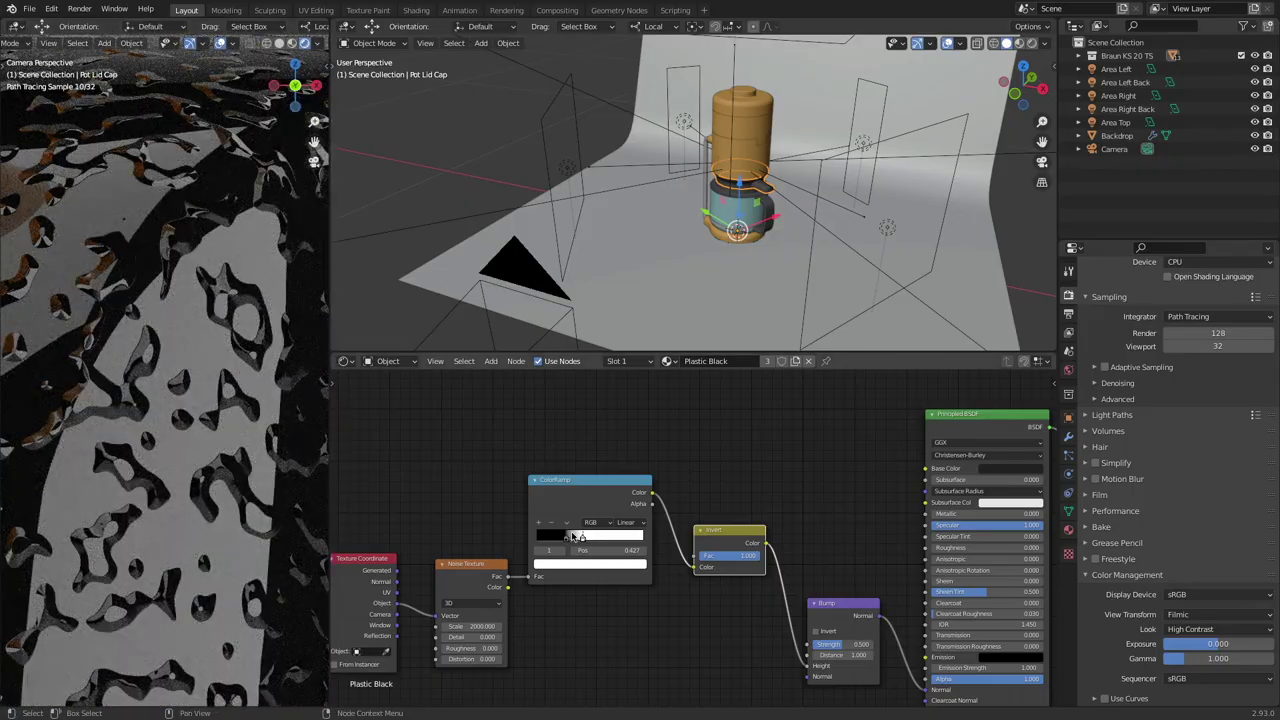
{"action": "mouse_move", "coordinate": [581, 538]}
{"action": "left_mouse_down"}
{"action": "mouse_move", "coordinate": [596, 538]}
{"action": "mouse_move", "coordinate": [542, 541]}
{"action": "mouse_move", "coordinate": [580, 545]}
{"action": "left_mouse_up"}
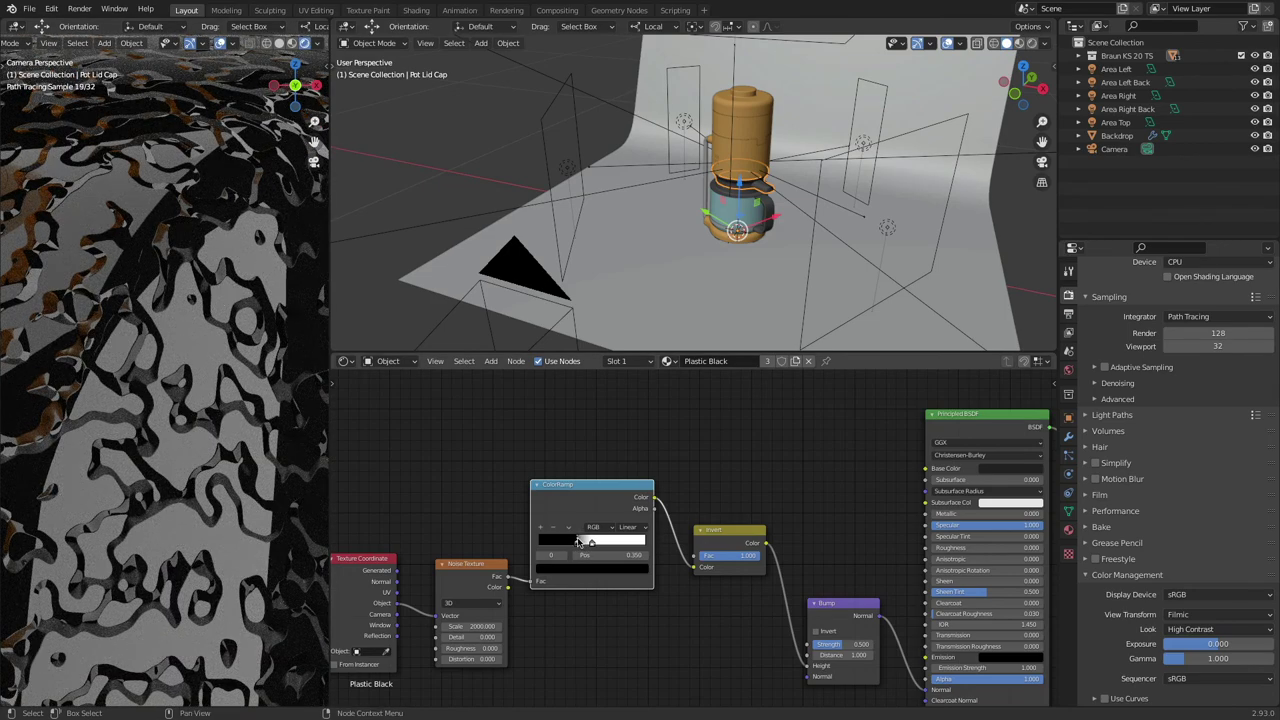
{"action": "mouse_move", "coordinate": [578, 542]}
{"action": "left_mouse_down"}
{"action": "mouse_move", "coordinate": [511, 532]}
{"action": "mouse_move", "coordinate": [588, 544]}
{"action": "left_mouse_up"}
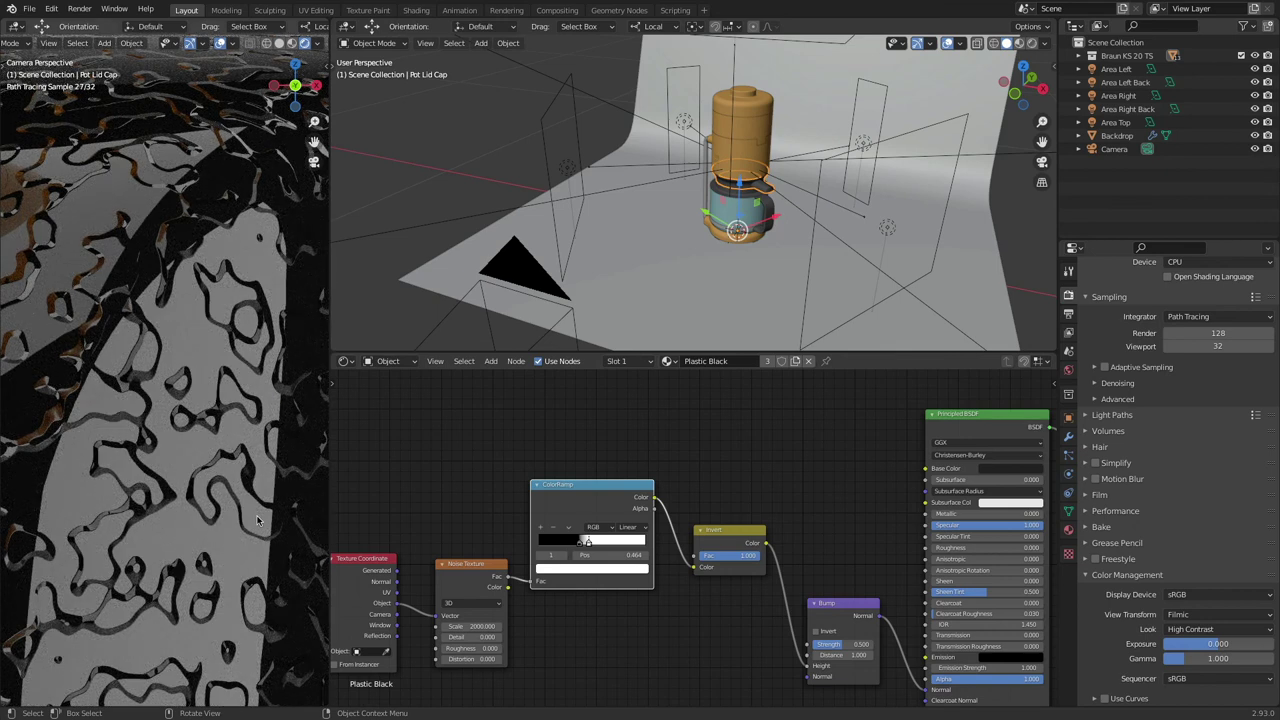
{"action": "scroll", "coordinate": [257, 520], "scroll_direction": "down", "scroll_amount": 5}
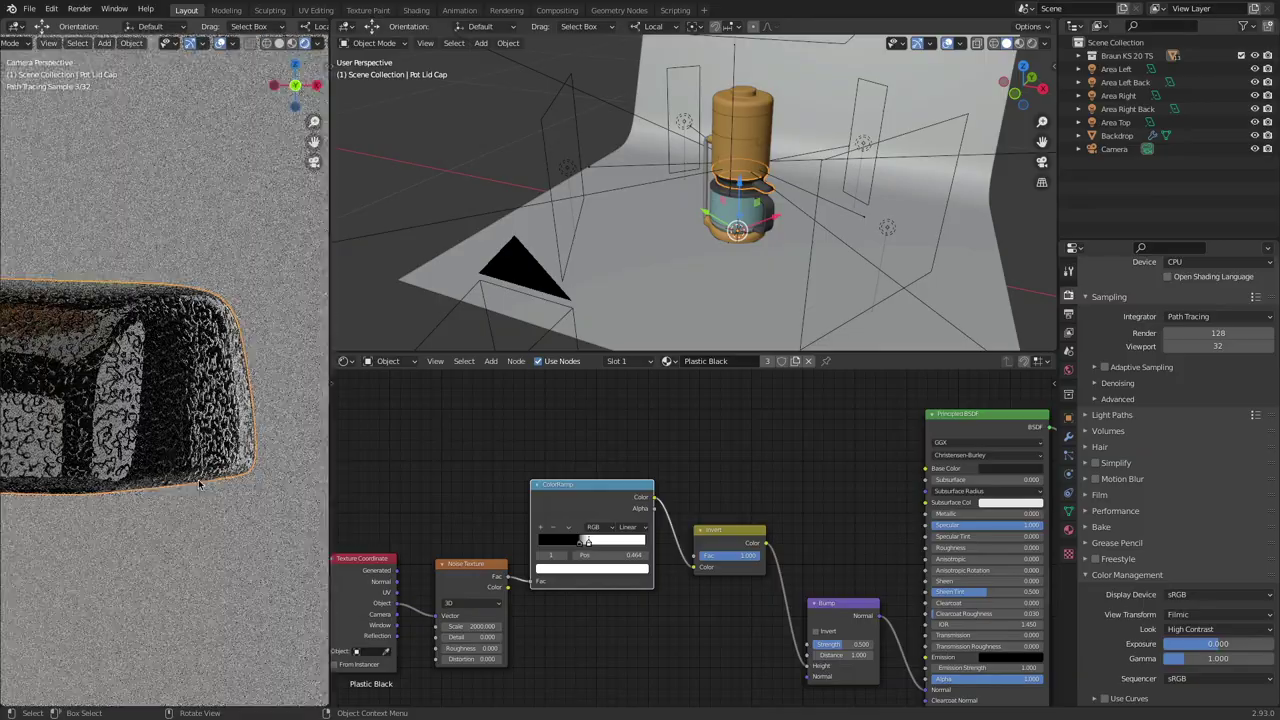
{"action": "scroll", "coordinate": [198, 484], "scroll_direction": "up", "scroll_amount": 5}
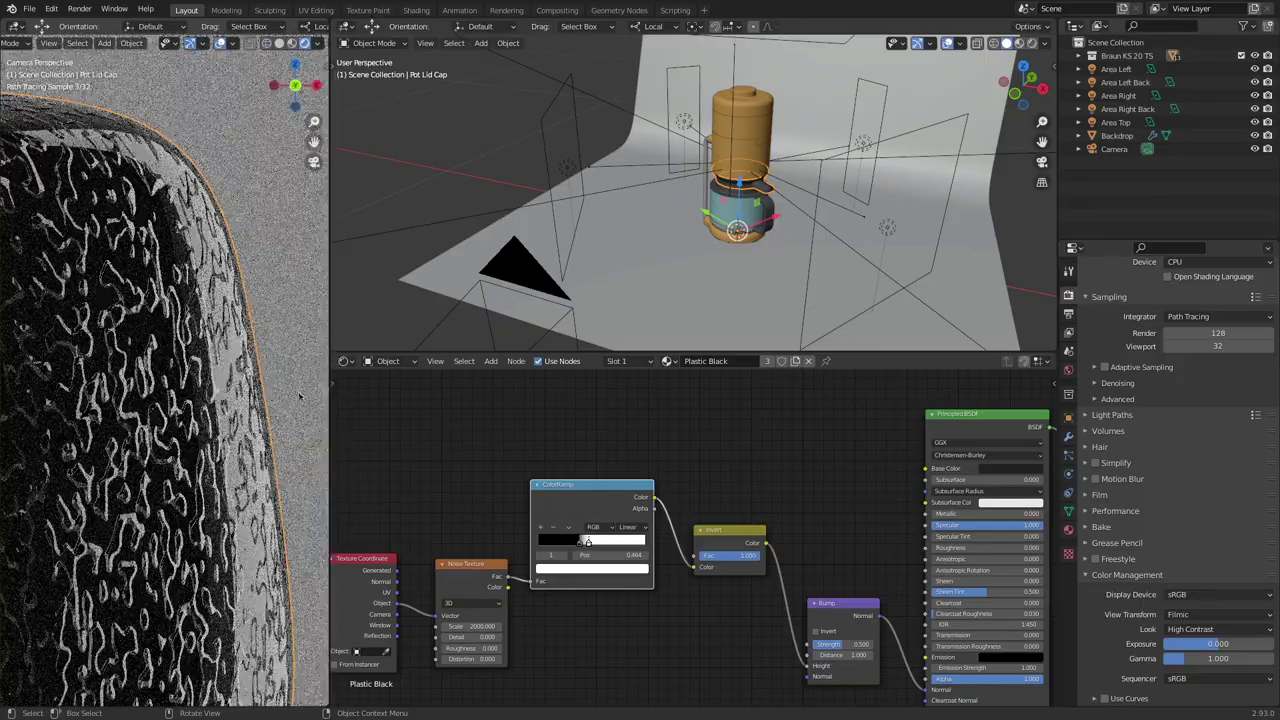
{"action": "mouse_move", "coordinate": [587, 542]}
{"action": "left_mouse_down"}
{"action": "mouse_move", "coordinate": [506, 543]}
{"action": "mouse_move", "coordinate": [606, 543]}
{"action": "left_mouse_up"}
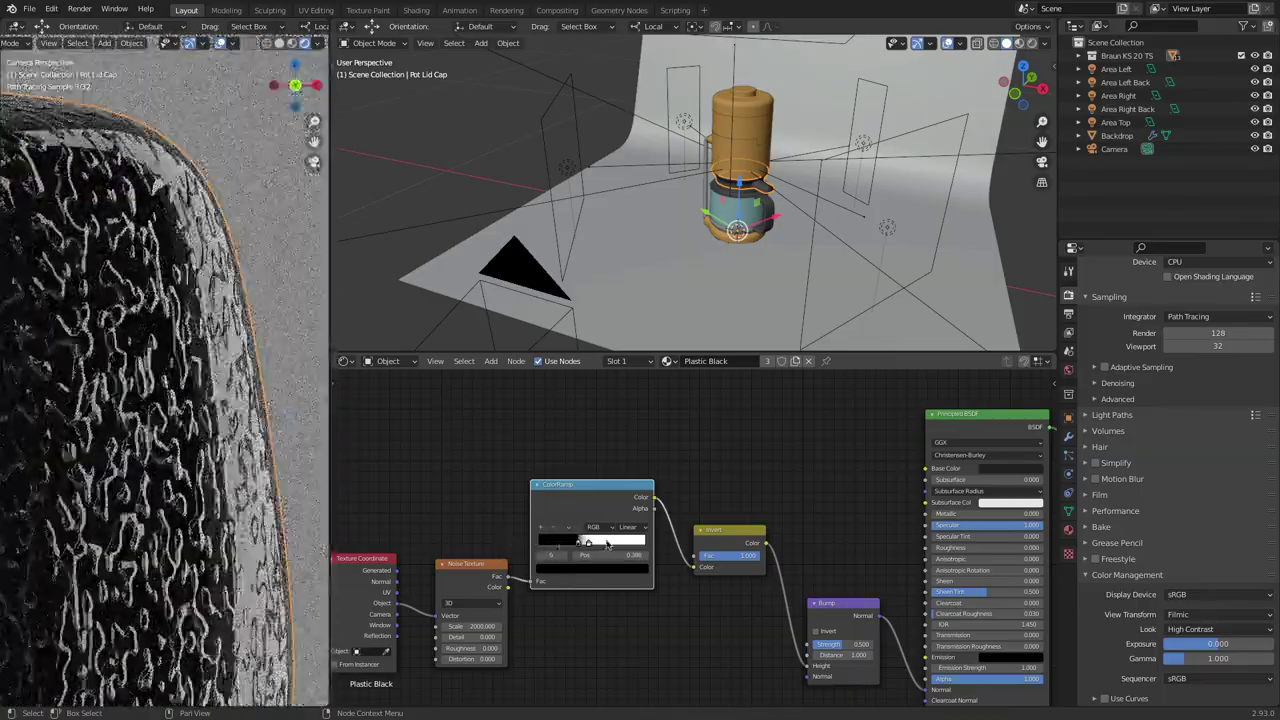
Step: Fine-tune the black and white ColorRamp stops close together, white near 0.491
{"action": "left_click", "coordinate": [585, 541]}
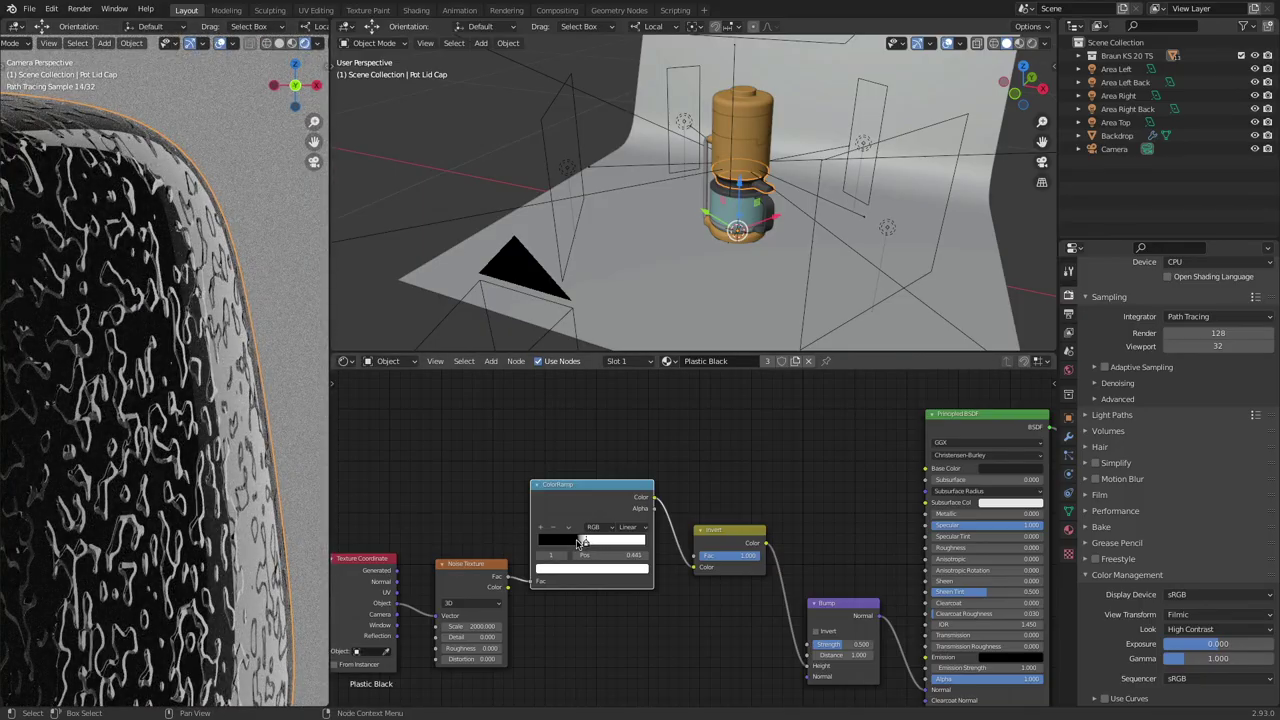
{"action": "left_click_drag", "start_coordinate": [578, 543], "coordinate": [577, 542]}
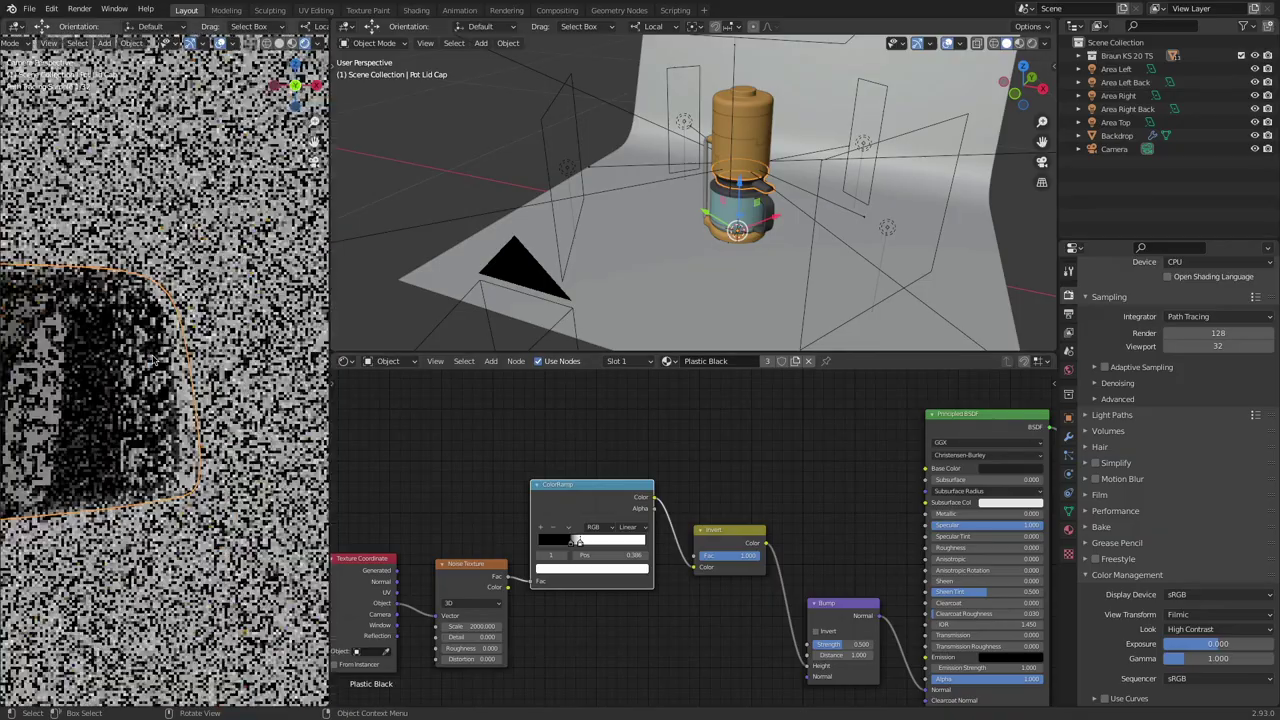
{"action": "middle_click_drag", "start_coordinate": [155, 355], "coordinate": [181, 322], "text": "shift"}
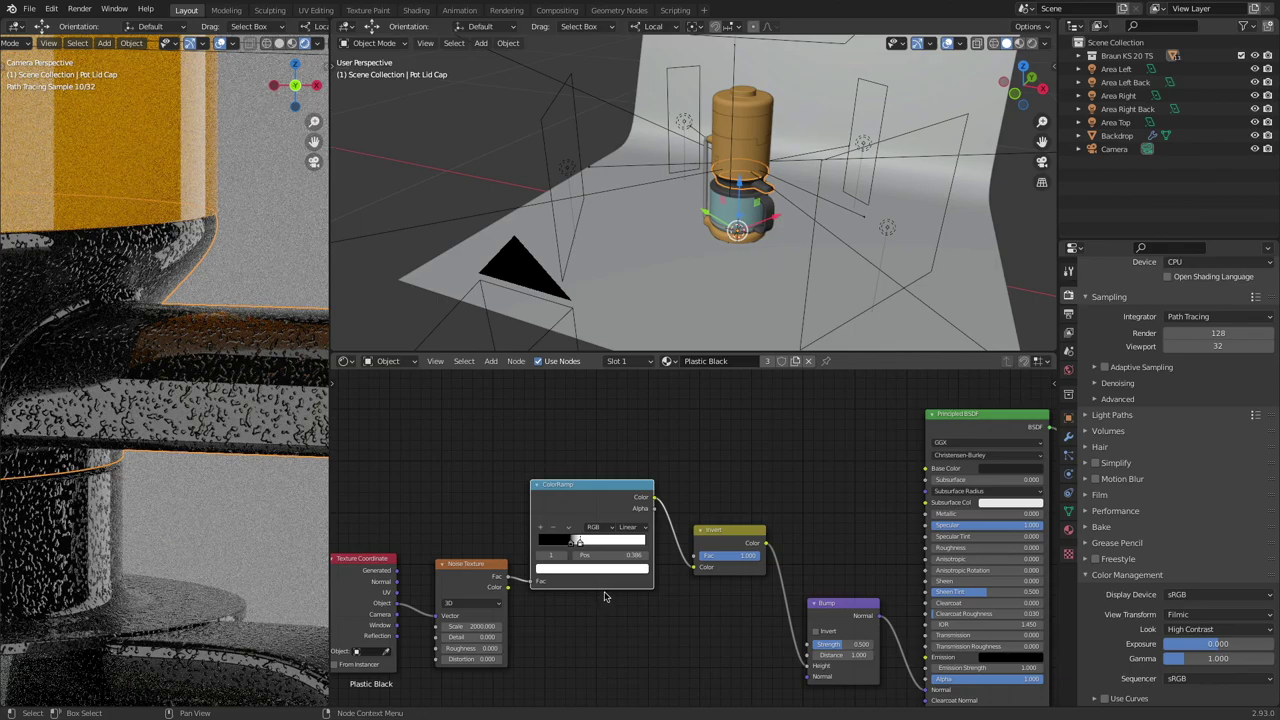
{"action": "left_click_drag", "start_coordinate": [578, 543], "coordinate": [588, 543]}
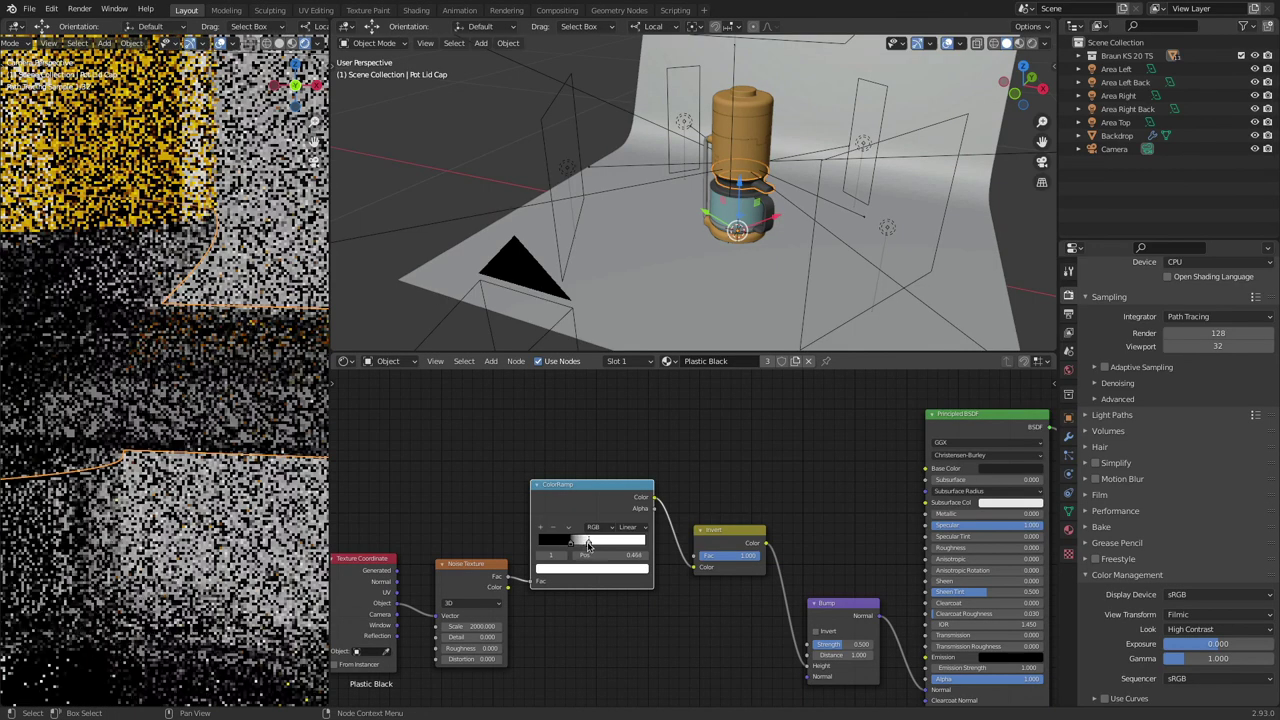
{"action": "left_click", "coordinate": [578, 541]}
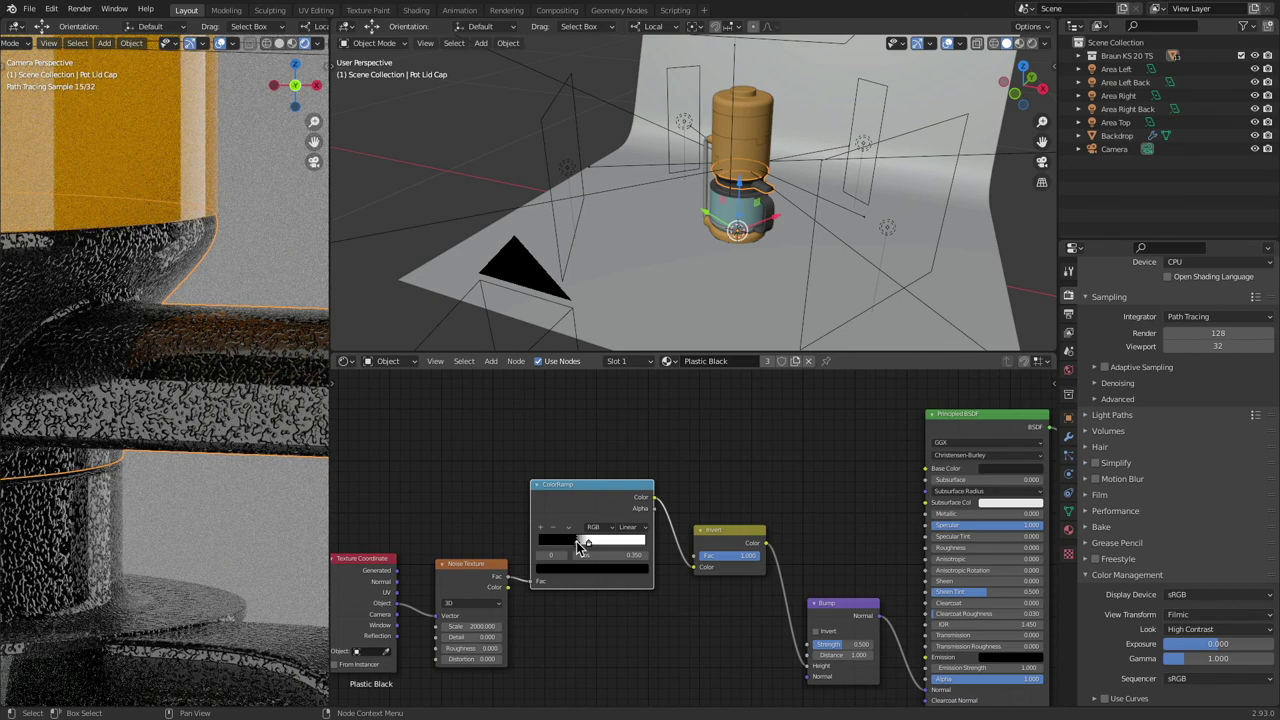
{"action": "left_click_drag", "start_coordinate": [588, 542], "coordinate": [595, 543]}
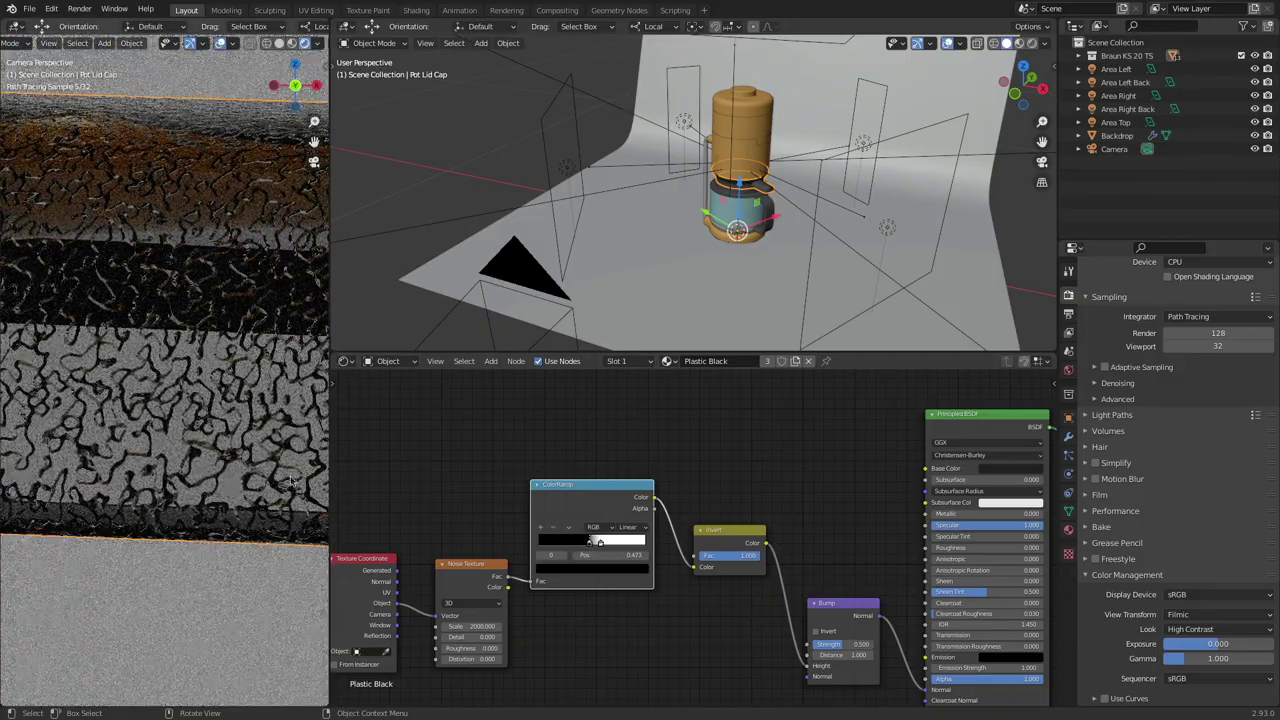
{"action": "left_click_drag", "start_coordinate": [611, 541], "coordinate": [591, 542]}
Step: Set the Noise Texture Scale to 4000, then to 8000
{"action": "double_click", "coordinate": [470, 626]}
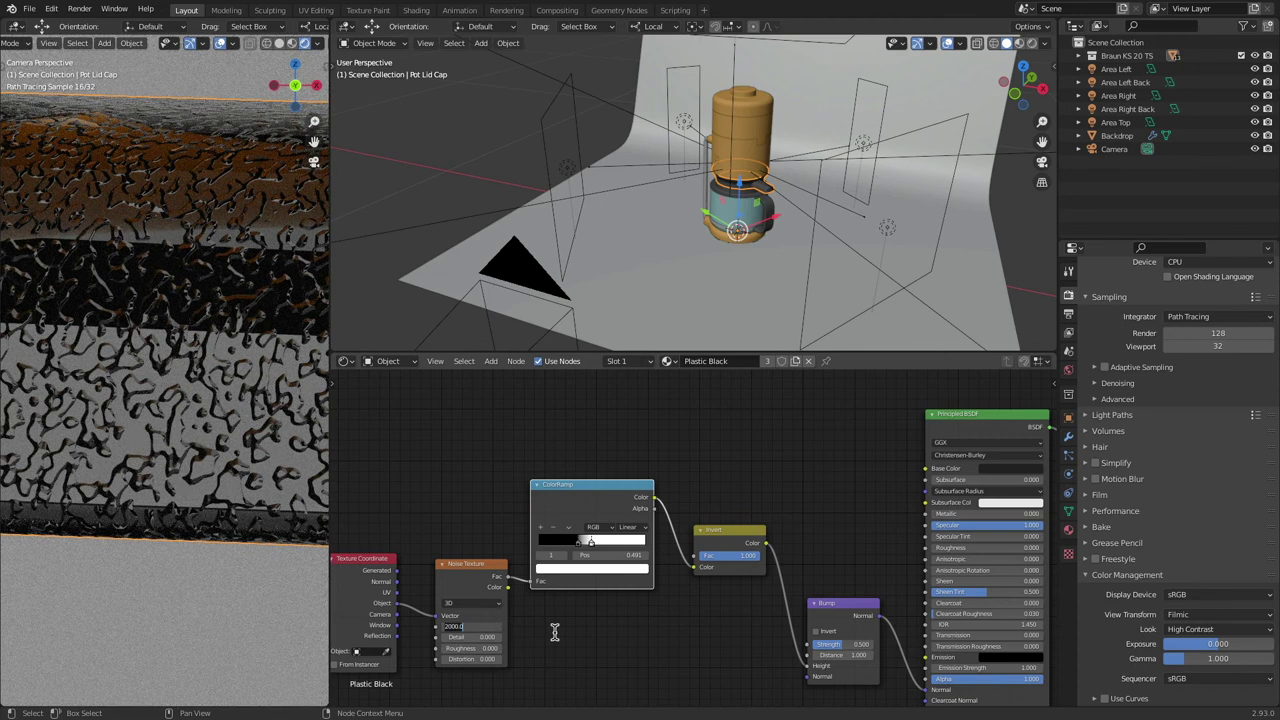
{"action": "type", "text": "4000"}
{"action": "key", "text": "Return"}
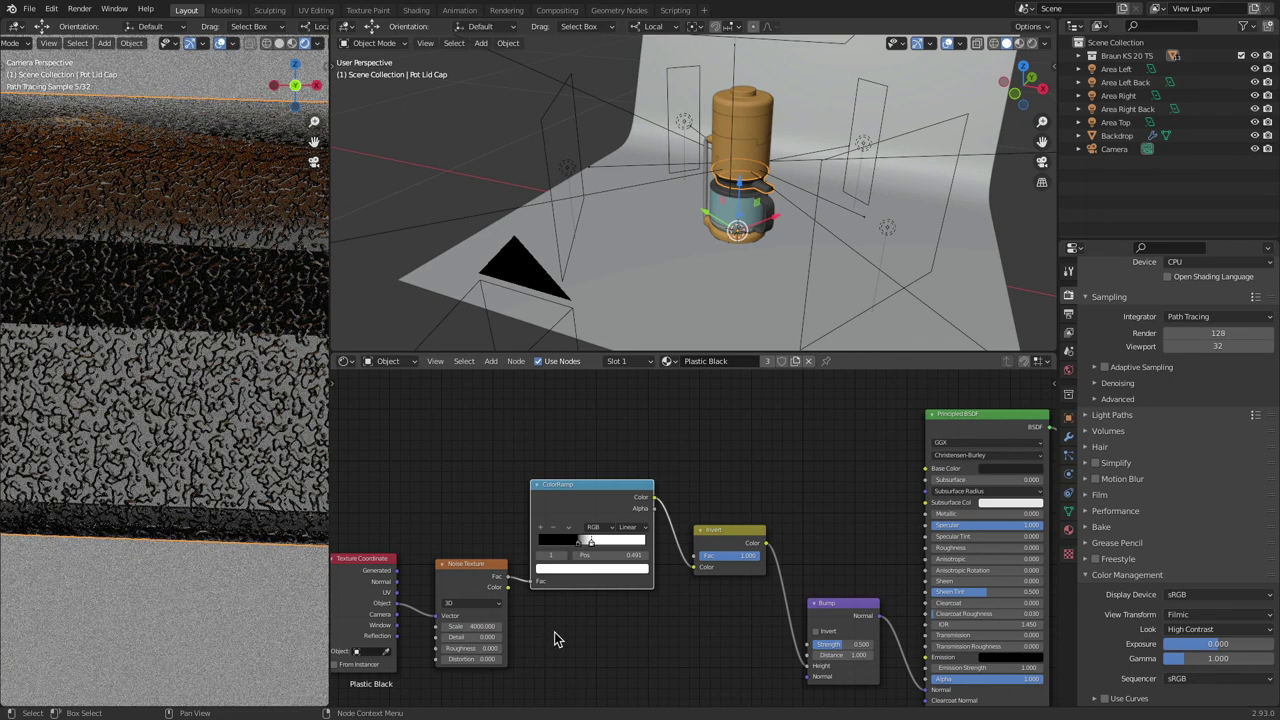
{"action": "left_click", "coordinate": [470, 626]}
{"action": "type", "text": "8"}
{"action": "key", "text": "Return"}
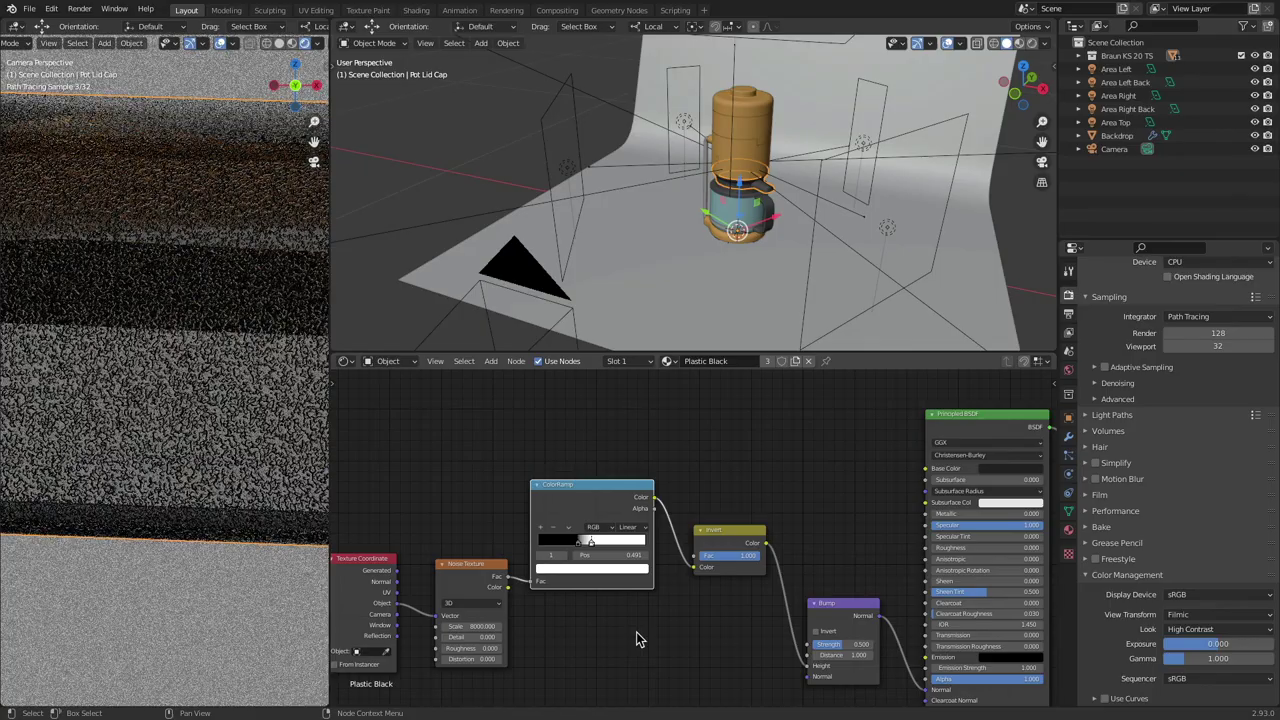
{"action": "scroll", "coordinate": [145, 265], "scroll_direction": "down", "scroll_amount": 2}
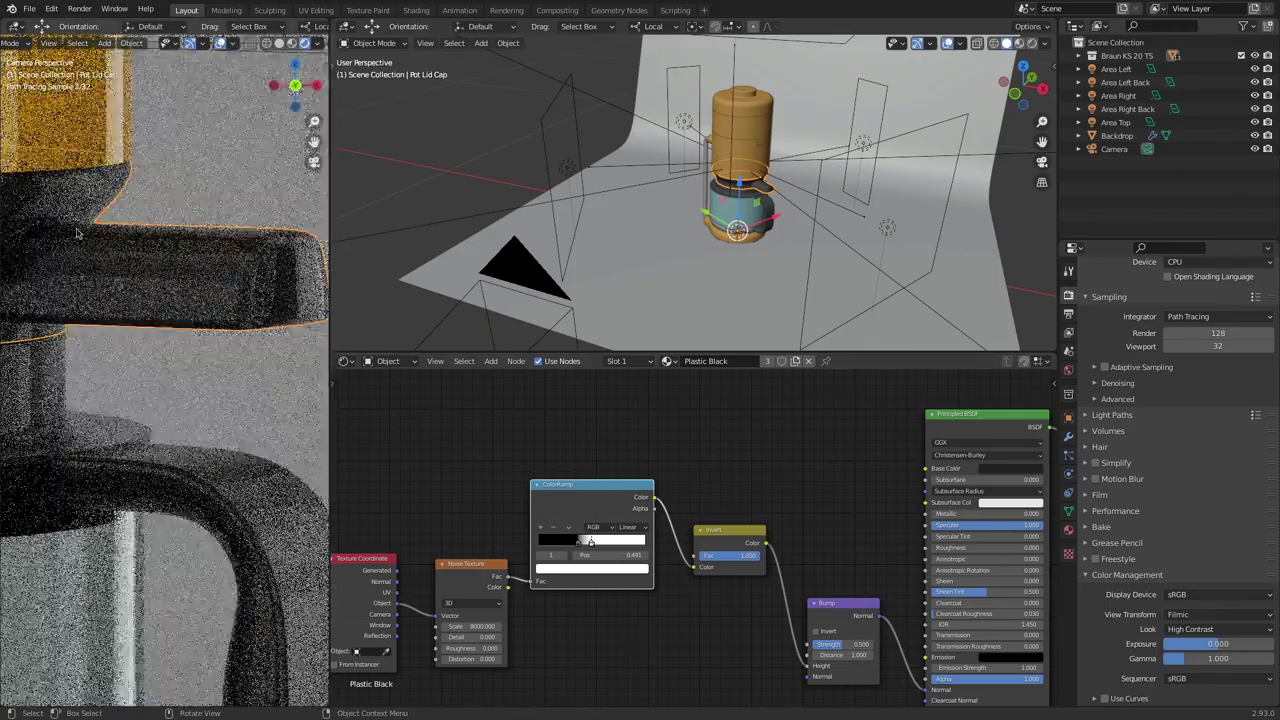
{"action": "scroll", "coordinate": [121, 251], "scroll_direction": "up", "scroll_amount": 1}
{"action": "scroll", "coordinate": [121, 251], "scroll_direction": "up", "scroll_amount": 2}
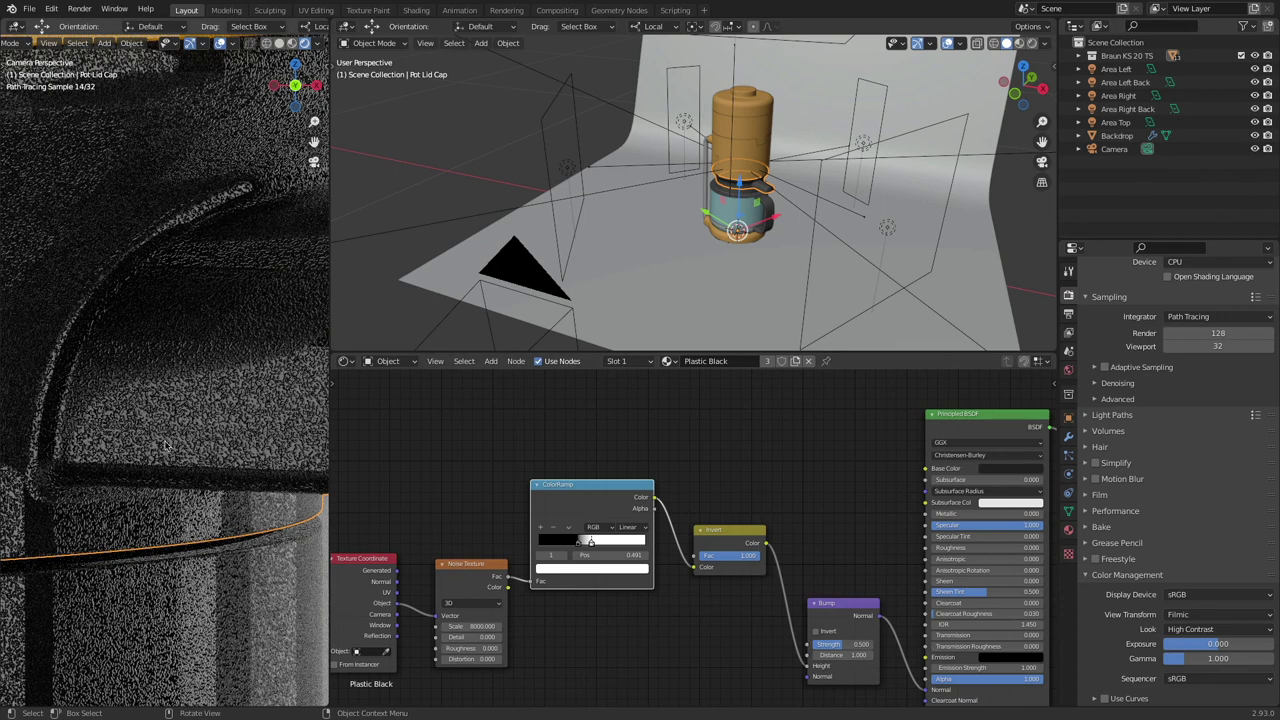
Step: Set the lid material's Bump node Strength to 0.1 and check the finer texture in the viewport
{"action": "left_click", "coordinate": [836, 645]}
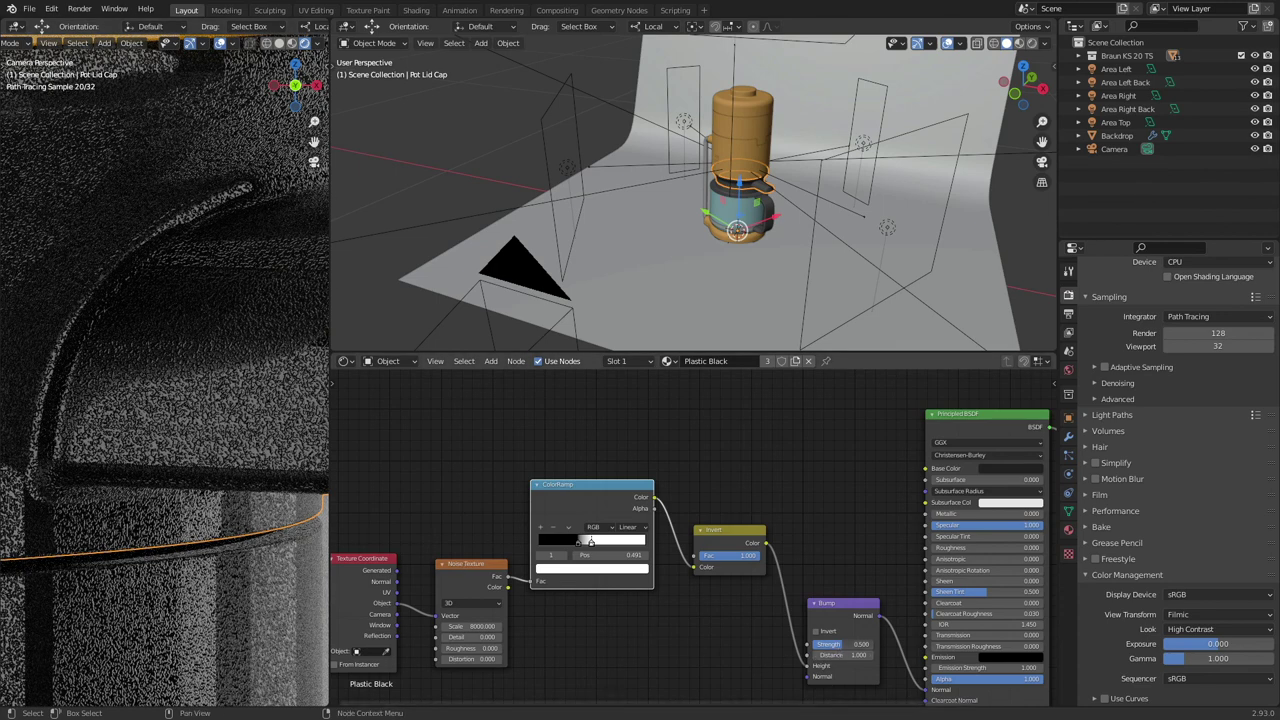
{"action": "type", "text": "0.1"}
{"action": "key", "text": "Return"}
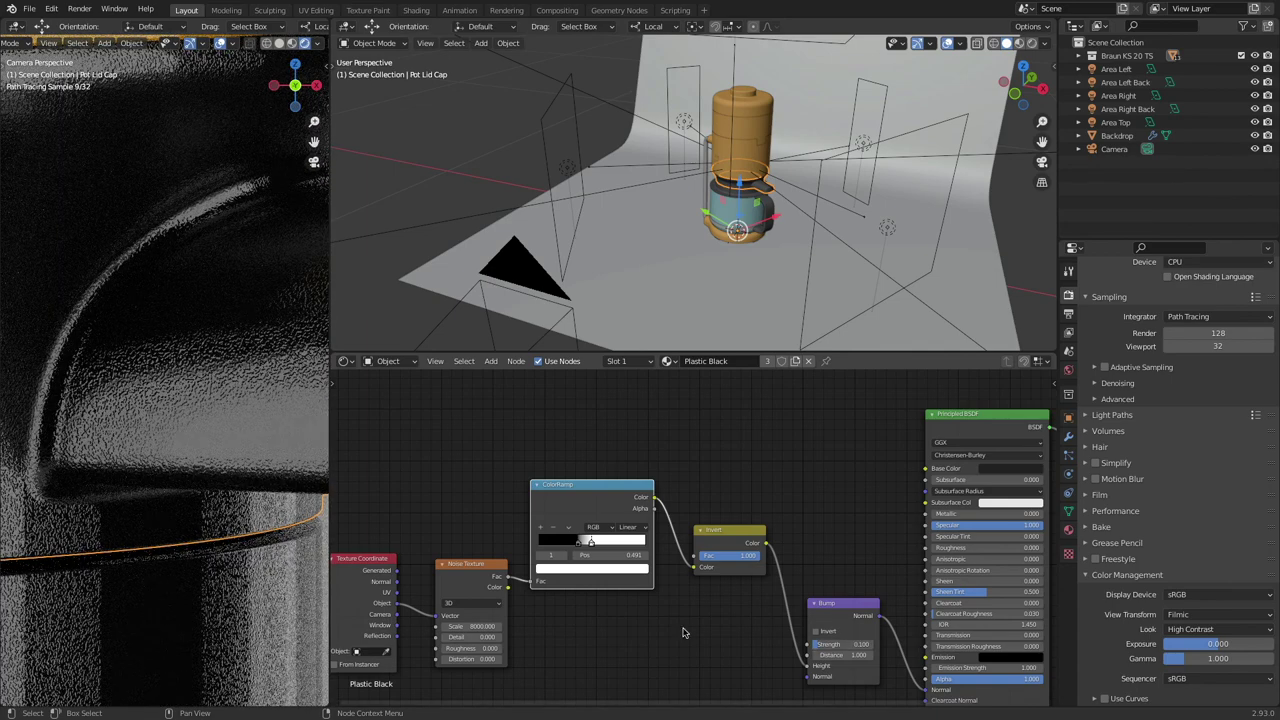
{"action": "scroll", "coordinate": [180, 344], "scroll_direction": "up", "scroll_amount": 3}
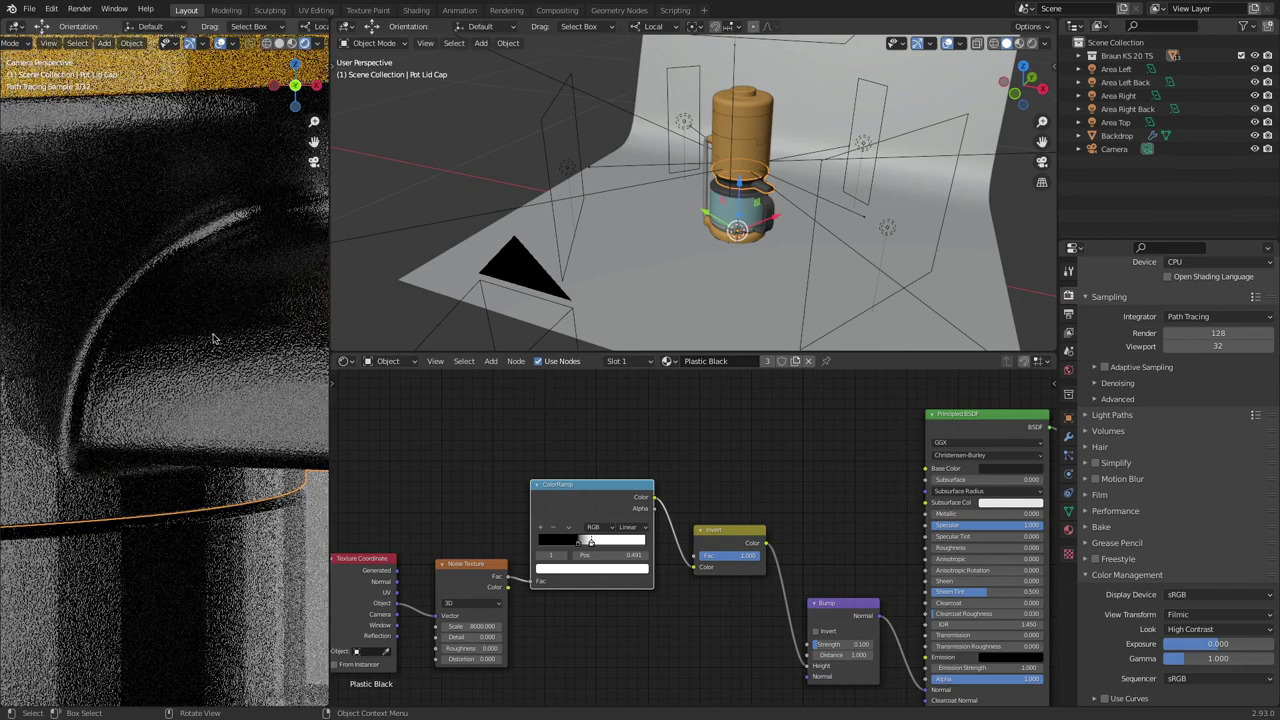
{"action": "scroll", "coordinate": [190, 340], "scroll_direction": "up", "scroll_amount": 4}
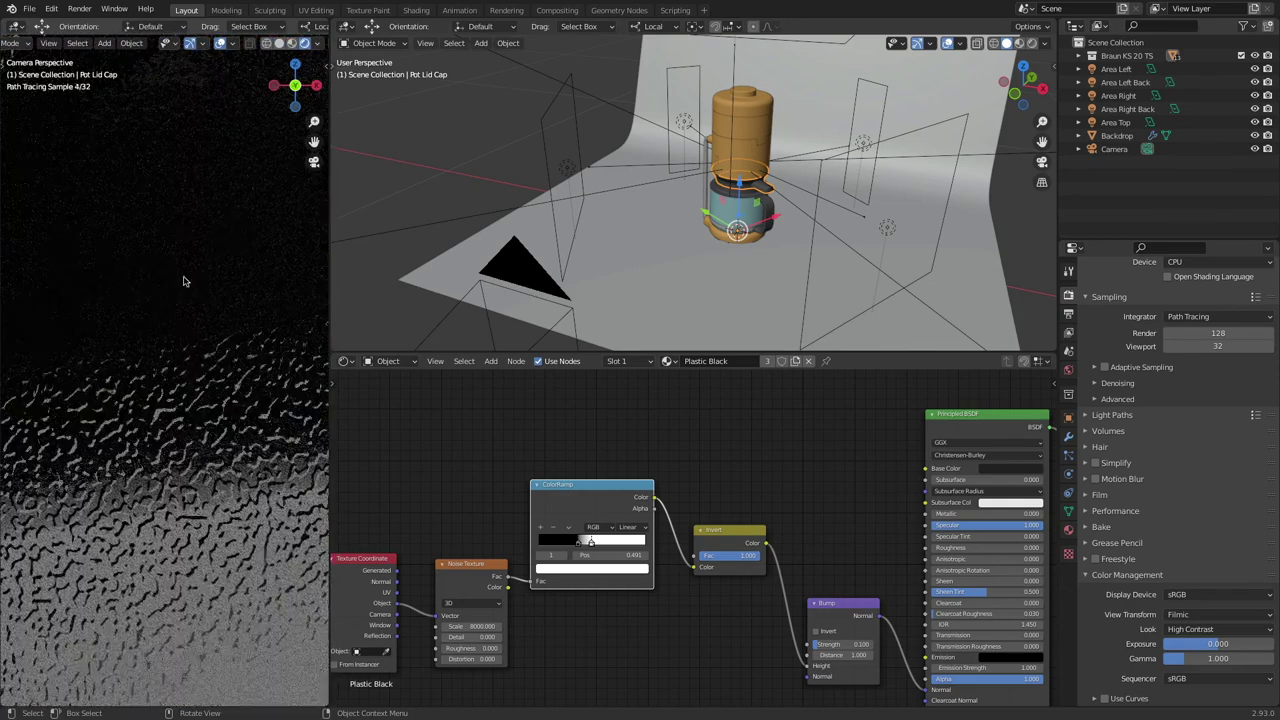
{"action": "scroll", "coordinate": [185, 280], "scroll_direction": "up", "scroll_amount": 4}
{"action": "scroll", "coordinate": [184, 280], "scroll_direction": "down", "scroll_amount": 6}
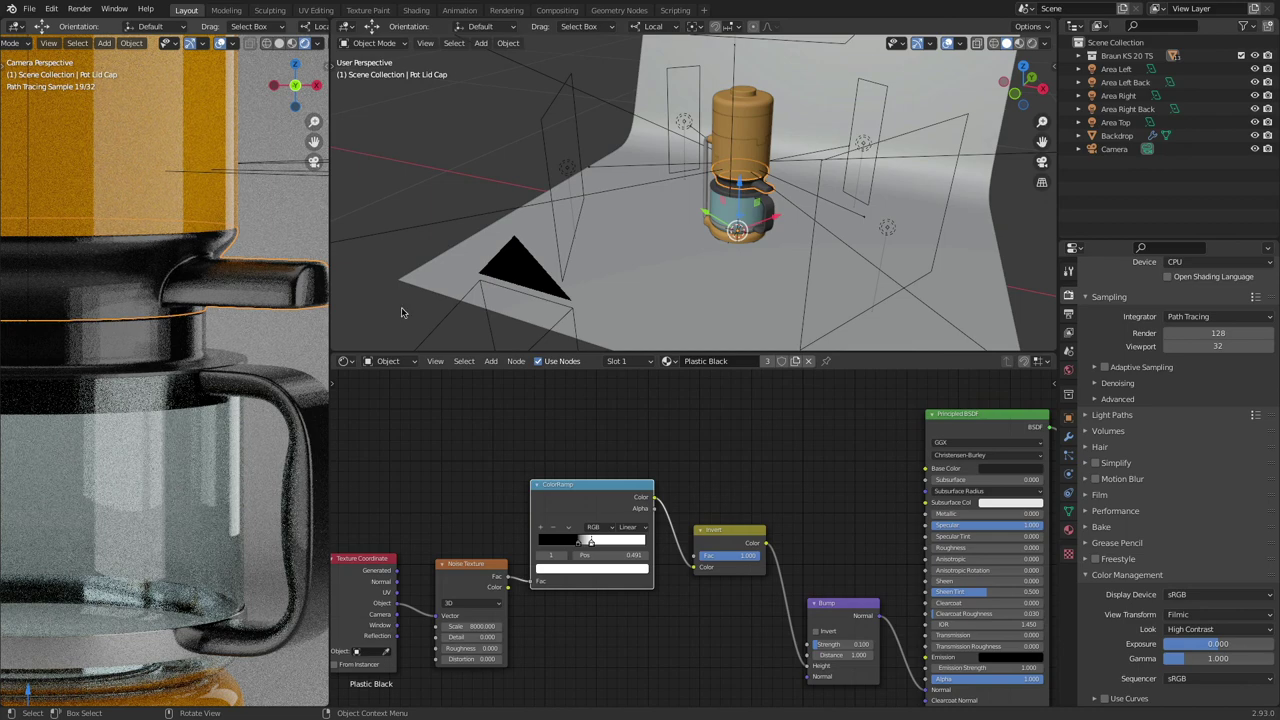
Step: Set the Principled BSDF Roughness to 0.1
{"action": "double_click", "coordinate": [970, 547]}
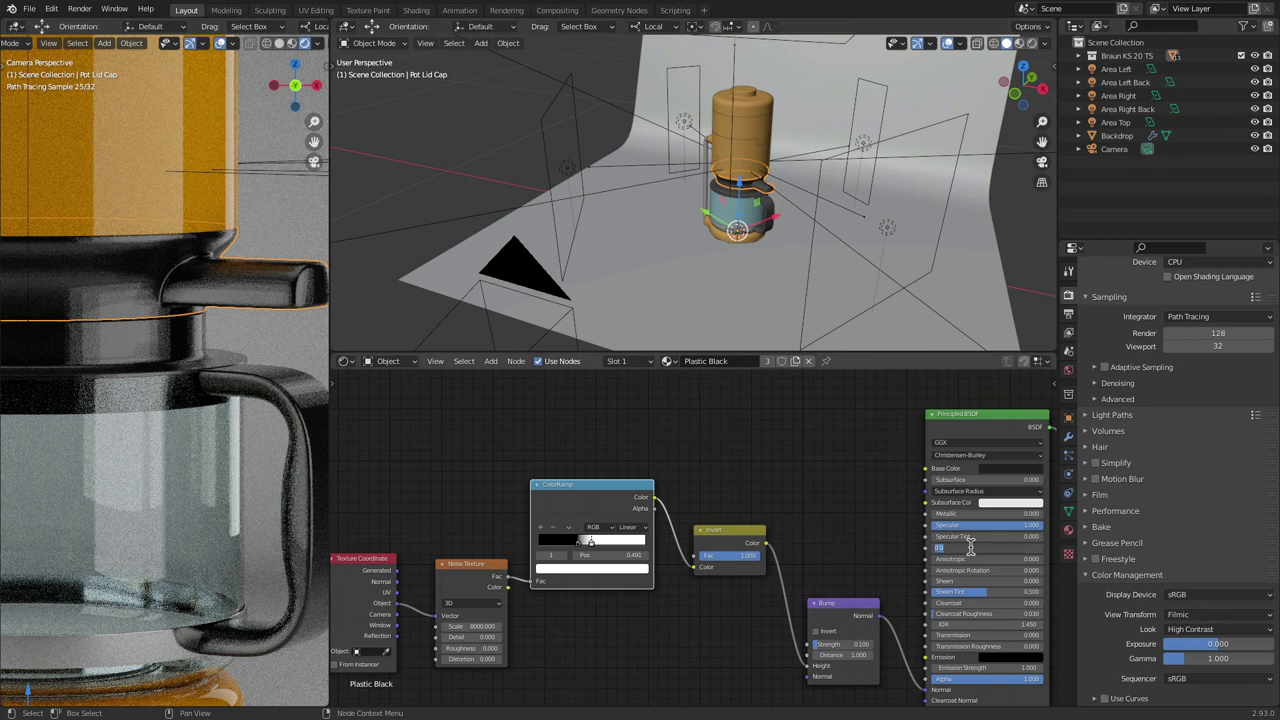
{"action": "type", "text": ".1"}
{"action": "key", "text": "Return"}
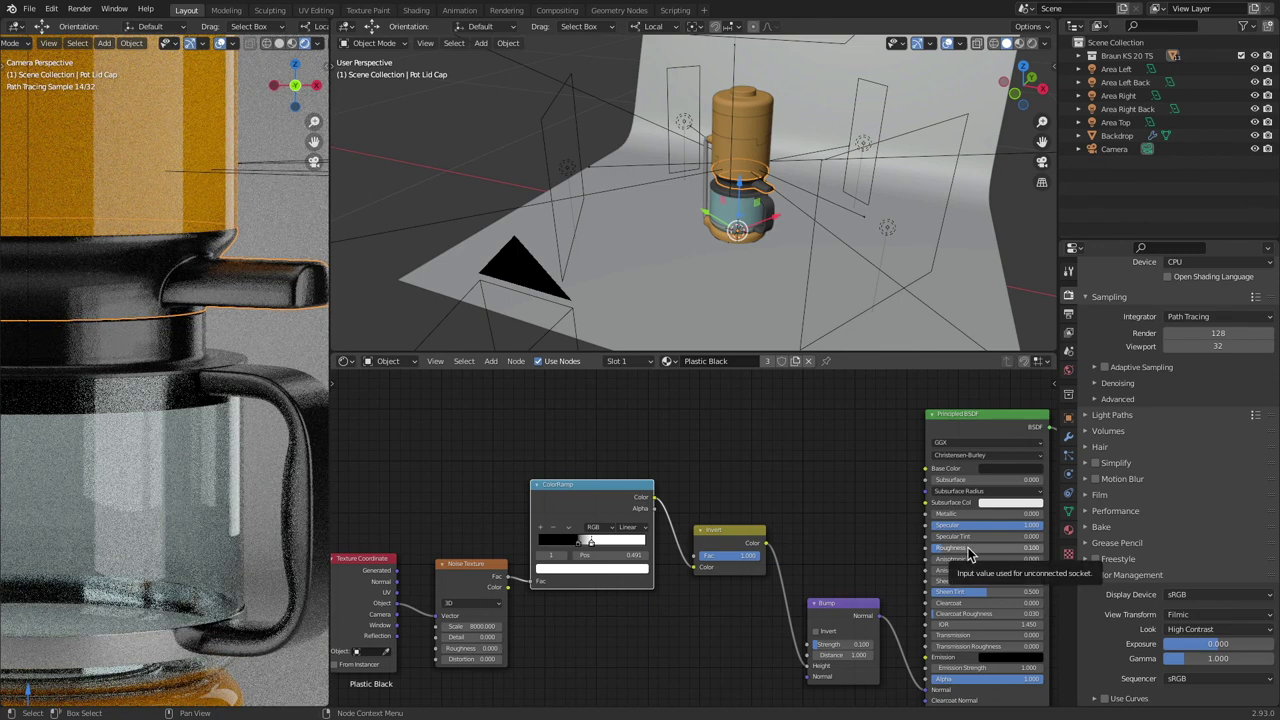
{"action": "scroll", "coordinate": [145, 295], "scroll_direction": "down", "scroll_amount": 2}
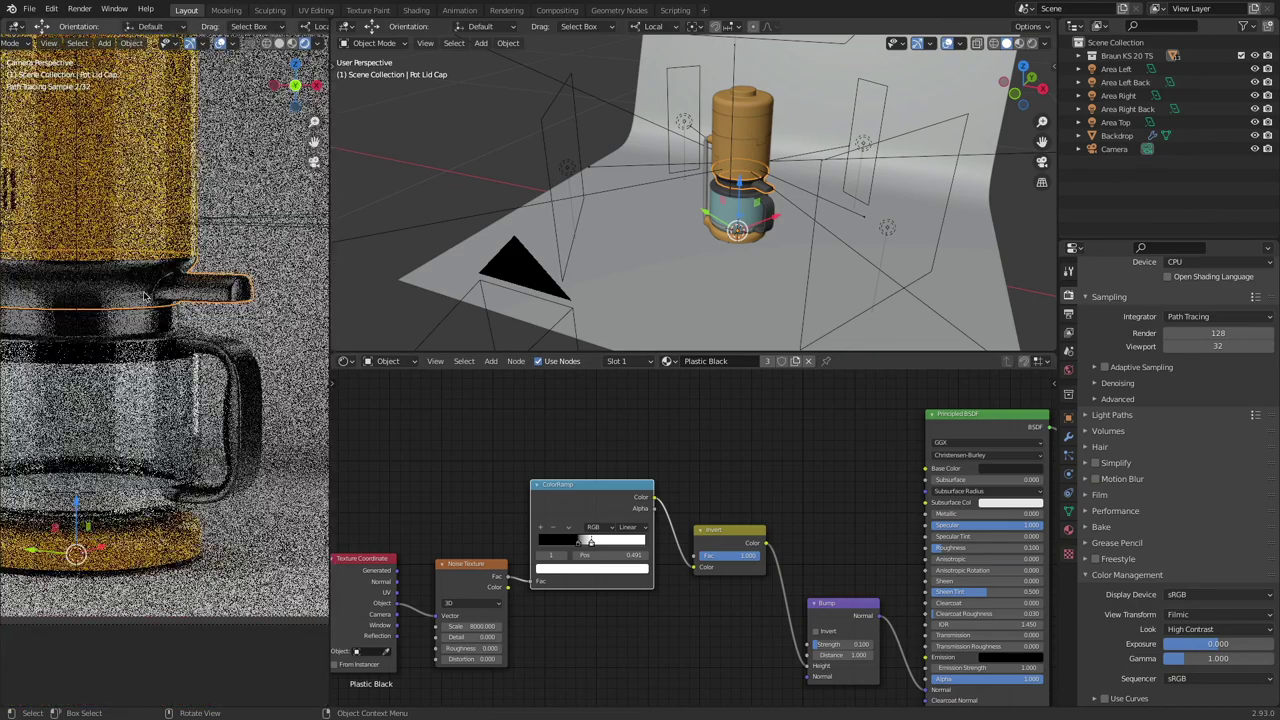
{"action": "scroll", "coordinate": [145, 295], "scroll_direction": "down", "scroll_amount": 2}
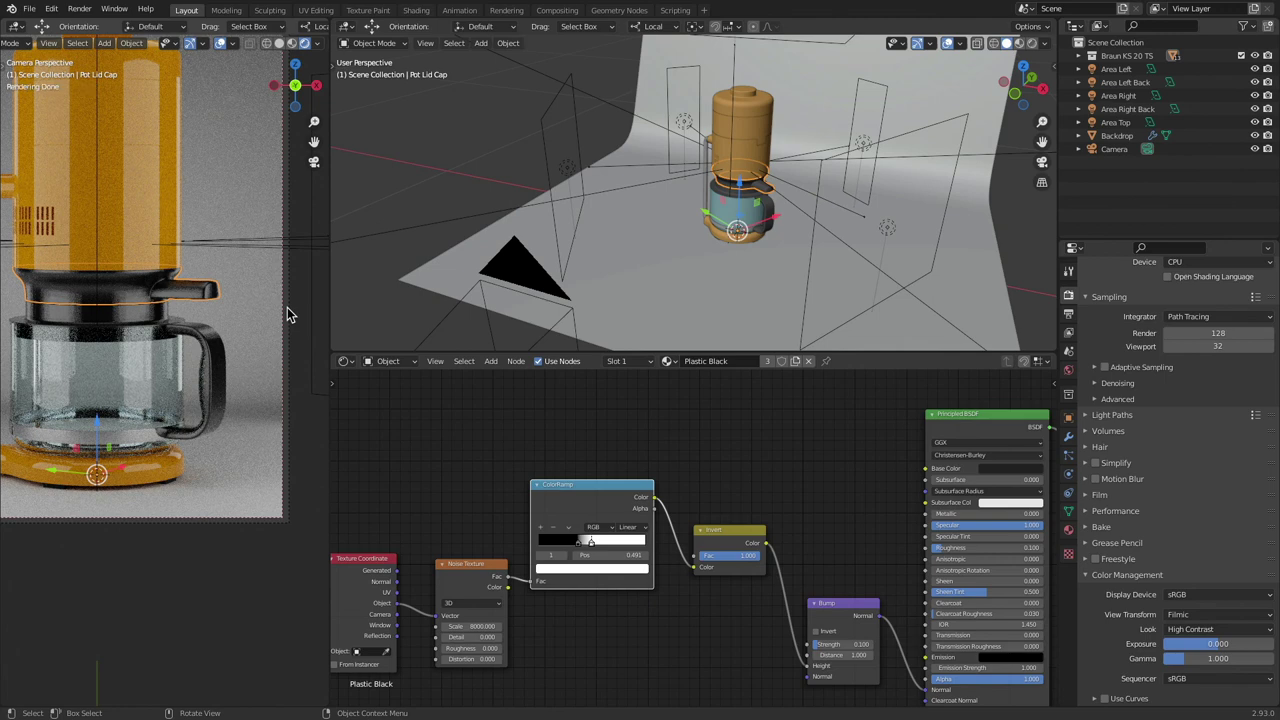
Step: Lower Specular to about 0.43 and compare the lid against the reference renders
{"action": "left_click_drag", "start_coordinate": [850, 604], "coordinate": [847, 556]}
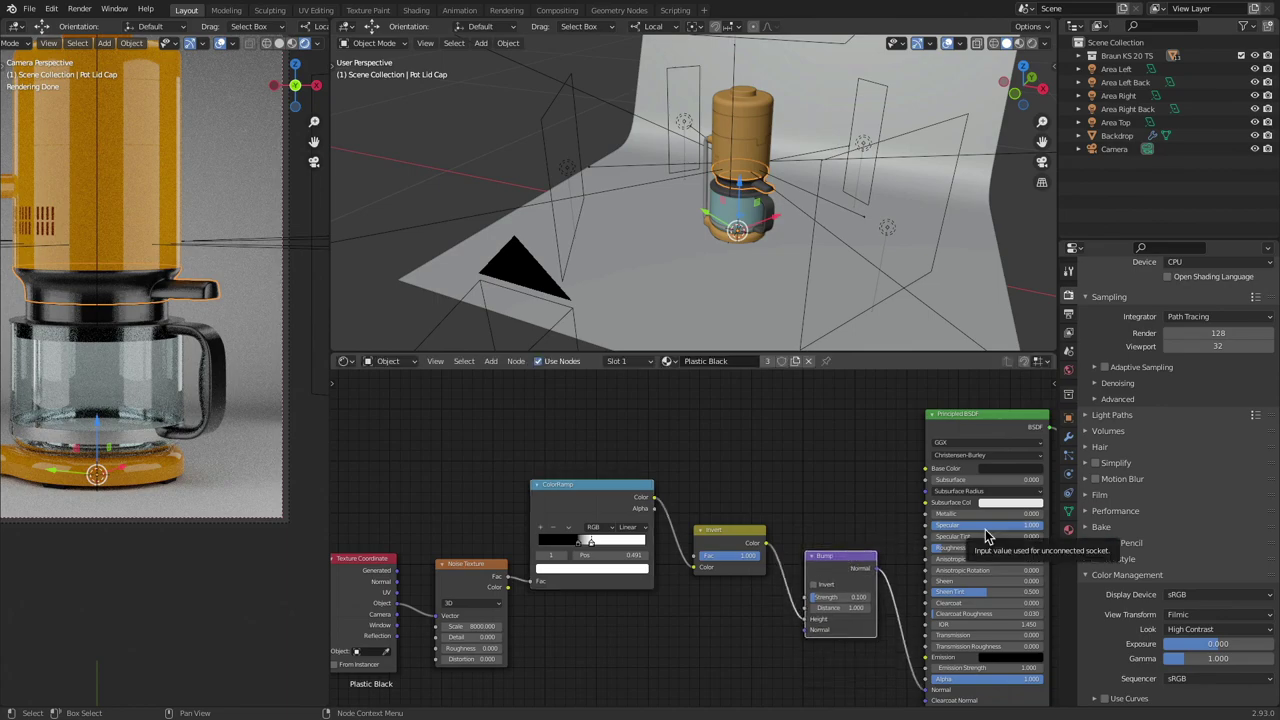
{"action": "left_click_drag", "start_coordinate": [985, 530], "coordinate": [913, 530]}
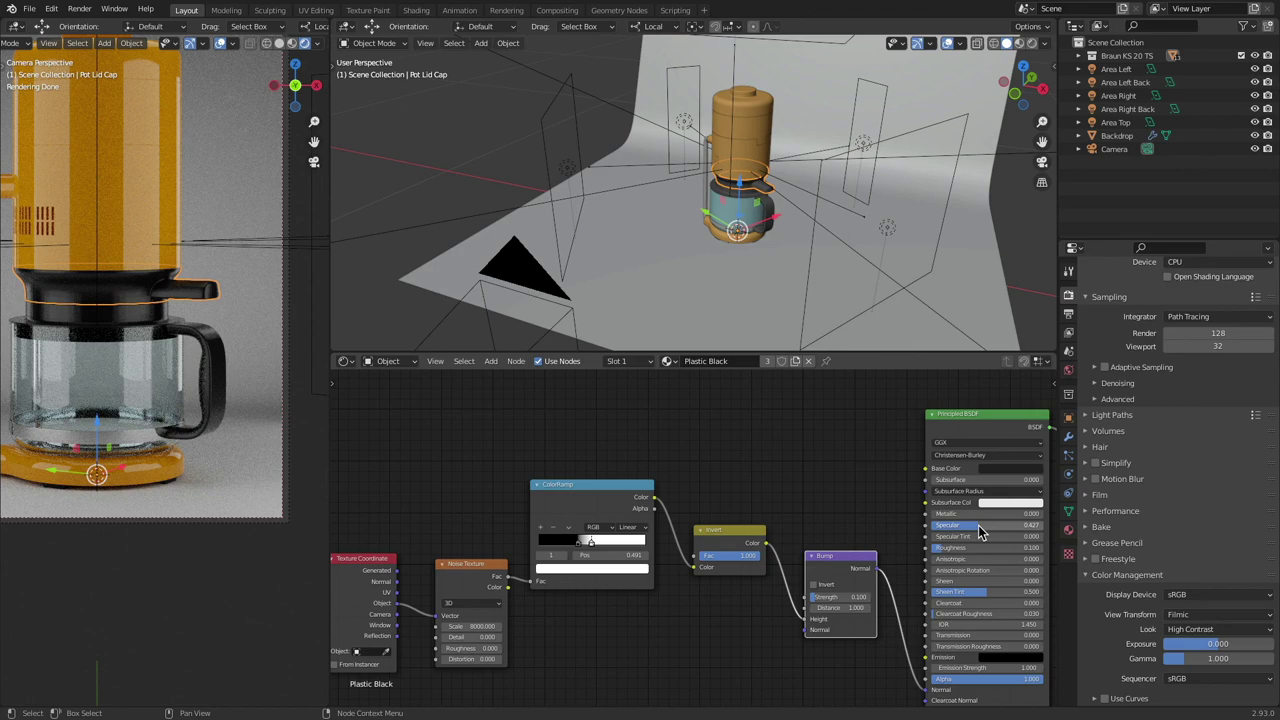
{"action": "key", "text": "super+Tab"}
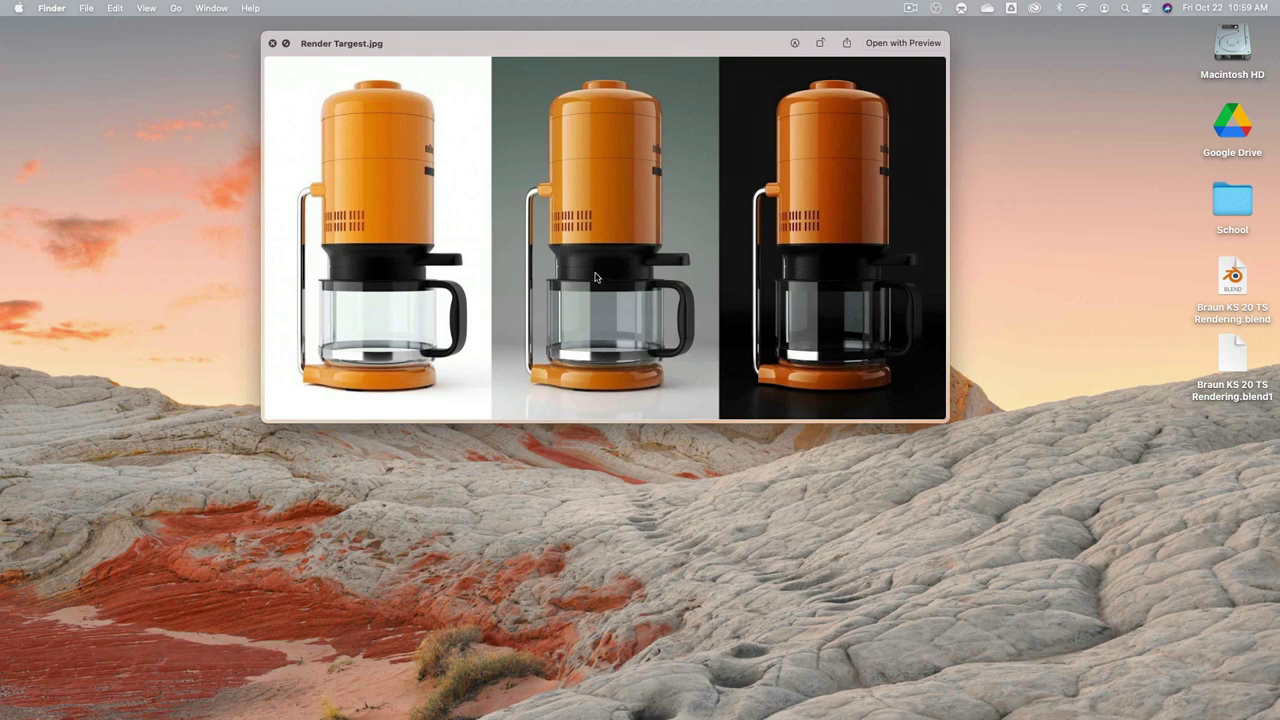
{"action": "key", "text": "super+Tab"}
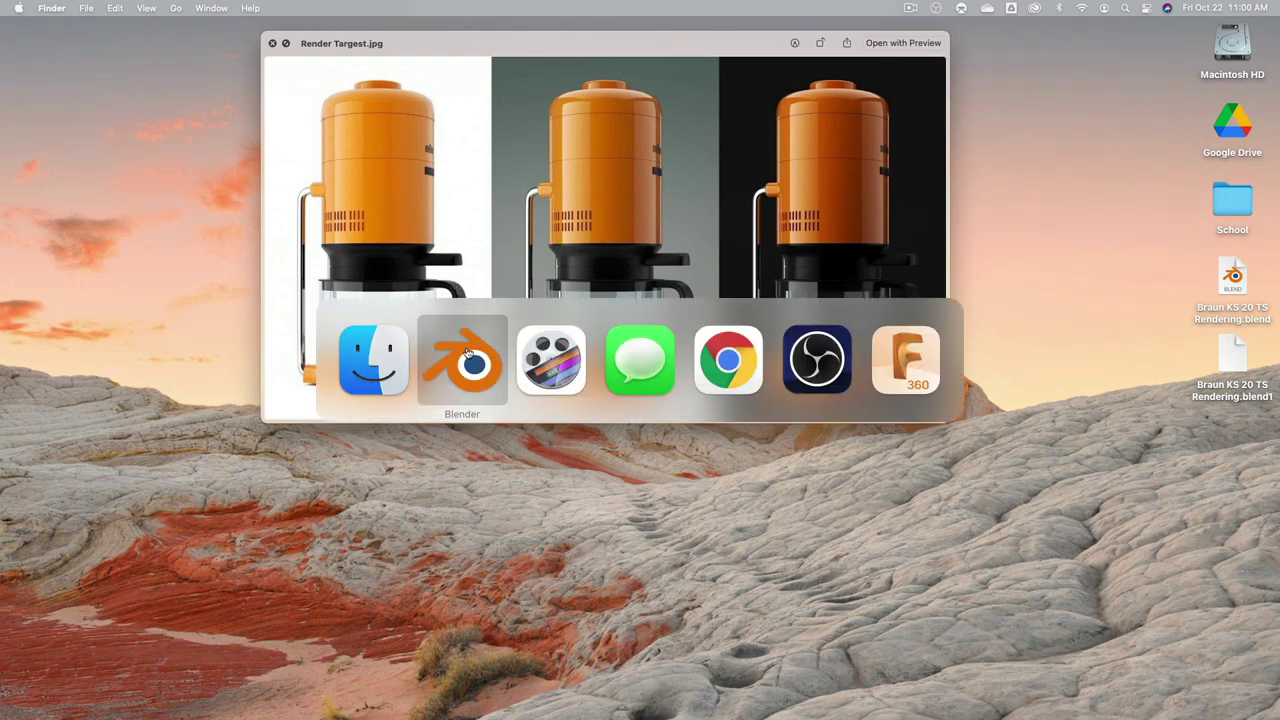
{"action": "left_click", "coordinate": [467, 352]}
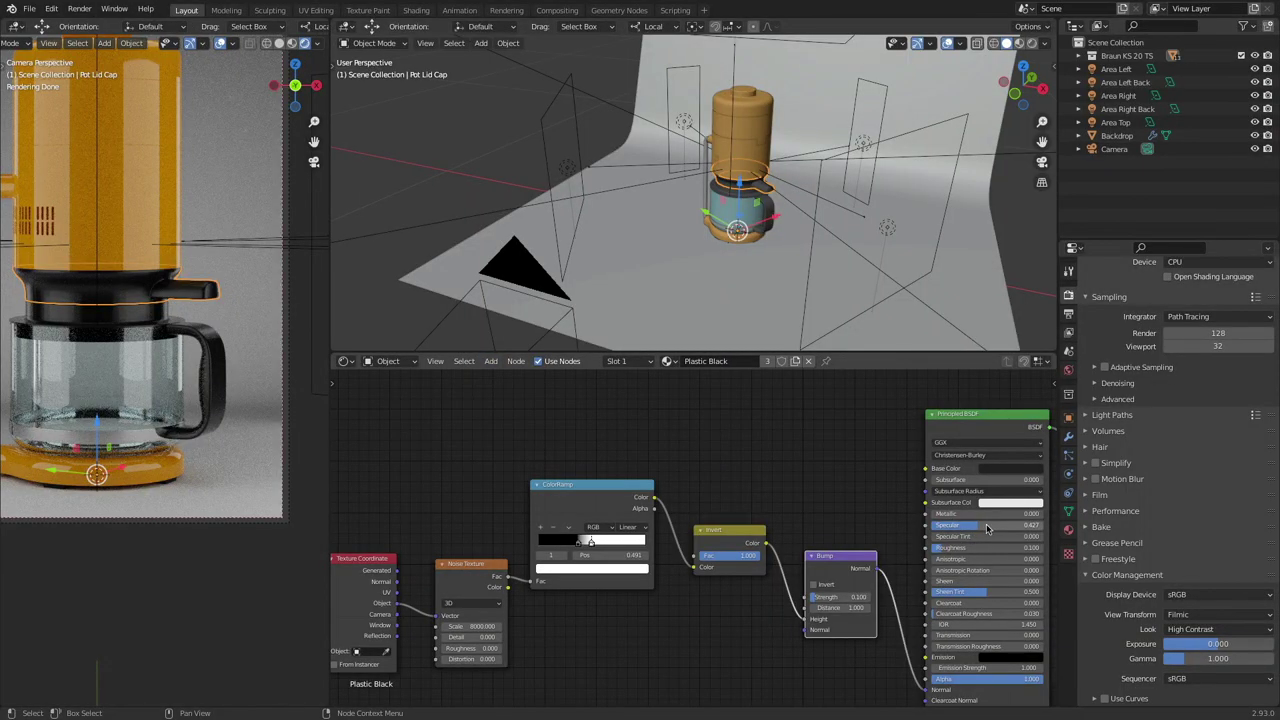
Step: Lower Specular further, to about 0.286, and test Roughness at 0.2 and then 0
{"action": "mouse_move", "coordinate": [987, 529]}
{"action": "left_mouse_down"}
{"action": "mouse_move", "coordinate": [966, 530]}
{"action": "mouse_move", "coordinate": [975, 524]}
{"action": "left_mouse_up"}
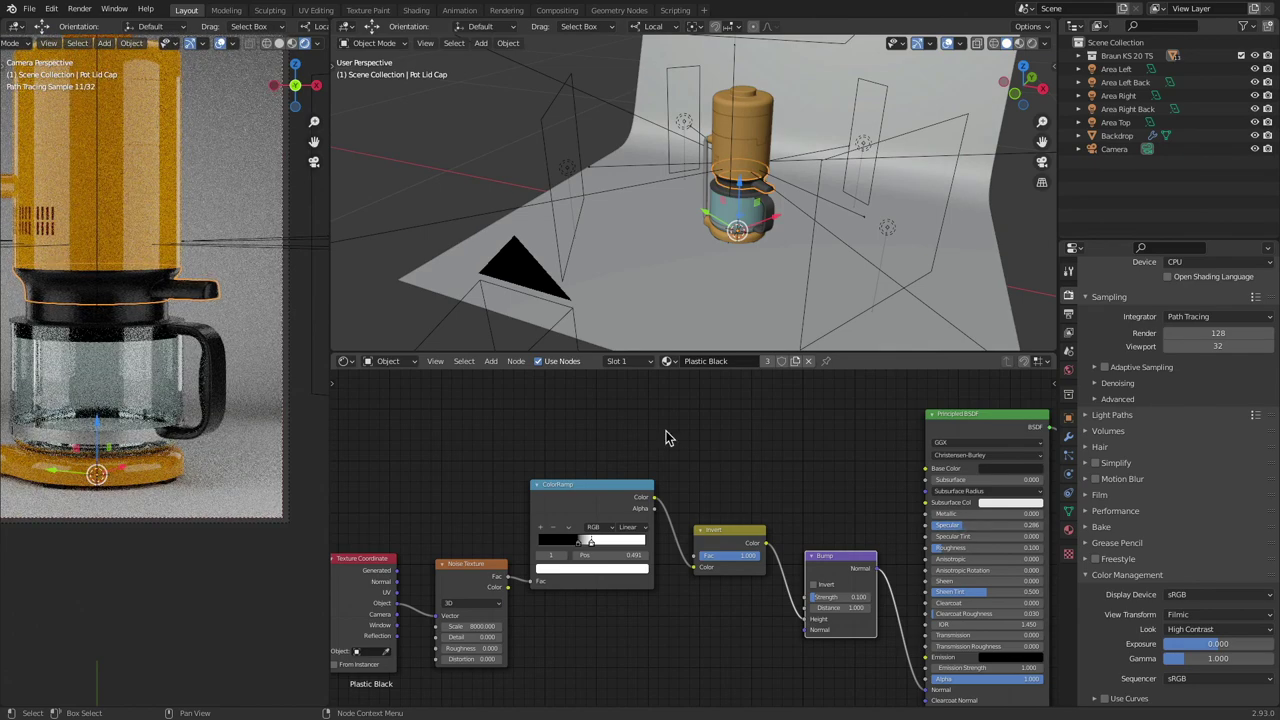
{"action": "left_click", "coordinate": [973, 547]}
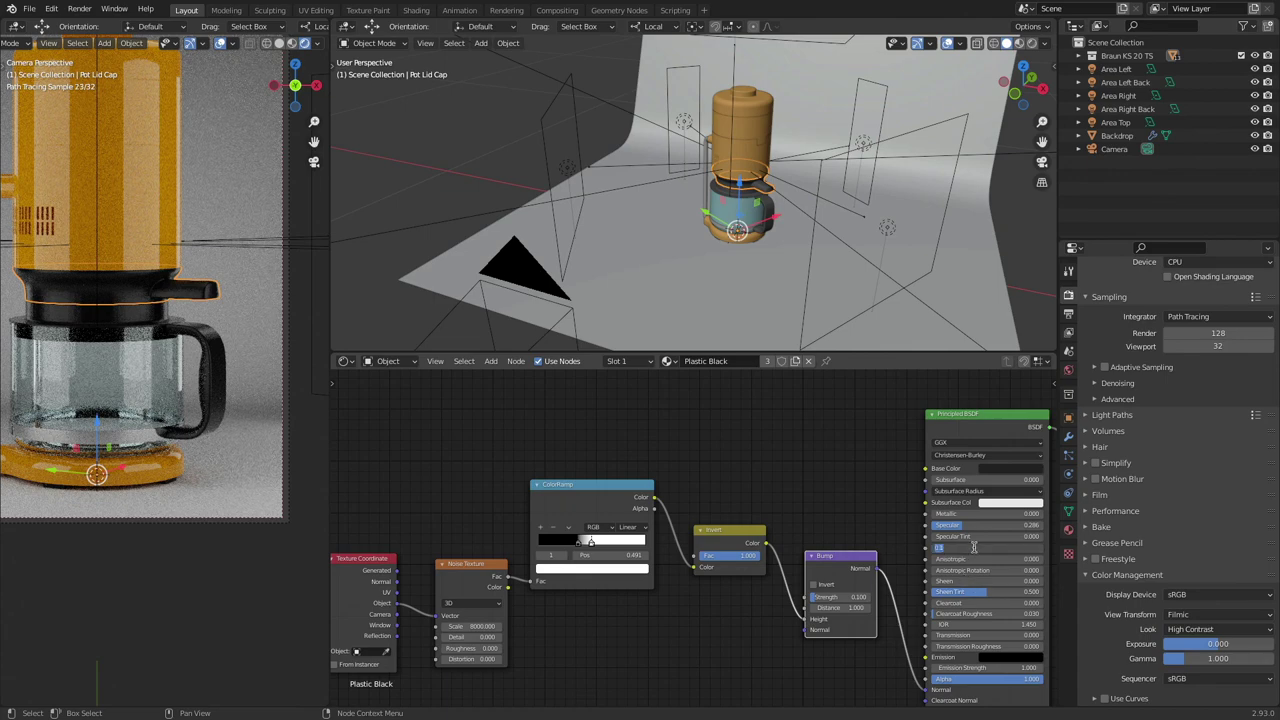
{"action": "type", "text": "0.2"}
{"action": "key", "text": "Return"}
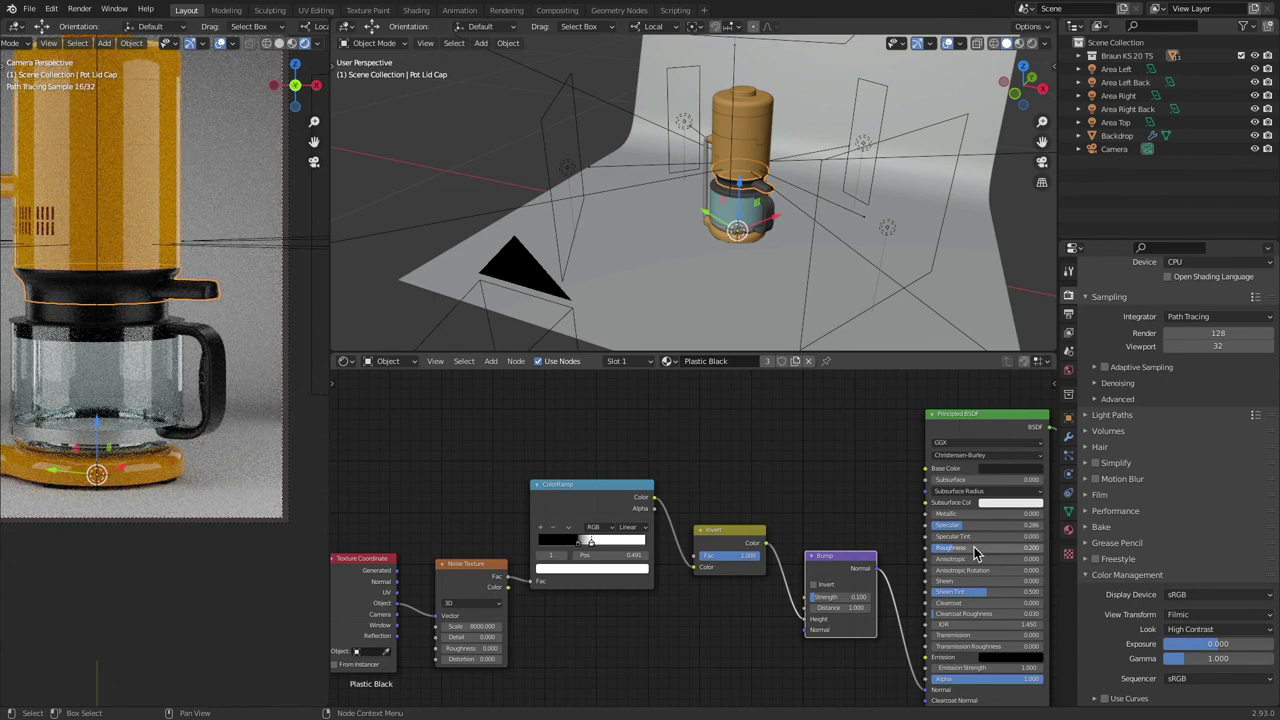
{"action": "left_click", "coordinate": [974, 547]}
{"action": "type", "text": "0"}
{"action": "key", "text": "Return"}
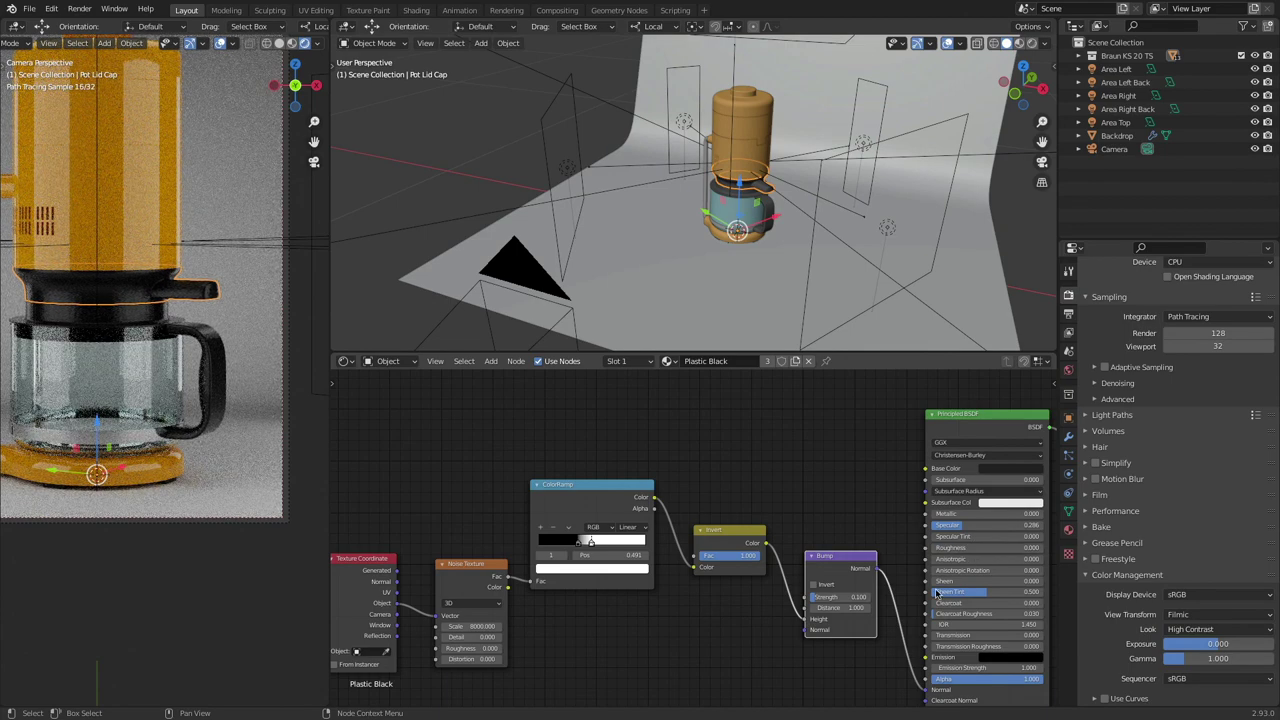
Step: Try Bump Strength 0, then settle on Roughness 0.1 and Bump Strength 0.05
{"action": "left_click", "coordinate": [830, 597]}
{"action": "type", "text": "0"}
{"action": "key", "text": "Return"}
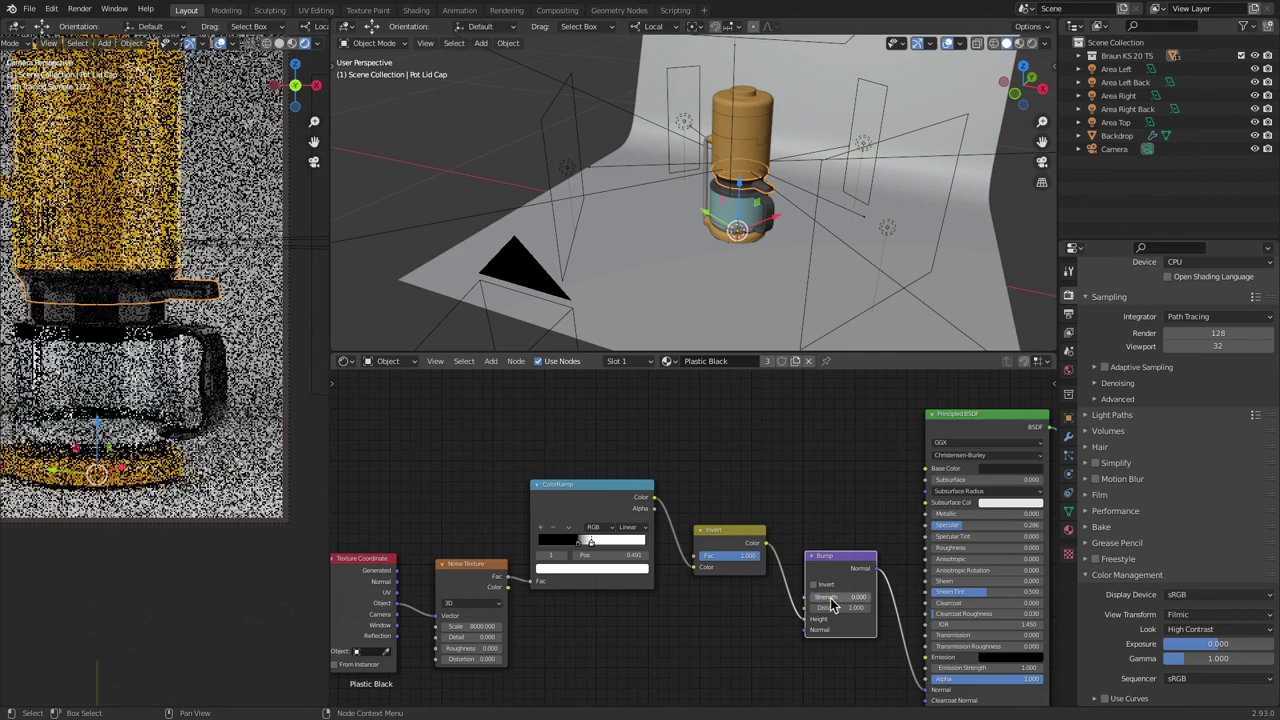
{"action": "left_click", "coordinate": [973, 547]}
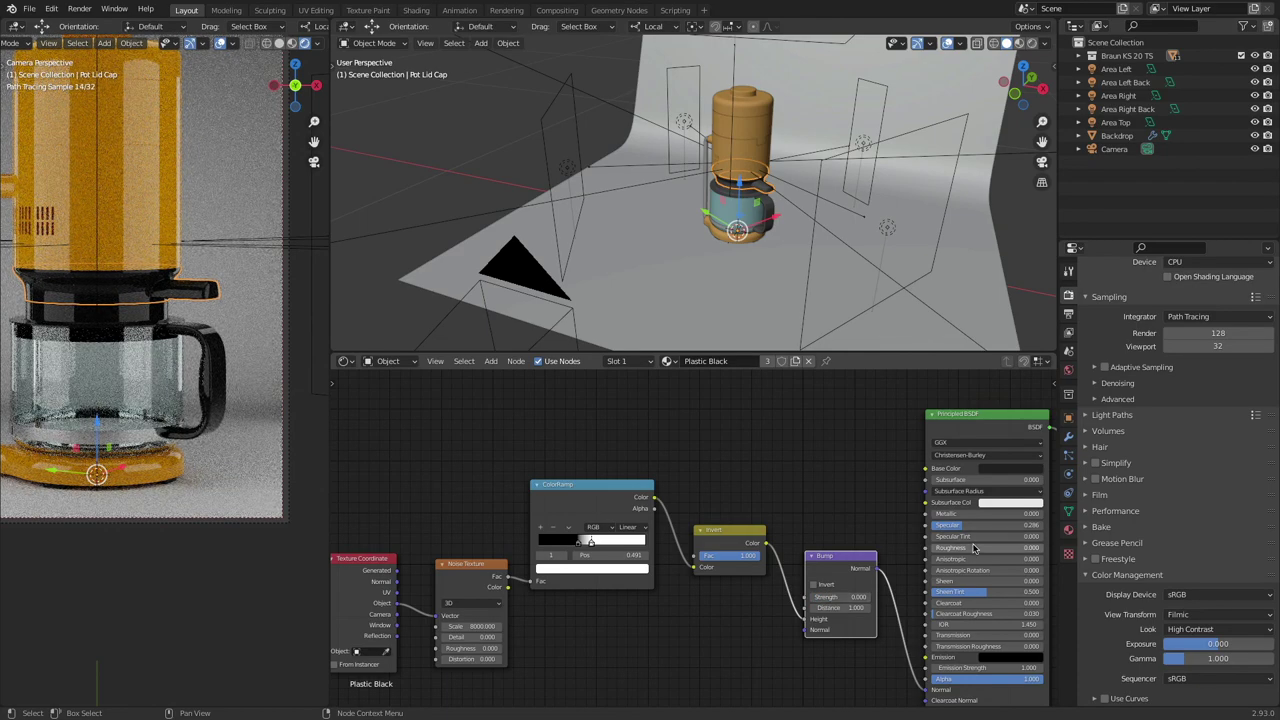
{"action": "key", "text": "BackSpace"}
{"action": "type", "text": "0.1"}
{"action": "key", "text": "Return"}
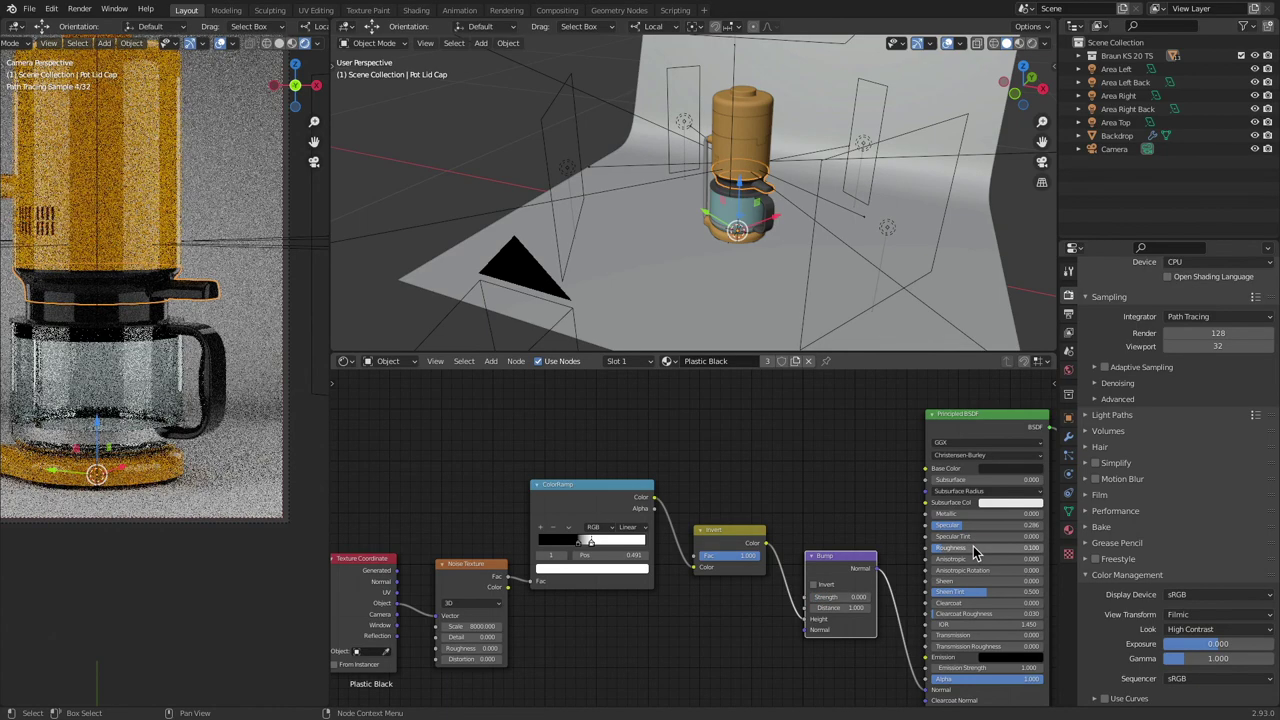
{"action": "left_click", "coordinate": [852, 597]}
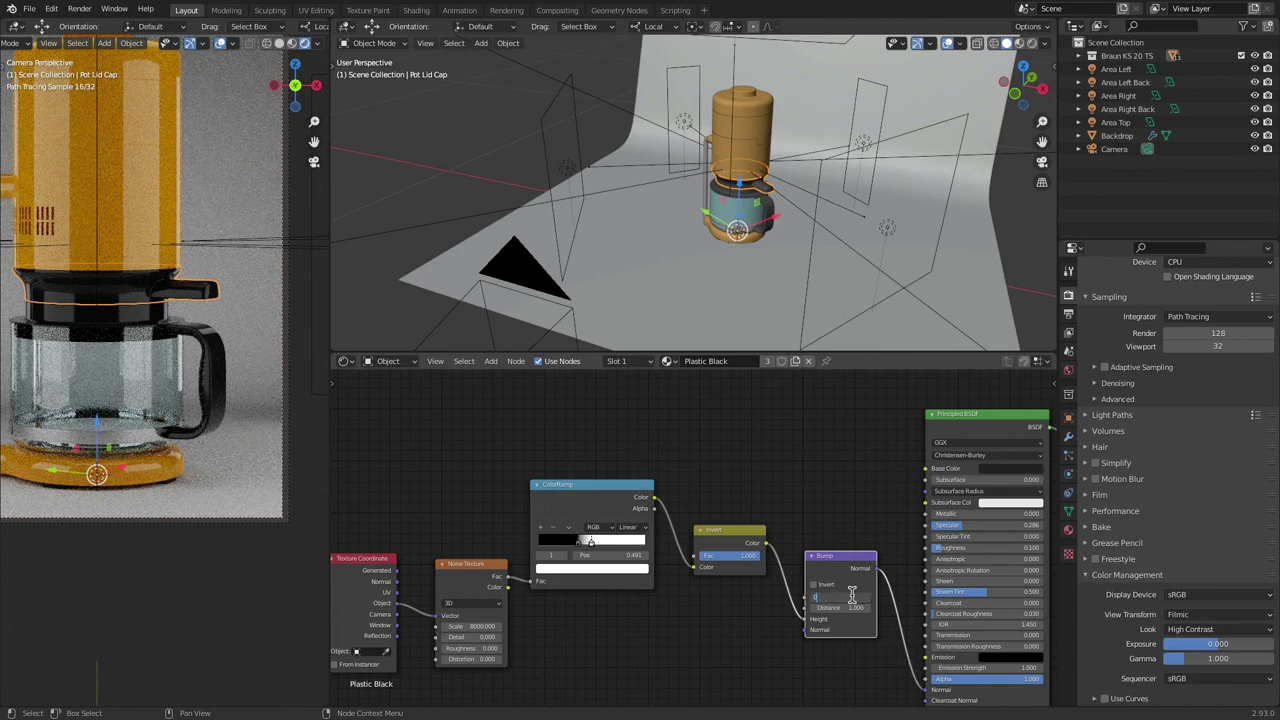
{"action": "type", "text": "0.05"}
{"action": "key", "text": "Return"}
Step: Check the result against the reference render image and return to Blender
{"action": "key", "text": "super+Tab"}
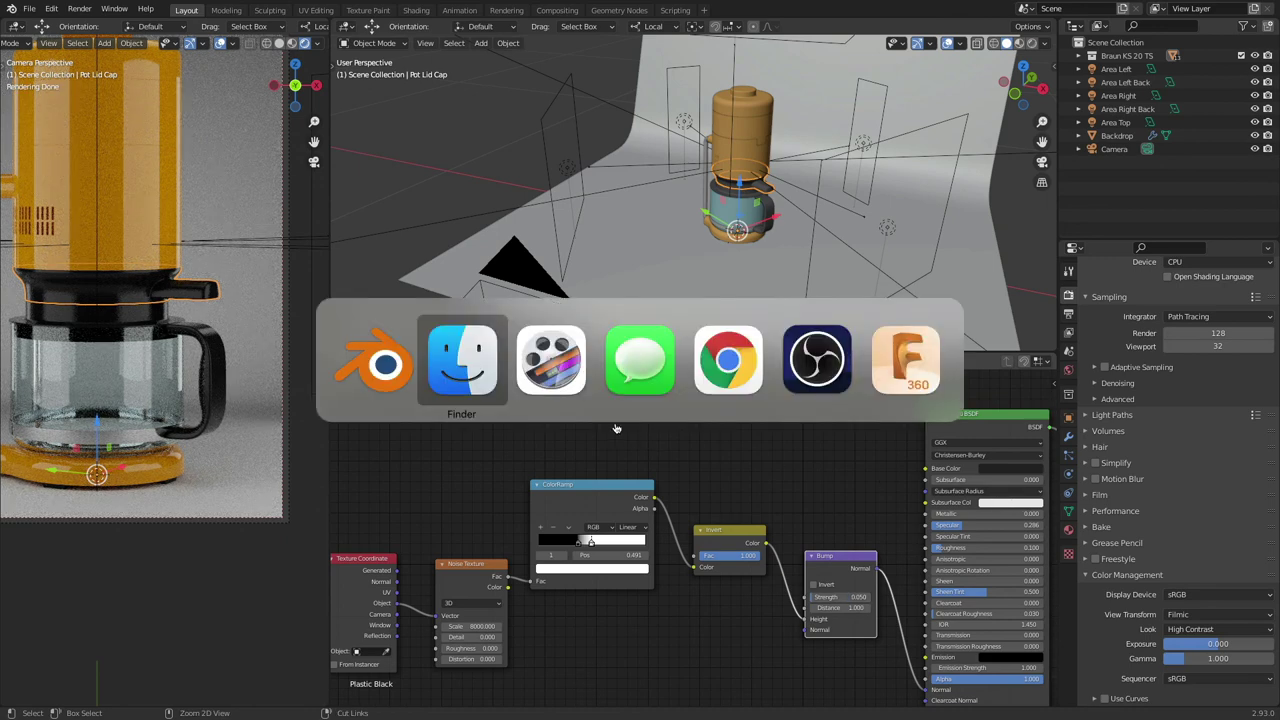
{"action": "left_click", "coordinate": [401, 358]}
{"action": "key", "text": "super+Tab"}
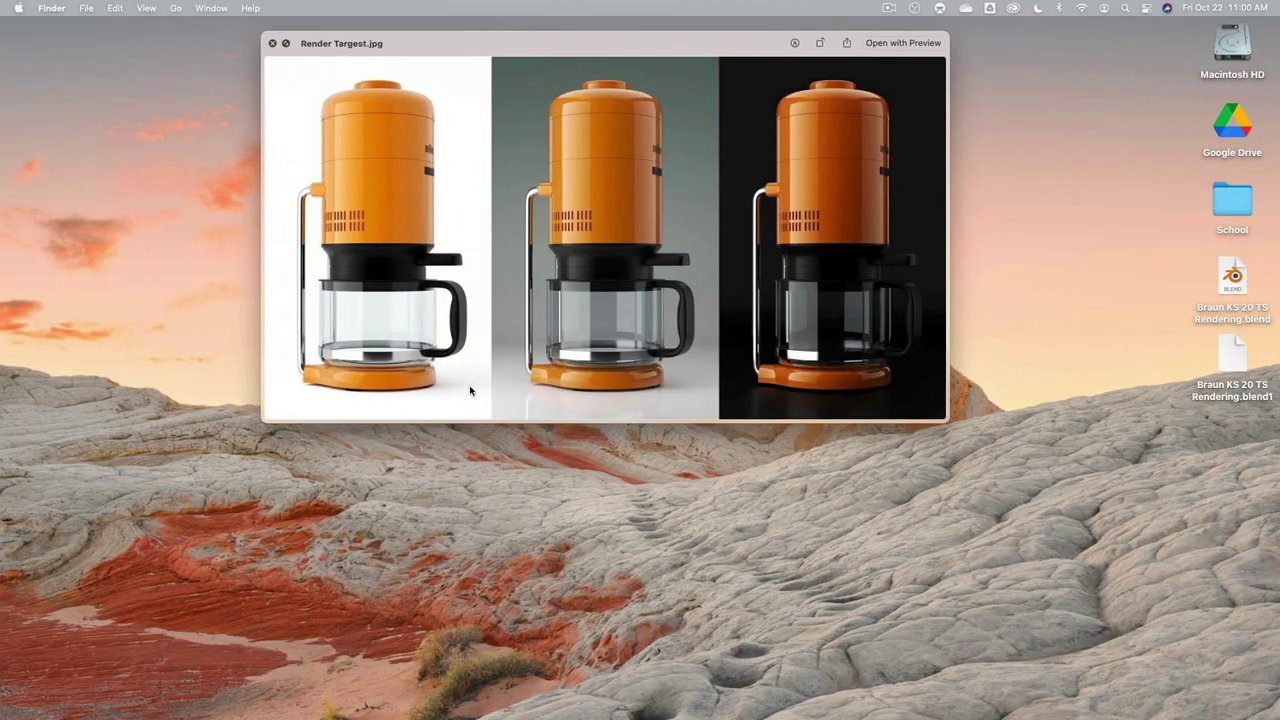
{"action": "key", "text": "super+Tab"}
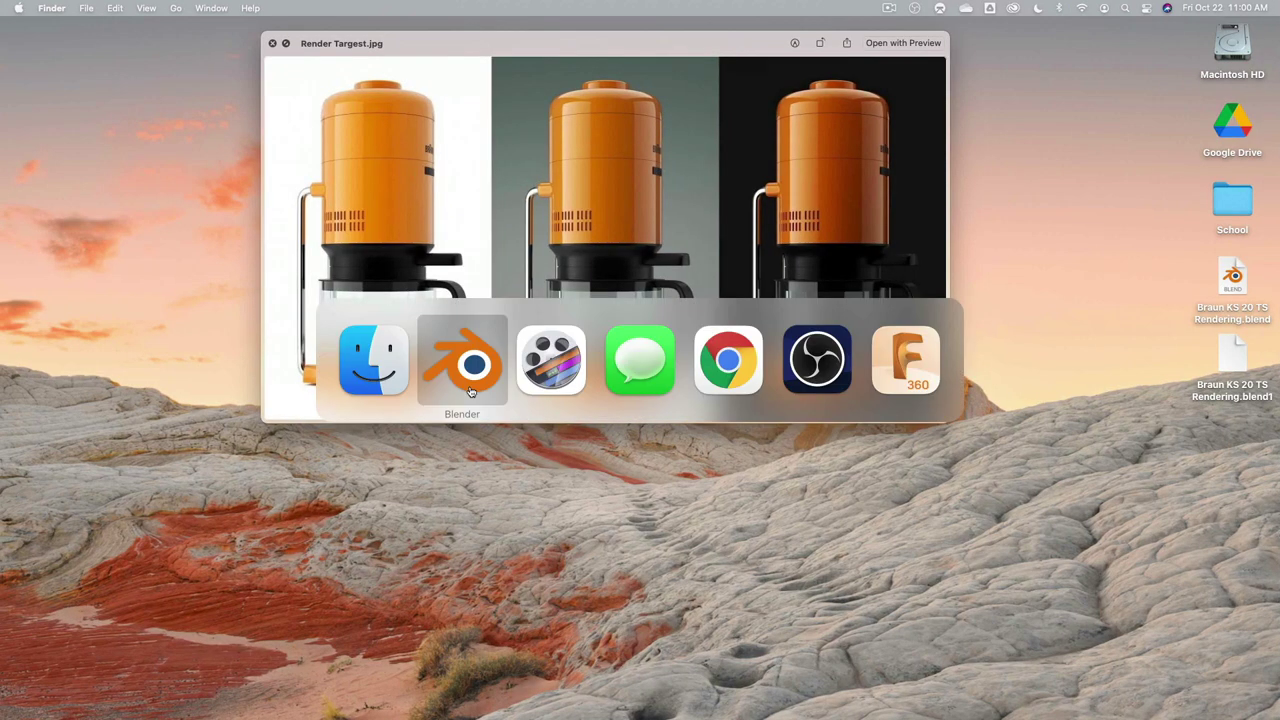
{"action": "key", "text": "super+Tab"}
{"action": "left_click", "coordinate": [470, 378]}
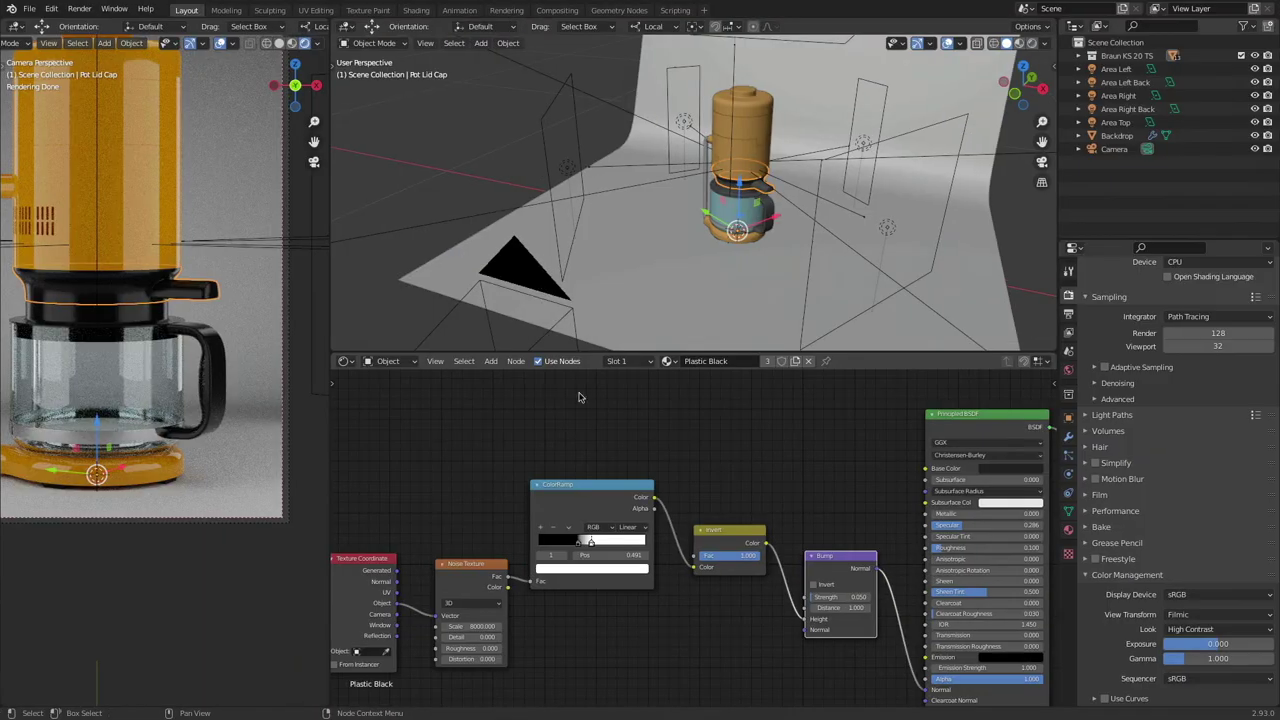
Step: Raise the Plastic Black base colour value to 0.022 and inspect the lid render
{"action": "left_click", "coordinate": [1011, 468]}
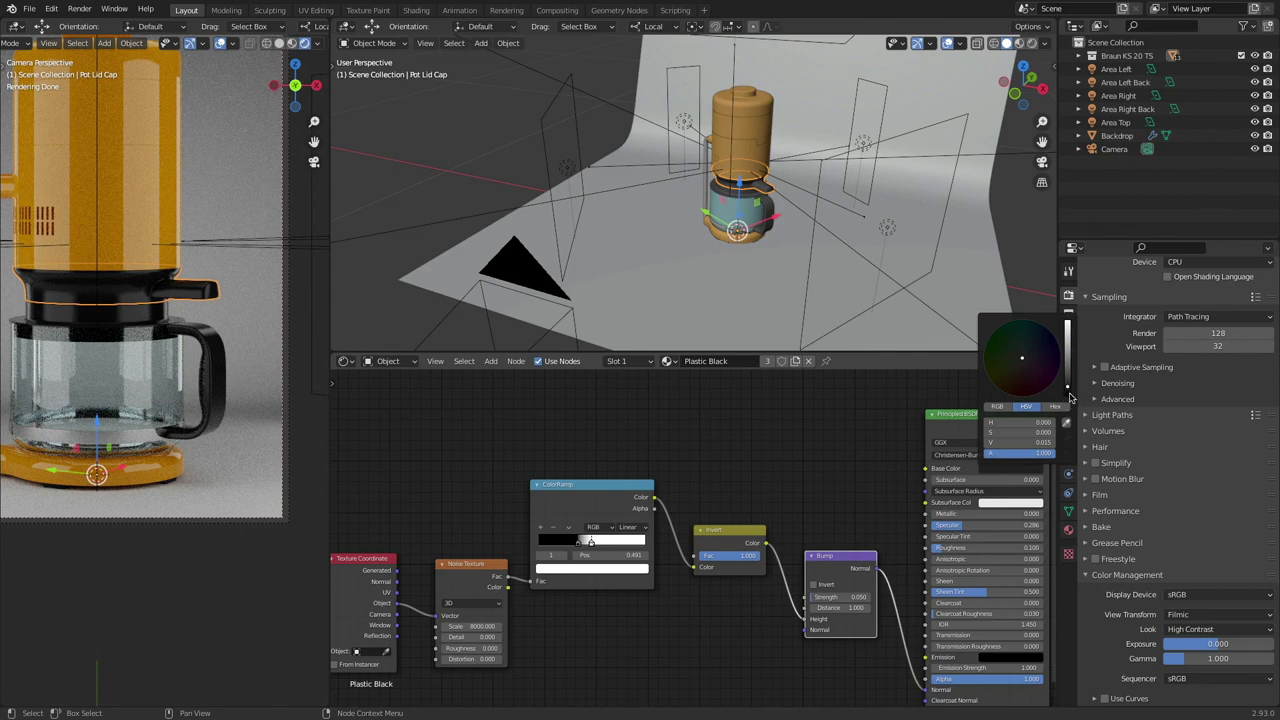
{"action": "left_click_drag", "start_coordinate": [1068, 388], "coordinate": [1067, 383]}
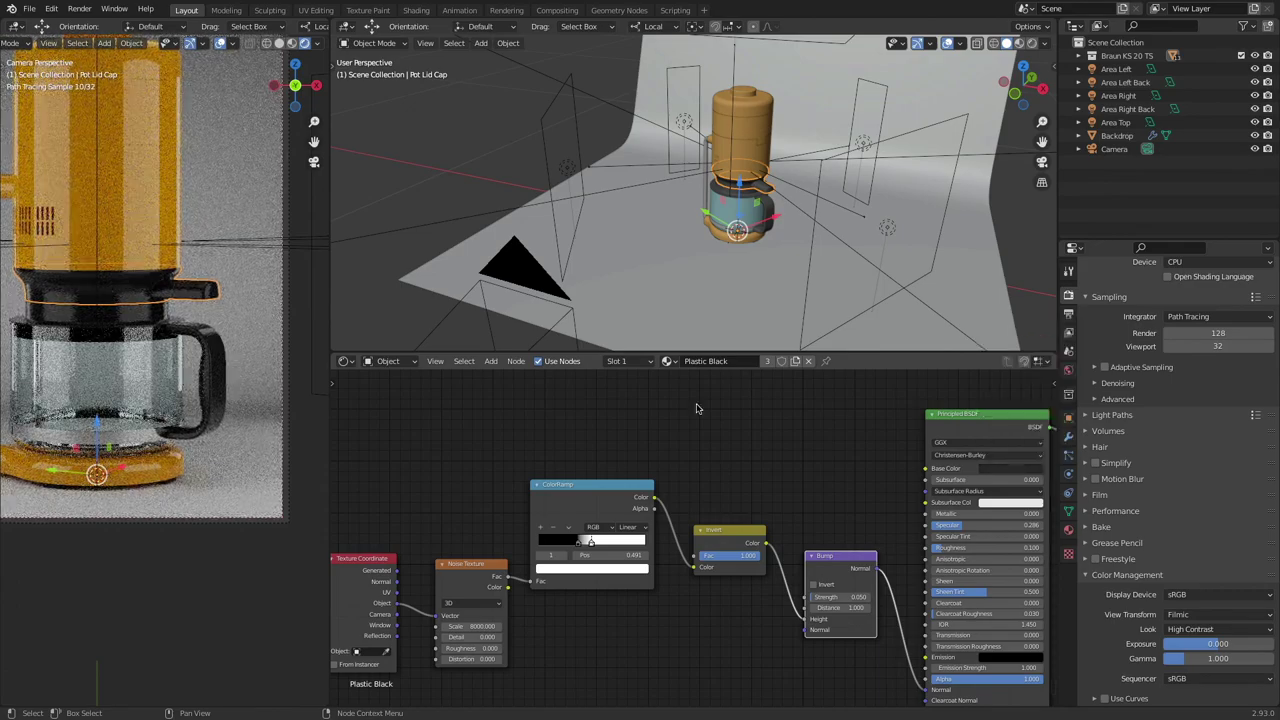
{"action": "scroll", "coordinate": [218, 370], "scroll_direction": "up", "scroll_amount": 5}
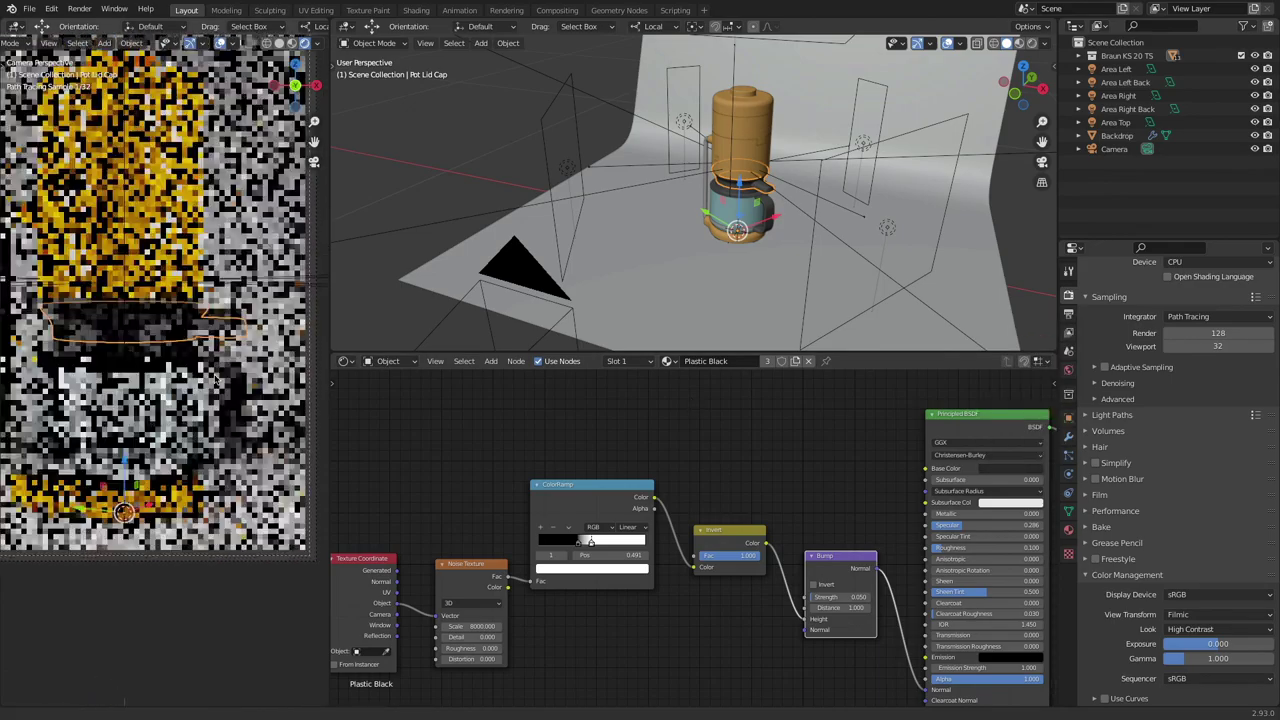
{"action": "scroll", "coordinate": [182, 322], "scroll_direction": "up", "scroll_amount": 3}
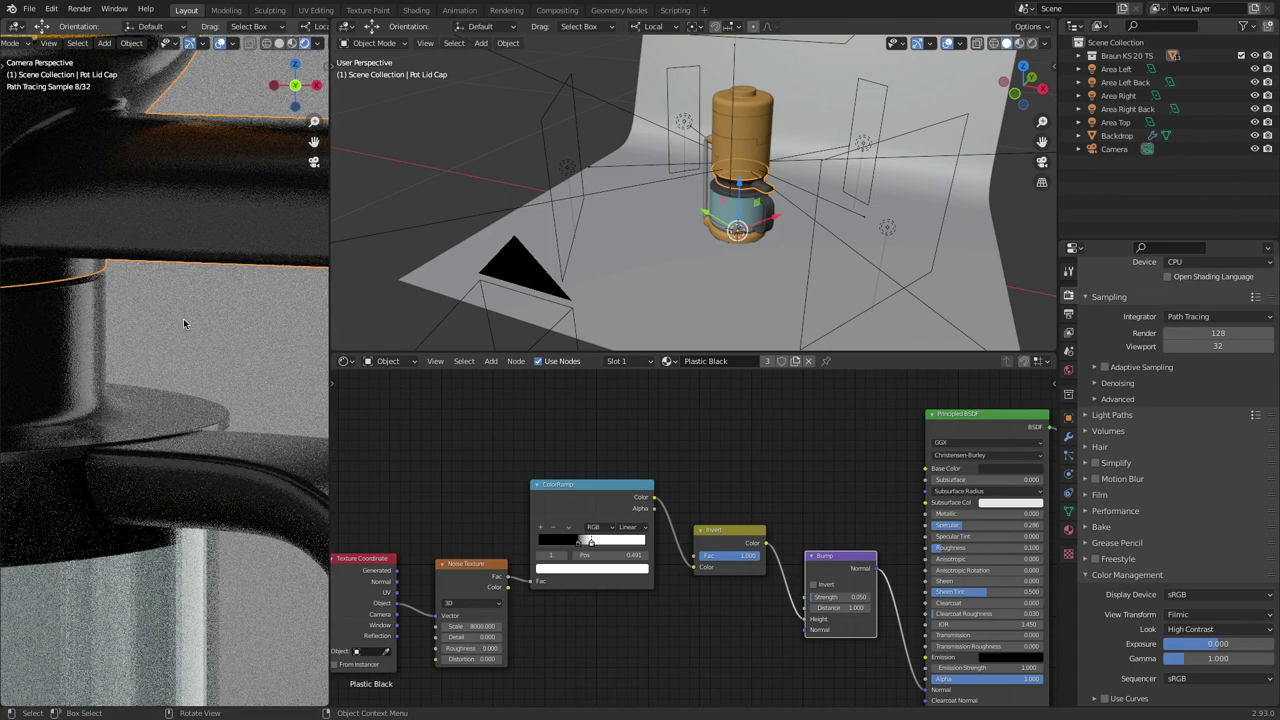
{"action": "scroll", "coordinate": [196, 150], "scroll_direction": "up", "scroll_amount": 3}
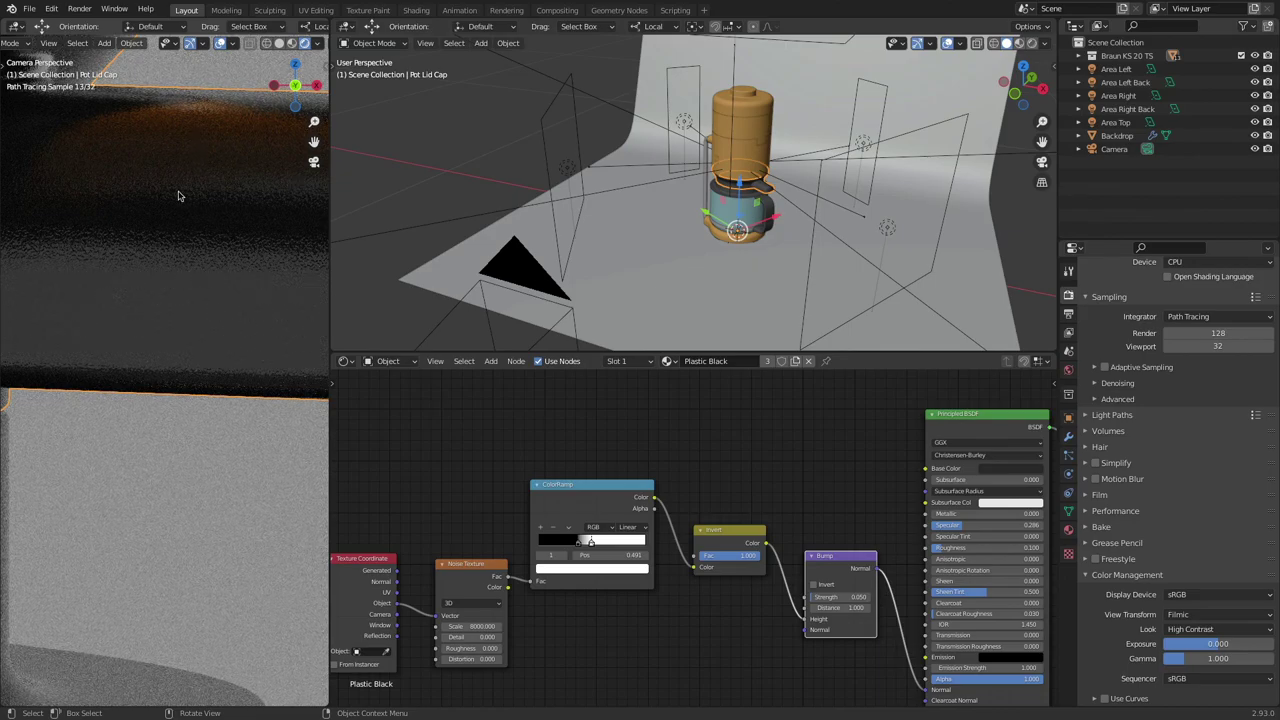
{"action": "scroll", "coordinate": [180, 198], "scroll_direction": "down", "scroll_amount": 3}
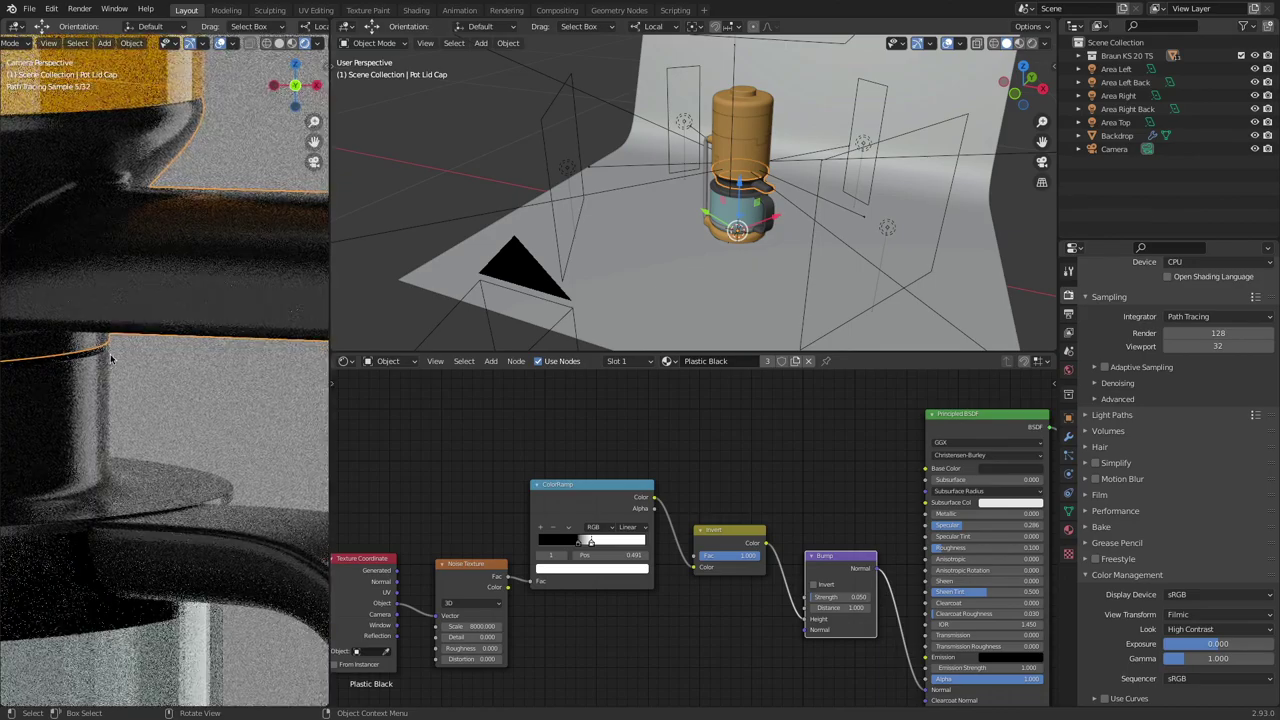
{"action": "scroll", "coordinate": [110, 358], "scroll_direction": "down", "scroll_amount": 5}
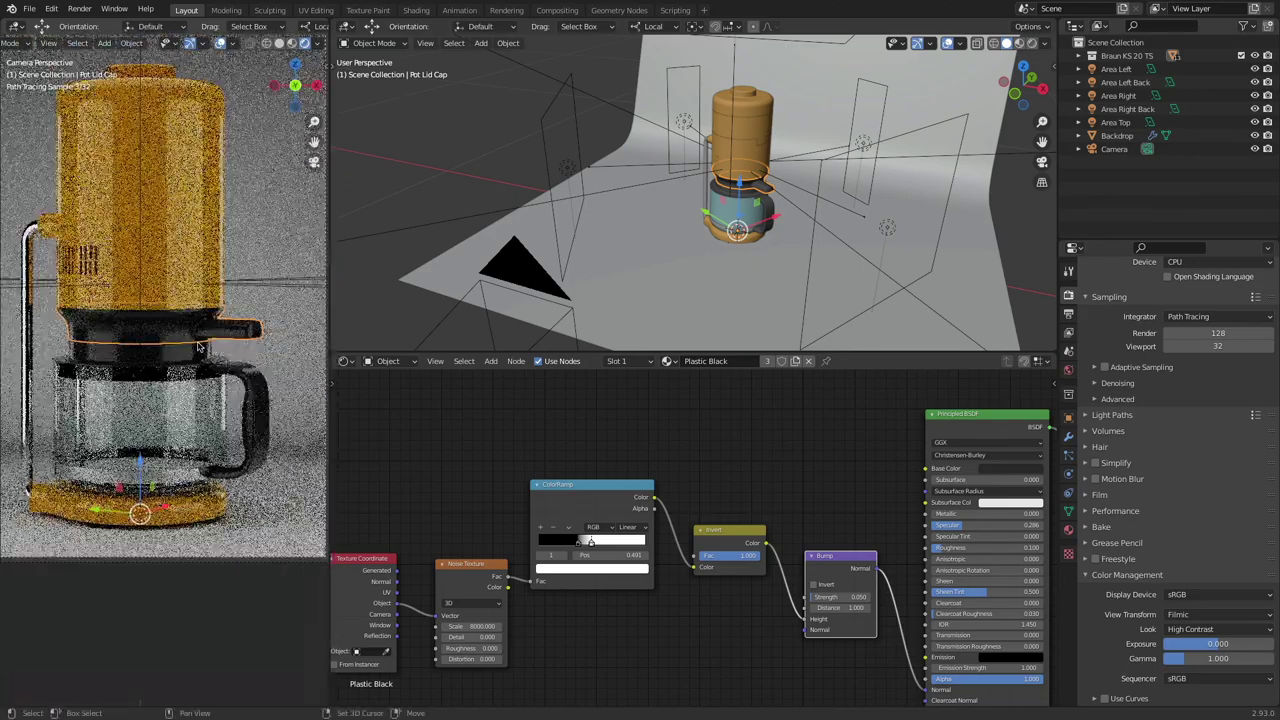
{"action": "scroll", "coordinate": [205, 360], "scroll_direction": "up", "scroll_amount": 1}
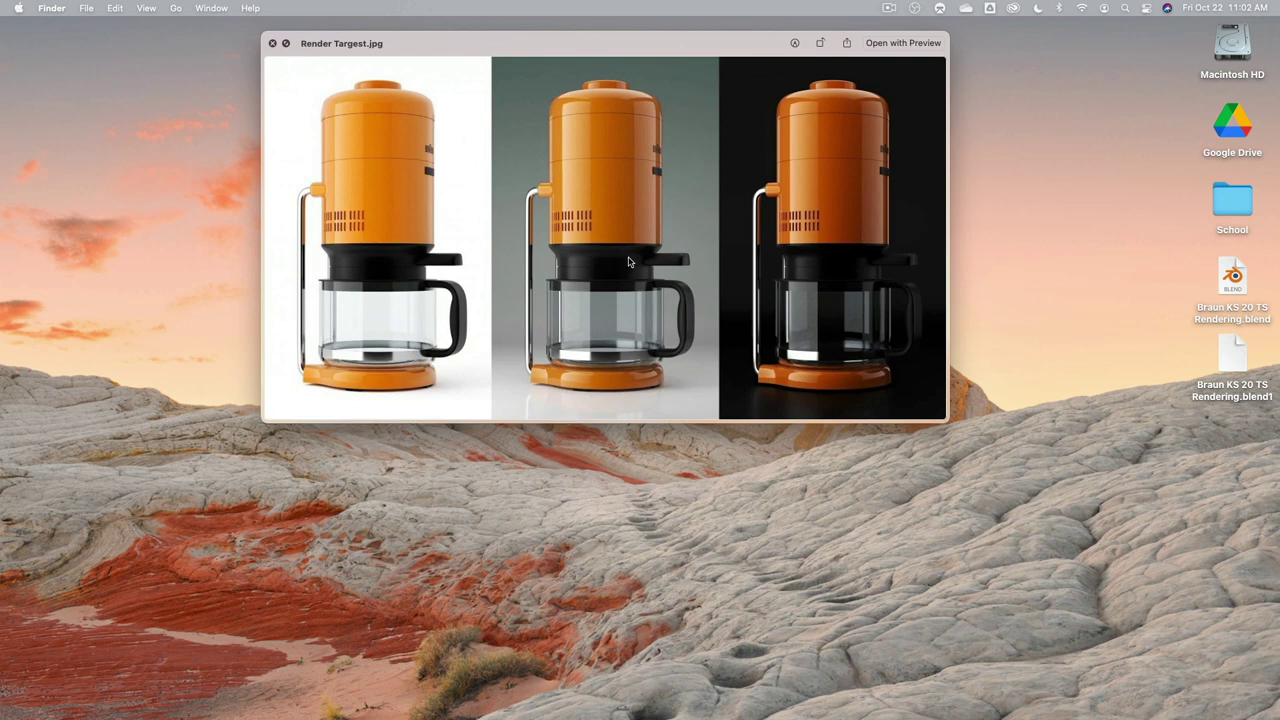
Step: Return to Blender from the reference image and orbit the scene toward the backdrop
{"action": "key", "text": "super+Tab"}
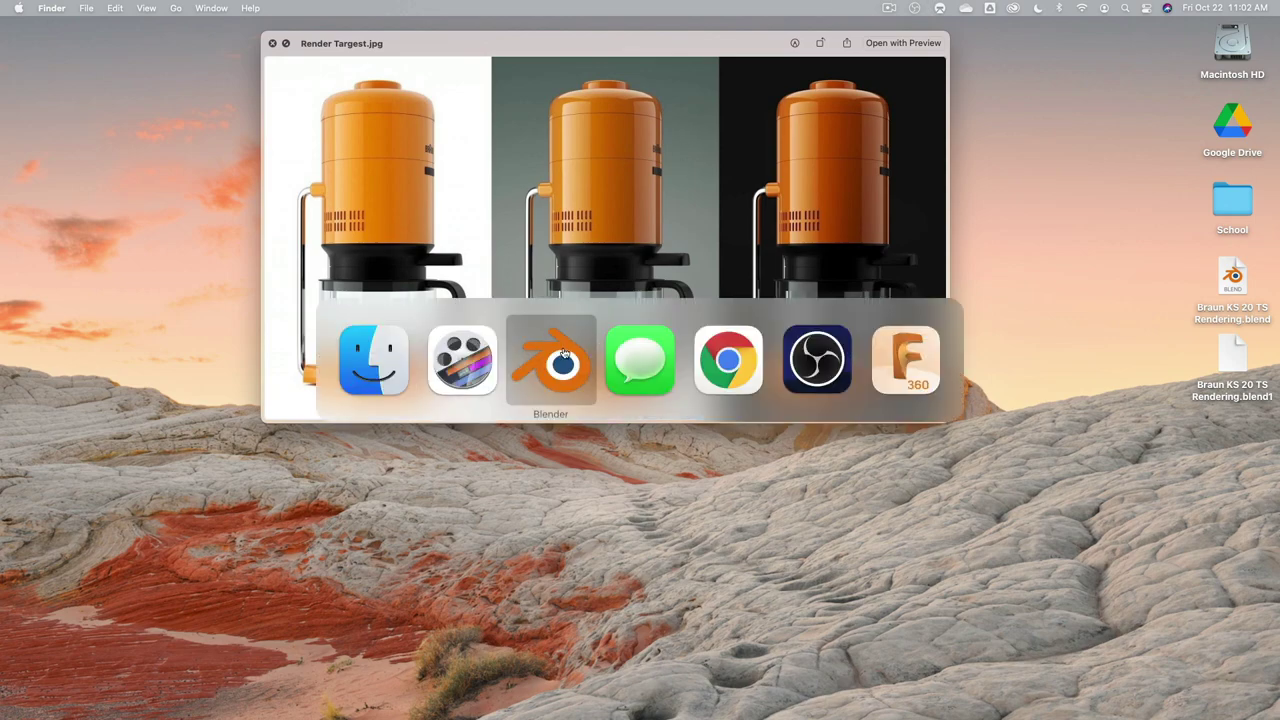
{"action": "left_click", "coordinate": [586, 322]}
{"action": "middle_click_drag", "start_coordinate": [645, 247], "coordinate": [562, 224]}
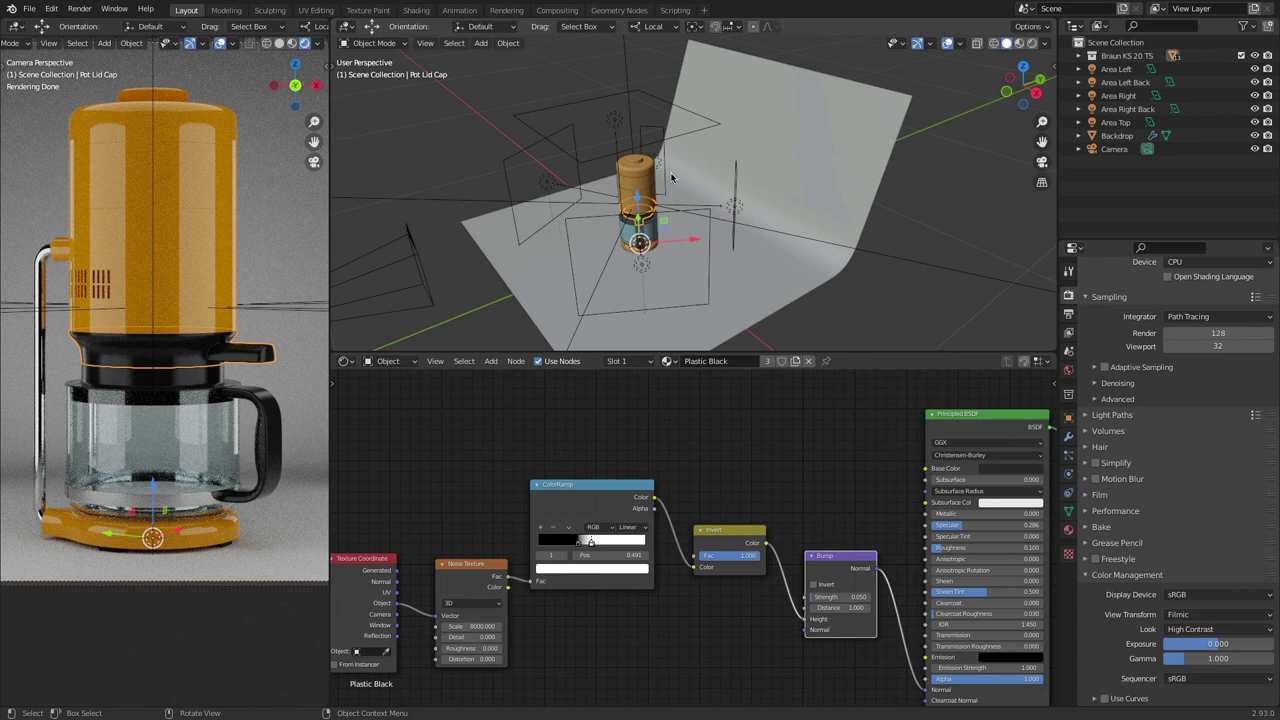
Step: Select the Backdrop, enter Edit Mode in wireframe, select all and UV-unwrap it
{"action": "left_click", "coordinate": [789, 135]}
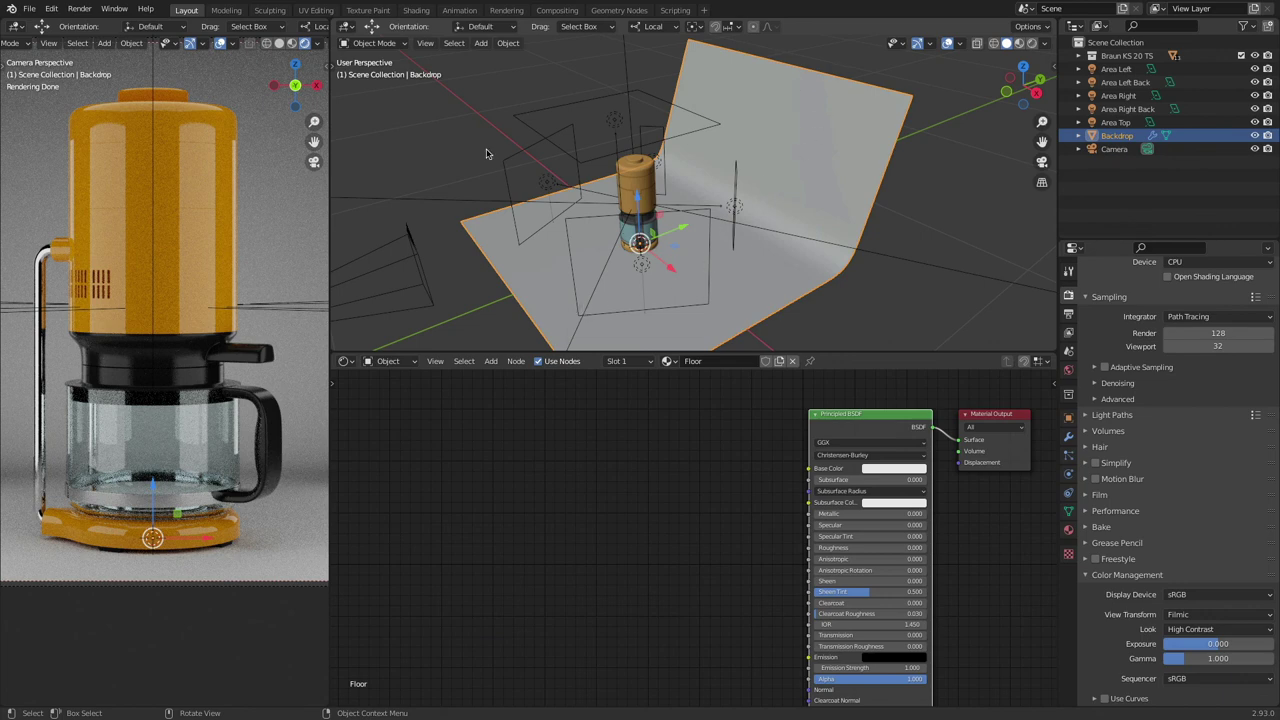
{"action": "scroll", "coordinate": [640, 440], "scroll_direction": "down", "scroll_amount": 2}
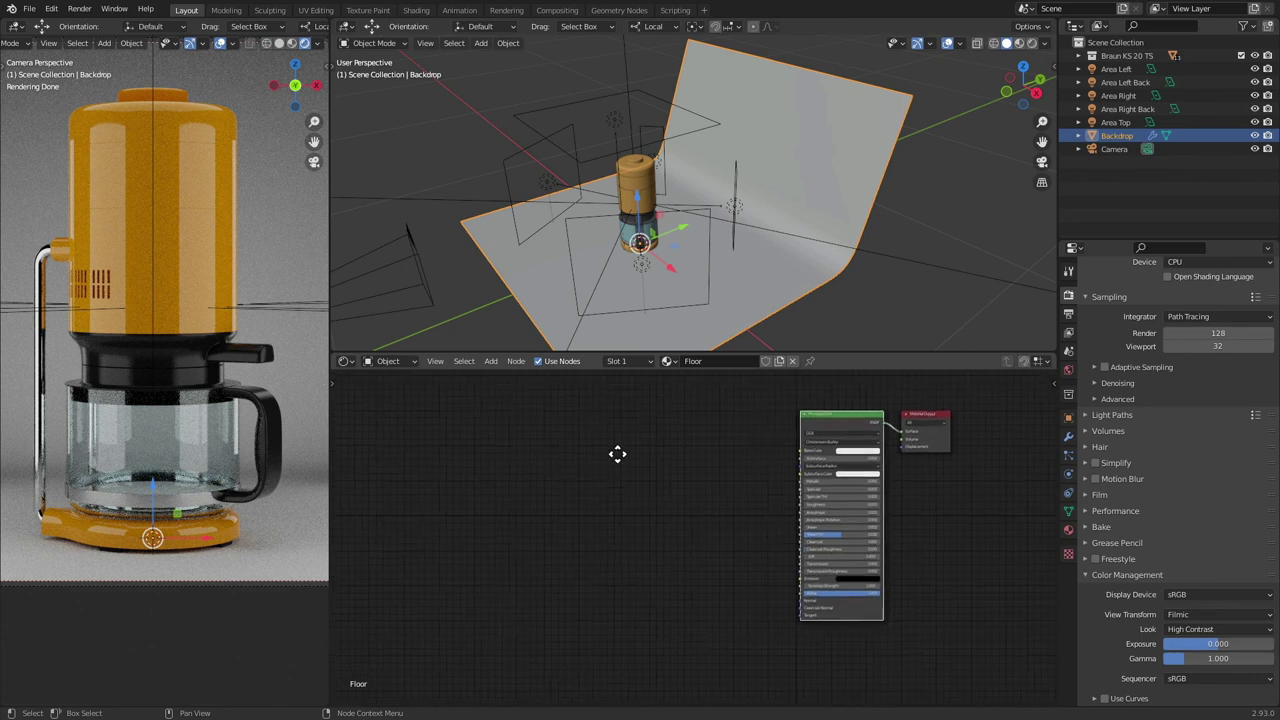
{"action": "middle_click_drag", "start_coordinate": [617, 454], "coordinate": [607, 456]}
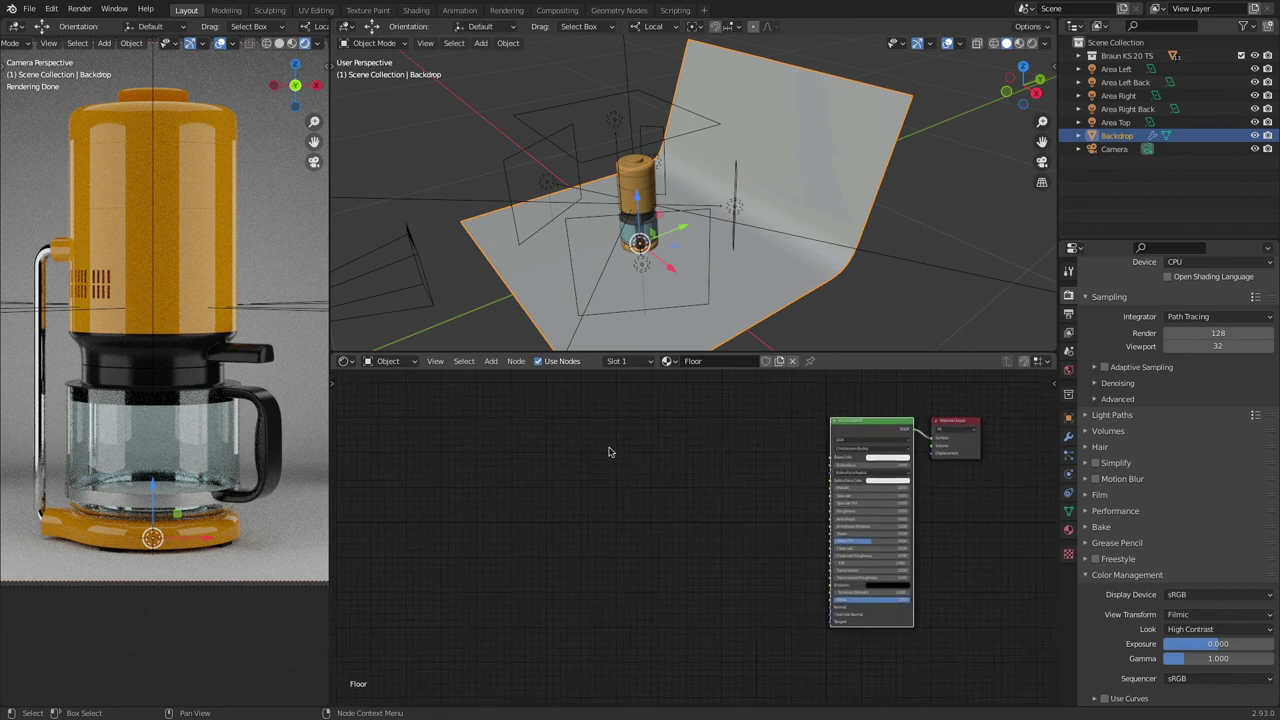
{"action": "left_click", "coordinate": [397, 46]}
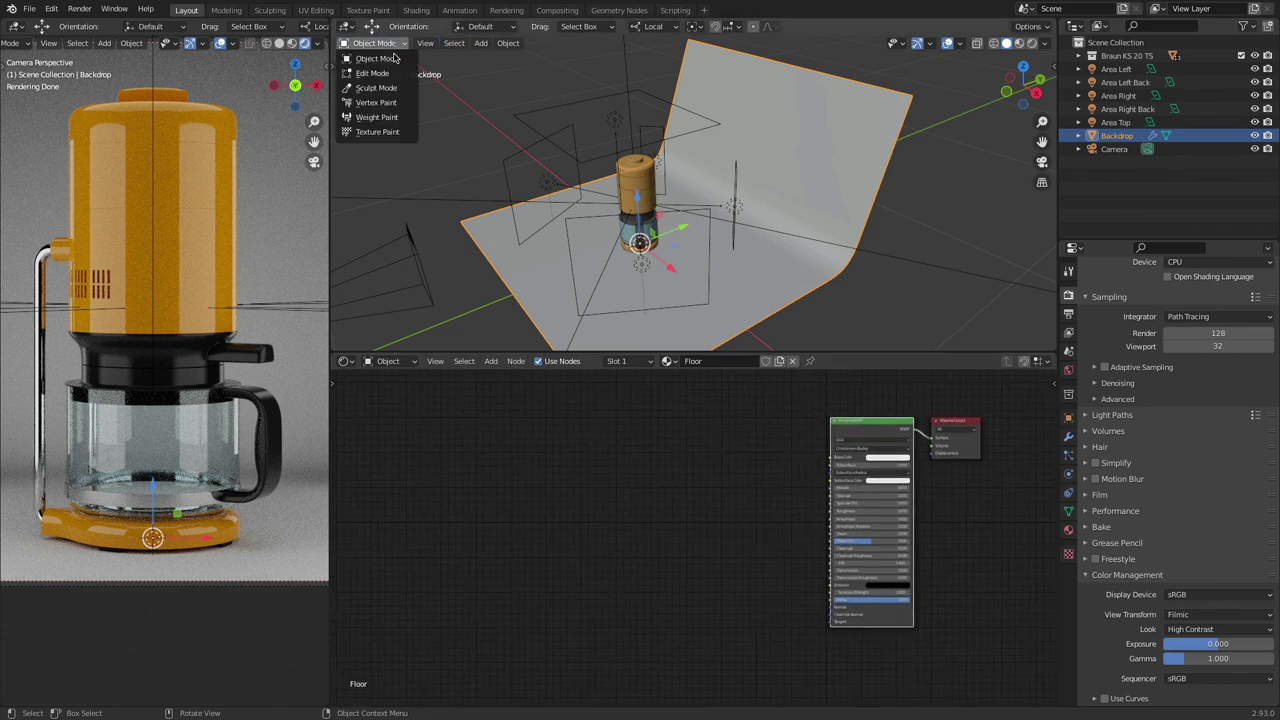
{"action": "left_click", "coordinate": [395, 76]}
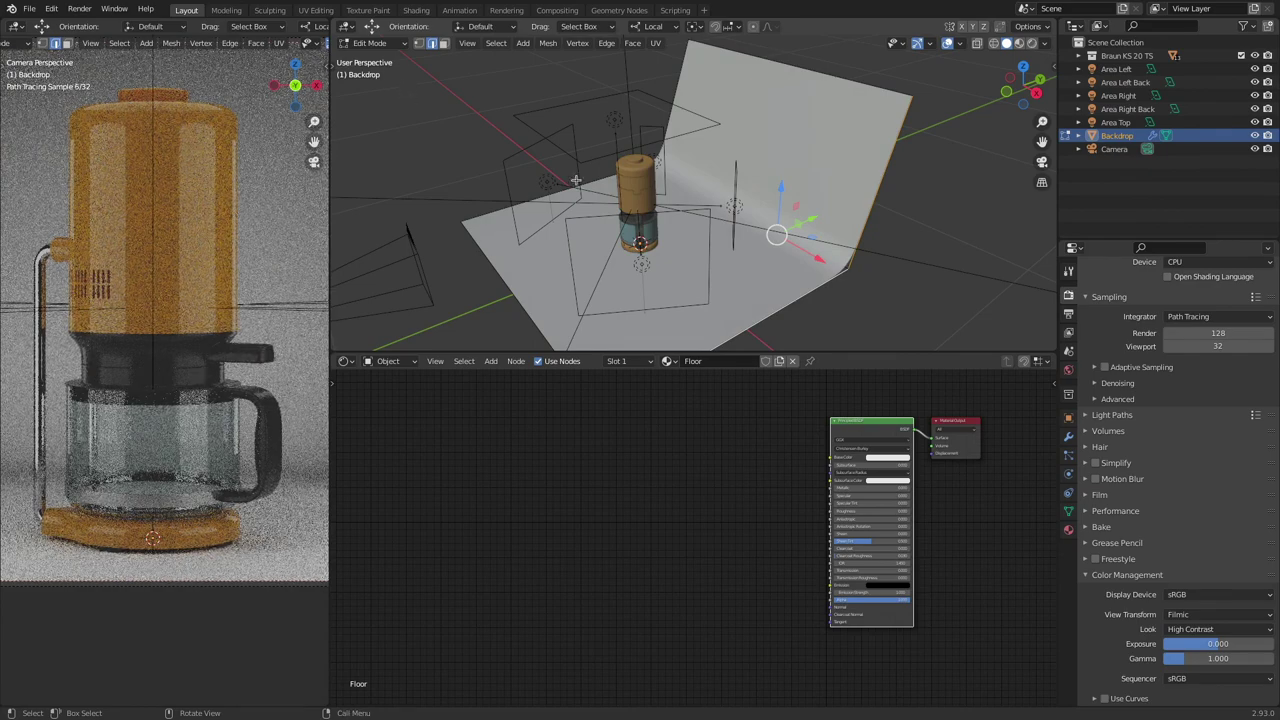
{"action": "left_click", "coordinate": [993, 43]}
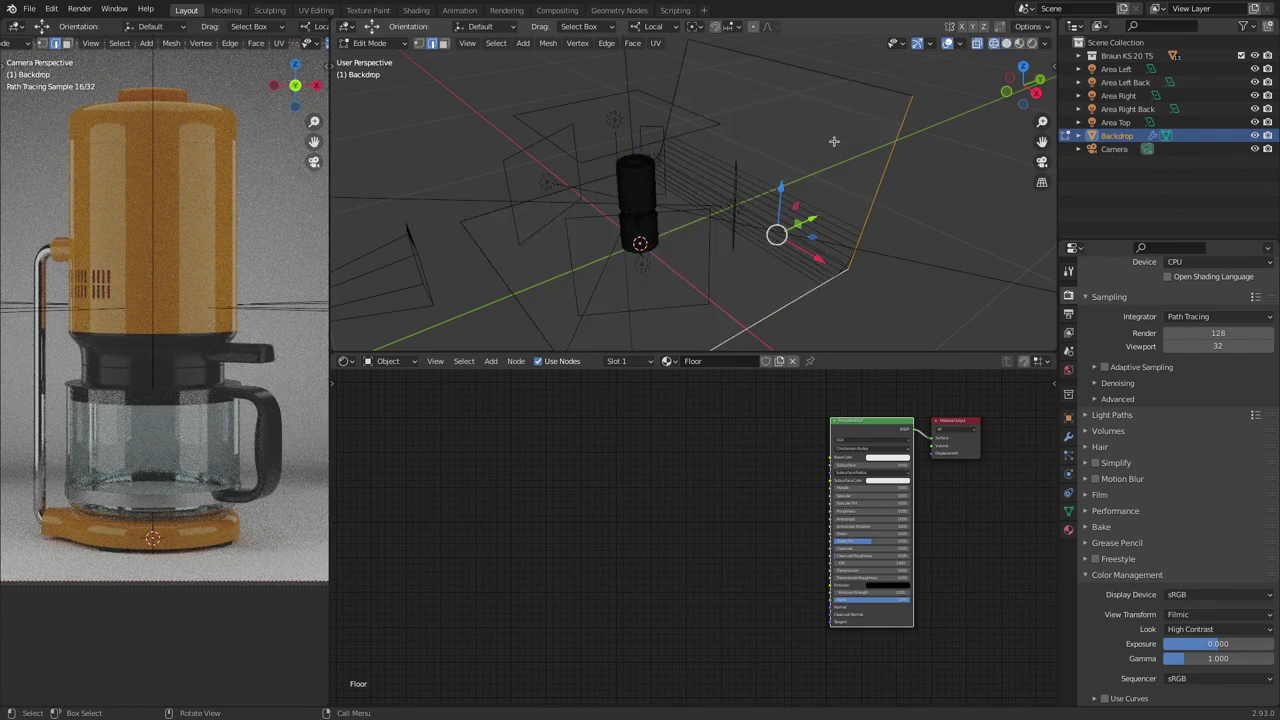
{"action": "key", "text": "a"}
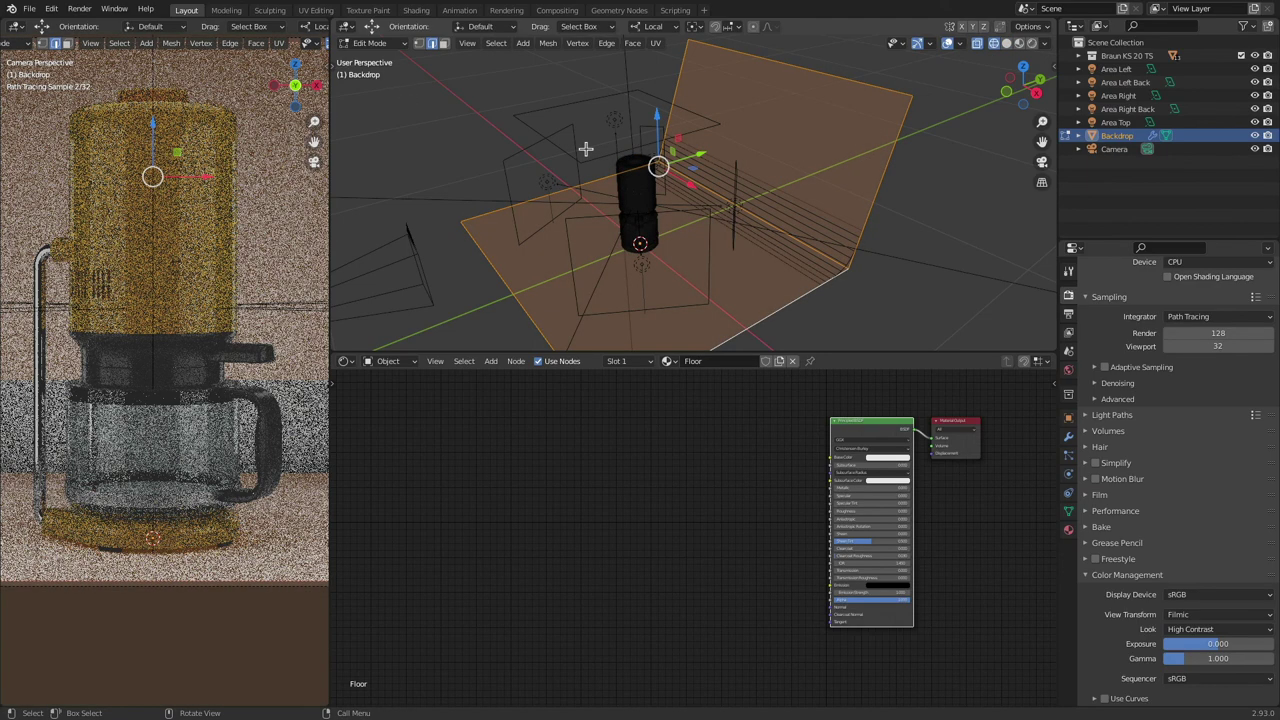
{"action": "left_click", "coordinate": [656, 43]}
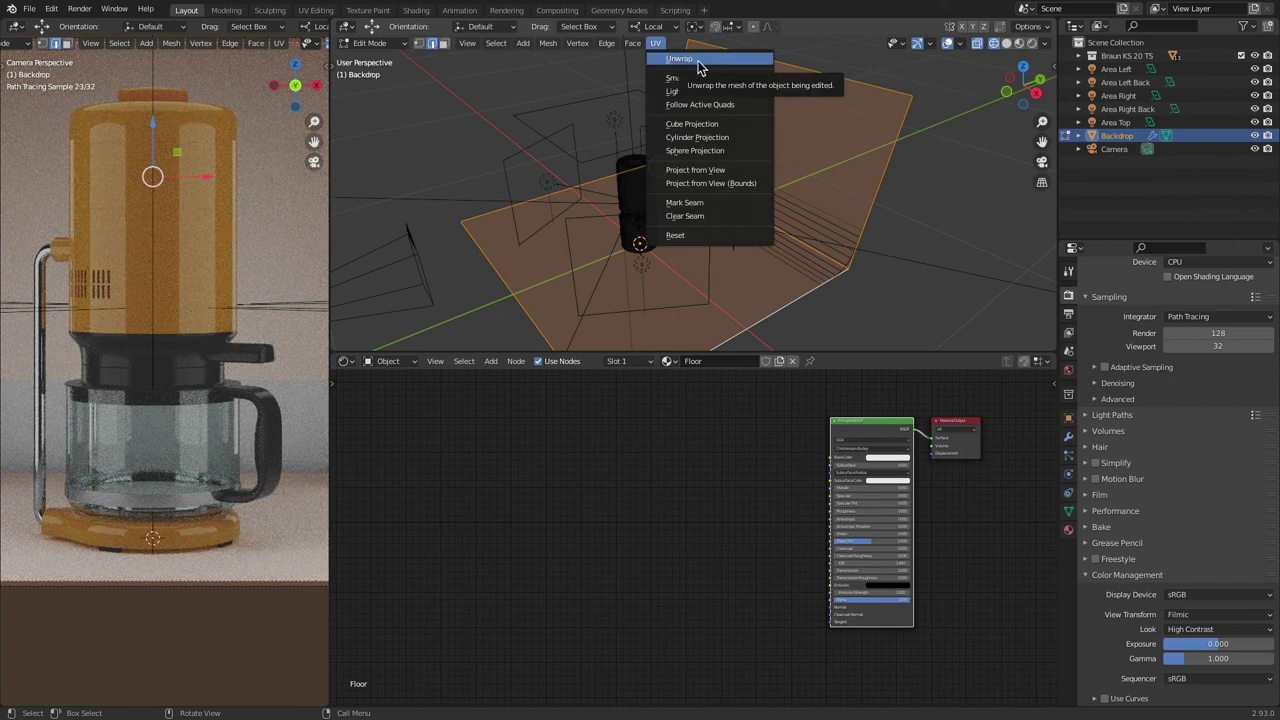
{"action": "left_click", "coordinate": [700, 62]}
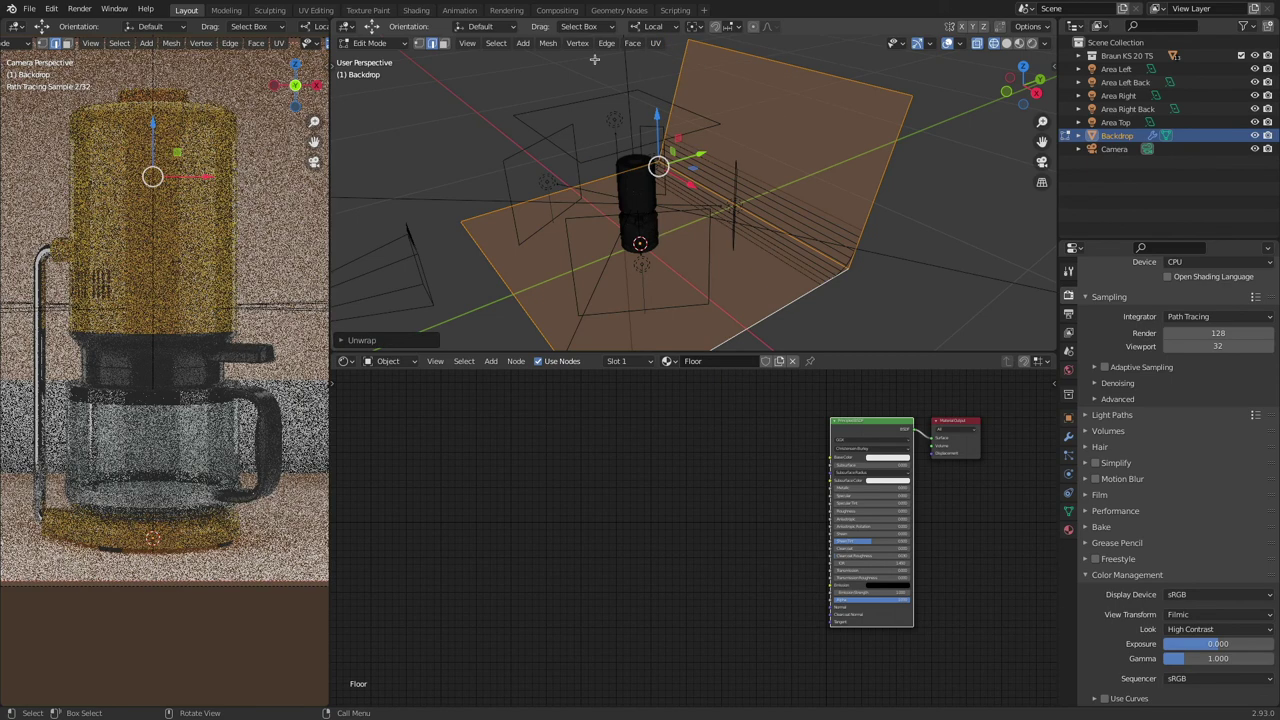
Step: Inspect the unwrapped layout in the UV Editor, then restore the 3D Viewport and Object Mode
{"action": "left_click", "coordinate": [346, 28]}
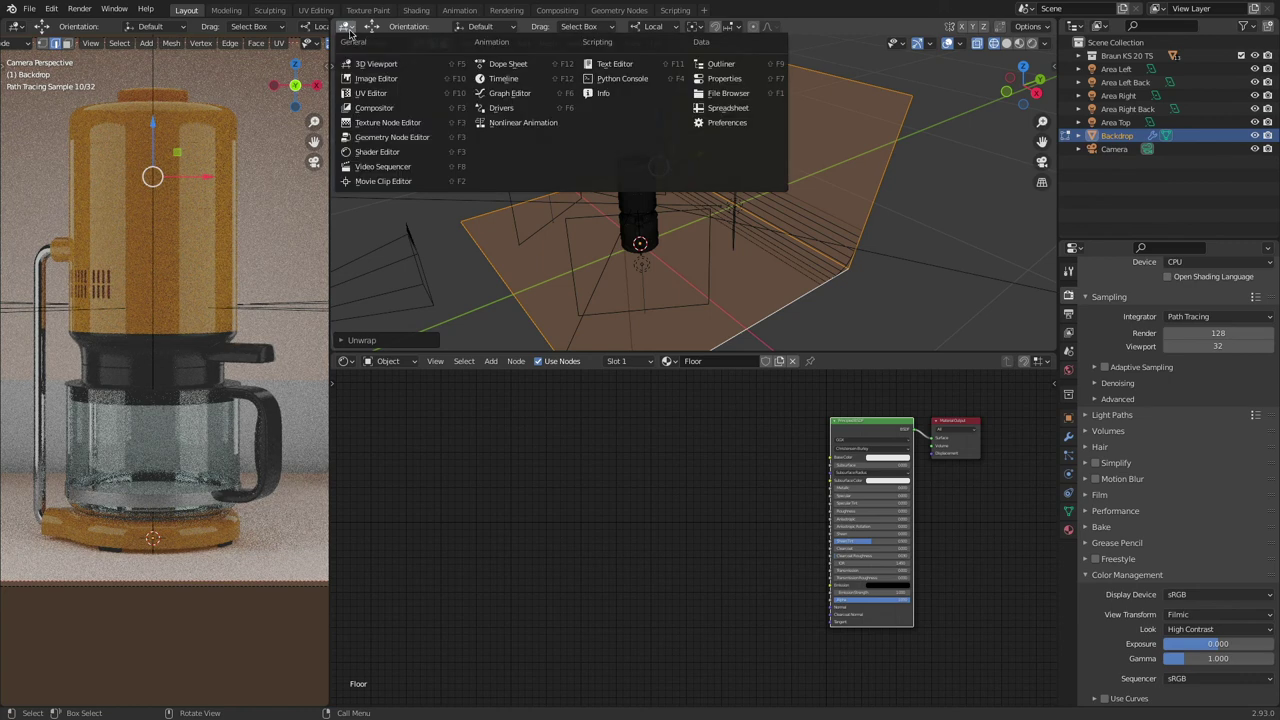
{"action": "left_click", "coordinate": [390, 93]}
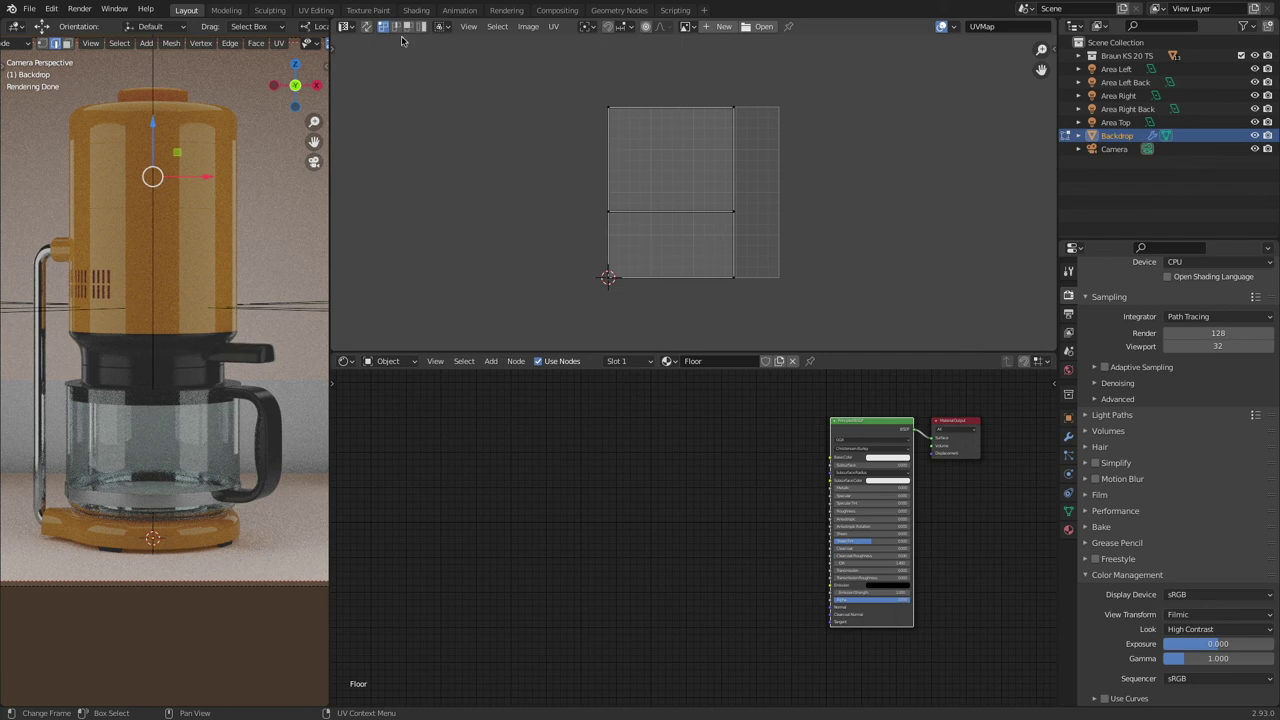
{"action": "left_click", "coordinate": [345, 27]}
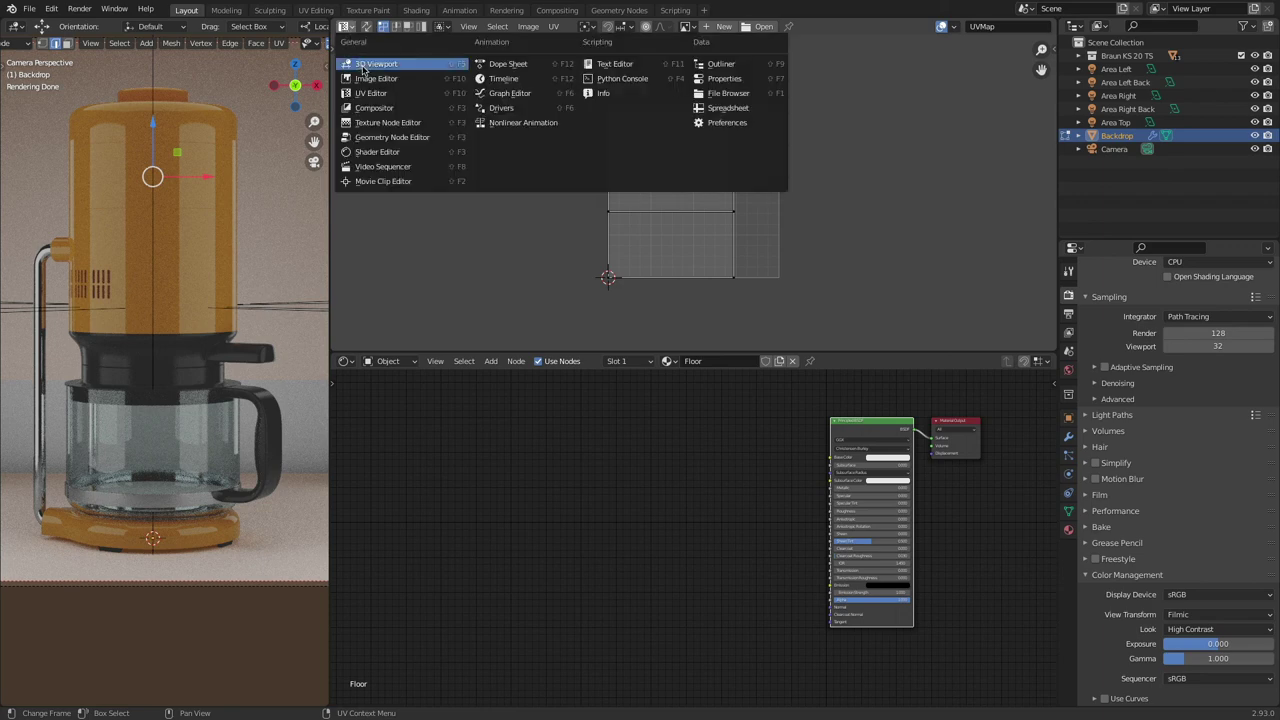
{"action": "left_click", "coordinate": [372, 64]}
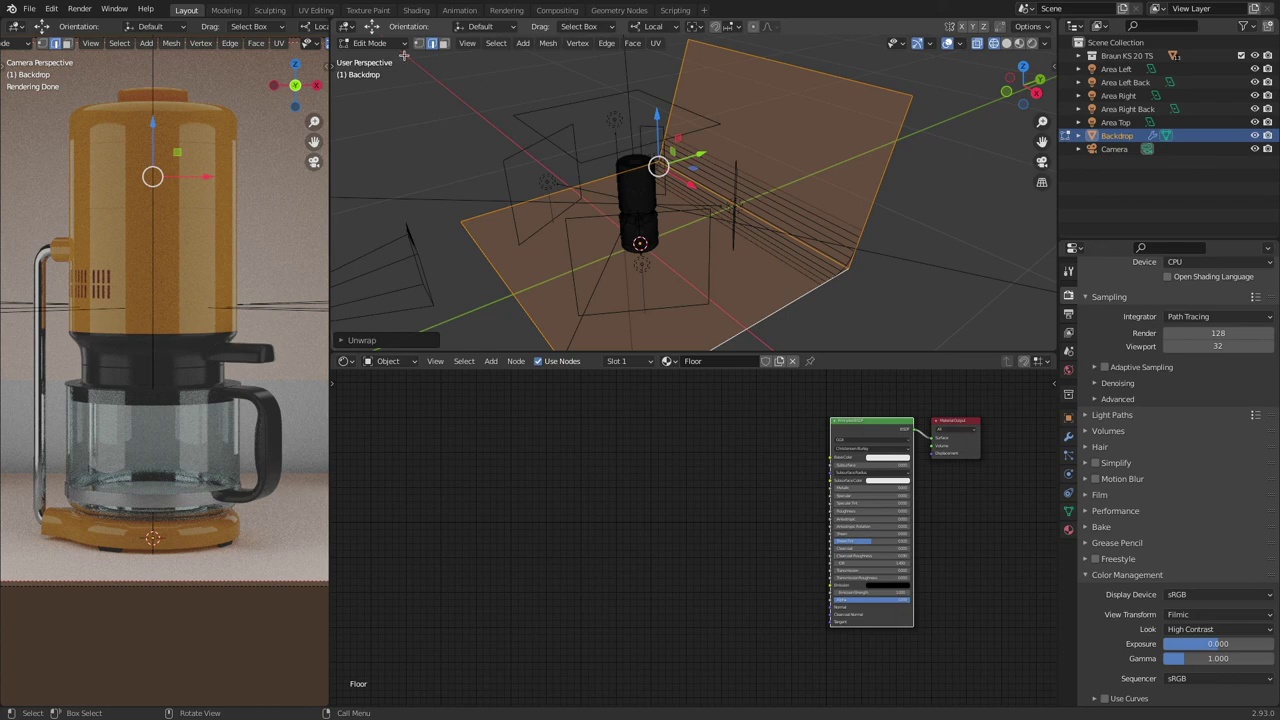
{"action": "left_click", "coordinate": [372, 43]}
{"action": "left_click", "coordinate": [371, 59]}
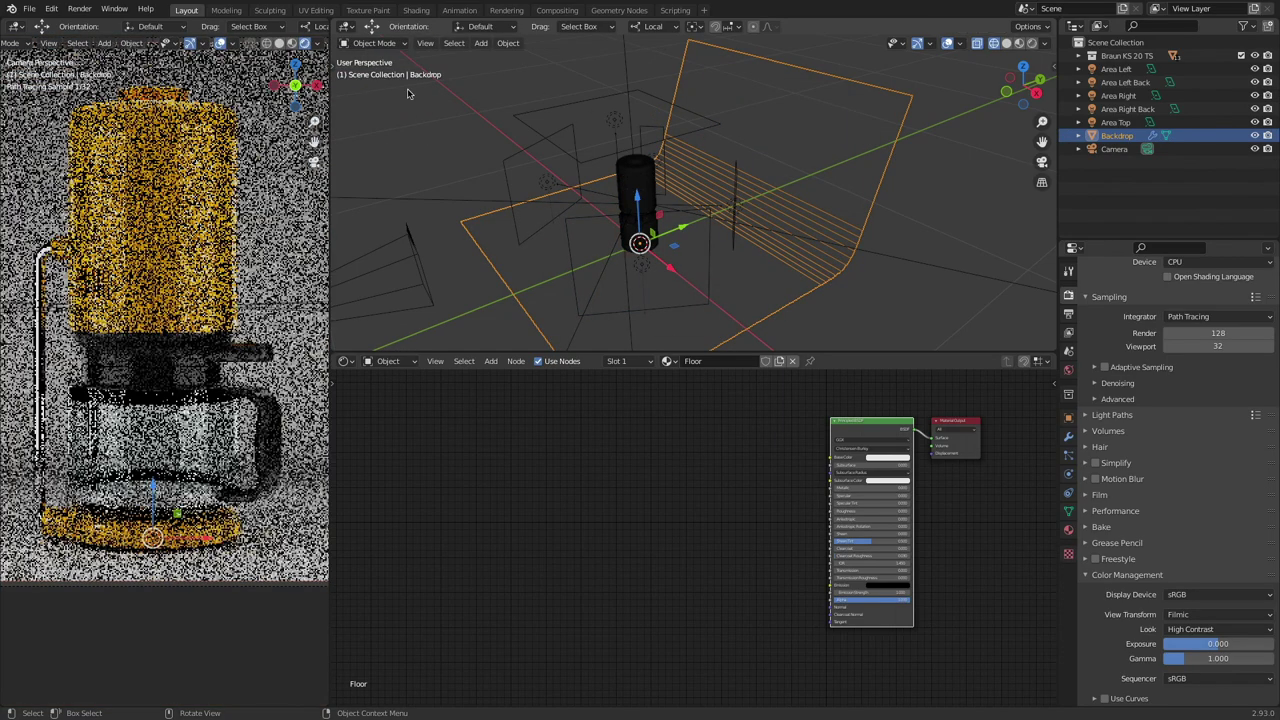
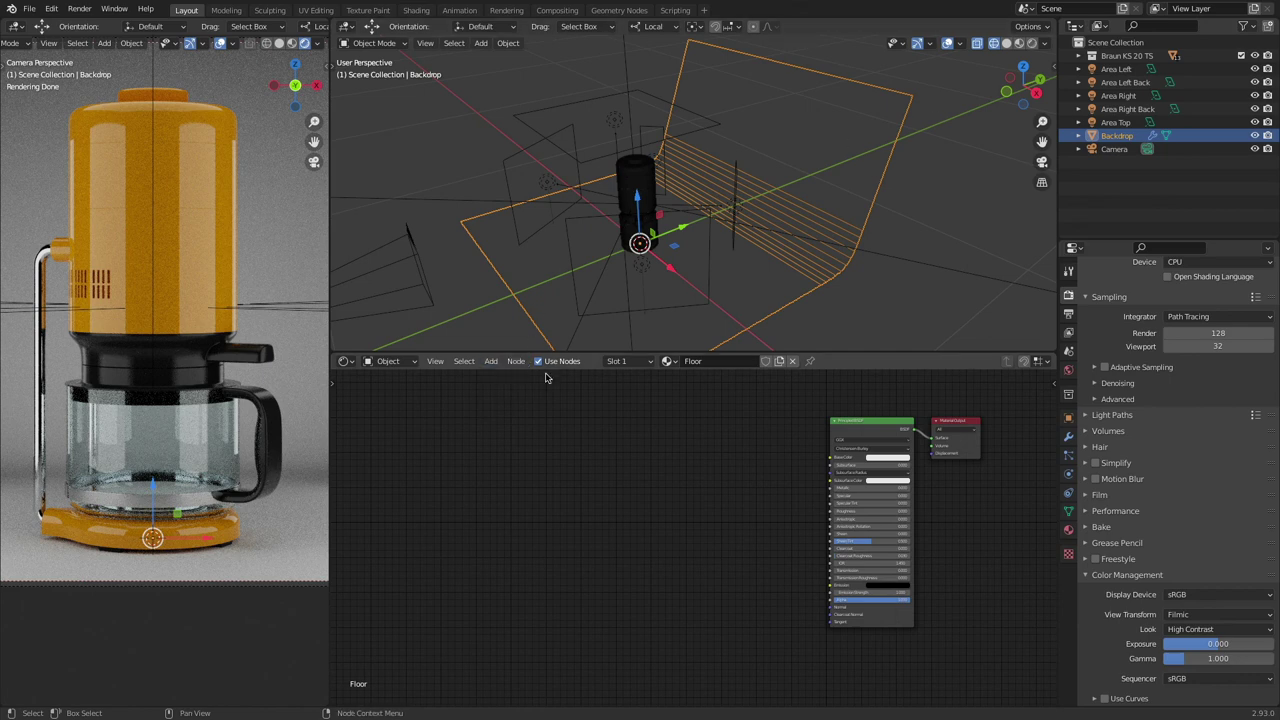
Step: Set the left viewport to Solid shading and the orbited right viewport to Rendered
{"action": "left_click", "coordinate": [279, 43]}
{"action": "mouse_move", "coordinate": [640, 200]}
{"action": "middle_mouse_down"}
{"action": "mouse_move", "coordinate": [690, 220]}
{"action": "mouse_move", "coordinate": [740, 200]}
{"action": "middle_mouse_up"}
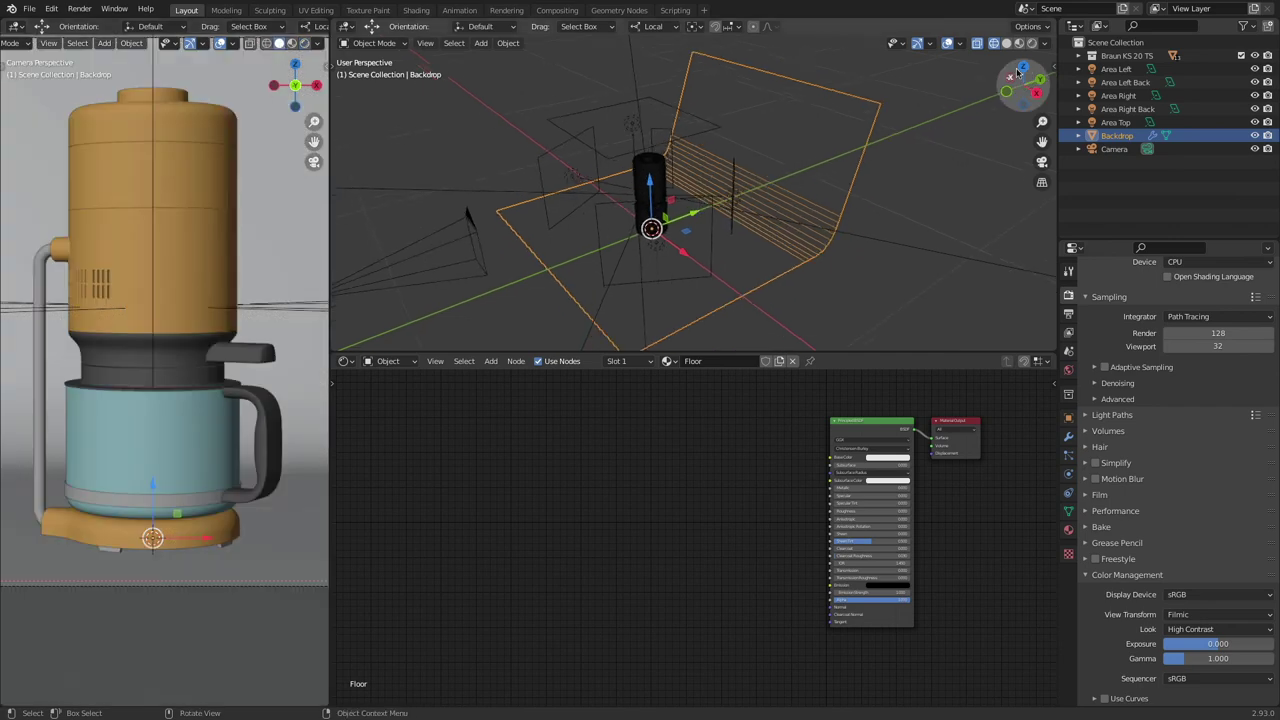
{"action": "left_click", "coordinate": [1030, 43]}
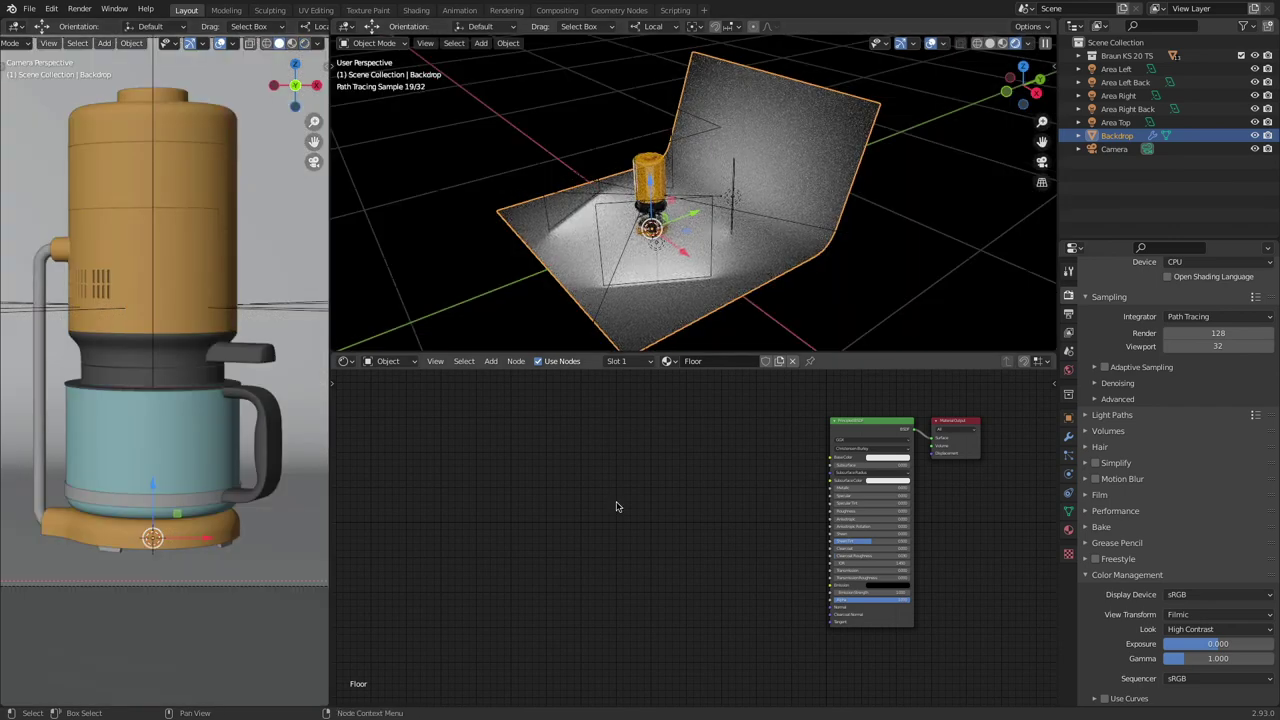
Step: Add a Gradient Texture node to the backdrop's Floor material
{"action": "left_click", "coordinate": [494, 362]}
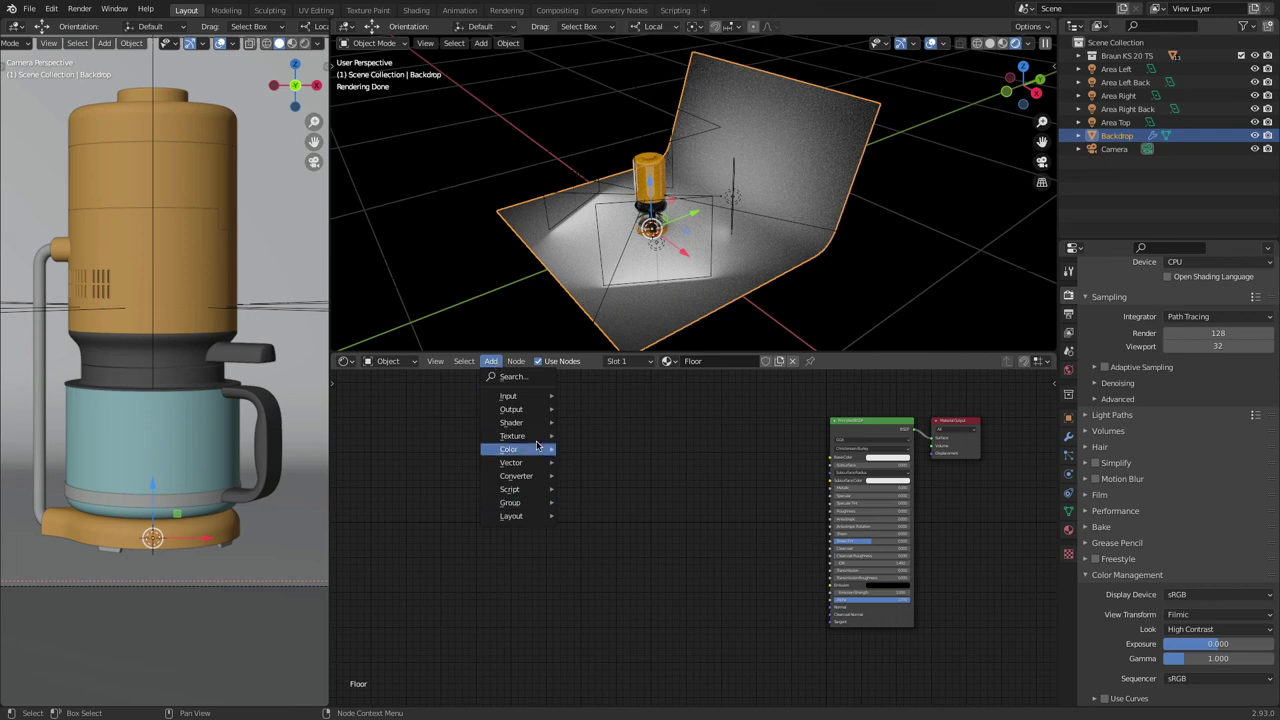
{"action": "mouse_move", "coordinate": [537, 451]}
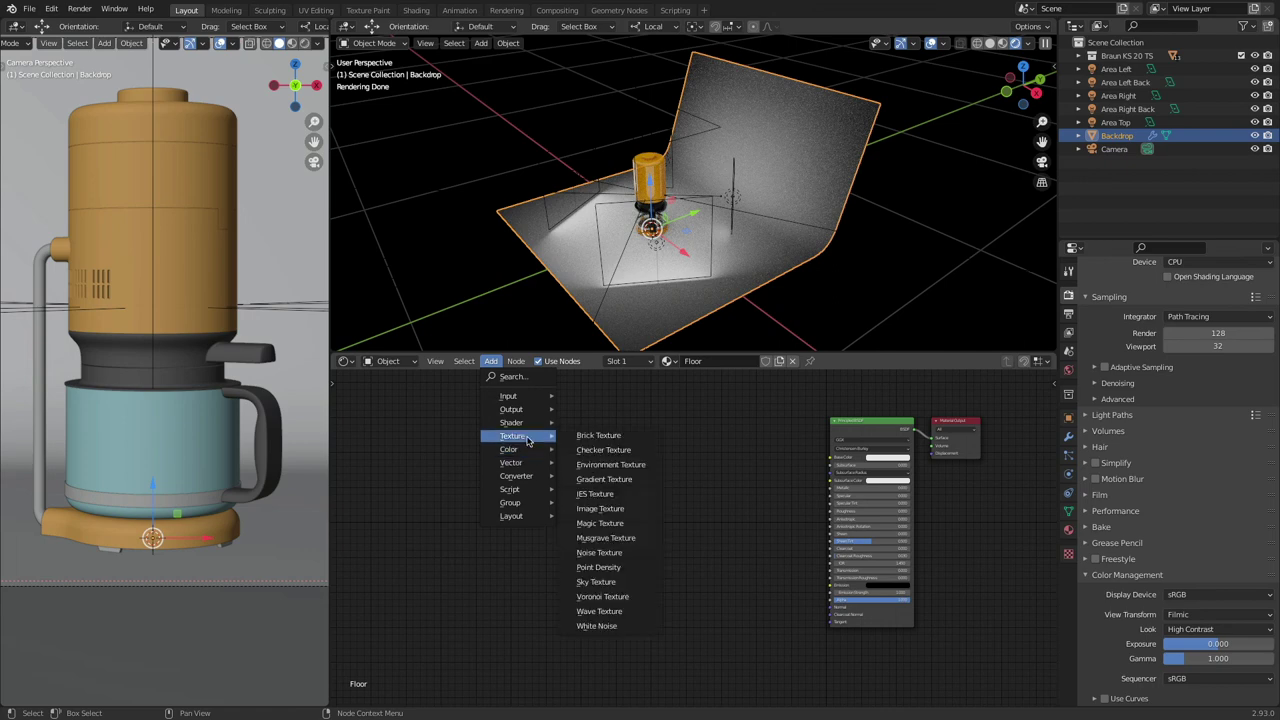
{"action": "left_click", "coordinate": [620, 480]}
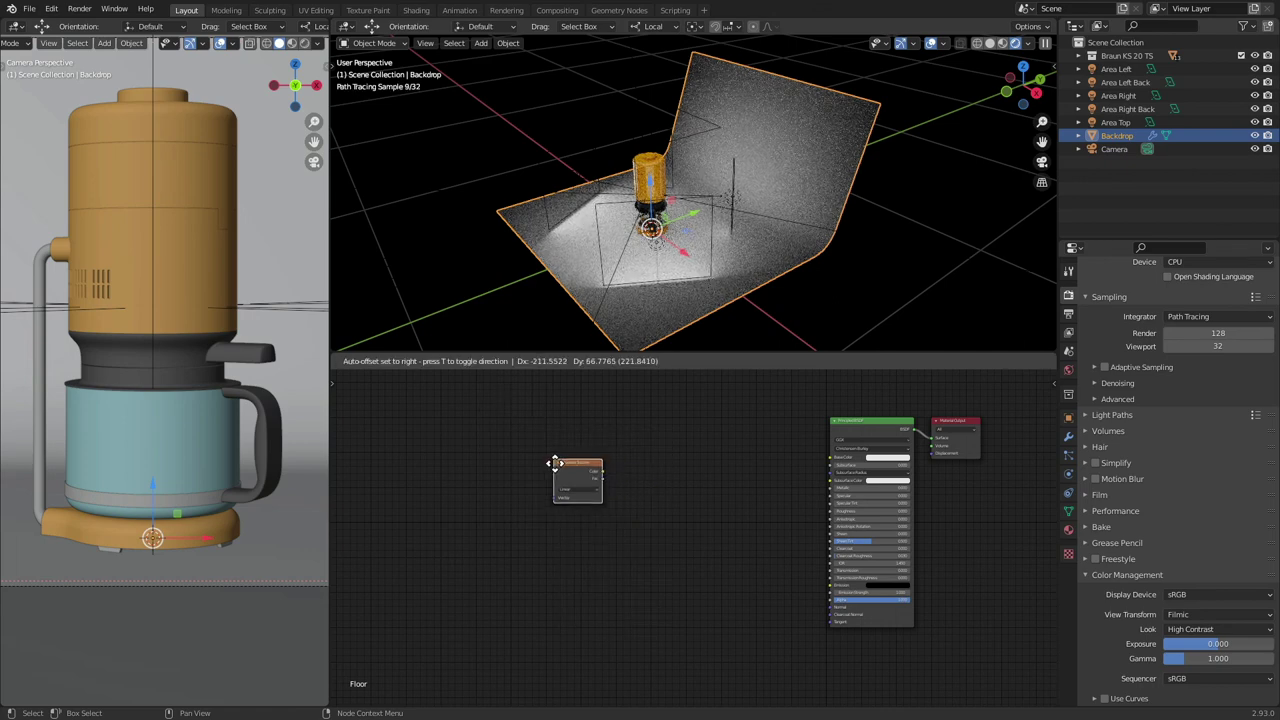
Step: Link the Gradient Texture's Color to Base Color and set World Strength to 0.5
{"action": "left_click", "coordinate": [591, 485]}
{"action": "scroll", "coordinate": [591, 485], "scroll_direction": "up", "scroll_amount": 3}
{"action": "left_click_drag", "start_coordinate": [591, 485], "coordinate": [802, 485]}
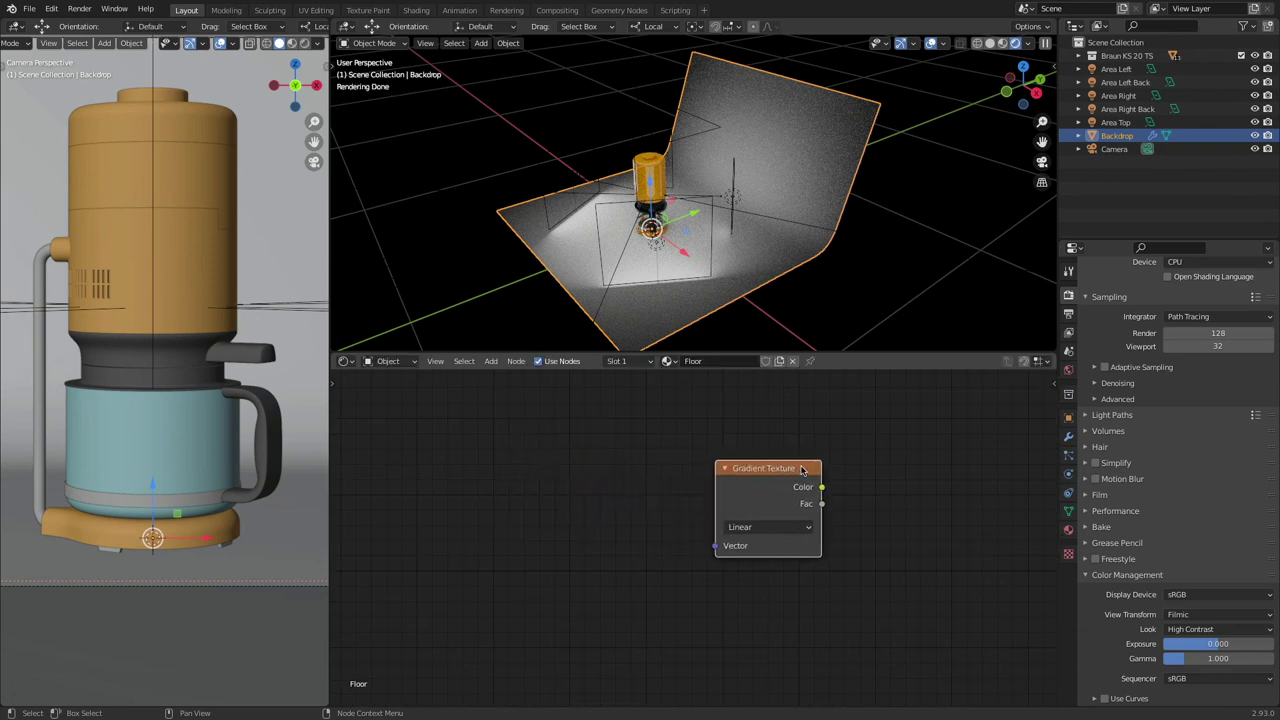
{"action": "scroll", "coordinate": [672, 458], "scroll_direction": "down", "scroll_amount": 2}
{"action": "scroll", "coordinate": [672, 458], "scroll_direction": "up", "scroll_amount": 2}
{"action": "left_click_drag", "start_coordinate": [569, 477], "coordinate": [832, 430]}
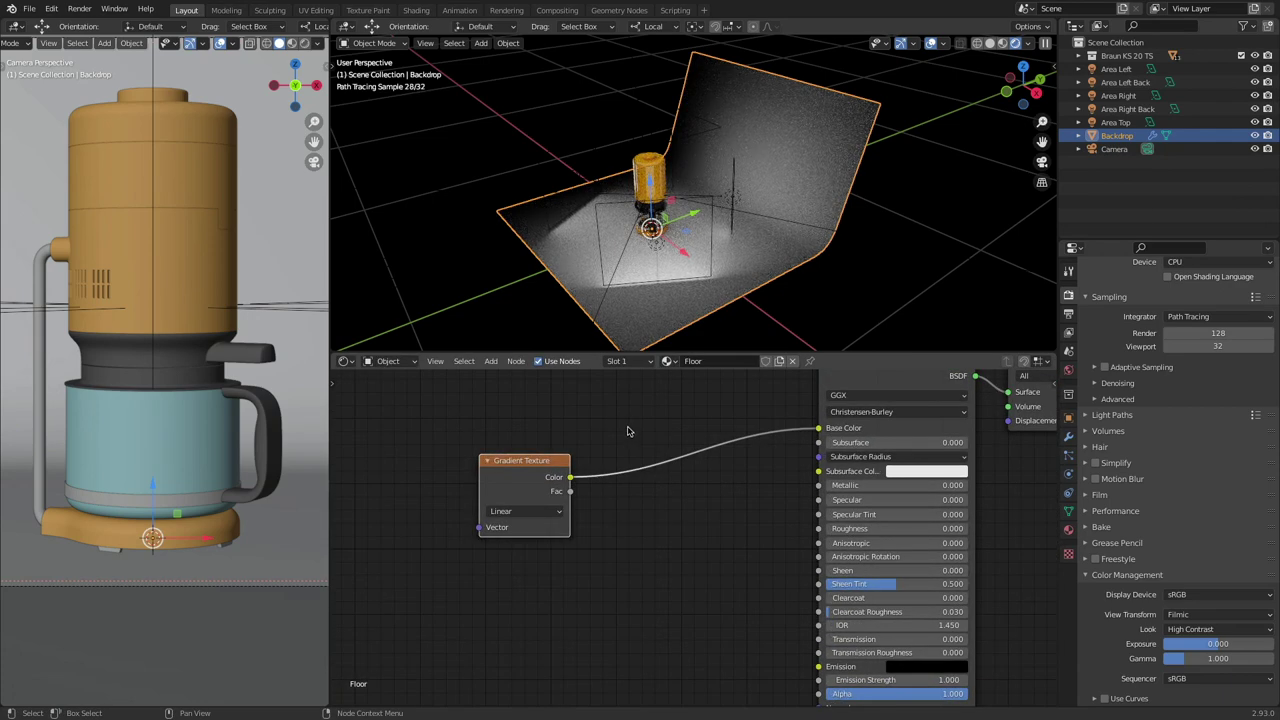
{"action": "left_click", "coordinate": [1068, 370]}
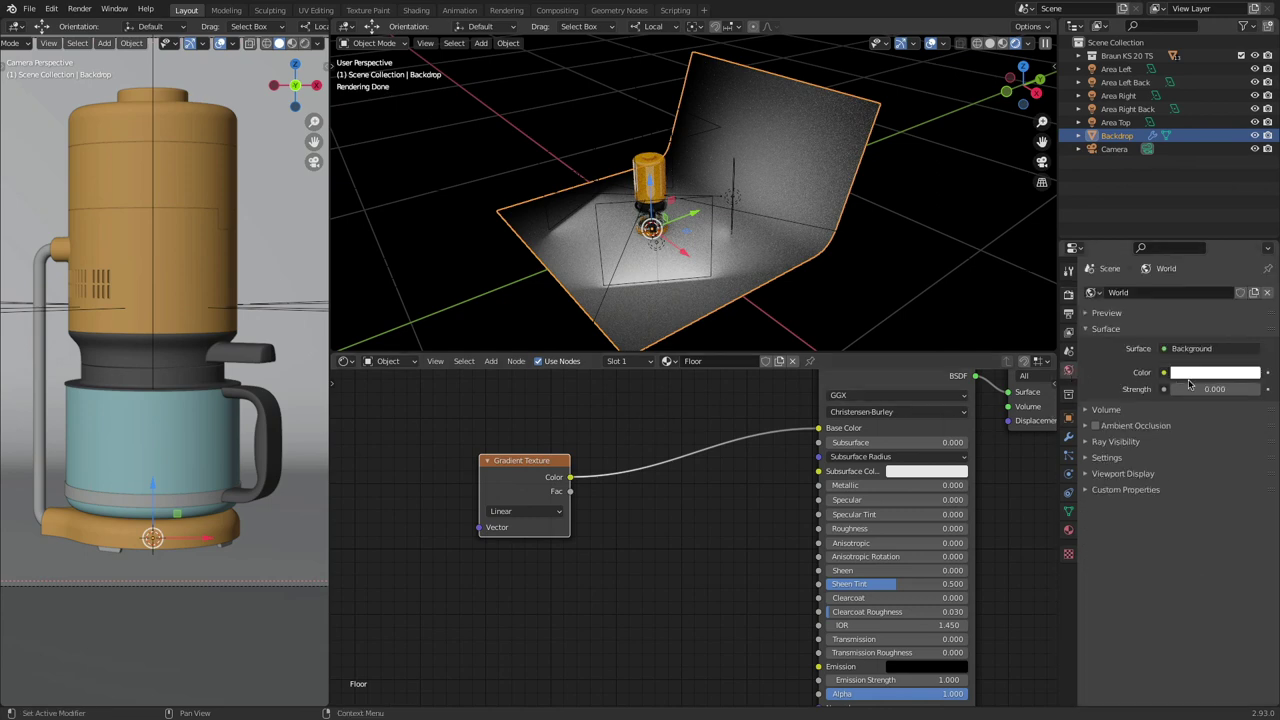
{"action": "left_click_drag", "start_coordinate": [1190, 386], "coordinate": [1210, 388]}
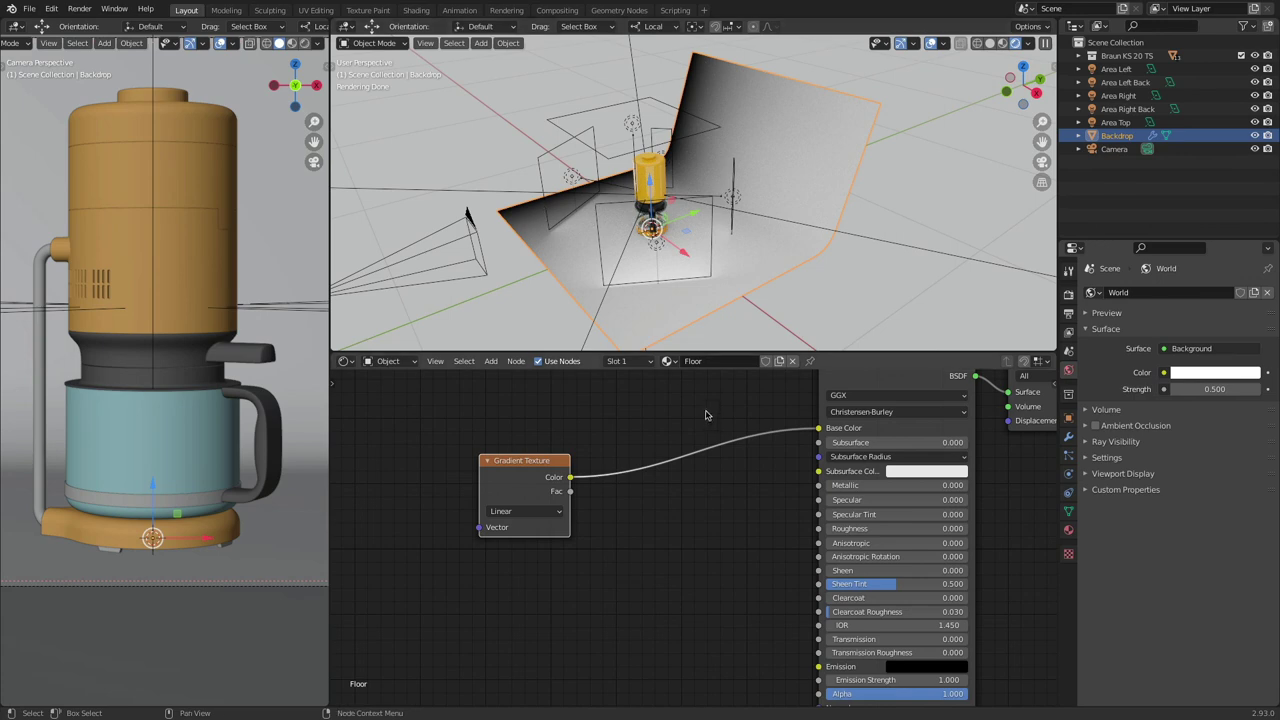
Step: Try the Quadratic, Diagonal, Spherical and Radial gradient types, then settle on Linear
{"action": "left_click", "coordinate": [553, 511]}
{"action": "left_click", "coordinate": [550, 538]}
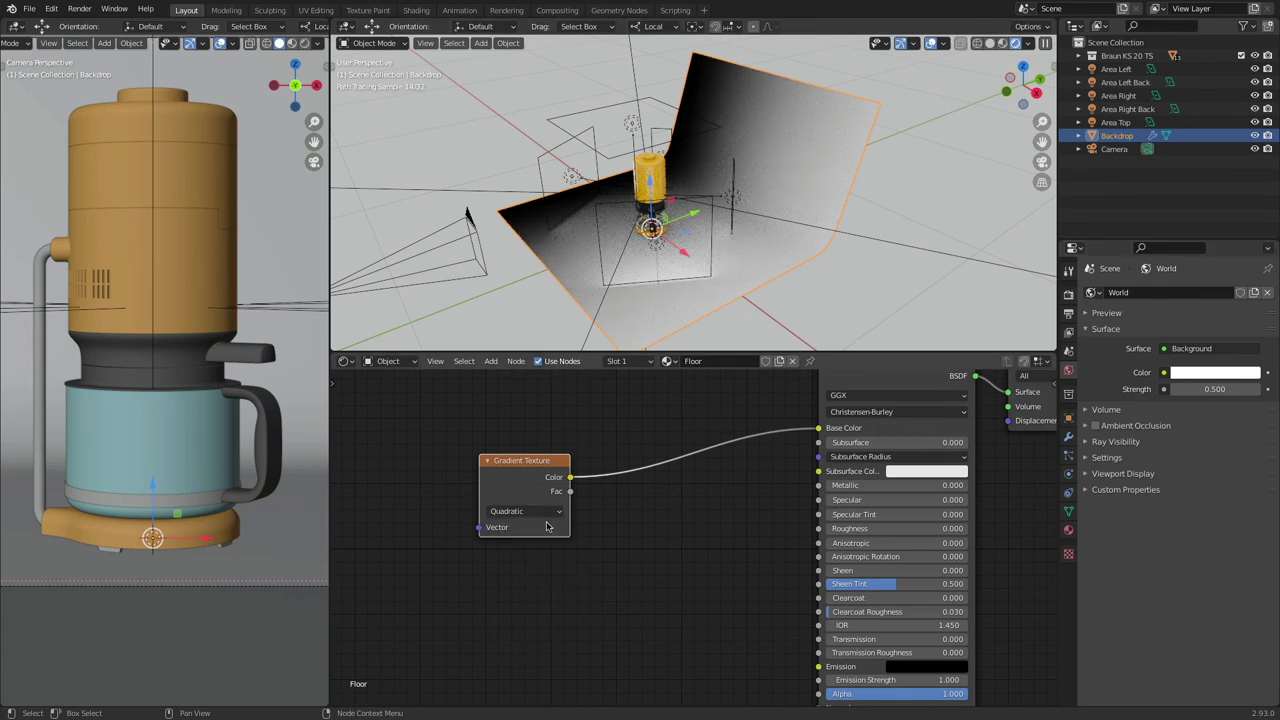
{"action": "left_click", "coordinate": [545, 511]}
{"action": "left_click", "coordinate": [543, 567]}
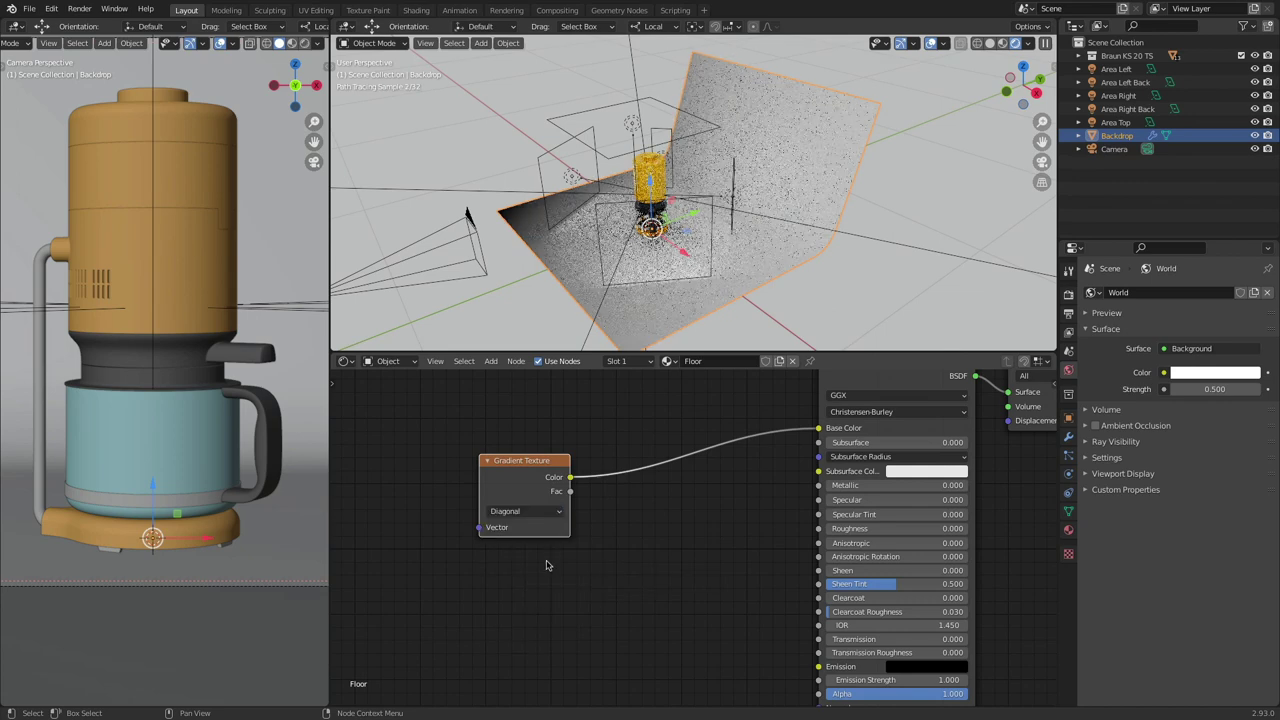
{"action": "left_click", "coordinate": [531, 512]}
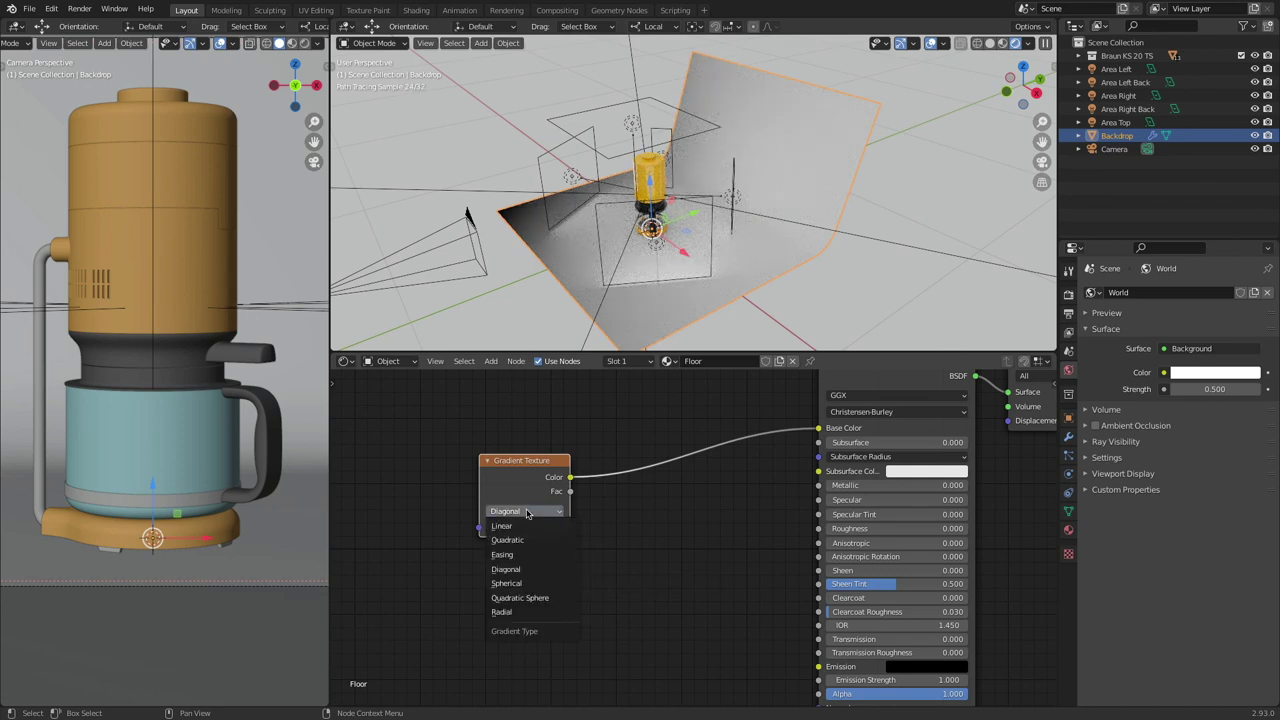
{"action": "left_click", "coordinate": [531, 583]}
{"action": "left_click", "coordinate": [531, 511]}
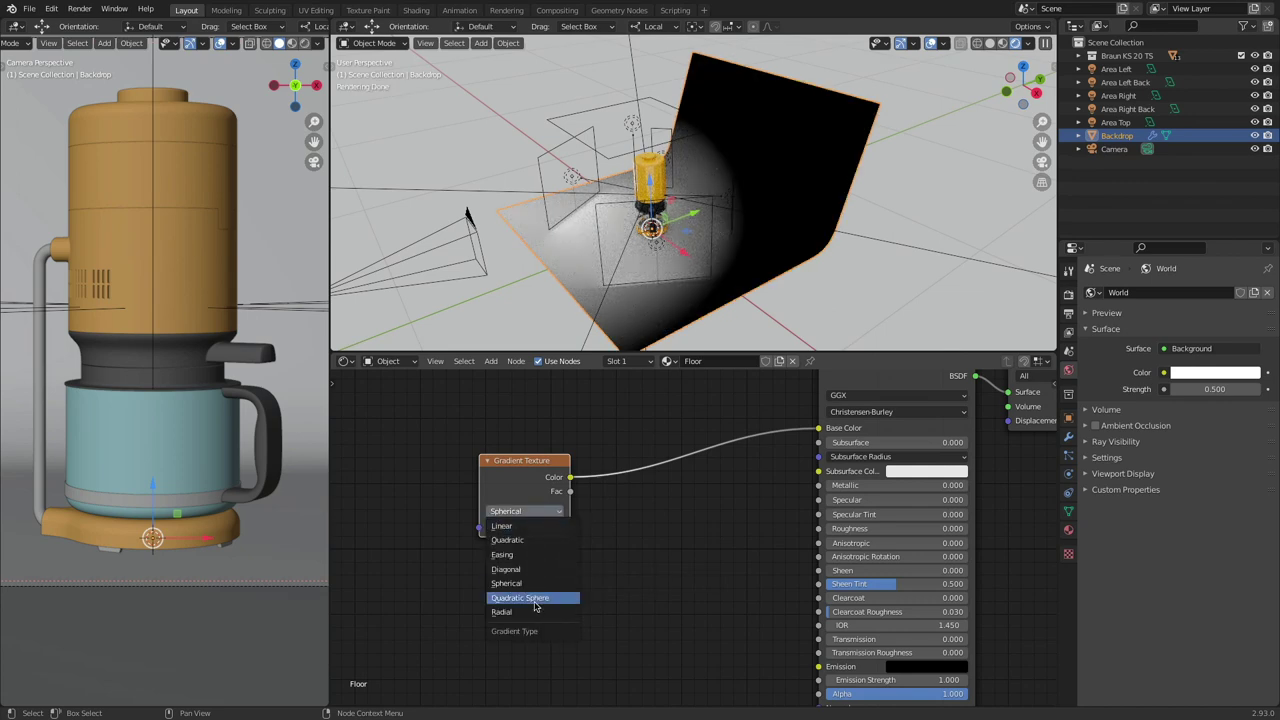
{"action": "left_click", "coordinate": [535, 611]}
{"action": "left_click", "coordinate": [533, 512]}
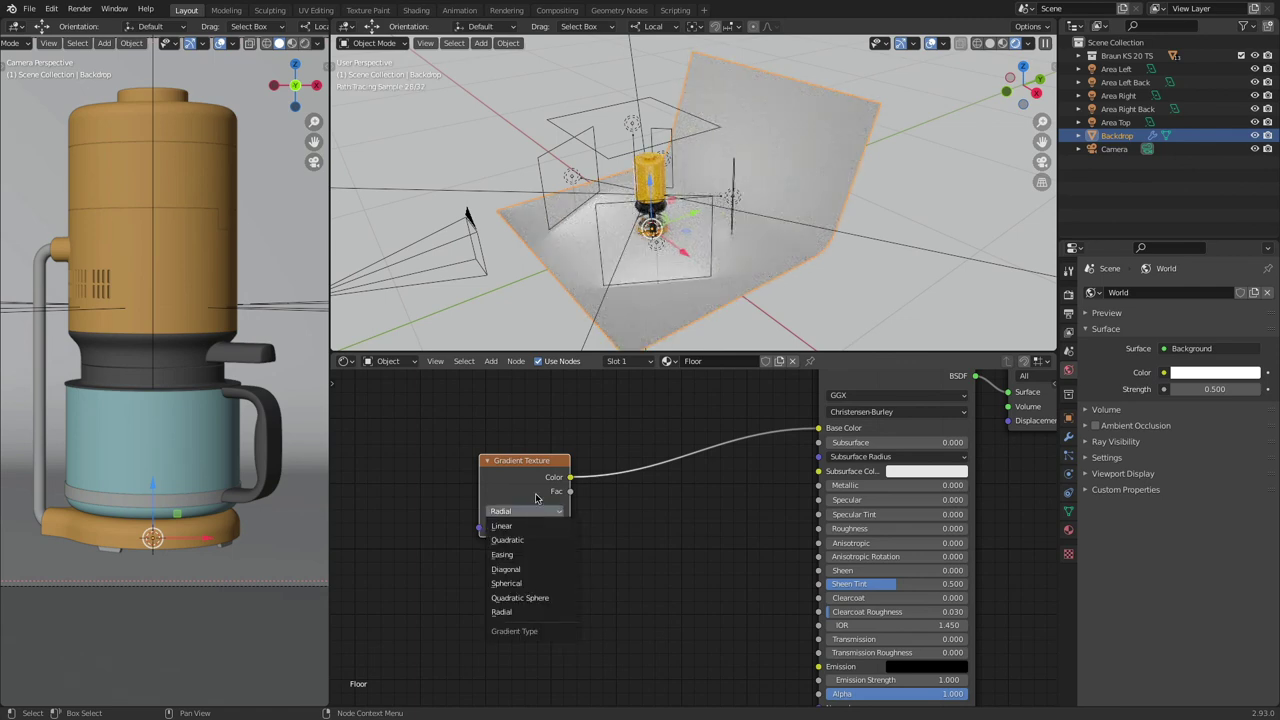
{"action": "left_click", "coordinate": [531, 526]}
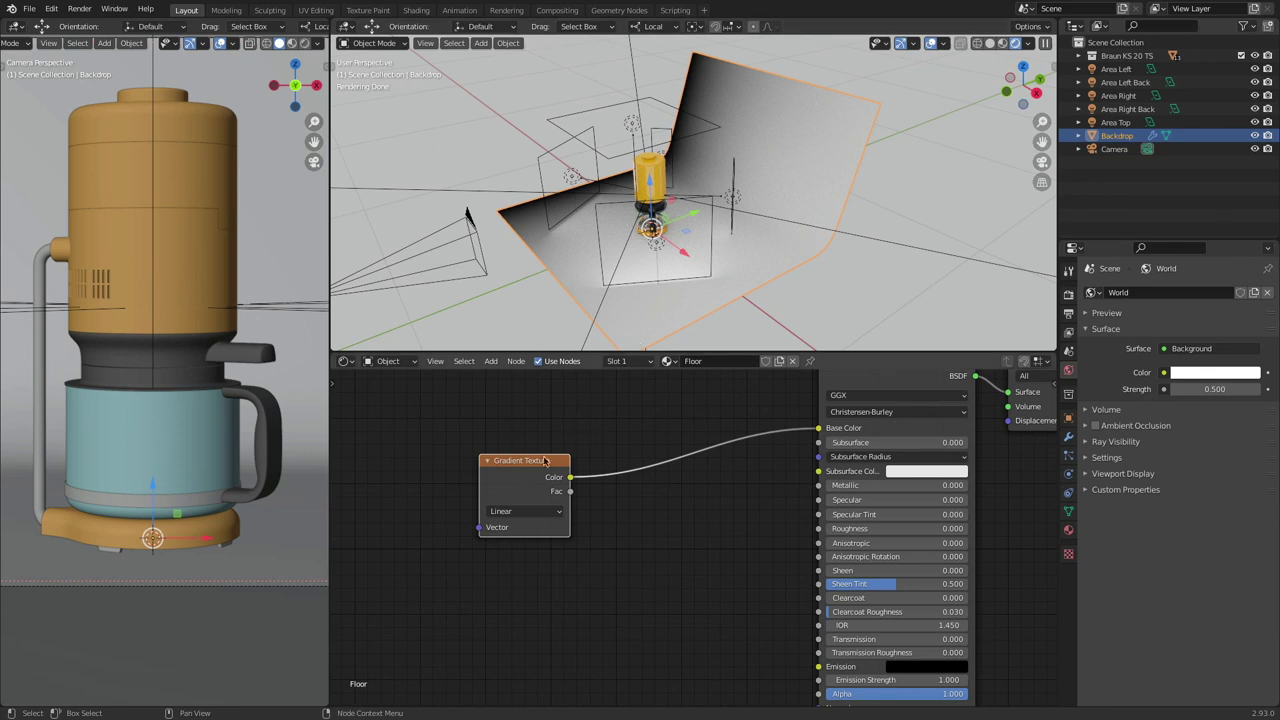
{"action": "left_click_drag", "start_coordinate": [542, 464], "coordinate": [471, 465]}
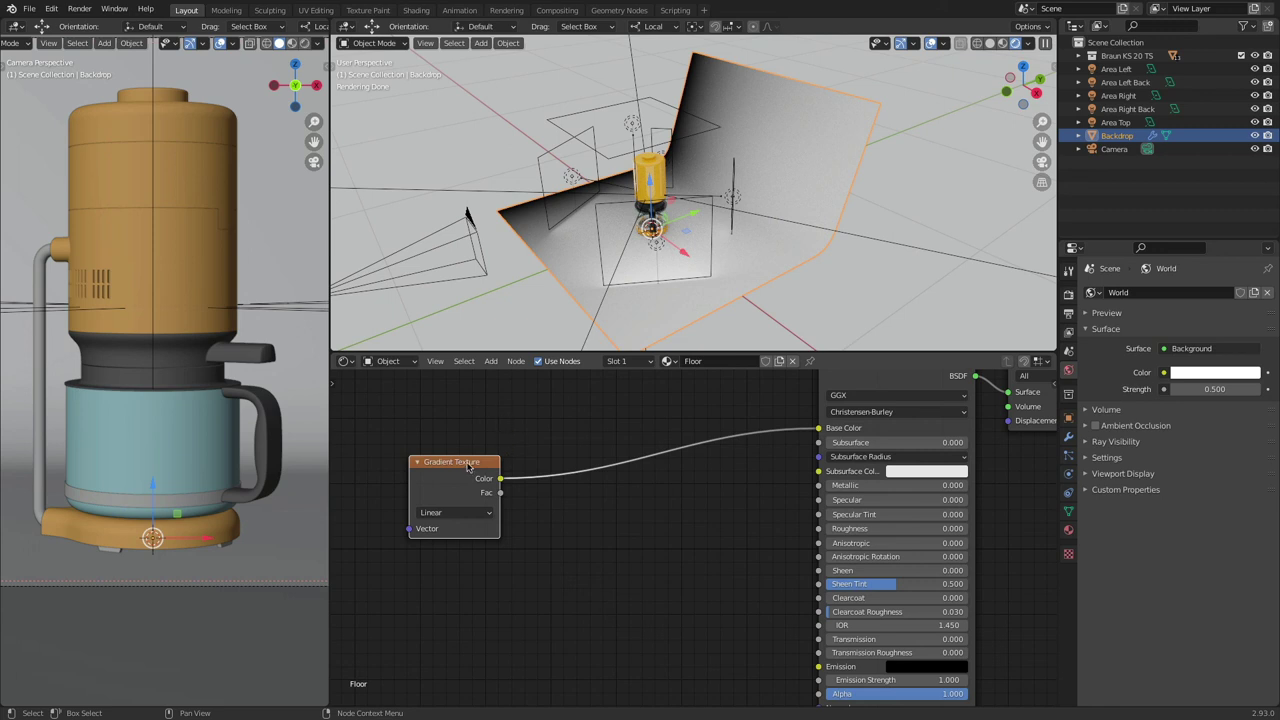
{"action": "left_click_drag", "start_coordinate": [468, 466], "coordinate": [470, 469]}
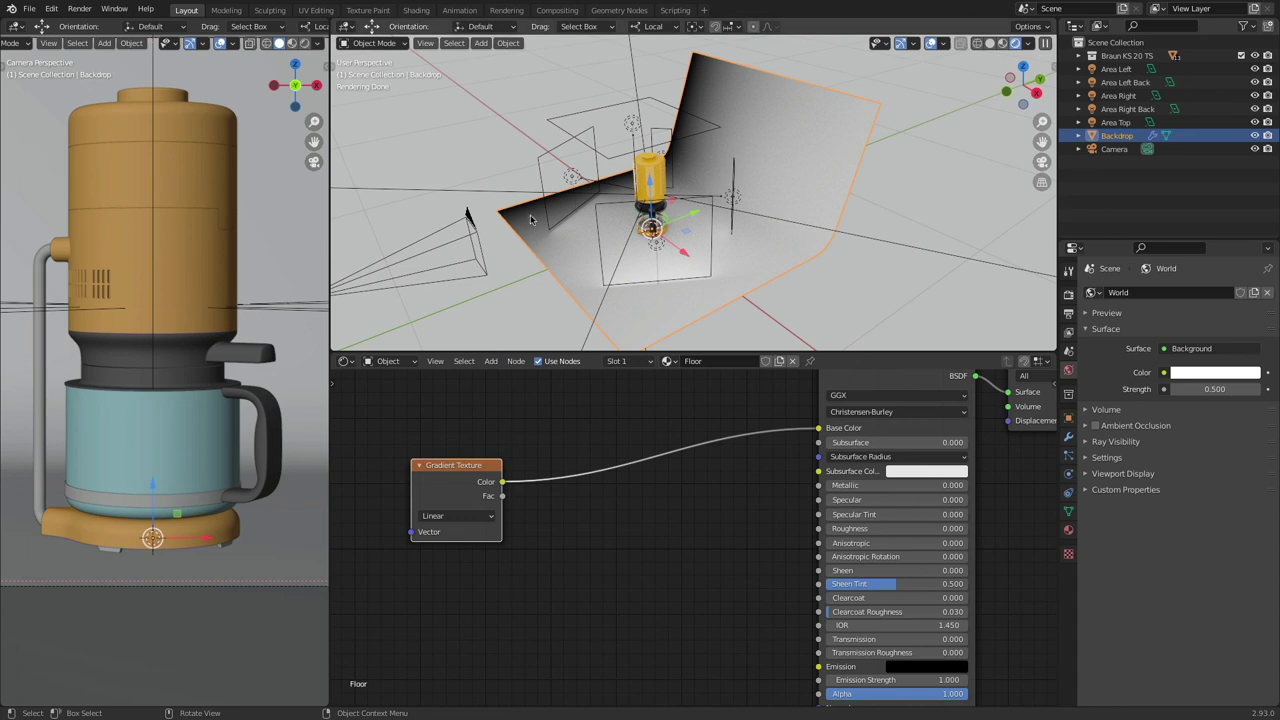
Step: Add a MixRGB node and set its first colour to red
{"action": "left_click", "coordinate": [494, 361]}
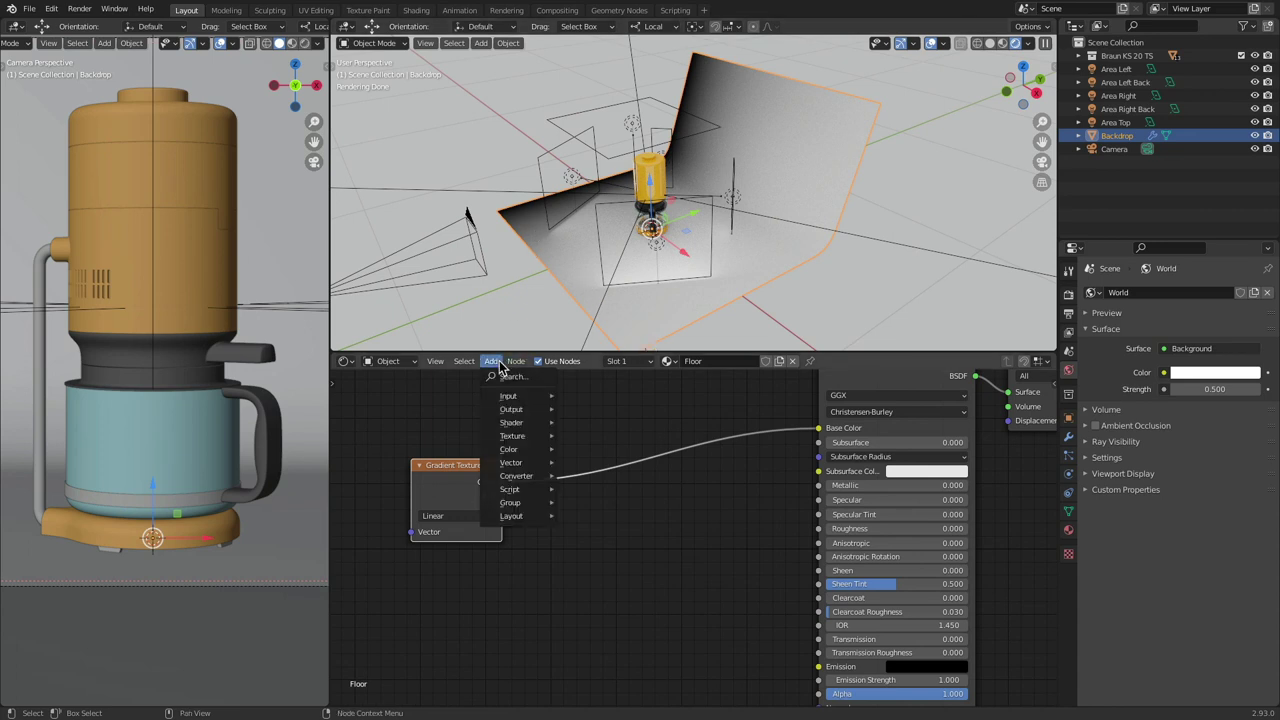
{"action": "mouse_move", "coordinate": [522, 453]}
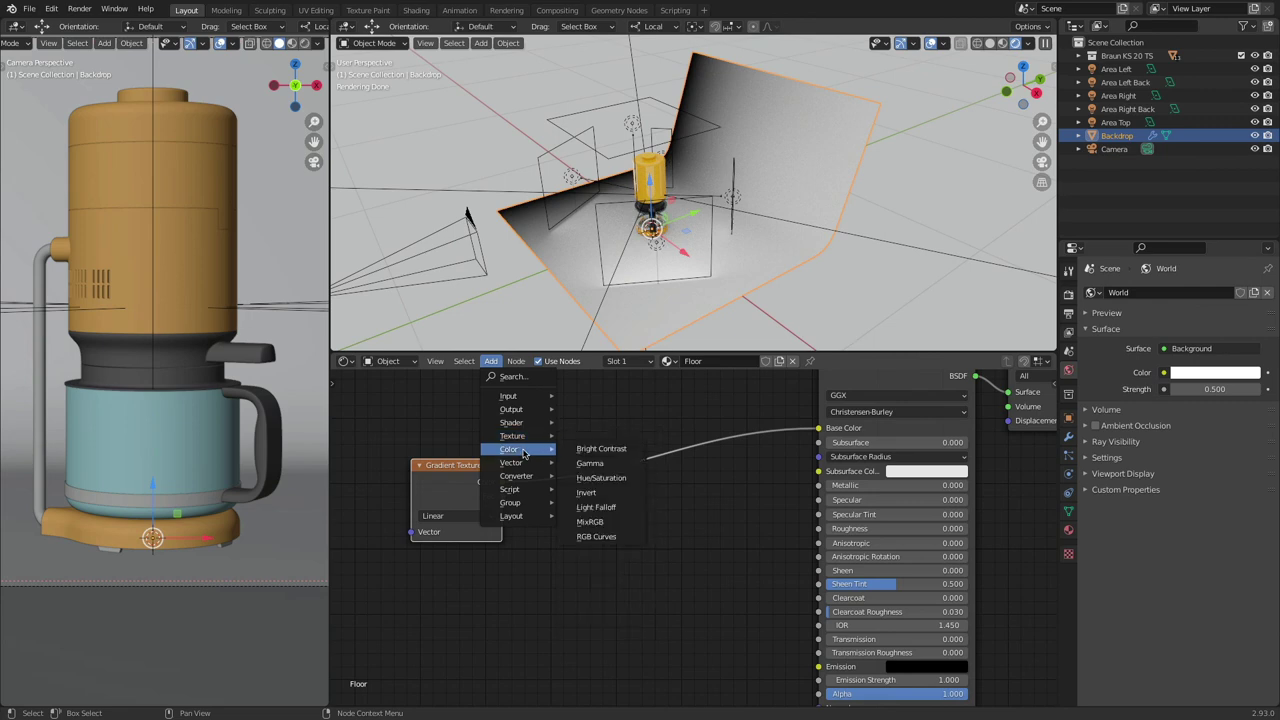
{"action": "left_click", "coordinate": [637, 521]}
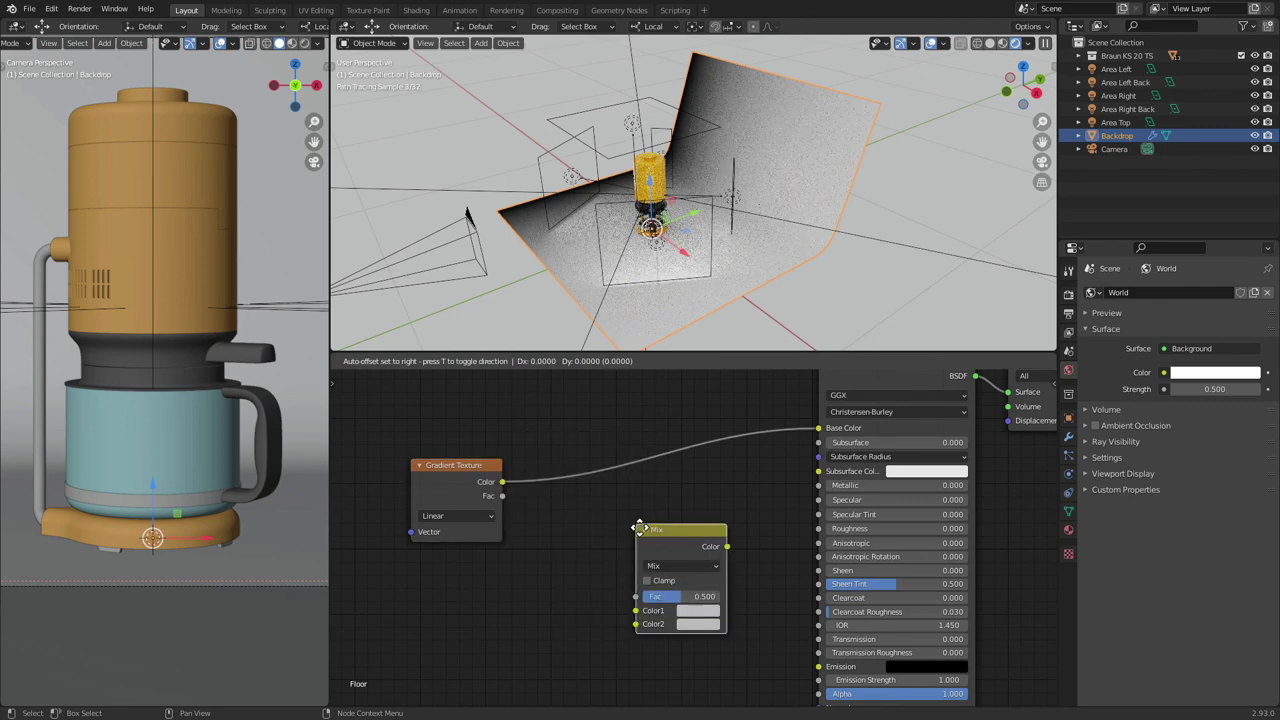
{"action": "left_click", "coordinate": [670, 586]}
{"action": "left_click", "coordinate": [678, 589]}
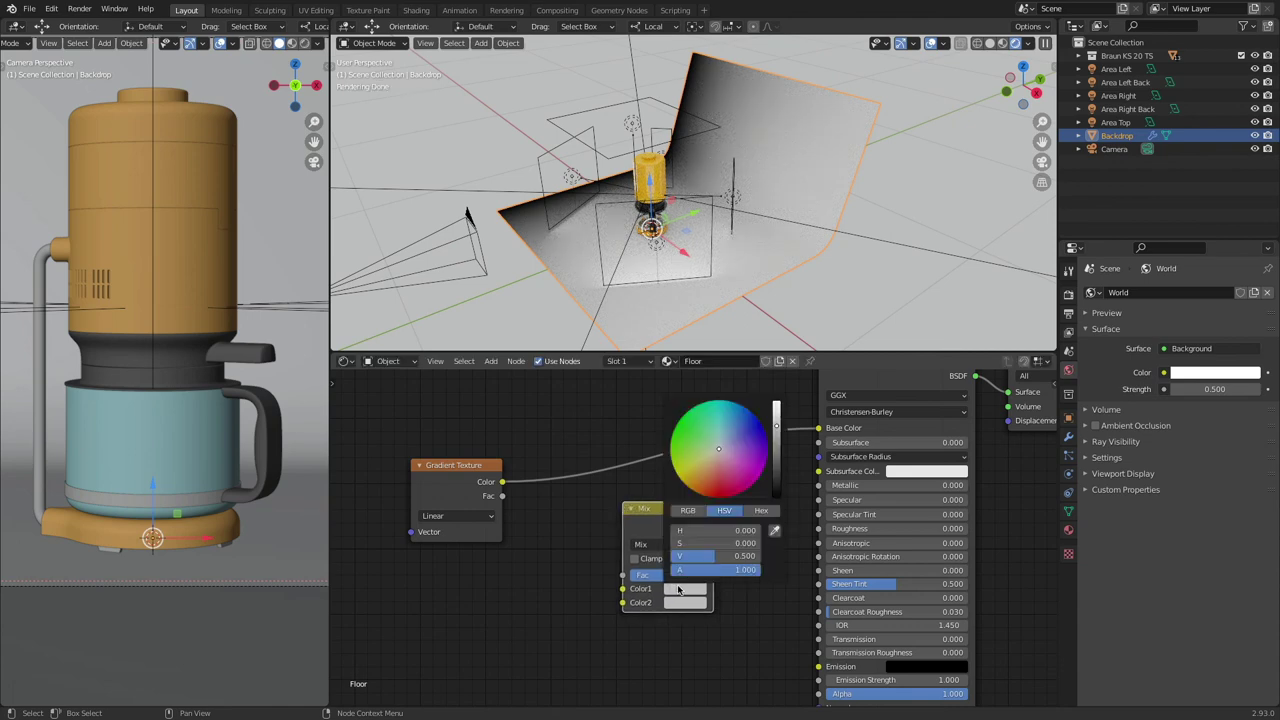
{"action": "left_click", "coordinate": [718, 470]}
Step: Insert the Mix node into the Base Color link, feed the gradient into Fac, and set Color2 to white
{"action": "left_click_drag", "start_coordinate": [665, 518], "coordinate": [644, 444]}
{"action": "left_click_drag", "start_coordinate": [601, 515], "coordinate": [606, 502]}
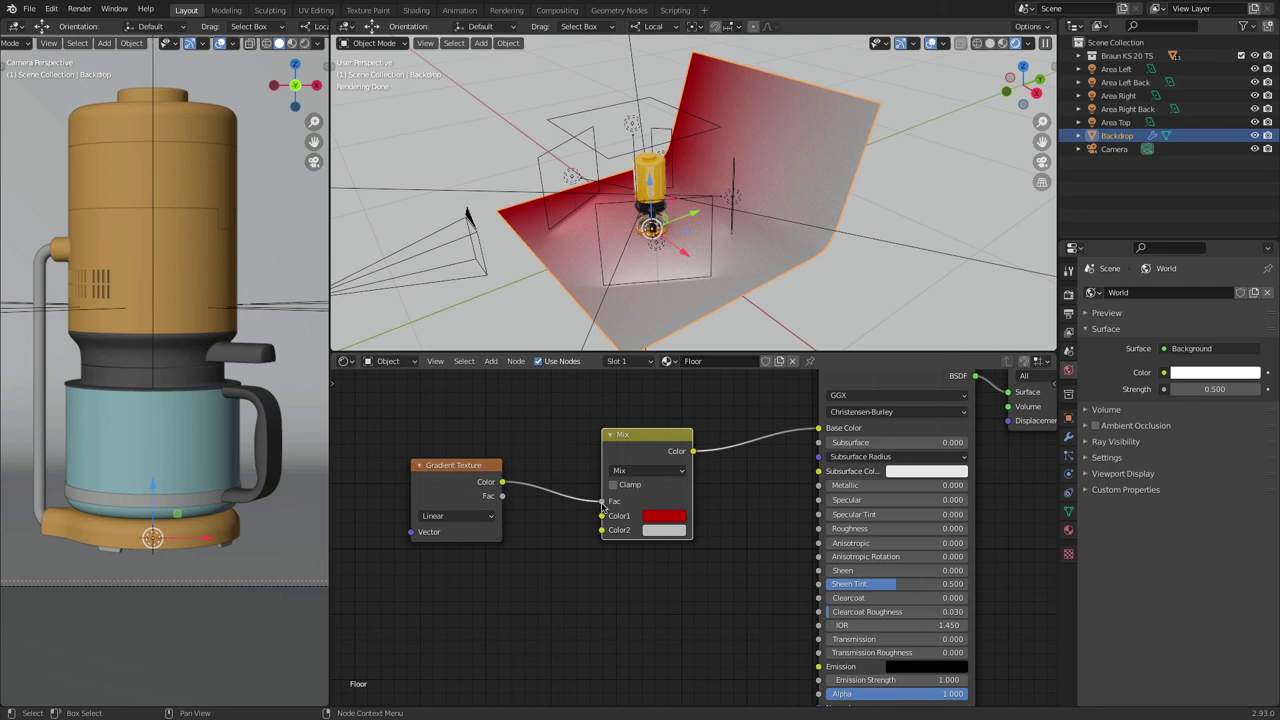
{"action": "left_click", "coordinate": [665, 530]}
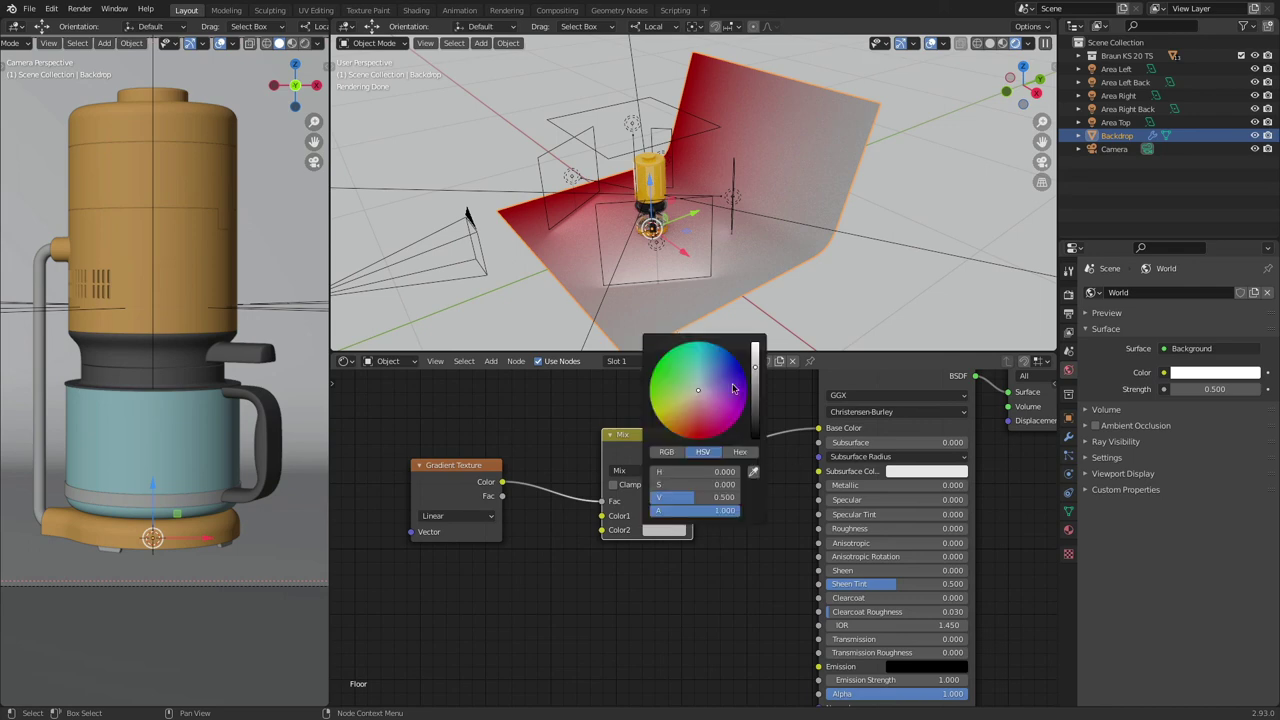
{"action": "left_click", "coordinate": [733, 388]}
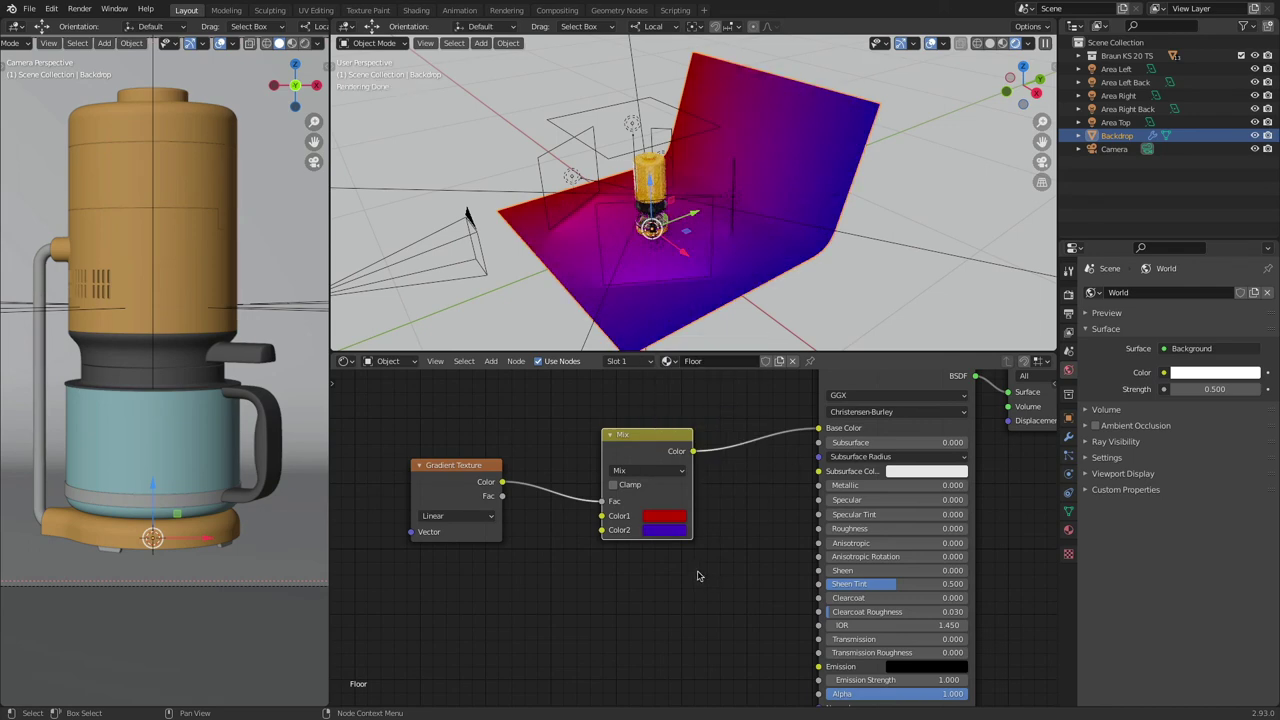
{"action": "left_click_drag", "start_coordinate": [908, 478], "coordinate": [662, 531]}
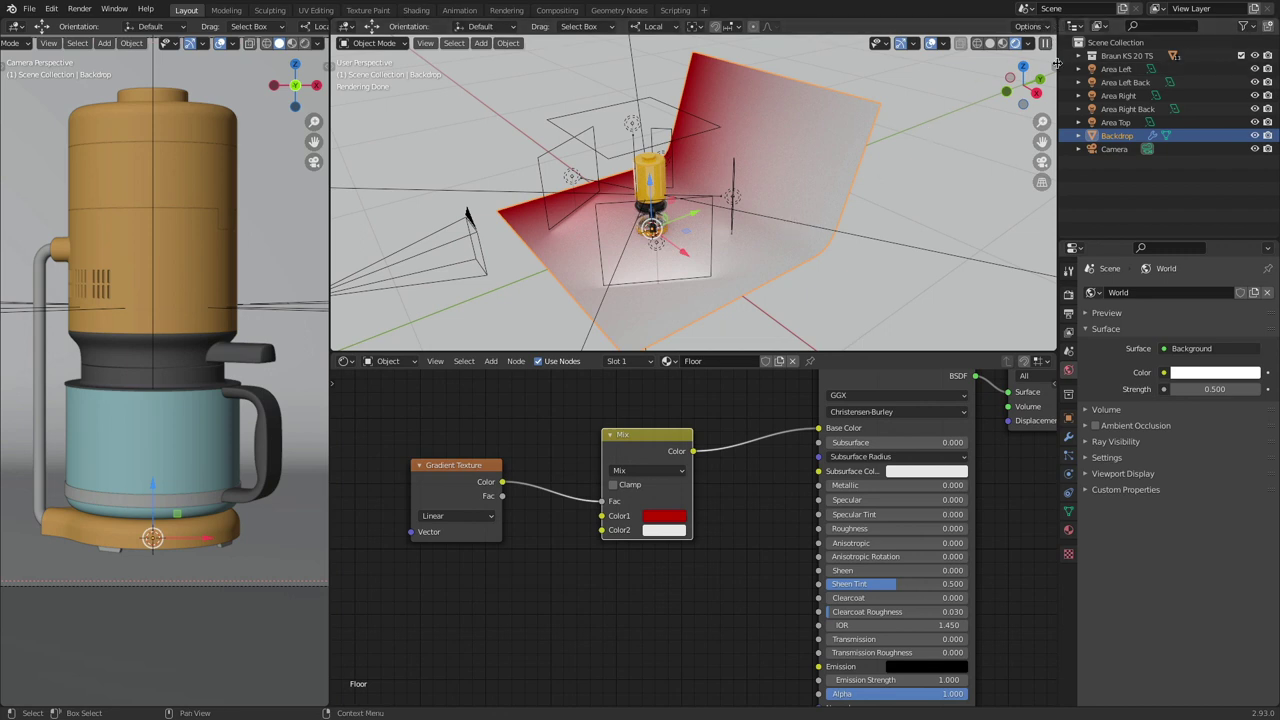
Step: Make the left area a UV Editor, enter Edit Mode, and rotate the backdrop's UVs about 90°
{"action": "left_click", "coordinate": [16, 26]}
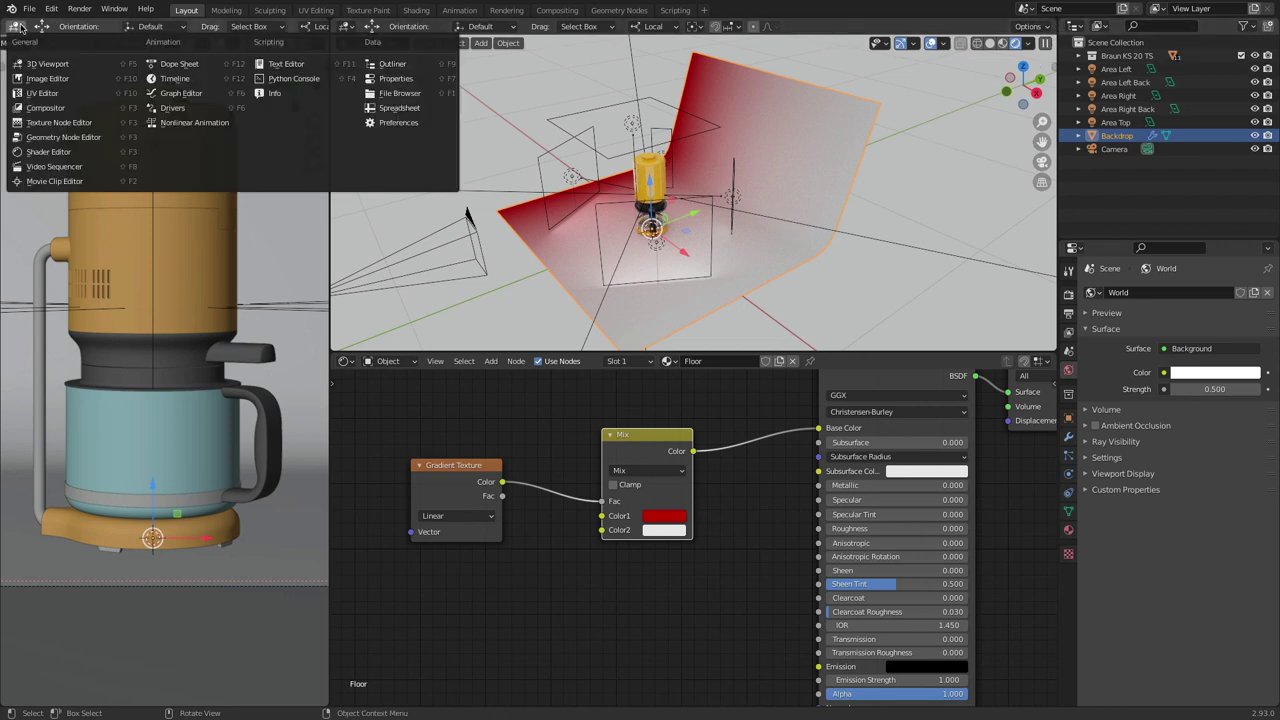
{"action": "left_click", "coordinate": [56, 93]}
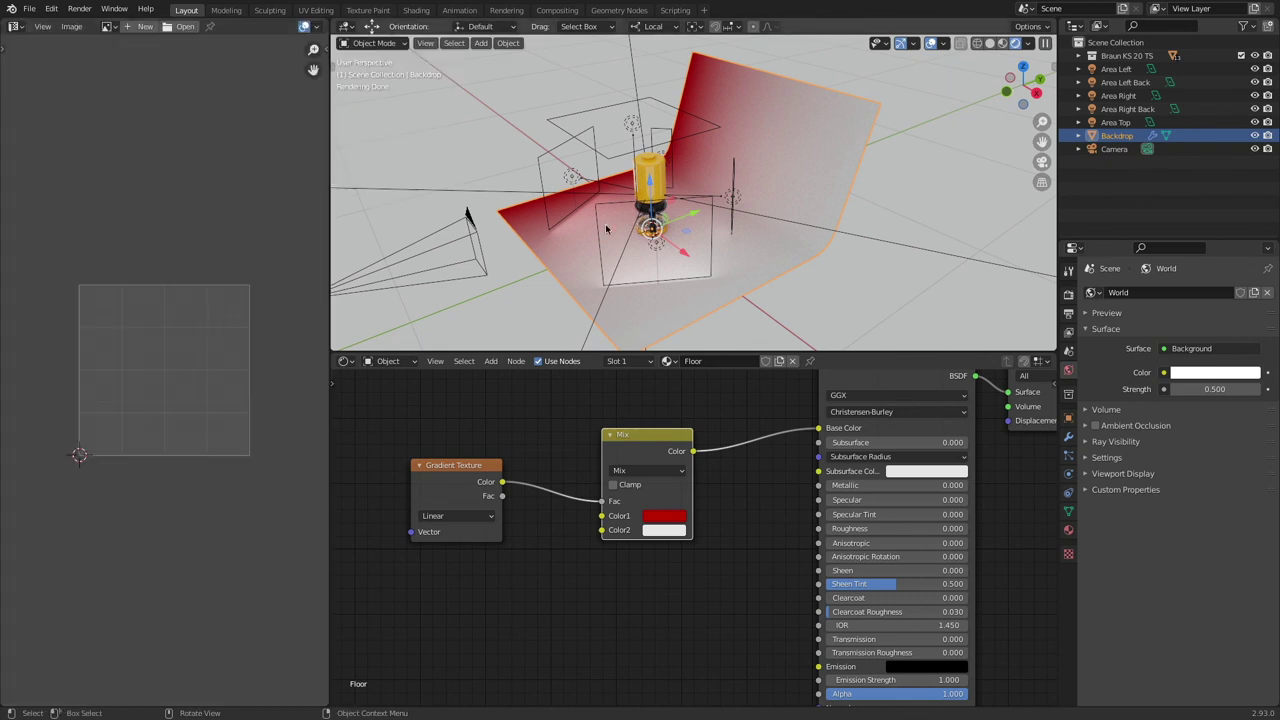
{"action": "left_click", "coordinate": [374, 43]}
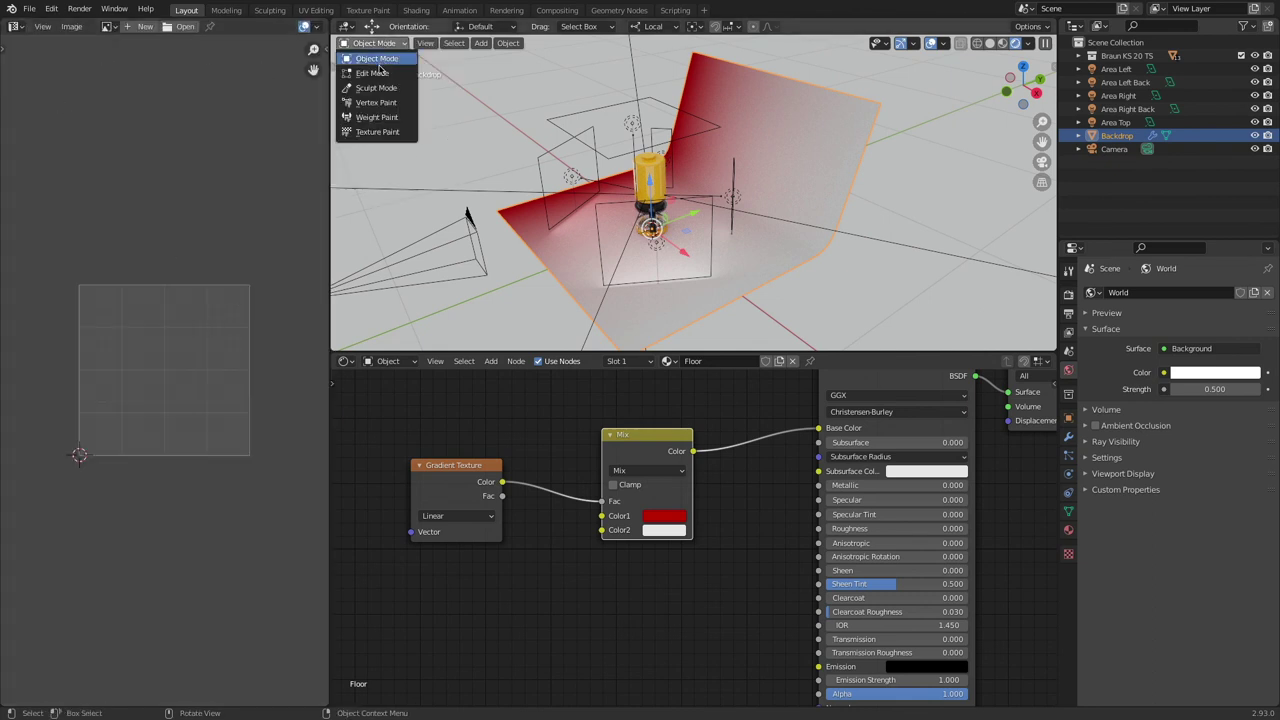
{"action": "left_click", "coordinate": [372, 73]}
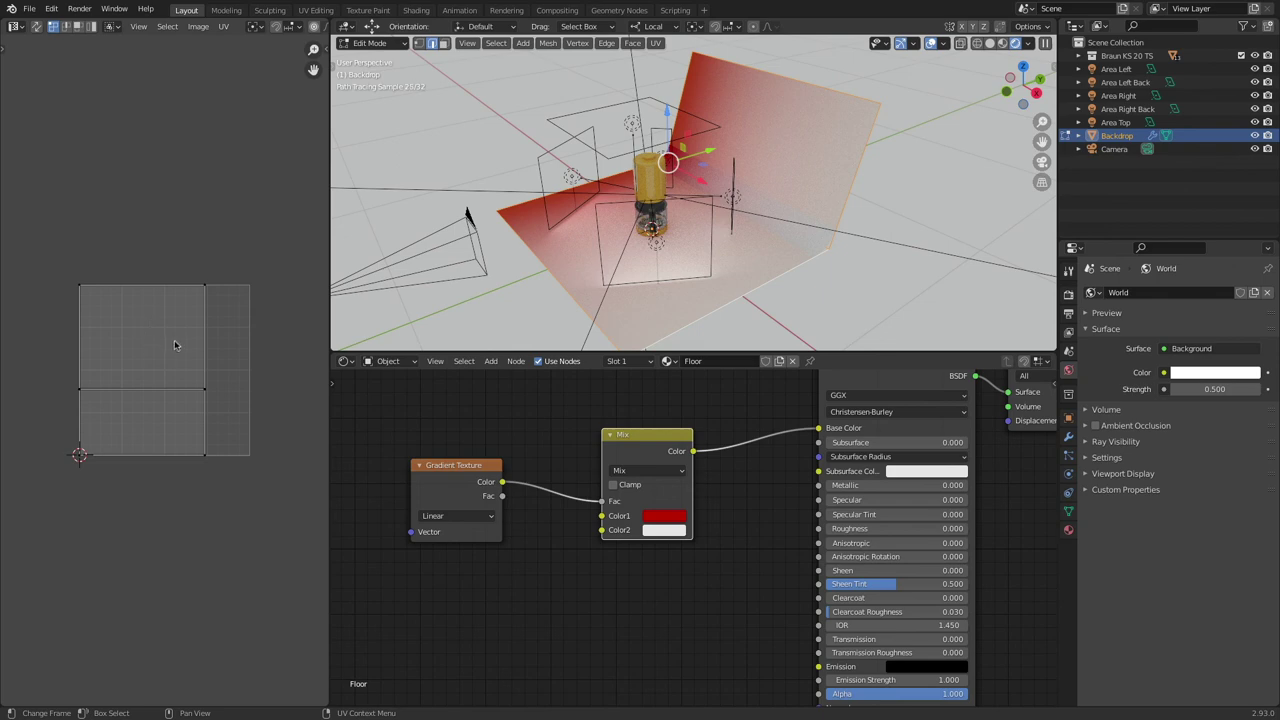
{"action": "key", "text": "a"}
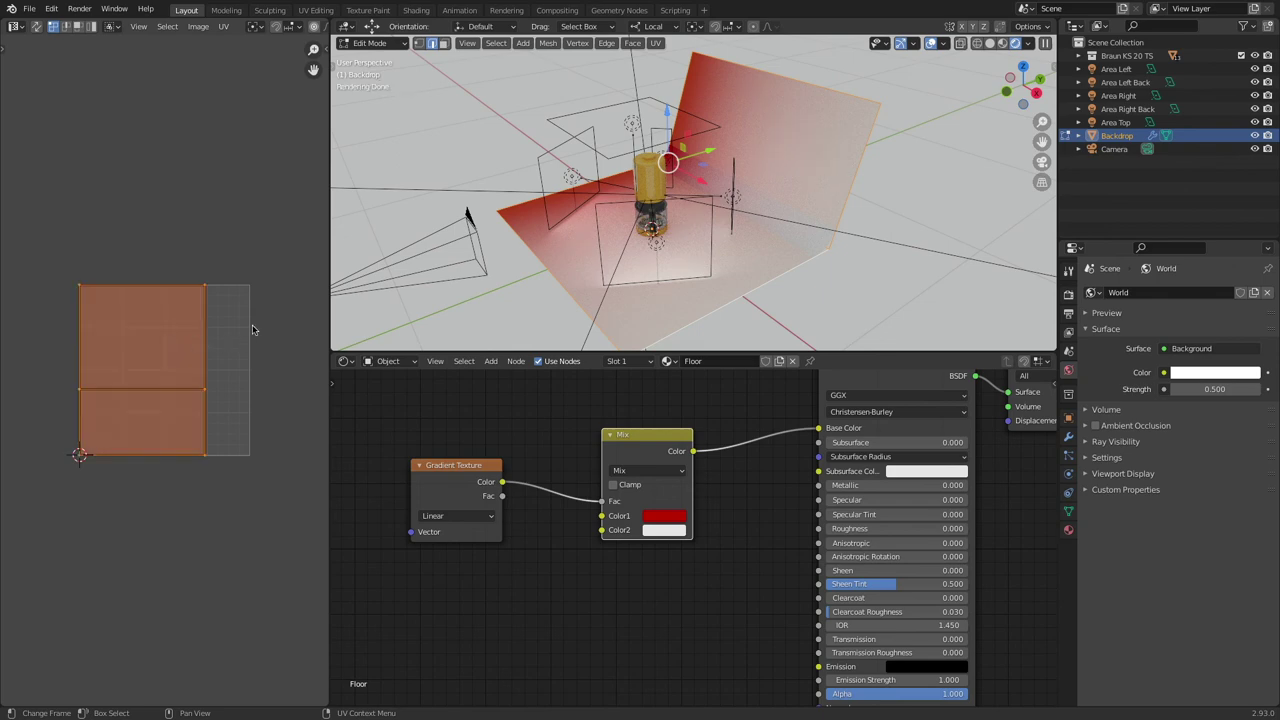
{"action": "key", "text": "r"}
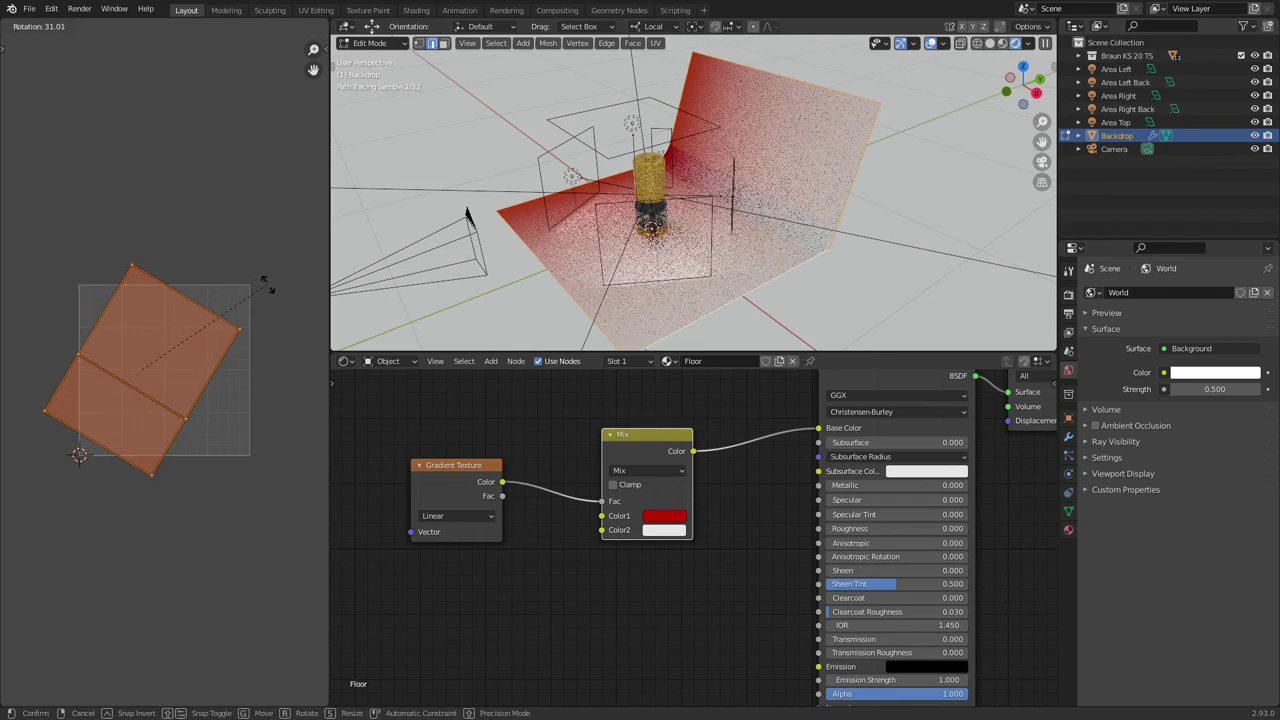
{"action": "left_click", "coordinate": [270, 433]}
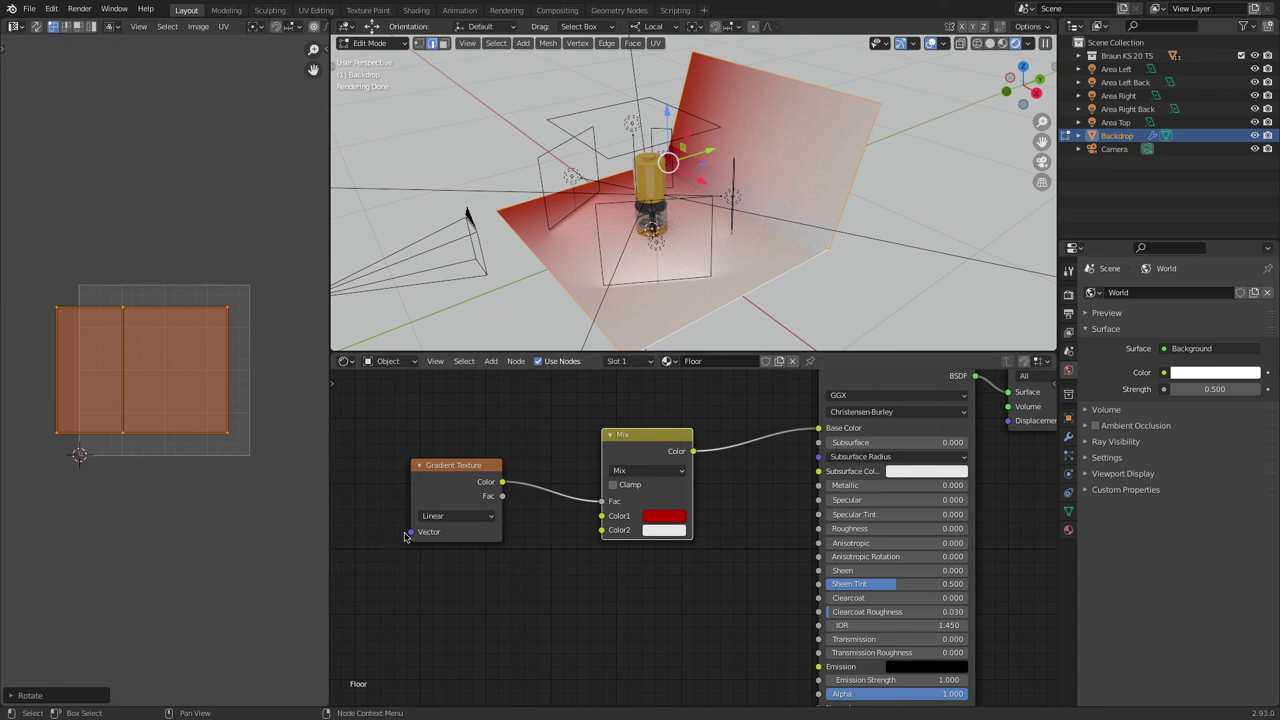
Step: Add a Texture Coordinate node left of the Gradient Texture and link UV to Vector
{"action": "middle_click_drag", "start_coordinate": [443, 580], "coordinate": [594, 582]}
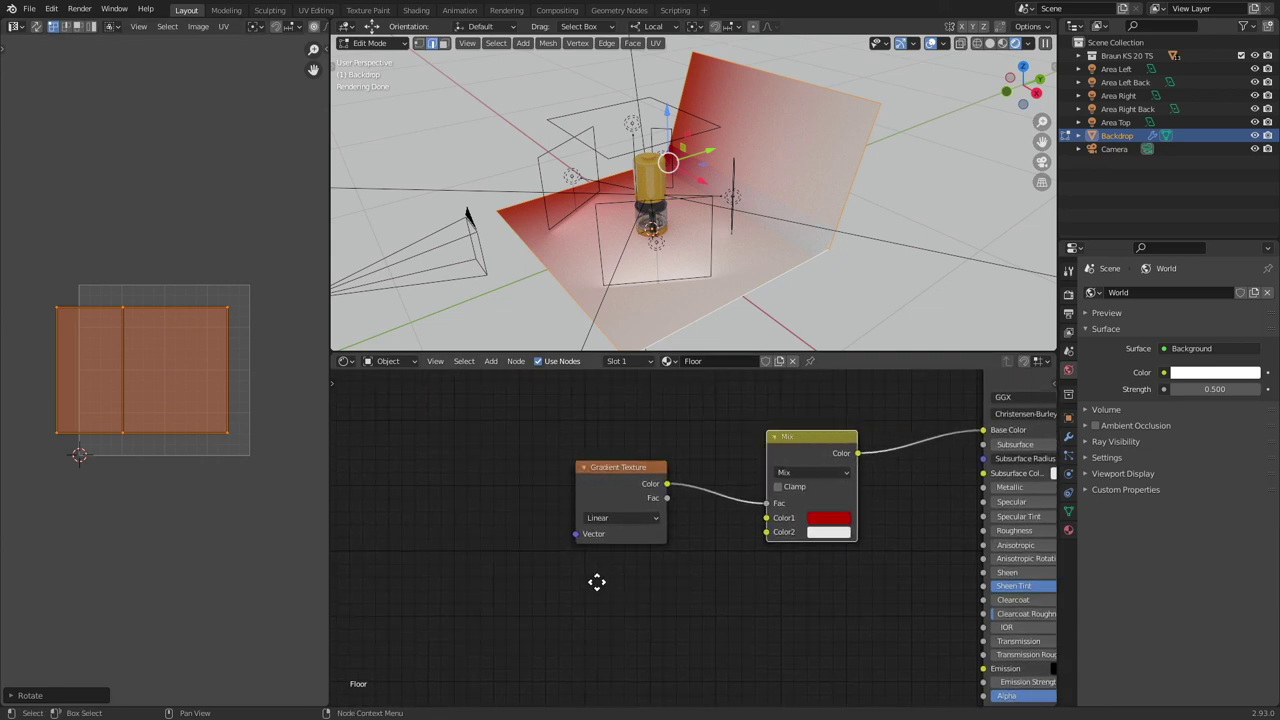
{"action": "left_click", "coordinate": [493, 363]}
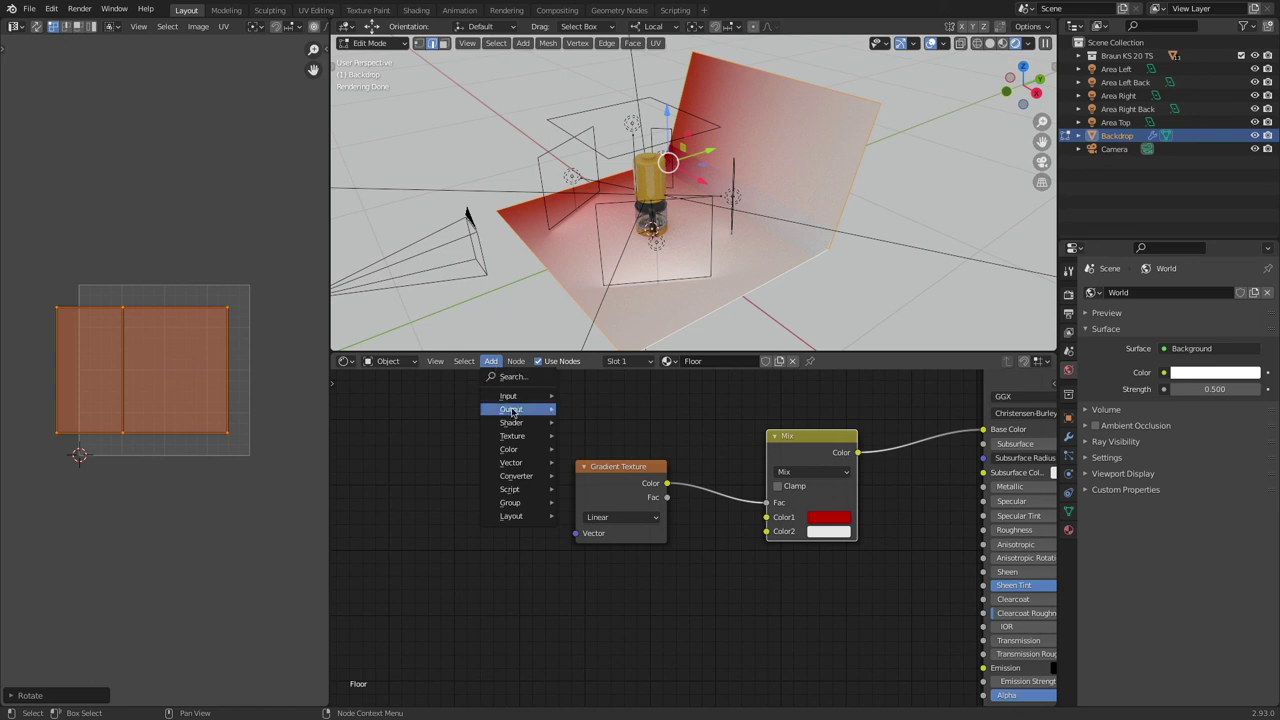
{"action": "mouse_move", "coordinate": [518, 398]}
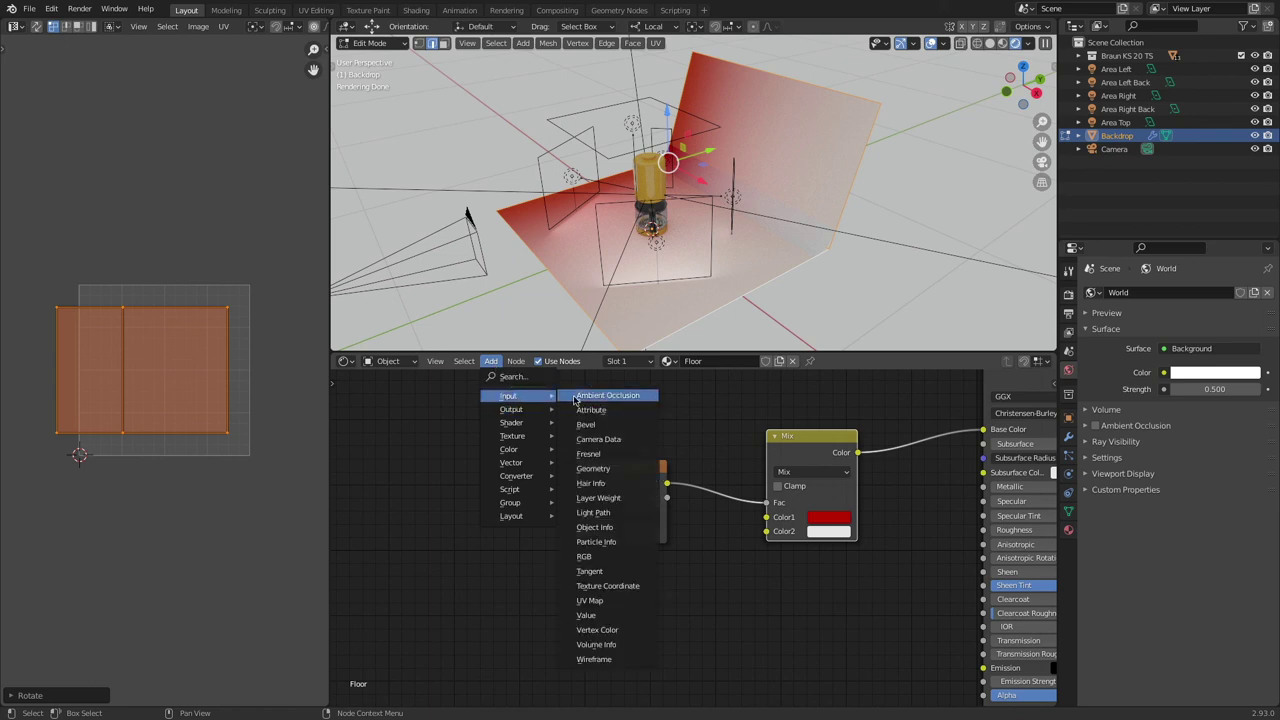
{"action": "left_click", "coordinate": [607, 586]}
{"action": "left_click", "coordinate": [424, 440]}
{"action": "left_click_drag", "start_coordinate": [499, 485], "coordinate": [576, 534]}
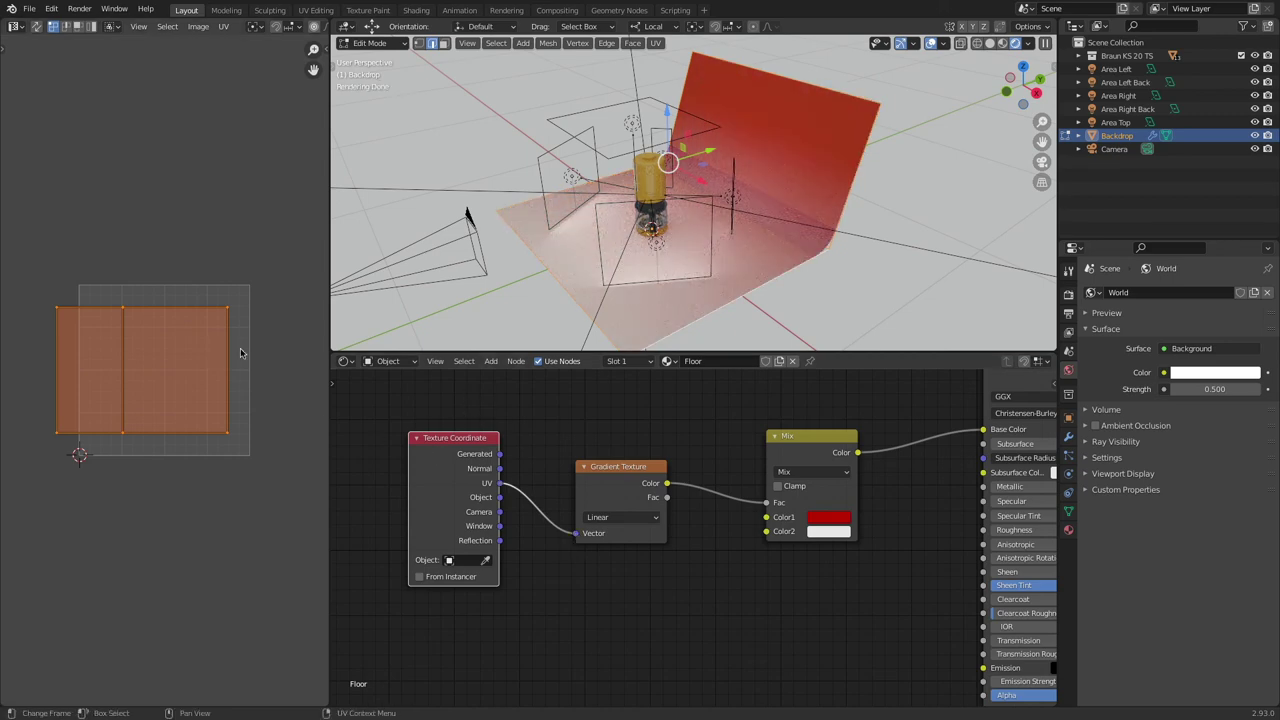
{"action": "key", "text": "r"}
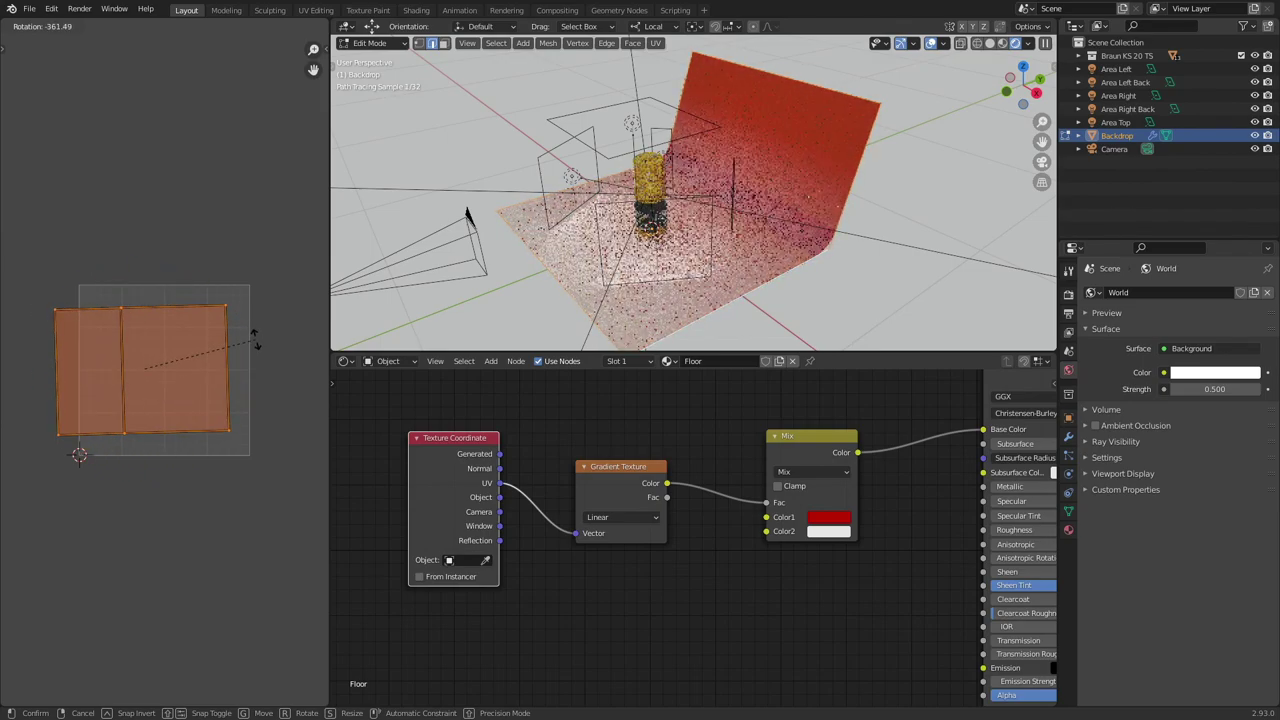
Step: Rotate the backdrop's UV island until it sits at exactly 90°
{"action": "left_click", "coordinate": [117, 245]}
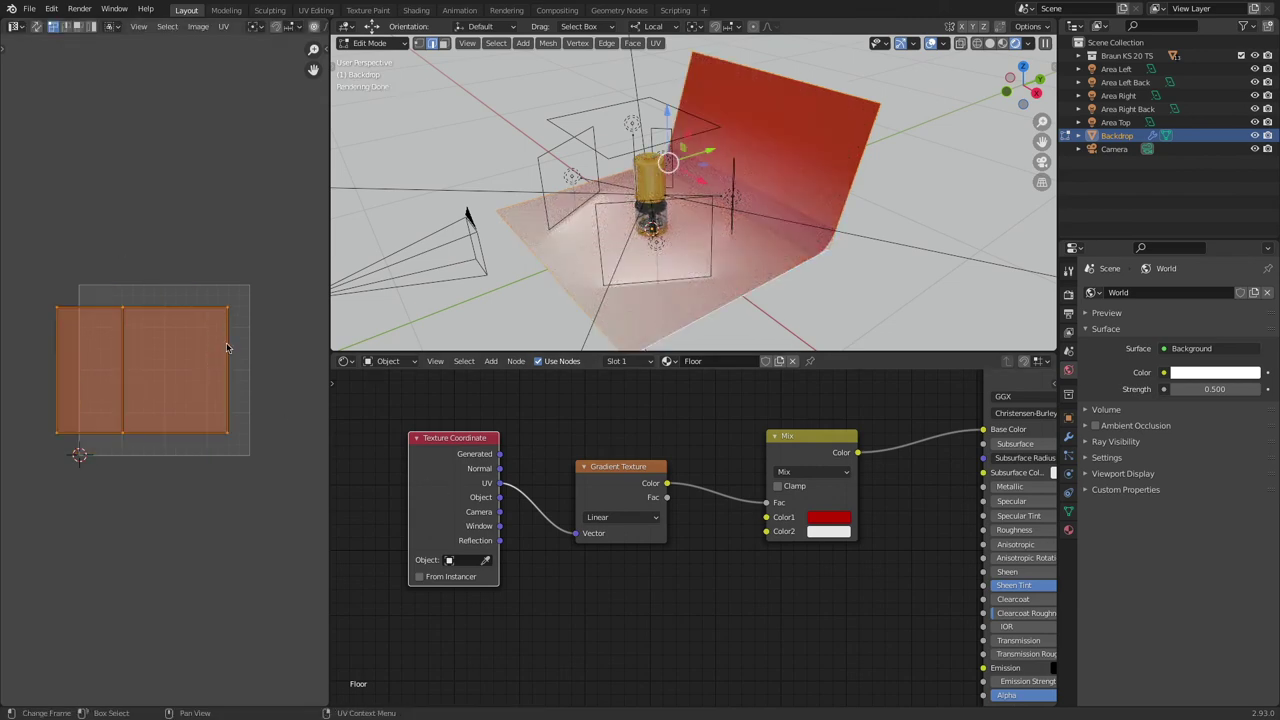
{"action": "key", "text": "r"}
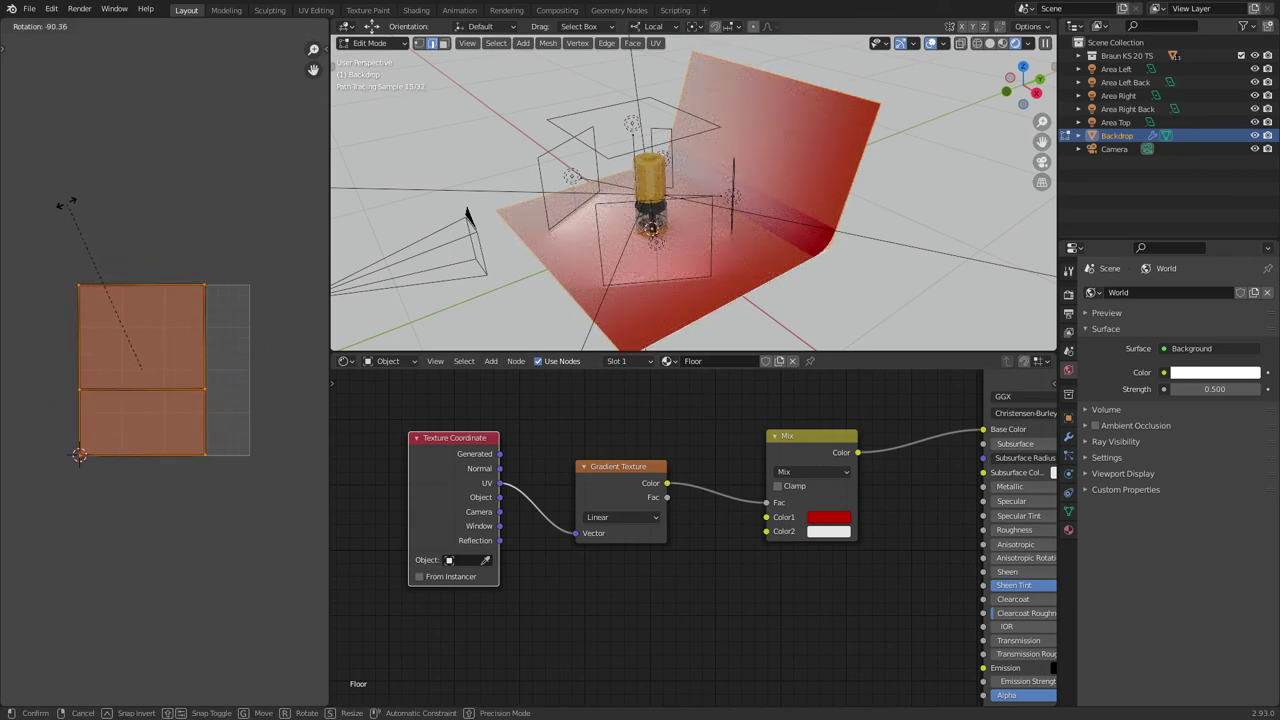
{"action": "left_click", "coordinate": [67, 204]}
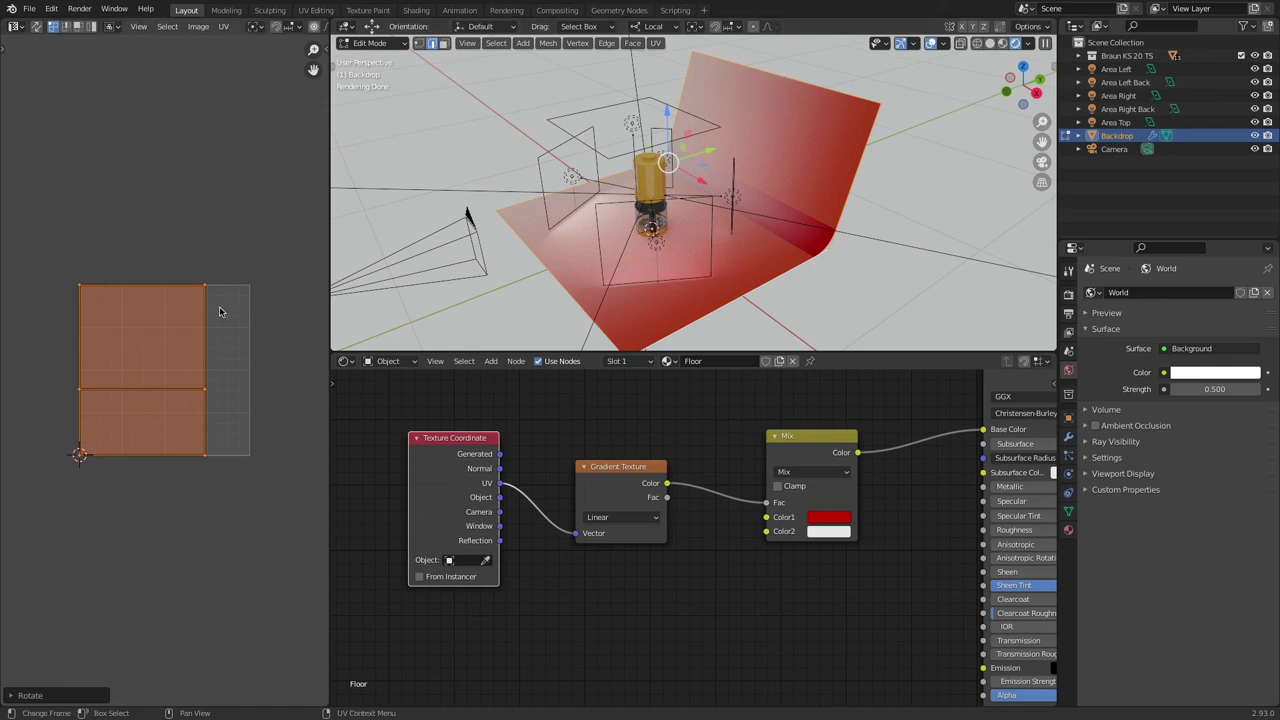
{"action": "key", "text": "r"}
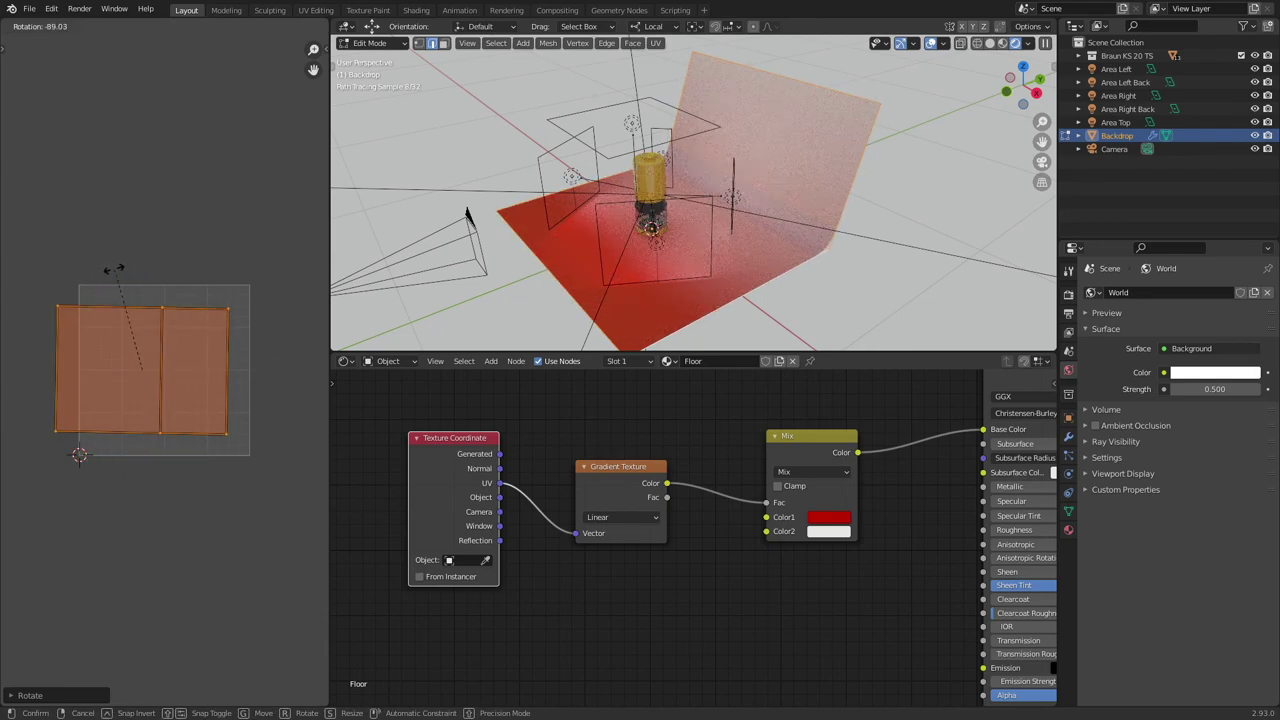
{"action": "left_click", "coordinate": [216, 432]}
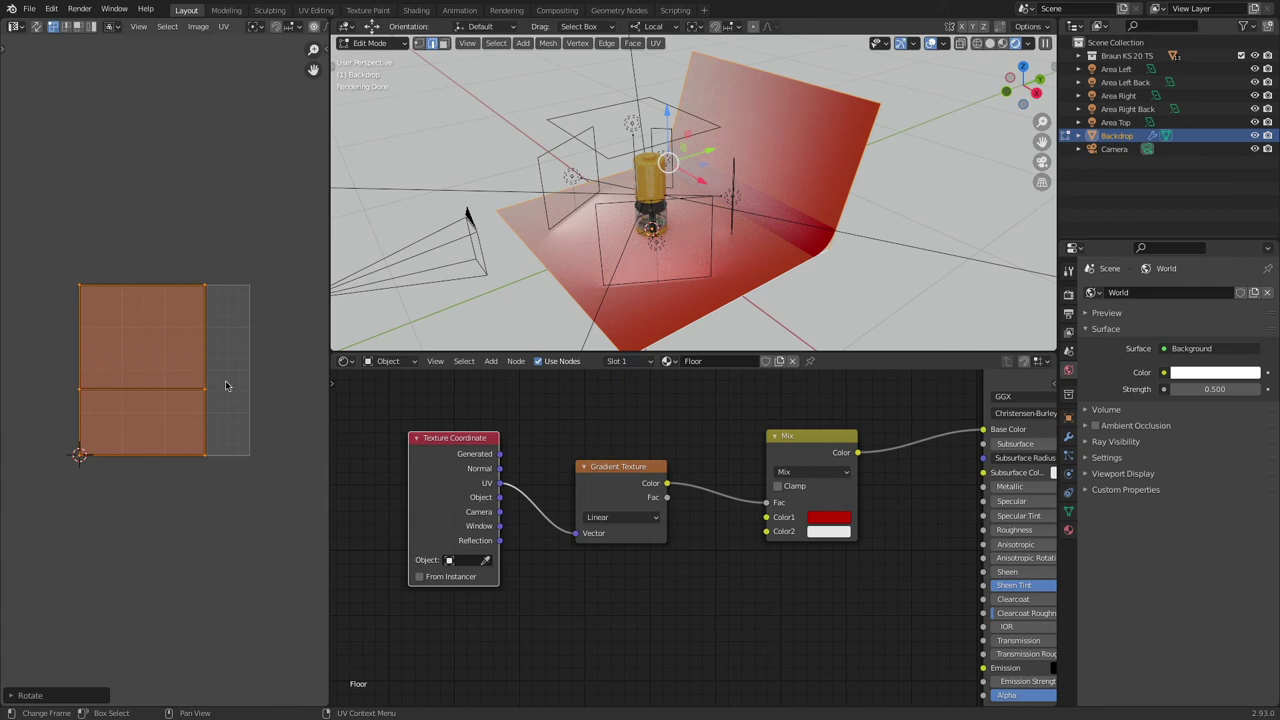
{"action": "key", "text": "r"}
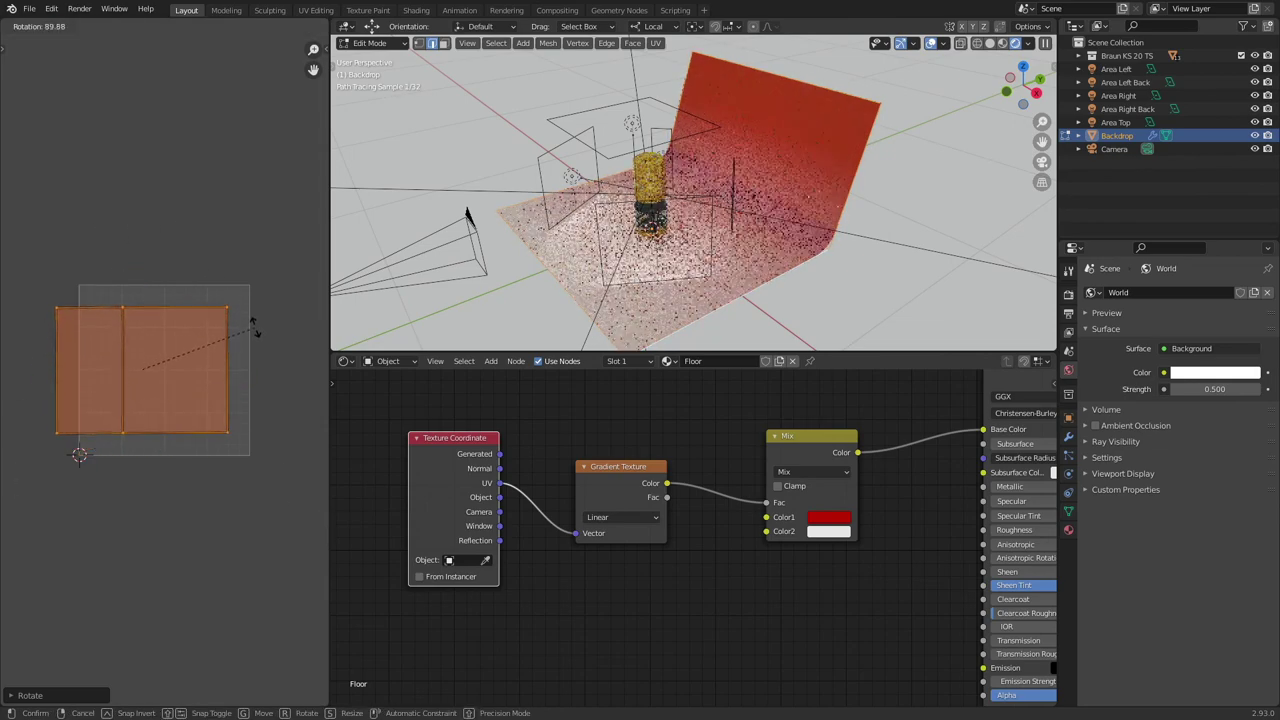
{"action": "type", "text": "90"}
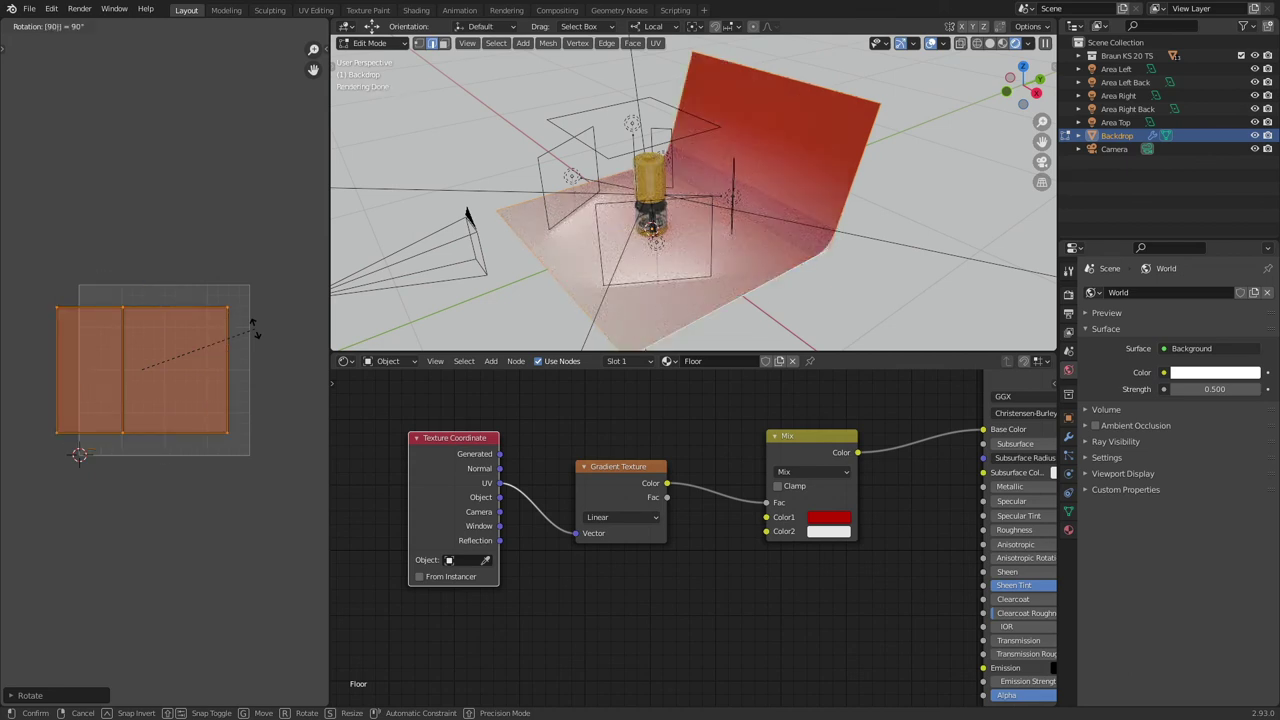
{"action": "key", "text": "Return"}
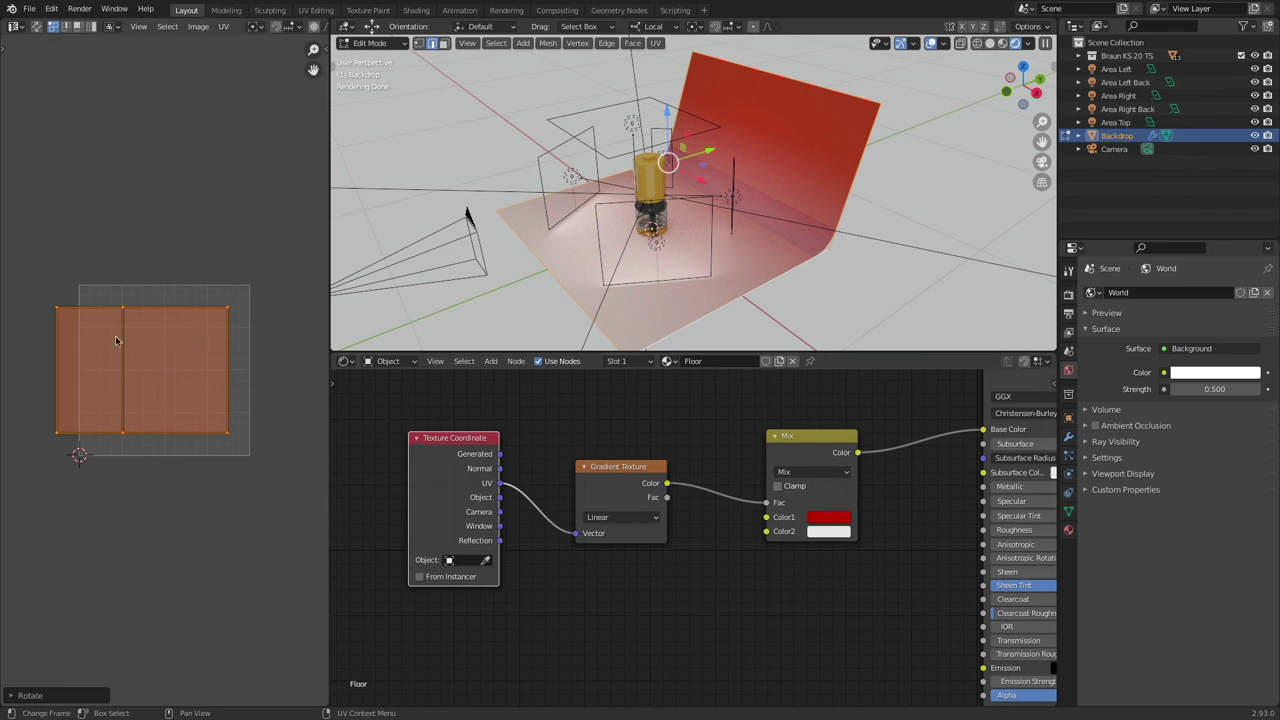
Step: Move the UV island left and right to position the red gradient on the wall
{"action": "key", "text": "g"}
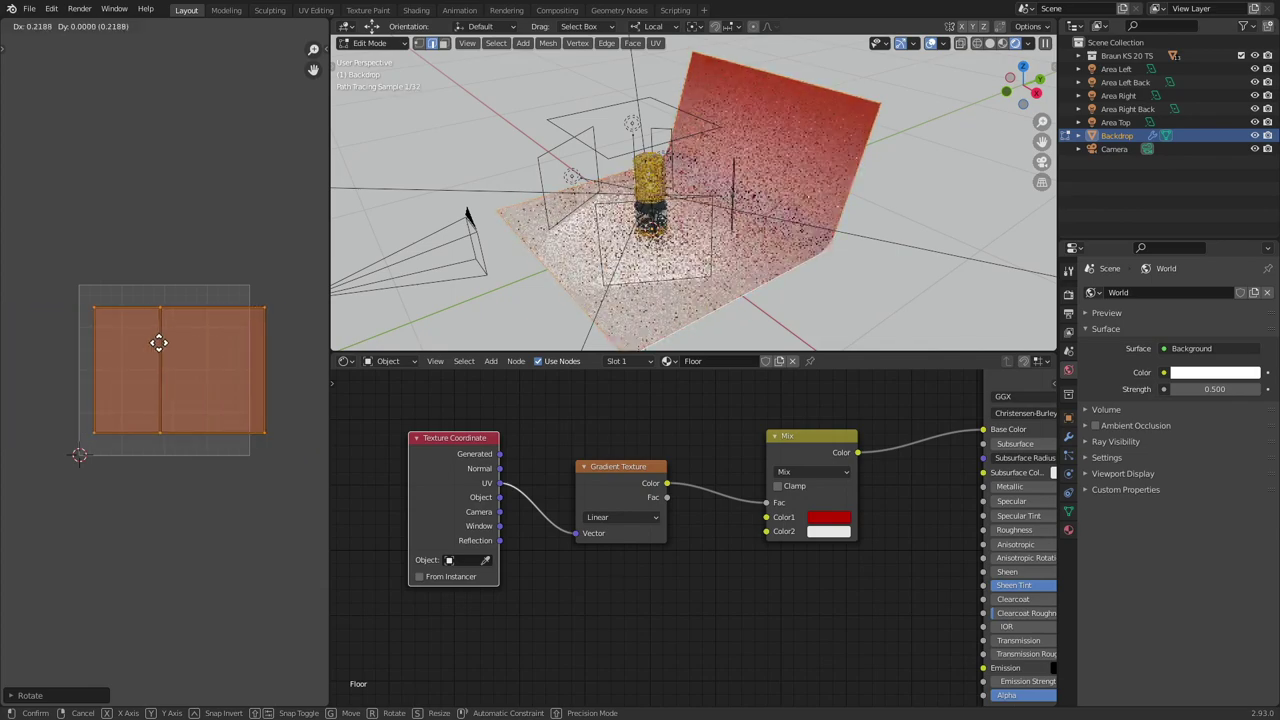
{"action": "left_click", "coordinate": [143, 343]}
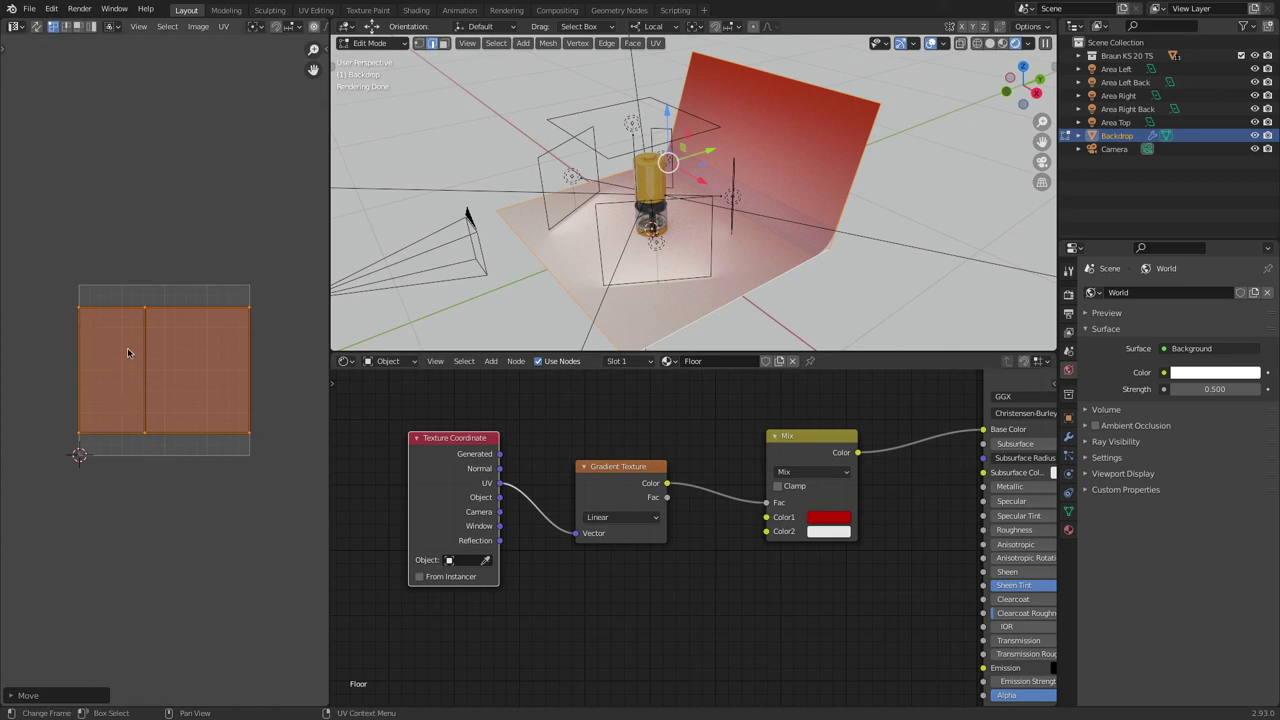
{"action": "key", "text": "g"}
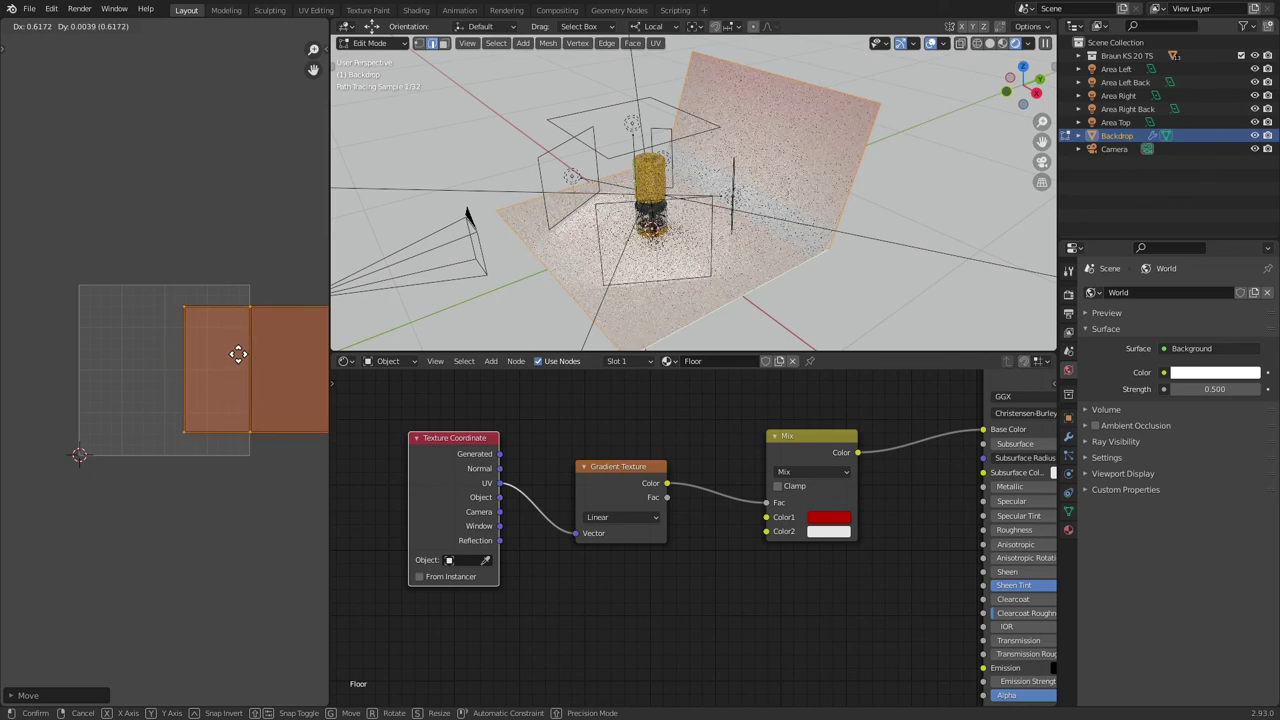
{"action": "left_click", "coordinate": [237, 353]}
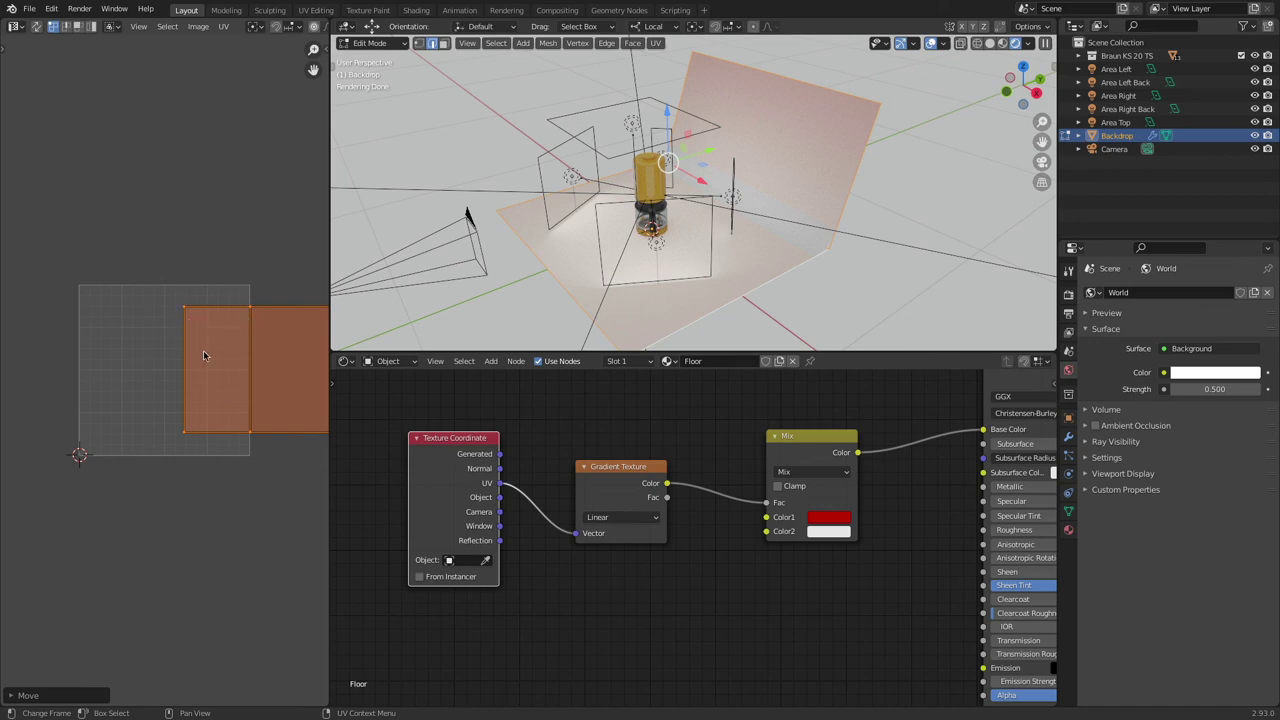
{"action": "key", "text": "g"}
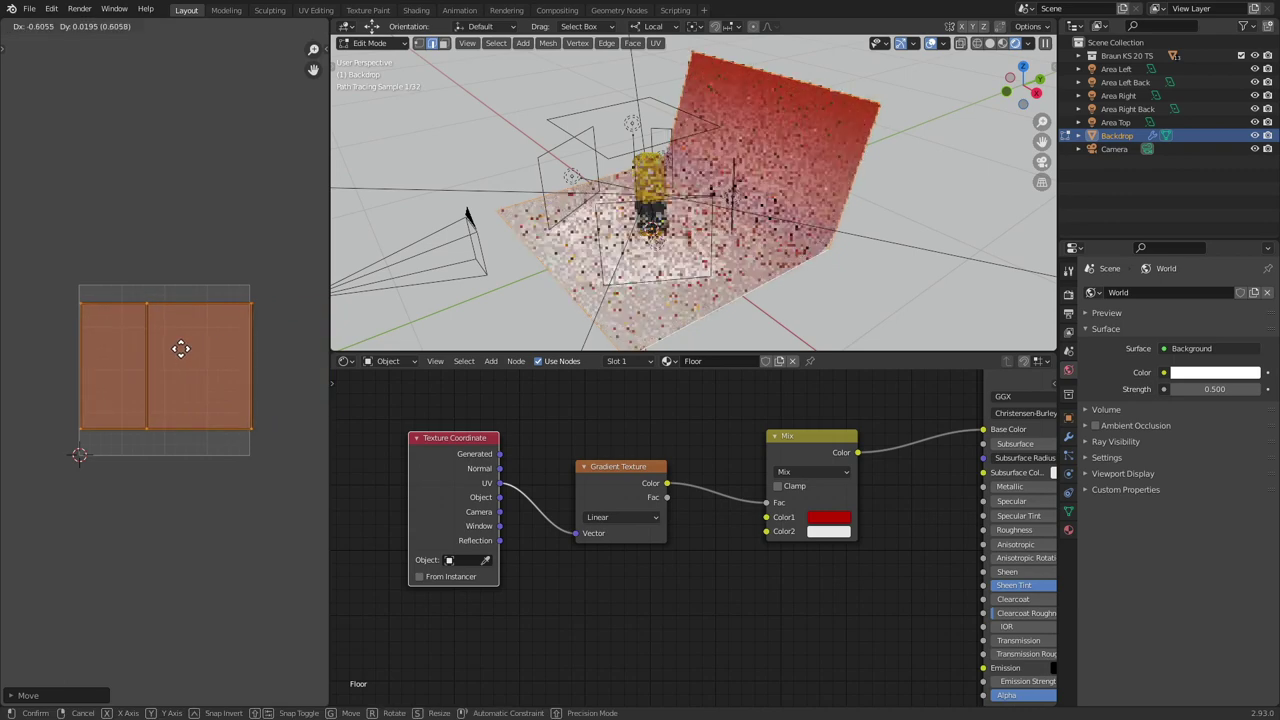
{"action": "left_click", "coordinate": [174, 342]}
{"action": "scroll", "coordinate": [119, 333], "scroll_direction": "up", "scroll_amount": 4}
{"action": "scroll", "coordinate": [119, 330], "scroll_direction": "down", "scroll_amount": 2}
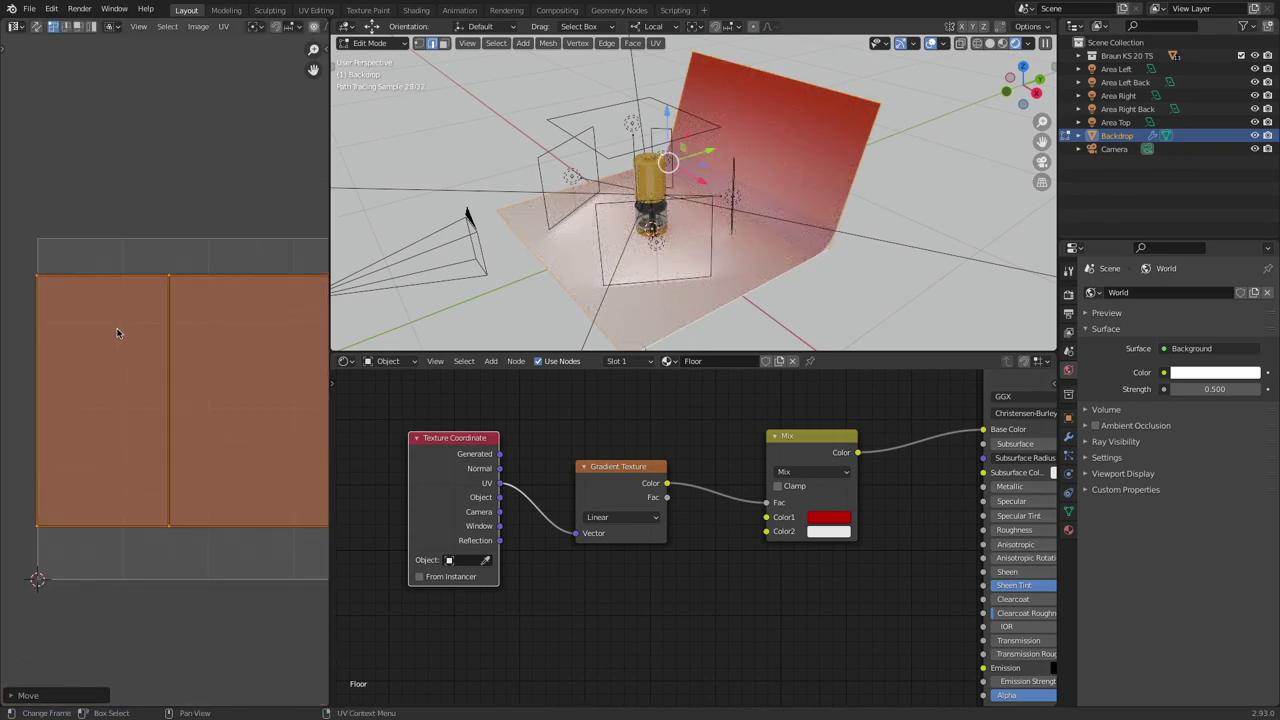
{"action": "scroll", "coordinate": [20, 277], "scroll_direction": "up", "scroll_amount": 4}
{"action": "middle_click_drag", "start_coordinate": [66, 284], "coordinate": [143, 289]}
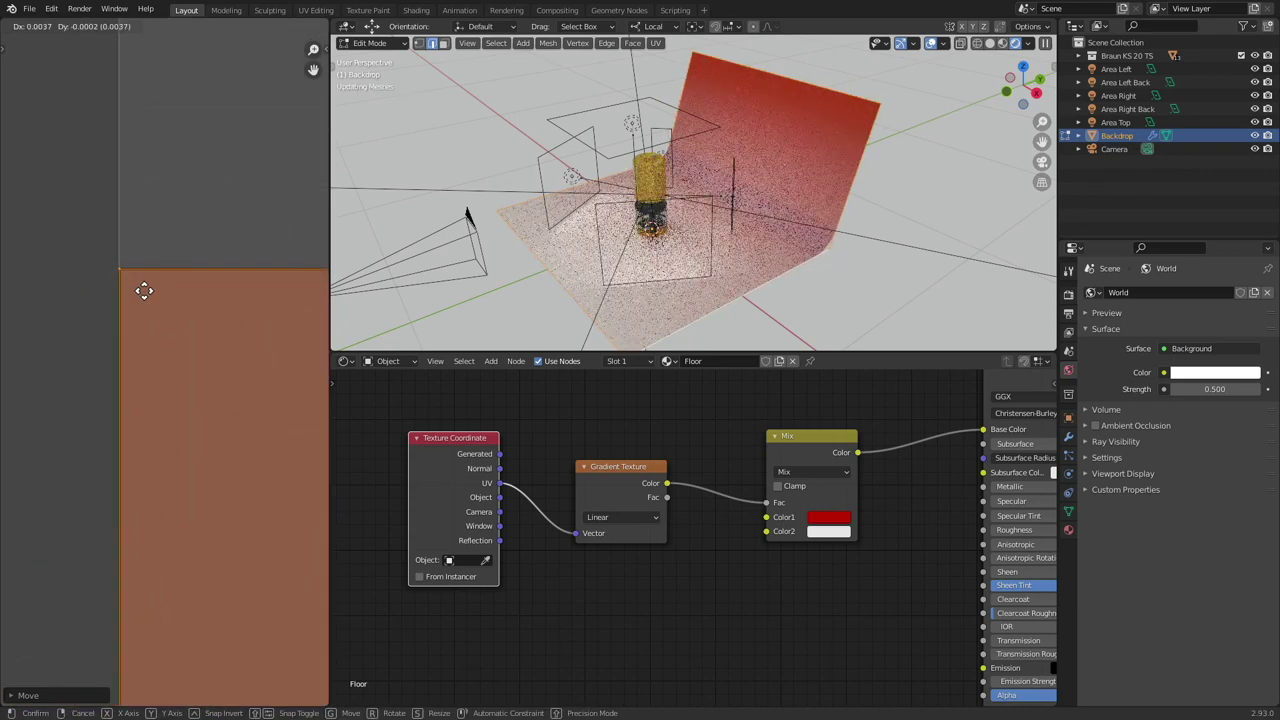
{"action": "scroll", "coordinate": [166, 283], "scroll_direction": "down", "scroll_amount": 8}
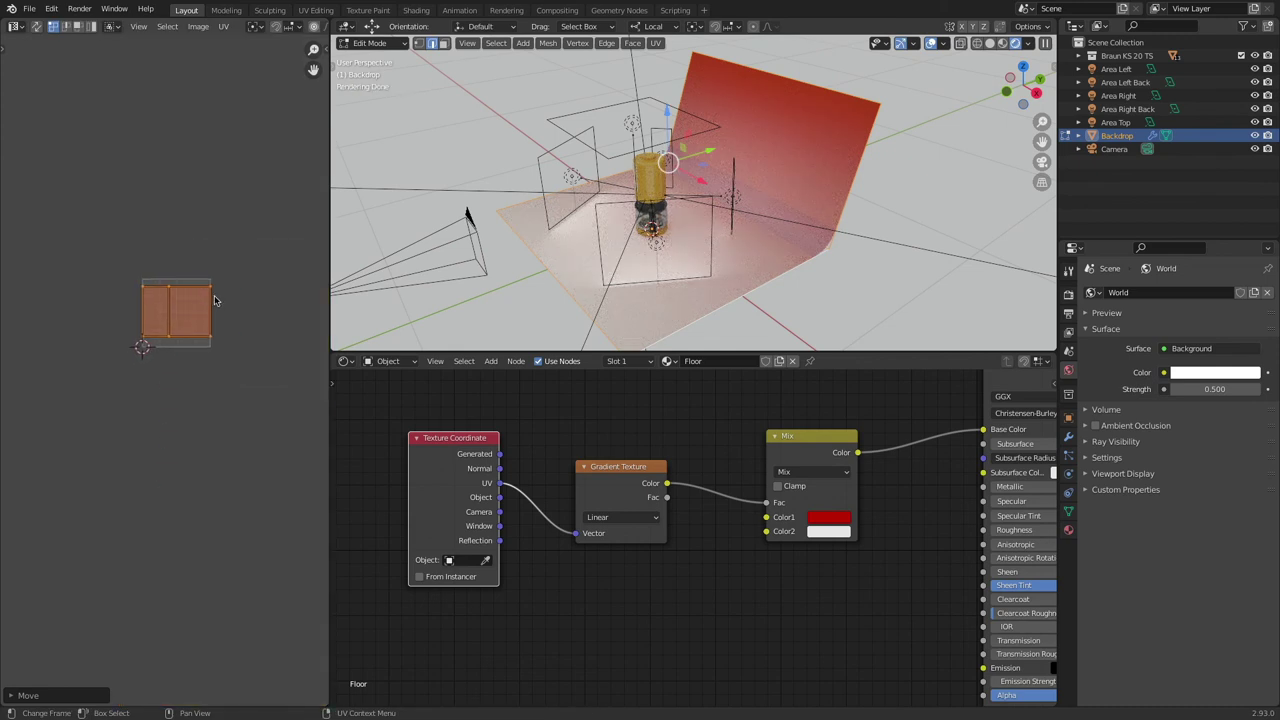
{"action": "scroll", "coordinate": [214, 295], "scroll_direction": "up", "scroll_amount": 4}
Step: Reconnect UV to the Gradient Vector, then try sliding the middle UV edge along X and cancel
{"action": "left_click_drag", "start_coordinate": [578, 537], "coordinate": [536, 521]}
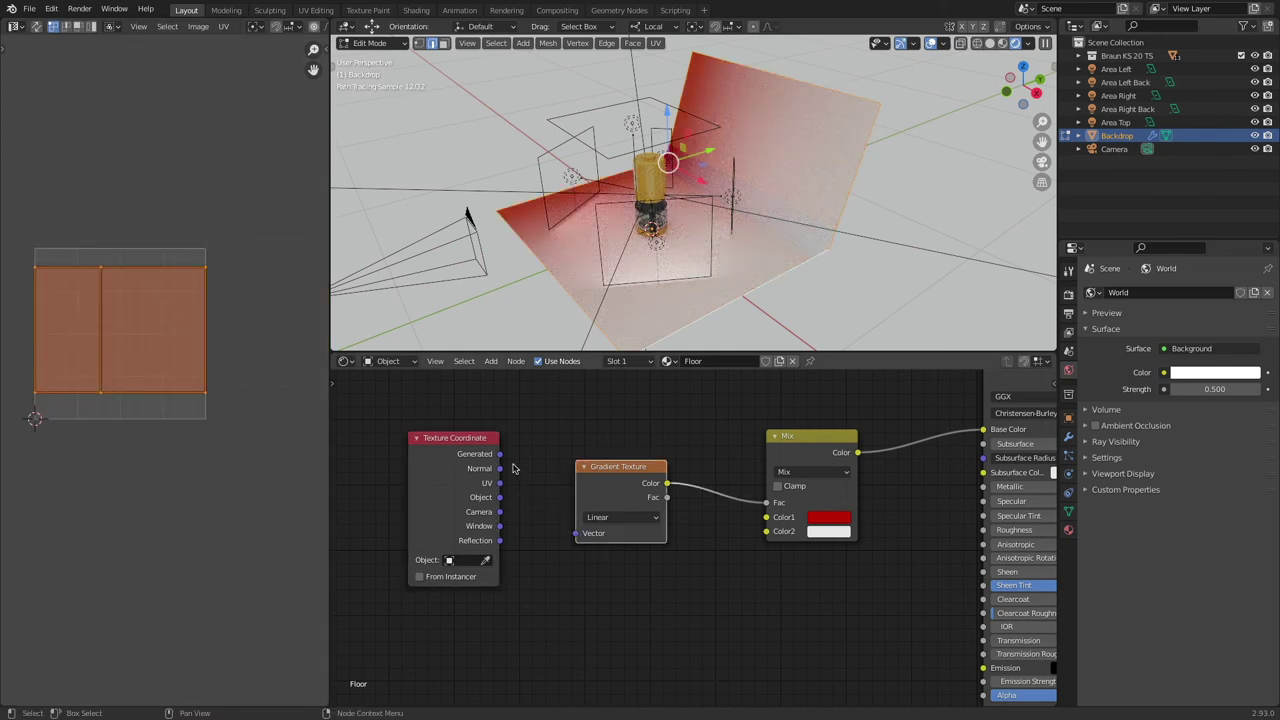
{"action": "left_click_drag", "start_coordinate": [499, 483], "coordinate": [576, 533]}
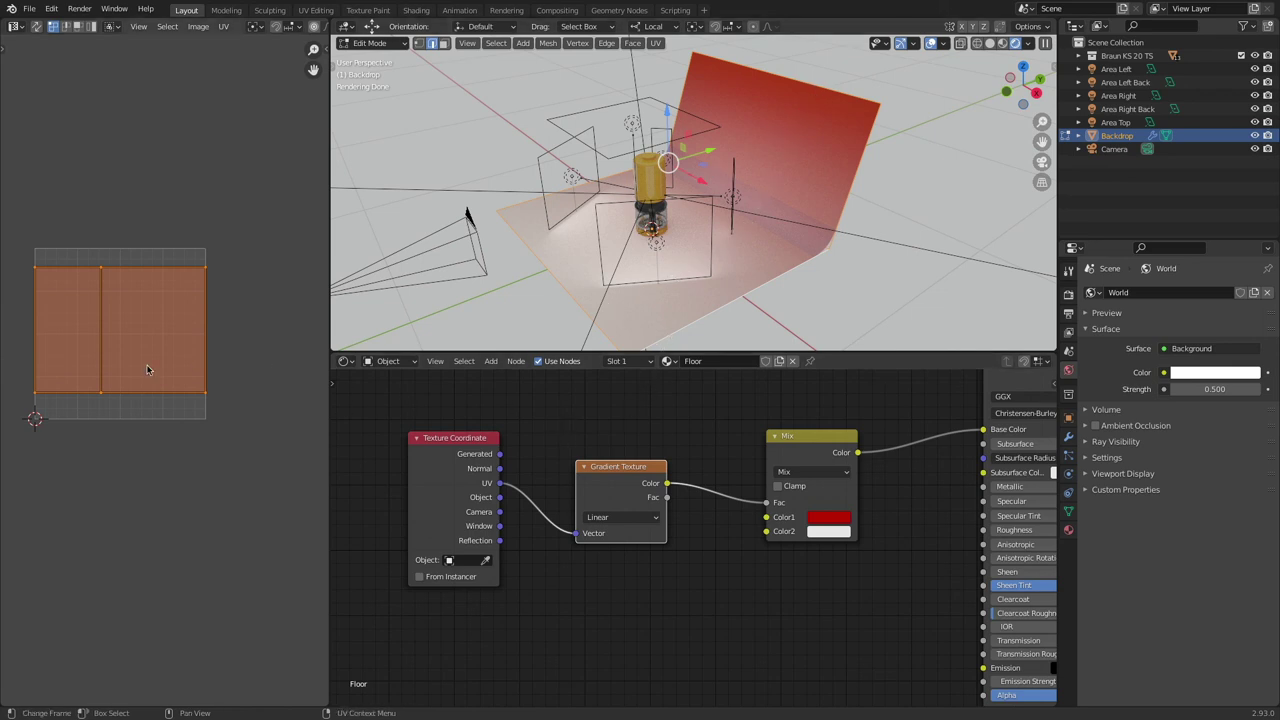
{"action": "left_click", "coordinate": [101, 371]}
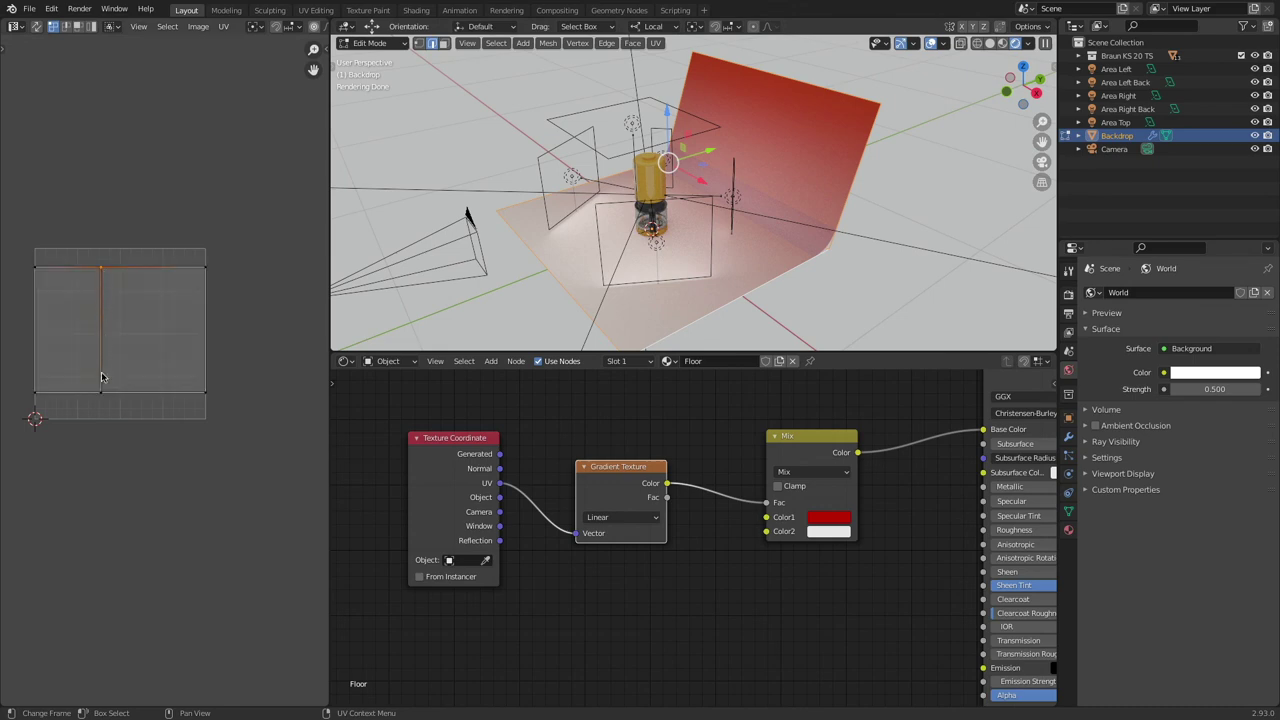
{"action": "key", "text": "g"}
{"action": "key", "text": "x"}
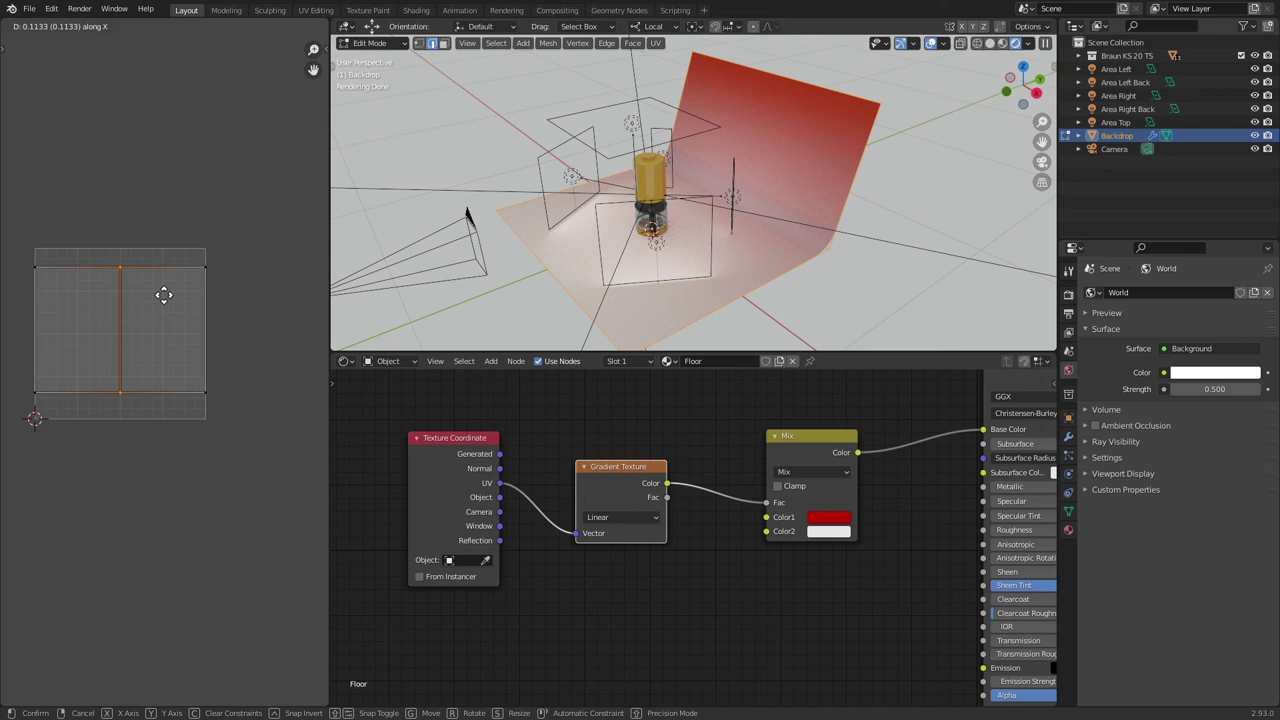
{"action": "right_click", "coordinate": [164, 295]}
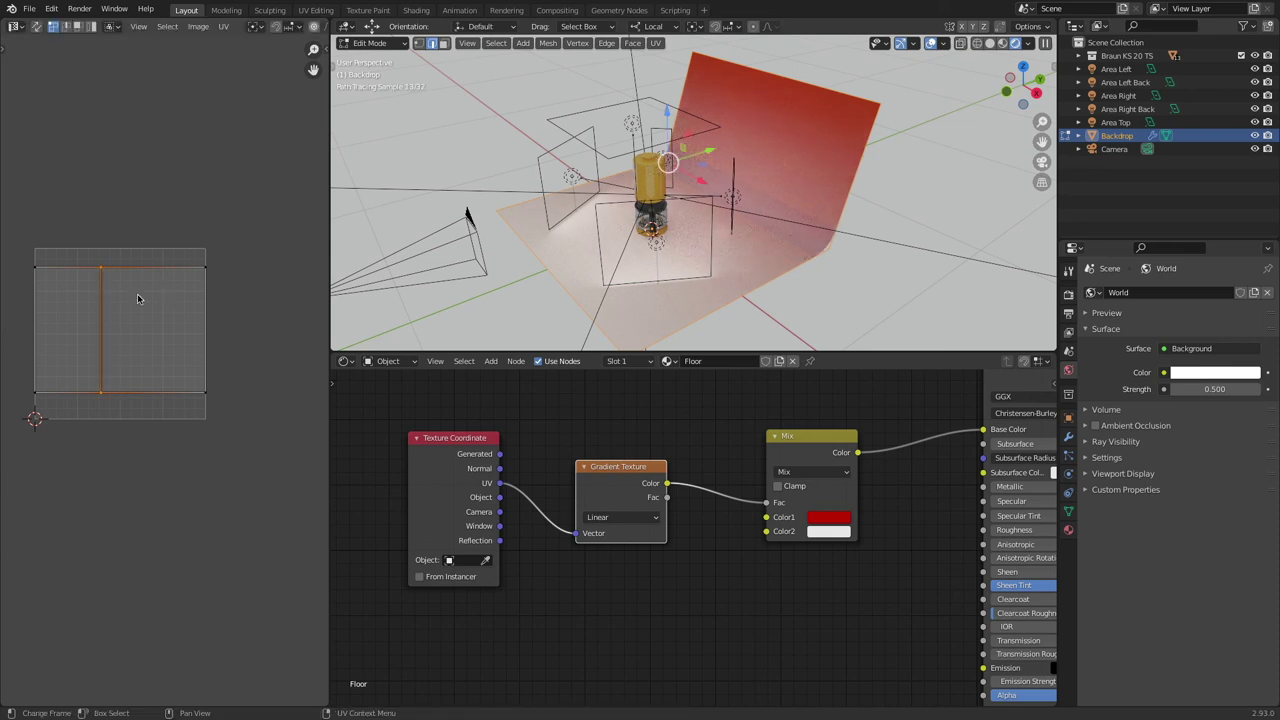
{"action": "middle_click_drag", "start_coordinate": [902, 440], "coordinate": [760, 446]}
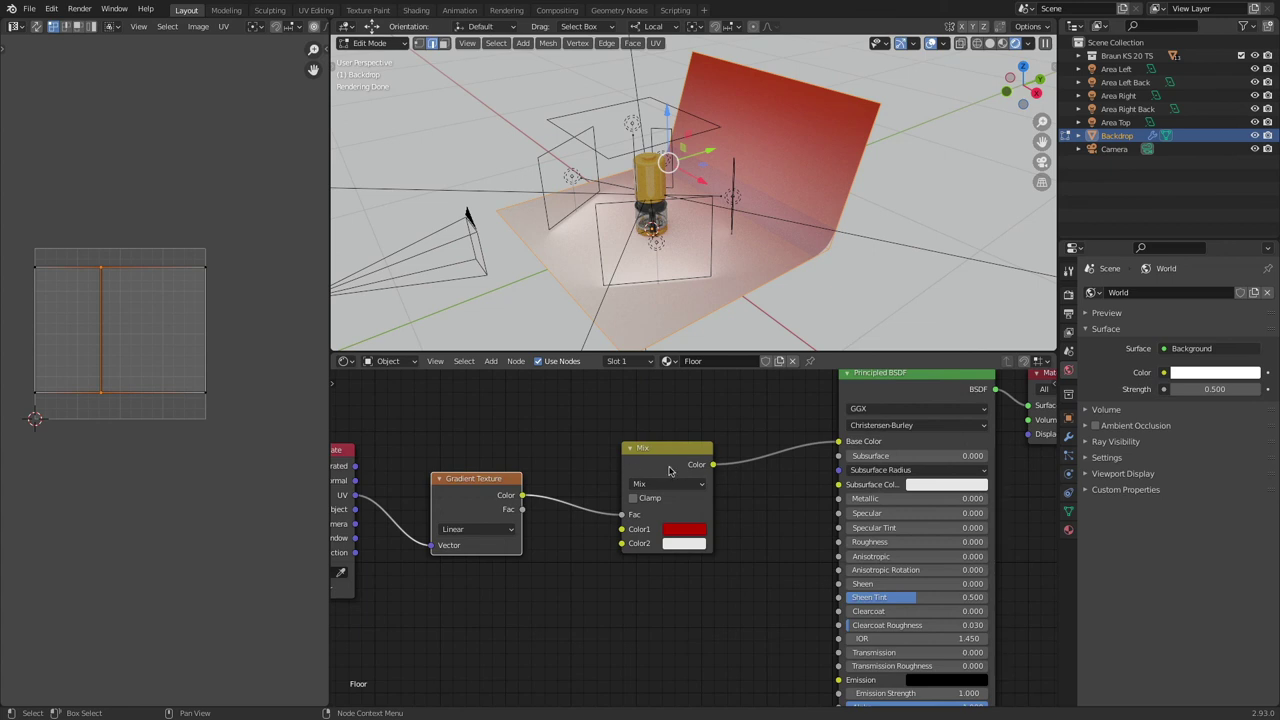
Step: Insert a ColorRamp between the Gradient Texture and Mix factor, moving its black stop to 0.359
{"action": "left_click_drag", "start_coordinate": [650, 456], "coordinate": [715, 452]}
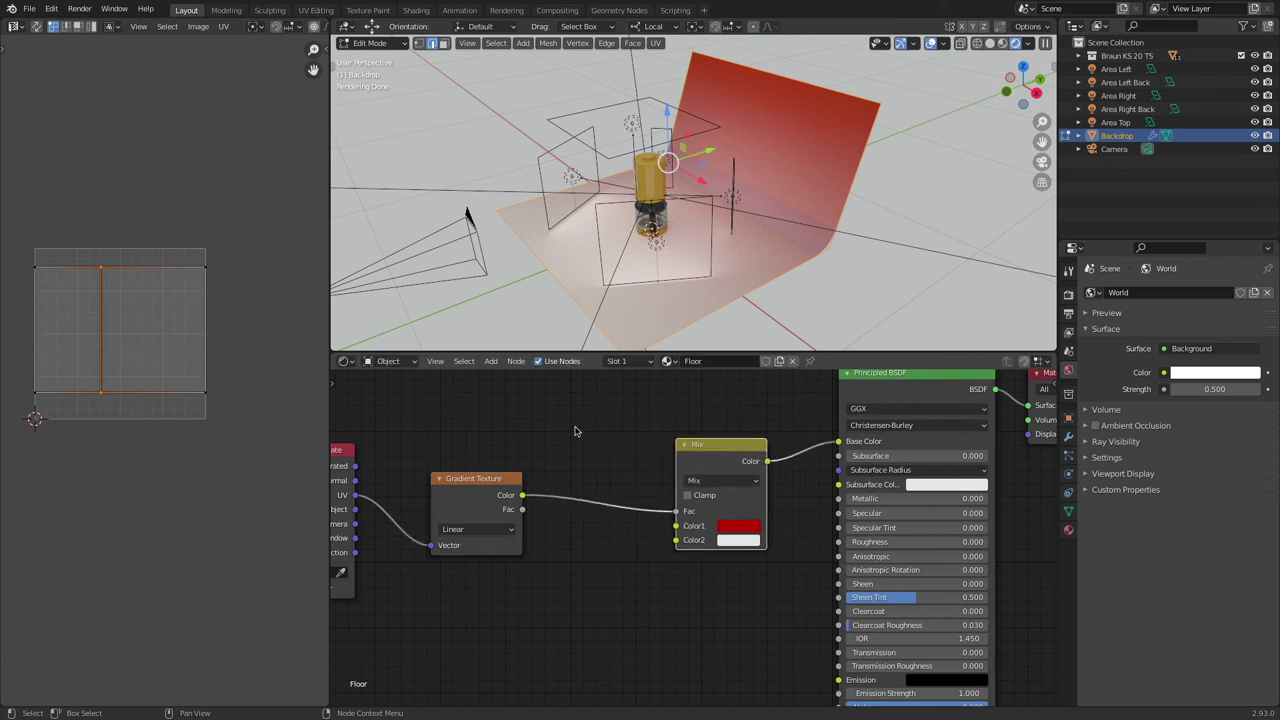
{"action": "left_click", "coordinate": [491, 361]}
{"action": "mouse_move", "coordinate": [516, 475]}
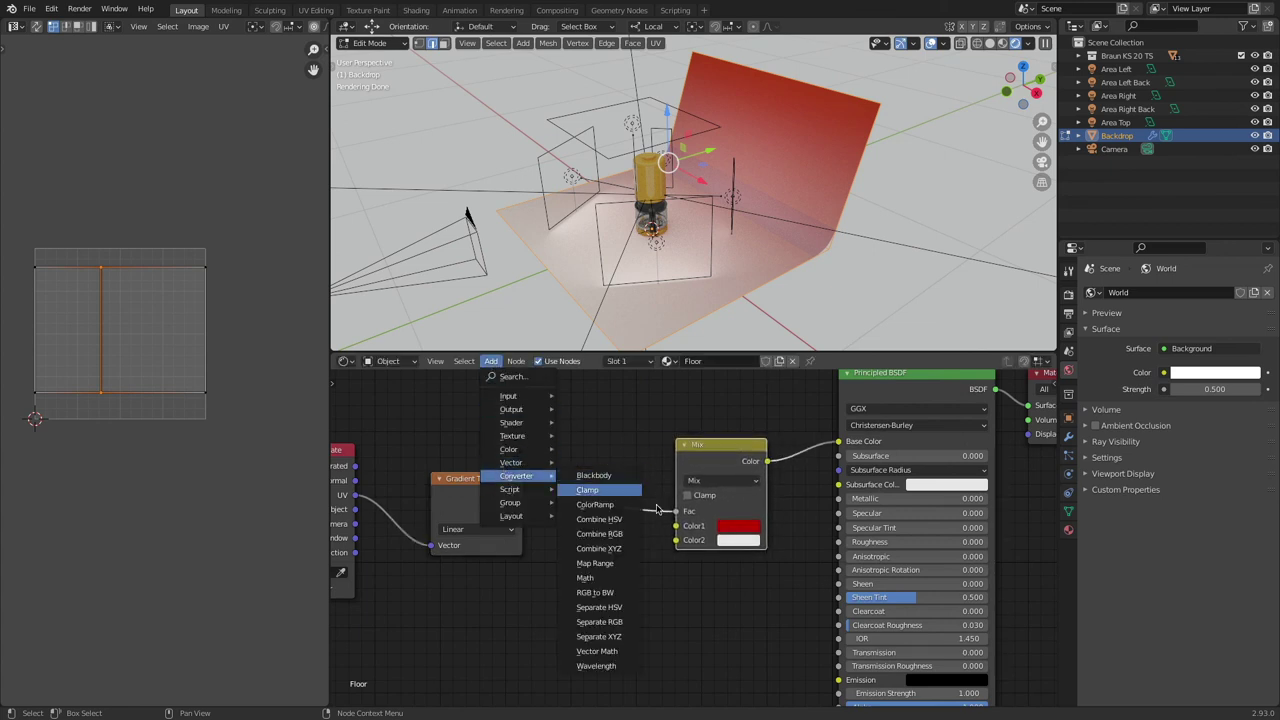
{"action": "left_click", "coordinate": [596, 495]}
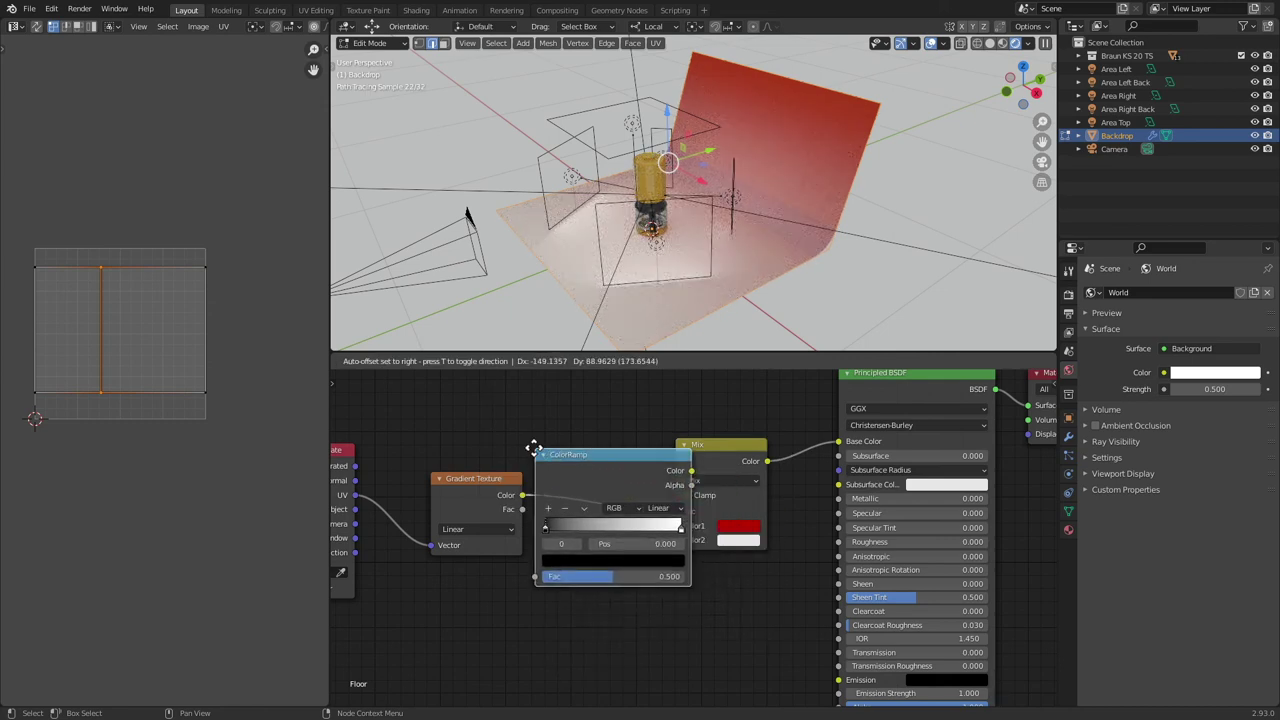
{"action": "left_click", "coordinate": [535, 453]}
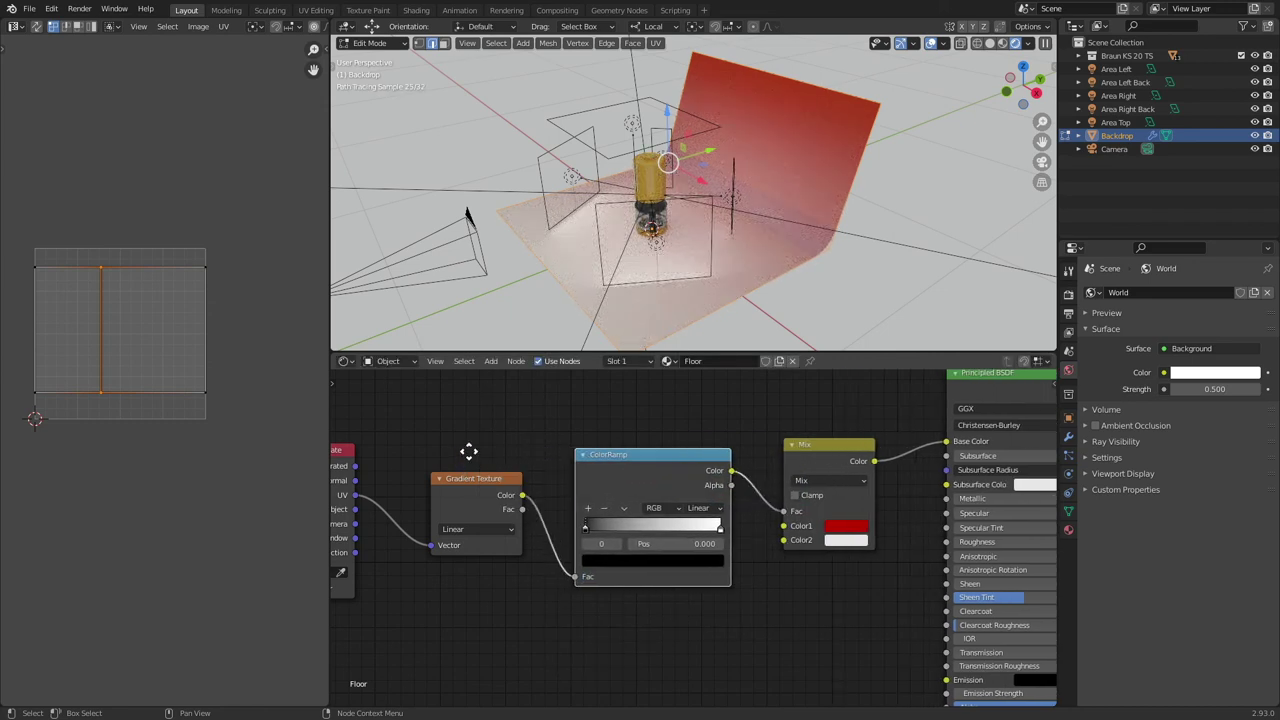
{"action": "middle_click_drag", "start_coordinate": [469, 451], "coordinate": [531, 487]}
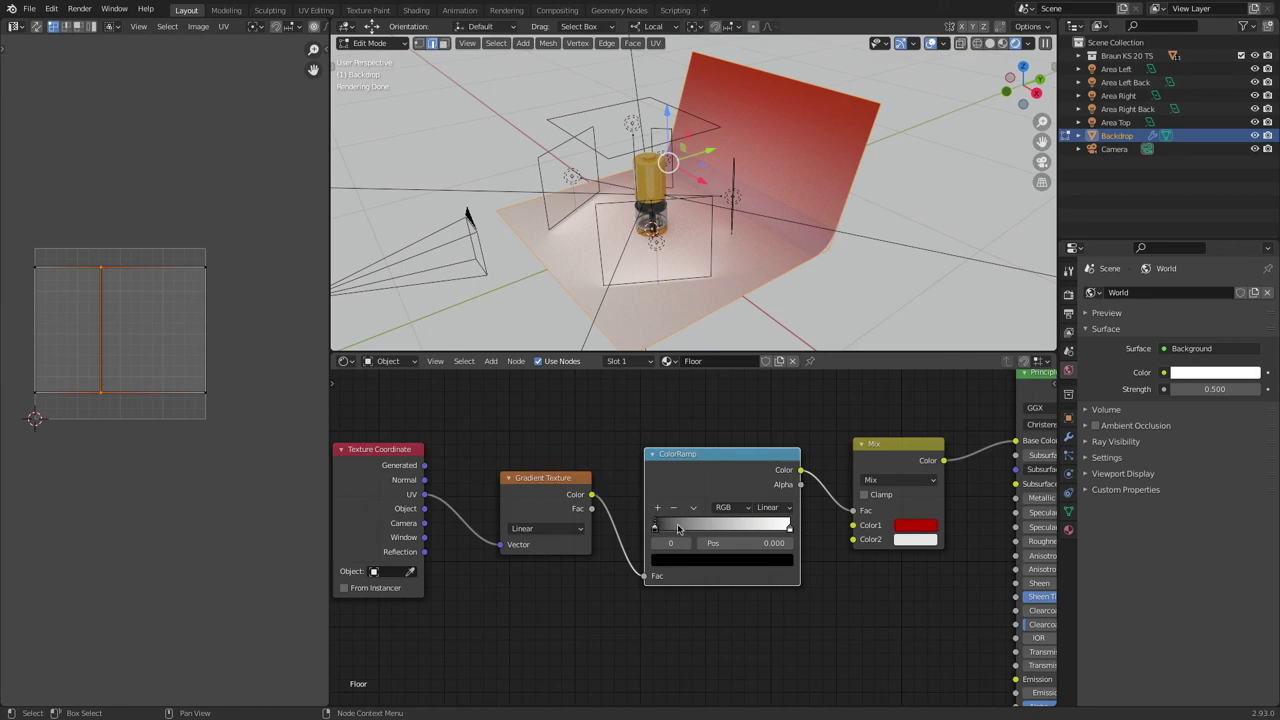
{"action": "left_click_drag", "start_coordinate": [656, 528], "coordinate": [707, 535]}
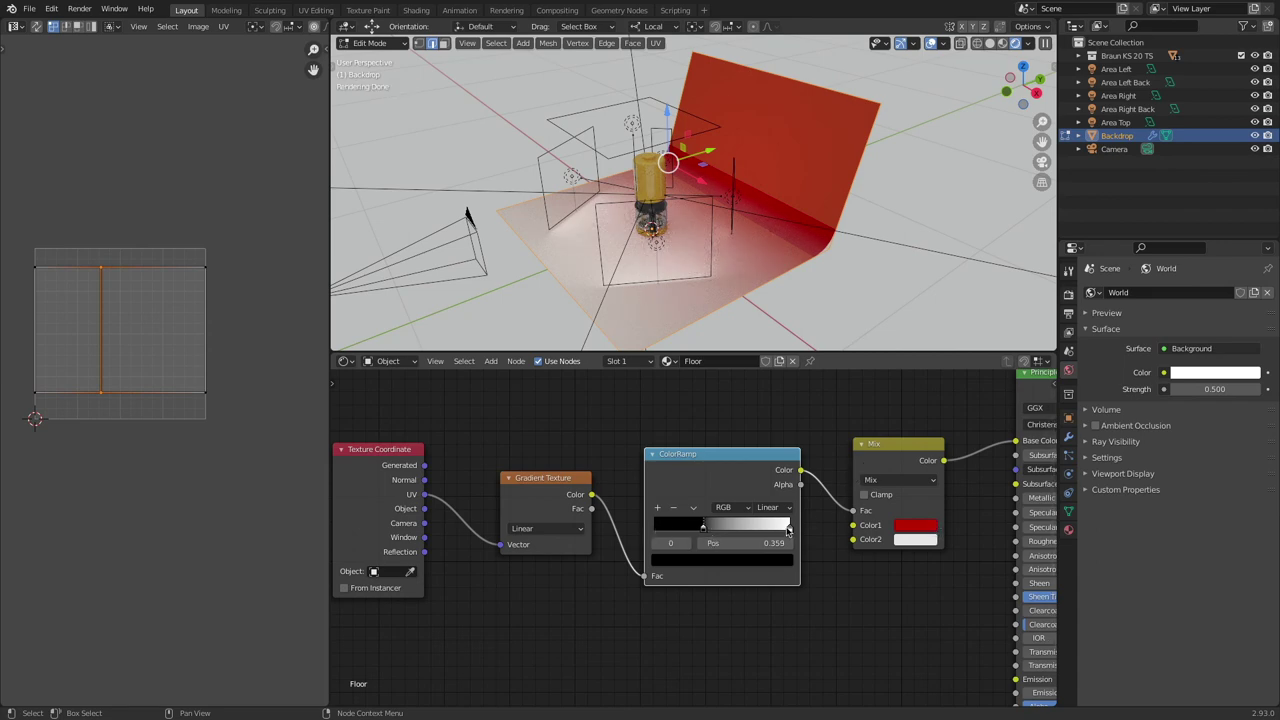
Step: Move the ColorRamp black stop to 0.114 and pull the white stop inward, keeping red high
{"action": "left_click_drag", "start_coordinate": [788, 530], "coordinate": [685, 532]}
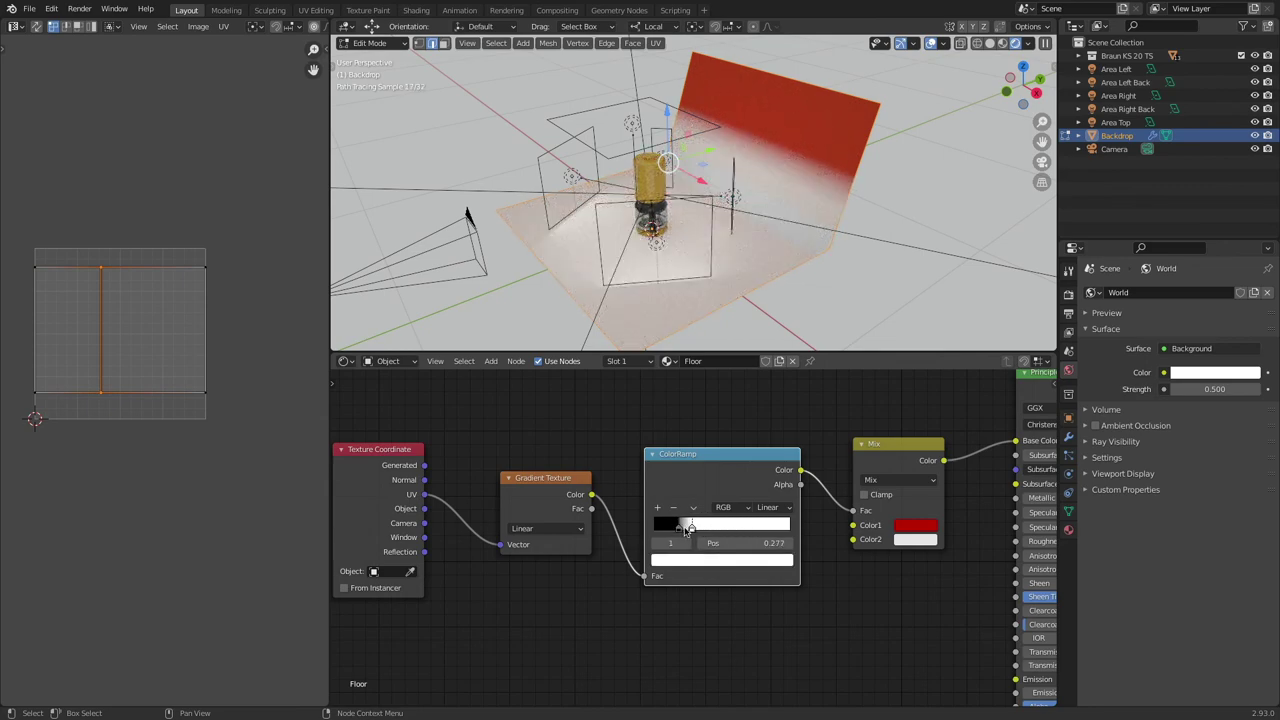
{"action": "middle_click_drag", "start_coordinate": [586, 444], "coordinate": [524, 432]}
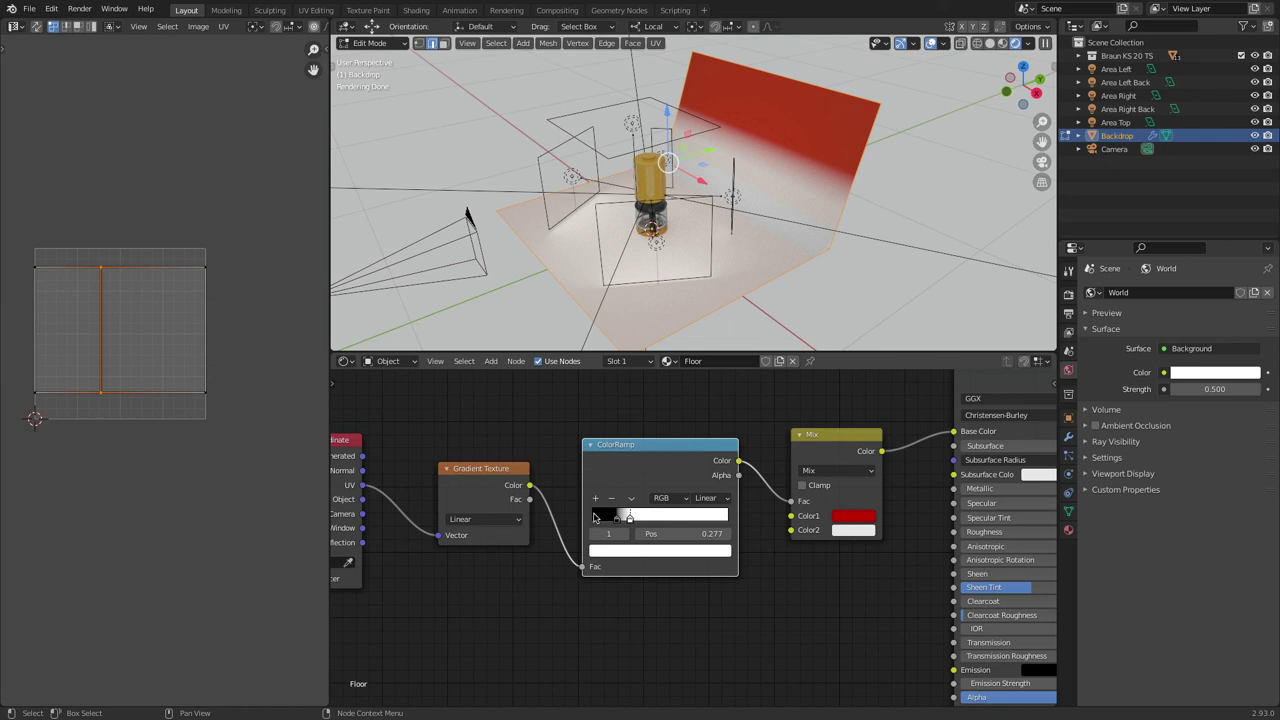
{"action": "left_click_drag", "start_coordinate": [604, 518], "coordinate": [617, 519]}
{"action": "left_click_drag", "start_coordinate": [633, 452], "coordinate": [614, 451]}
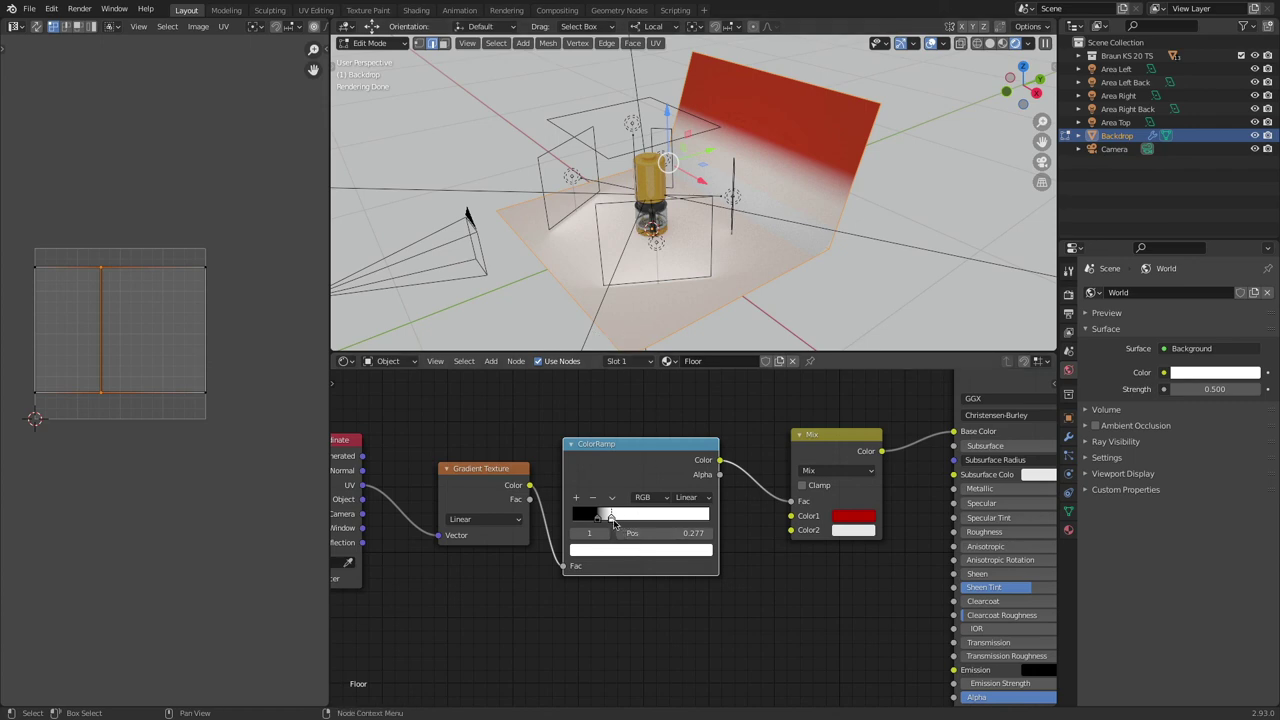
{"action": "left_click_drag", "start_coordinate": [611, 516], "coordinate": [700, 516]}
{"action": "mouse_move", "coordinate": [603, 518]}
{"action": "left_mouse_down"}
{"action": "mouse_move", "coordinate": [692, 518]}
{"action": "mouse_move", "coordinate": [601, 518]}
{"action": "left_mouse_up"}
{"action": "mouse_move", "coordinate": [704, 516]}
{"action": "left_mouse_down"}
{"action": "mouse_move", "coordinate": [615, 518]}
{"action": "mouse_move", "coordinate": [660, 518]}
{"action": "mouse_move", "coordinate": [627, 521]}
{"action": "left_mouse_up"}
{"action": "mouse_move", "coordinate": [607, 518]}
{"action": "left_mouse_down"}
{"action": "mouse_move", "coordinate": [632, 519]}
{"action": "mouse_move", "coordinate": [588, 518]}
{"action": "left_mouse_up"}
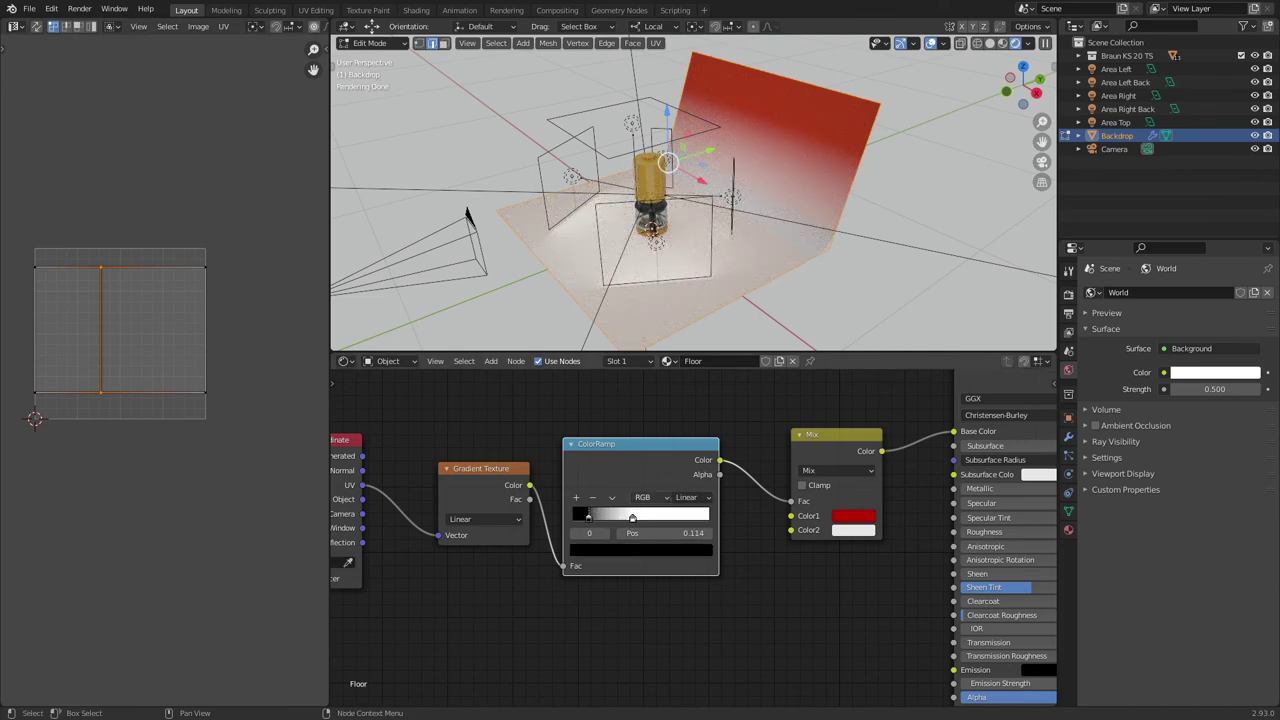
Step: Compare with the reference and change the Mix node's first colour from red to blue
{"action": "key", "text": "super+Tab"}
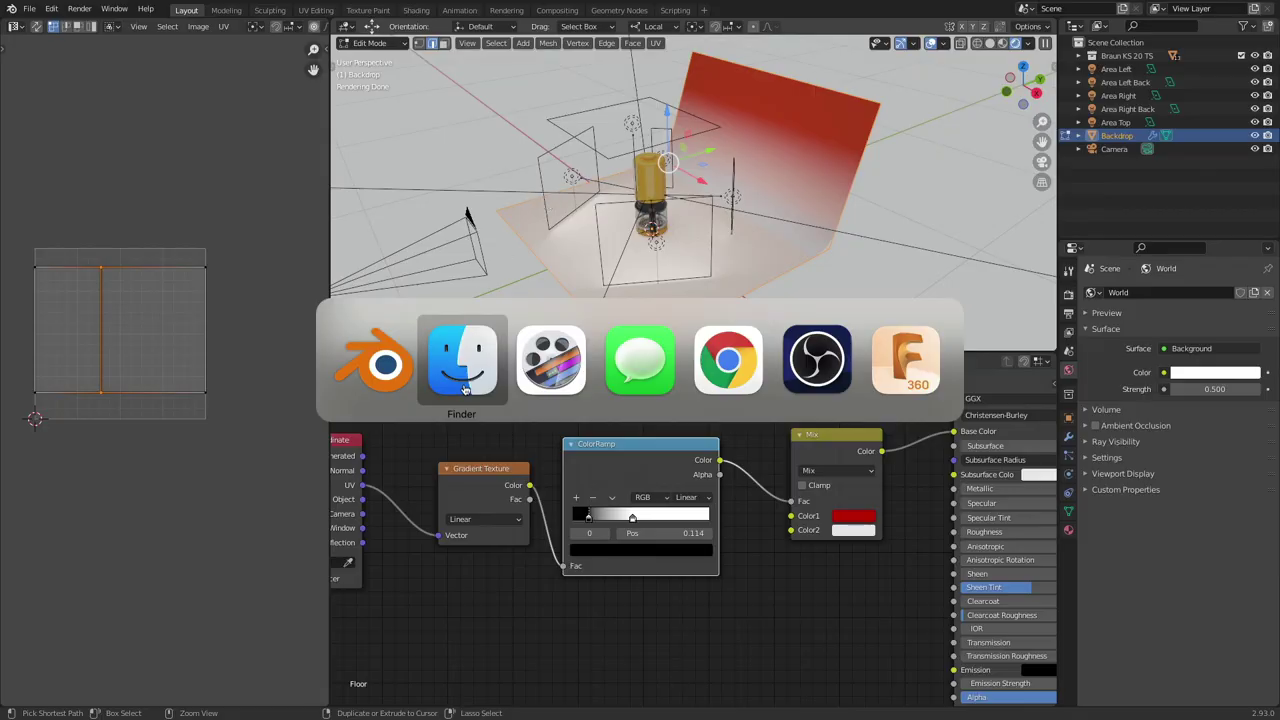
{"action": "key", "text": "super+Tab"}
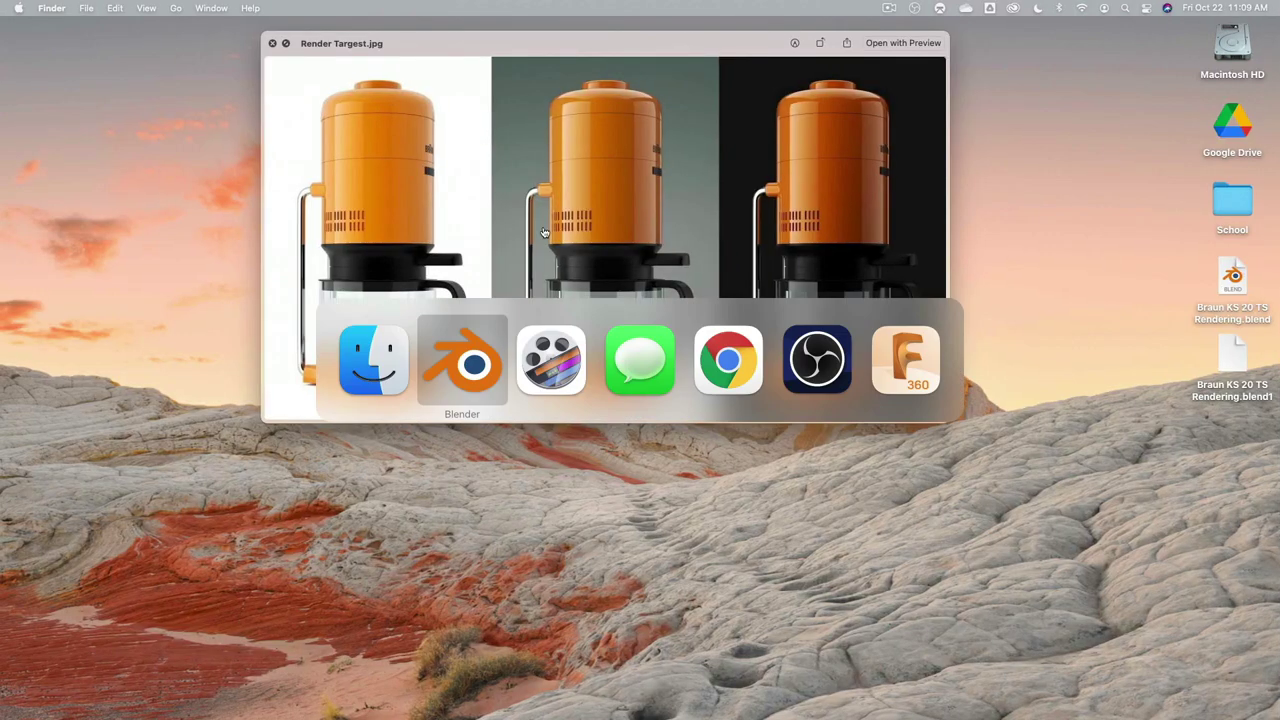
{"action": "left_click", "coordinate": [465, 362]}
{"action": "left_click", "coordinate": [862, 515]}
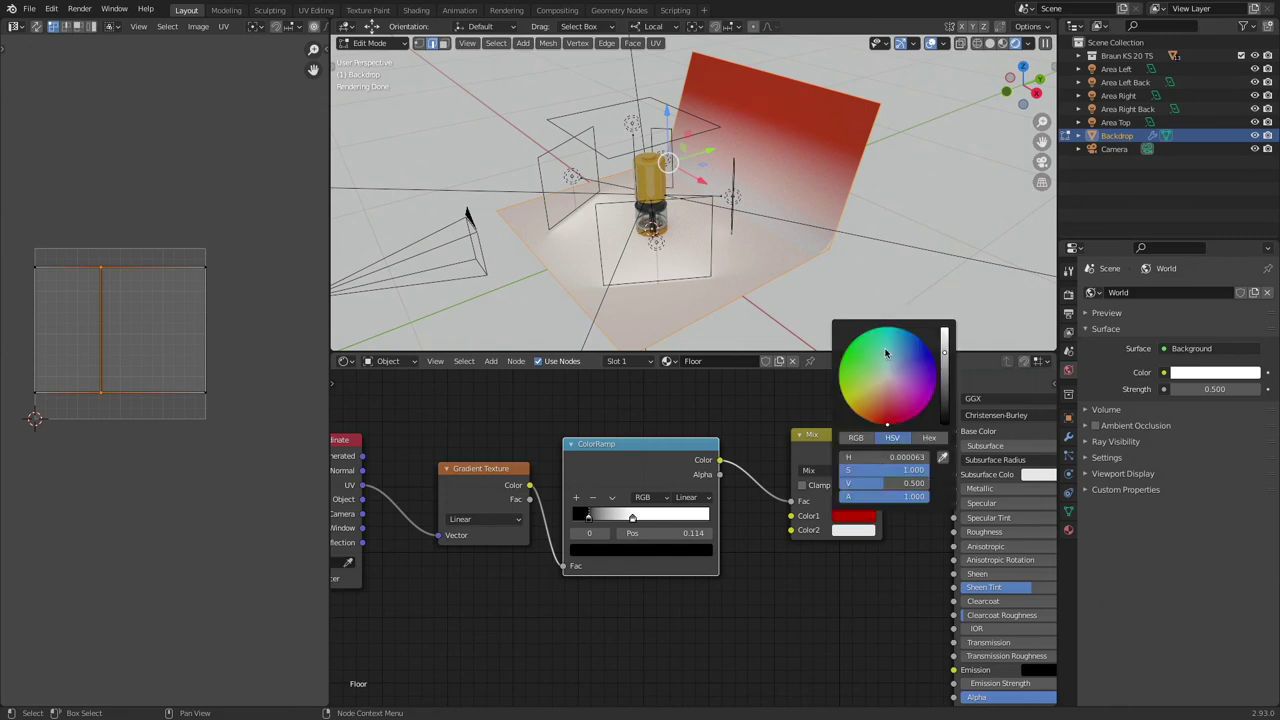
{"action": "left_click_drag", "start_coordinate": [885, 352], "coordinate": [868, 405]}
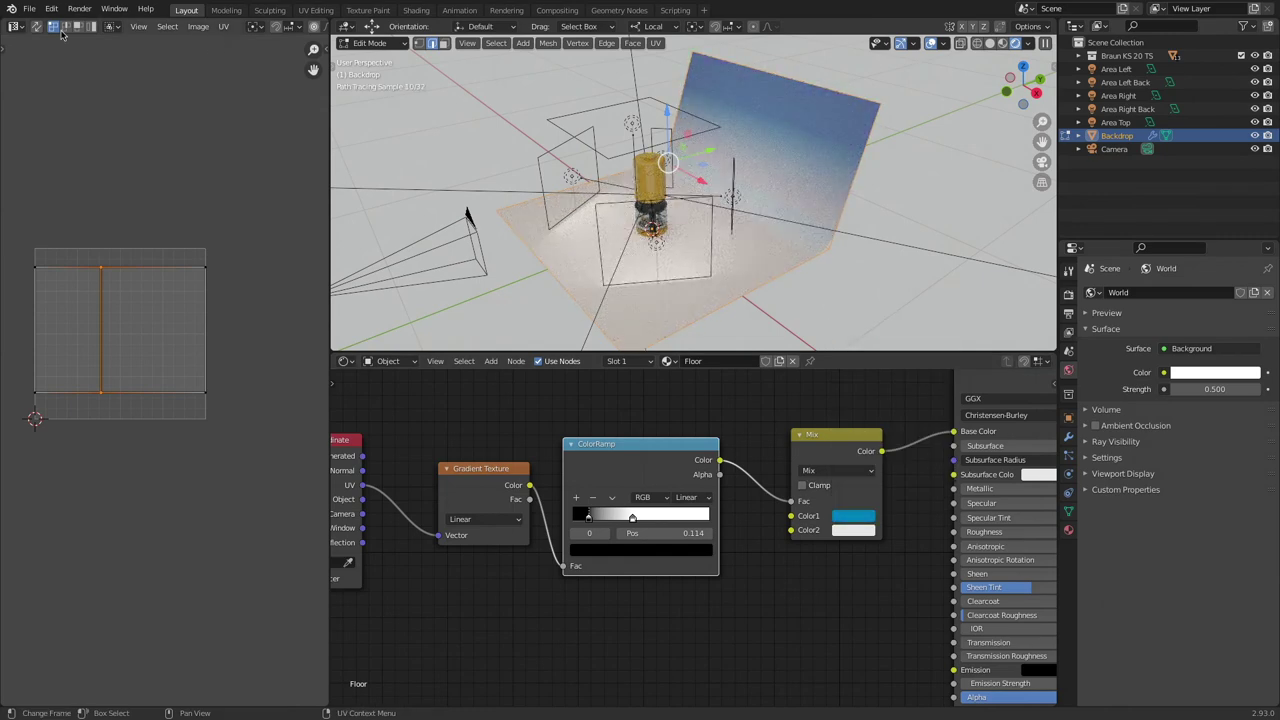
Step: Show a Solid-shaded 3D camera view on the left and return to Object Mode
{"action": "left_click", "coordinate": [17, 26]}
{"action": "left_click", "coordinate": [59, 66]}
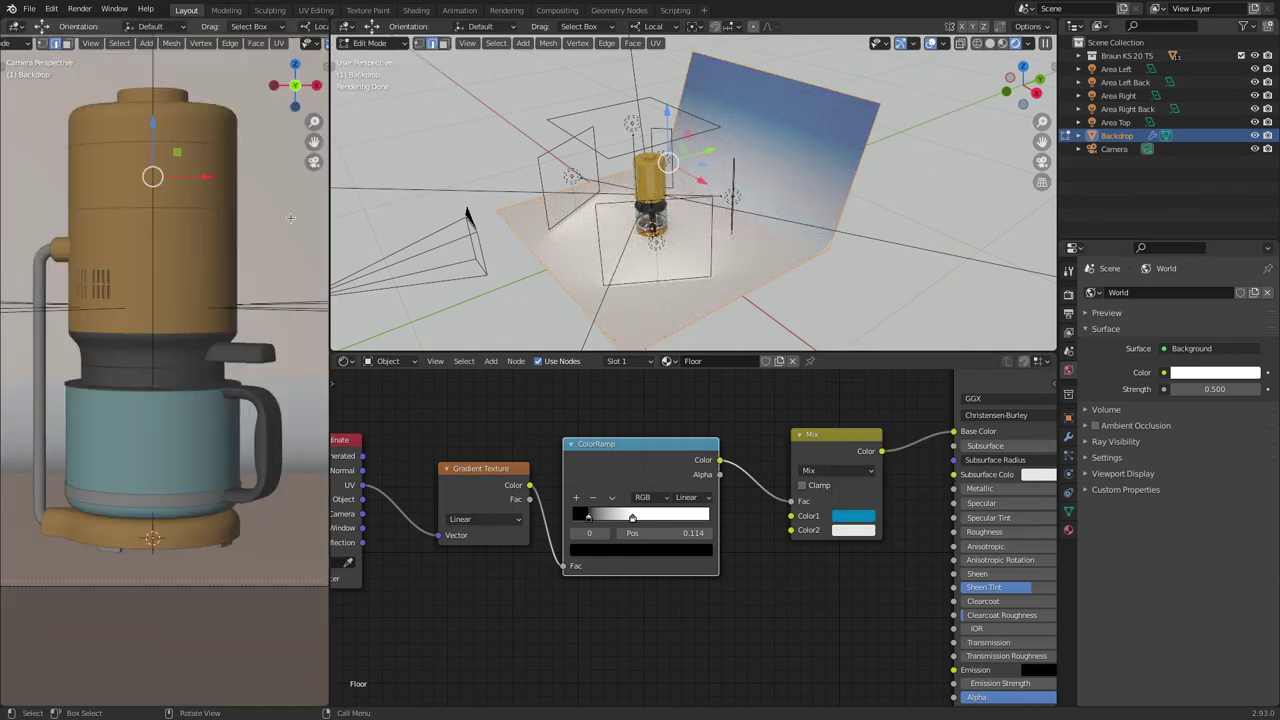
{"action": "left_click", "coordinate": [990, 44]}
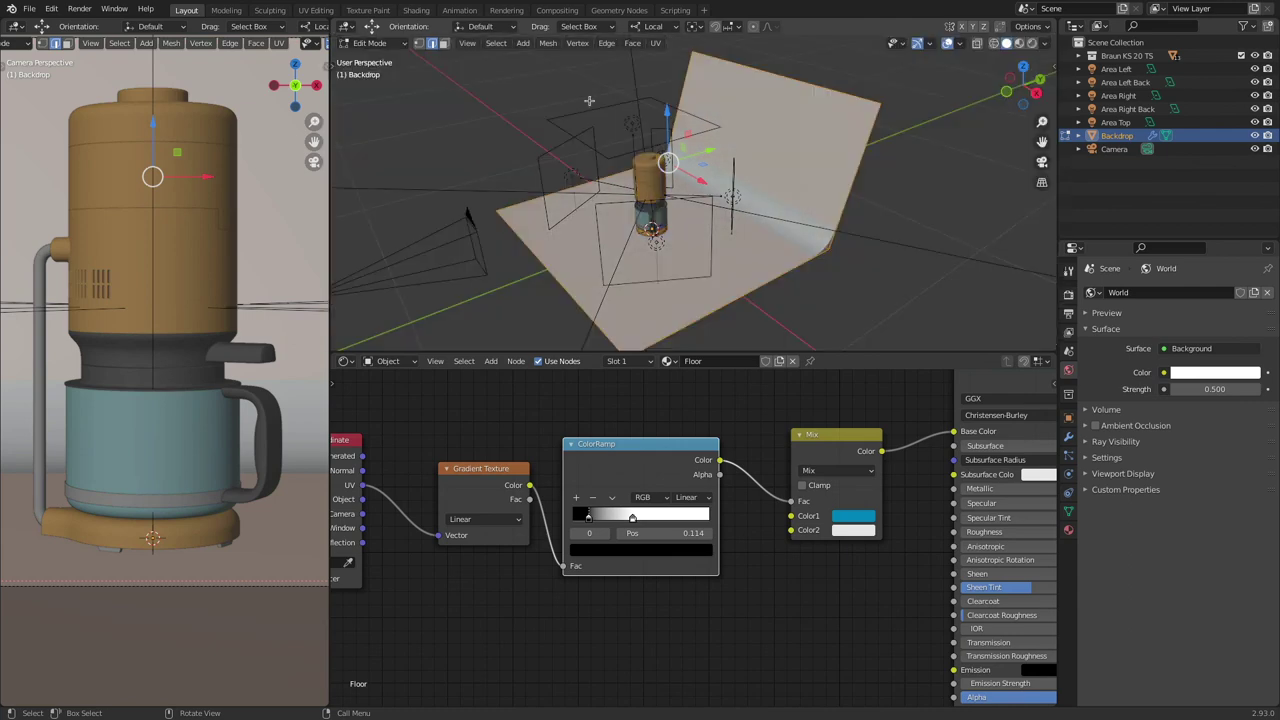
{"action": "left_click", "coordinate": [369, 43]}
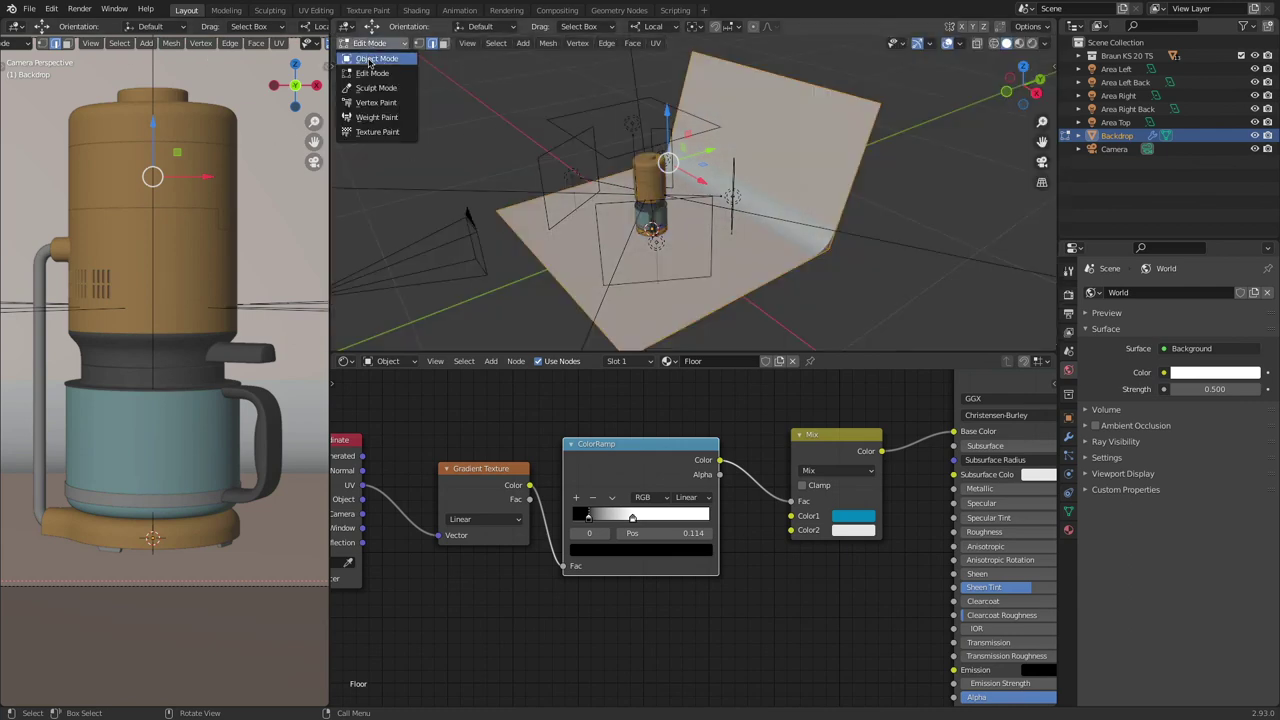
{"action": "left_click", "coordinate": [372, 60]}
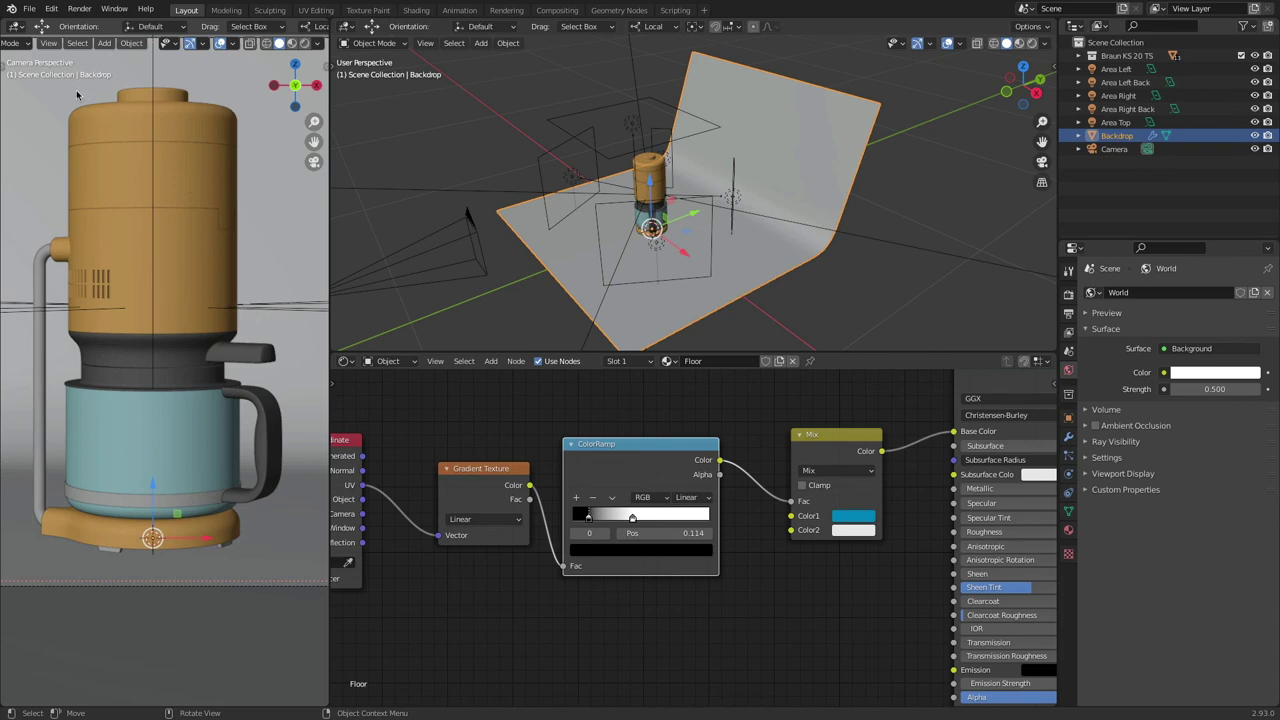
Step: Render the camera view and shift the Mix first colour toward a paler teal
{"action": "left_click", "coordinate": [305, 43]}
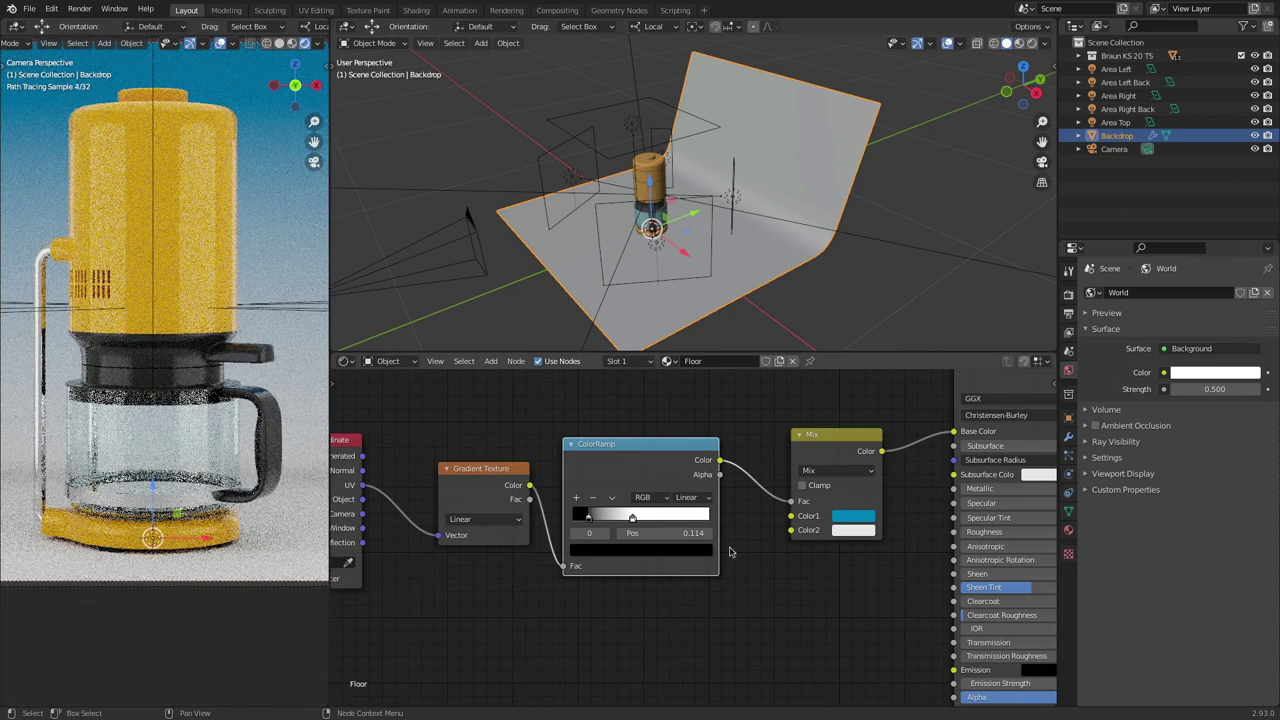
{"action": "left_click", "coordinate": [851, 517]}
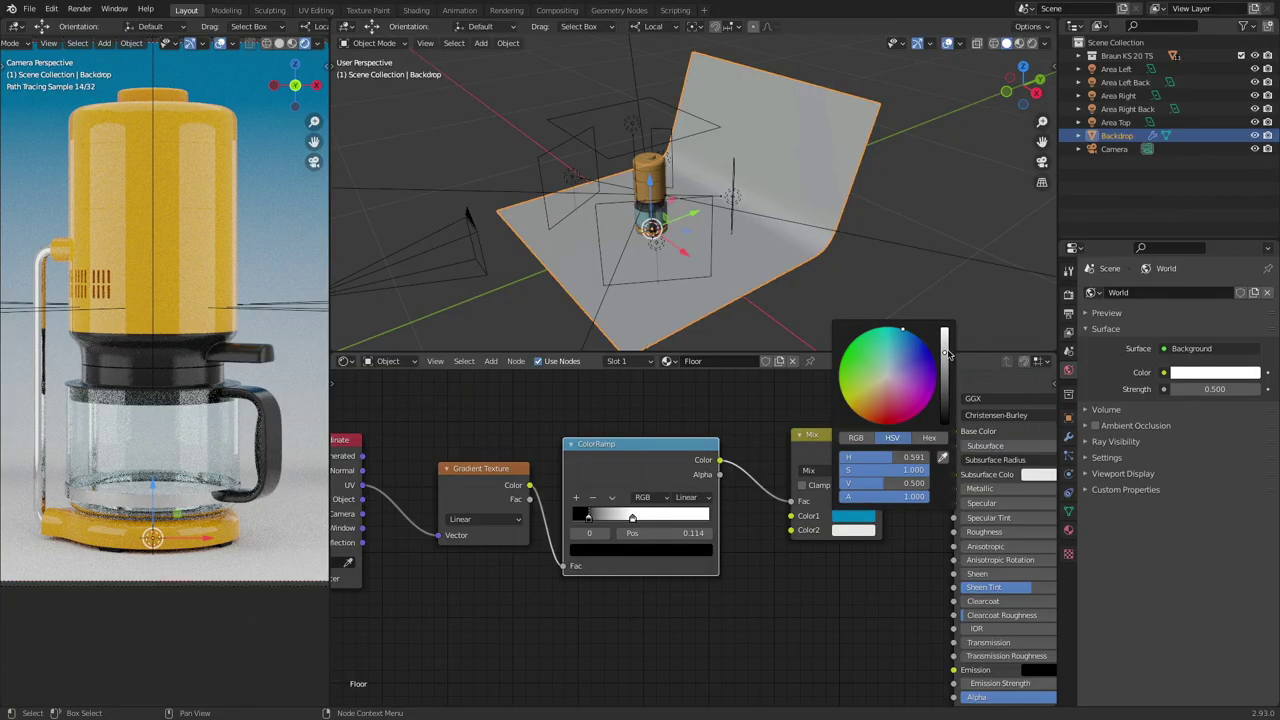
{"action": "scroll", "coordinate": [913, 355], "scroll_direction": "down", "scroll_amount": 5}
{"action": "left_click_drag", "start_coordinate": [913, 355], "coordinate": [891, 360]}
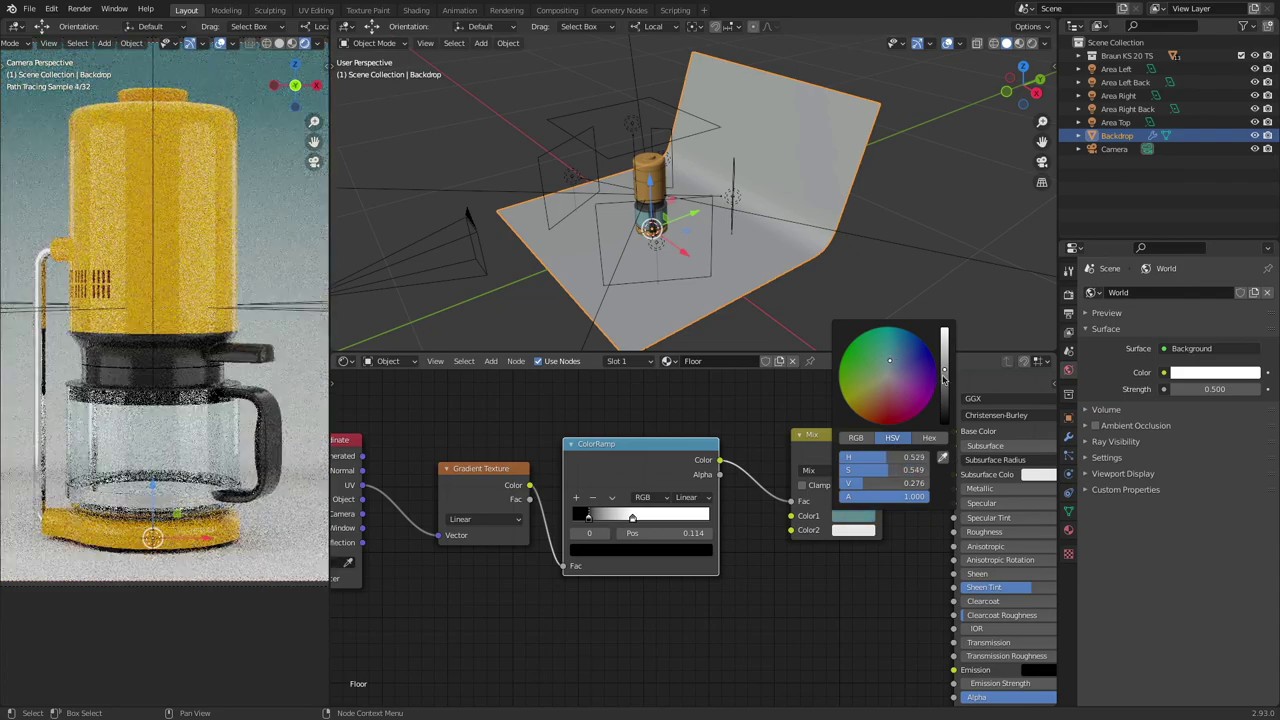
{"action": "scroll", "coordinate": [889, 360], "scroll_direction": "down", "scroll_amount": 2}
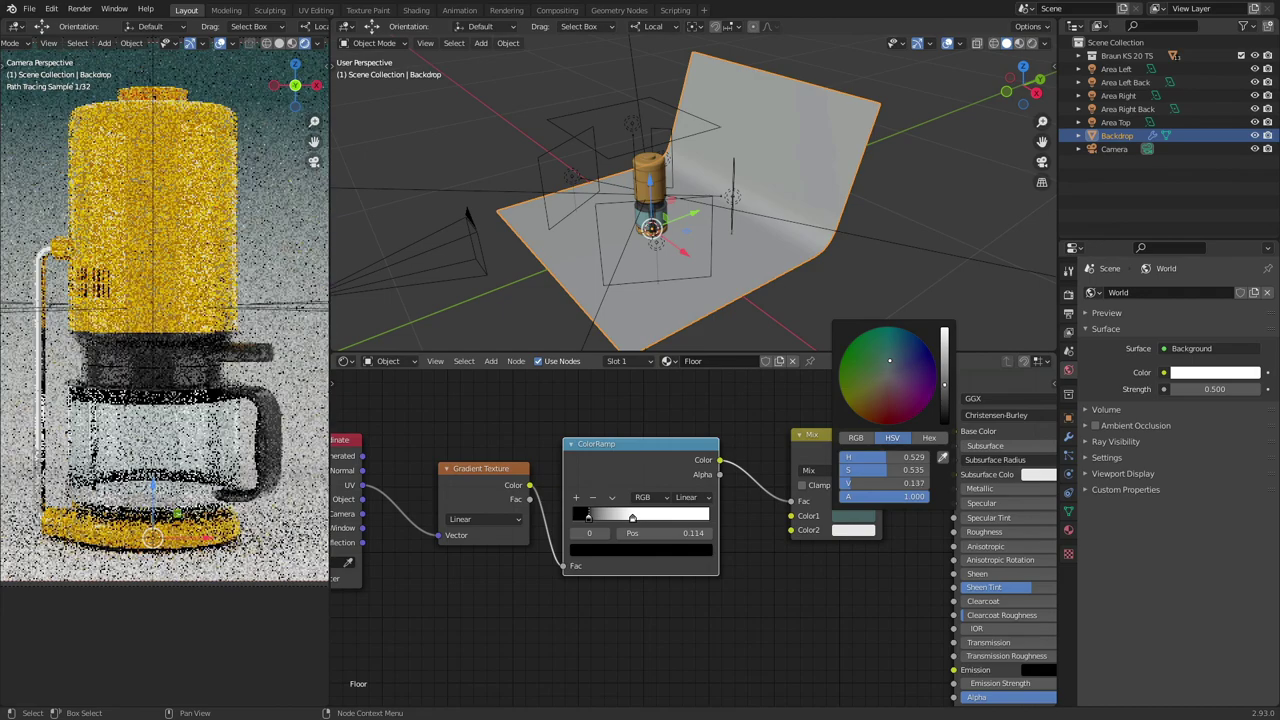
{"action": "scroll", "coordinate": [889, 360], "scroll_direction": "up", "scroll_amount": 10}
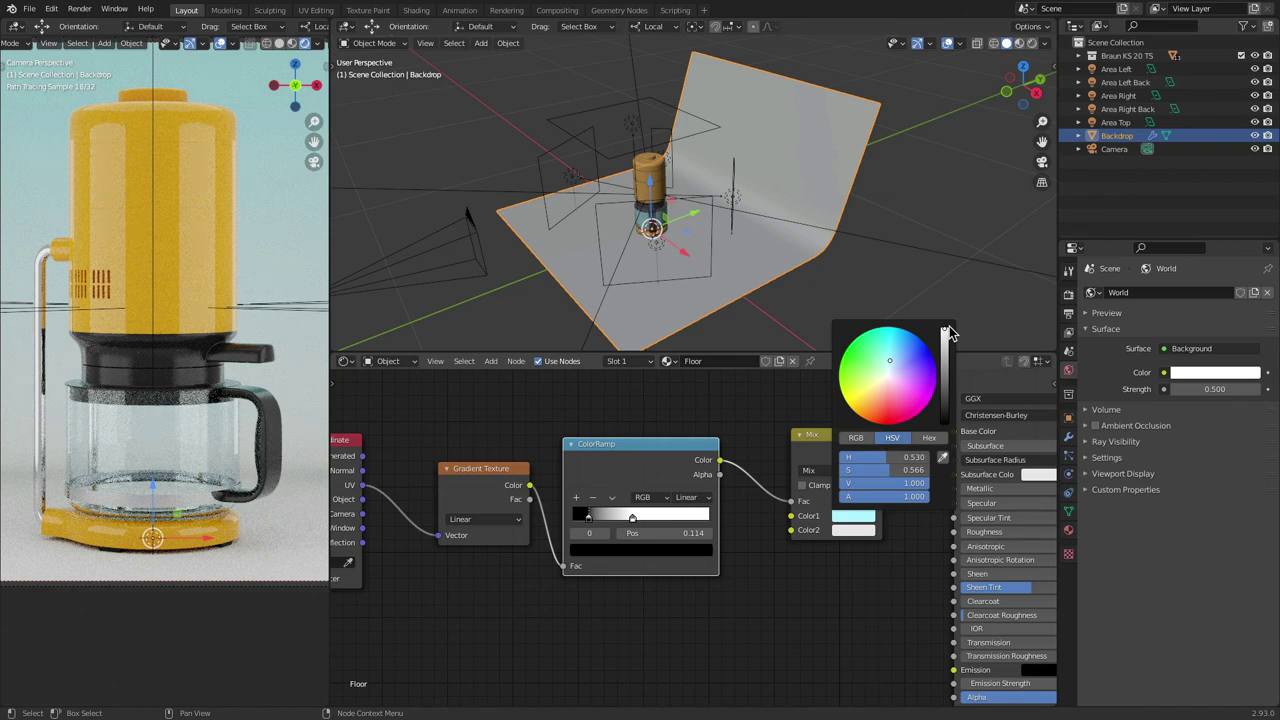
{"action": "scroll", "coordinate": [946, 367], "scroll_direction": "down", "scroll_amount": 6}
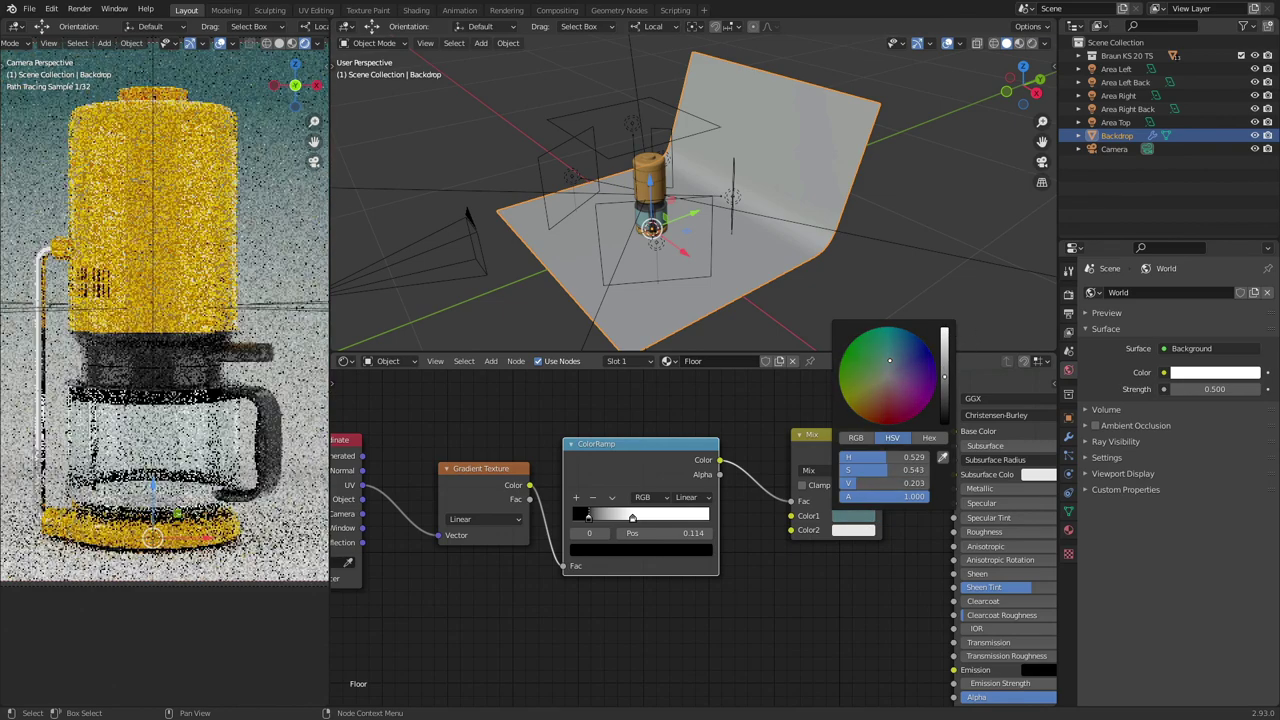
Step: Lower the colour's saturation to a muted teal (H 0.483, S 0.398, V 0.203), checking the reference
{"action": "key", "text": "super+Tab"}
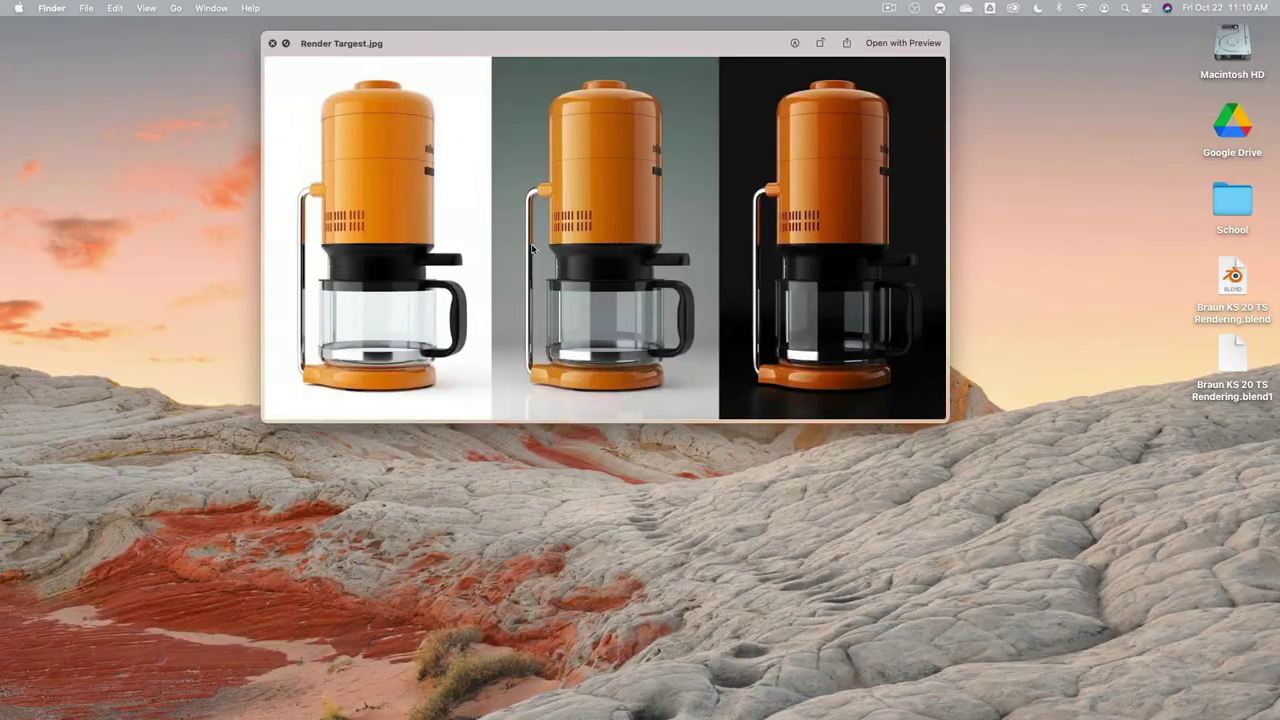
{"action": "key", "text": "super+Tab"}
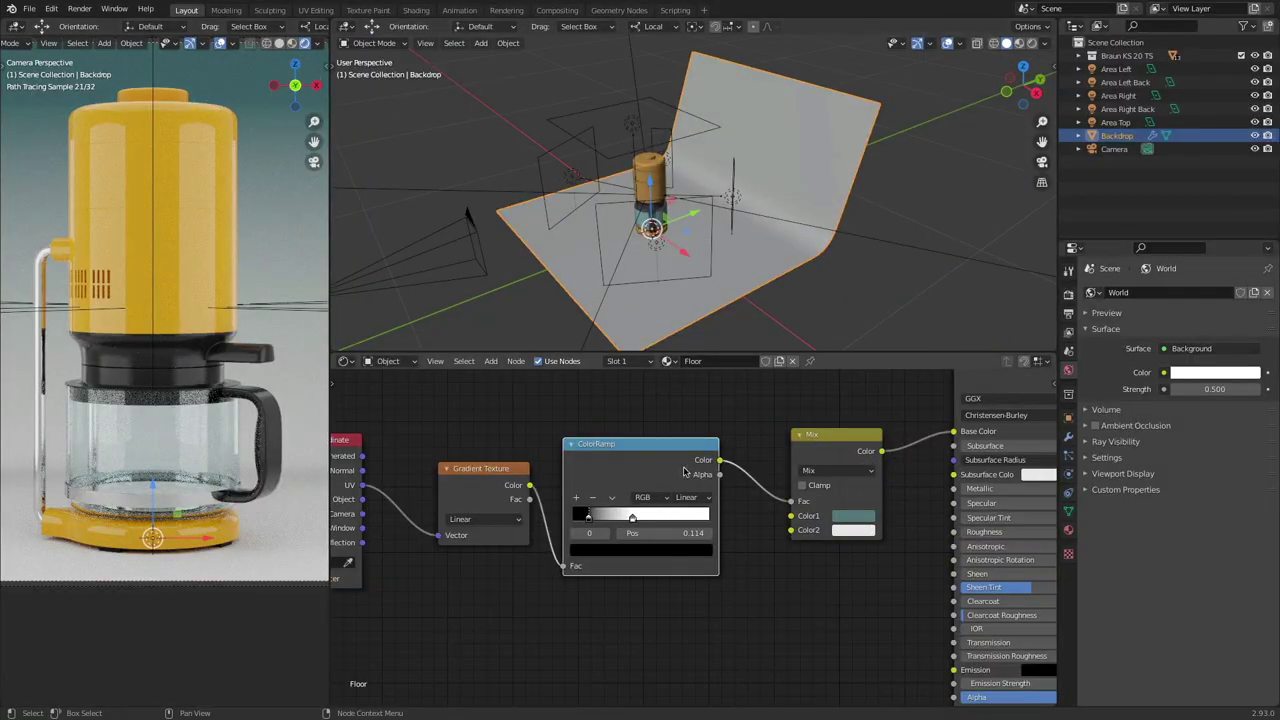
{"action": "left_click", "coordinate": [857, 517]}
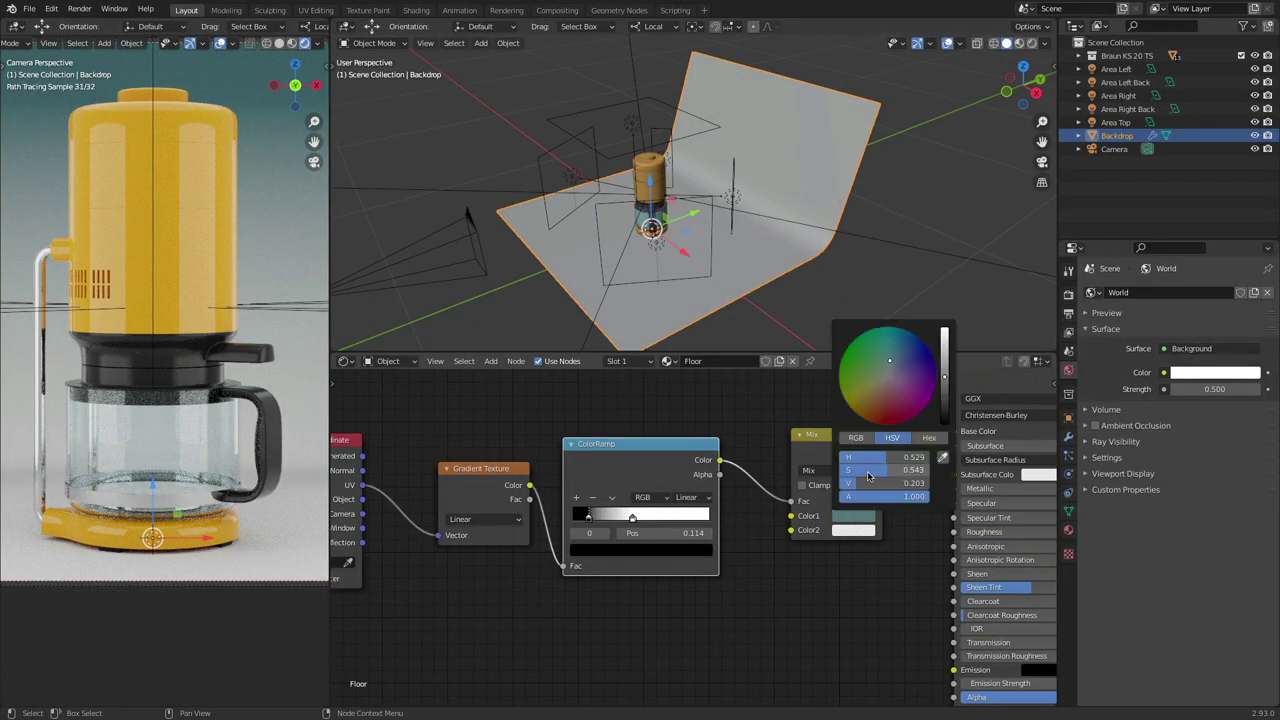
{"action": "left_click_drag", "start_coordinate": [868, 476], "coordinate": [850, 476]}
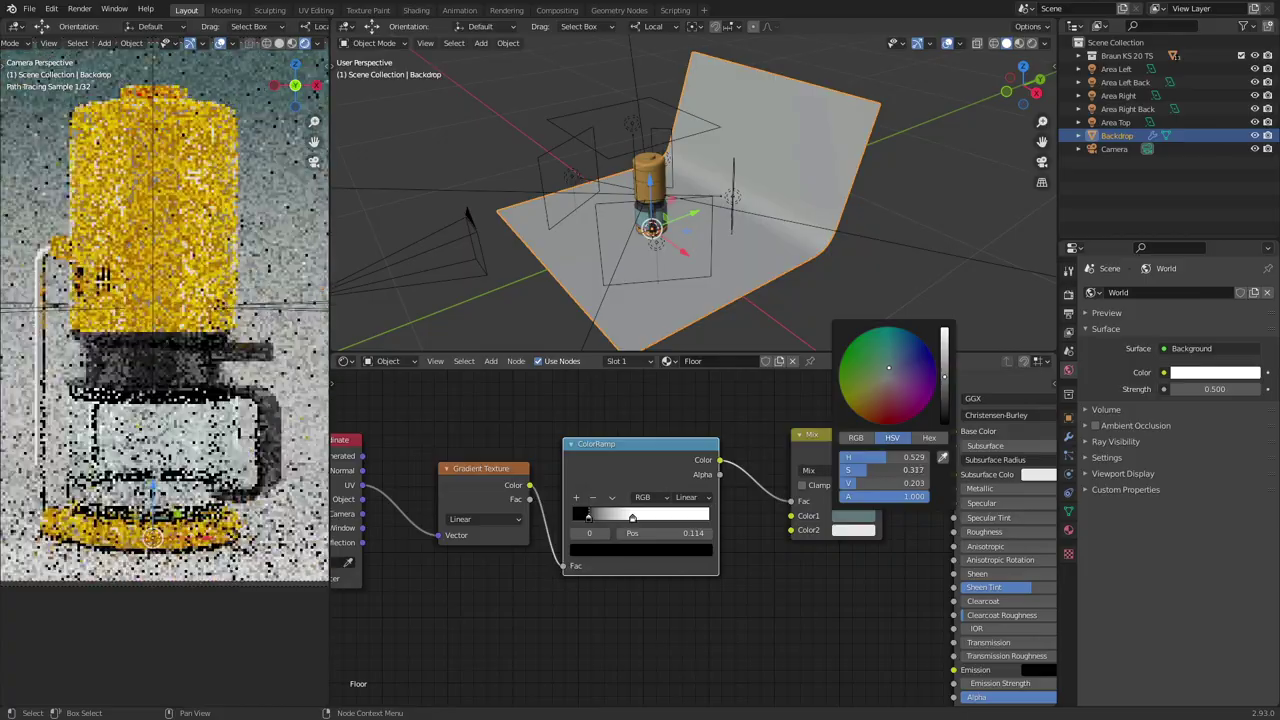
{"action": "key", "text": "super+Tab"}
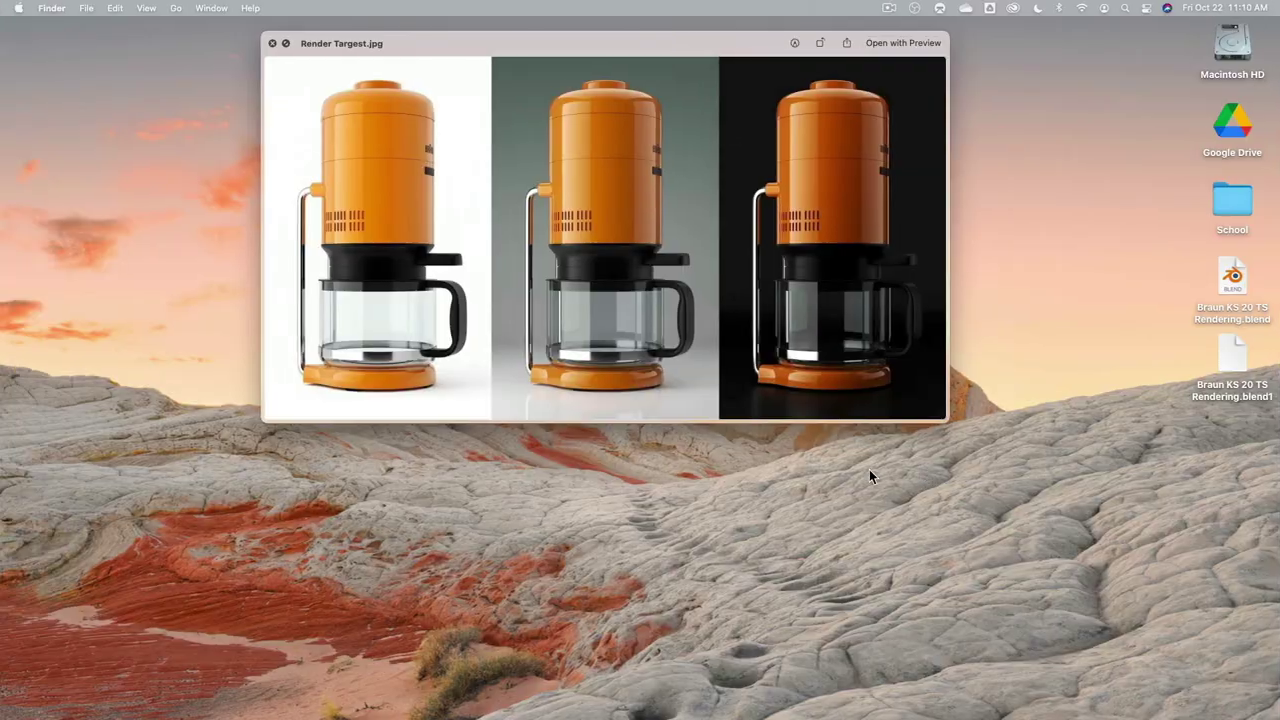
{"action": "key", "text": "super+Tab"}
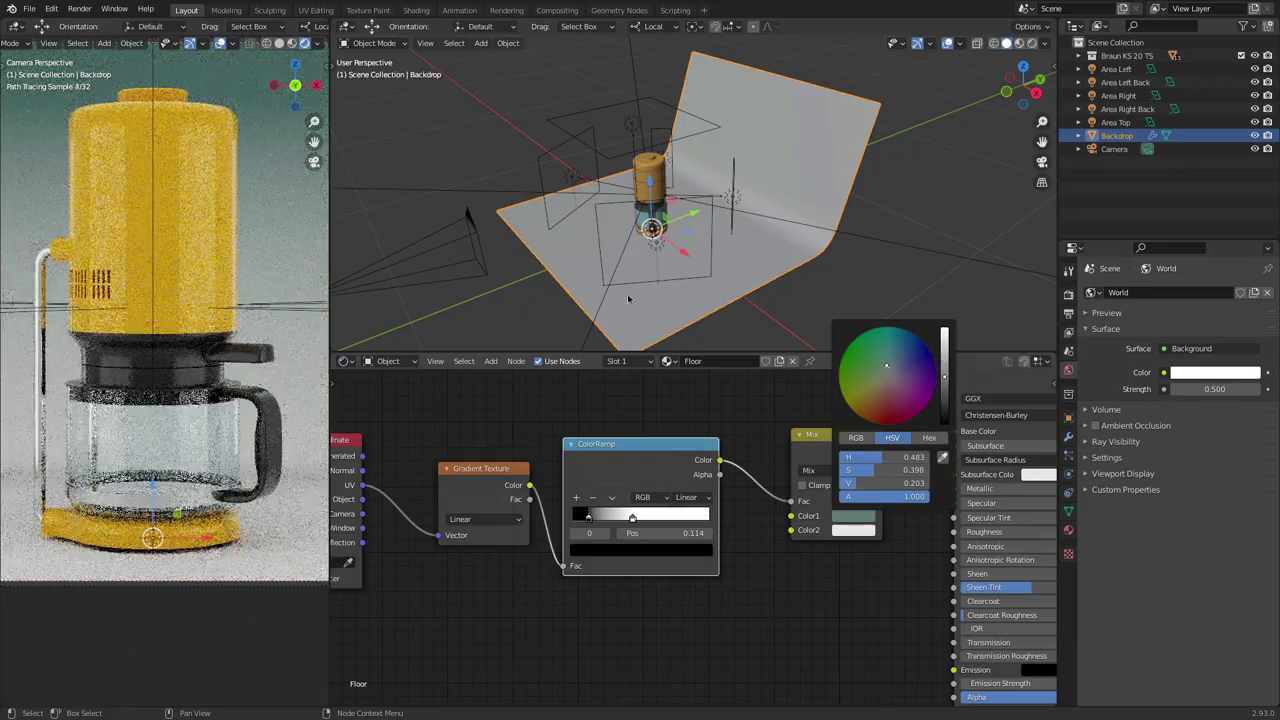
{"action": "key", "text": "super+Tab"}
{"action": "key", "text": "super+Tab"}
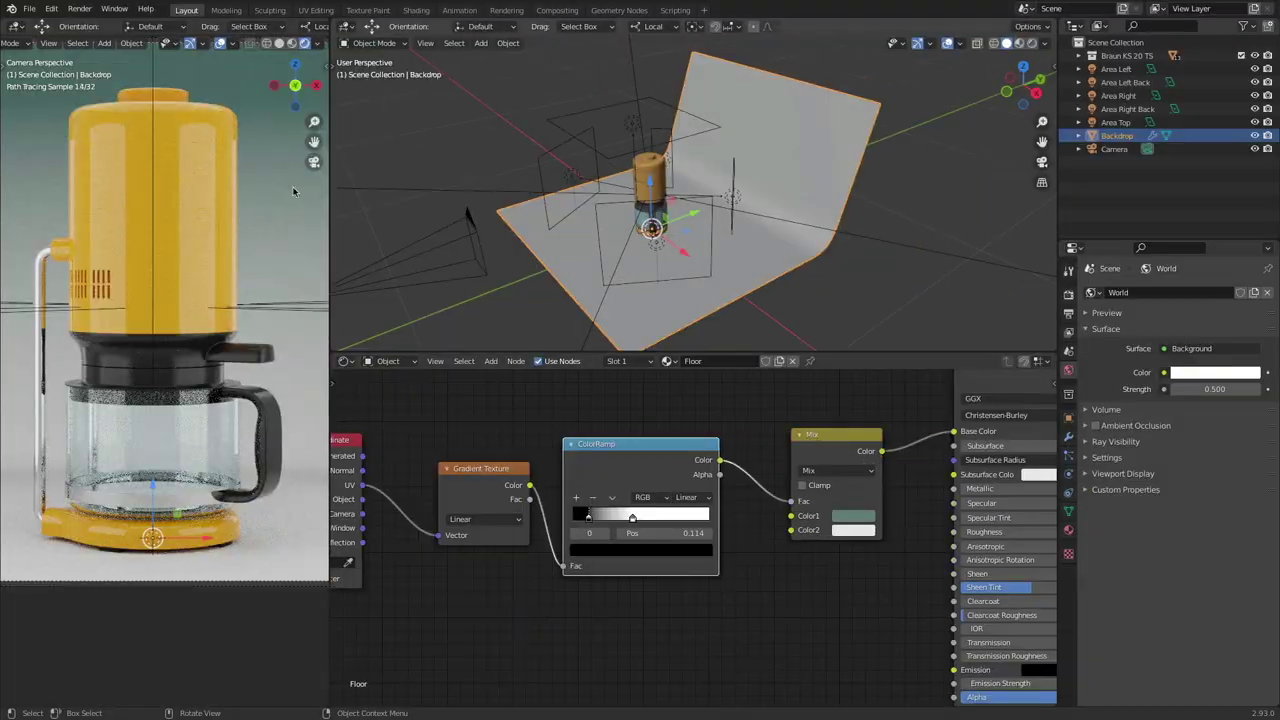
Step: Adjust the orange base colour of the coffee maker's top (Plastic Organe) against the reference
{"action": "left_click", "coordinate": [173, 123]}
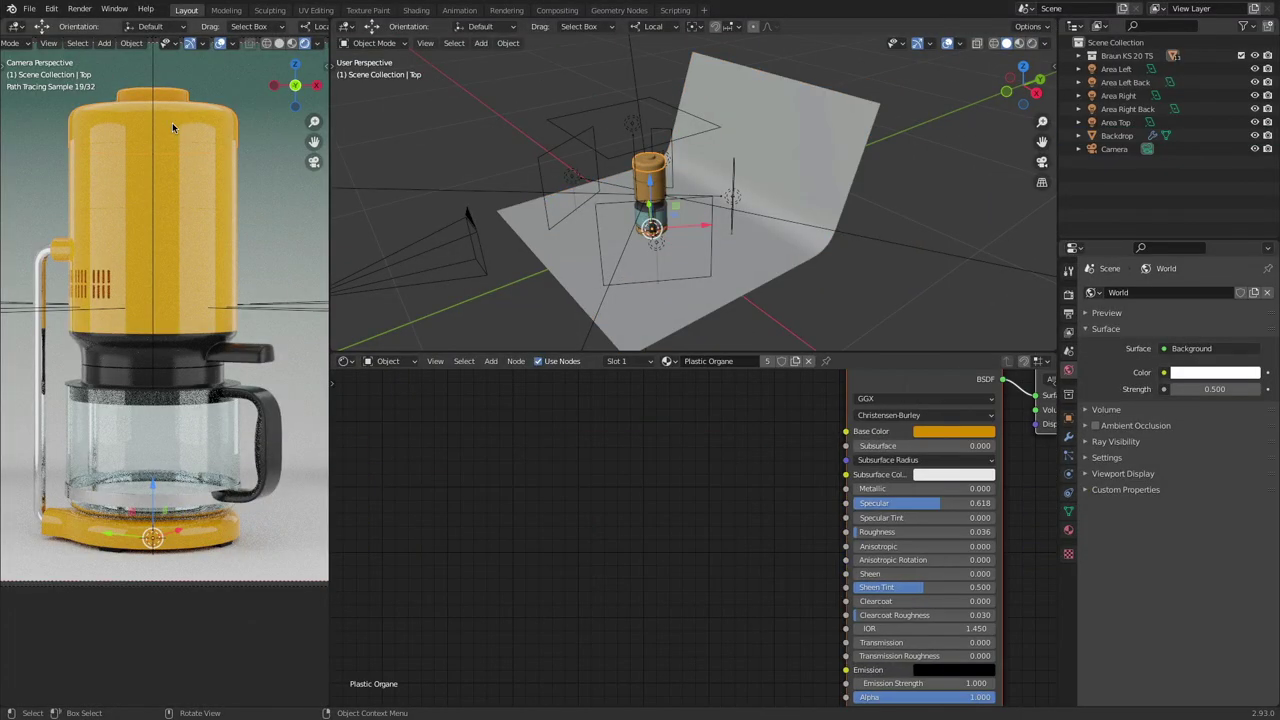
{"action": "left_click", "coordinate": [945, 431]}
{"action": "left_click", "coordinate": [940, 336]}
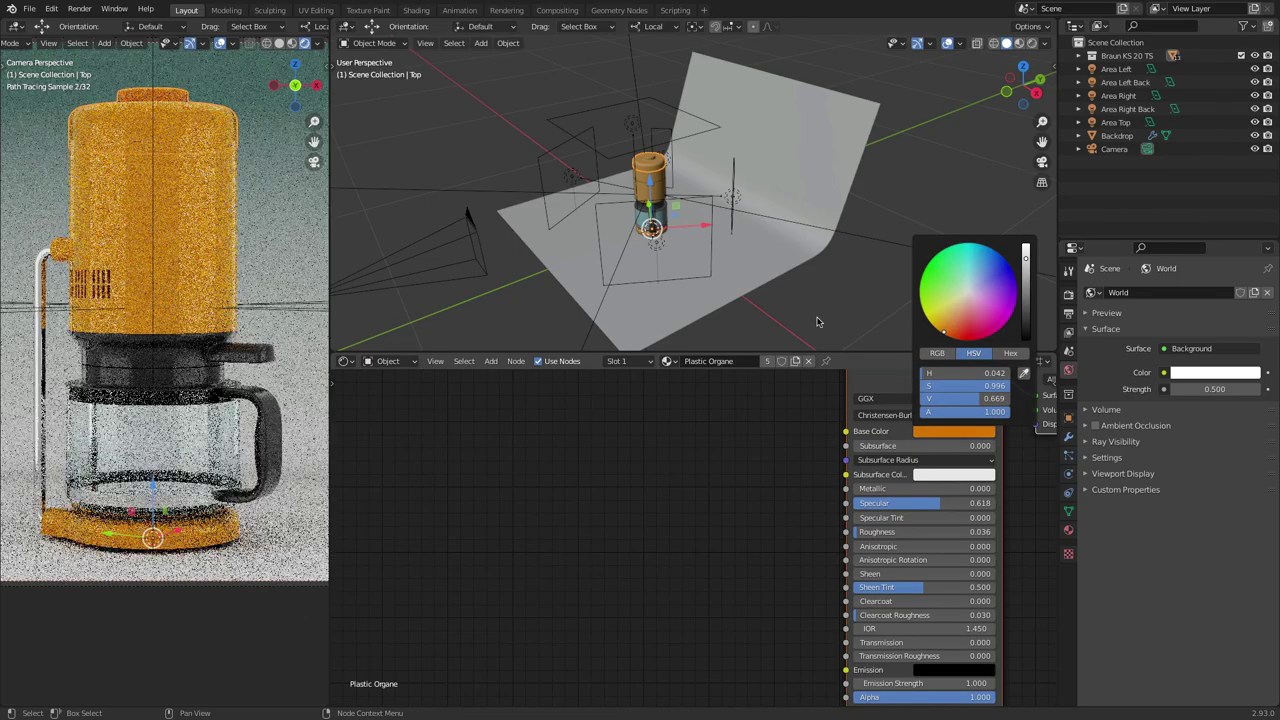
{"action": "key", "text": "super+Tab"}
{"action": "key", "text": "super+Tab"}
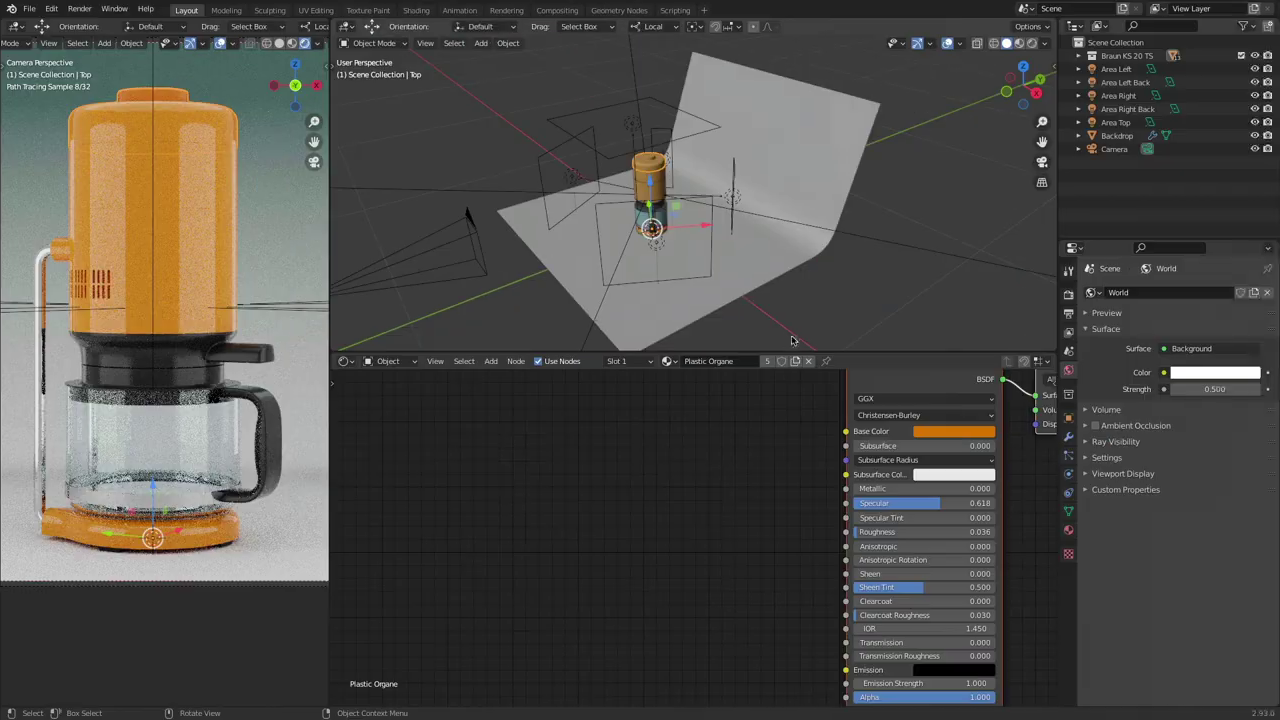
{"action": "left_click", "coordinate": [945, 431]}
{"action": "left_click", "coordinate": [949, 340]}
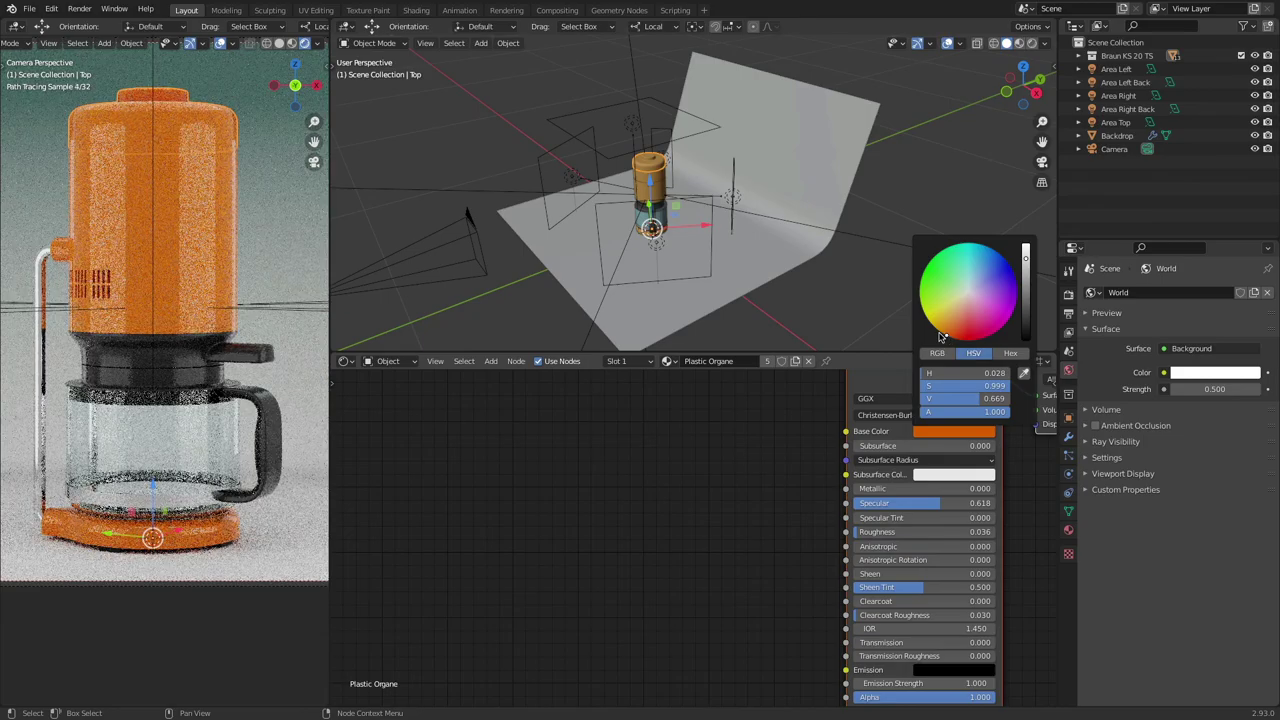
{"action": "key", "text": "super+Tab"}
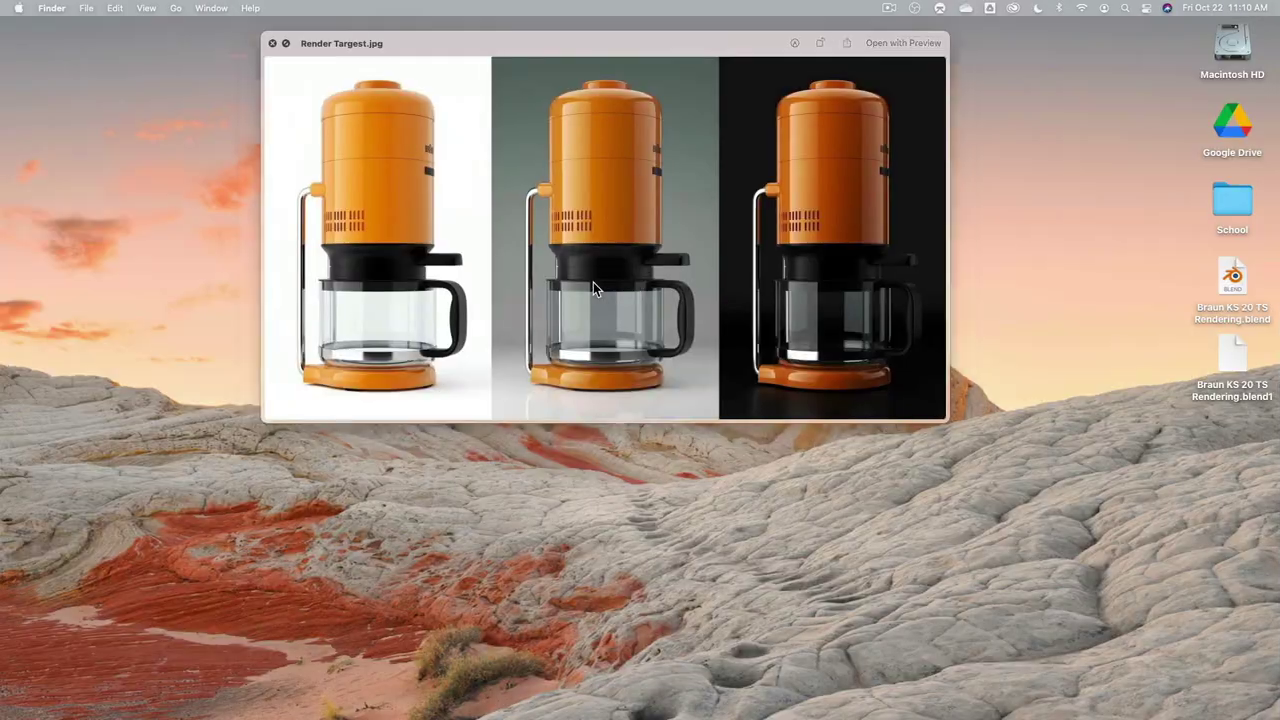
{"action": "key", "text": "super+Tab"}
{"action": "left_click", "coordinate": [945, 432]}
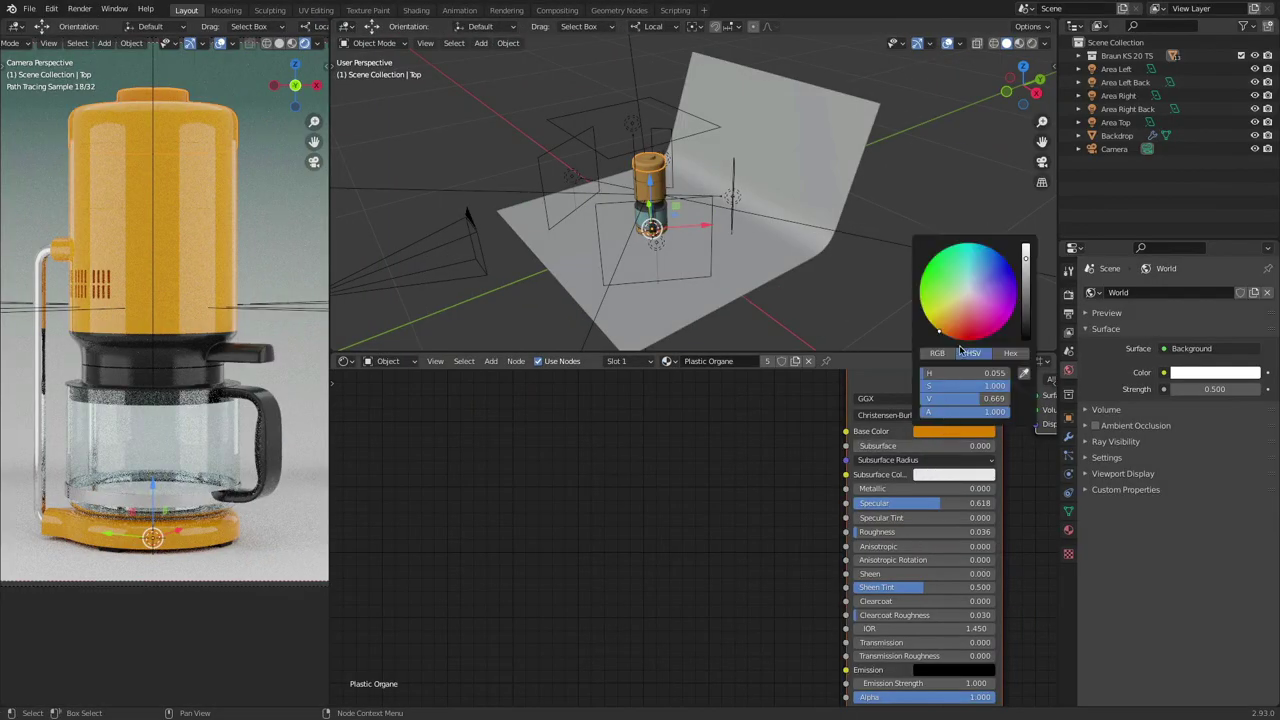
{"action": "left_click", "coordinate": [941, 335]}
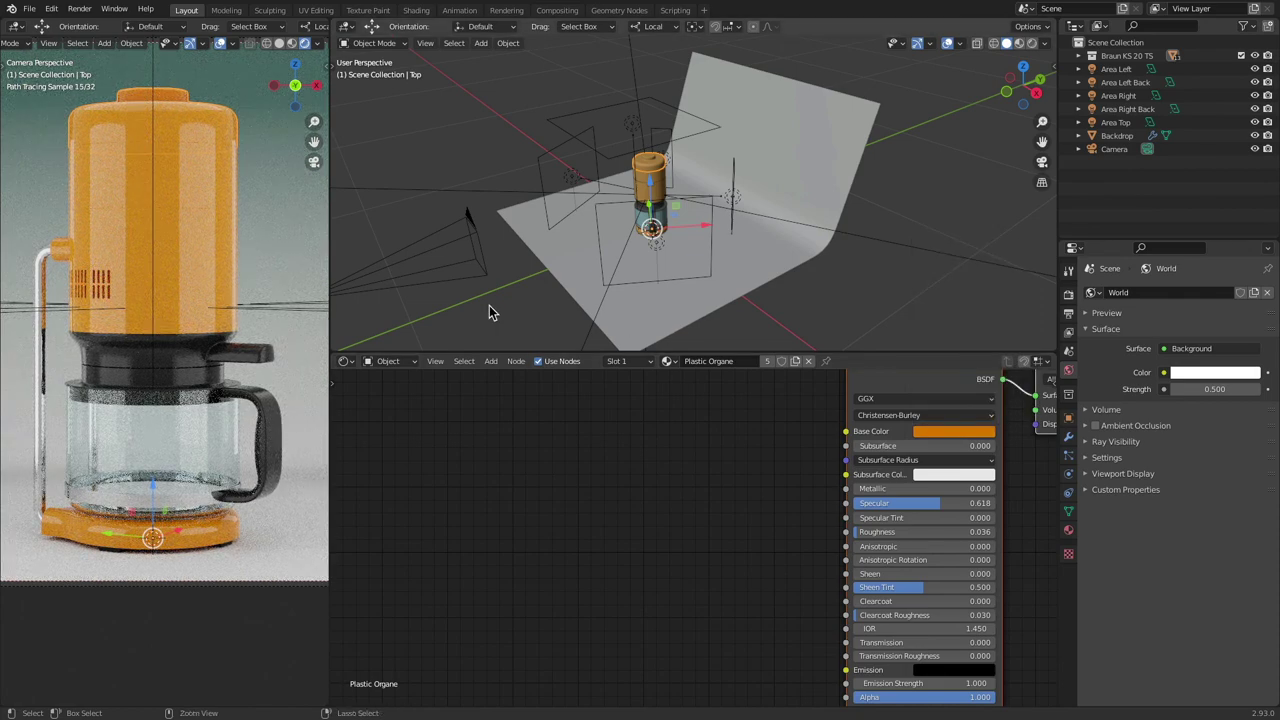
{"action": "key", "text": "super+Tab"}
{"action": "key", "text": "super+Tab"}
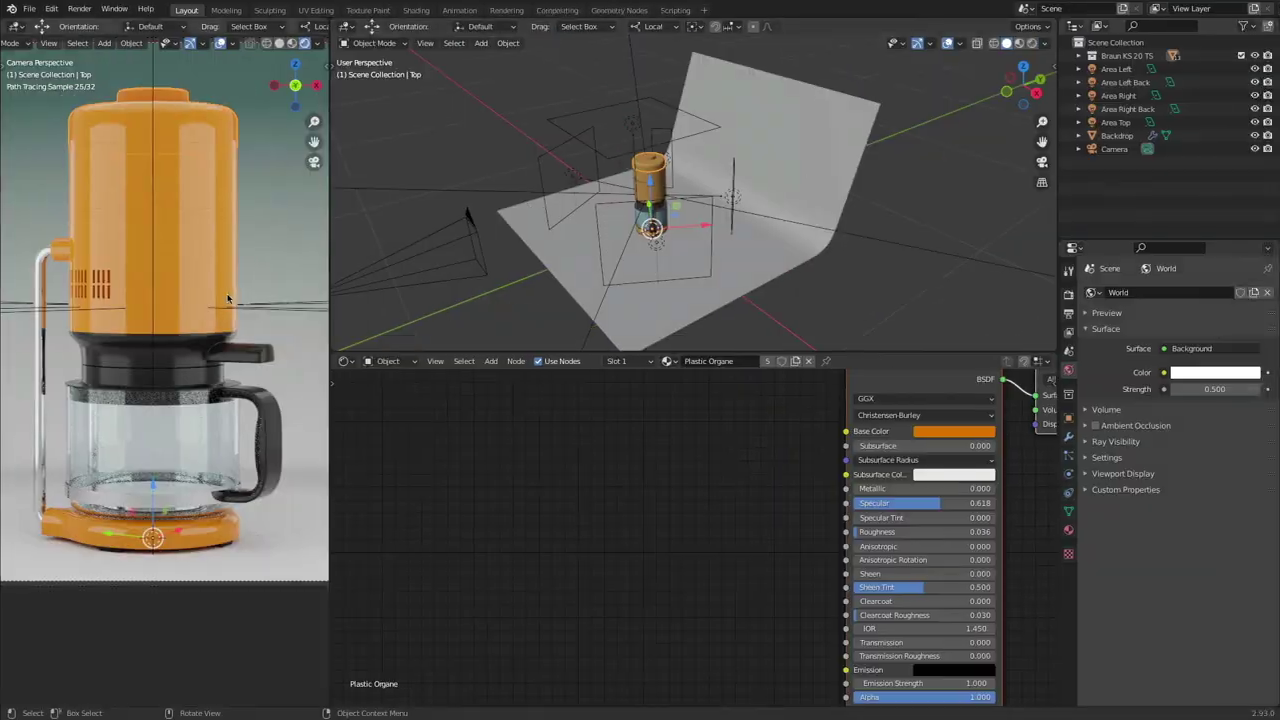
Step: Select the backdrop and bring its Floor material nodes into view
{"action": "left_click", "coordinate": [639, 316]}
{"action": "middle_click_drag", "start_coordinate": [934, 534], "coordinate": [708, 534]}
{"action": "left_click_drag", "start_coordinate": [765, 498], "coordinate": [860, 498]}
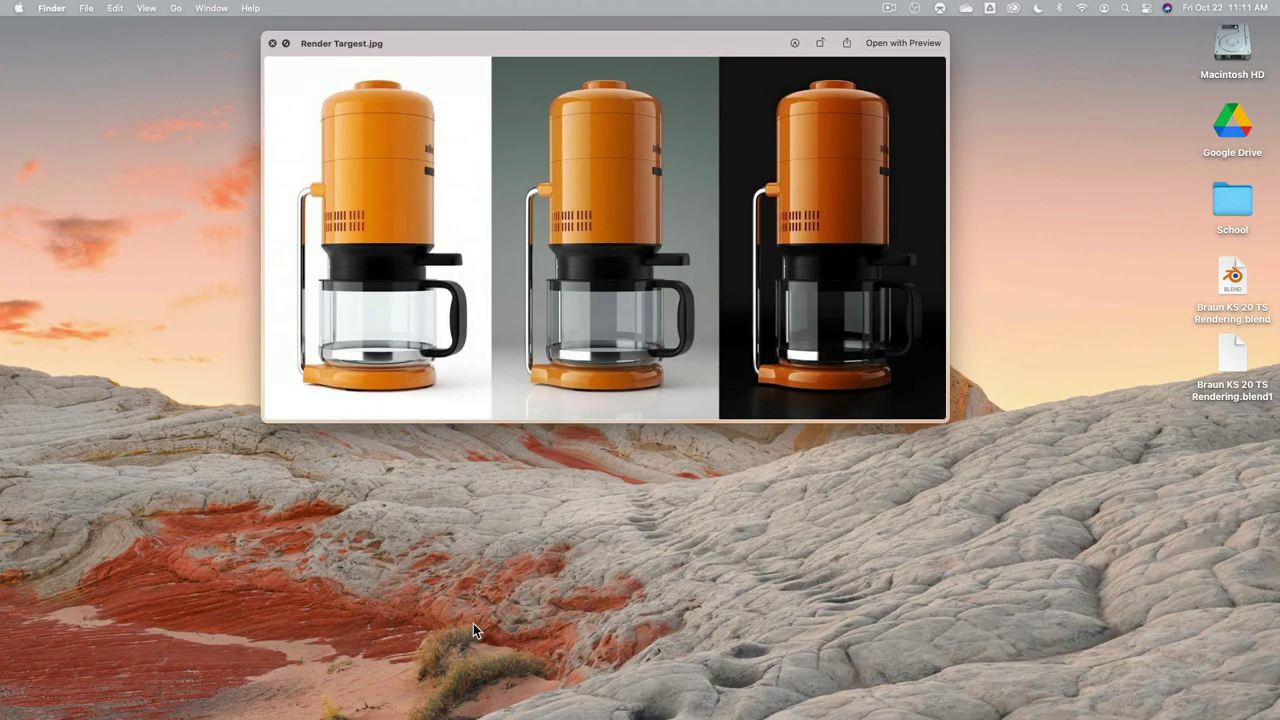
{"action": "key", "text": "ctrl+Right"}
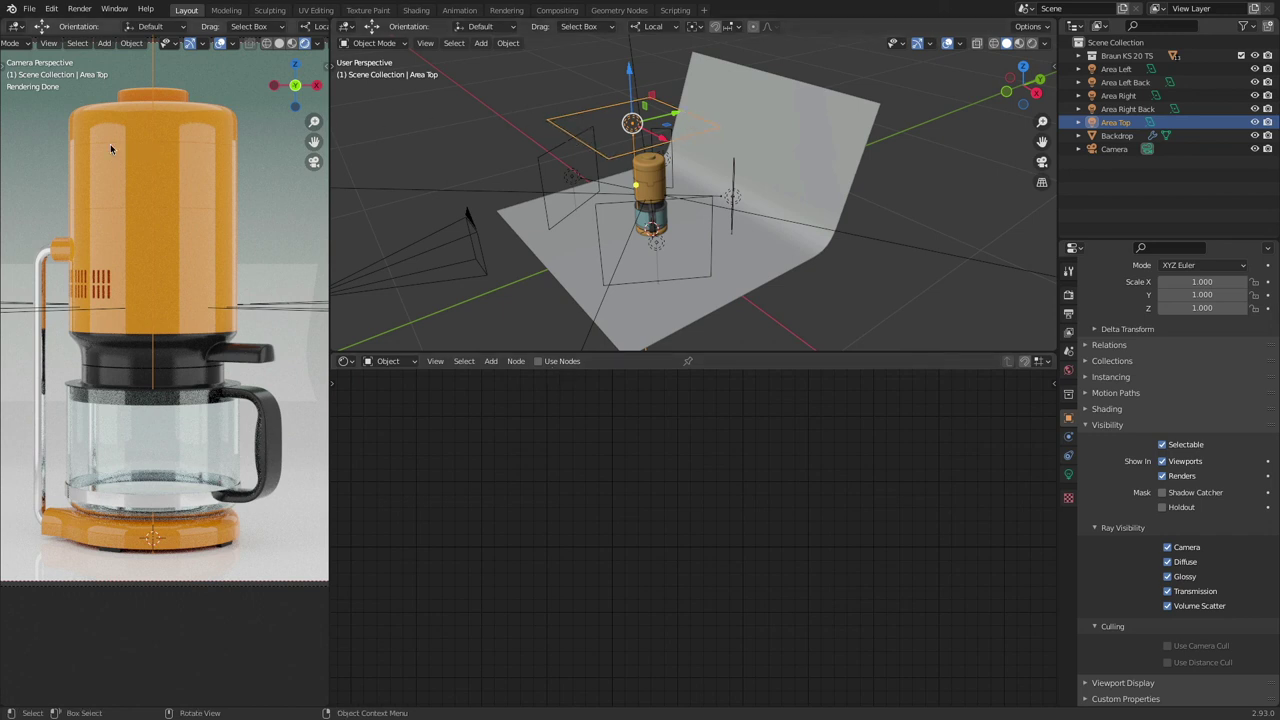
Step: Compare the scene against the Render Targest.jpg reference image in Quick Look
{"action": "left_click", "coordinate": [539, 161]}
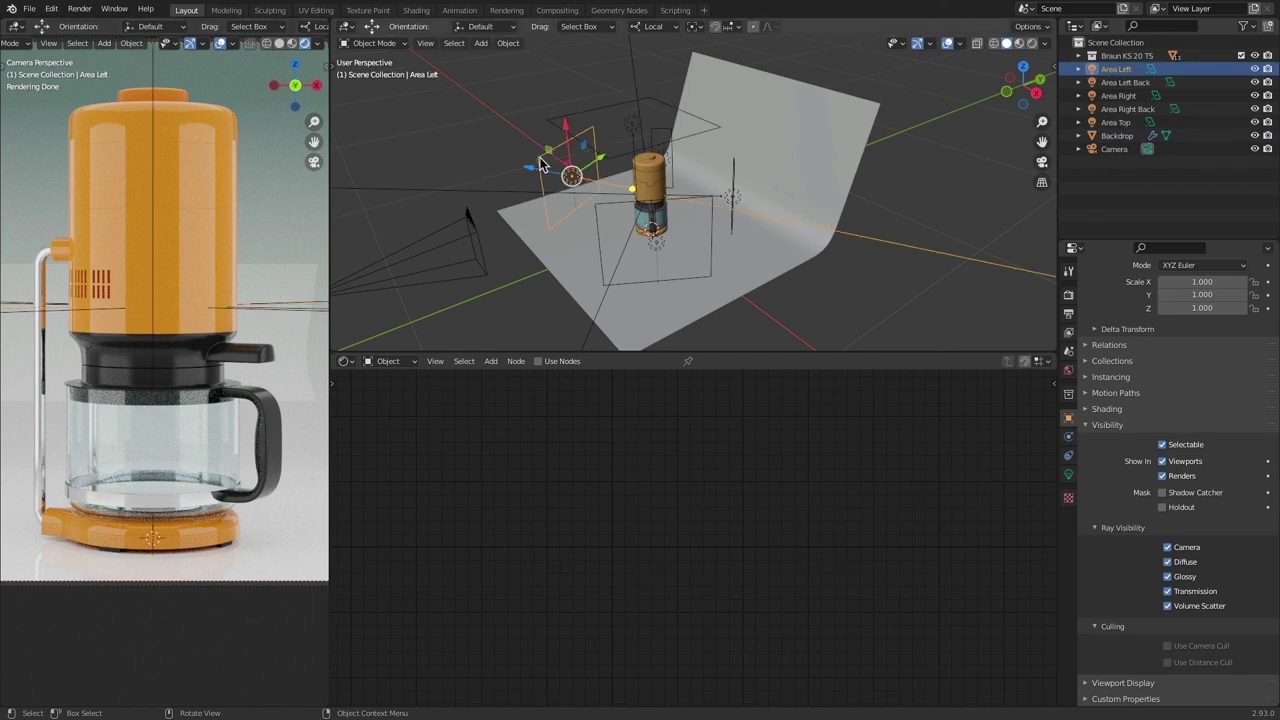
{"action": "key", "text": "super+Tab"}
{"action": "key", "text": "space"}
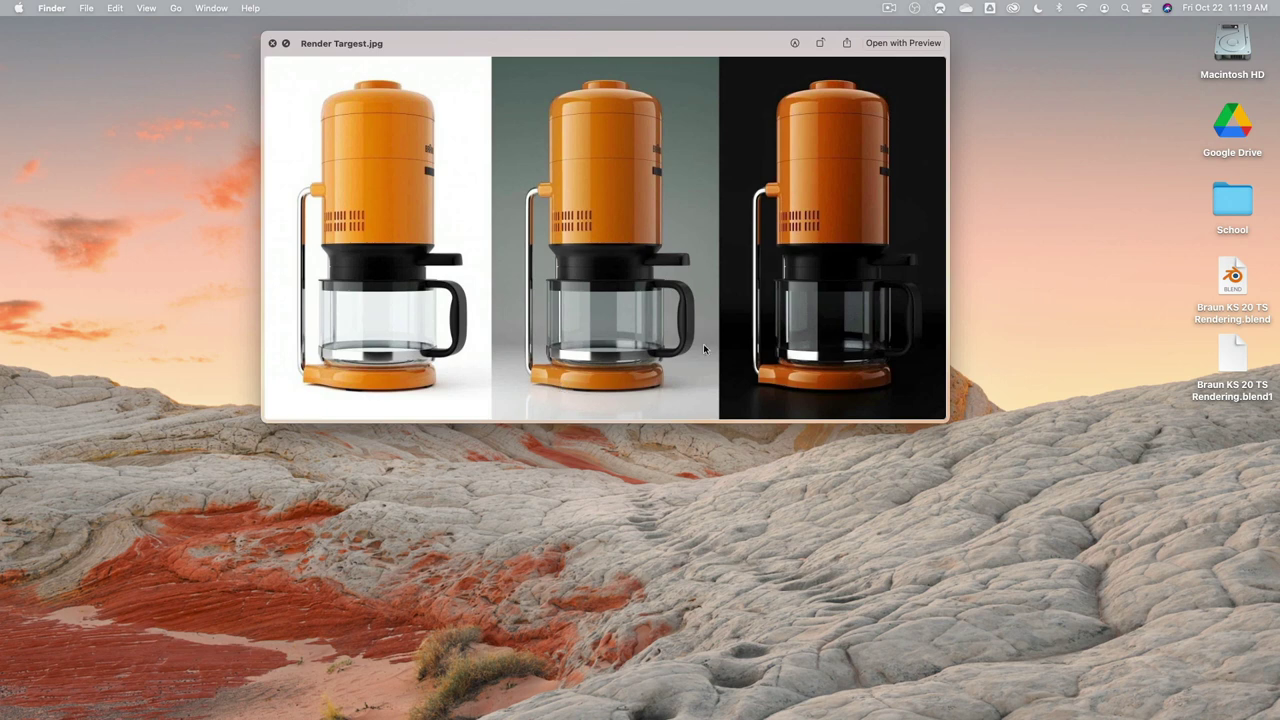
{"action": "key", "text": "super+Tab"}
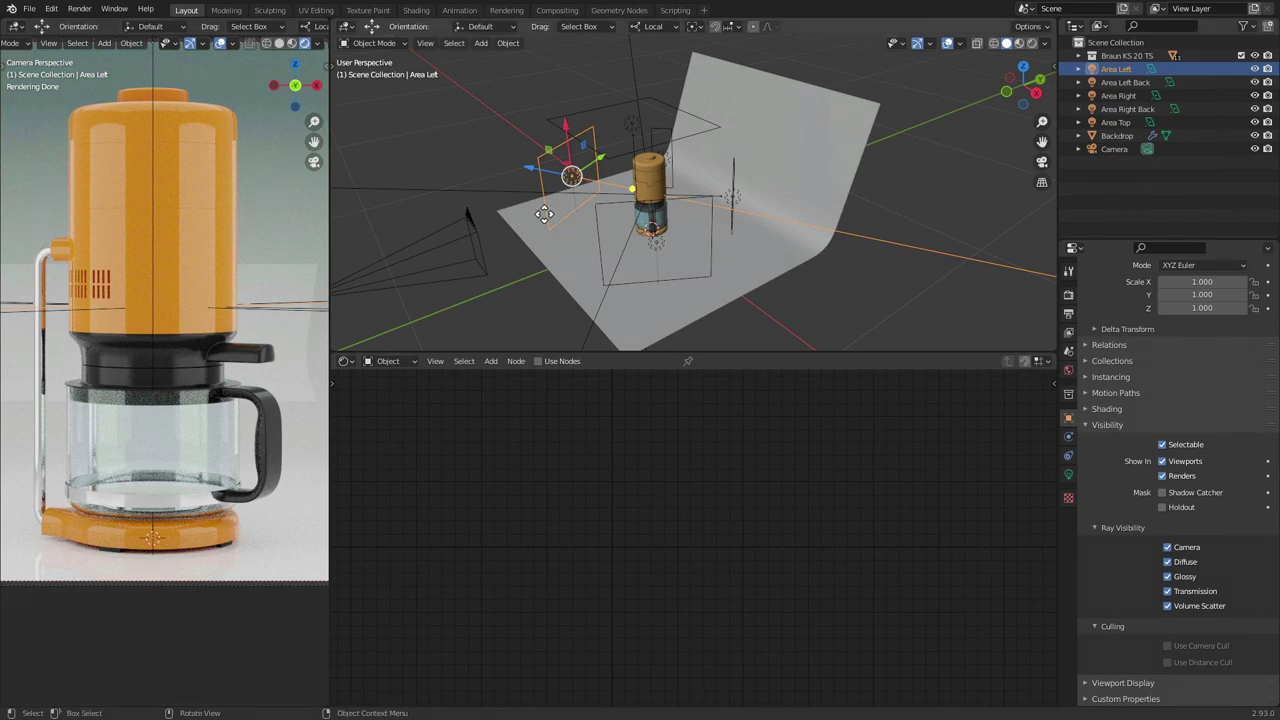
Step: Test moving Area Left about 15 cm, undo it, and select the coffee maker's top
{"action": "left_click_drag", "start_coordinate": [530, 170], "coordinate": [568, 182]}
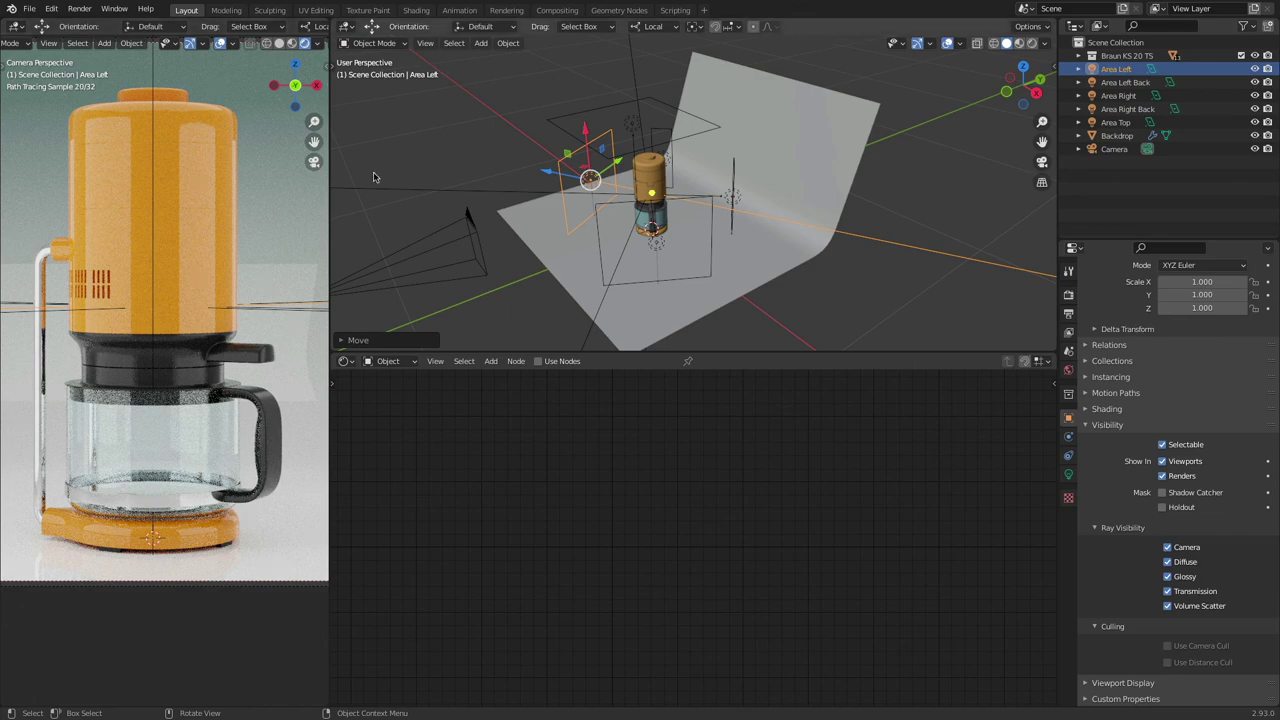
{"action": "key", "text": "ctrl+z"}
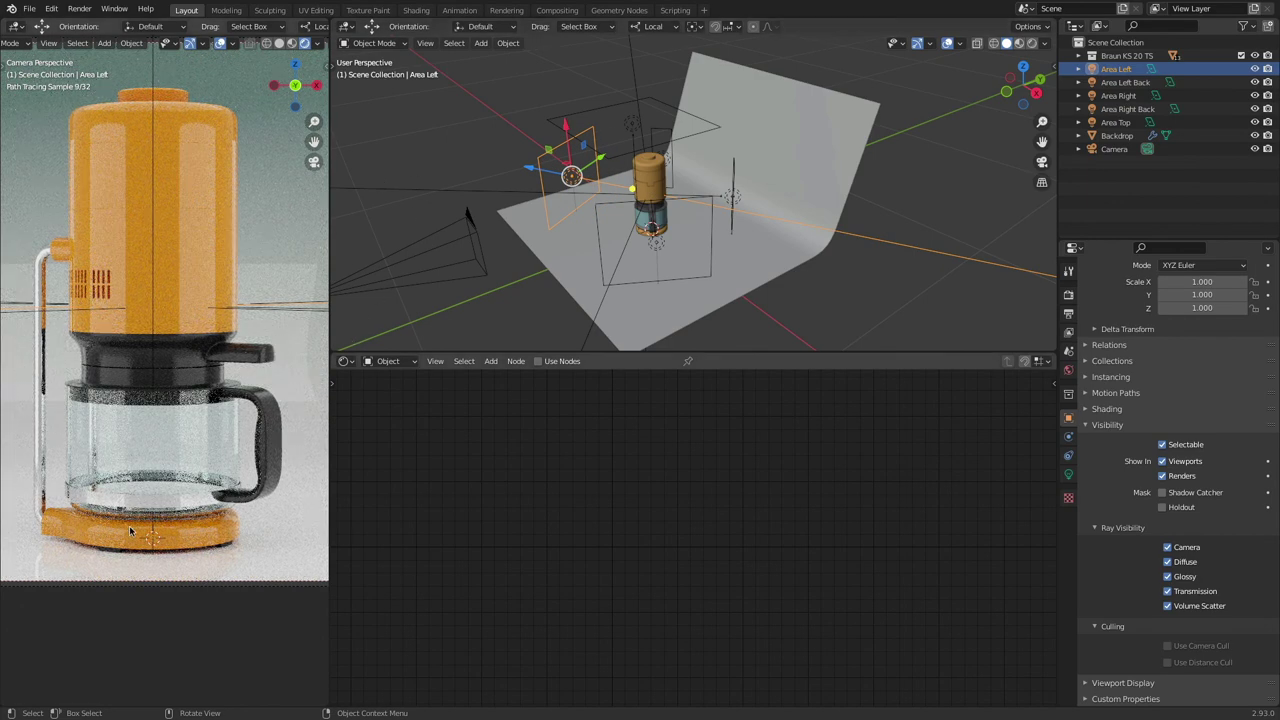
{"action": "left_click", "coordinate": [106, 131]}
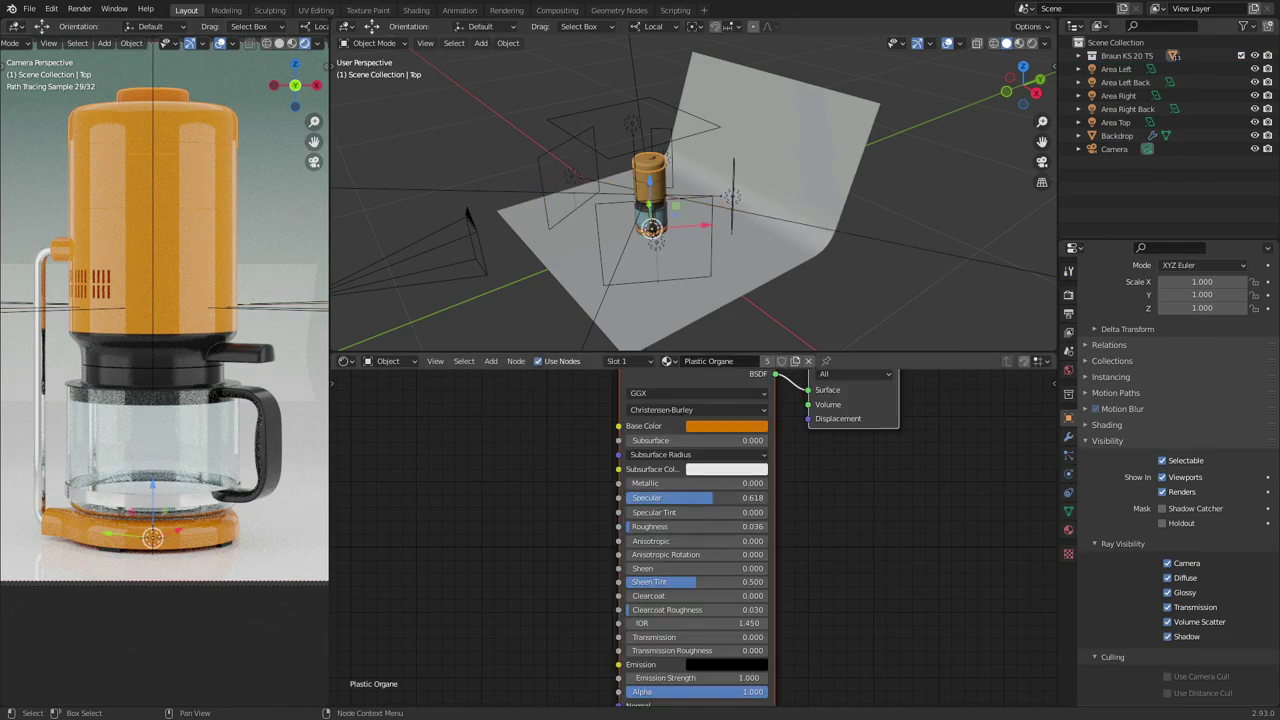
Step: Set the Plastic Organe Principled BSDF Specular to 0.7
{"action": "left_click_drag", "start_coordinate": [720, 497], "coordinate": [735, 497]}
{"action": "left_click", "coordinate": [720, 497]}
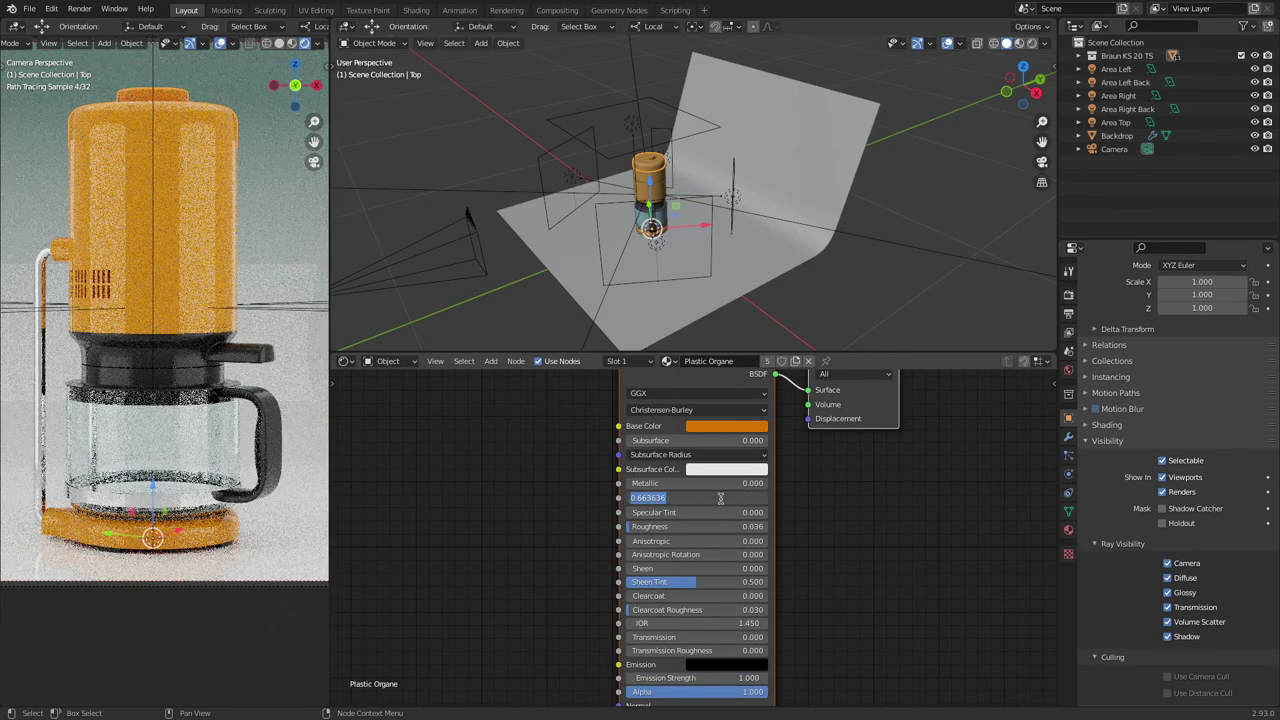
{"action": "type", "text": "0.7"}
{"action": "key", "text": "Return"}
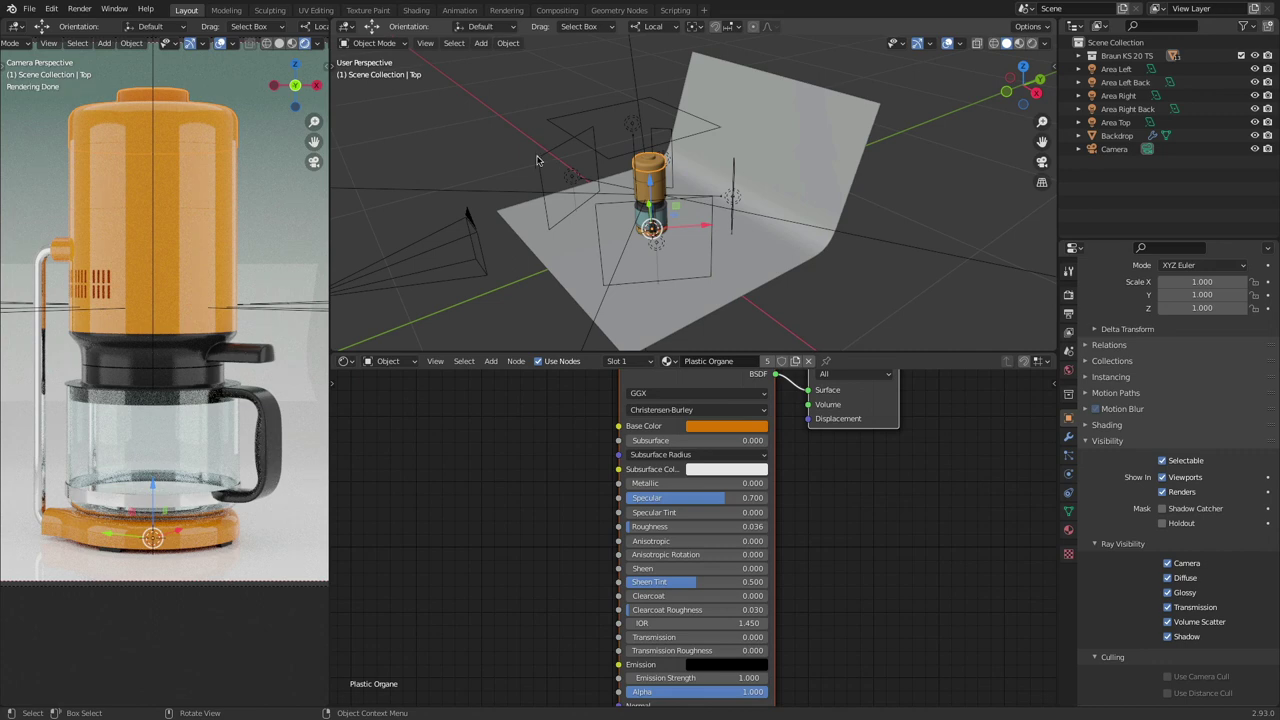
{"action": "left_click", "coordinate": [538, 161]}
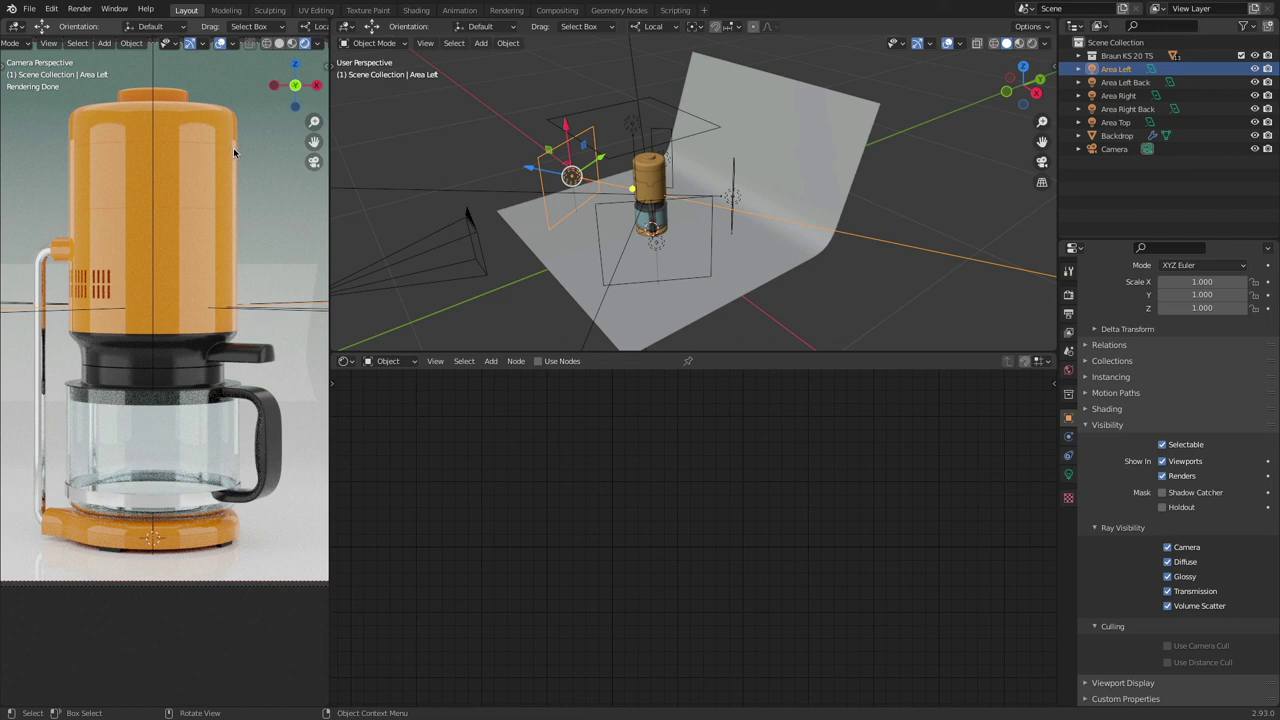
Step: In the Area Left light settings, try Power values of 2 W and 3 W
{"action": "left_click", "coordinate": [1068, 476]}
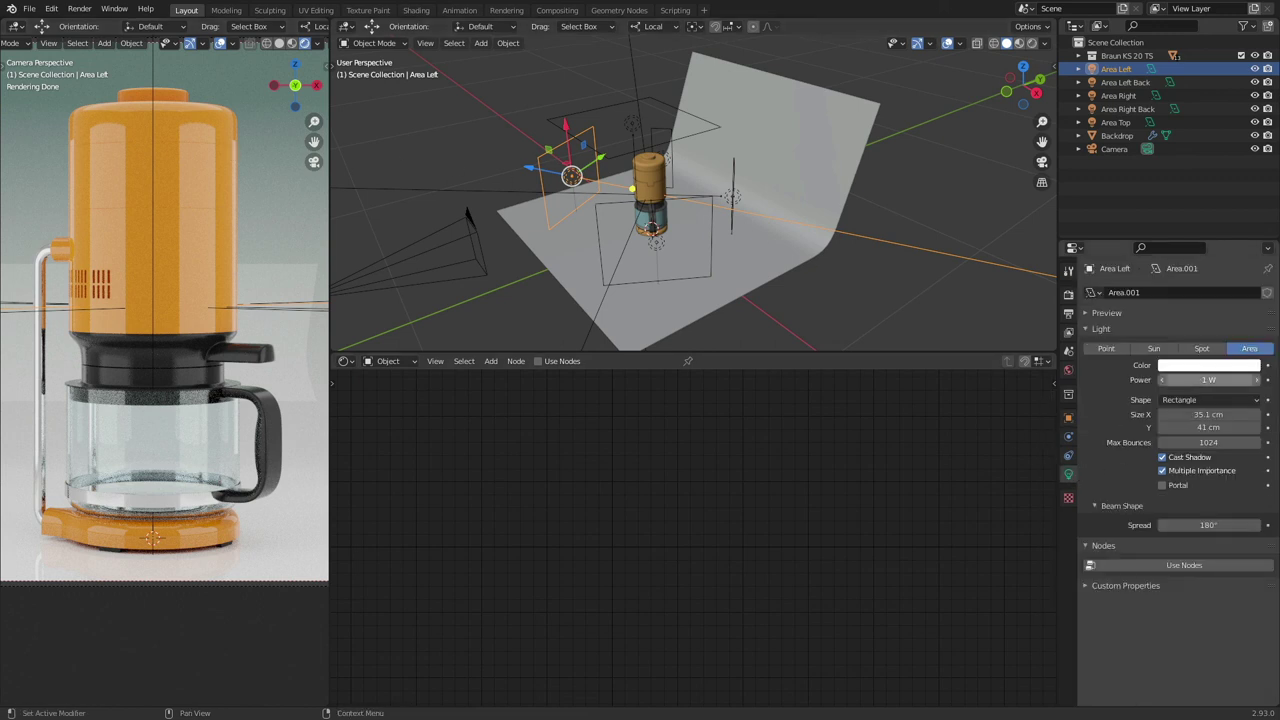
{"action": "left_click", "coordinate": [1197, 380]}
{"action": "type", "text": "2"}
{"action": "key", "text": "Return"}
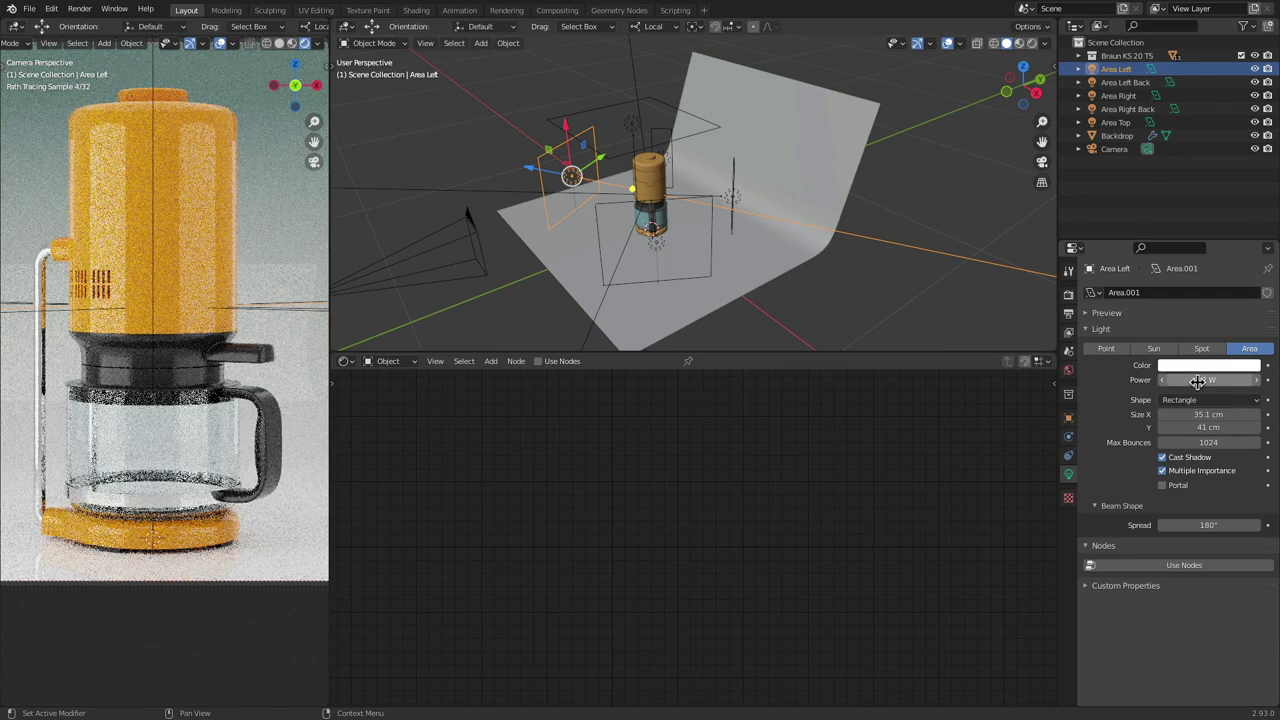
{"action": "left_click", "coordinate": [1197, 381]}
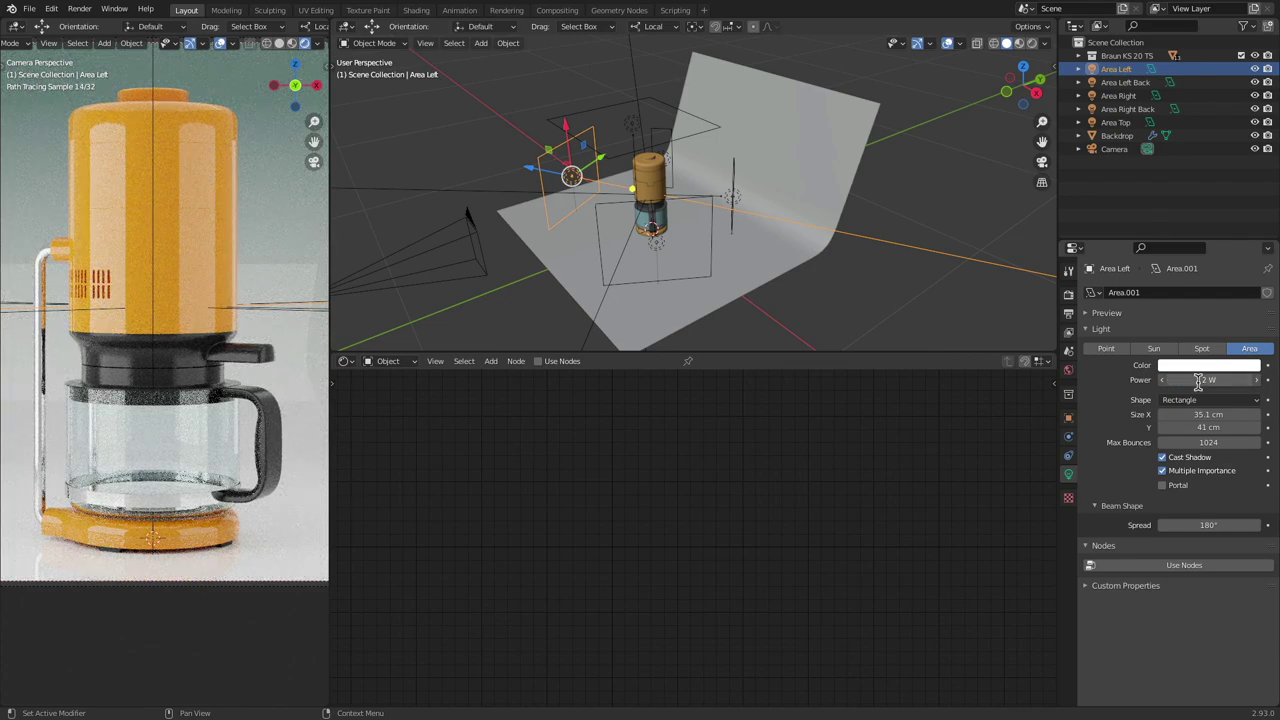
{"action": "type", "text": "3"}
{"action": "key", "text": "Return"}
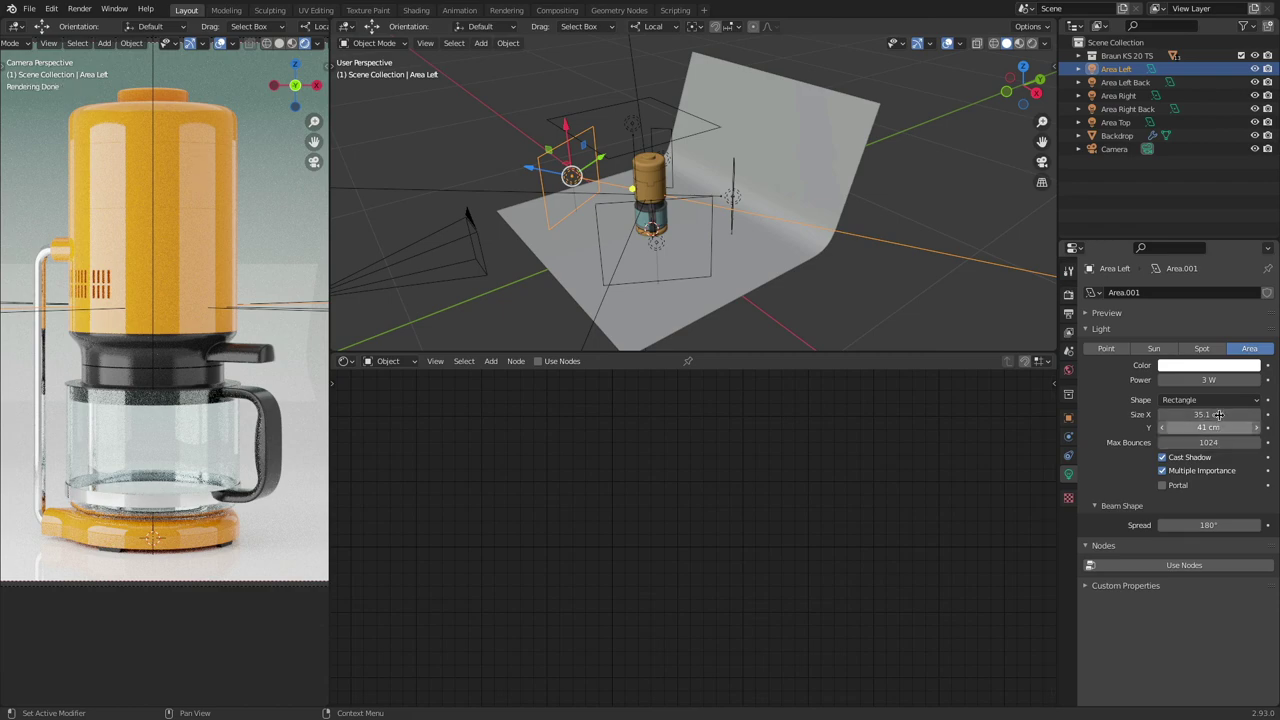
Step: Try higher Area Left powers such as 4 W before settling the light at 2 W
{"action": "left_click", "coordinate": [1204, 379]}
{"action": "type", "text": "4"}
{"action": "key", "text": "Return"}
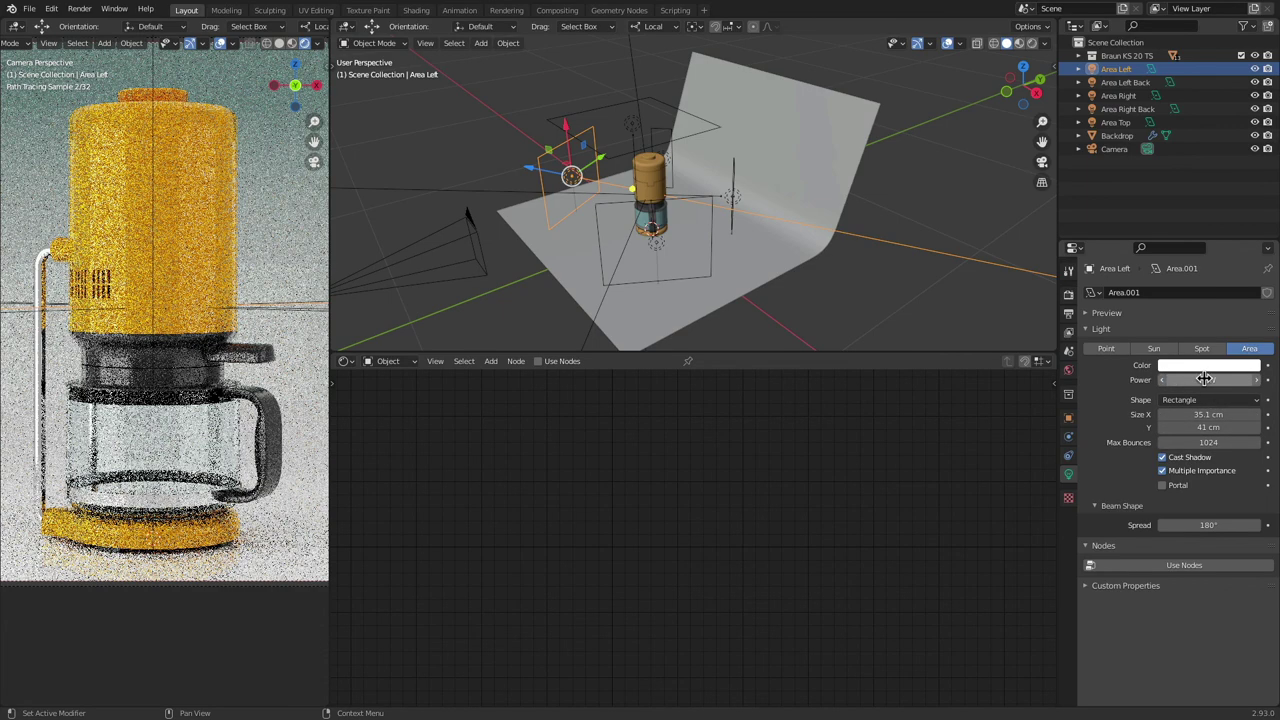
{"action": "left_click", "coordinate": [1204, 379]}
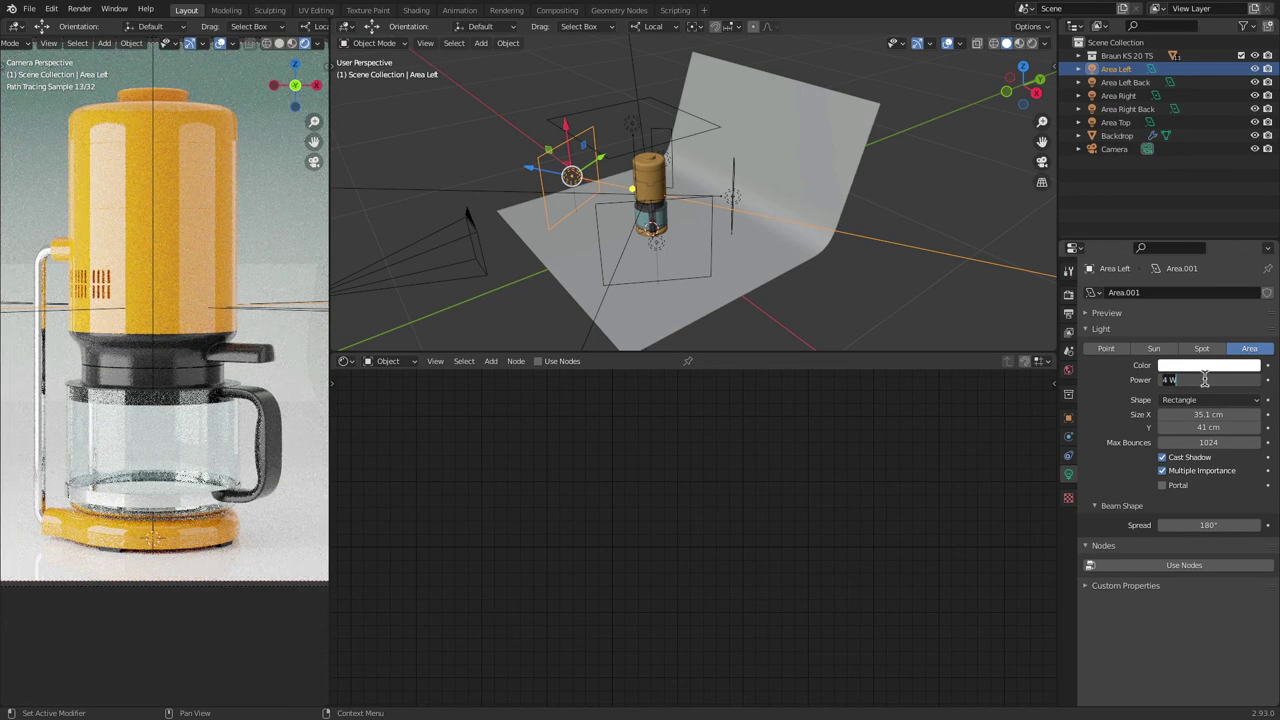
{"action": "type", "text": "5"}
{"action": "key", "text": "Return"}
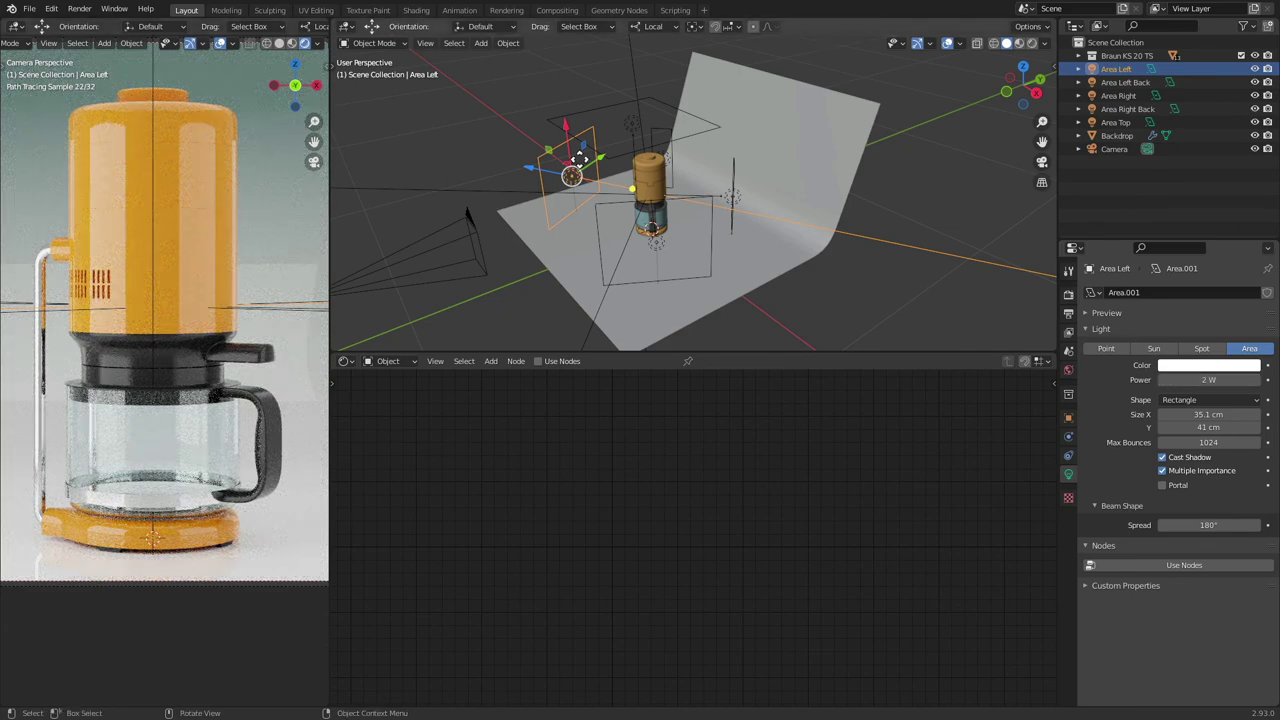
{"action": "left_click", "coordinate": [103, 129]}
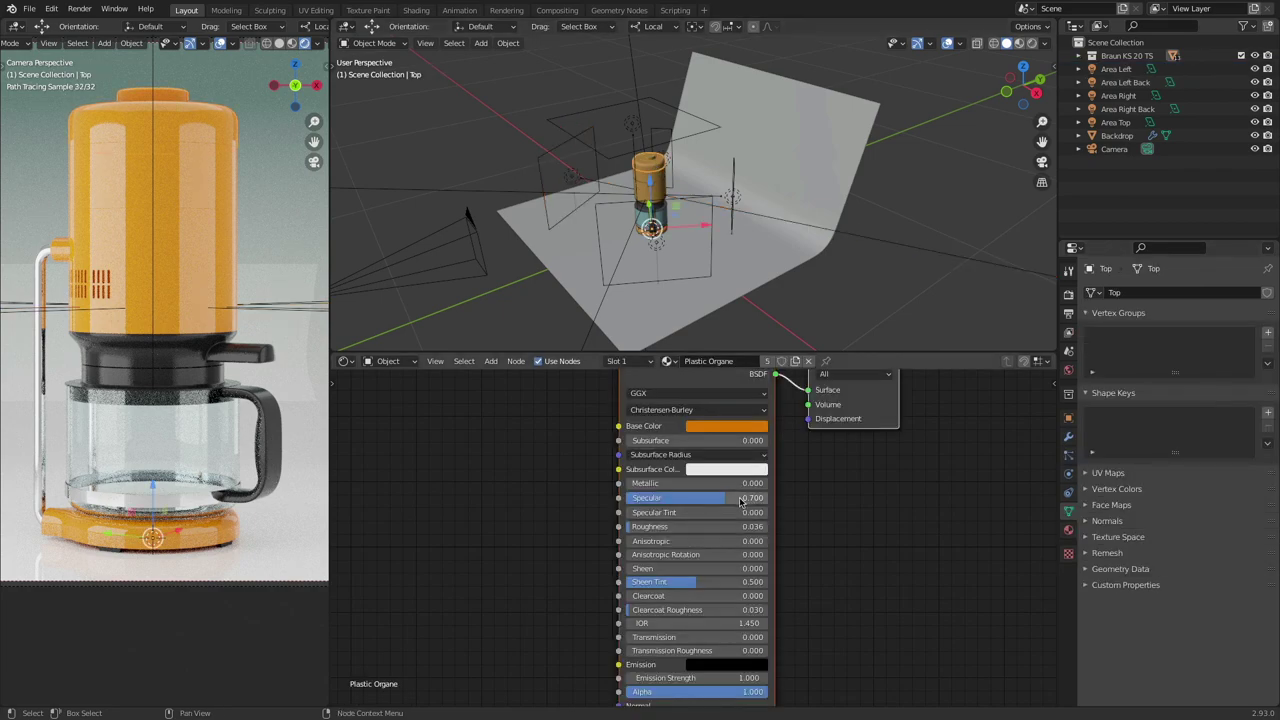
Step: Test Plastic Organe Specular at 1.0, 0.1 and 0.5
{"action": "left_click_drag", "start_coordinate": [743, 500], "coordinate": [769, 502]}
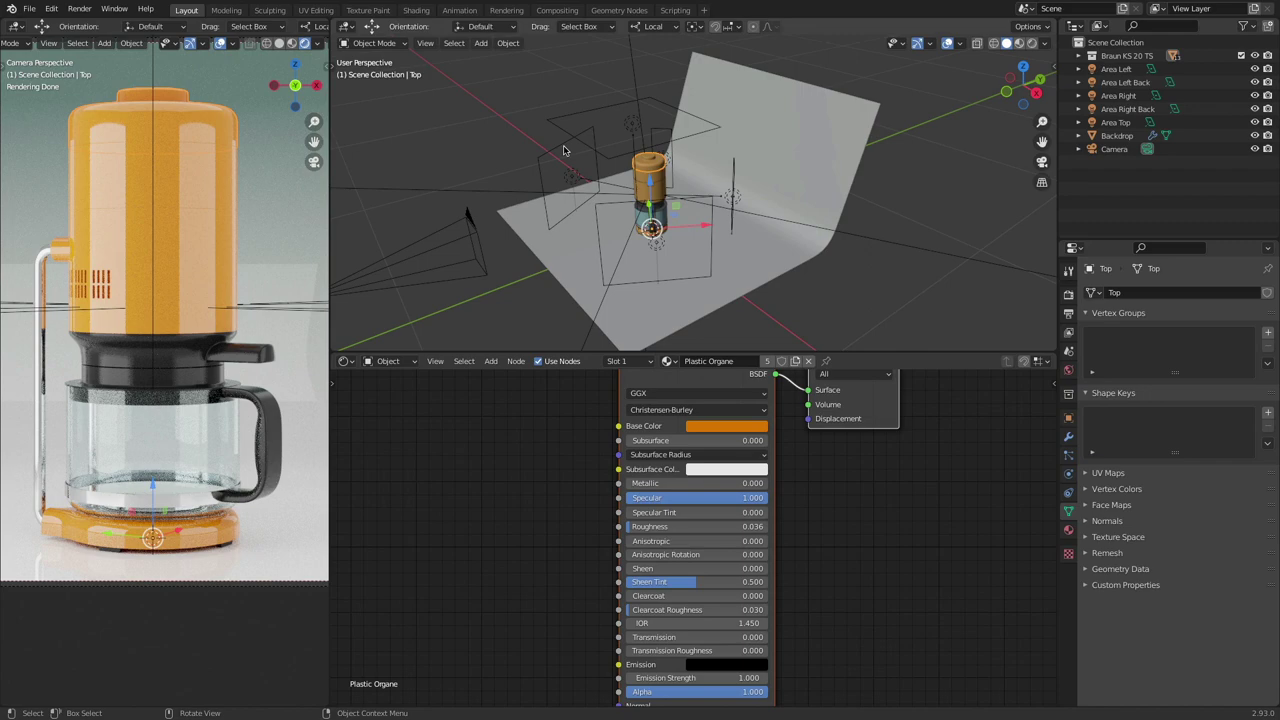
{"action": "left_click", "coordinate": [691, 497]}
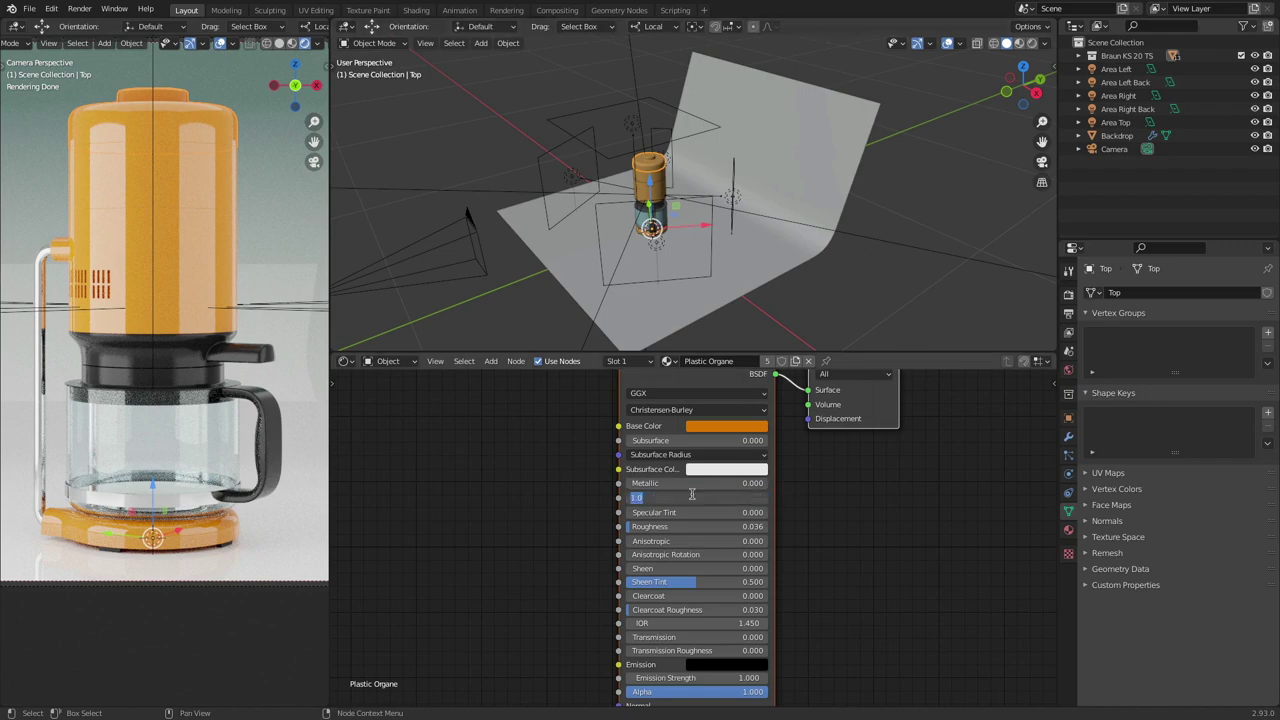
{"action": "type", "text": "0.1"}
{"action": "key", "text": "Return"}
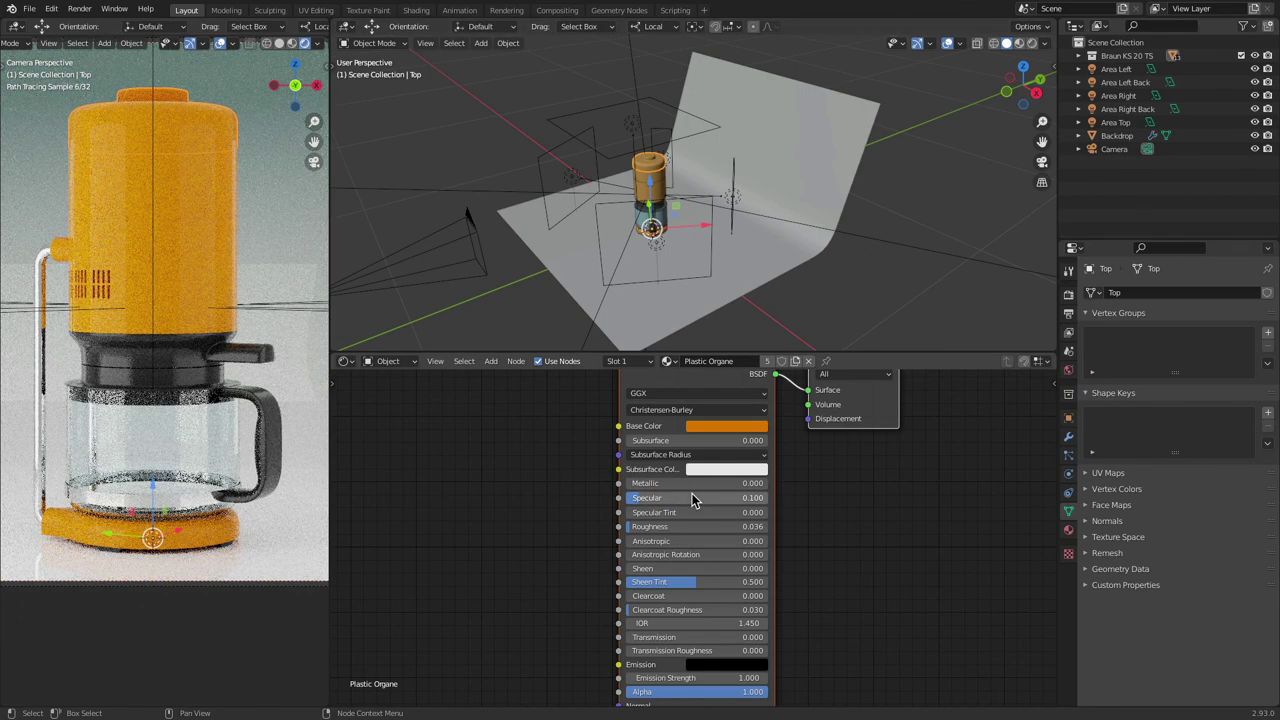
{"action": "left_click", "coordinate": [692, 497]}
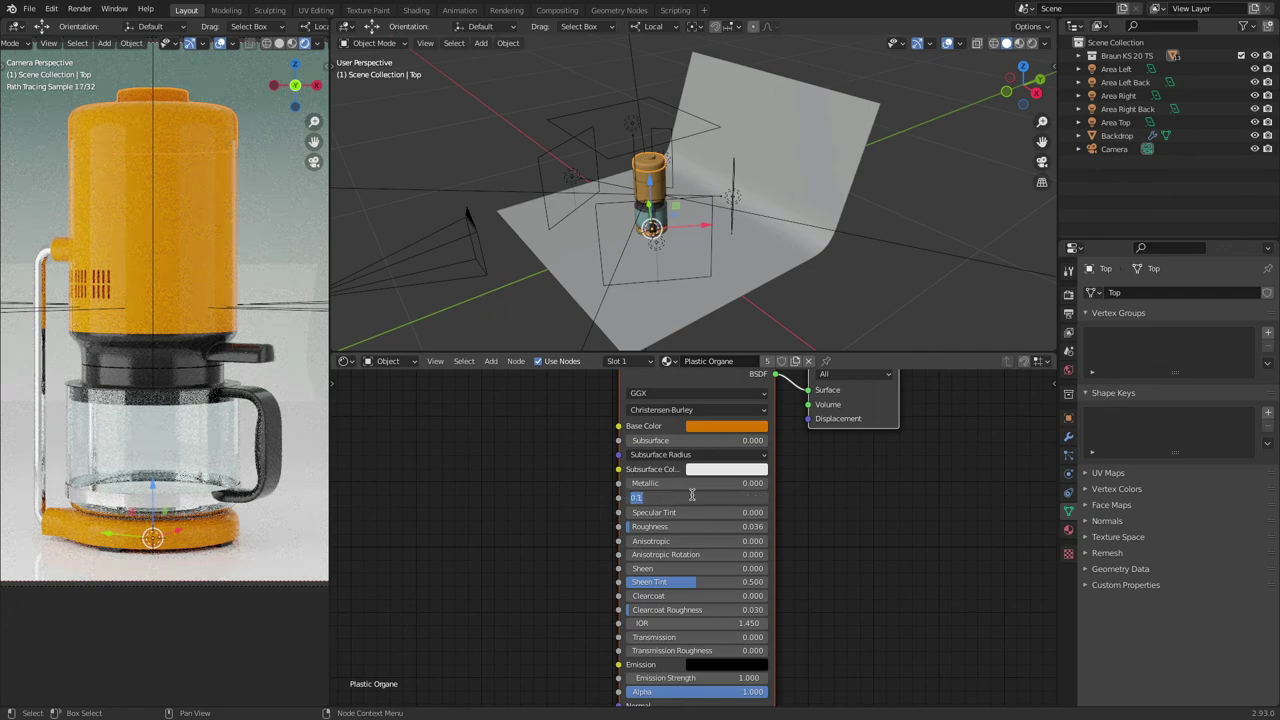
{"action": "type", "text": "0.5"}
{"action": "key", "text": "Return"}
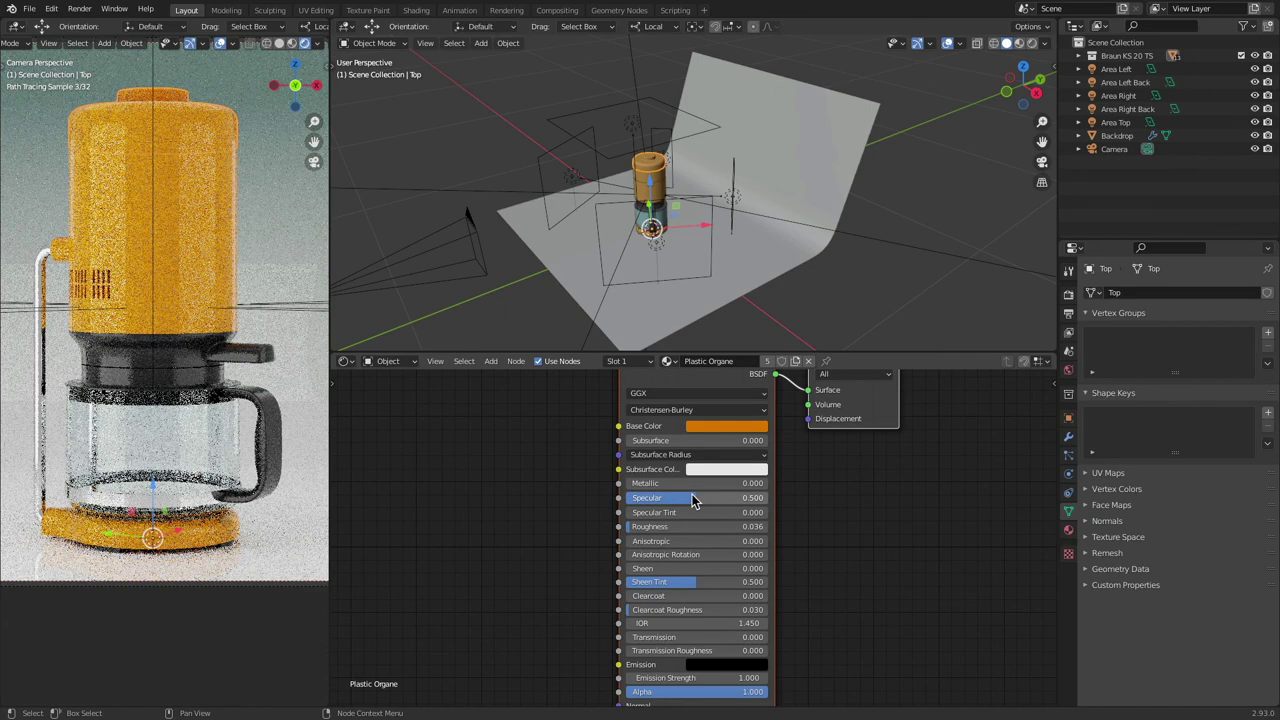
Step: Return Specular to 0.7 and select the Area Right Back light
{"action": "left_click", "coordinate": [692, 497]}
{"action": "key", "text": "BackSpace"}
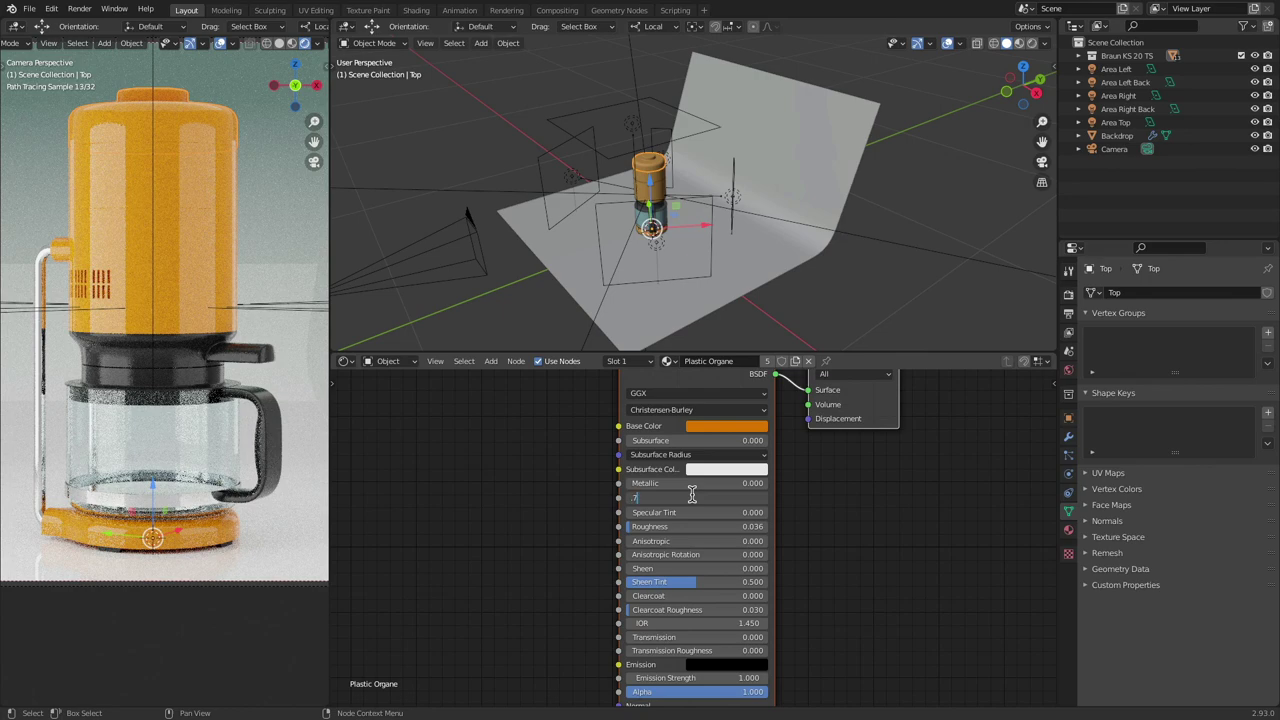
{"action": "type", "text": ".7"}
{"action": "key", "text": "Return"}
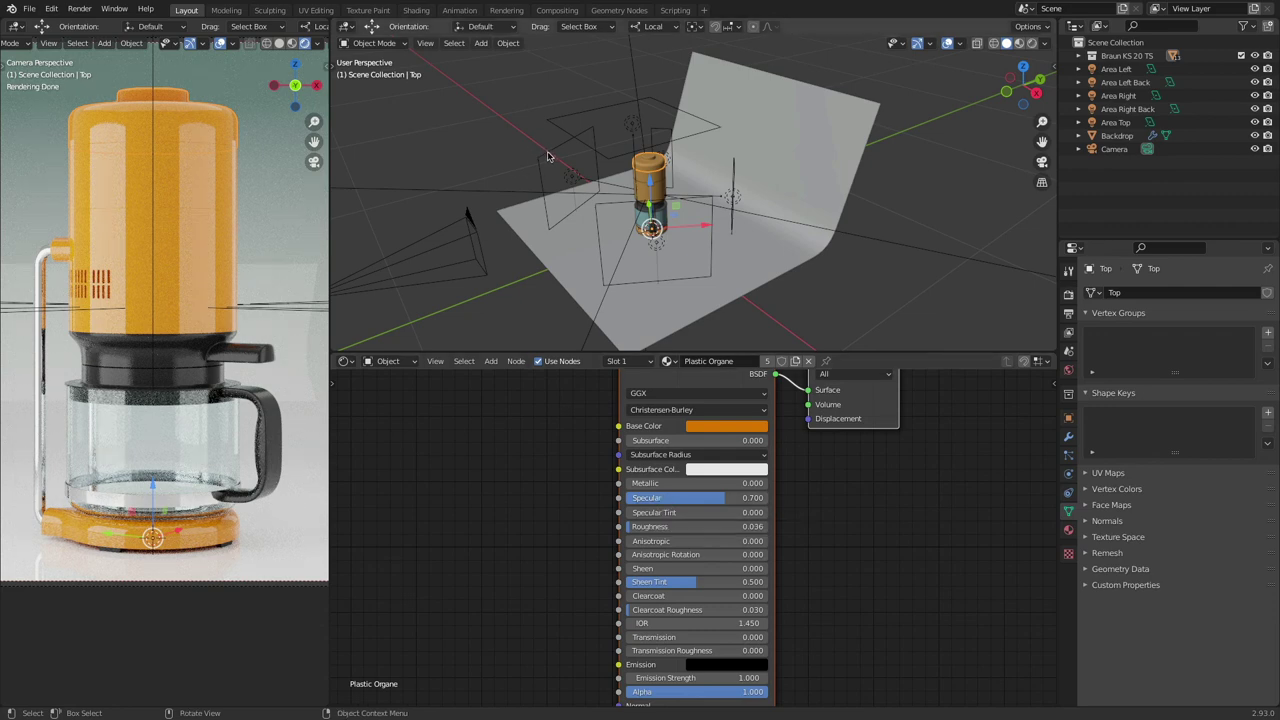
{"action": "left_click", "coordinate": [735, 195]}
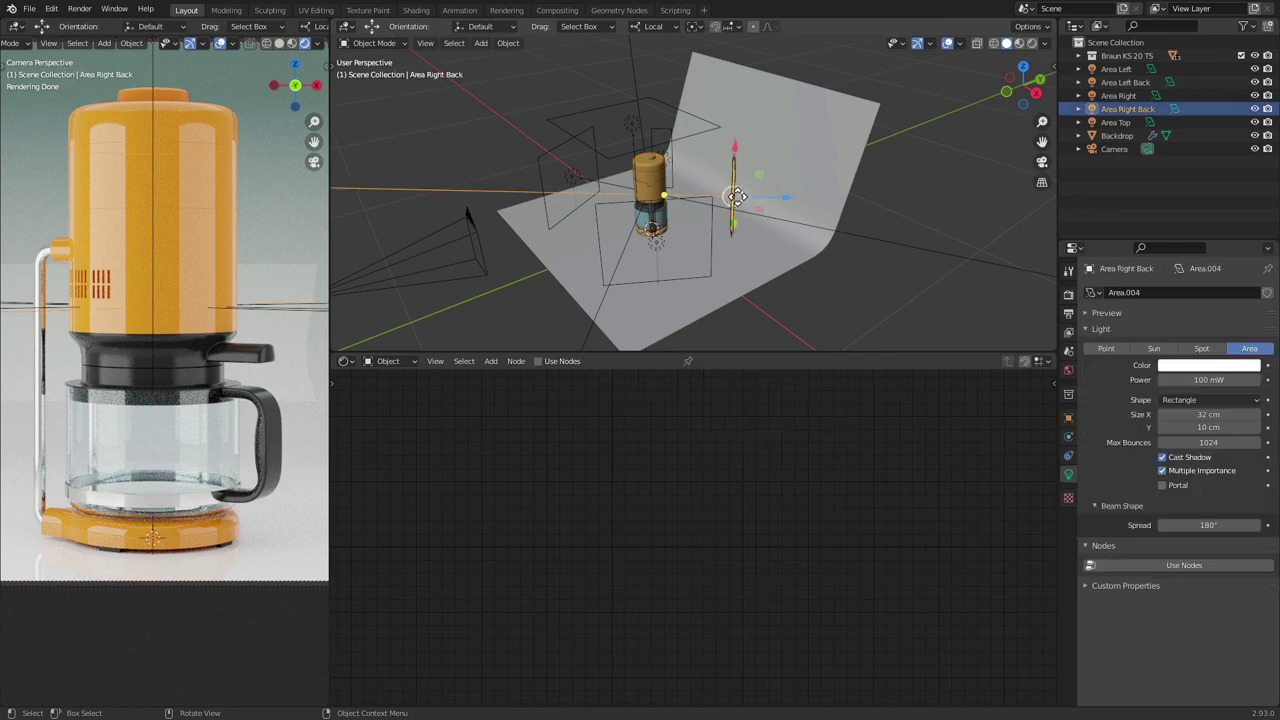
Step: Set Area Right Back power to 150 mW after trying 10 and 200
{"action": "left_click", "coordinate": [1201, 381]}
{"action": "type", "text": "10"}
{"action": "key", "text": "Return"}
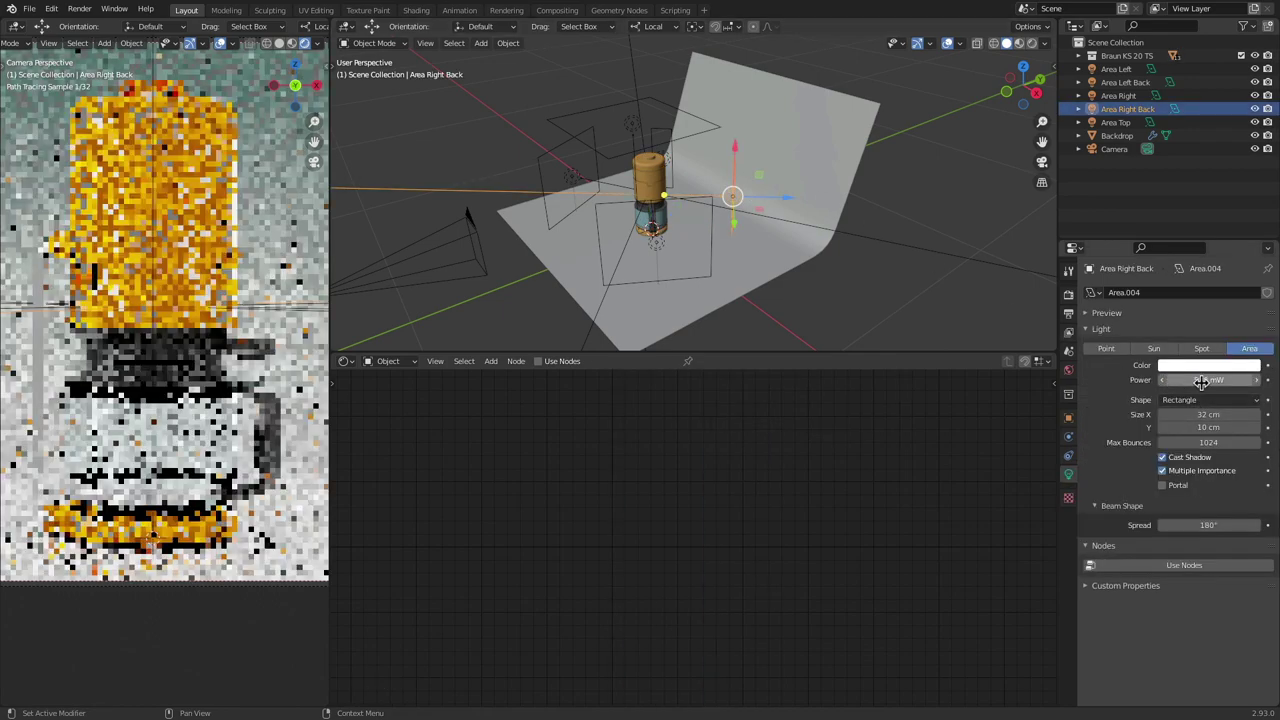
{"action": "left_click", "coordinate": [1201, 380]}
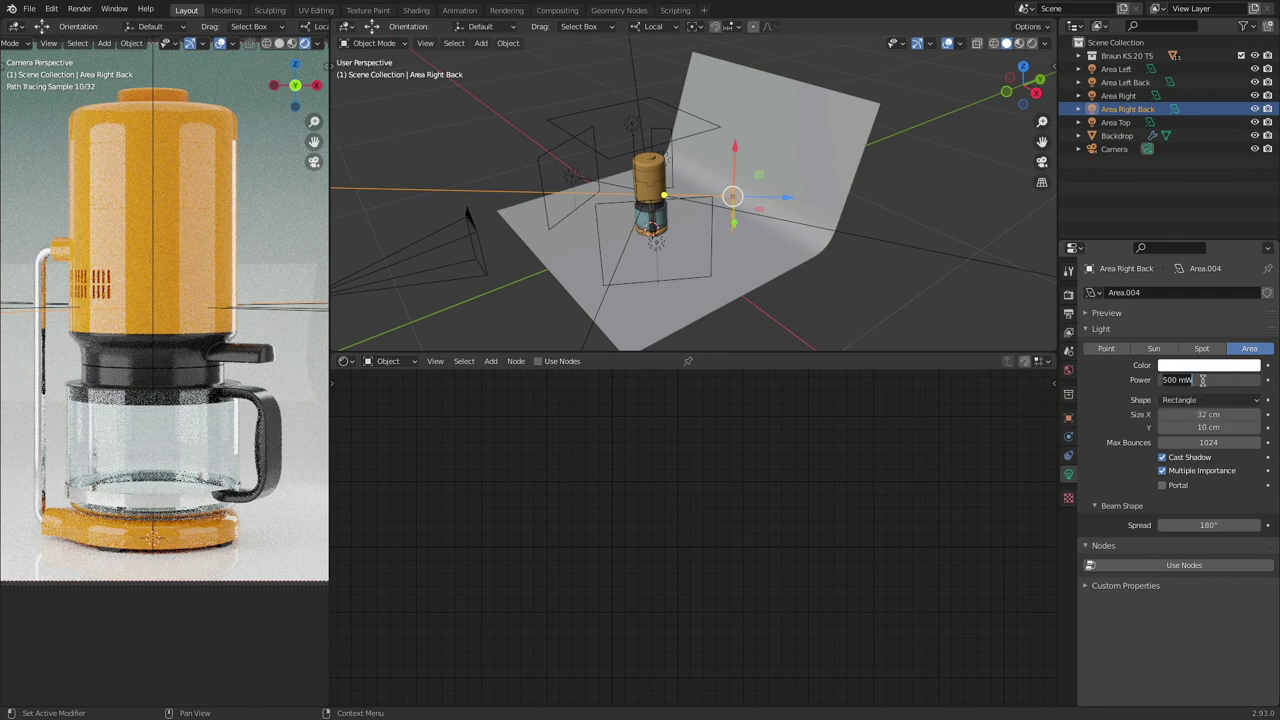
{"action": "key", "text": "BackSpace"}
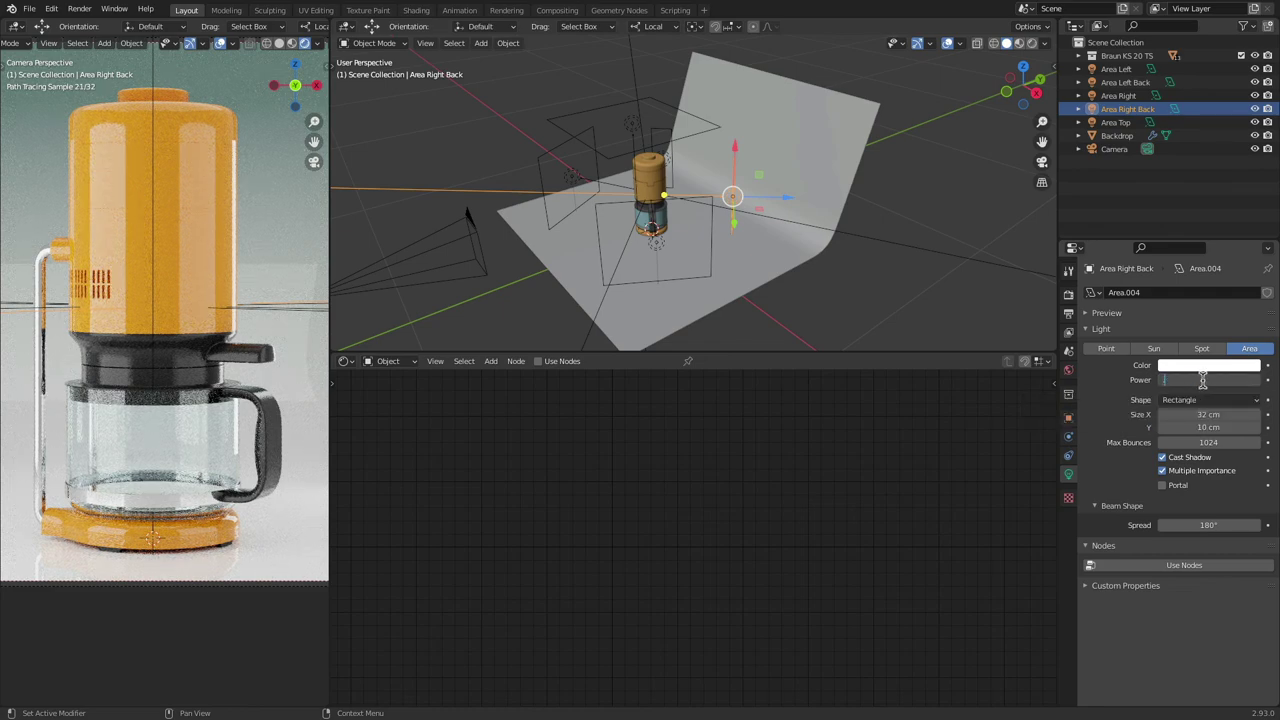
{"action": "type", "text": "200"}
{"action": "key", "text": "Return"}
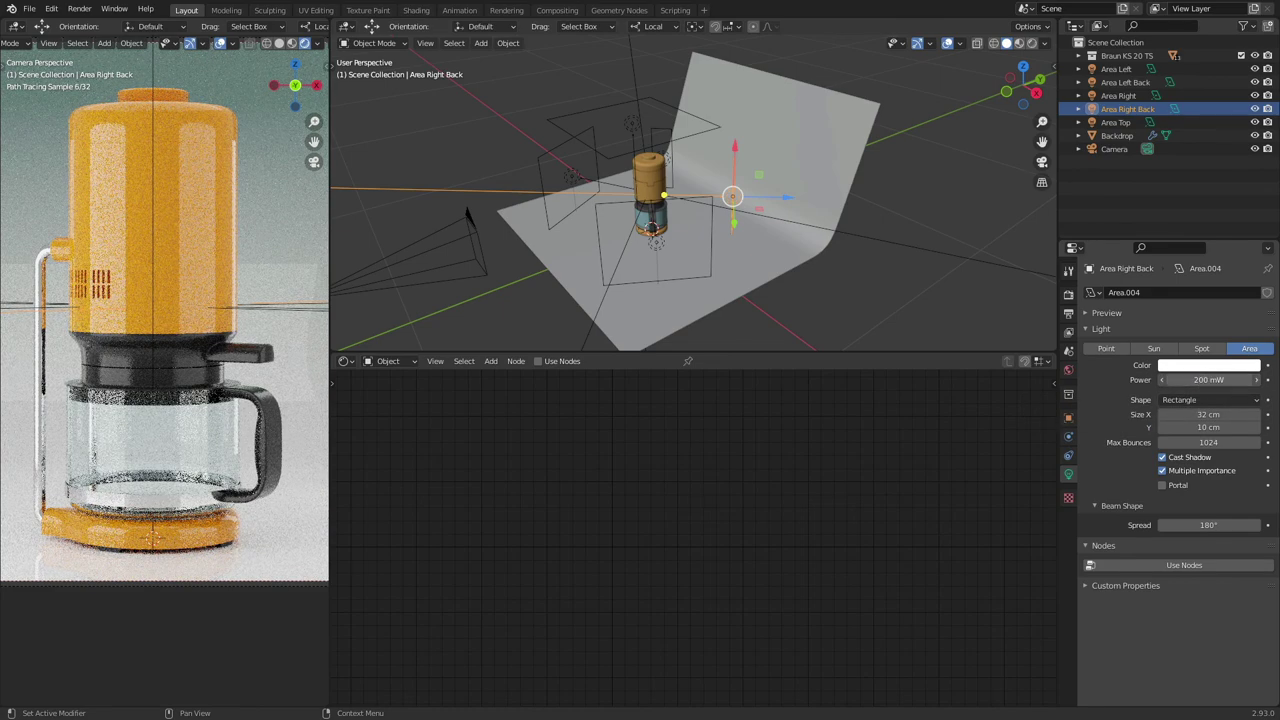
{"action": "left_click", "coordinate": [1203, 380]}
{"action": "type", "text": "150"}
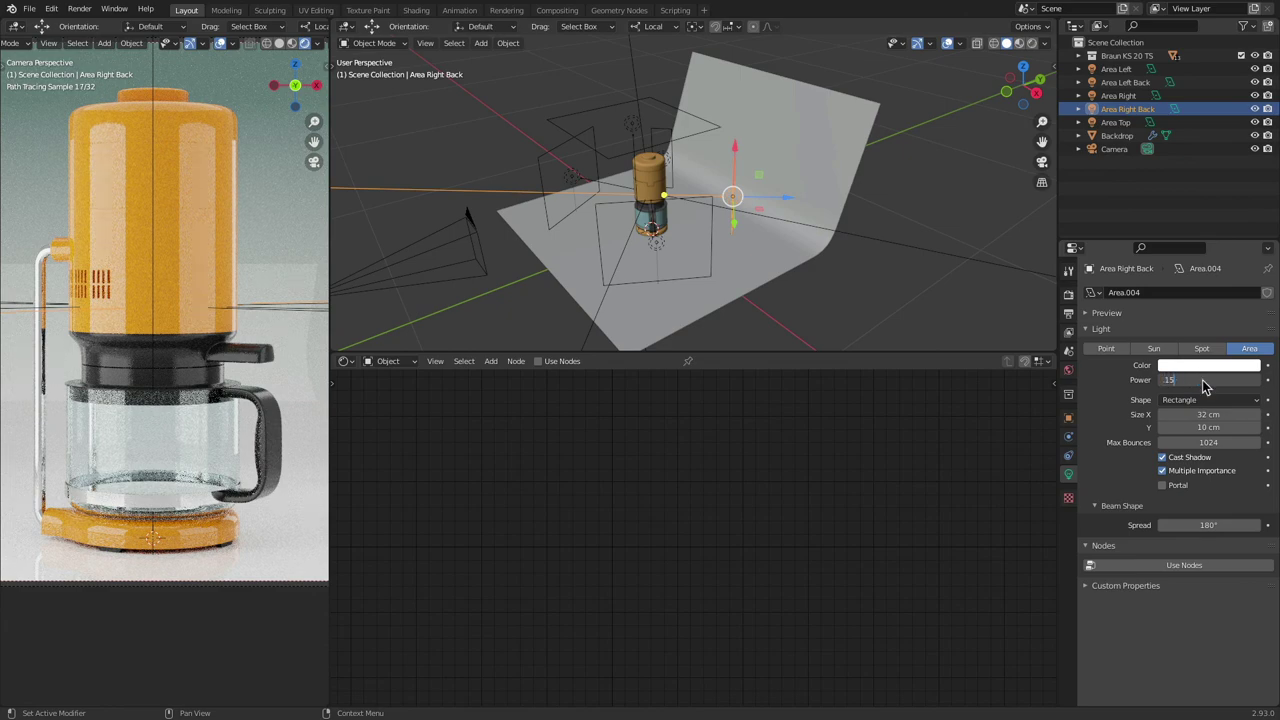
{"action": "key", "text": "Return"}
Step: Set the Area Right light's power to 1.5 W
{"action": "left_click", "coordinate": [716, 226]}
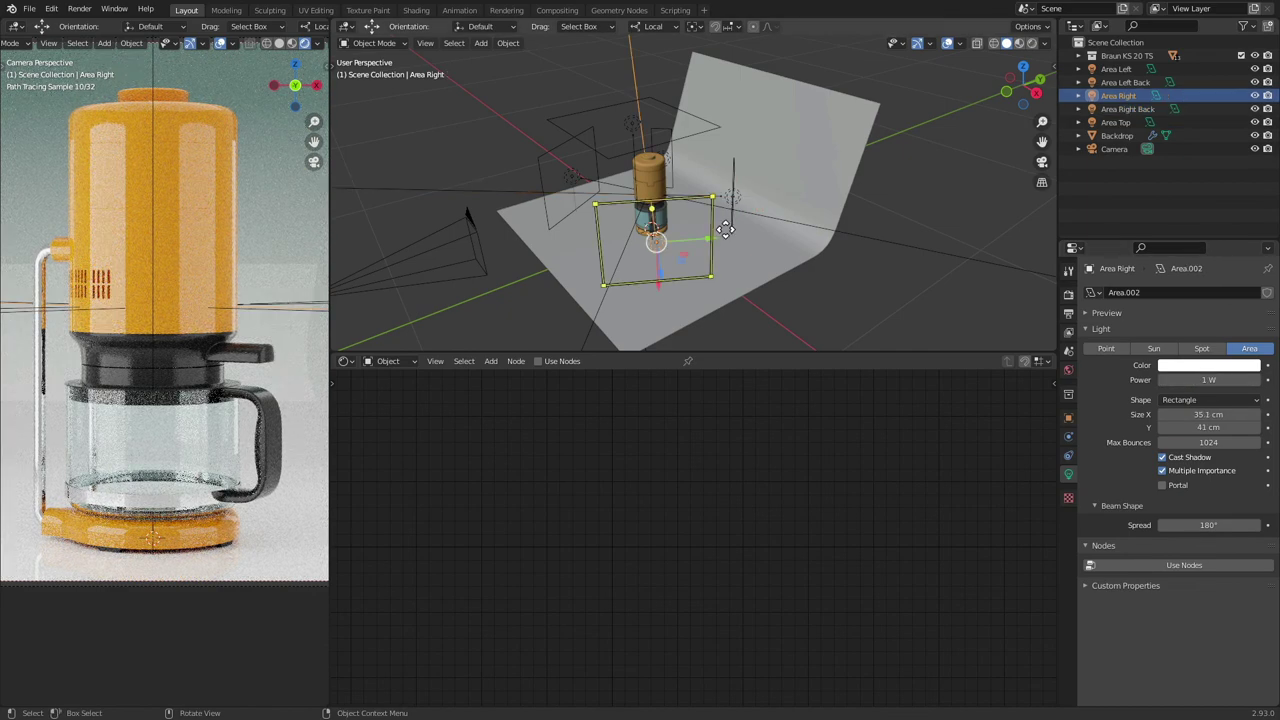
{"action": "left_click", "coordinate": [1204, 378]}
{"action": "key", "text": "BackSpace"}
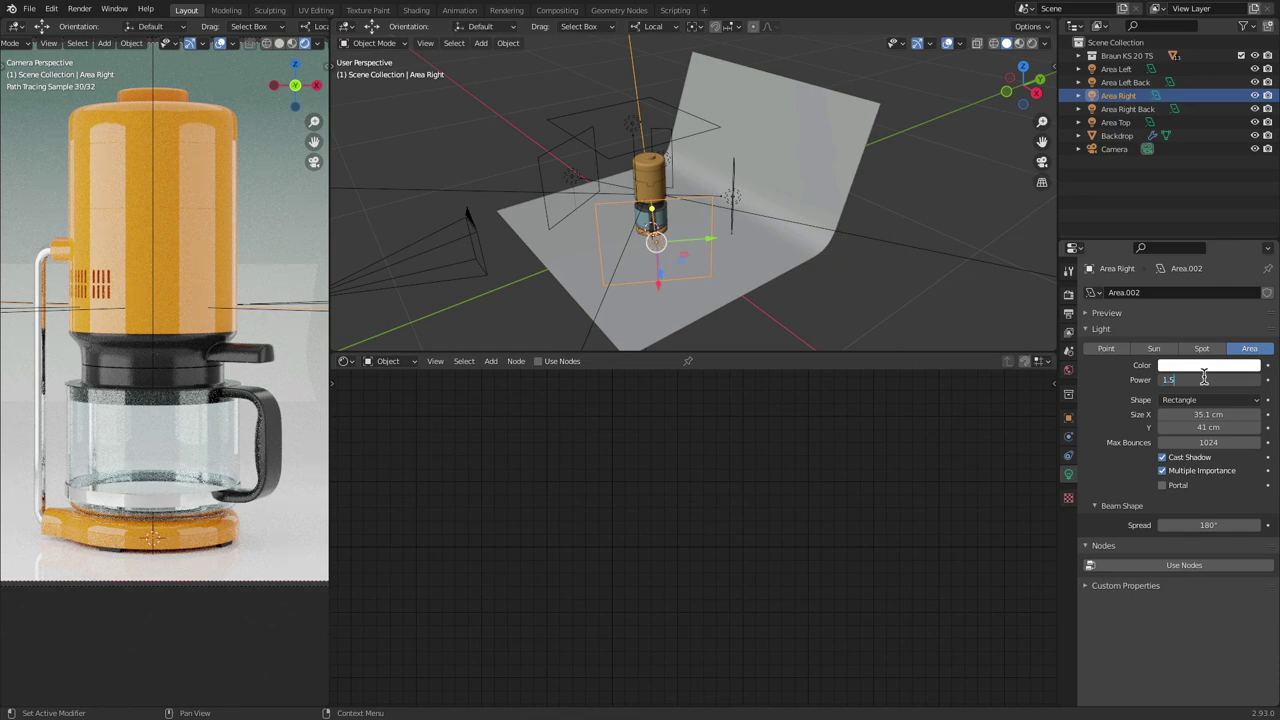
{"action": "key", "text": "Return"}
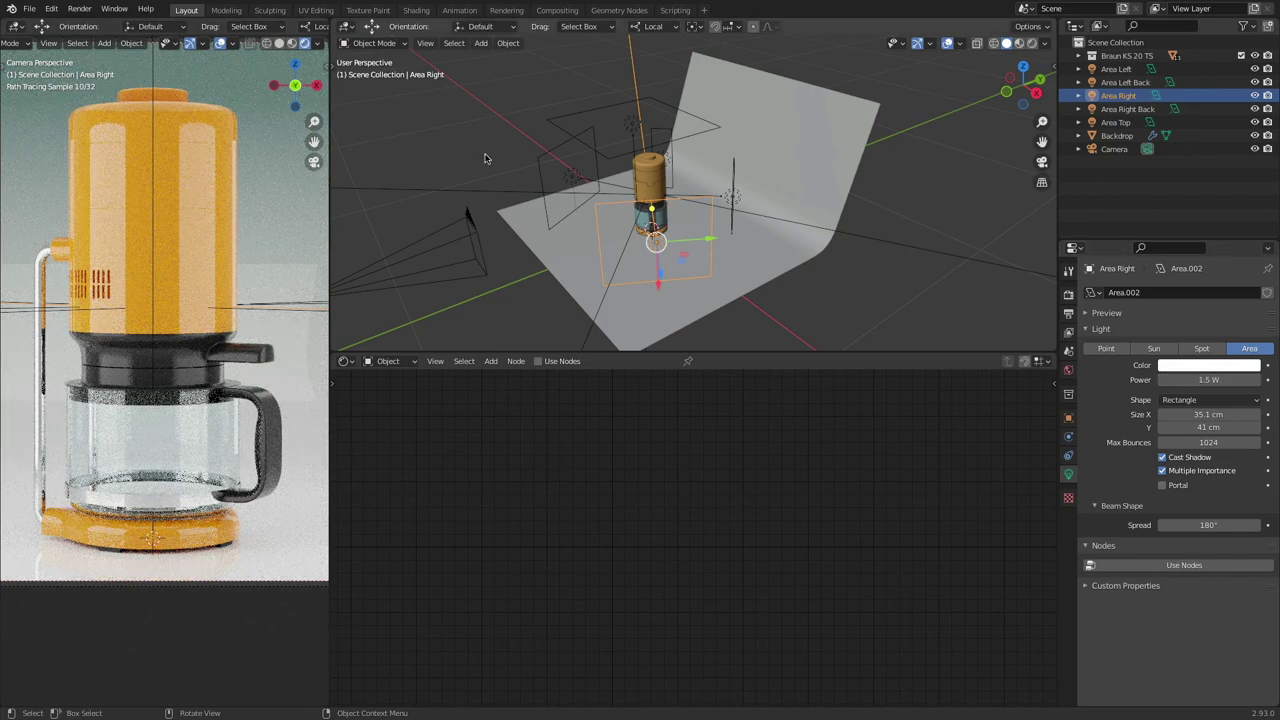
Step: Set Area Left power to 2.5 W after trying 5
{"action": "left_click", "coordinate": [568, 172]}
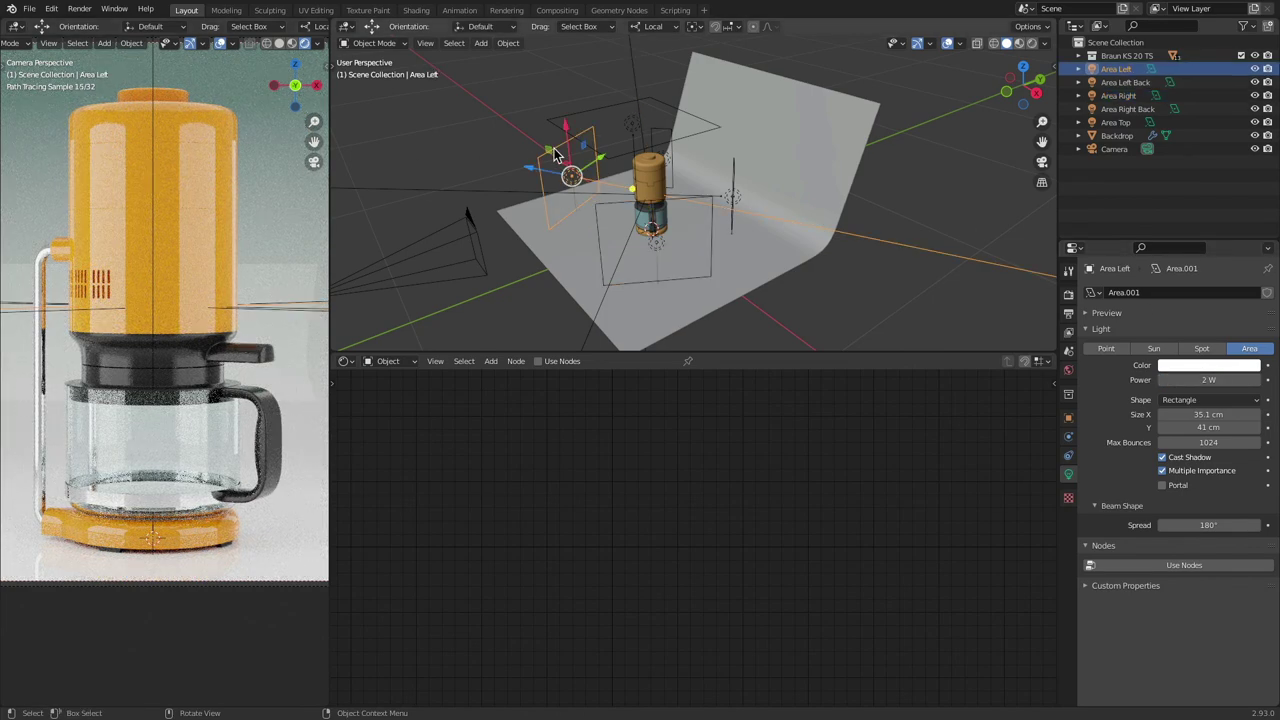
{"action": "left_click", "coordinate": [1199, 378]}
{"action": "type", "text": "5"}
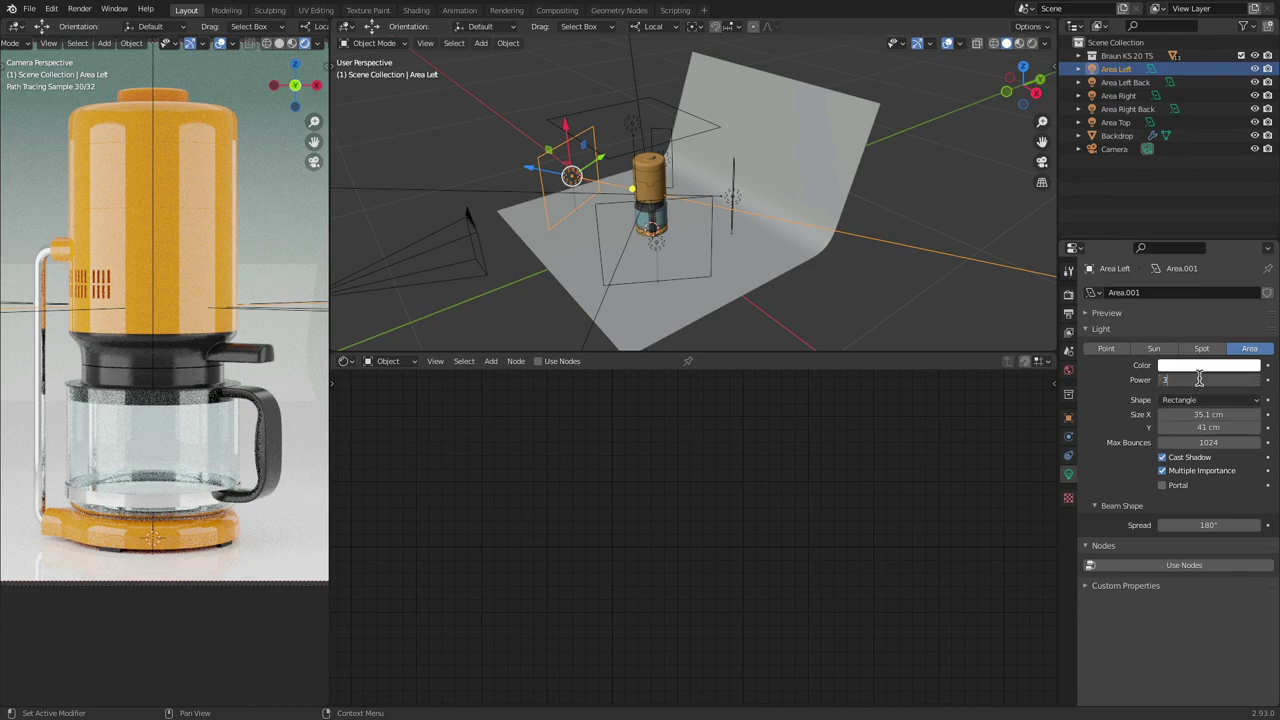
{"action": "key", "text": "Return"}
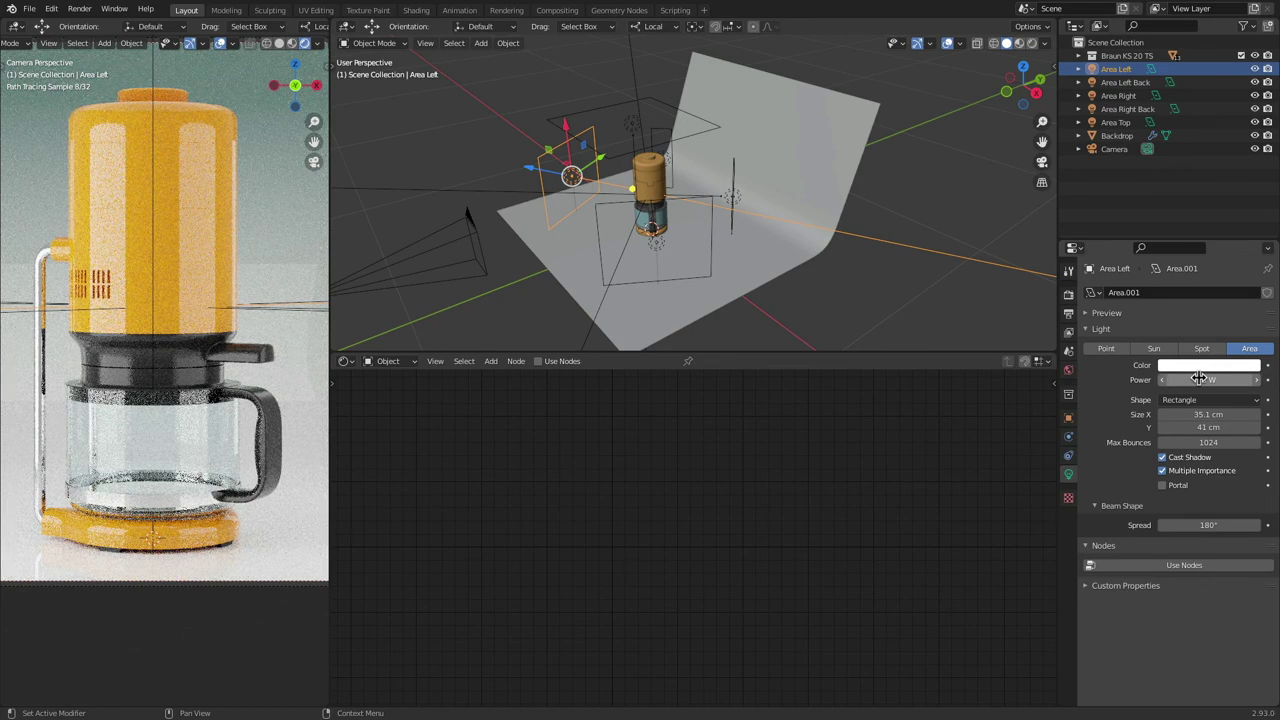
{"action": "left_click", "coordinate": [1199, 378]}
{"action": "type", "text": "2.5"}
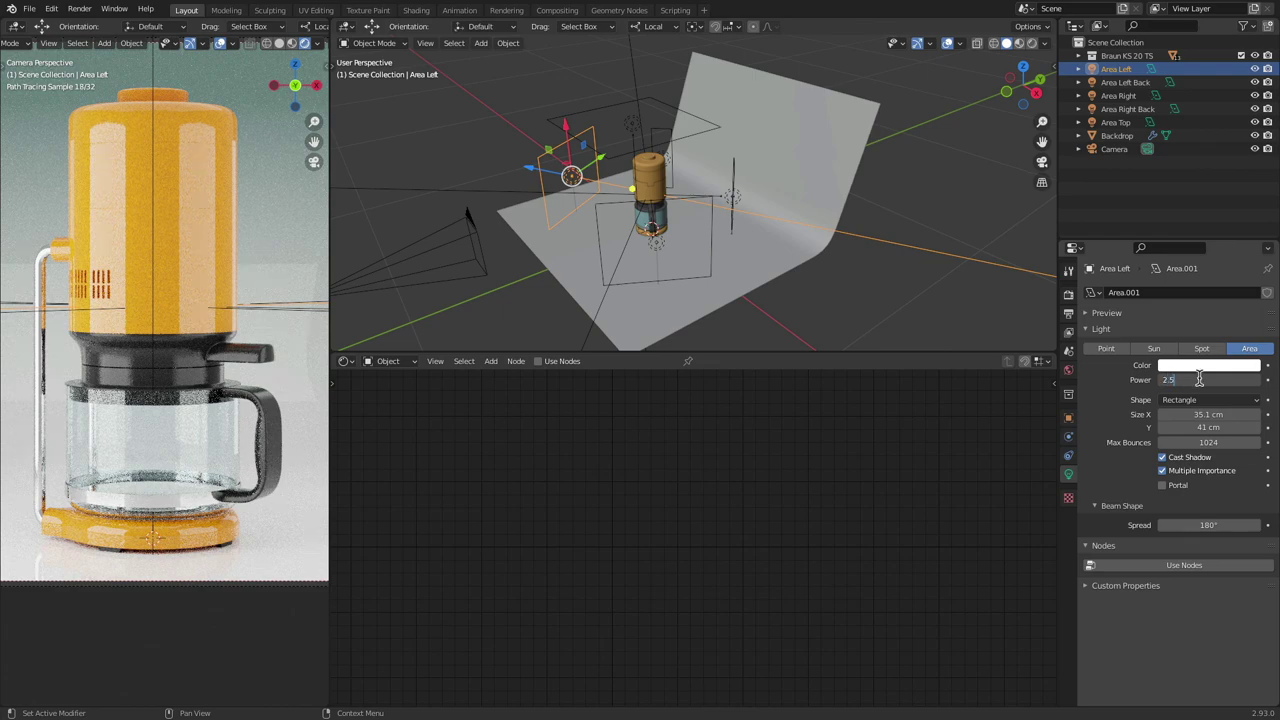
{"action": "key", "text": "Return"}
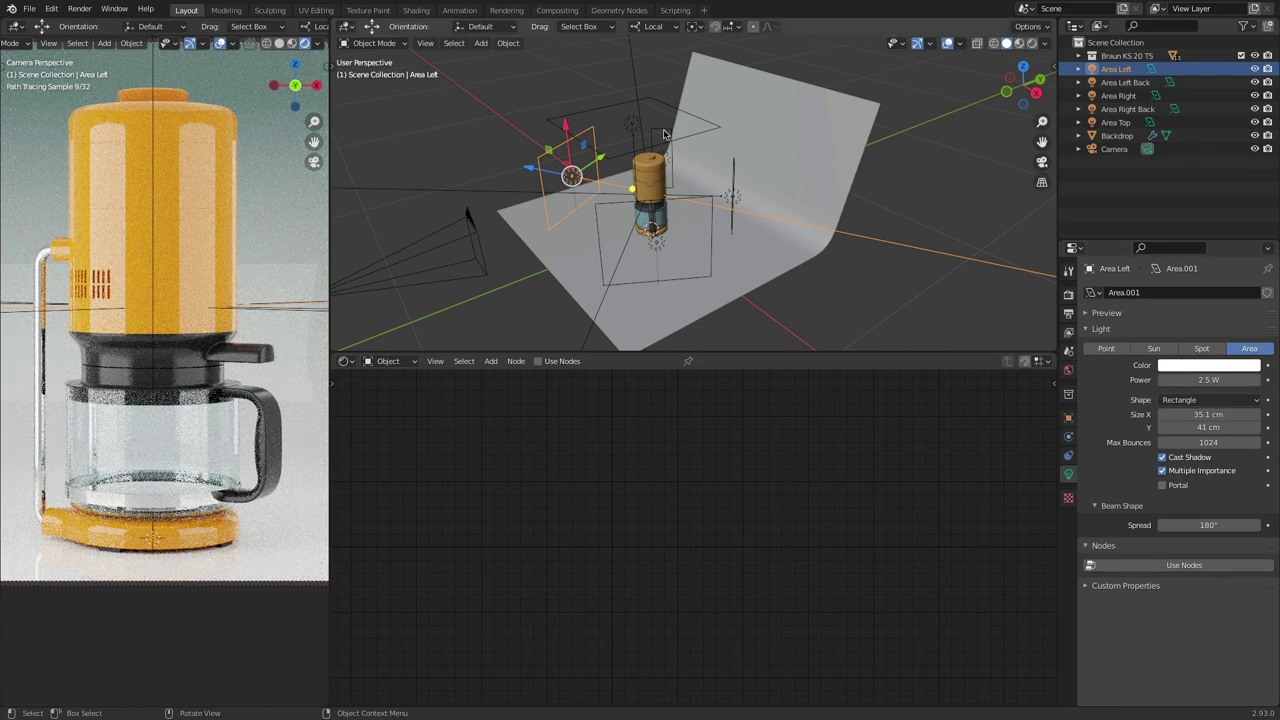
Step: Set Area Left Back to 200 mW and Area Top to 2 W
{"action": "left_click", "coordinate": [664, 133]}
{"action": "left_click", "coordinate": [1188, 380]}
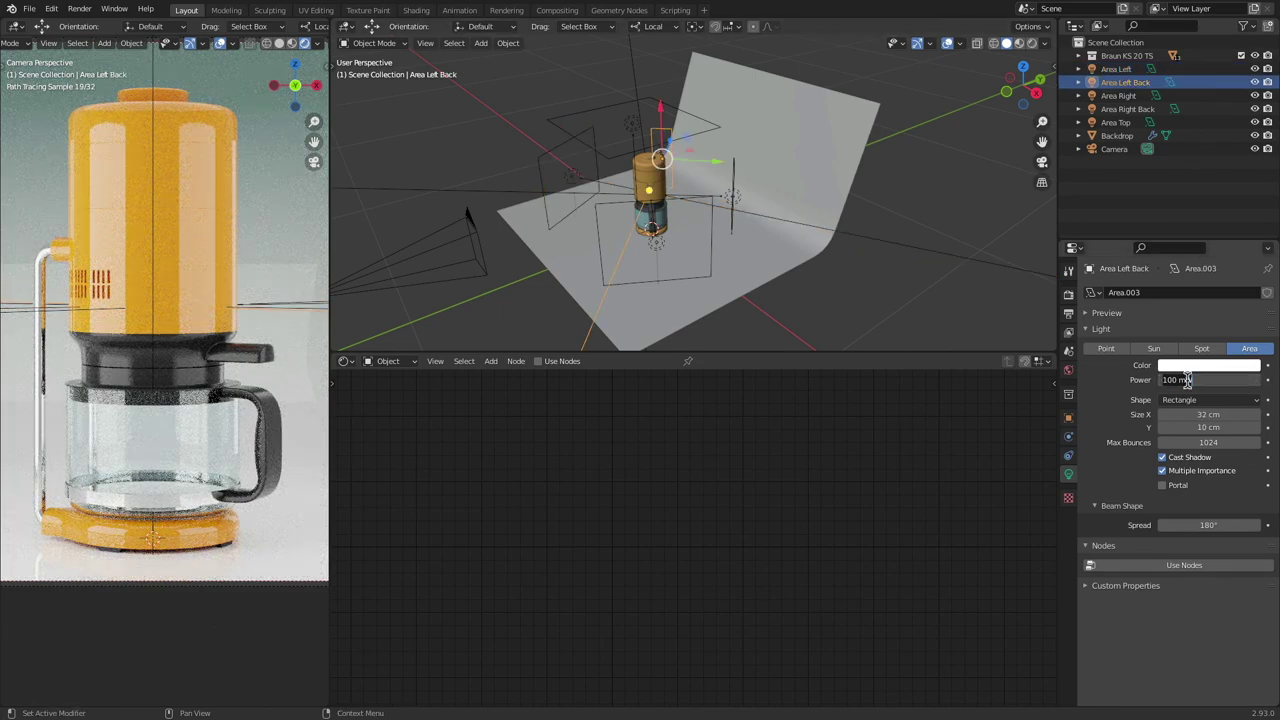
{"action": "type", "text": "0.2"}
{"action": "key", "text": "Return"}
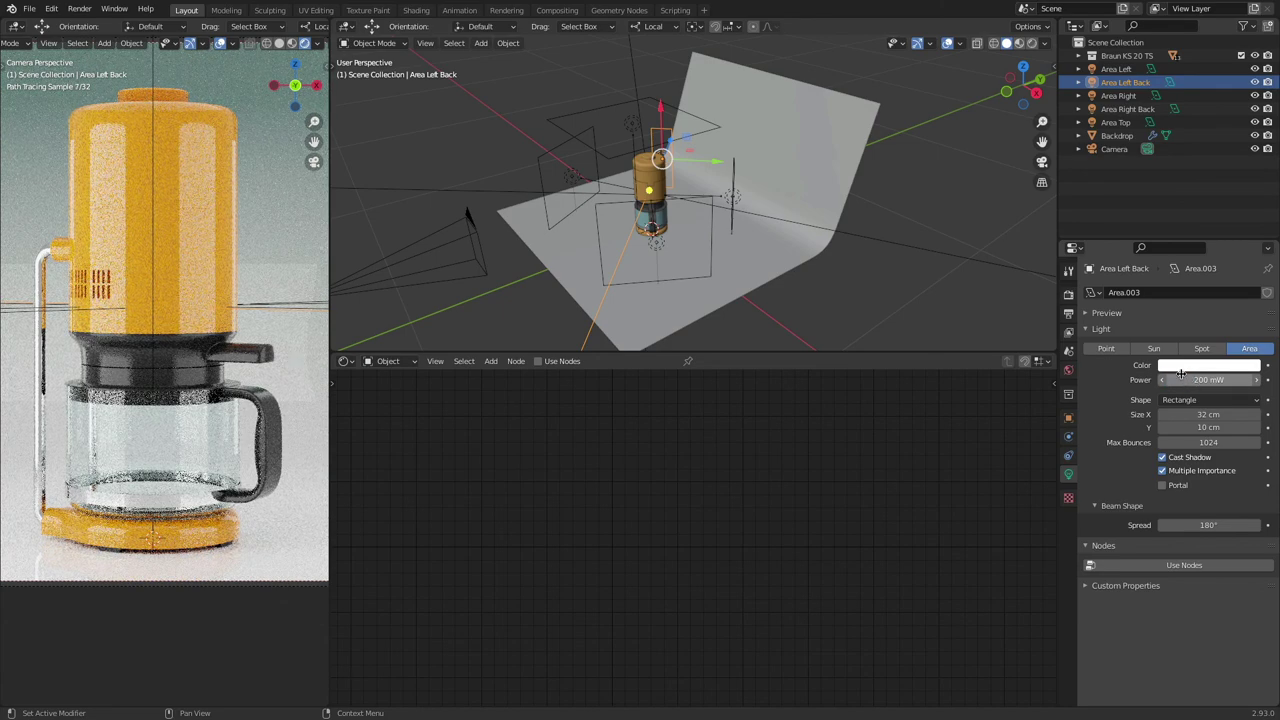
{"action": "left_click", "coordinate": [589, 118]}
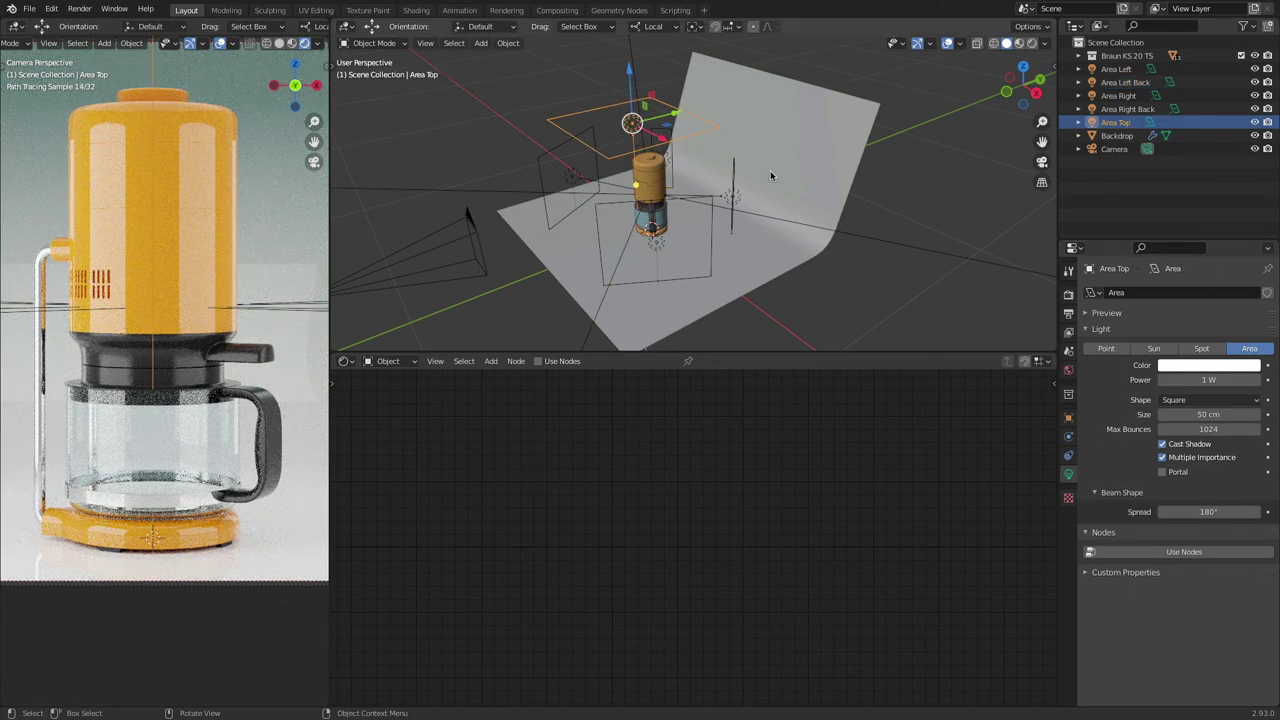
{"action": "left_click", "coordinate": [1215, 381]}
{"action": "type", "text": "2"}
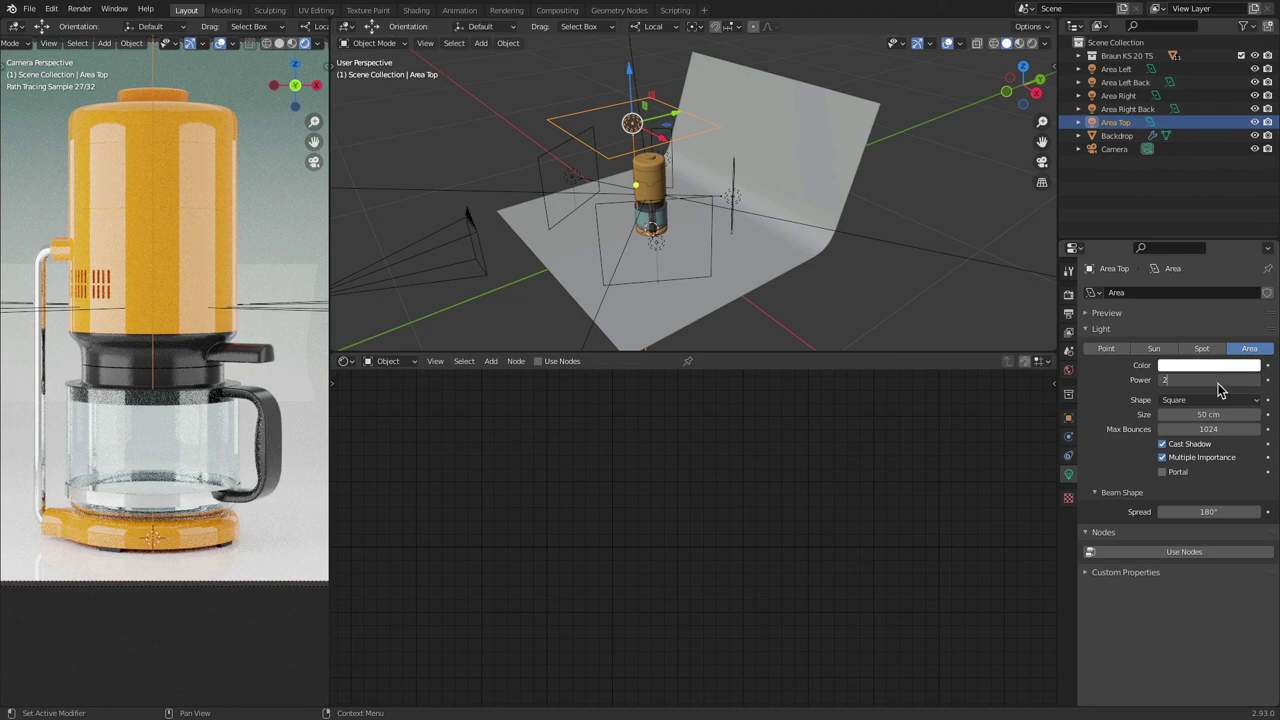
{"action": "key", "text": "Return"}
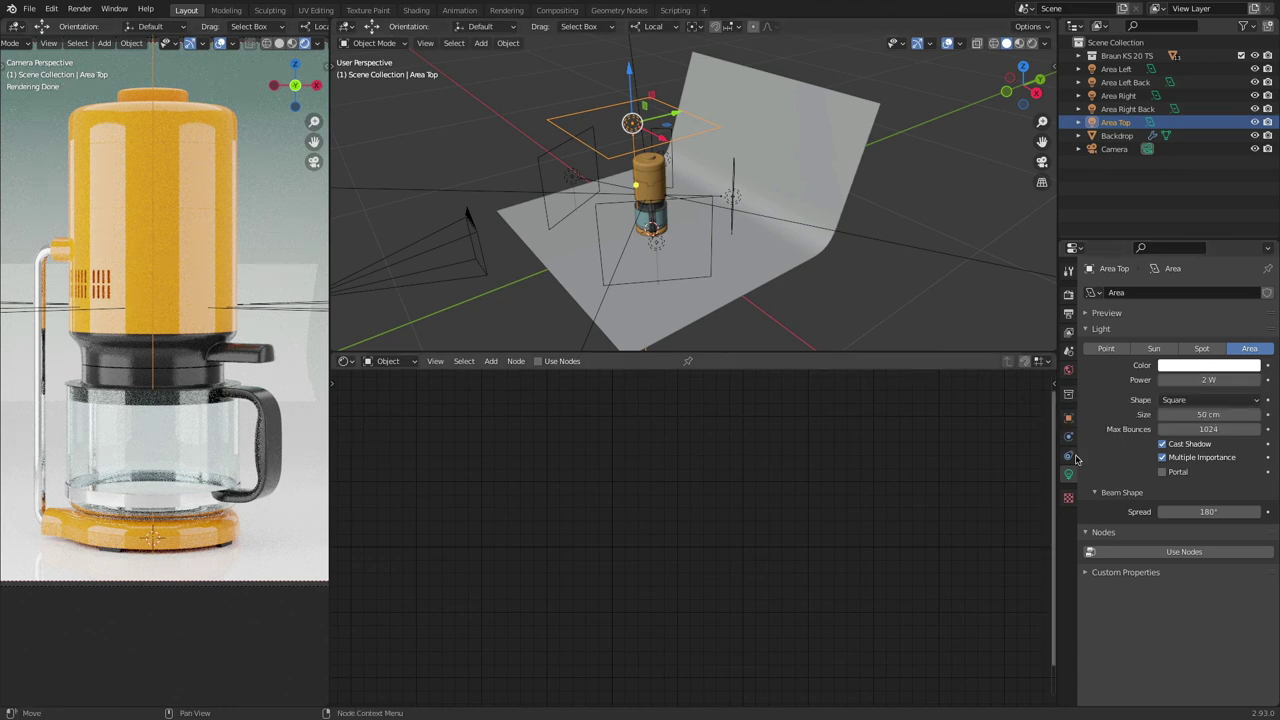
Step: Turn the World background Strength down to 0
{"action": "left_click", "coordinate": [1068, 371]}
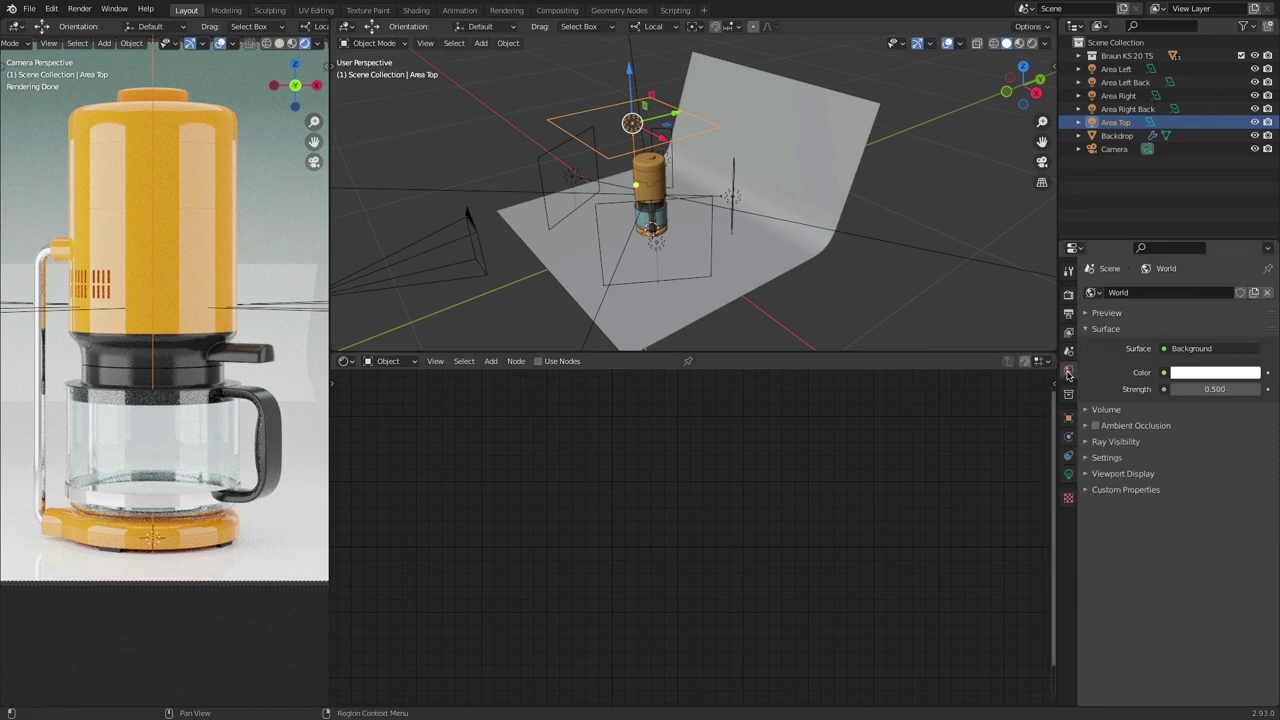
{"action": "left_click", "coordinate": [1217, 389]}
{"action": "type", "text": "0.5"}
{"action": "key", "text": "Return"}
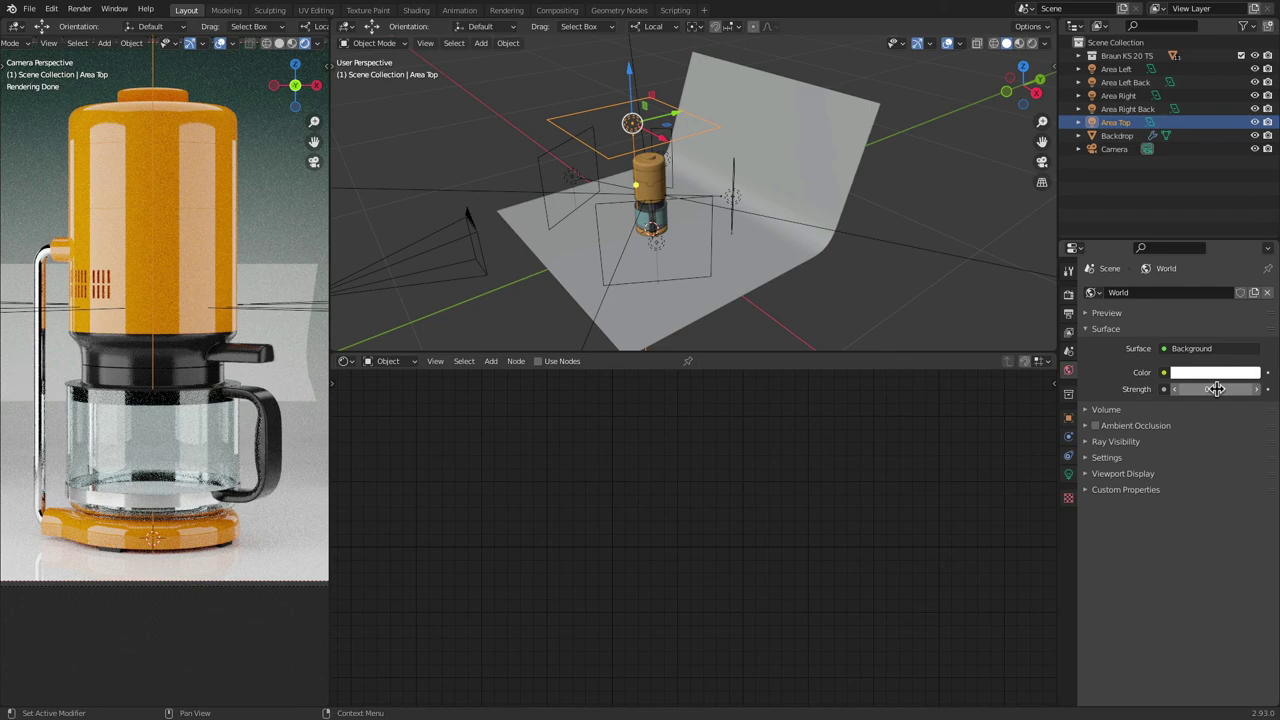
Step: Compare the render with the reference image and return to Blender
{"action": "key", "text": "super+Tab"}
{"action": "key", "text": "super+Tab"}
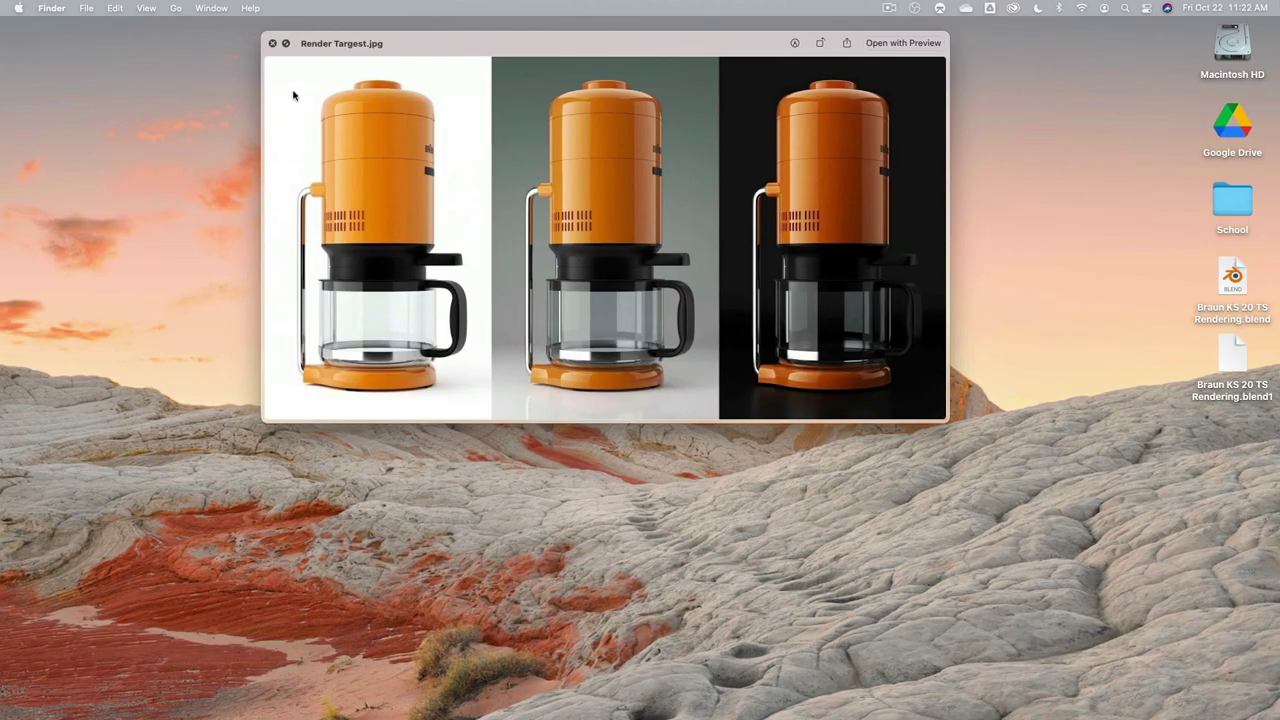
{"action": "key", "text": "super+Tab"}
{"action": "left_click", "coordinate": [477, 366]}
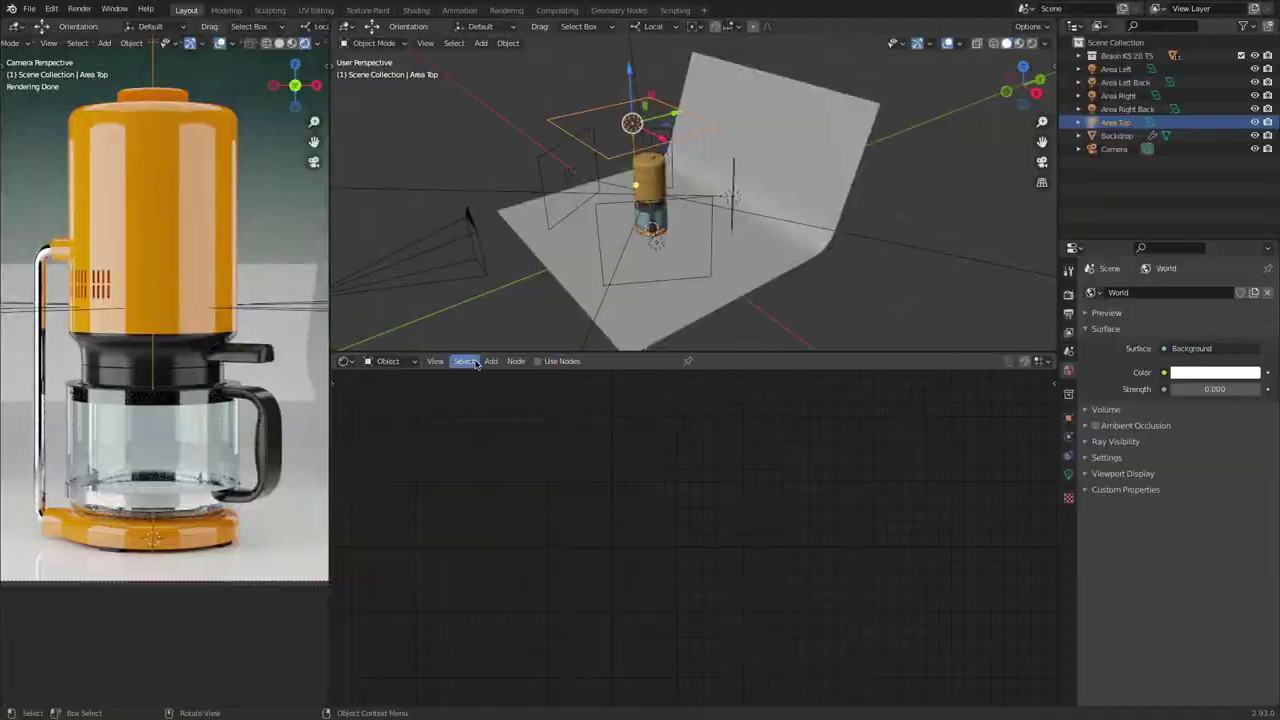
Step: Select the Backdrop, frame its Floor material nodes, and shift Material Output right
{"action": "left_click", "coordinate": [549, 263]}
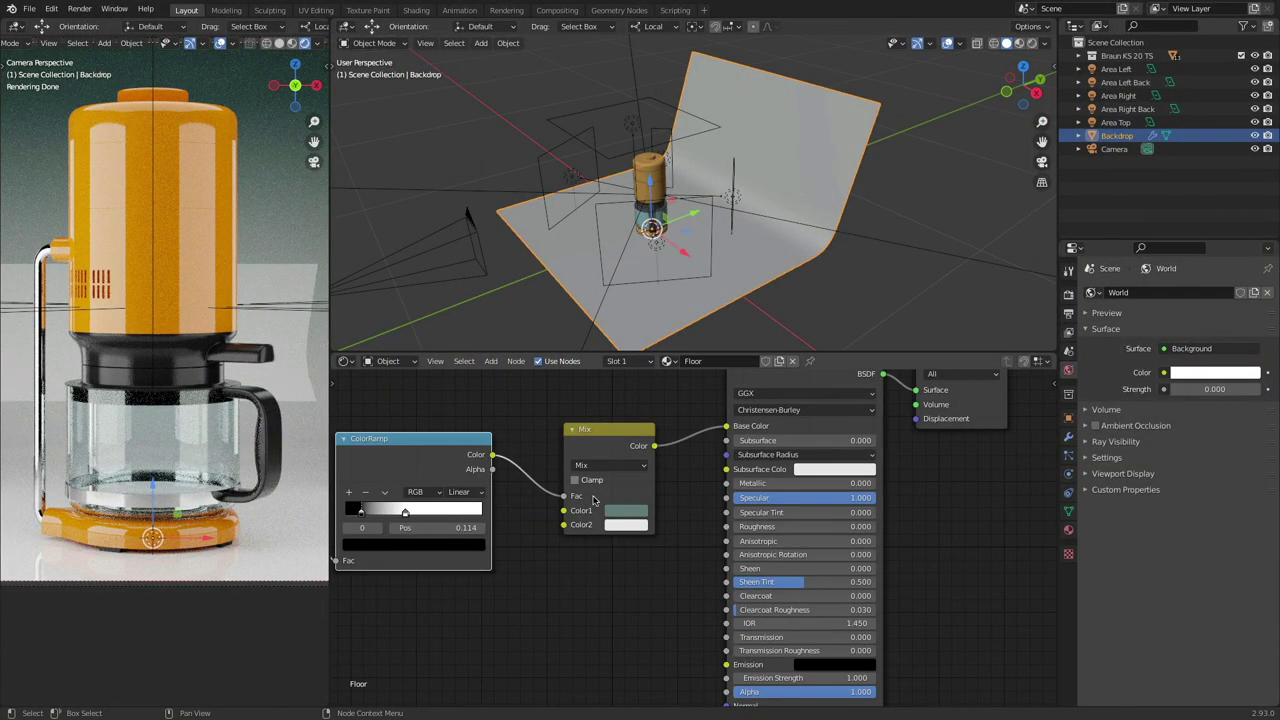
{"action": "key", "text": "Home"}
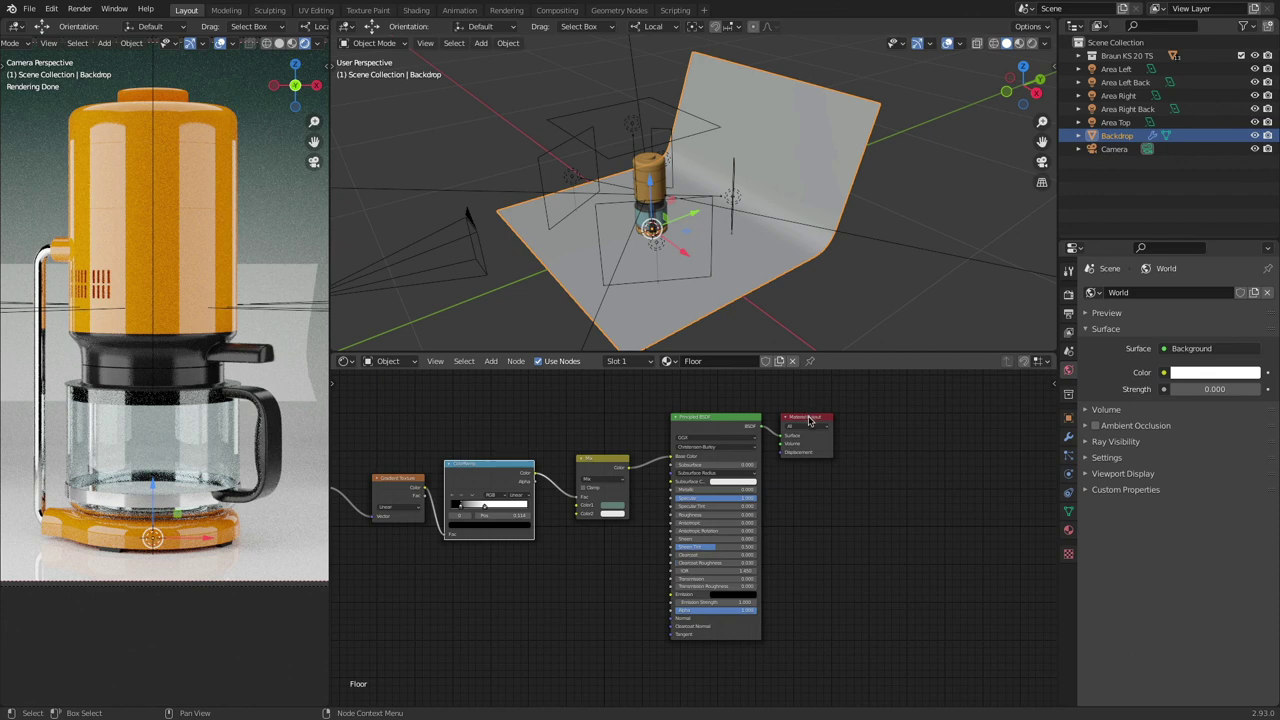
{"action": "left_click_drag", "start_coordinate": [808, 420], "coordinate": [987, 416]}
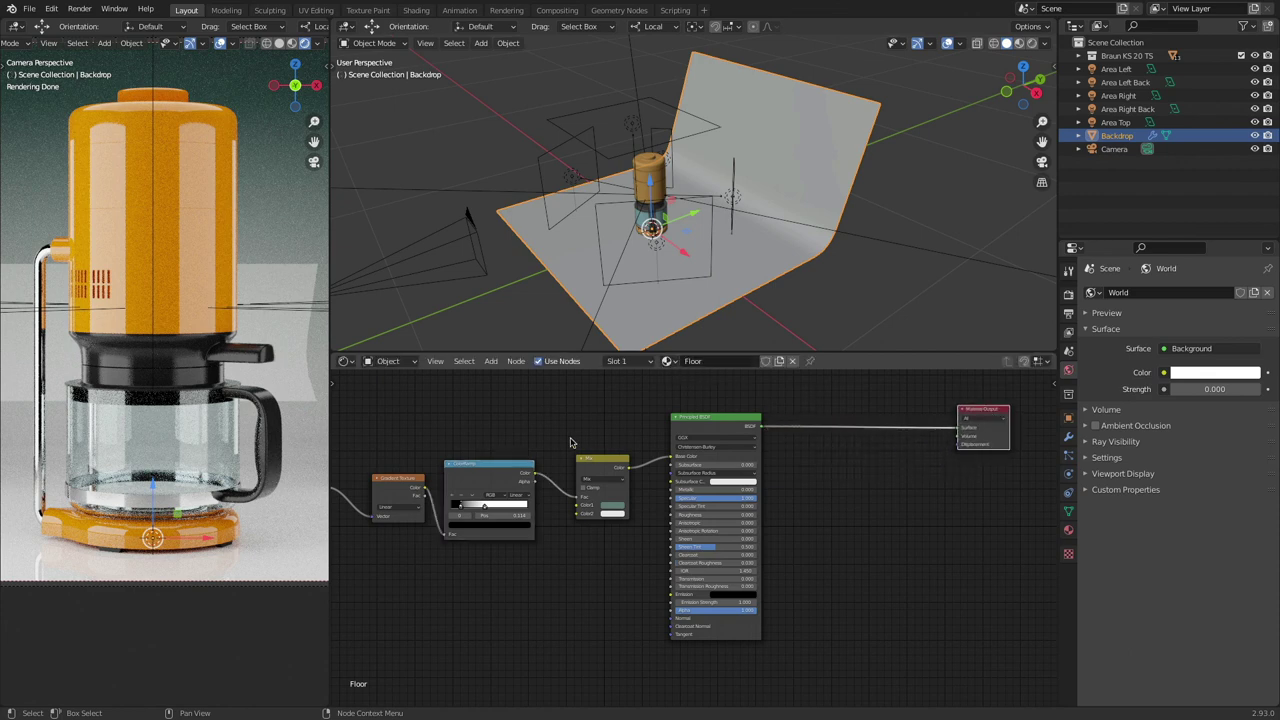
{"action": "scroll", "coordinate": [524, 460], "scroll_direction": "left", "scroll_amount": 3, "text": "ctrl"}
{"action": "scroll", "coordinate": [820, 506], "scroll_direction": "right", "scroll_amount": 7, "text": "ctrl"}
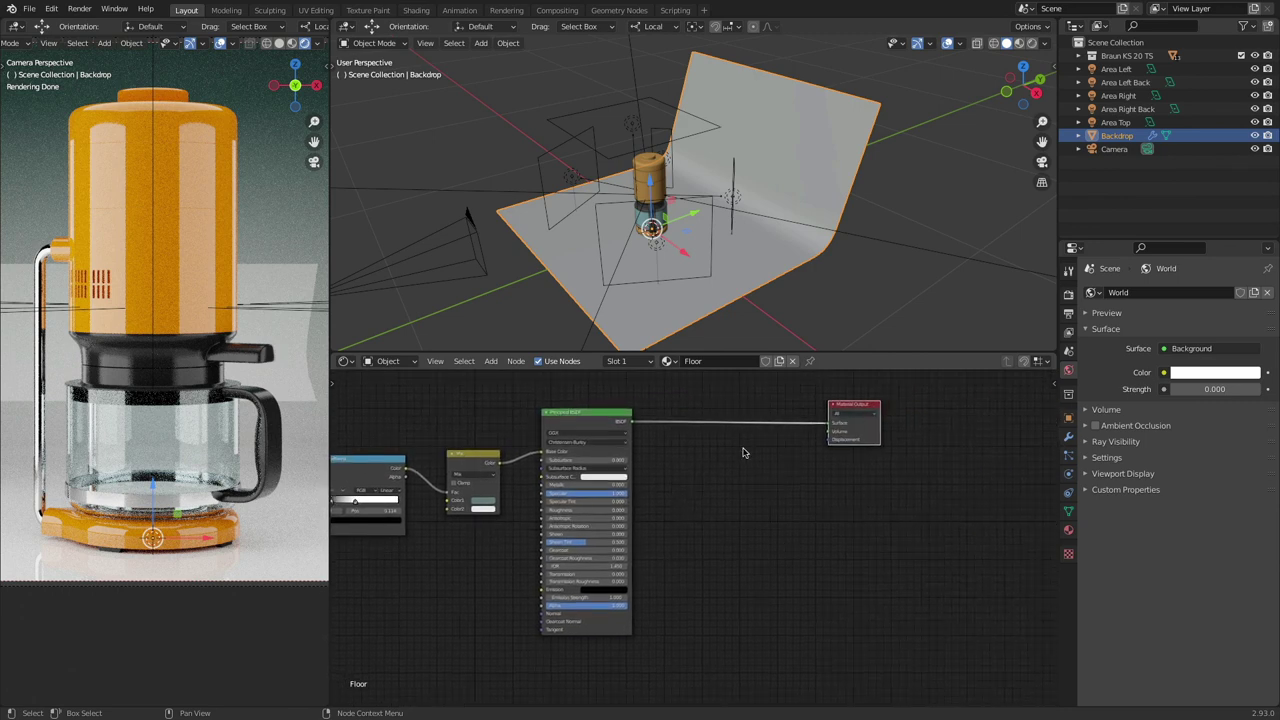
Step: Add a white Diffuse BSDF and connect it to the Material Output Surface
{"action": "left_click", "coordinate": [491, 362]}
{"action": "left_click", "coordinate": [491, 363]}
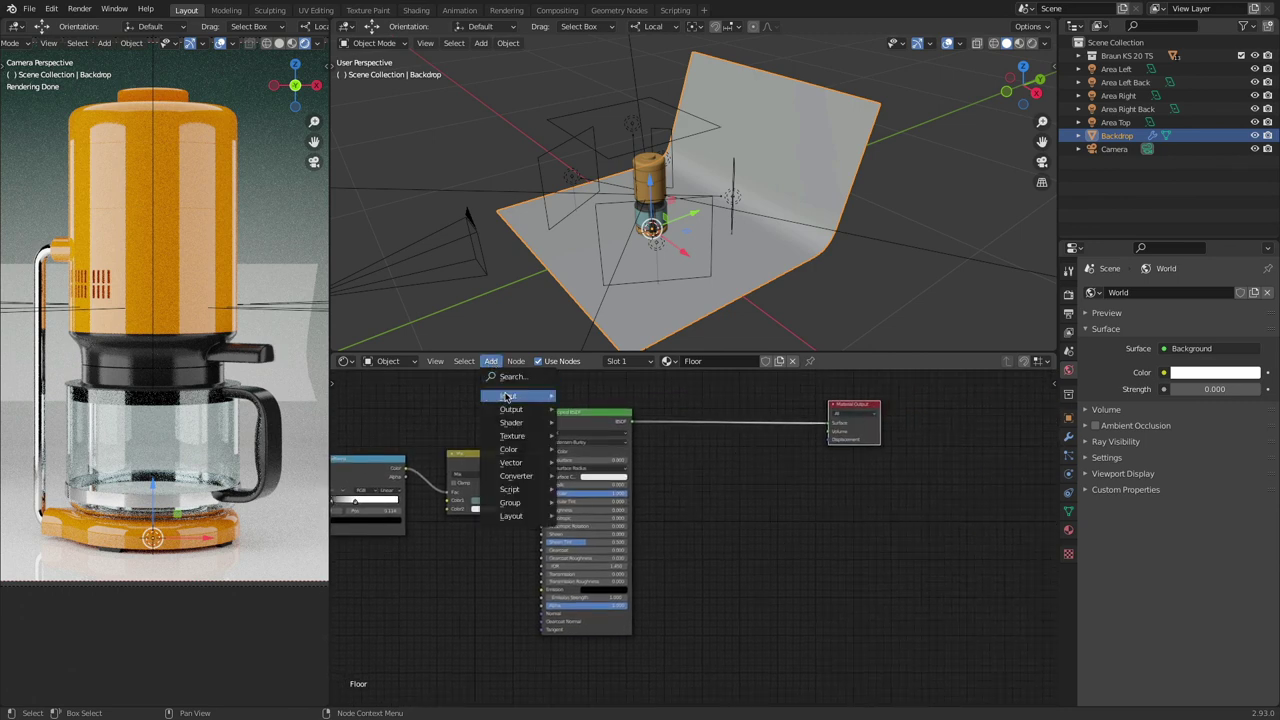
{"action": "mouse_move", "coordinate": [510, 426]}
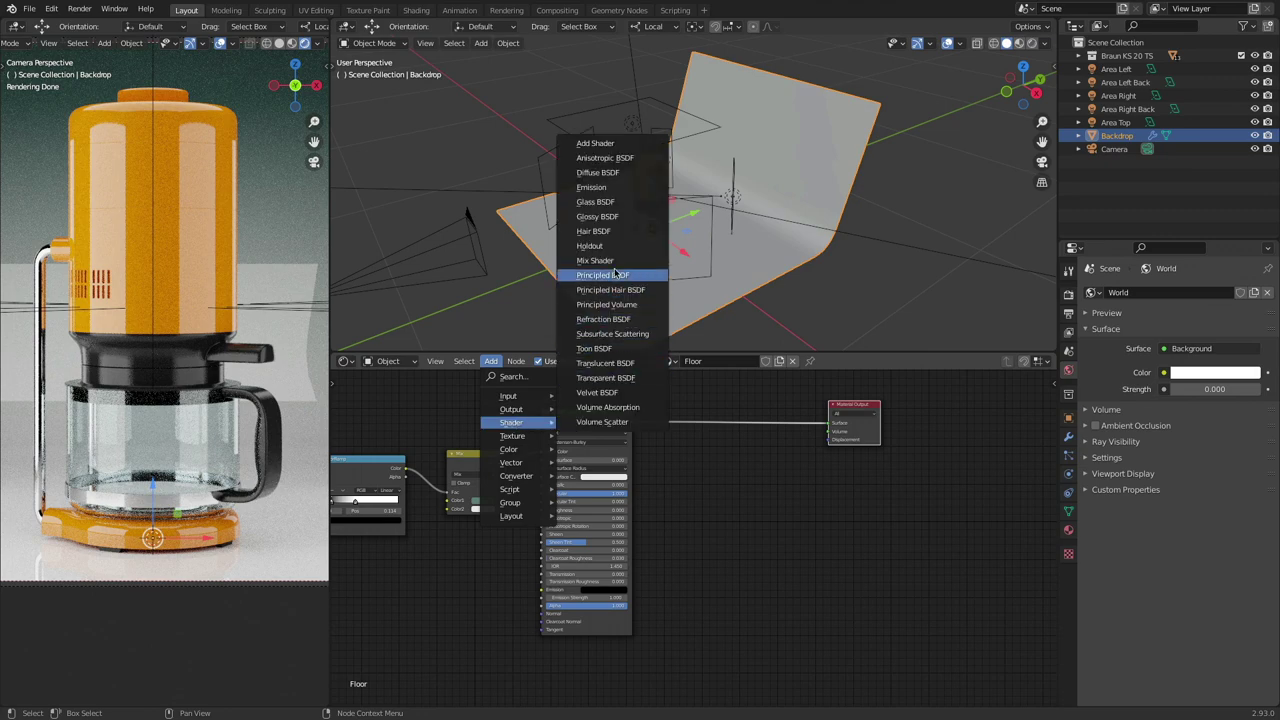
{"action": "left_click", "coordinate": [630, 177]}
{"action": "left_click", "coordinate": [745, 490]}
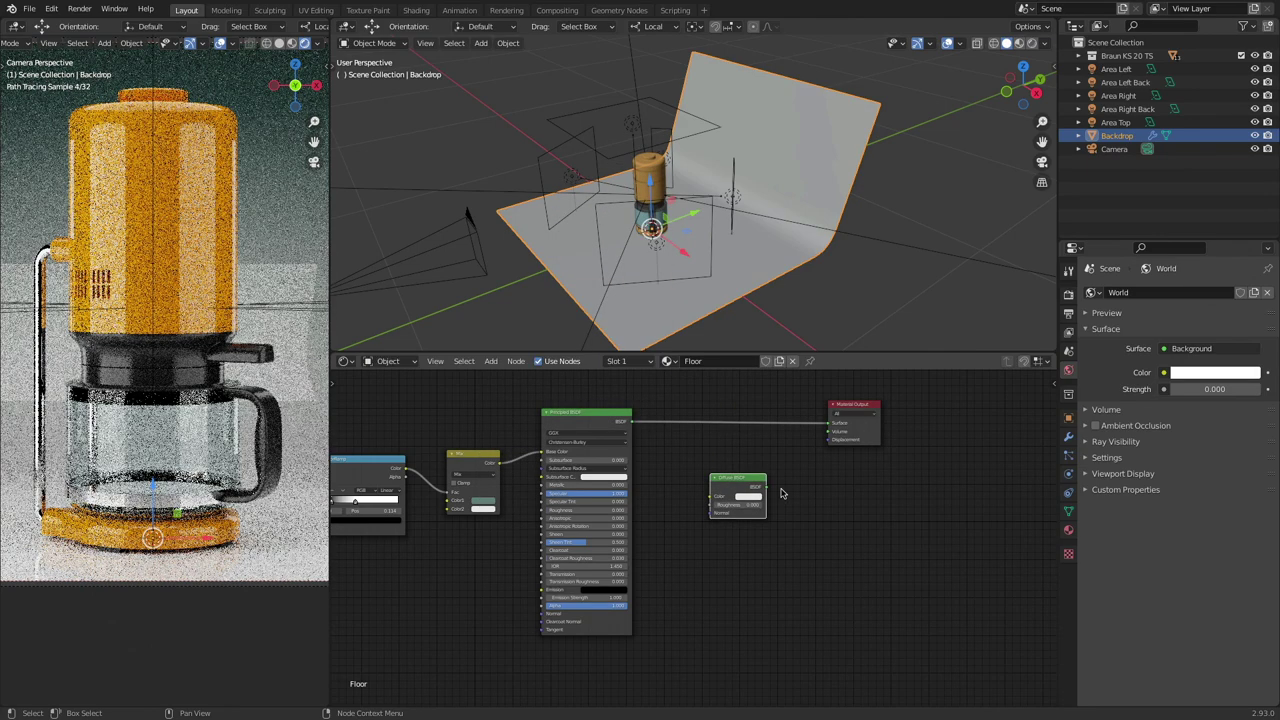
{"action": "left_click_drag", "start_coordinate": [766, 486], "coordinate": [828, 422]}
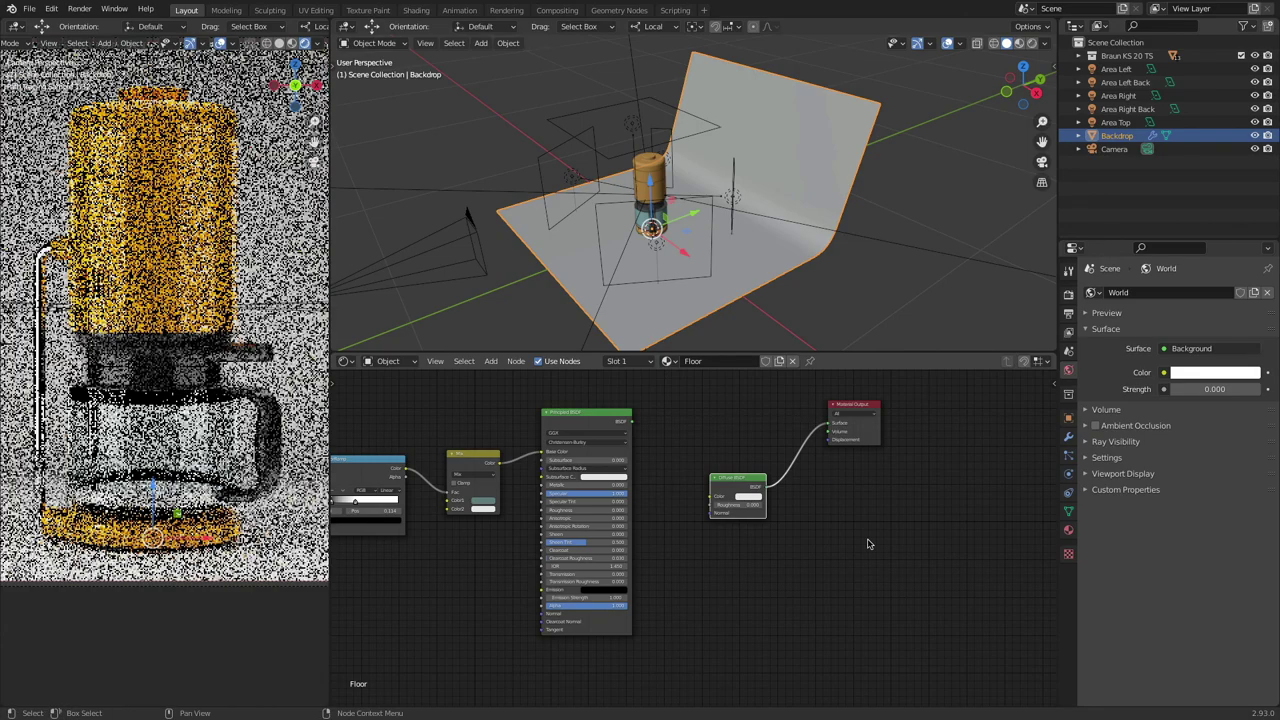
{"action": "left_click", "coordinate": [752, 497]}
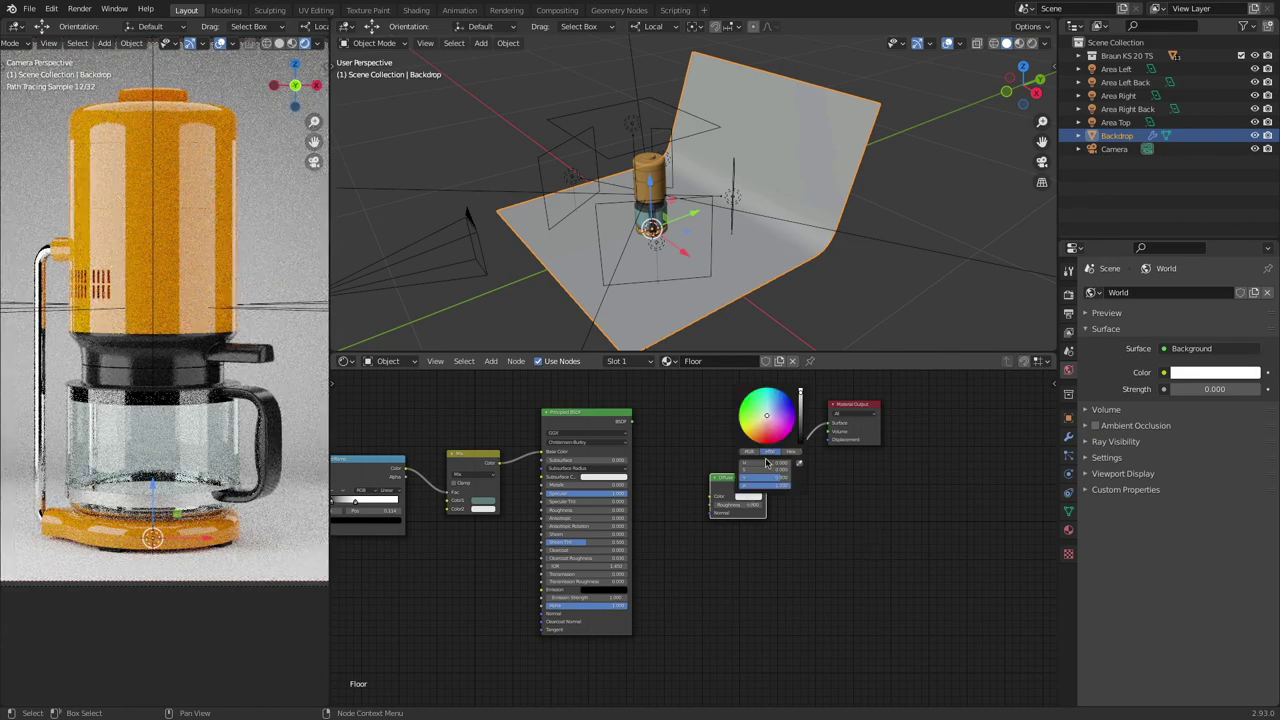
{"action": "left_click", "coordinate": [796, 411]}
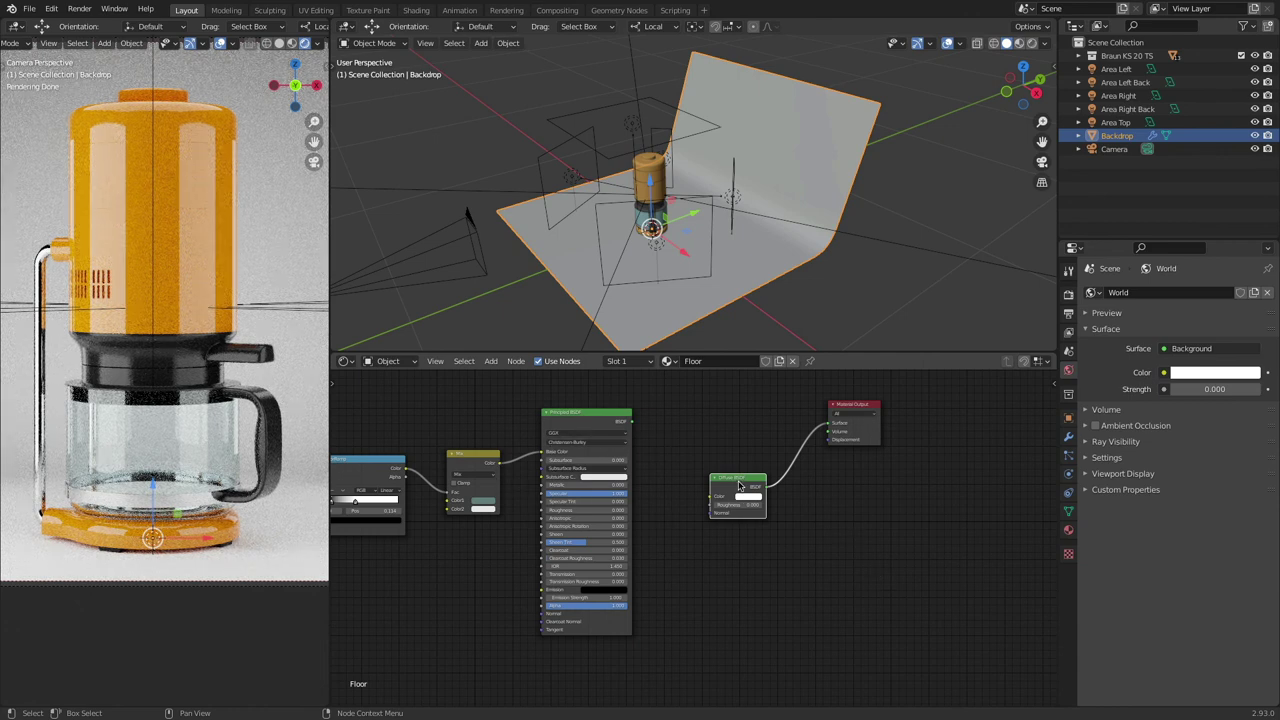
{"action": "scroll", "coordinate": [770, 452], "scroll_direction": "up", "scroll_amount": 3}
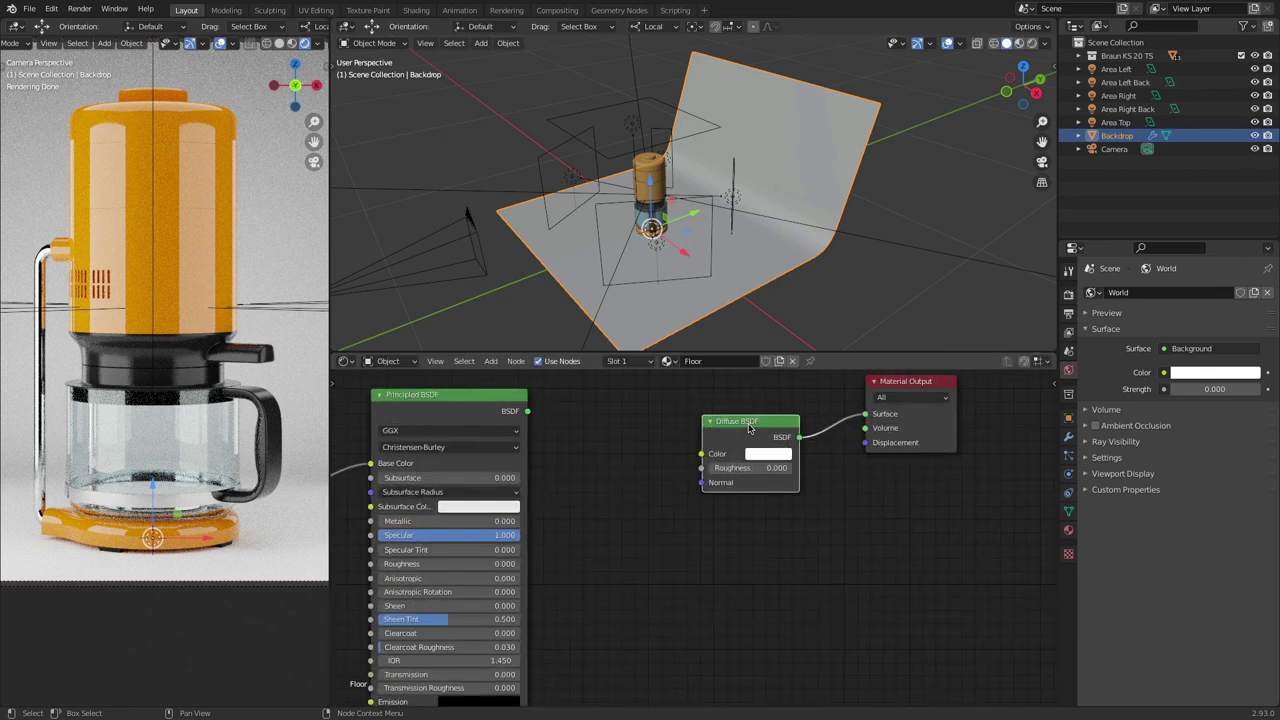
{"action": "middle_click_drag", "start_coordinate": [749, 428], "coordinate": [720, 480]}
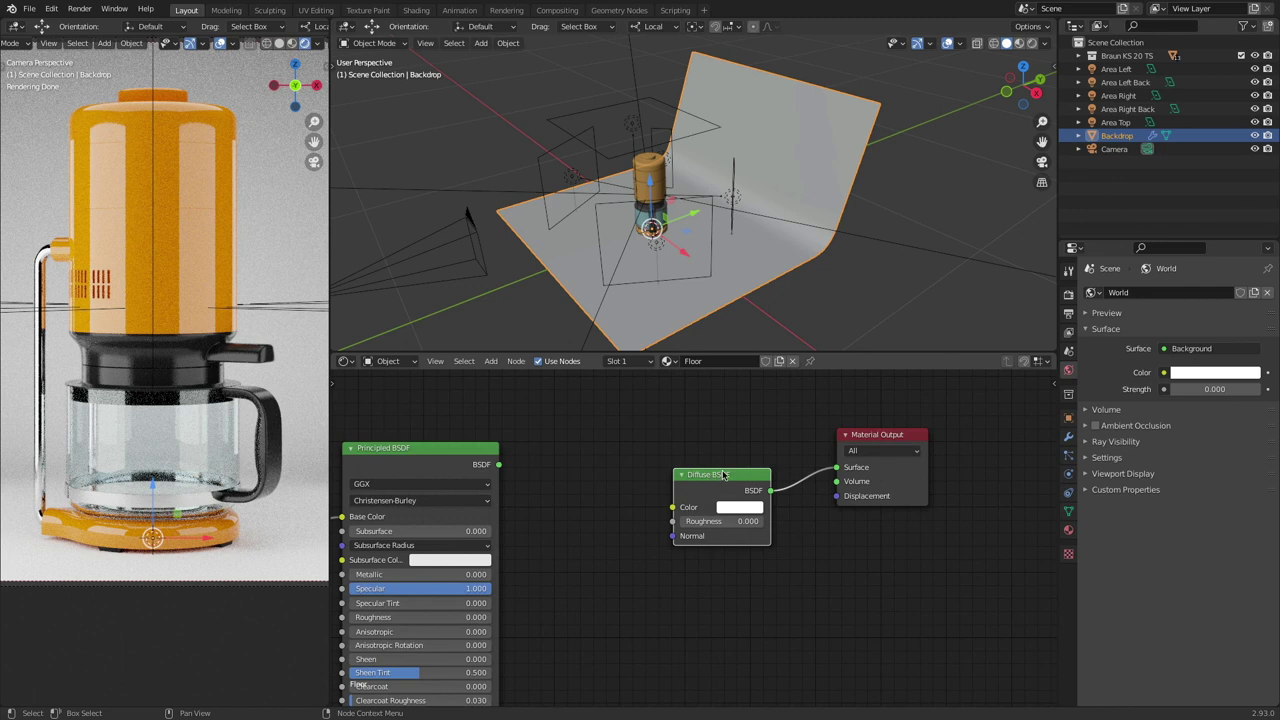
{"action": "left_click", "coordinate": [1068, 530]}
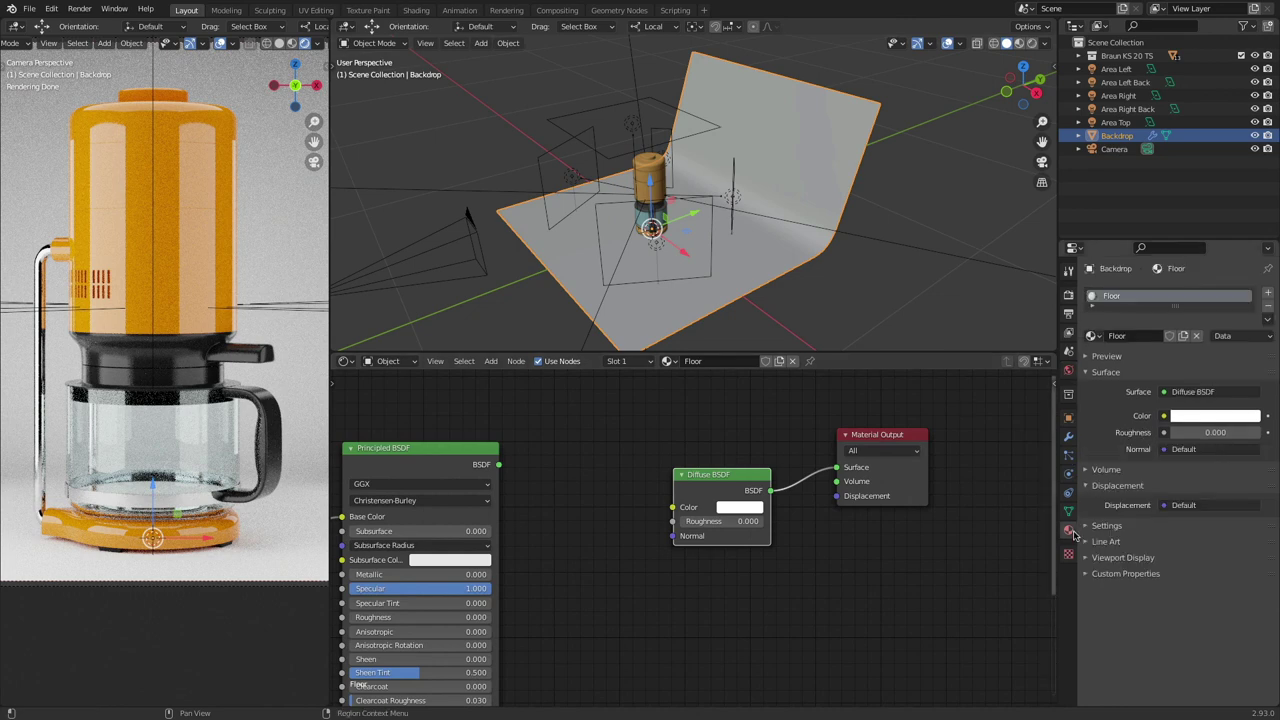
Step: Try World background Strength values of 0.0 and 1
{"action": "left_click", "coordinate": [1068, 370]}
{"action": "left_click", "coordinate": [1215, 389]}
{"action": "type", "text": "0.0"}
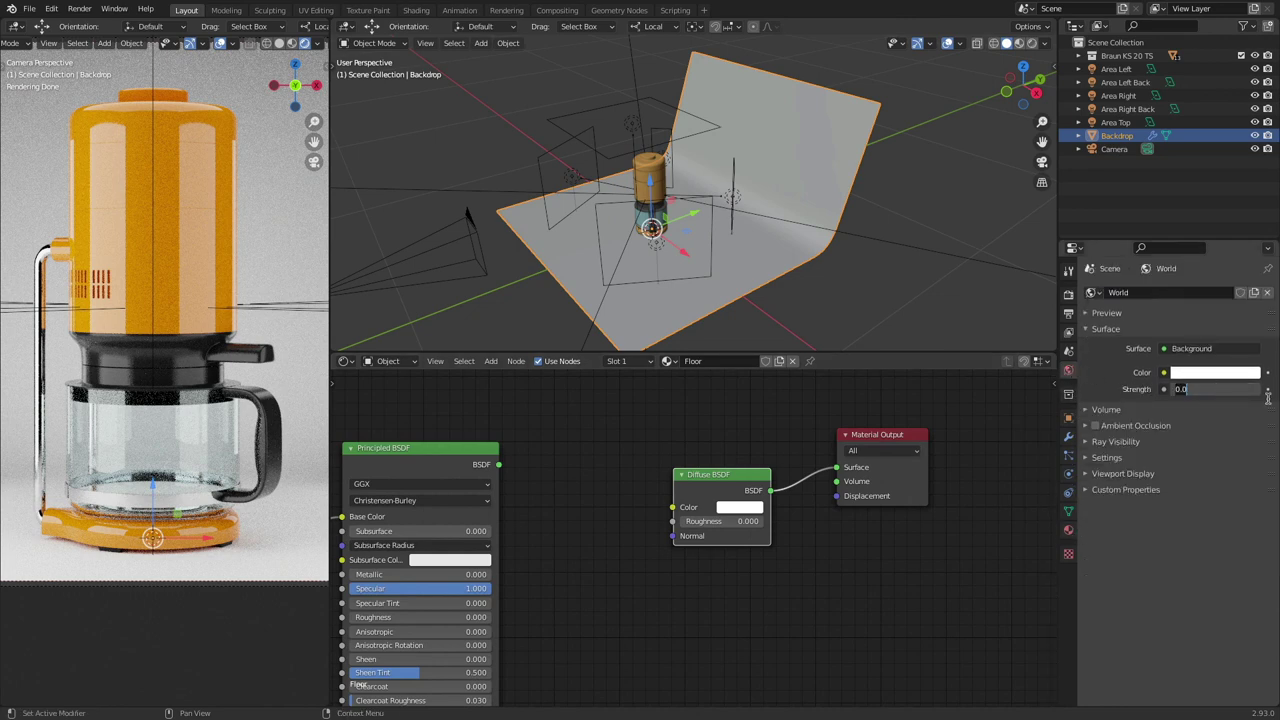
{"action": "key", "text": "Return"}
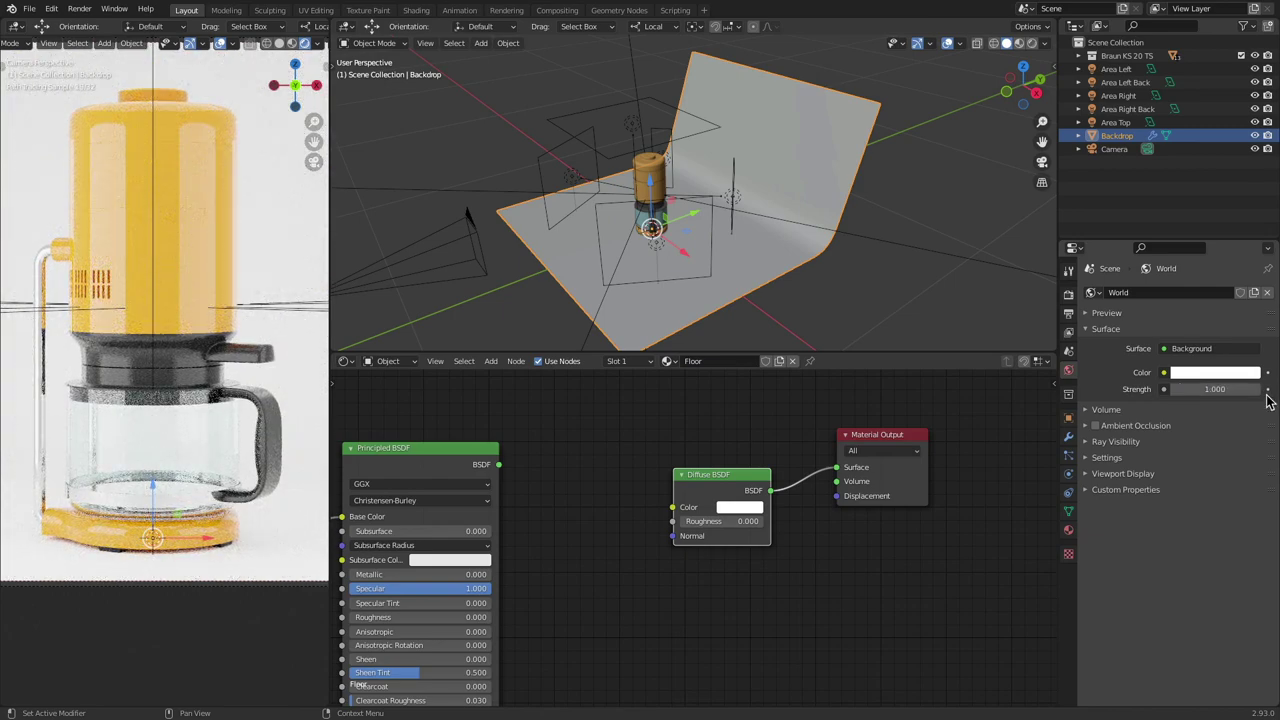
{"action": "left_click", "coordinate": [1215, 389]}
{"action": "key", "text": "BackSpace"}
{"action": "type", "text": "1"}
{"action": "key", "text": "Return"}
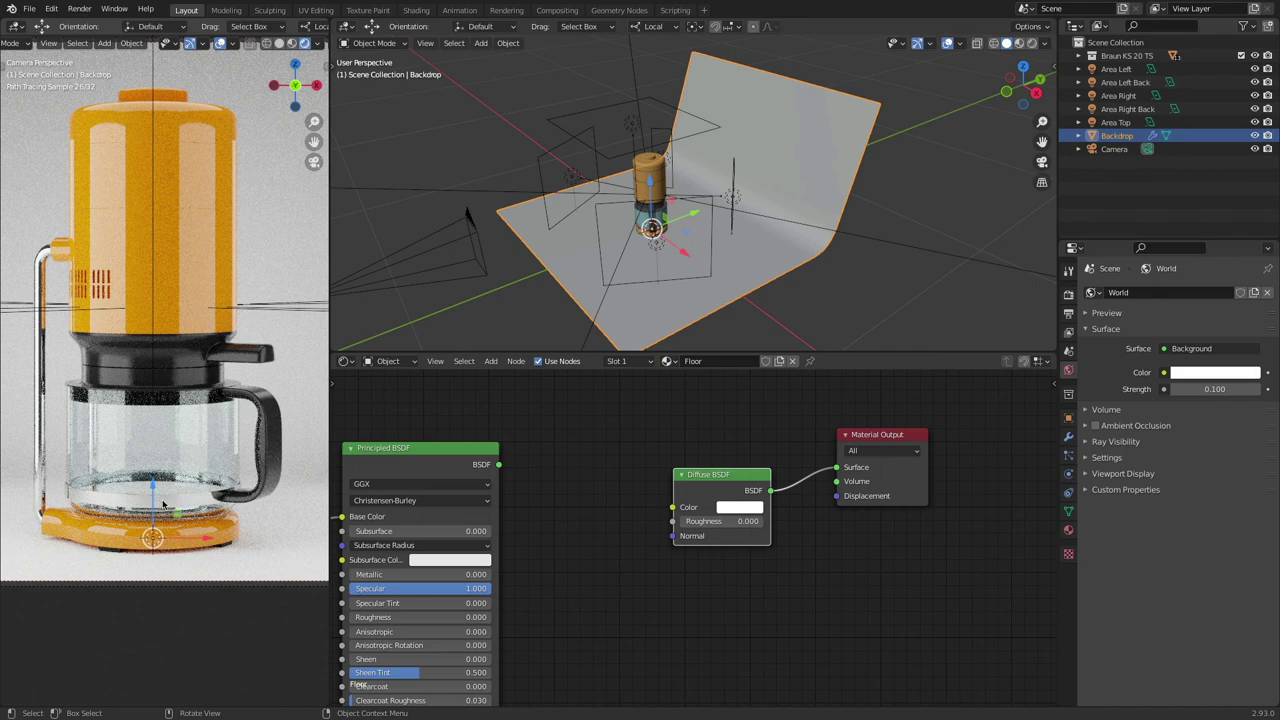
Step: Set the World background Strength to 0.1
{"action": "left_click", "coordinate": [1213, 389]}
{"action": "key", "text": "Return"}
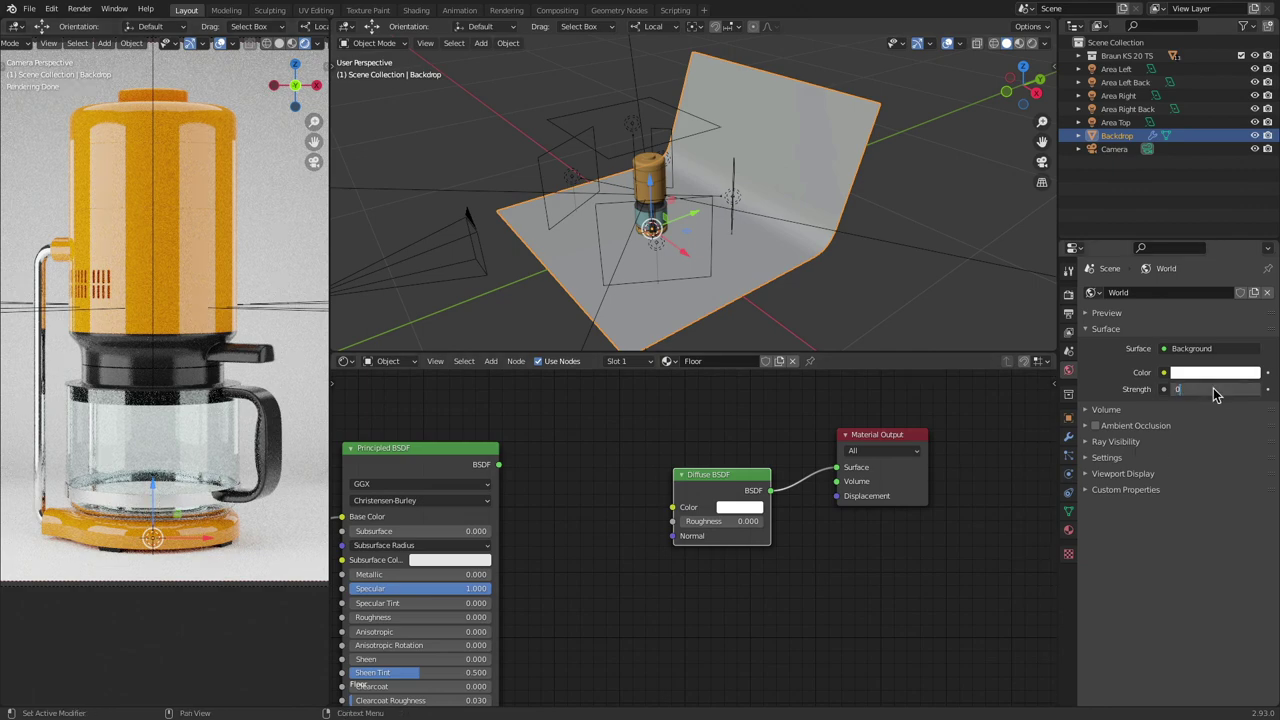
{"action": "left_click", "coordinate": [1213, 389]}
{"action": "type", "text": "0.0"}
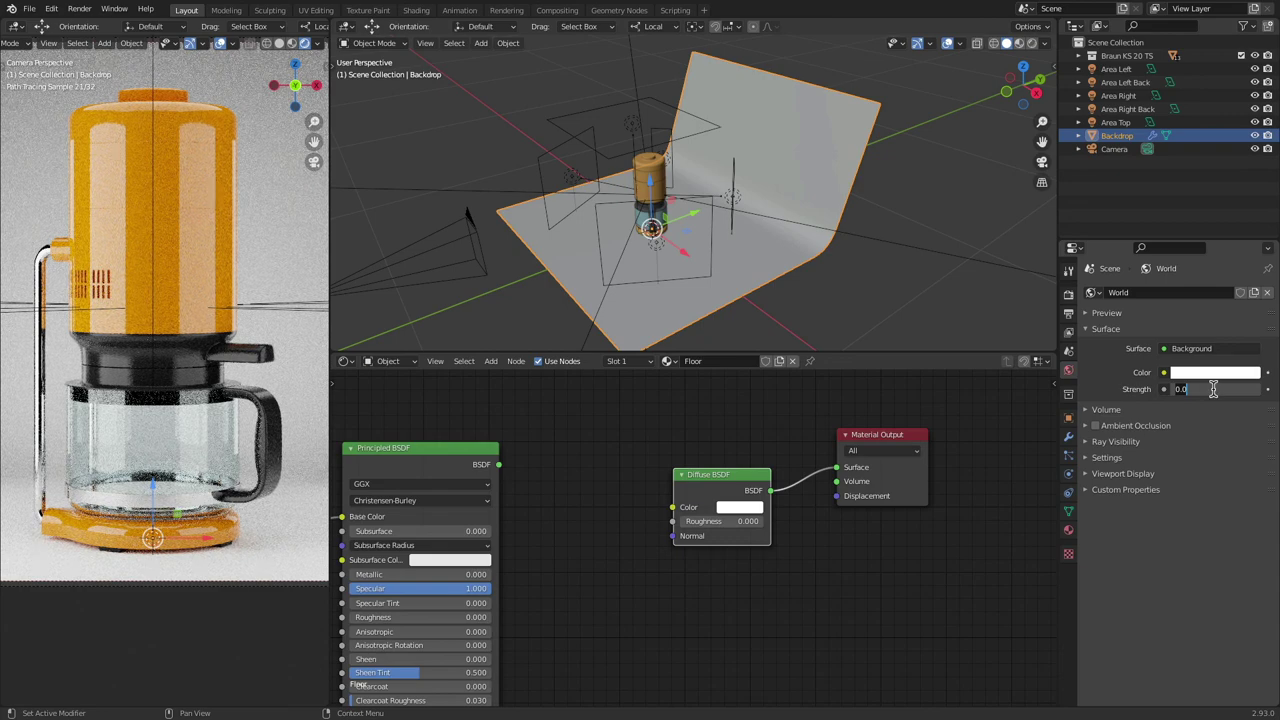
{"action": "key", "text": "BackSpace"}
{"action": "key", "text": "BackSpace"}
{"action": "key", "text": "BackSpace"}
{"action": "type", "text": ".1"}
{"action": "key", "text": "Return"}
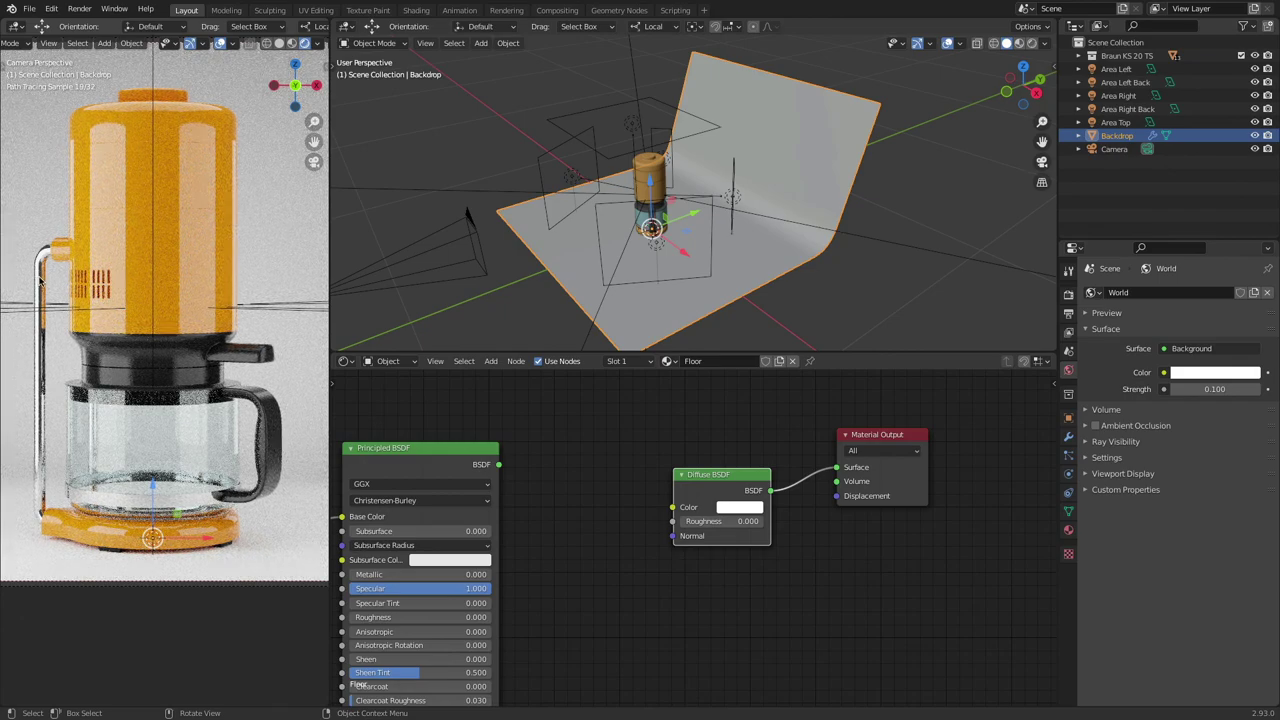
Step: Try World Strength 1.0 and 0, then settle on 0.05
{"action": "scroll", "coordinate": [40, 287], "scroll_direction": "up", "scroll_amount": 10}
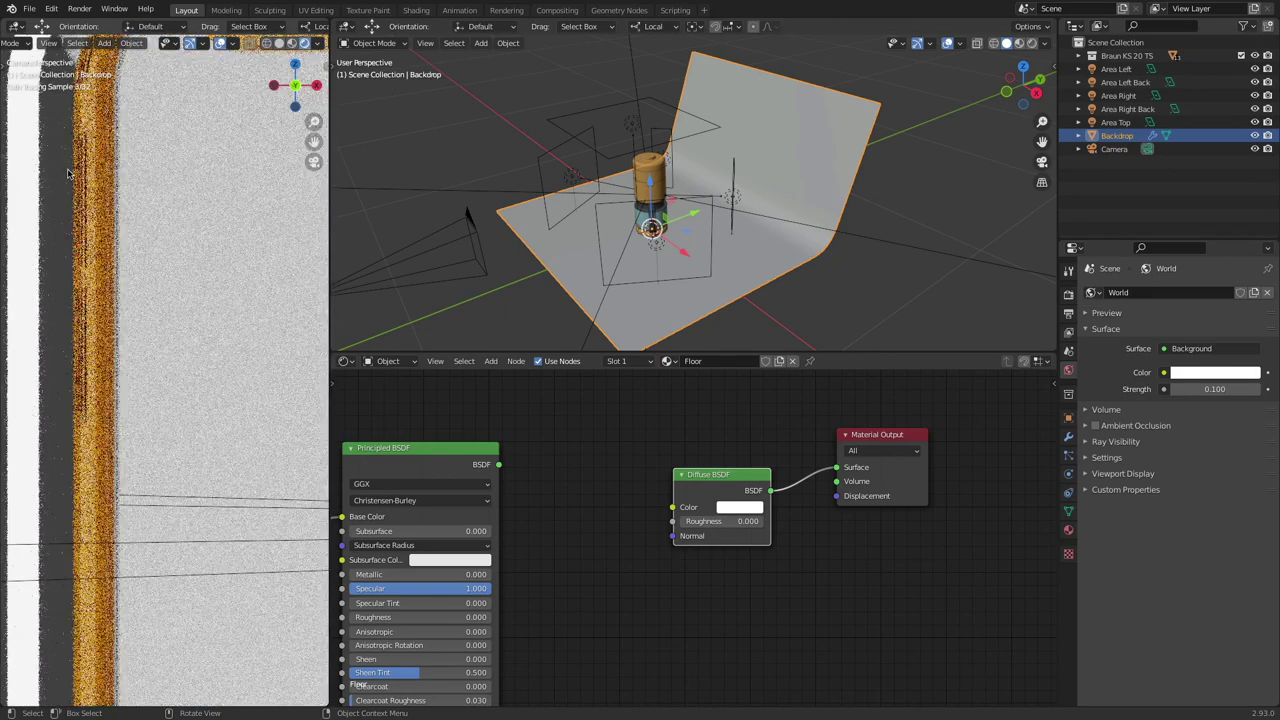
{"action": "left_click", "coordinate": [1204, 388]}
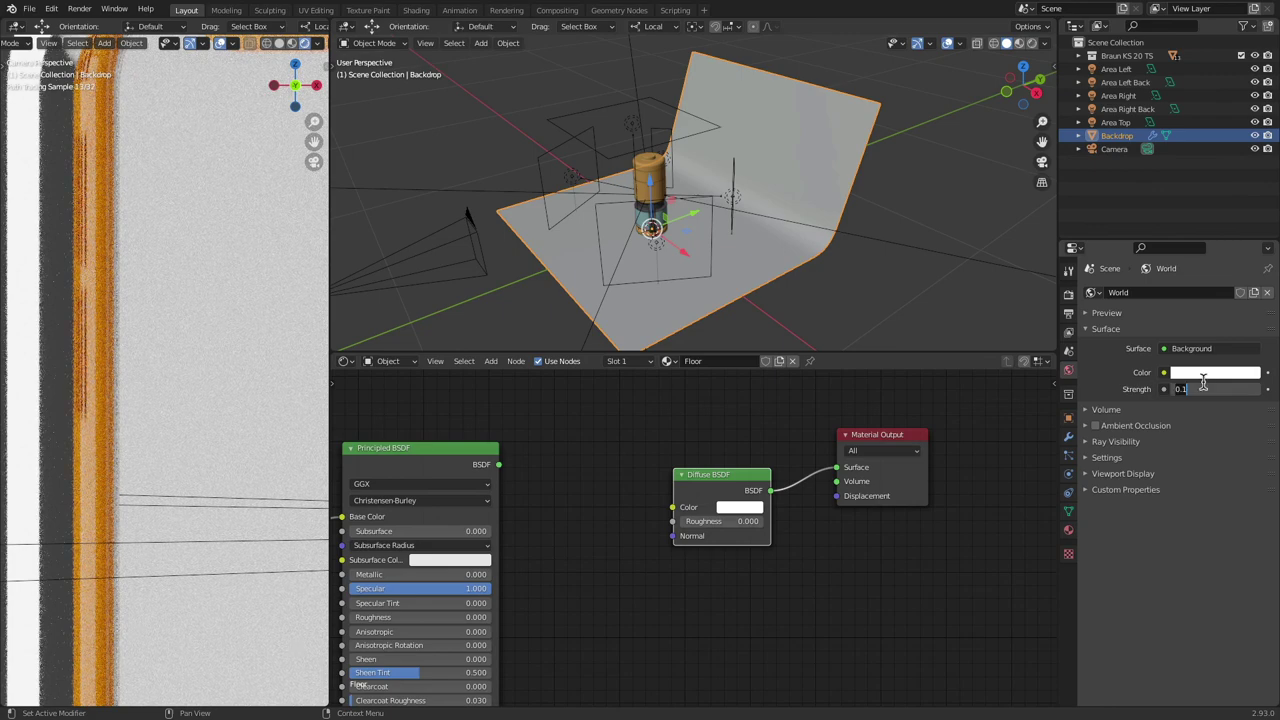
{"action": "type", "text": "1"}
{"action": "key", "text": "Return"}
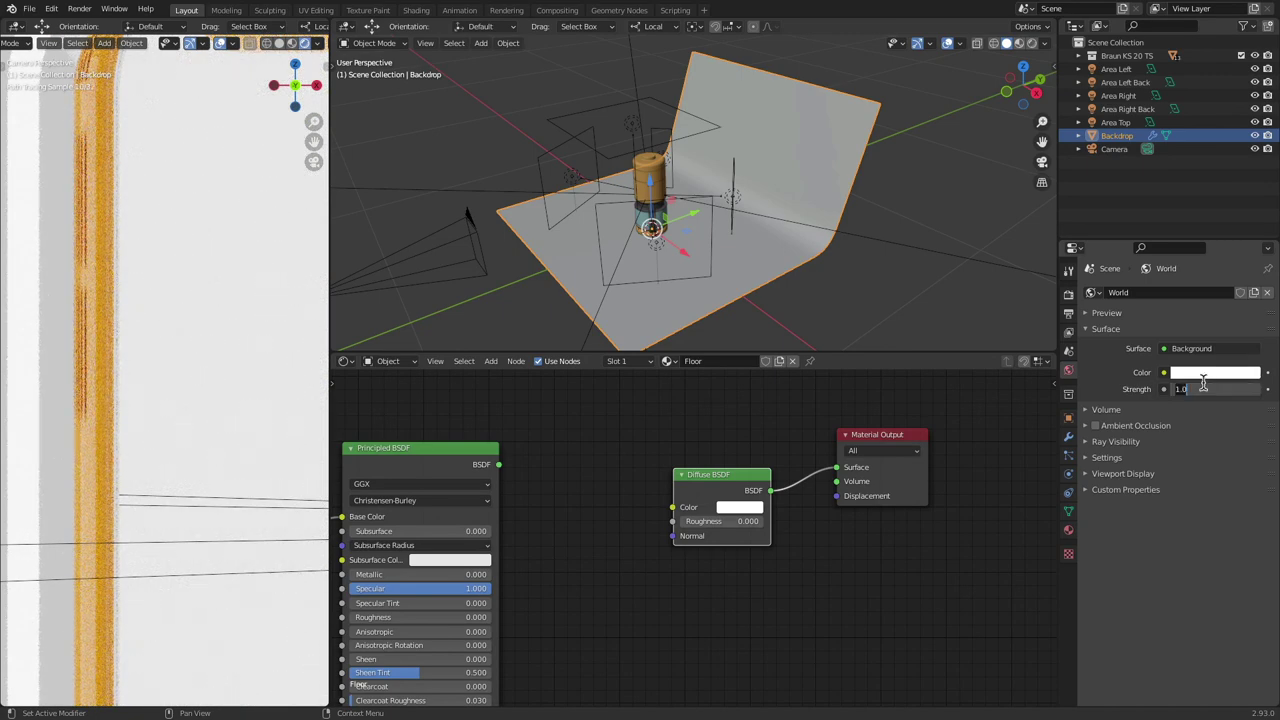
{"action": "type", "text": "0"}
{"action": "key", "text": "Return"}
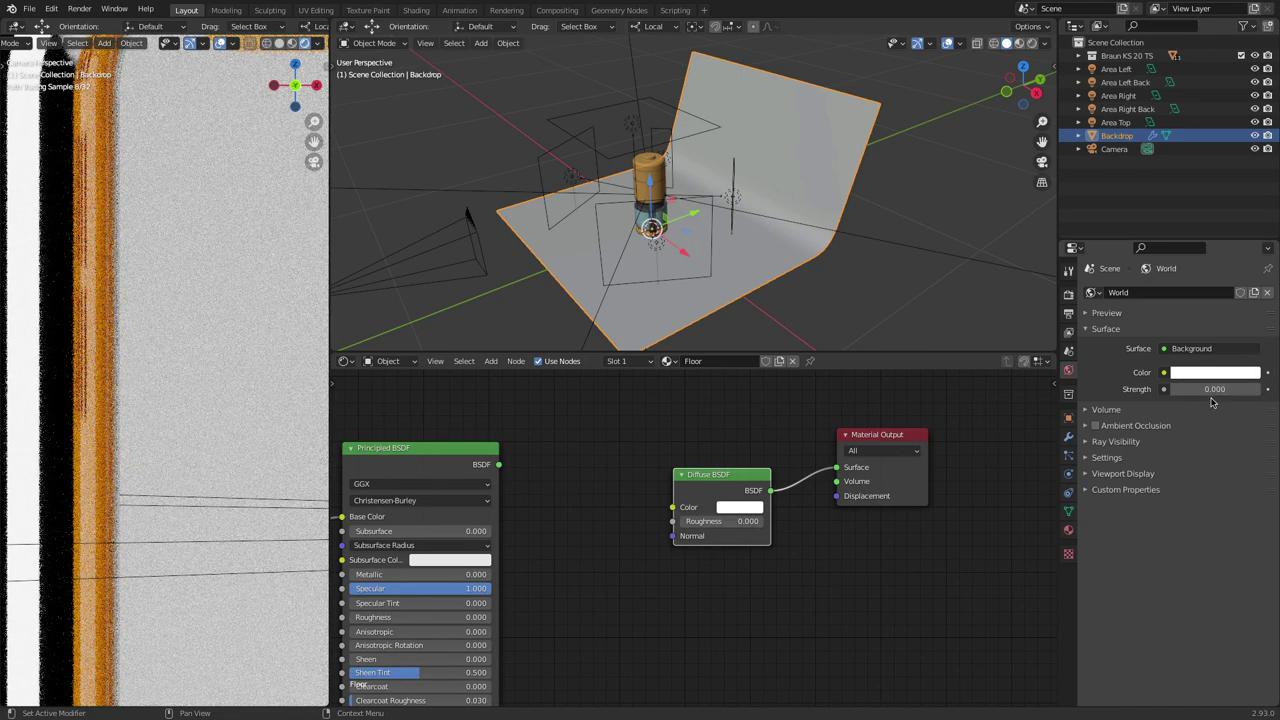
{"action": "left_click", "coordinate": [1207, 390]}
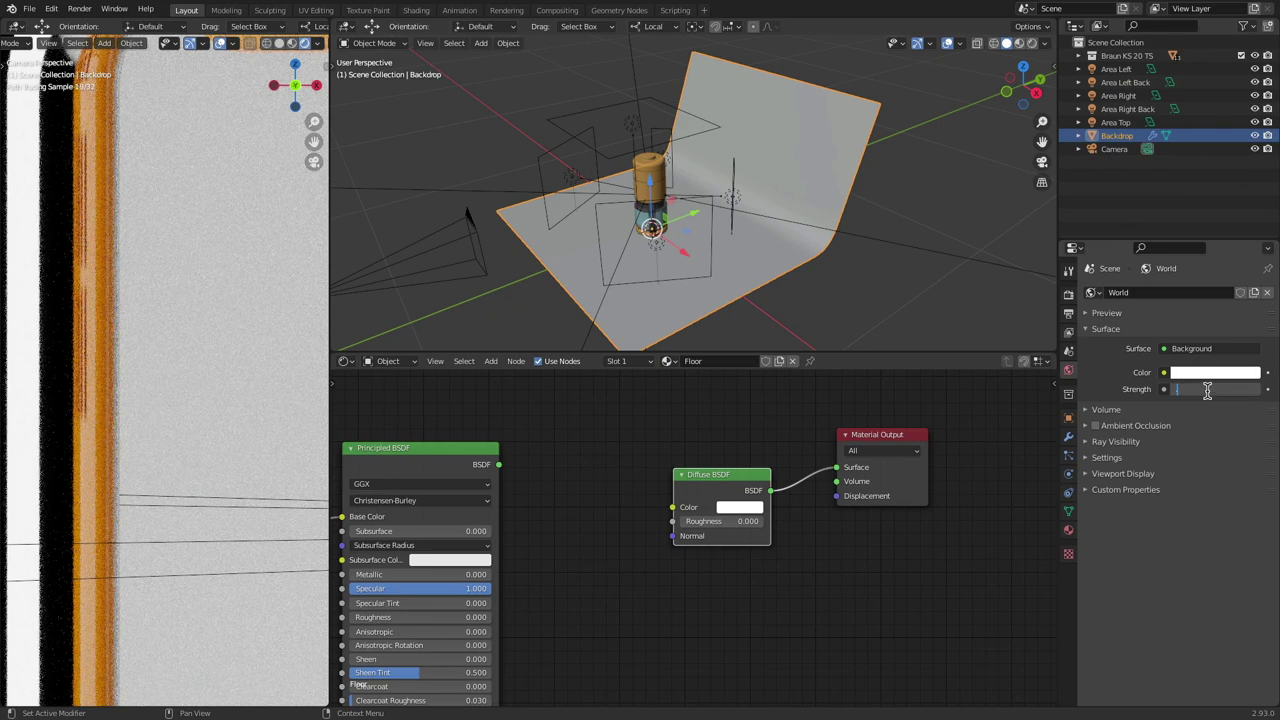
{"action": "type", "text": "5"}
{"action": "key", "text": "Return"}
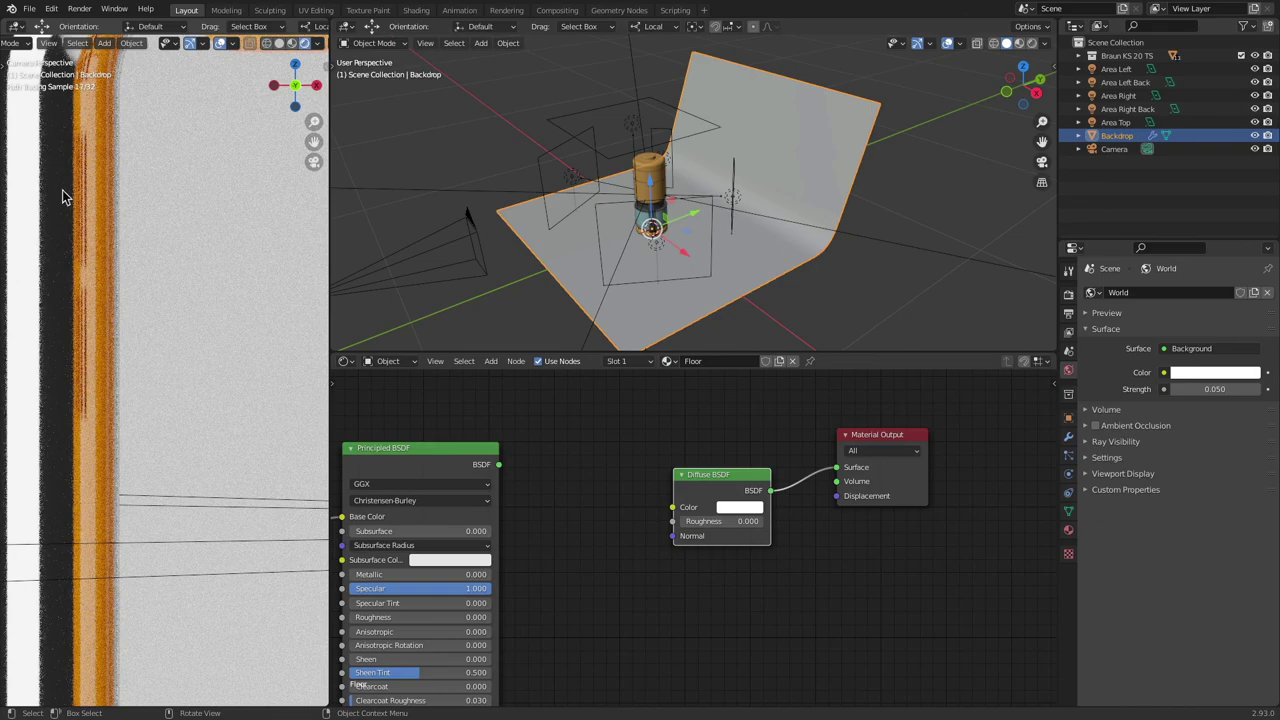
Step: Zoom the camera render in on the carafe and select the Pot Band
{"action": "scroll", "coordinate": [48, 215], "scroll_direction": "down", "scroll_amount": 10}
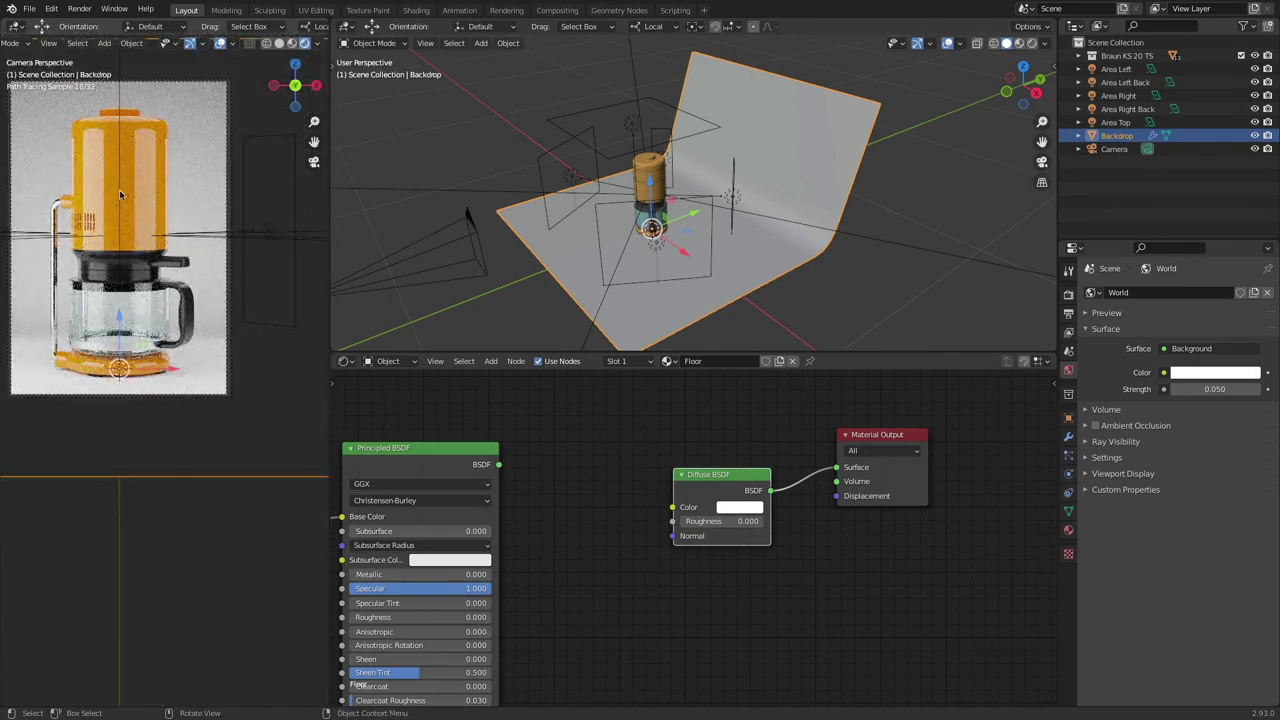
{"action": "scroll", "coordinate": [120, 197], "scroll_direction": "up", "scroll_amount": 8}
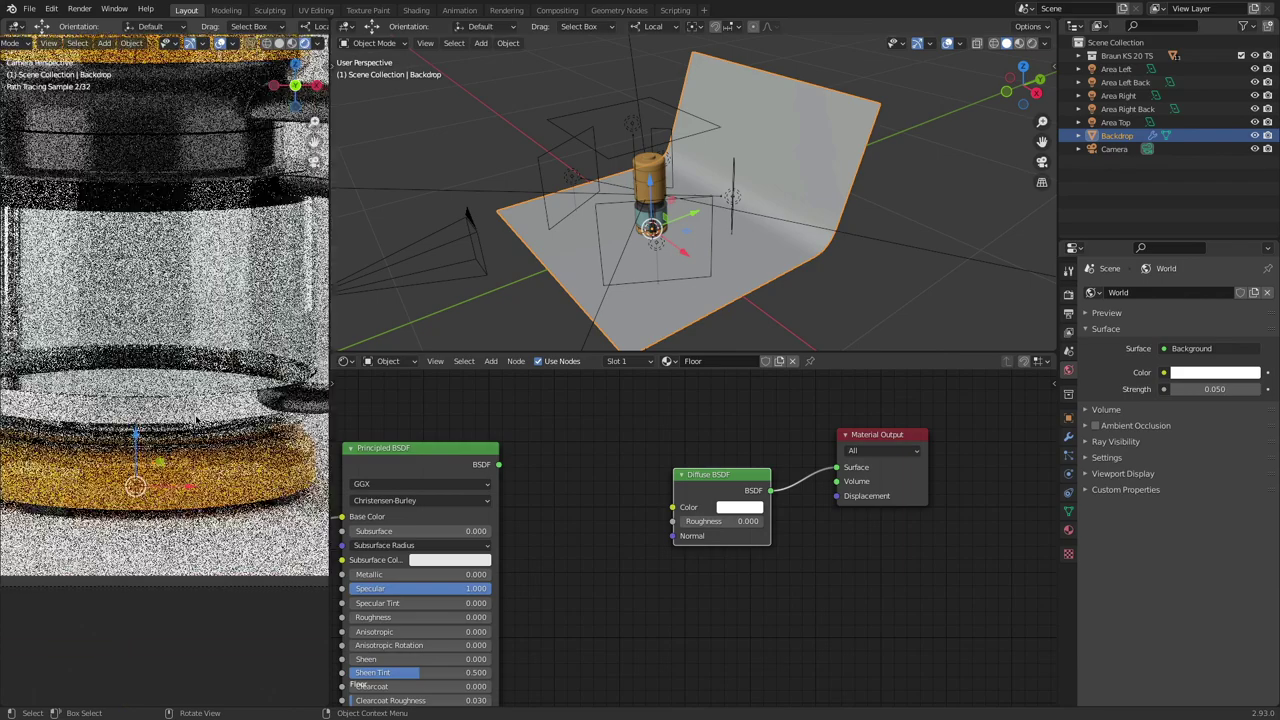
{"action": "scroll", "coordinate": [197, 415], "scroll_direction": "up", "scroll_amount": 4}
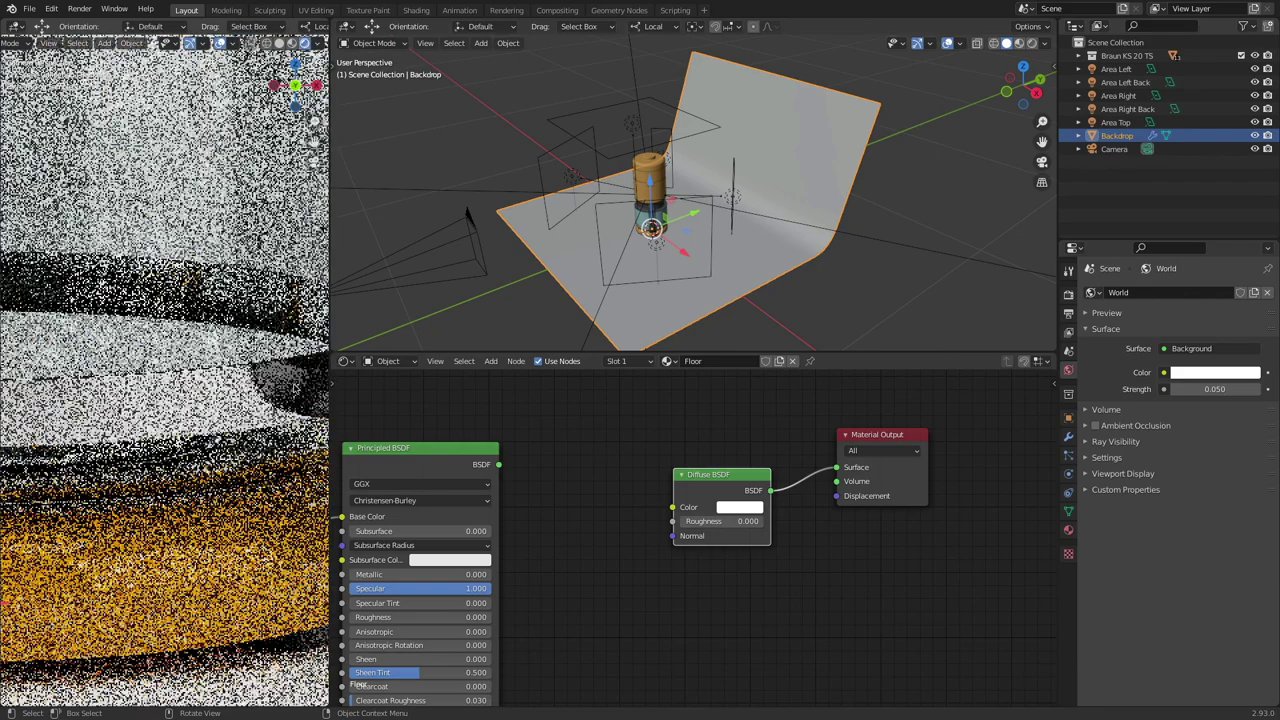
{"action": "left_click", "coordinate": [281, 382]}
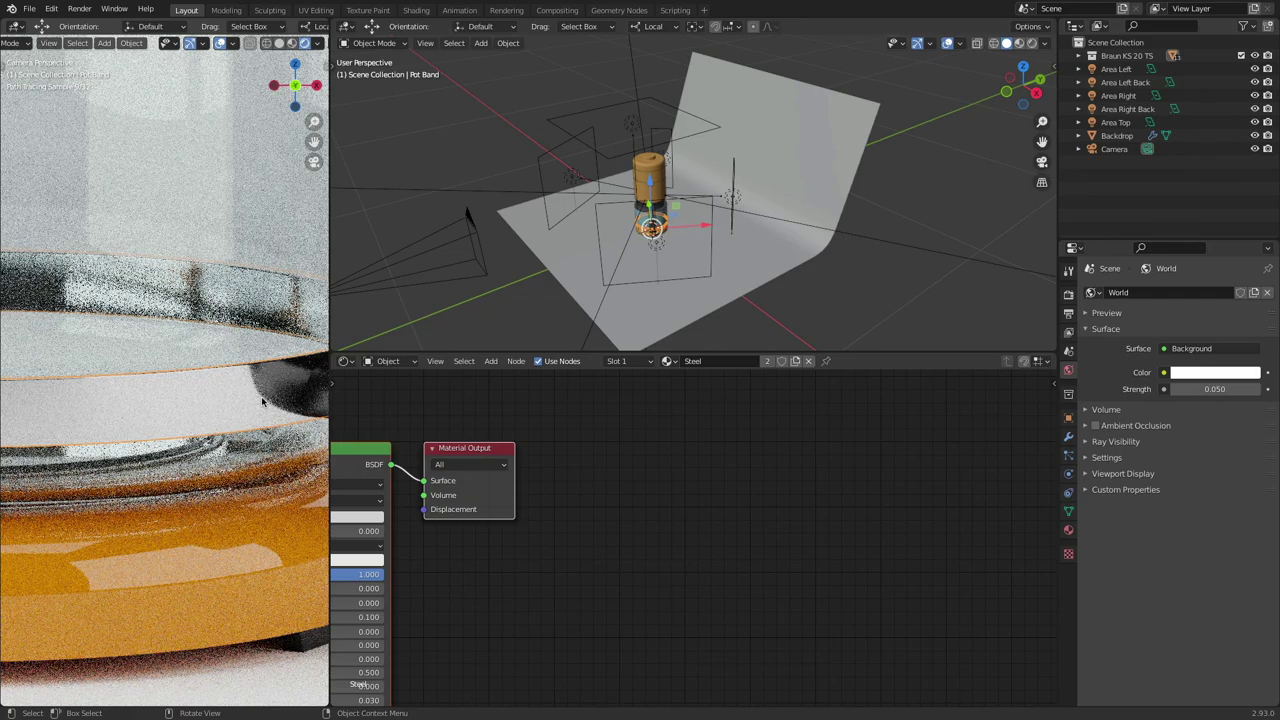
Step: Zoom back out, reselect the Backdrop, and view the Render Targest.jpg reference
{"action": "scroll", "coordinate": [245, 387], "scroll_direction": "down", "scroll_amount": 6}
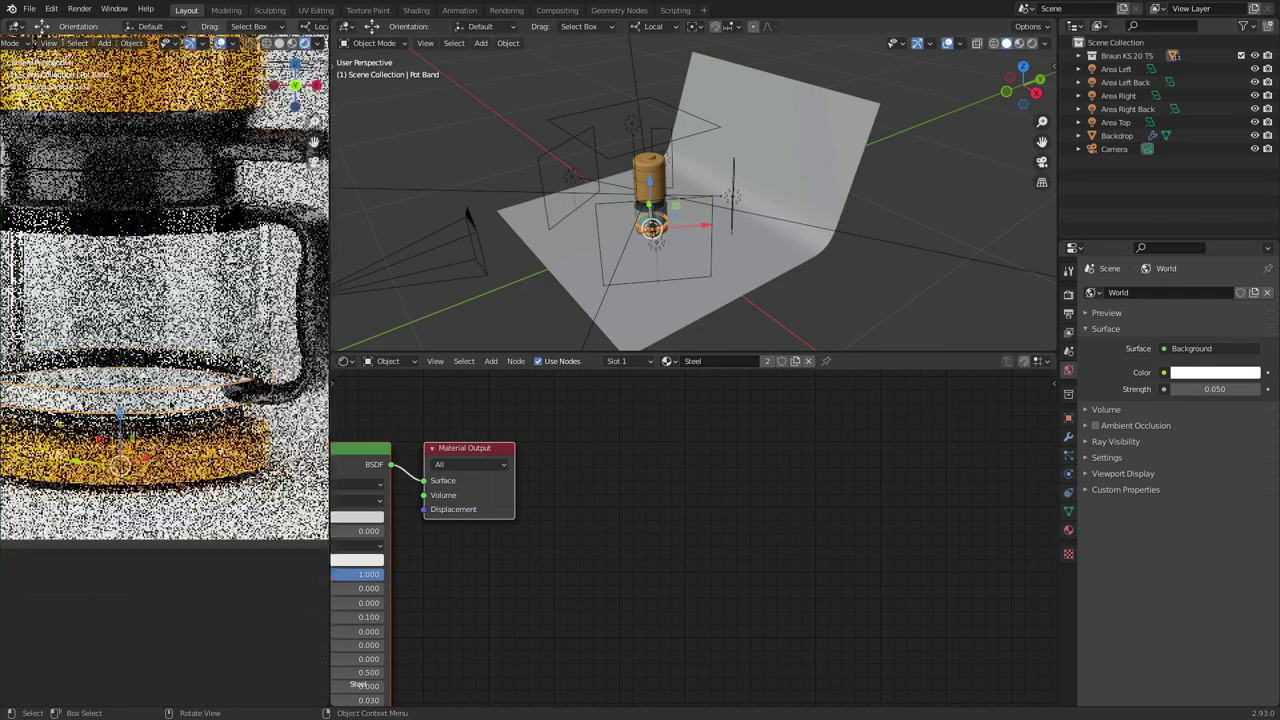
{"action": "scroll", "coordinate": [260, 361], "scroll_direction": "up", "scroll_amount": 8}
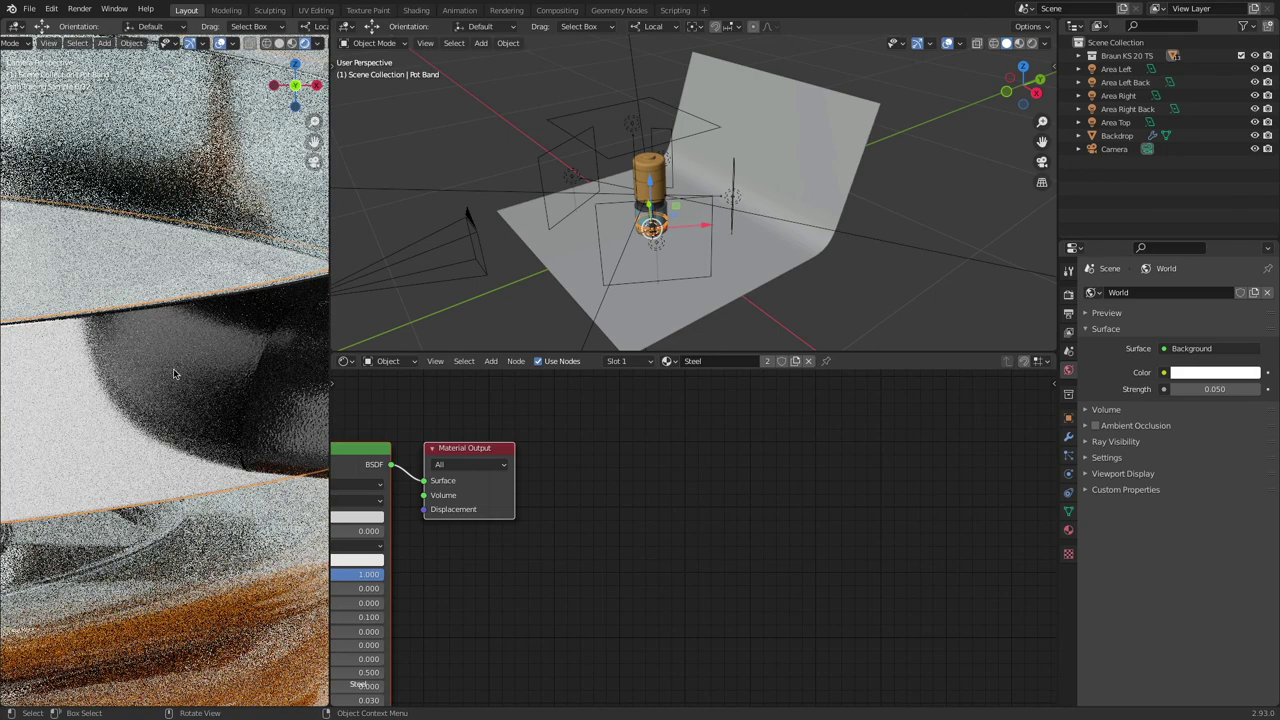
{"action": "scroll", "coordinate": [185, 376], "scroll_direction": "down", "scroll_amount": 6}
{"action": "scroll", "coordinate": [185, 376], "scroll_direction": "down", "scroll_amount": 1}
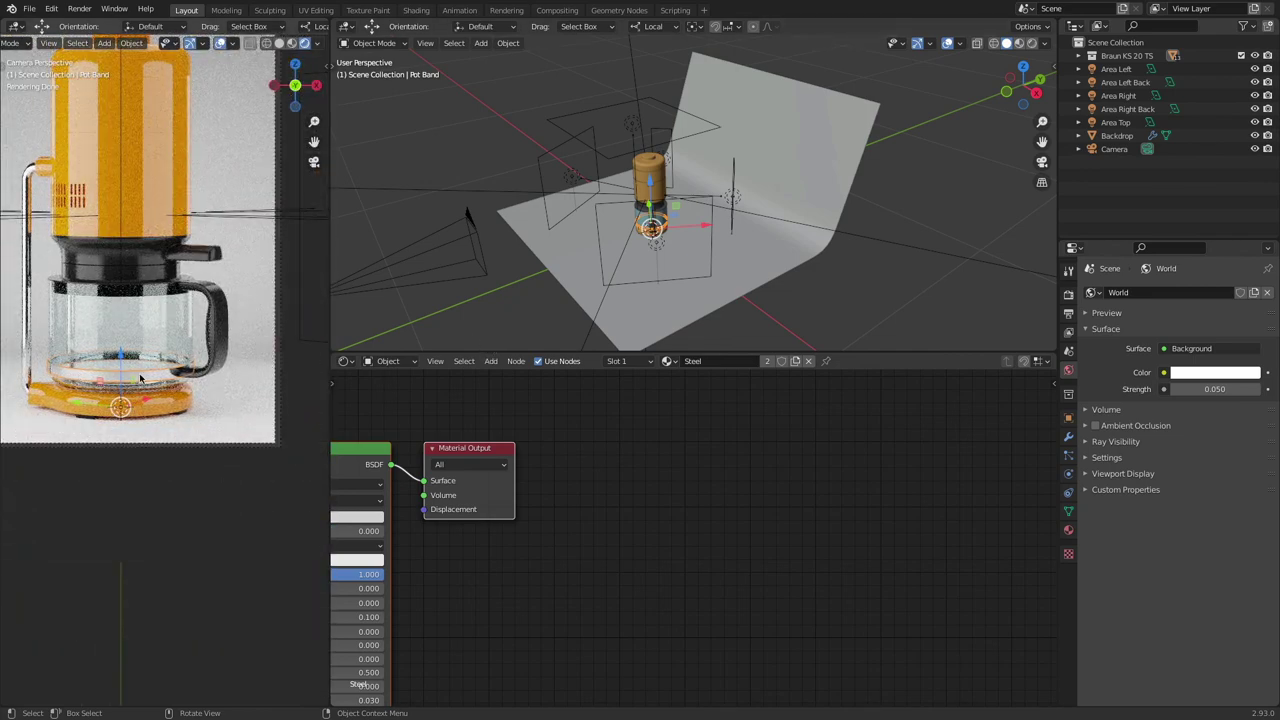
{"action": "left_click", "coordinate": [546, 277]}
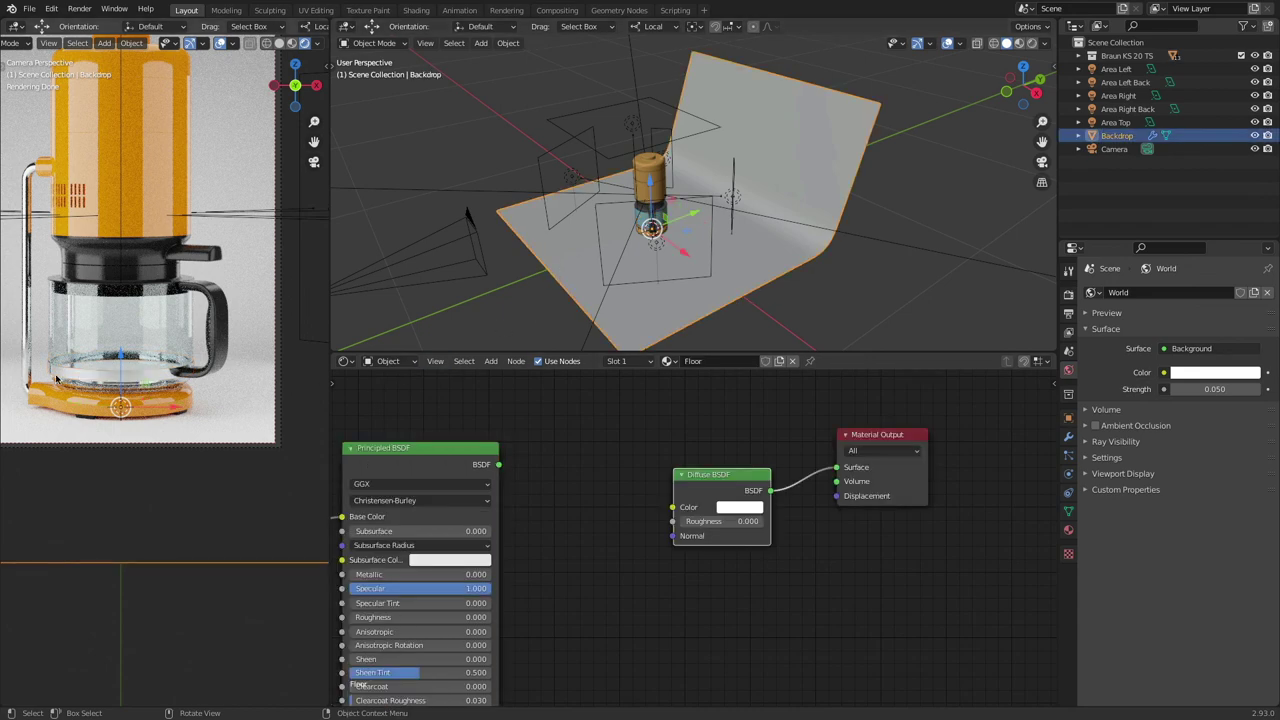
{"action": "key", "text": "super+Tab"}
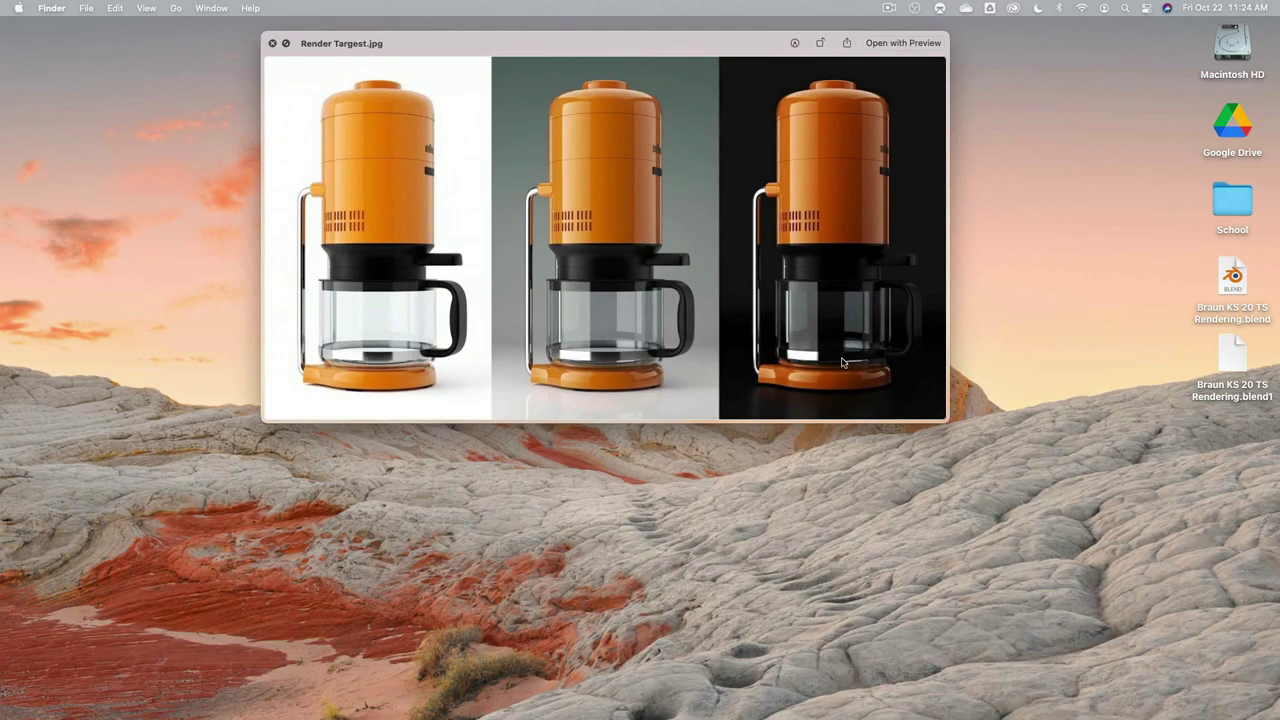
Step: Put the Backdrop in Edit Mode and move its front edge, adjusting it twice
{"action": "key", "text": "super+Tab"}
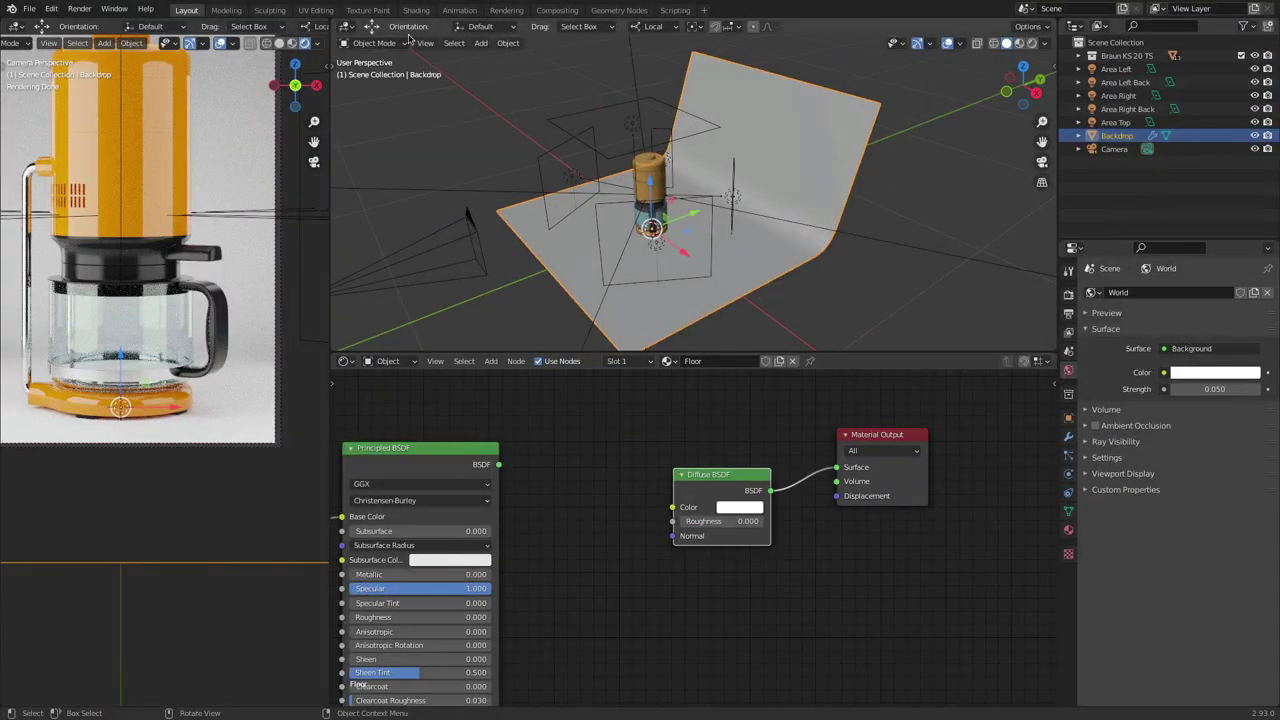
{"action": "left_click", "coordinate": [405, 42]}
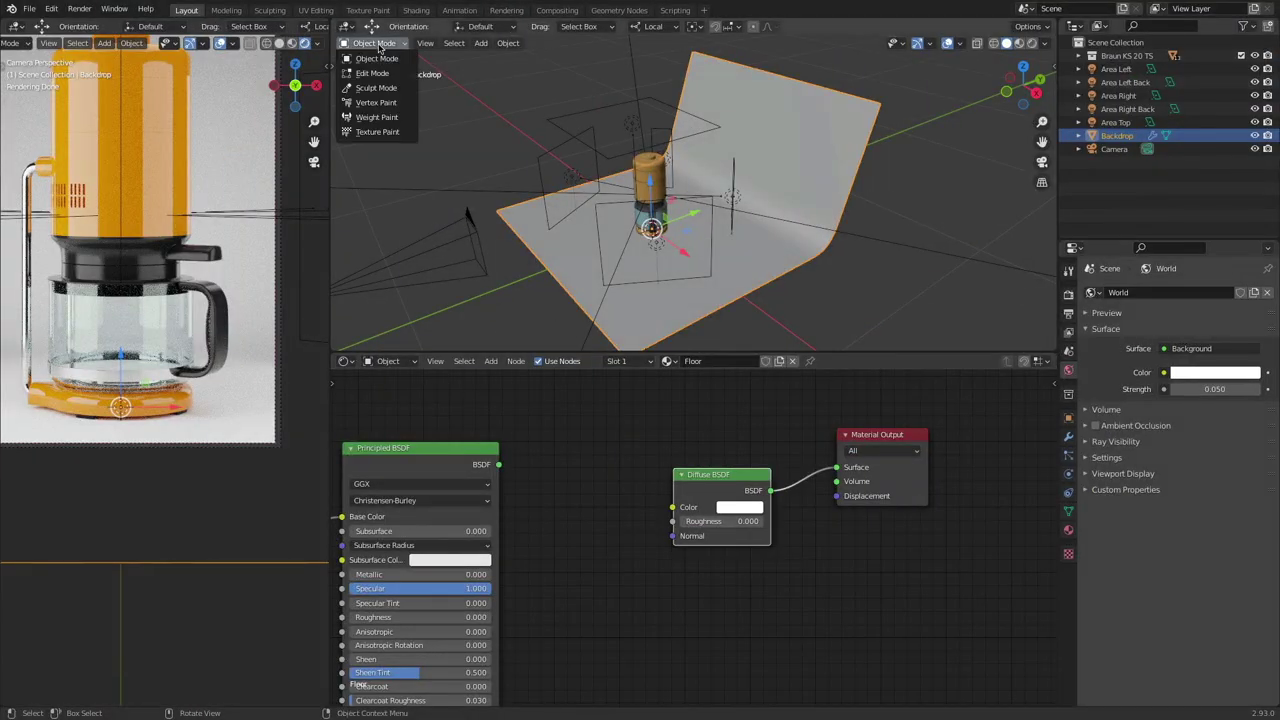
{"action": "left_click", "coordinate": [382, 78]}
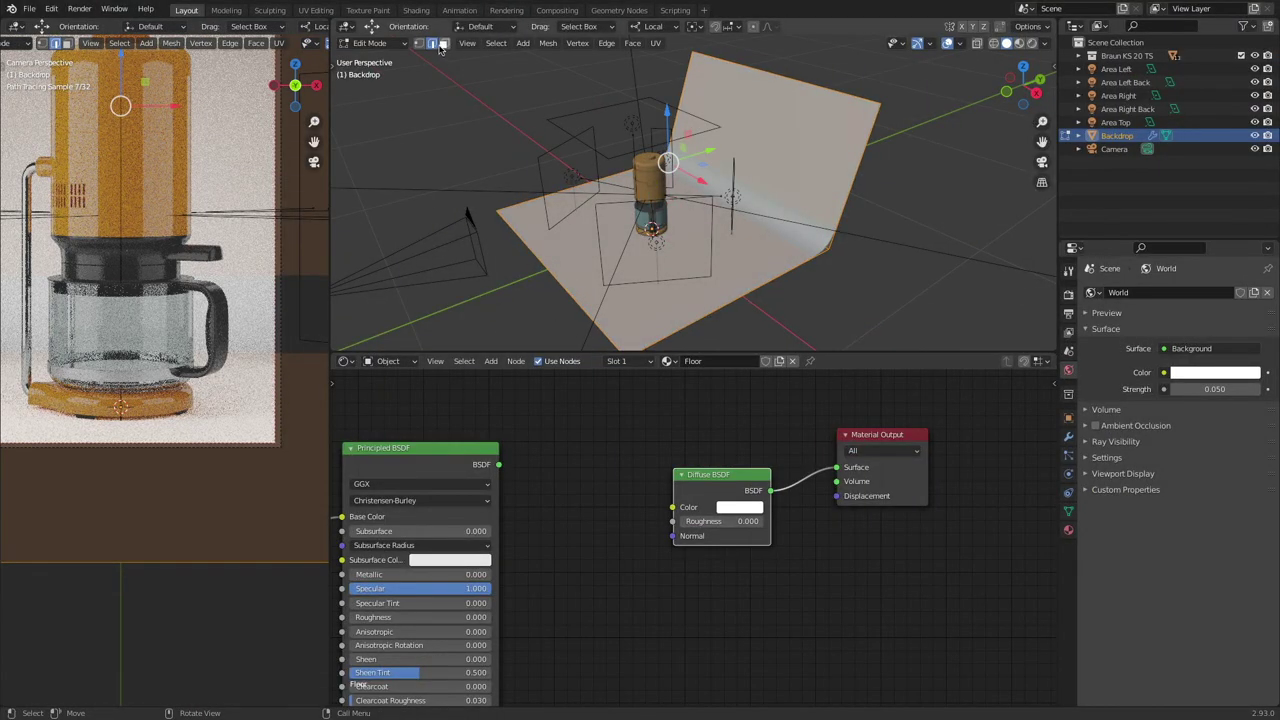
{"action": "left_click", "coordinate": [543, 271]}
{"action": "key", "text": "g"}
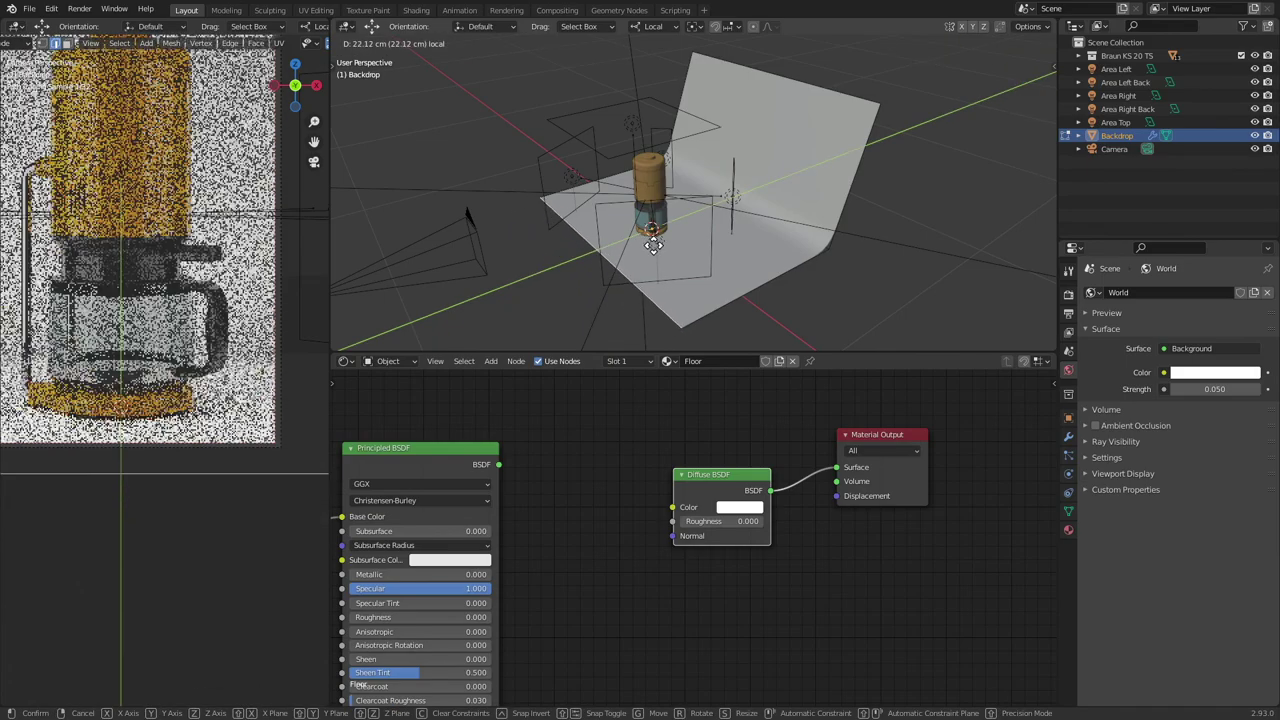
{"action": "left_click", "coordinate": [651, 238]}
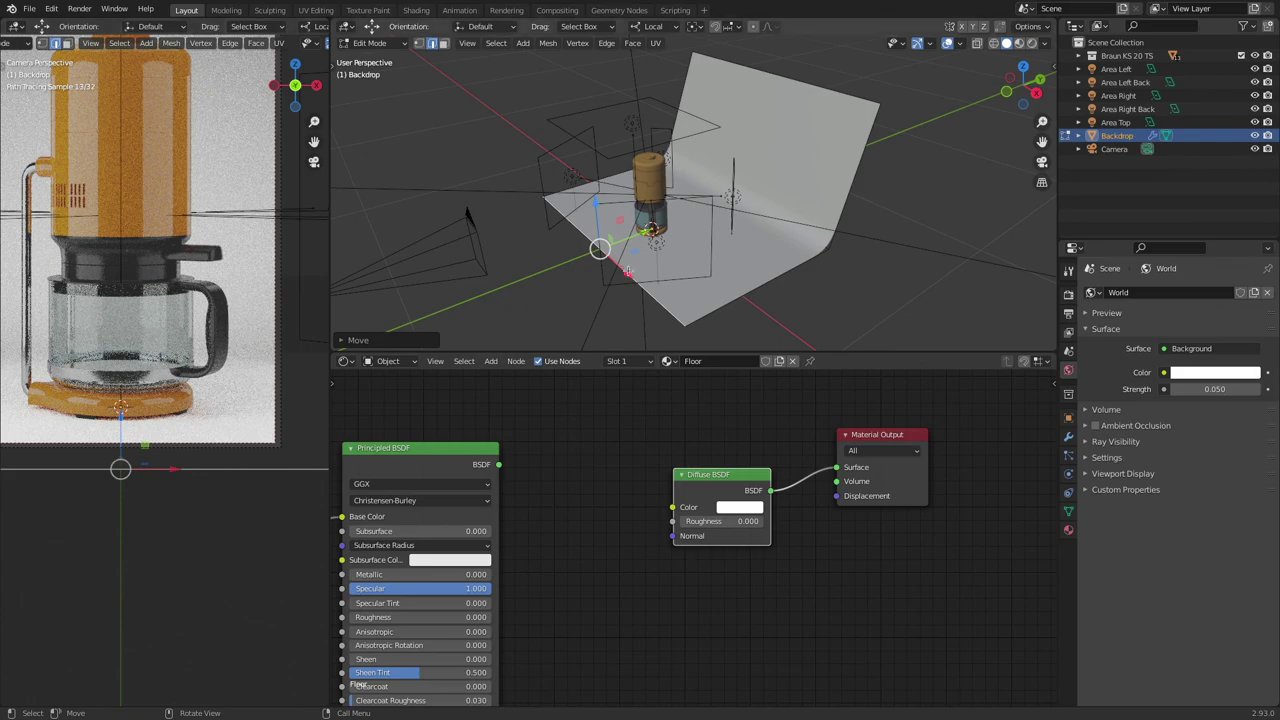
{"action": "key", "text": "g"}
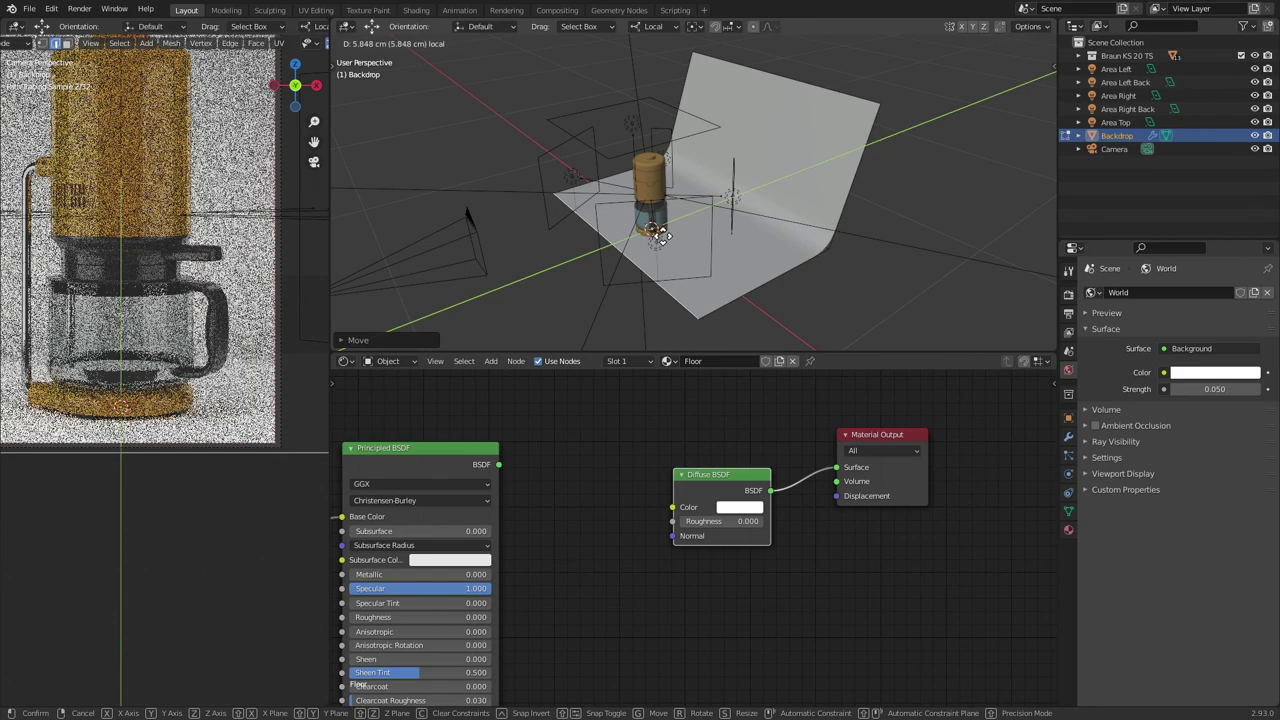
{"action": "left_click", "coordinate": [402, 350]}
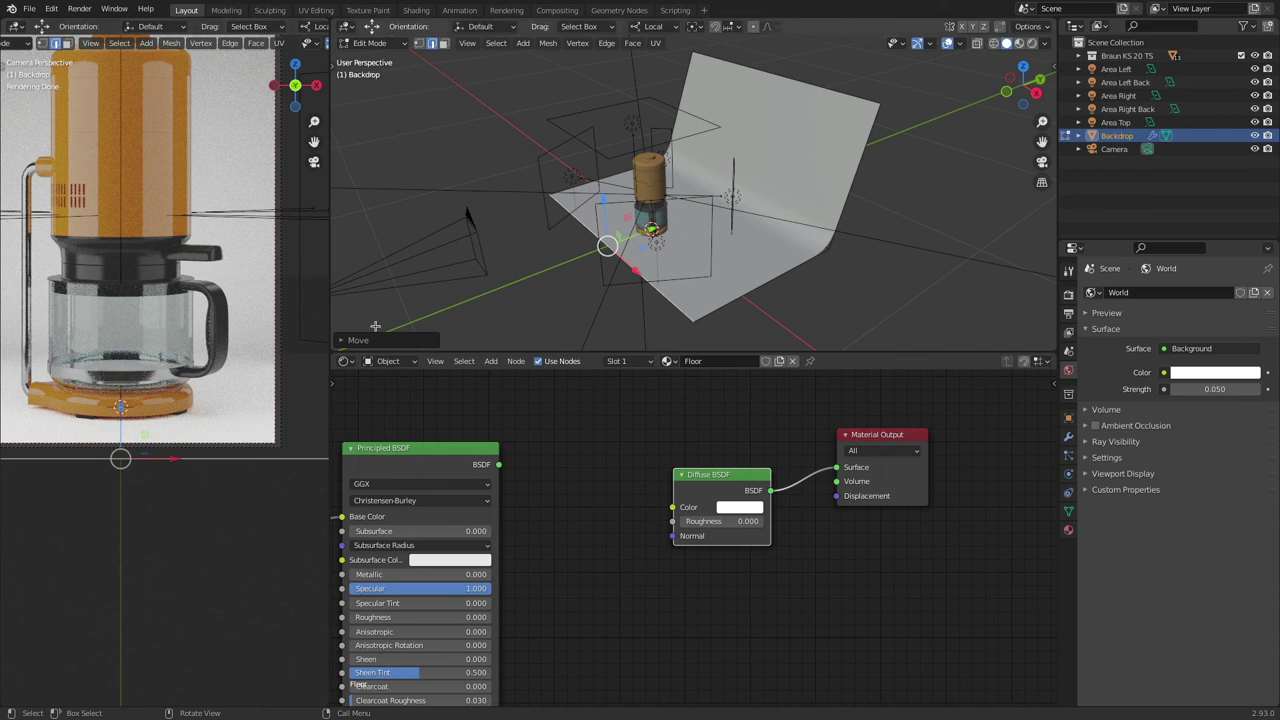
Step: Compare with the reference render and place the 3D cursor on the backdrop's curve
{"action": "key", "text": "super+Tab"}
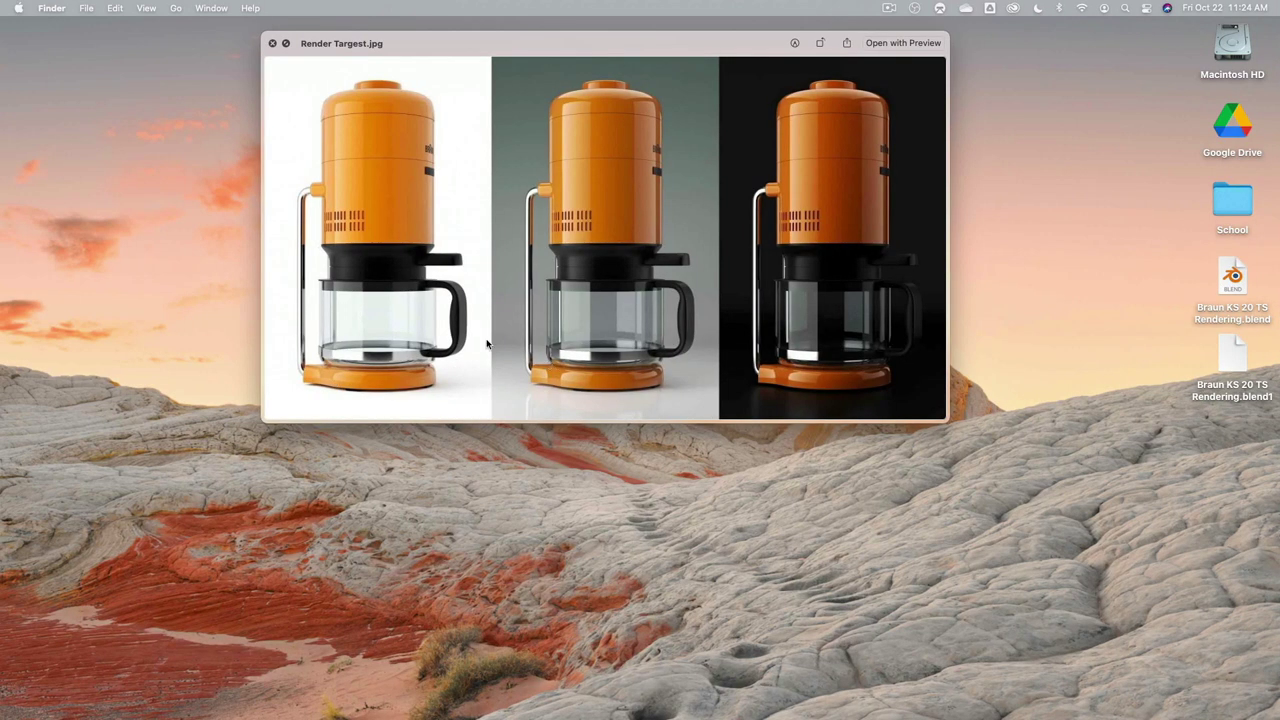
{"action": "key", "text": "super+Tab"}
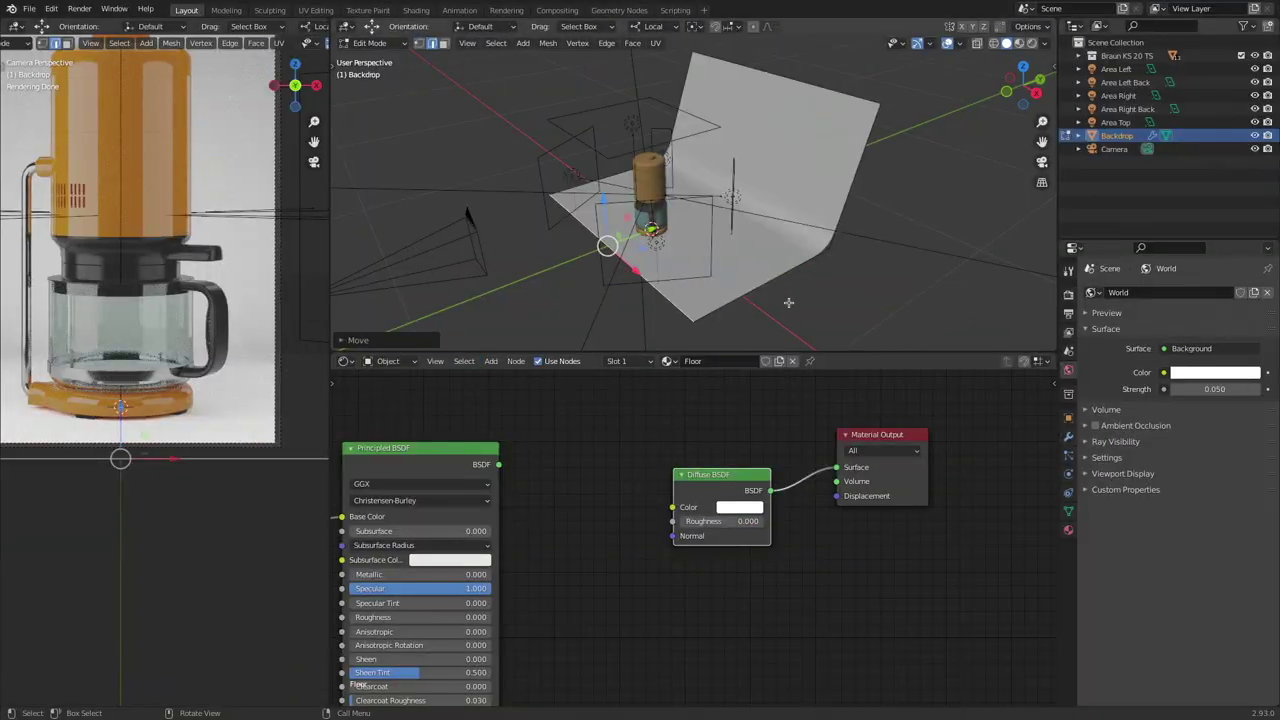
{"action": "right_click_drag", "start_coordinate": [776, 276], "coordinate": [792, 206], "text": "shift"}
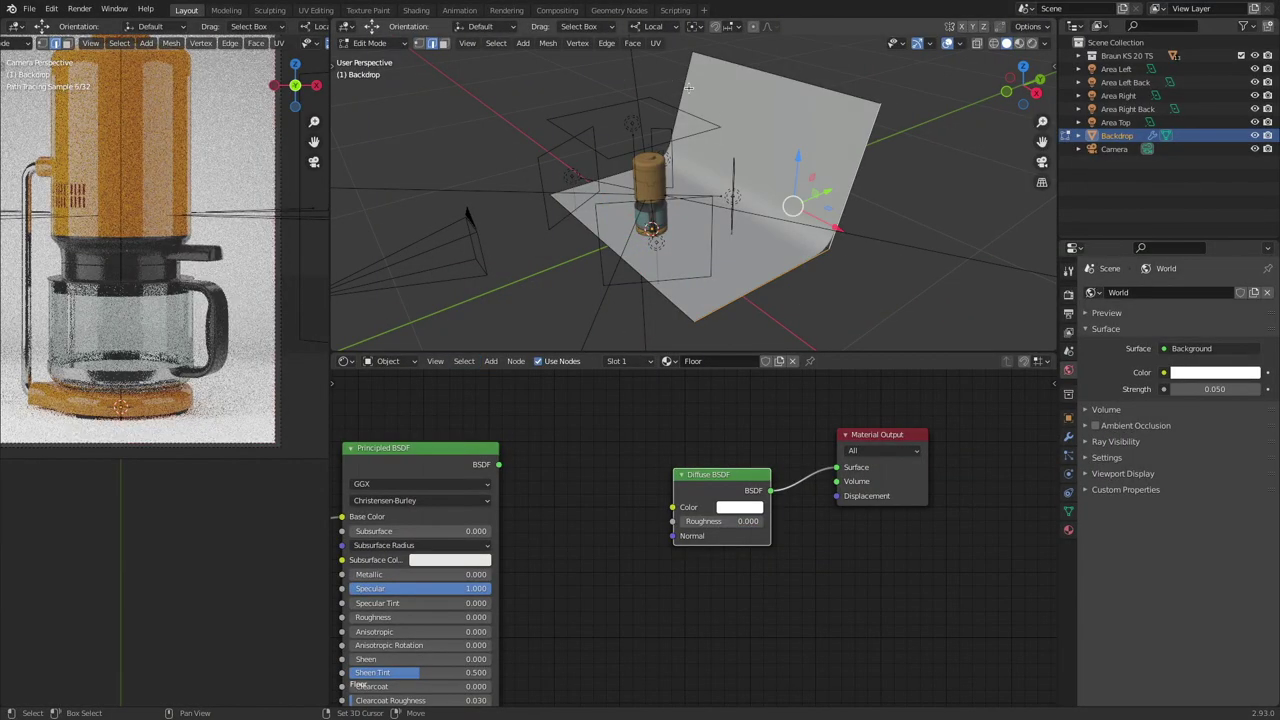
{"action": "right_click", "coordinate": [692, 155], "text": "shift"}
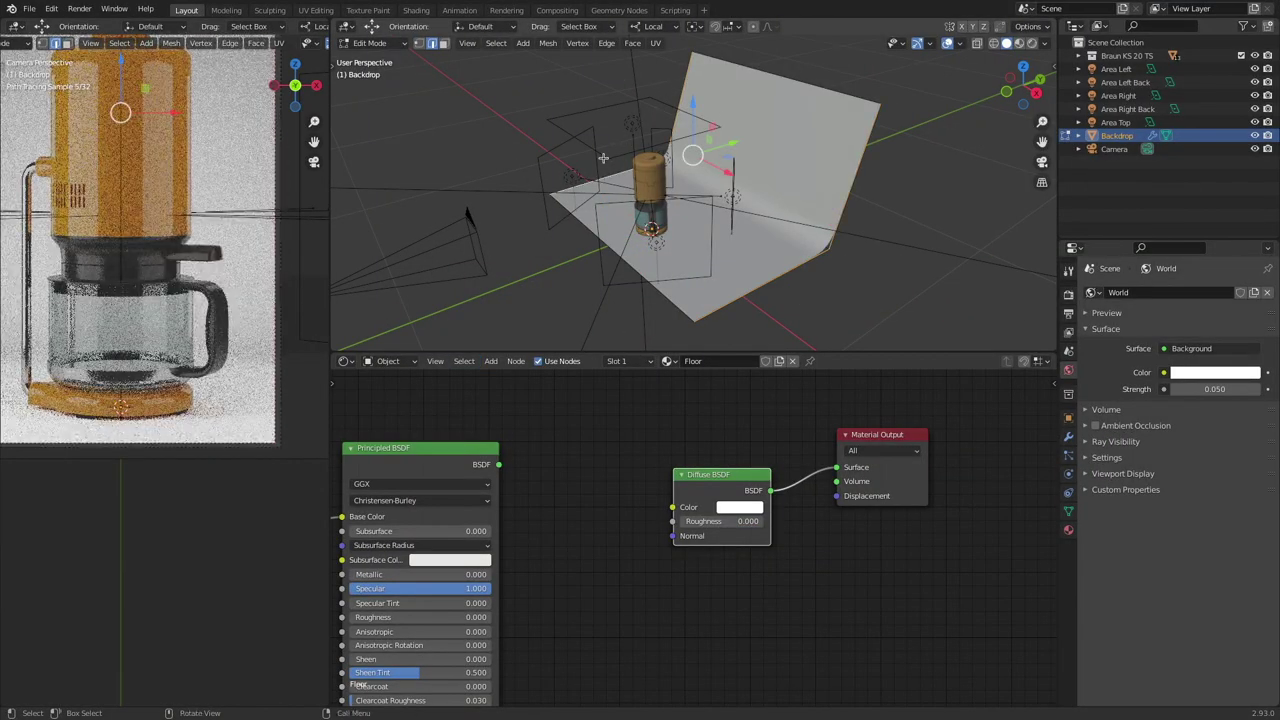
Step: Switch the viewport between solid and wireframe shading, ending in wireframe
{"action": "key", "text": "shift+z"}
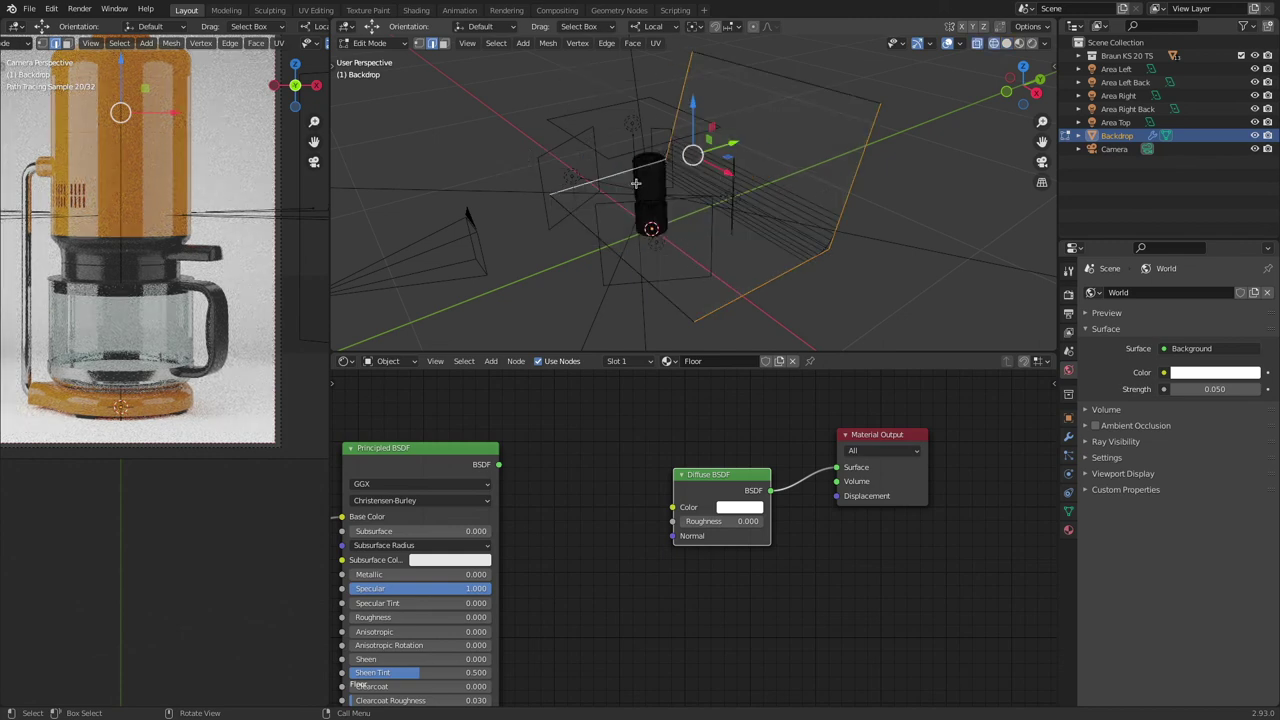
{"action": "left_click", "coordinate": [1006, 43]}
{"action": "left_click", "coordinate": [993, 43]}
{"action": "left_click", "coordinate": [1006, 44]}
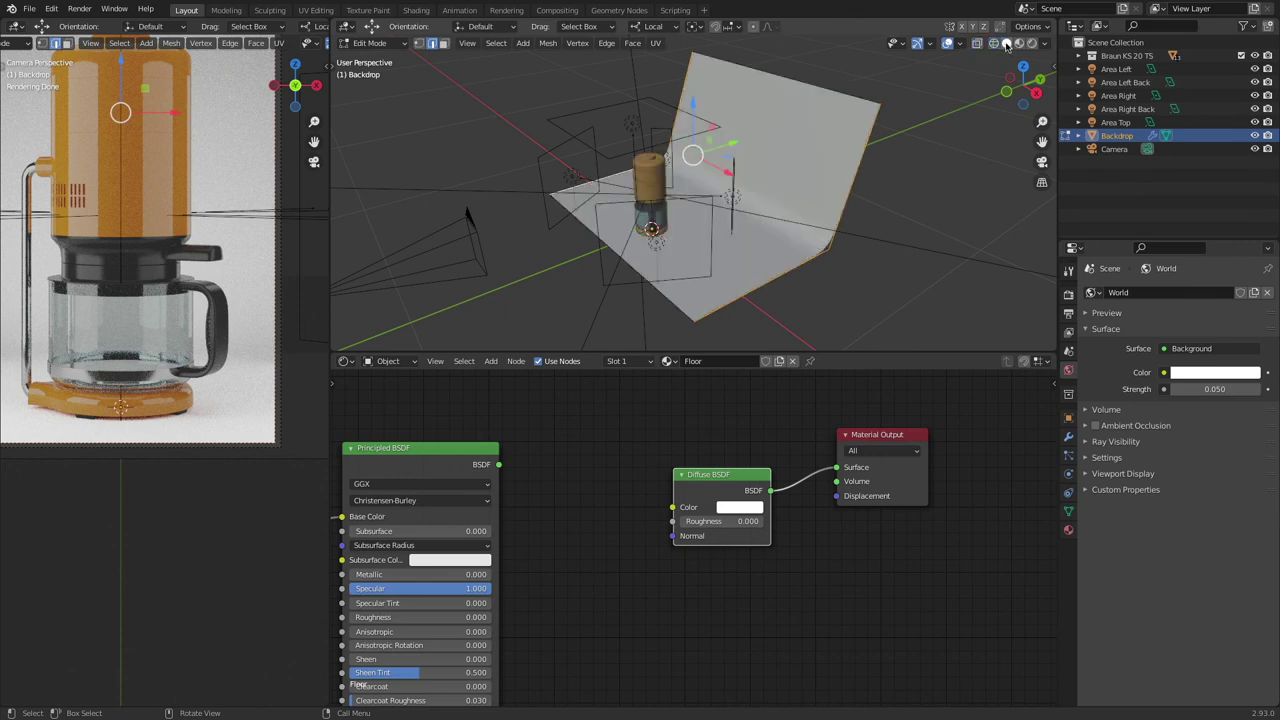
{"action": "left_click", "coordinate": [993, 43]}
{"action": "key", "text": "z"}
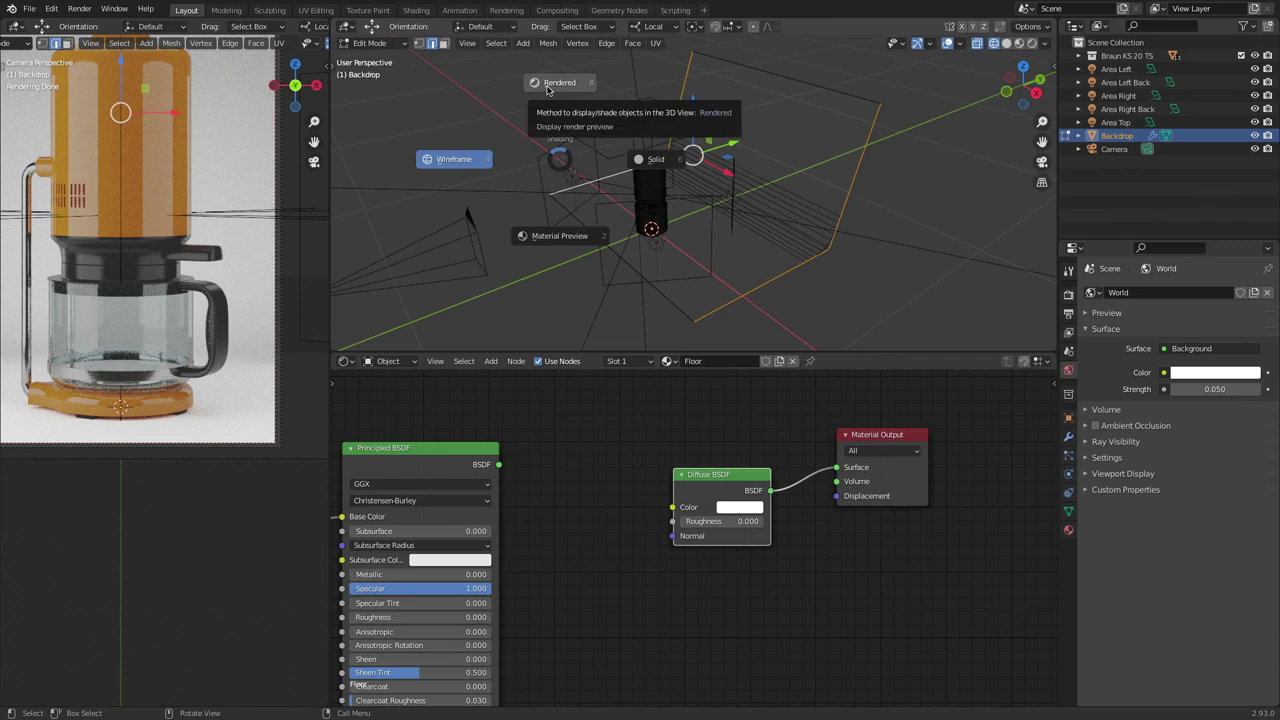
{"action": "left_click", "coordinate": [655, 159]}
{"action": "key", "text": "z"}
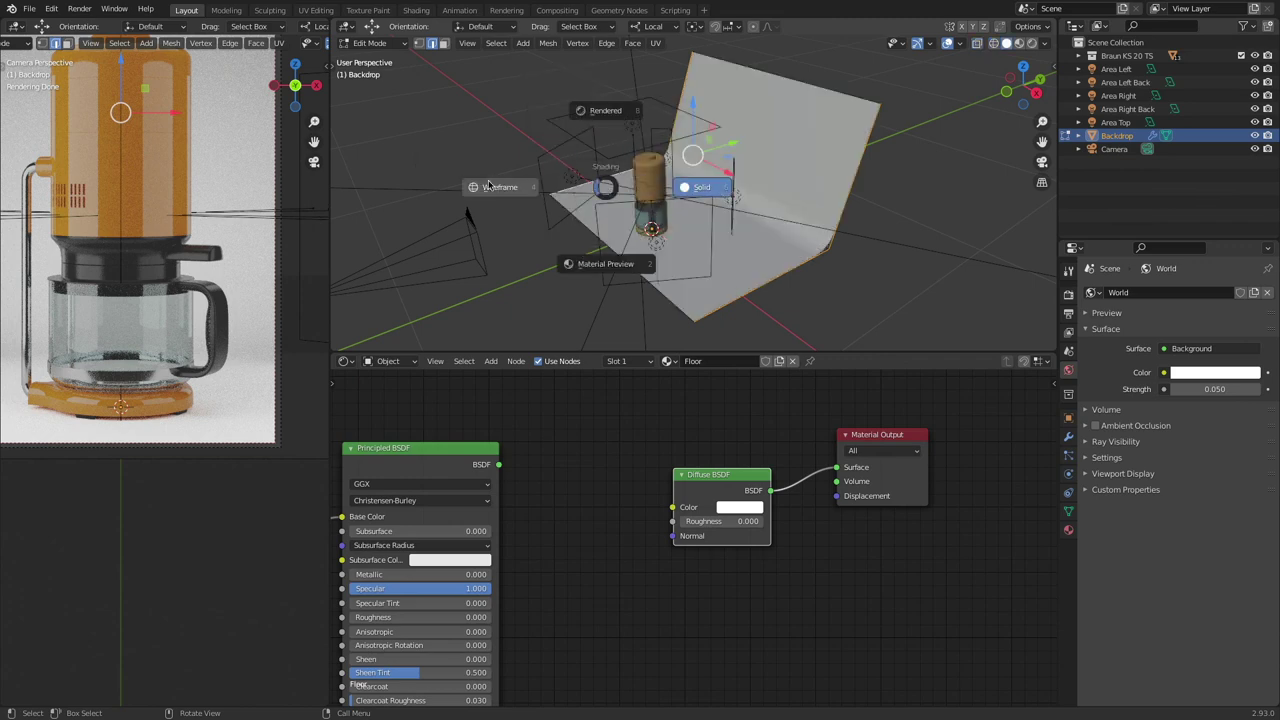
{"action": "left_click", "coordinate": [490, 187]}
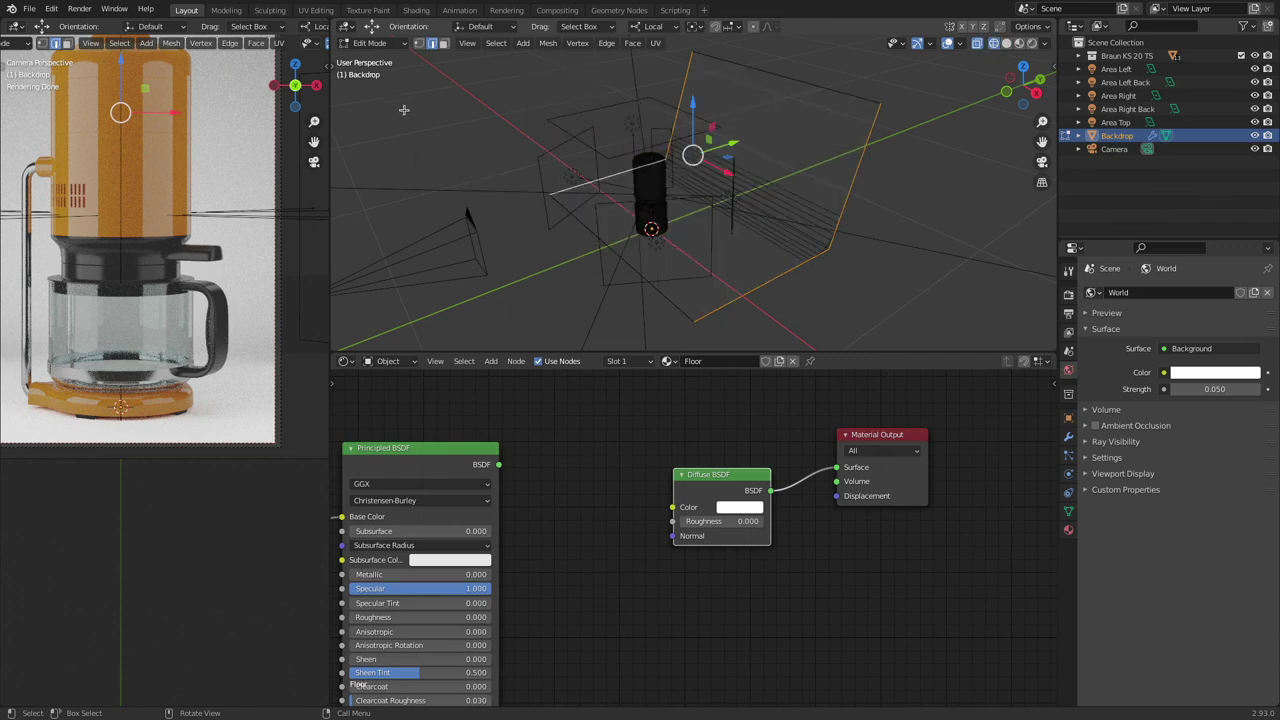
Step: Cancel a local-X scale, move a front edge about -6 cm, and return to Object Mode
{"action": "key", "text": "s"}
{"action": "key", "text": "x"}
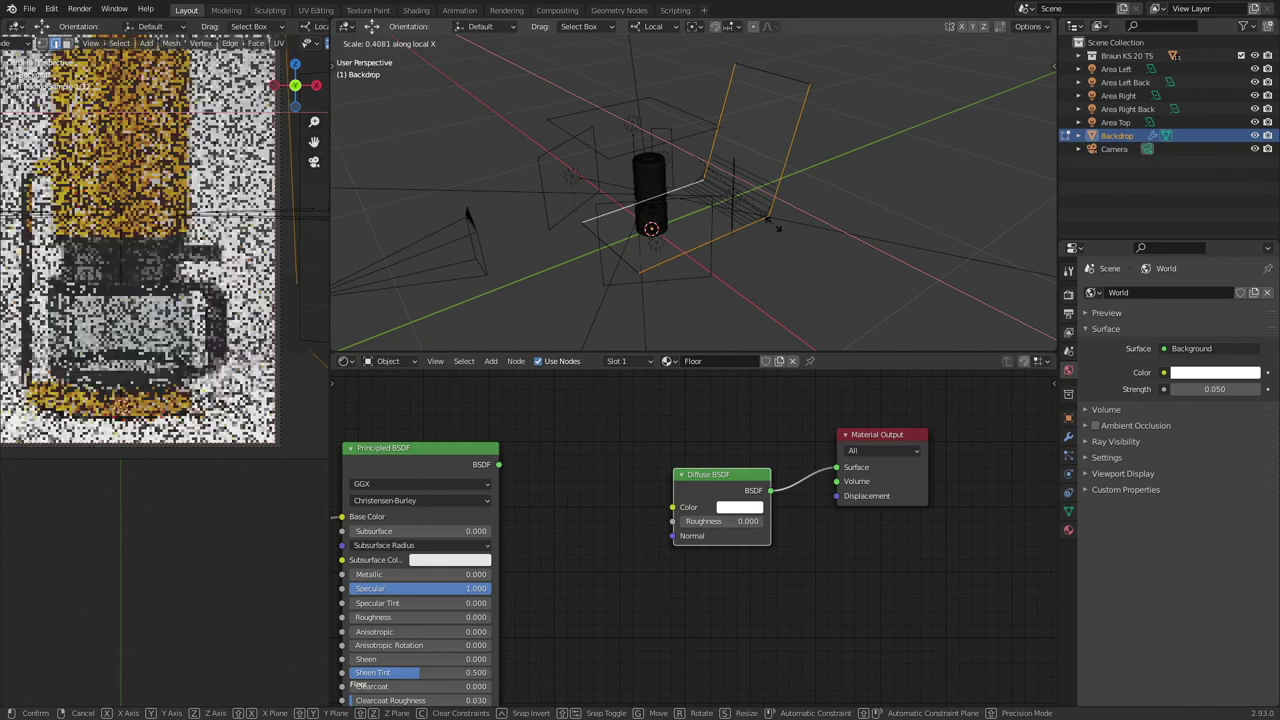
{"action": "right_click", "coordinate": [775, 225]}
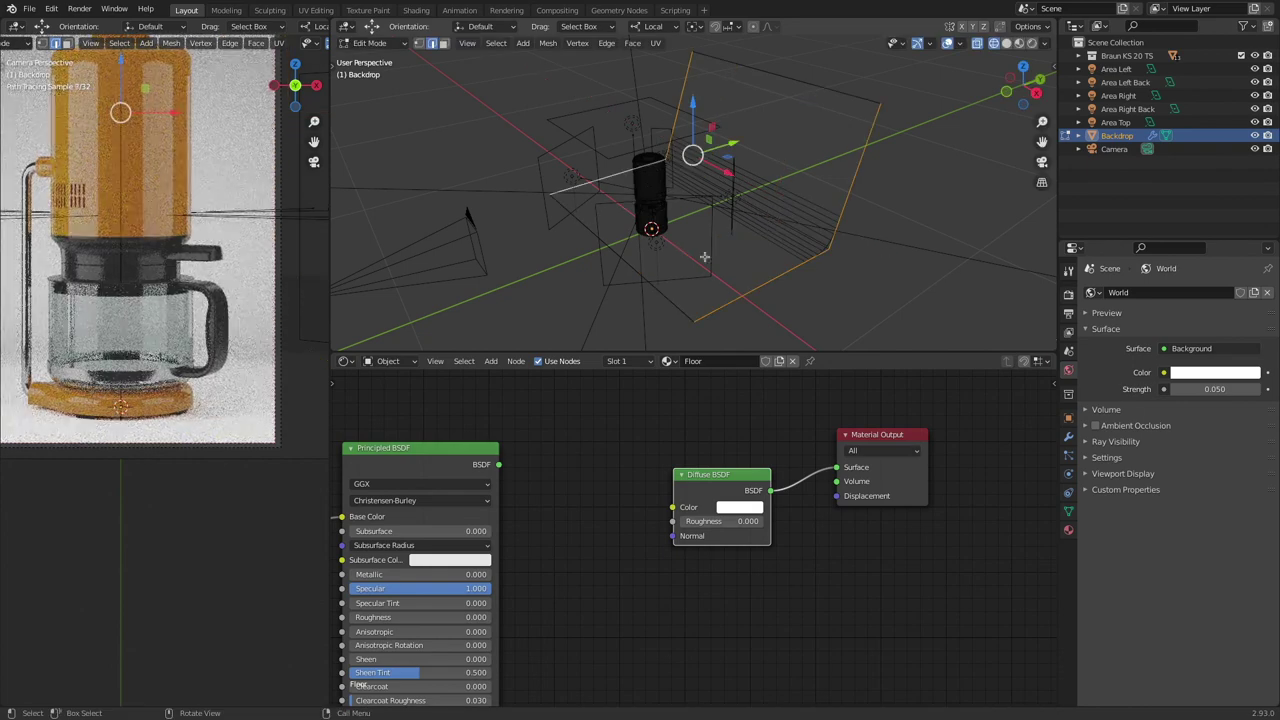
{"action": "left_click", "coordinate": [640, 273]}
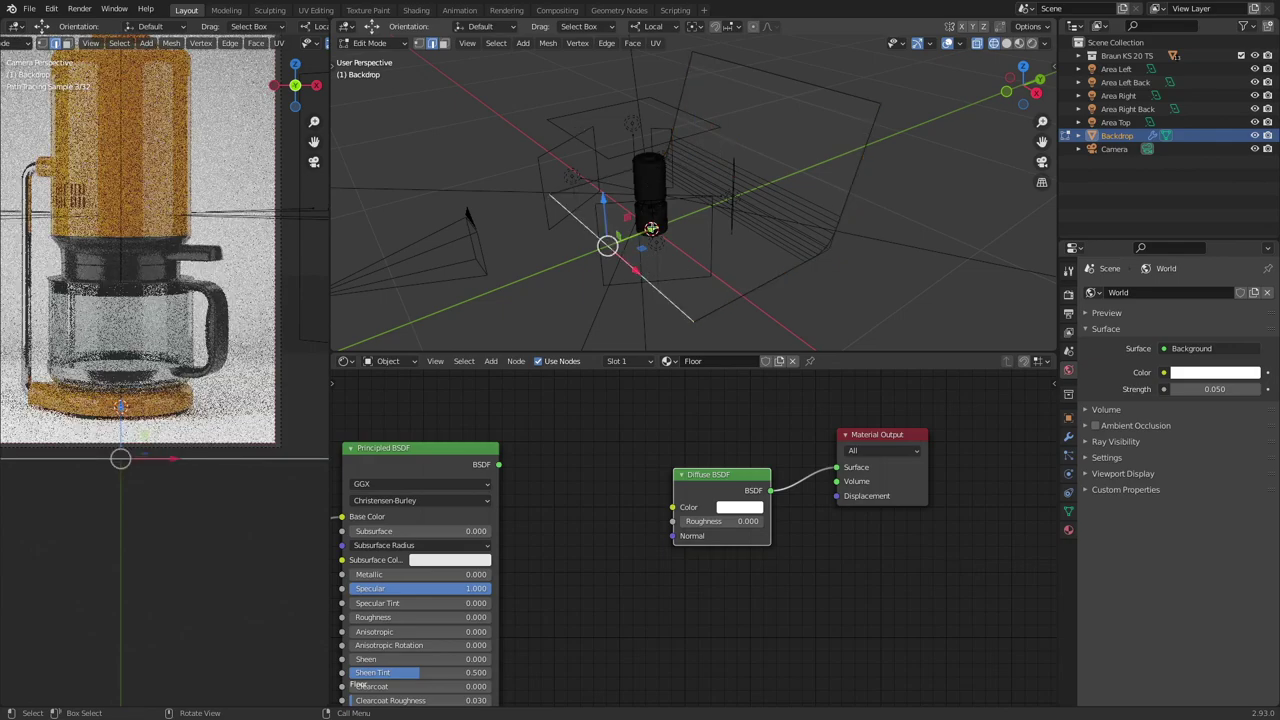
{"action": "key", "text": "g"}
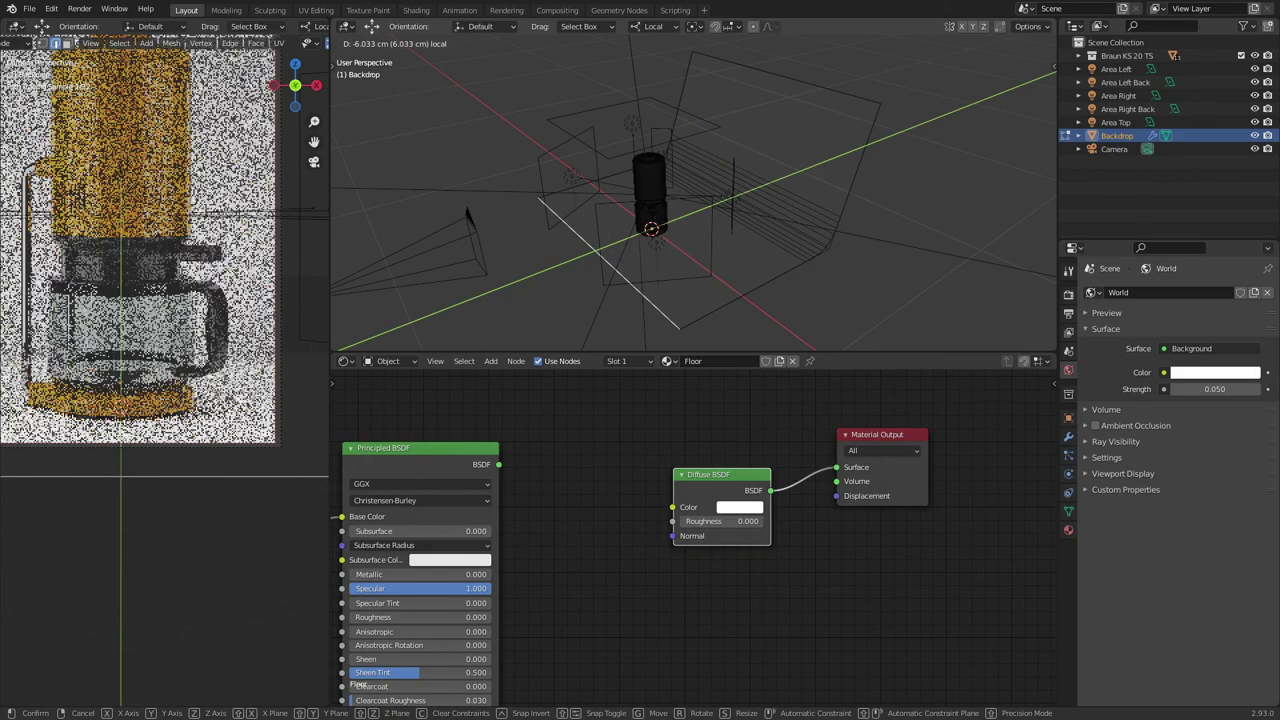
{"action": "left_click", "coordinate": [642, 240]}
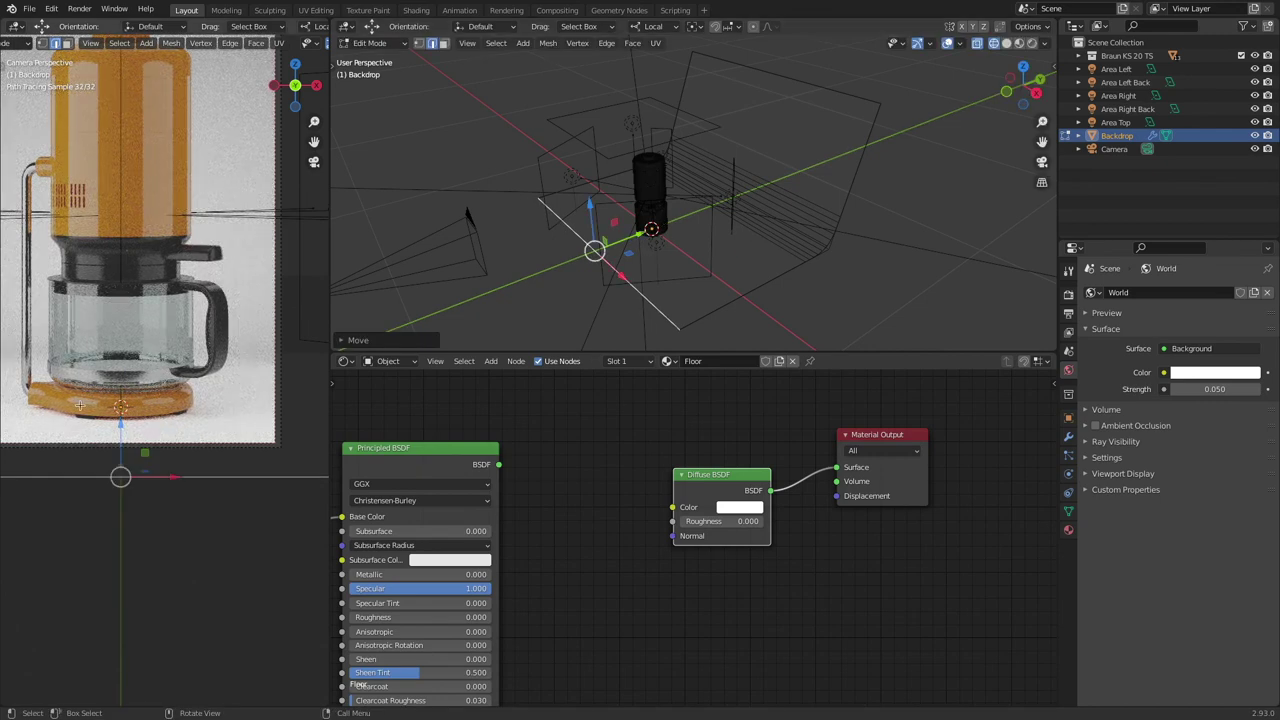
{"action": "left_click", "coordinate": [370, 42]}
{"action": "left_click", "coordinate": [376, 60]}
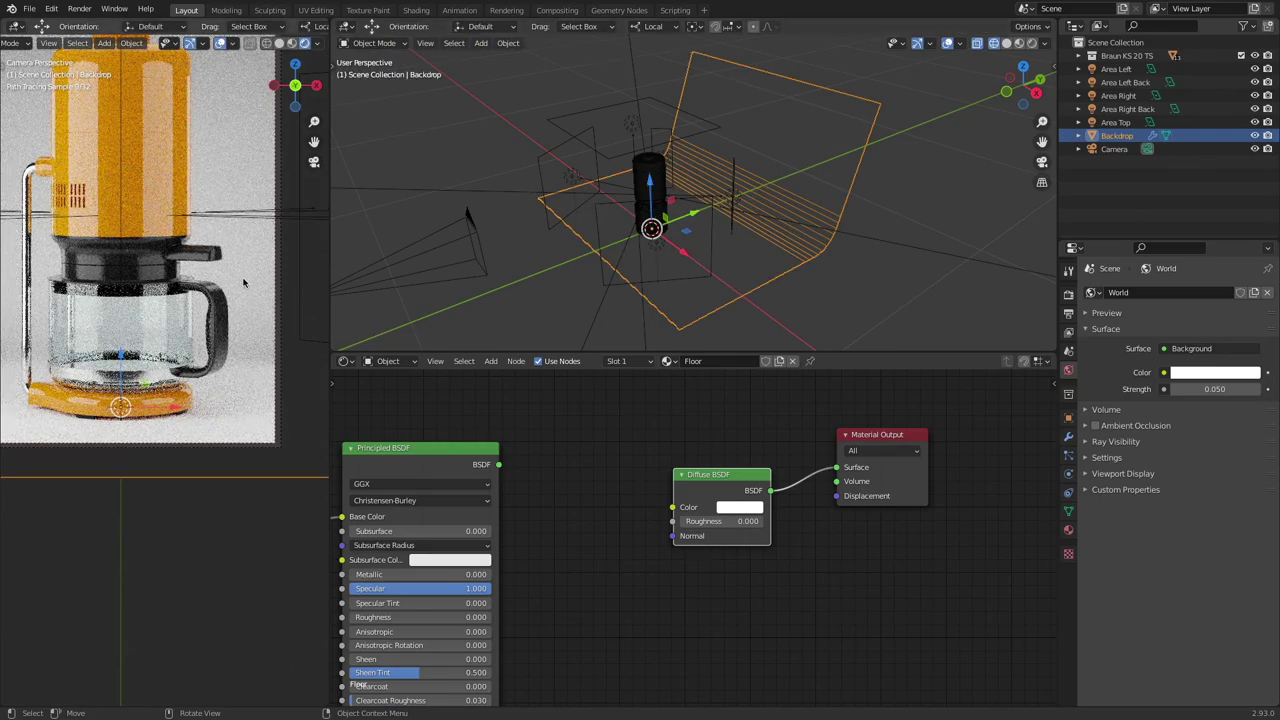
Step: Add an Emission shader above the Diffuse BSDF and connect it to the Material Output Surface
{"action": "scroll", "coordinate": [206, 382], "scroll_direction": "up", "scroll_amount": 3}
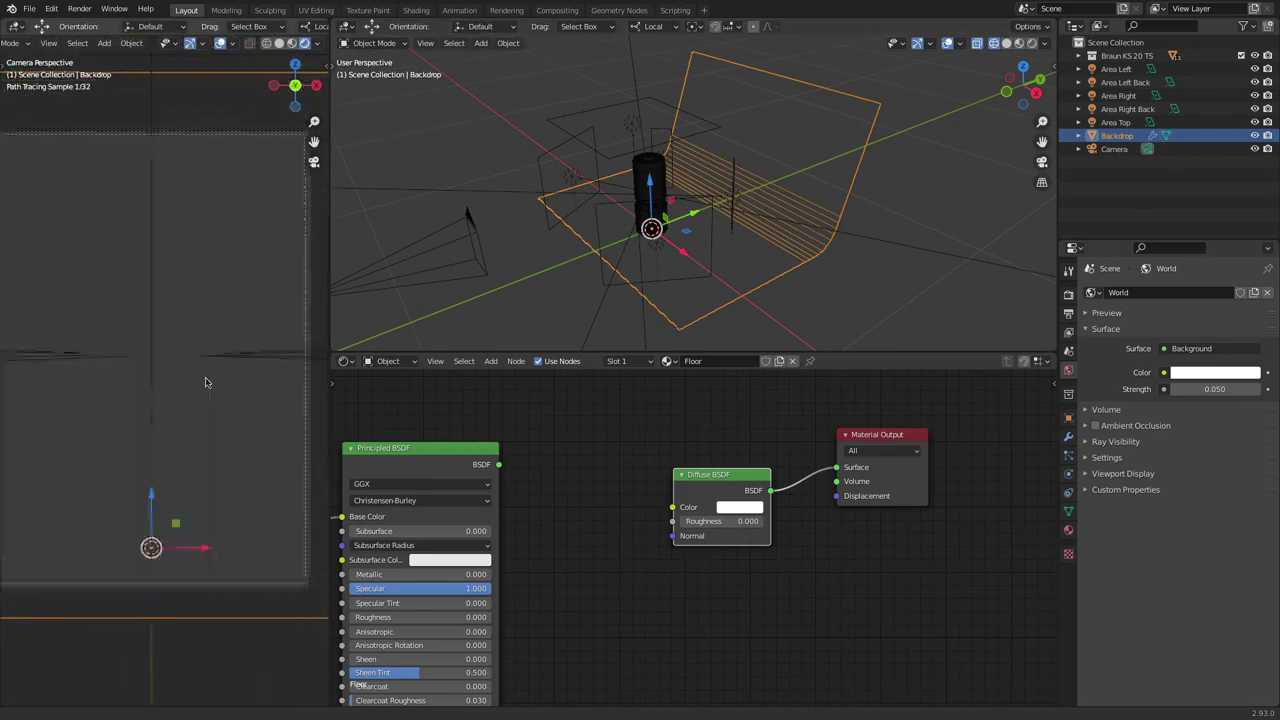
{"action": "scroll", "coordinate": [210, 385], "scroll_direction": "up", "scroll_amount": 2}
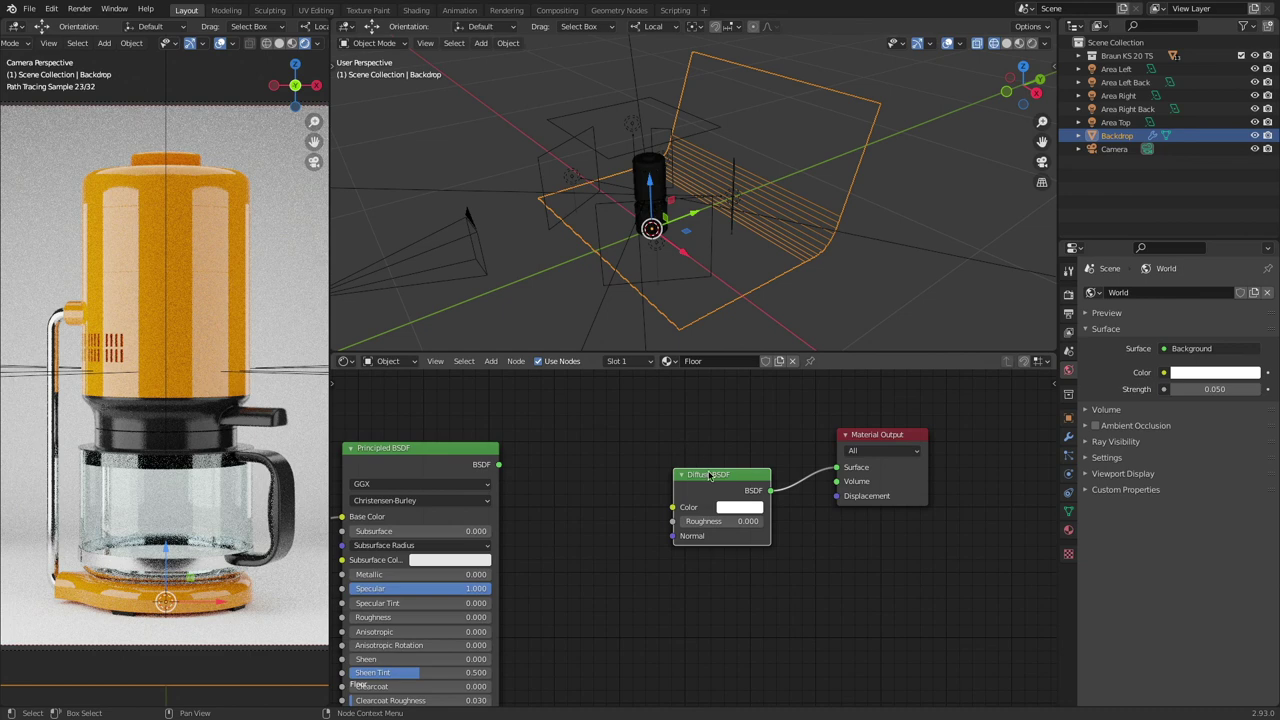
{"action": "left_click_drag", "start_coordinate": [709, 478], "coordinate": [609, 539]}
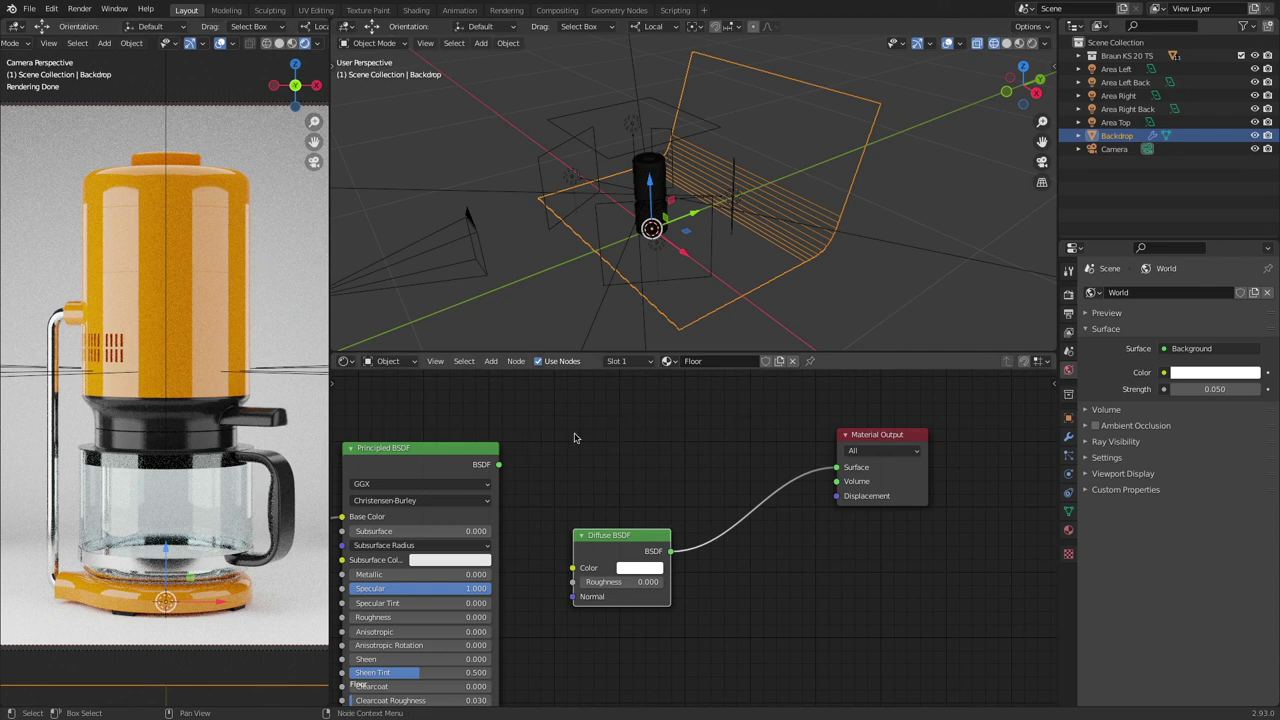
{"action": "key", "text": "shift+a"}
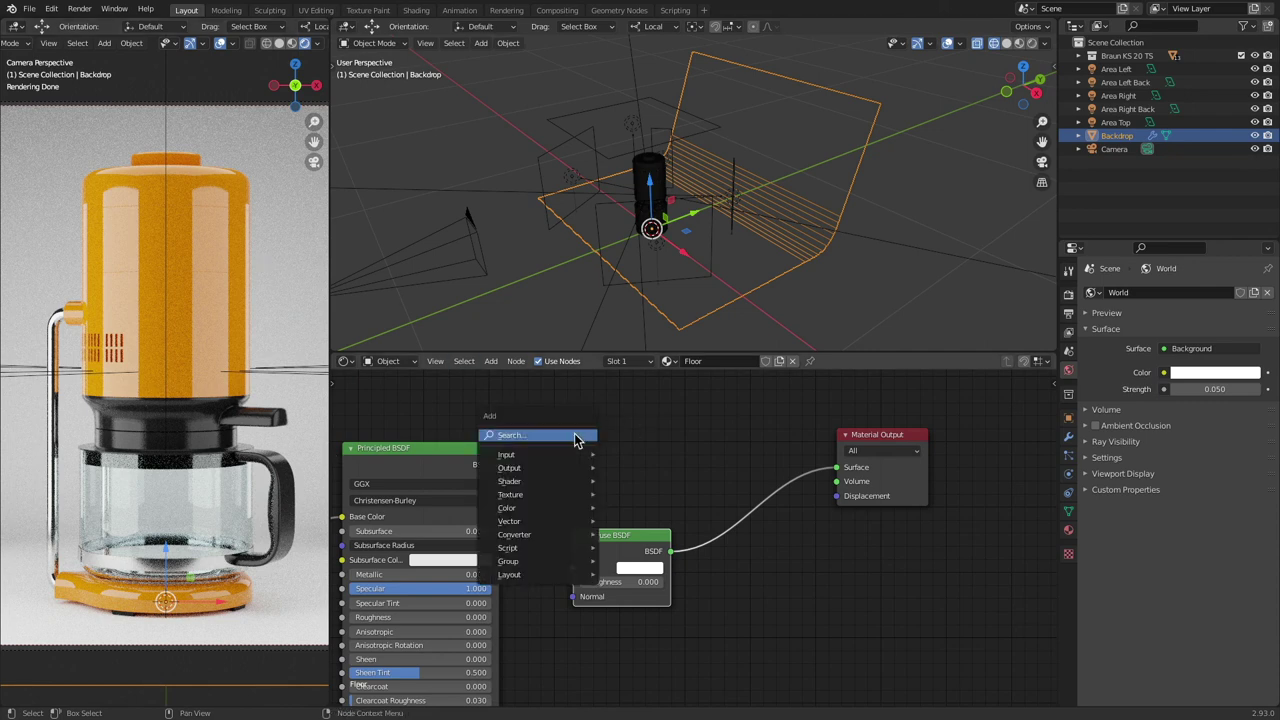
{"action": "mouse_move", "coordinate": [547, 510]}
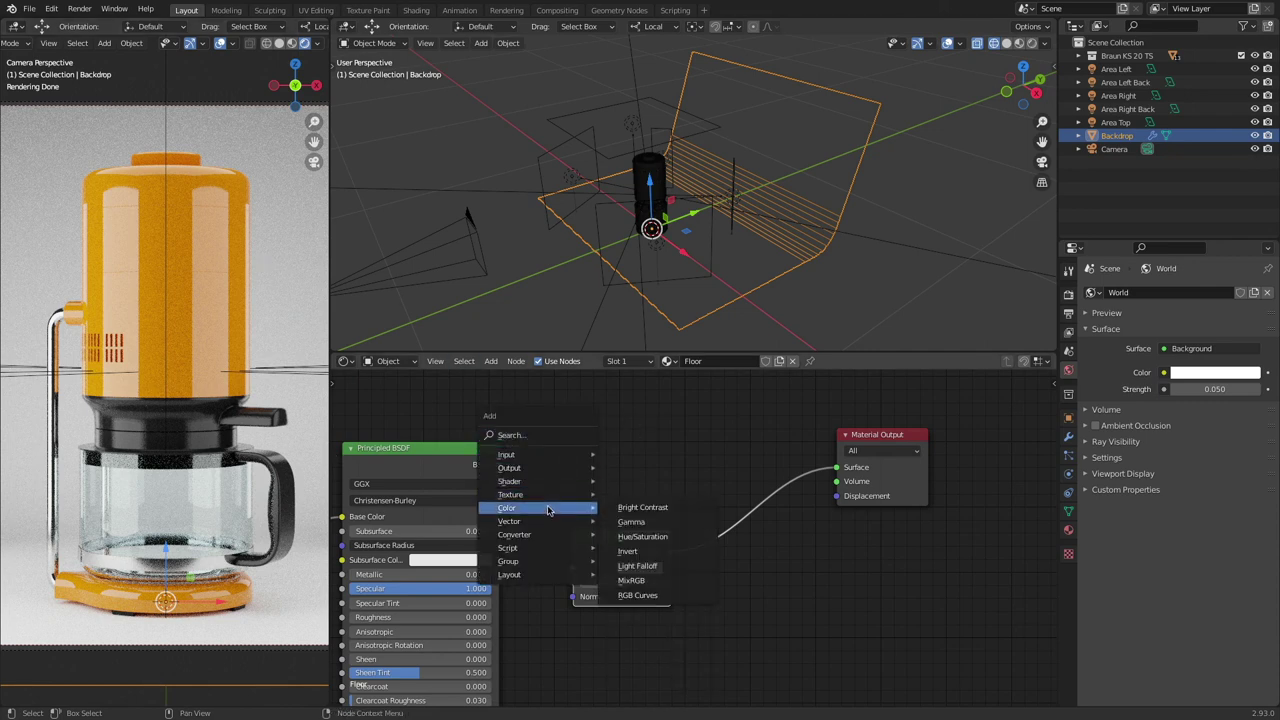
{"action": "mouse_move", "coordinate": [535, 484]}
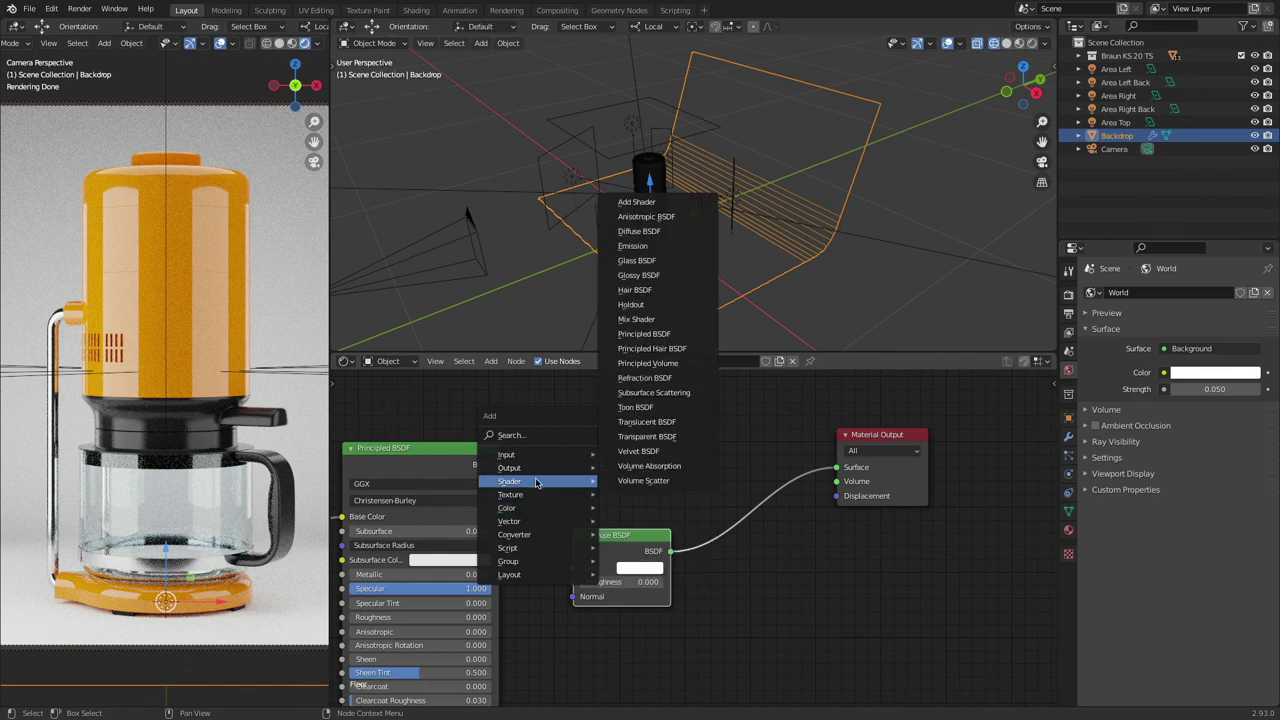
{"action": "left_click", "coordinate": [655, 245]}
{"action": "left_click", "coordinate": [580, 420]}
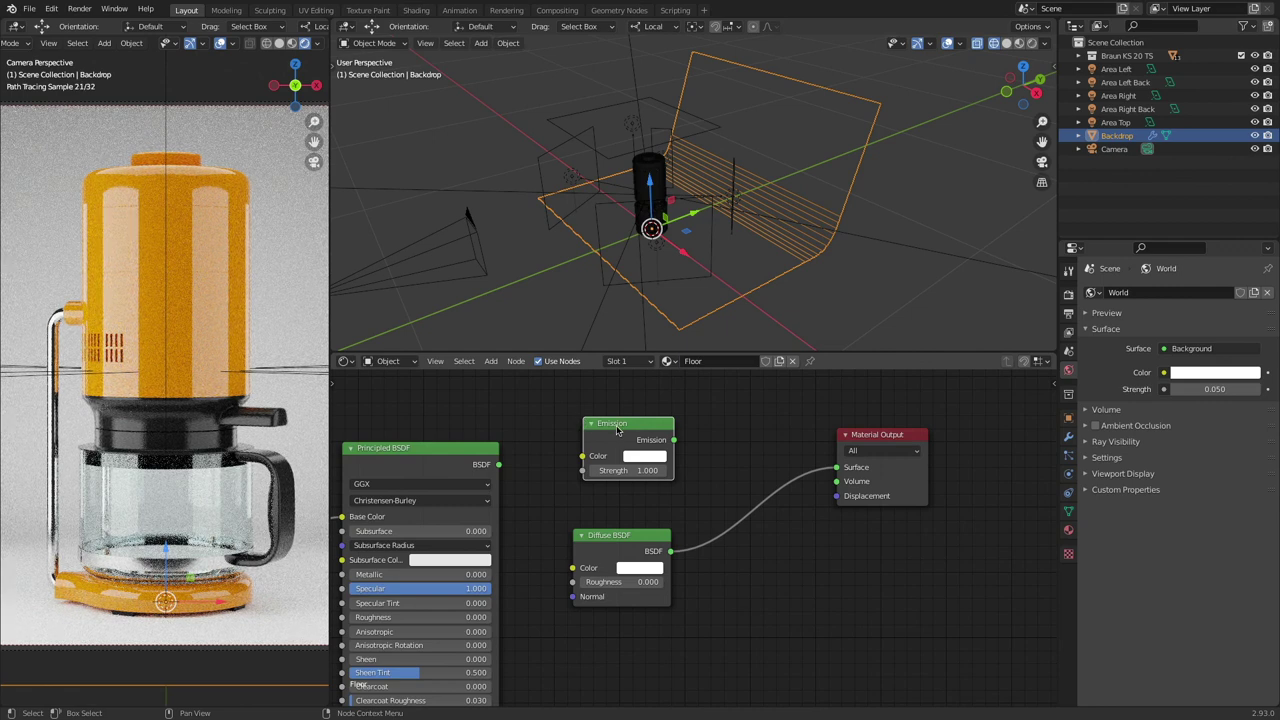
{"action": "left_click_drag", "start_coordinate": [674, 441], "coordinate": [836, 467]}
Step: Try Emission Strength values 0 and 0.01, then set it to 1
{"action": "left_click", "coordinate": [628, 470]}
{"action": "key", "text": "BackSpace"}
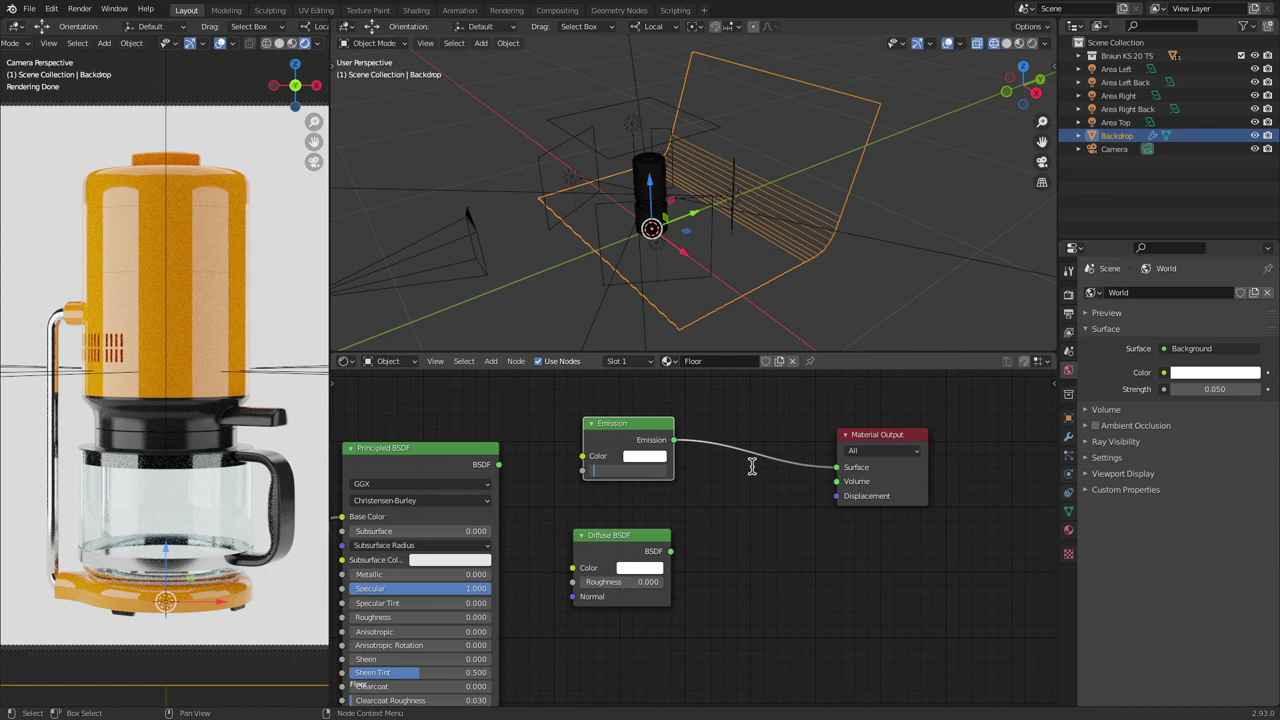
{"action": "type", "text": "0"}
{"action": "key", "text": "Return"}
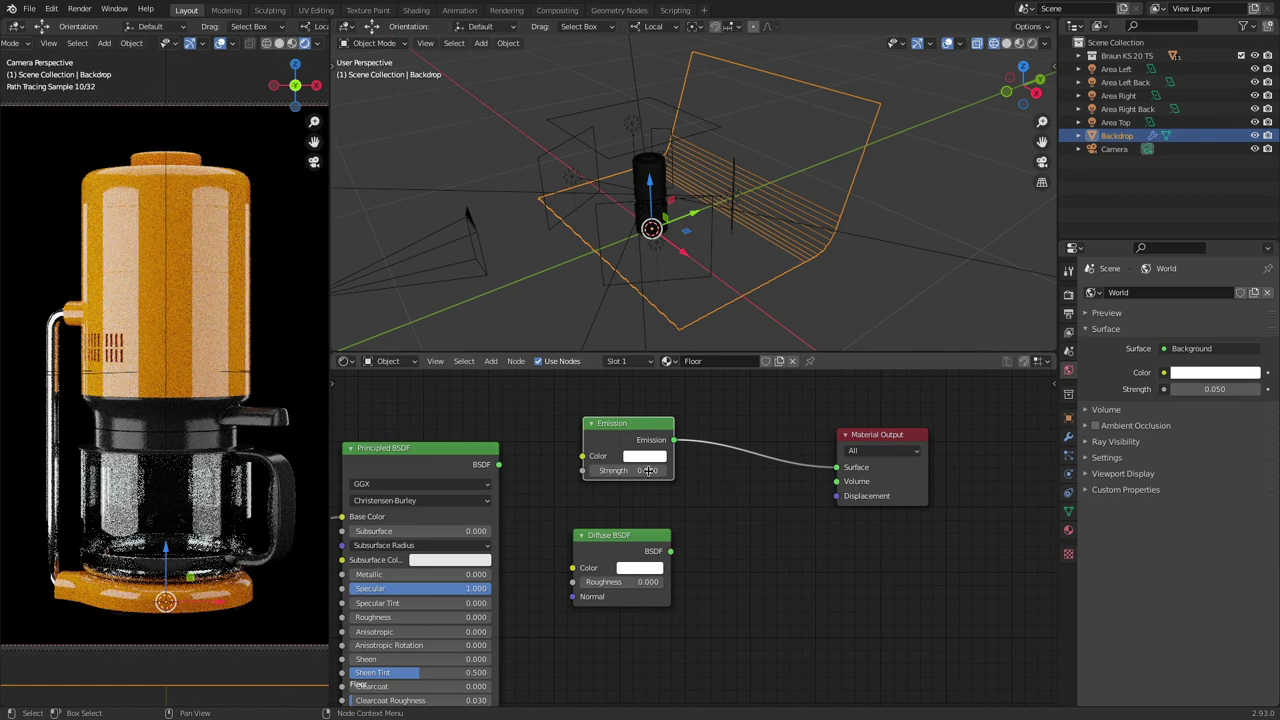
{"action": "left_click", "coordinate": [645, 471]}
{"action": "type", "text": "0.0"}
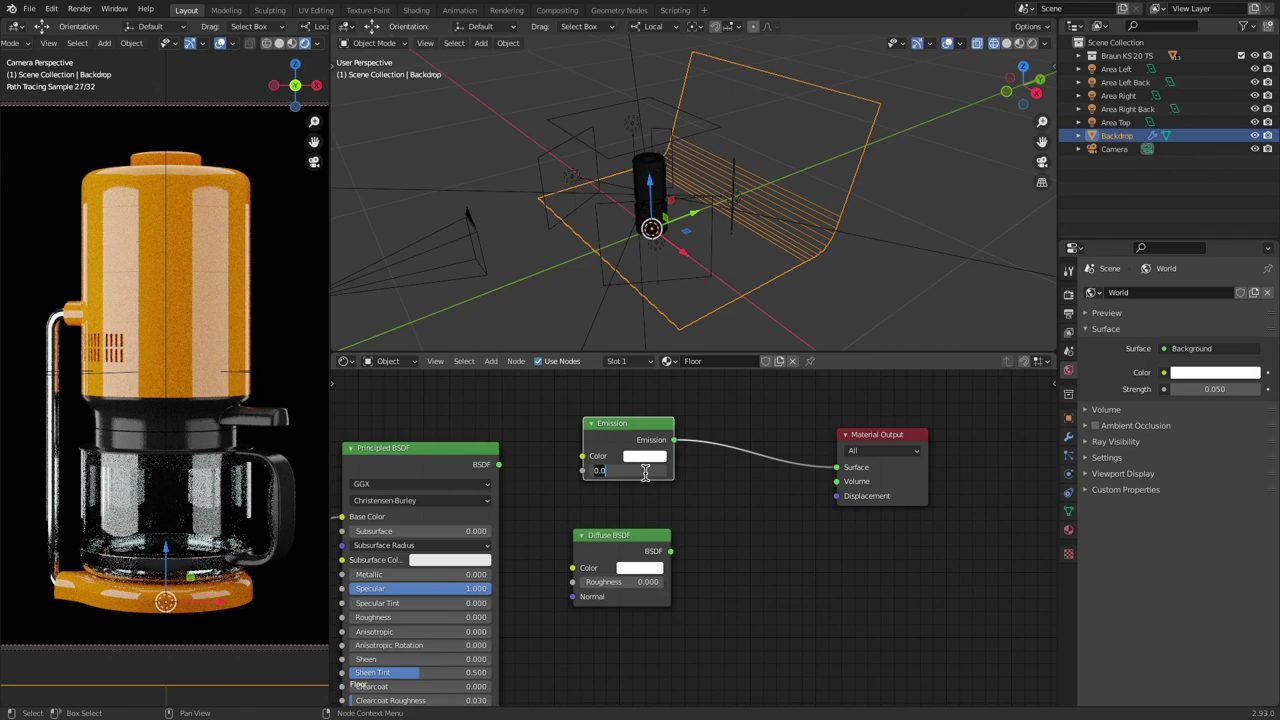
{"action": "type", "text": "1"}
{"action": "key", "text": "Return"}
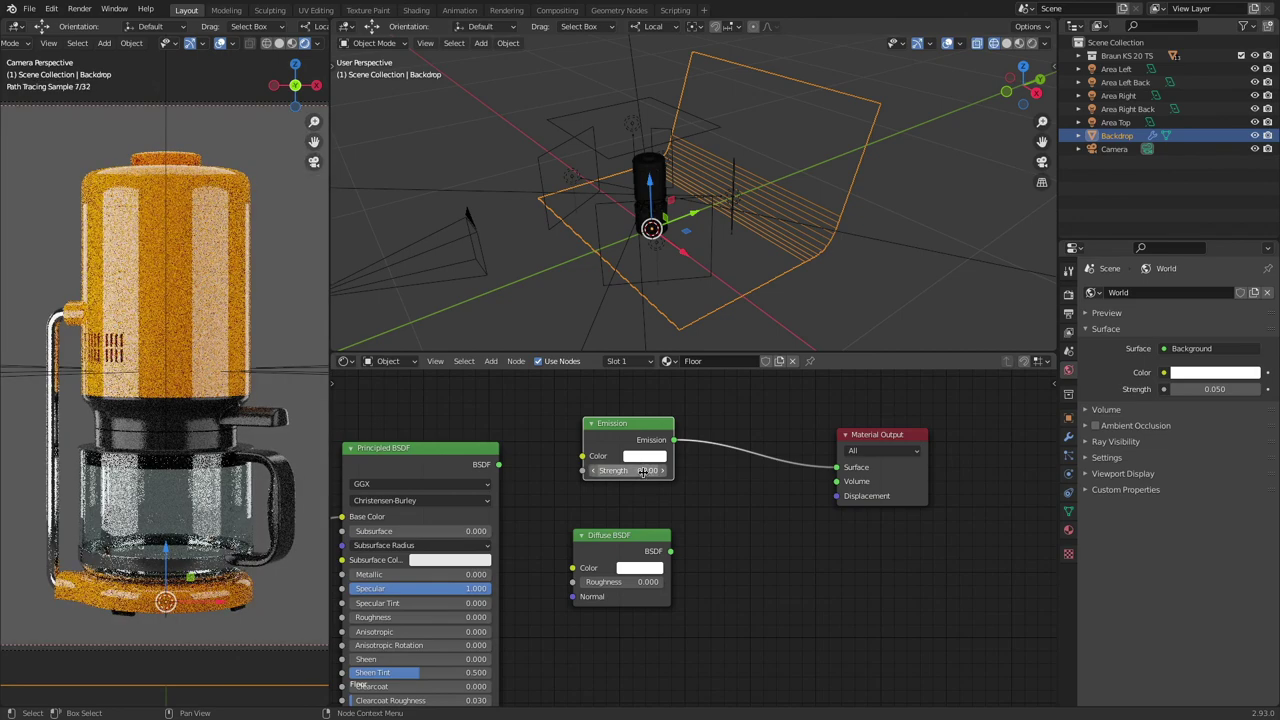
{"action": "left_click", "coordinate": [641, 471]}
{"action": "type", "text": "1"}
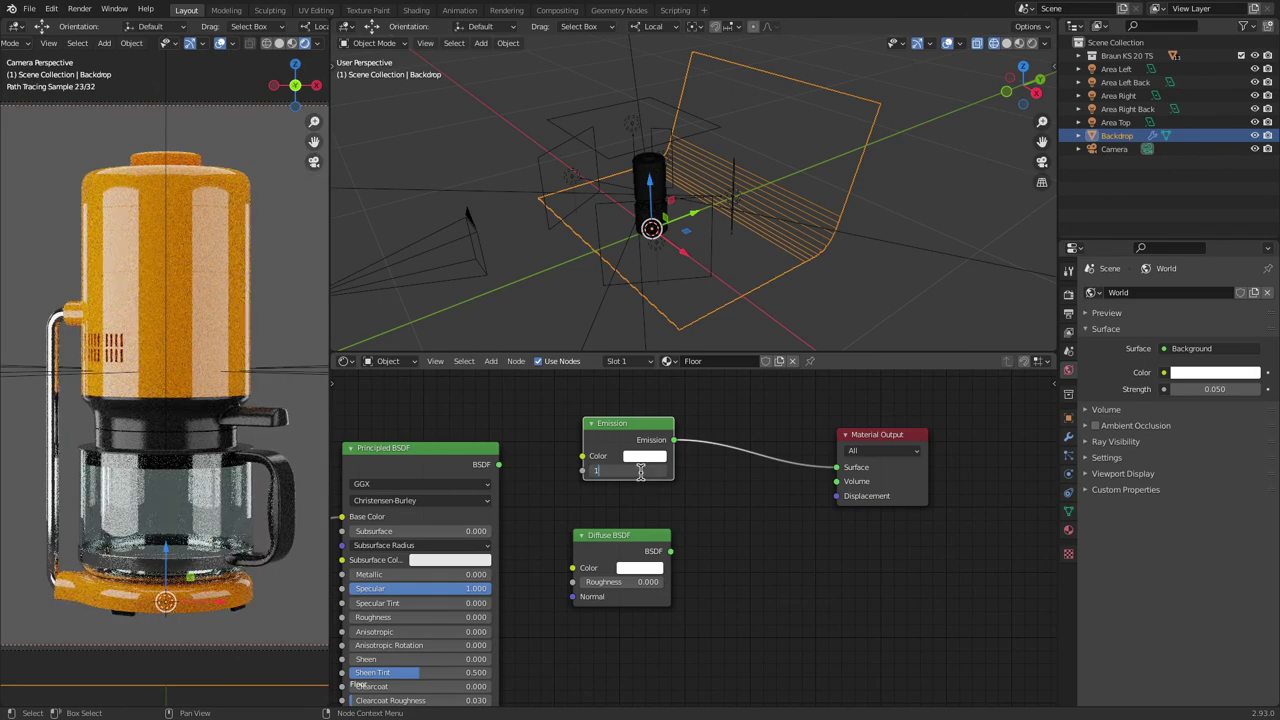
{"action": "key", "text": "Return"}
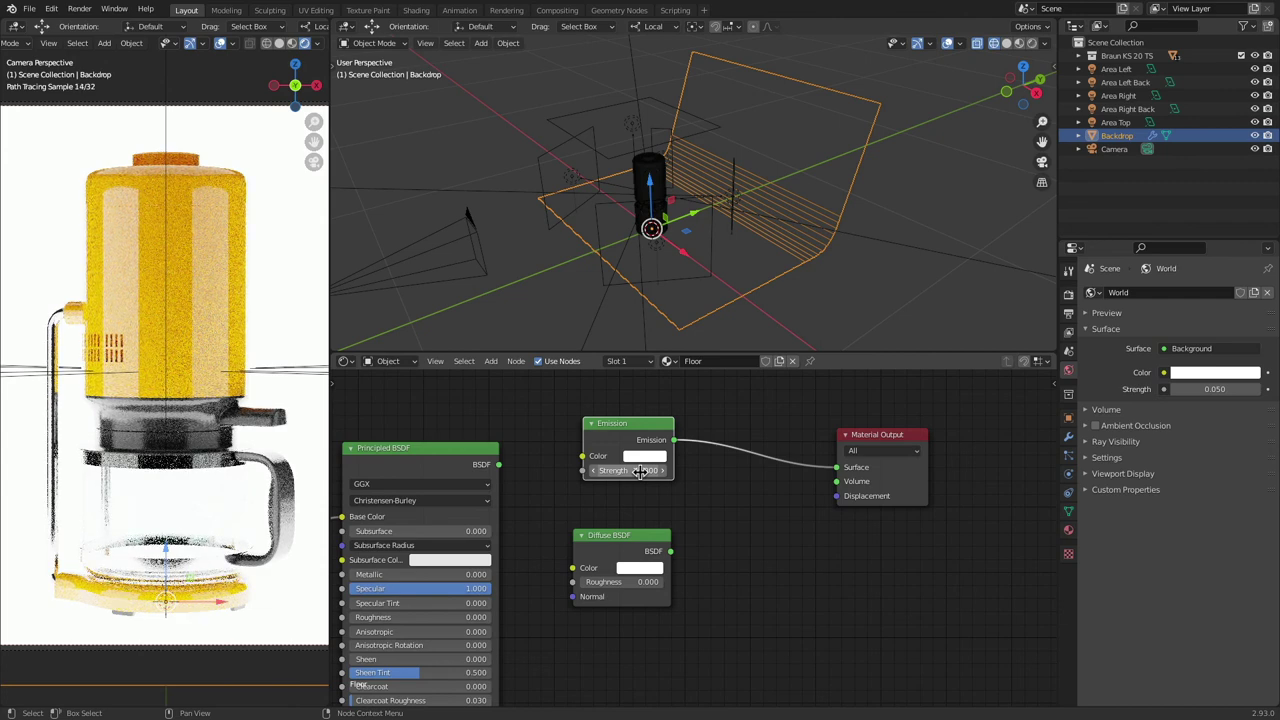
Step: Test Emission Strength values of 10.0 and 0.1
{"action": "left_click", "coordinate": [640, 471]}
{"action": "type", "text": "10.0"}
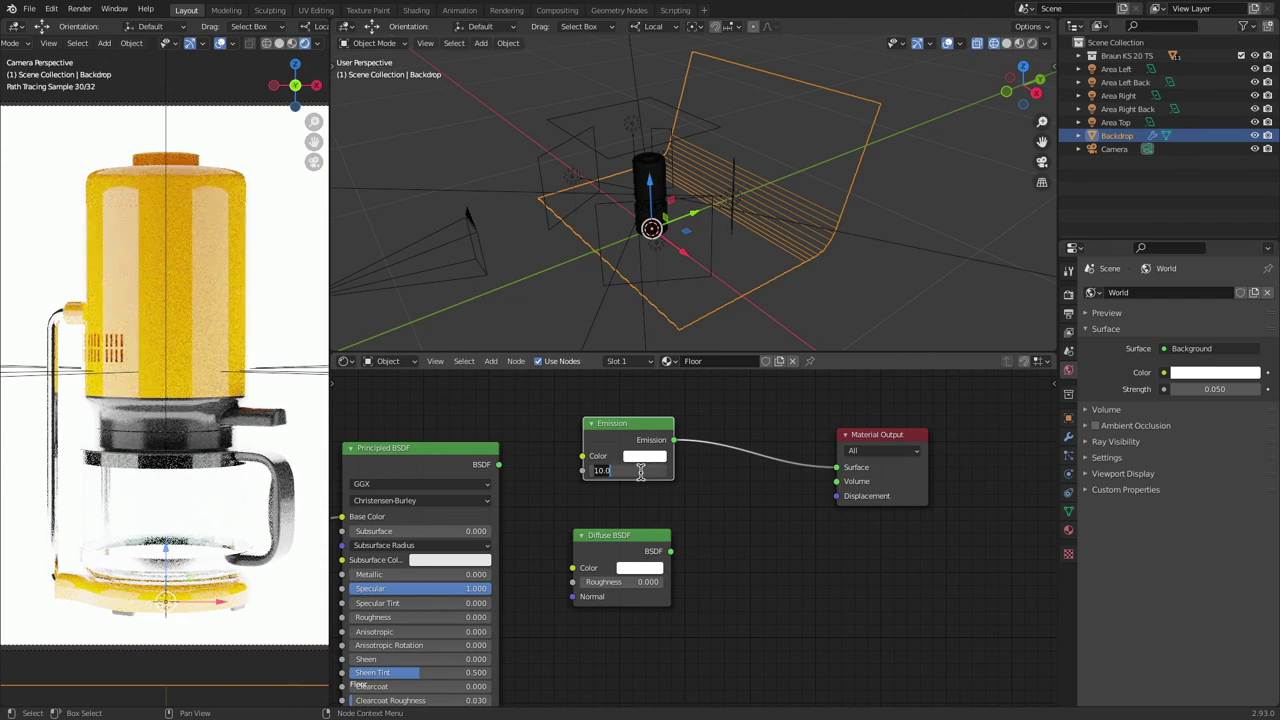
{"action": "key", "text": "Return"}
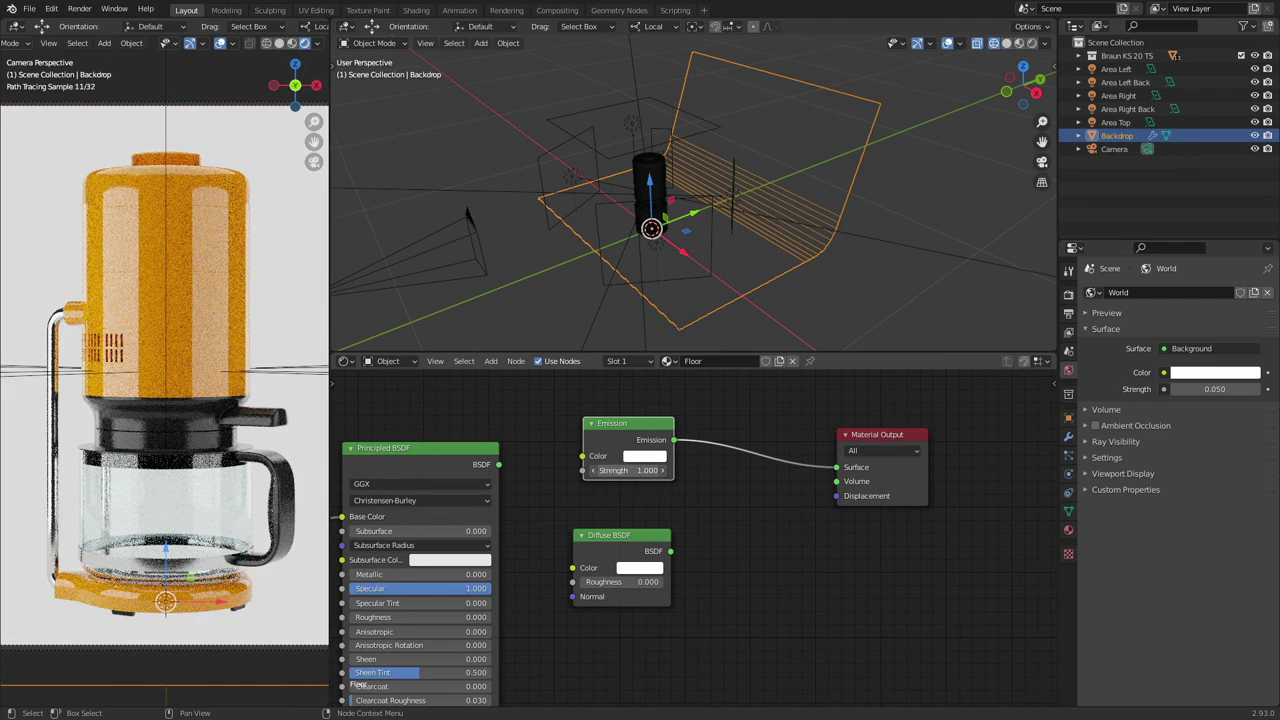
{"action": "left_click_drag", "start_coordinate": [642, 471], "coordinate": [640, 472]}
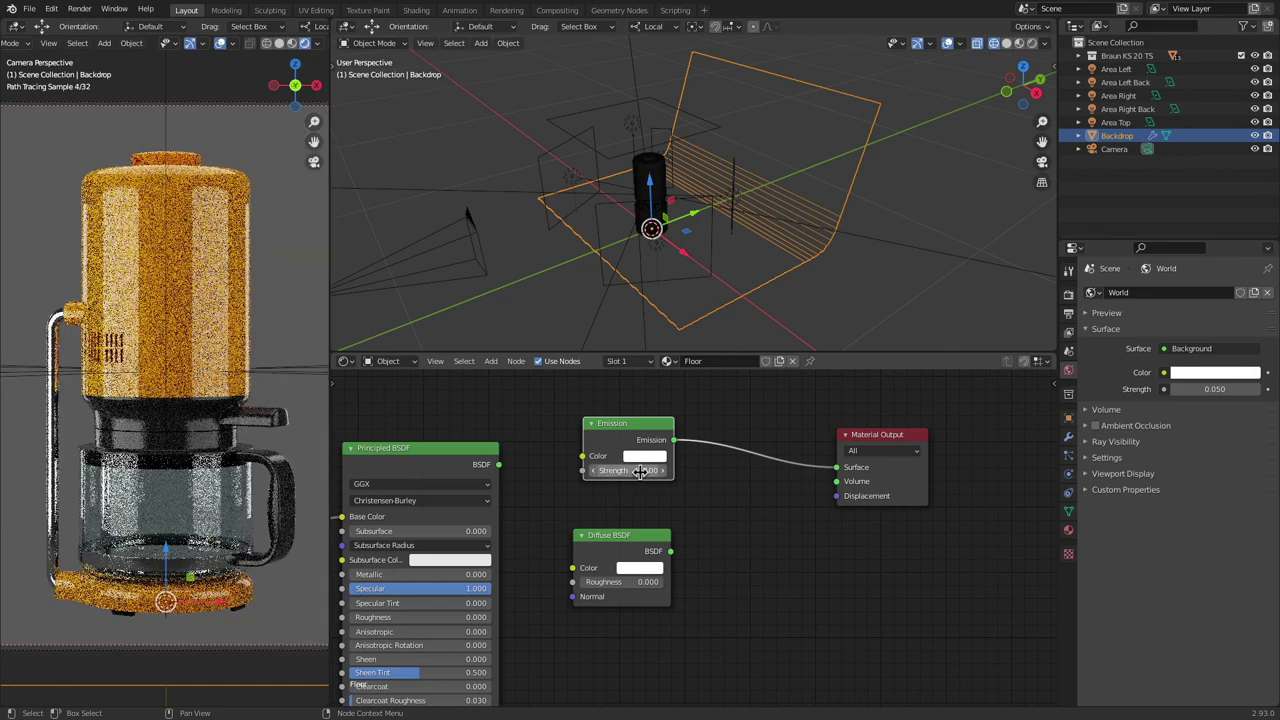
{"action": "left_click", "coordinate": [640, 471]}
{"action": "type", "text": "0.1"}
{"action": "key", "text": "Return"}
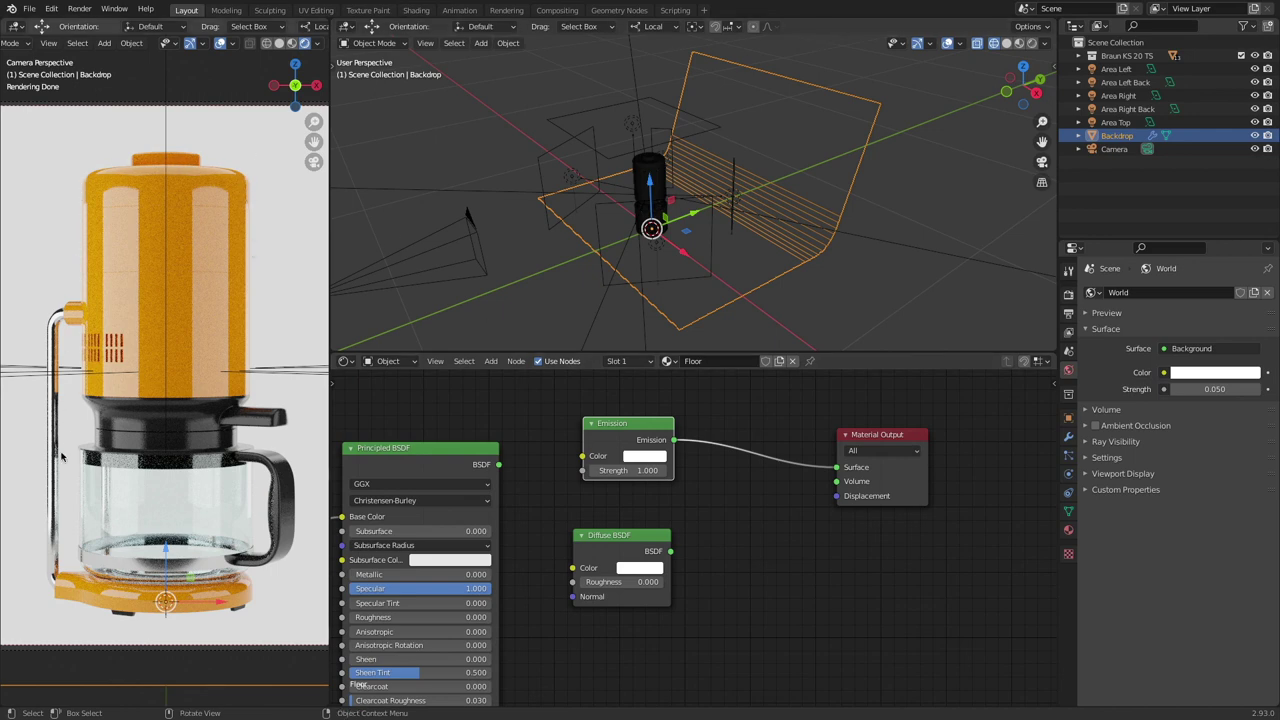
Step: Reconnect and brighten the Diffuse BSDF, delete the Emission node, and move Diffuse nearer the output
{"action": "left_click_drag", "start_coordinate": [670, 551], "coordinate": [837, 467]}
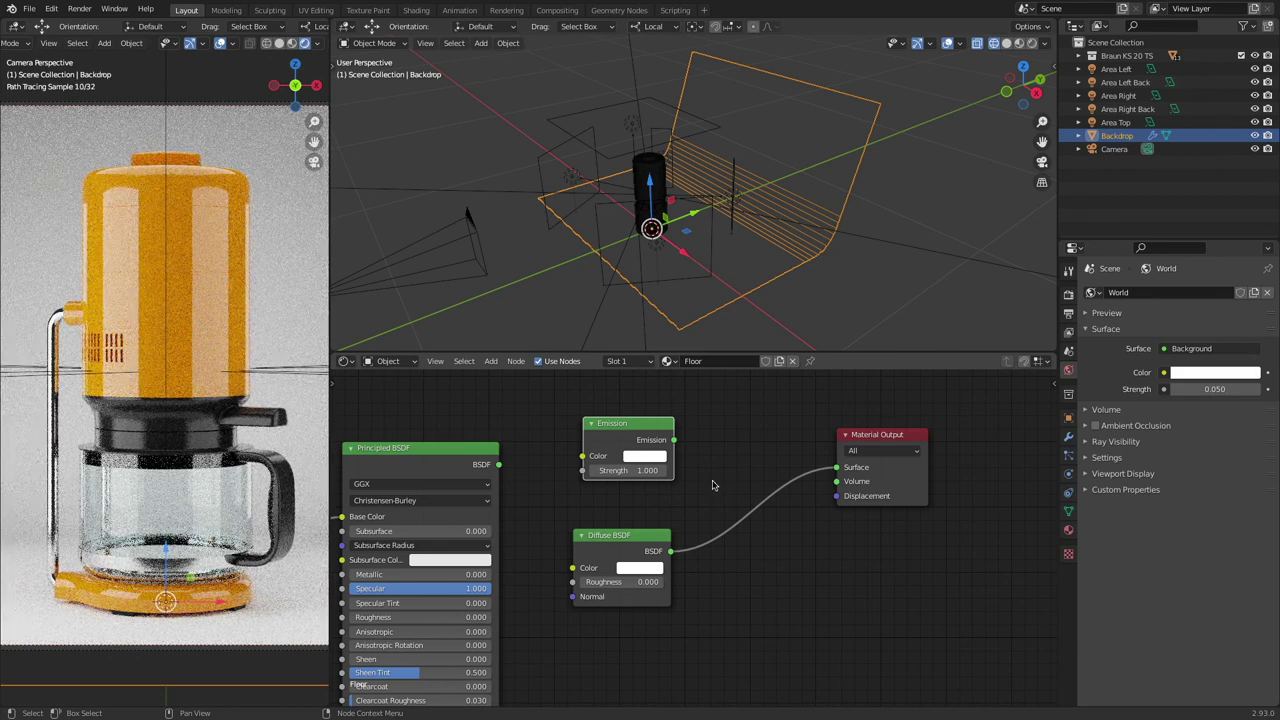
{"action": "left_click", "coordinate": [639, 568]}
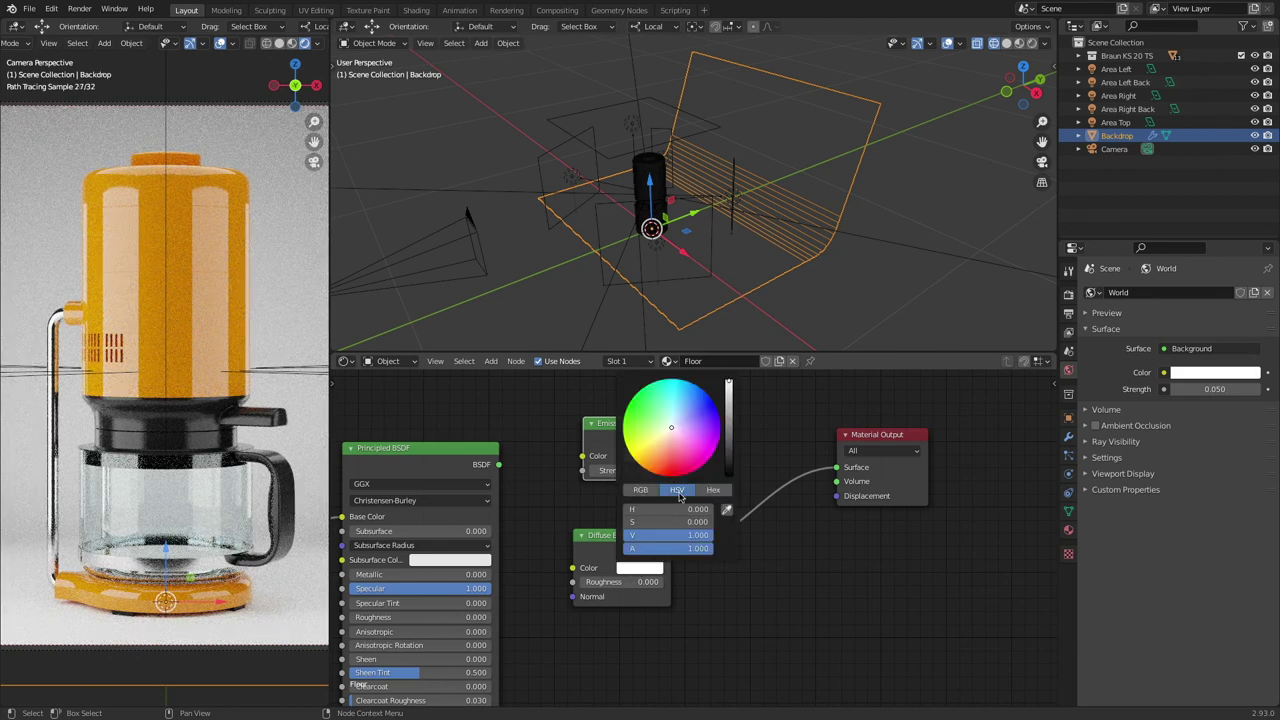
{"action": "left_click", "coordinate": [728, 383]}
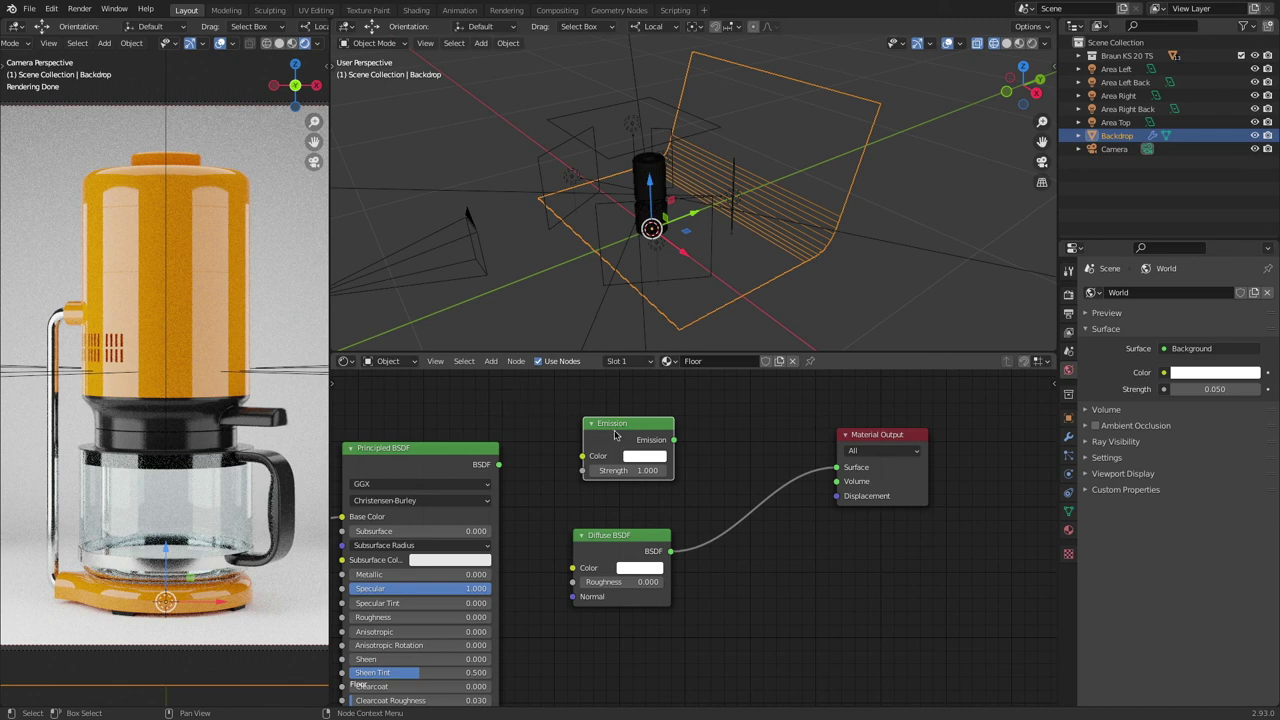
{"action": "key", "text": "x"}
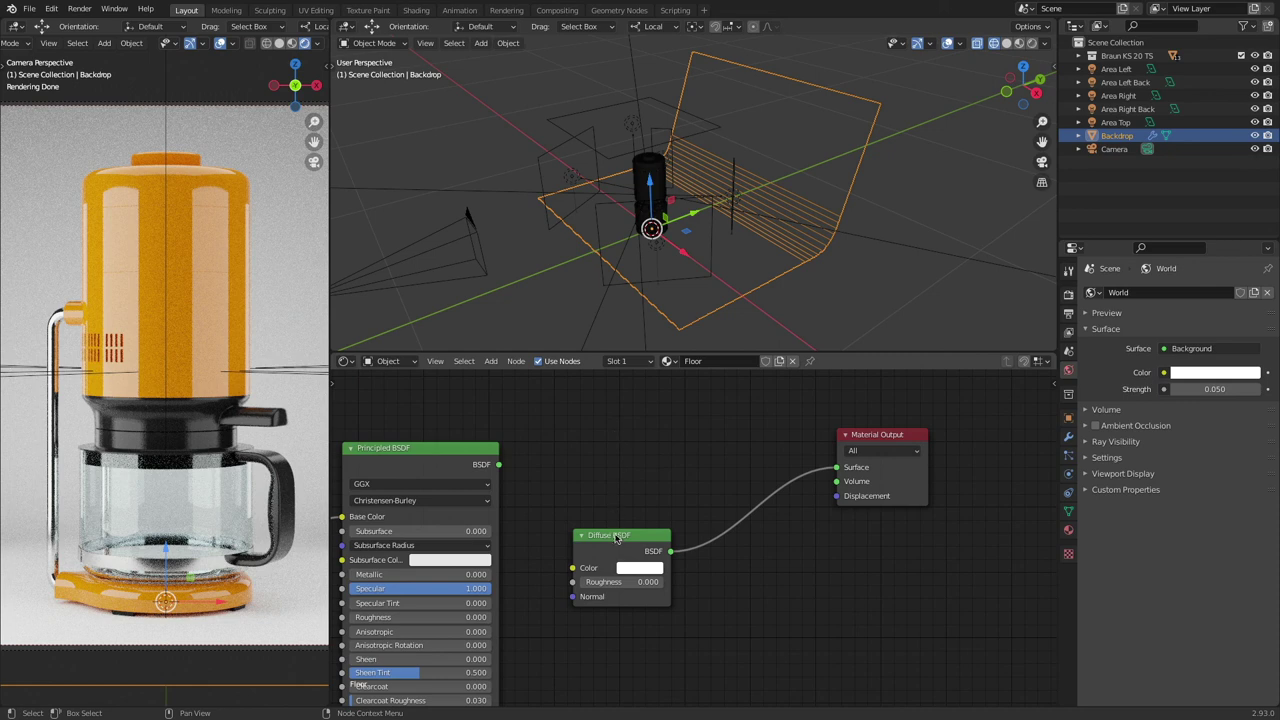
{"action": "left_click_drag", "start_coordinate": [620, 538], "coordinate": [601, 455]}
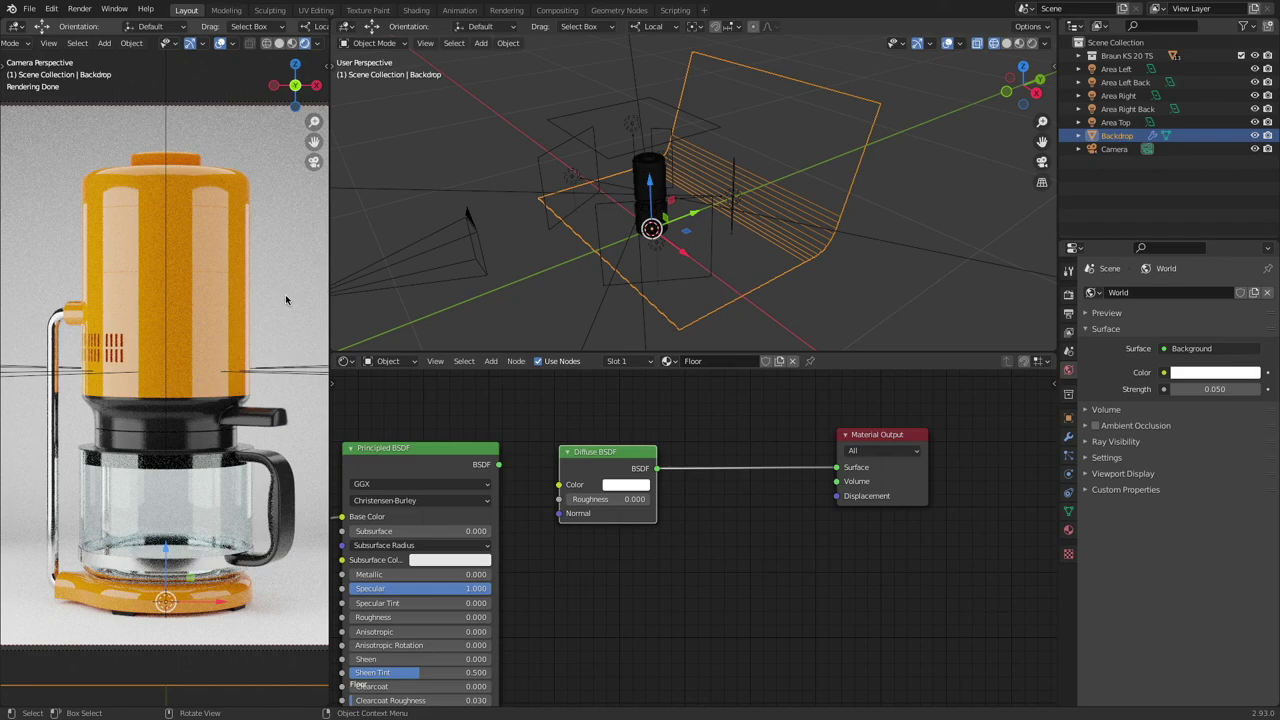
{"action": "middle_click_drag", "start_coordinate": [285, 294], "coordinate": [300, 346]}
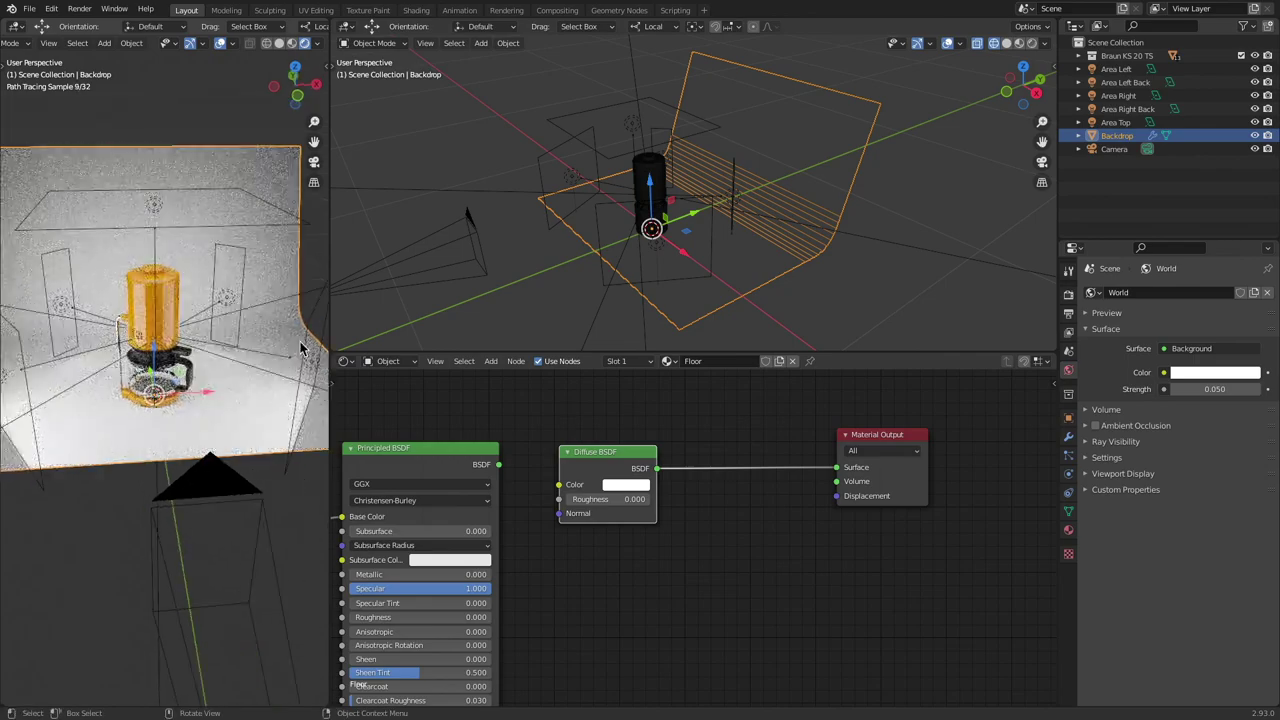
Step: Return to camera view and raise World background Strength to 0.1, then 0.250
{"action": "key", "text": "KP_0"}
{"action": "scroll", "coordinate": [176, 172], "scroll_direction": "up", "scroll_amount": 6}
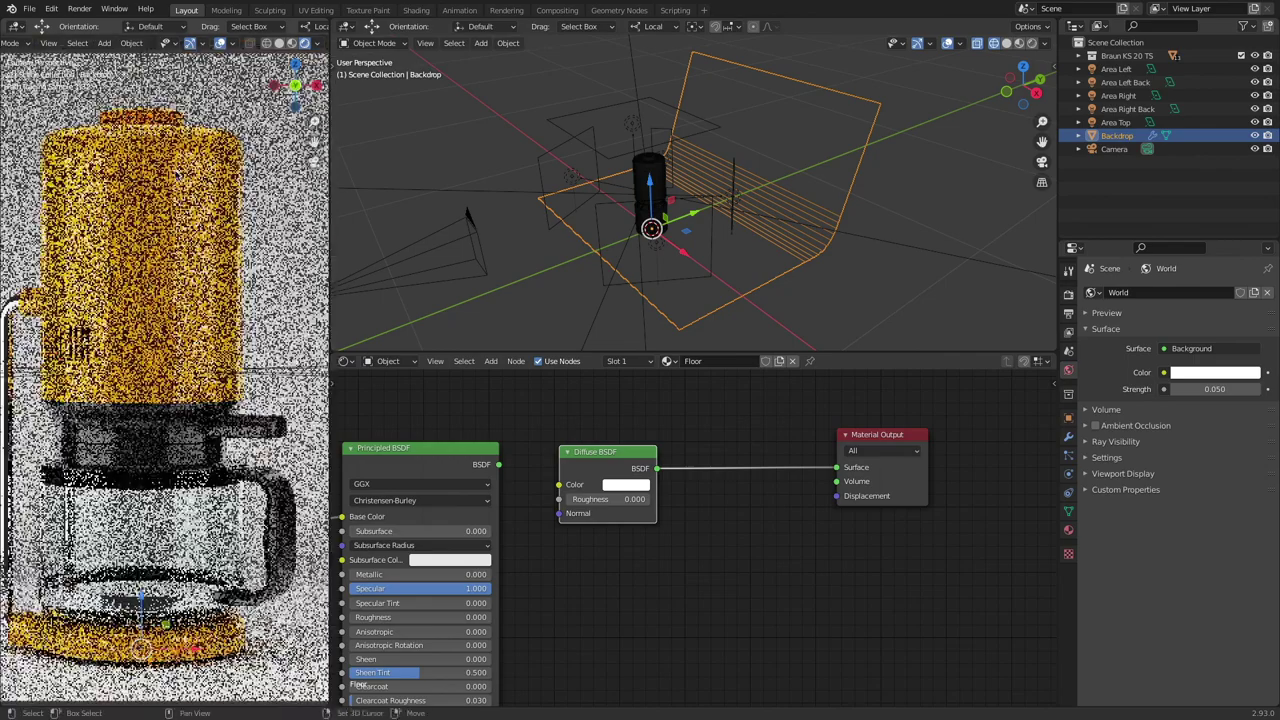
{"action": "scroll", "coordinate": [176, 172], "scroll_direction": "down", "scroll_amount": 5}
{"action": "left_click", "coordinate": [1204, 389]}
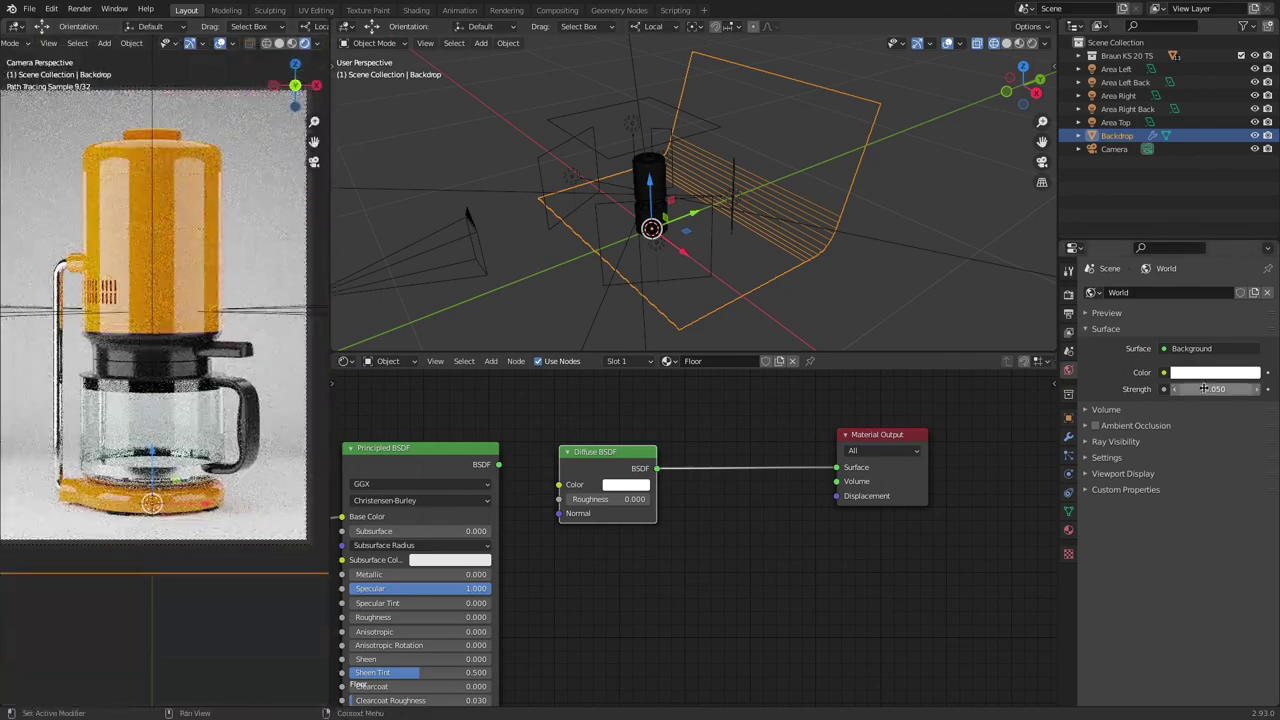
{"action": "type", "text": "0.1"}
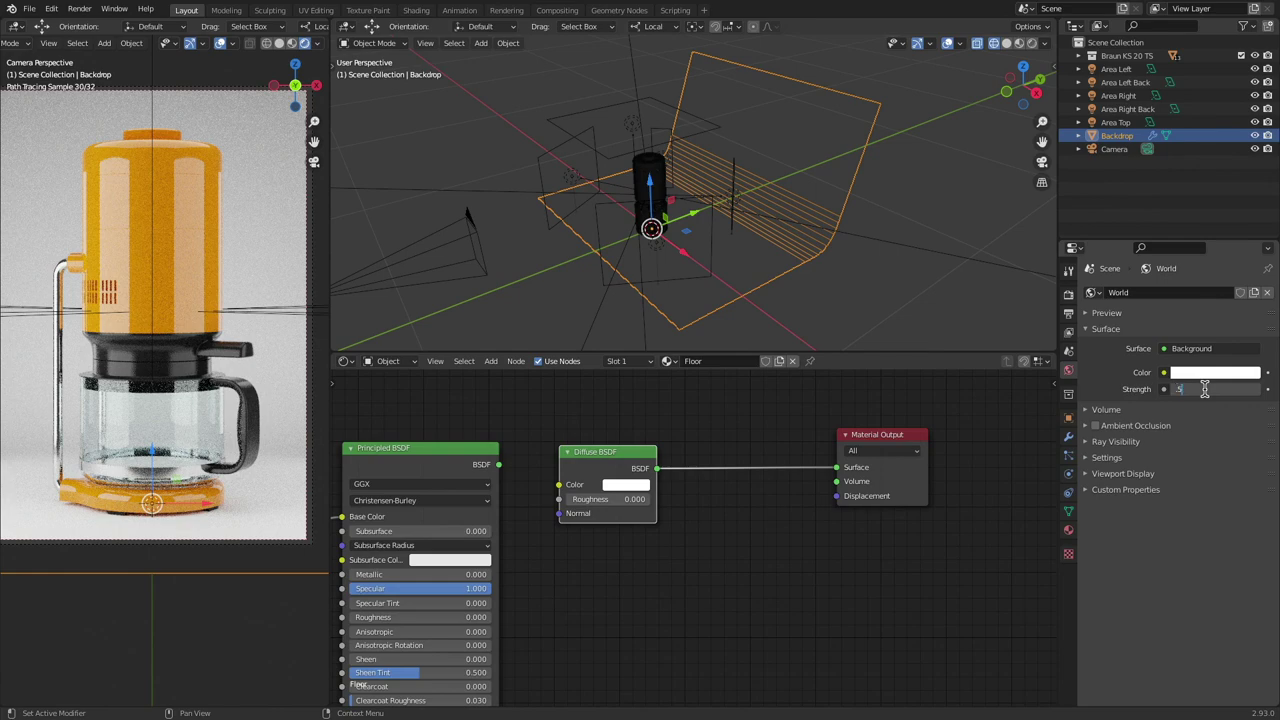
{"action": "key", "text": "Return"}
{"action": "left_click", "coordinate": [1204, 389]}
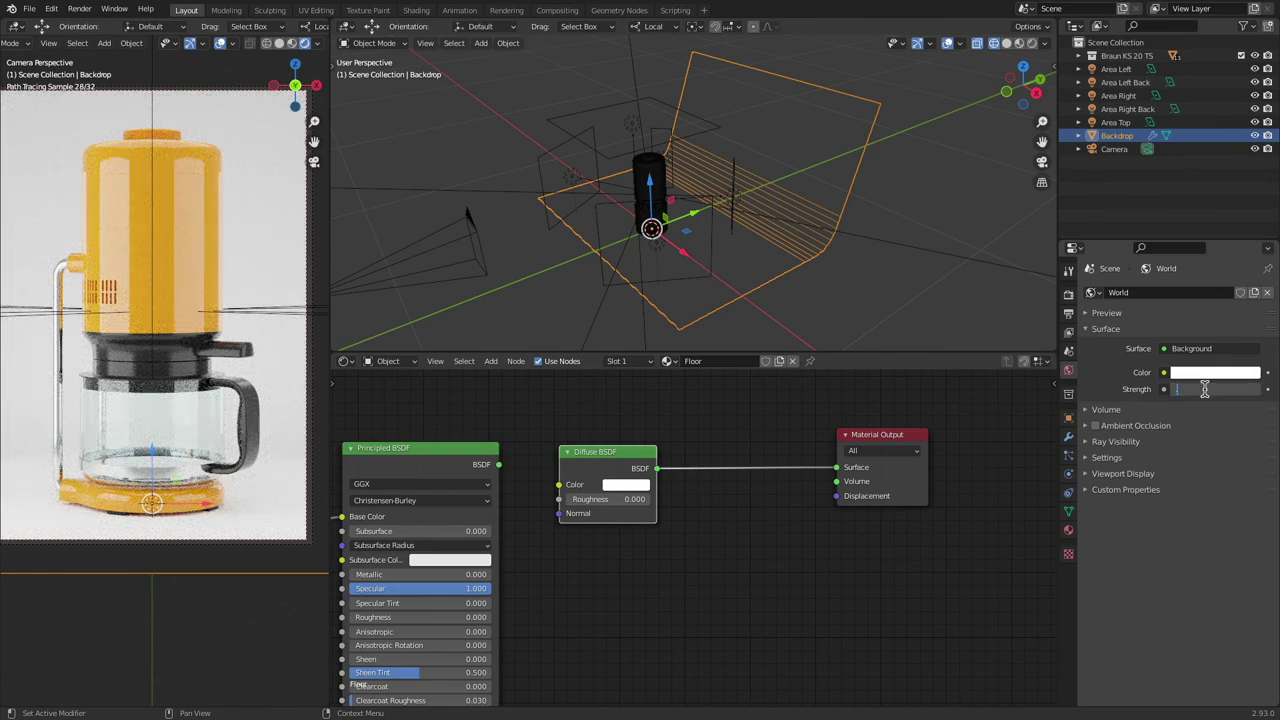
{"action": "type", "text": "25"}
{"action": "key", "text": "Return"}
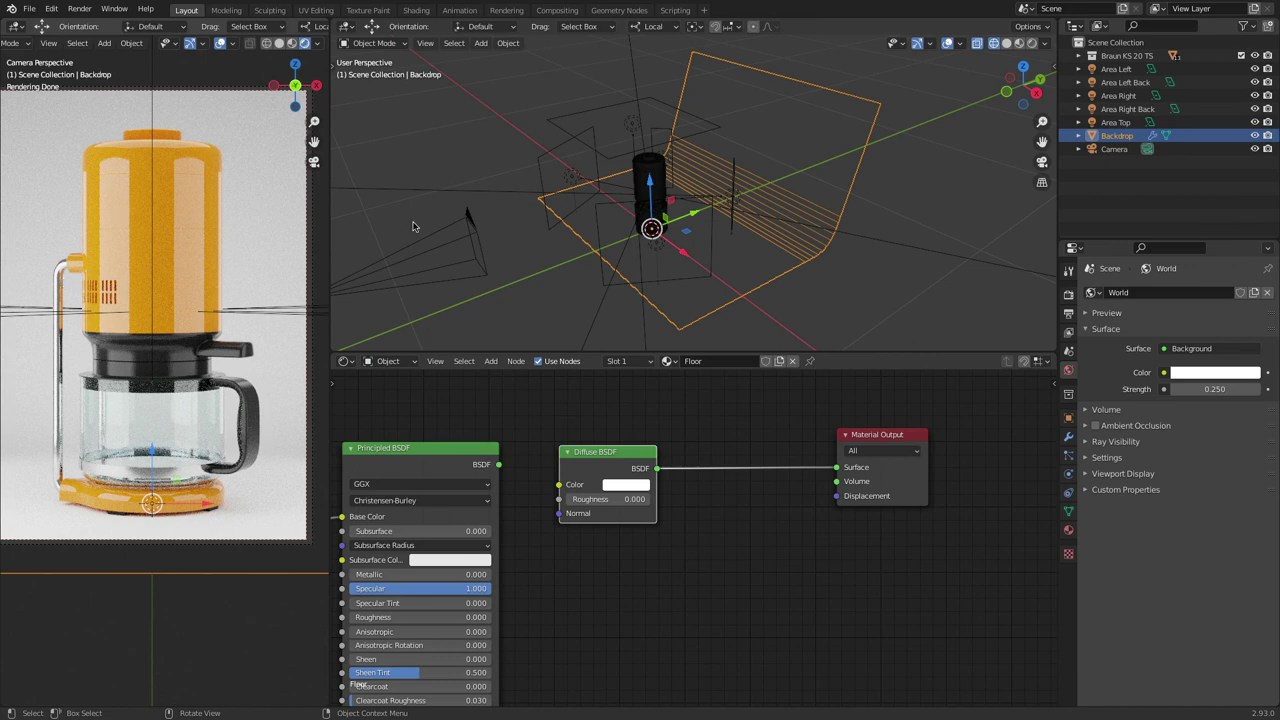
{"action": "left_click", "coordinate": [566, 147]}
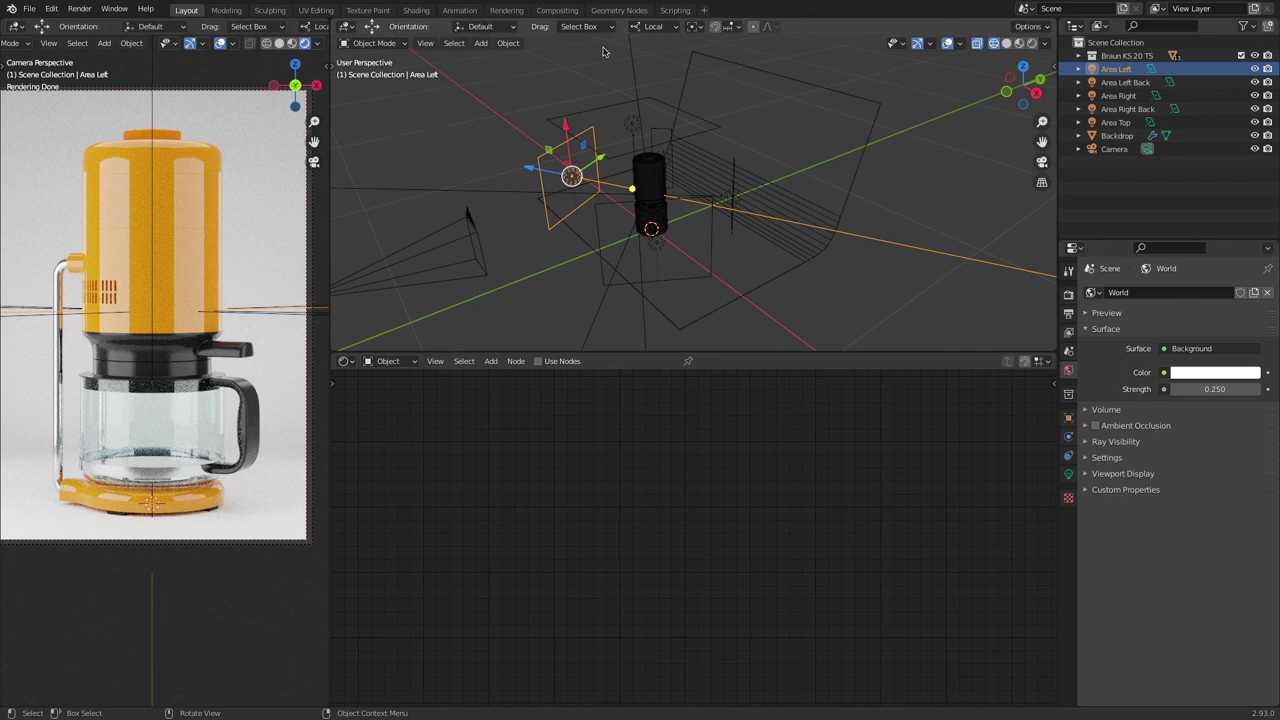
Step: Add a plane, rotate it 90° on X, and move it beside the coffee maker outside camera view
{"action": "left_click", "coordinate": [481, 43]}
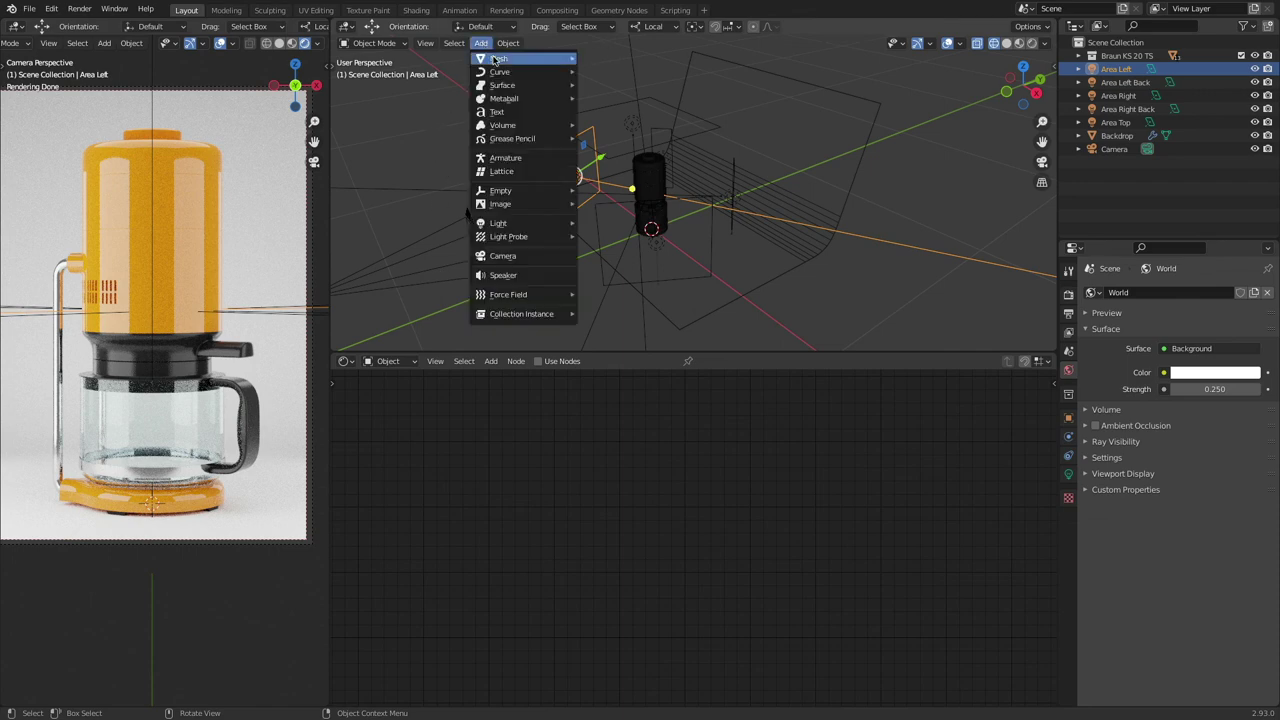
{"action": "mouse_move", "coordinate": [500, 59]}
{"action": "left_click", "coordinate": [617, 61]}
{"action": "scroll", "coordinate": [660, 215], "scroll_direction": "down", "scroll_amount": 2}
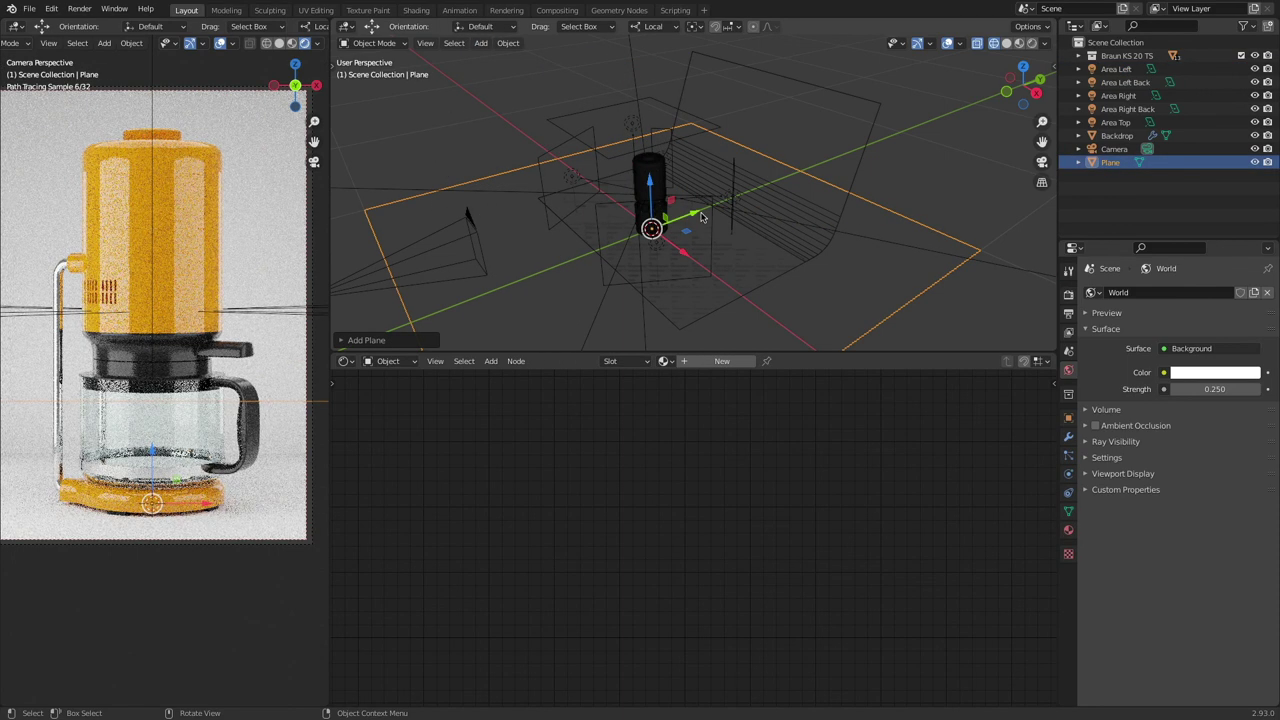
{"action": "type", "text": "rx"}
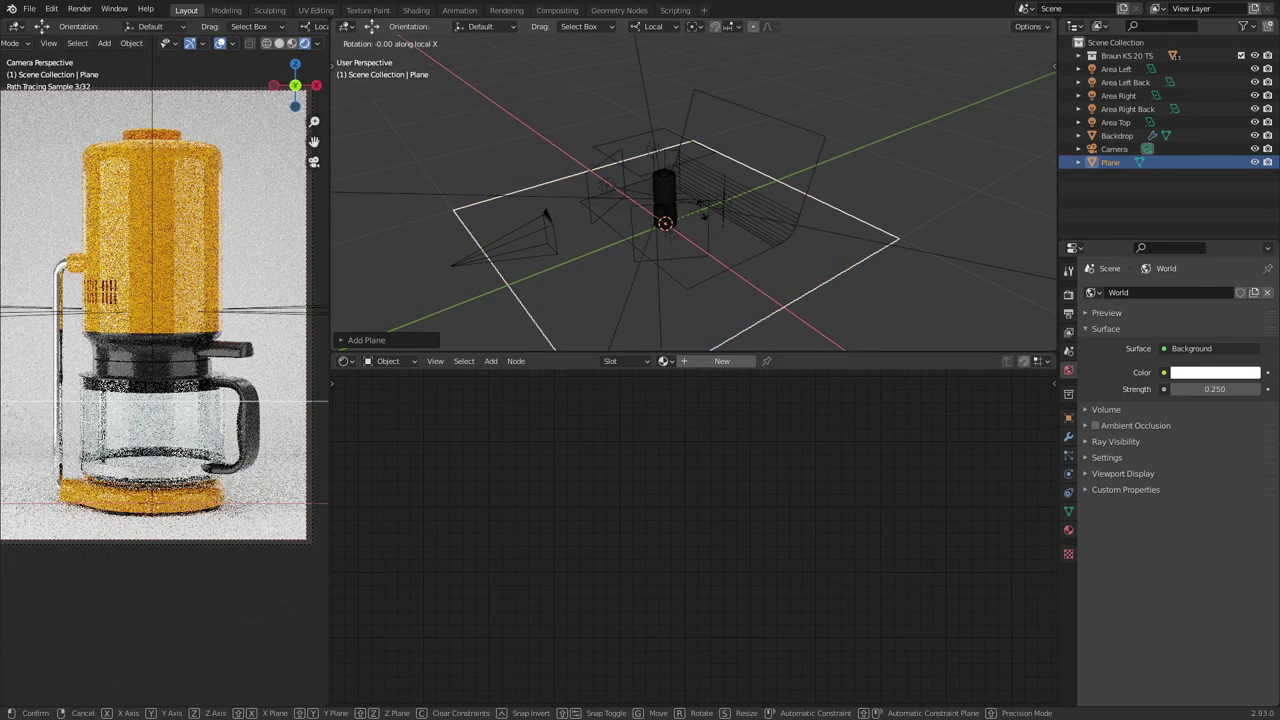
{"action": "type", "text": "90"}
{"action": "key", "text": "Return"}
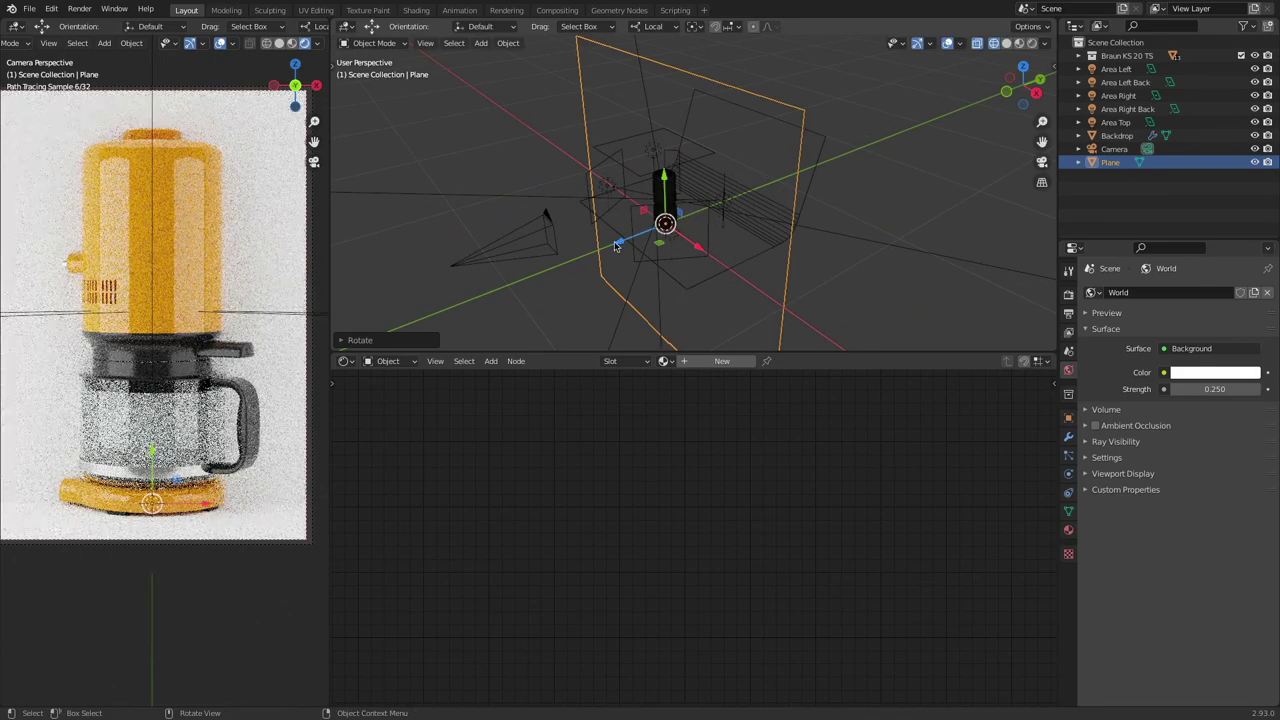
{"action": "key", "text": "g"}
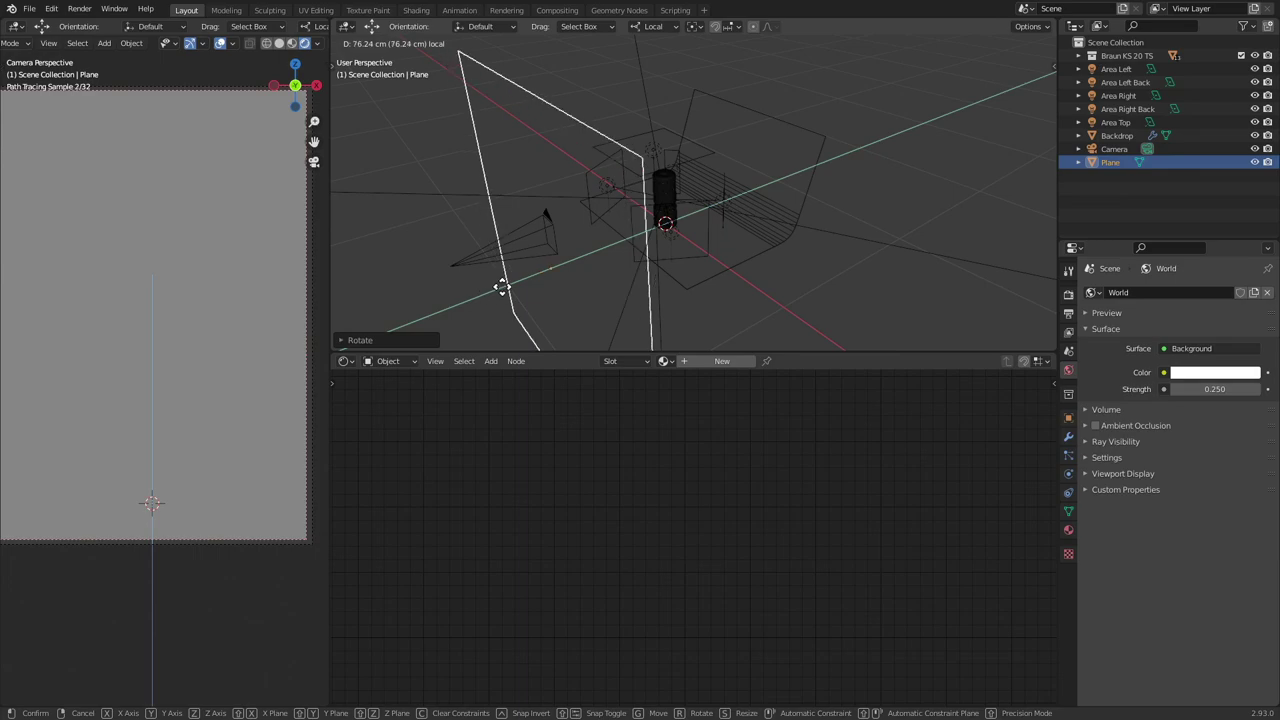
{"action": "left_click", "coordinate": [505, 283]}
{"action": "key", "text": "g"}
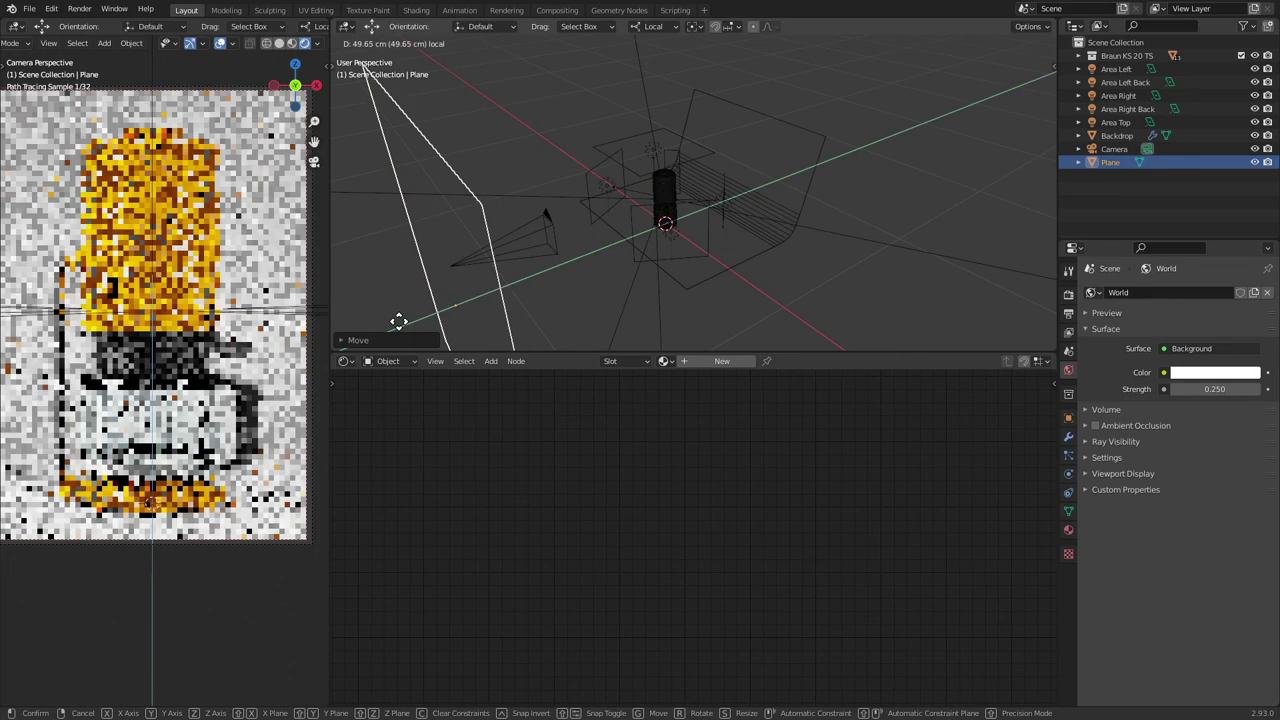
{"action": "left_click", "coordinate": [498, 267]}
{"action": "middle_click_drag", "start_coordinate": [498, 267], "coordinate": [651, 257]}
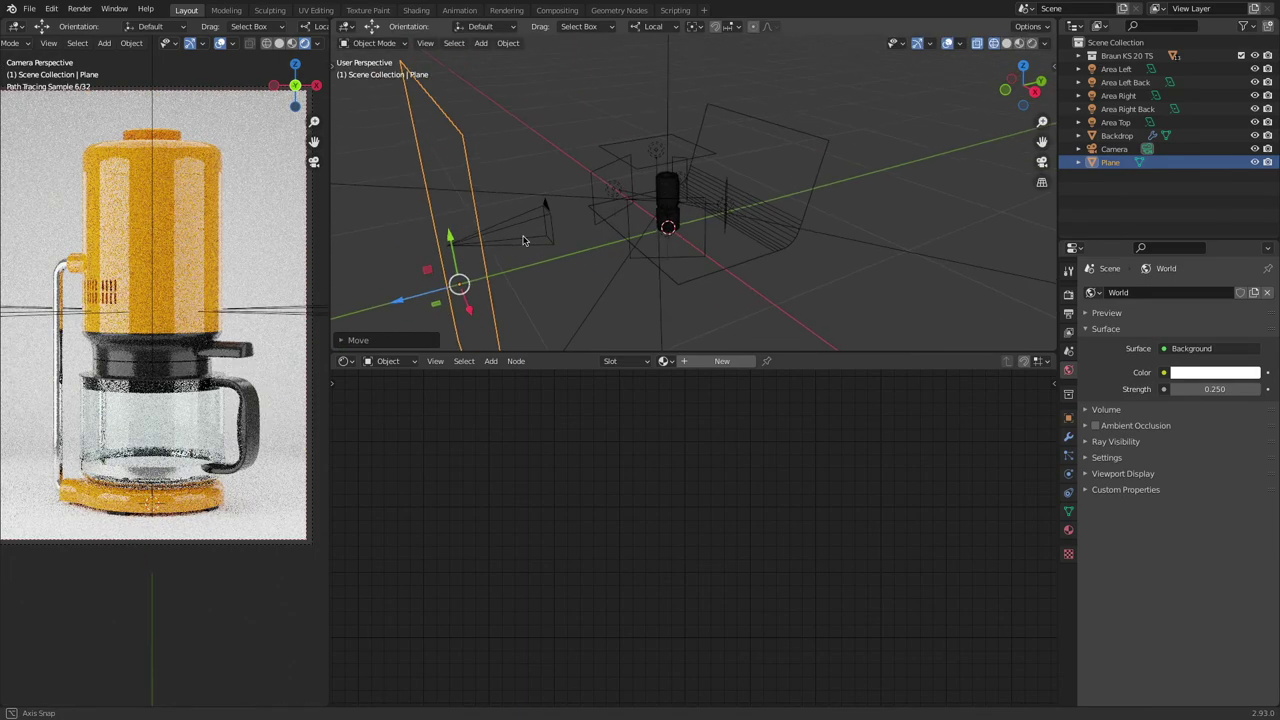
Step: Create a new material for the plane and set its Base Color to black
{"action": "left_click", "coordinate": [1068, 530]}
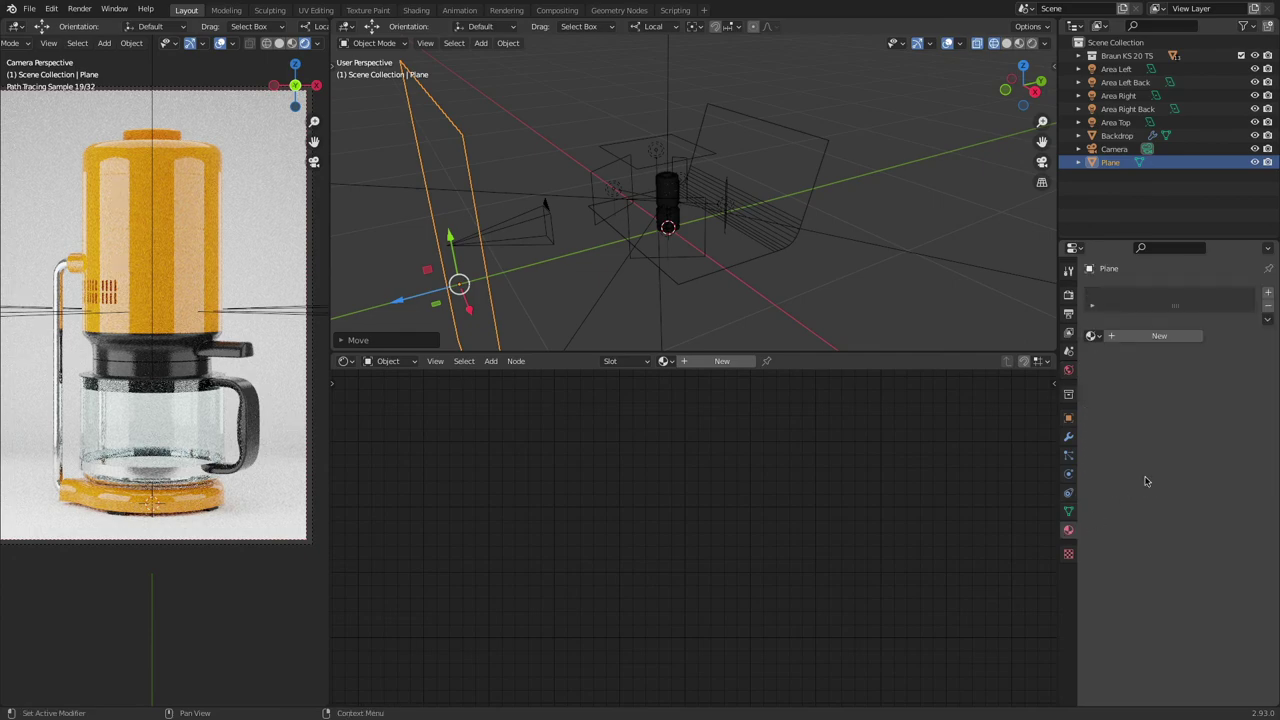
{"action": "left_click", "coordinate": [1160, 335]}
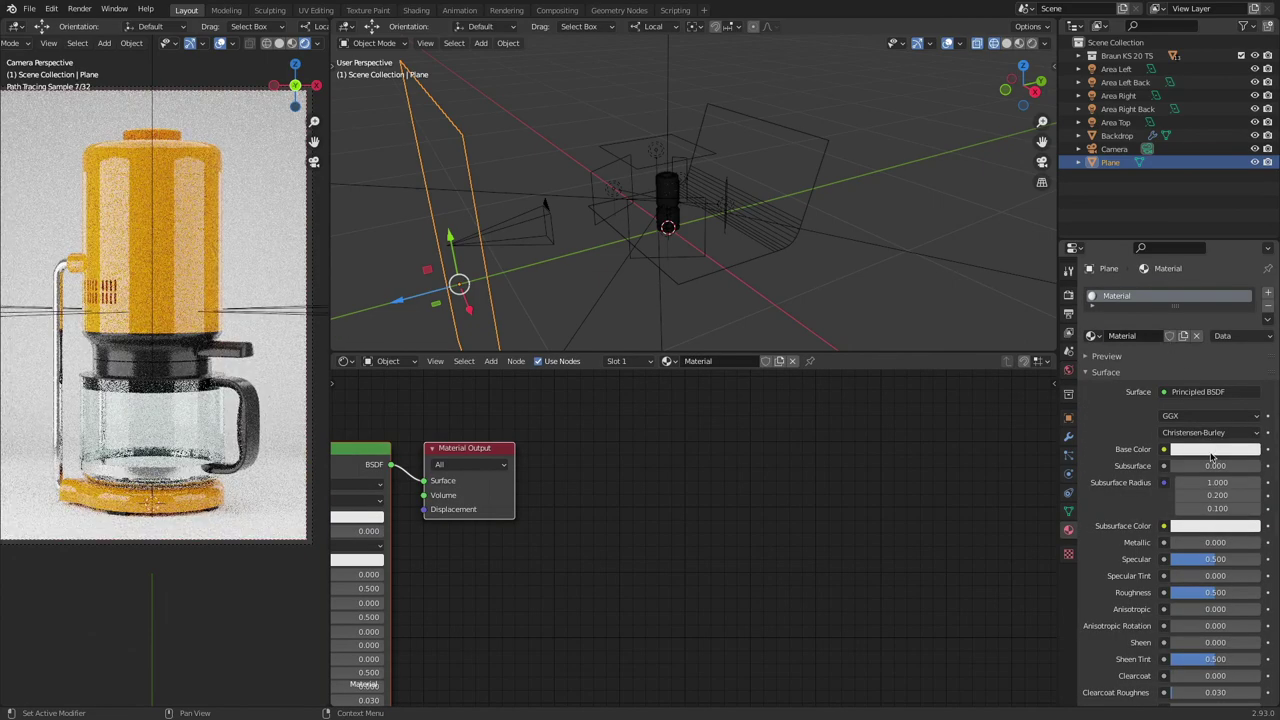
{"action": "left_click", "coordinate": [1214, 450]}
{"action": "left_click", "coordinate": [1191, 355]}
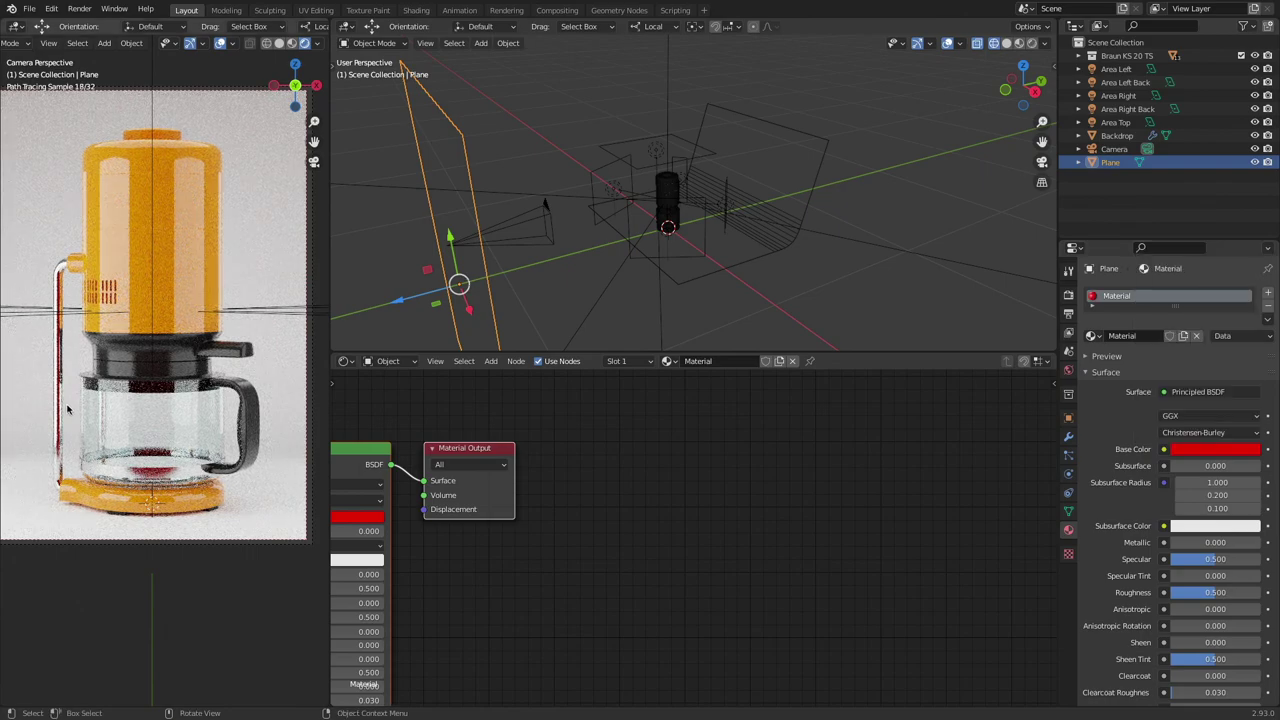
{"action": "scroll", "coordinate": [57, 295], "scroll_direction": "up", "scroll_amount": 4}
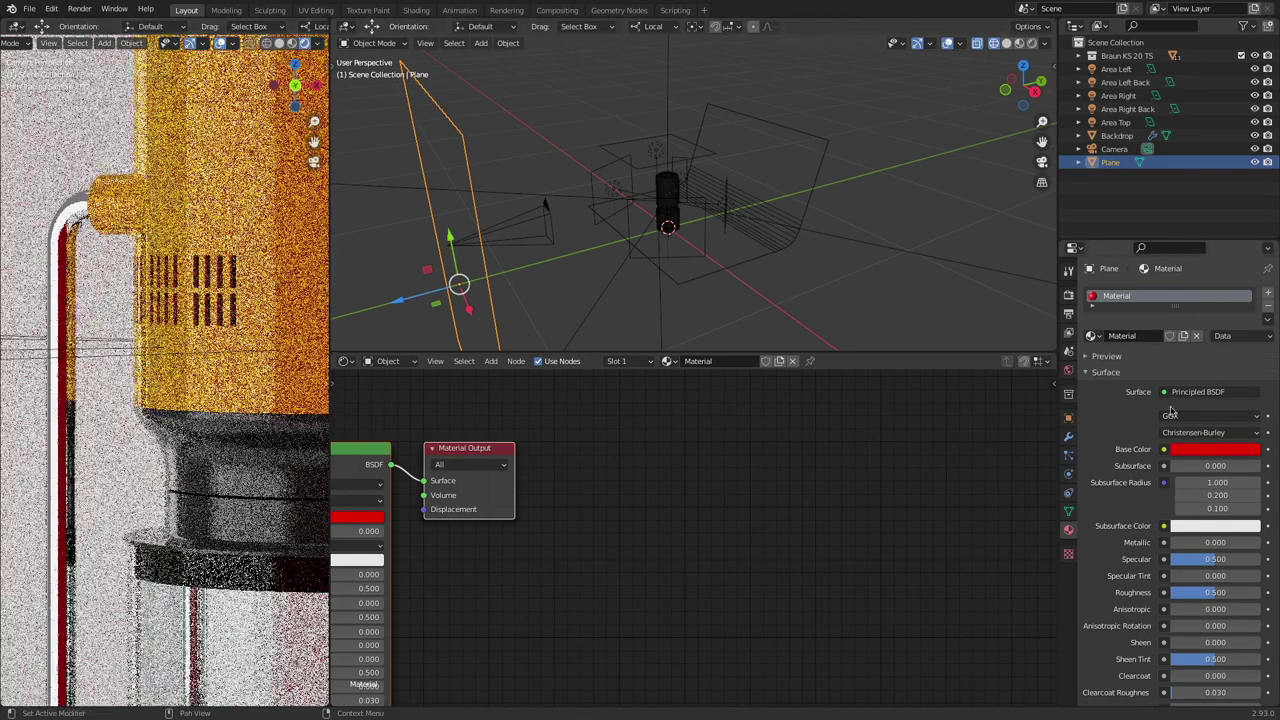
{"action": "left_click", "coordinate": [1220, 449]}
{"action": "left_click_drag", "start_coordinate": [1247, 417], "coordinate": [1150, 417]}
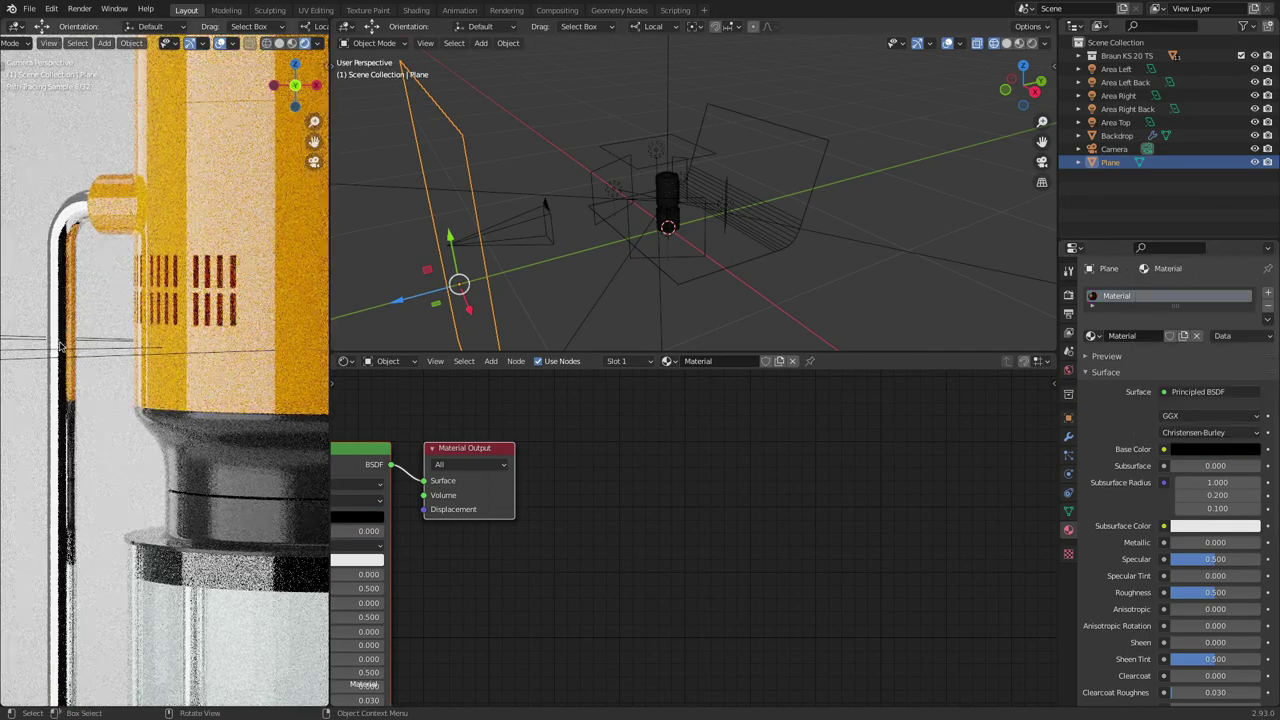
{"action": "scroll", "coordinate": [120, 471], "scroll_direction": "down", "scroll_amount": 5}
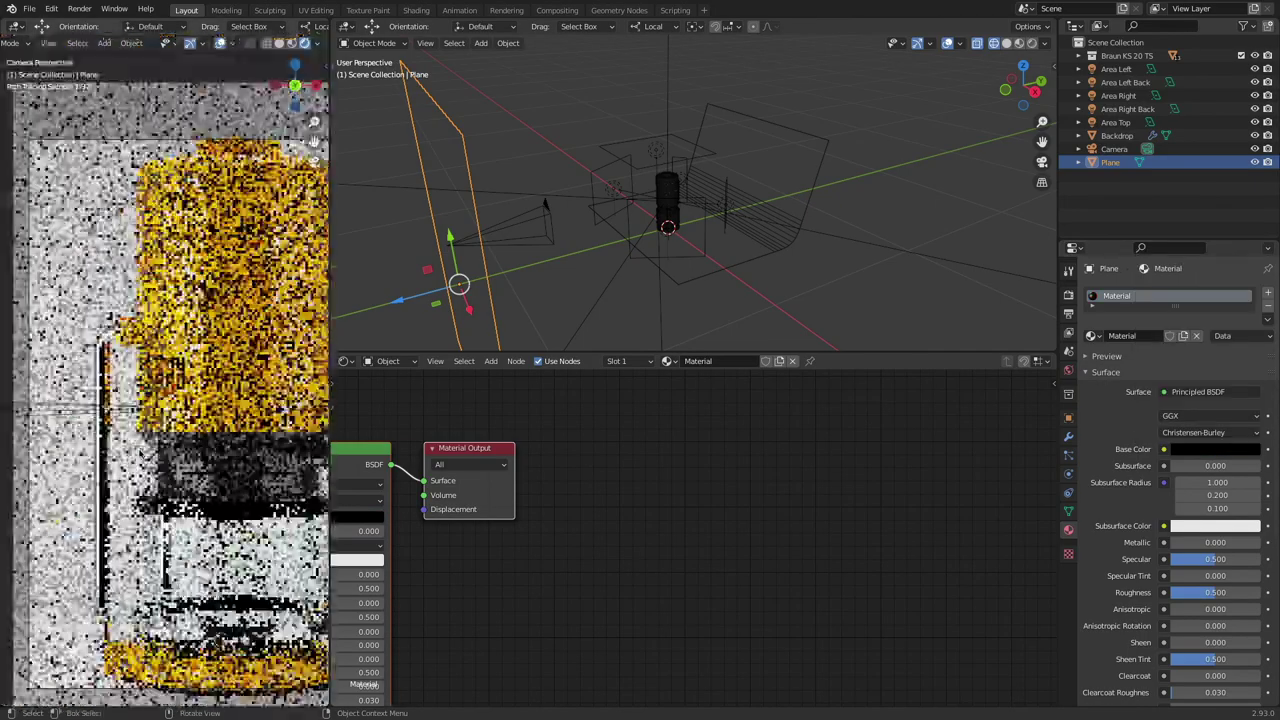
Step: Orbit the left view, return it to the camera, then switch to top view
{"action": "mouse_move", "coordinate": [215, 430]}
{"action": "middle_mouse_down"}
{"action": "mouse_move", "coordinate": [87, 435]}
{"action": "mouse_move", "coordinate": [207, 451]}
{"action": "middle_mouse_up"}
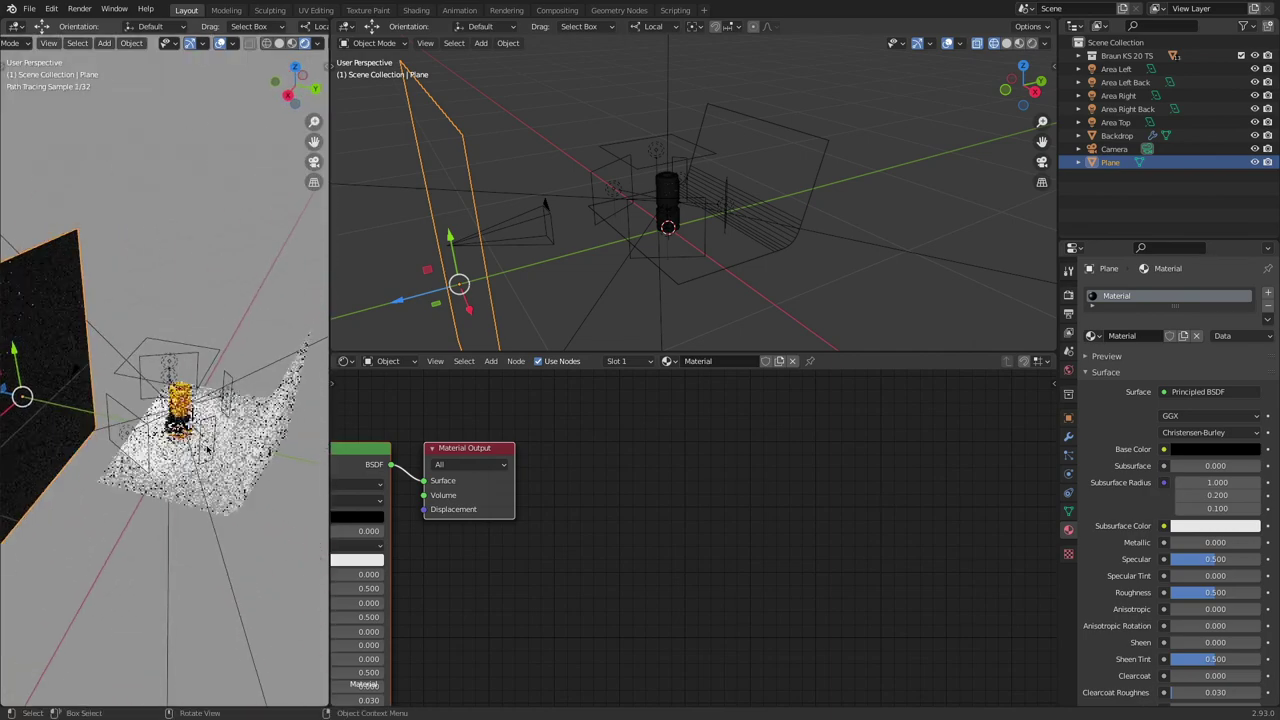
{"action": "mouse_move", "coordinate": [50, 338]}
{"action": "middle_mouse_down"}
{"action": "mouse_move", "coordinate": [176, 400]}
{"action": "mouse_move", "coordinate": [186, 380]}
{"action": "middle_mouse_up"}
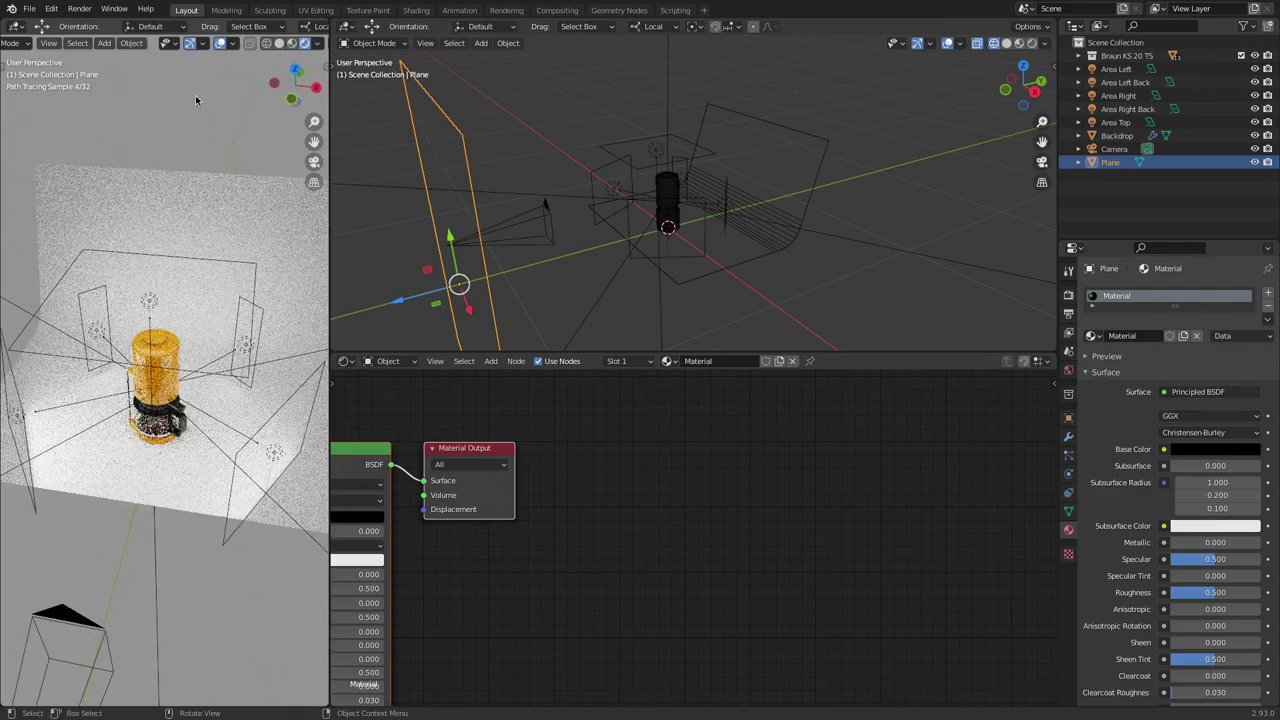
{"action": "left_click", "coordinate": [313, 162]}
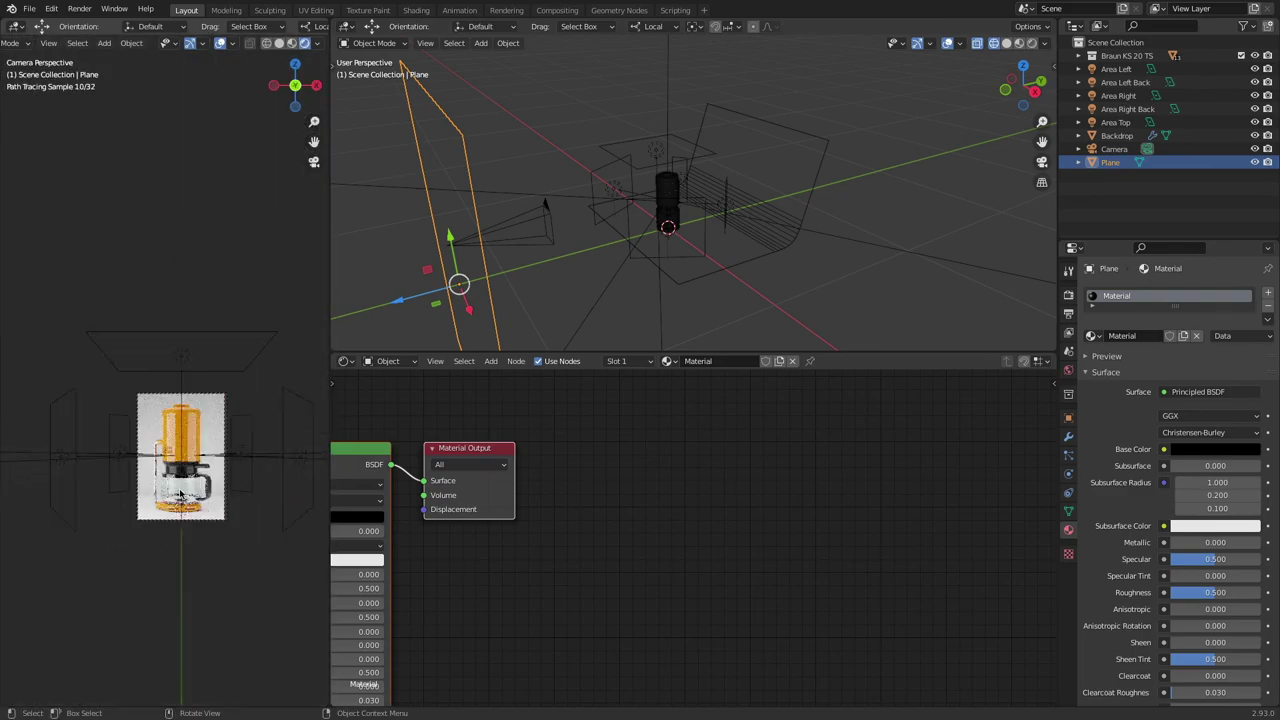
{"action": "key", "text": "Home"}
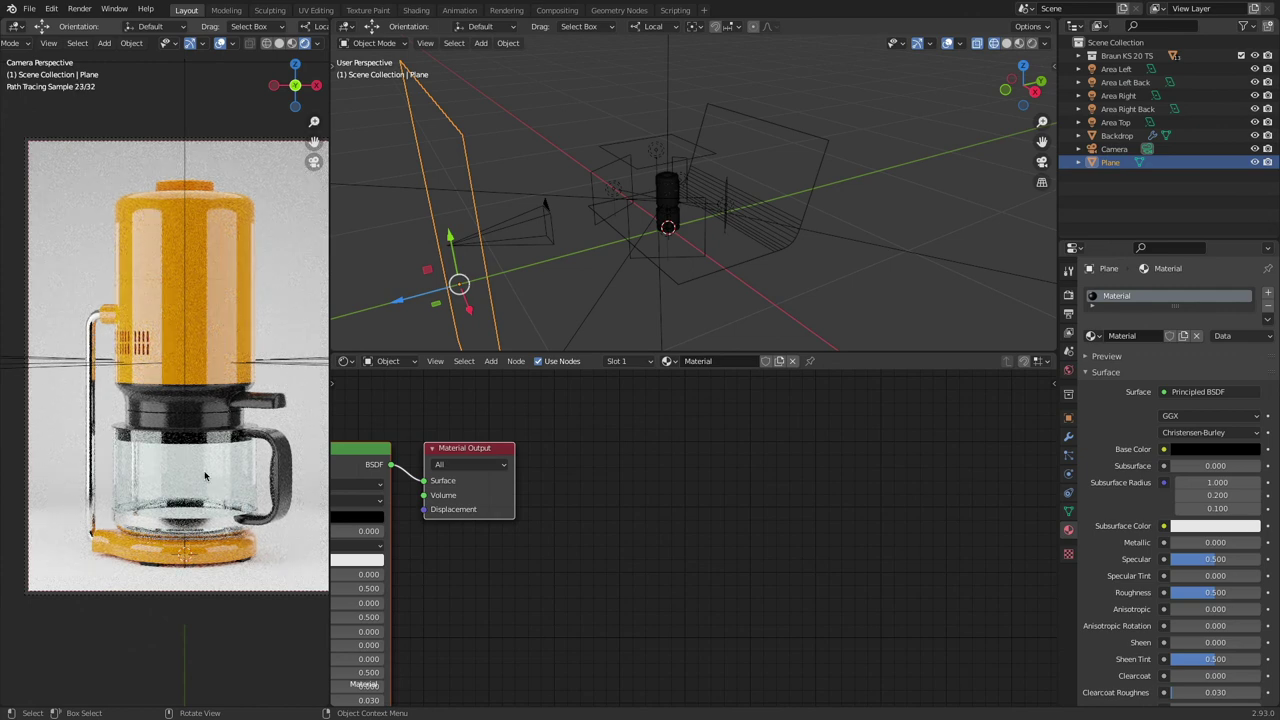
{"action": "key", "text": "KP_7"}
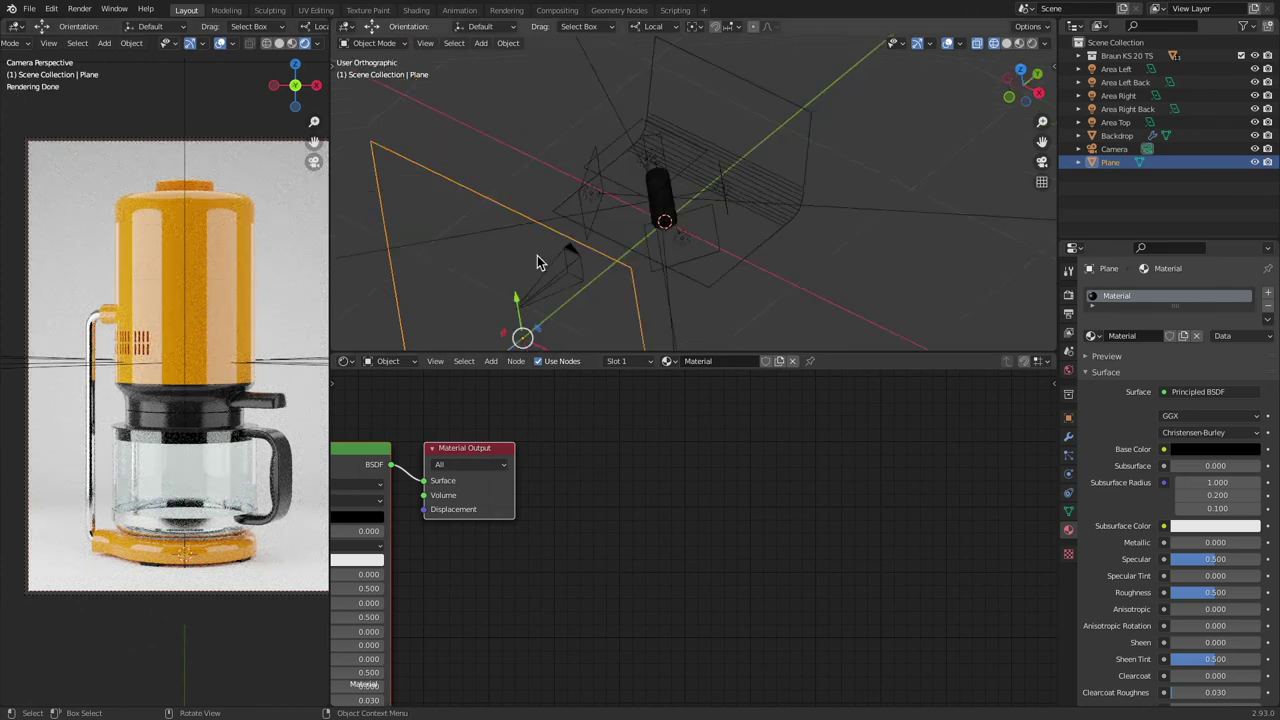
Step: Duplicate the black plane, then rotate and reposition the copy in top view
{"action": "scroll", "coordinate": [590, 290], "scroll_direction": "down", "scroll_amount": 5}
{"action": "key", "text": "shift+d"}
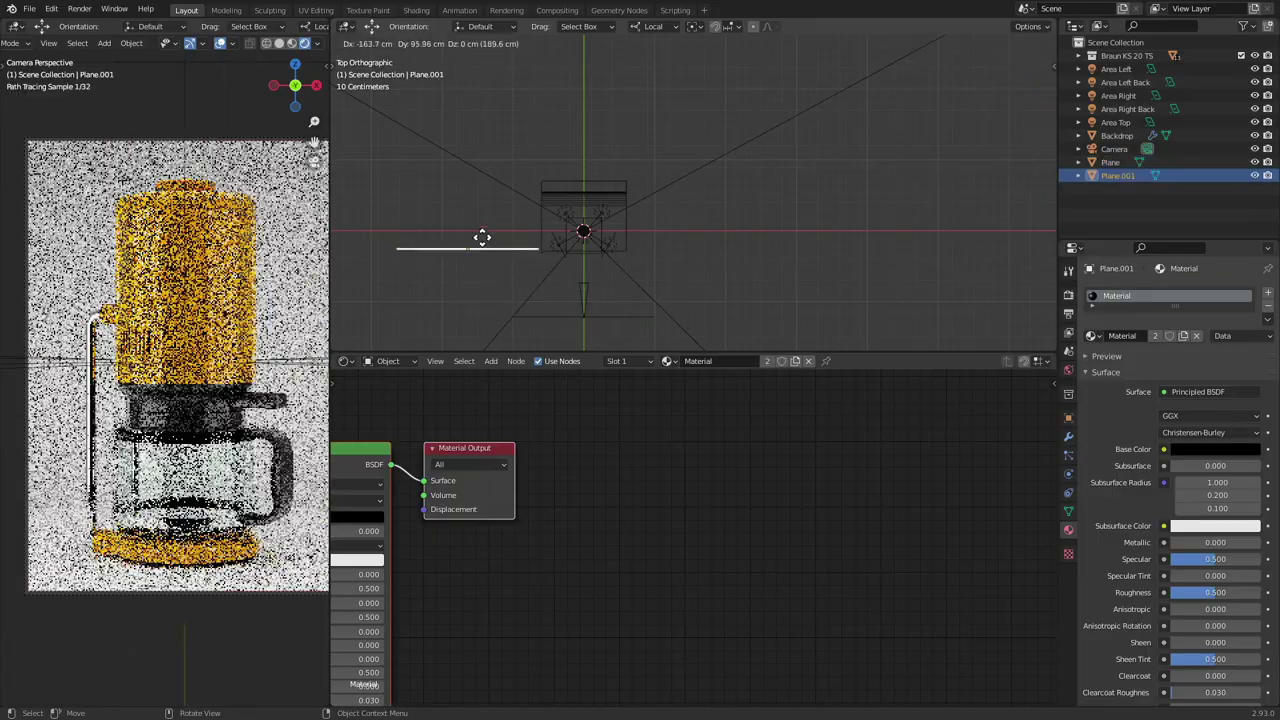
{"action": "left_click", "coordinate": [483, 240]}
{"action": "key", "text": "r"}
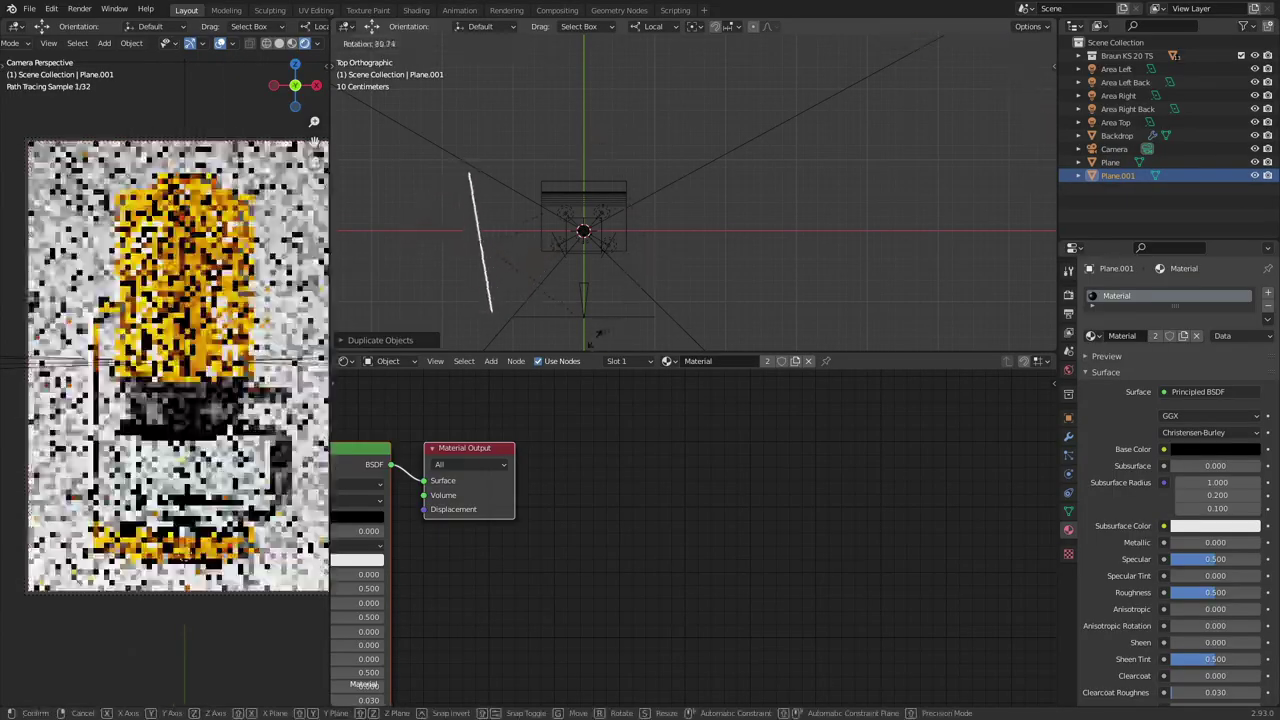
{"action": "left_click", "coordinate": [542, 280]}
{"action": "key", "text": "g"}
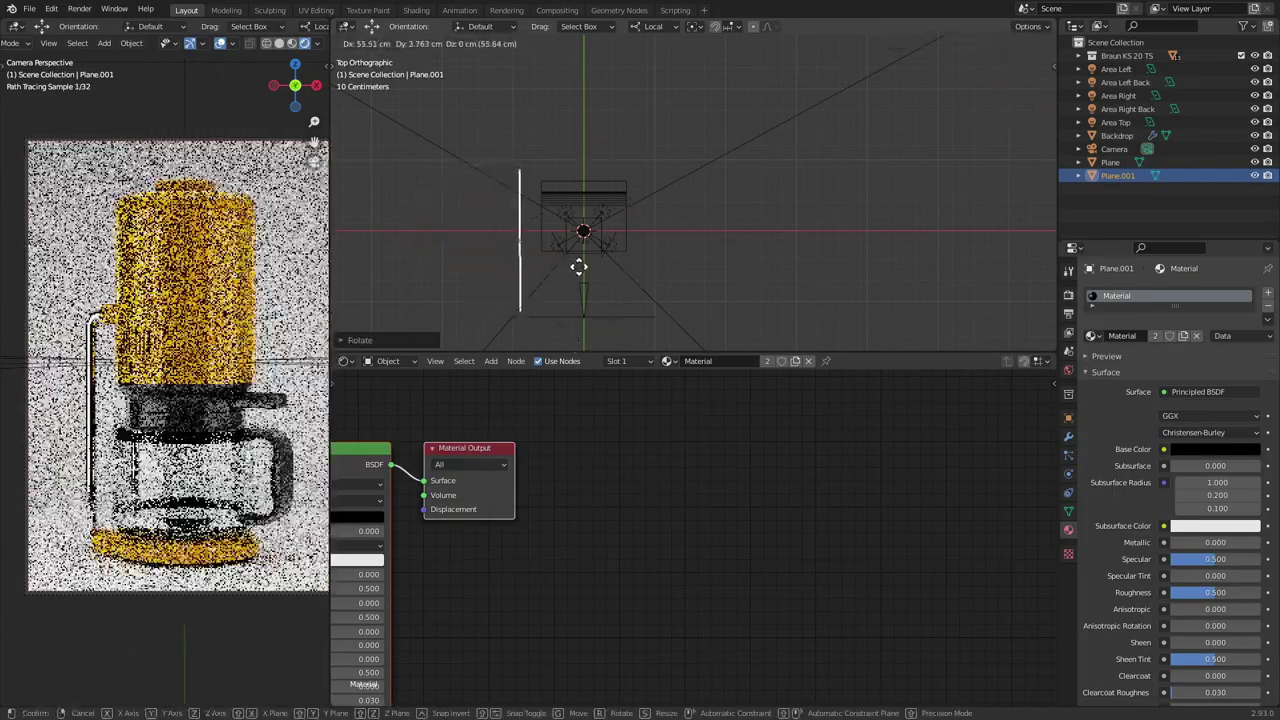
{"action": "left_click", "coordinate": [583, 257]}
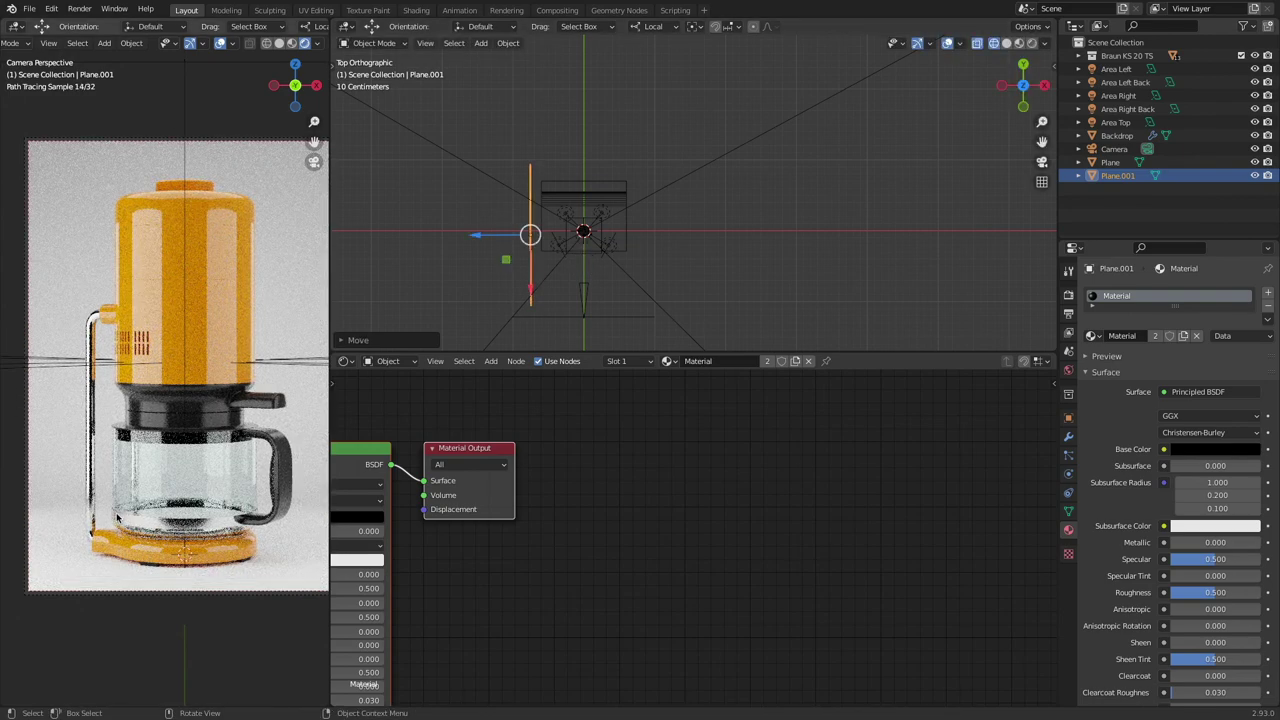
Step: Move the duplicate further left and hide and unhide it to compare the render
{"action": "scroll", "coordinate": [525, 245], "scroll_direction": "up", "scroll_amount": 6}
{"action": "key", "text": "g"}
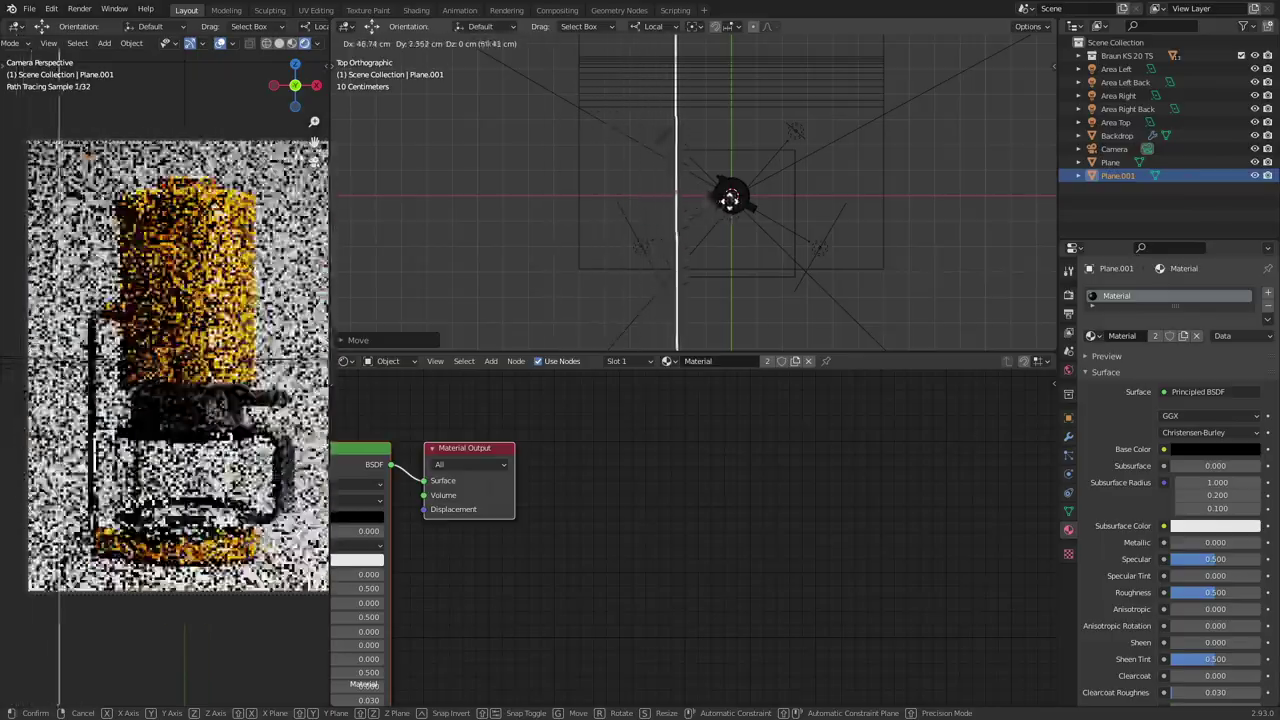
{"action": "left_click", "coordinate": [538, 181]}
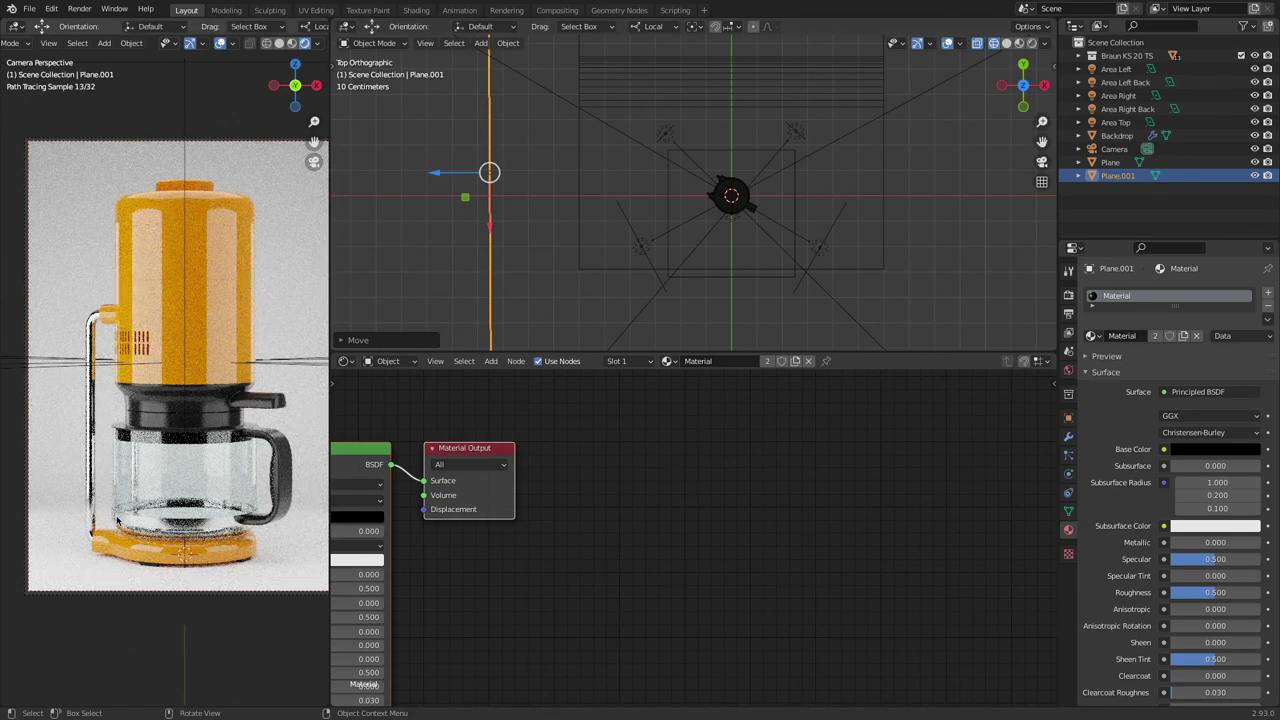
{"action": "scroll", "coordinate": [545, 238], "scroll_direction": "down", "scroll_amount": 2}
{"action": "key", "text": "h"}
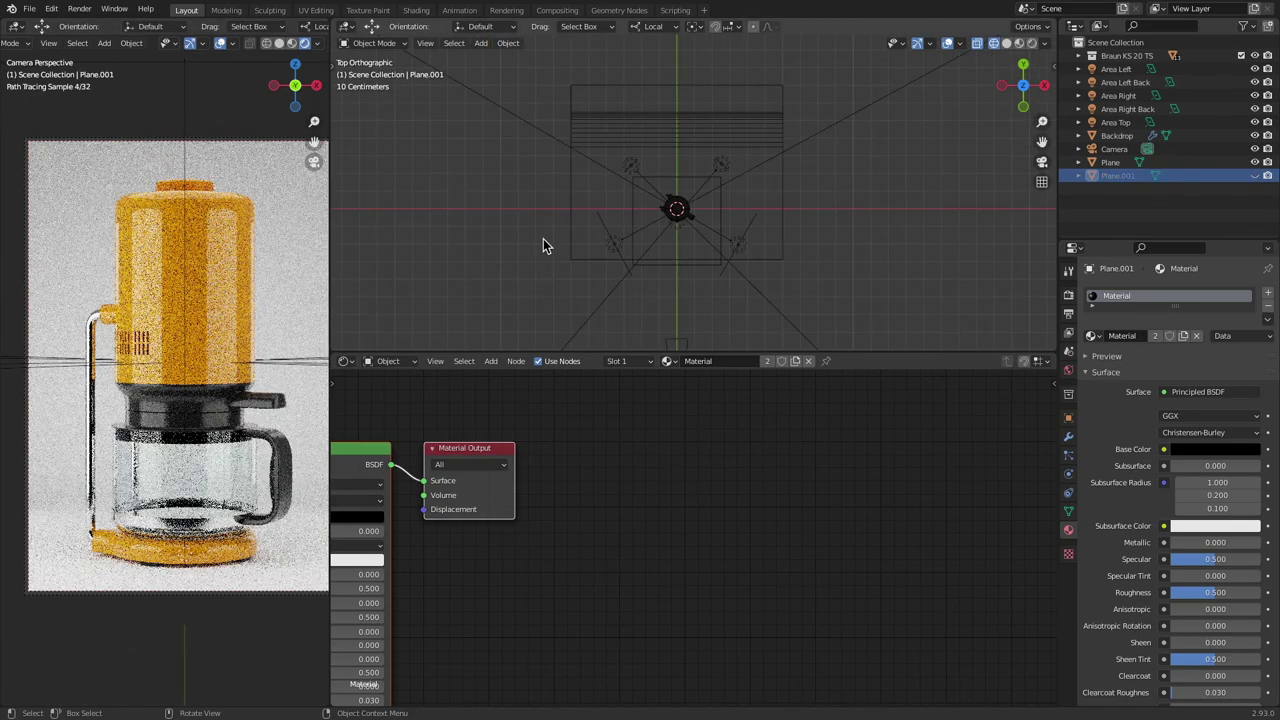
{"action": "key", "text": "alt+h"}
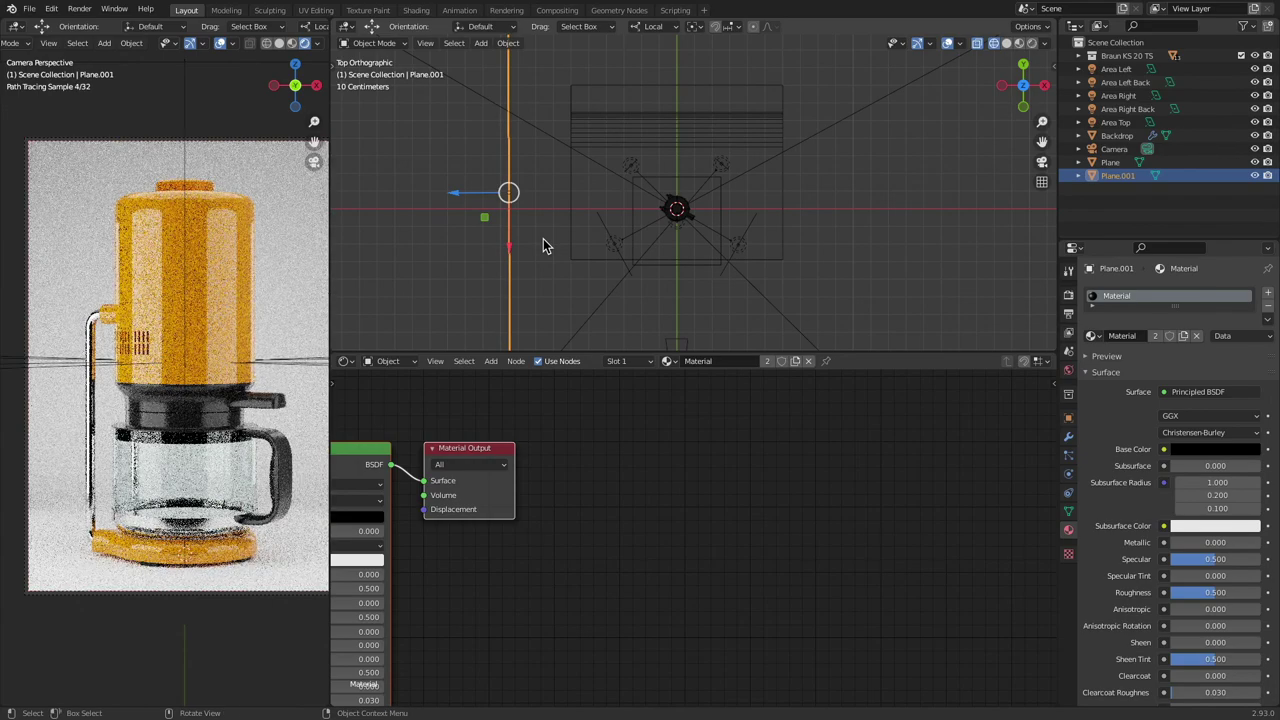
{"action": "key", "text": "h"}
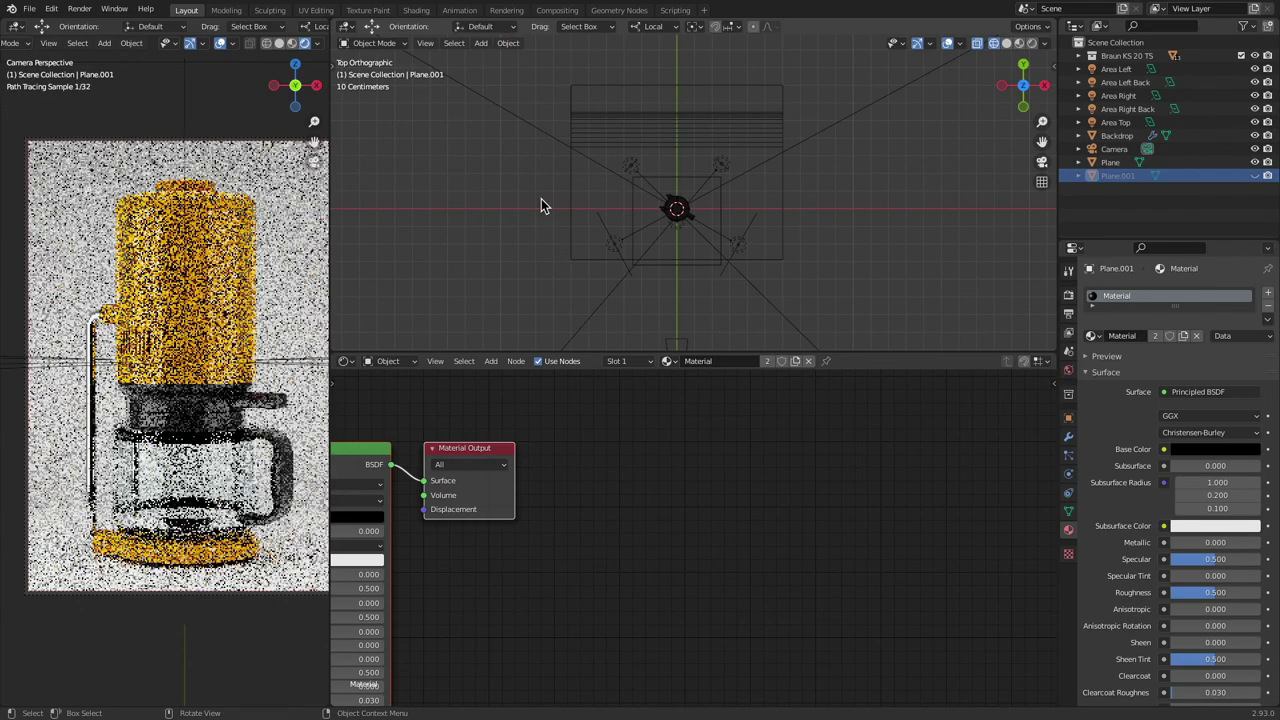
{"action": "scroll", "coordinate": [82, 344], "scroll_direction": "up", "scroll_amount": 6}
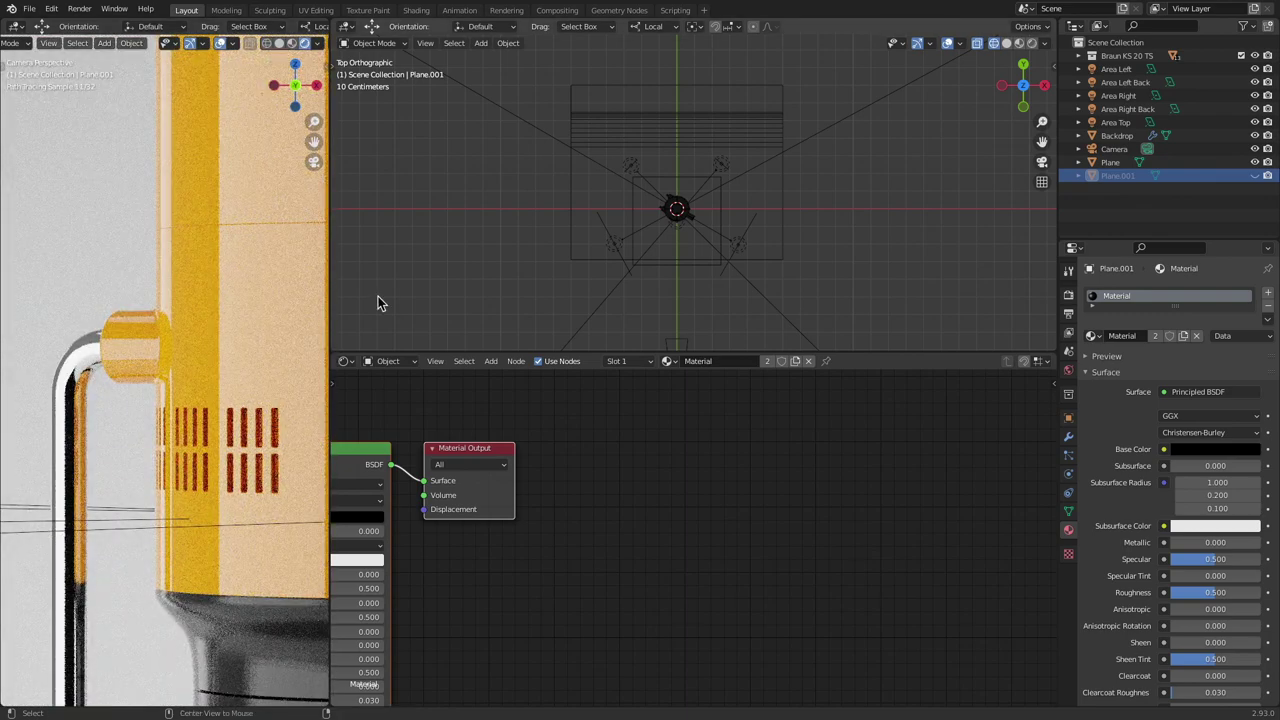
{"action": "key", "text": "alt+h"}
{"action": "scroll", "coordinate": [467, 222], "scroll_direction": "down", "scroll_amount": 10}
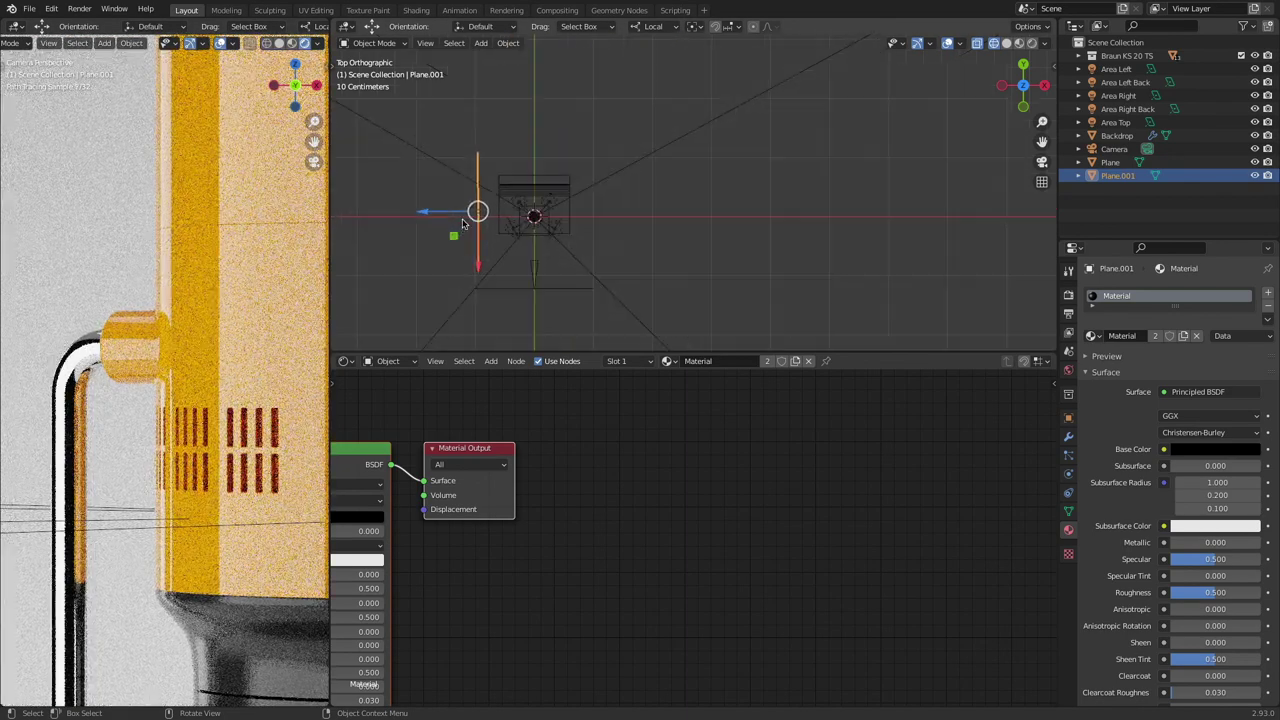
{"action": "scroll", "coordinate": [468, 224], "scroll_direction": "up", "scroll_amount": 3}
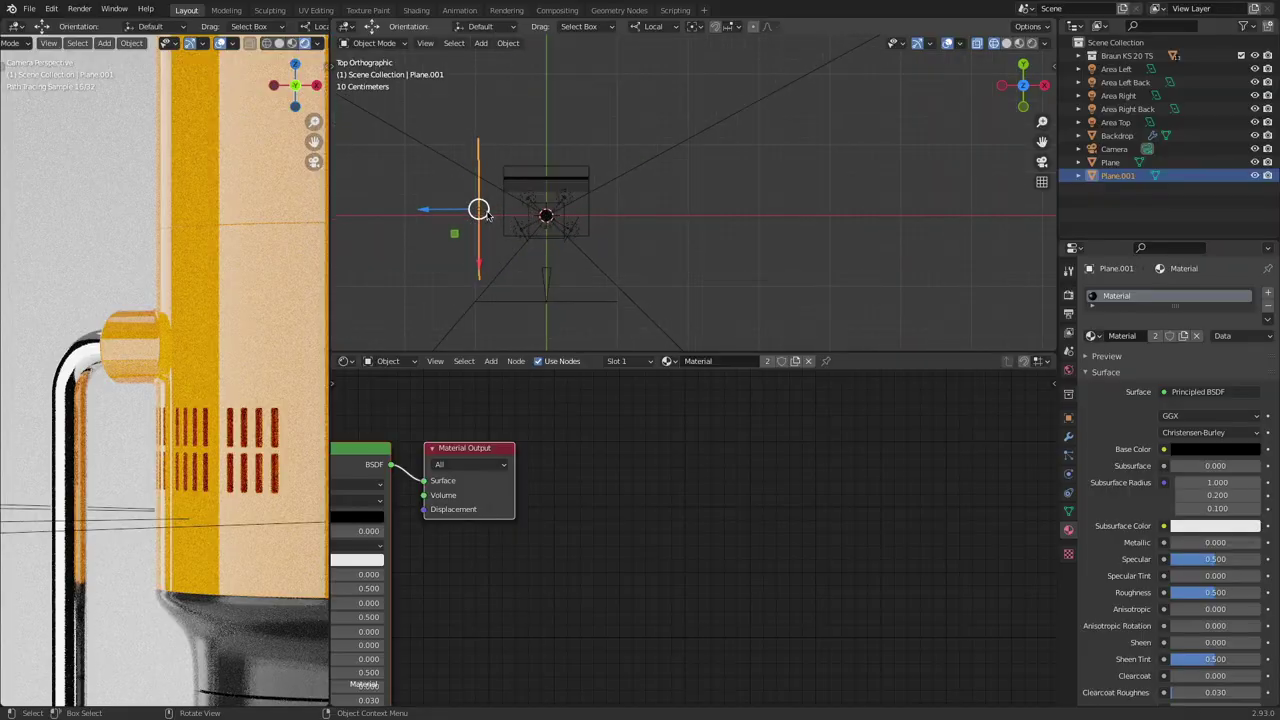
{"action": "scroll", "coordinate": [479, 209], "scroll_direction": "up", "scroll_amount": 2}
Step: Place the plane left of the coffee maker and set its Z rotation to 90°
{"action": "key", "text": "g"}
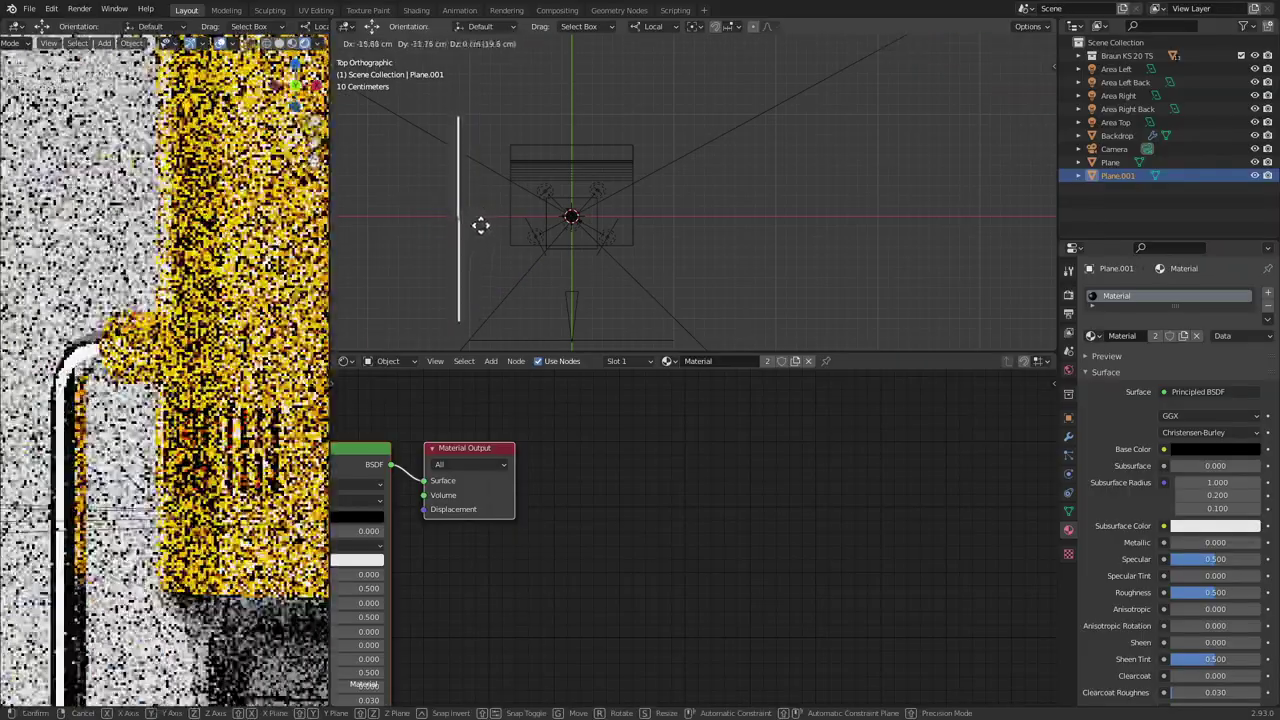
{"action": "left_click", "coordinate": [479, 224]}
{"action": "key", "text": "n"}
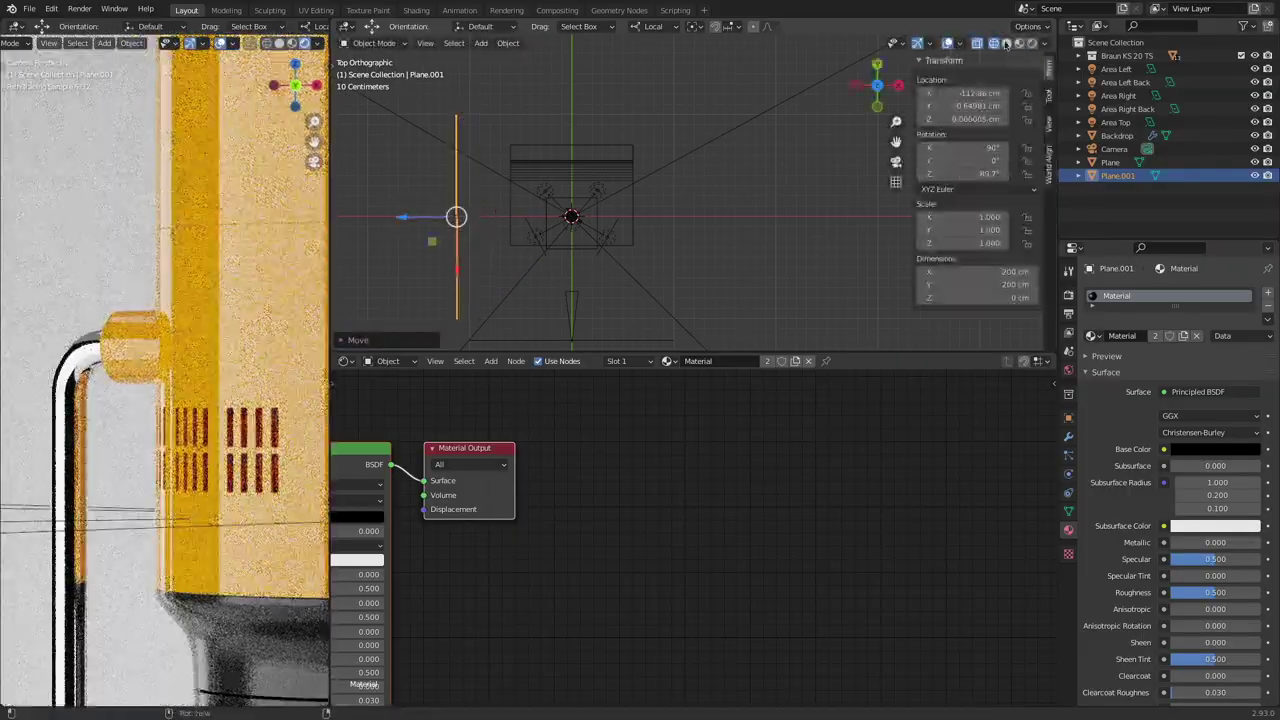
{"action": "left_click", "coordinate": [968, 174]}
{"action": "type", "text": "90"}
{"action": "key", "text": "Return"}
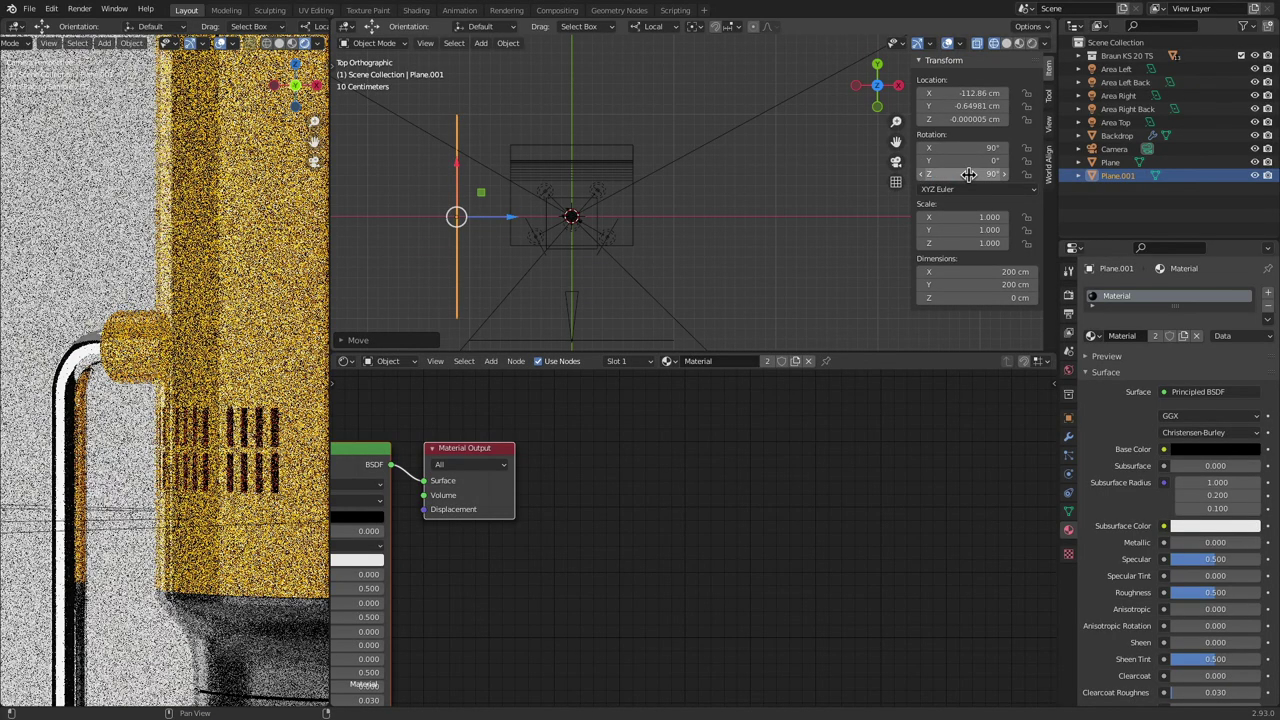
{"action": "scroll", "coordinate": [686, 202], "scroll_direction": "down", "scroll_amount": 2}
Step: Duplicate the plane and place the copy on the coffee maker's right side
{"action": "key", "text": "shift+d"}
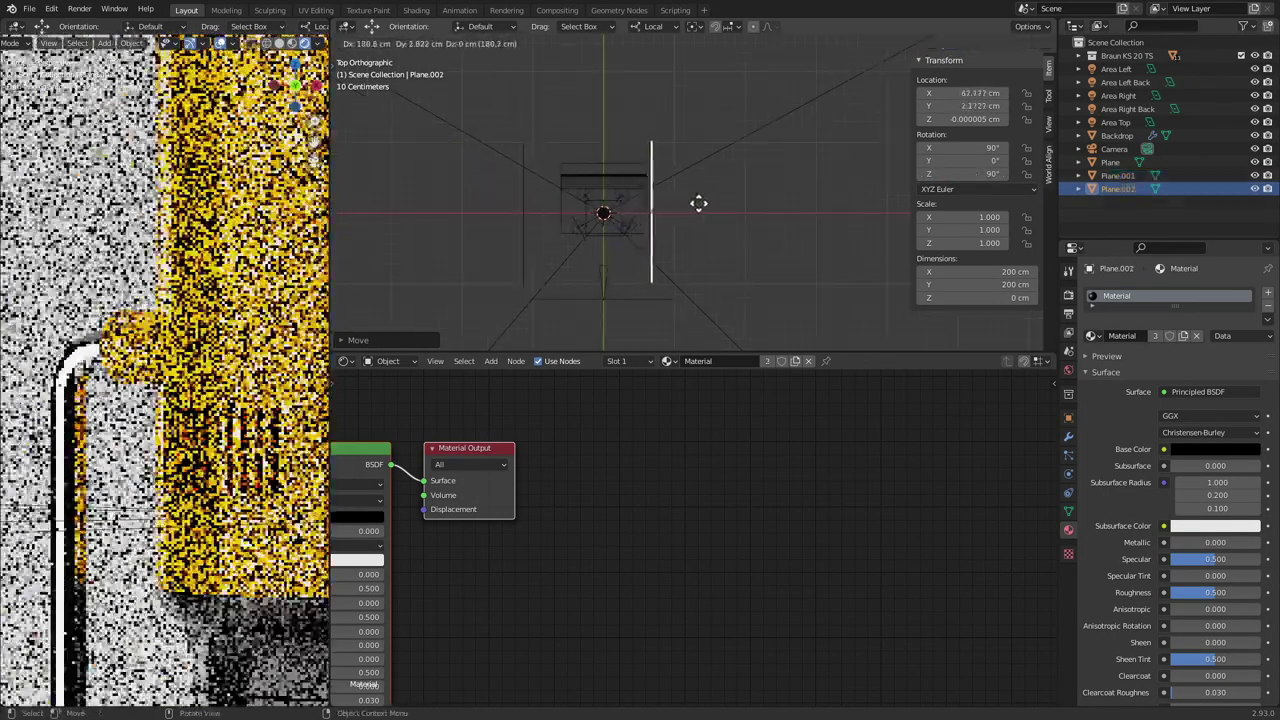
{"action": "left_click", "coordinate": [724, 206]}
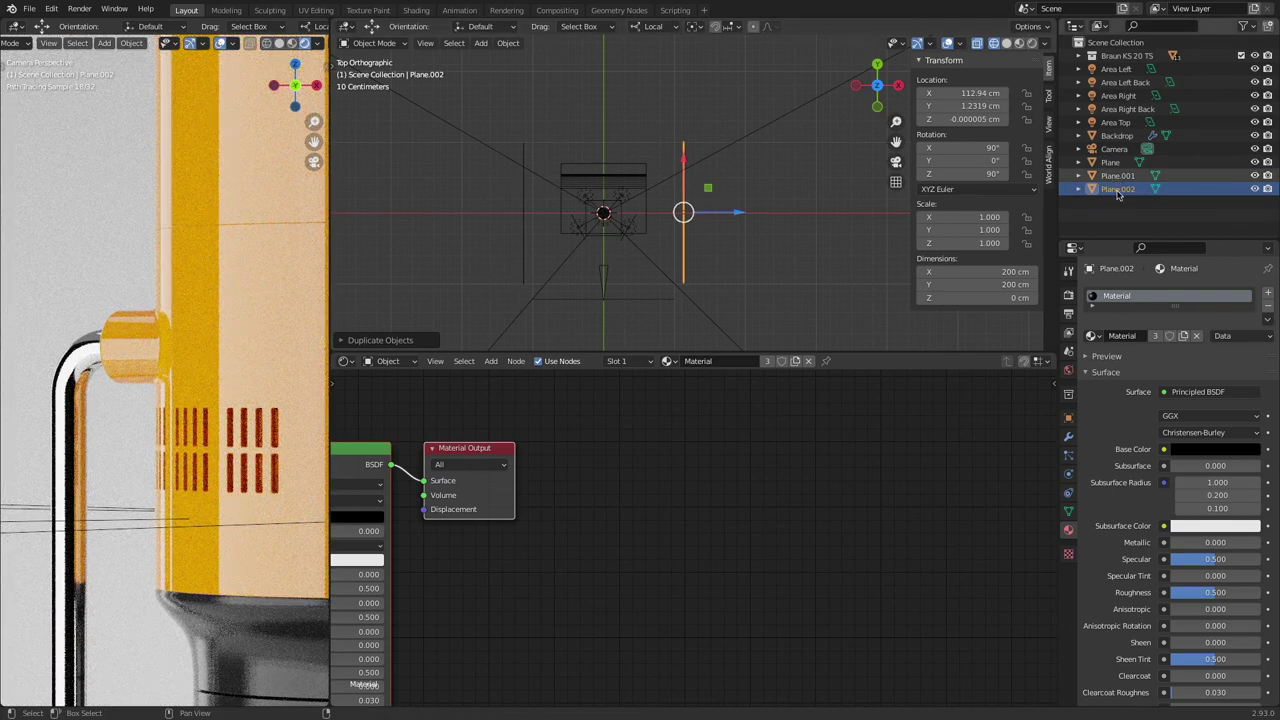
{"action": "right_click", "coordinate": [1121, 236]}
Step: Create a new collection, naming it Black Box and then renaming it Black Reflectors
{"action": "left_click", "coordinate": [1113, 209]}
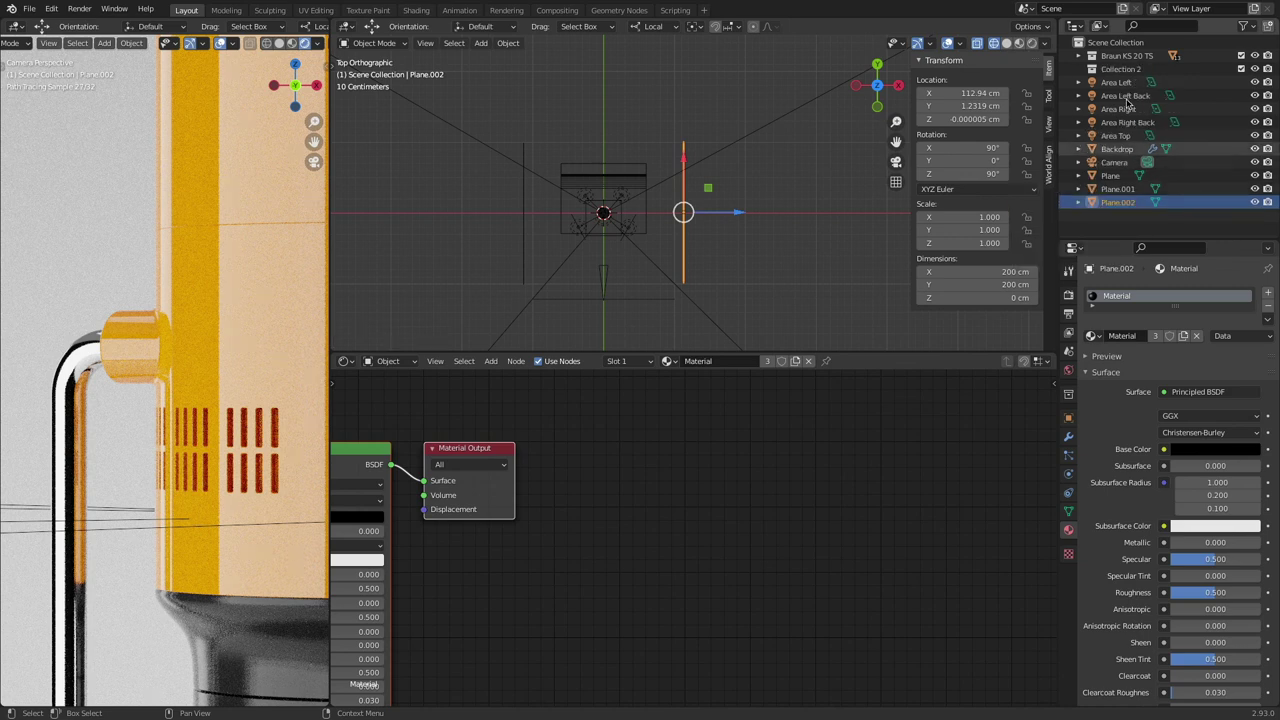
{"action": "double_click", "coordinate": [1118, 70]}
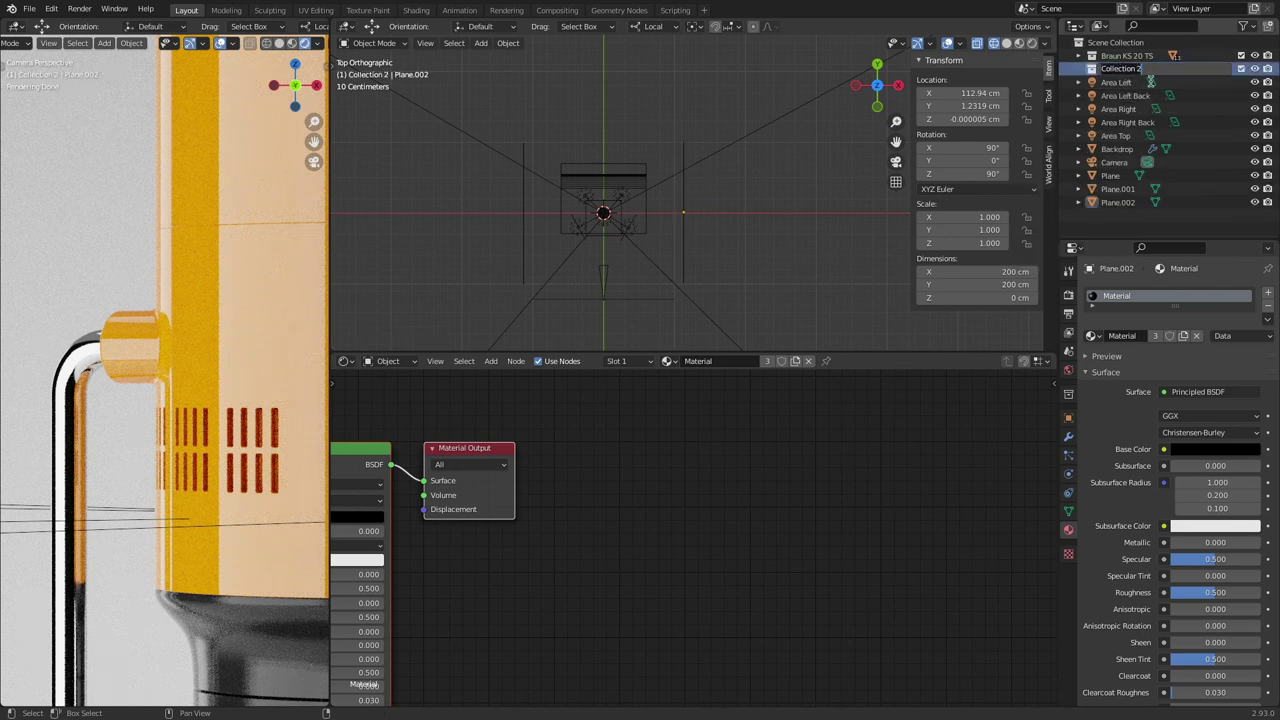
{"action": "type", "text": "Black Box"}
{"action": "key", "text": "Return"}
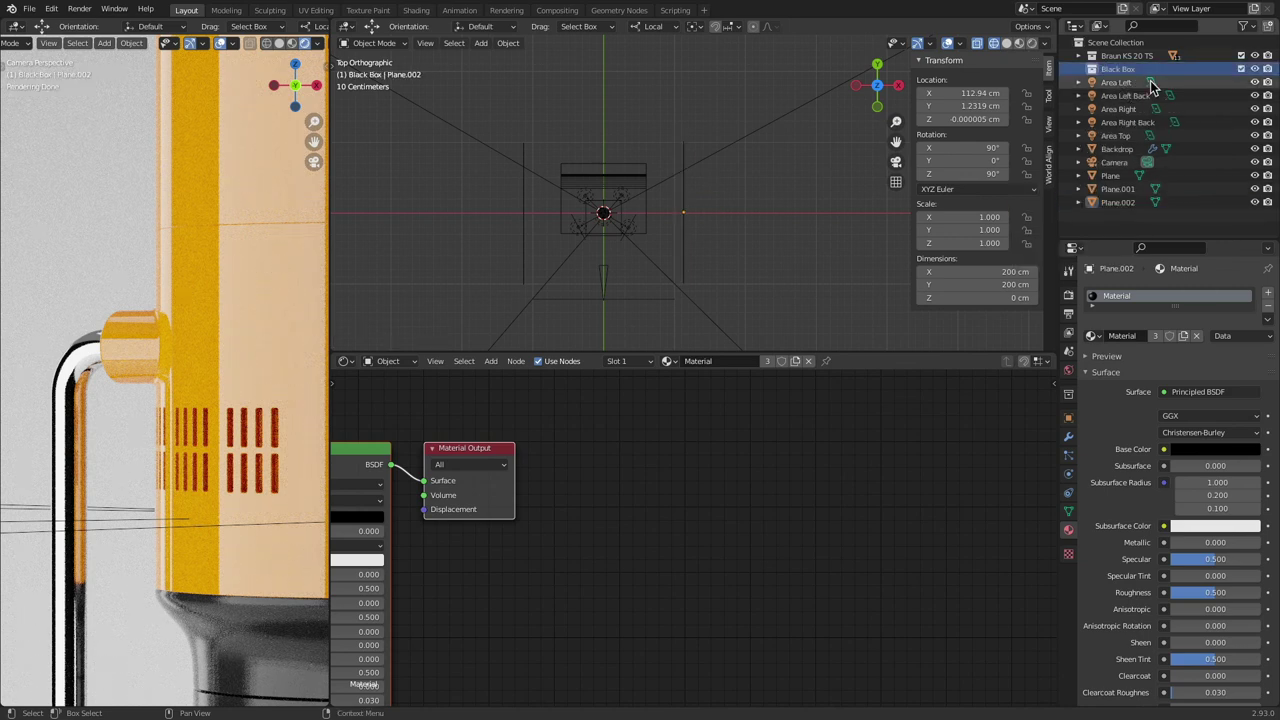
{"action": "double_click", "coordinate": [1135, 68]}
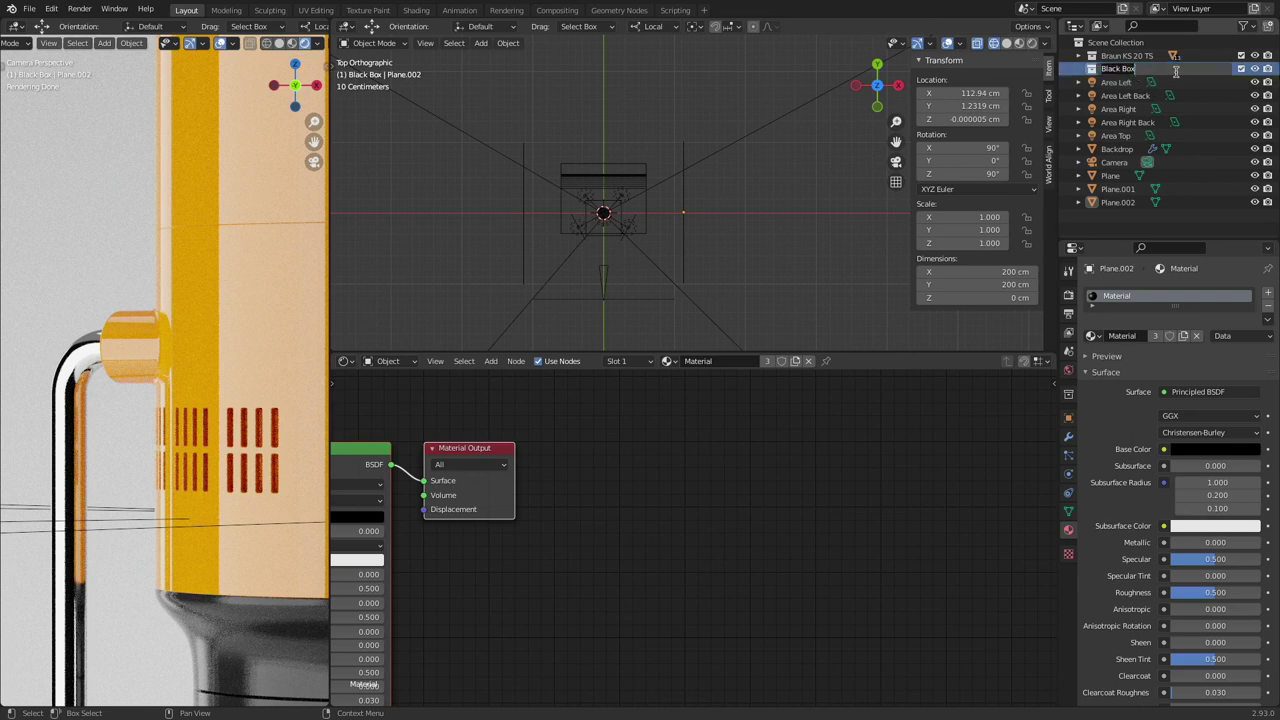
{"action": "key", "text": "ctrl+a"}
{"action": "key", "text": "Return"}
Step: Move Plane, Plane.001 and Plane.002 into Black Reflectors and briefly toggle its exclusion
{"action": "left_click", "coordinate": [1112, 176], "text": "shift"}
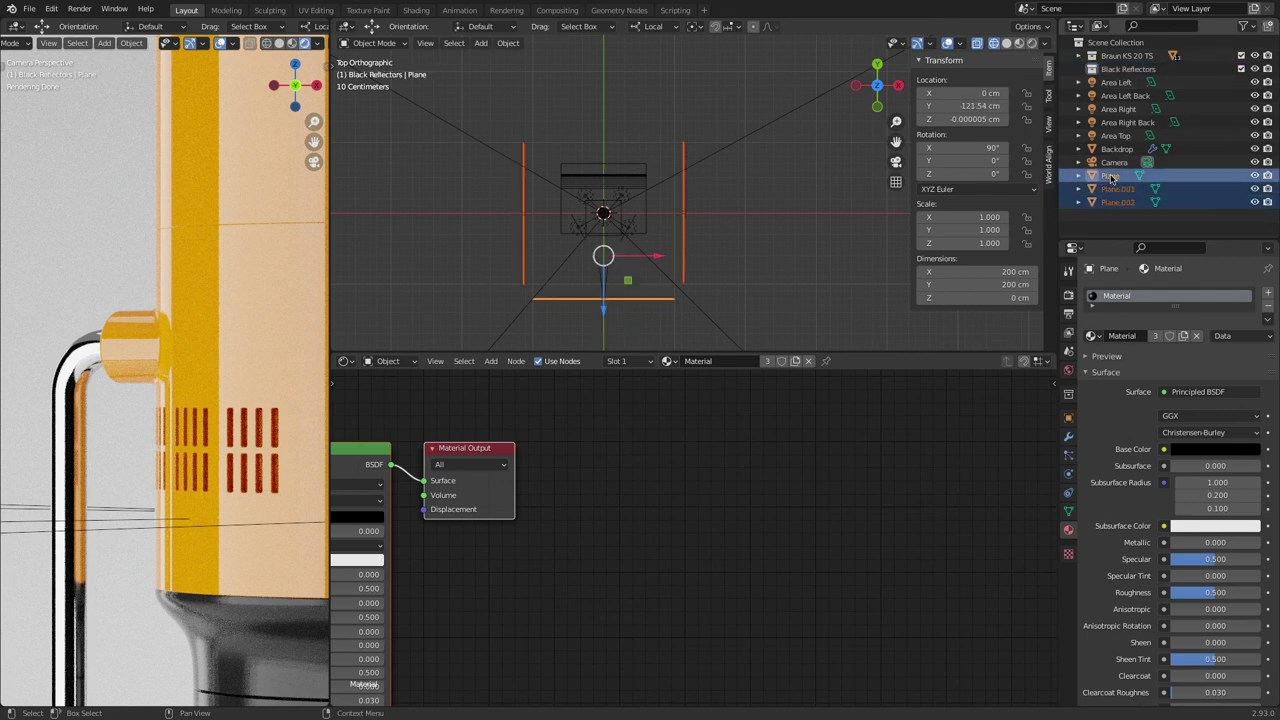
{"action": "left_click_drag", "start_coordinate": [1112, 176], "coordinate": [1228, 79]}
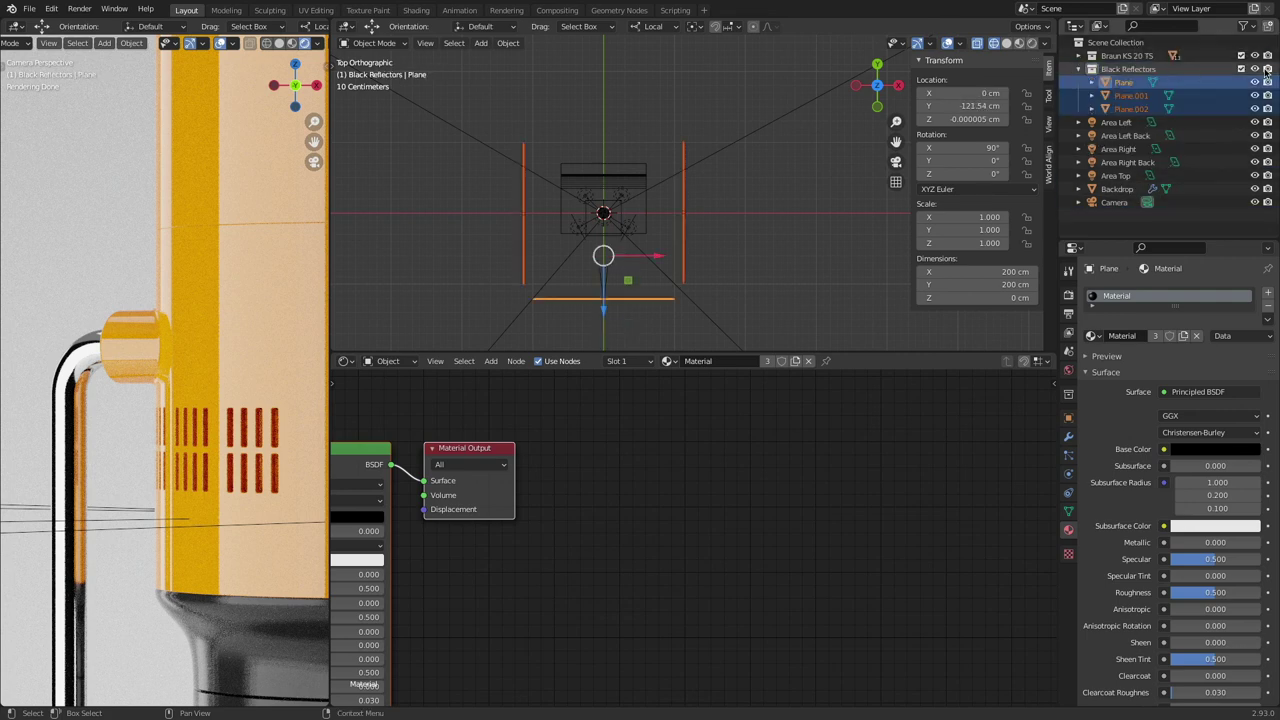
{"action": "left_click", "coordinate": [1244, 26]}
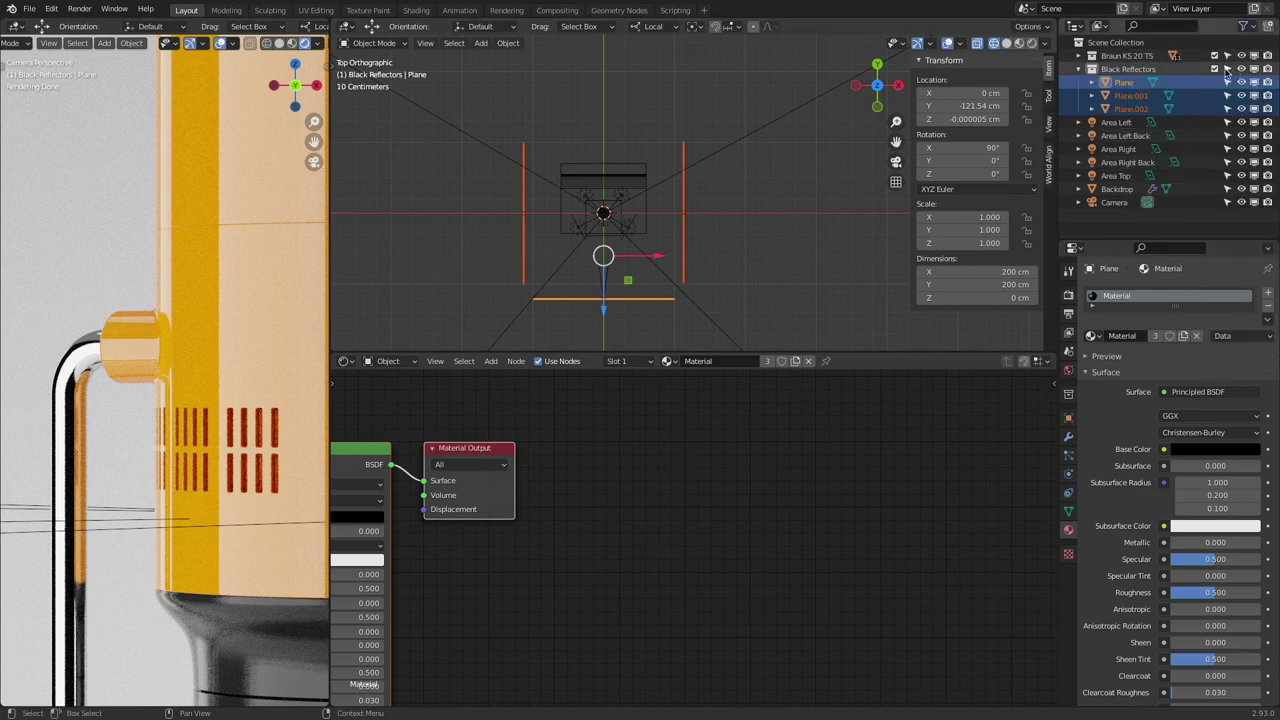
{"action": "left_click", "coordinate": [1215, 68]}
{"action": "left_click", "coordinate": [1215, 68]}
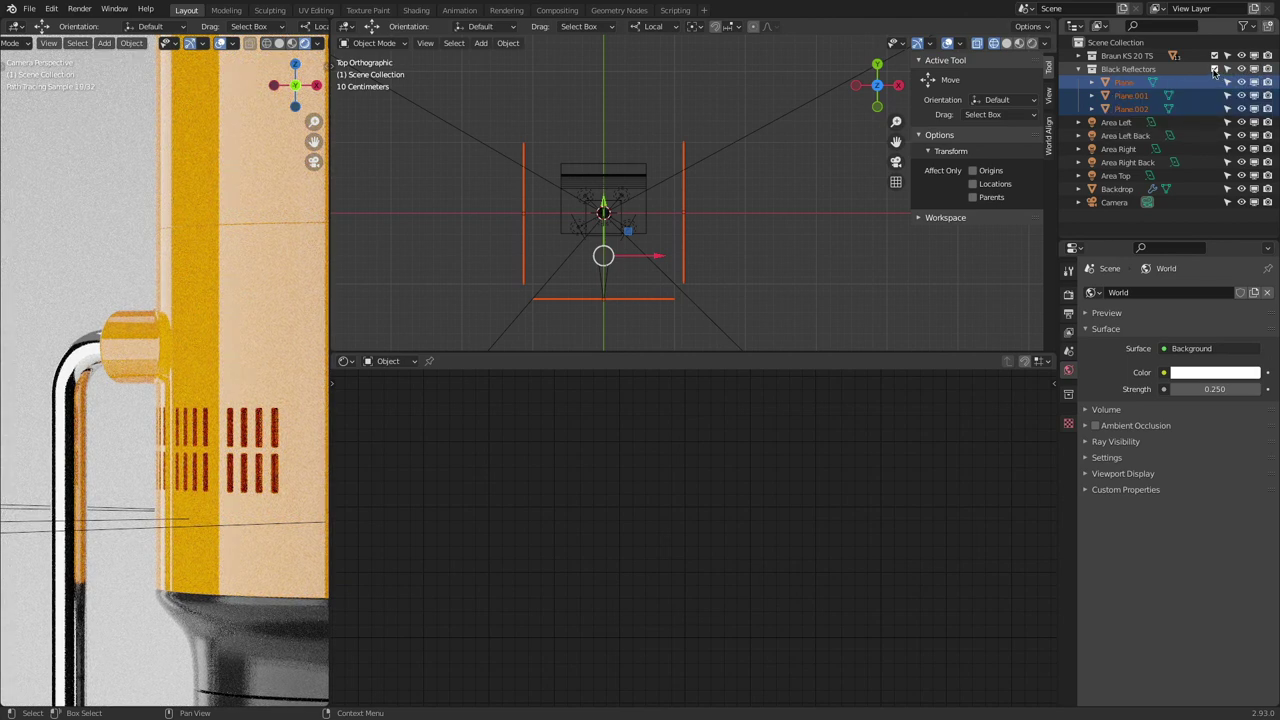
Step: Turn on Adaptive Sampling in Render Properties, expand Denoising, and save the blend file
{"action": "scroll", "coordinate": [229, 677], "scroll_direction": "down", "scroll_amount": 4}
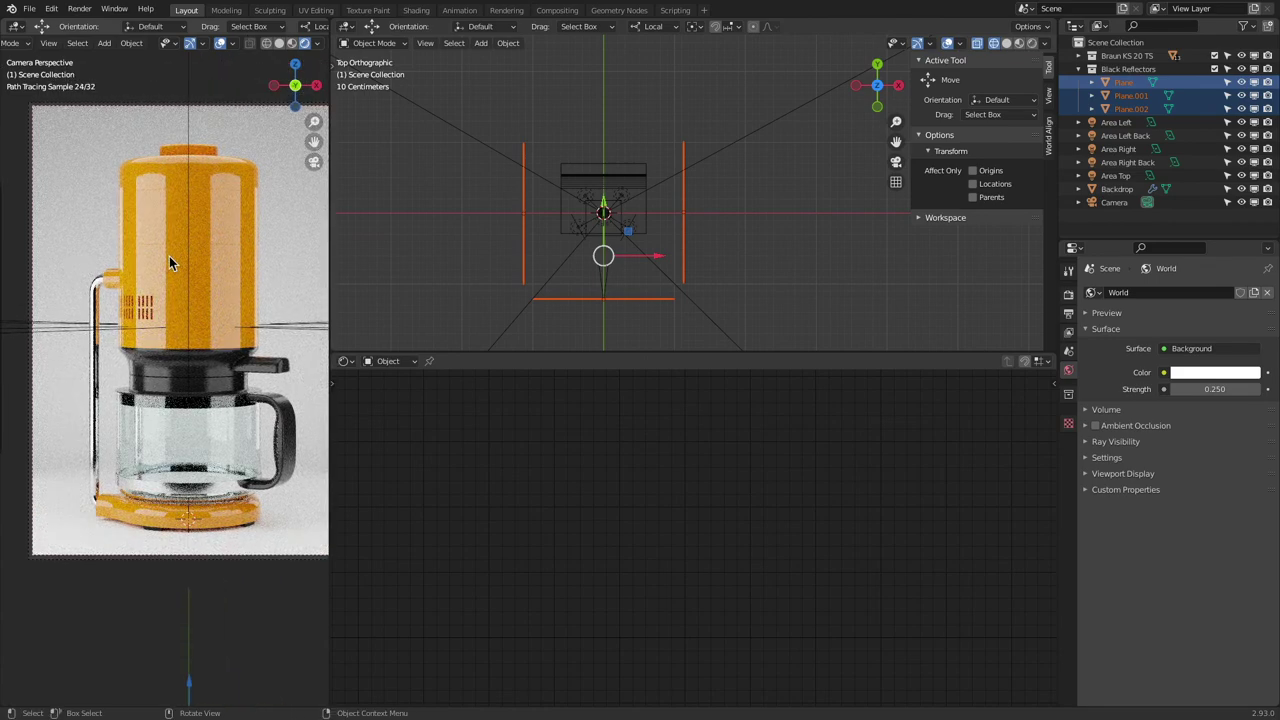
{"action": "scroll", "coordinate": [169, 256], "scroll_direction": "up", "scroll_amount": 5}
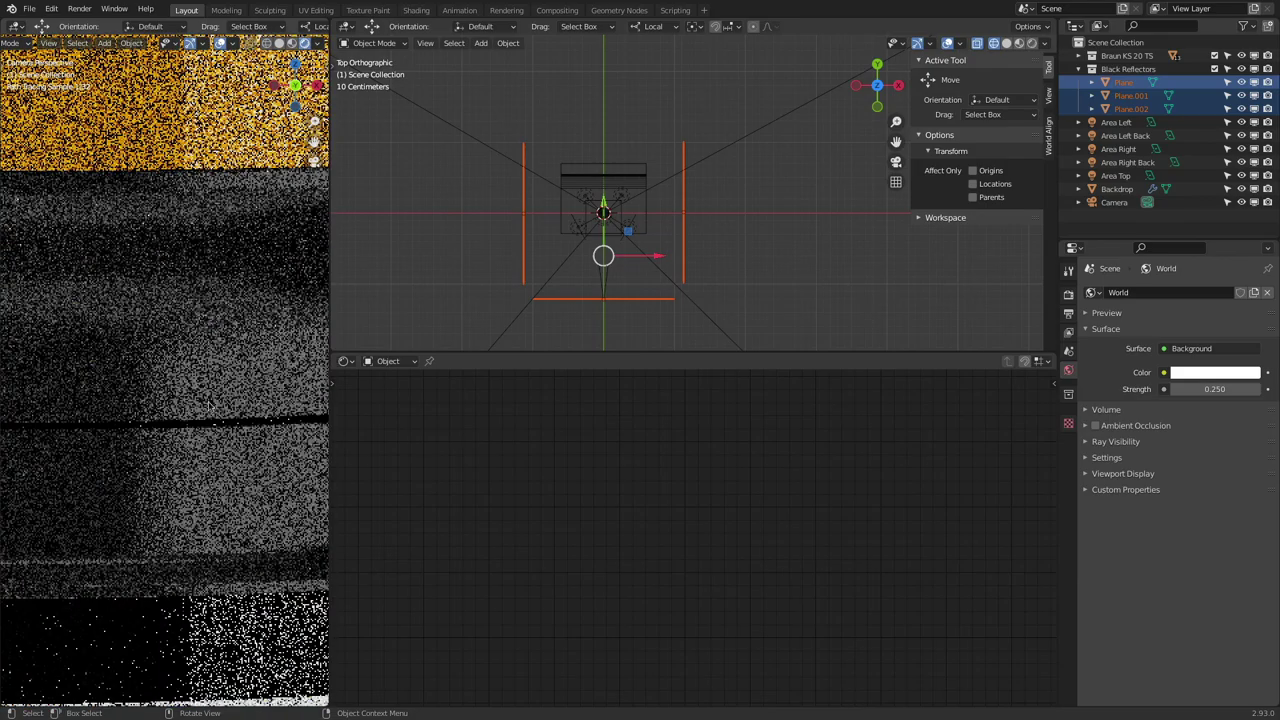
{"action": "scroll", "coordinate": [200, 370], "scroll_direction": "up", "scroll_amount": 3}
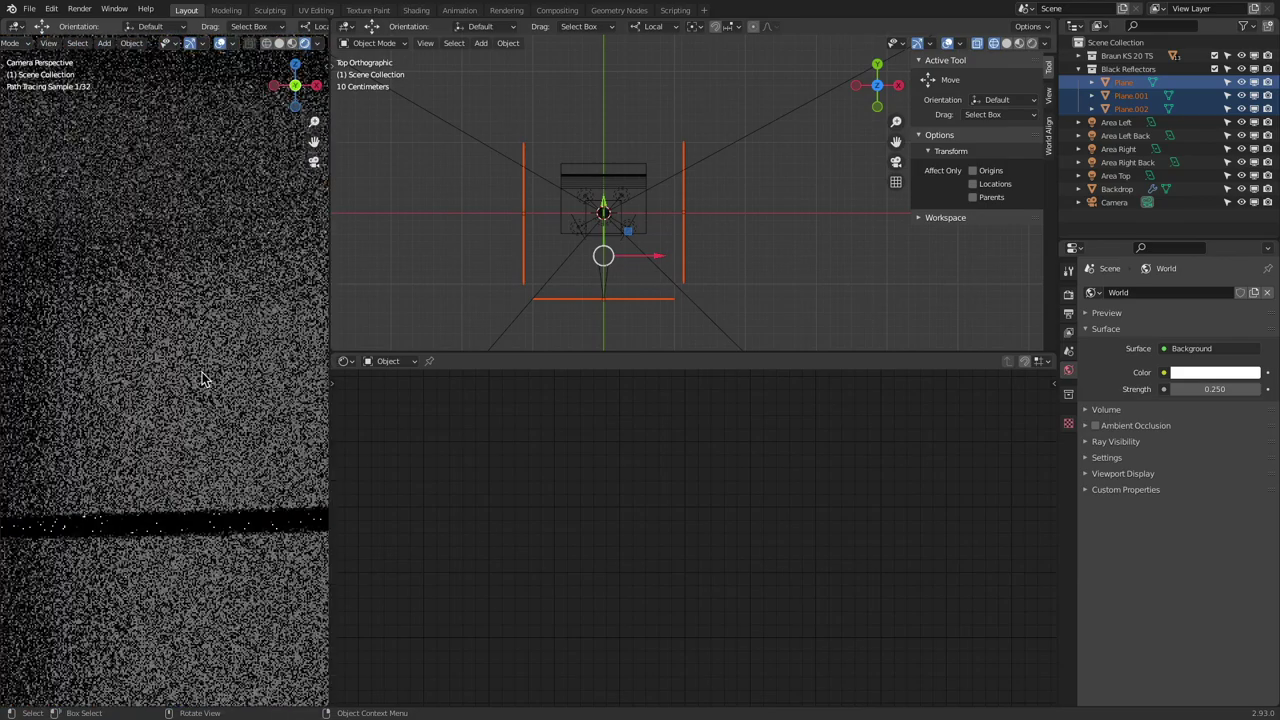
{"action": "left_click", "coordinate": [1068, 294]}
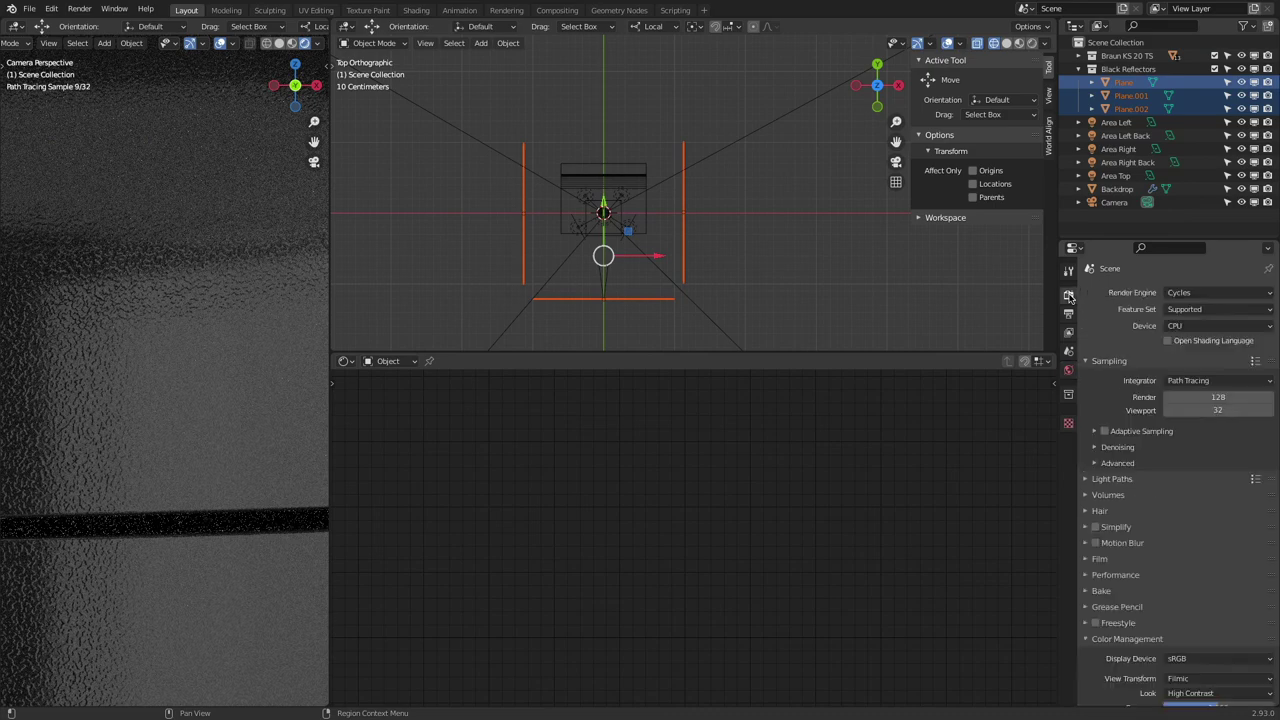
{"action": "left_click", "coordinate": [1104, 431]}
{"action": "left_click", "coordinate": [1096, 447]}
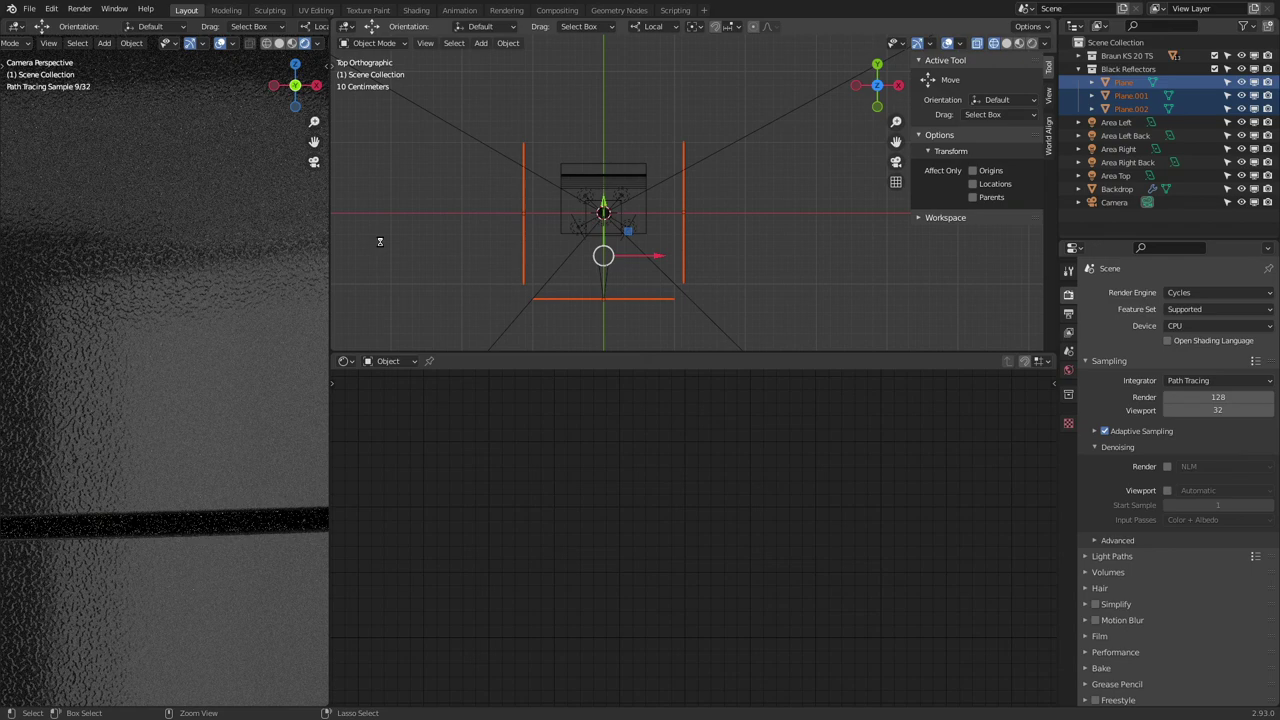
{"action": "key", "text": "ctrl+s"}
Step: Enable Viewport denoising with the denoising start sample set to 32
{"action": "left_click", "coordinate": [1209, 505]}
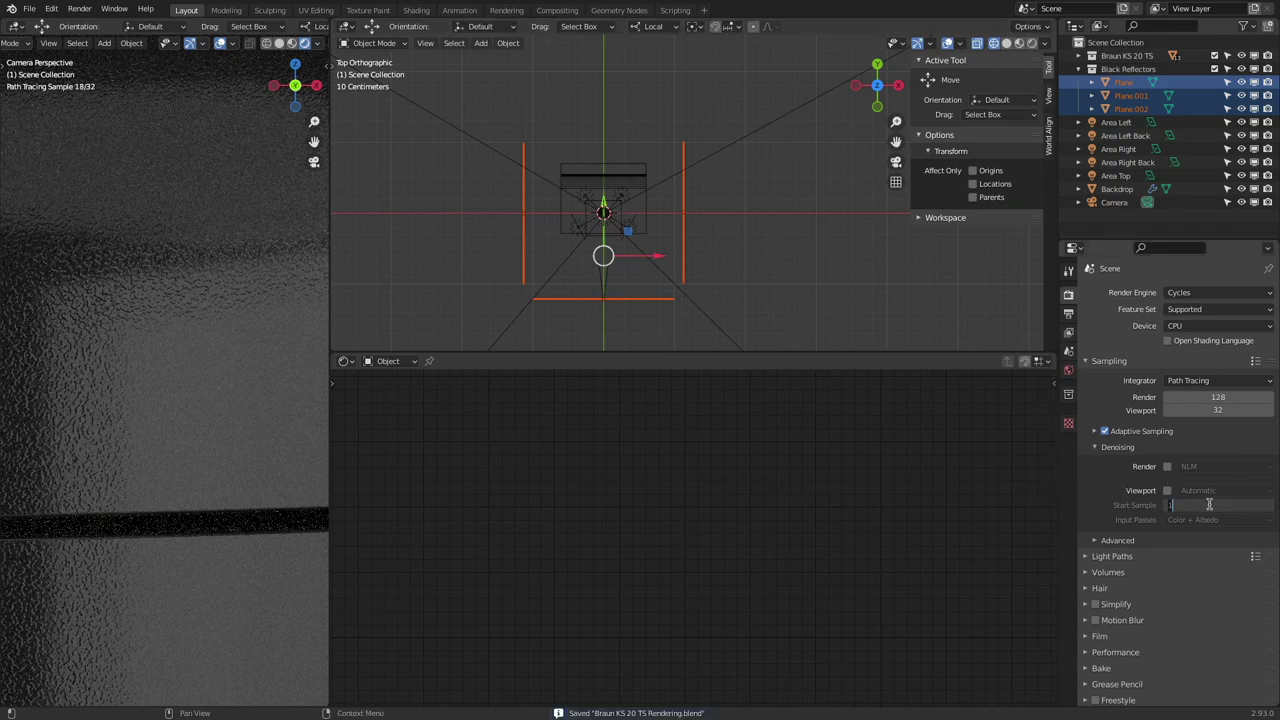
{"action": "type", "text": "2"}
{"action": "key", "text": "Return"}
{"action": "left_click", "coordinate": [1167, 490]}
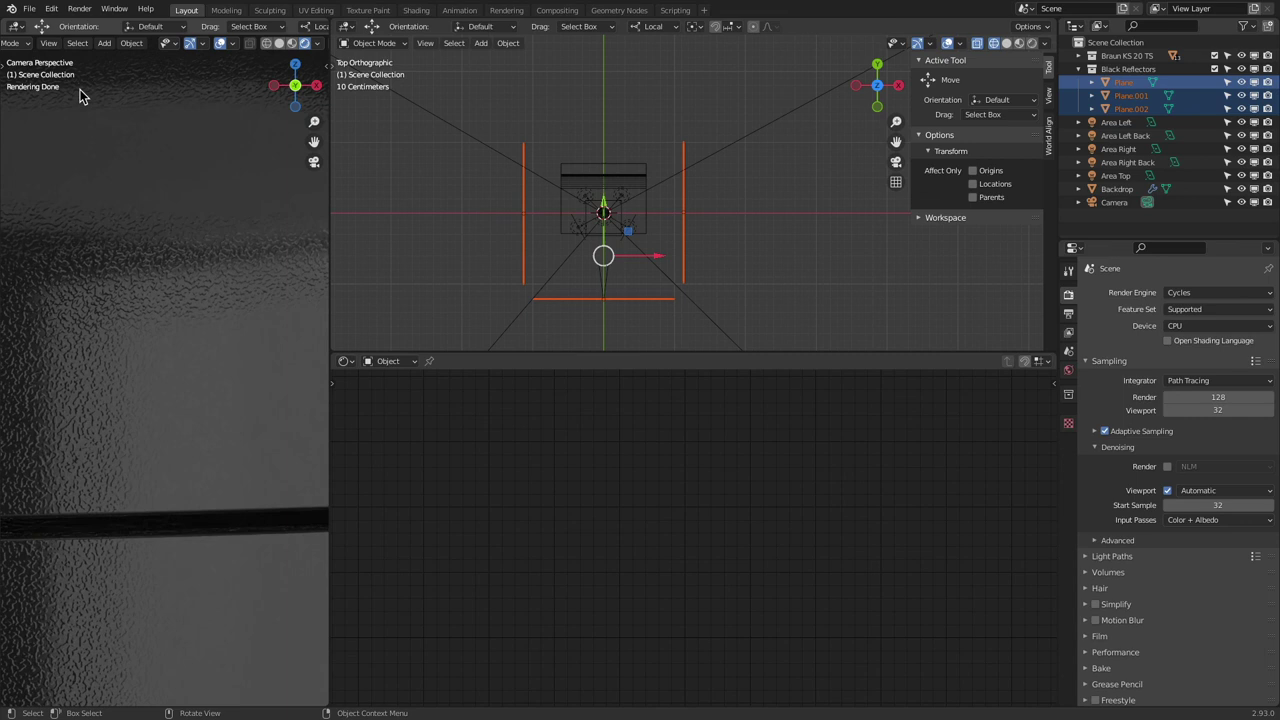
{"action": "scroll", "coordinate": [80, 89], "scroll_direction": "down", "scroll_amount": 3}
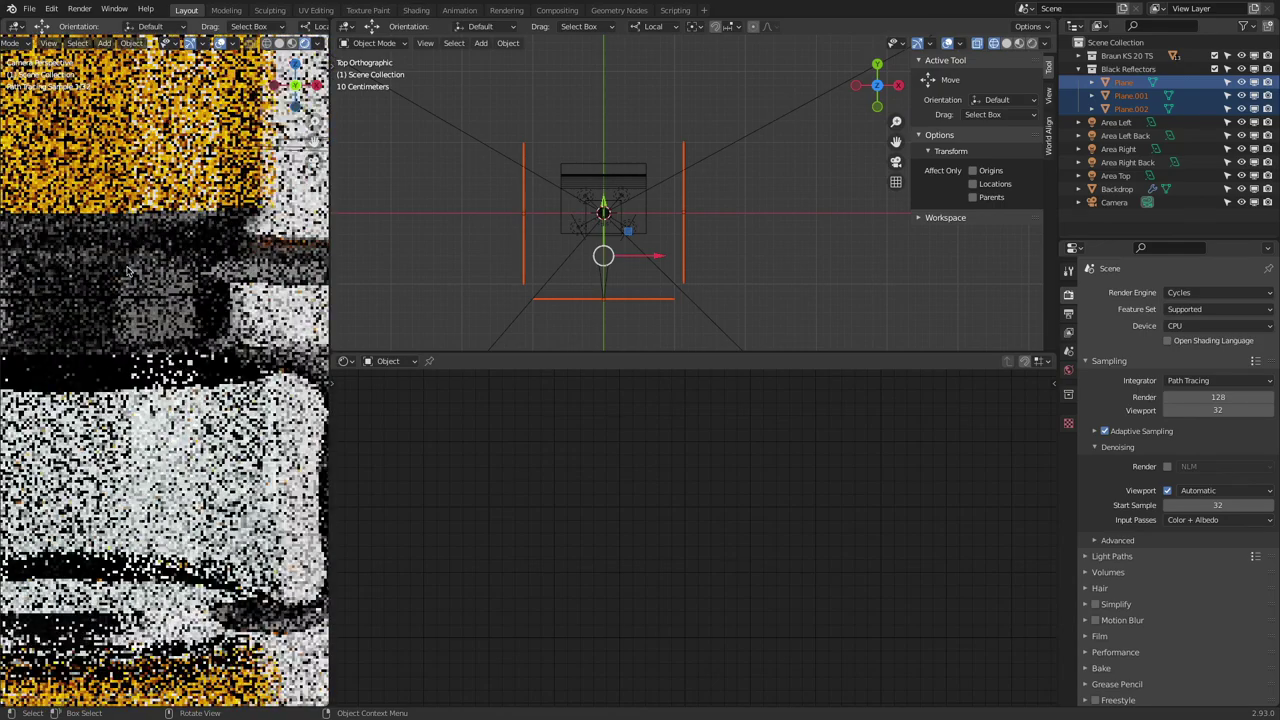
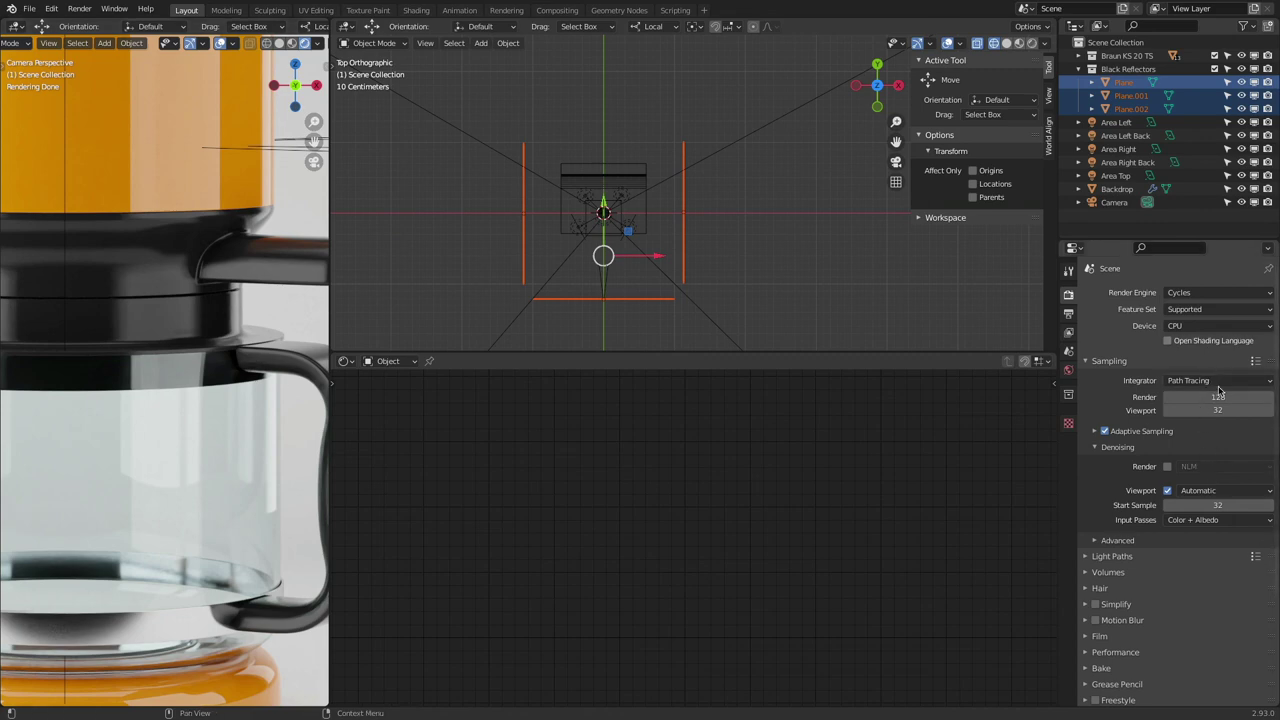
Step: Set the viewport denoising start sample to 10 and cut viewport samples from 32 to 10
{"action": "scroll", "coordinate": [115, 190], "scroll_direction": "down", "scroll_amount": 5}
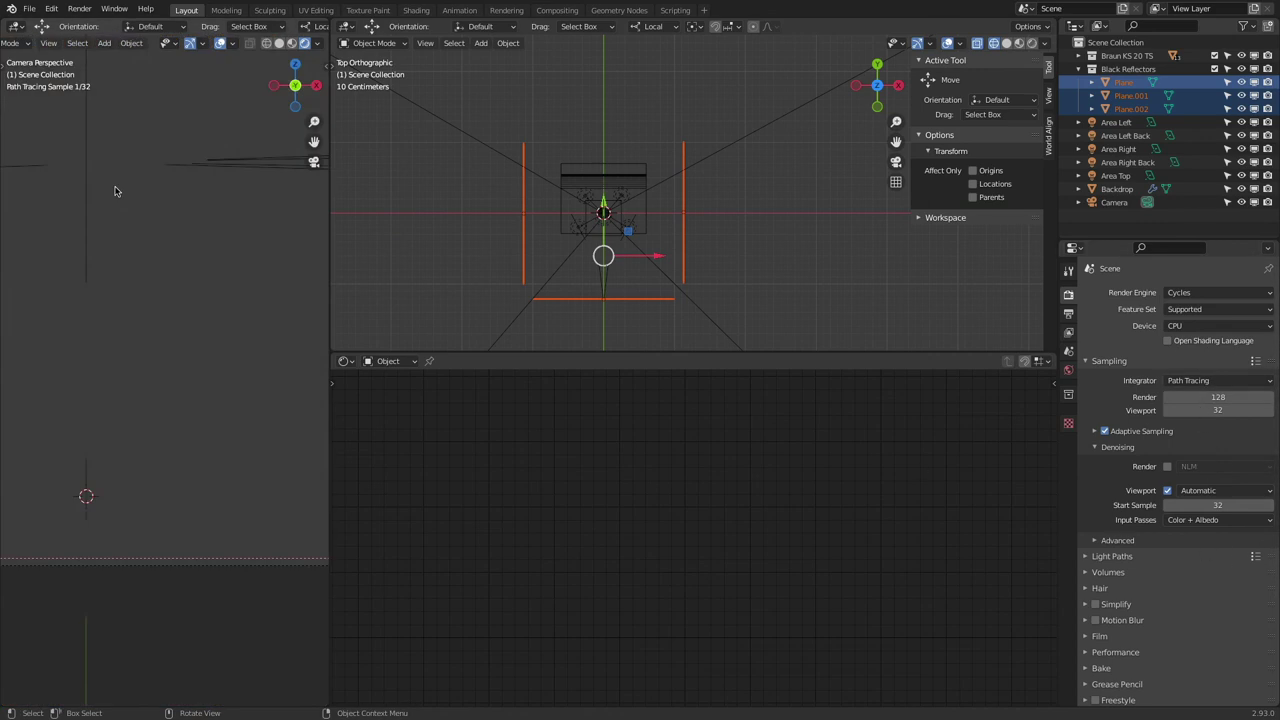
{"action": "left_click", "coordinate": [1222, 505]}
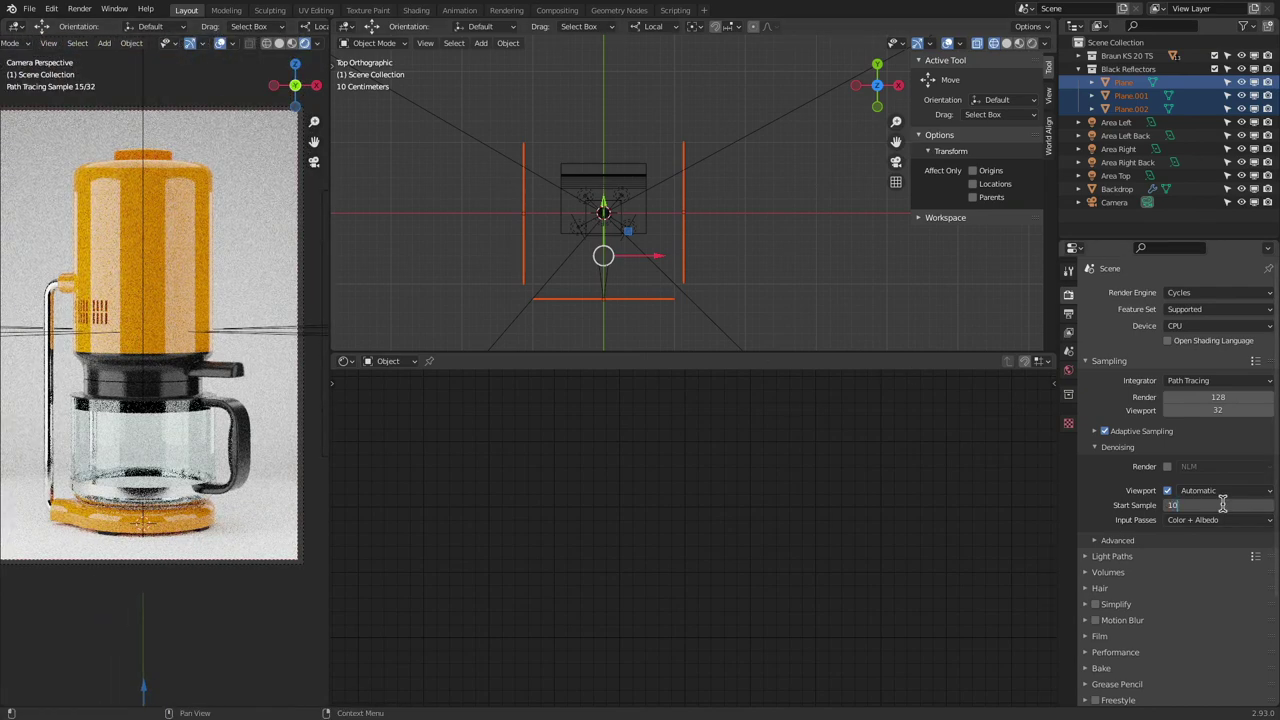
{"action": "type", "text": "10"}
{"action": "key", "text": "Return"}
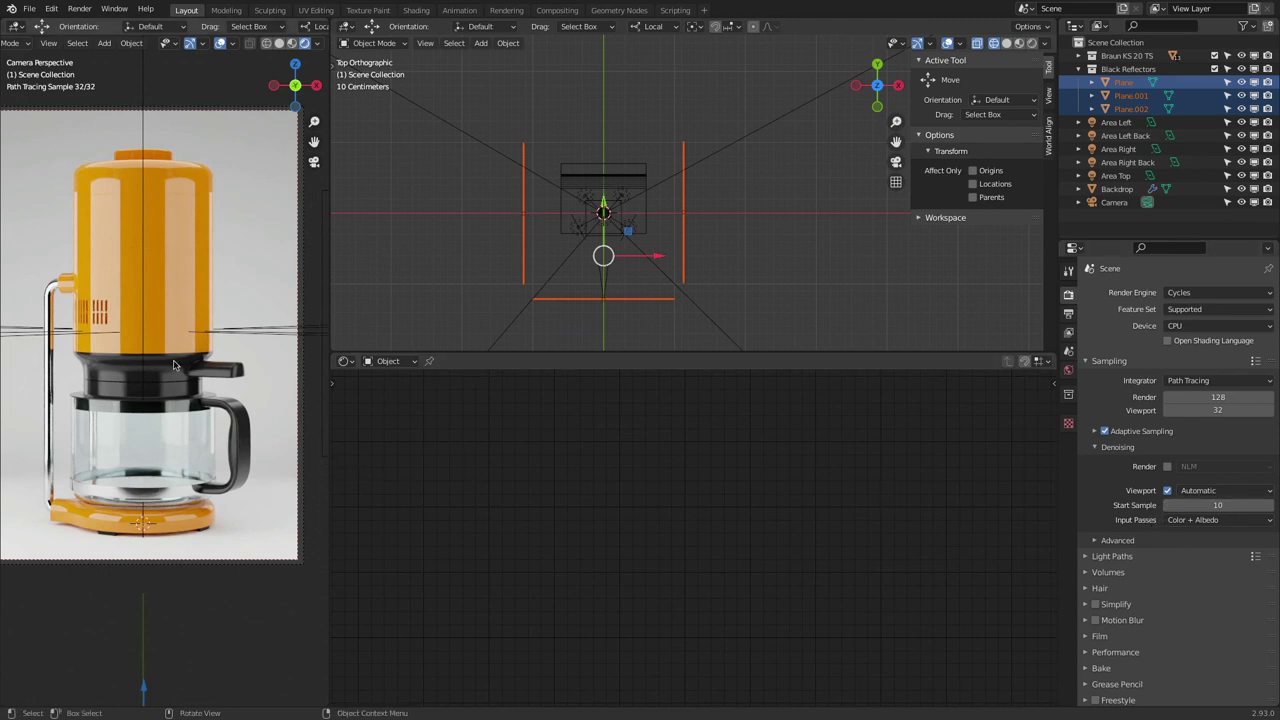
{"action": "double_click", "coordinate": [1226, 411]}
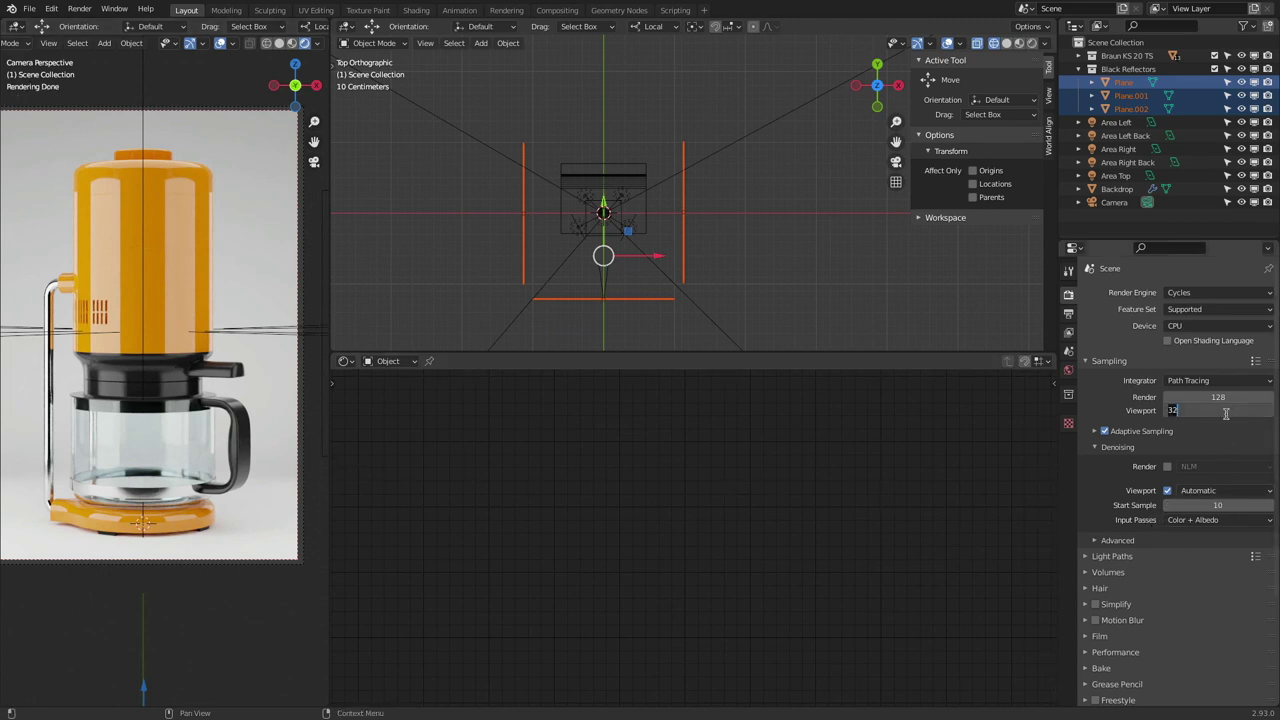
{"action": "type", "text": "10"}
{"action": "key", "text": "Return"}
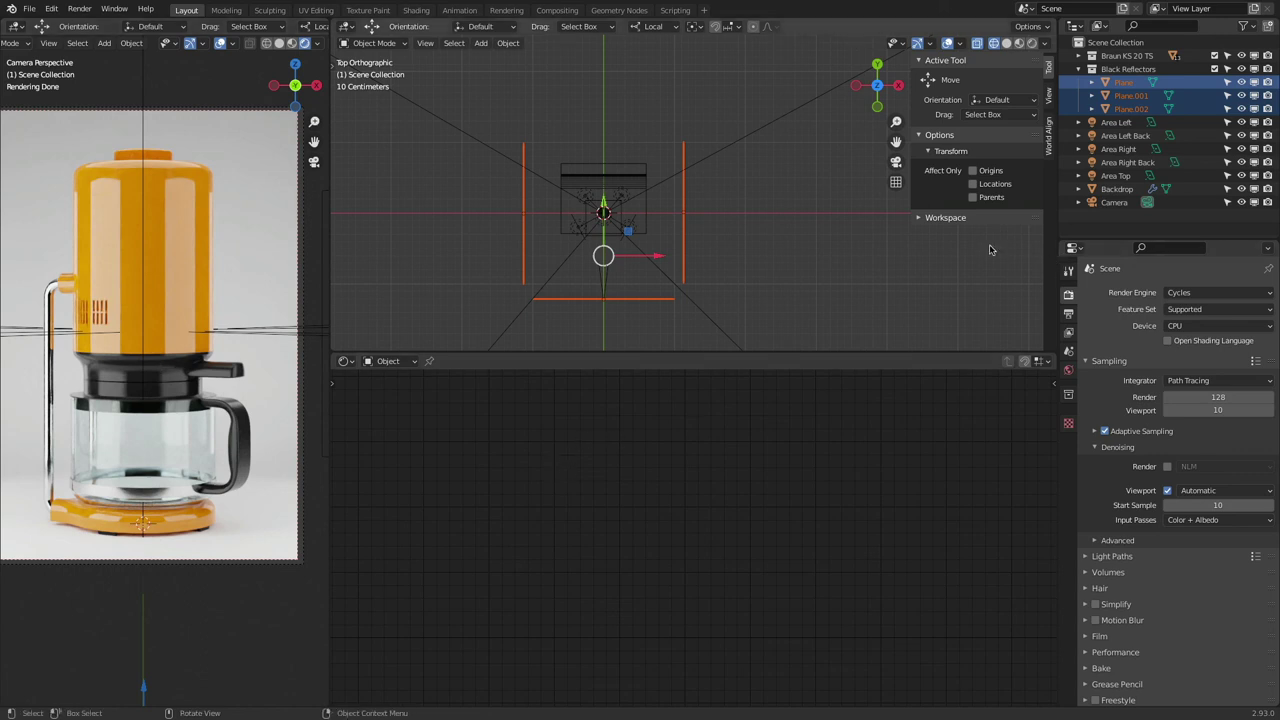
Step: Exclude the Black Reflectors collection, set world strength to 0, and select the Backdrop
{"action": "left_click", "coordinate": [1215, 69]}
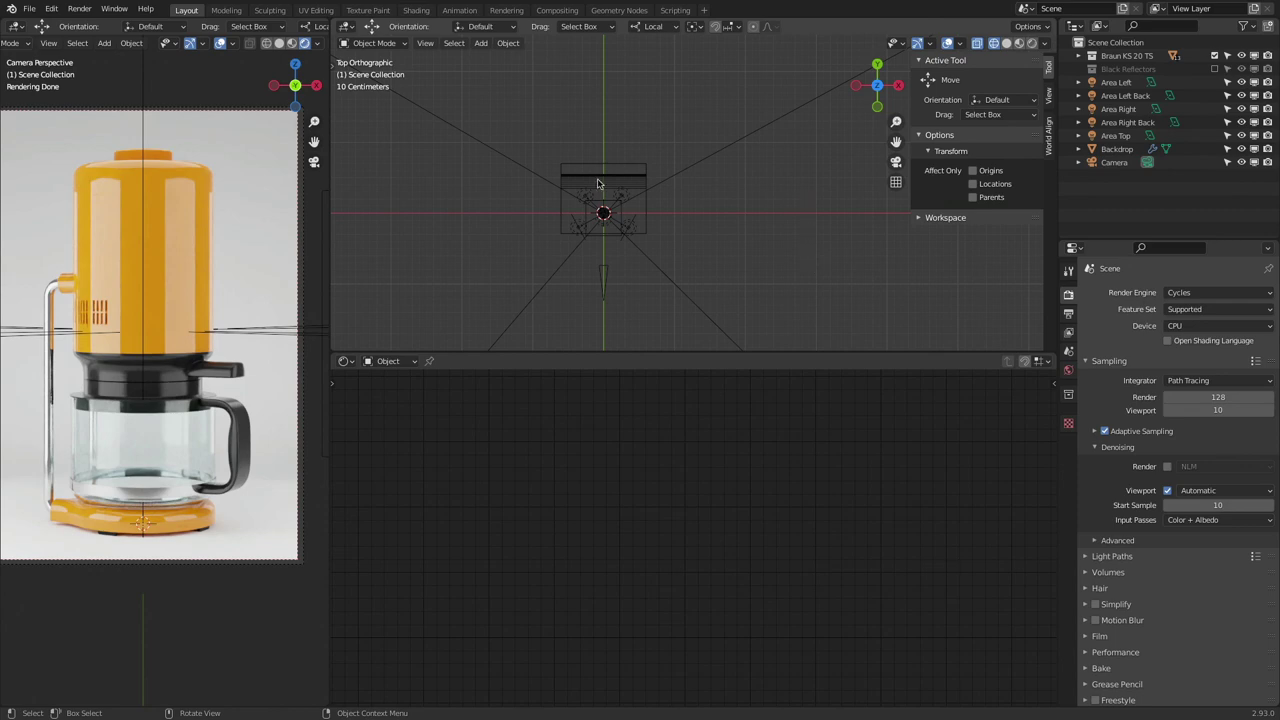
{"action": "left_click", "coordinate": [1068, 371]}
{"action": "left_click", "coordinate": [1201, 389]}
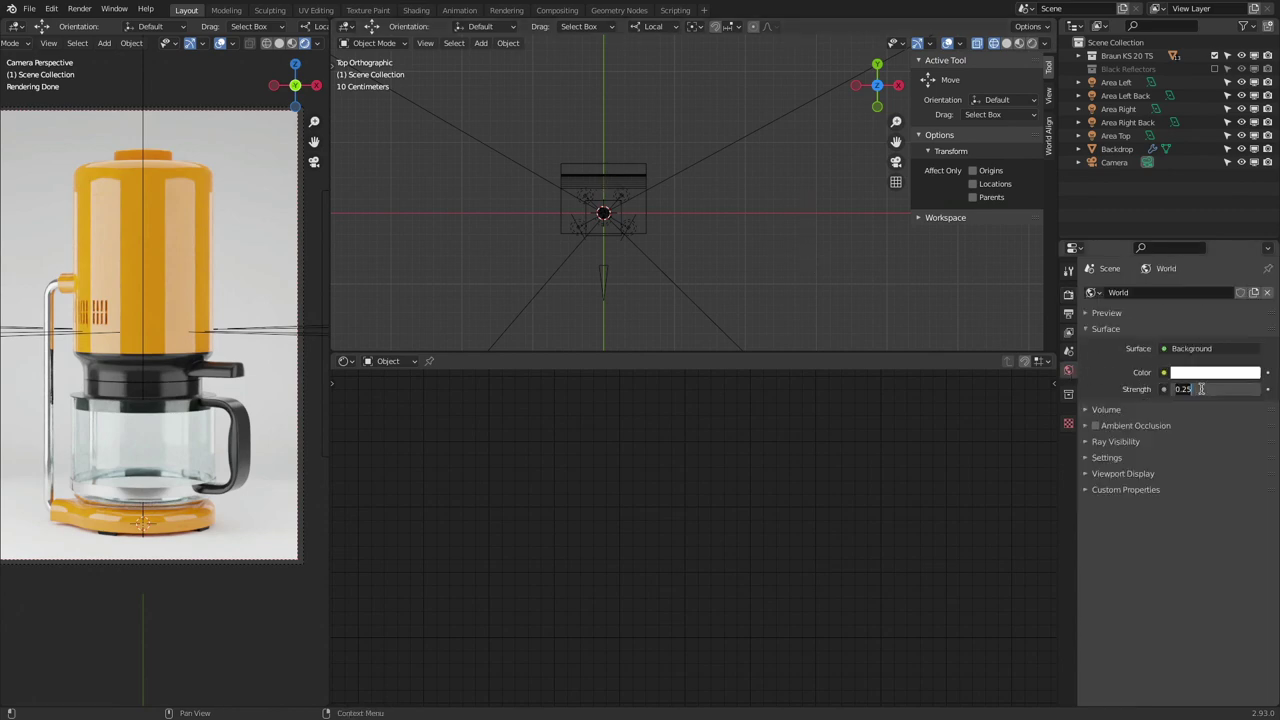
{"action": "type", "text": "1"}
{"action": "key", "text": "Return"}
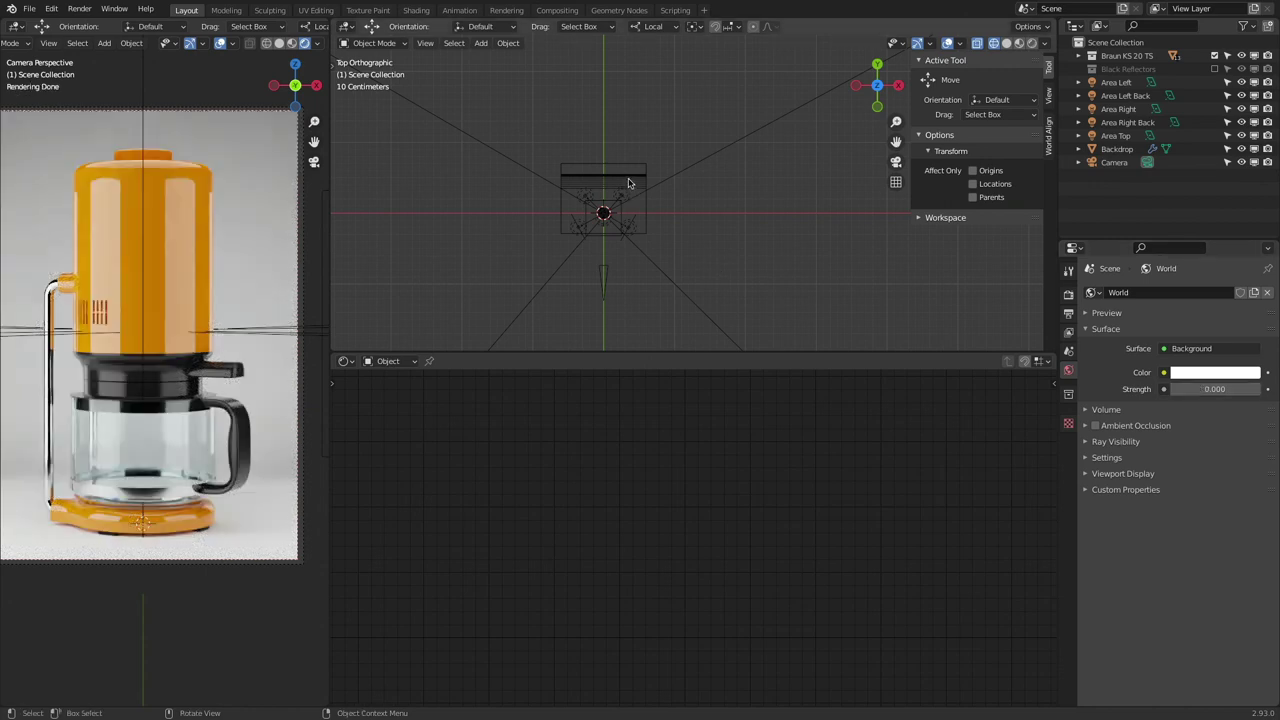
{"action": "left_click", "coordinate": [628, 182]}
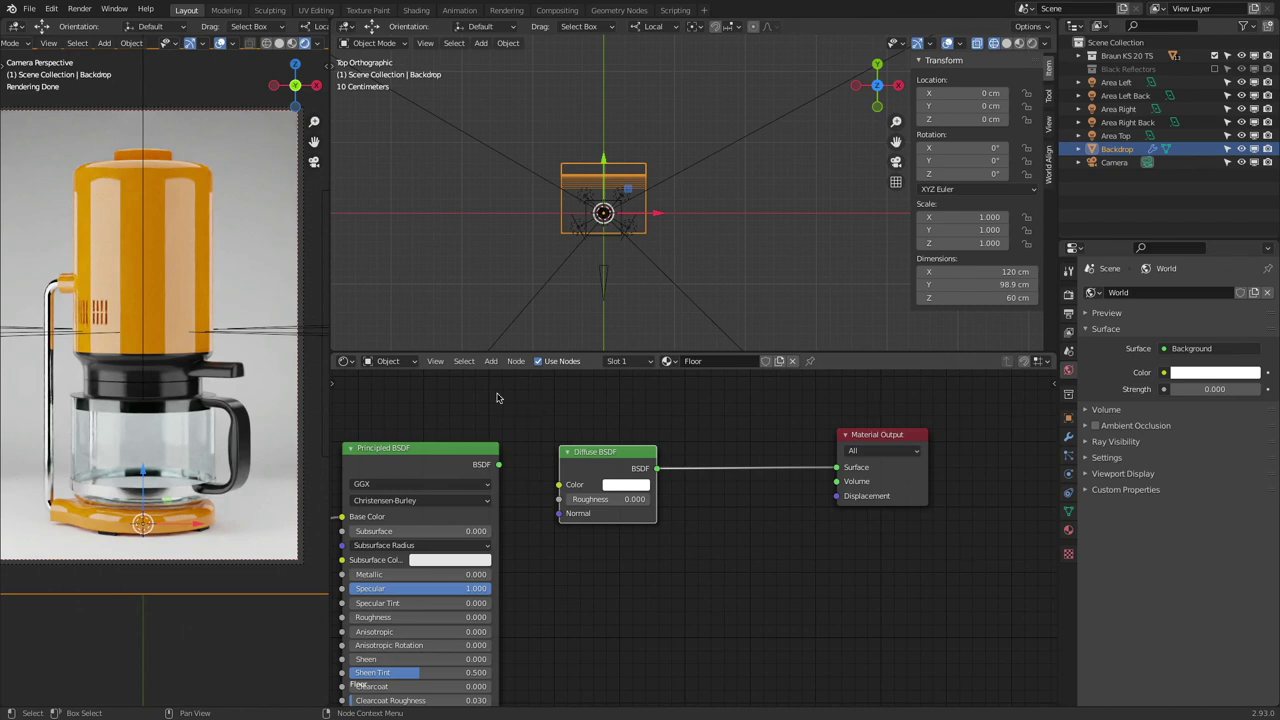
Step: Add a Principled BSDF to the Floor material and connect it to the Surface input
{"action": "left_click", "coordinate": [491, 363]}
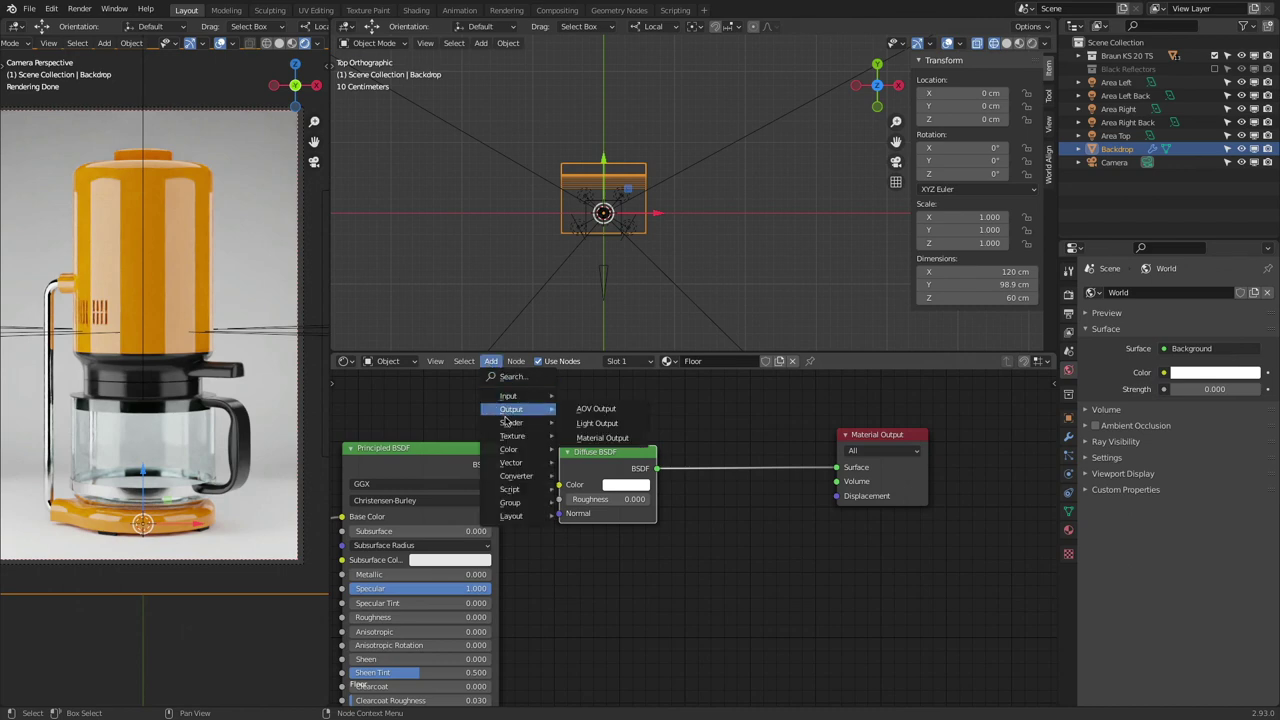
{"action": "mouse_move", "coordinate": [512, 455]}
{"action": "mouse_move", "coordinate": [511, 422]}
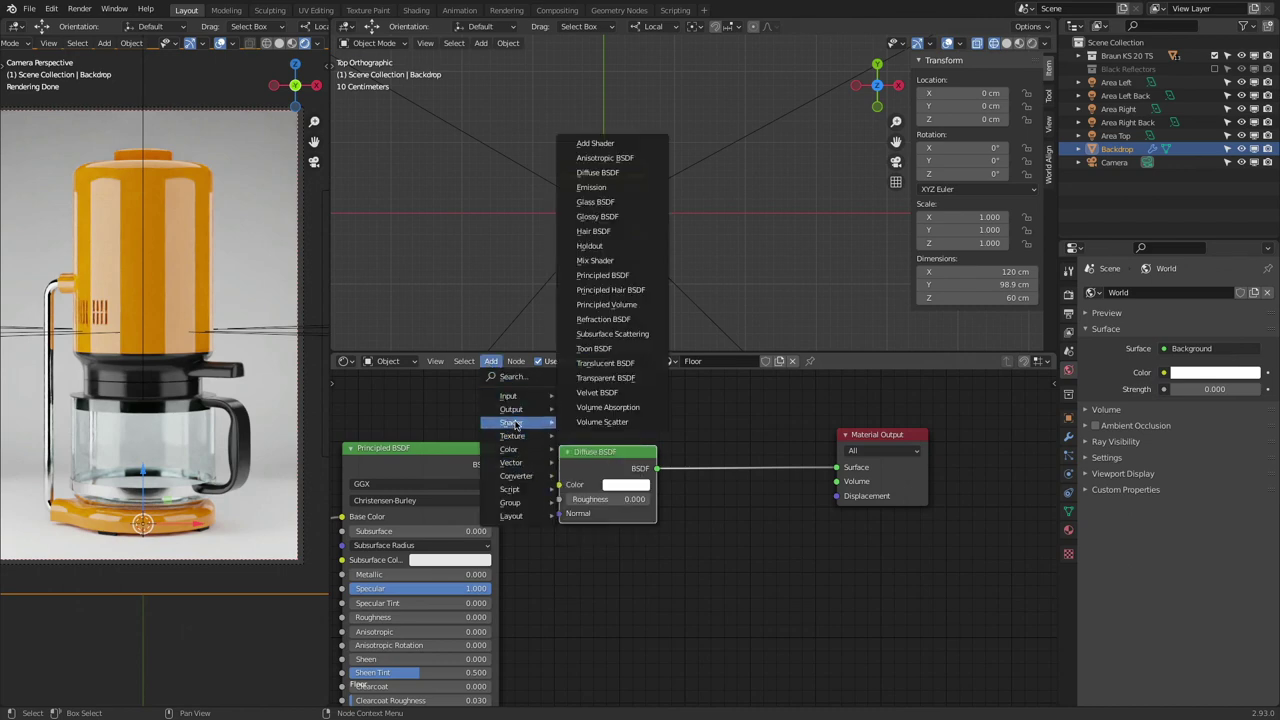
{"action": "left_click", "coordinate": [625, 276]}
{"action": "left_click", "coordinate": [540, 582]}
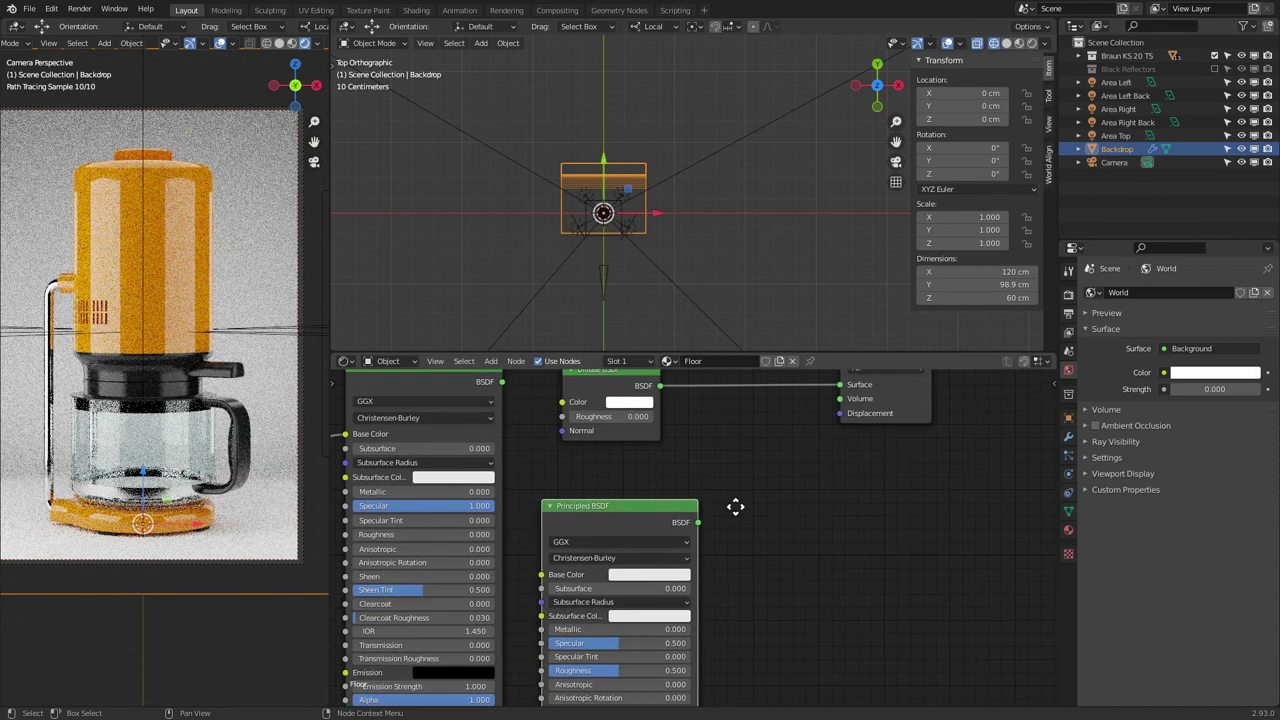
{"action": "middle_click_drag", "start_coordinate": [757, 505], "coordinate": [703, 553]}
{"action": "left_click_drag", "start_coordinate": [642, 574], "coordinate": [789, 436]}
{"action": "middle_click_drag", "start_coordinate": [766, 591], "coordinate": [860, 507]}
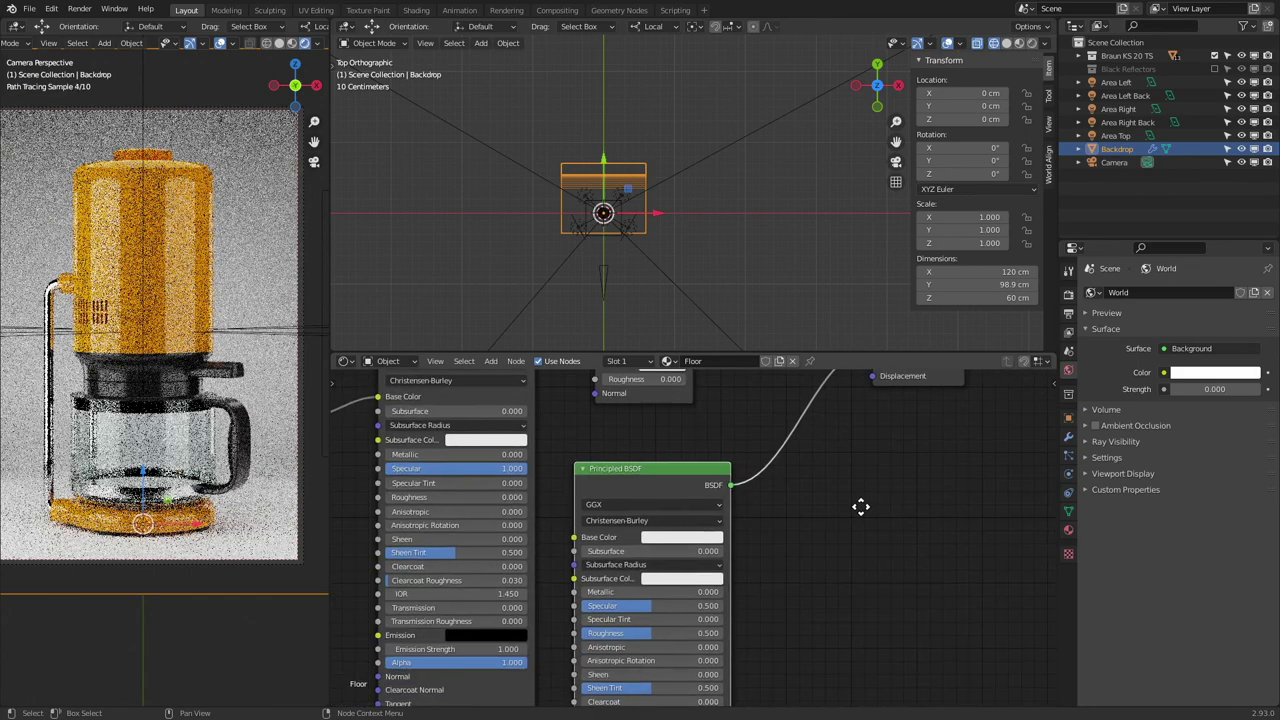
Step: Make the floor base colour black, with specular about 0.205 and roughness 0
{"action": "left_click", "coordinate": [681, 537]}
{"action": "left_click_drag", "start_coordinate": [753, 356], "coordinate": [754, 450]}
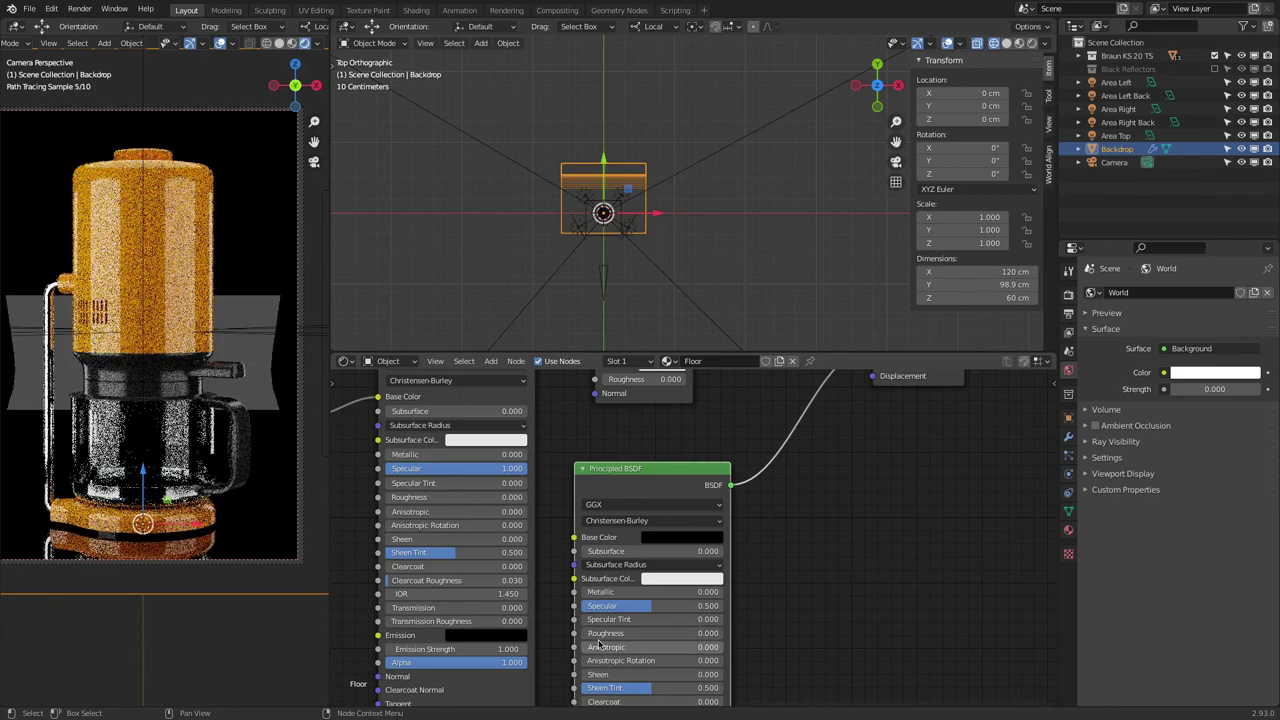
{"action": "left_click_drag", "start_coordinate": [651, 605], "coordinate": [705, 605]}
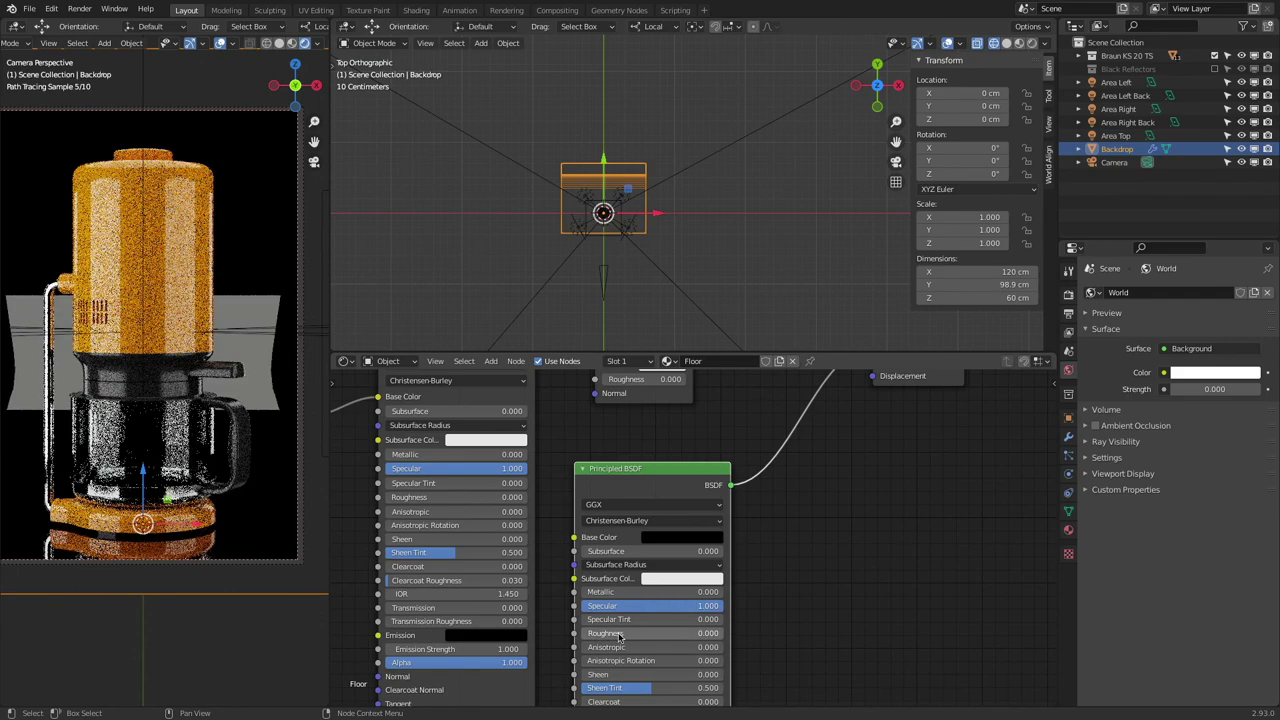
{"action": "mouse_move", "coordinate": [619, 637]}
{"action": "left_mouse_down"}
{"action": "mouse_move", "coordinate": [658, 633]}
{"action": "mouse_move", "coordinate": [612, 633]}
{"action": "left_mouse_up"}
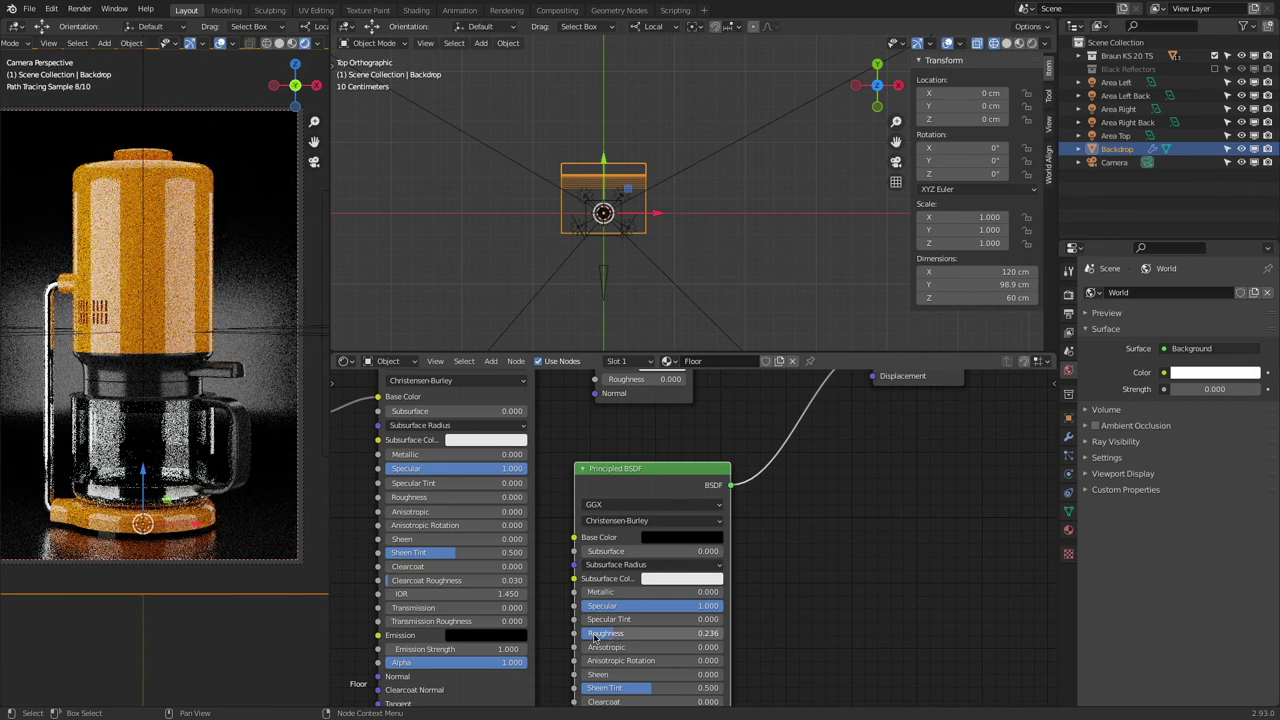
{"action": "left_click_drag", "start_coordinate": [612, 633], "coordinate": [555, 605]}
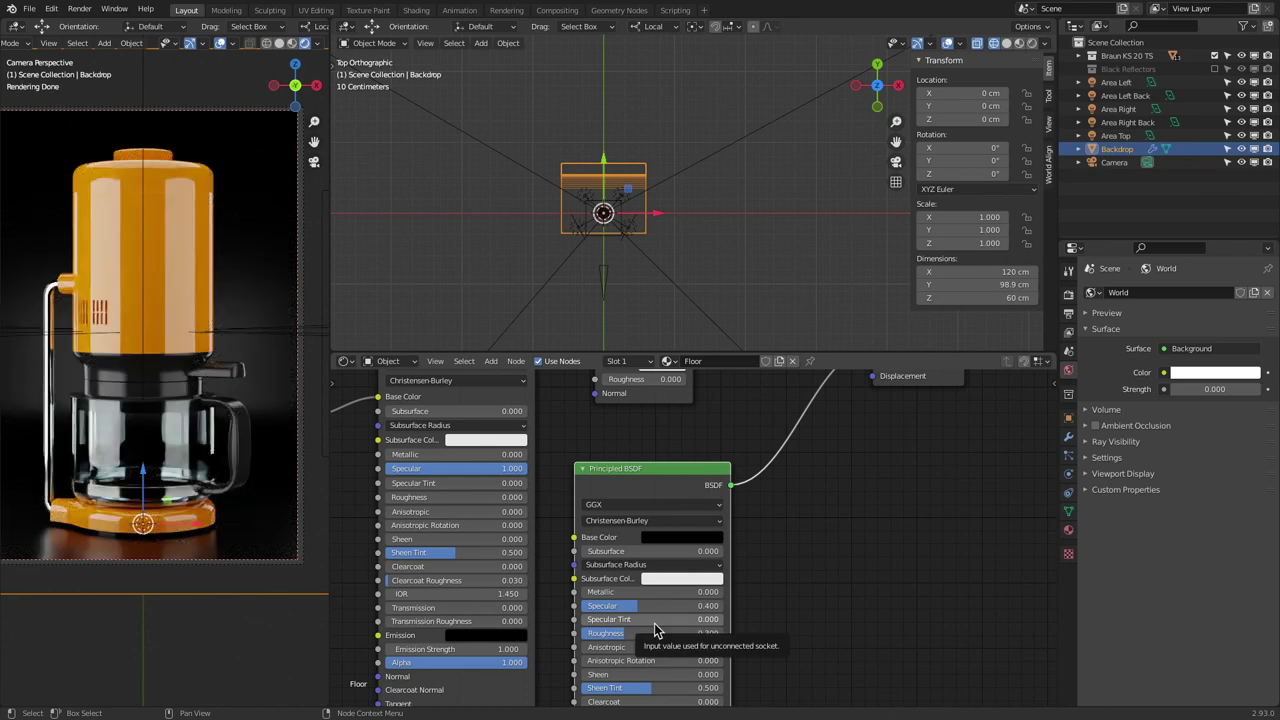
{"action": "left_click_drag", "start_coordinate": [616, 606], "coordinate": [588, 605]}
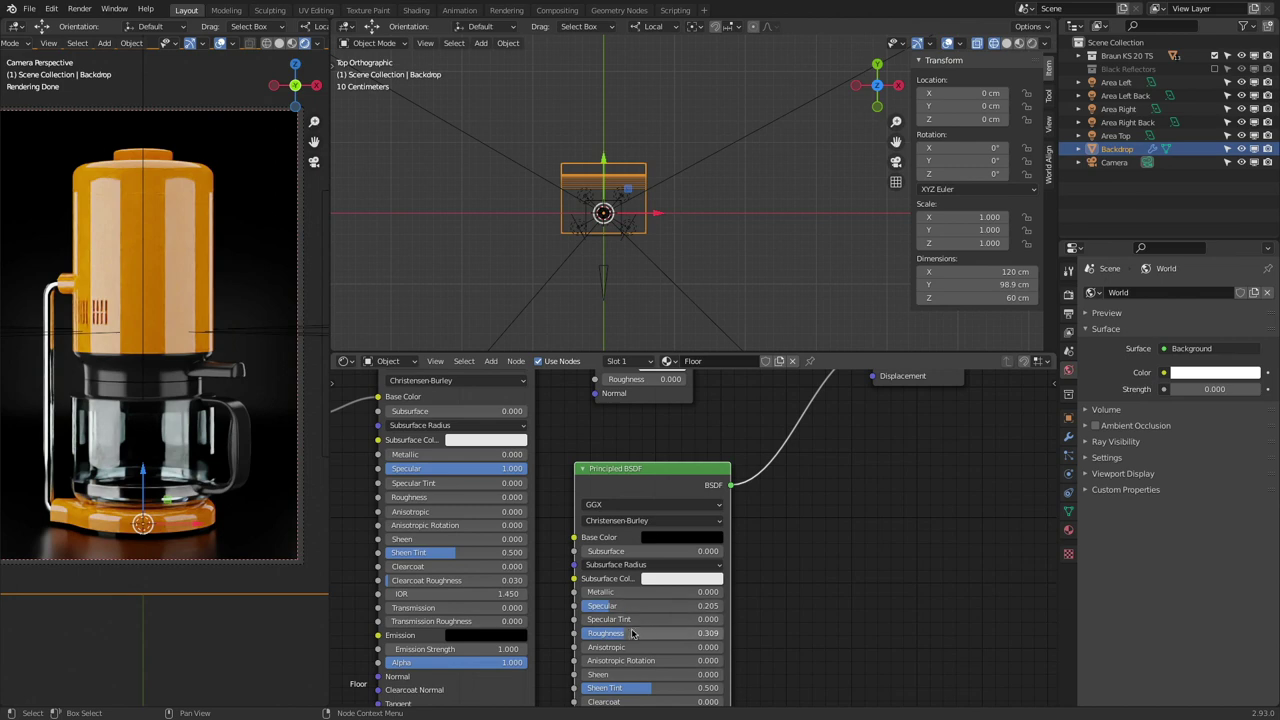
{"action": "left_click_drag", "start_coordinate": [636, 633], "coordinate": [640, 633]}
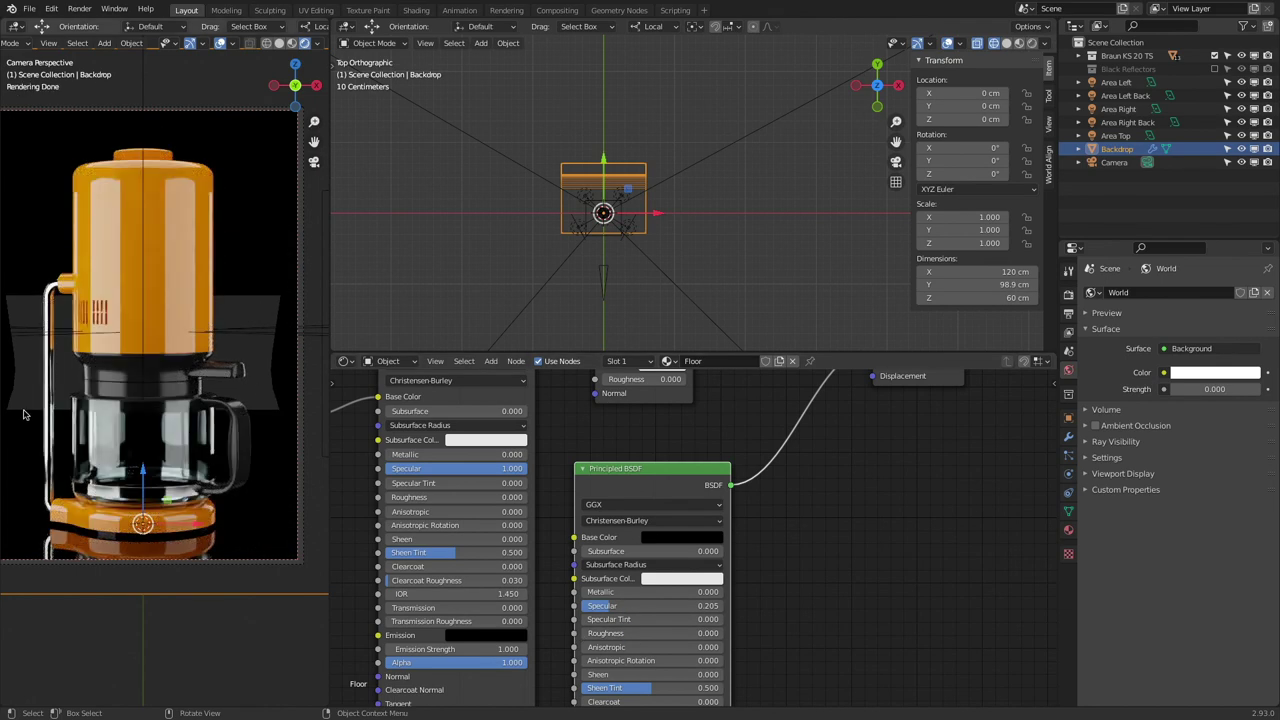
{"action": "middle_click_drag", "start_coordinate": [640, 240], "coordinate": [665, 176]}
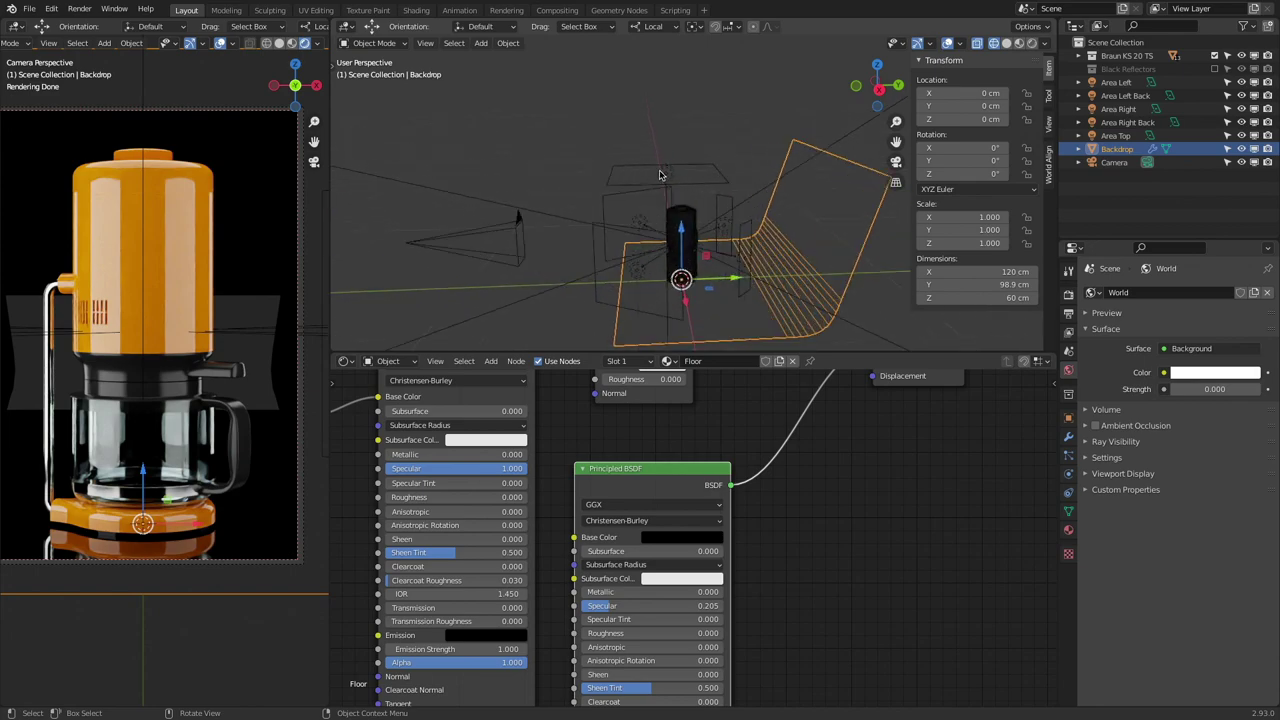
Step: Raise the Area Top light higher above the coffee maker, then select the Backdrop
{"action": "left_click", "coordinate": [665, 175]}
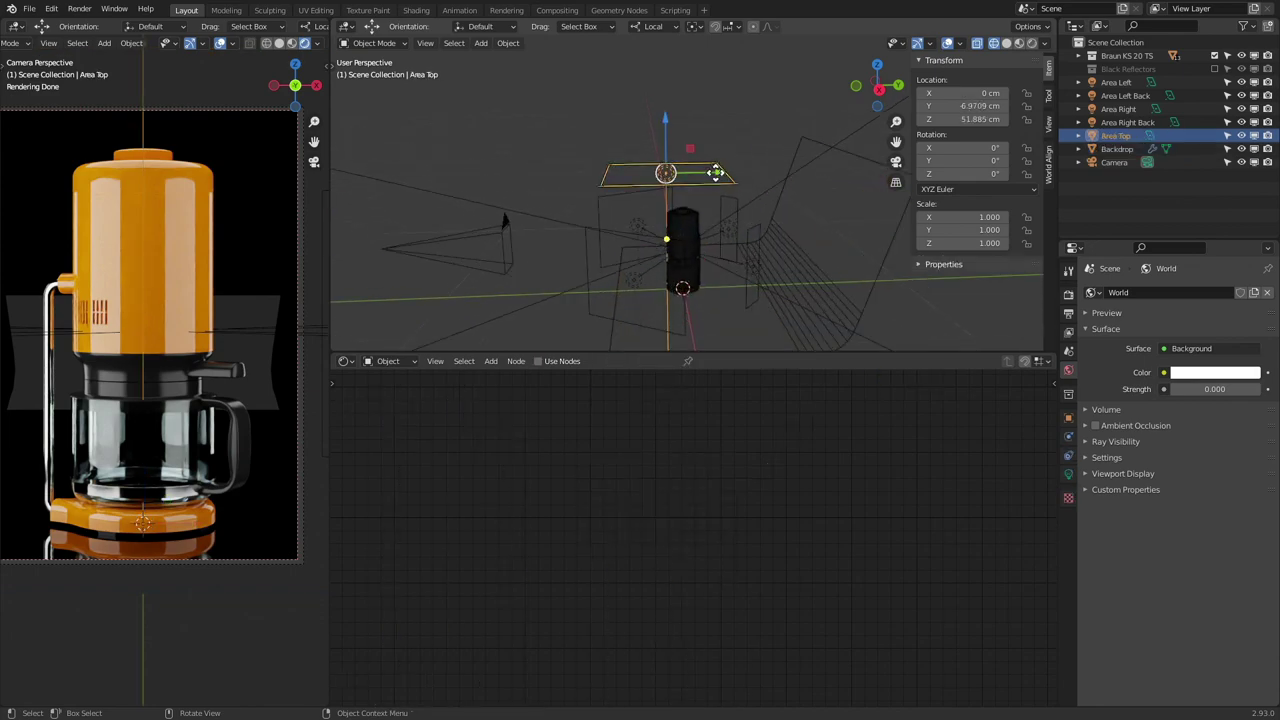
{"action": "mouse_move", "coordinate": [722, 174]}
{"action": "left_mouse_down"}
{"action": "mouse_move", "coordinate": [640, 178]}
{"action": "mouse_move", "coordinate": [709, 177]}
{"action": "left_mouse_up"}
{"action": "right_click", "coordinate": [709, 177]}
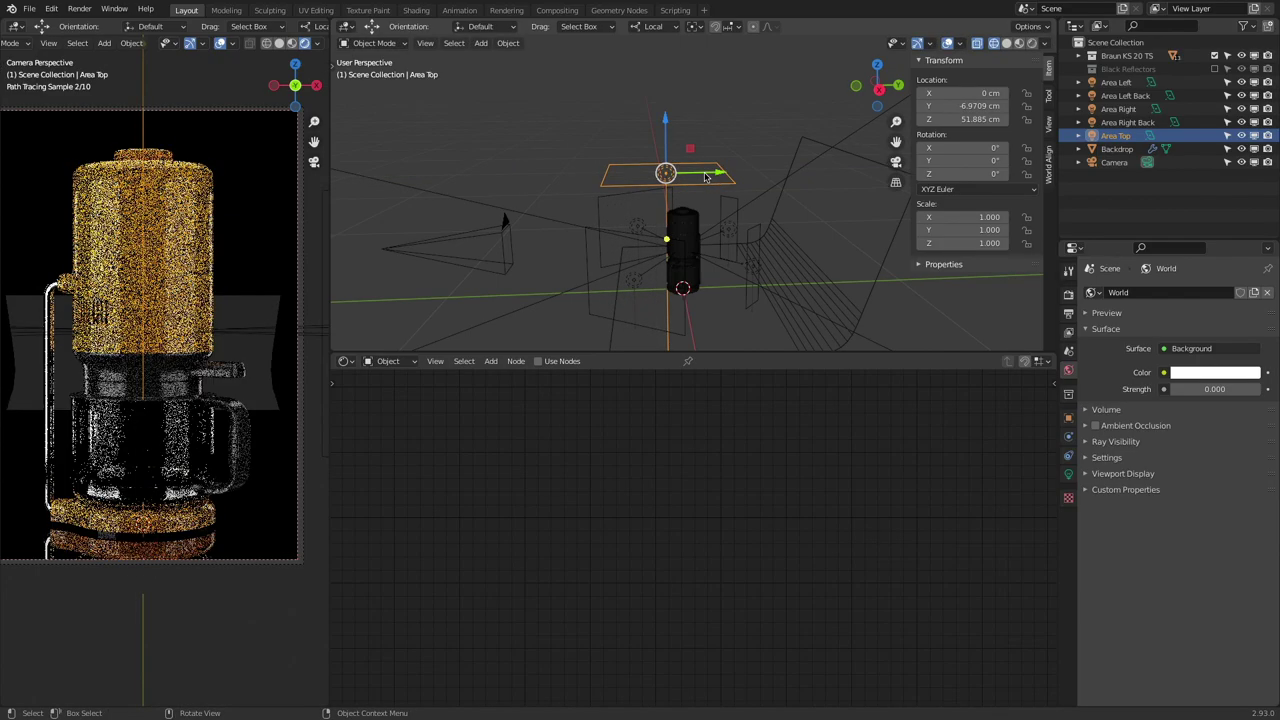
{"action": "mouse_move", "coordinate": [669, 122]}
{"action": "left_mouse_down"}
{"action": "mouse_move", "coordinate": [674, 63]}
{"action": "mouse_move", "coordinate": [678, 347]}
{"action": "mouse_move", "coordinate": [674, 60]}
{"action": "mouse_move", "coordinate": [674, 126]}
{"action": "mouse_move", "coordinate": [686, 49]}
{"action": "mouse_move", "coordinate": [686, 114]}
{"action": "left_mouse_up"}
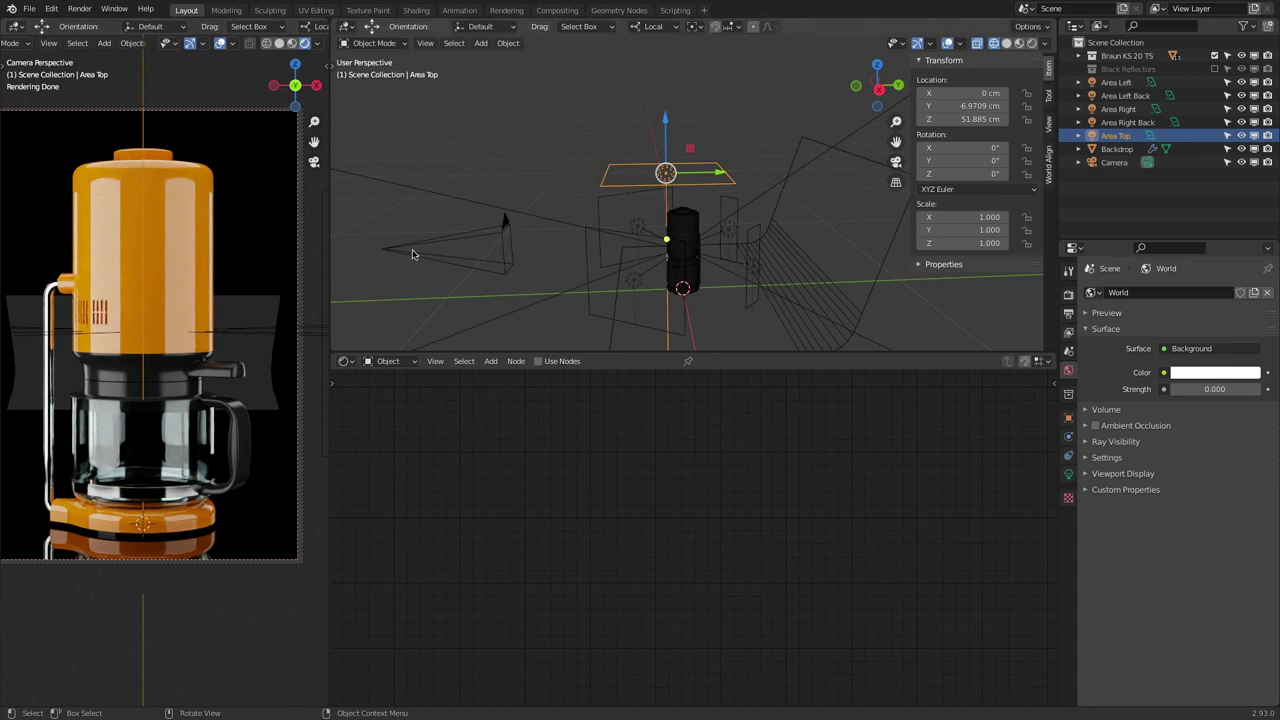
{"action": "left_click", "coordinate": [827, 290]}
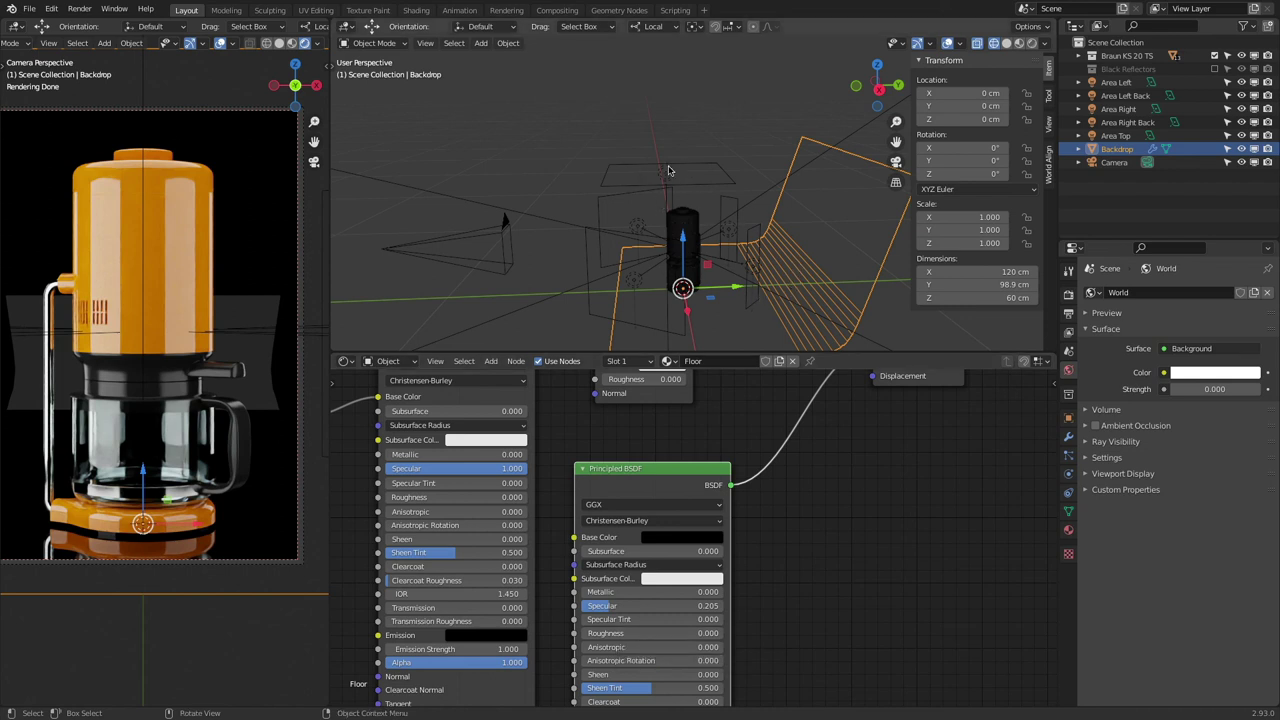
Step: Move the camera along its local Z axis and reselect the Backdrop
{"action": "left_click", "coordinate": [496, 236]}
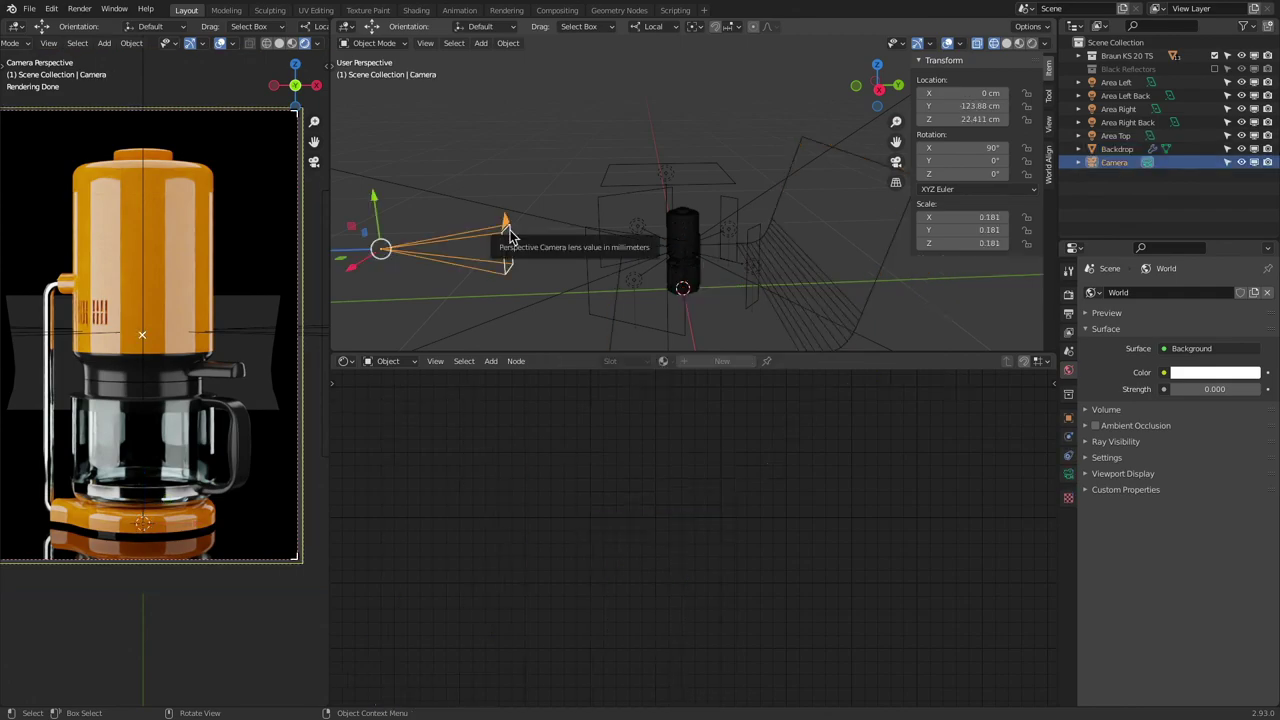
{"action": "key", "text": "g"}
{"action": "key", "text": "z"}
{"action": "key", "text": "z"}
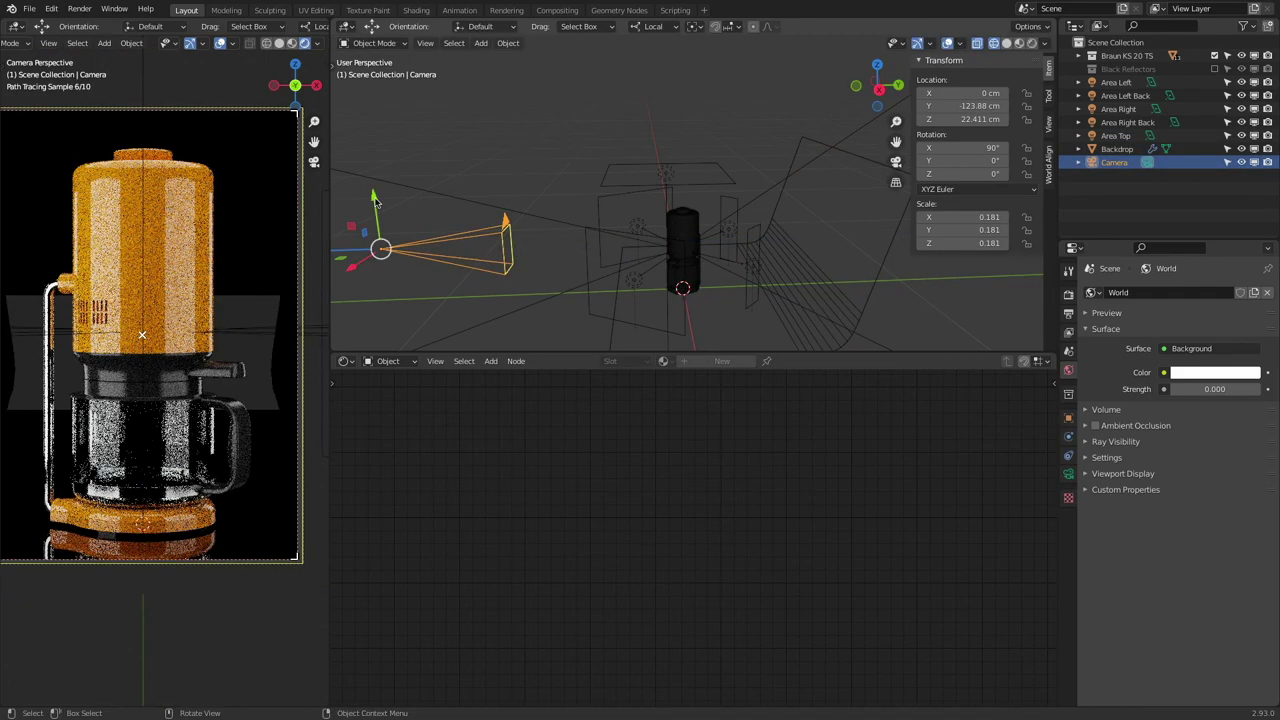
{"action": "left_click", "coordinate": [388, 211]}
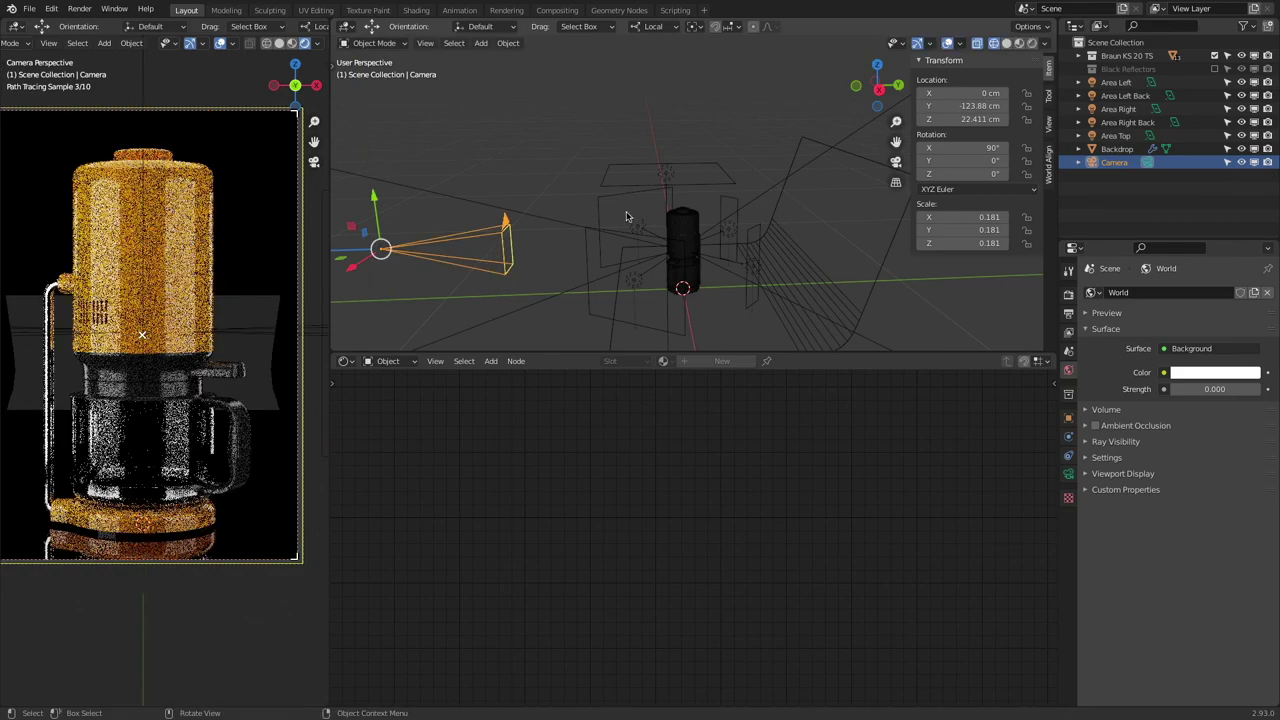
{"action": "left_click", "coordinate": [786, 271]}
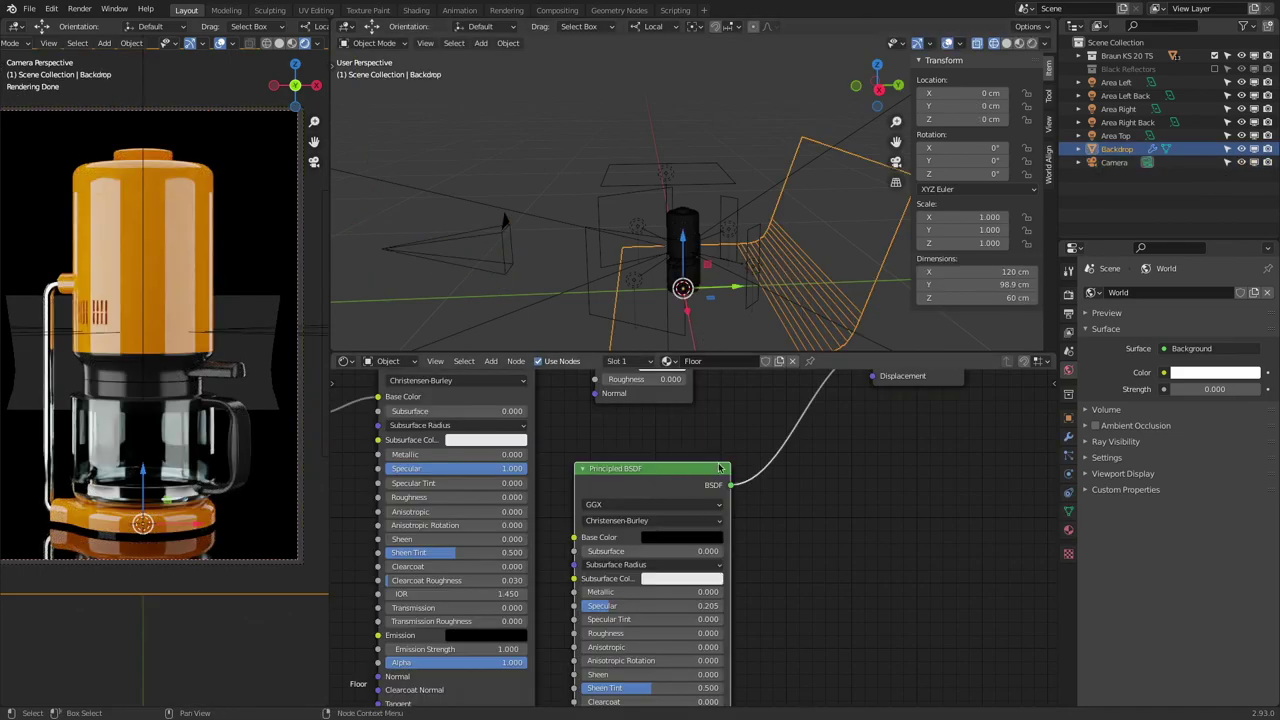
{"action": "mouse_move", "coordinate": [630, 633]}
{"action": "left_mouse_down"}
{"action": "mouse_move", "coordinate": [687, 633]}
{"action": "mouse_move", "coordinate": [628, 637]}
{"action": "left_mouse_up"}
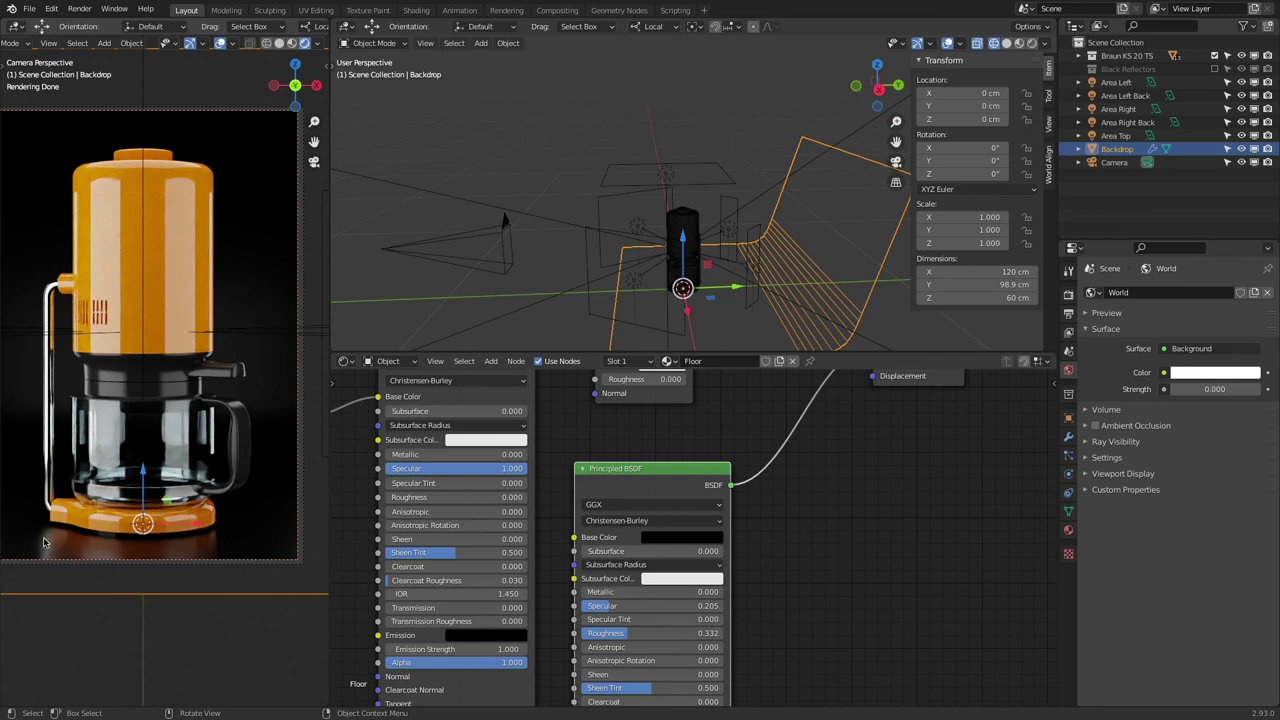
{"action": "scroll", "coordinate": [176, 354], "scroll_direction": "up", "scroll_amount": 5}
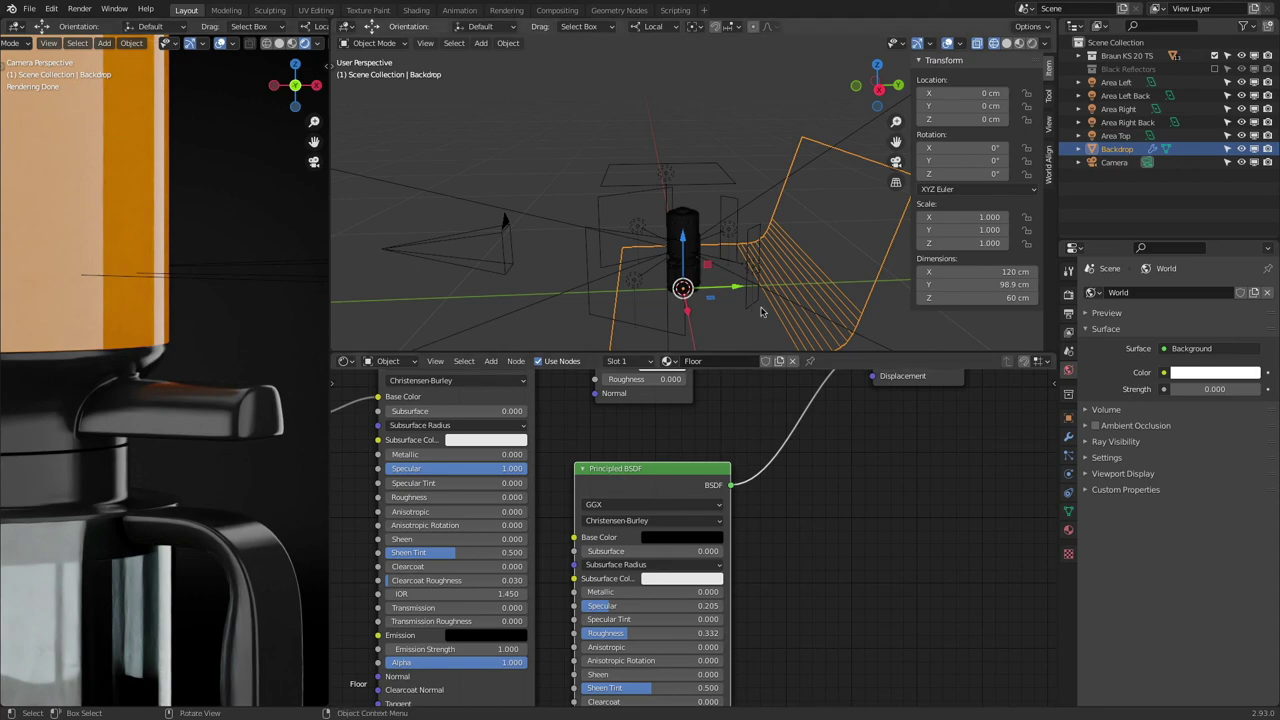
{"action": "left_click", "coordinate": [756, 231]}
{"action": "key", "text": "h"}
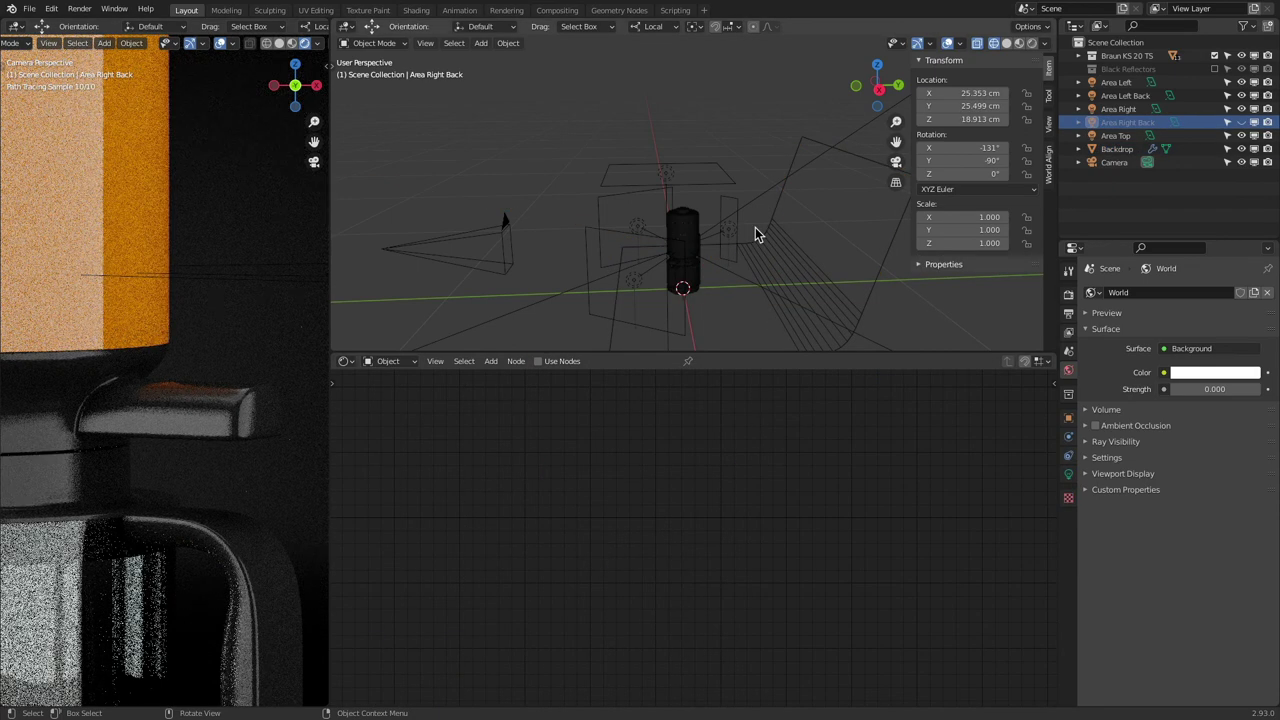
{"action": "key", "text": "alt+h"}
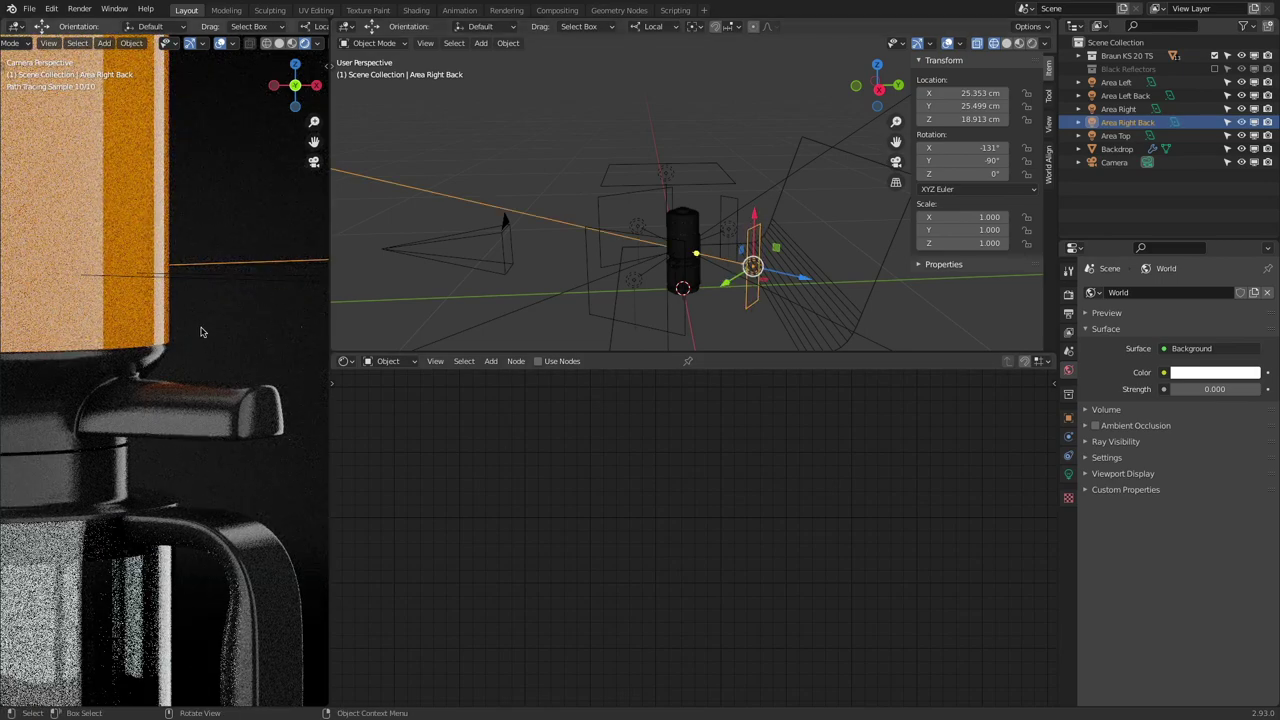
{"action": "scroll", "coordinate": [205, 333], "scroll_direction": "down", "scroll_amount": 5}
{"action": "left_click", "coordinate": [236, 250]}
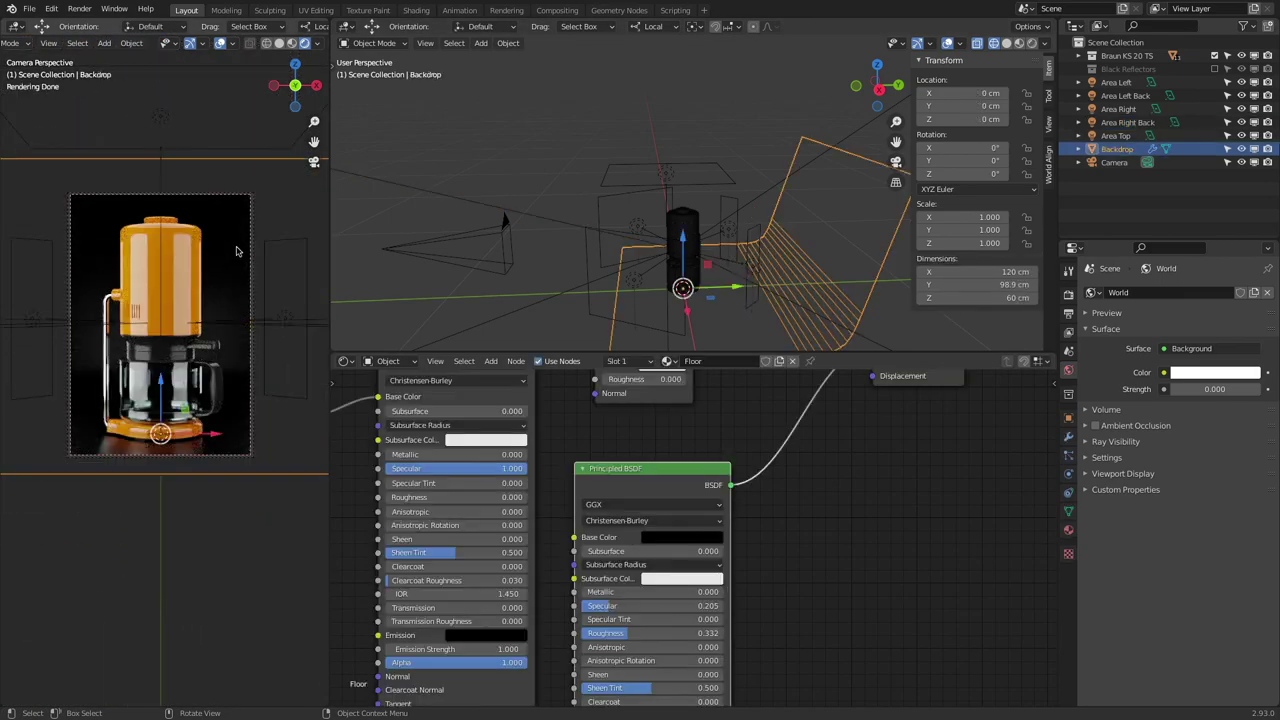
{"action": "left_click_drag", "start_coordinate": [650, 633], "coordinate": [600, 633]}
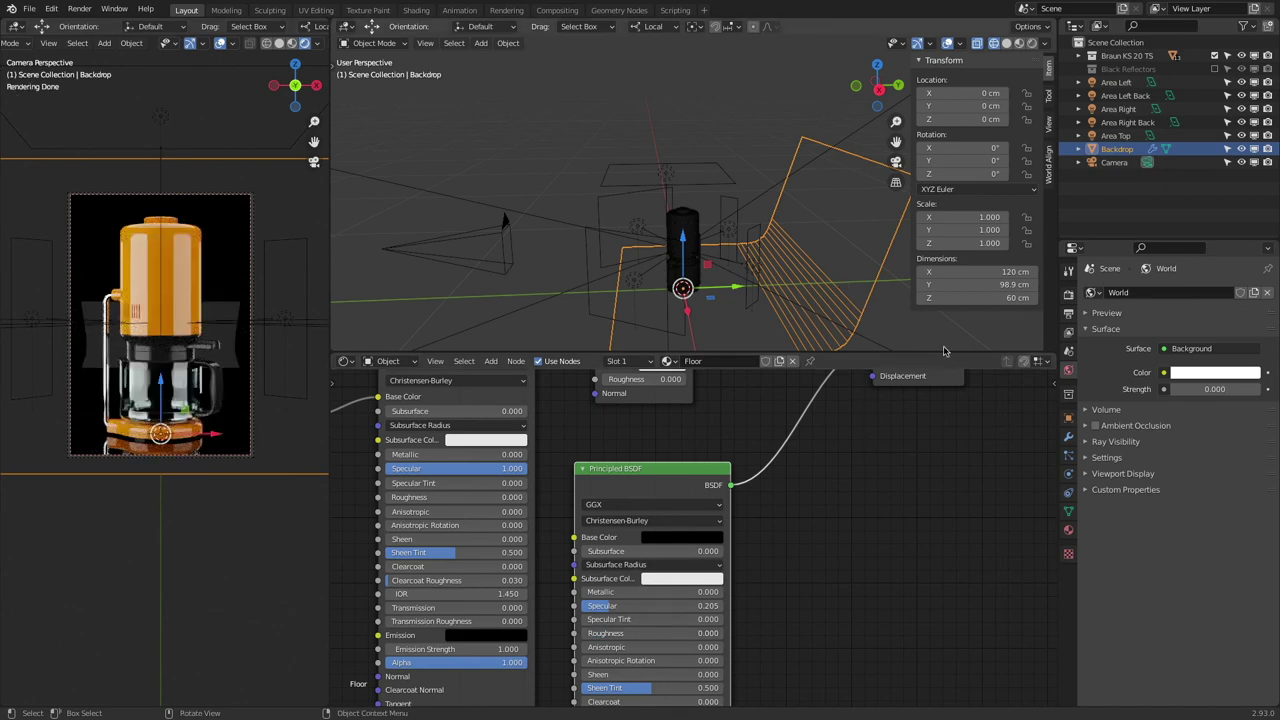
Step: Widen the backdrop bevel from 15 to 30 cm and push the floor specular to full
{"action": "left_click", "coordinate": [1068, 437]}
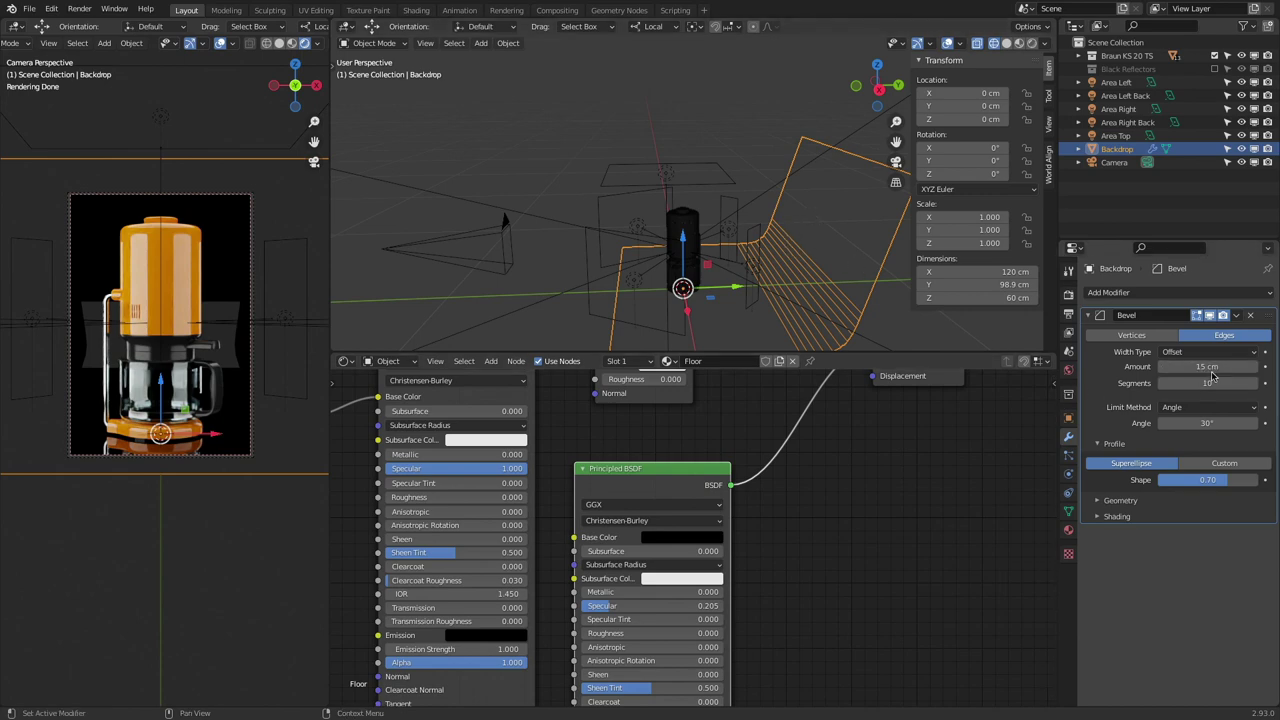
{"action": "left_click_drag", "start_coordinate": [1210, 368], "coordinate": [1254, 368]}
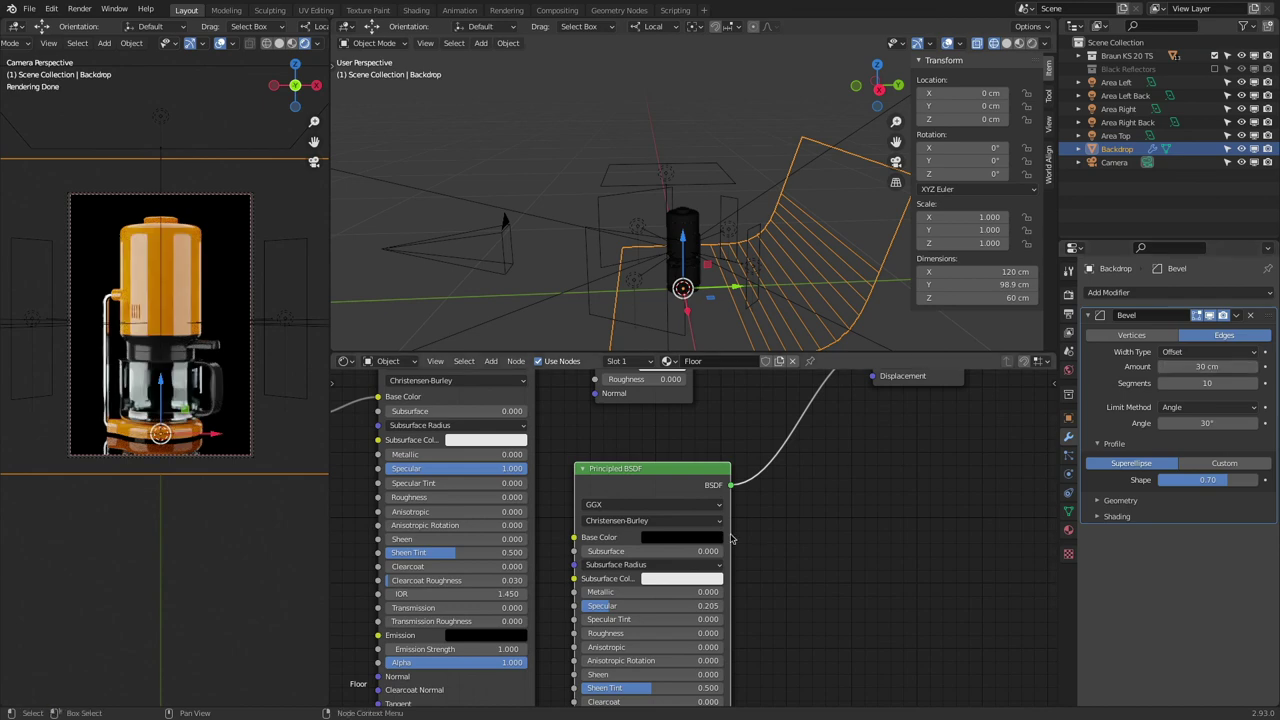
{"action": "left_click_drag", "start_coordinate": [655, 607], "coordinate": [745, 607]}
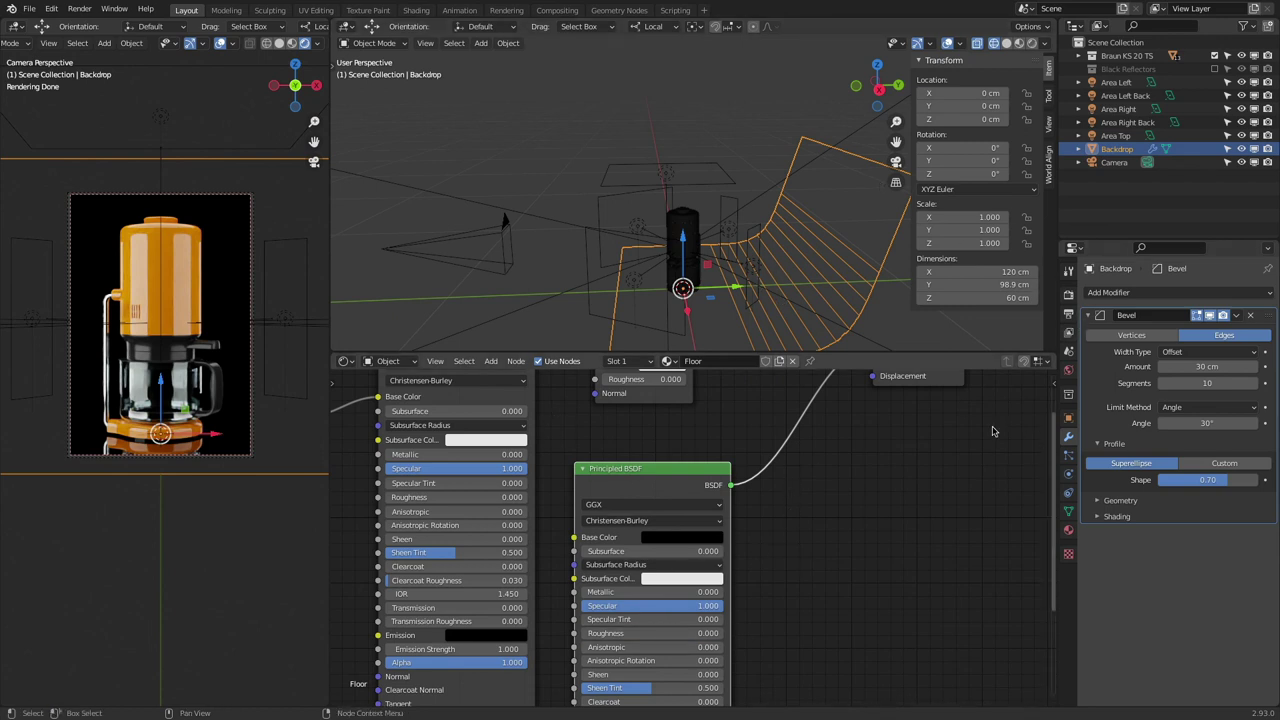
Step: Nudge backdrop edges along Y in Edit Mode, then set floor specular 0.377, roughness 0.245
{"action": "key", "text": "Tab"}
{"action": "left_click", "coordinate": [806, 240]}
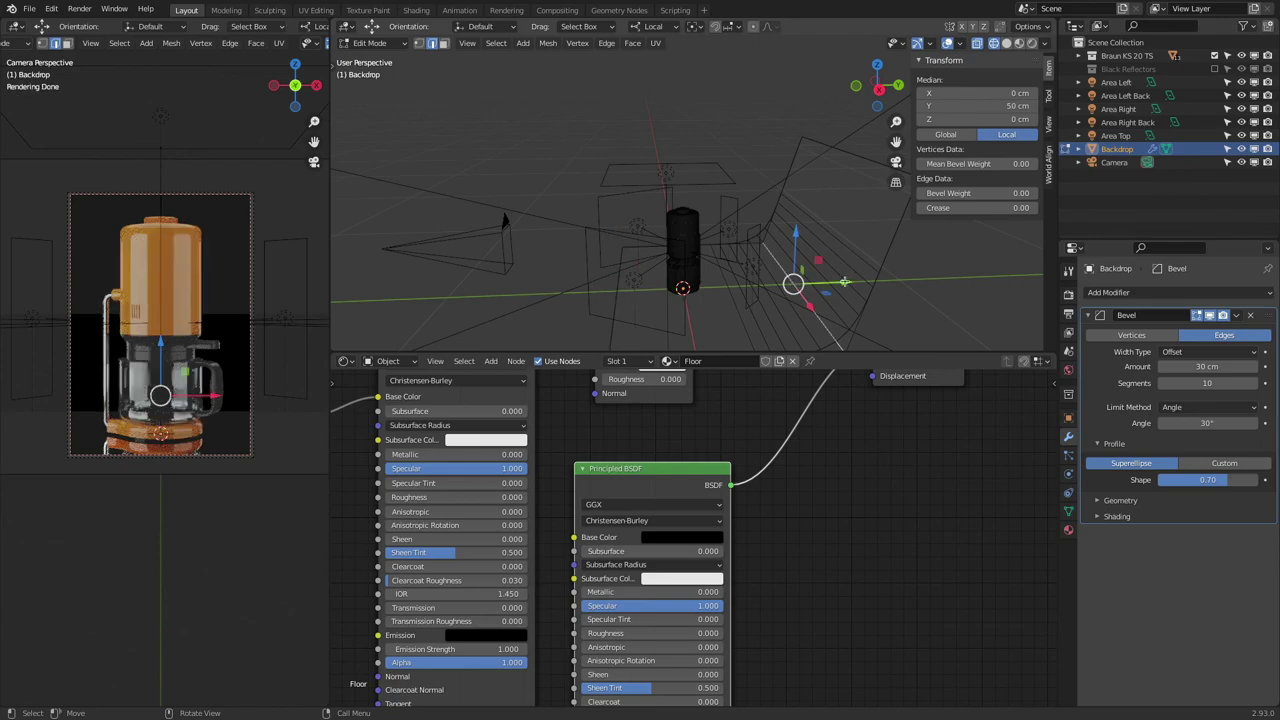
{"action": "mouse_move", "coordinate": [846, 283]}
{"action": "left_mouse_down"}
{"action": "mouse_move", "coordinate": [939, 266]}
{"action": "mouse_move", "coordinate": [846, 288]}
{"action": "left_mouse_up"}
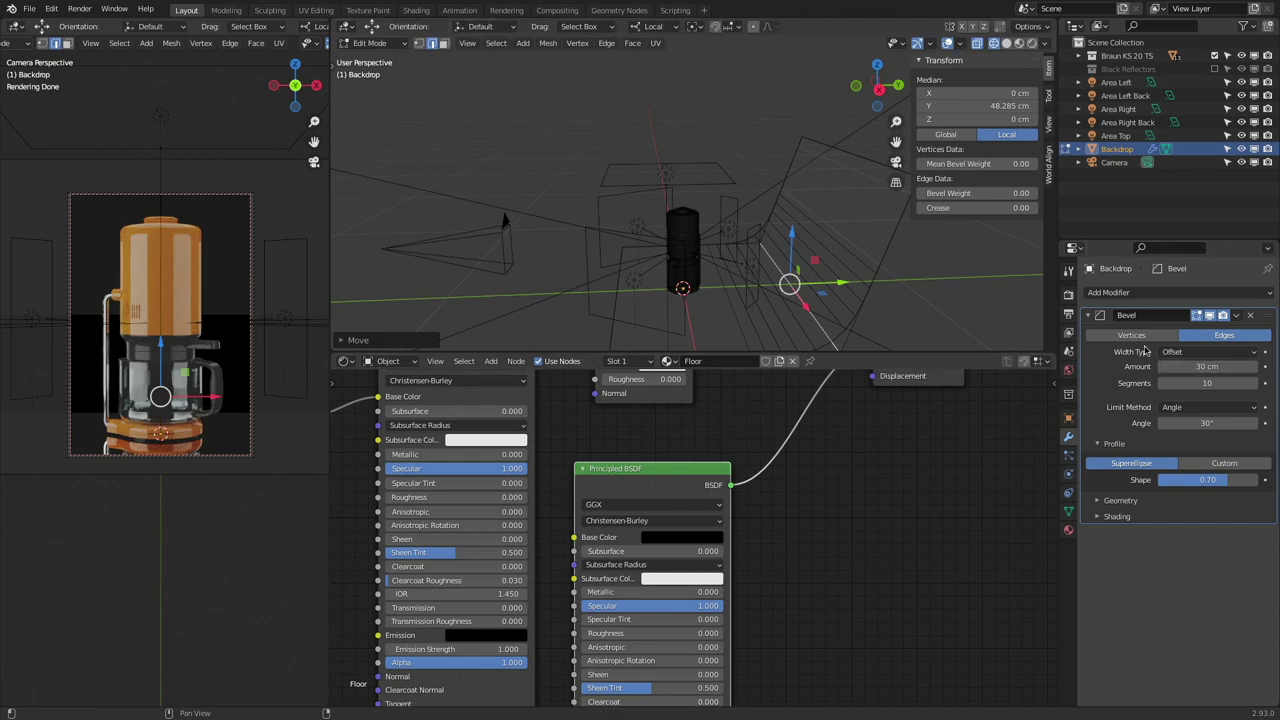
{"action": "left_click", "coordinate": [757, 570]}
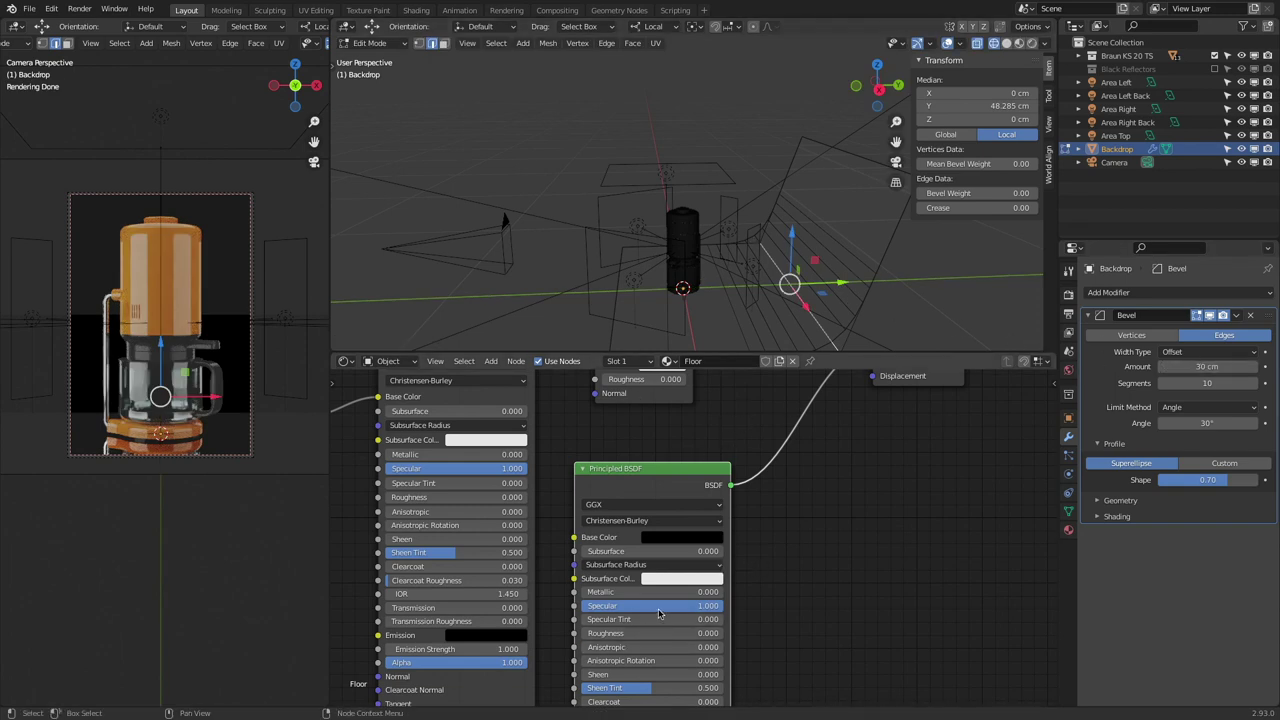
{"action": "left_click", "coordinate": [385, 44]}
{"action": "left_click", "coordinate": [372, 55]}
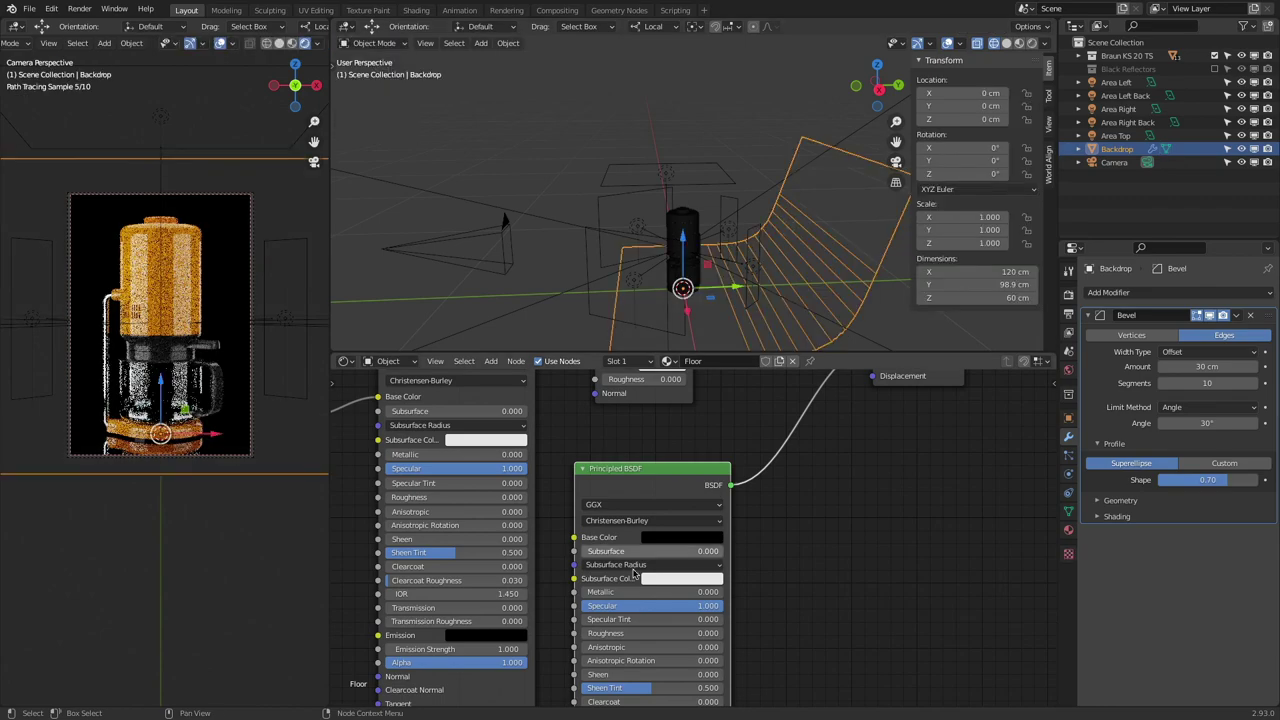
{"action": "left_click_drag", "start_coordinate": [700, 606], "coordinate": [661, 633]}
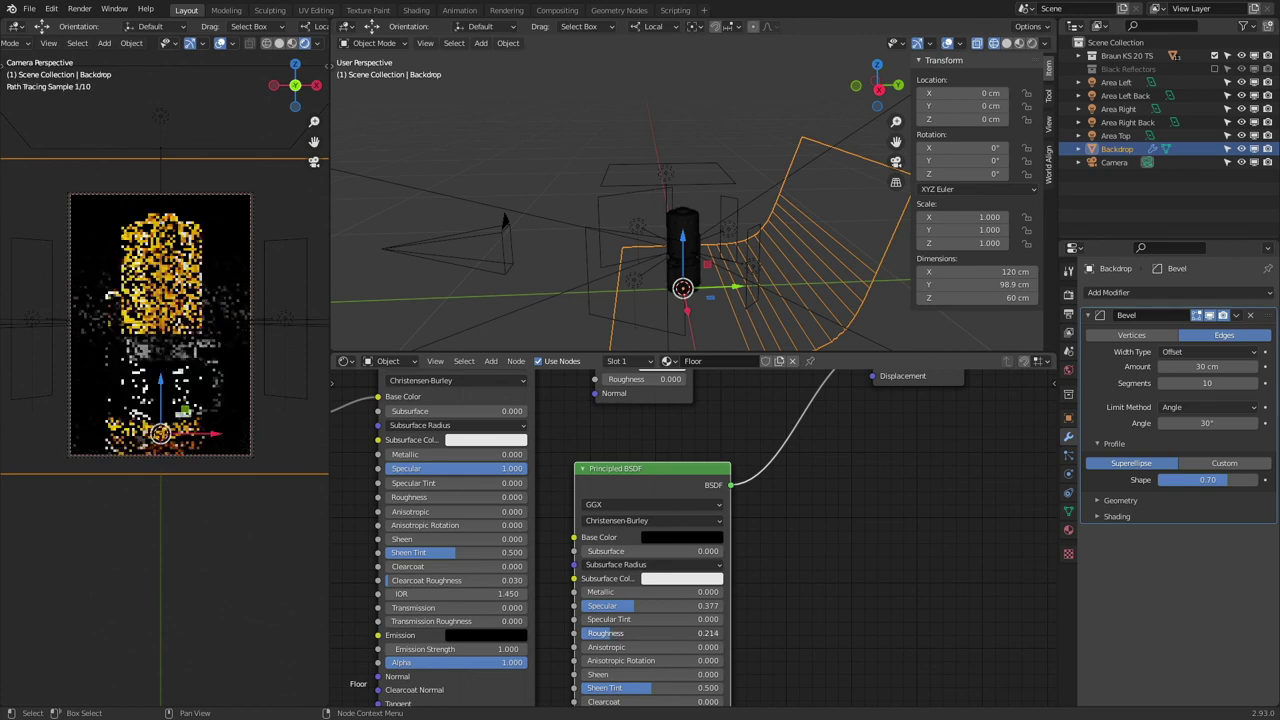
{"action": "left_click_drag", "start_coordinate": [661, 633], "coordinate": [670, 633]}
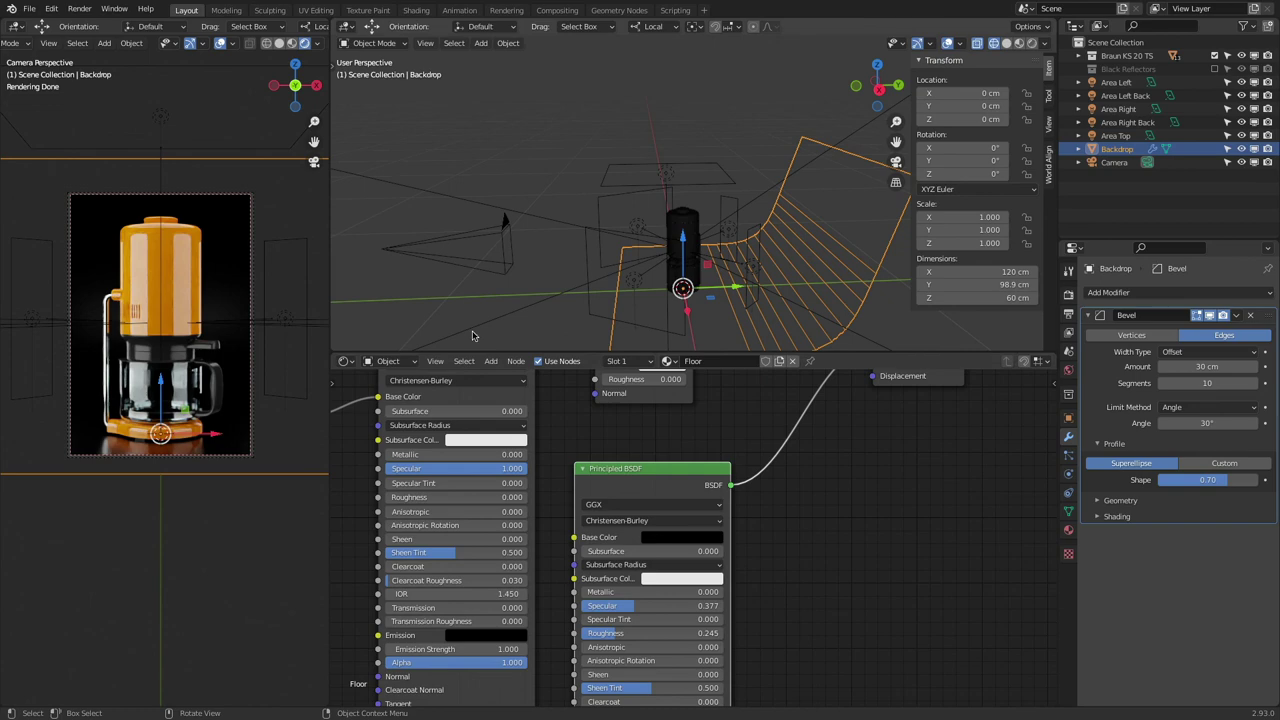
Step: Lower floor specular to 0.200 and pull the camera back along local Z to Y -129.36 cm
{"action": "left_click_drag", "start_coordinate": [652, 605], "coordinate": [628, 605]}
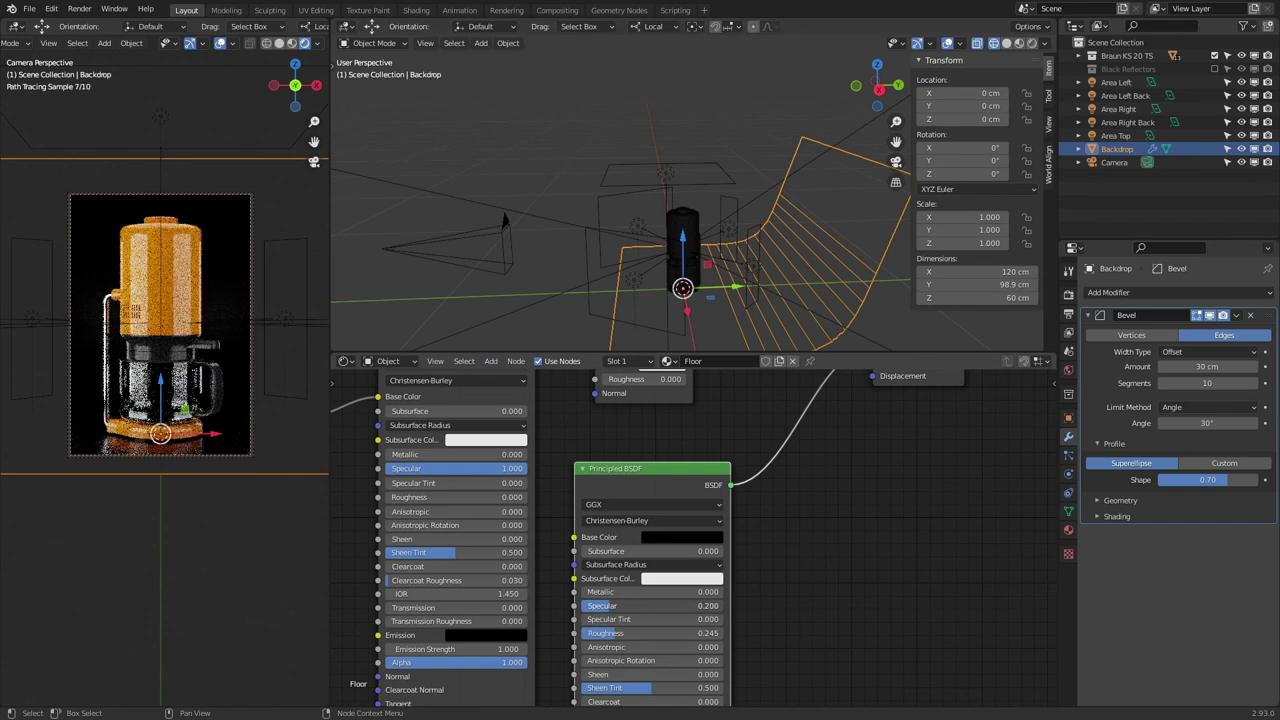
{"action": "left_click", "coordinate": [511, 259]}
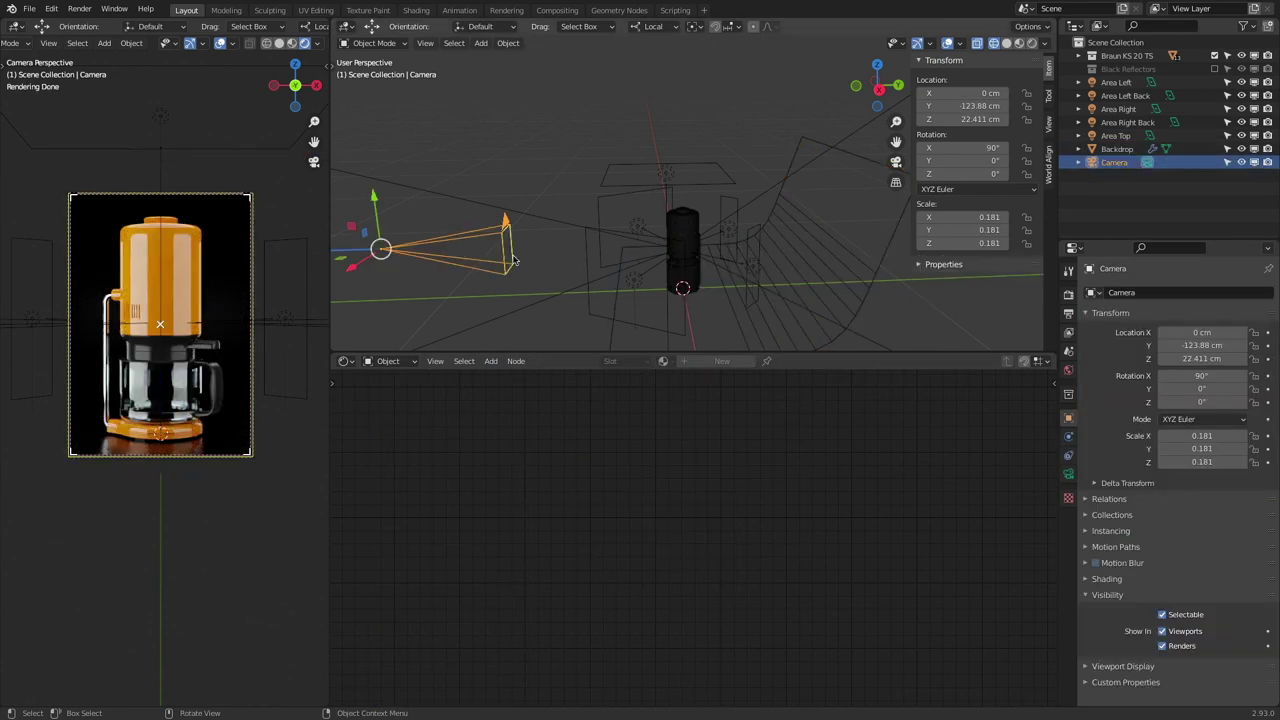
{"action": "middle_click_drag", "start_coordinate": [492, 221], "coordinate": [620, 206]}
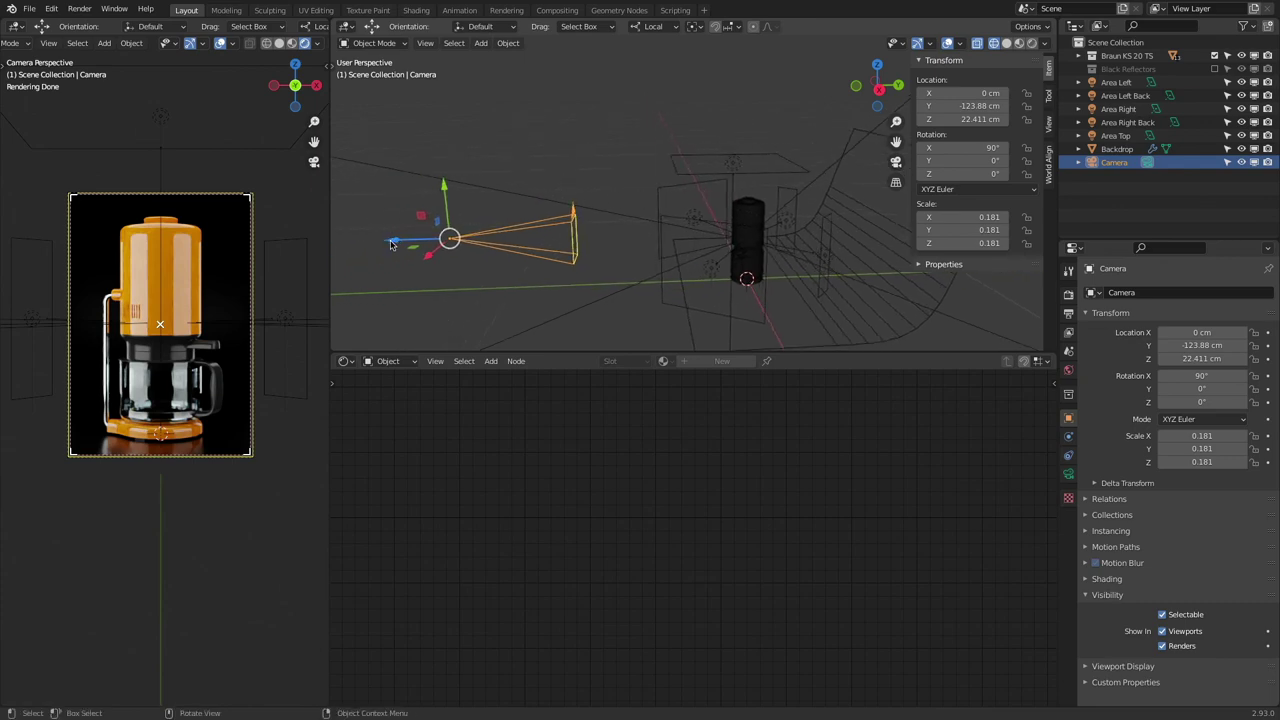
{"action": "key", "text": "g"}
{"action": "key", "text": "z"}
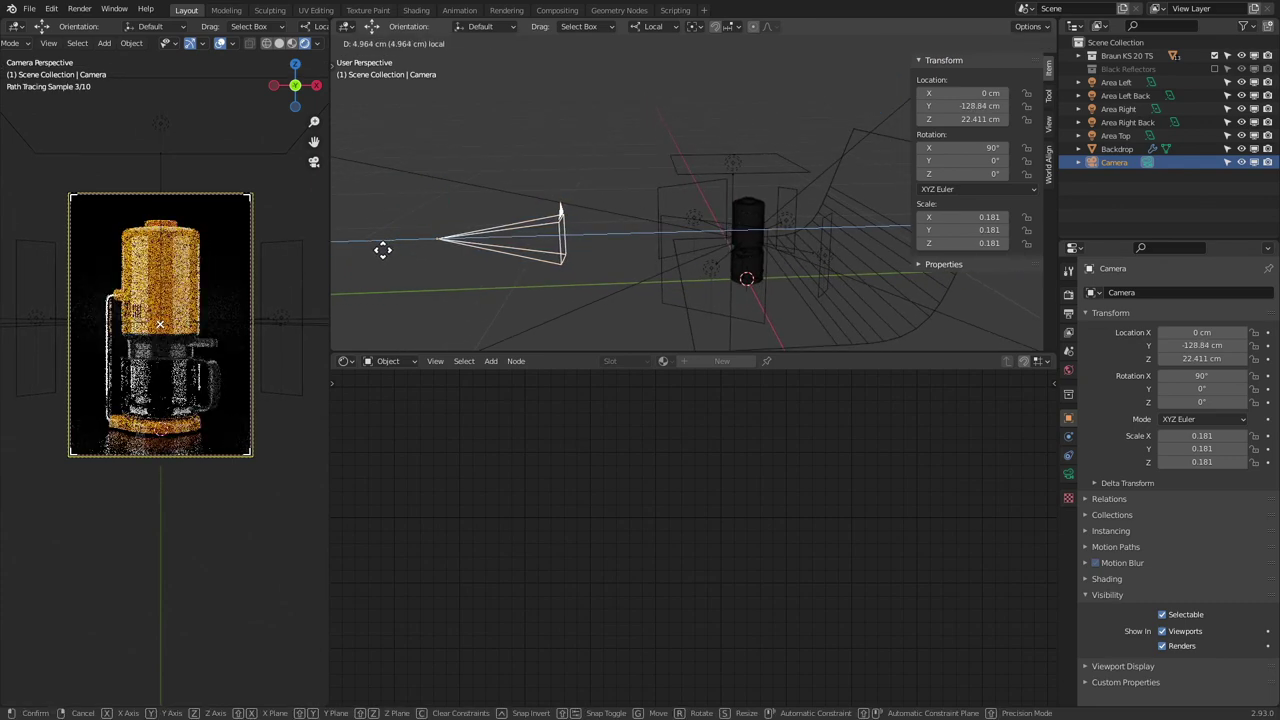
{"action": "left_click", "coordinate": [384, 249]}
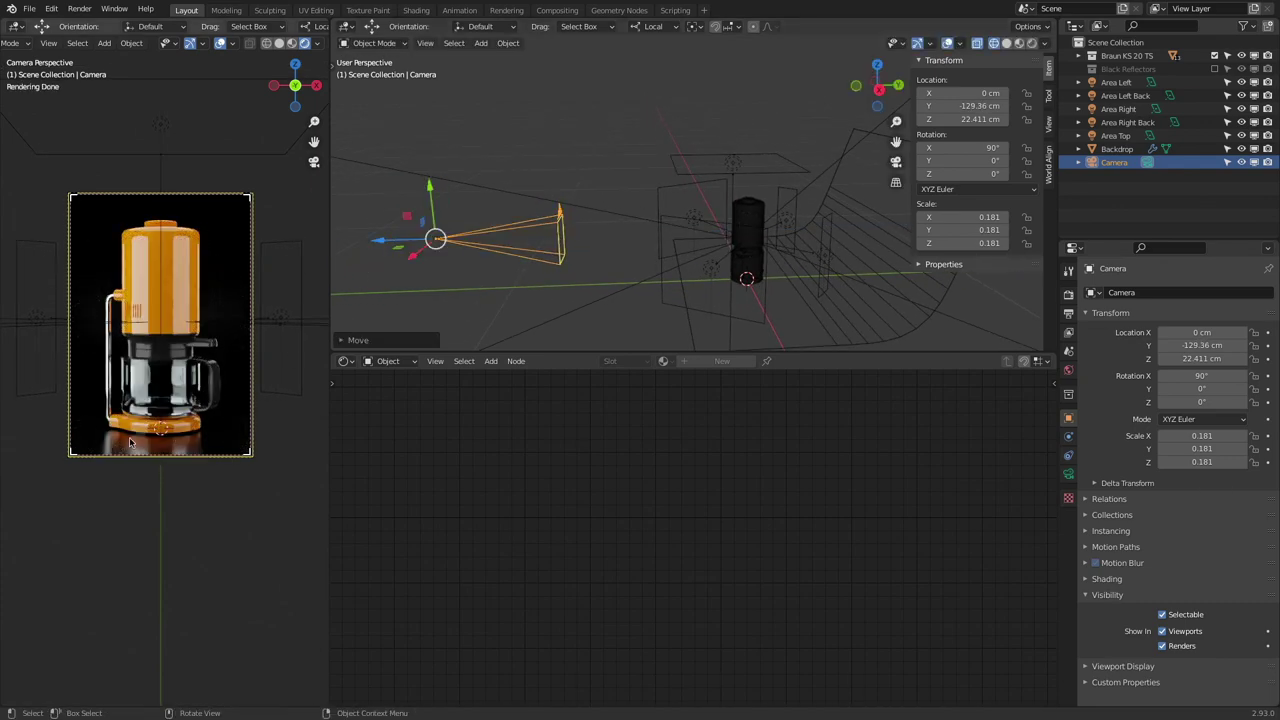
Step: Drop floor specular to 0.023 and move the Area Top light to Y −15.142, Z 50.193 cm
{"action": "left_click", "coordinate": [862, 323]}
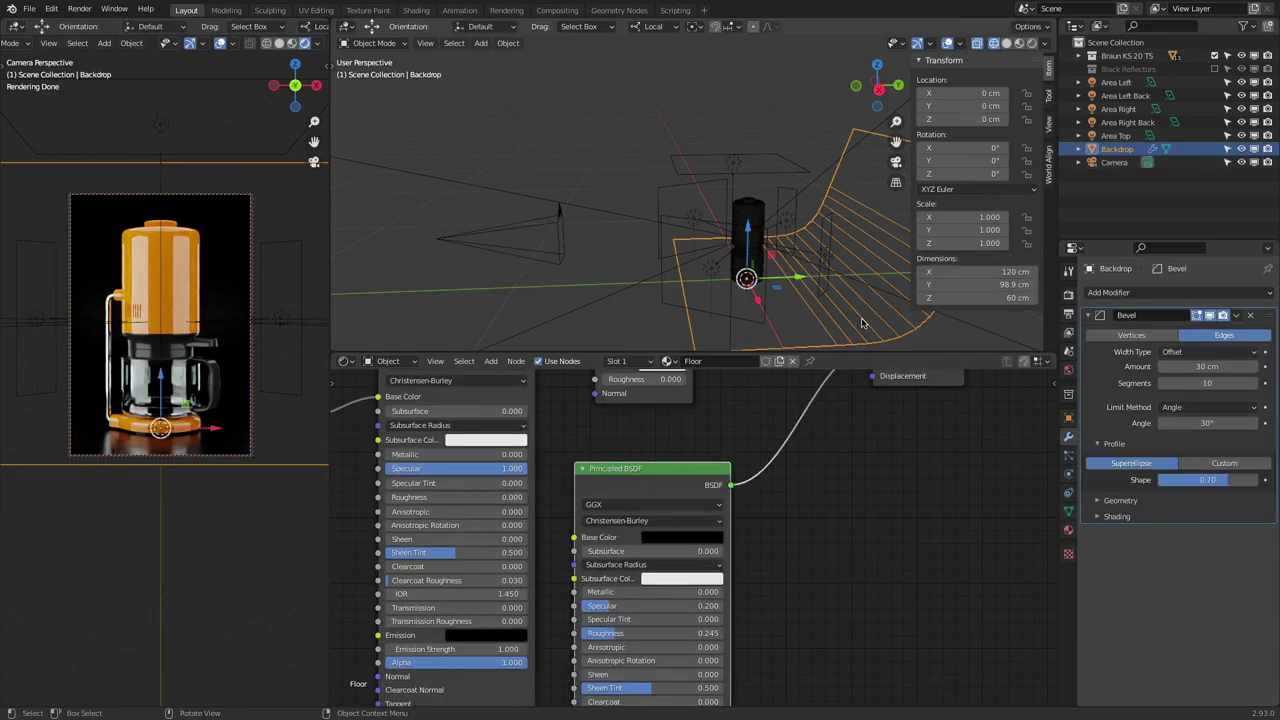
{"action": "left_click_drag", "start_coordinate": [640, 606], "coordinate": [592, 606]}
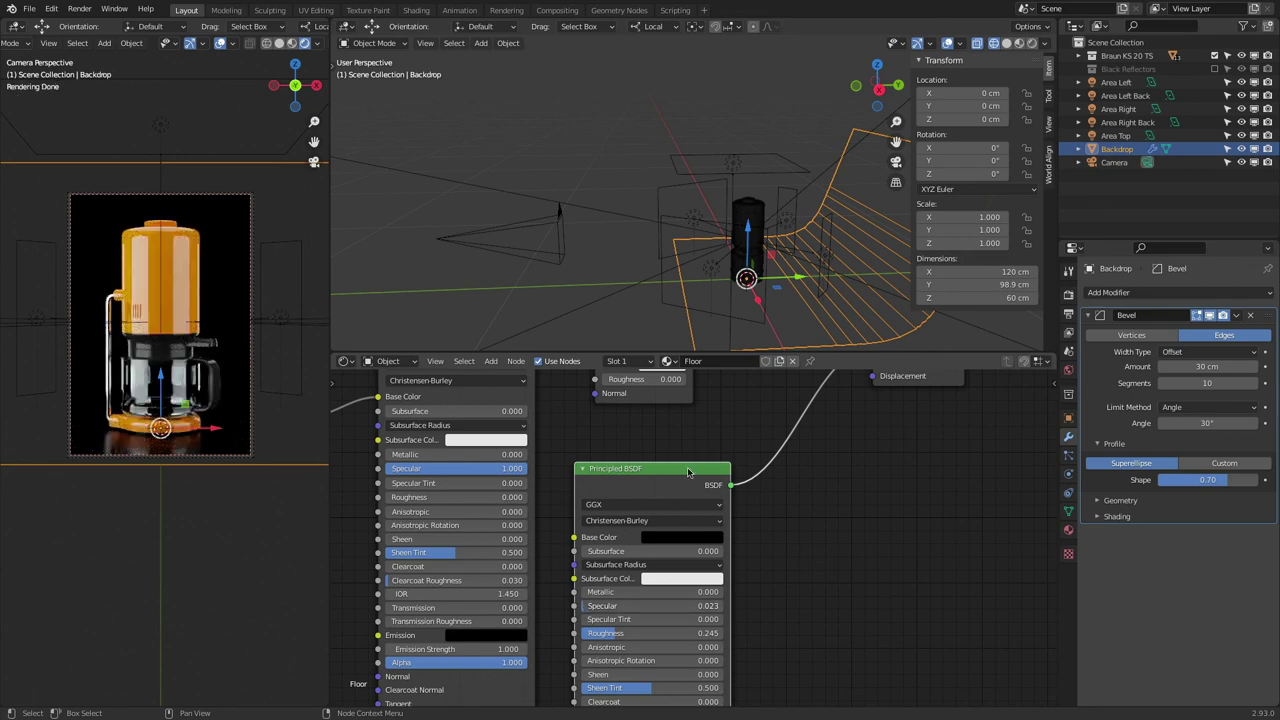
{"action": "left_click", "coordinate": [678, 162]}
{"action": "left_click_drag", "start_coordinate": [735, 110], "coordinate": [735, 112]}
{"action": "left_click_drag", "start_coordinate": [780, 170], "coordinate": [776, 171]}
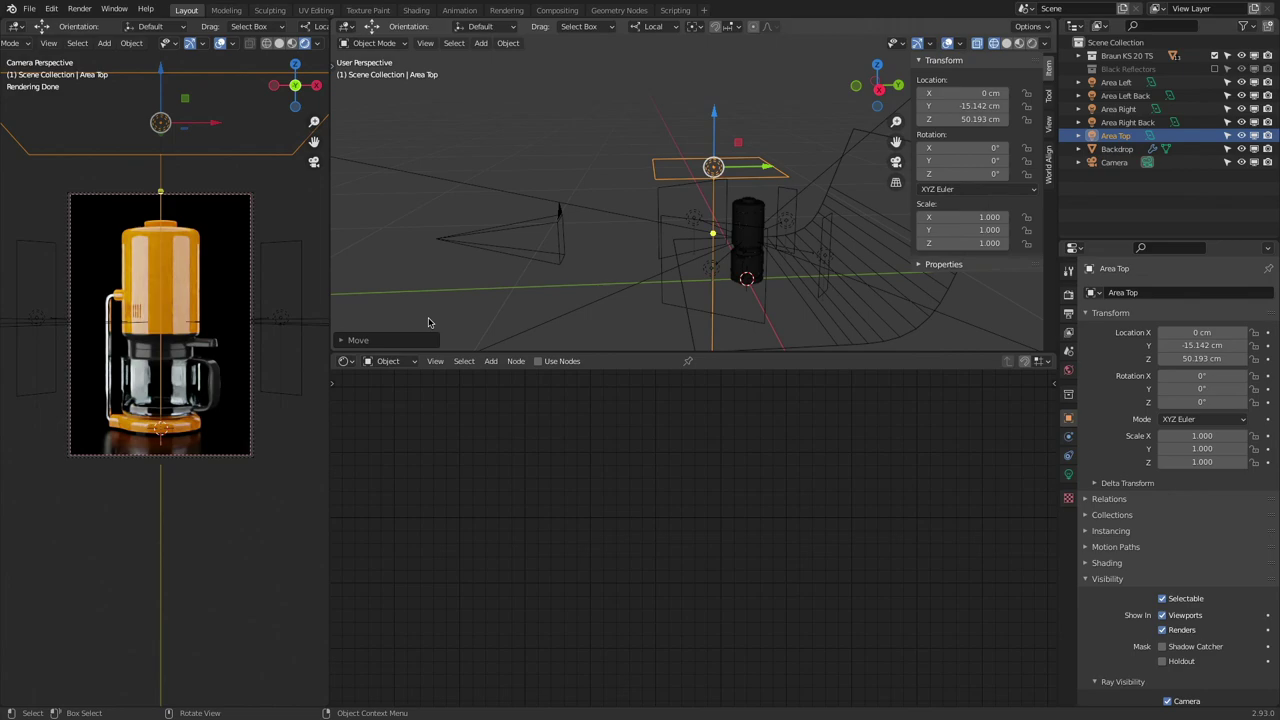
Step: Open the base colour of the Floor material's Principled BSDF
{"action": "scroll", "coordinate": [250, 285], "scroll_direction": "up", "scroll_amount": 4}
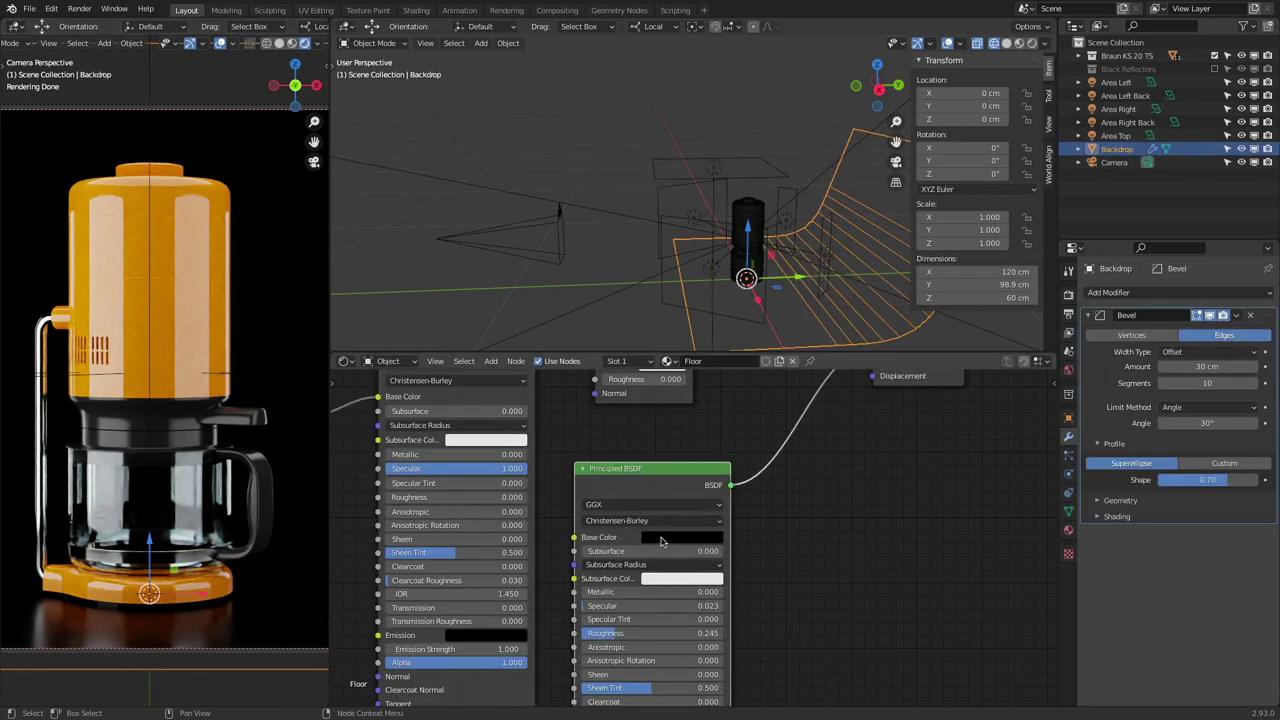
{"action": "left_click", "coordinate": [700, 484]}
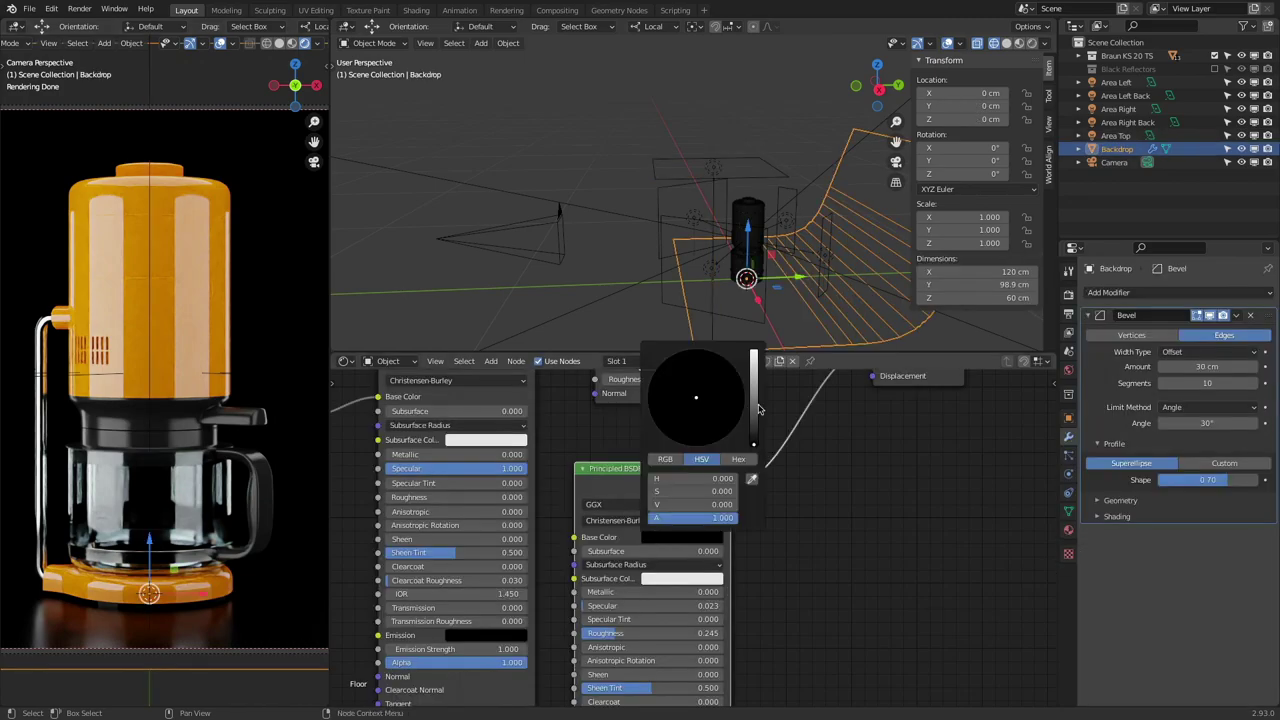
Step: Test lighter grey floor colours, return to pure black, and save Braun KS 20 TS Rendering.blend
{"action": "mouse_move", "coordinate": [754, 436]}
{"action": "left_mouse_down"}
{"action": "mouse_move", "coordinate": [754, 395]}
{"action": "mouse_move", "coordinate": [754, 430]}
{"action": "left_mouse_up"}
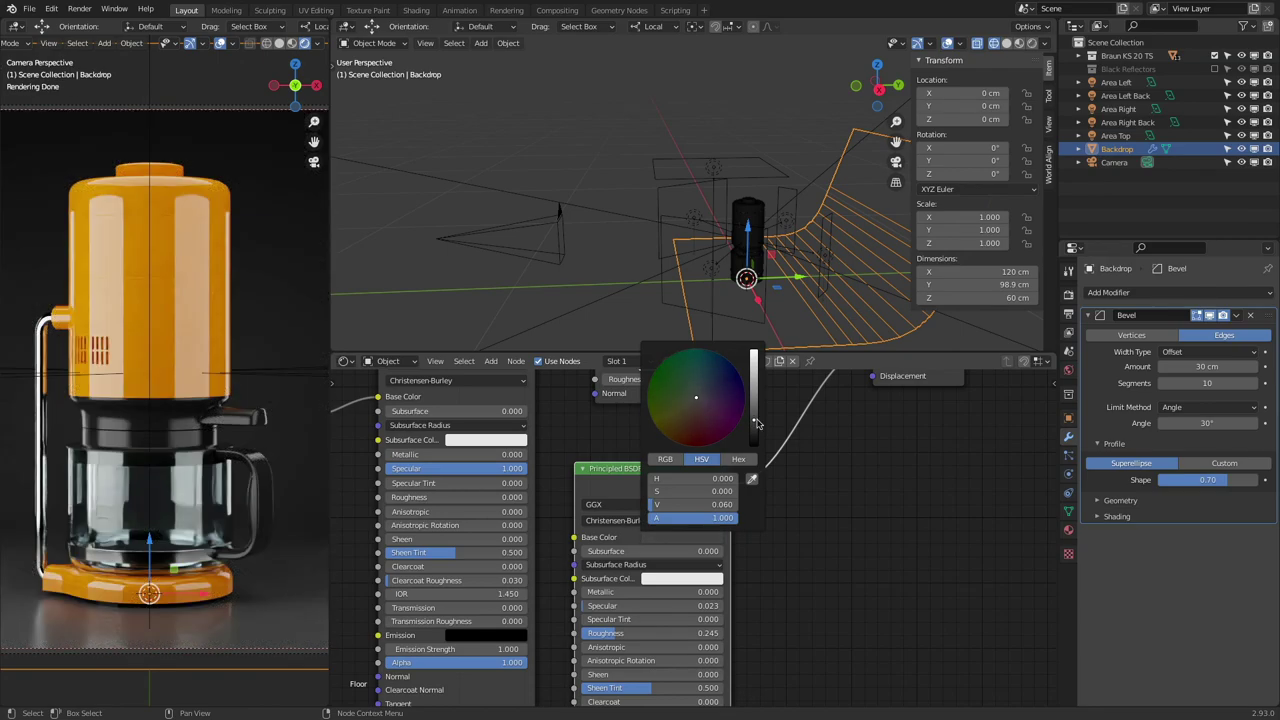
{"action": "left_click_drag", "start_coordinate": [755, 413], "coordinate": [755, 408]}
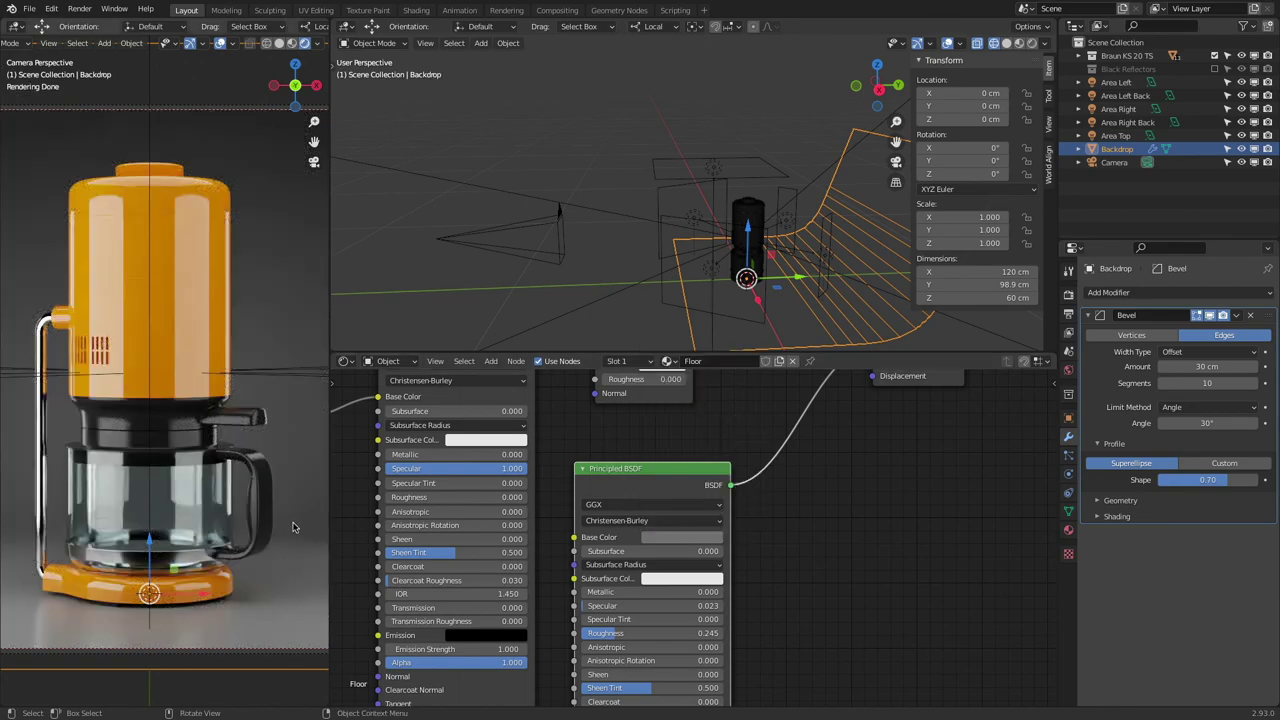
{"action": "left_click", "coordinate": [715, 541]}
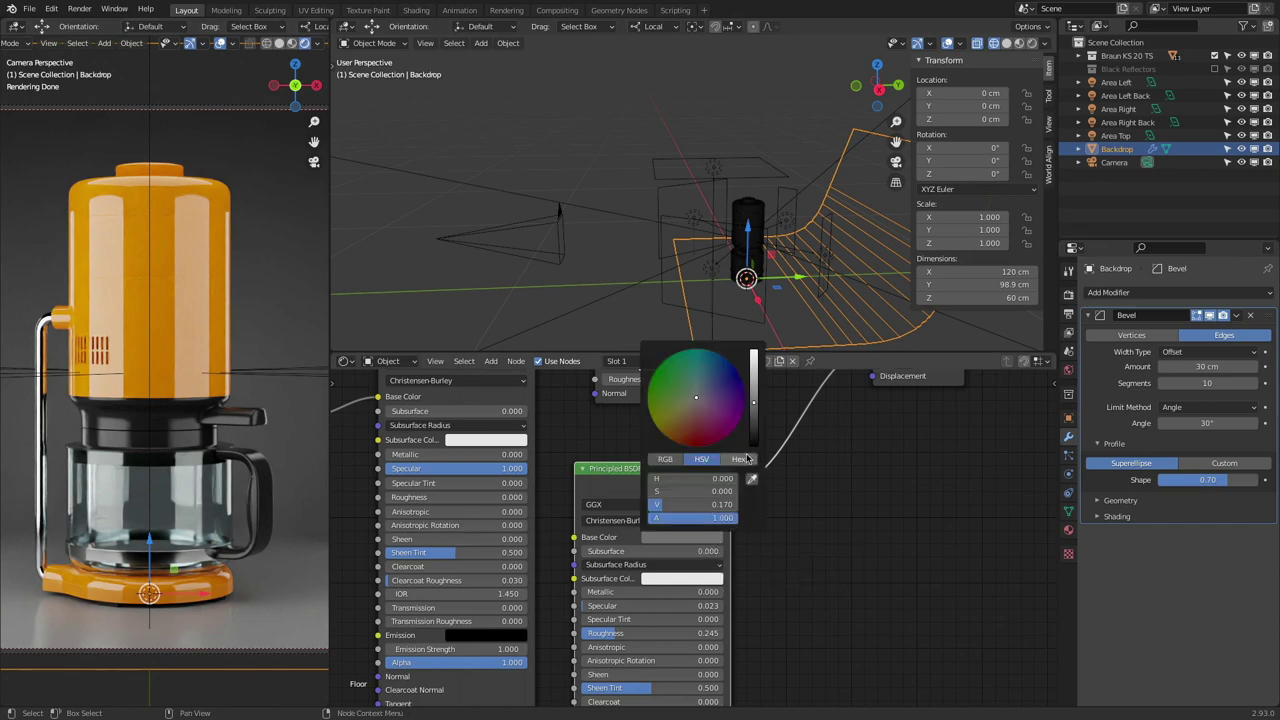
{"action": "left_click_drag", "start_coordinate": [755, 432], "coordinate": [755, 448]}
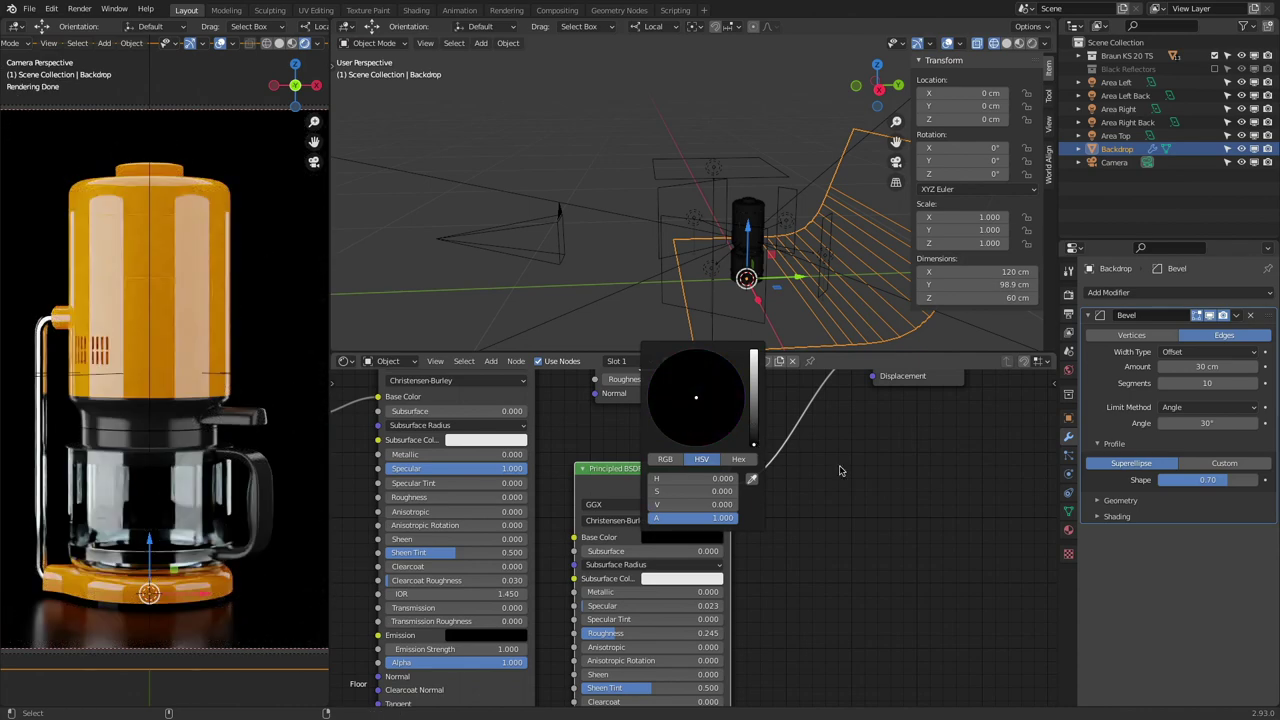
{"action": "key", "text": "ctrl+s"}
{"action": "scroll", "coordinate": [568, 485], "scroll_direction": "down", "scroll_amount": 2}
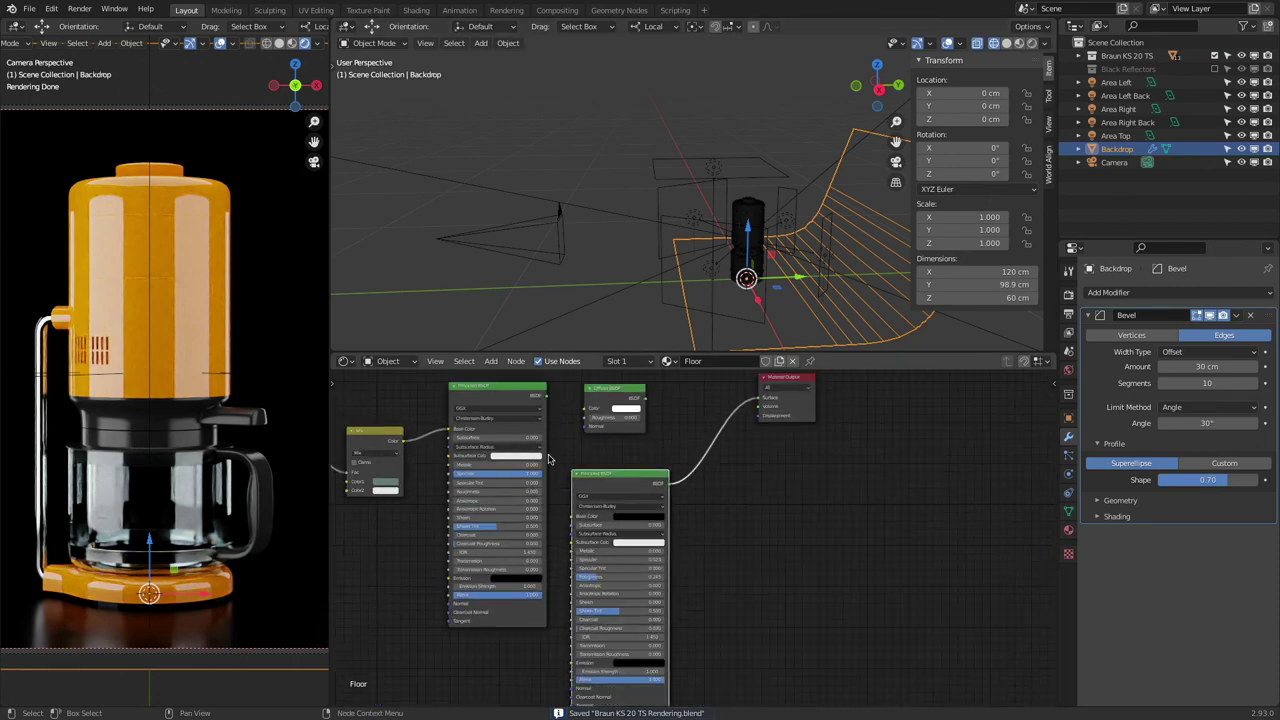
Step: Link the gradient shader's output to the Floor material's Surface socket
{"action": "middle_click_drag", "start_coordinate": [548, 458], "coordinate": [566, 568]}
{"action": "left_click_drag", "start_coordinate": [556, 514], "coordinate": [773, 517]}
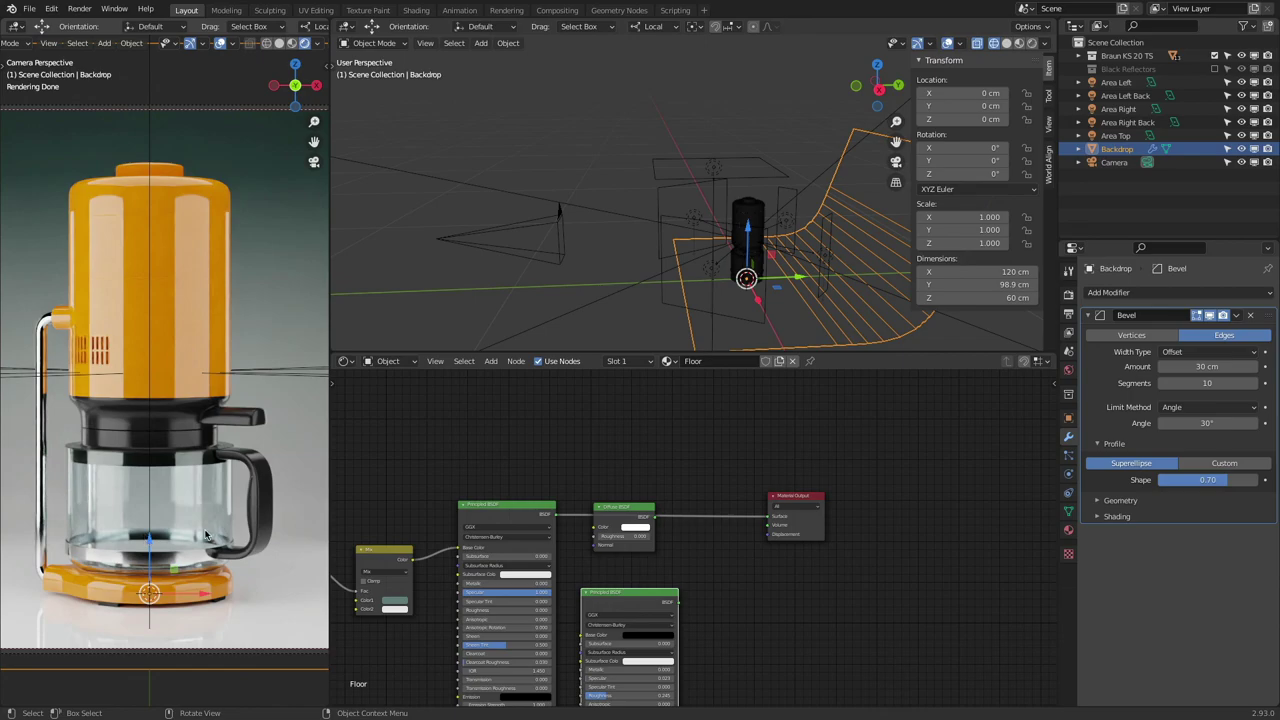
{"action": "scroll", "coordinate": [205, 483], "scroll_direction": "down", "scroll_amount": 2}
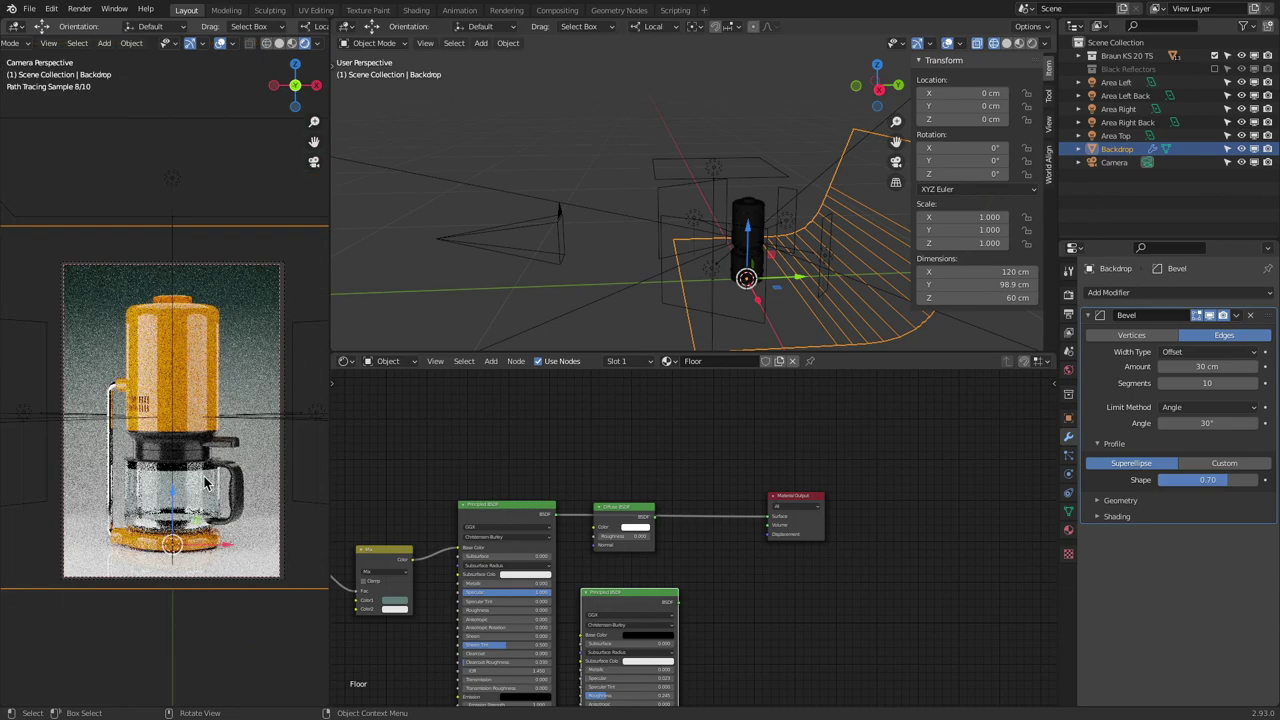
{"action": "scroll", "coordinate": [205, 483], "scroll_direction": "up", "scroll_amount": 1}
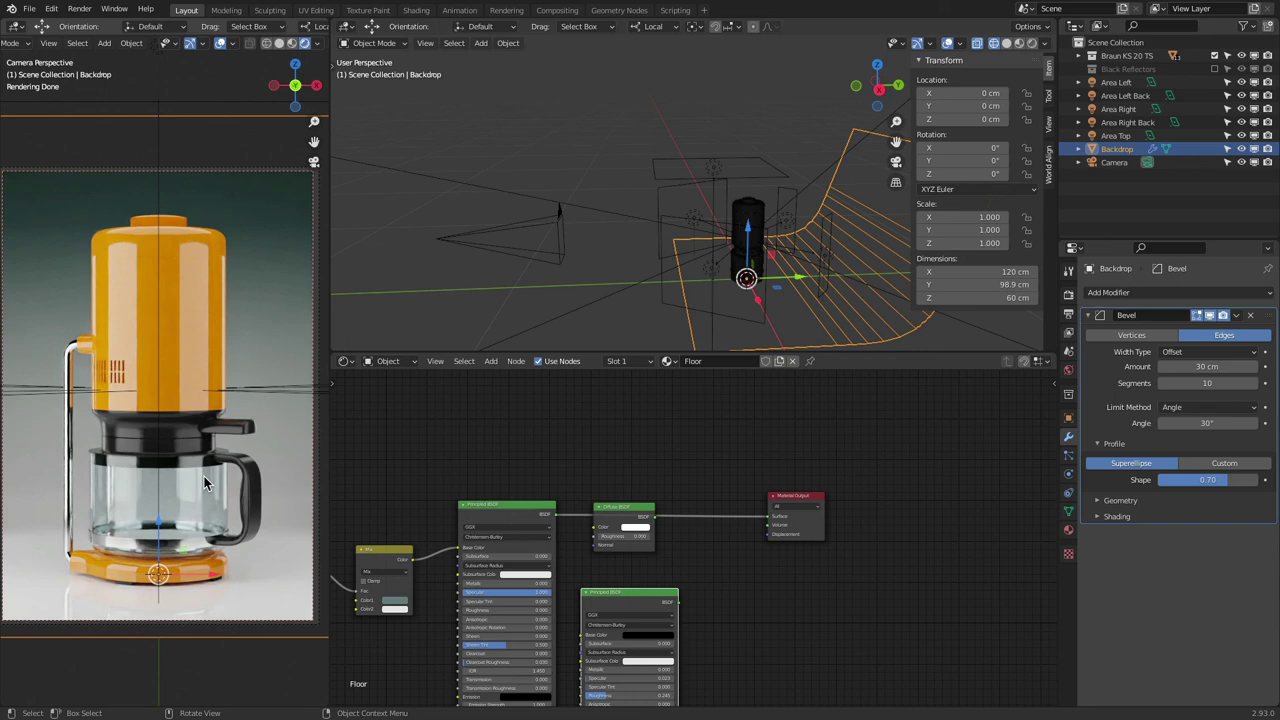
Step: Show the View Layer properties, then switch over to Finder
{"action": "left_click", "coordinate": [210, 410]}
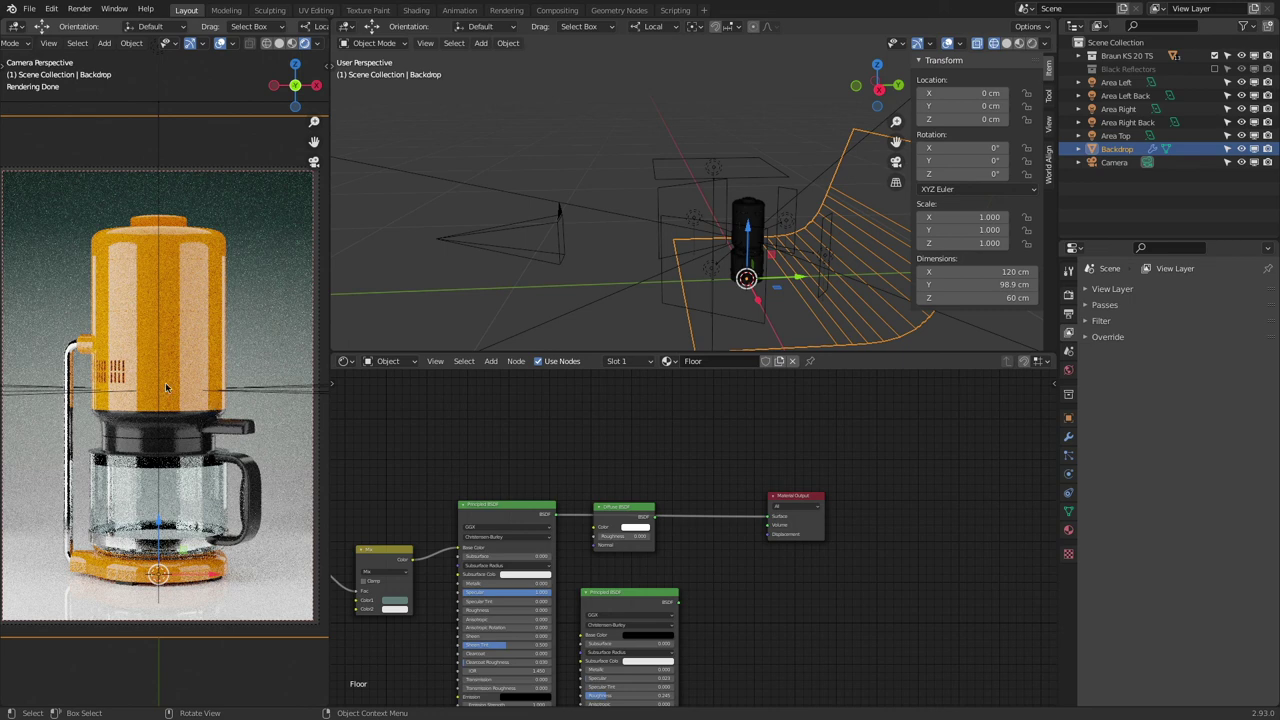
{"action": "mouse_move", "coordinate": [320, 710]}
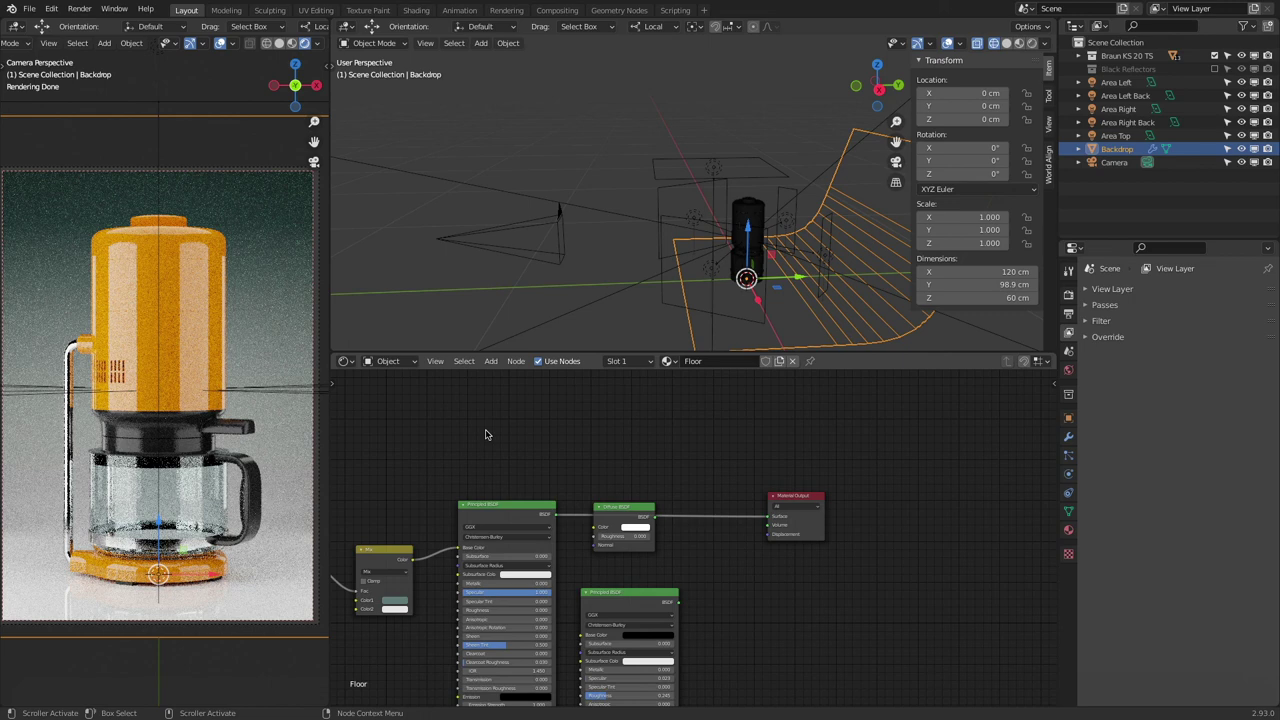
{"action": "key", "text": "super+Tab"}
{"action": "key", "text": "super+Tab"}
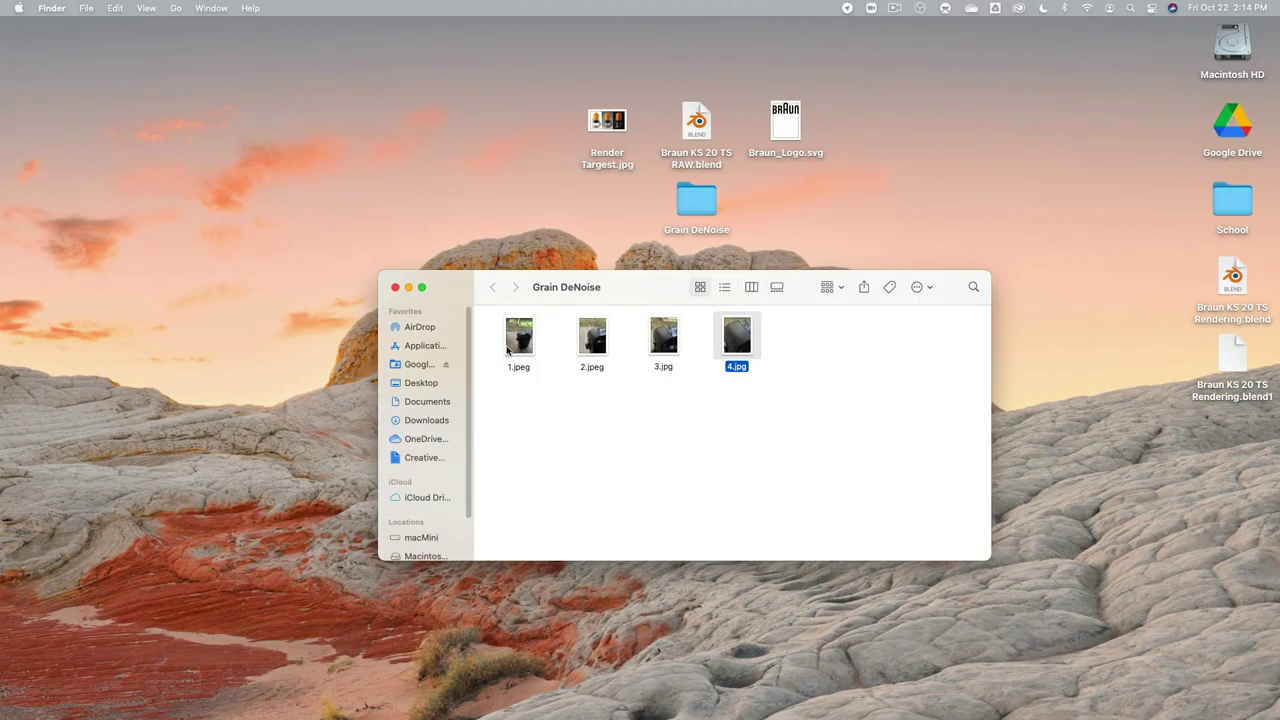
Step: Preview the grinder reference photos 1.jpeg through 4.jpg in Quick Look, then close the preview
{"action": "left_click", "coordinate": [512, 342]}
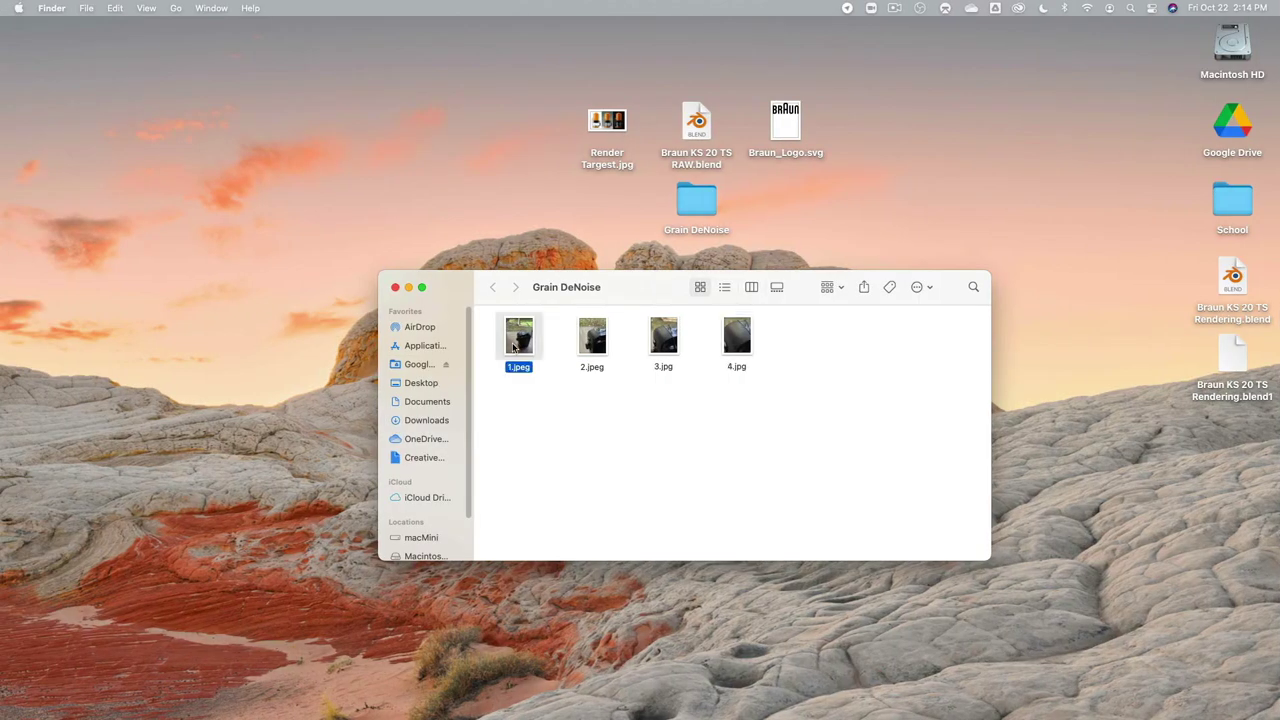
{"action": "key", "text": "space"}
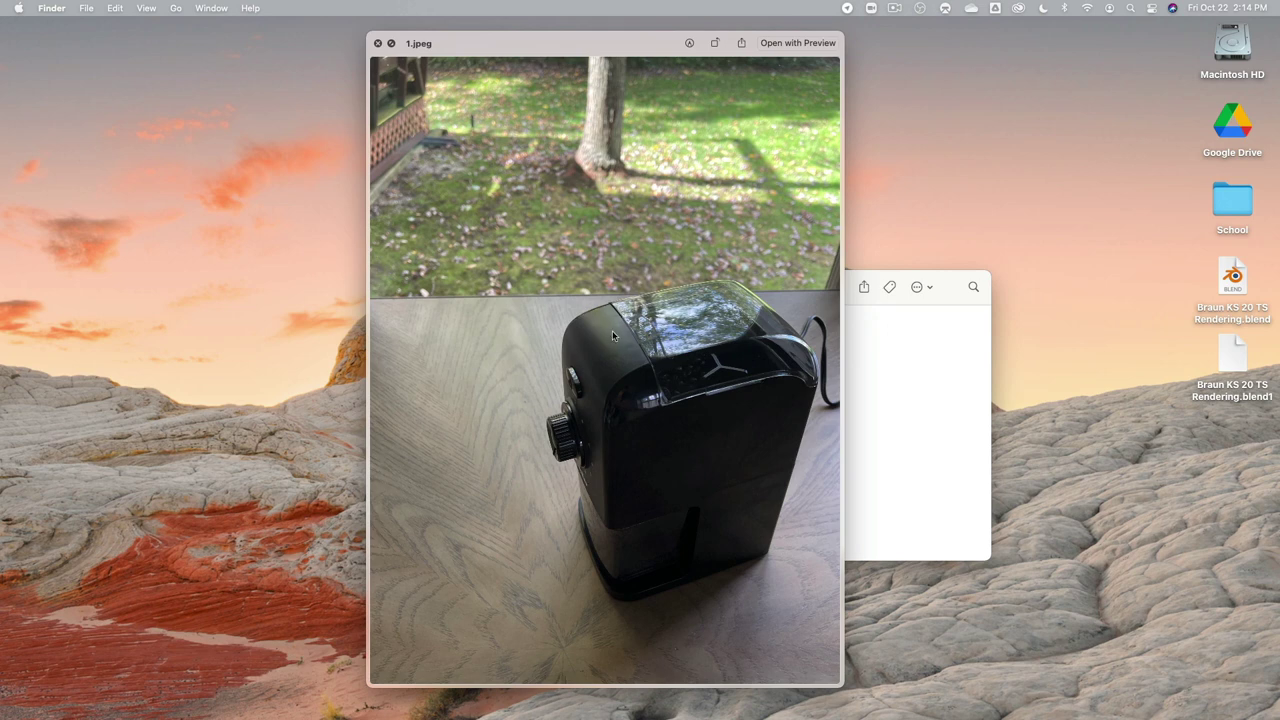
{"action": "key", "text": "Right"}
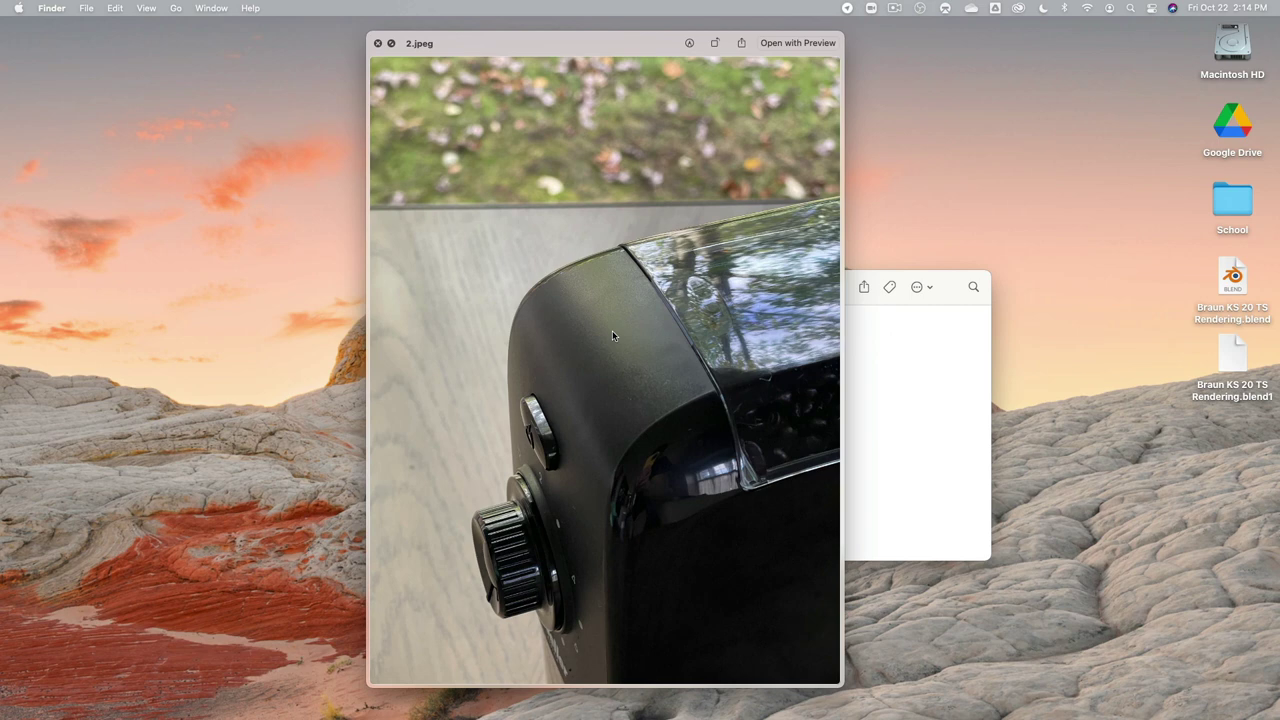
{"action": "key", "text": "Right"}
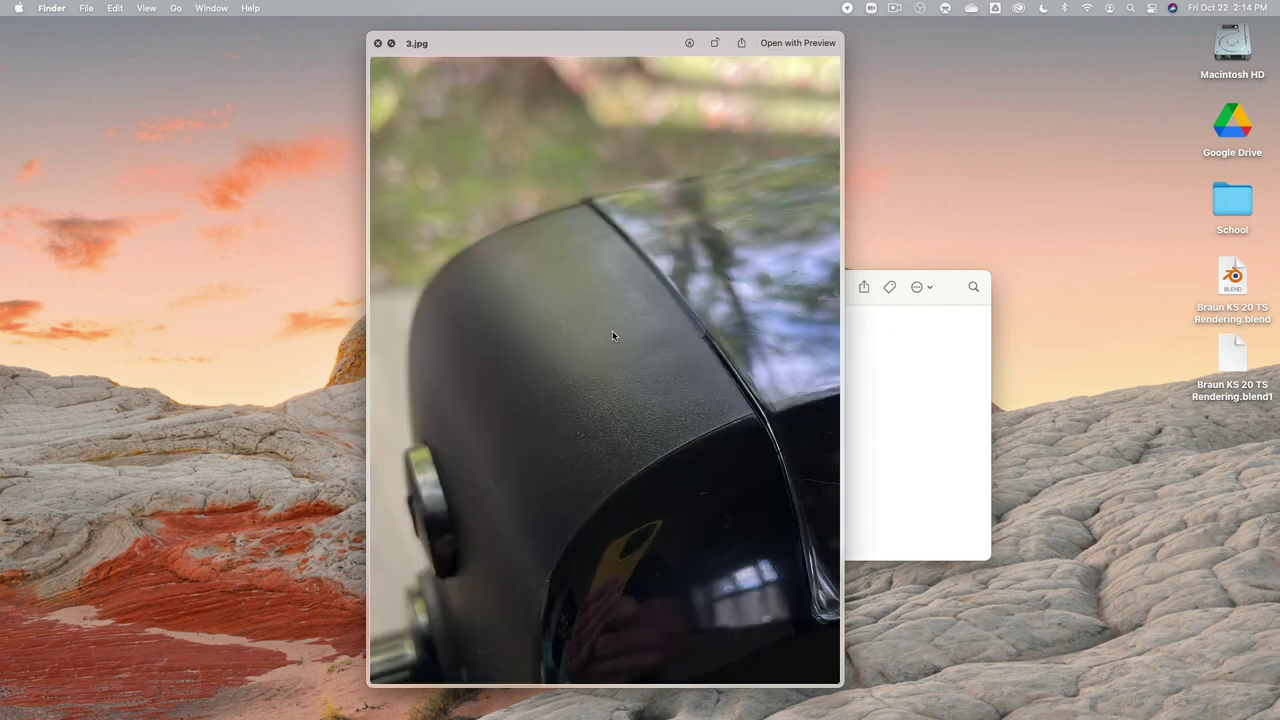
{"action": "key", "text": "Right"}
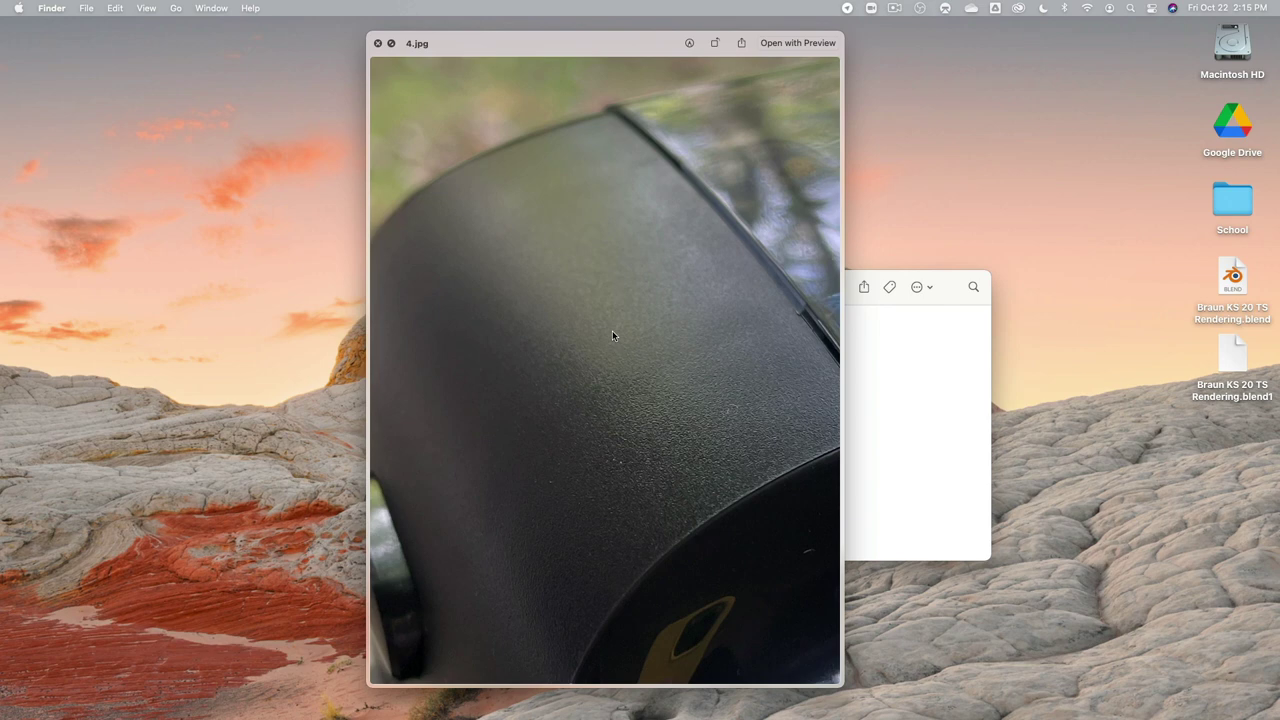
{"action": "key", "text": "Up"}
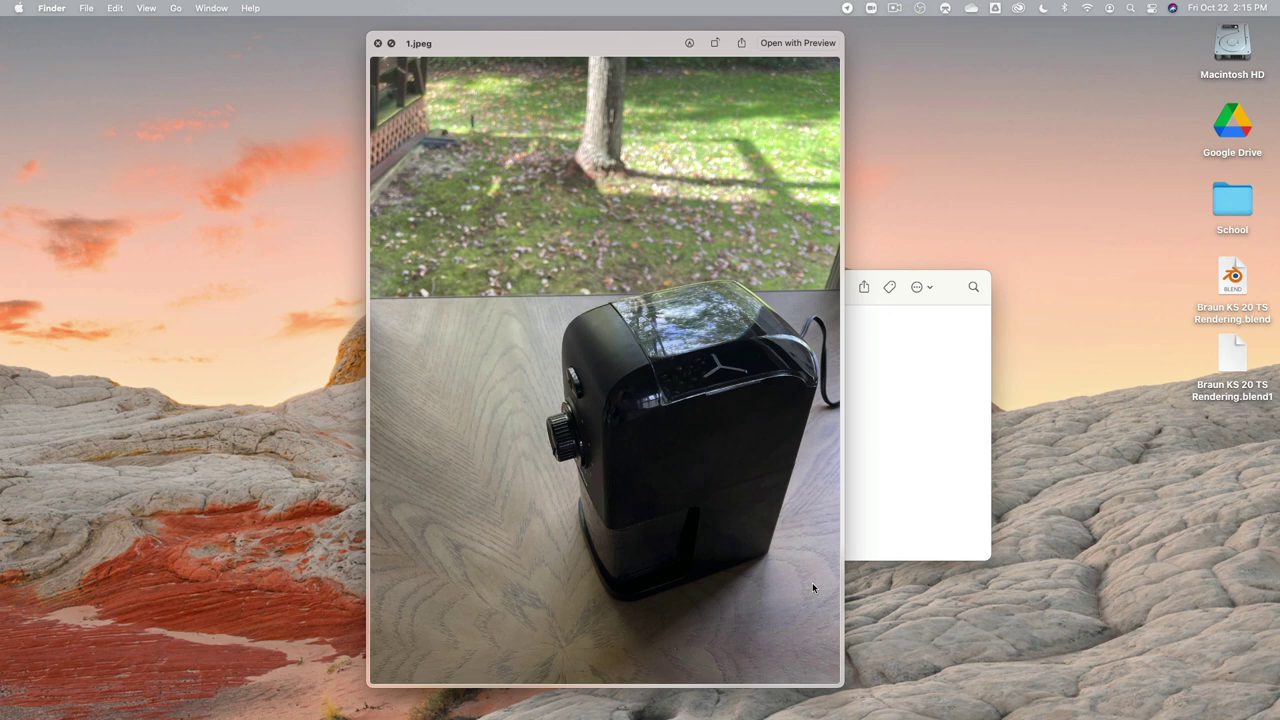
{"action": "key", "text": "space"}
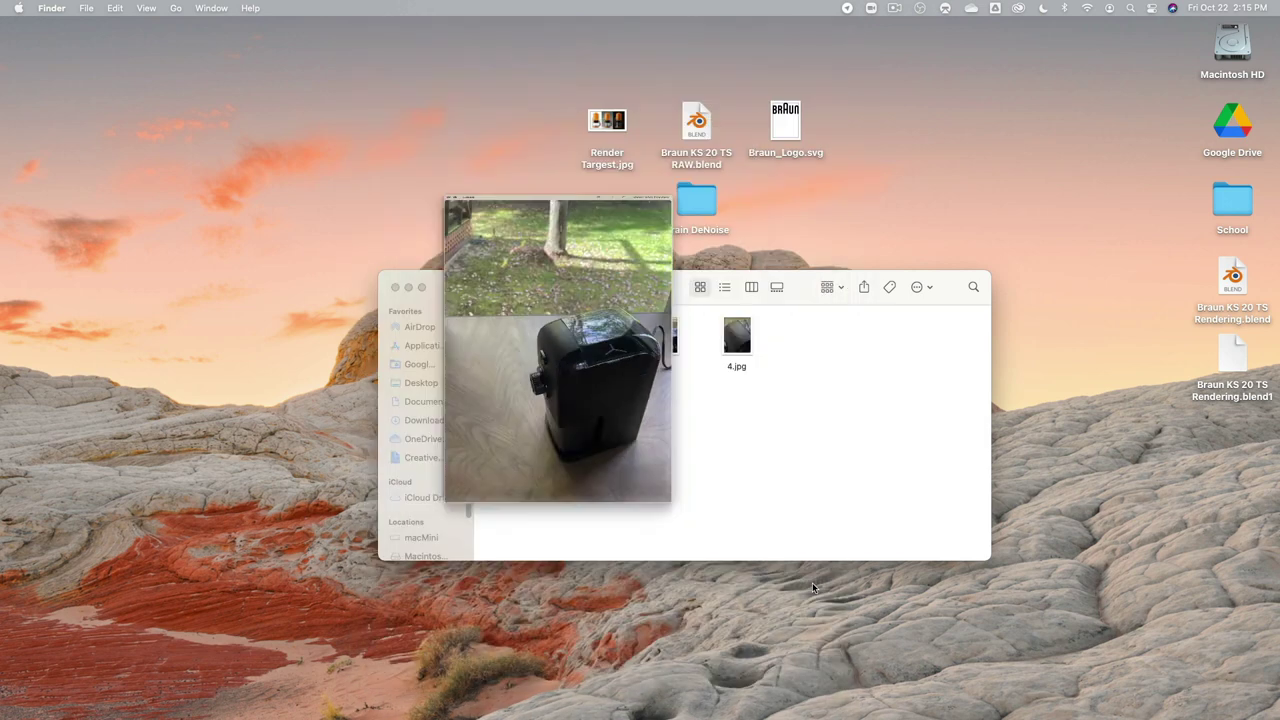
{"action": "key", "text": "super+Tab"}
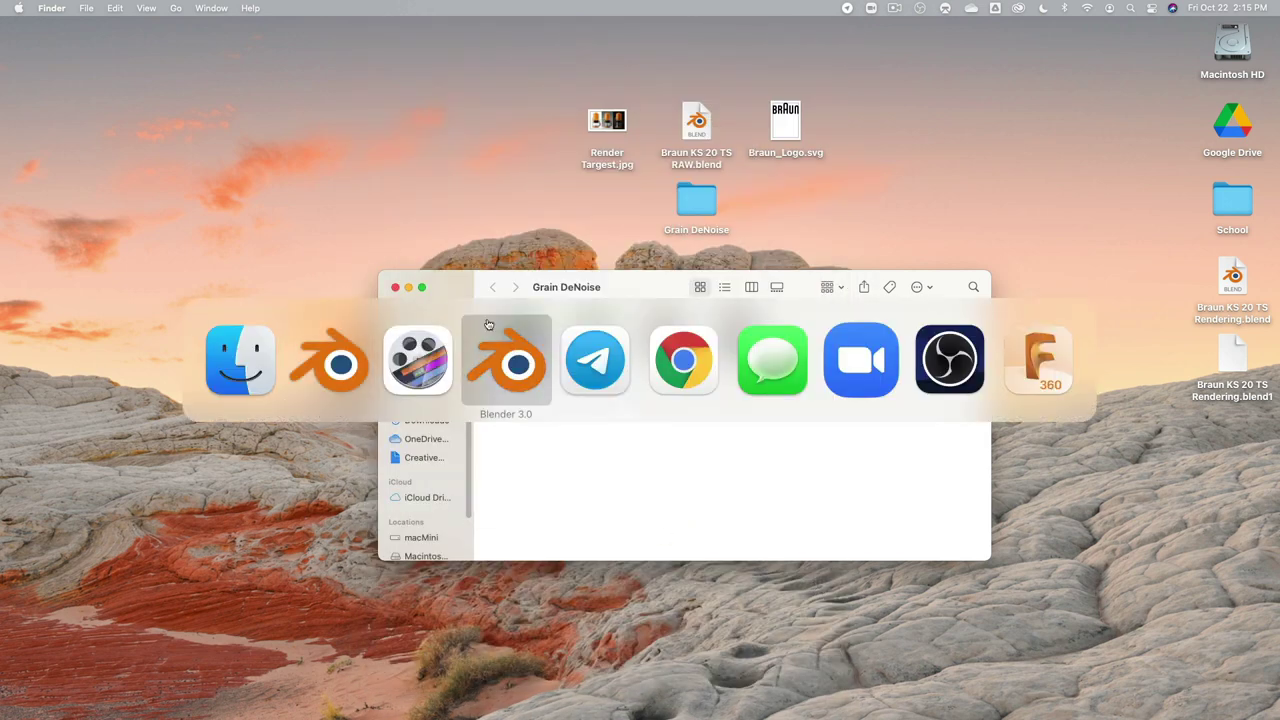
Step: Set the render resolution scale to 200% of the 700 × 1000 px output
{"action": "left_click", "coordinate": [309, 342]}
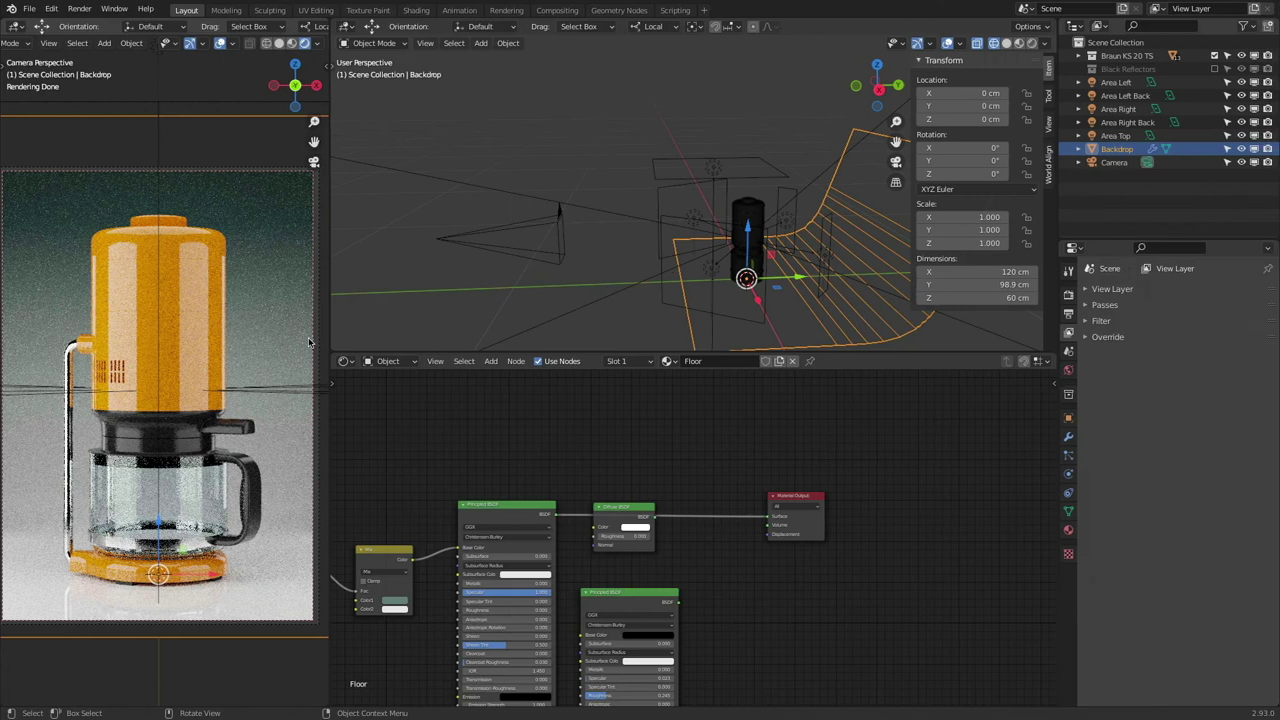
{"action": "left_click", "coordinate": [1068, 316]}
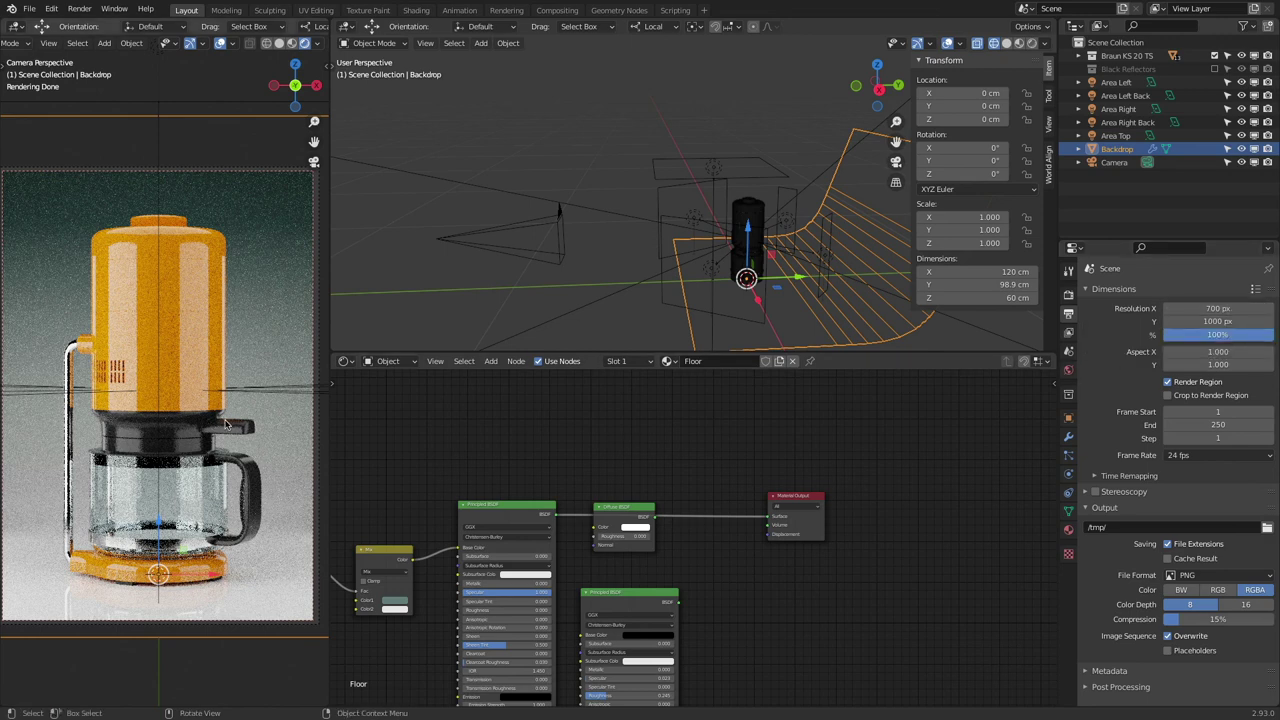
{"action": "left_click", "coordinate": [1238, 336]}
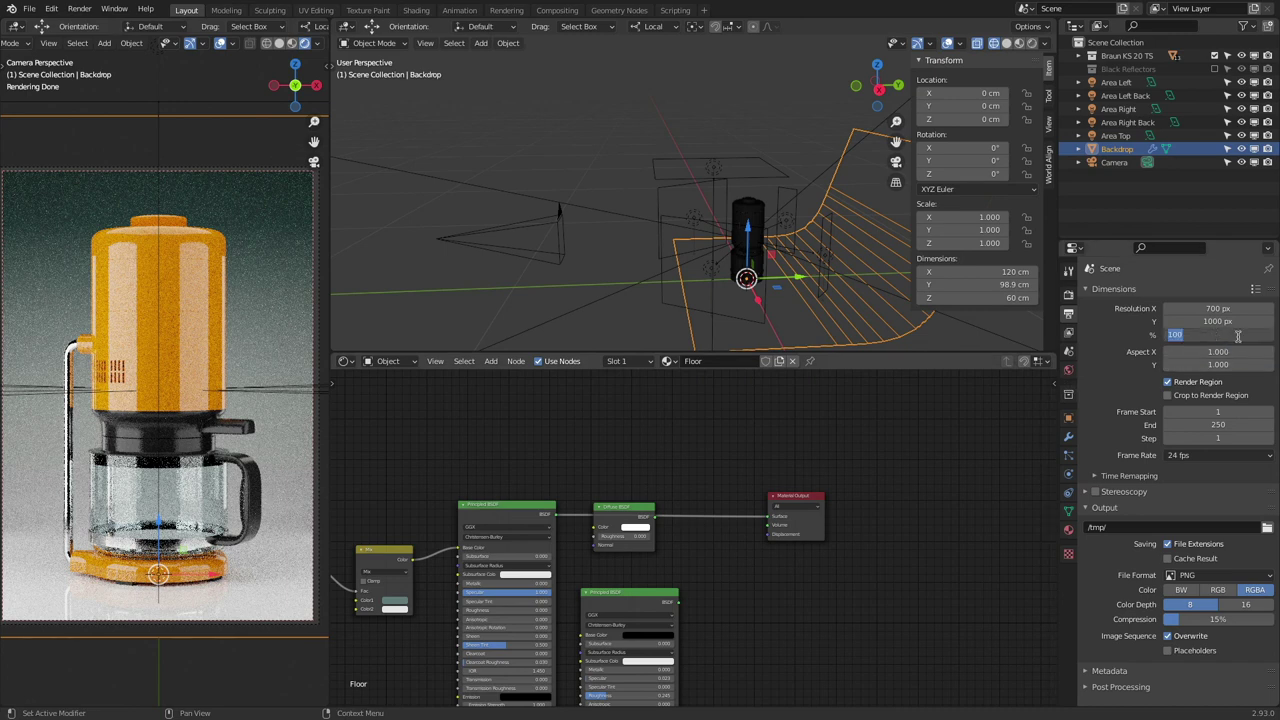
{"action": "type", "text": "200"}
{"action": "key", "text": "Return"}
{"action": "left_click", "coordinate": [79, 9]}
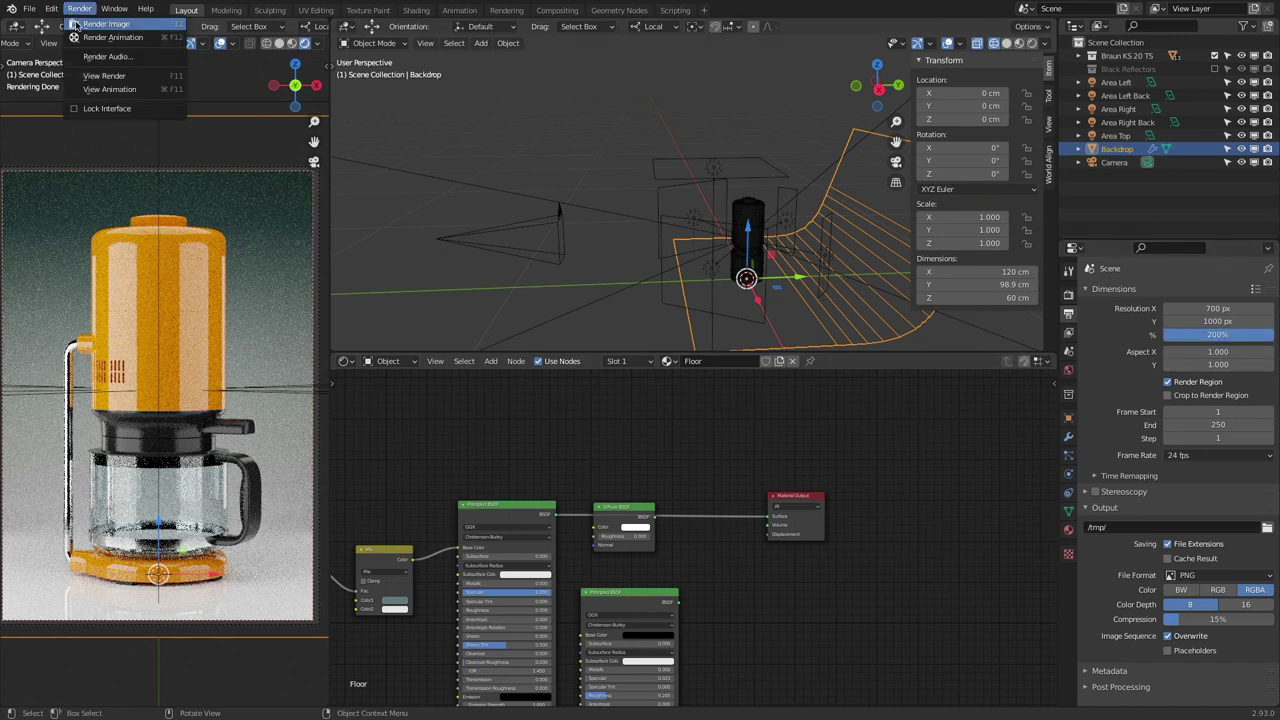
Step: Render a still image and inspect it at 1:1 pixel size around the jug handle
{"action": "left_click", "coordinate": [77, 23]}
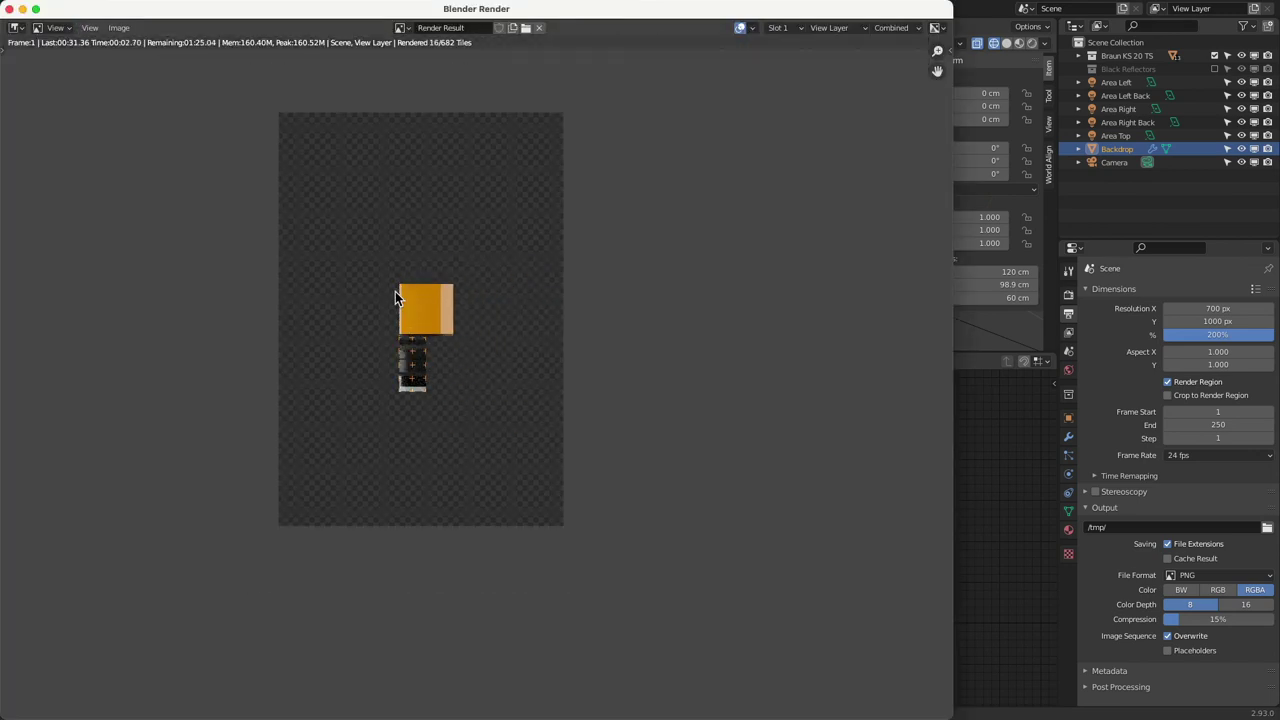
{"action": "left_click", "coordinate": [120, 28]}
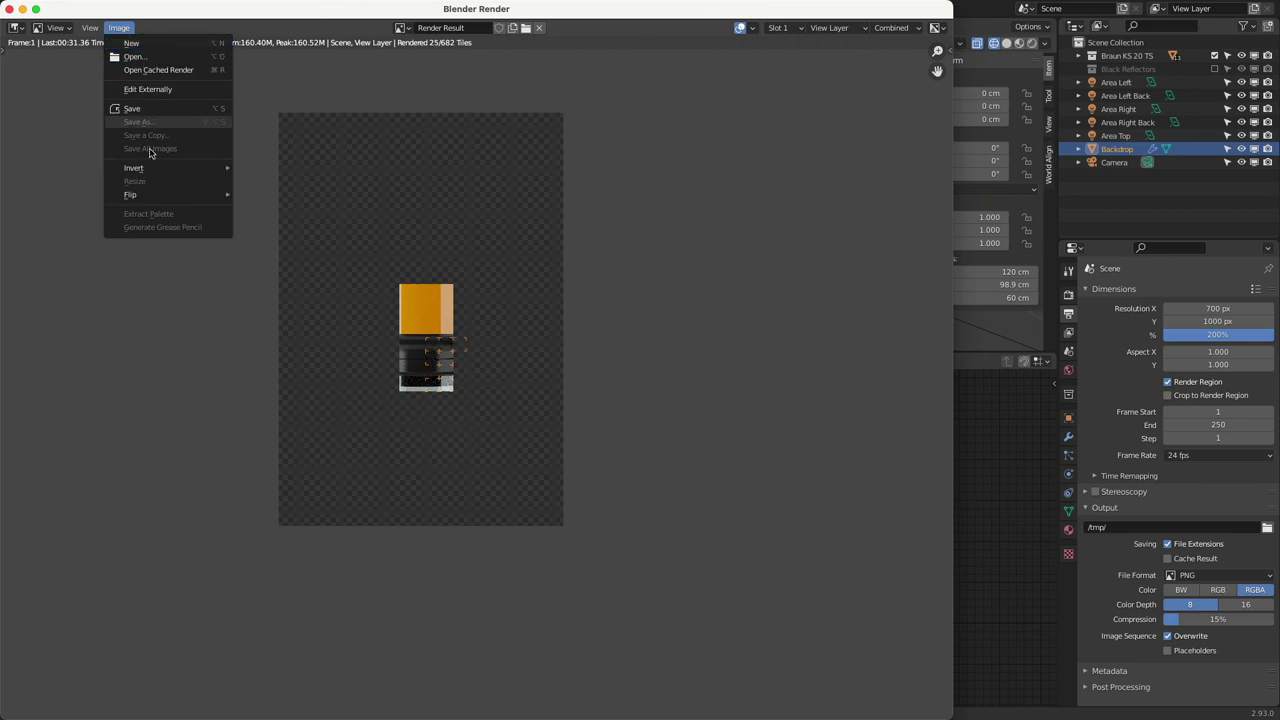
{"action": "left_click", "coordinate": [90, 28]}
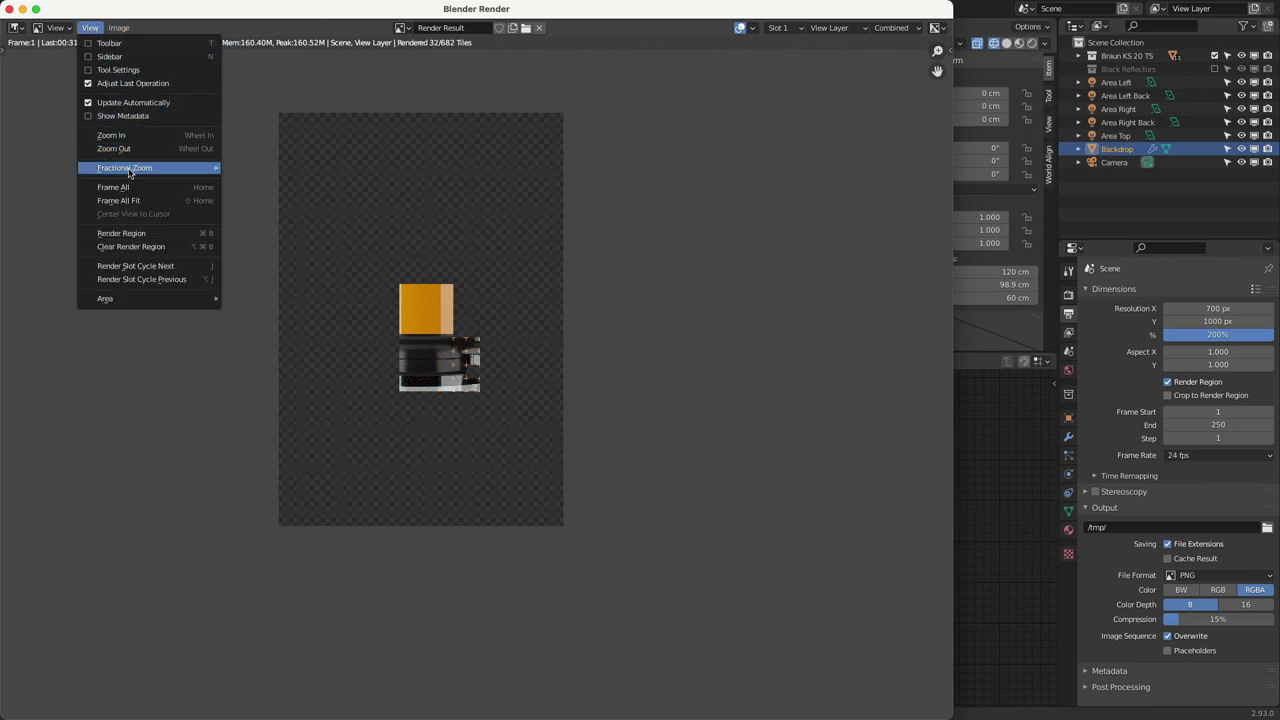
{"action": "mouse_move", "coordinate": [130, 168]}
{"action": "left_click", "coordinate": [302, 210]}
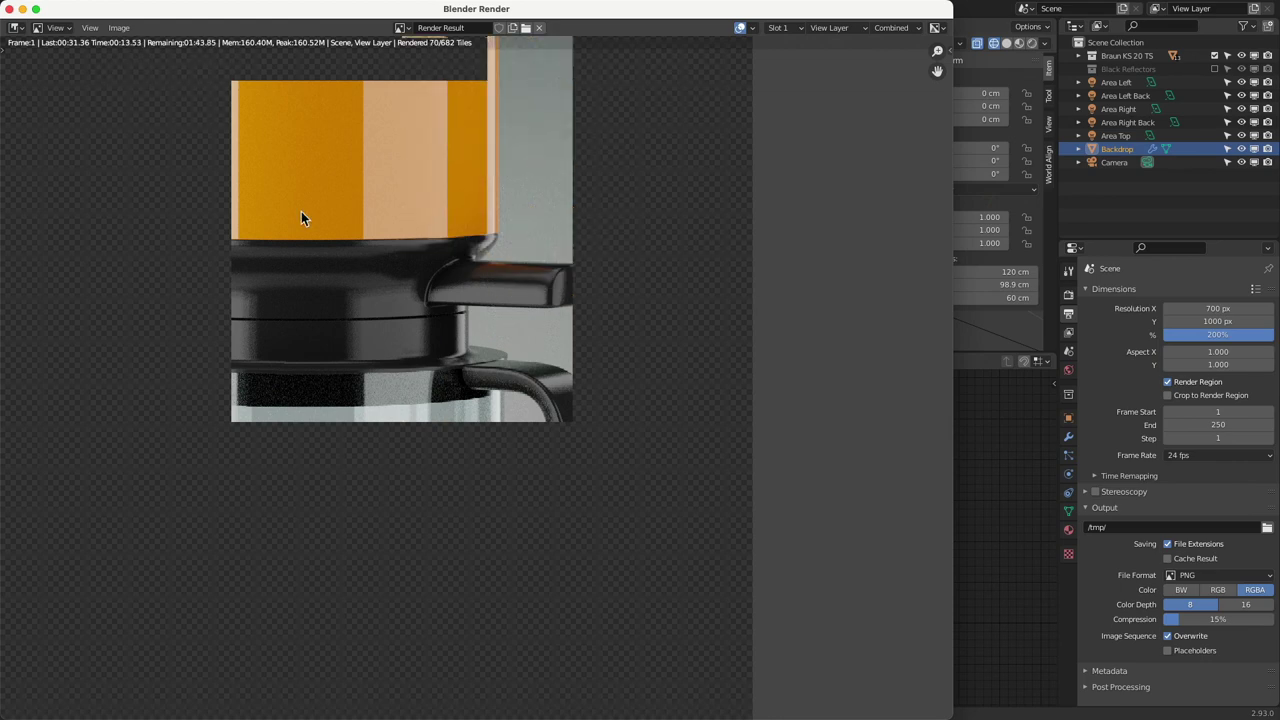
{"action": "scroll", "coordinate": [534, 301], "scroll_direction": "up", "scroll_amount": 6}
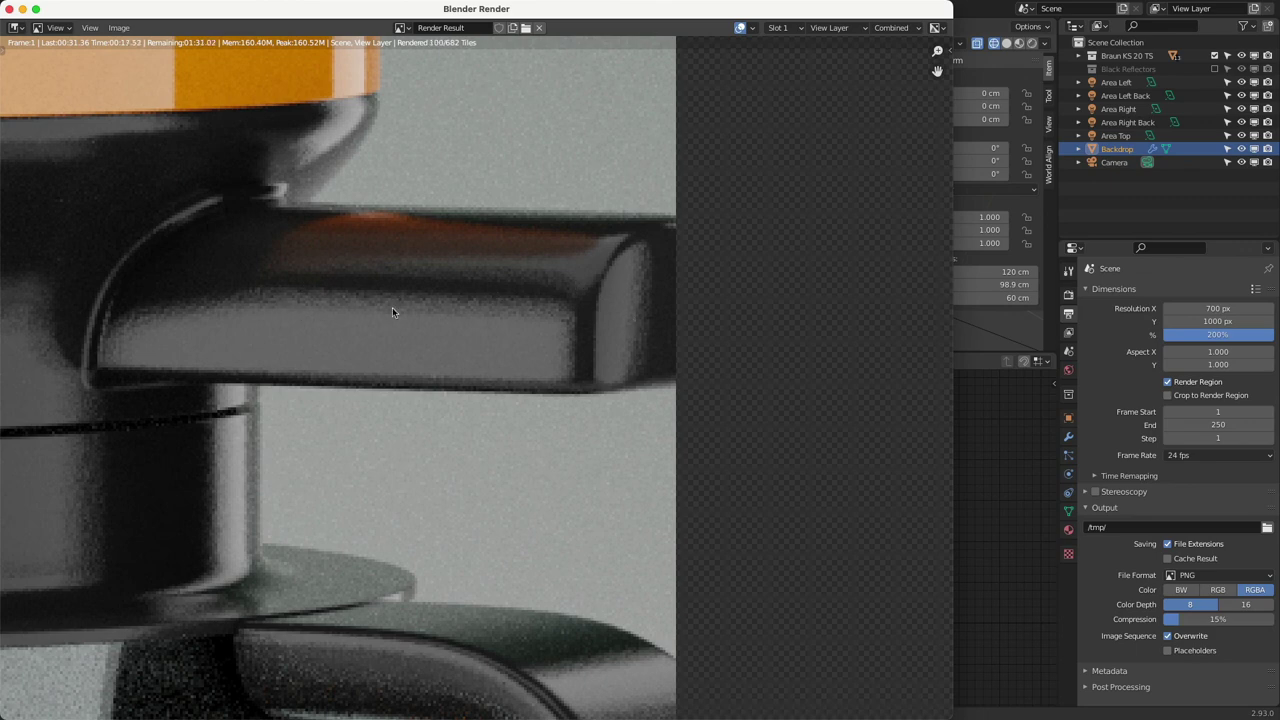
{"action": "scroll", "coordinate": [408, 299], "scroll_direction": "down", "scroll_amount": 2}
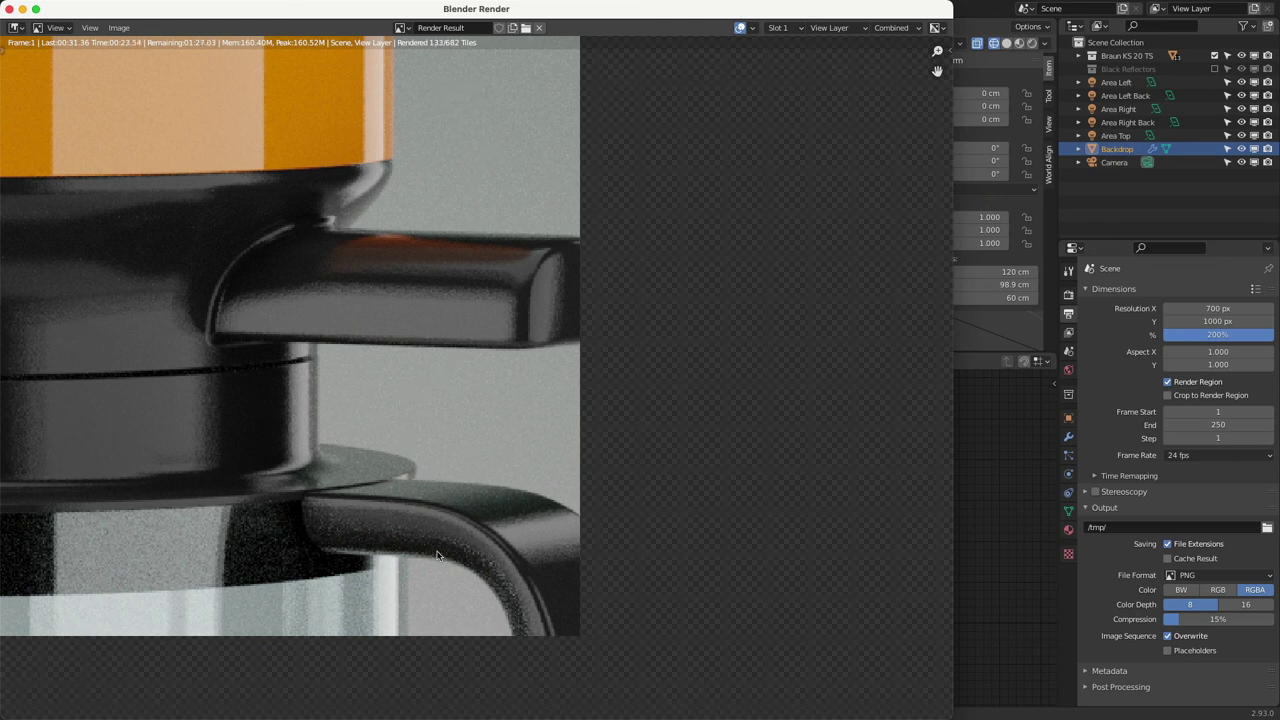
{"action": "middle_click_drag", "start_coordinate": [447, 538], "coordinate": [565, 322]}
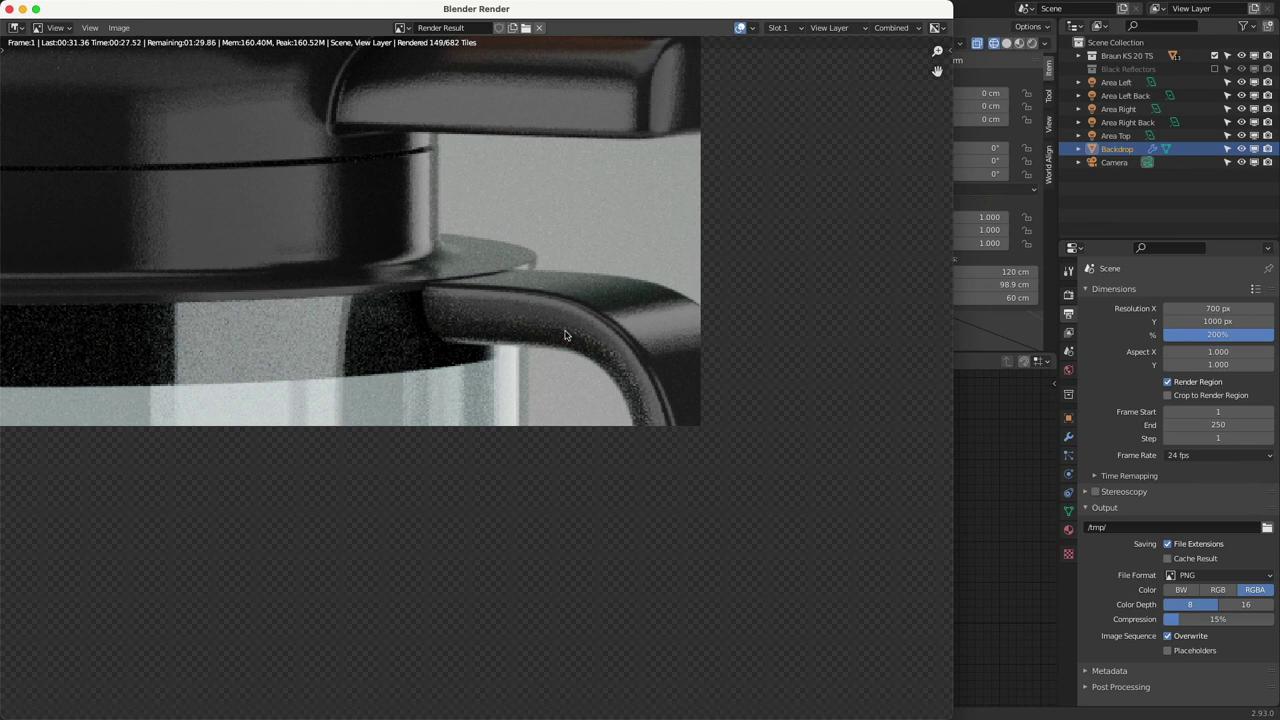
{"action": "scroll", "coordinate": [485, 280], "scroll_direction": "down", "scroll_amount": 3}
{"action": "scroll", "coordinate": [467, 252], "scroll_direction": "down", "scroll_amount": 3}
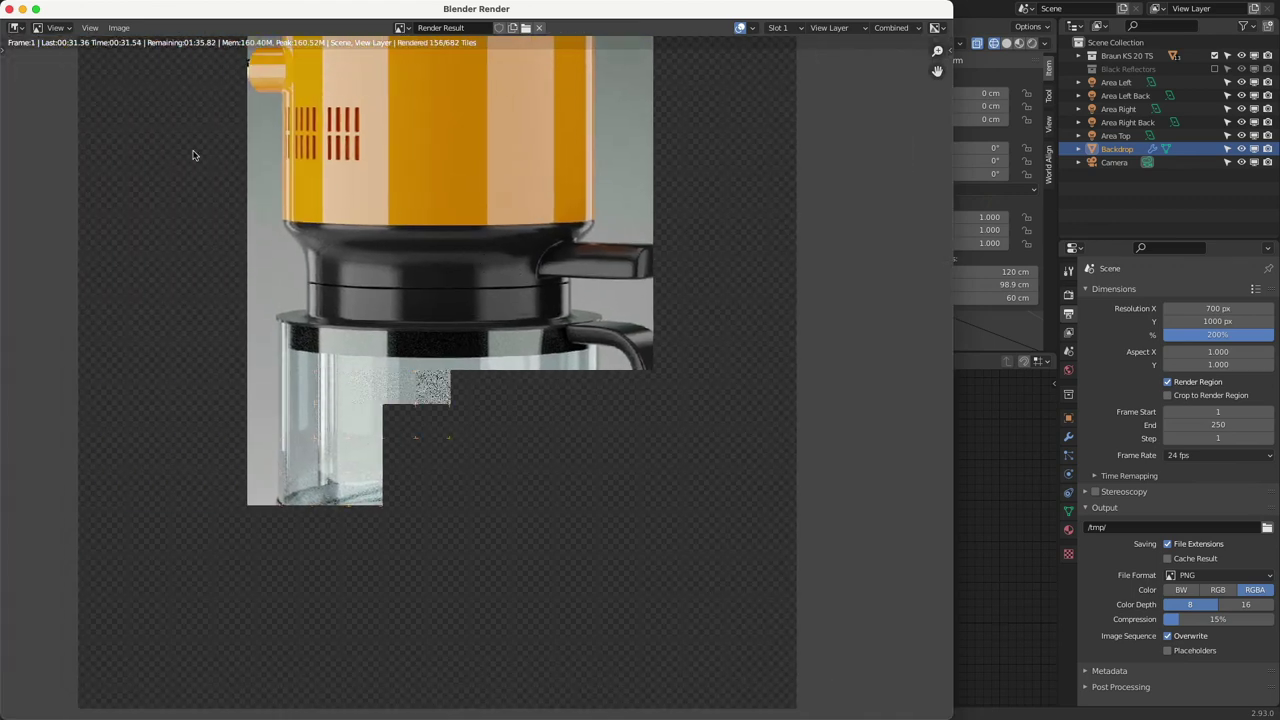
Step: Cancel the unfinished render, close its window and show the Render Properties
{"action": "key", "text": "Escape"}
{"action": "left_click", "coordinate": [8, 9]}
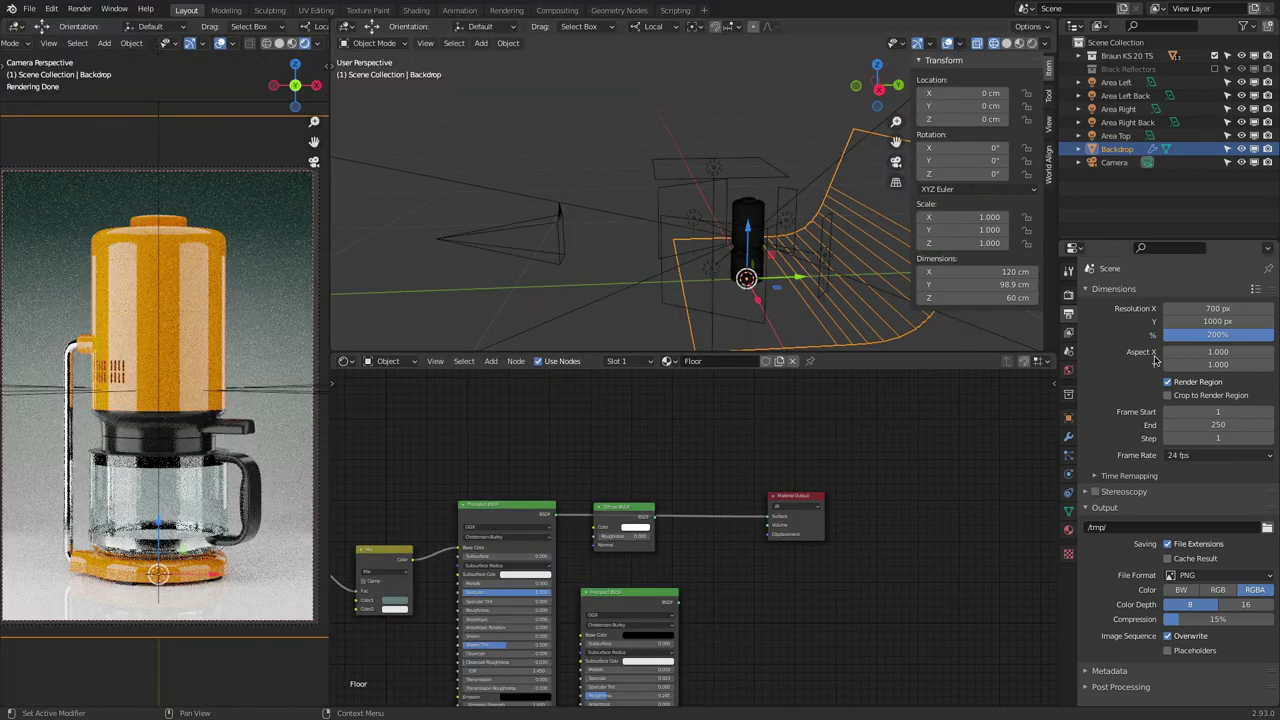
{"action": "left_click", "coordinate": [1068, 296]}
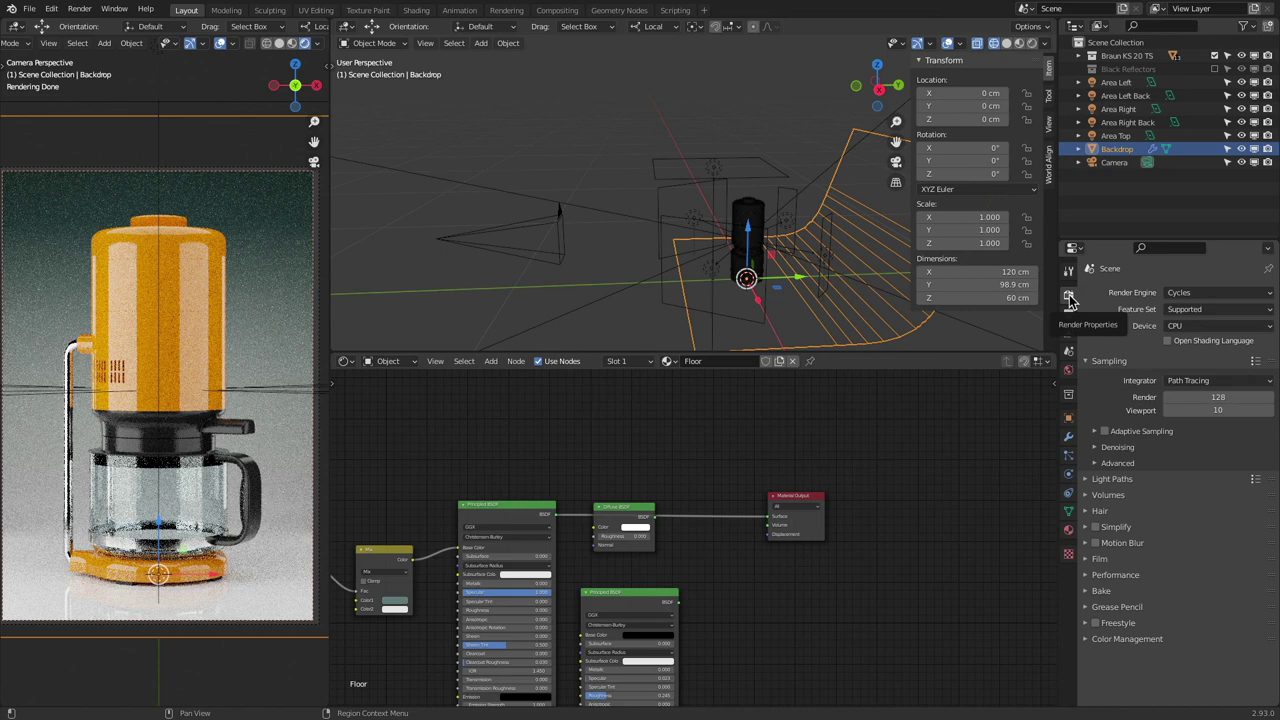
Step: Raise the Sampling render samples from 128 to 600
{"action": "left_click", "coordinate": [1210, 397]}
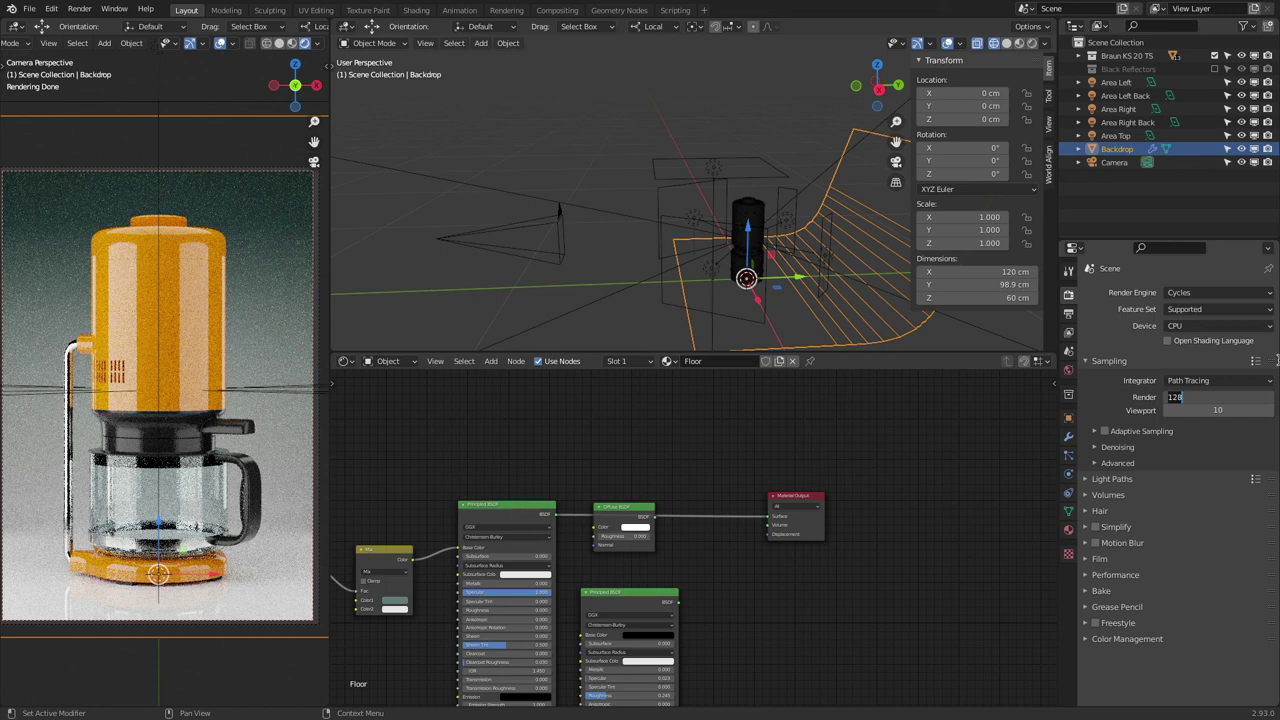
{"action": "type", "text": "600"}
{"action": "key", "text": "Return"}
{"action": "left_click", "coordinate": [79, 9]}
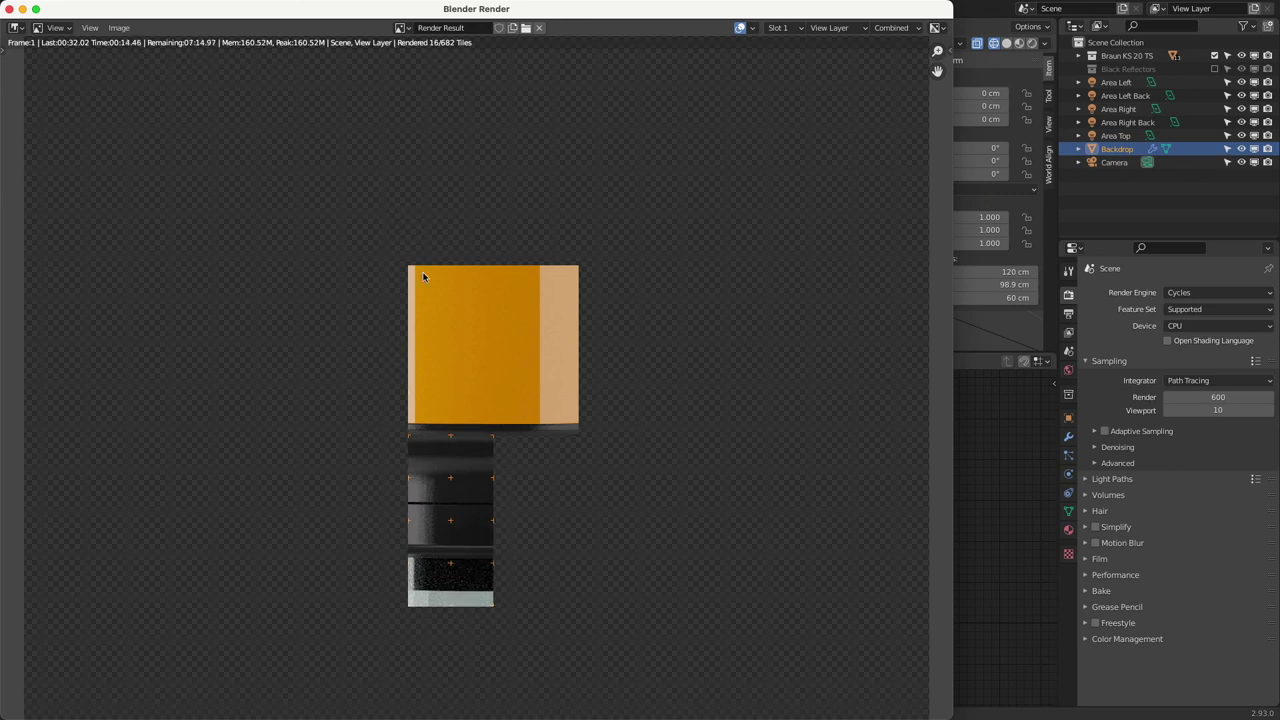
Step: Pan and zoom around the in-progress render to follow new tiles on the jug
{"action": "scroll", "coordinate": [428, 511], "scroll_direction": "up", "scroll_amount": 4}
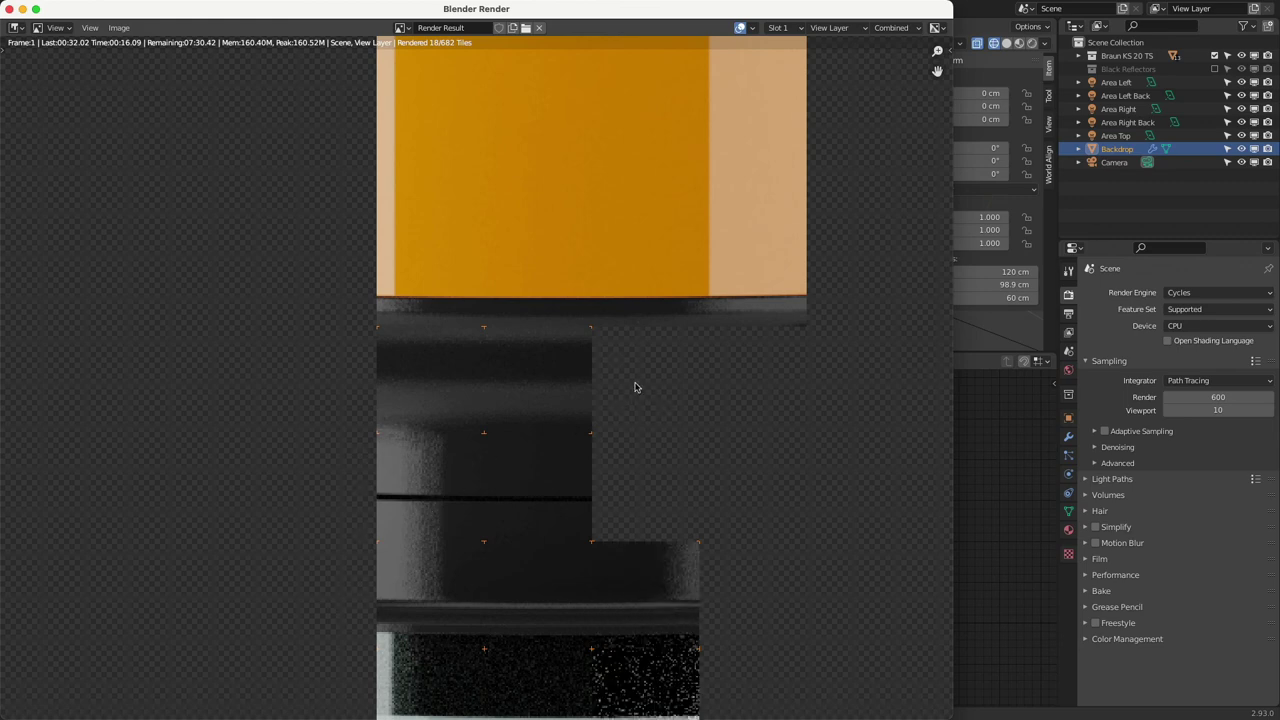
{"action": "middle_click_drag", "start_coordinate": [634, 380], "coordinate": [523, 354]}
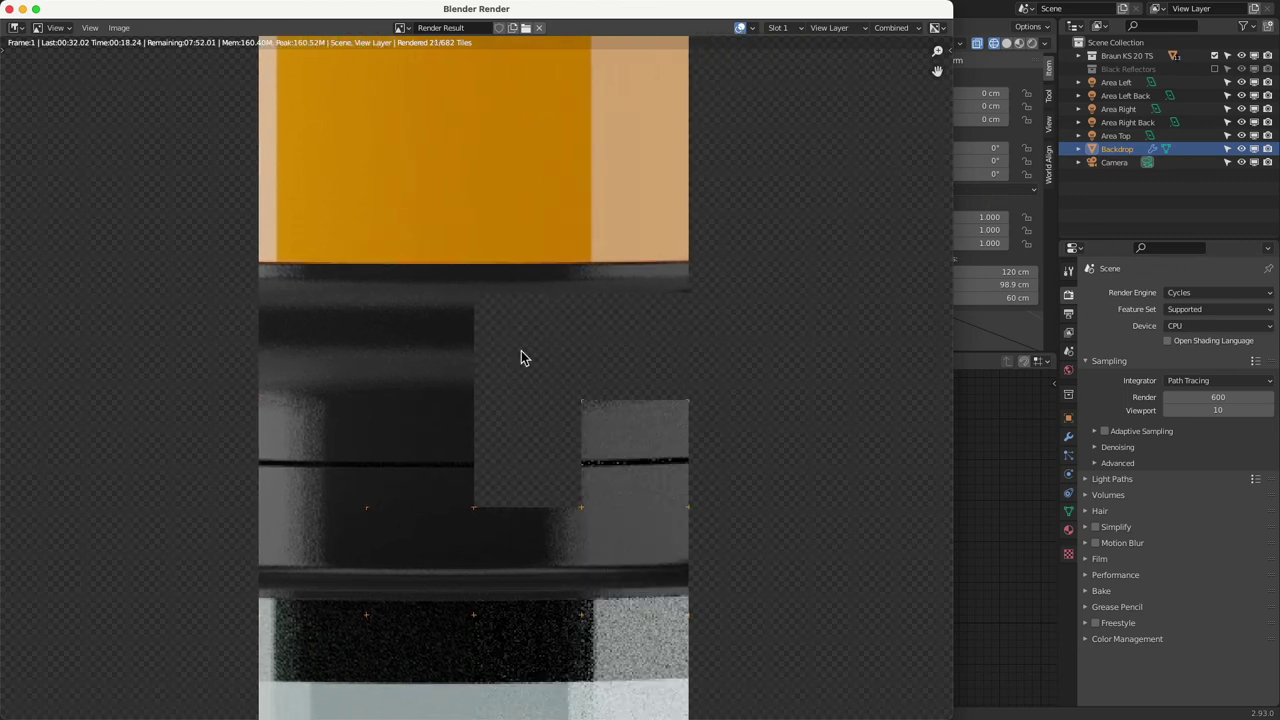
{"action": "middle_click_drag", "start_coordinate": [558, 614], "coordinate": [511, 429]}
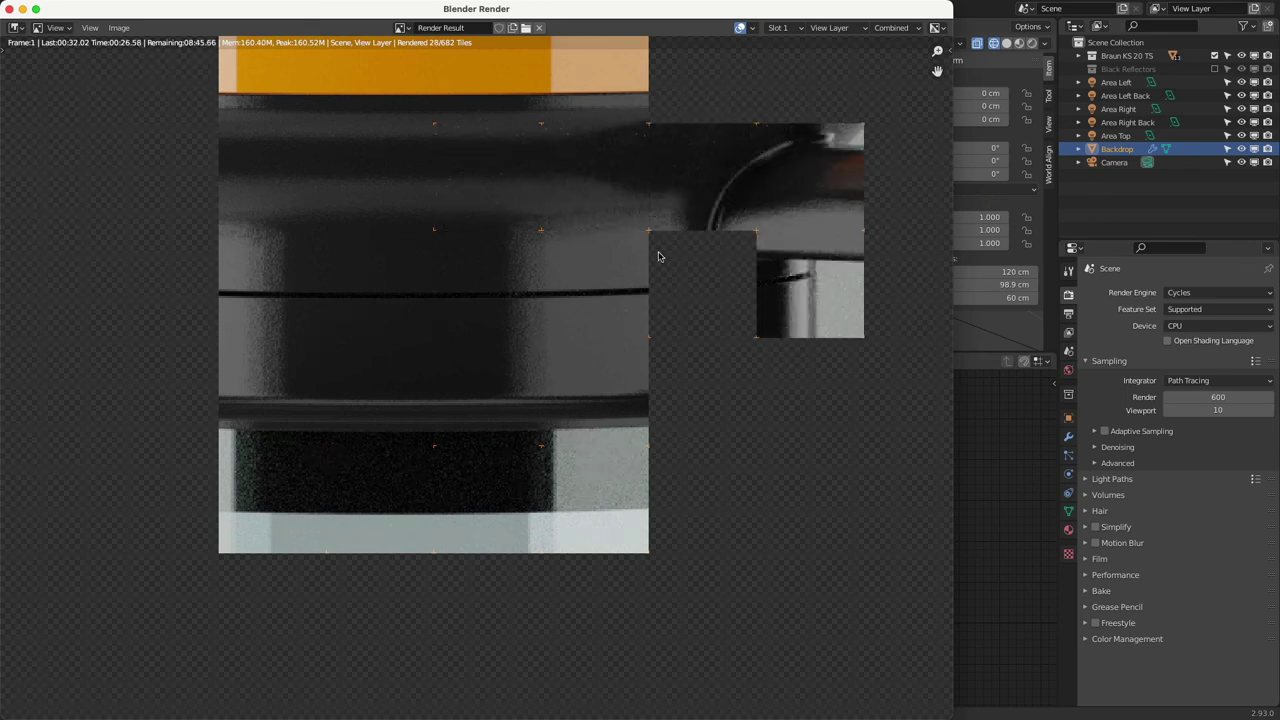
{"action": "scroll", "coordinate": [590, 300], "scroll_direction": "right", "scroll_amount": 5}
{"action": "scroll", "coordinate": [590, 300], "scroll_direction": "up", "scroll_amount": 2}
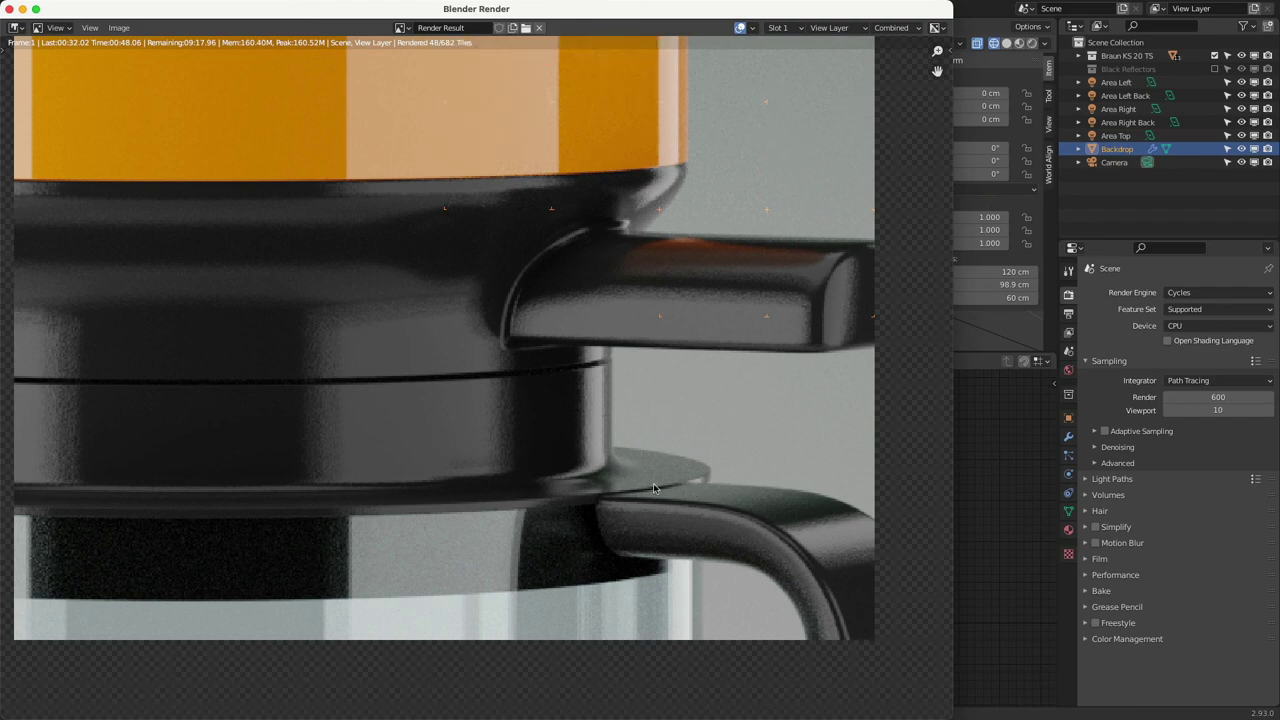
{"action": "scroll", "coordinate": [653, 483], "scroll_direction": "up", "scroll_amount": 5}
{"action": "scroll", "coordinate": [632, 484], "scroll_direction": "down", "scroll_amount": 10}
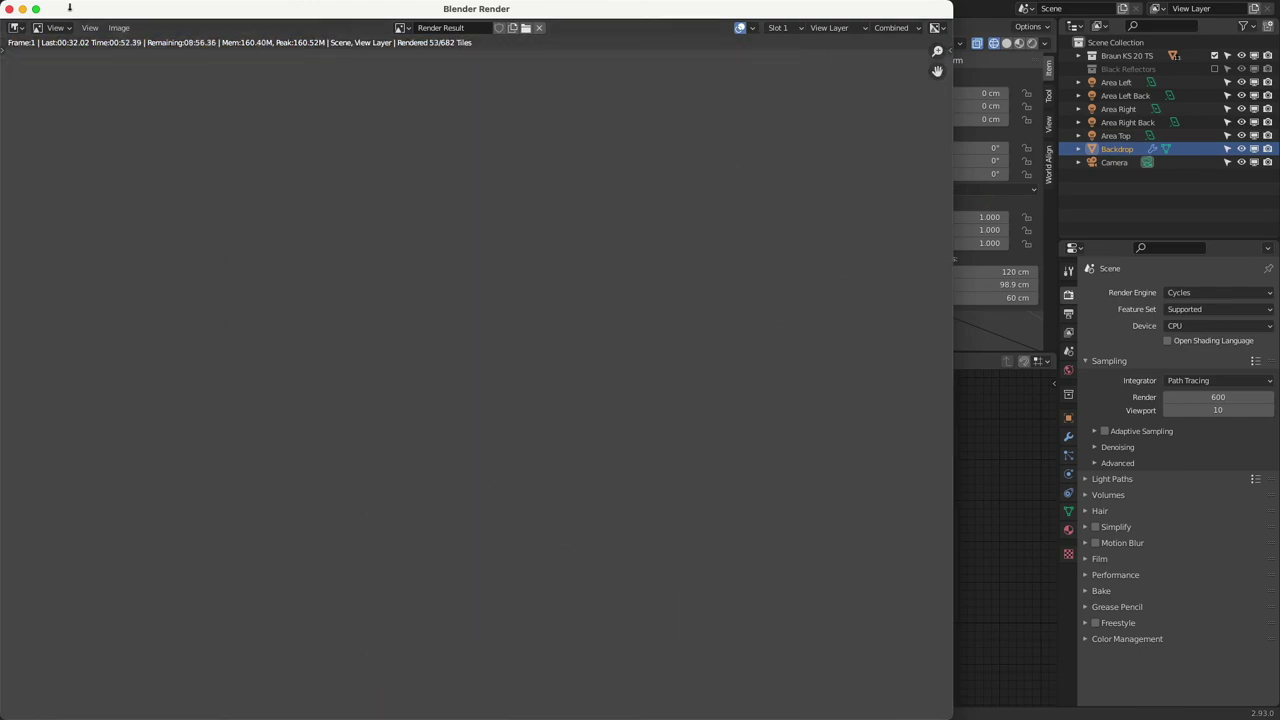
Step: Fit the whole render in view, then show it at 1:1 actual pixel size
{"action": "left_click", "coordinate": [90, 27]}
{"action": "mouse_move", "coordinate": [139, 166]}
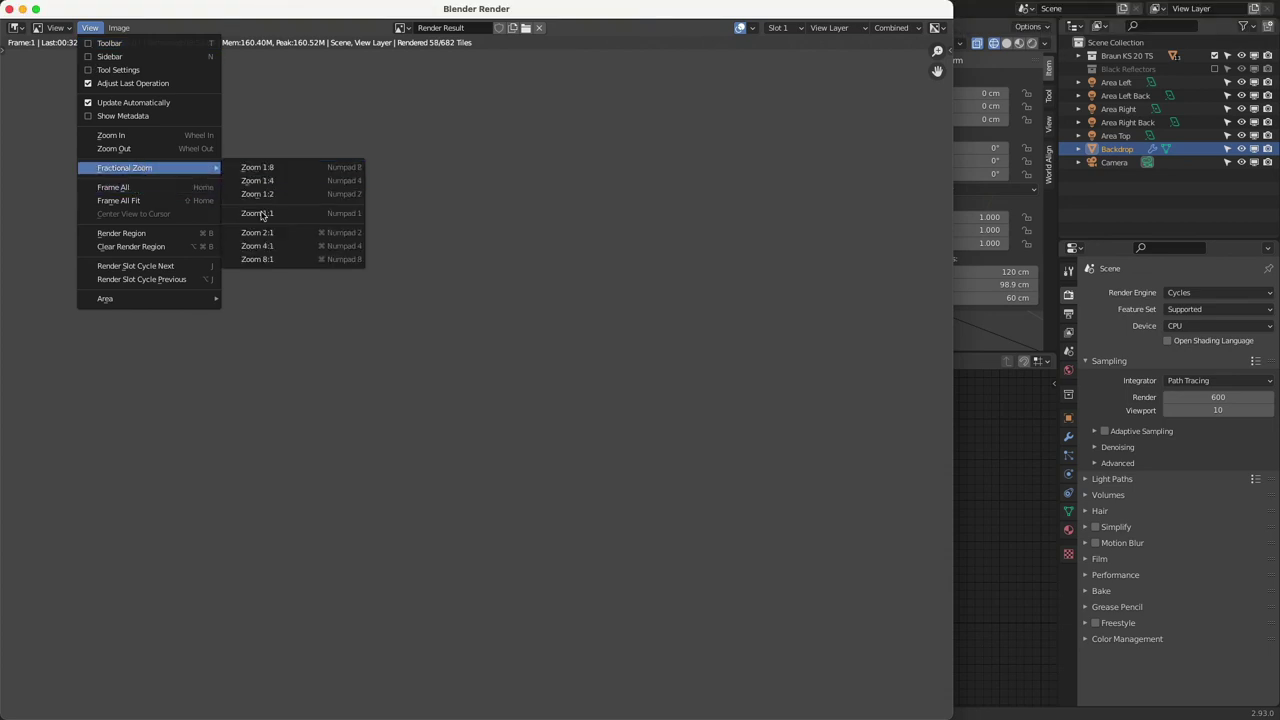
{"action": "left_click", "coordinate": [262, 214]}
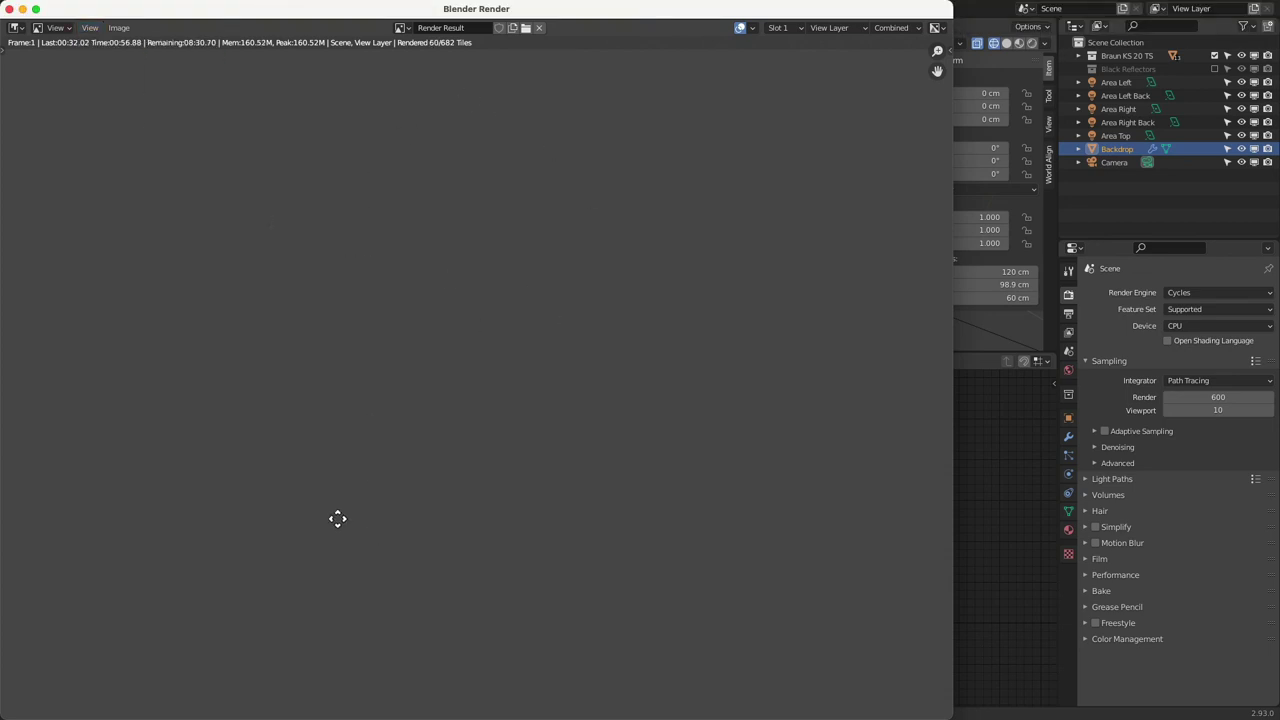
{"action": "left_click", "coordinate": [90, 28]}
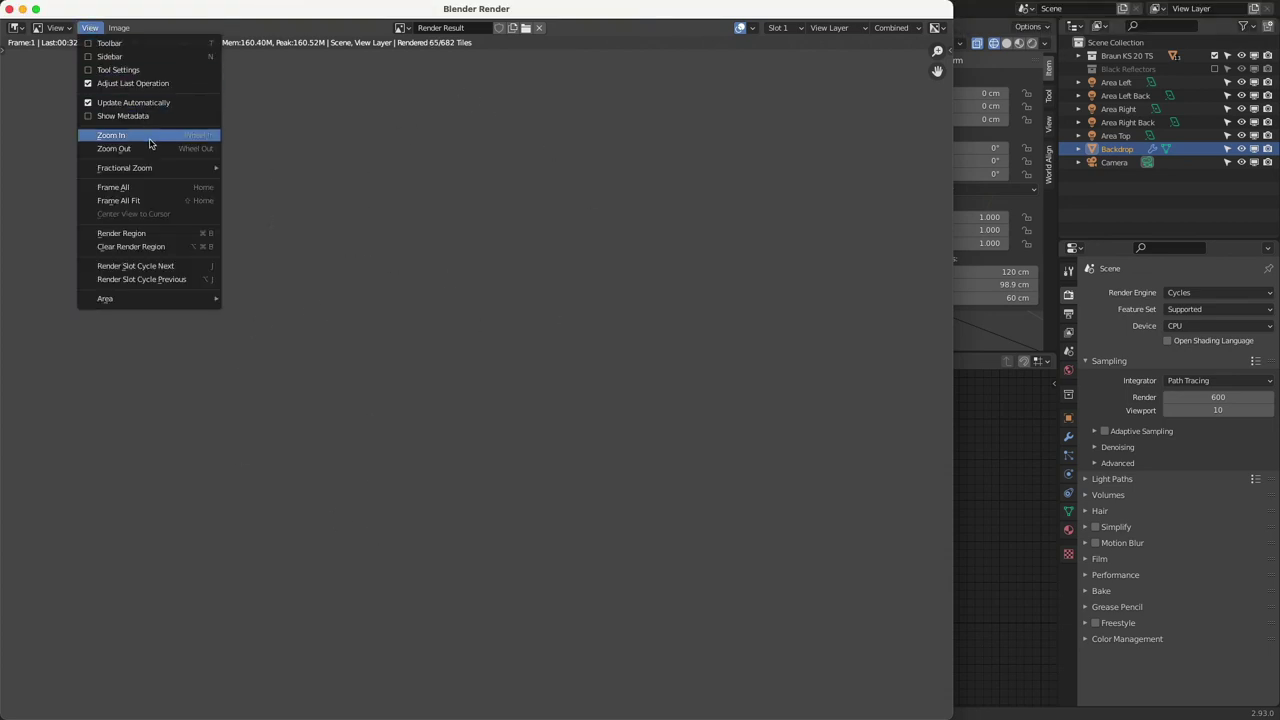
{"action": "left_click", "coordinate": [162, 191]}
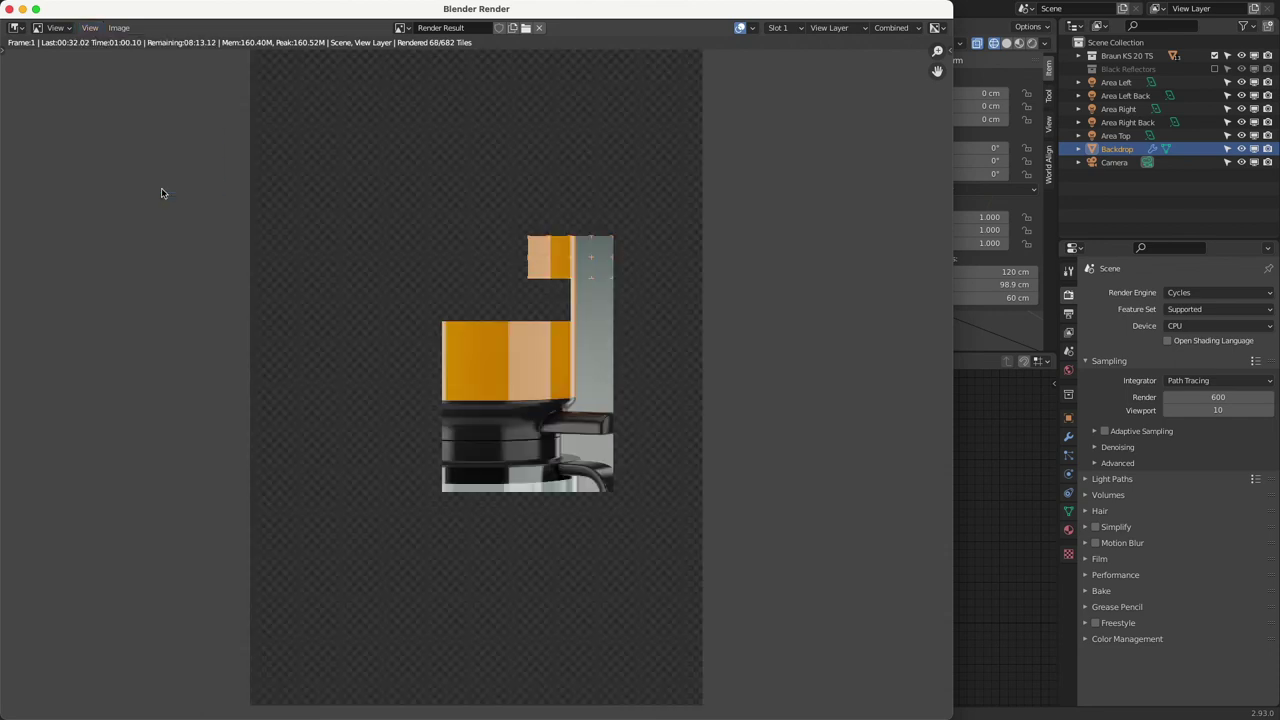
{"action": "left_click", "coordinate": [90, 28]}
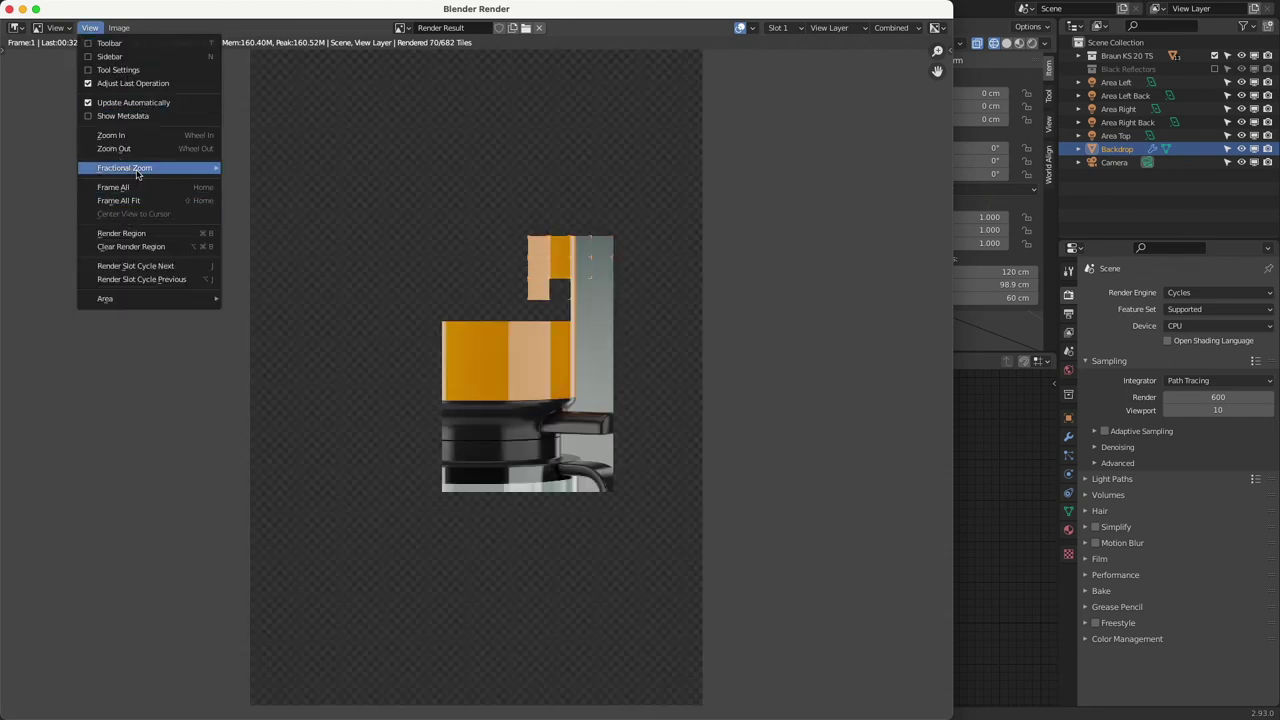
{"action": "mouse_move", "coordinate": [182, 168]}
{"action": "left_click", "coordinate": [271, 212]}
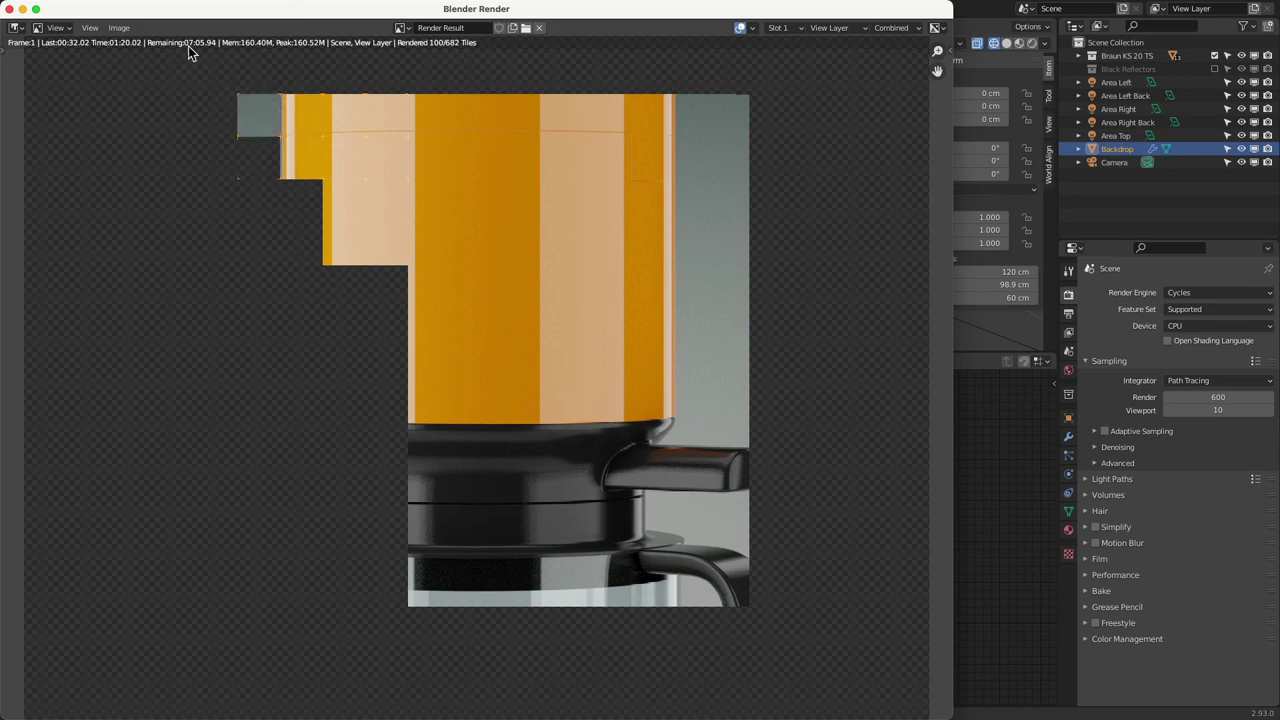
Step: Turn on adaptive sampling and OpenImageDenoise denoising for both render and viewport
{"action": "left_click", "coordinate": [9, 8]}
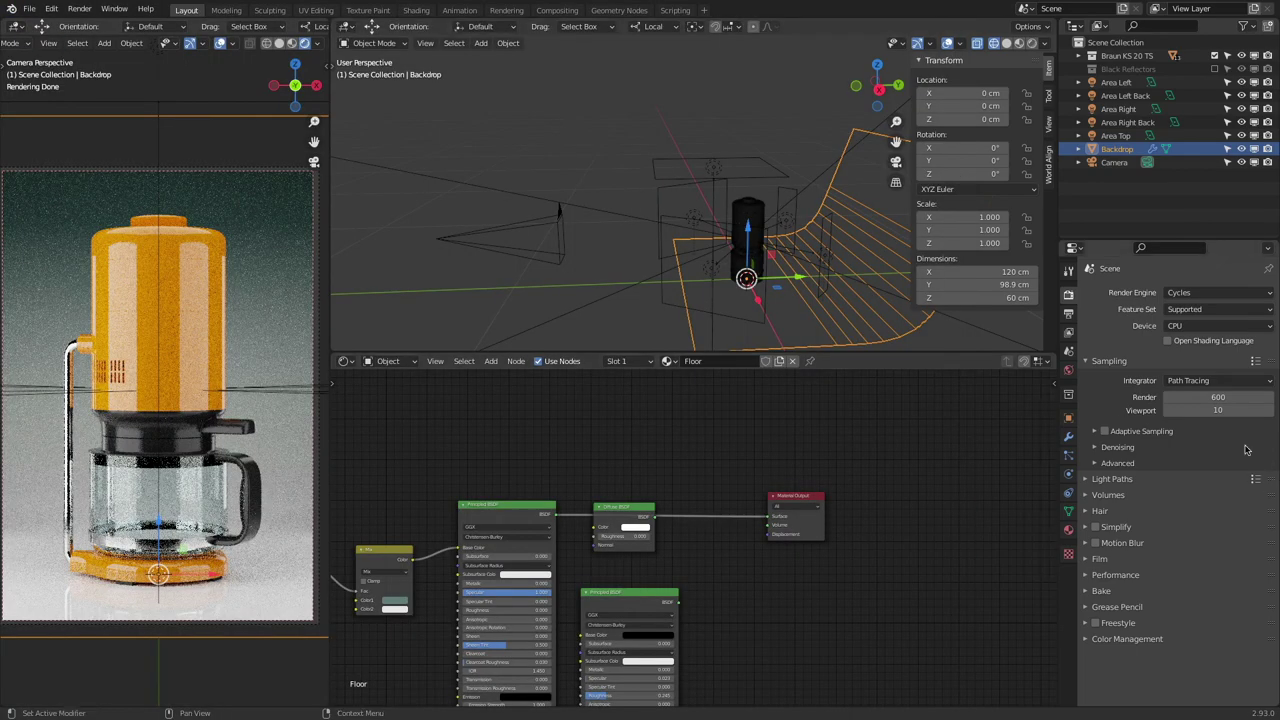
{"action": "left_click", "coordinate": [1104, 431]}
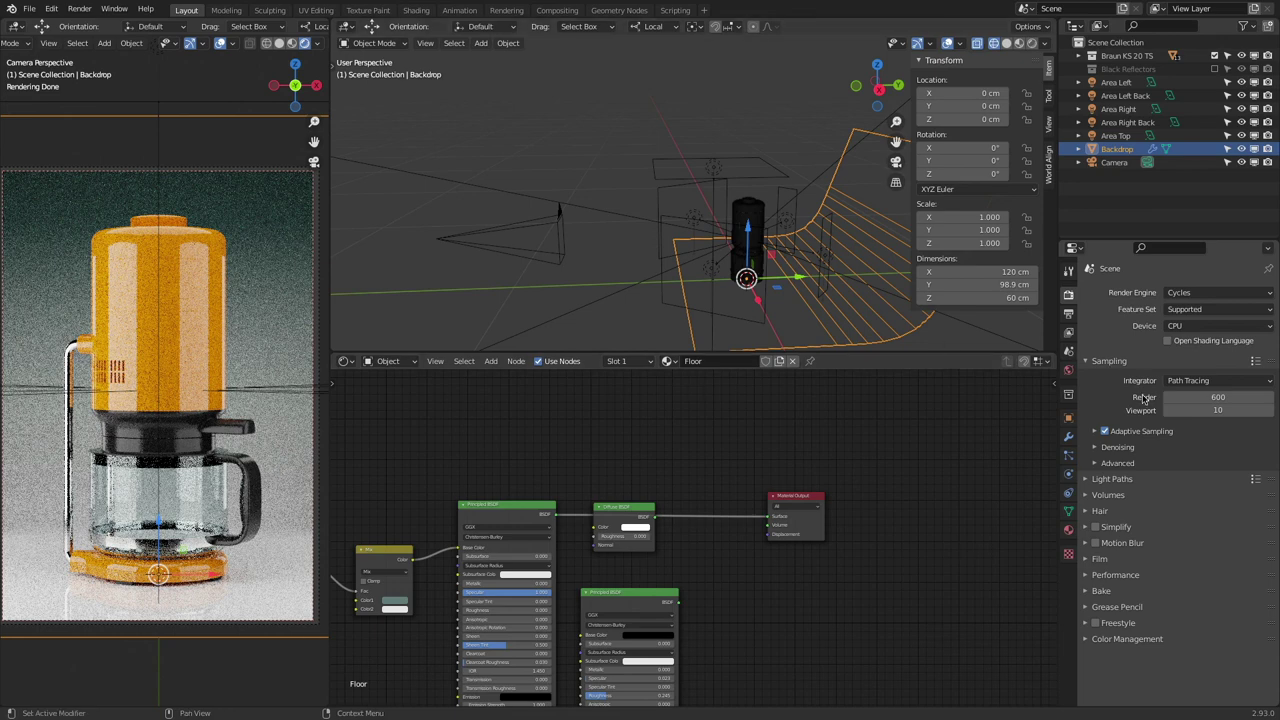
{"action": "left_click", "coordinate": [1094, 448]}
{"action": "left_click", "coordinate": [1166, 468]}
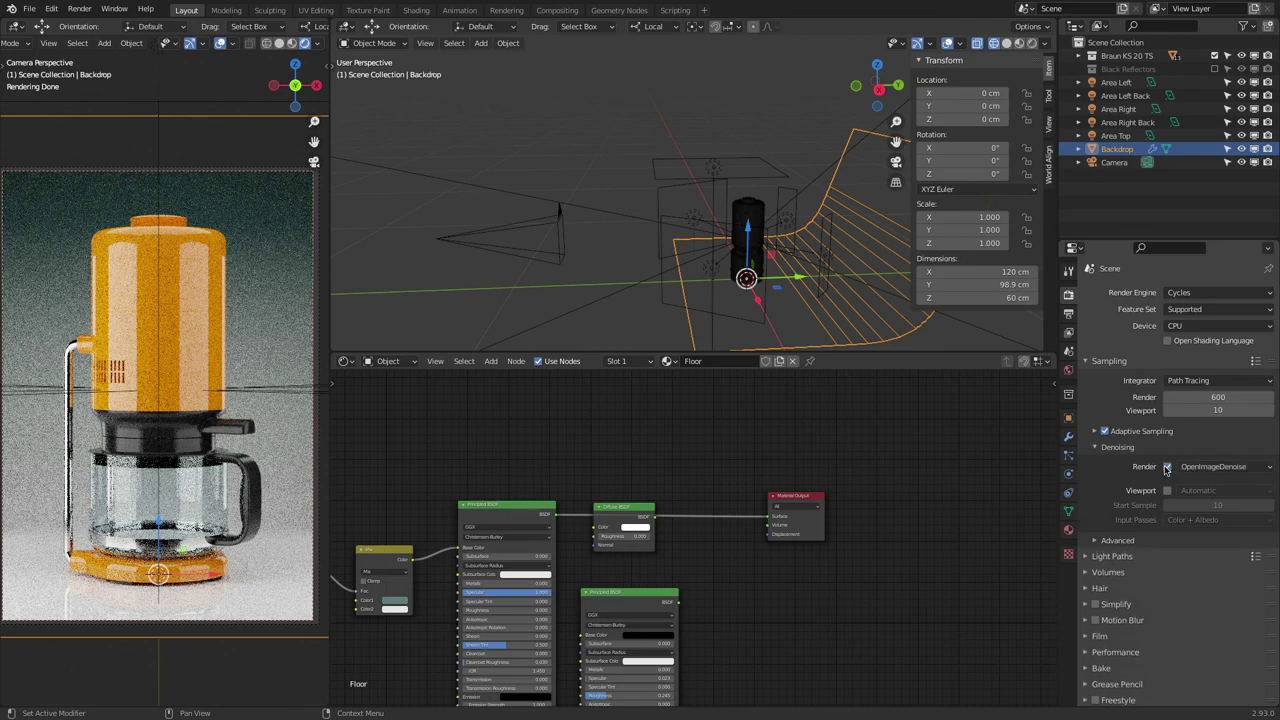
{"action": "left_click", "coordinate": [1167, 491]}
{"action": "left_click", "coordinate": [1214, 466]}
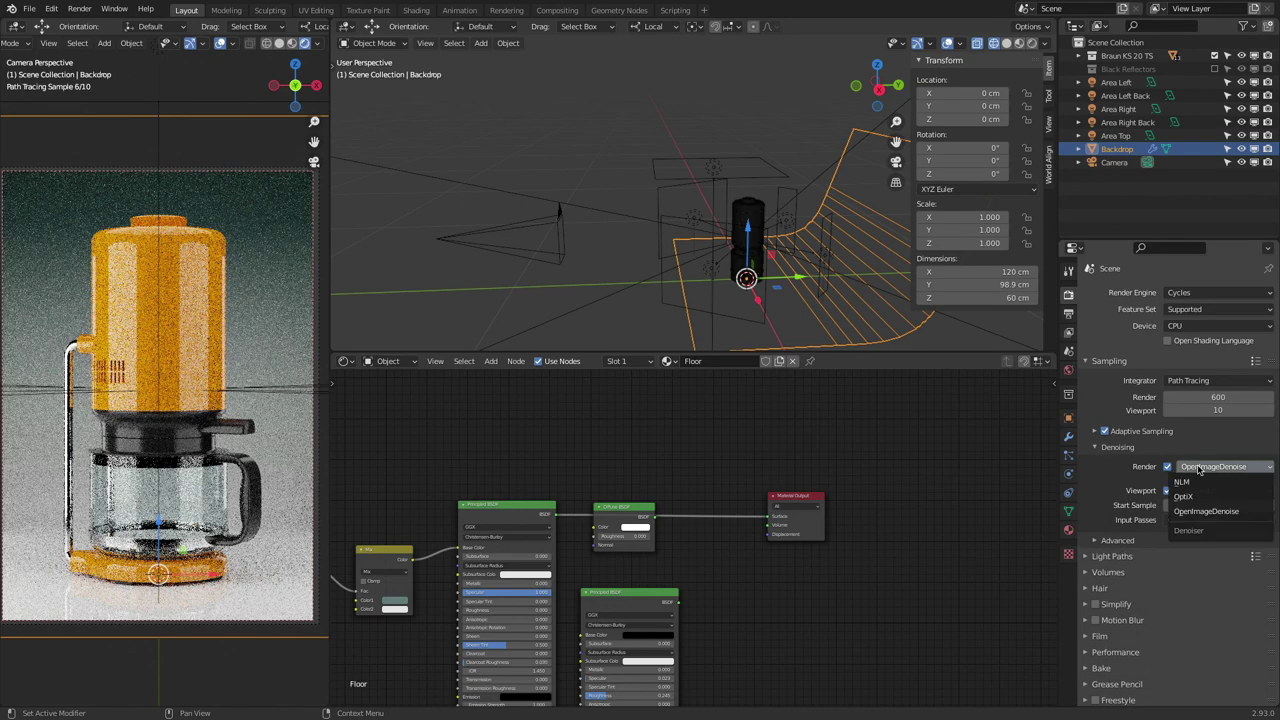
{"action": "left_click", "coordinate": [1206, 512]}
{"action": "left_click", "coordinate": [1214, 490]}
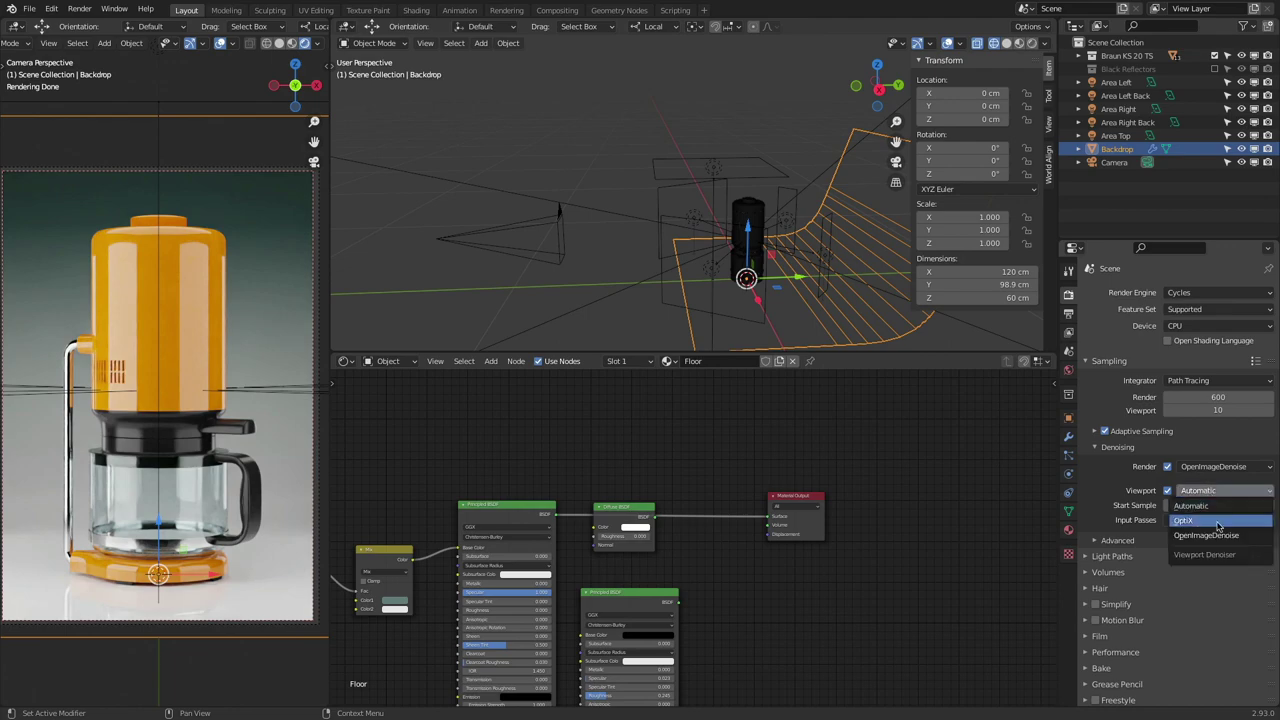
{"action": "left_click", "coordinate": [1214, 529]}
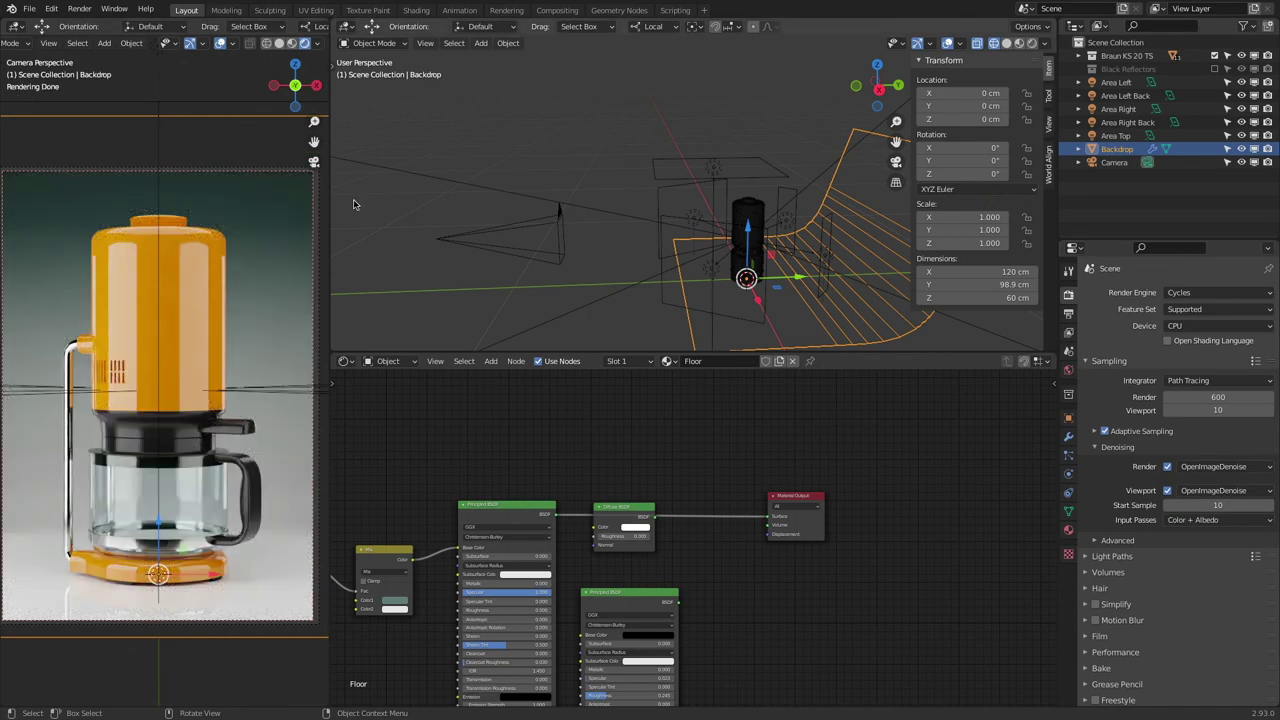
{"action": "scroll", "coordinate": [160, 370], "scroll_direction": "up", "scroll_amount": 5}
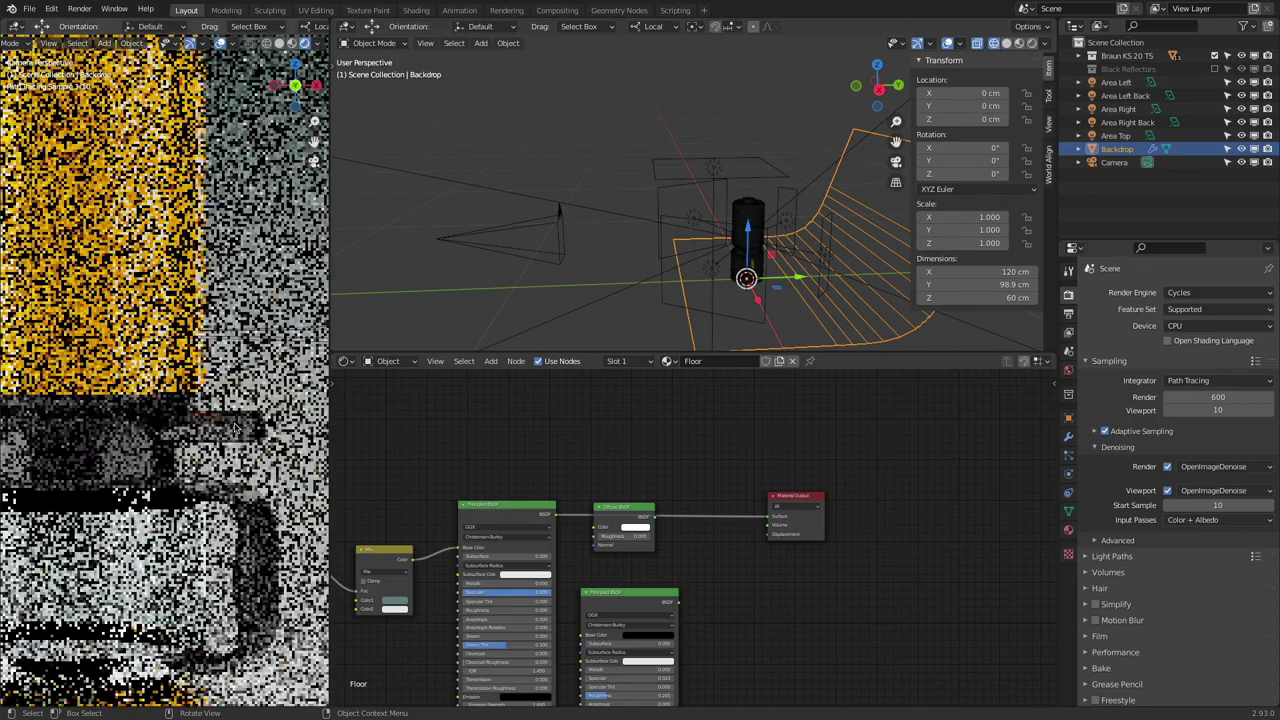
{"action": "scroll", "coordinate": [226, 433], "scroll_direction": "up", "scroll_amount": 5}
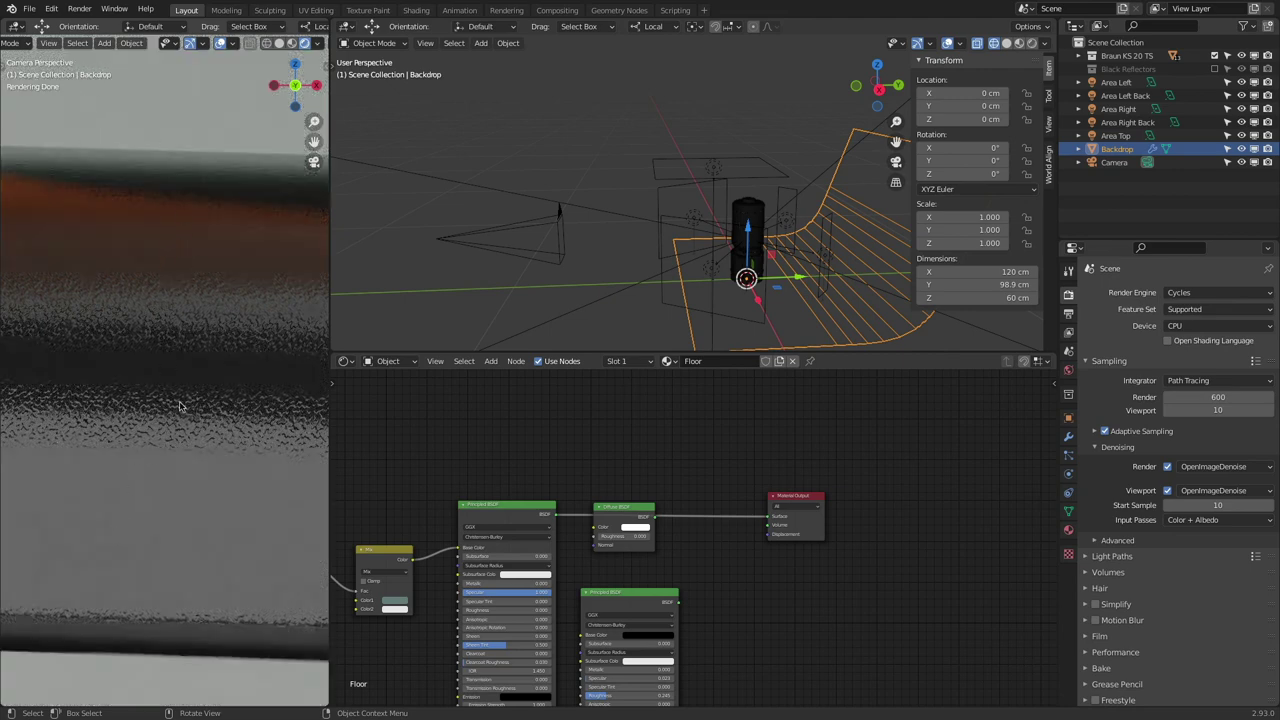
{"action": "scroll", "coordinate": [155, 220], "scroll_direction": "down", "scroll_amount": 2}
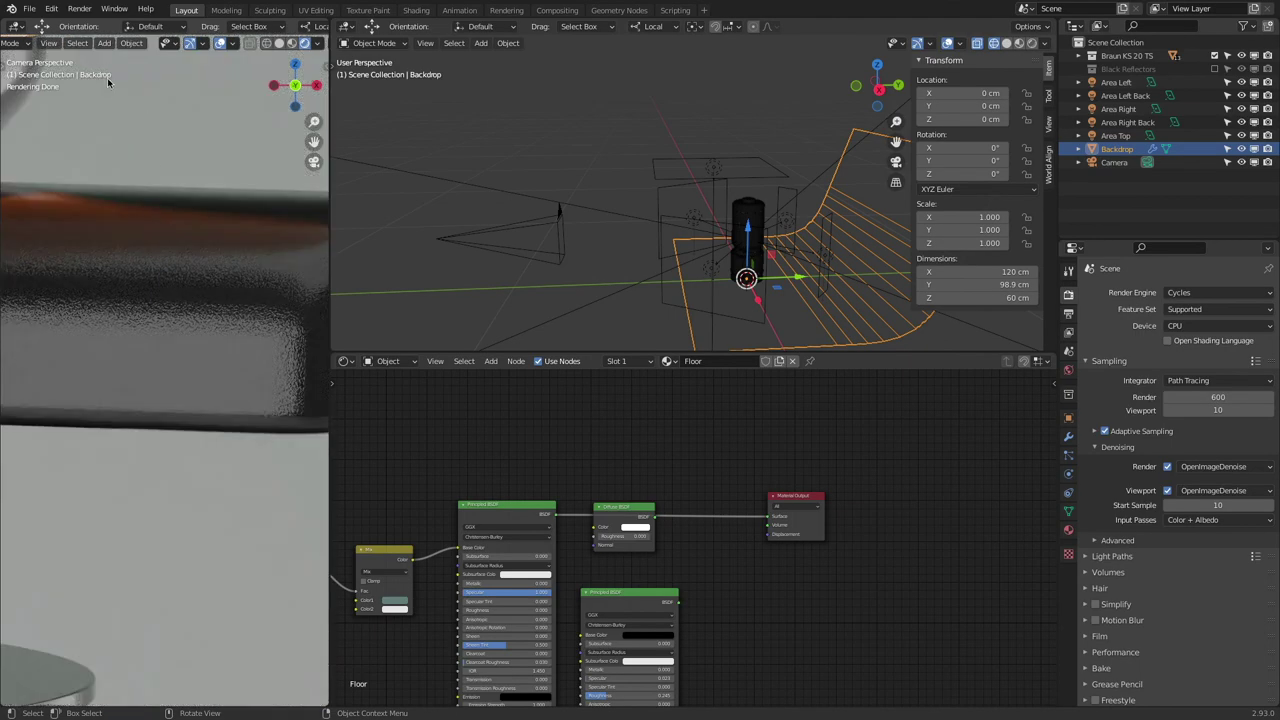
{"action": "scroll", "coordinate": [163, 302], "scroll_direction": "down", "scroll_amount": 2}
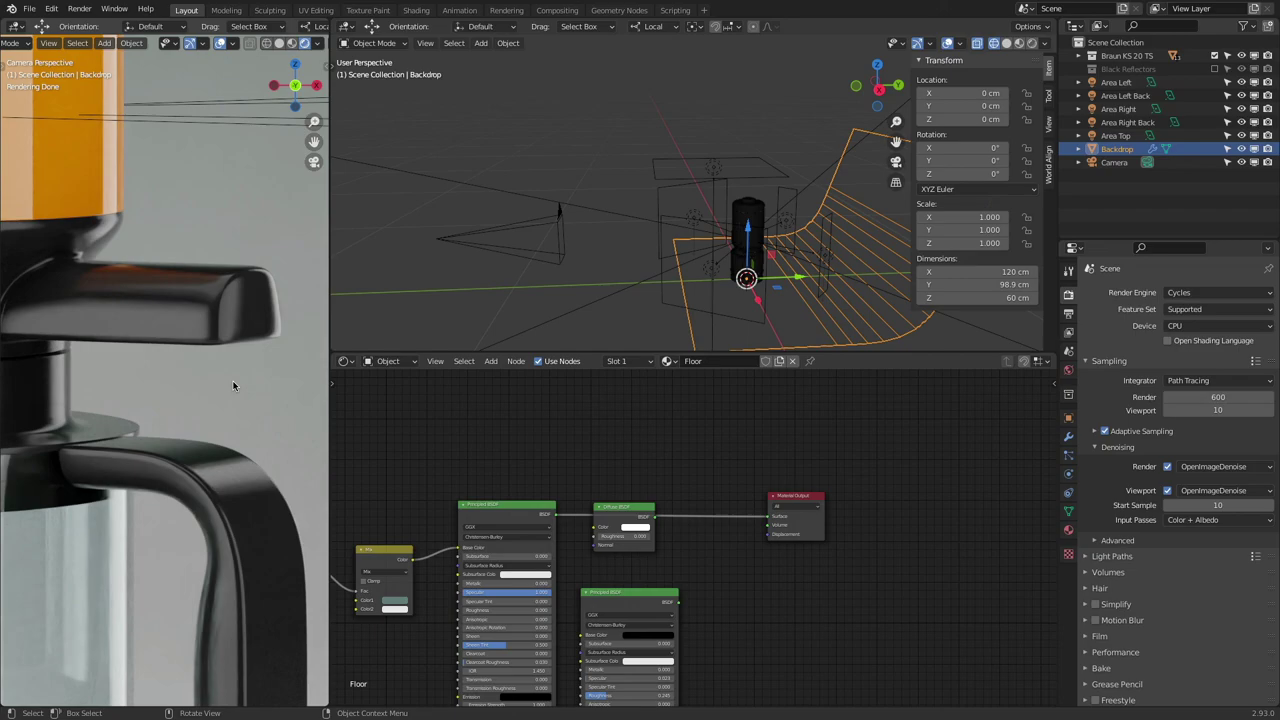
{"action": "scroll", "coordinate": [233, 386], "scroll_direction": "down", "scroll_amount": 4}
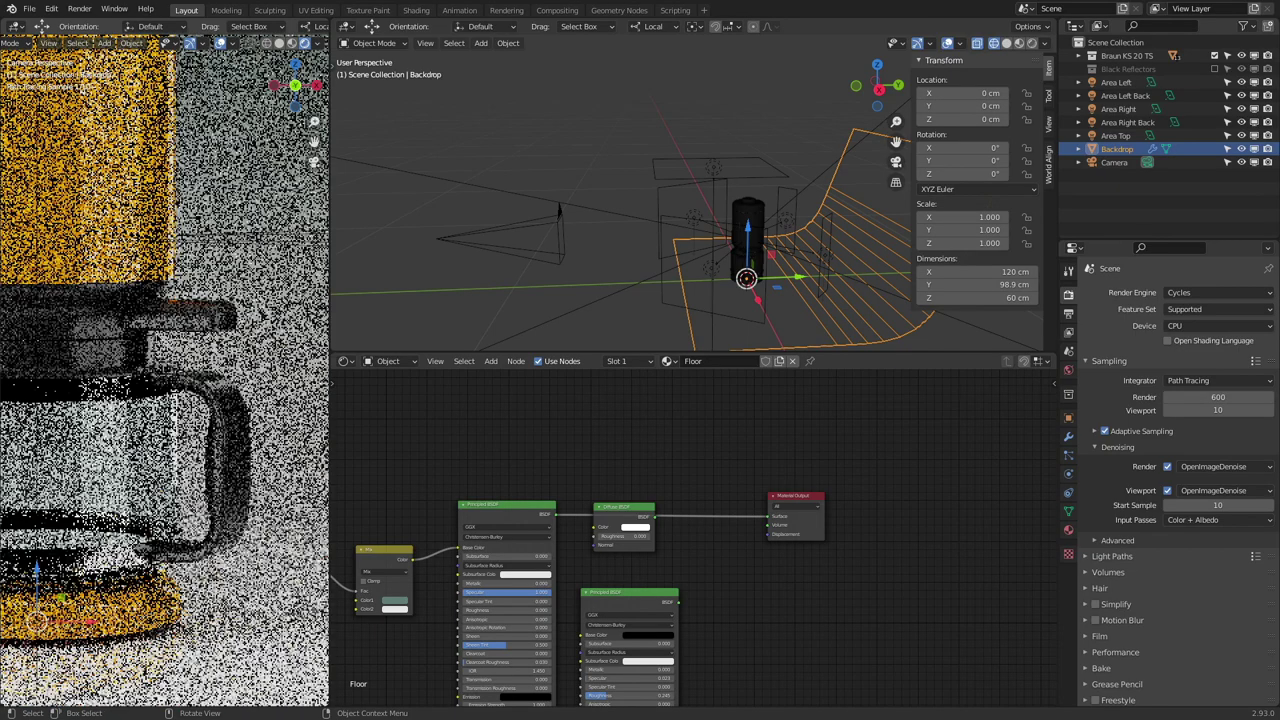
{"action": "scroll", "coordinate": [233, 386], "scroll_direction": "down", "scroll_amount": 2}
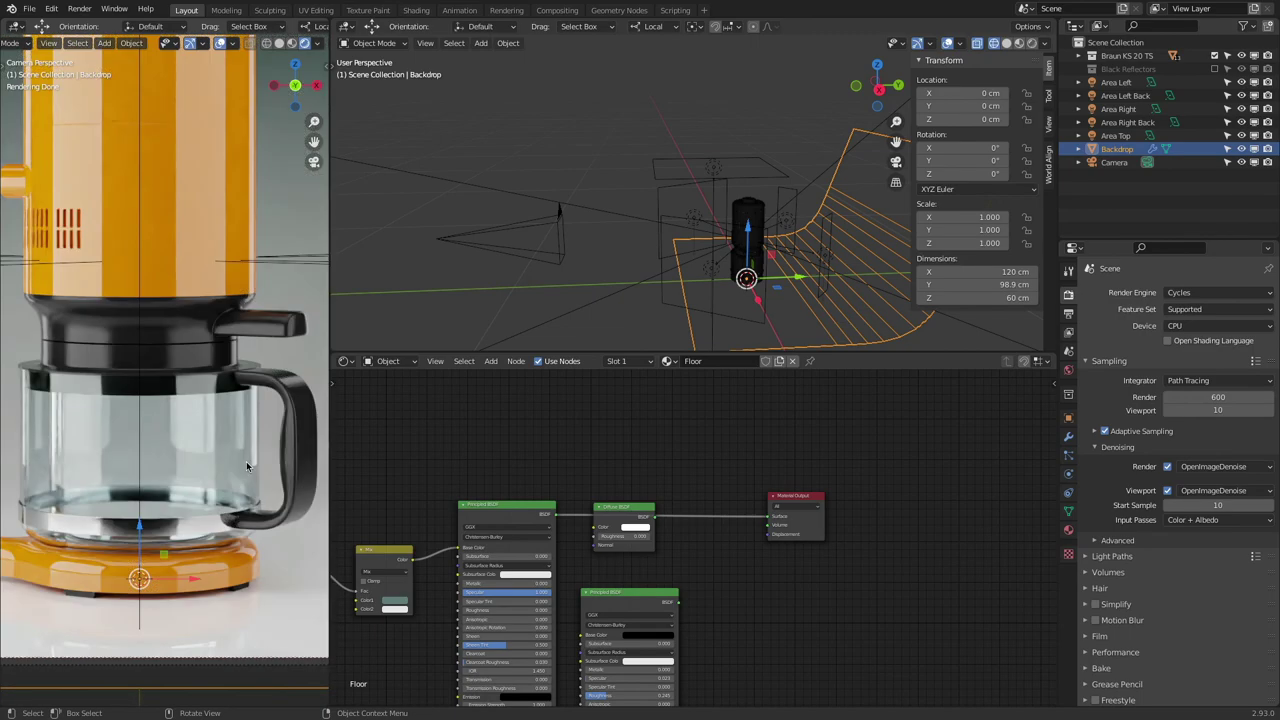
Step: Lower the final render samples to 100
{"action": "left_click", "coordinate": [1218, 396]}
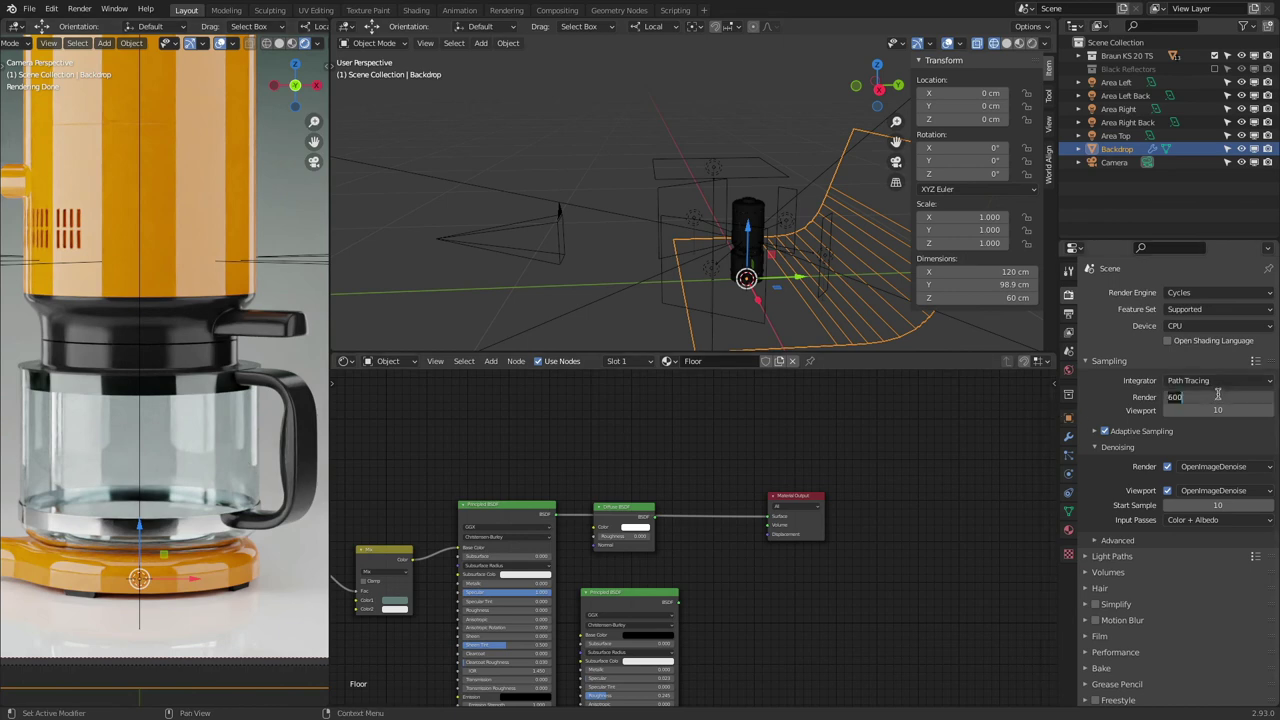
{"action": "type", "text": "100"}
{"action": "key", "text": "Return"}
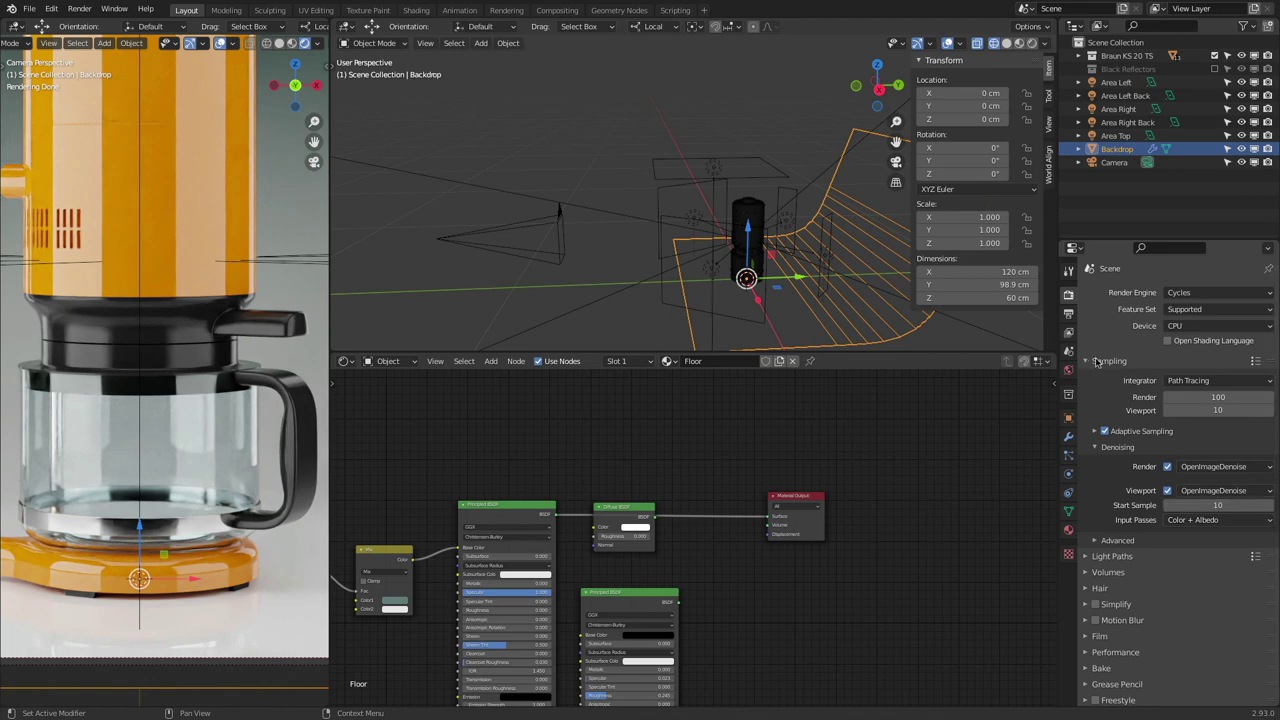
Step: Keep View Layer denoising input passes at Color + Albedo + Normal
{"action": "left_click", "coordinate": [1068, 352]}
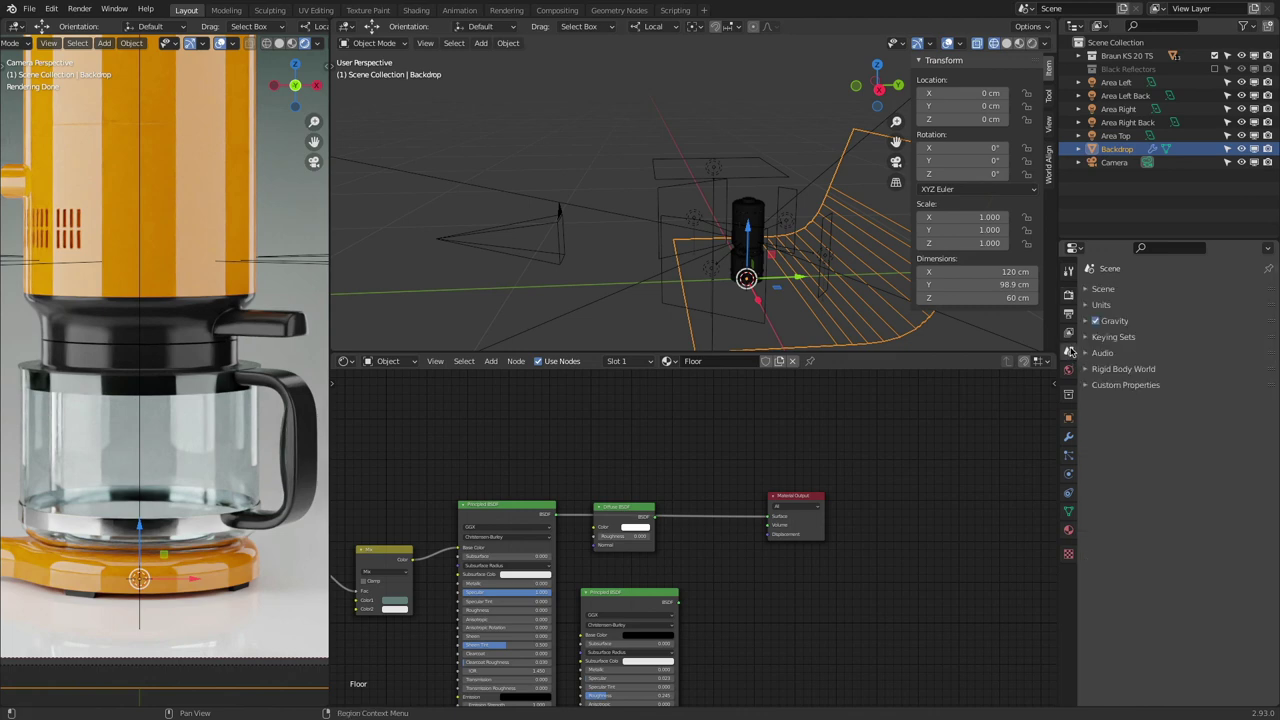
{"action": "left_click", "coordinate": [1069, 333]}
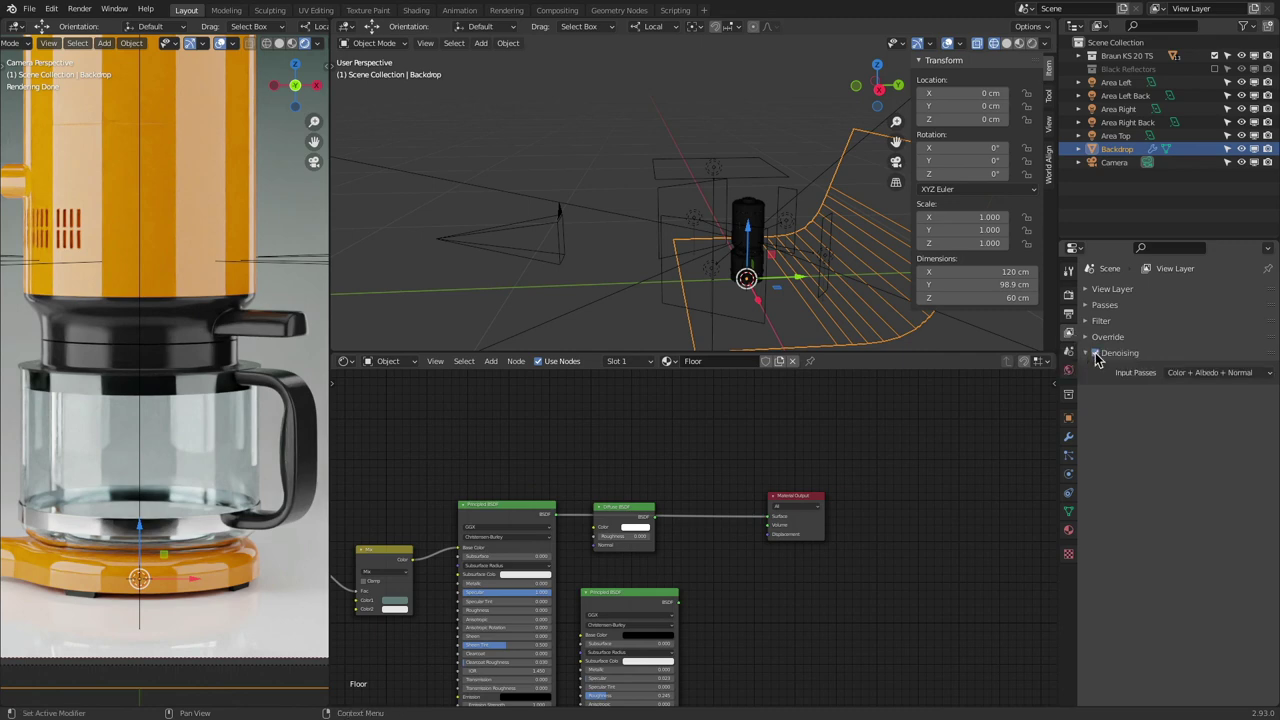
{"action": "left_click", "coordinate": [1206, 374]}
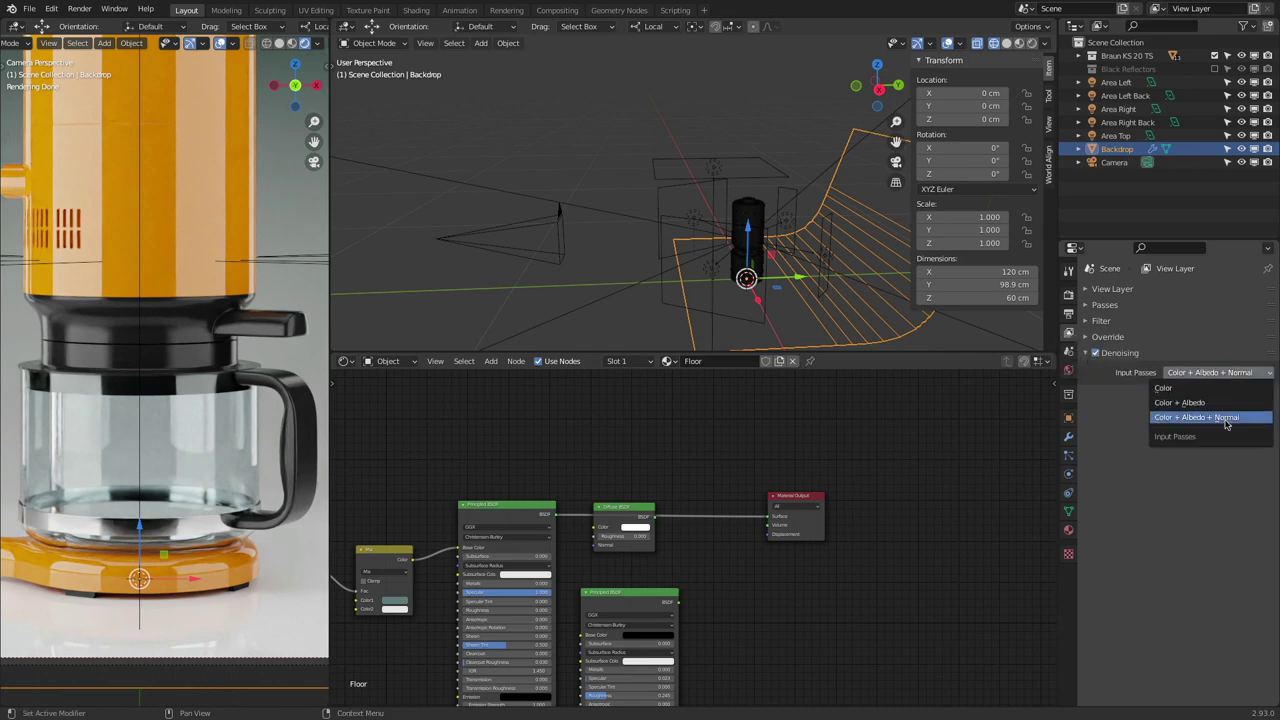
{"action": "left_click", "coordinate": [1228, 424]}
{"action": "left_click", "coordinate": [79, 9]}
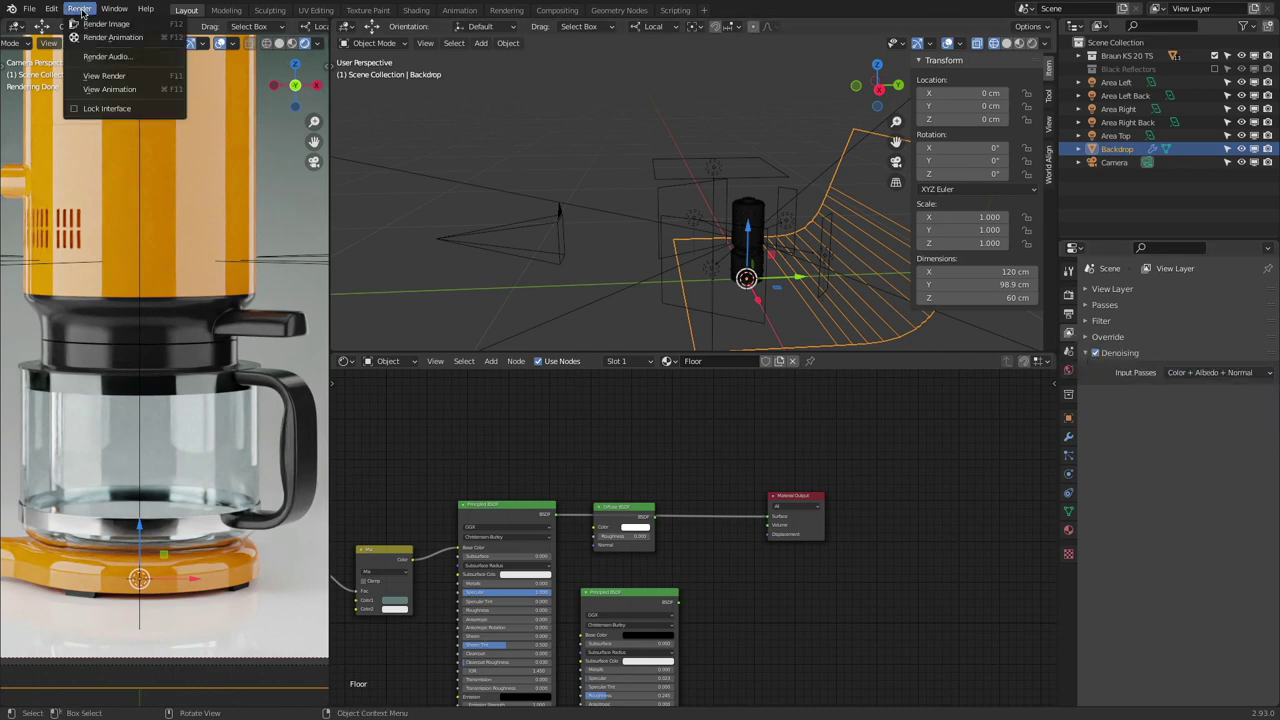
Step: Render a 100-sample denoised still of the coffee maker and let it finish
{"action": "left_click", "coordinate": [92, 24]}
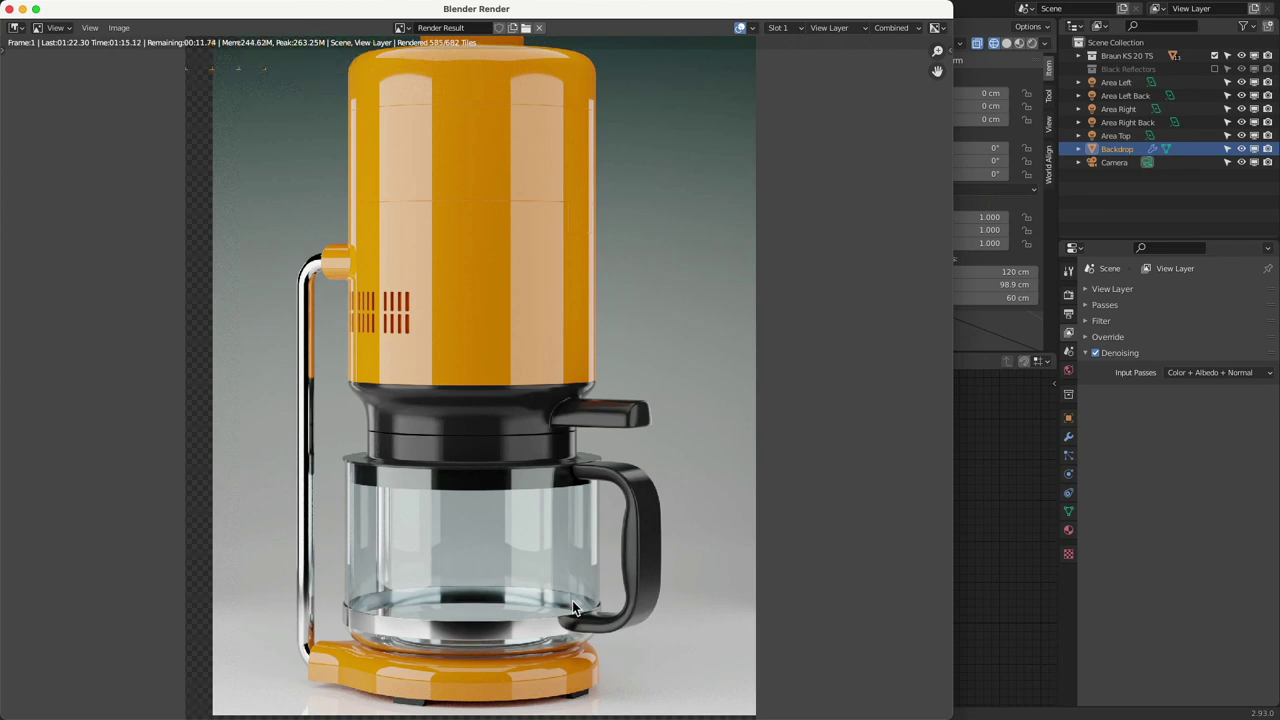
{"action": "scroll", "coordinate": [572, 600], "scroll_direction": "down", "scroll_amount": 2}
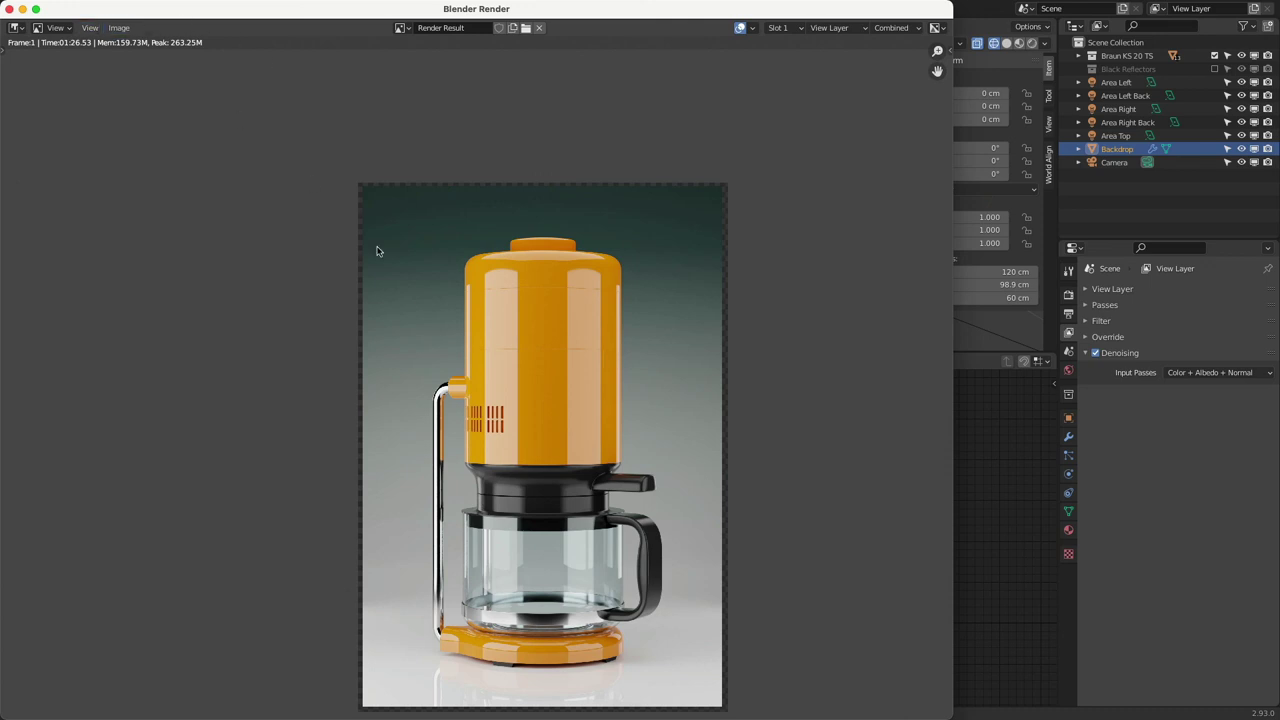
{"action": "scroll", "coordinate": [492, 306], "scroll_direction": "up", "scroll_amount": 4}
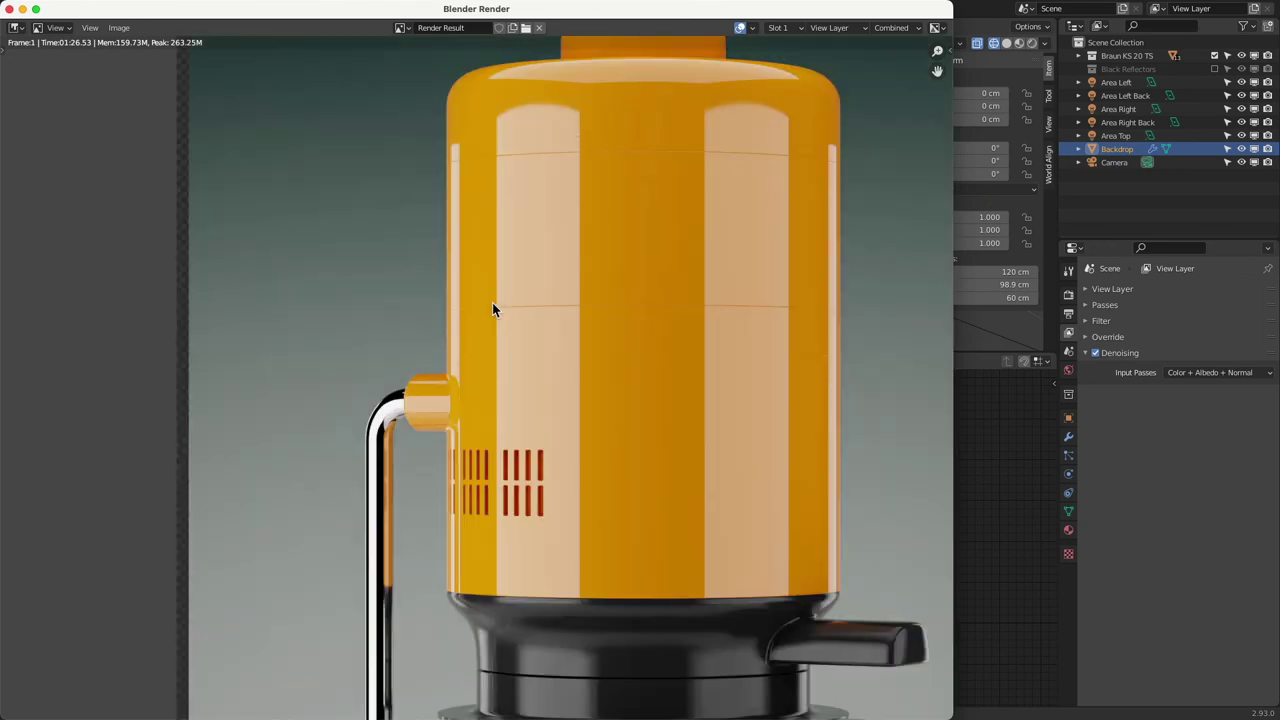
{"action": "middle_click_drag", "start_coordinate": [707, 601], "coordinate": [564, 345]}
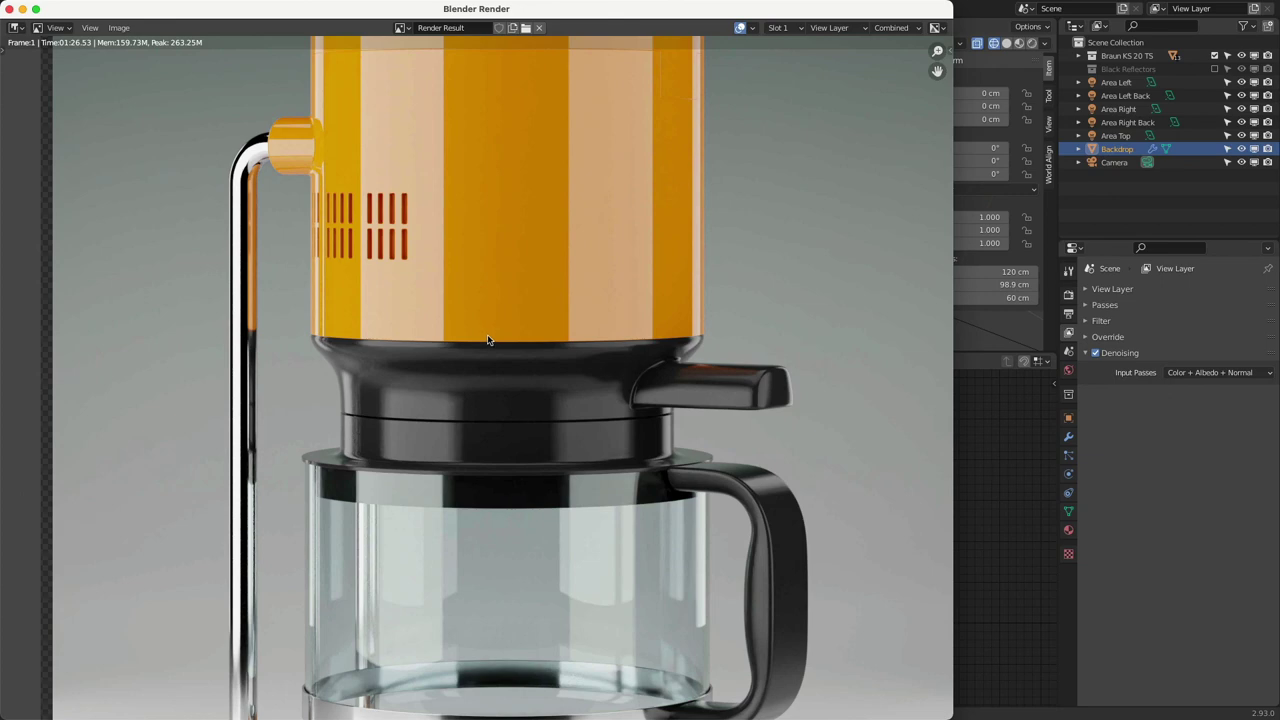
{"action": "left_click", "coordinate": [133, 30]}
Step: Set the output resolution scale back to 100%
{"action": "left_click", "coordinate": [1068, 313]}
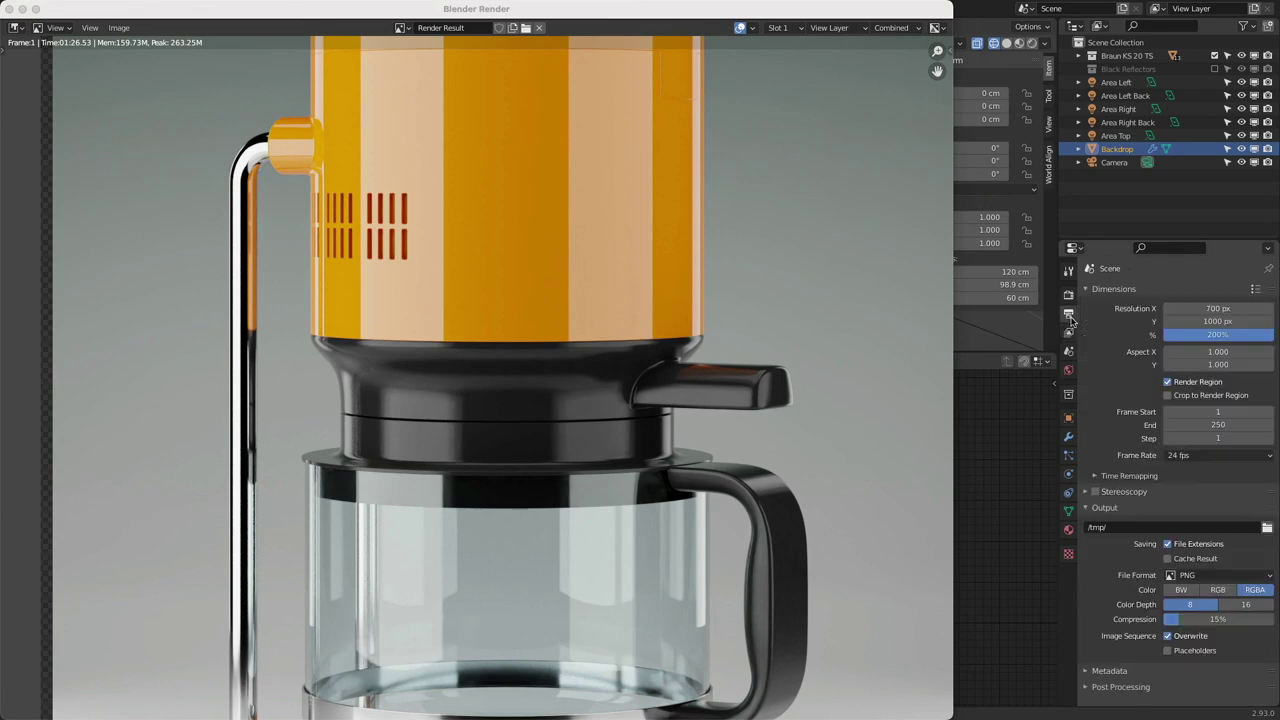
{"action": "double_click", "coordinate": [1202, 338]}
{"action": "type", "text": "100"}
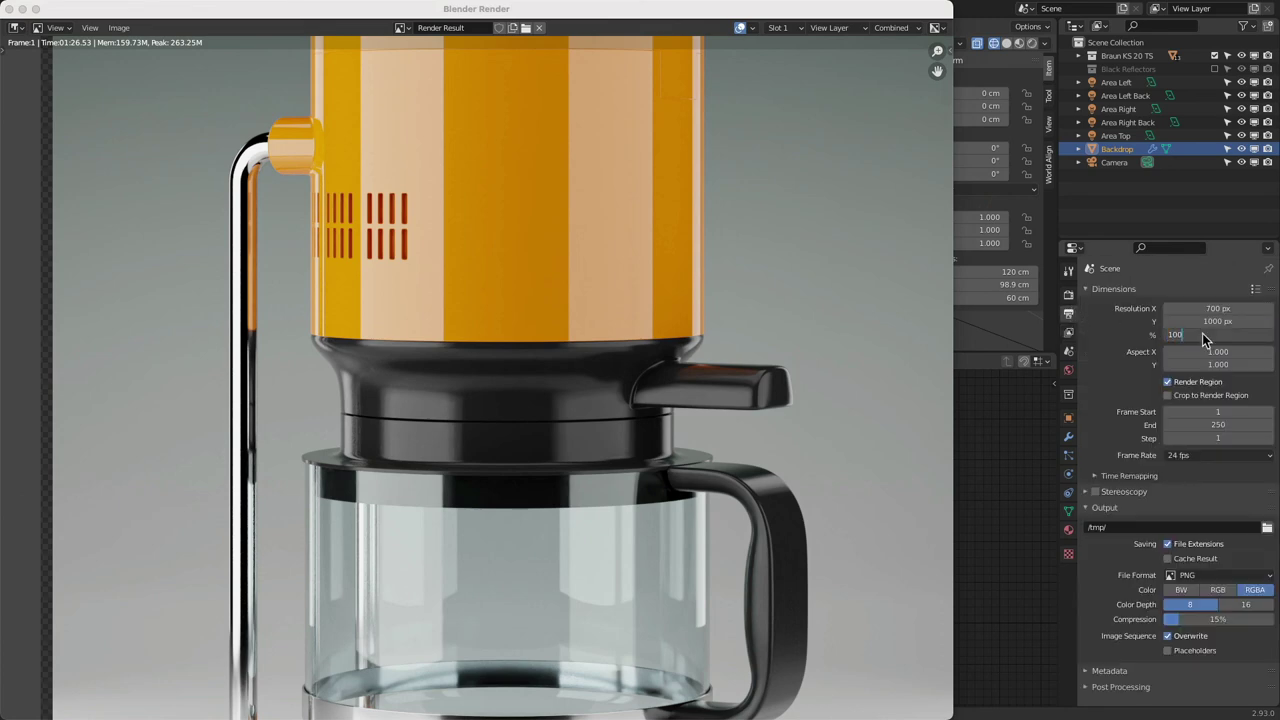
{"action": "key", "text": "Return"}
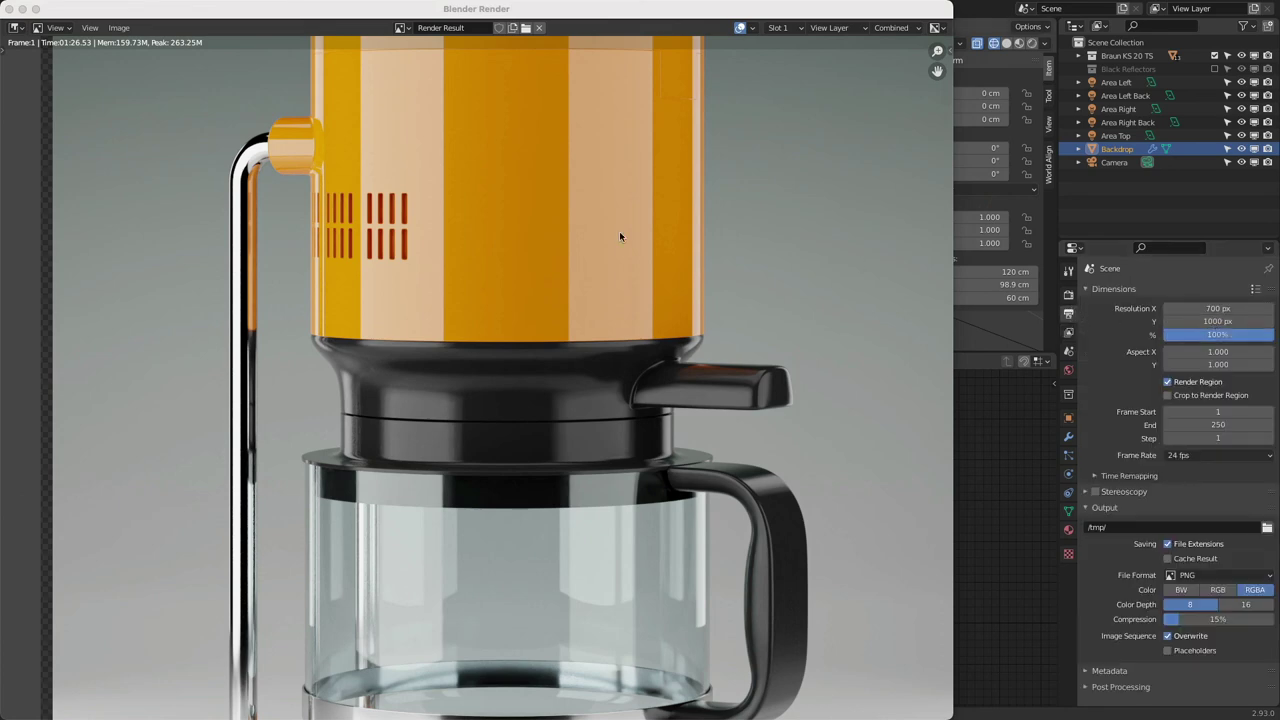
Step: Re-render the coffee maker into the empty render slot 2
{"action": "left_click", "coordinate": [779, 28]}
{"action": "left_click", "coordinate": [790, 57]}
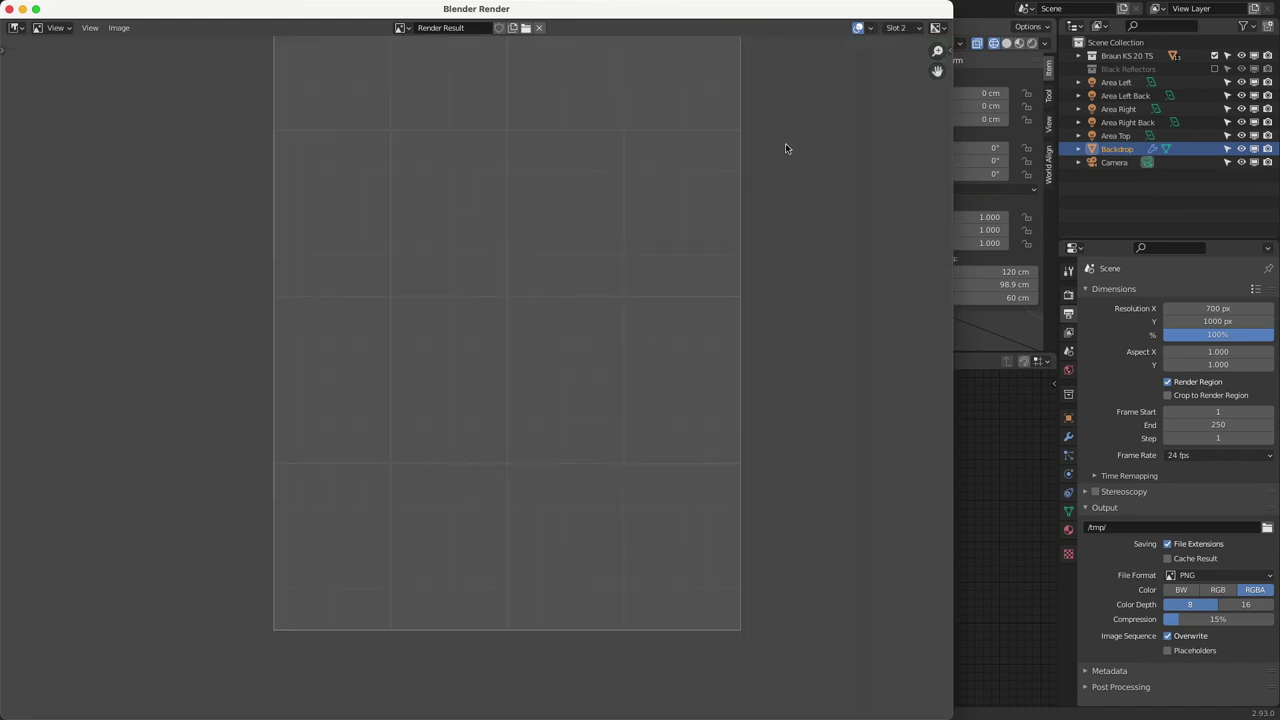
{"action": "left_click", "coordinate": [9, 9]}
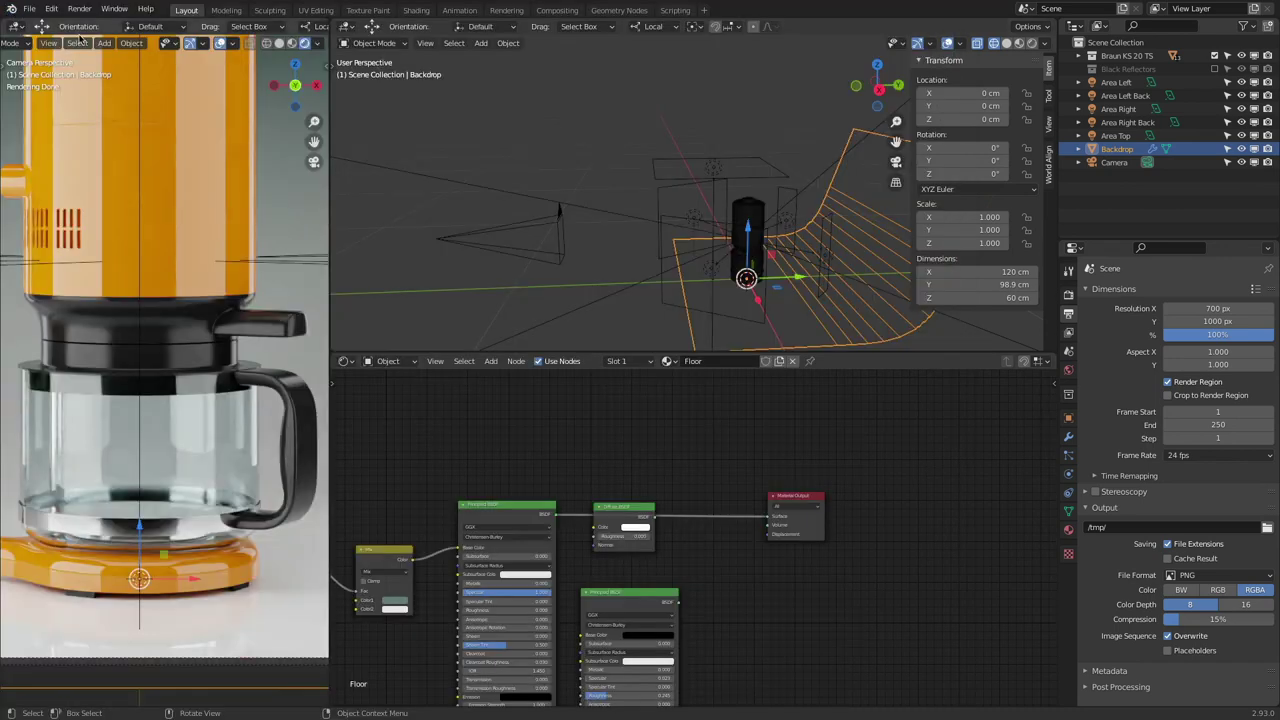
{"action": "left_click", "coordinate": [79, 9]}
{"action": "left_click", "coordinate": [87, 27]}
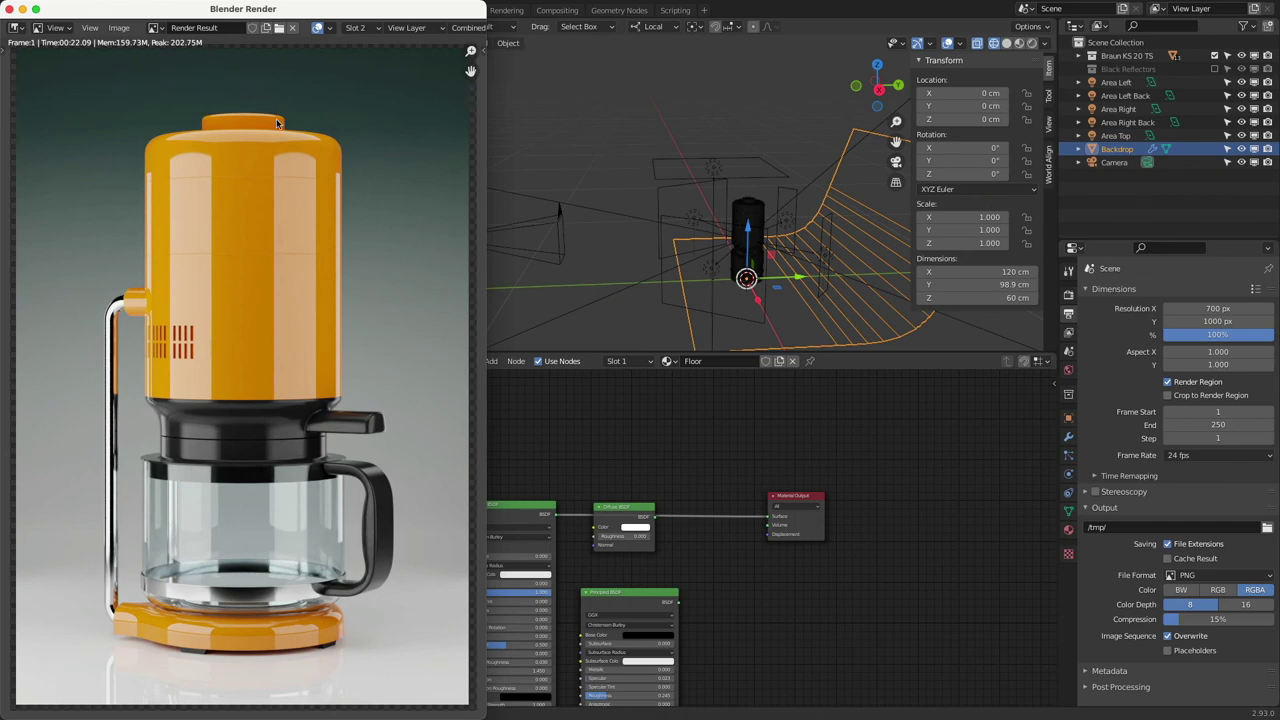
{"action": "left_click", "coordinate": [118, 28]}
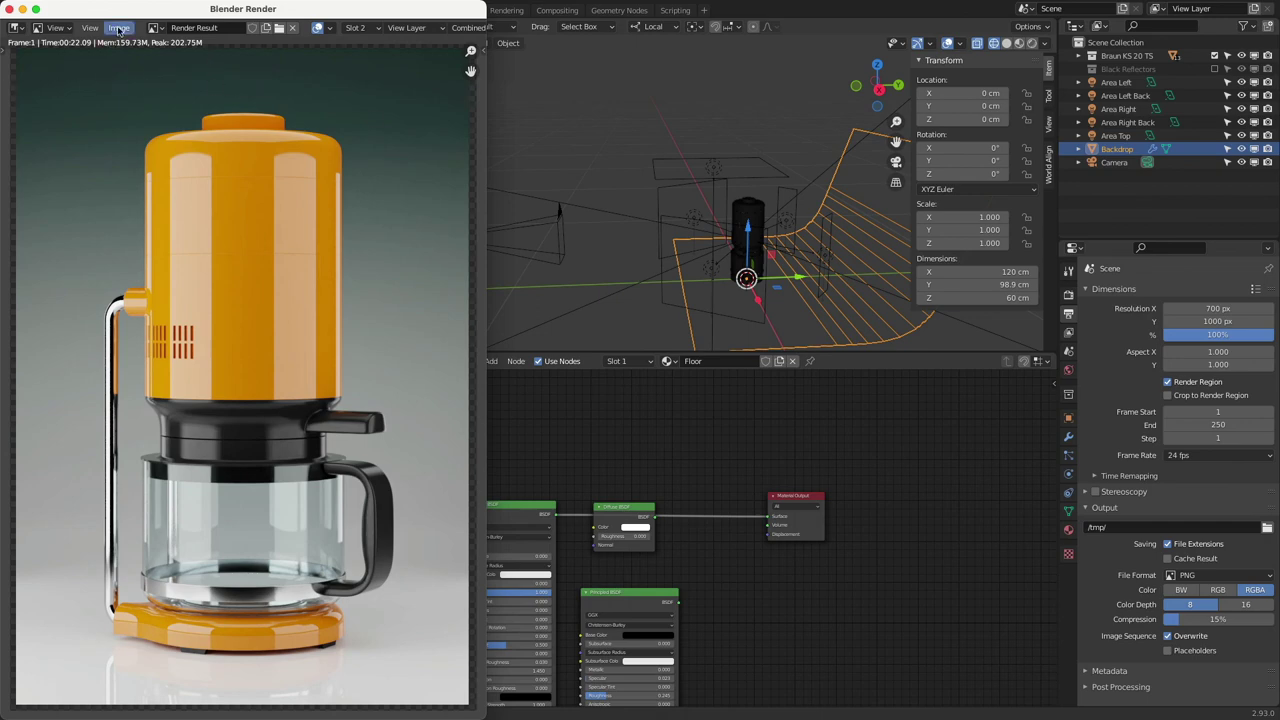